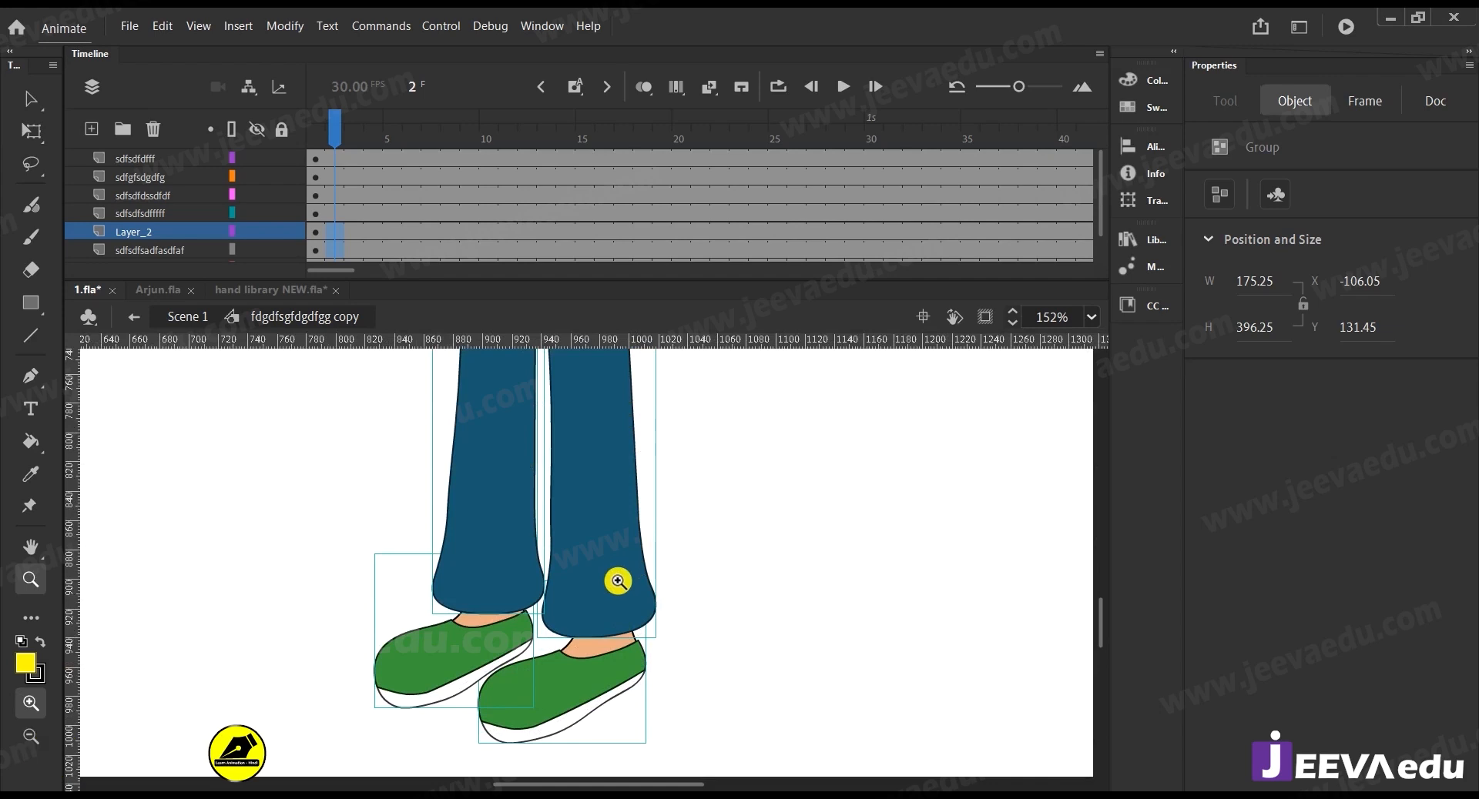
Leave the character symbol's editing mode and return to the main scene
drag(651, 605, 703, 657)
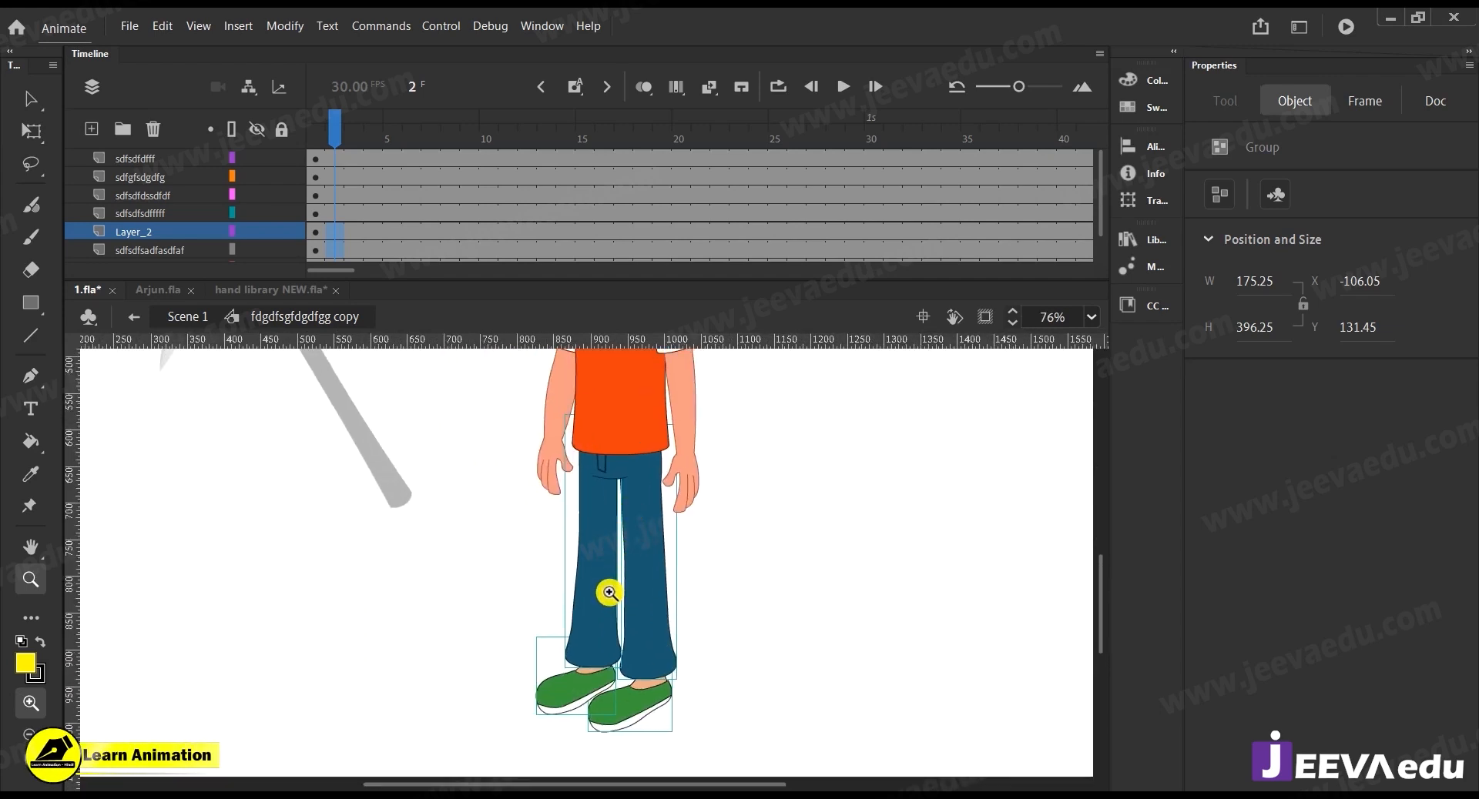
alt+click(606, 567)
alt+click(581, 555)
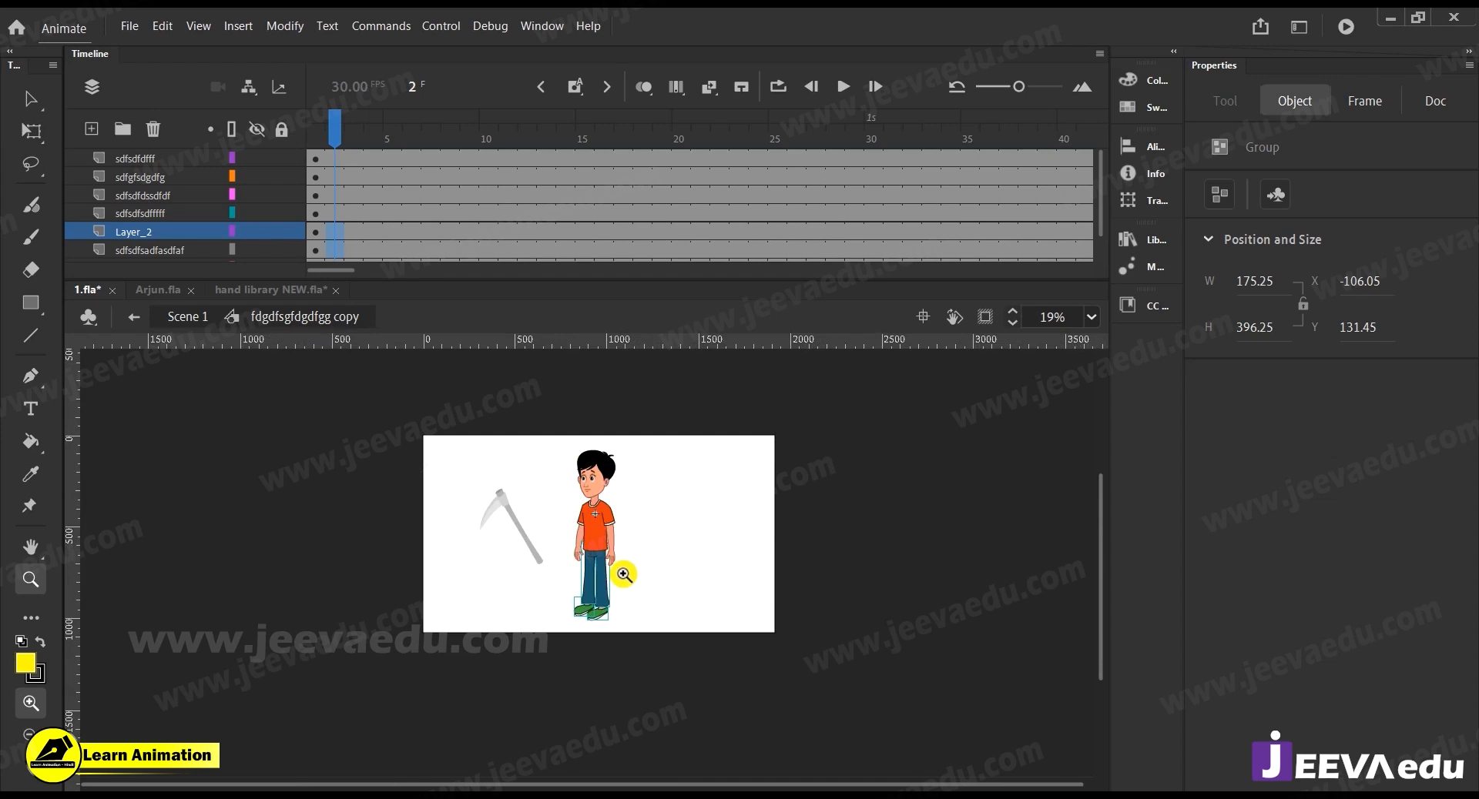
key(v)
double_click(493, 584)
key(z)
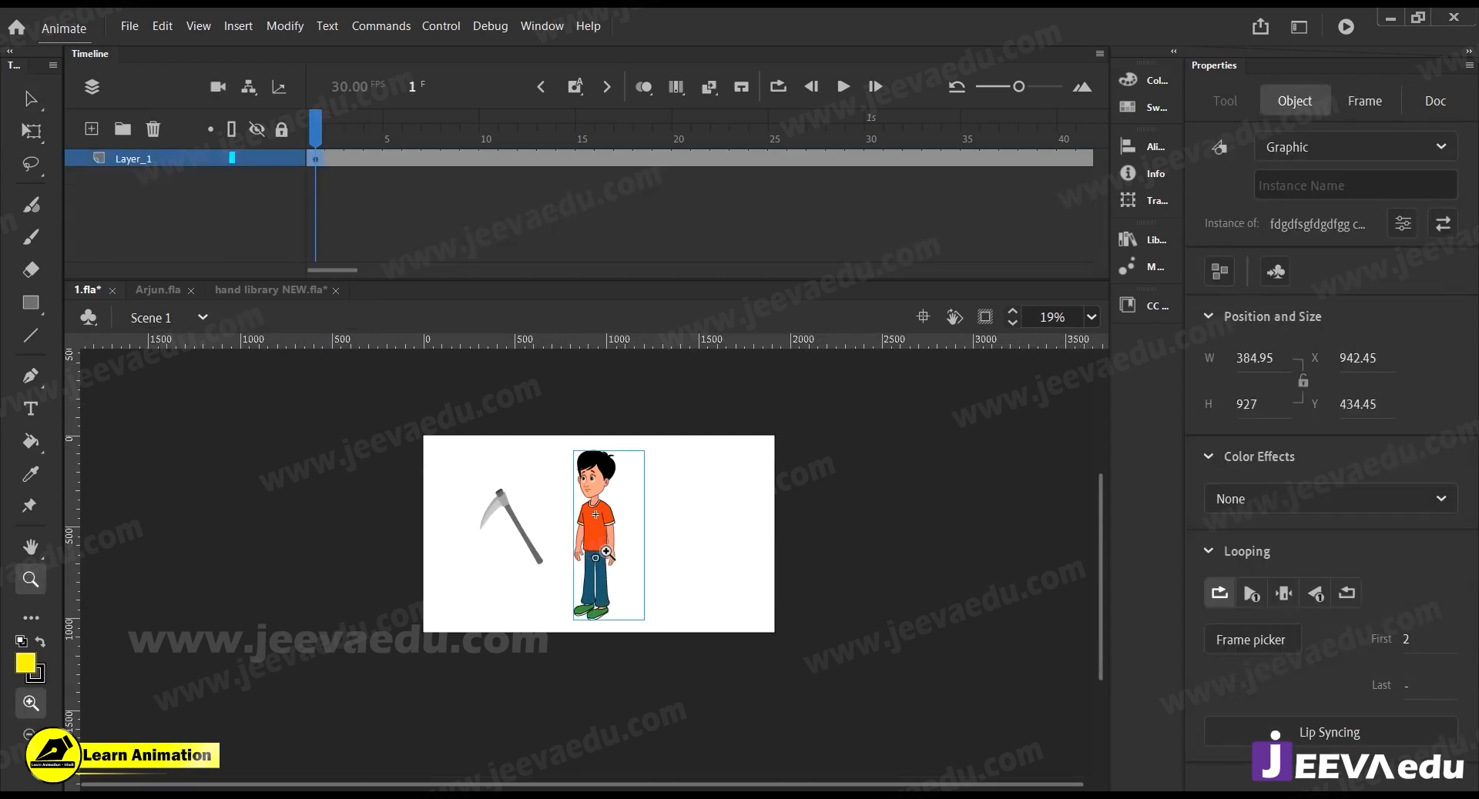
click(606, 560)
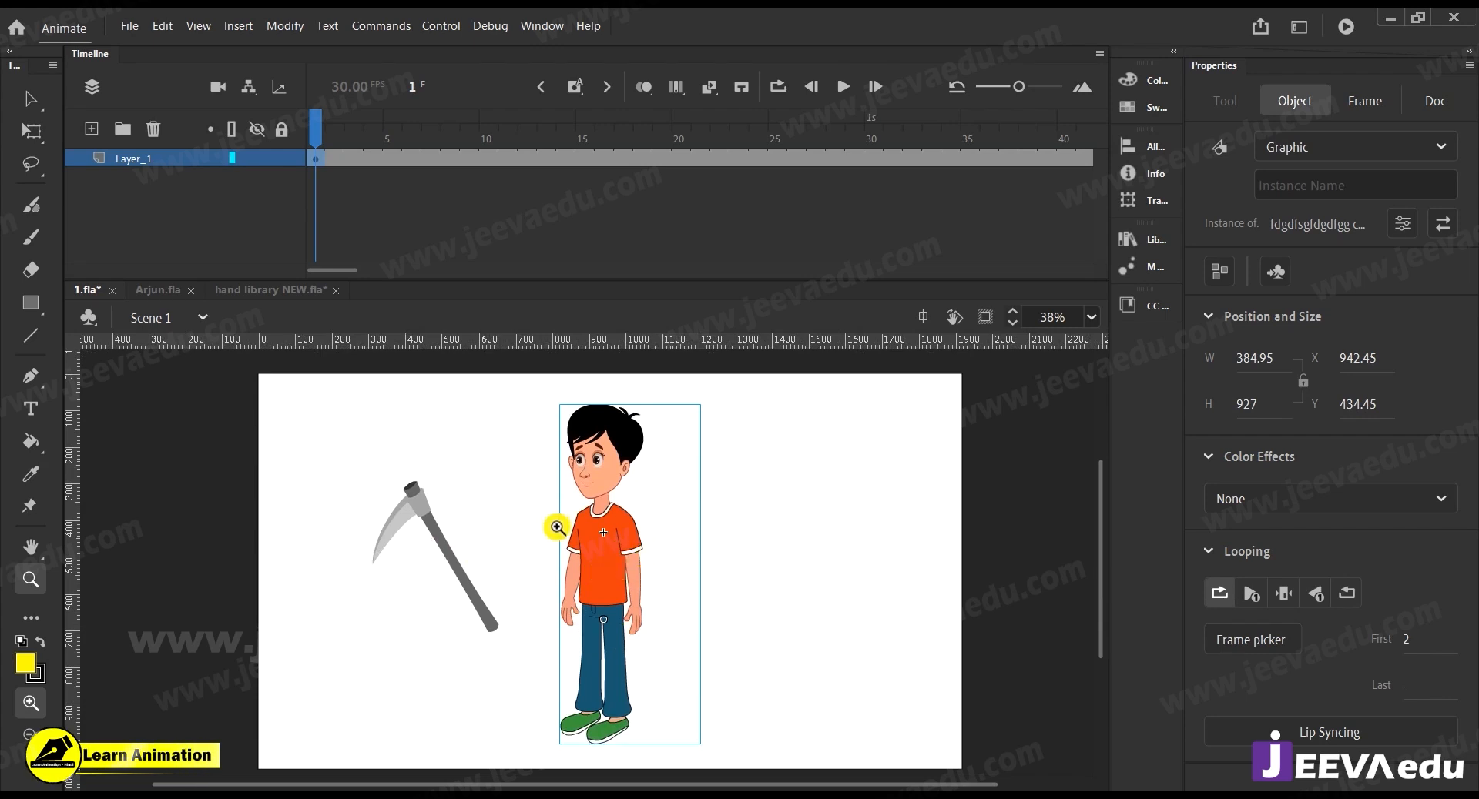
Select the scythe group in the main scene and examine the character's legs beside it
key(v)
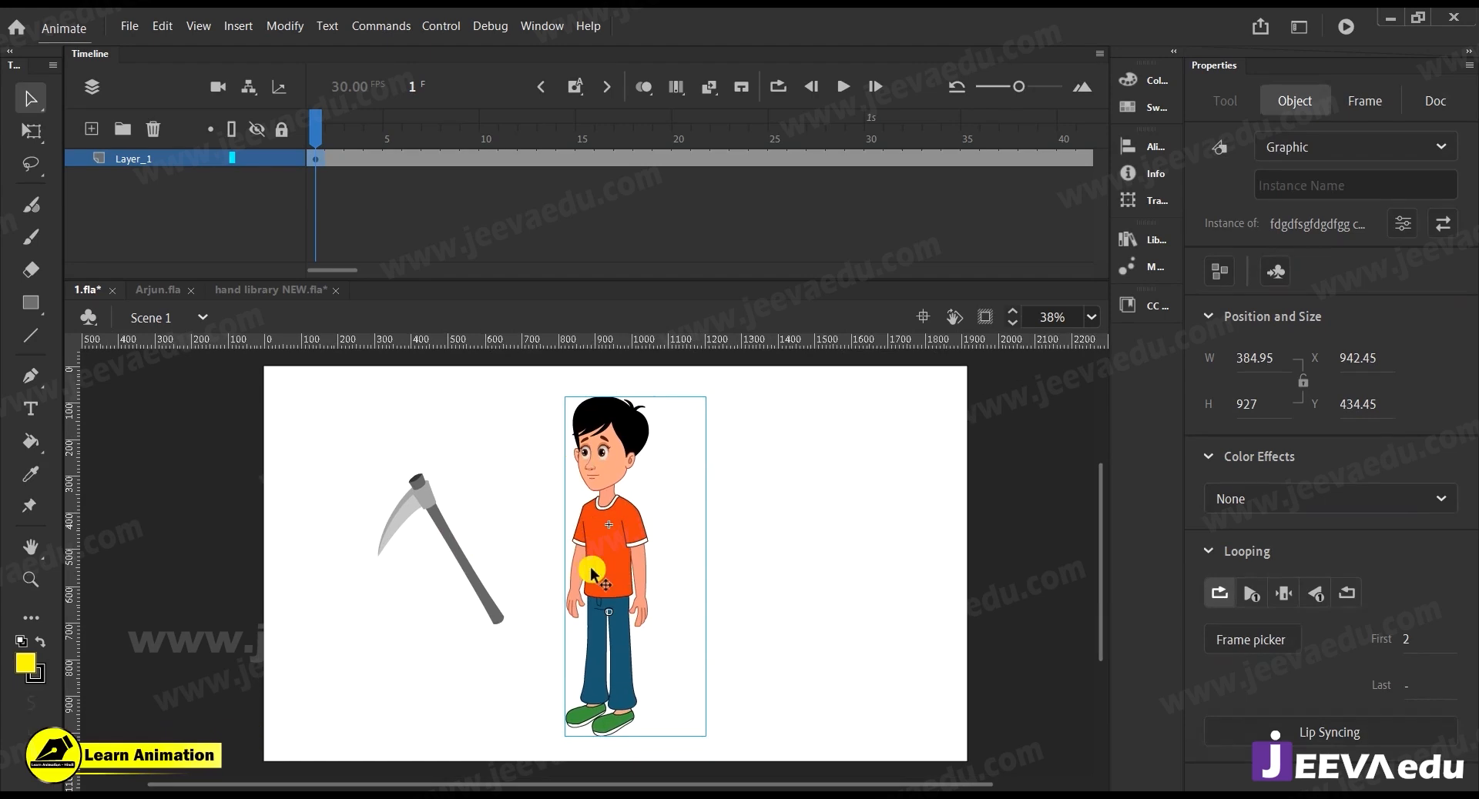
click(474, 592)
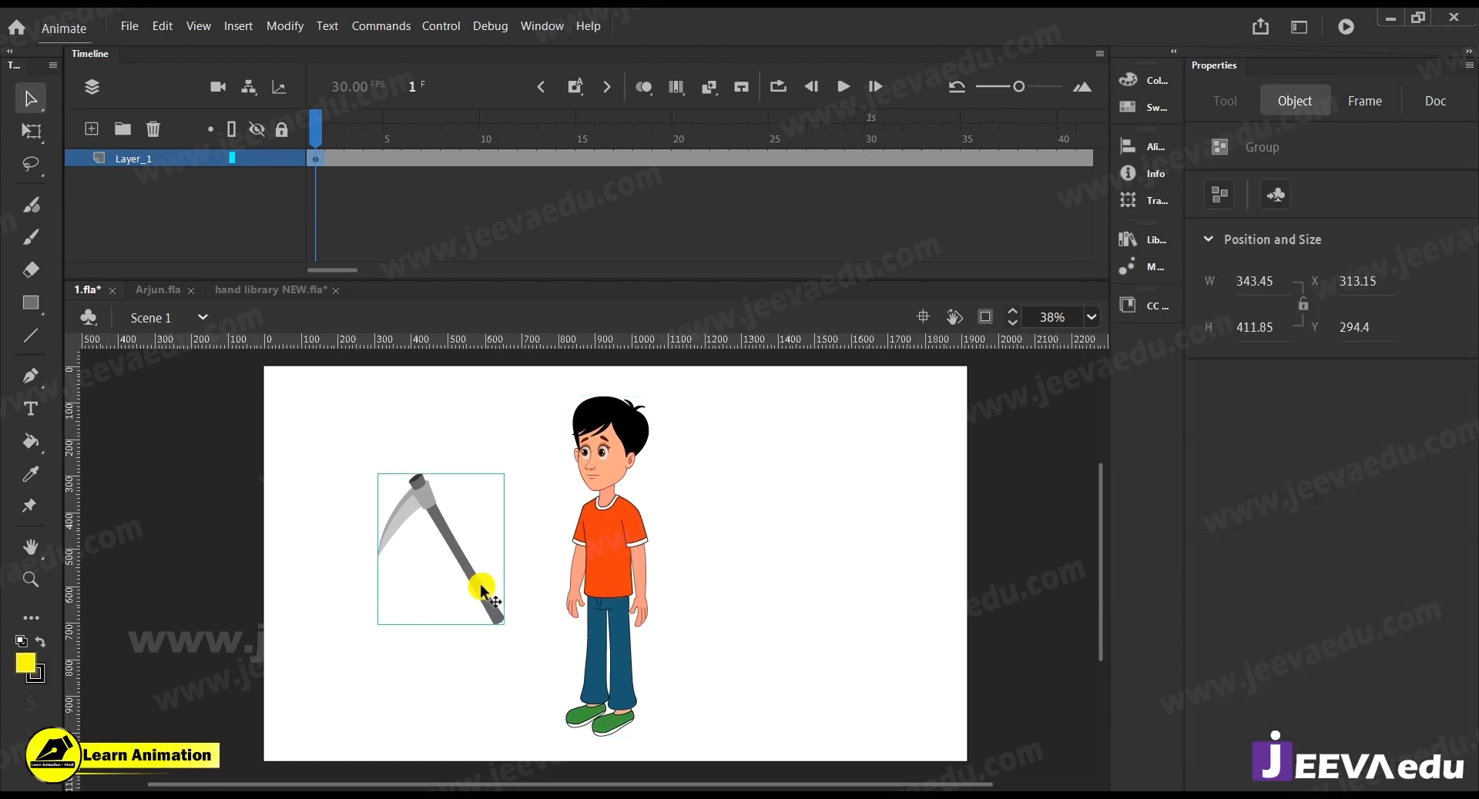
key(z)
click(600, 652)
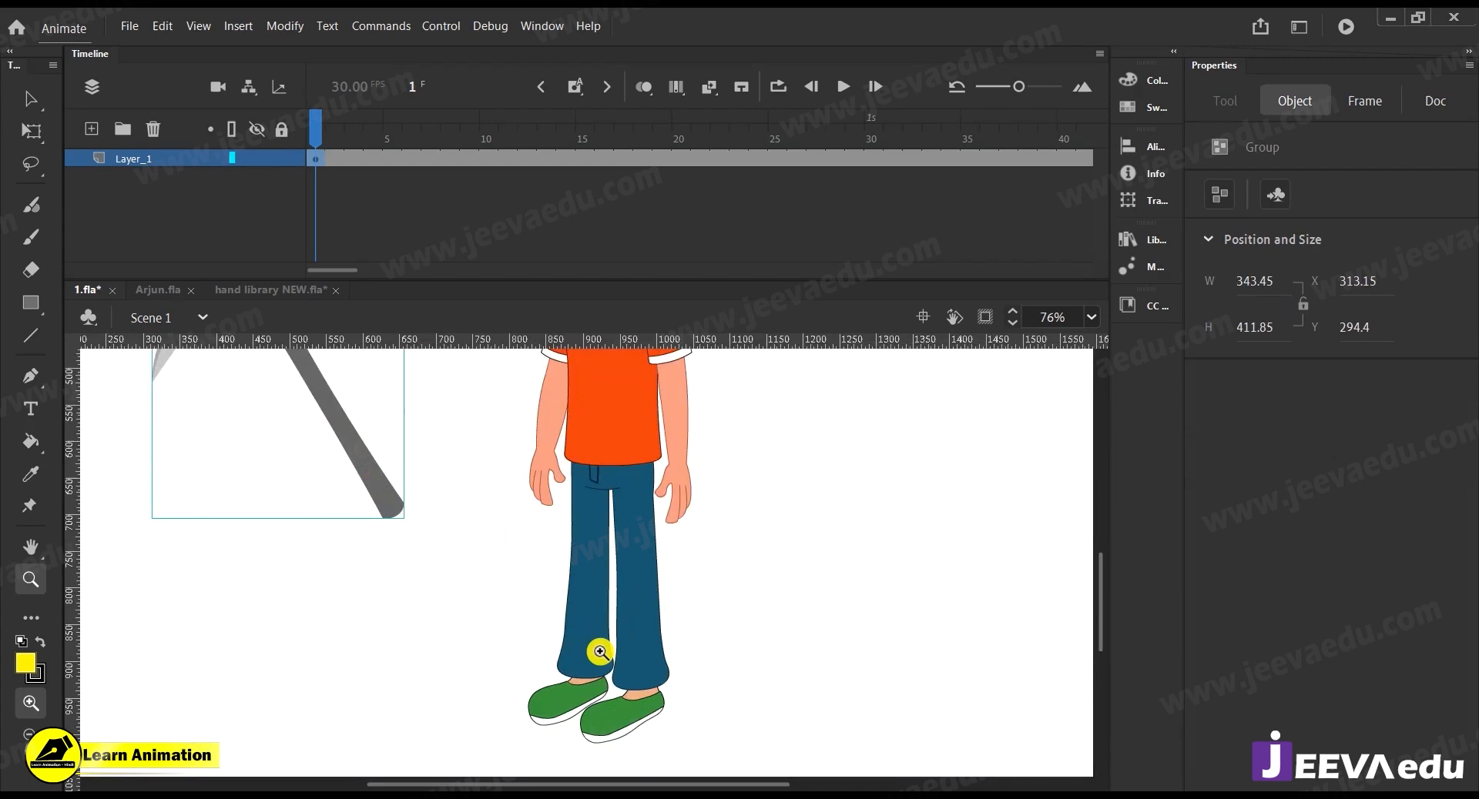
alt+click(612, 633)
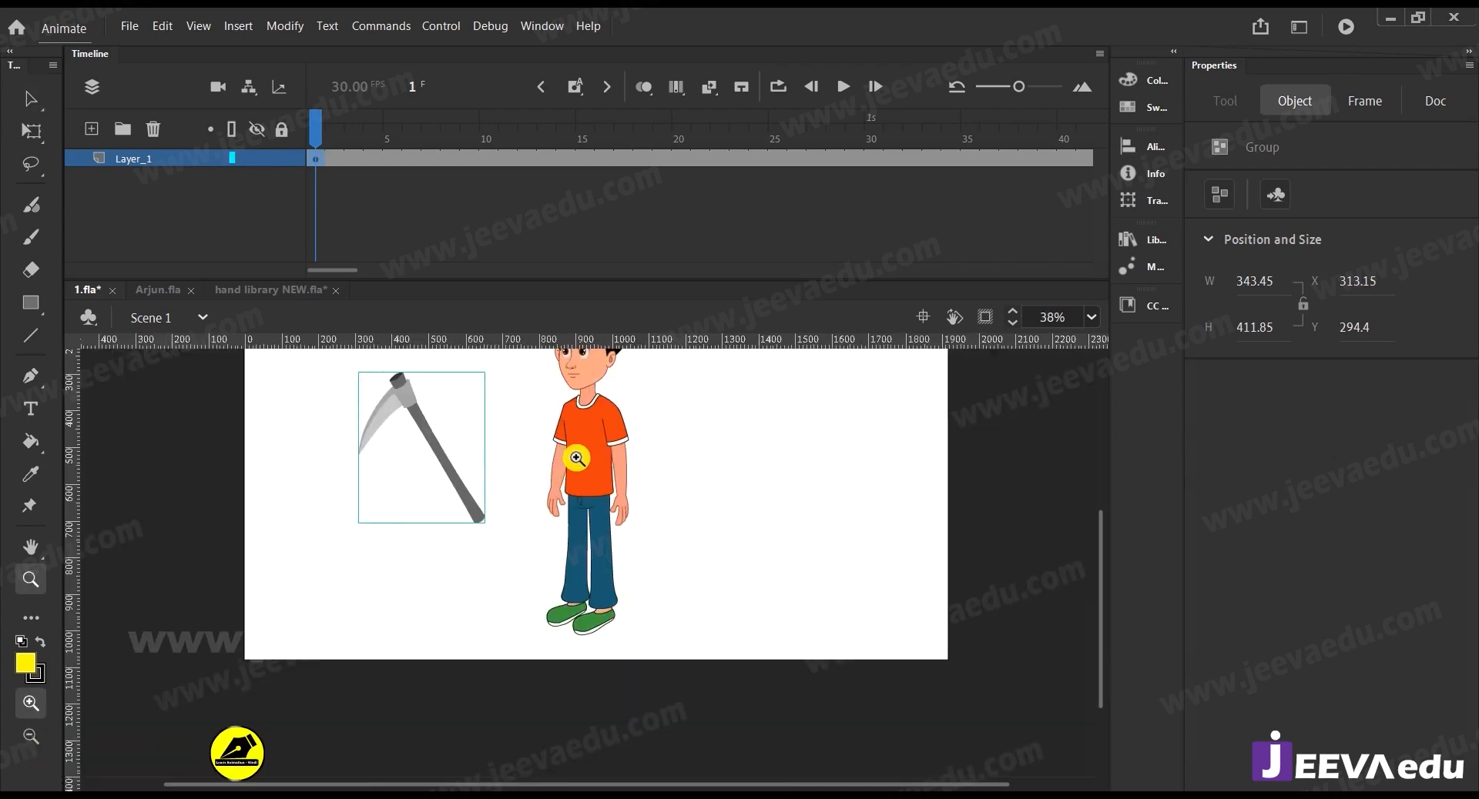
Open the boy's character symbol for editing and select all of its body parts
key(v)
click(653, 508)
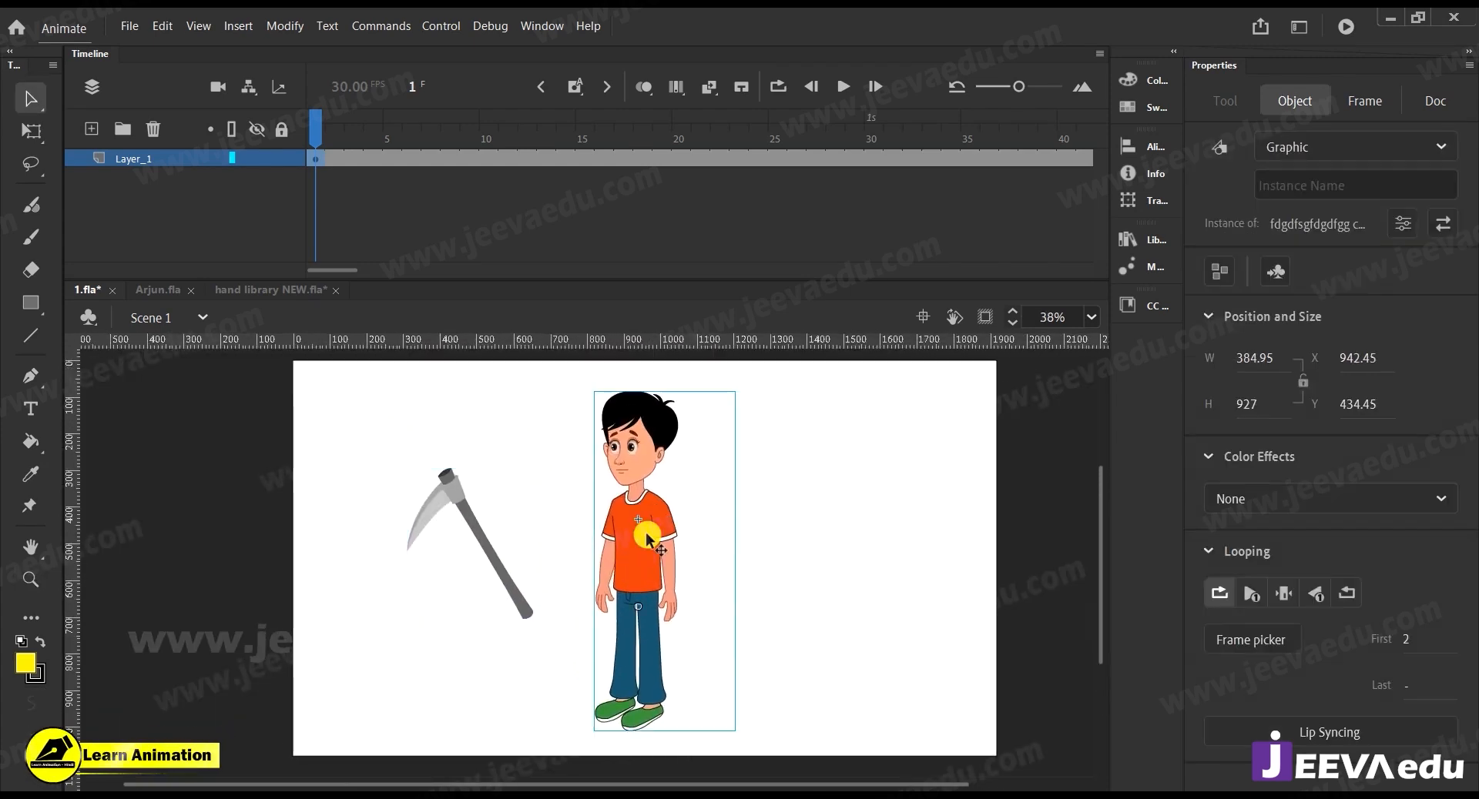
double_click(653, 543)
drag(760, 386, 601, 633)
key(z)
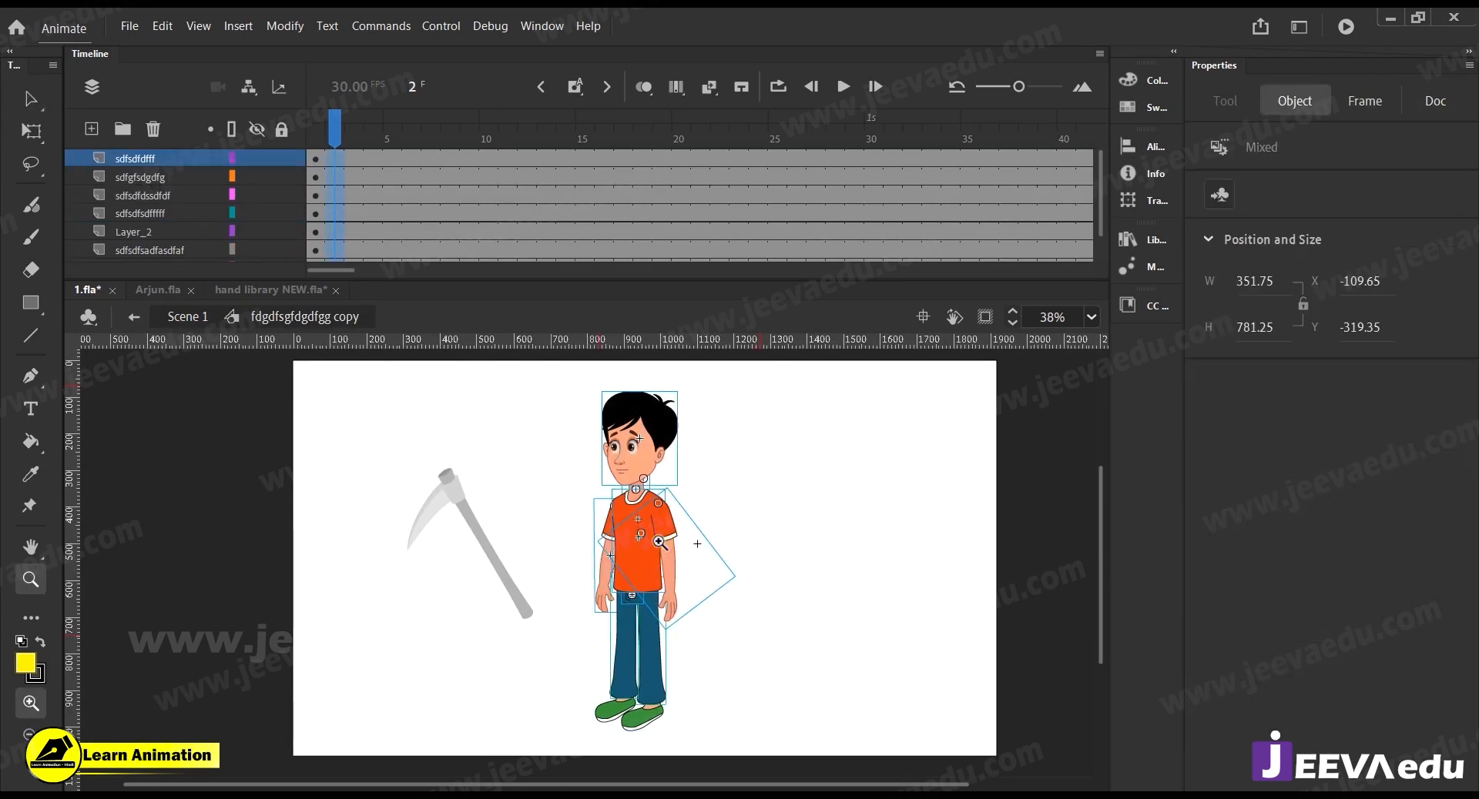
click(661, 543)
click(543, 480)
drag(585, 581, 586, 639)
Open the nested head symbol and select the lips inside it
key(v)
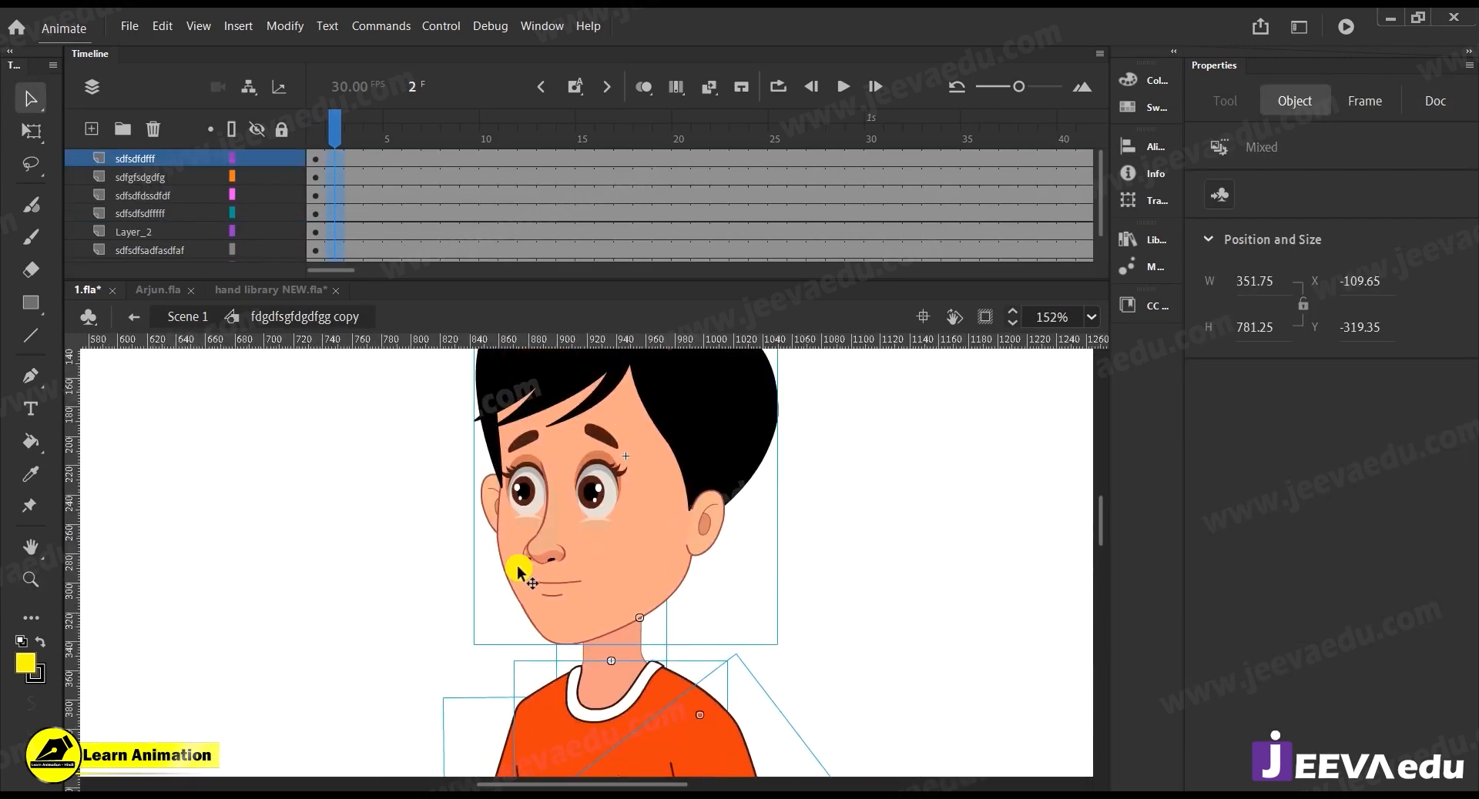
click(422, 518)
click(562, 539)
double_click(583, 569)
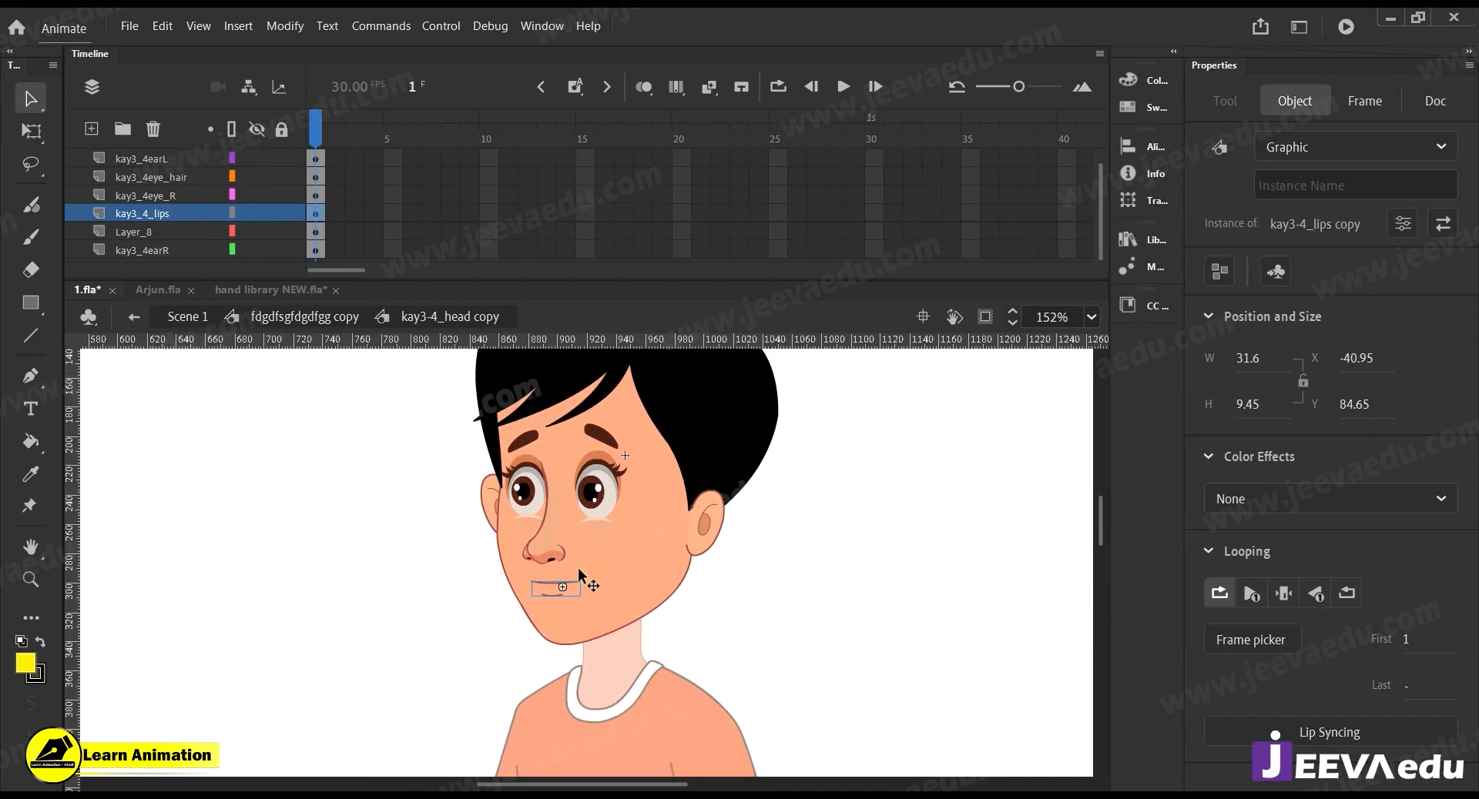
click(579, 570)
Extend all layers of the head symbol to frame 27 and return to the character symbol
scroll(477, 165, up, 1)
drag(477, 165, 651, 254)
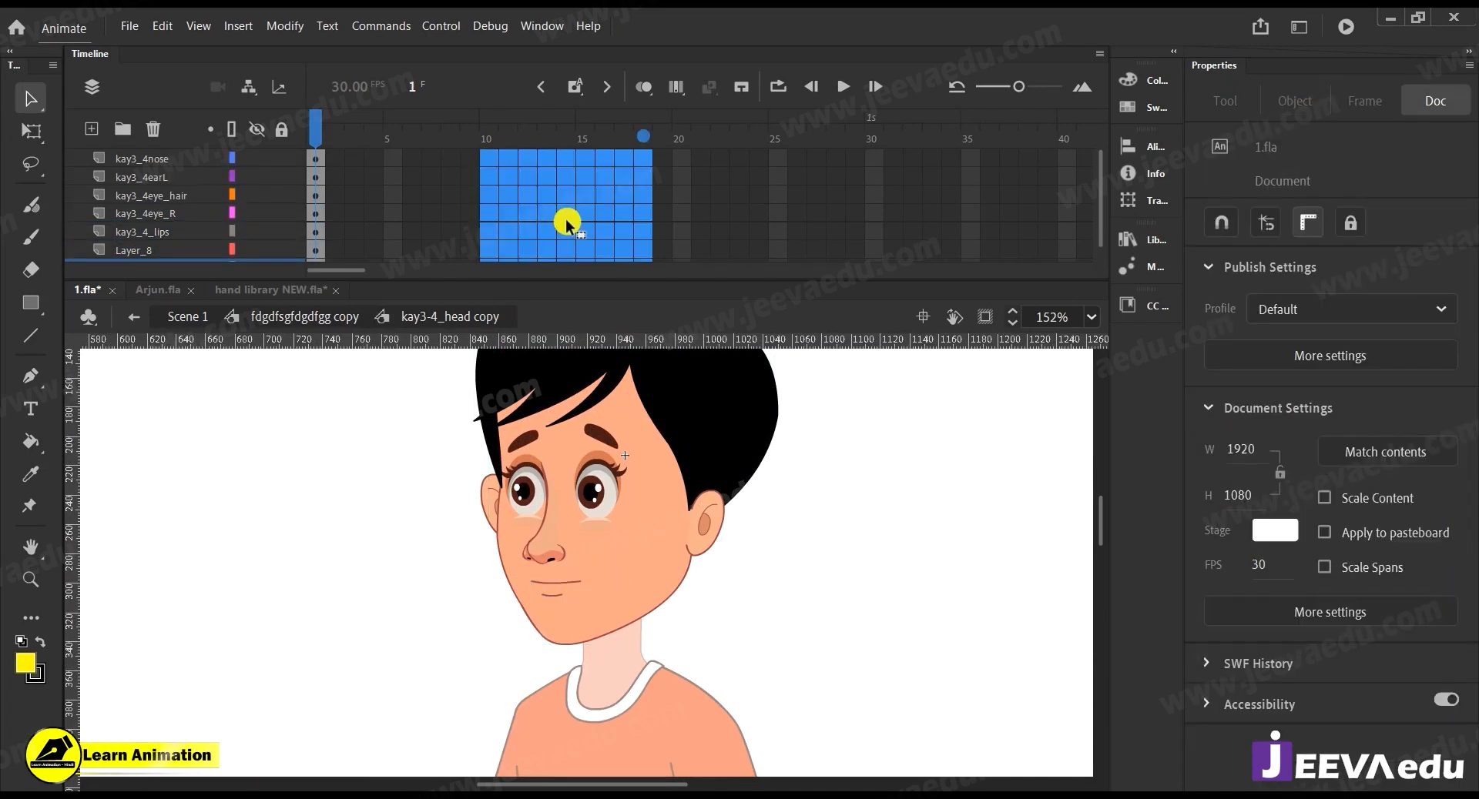
key(F5)
key(F5)
key(F5)
key(F5)
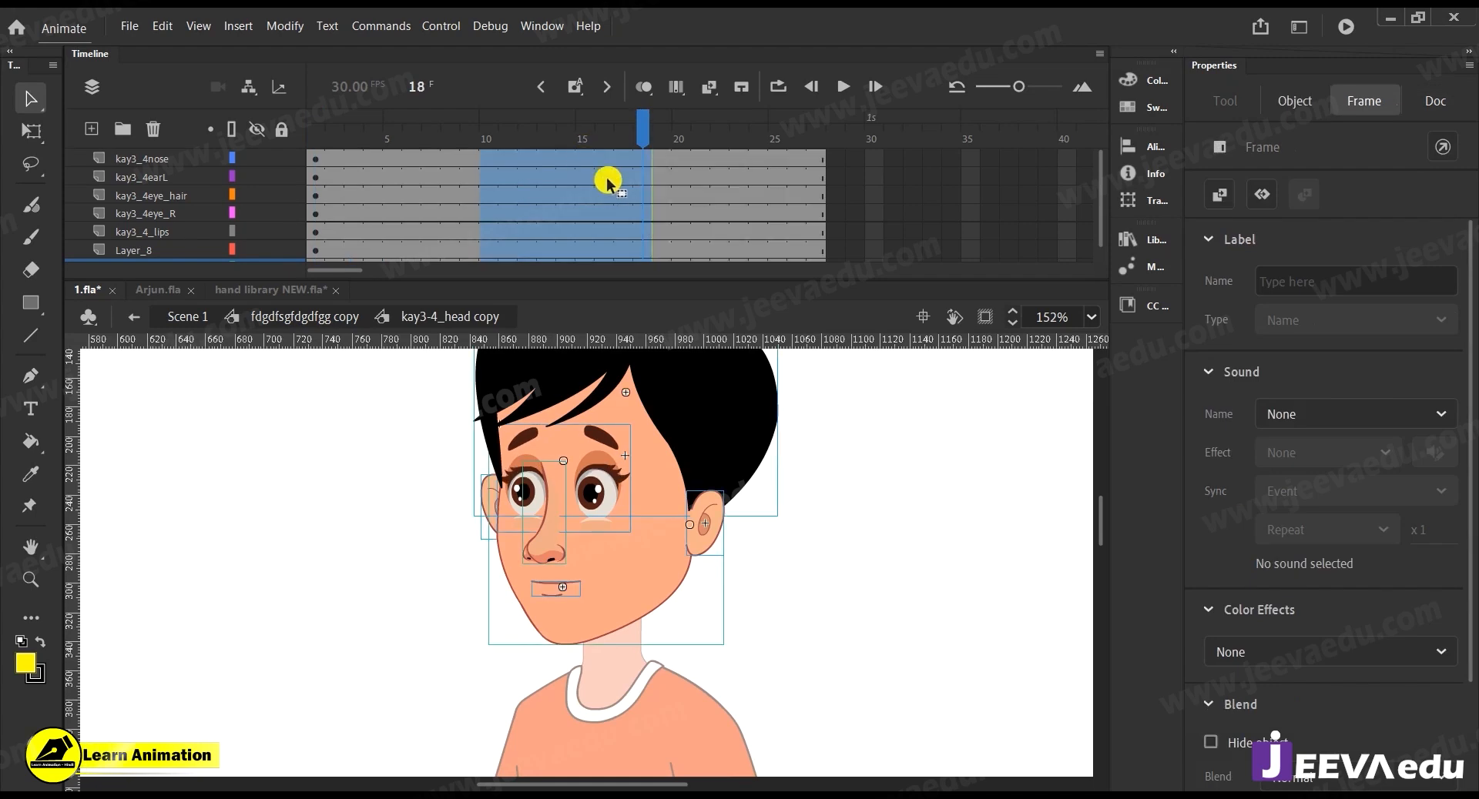
click(396, 542)
drag(622, 192, 389, 247)
click(312, 317)
Open the front trouser leg group, examine its shape, and return to the character symbol
key(z)
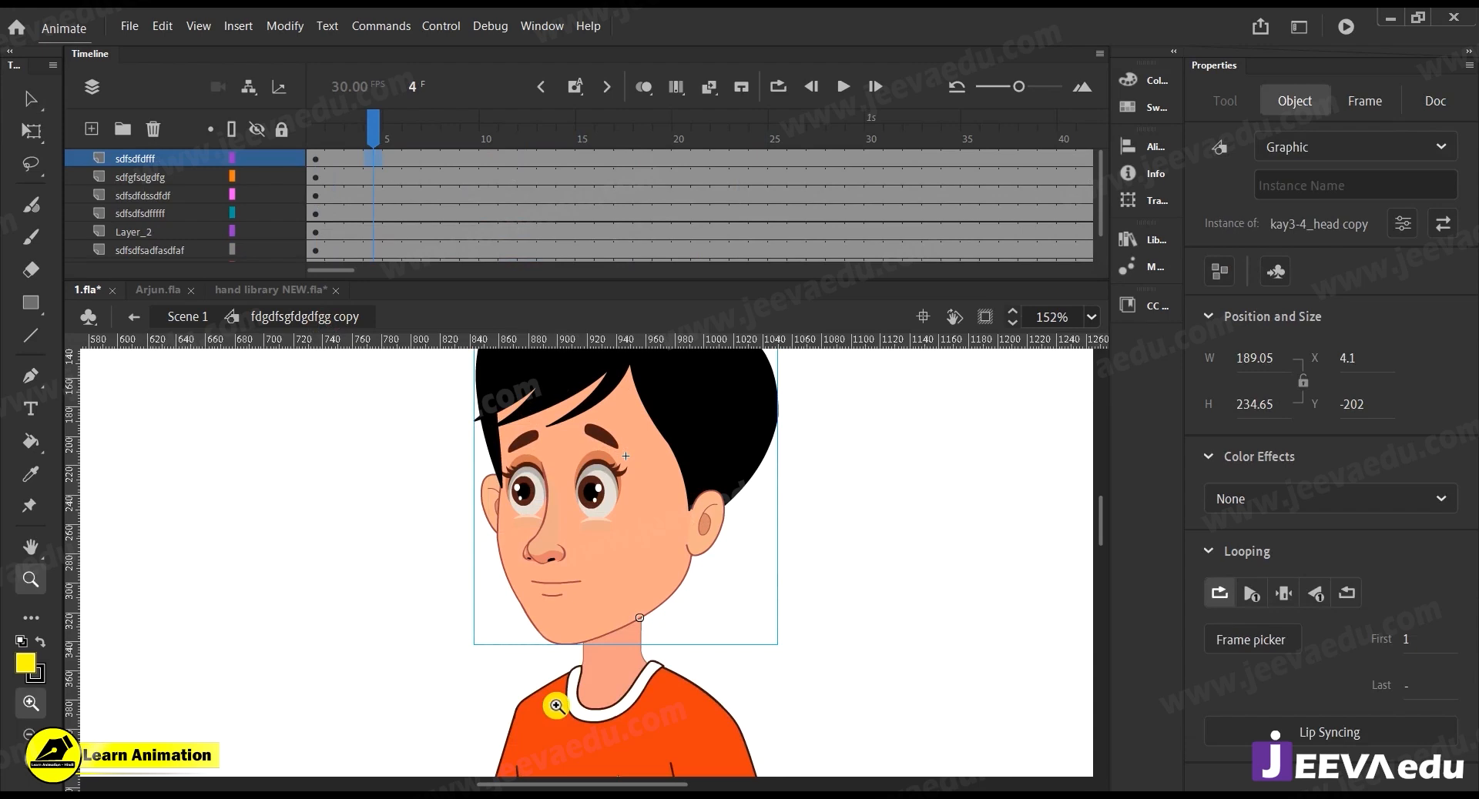
alt+click(556, 705)
alt+click(556, 706)
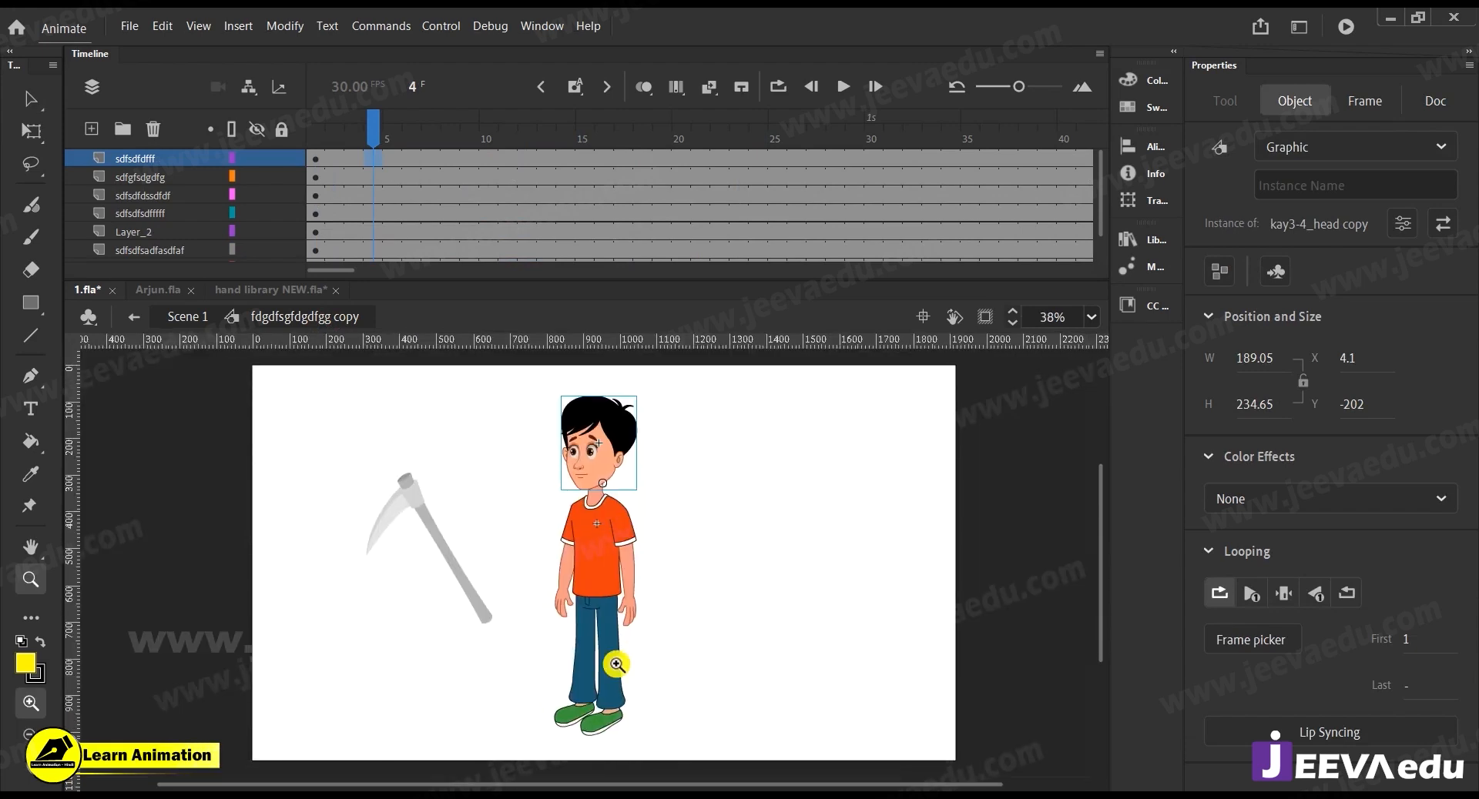
click(616, 663)
key(v)
click(638, 678)
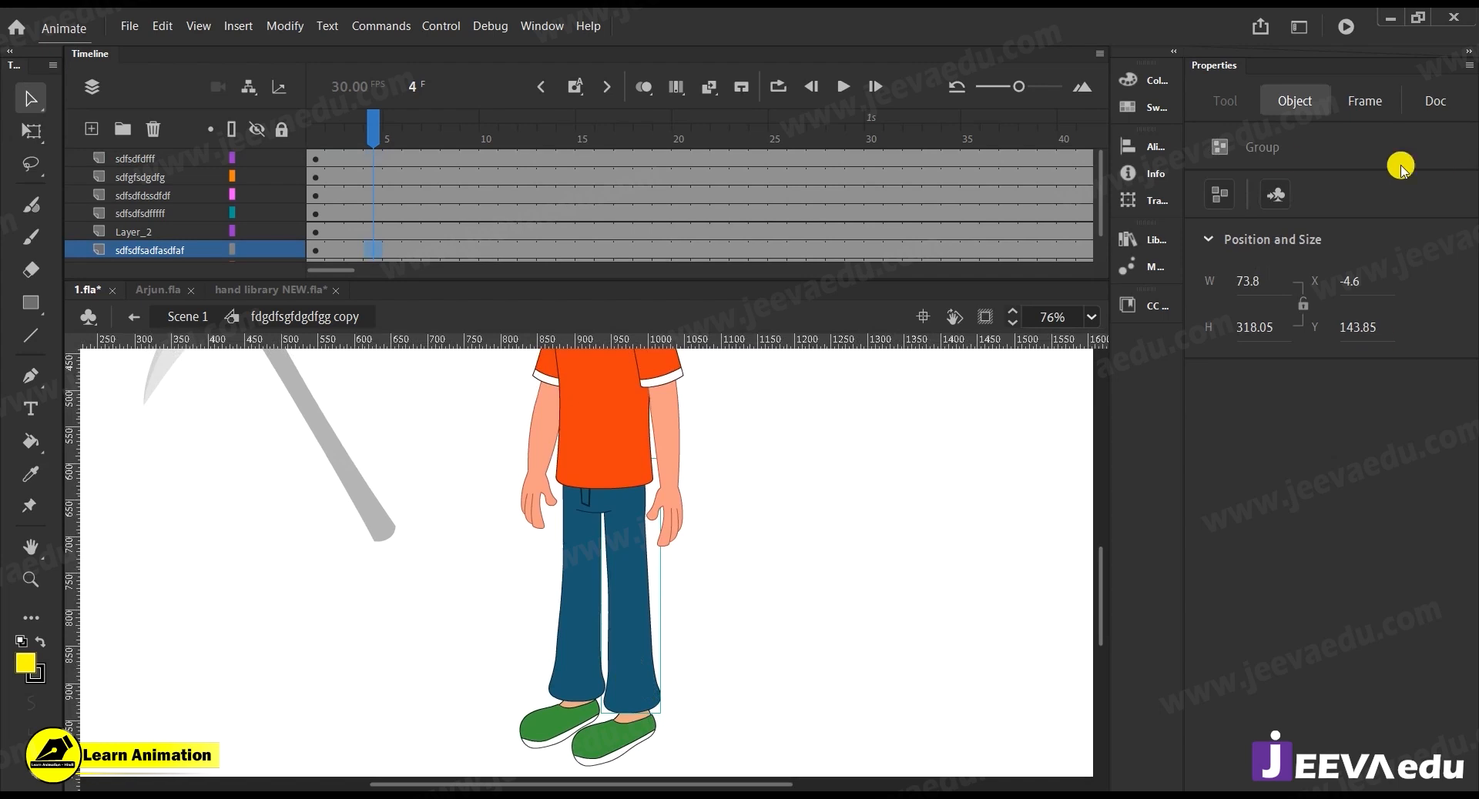
double_click(620, 641)
click(621, 630)
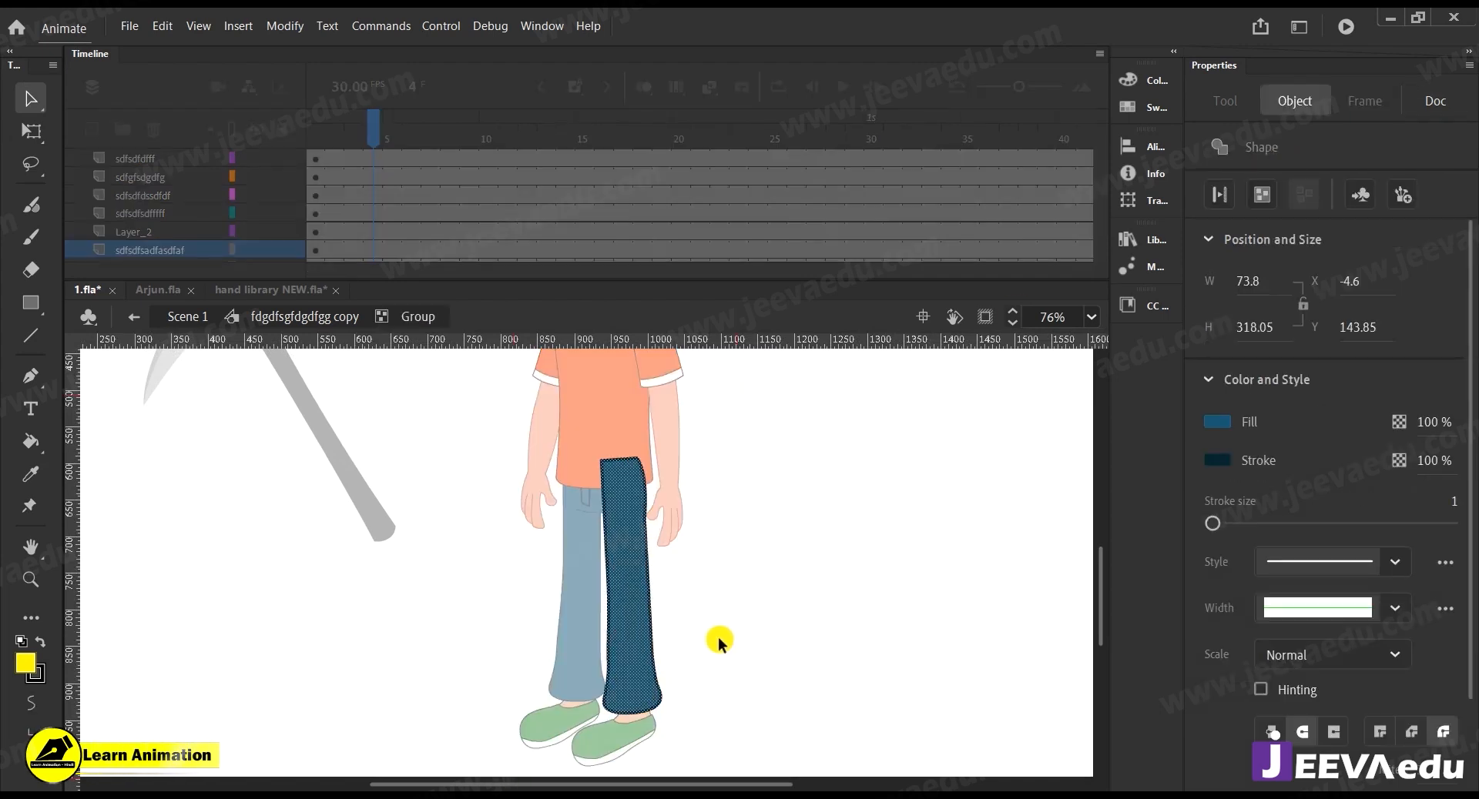
click(664, 659)
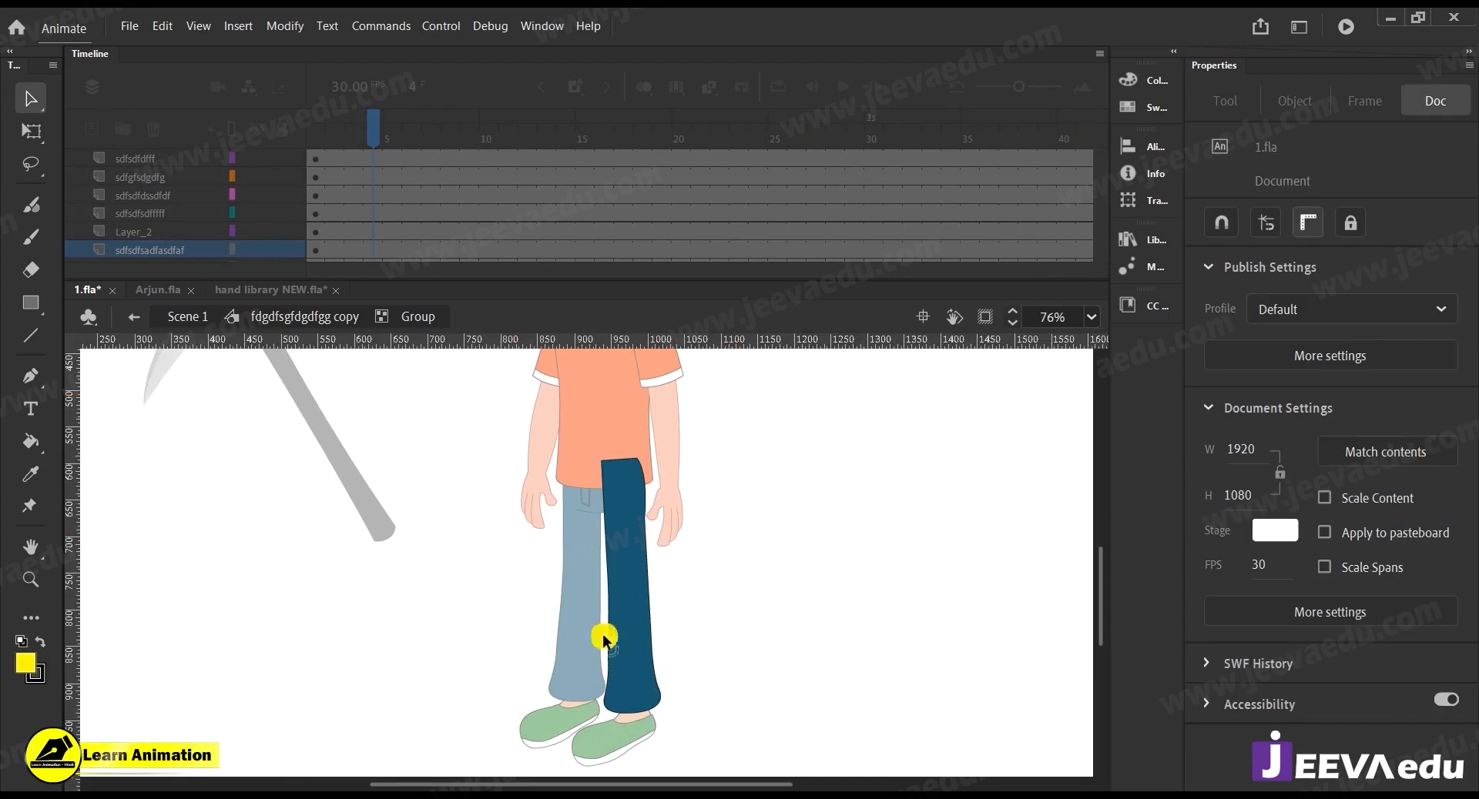
double_click(529, 630)
Try deleting the front trouser leg together with its shoe, and undo the deletion
click(685, 660)
click(645, 668)
click(628, 734)
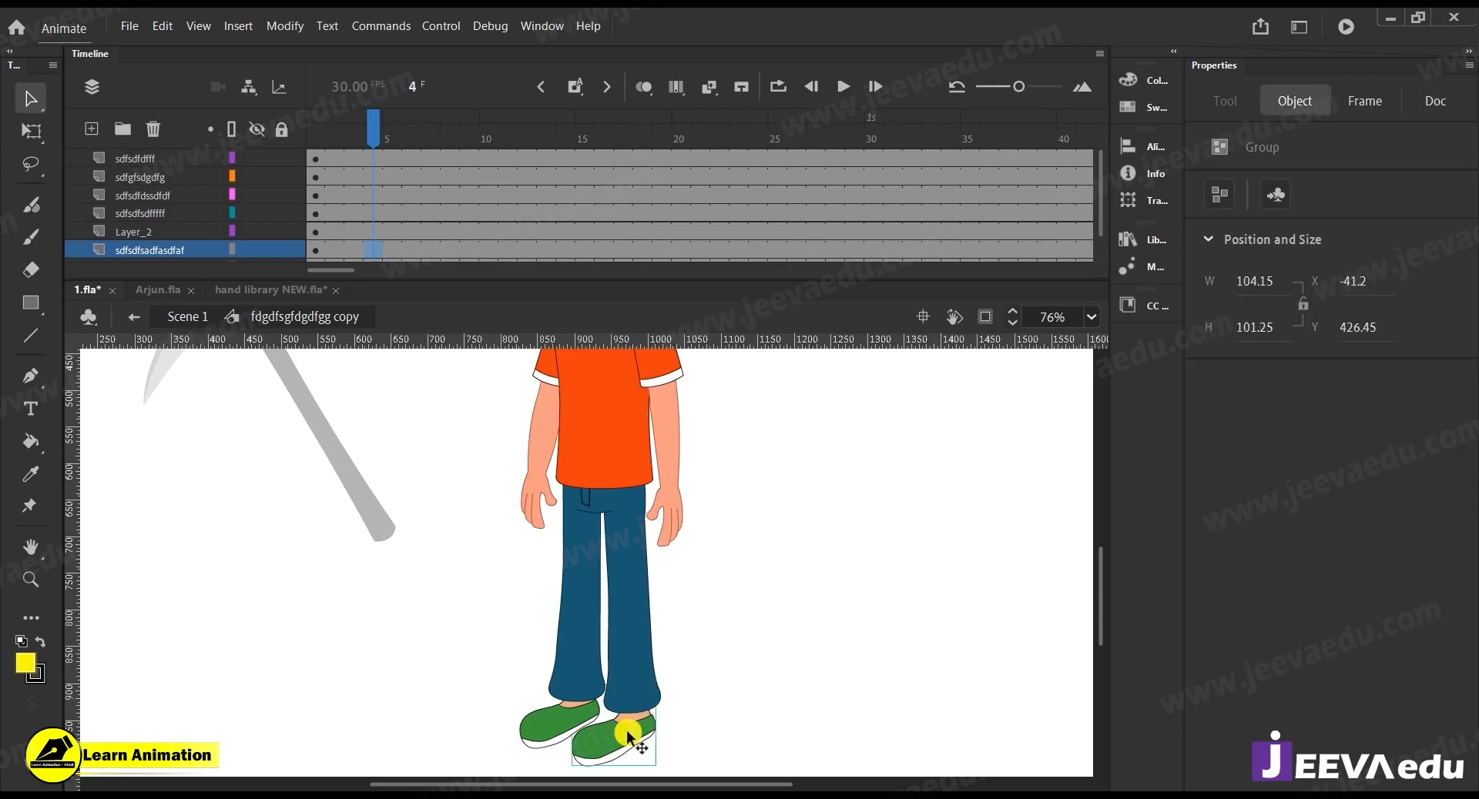
drag(691, 628, 633, 743)
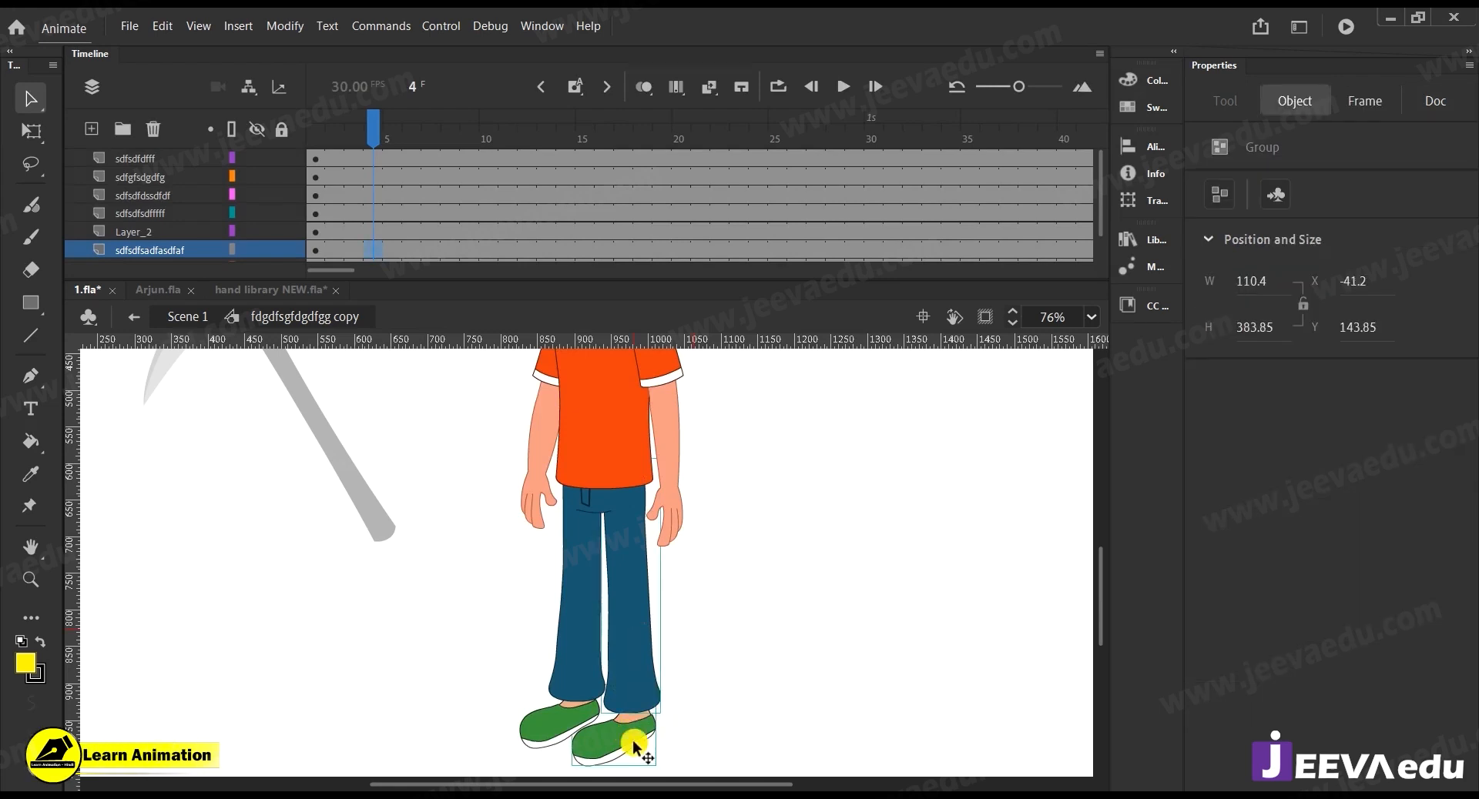
key(Delete)
scroll(368, 183, down, 1)
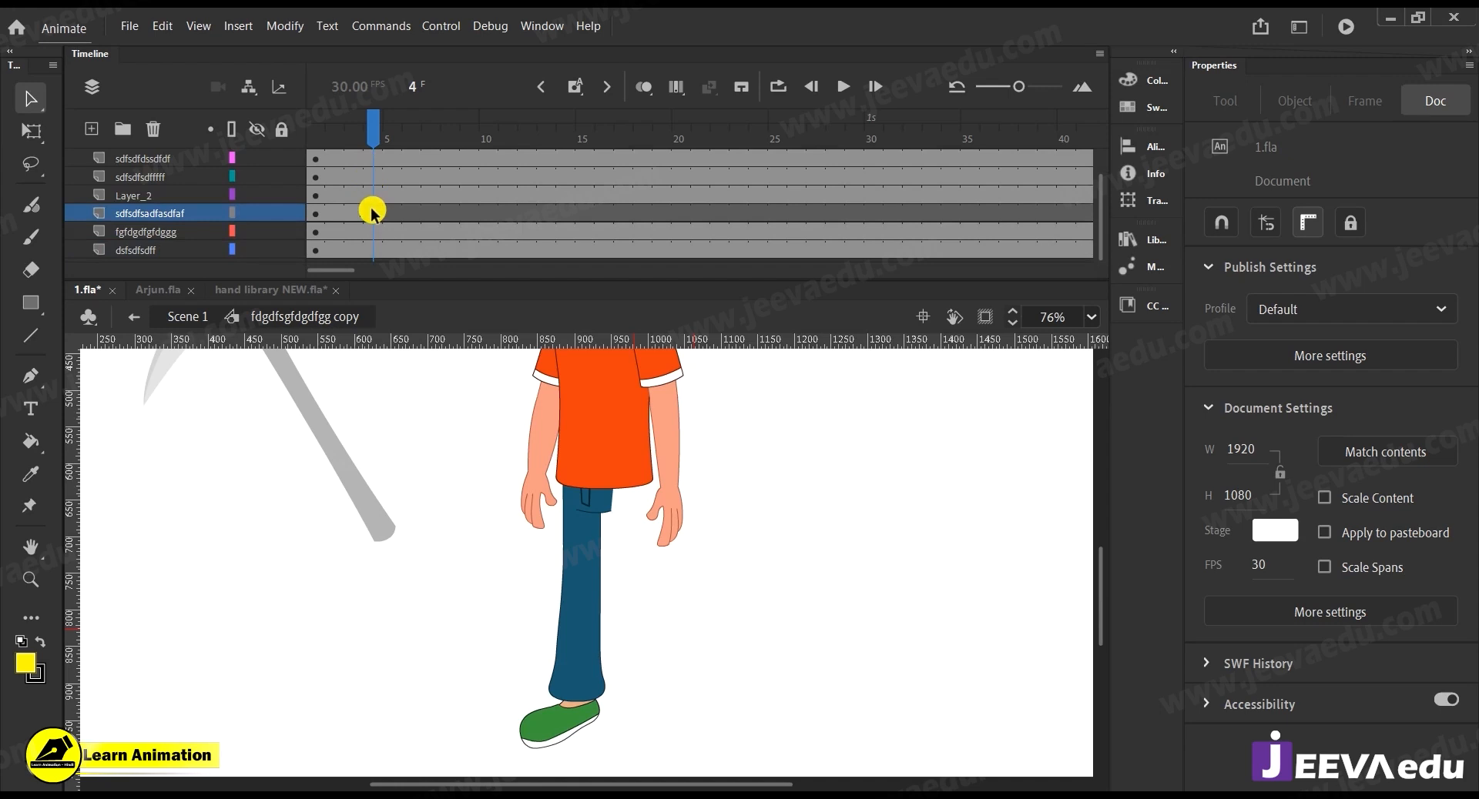
key(ctrl+z)
Go to frame 1 of the character symbol and turn off Auto KeyFrame
click(356, 142)
drag(356, 145, 316, 142)
click(582, 94)
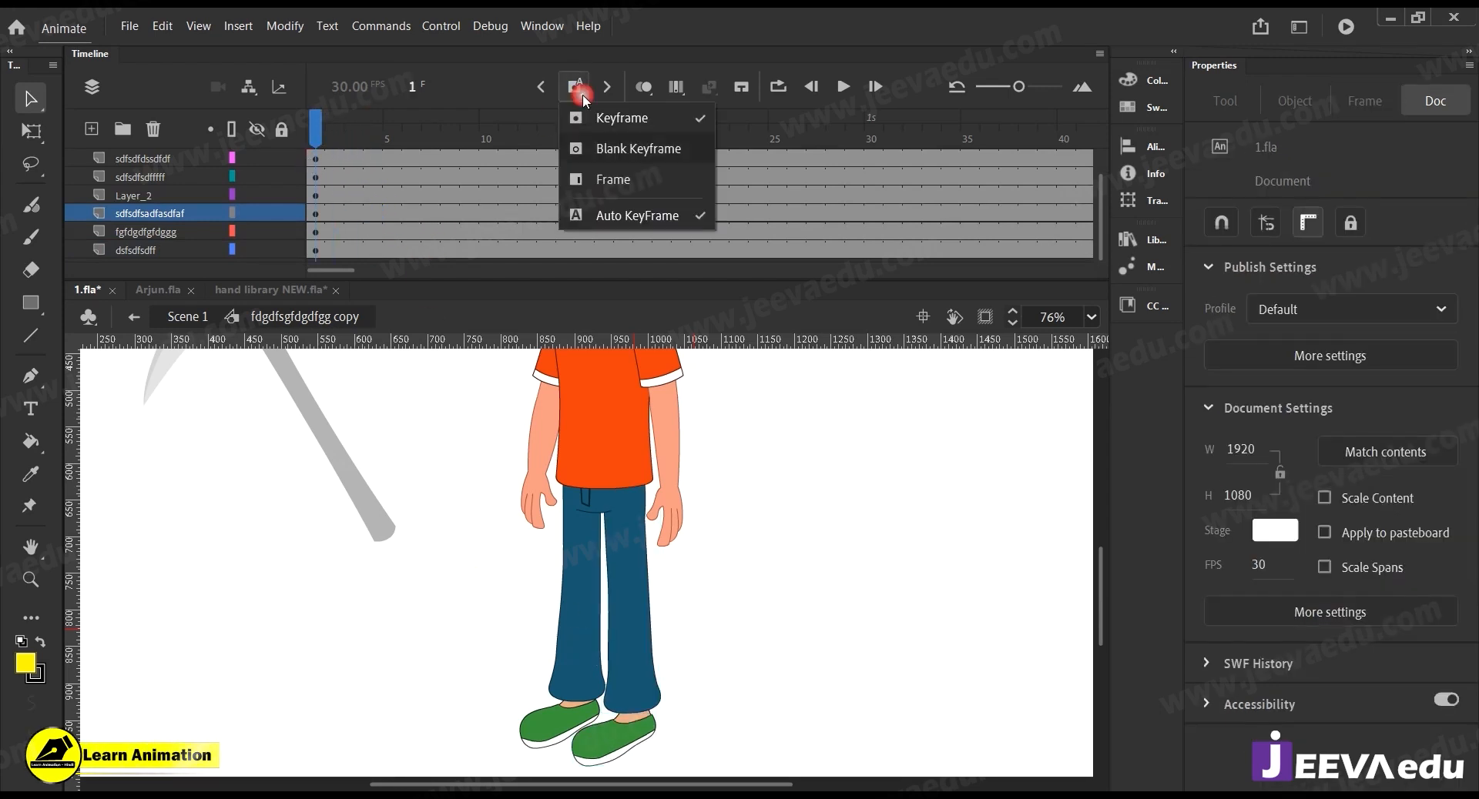
click(595, 179)
Convert the front trouser leg and its shoe to one graphic symbol and move its transformation point up to the hip
click(319, 216)
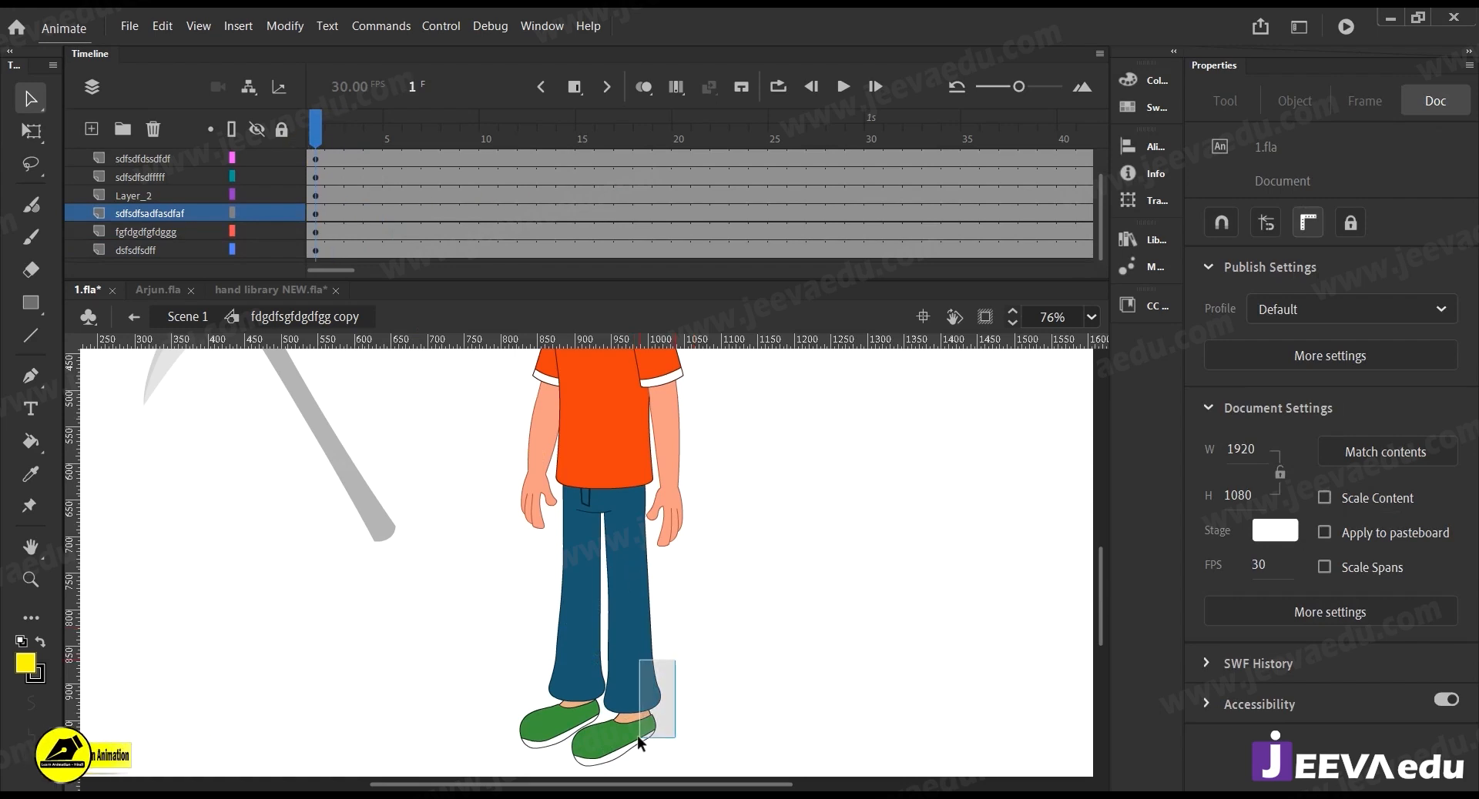
click(647, 709)
click(261, 206)
click(261, 206)
click(261, 206)
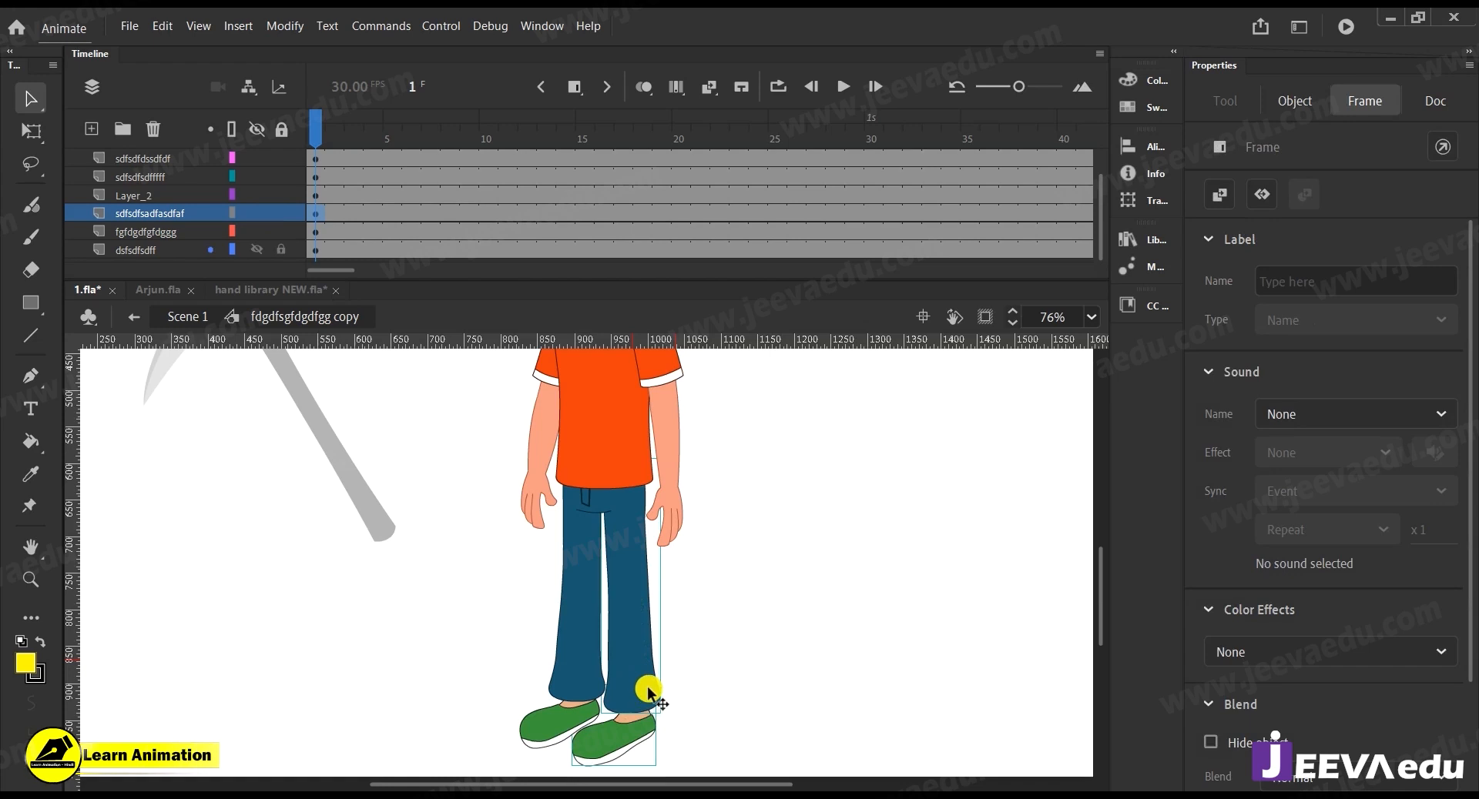
key(F8)
click(841, 212)
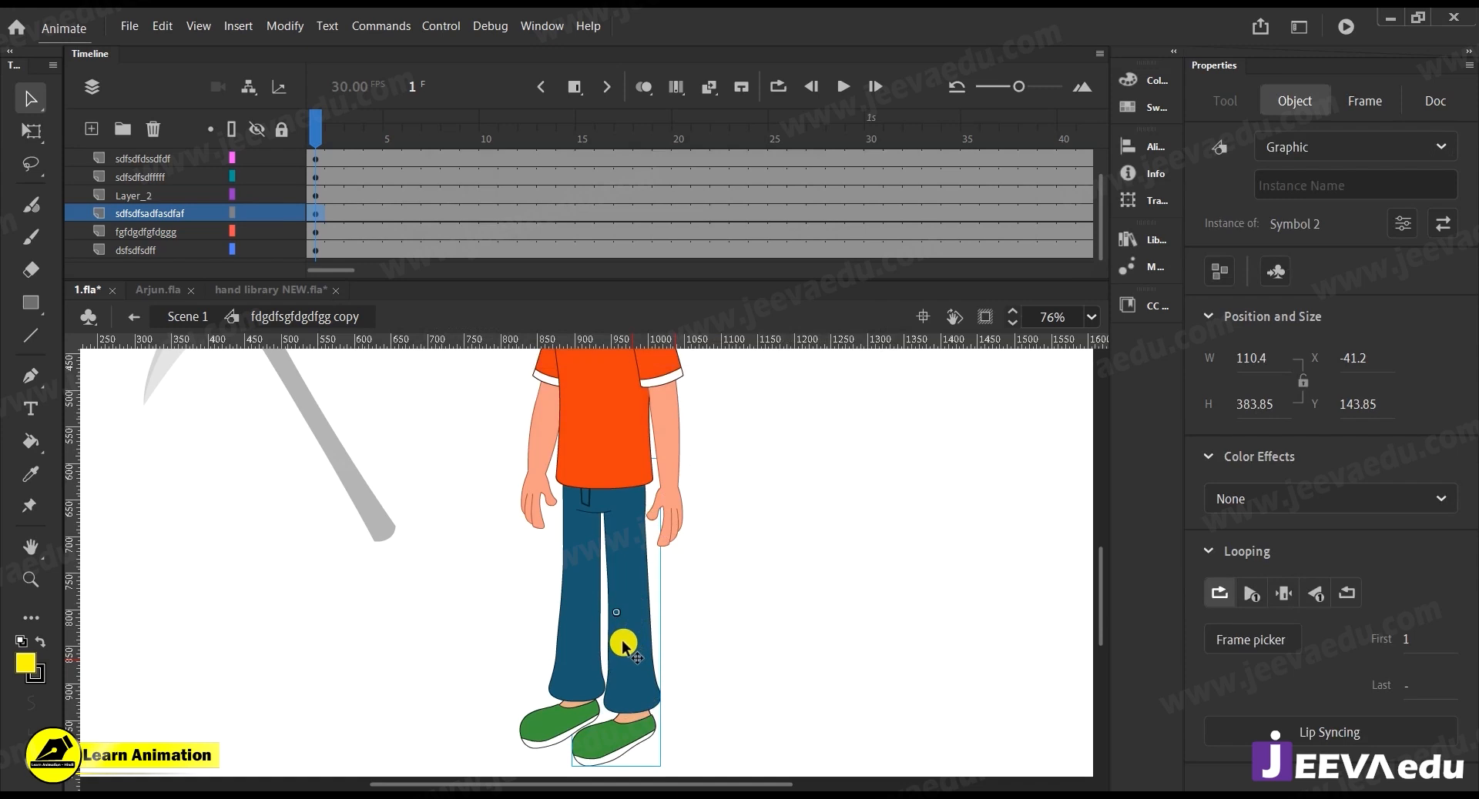
key(q)
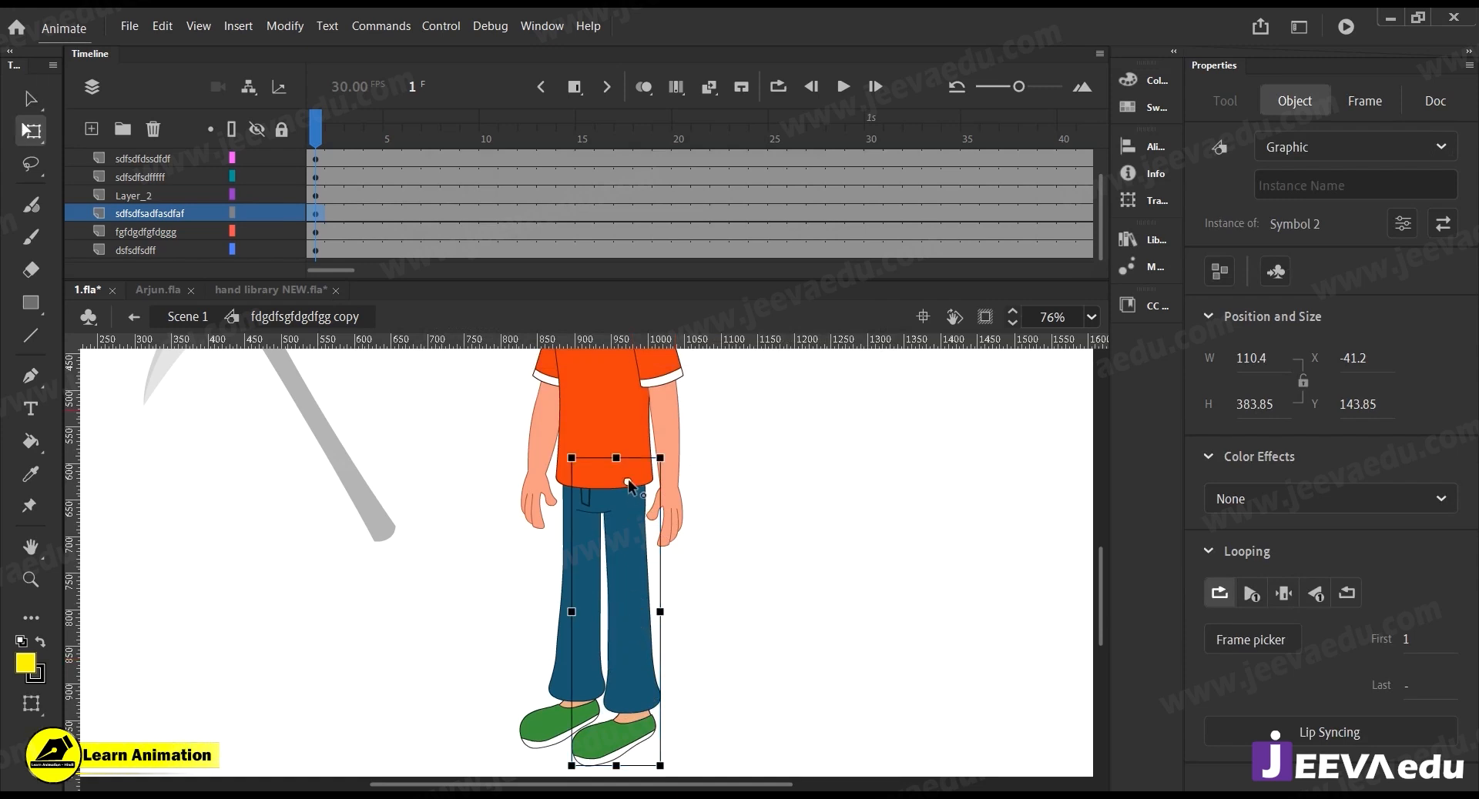
drag(732, 665, 740, 627)
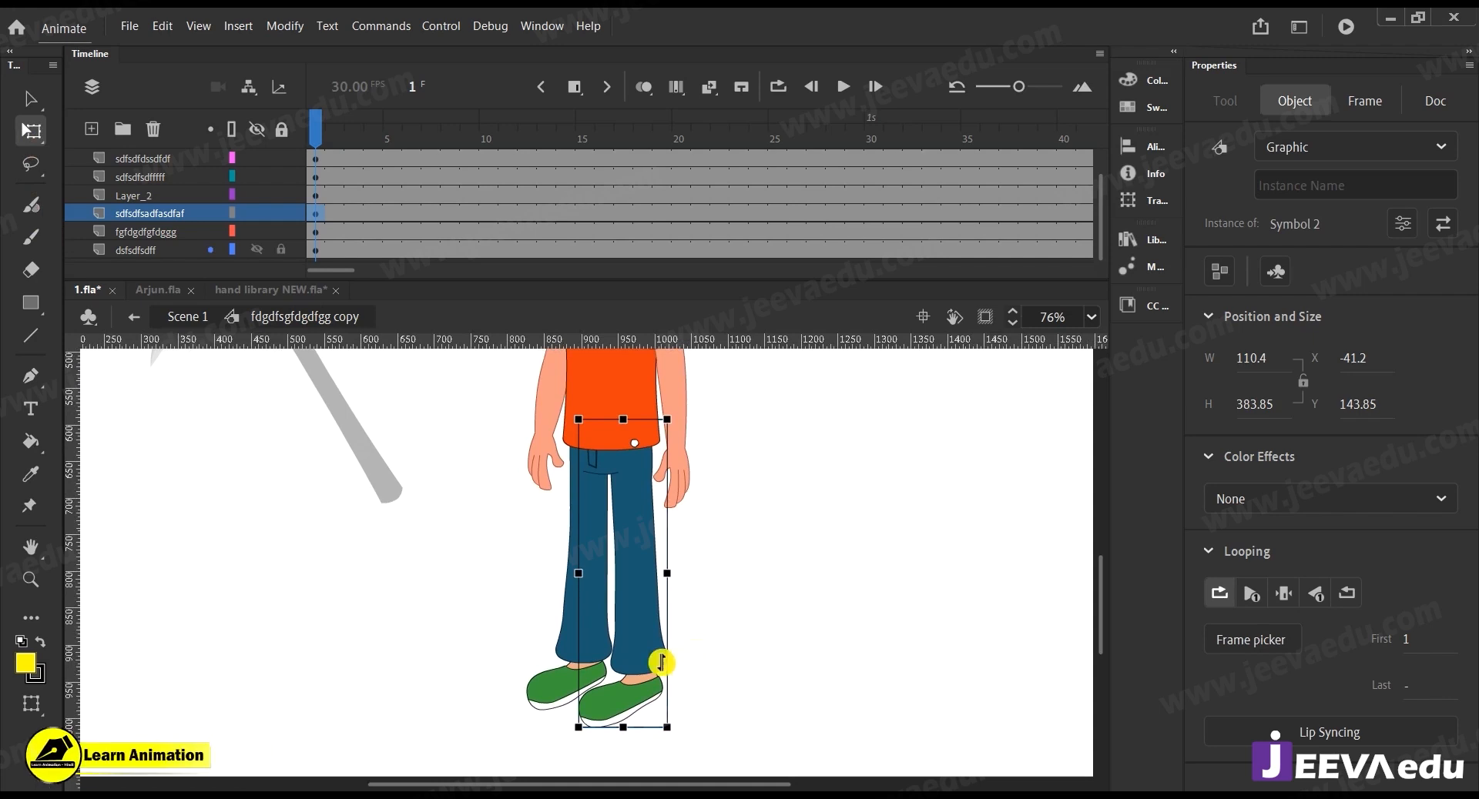
Inside the leg symbol's trouser group, convert the upper part down to the knee, about 60 by 180, to a graphic symbol
double_click(649, 664)
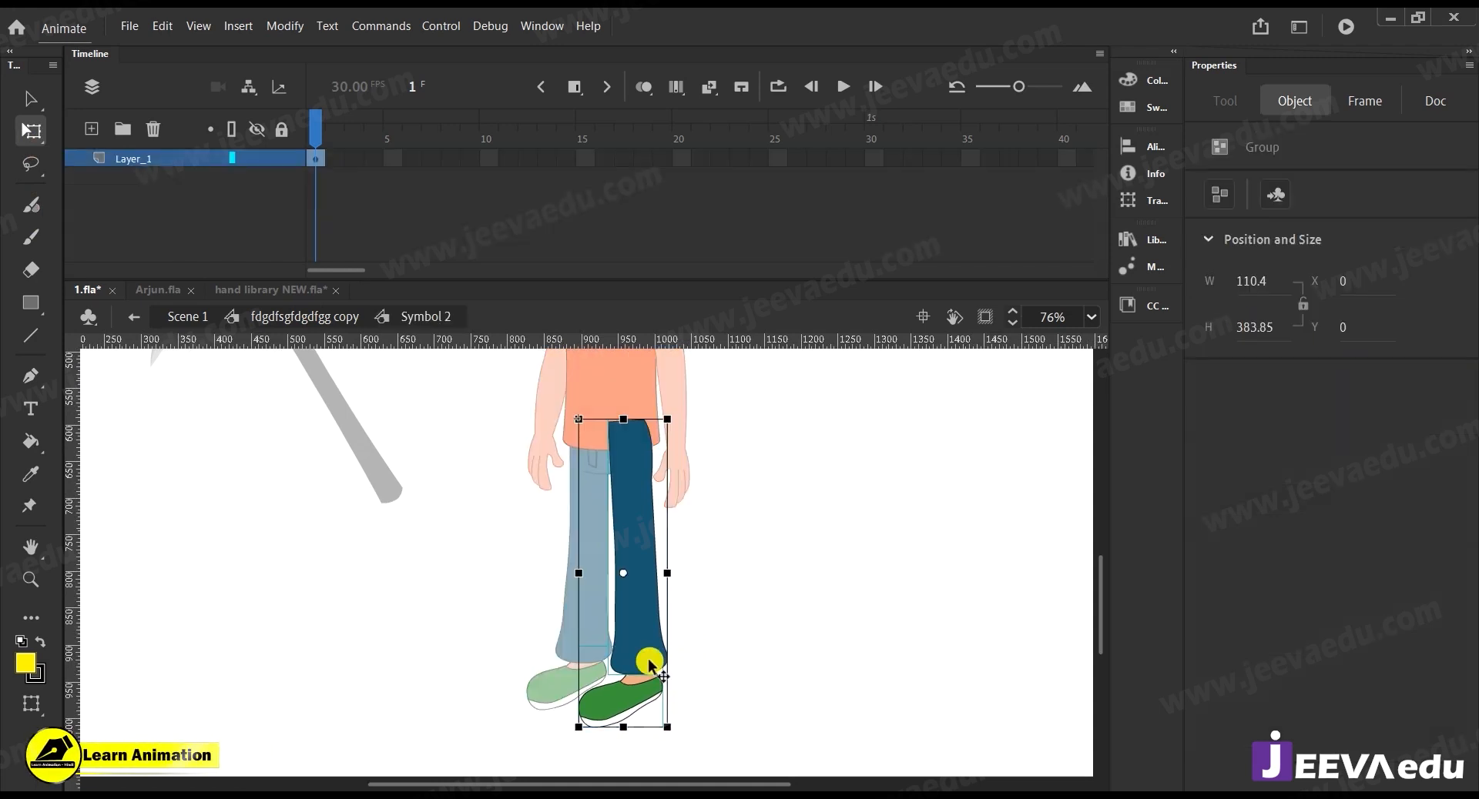
click(700, 666)
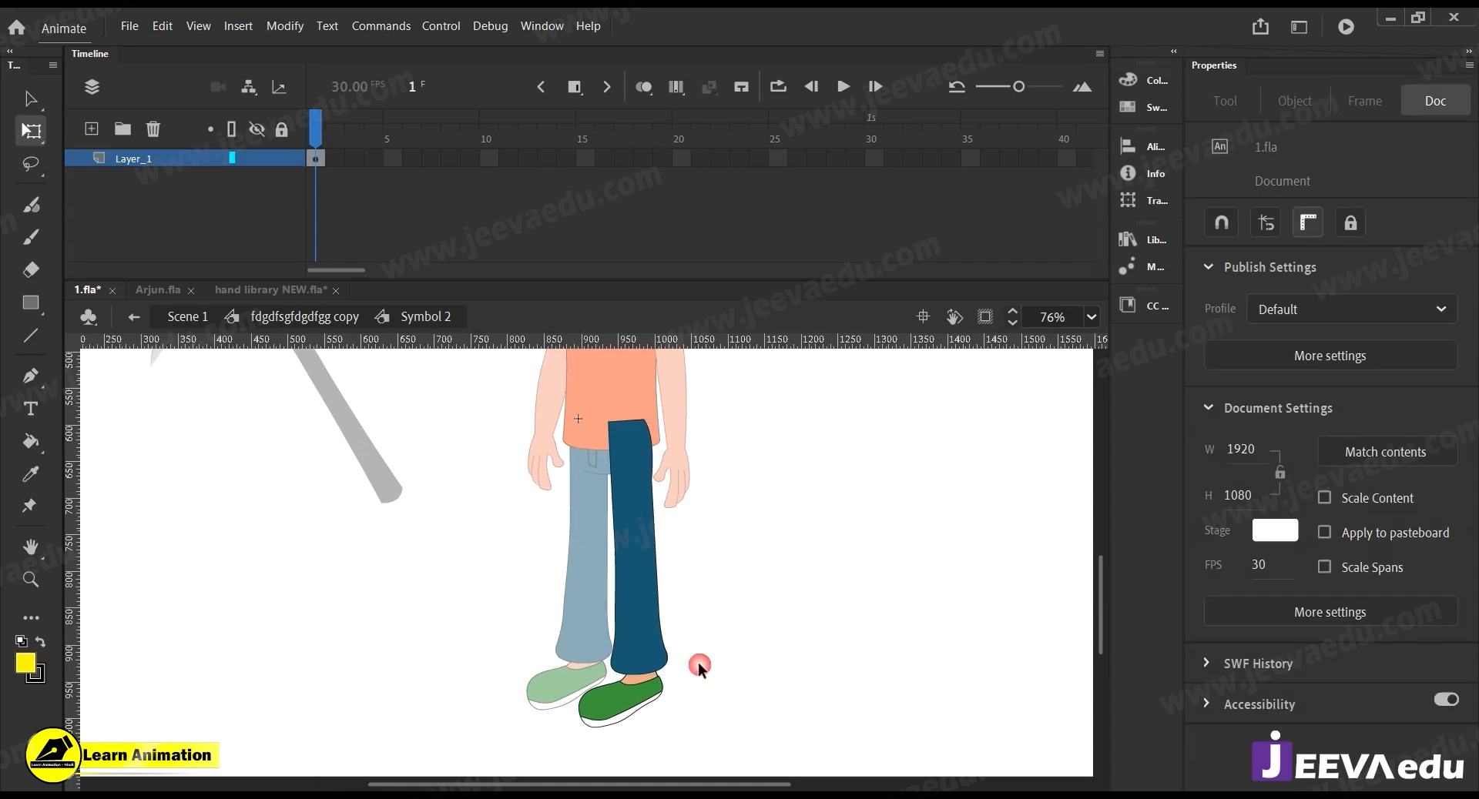
double_click(654, 528)
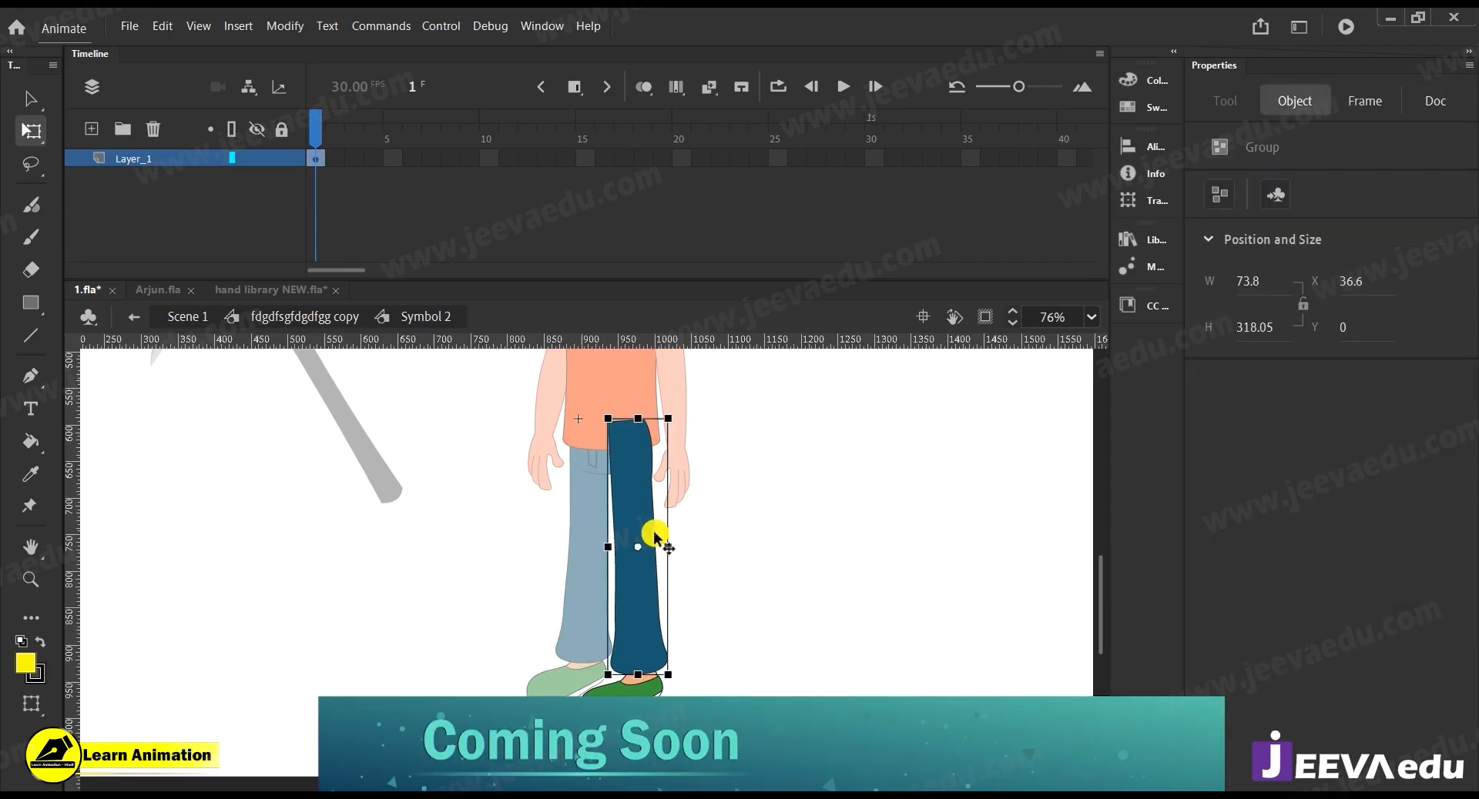
click(709, 533)
drag(535, 384, 714, 556)
drag(583, 387, 696, 562)
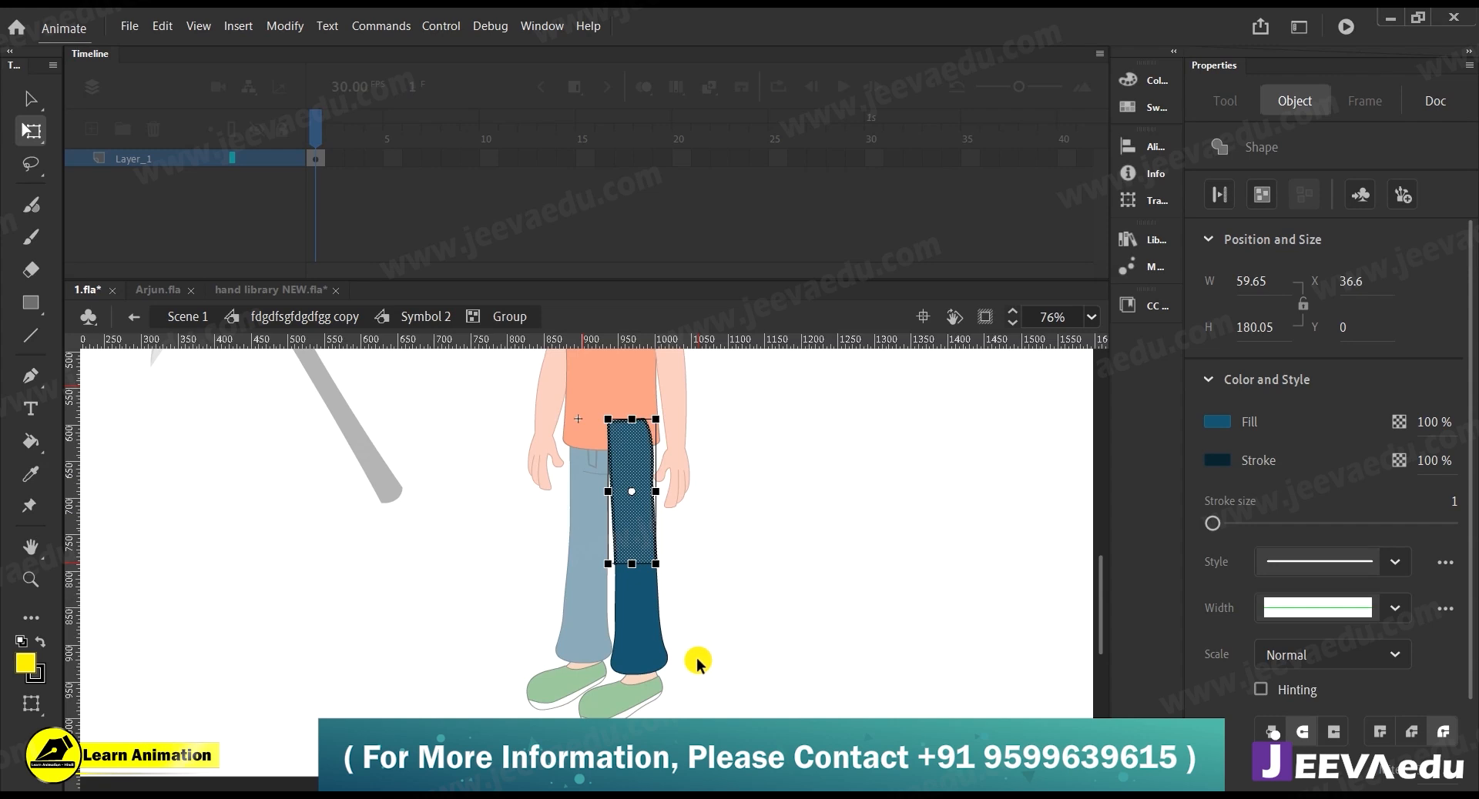
key(F8)
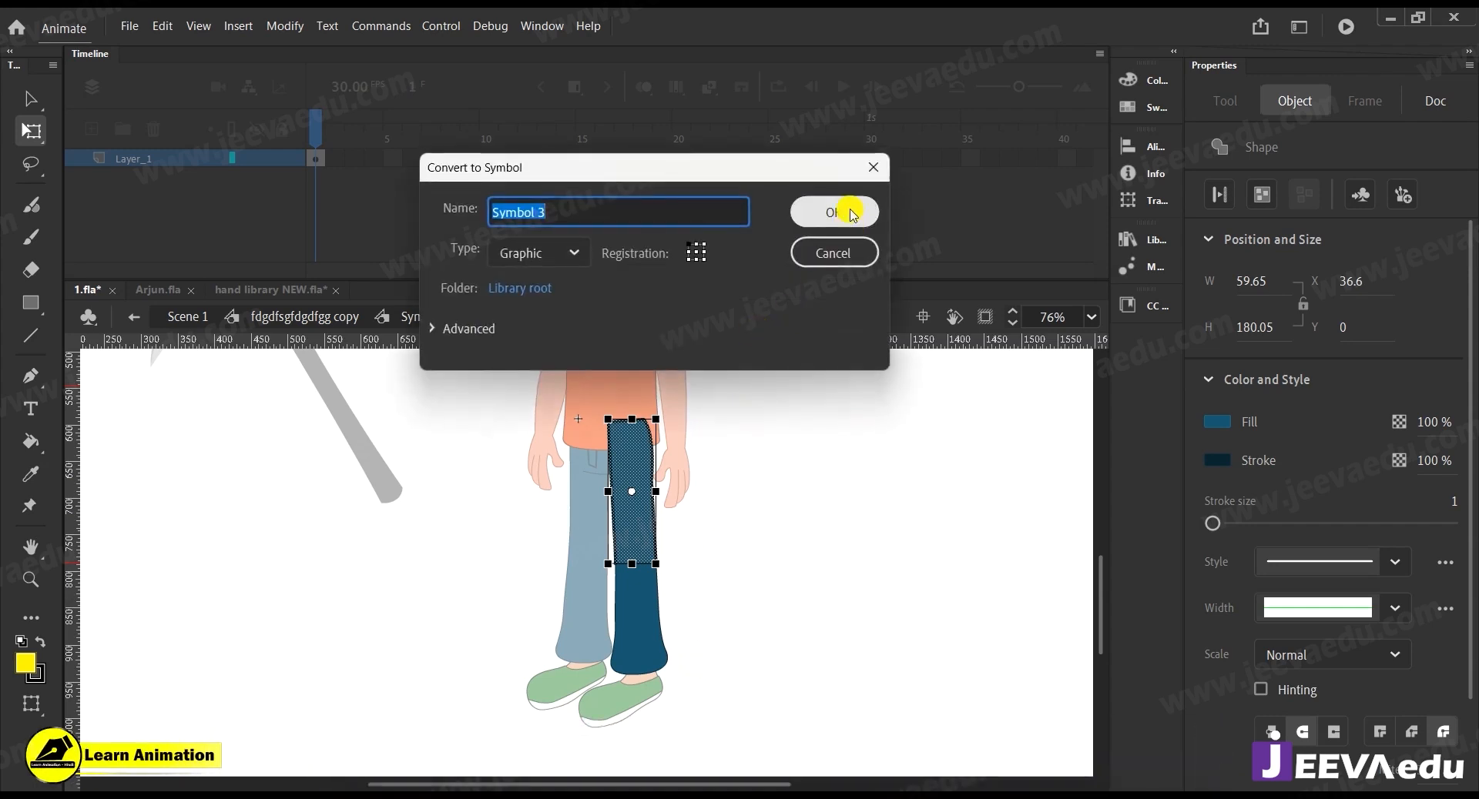
click(828, 212)
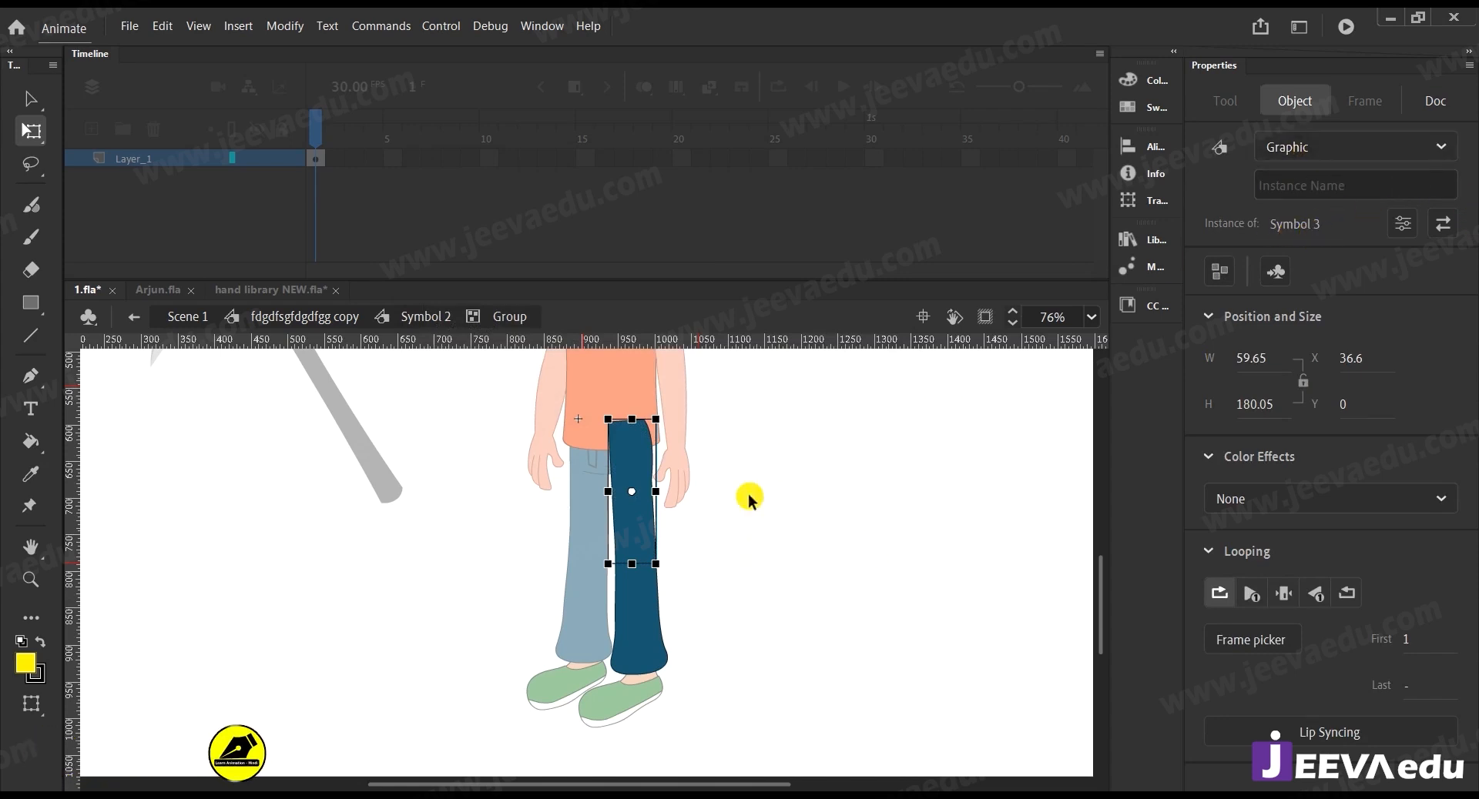
Convert the lower part of the trouser leg, about 71 by 138, to its own graphic symbol
drag(787, 531, 539, 727)
shift+click(644, 539)
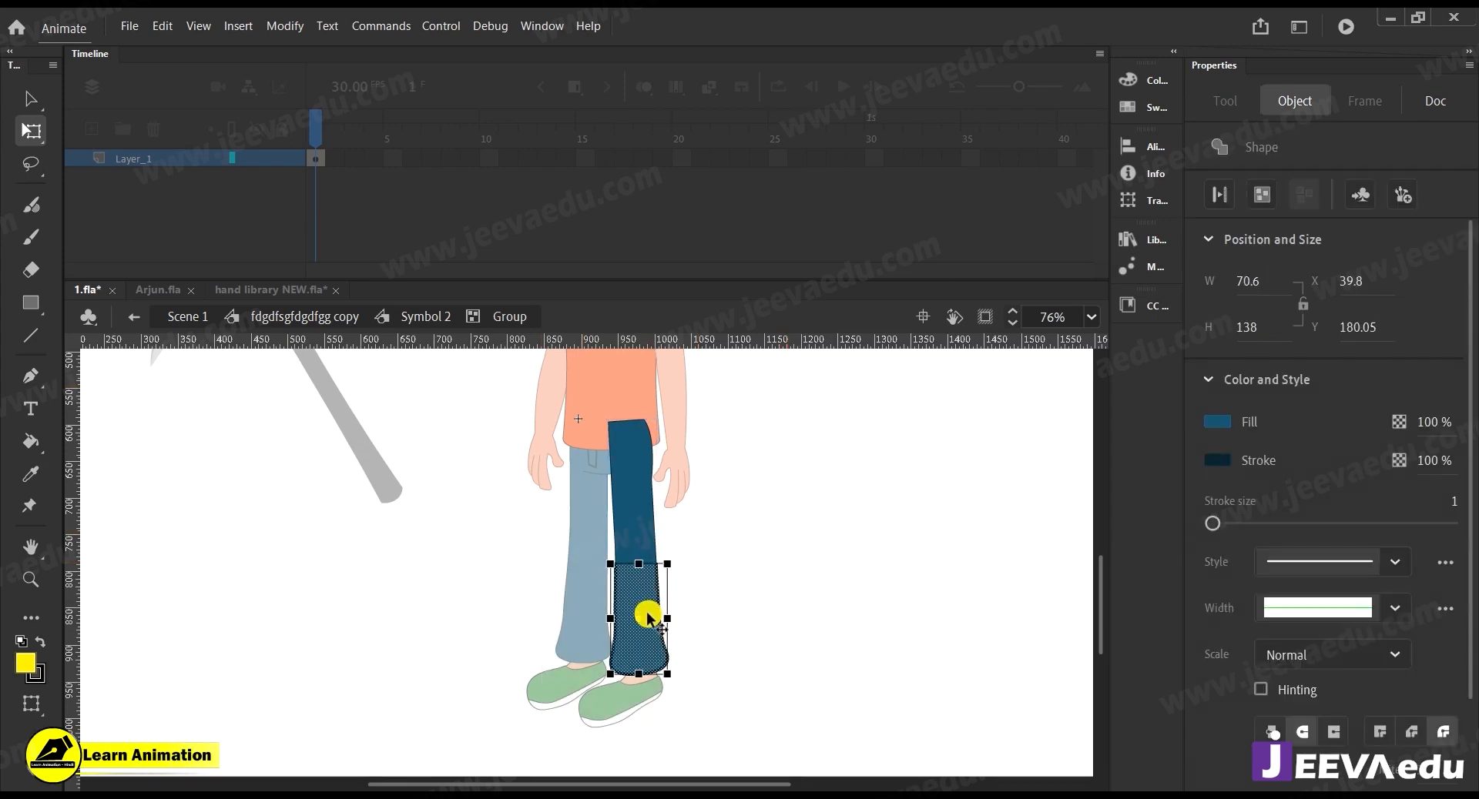
key(F8)
click(837, 209)
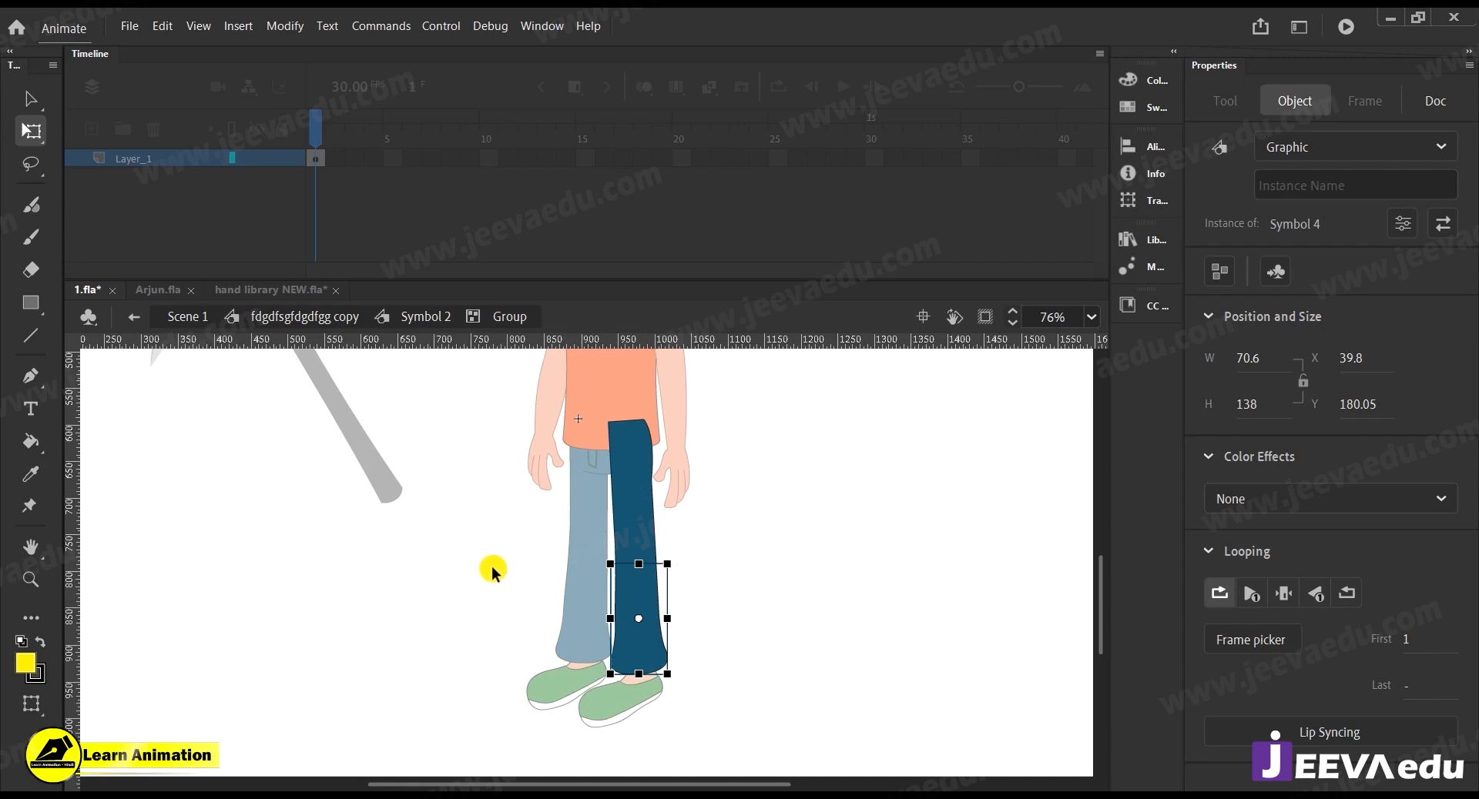
Leave the trouser group, break it apart inside the leg symbol, and select the upper and lower parts individually
double_click(527, 558)
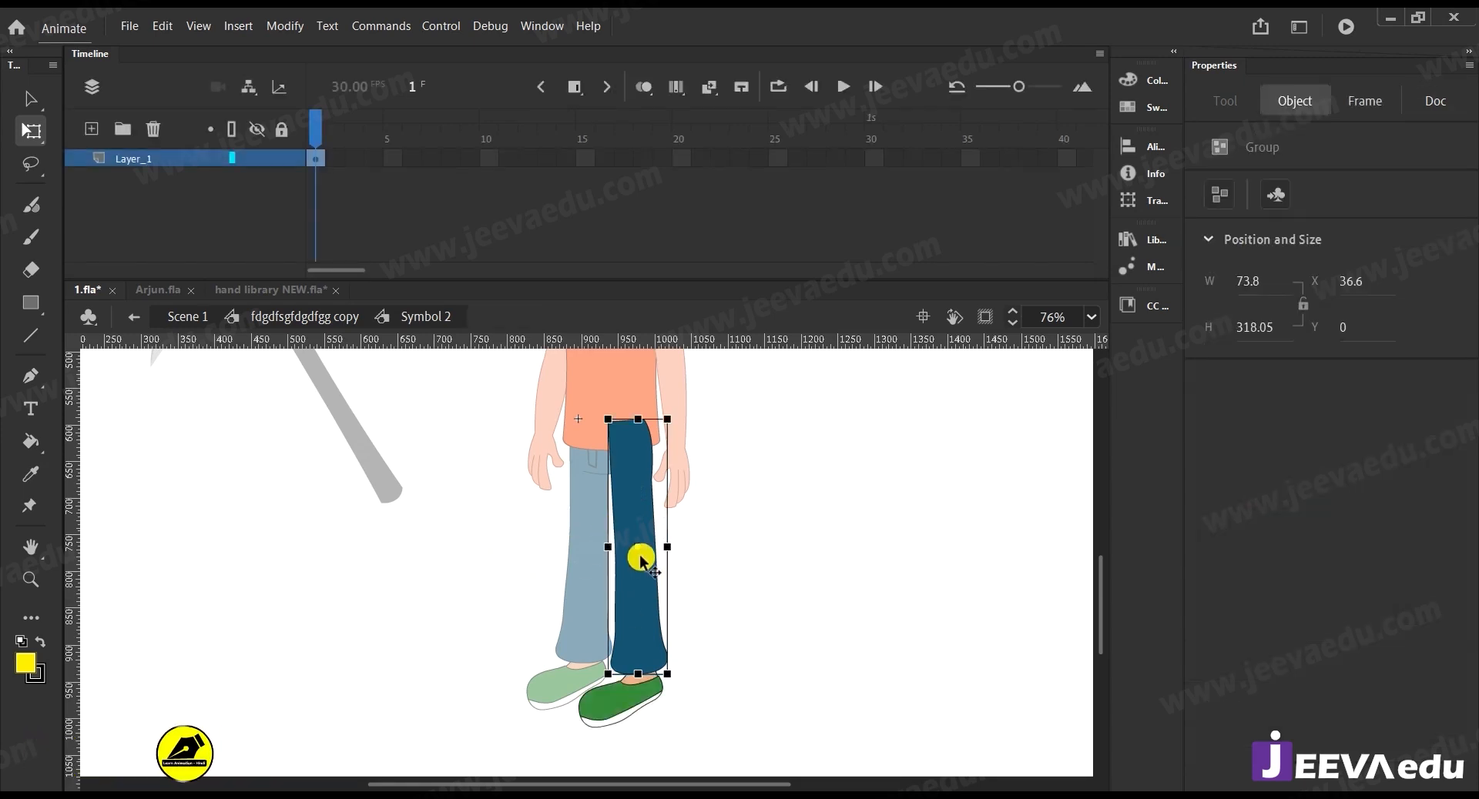
key(ctrl+b)
click(723, 577)
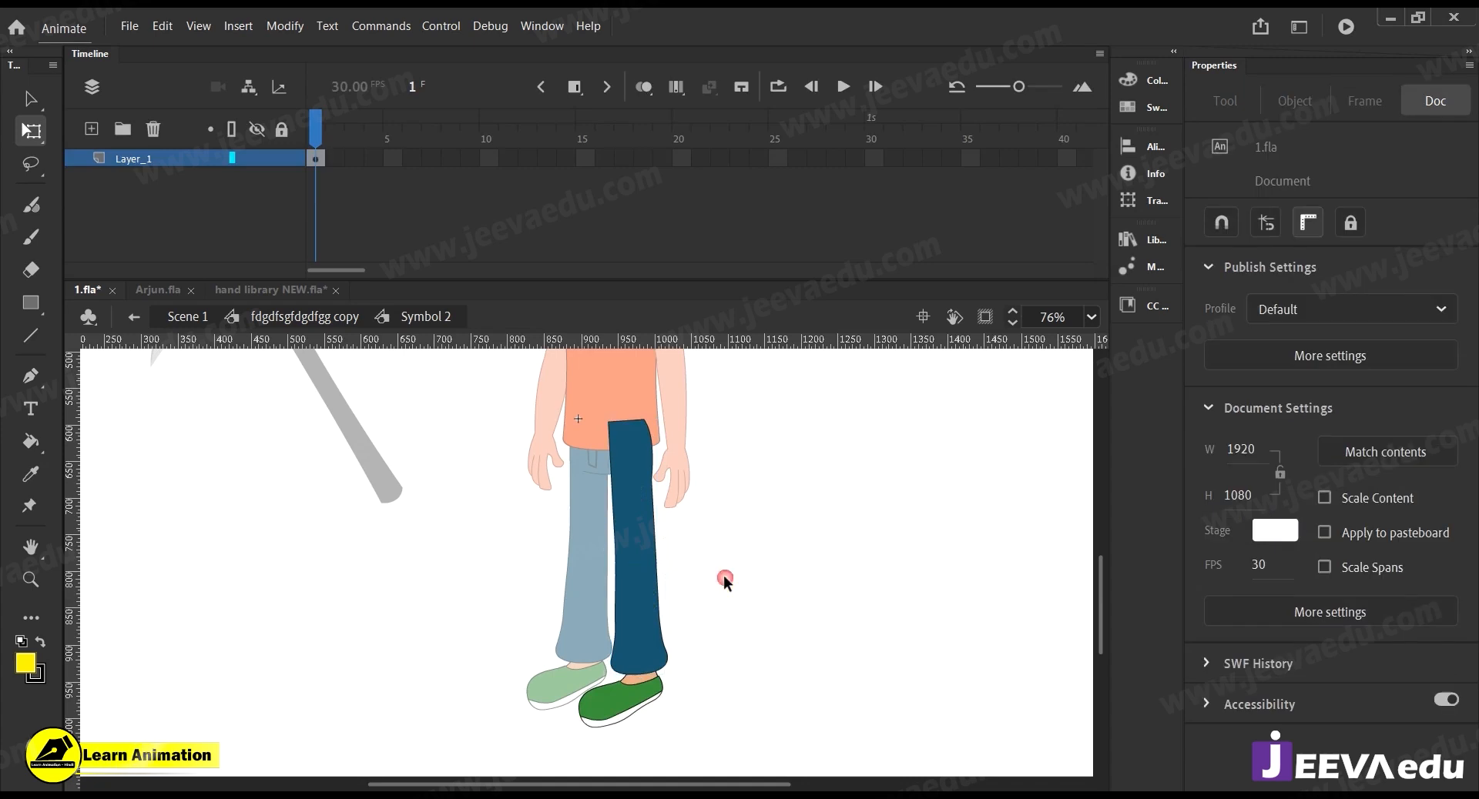
click(641, 511)
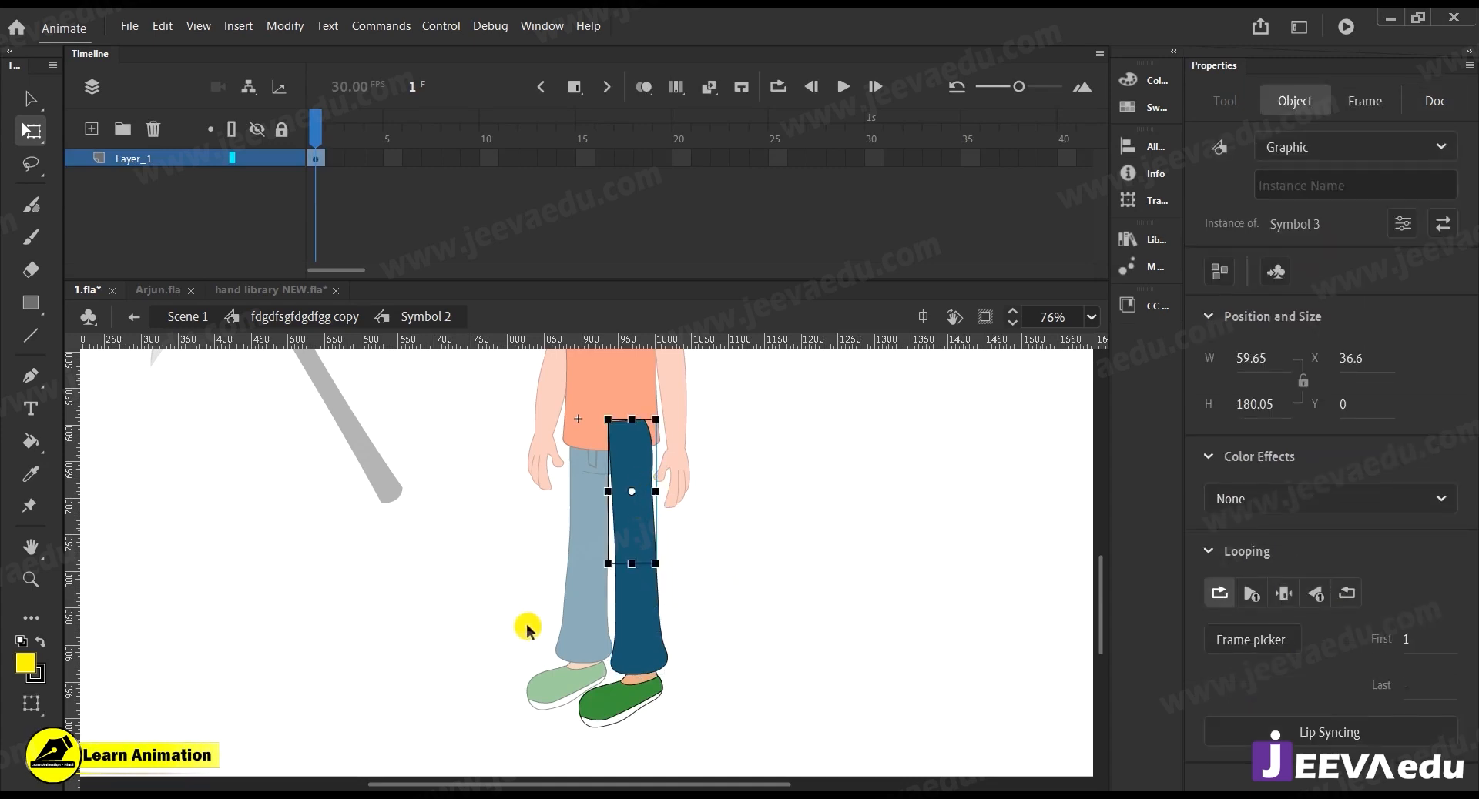
click(668, 612)
click(651, 647)
click(743, 637)
click(643, 516)
click(688, 630)
Move the lower trouser part and the shoe in place onto a new layer and convert them to one graphic symbol
drag(749, 622, 581, 750)
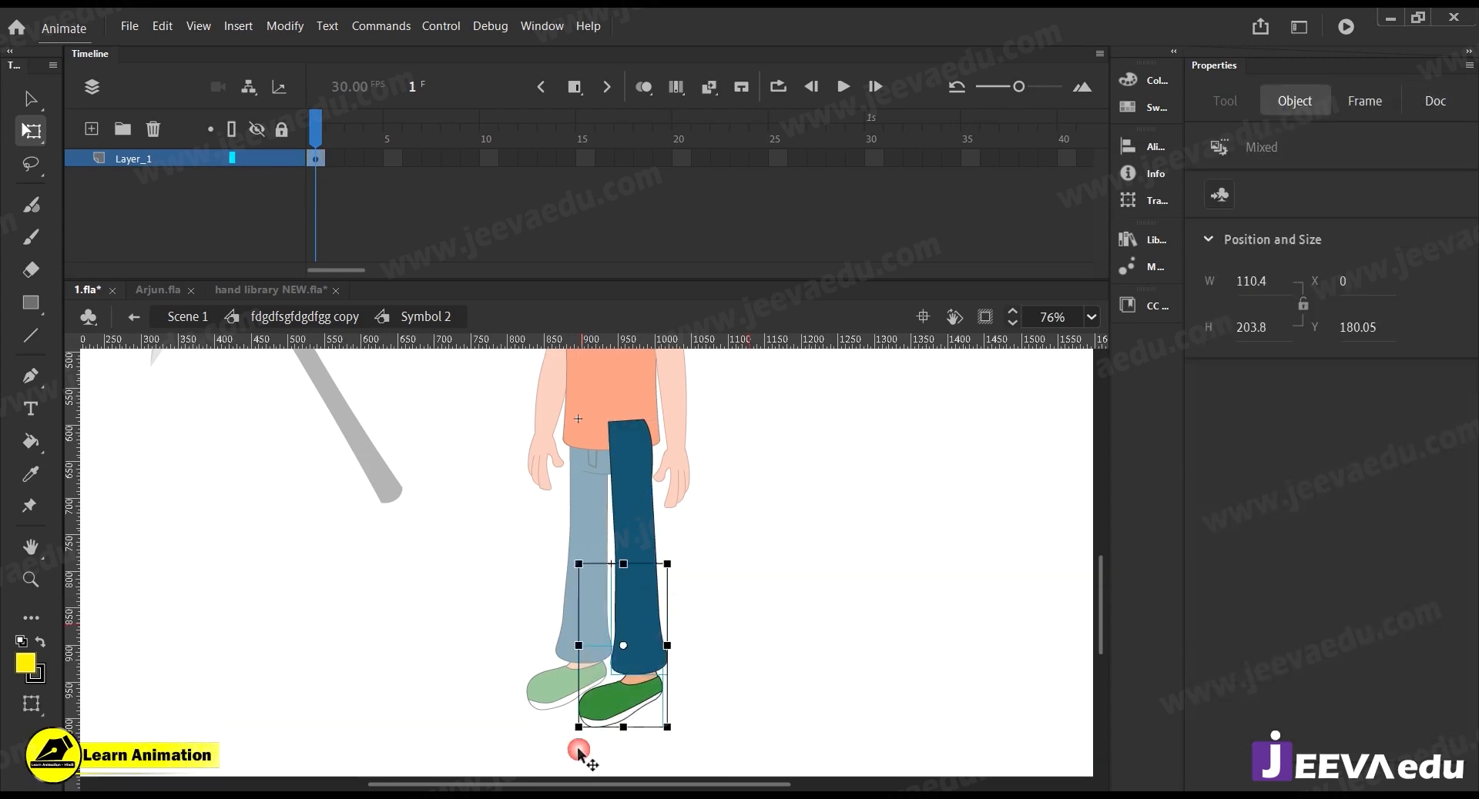
key(ctrl+x)
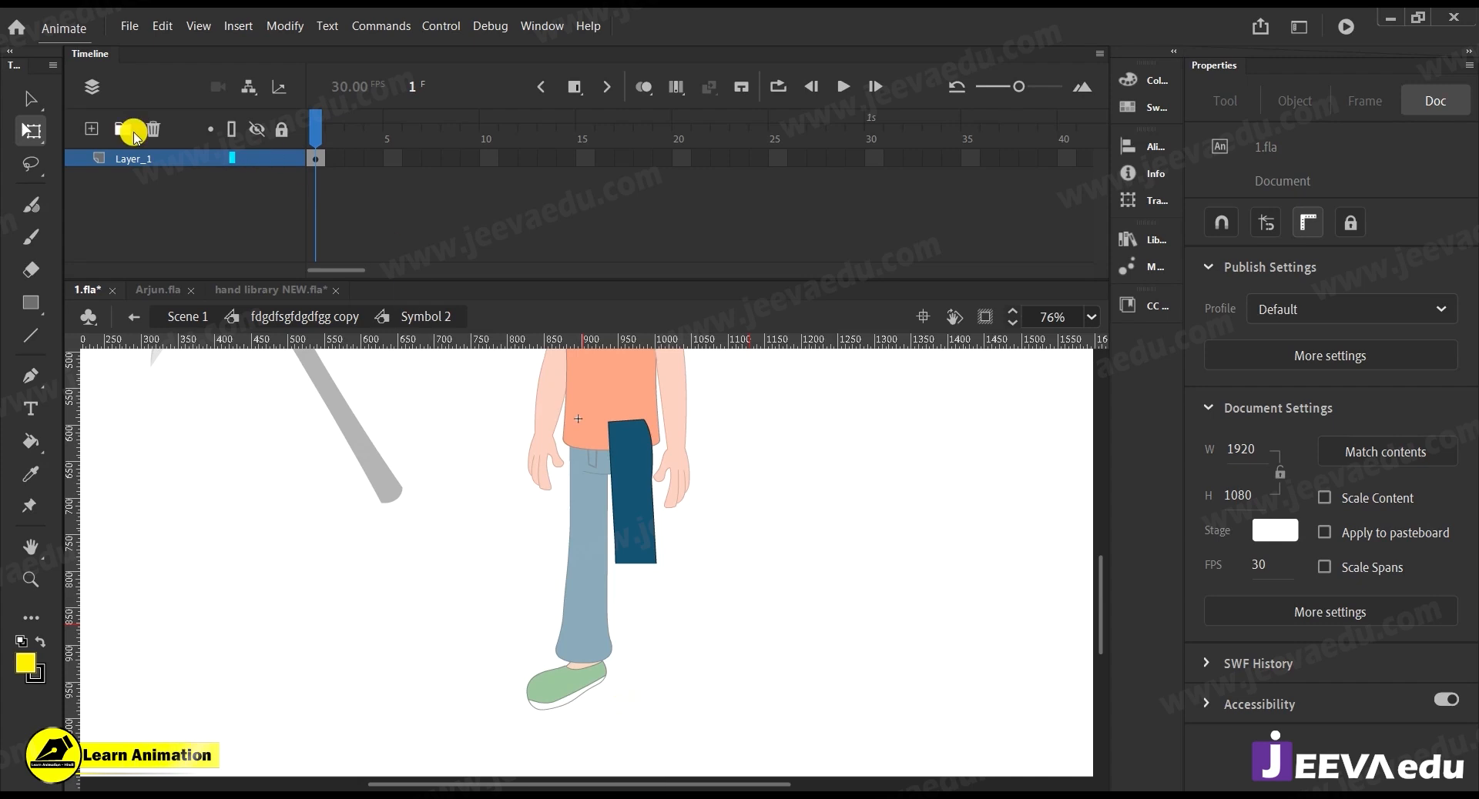
click(91, 130)
right_click(202, 392)
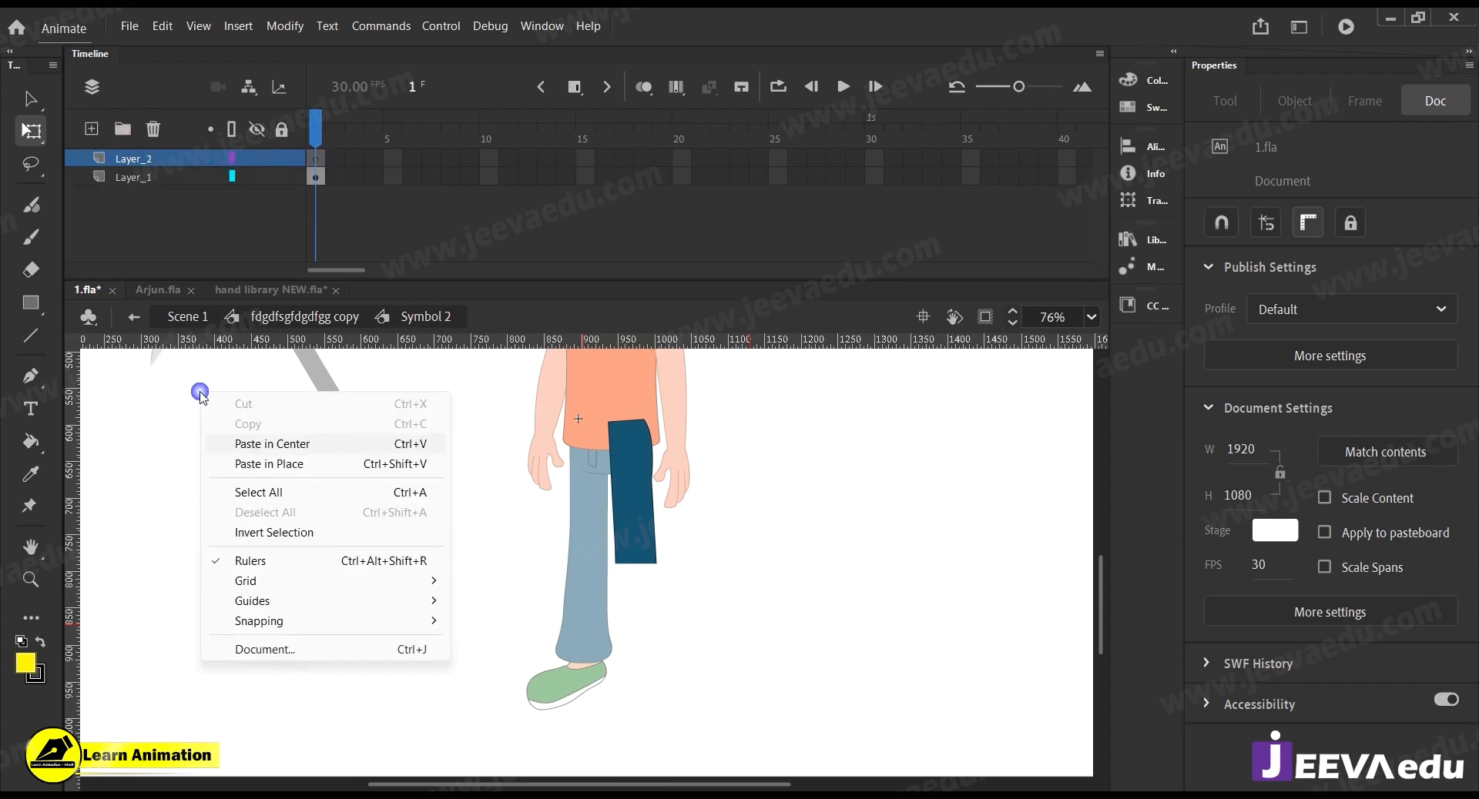
click(250, 465)
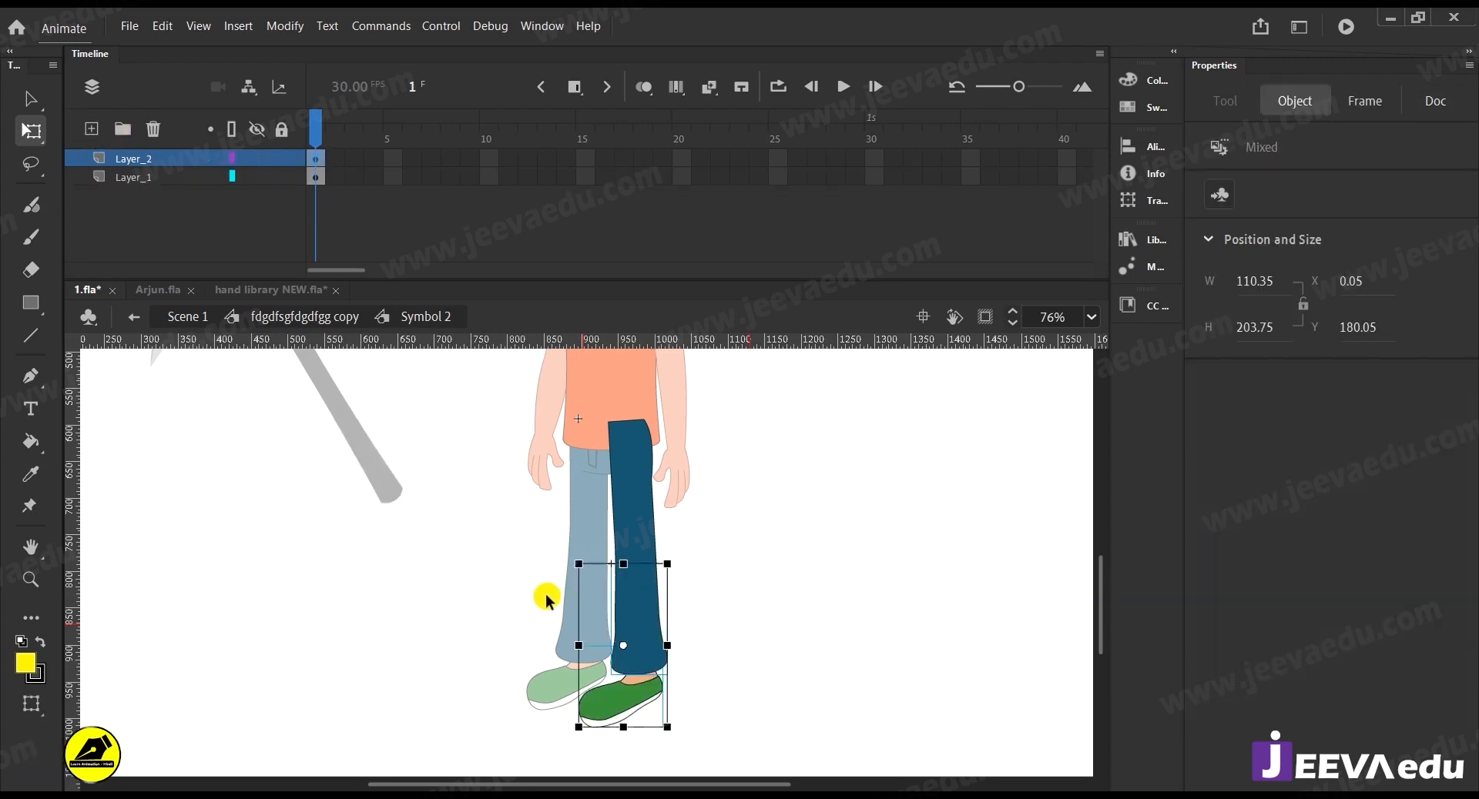
key(F8)
click(848, 209)
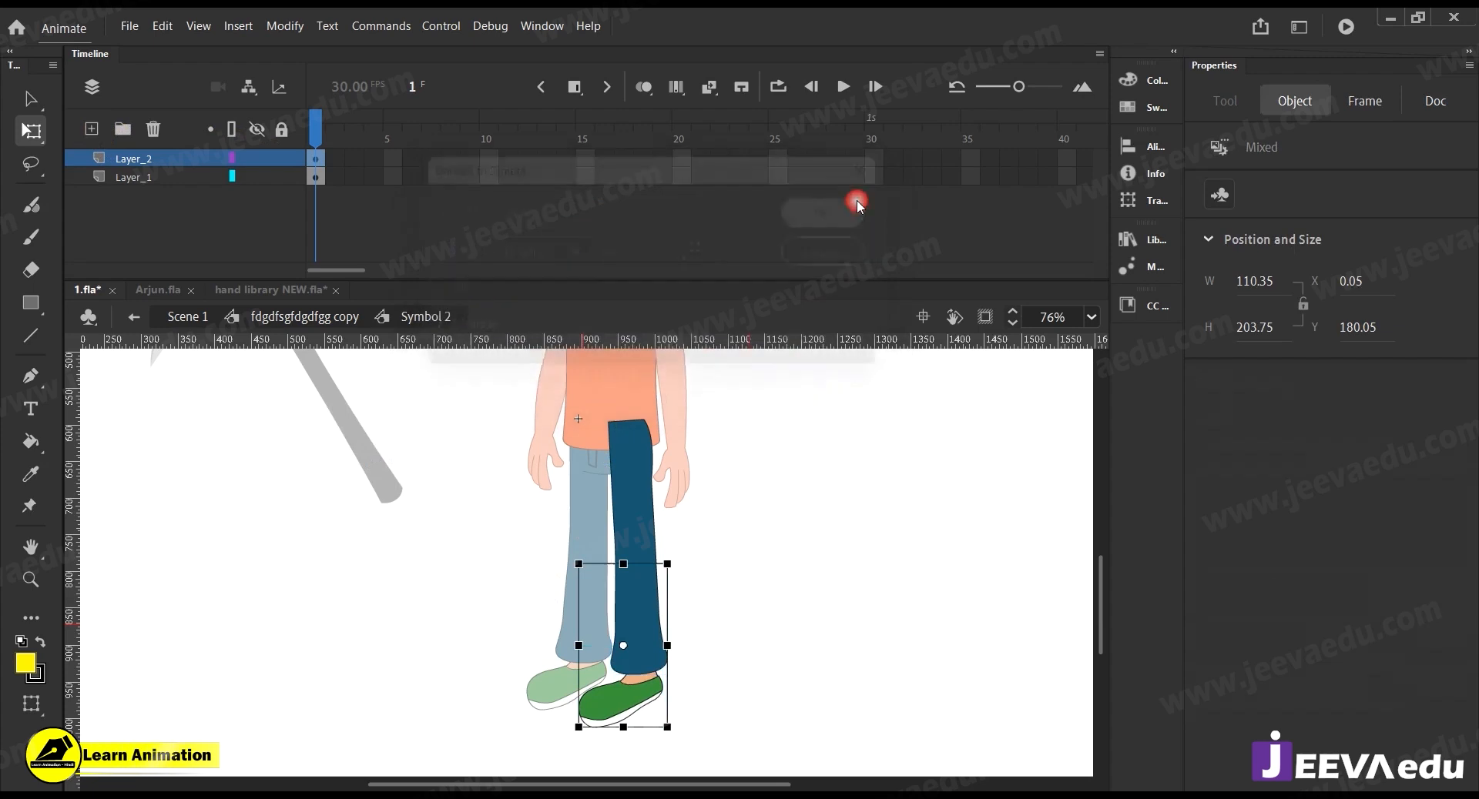
Hide the lower-leg layer, extend the frames of both layers past frame 40, and go back to frame 1
click(251, 161)
drag(395, 176, 631, 219)
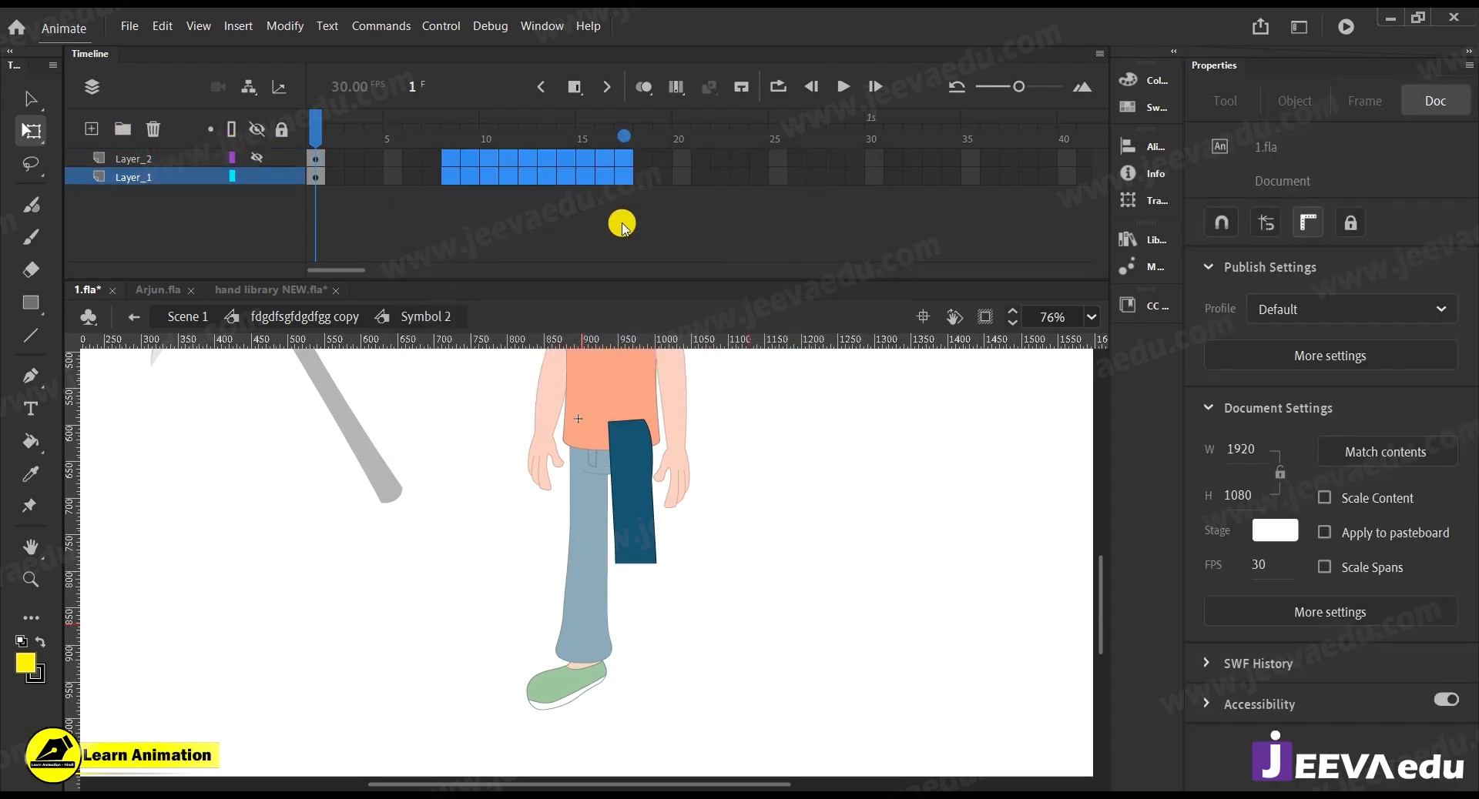
key(F5)
key(F5)
key(F5)
key(F5)
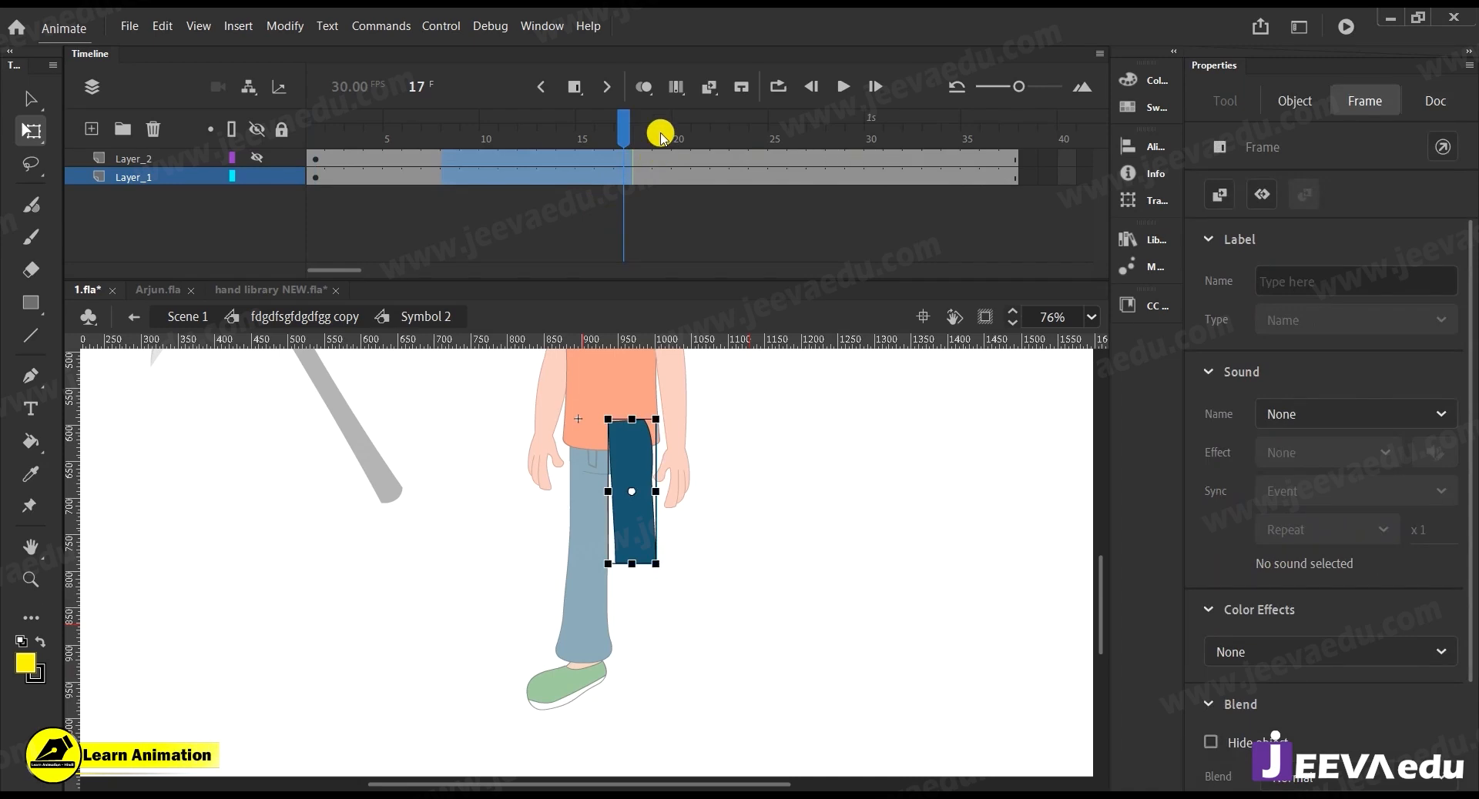
drag(628, 133, 181, 166)
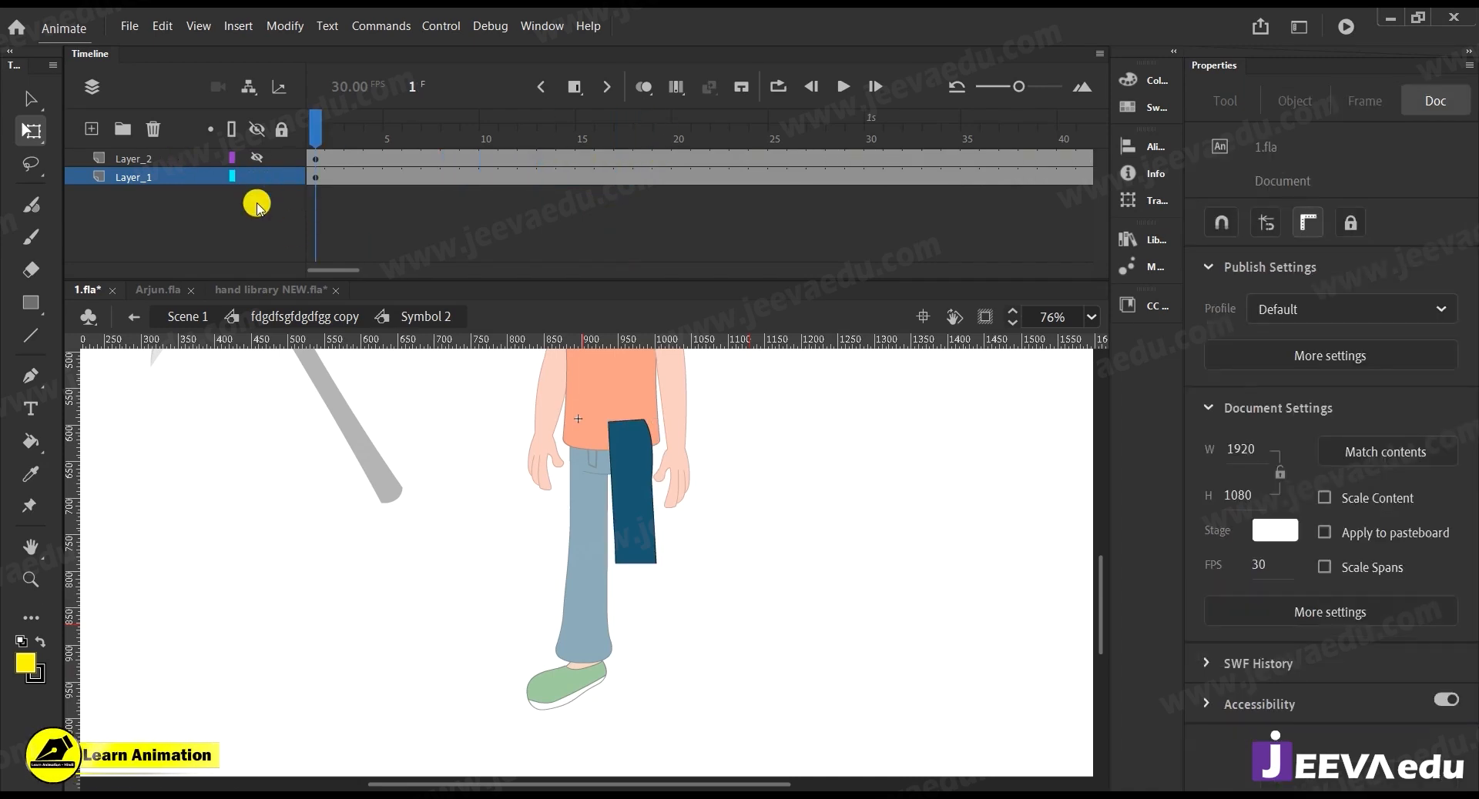
Set the fill colour to the trouser's blue and the stroke colour to its dark outline by sampling the upper leg
key(z)
click(646, 581)
click(591, 558)
mouse_move(609, 591)
mouse_down()
mouse_move(663, 650)
mouse_move(599, 595)
mouse_up()
click(596, 583)
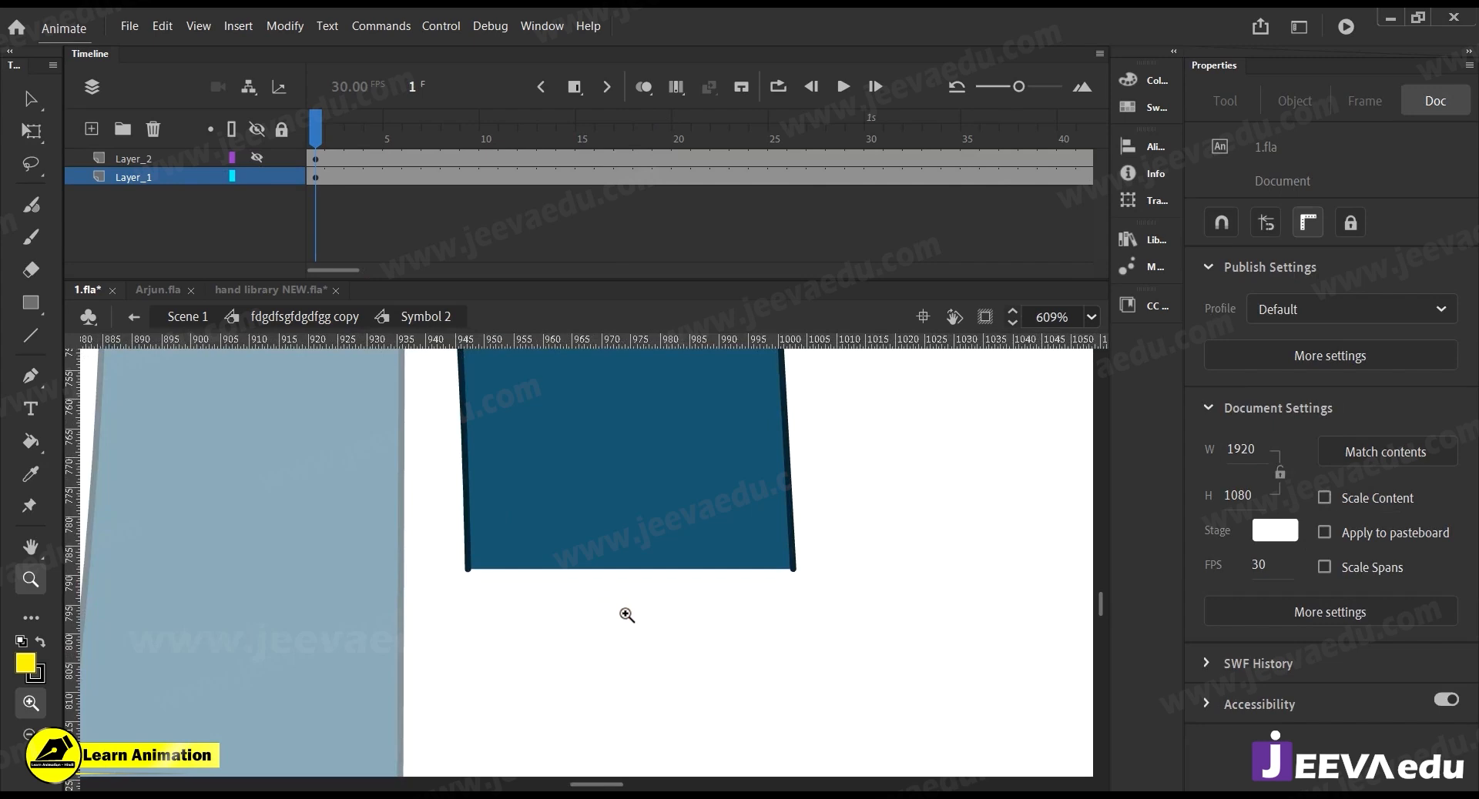
click(25, 664)
click(526, 519)
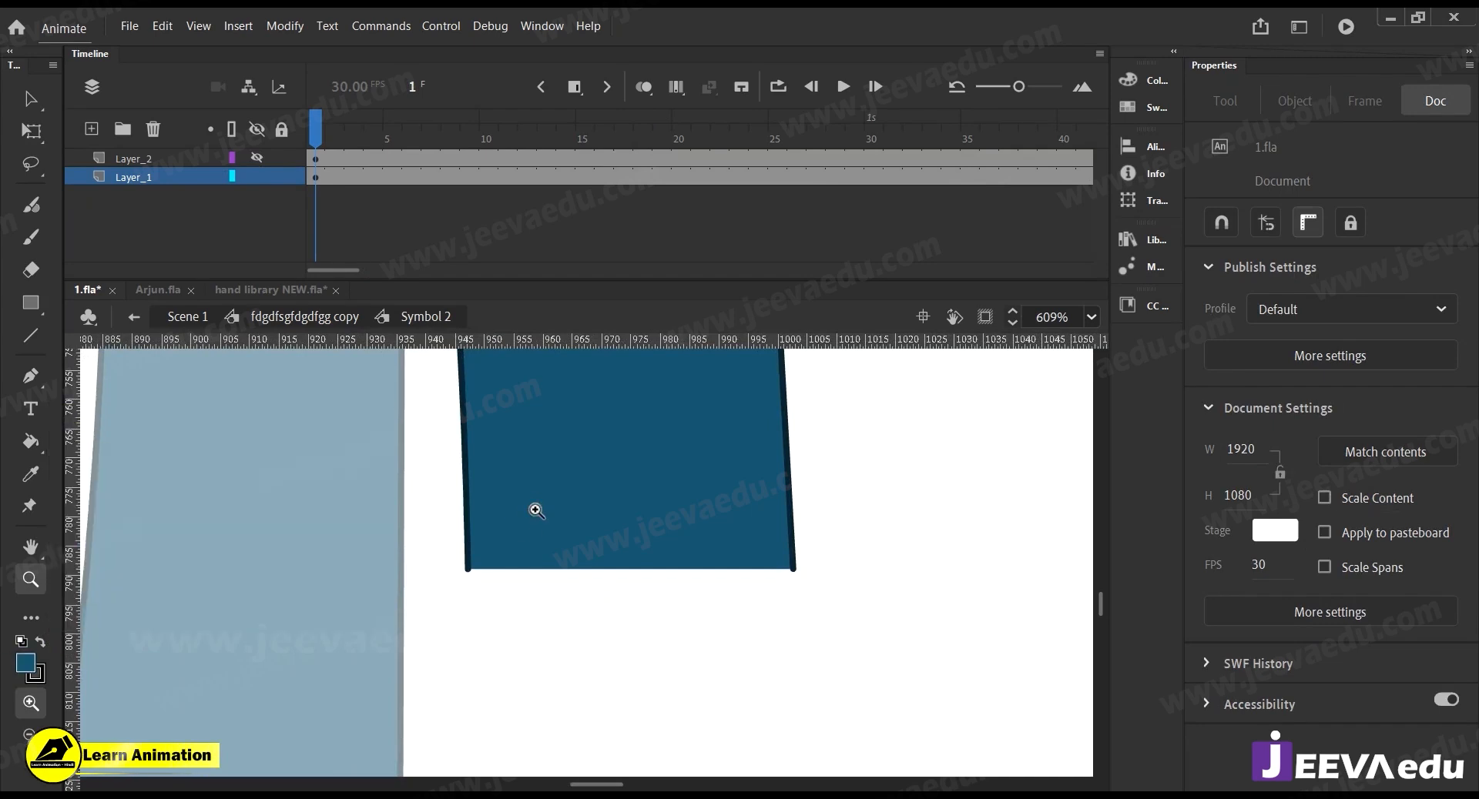
click(37, 677)
click(464, 497)
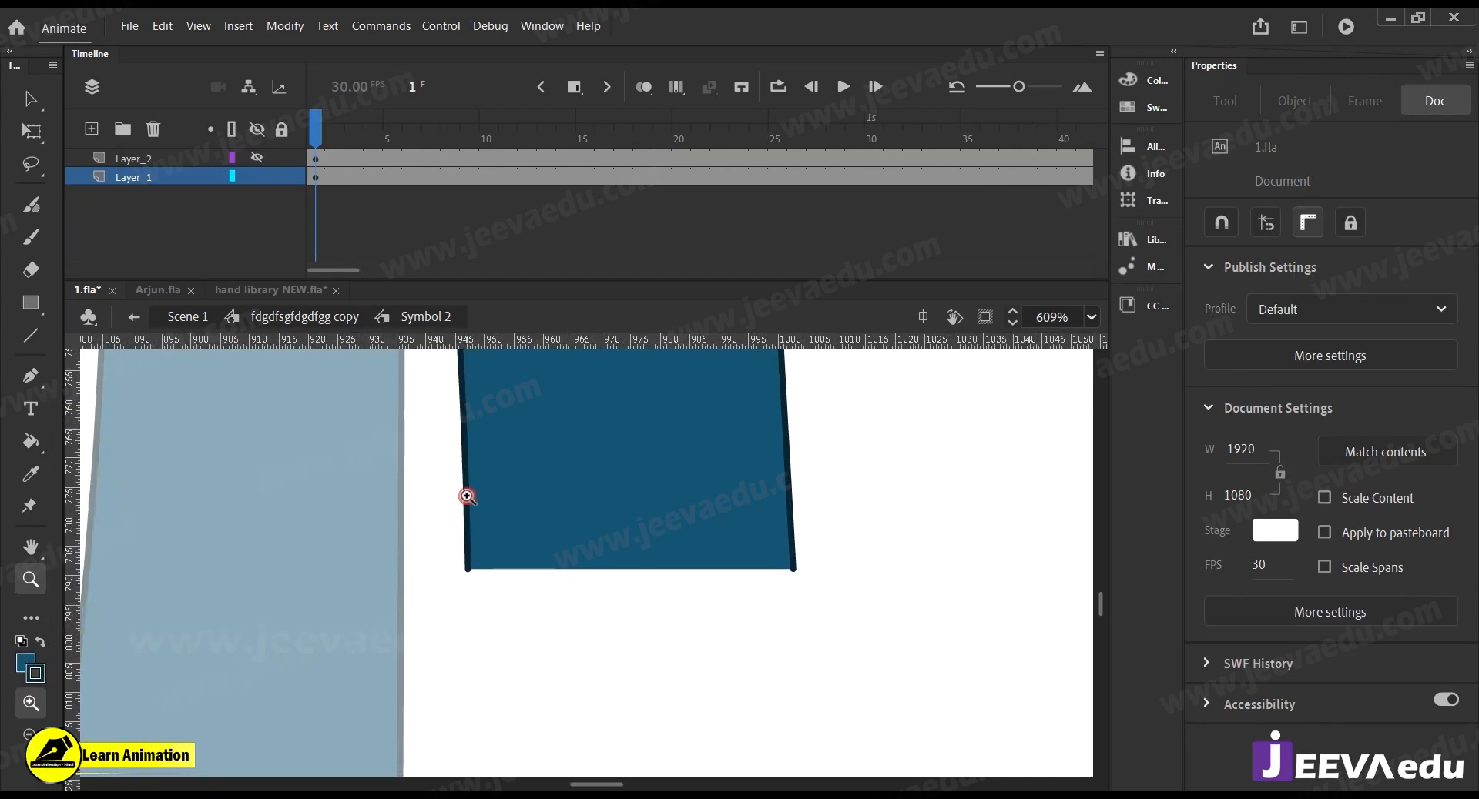
key(v)
click(463, 512)
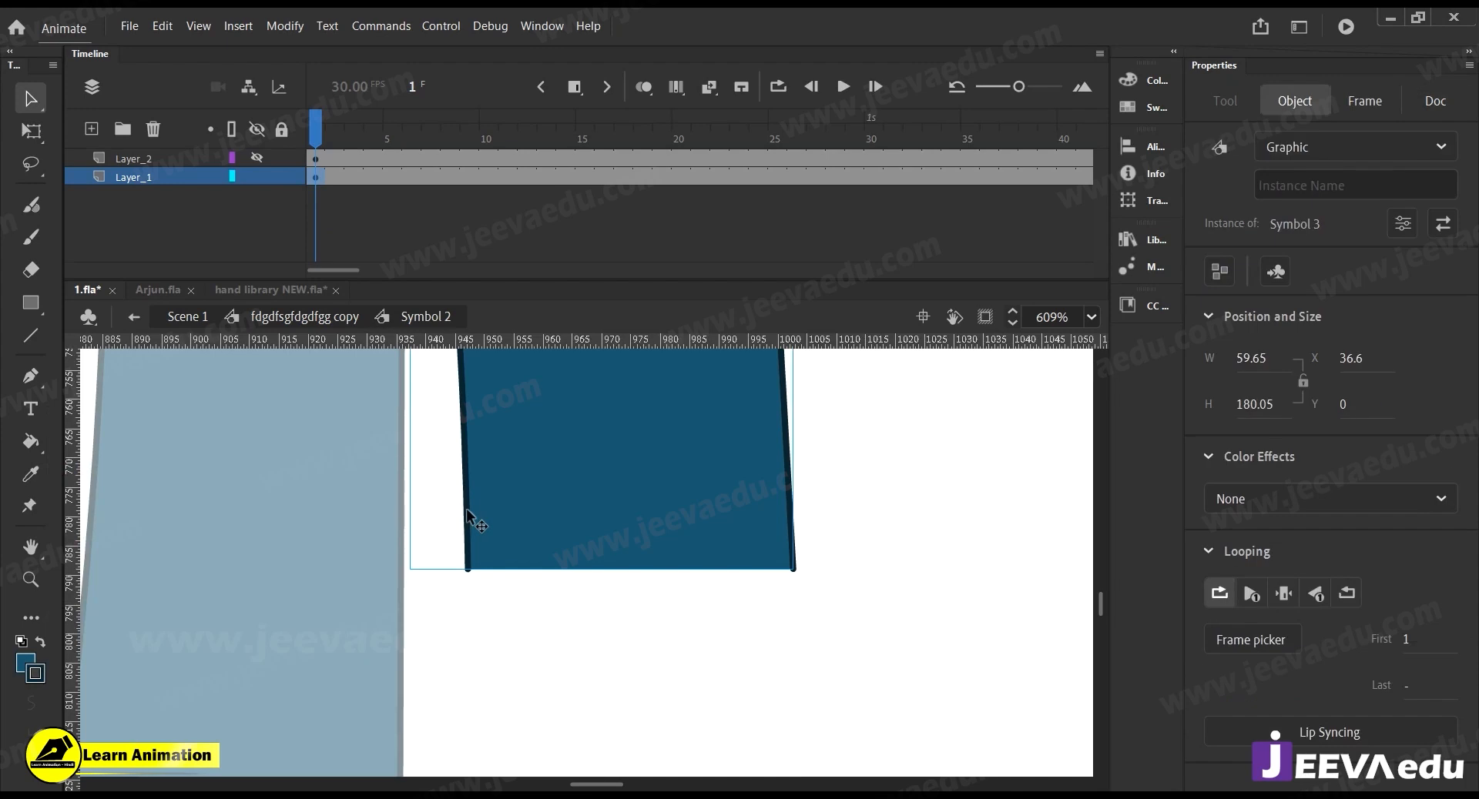
double_click(467, 513)
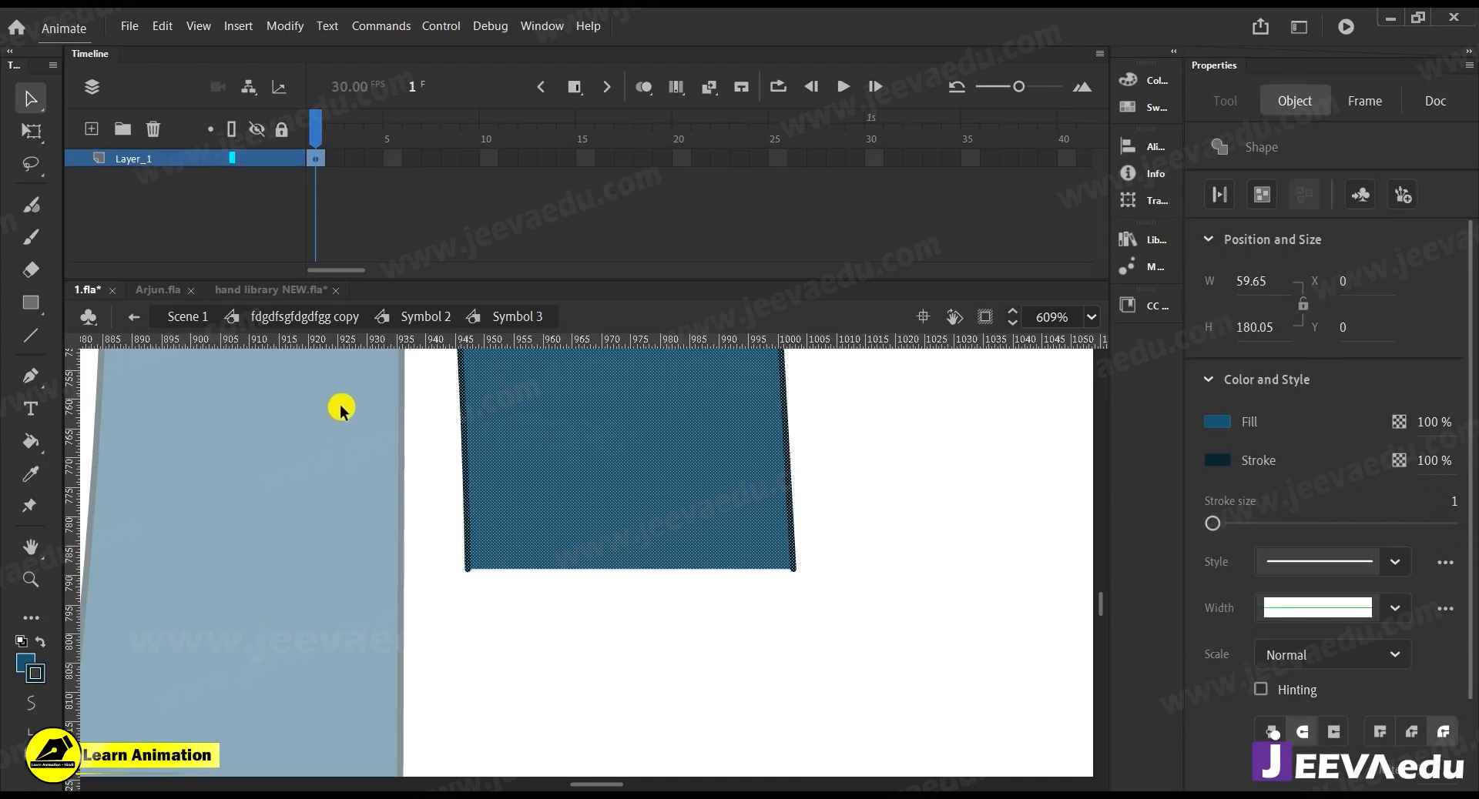
click(419, 316)
Draw a circle about 42 wide just below the thigh's lower edge and select its fill and outline
drag(676, 667, 670, 609)
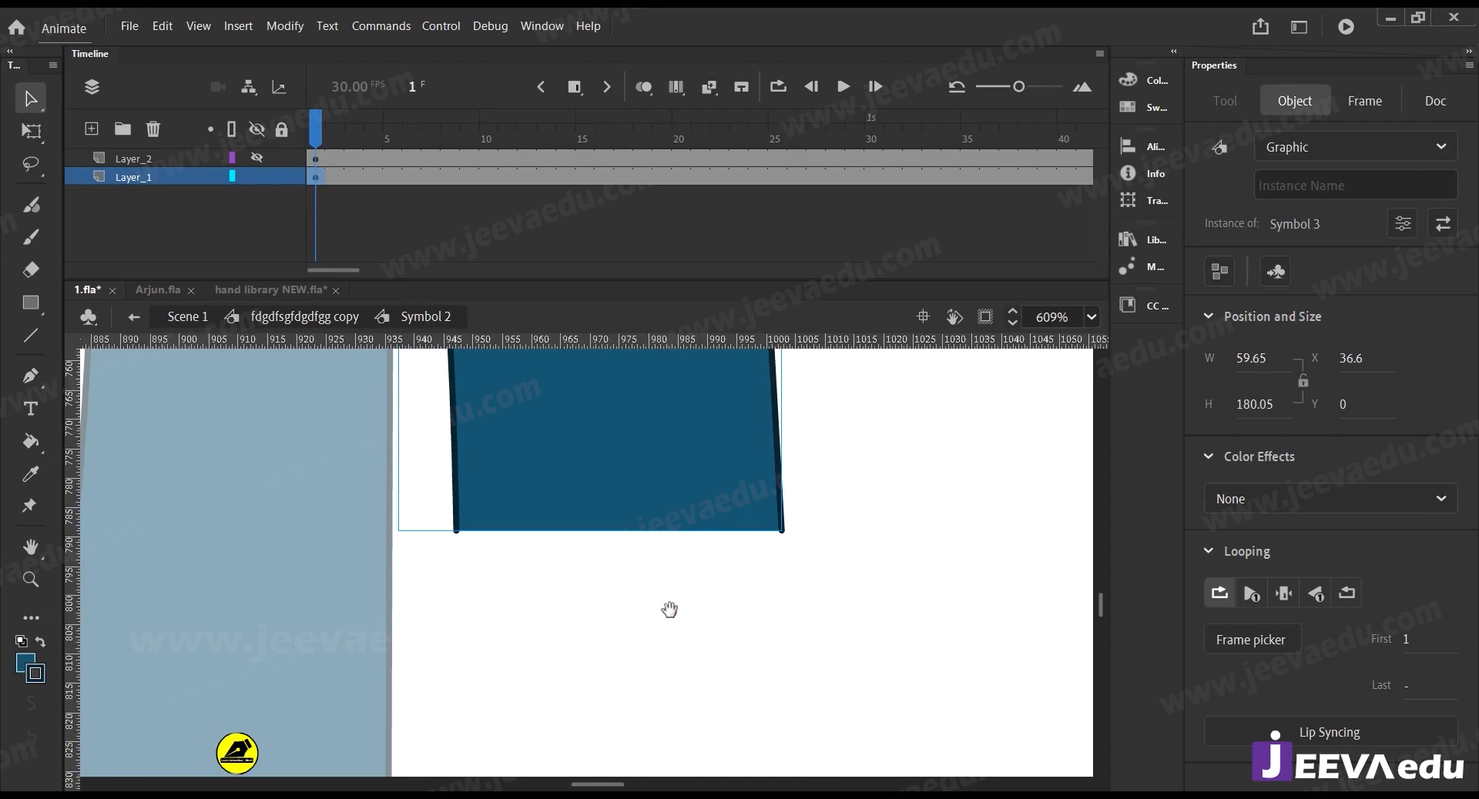
key(o)
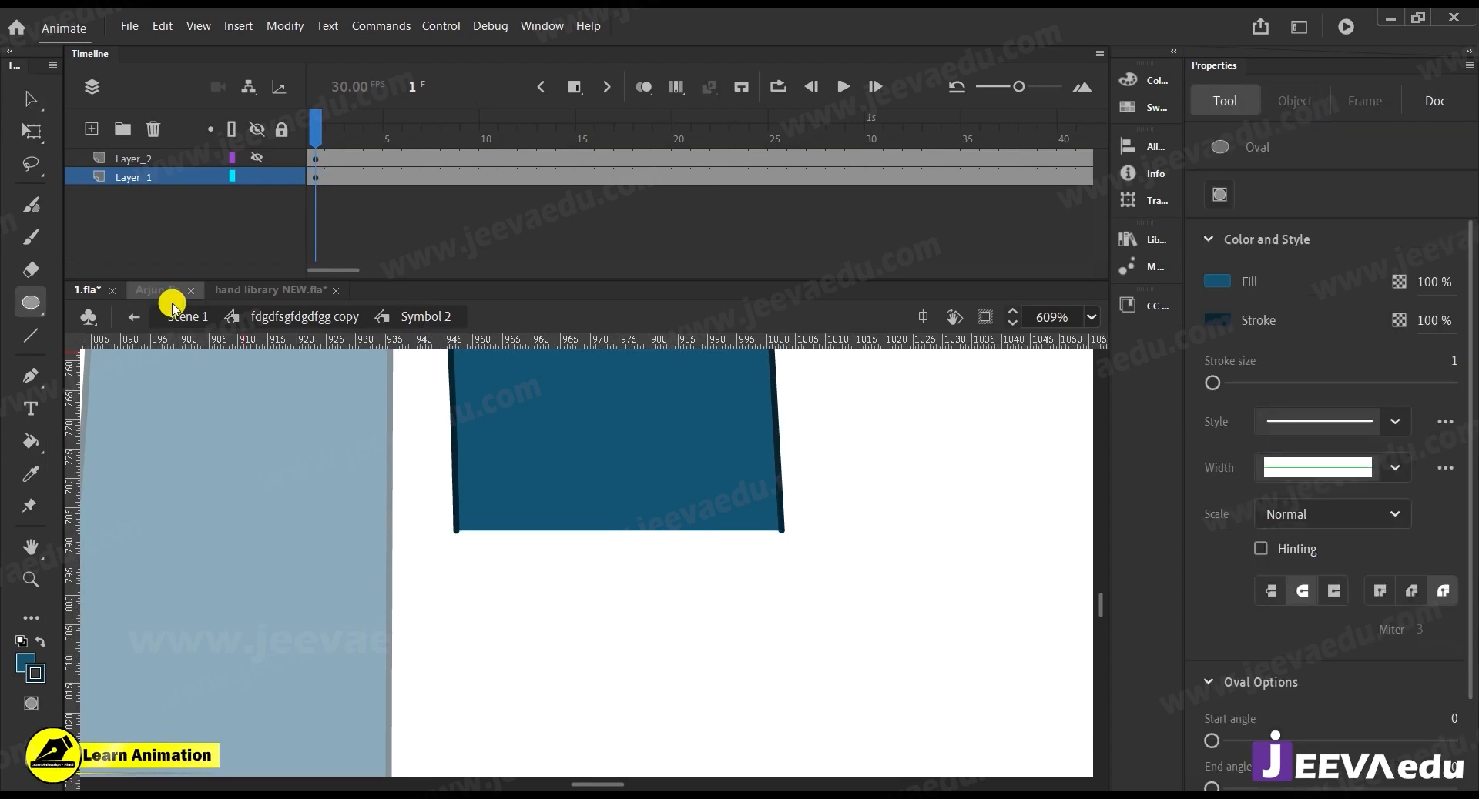
drag(604, 621, 720, 759)
key(v)
click(645, 669)
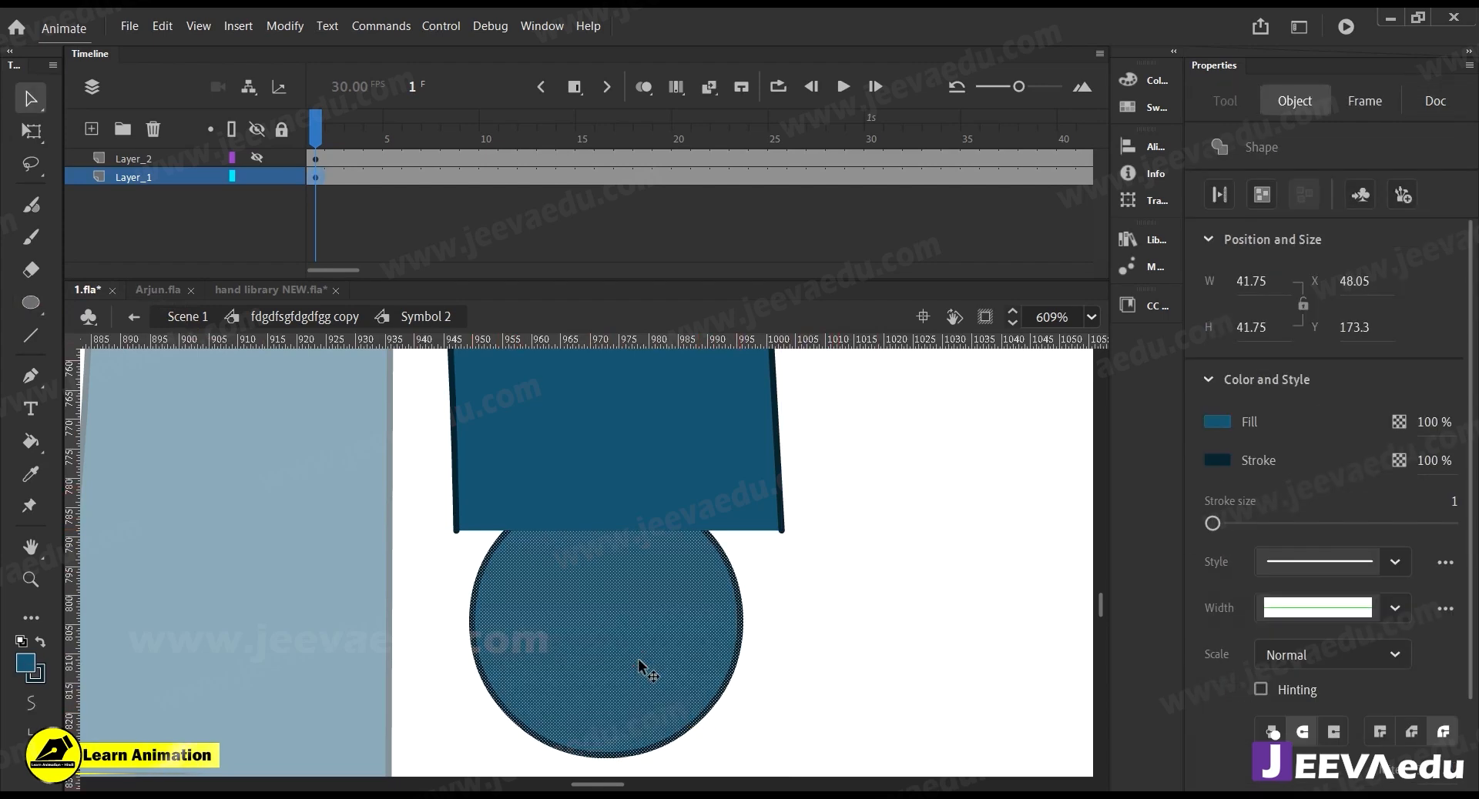
Centre the circle on the thigh's lower edge and enlarge it to about 50 wide to form a rounded knee
key(q)
drag(639, 662, 653, 593)
drag(755, 670, 787, 701)
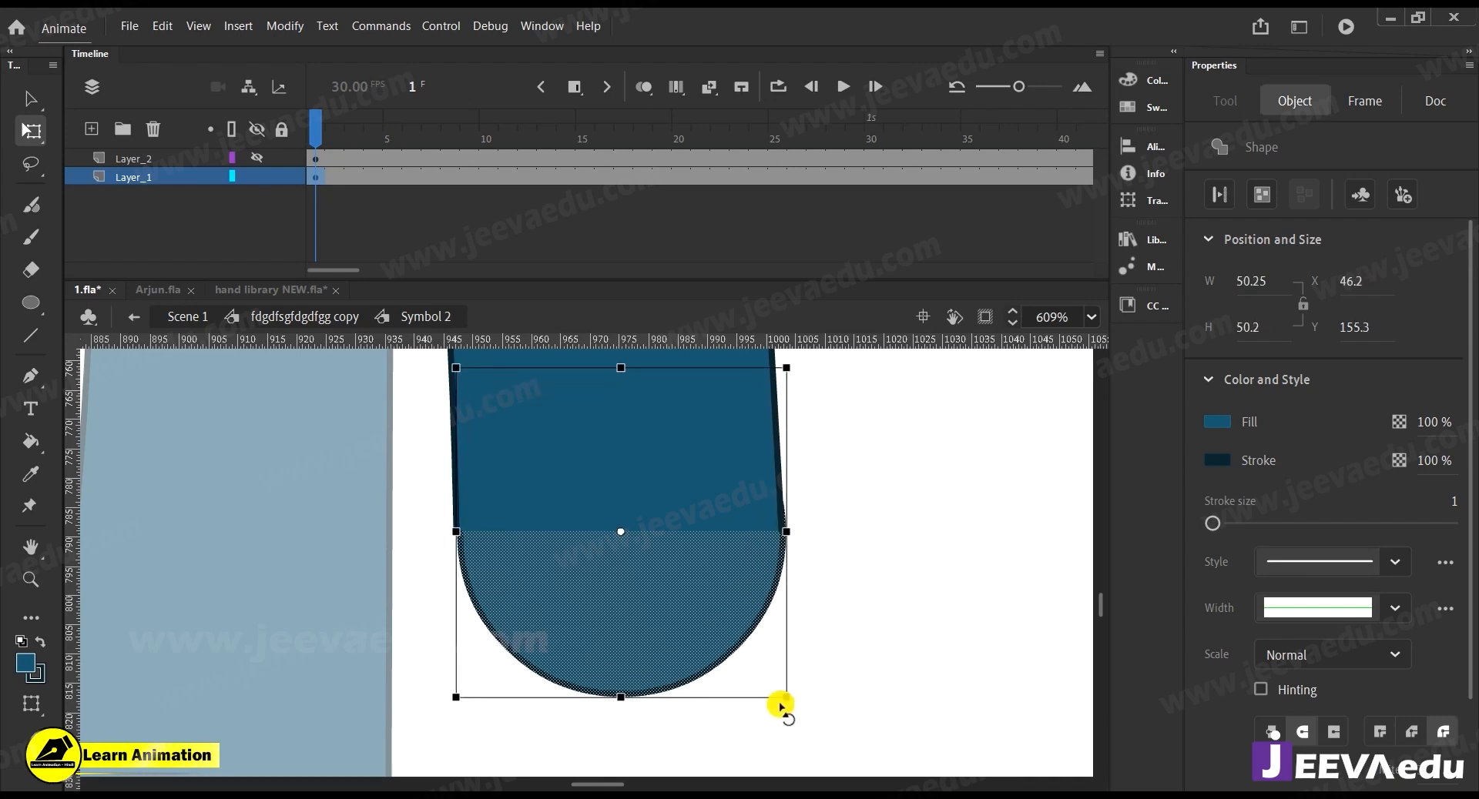
Scale the knee circle to 102% and shift it slightly sideways so it lines up with the thigh's outlines
key(ctrl+alt+s)
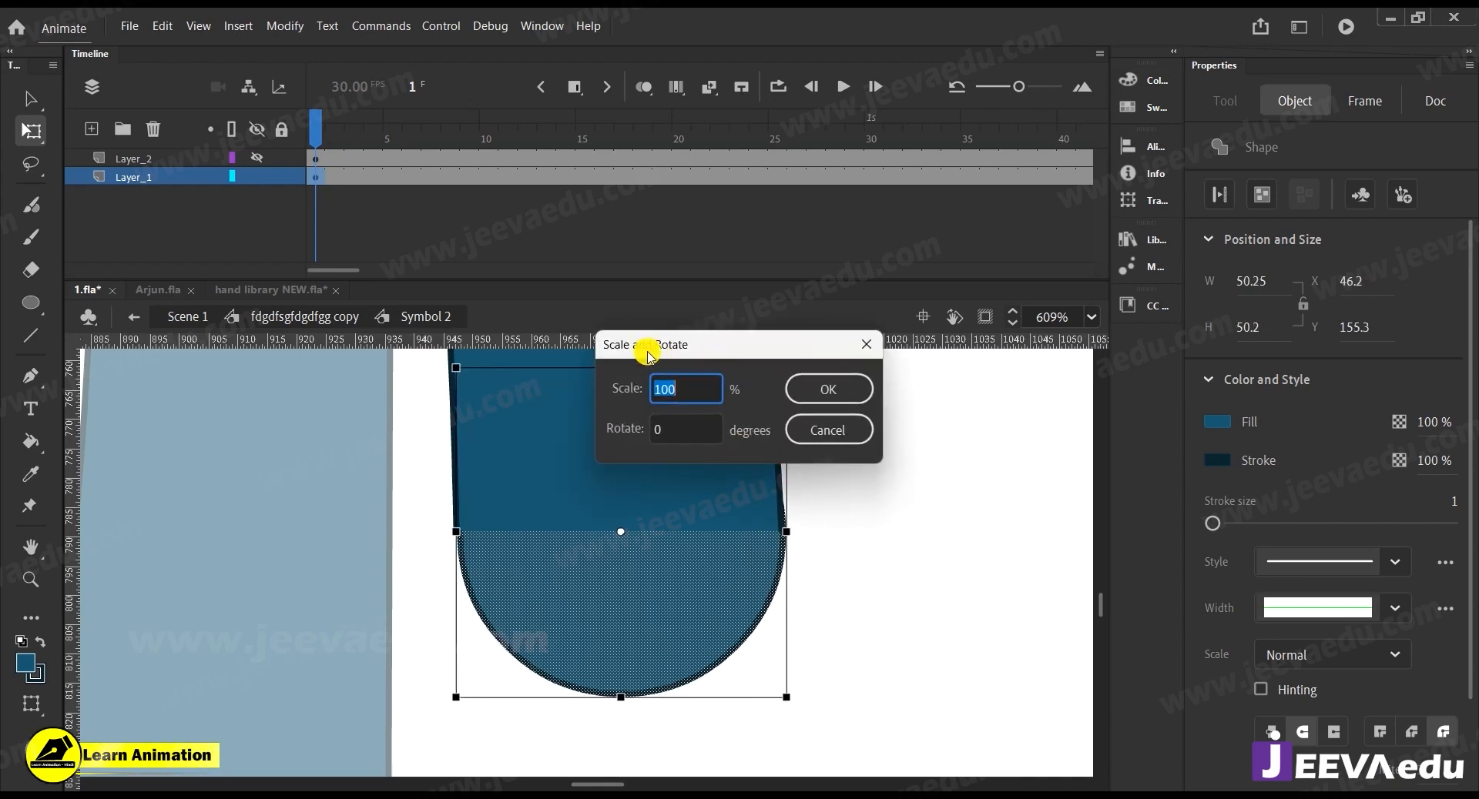
text(102)
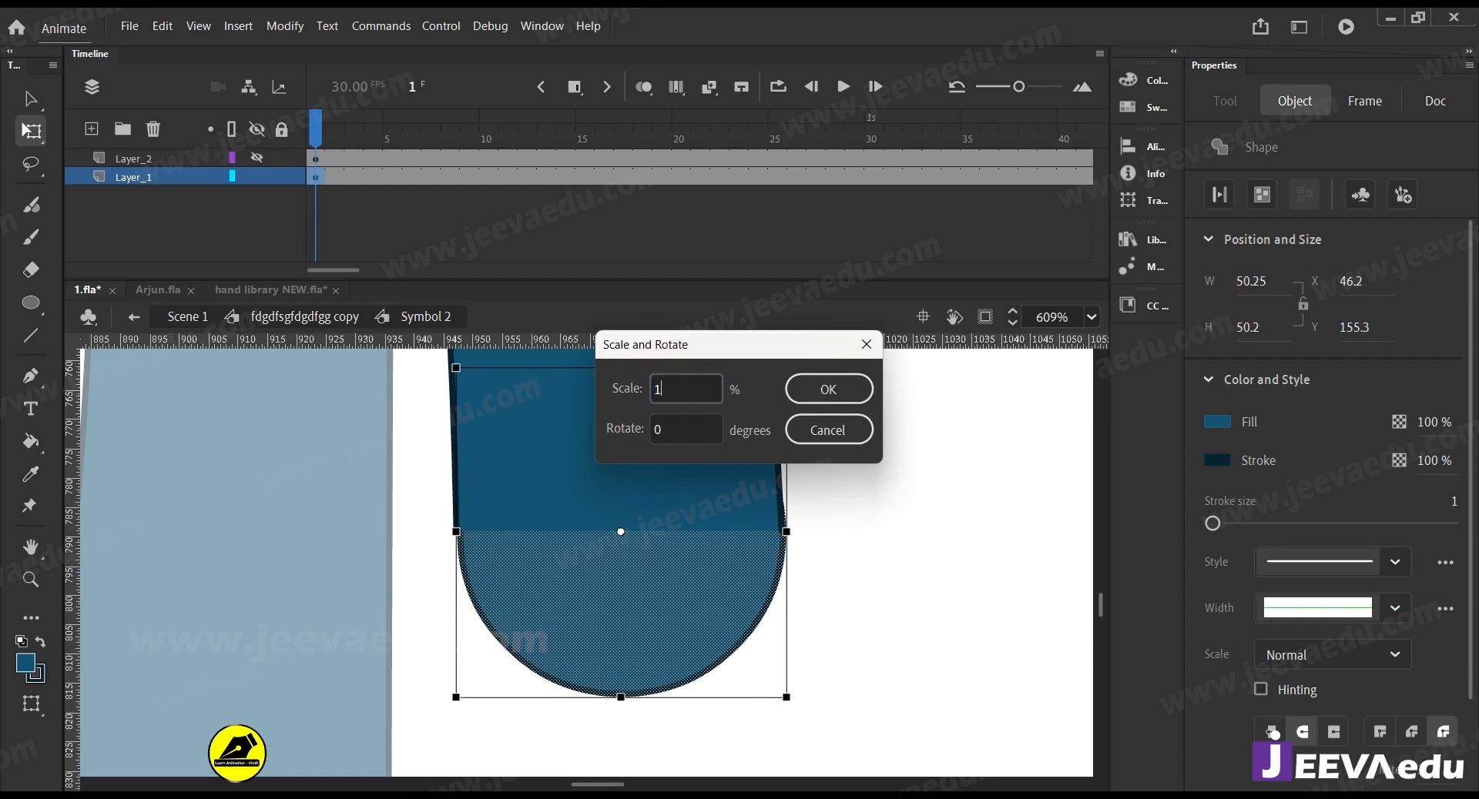
click(810, 391)
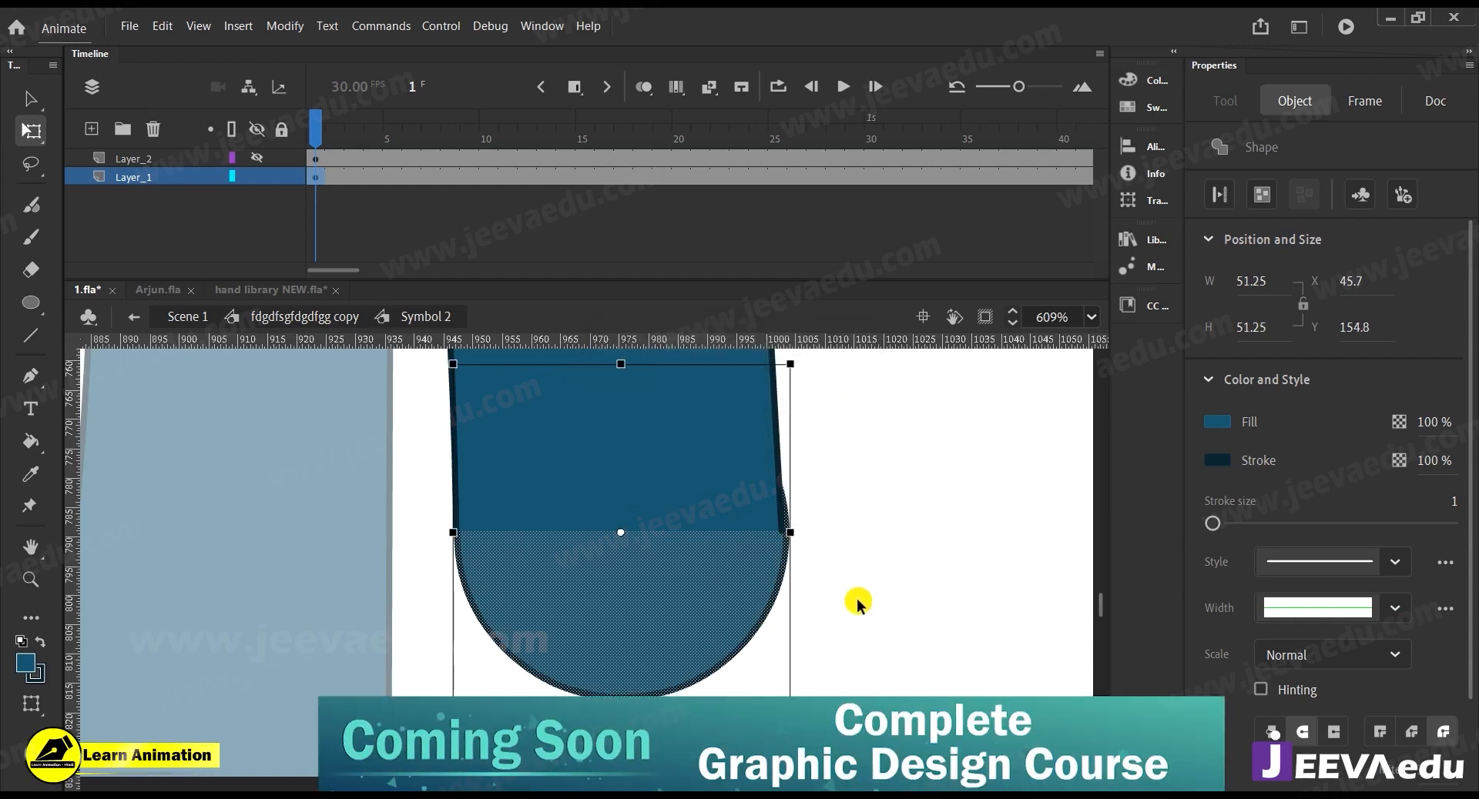
drag(777, 598, 759, 591)
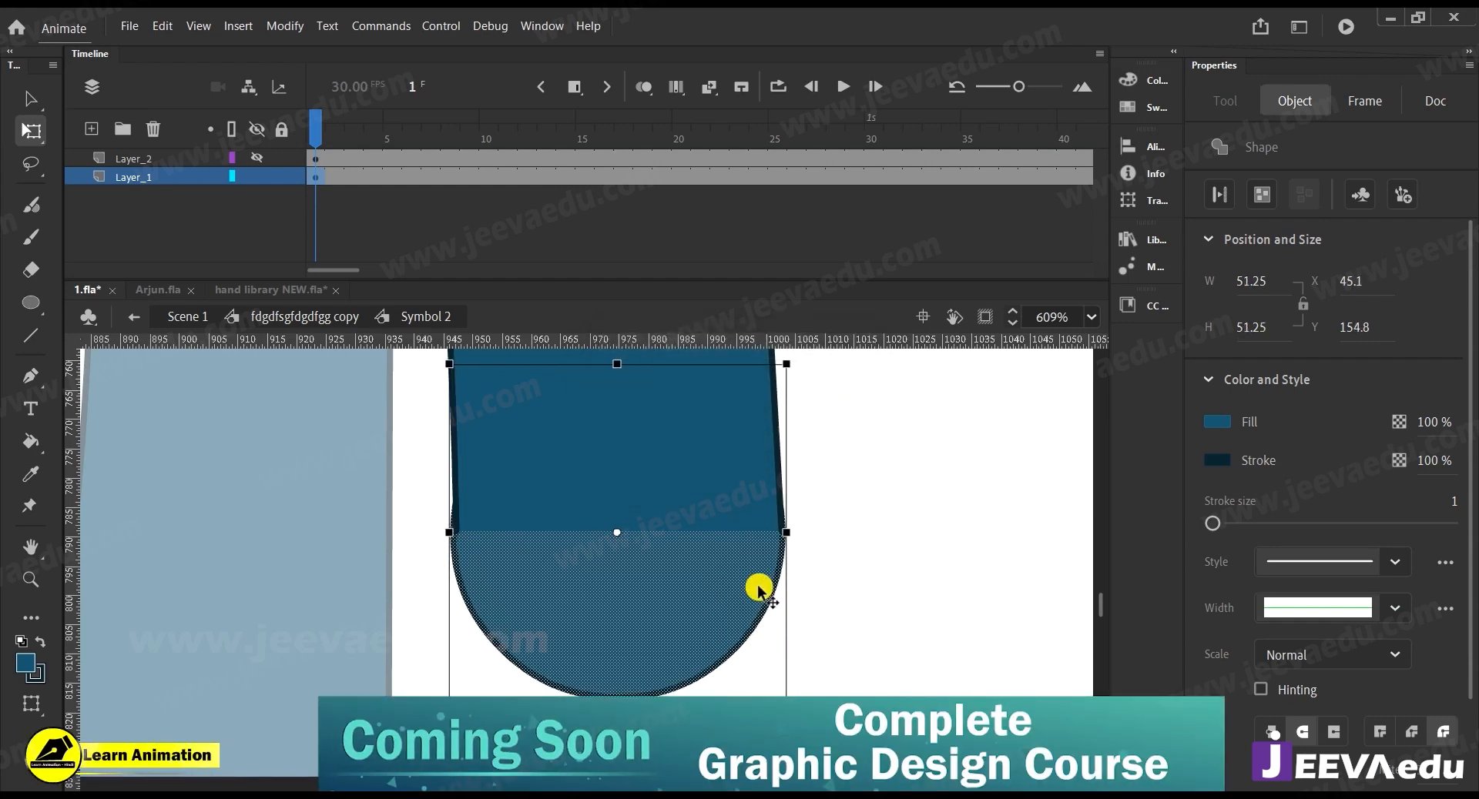
key(Right)
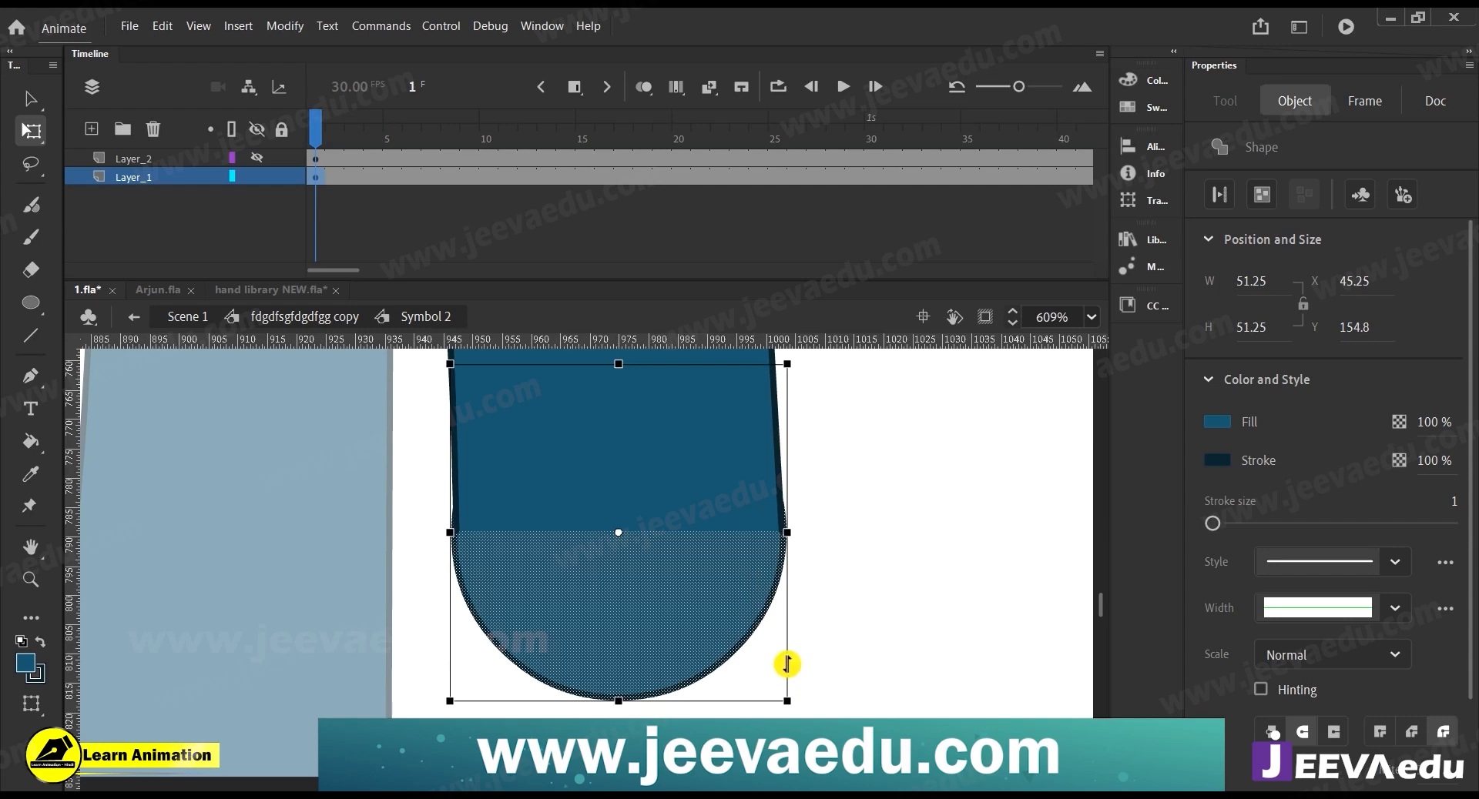
Scale the knee circle to 99% so its outline meets the thigh's edges, and deselect it
key(ctrl+alt+s)
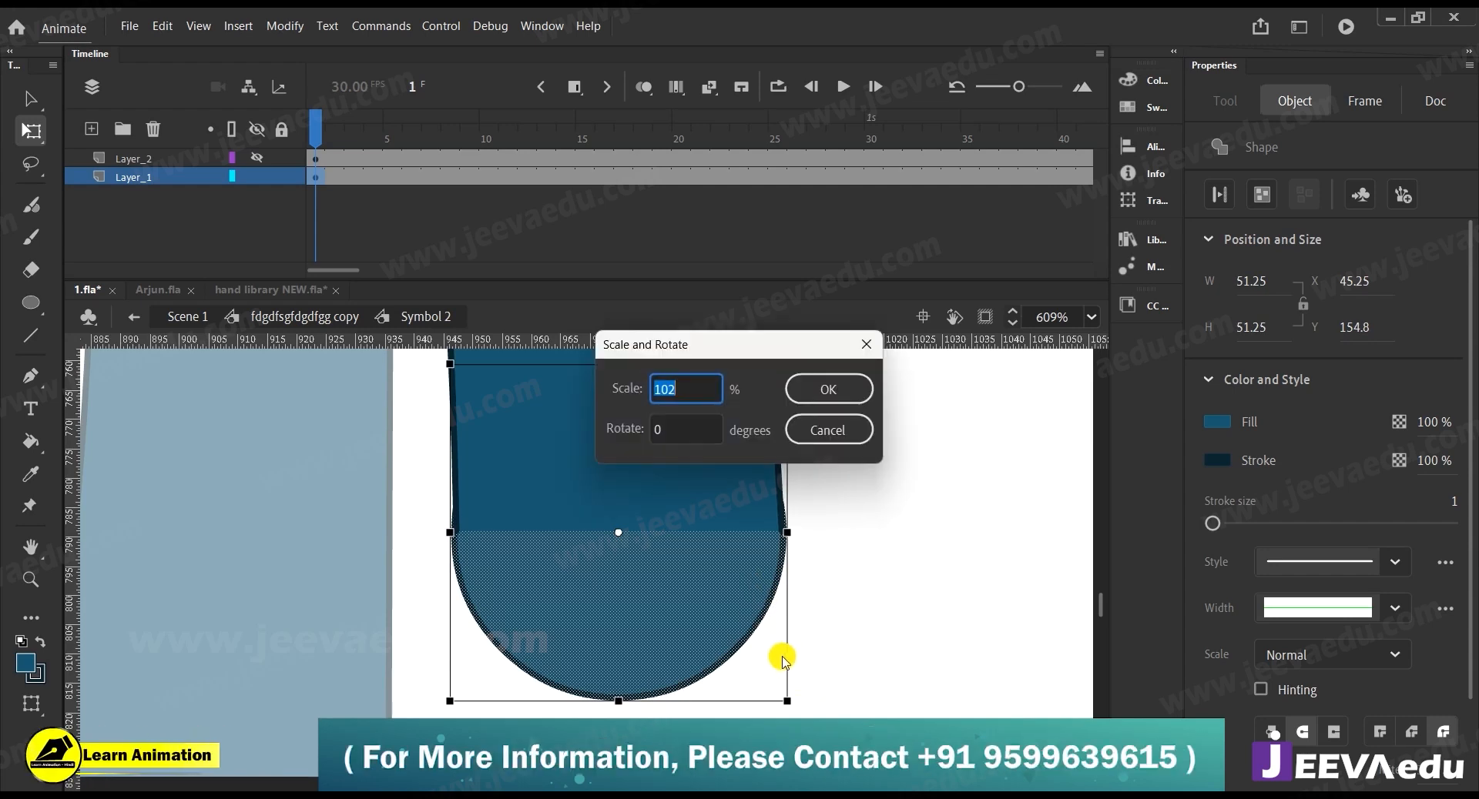
text(99)
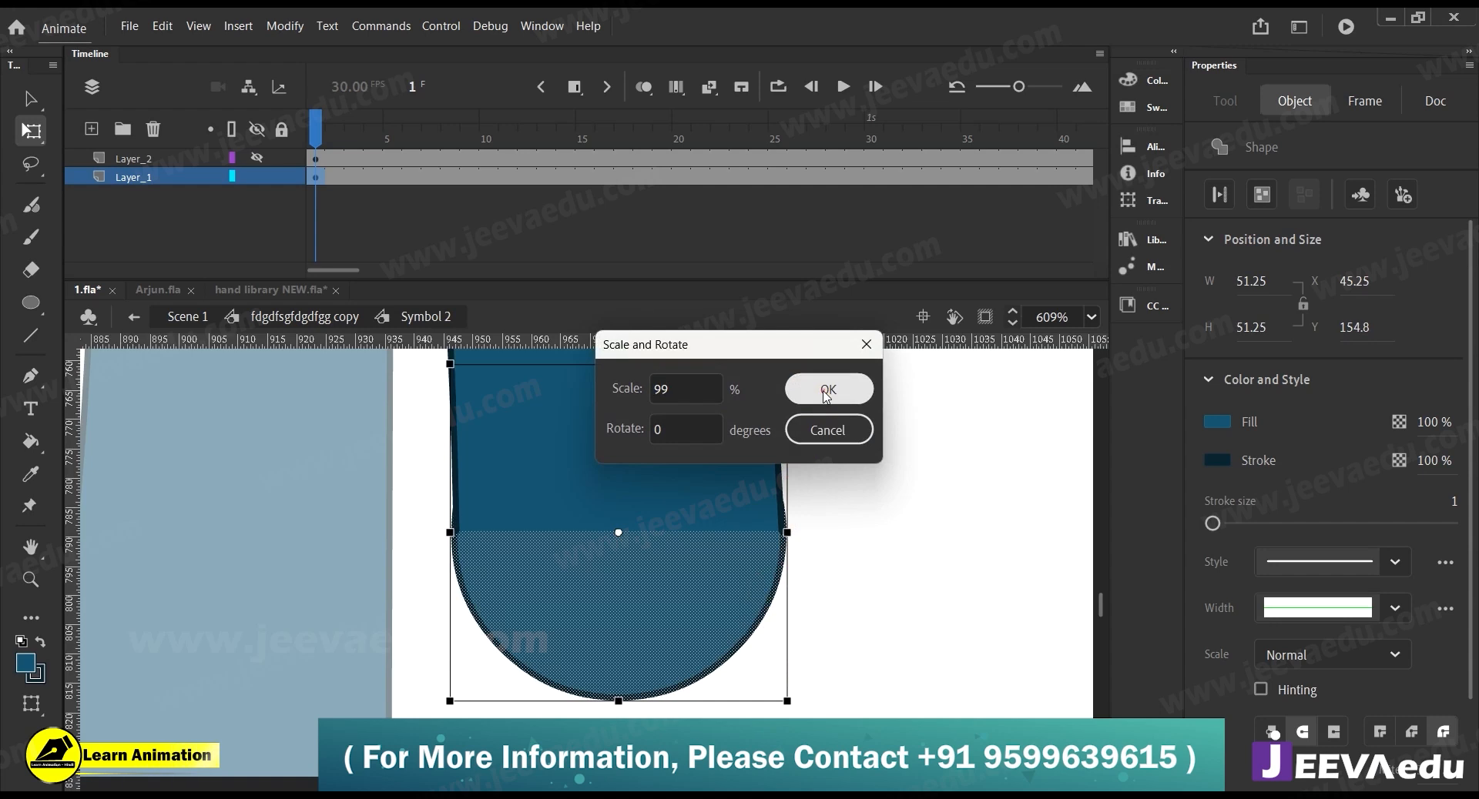
click(826, 388)
click(813, 613)
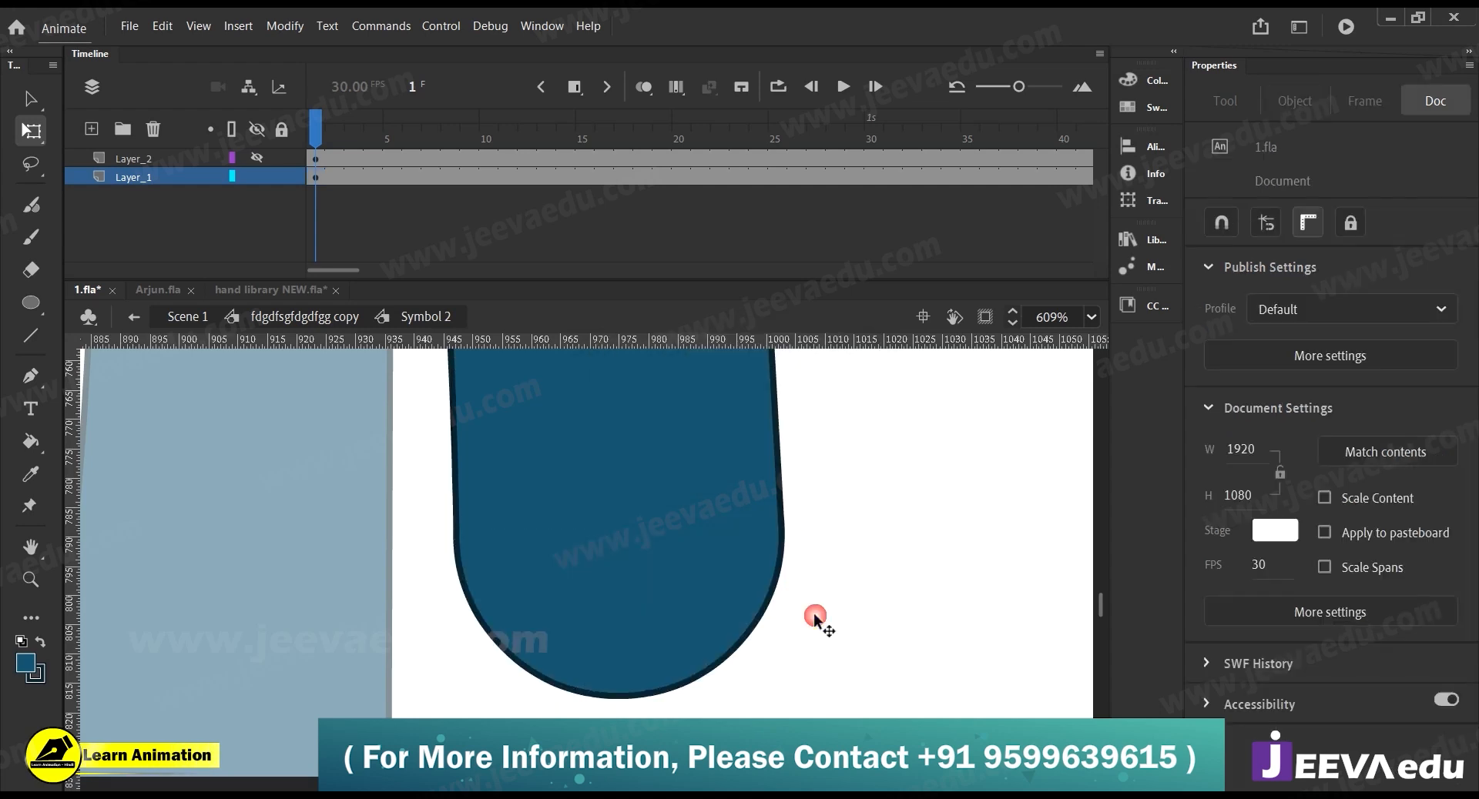
Convert the knee circle to a graphic symbol
click(627, 658)
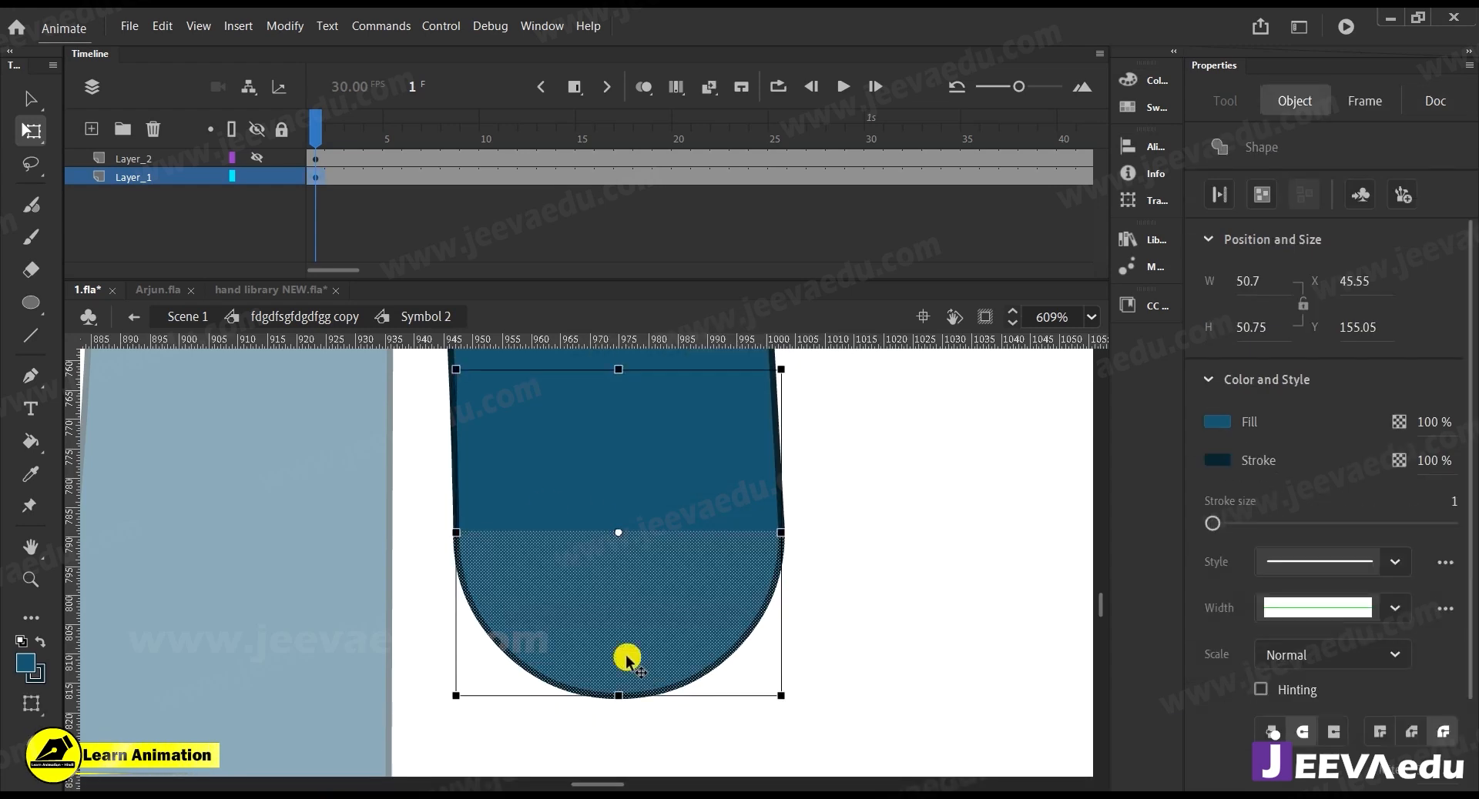
key(F8)
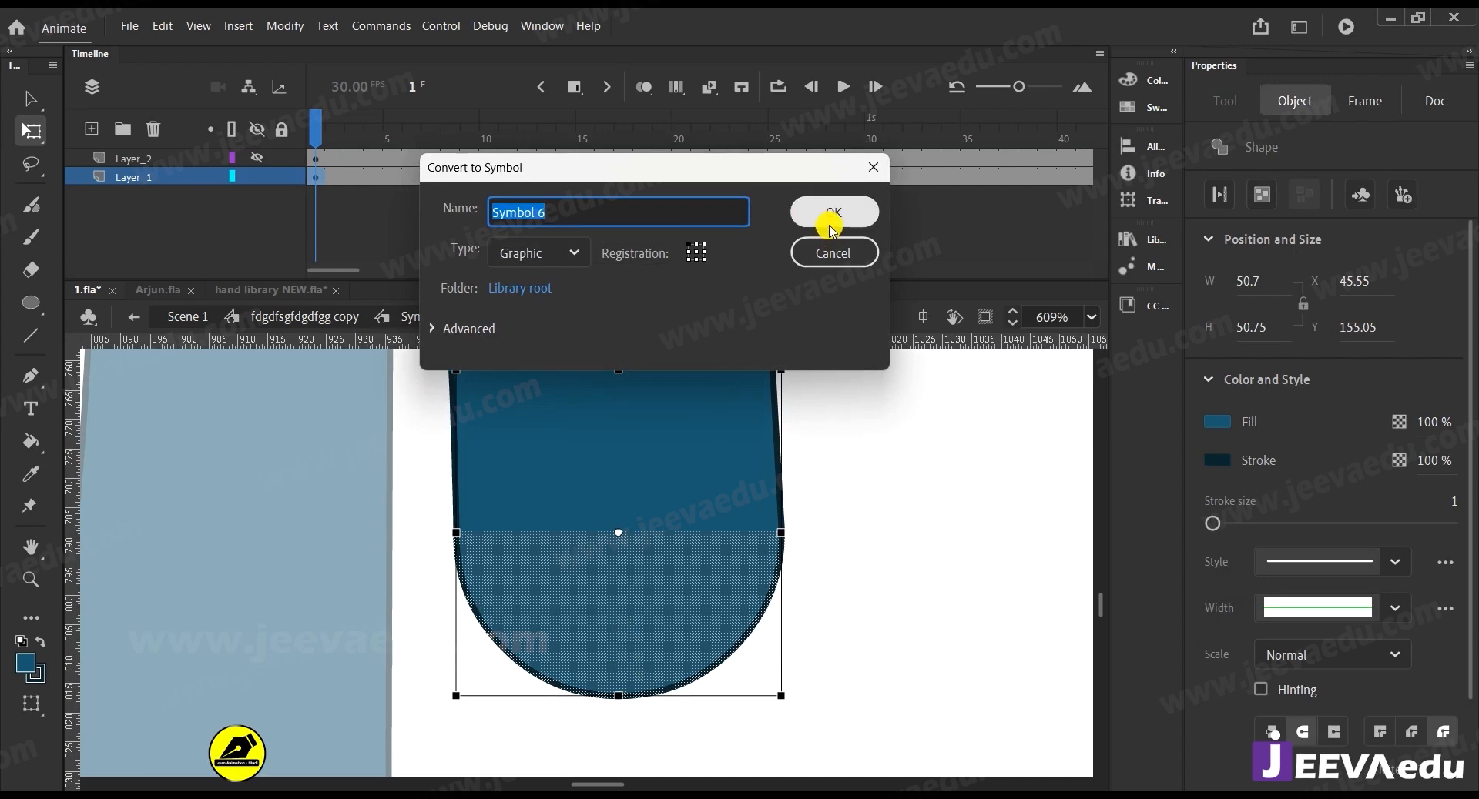
click(831, 206)
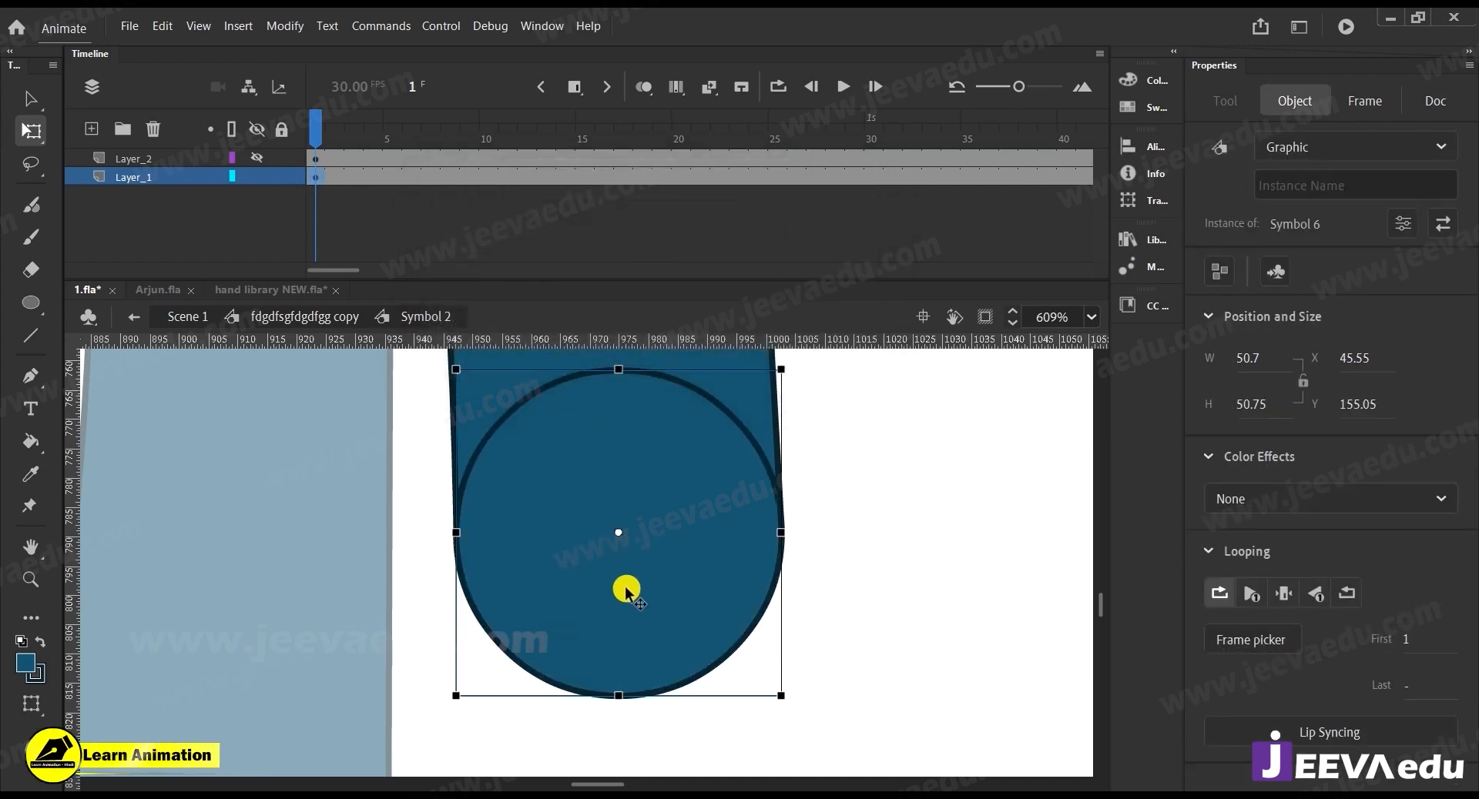
click(829, 636)
click(629, 610)
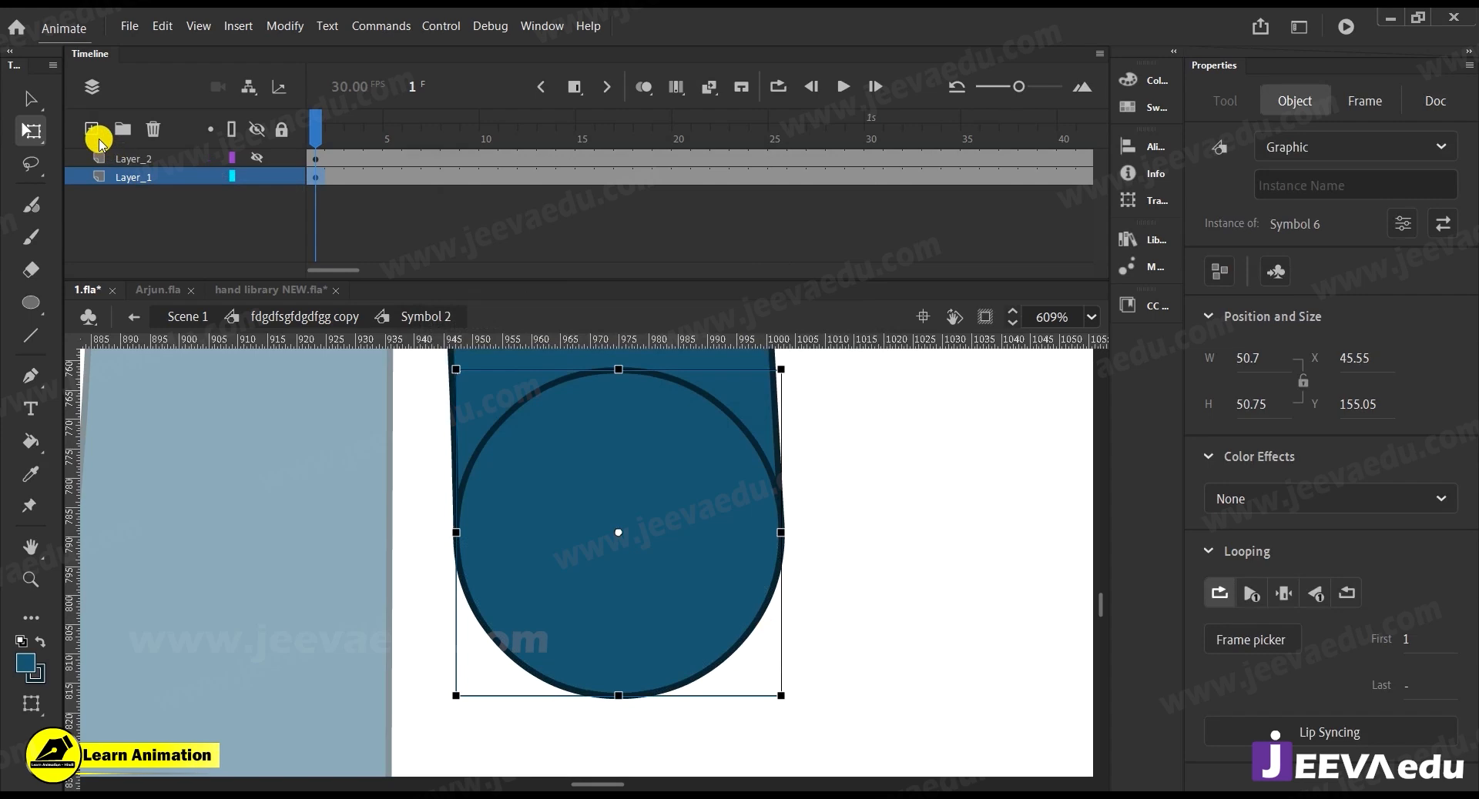
drag(620, 574, 795, 647)
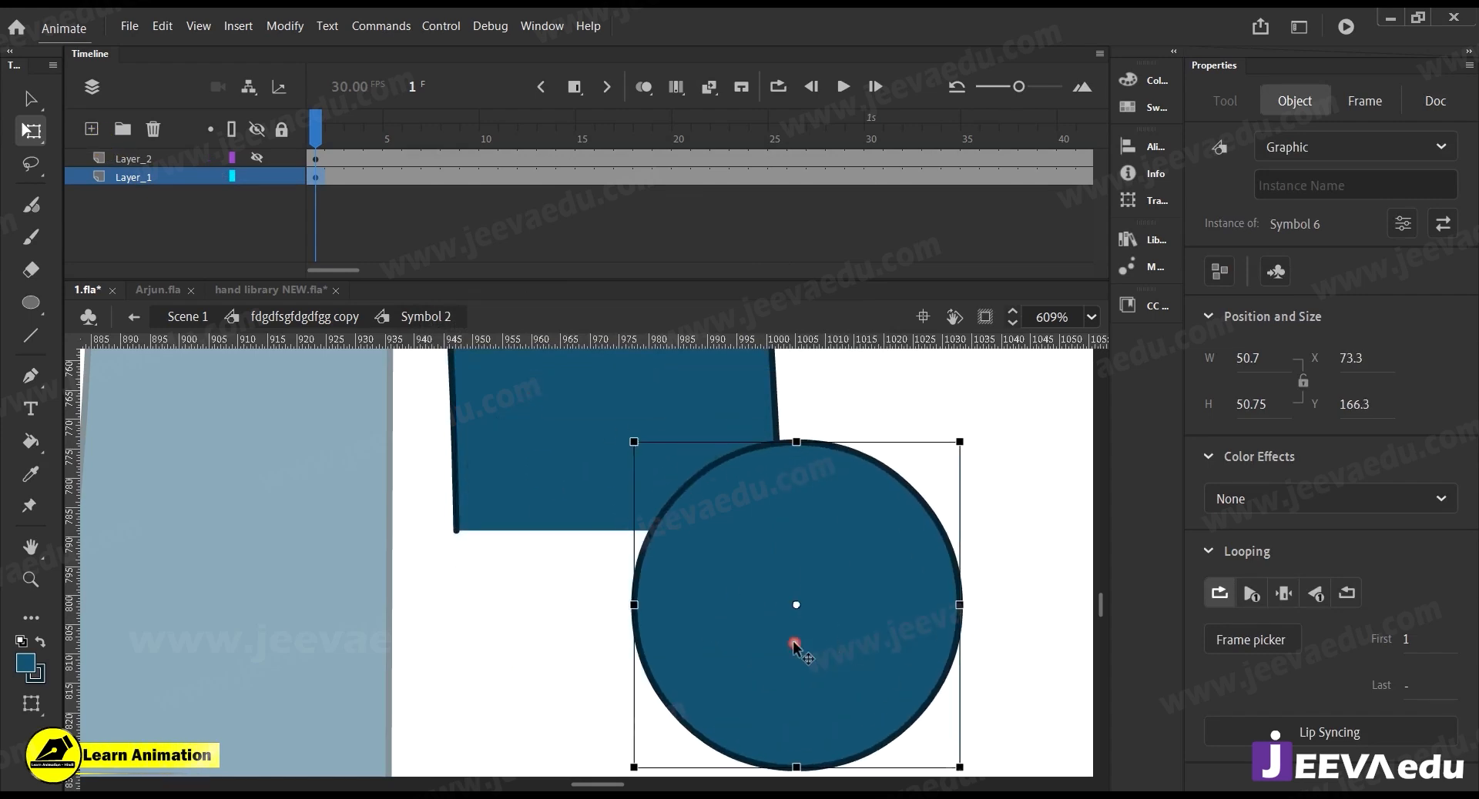
key(ctrl+z)
Cut the knee circle from Layer_1, add a new layer below it, and paste the circle in place there
key(ctrl+z)
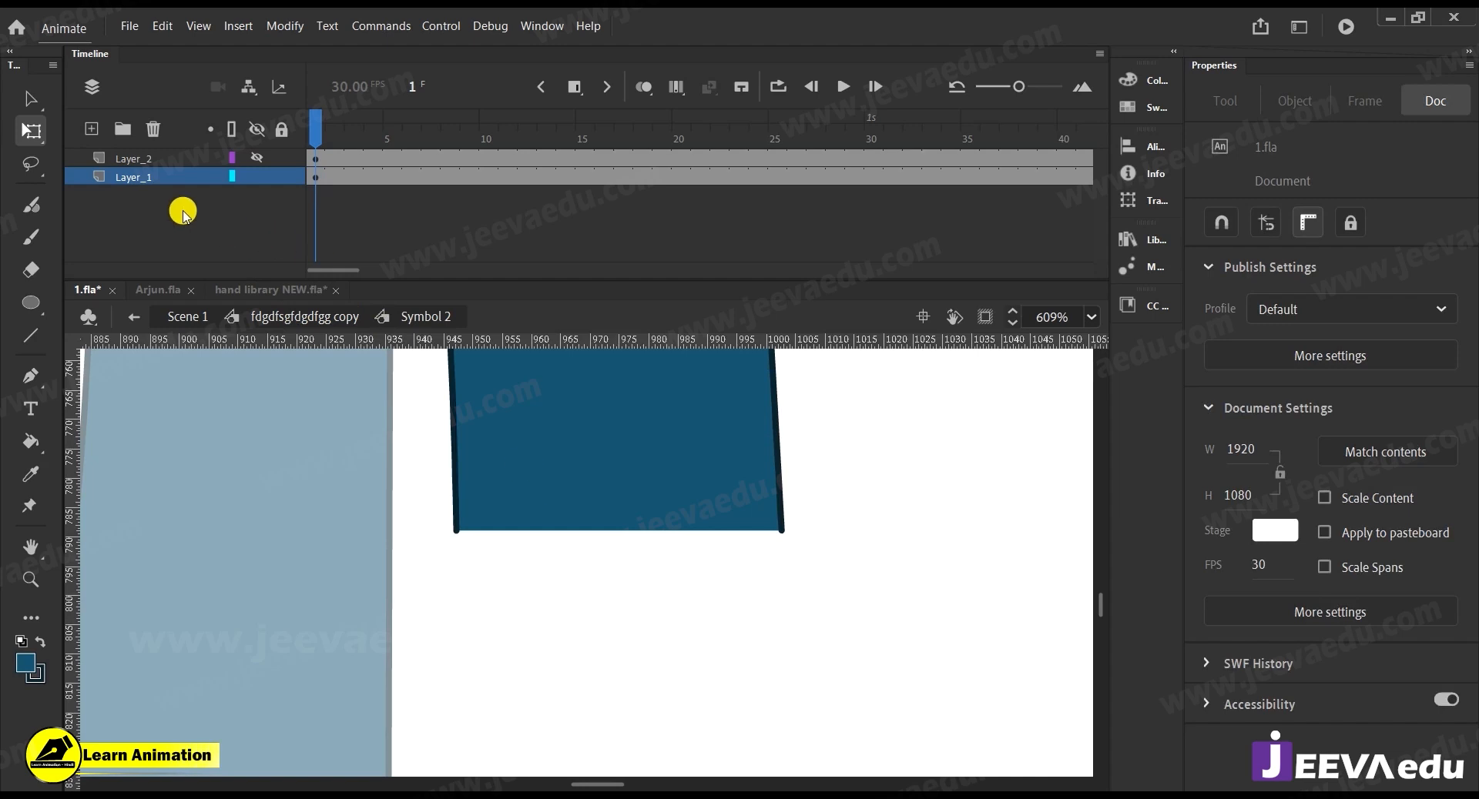
click(92, 130)
drag(140, 175, 140, 210)
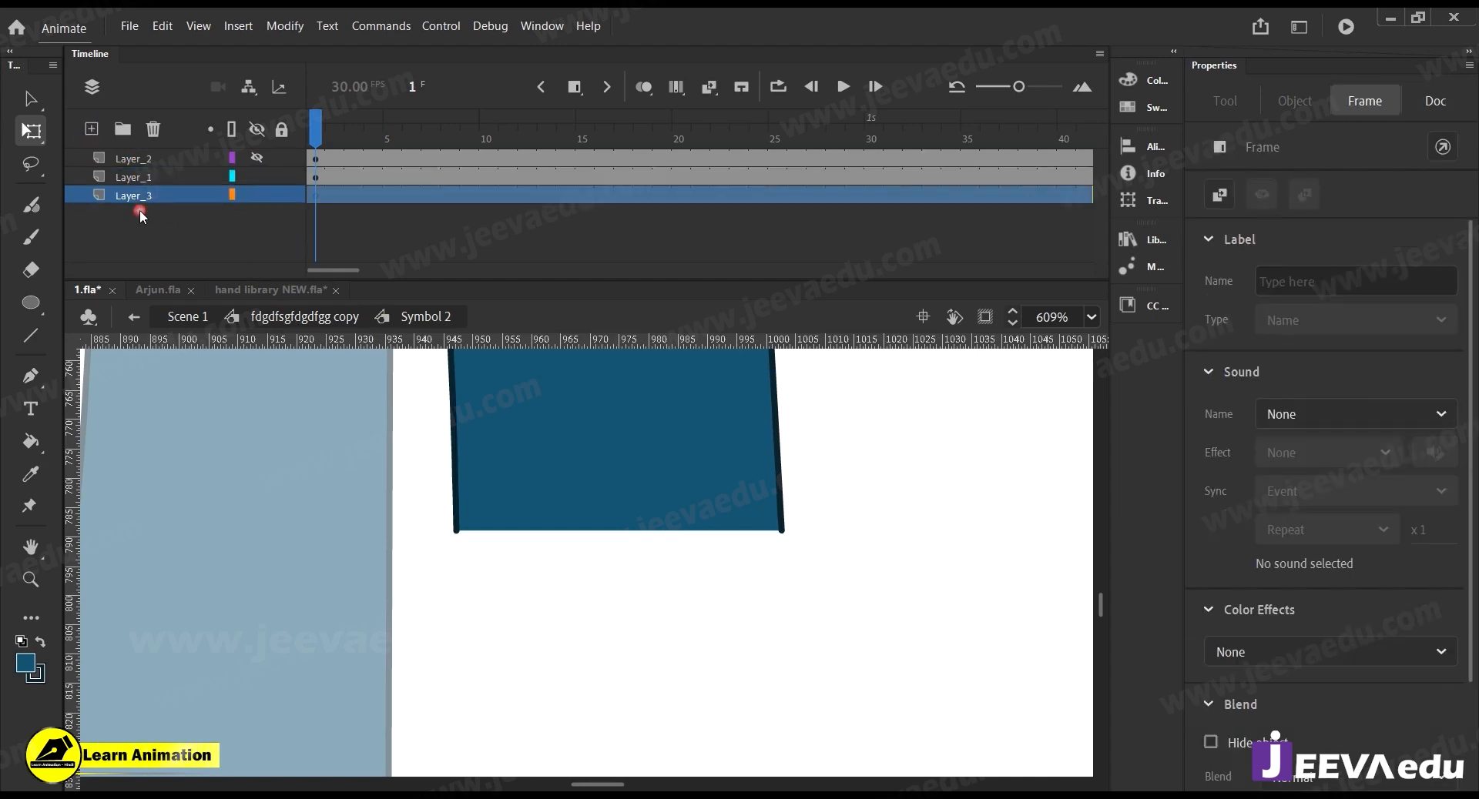
right_click(943, 478)
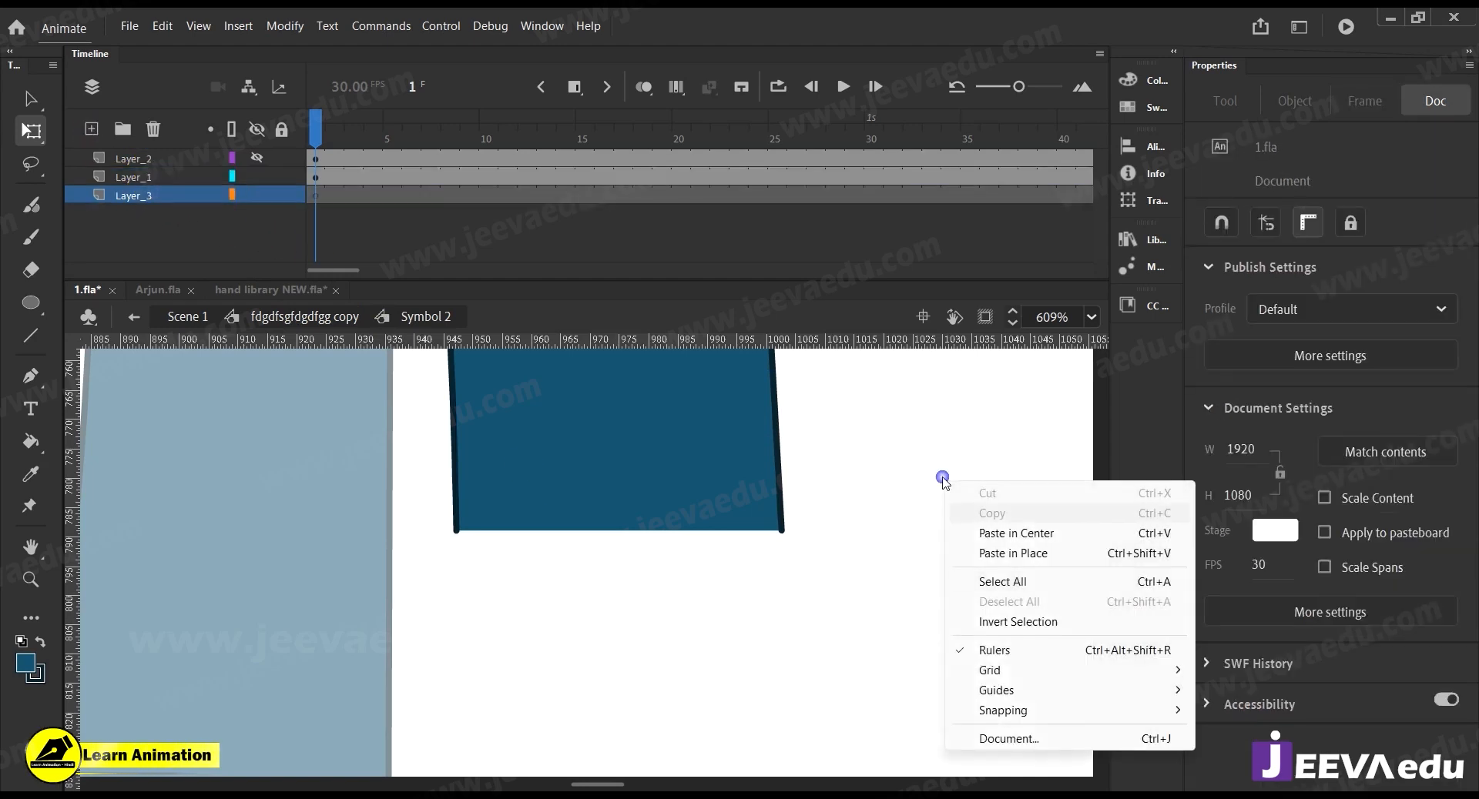
click(1001, 560)
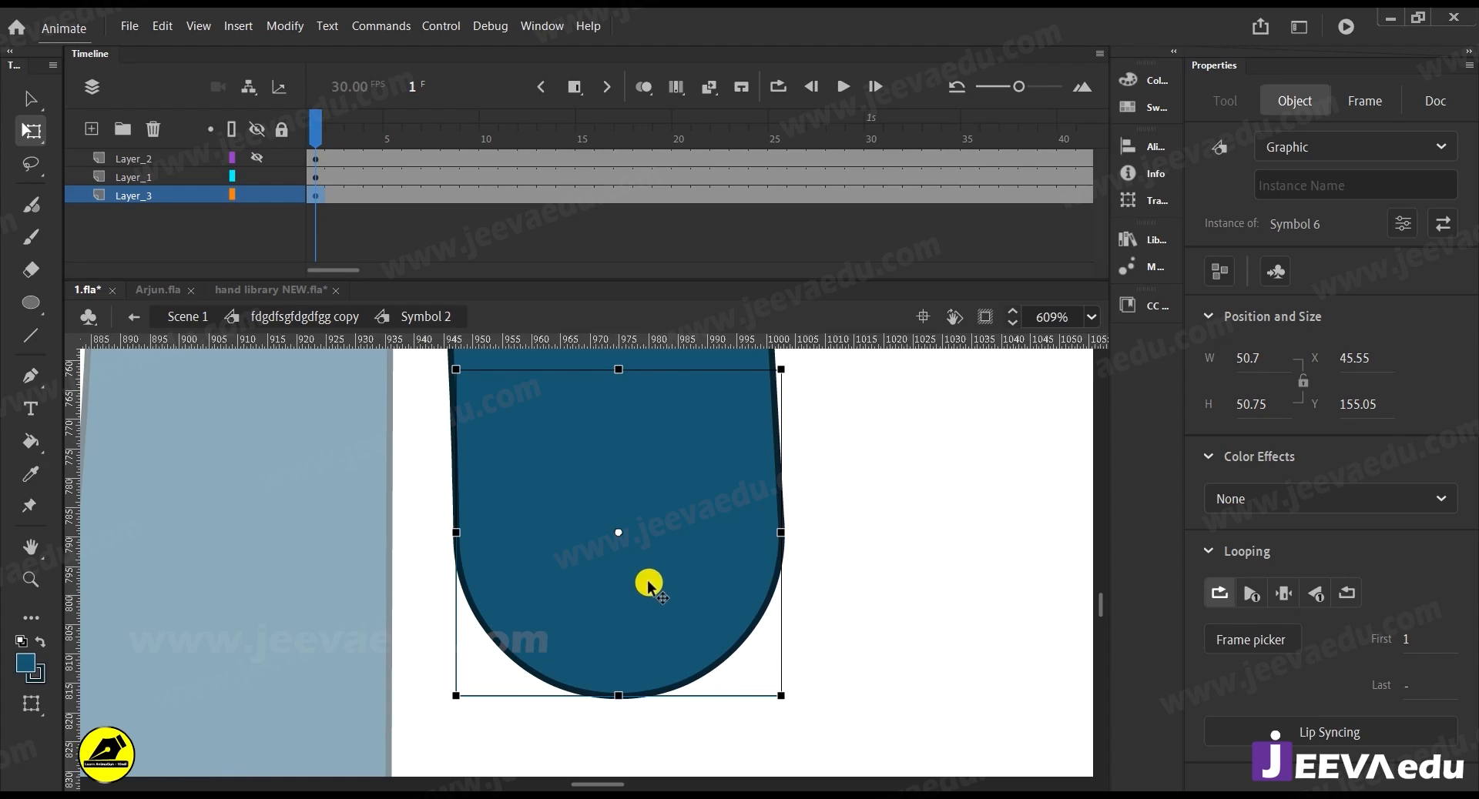
click(853, 609)
Move the thigh symbol's pivot from its middle down to the knee, close to the circle's centre
click(604, 403)
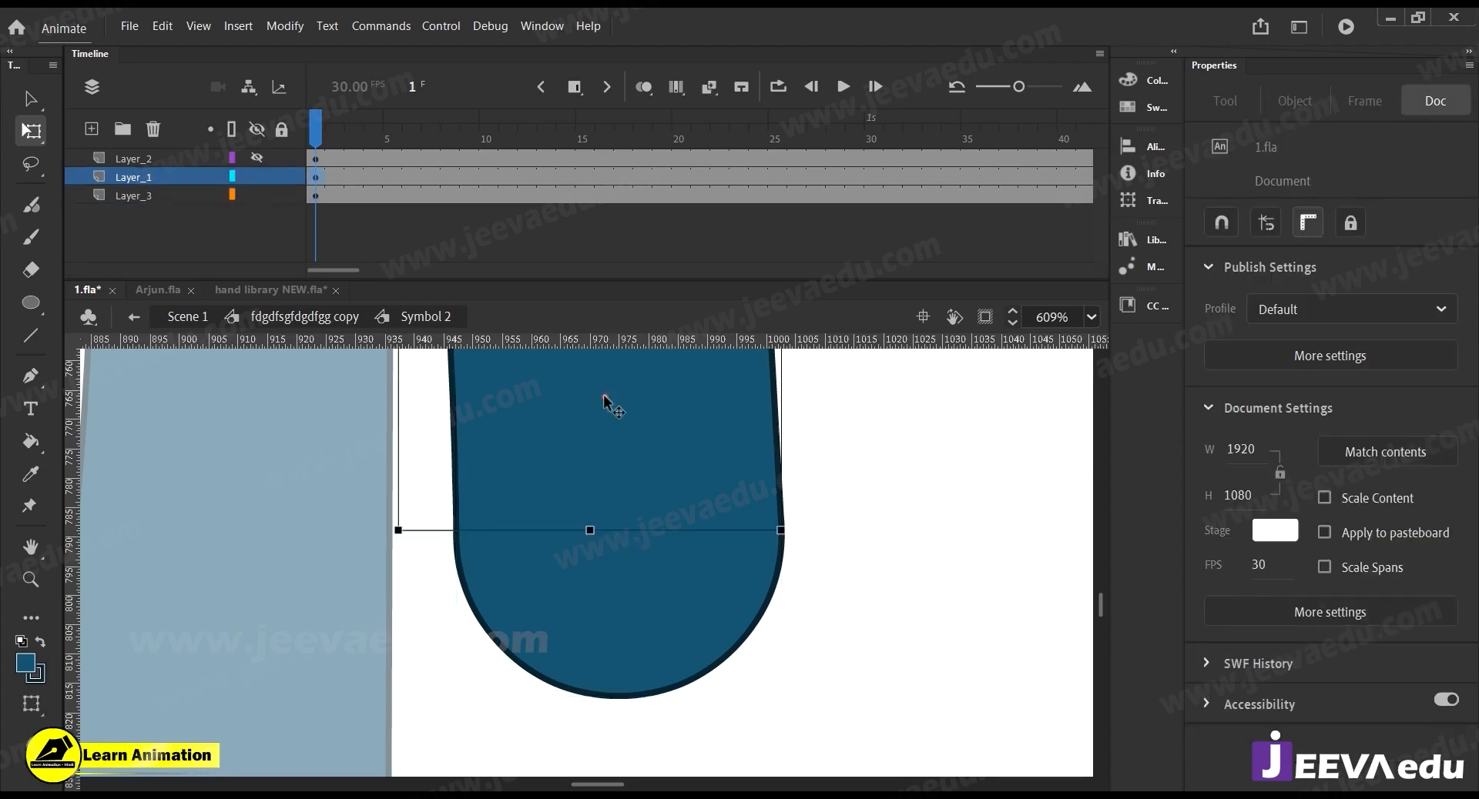
key(z)
alt+click(589, 552)
alt+click(601, 580)
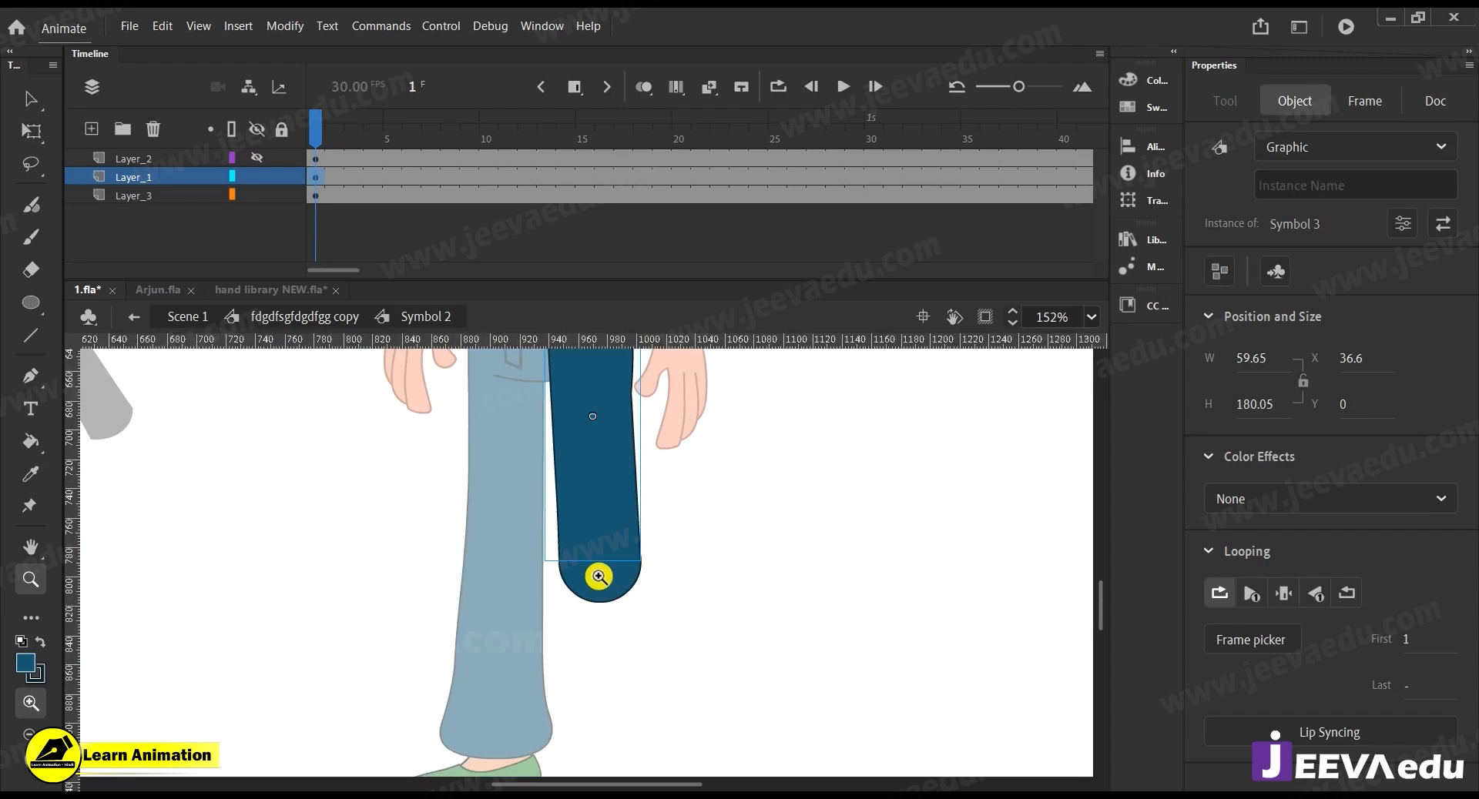
drag(686, 522, 686, 614)
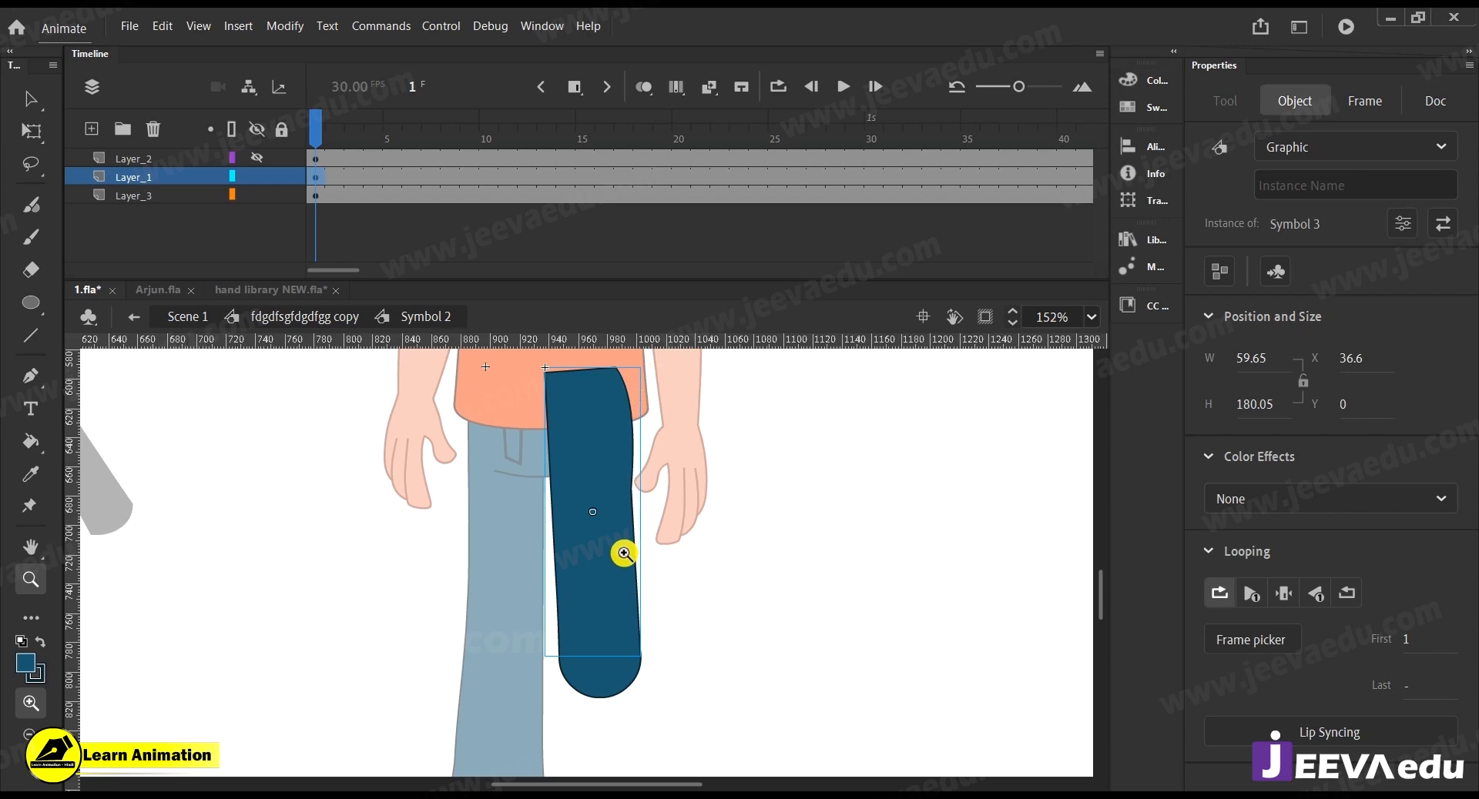
key(q)
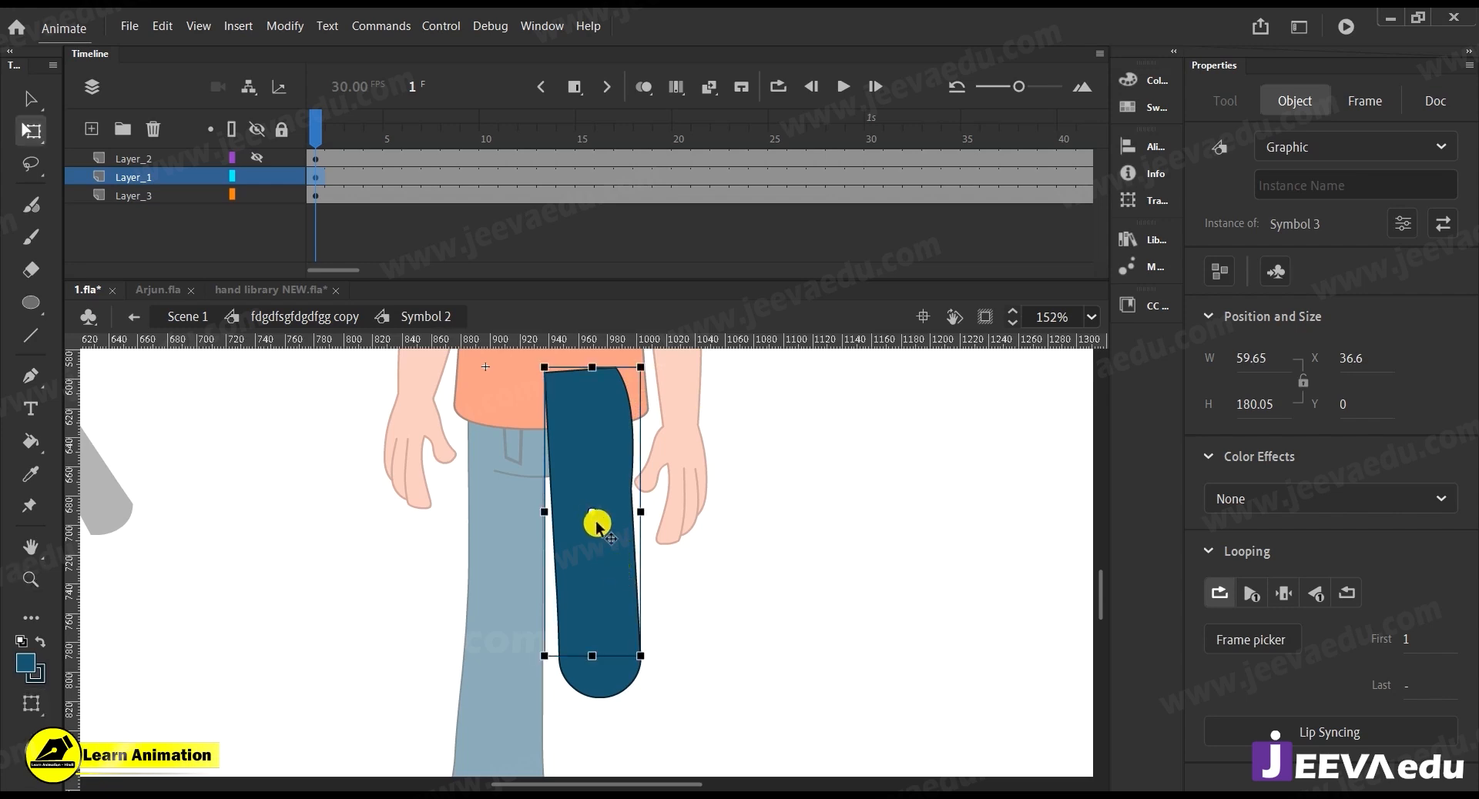
click(607, 682)
click(613, 553)
drag(591, 511, 595, 647)
Turn on Snap to objects in the document's settings
key(z)
click(595, 659)
click(593, 655)
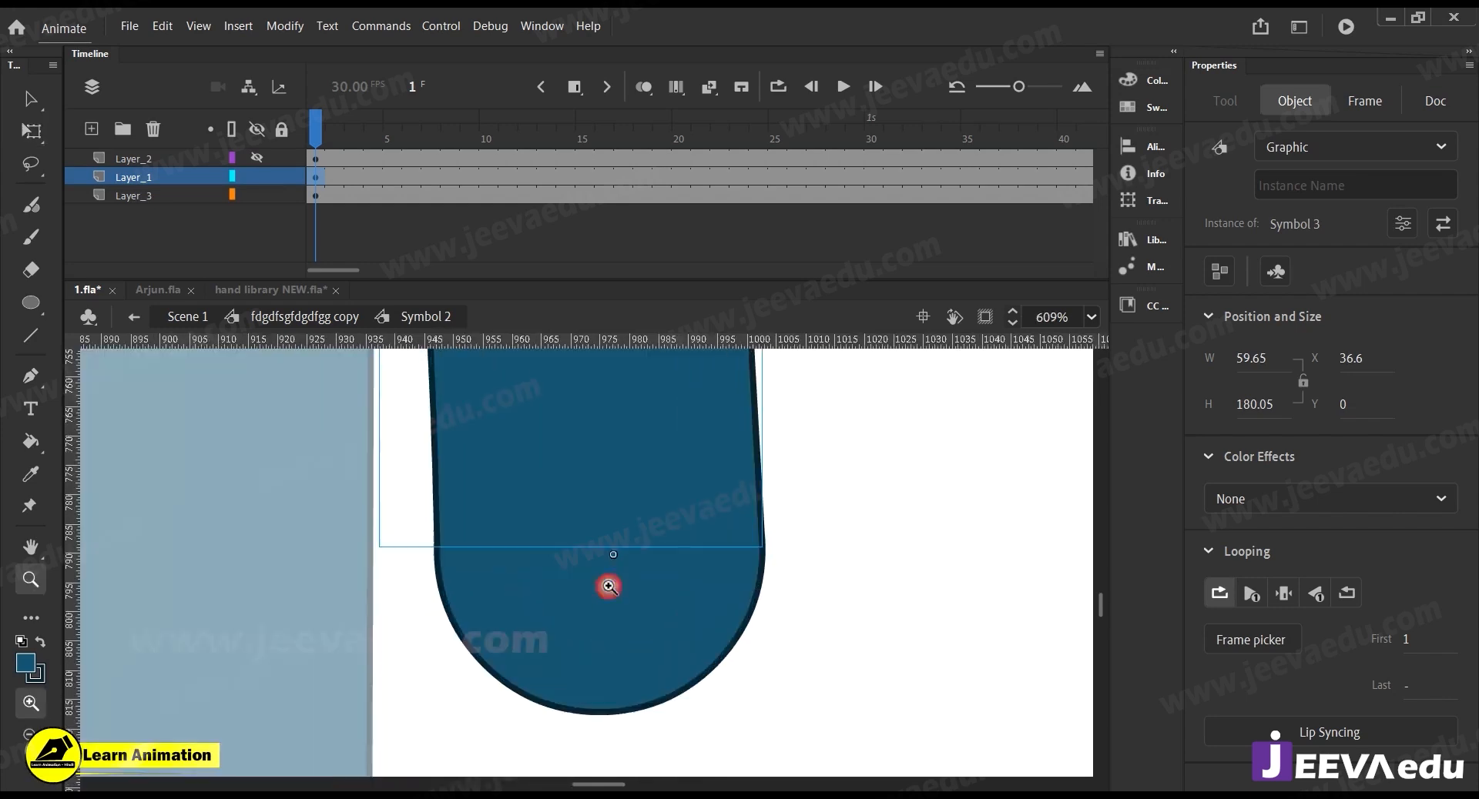
key(v)
click(616, 624)
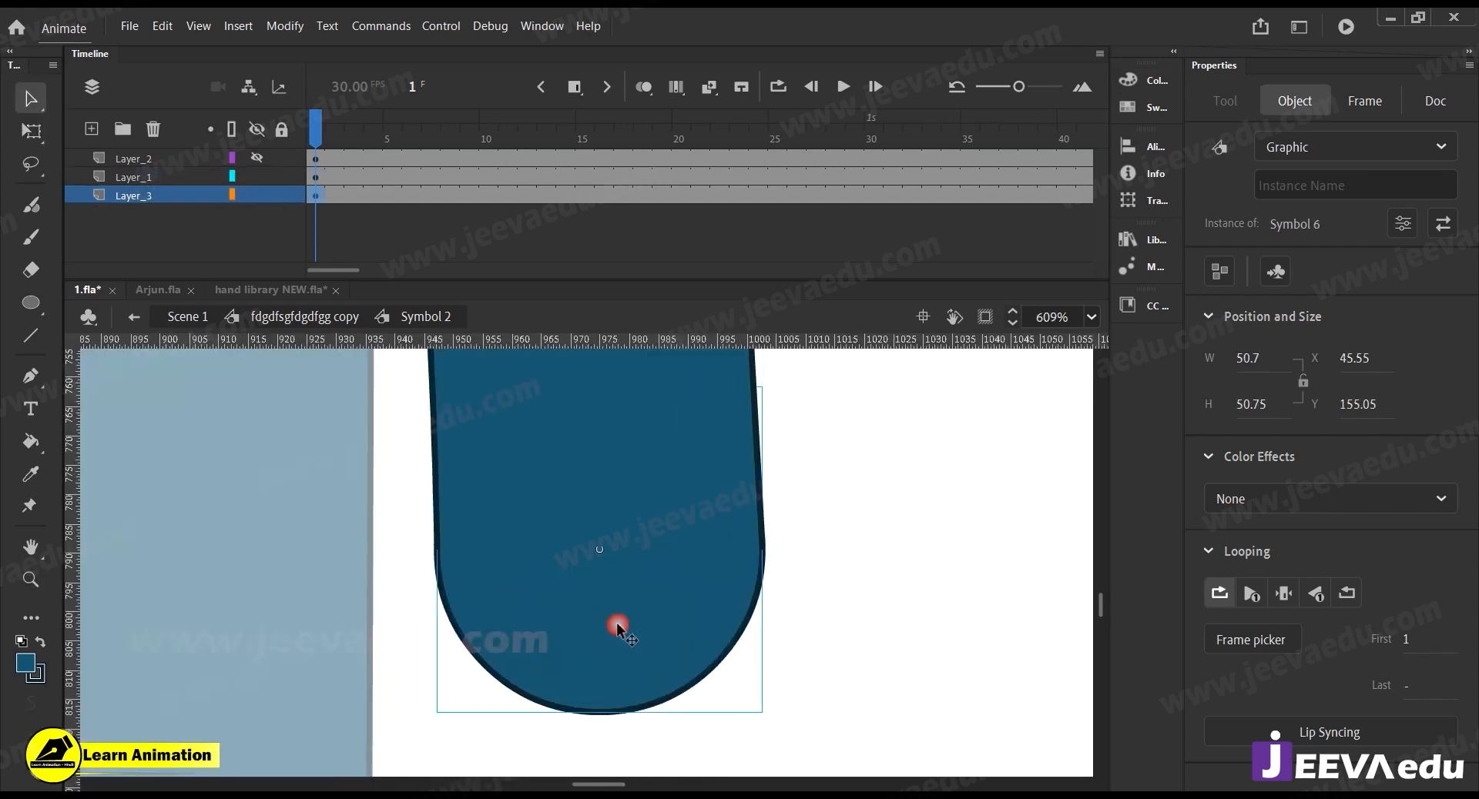
click(1434, 102)
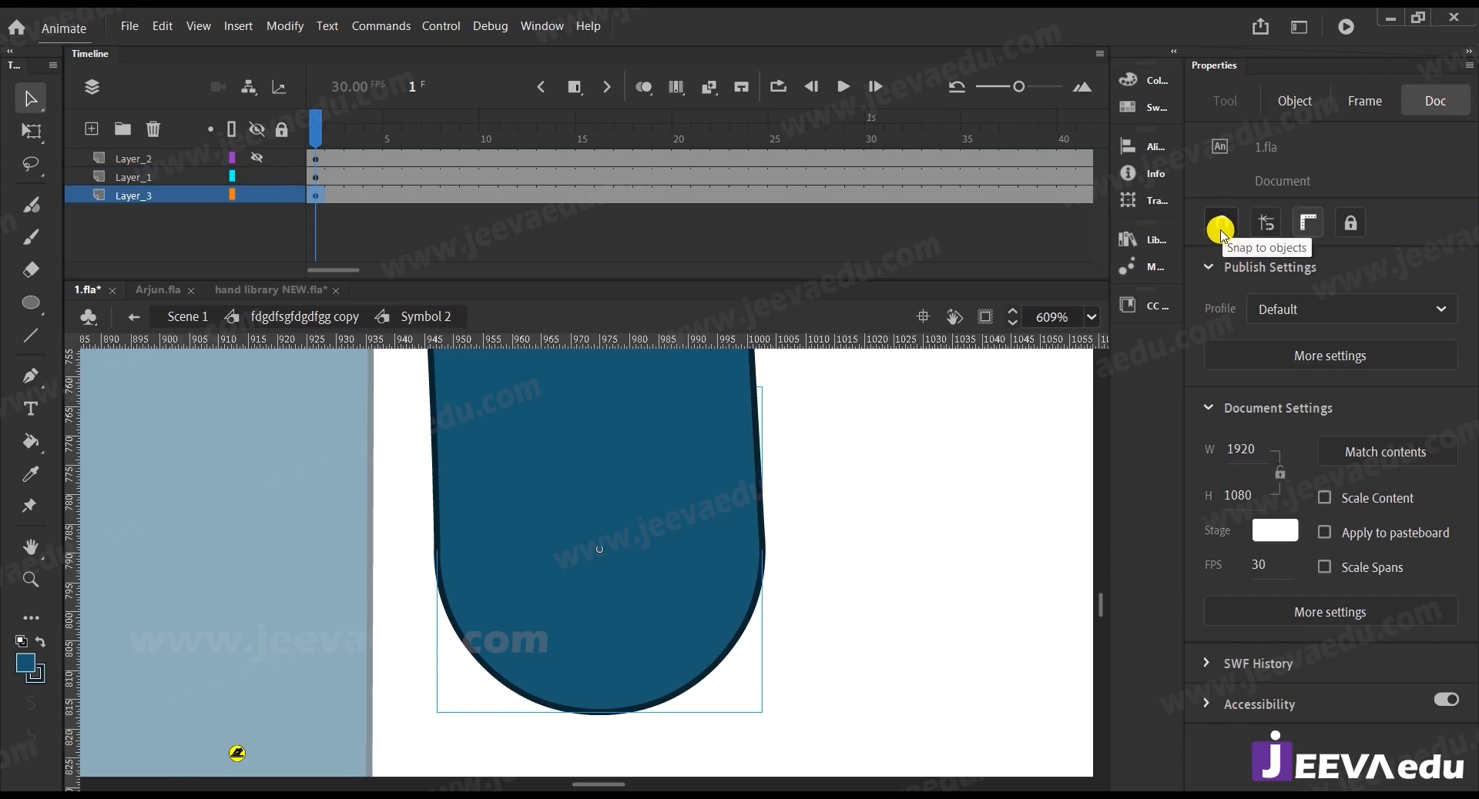
click(1220, 230)
Snap the thigh symbol's pivot to the centre of the knee circle and check it against the circle's own pivot
click(636, 466)
click(613, 542)
key(q)
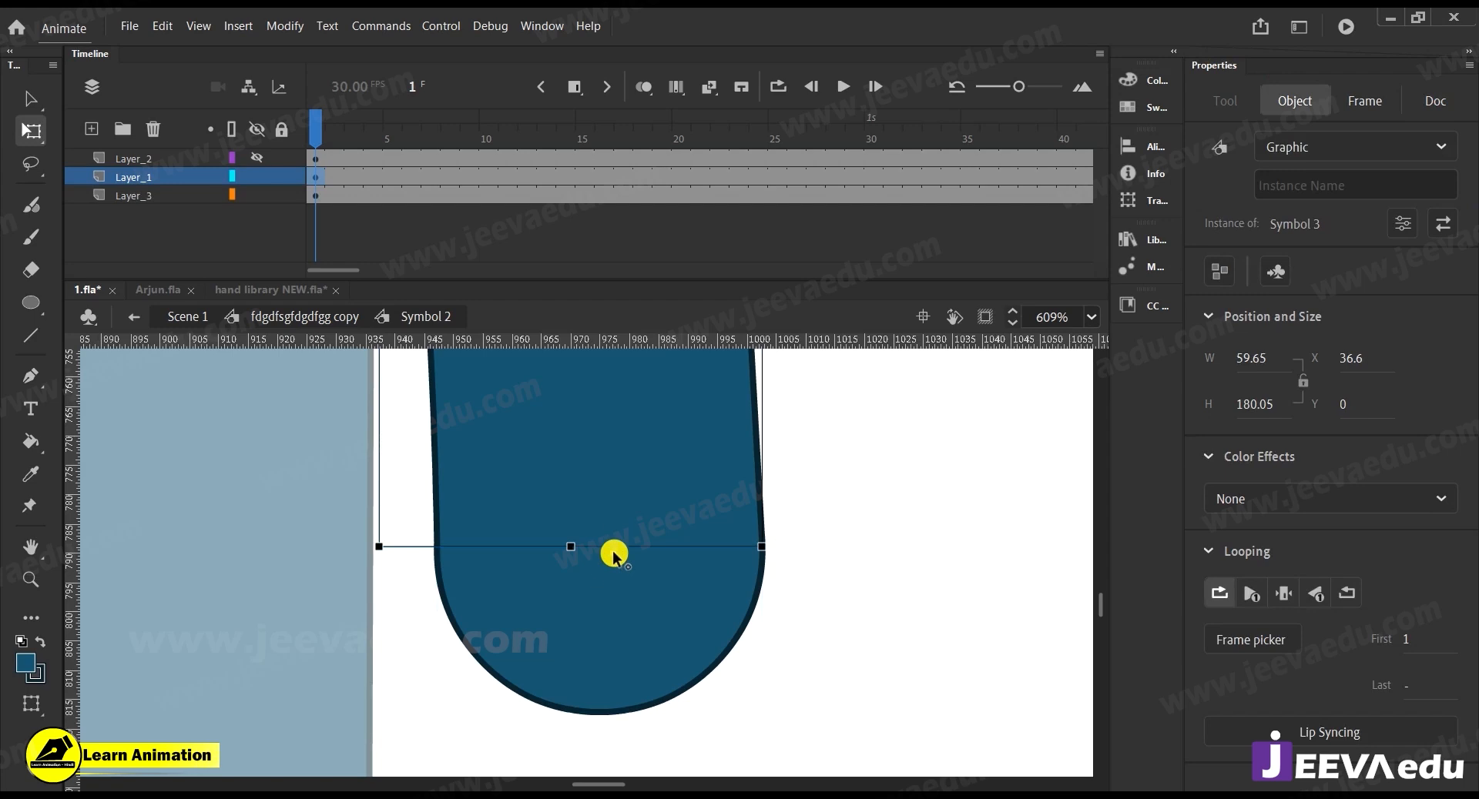
click(595, 574)
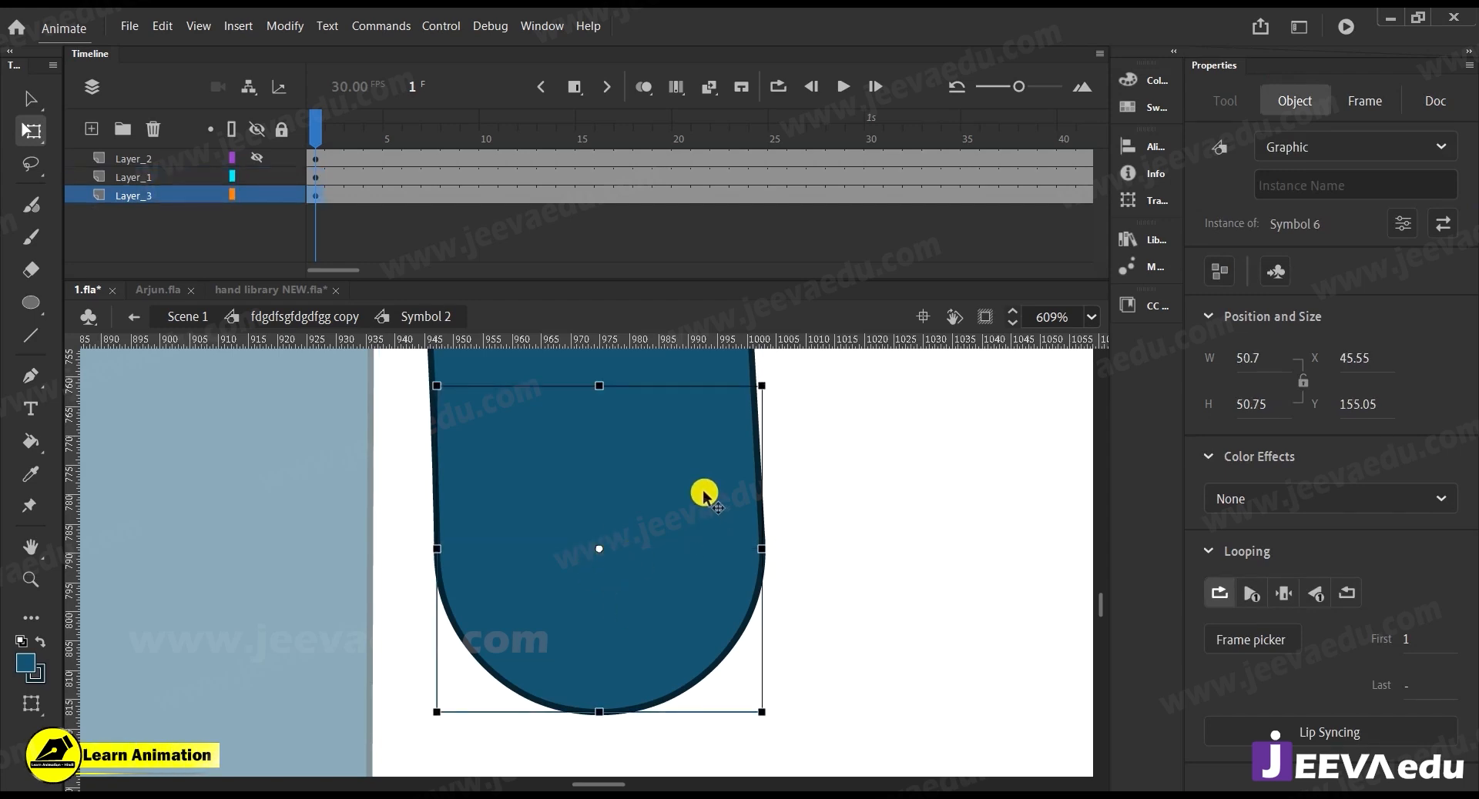
click(714, 455)
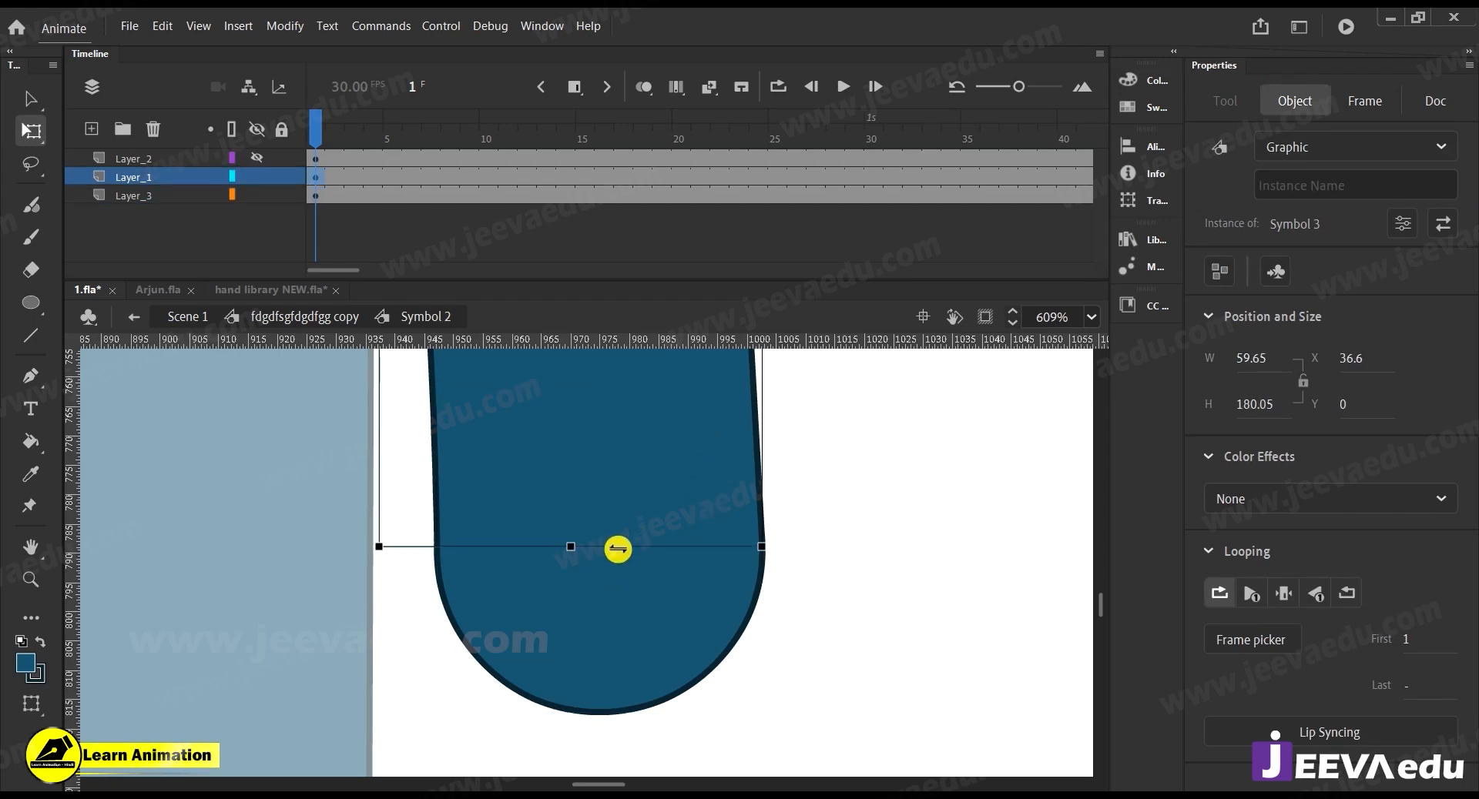
drag(613, 554, 599, 549)
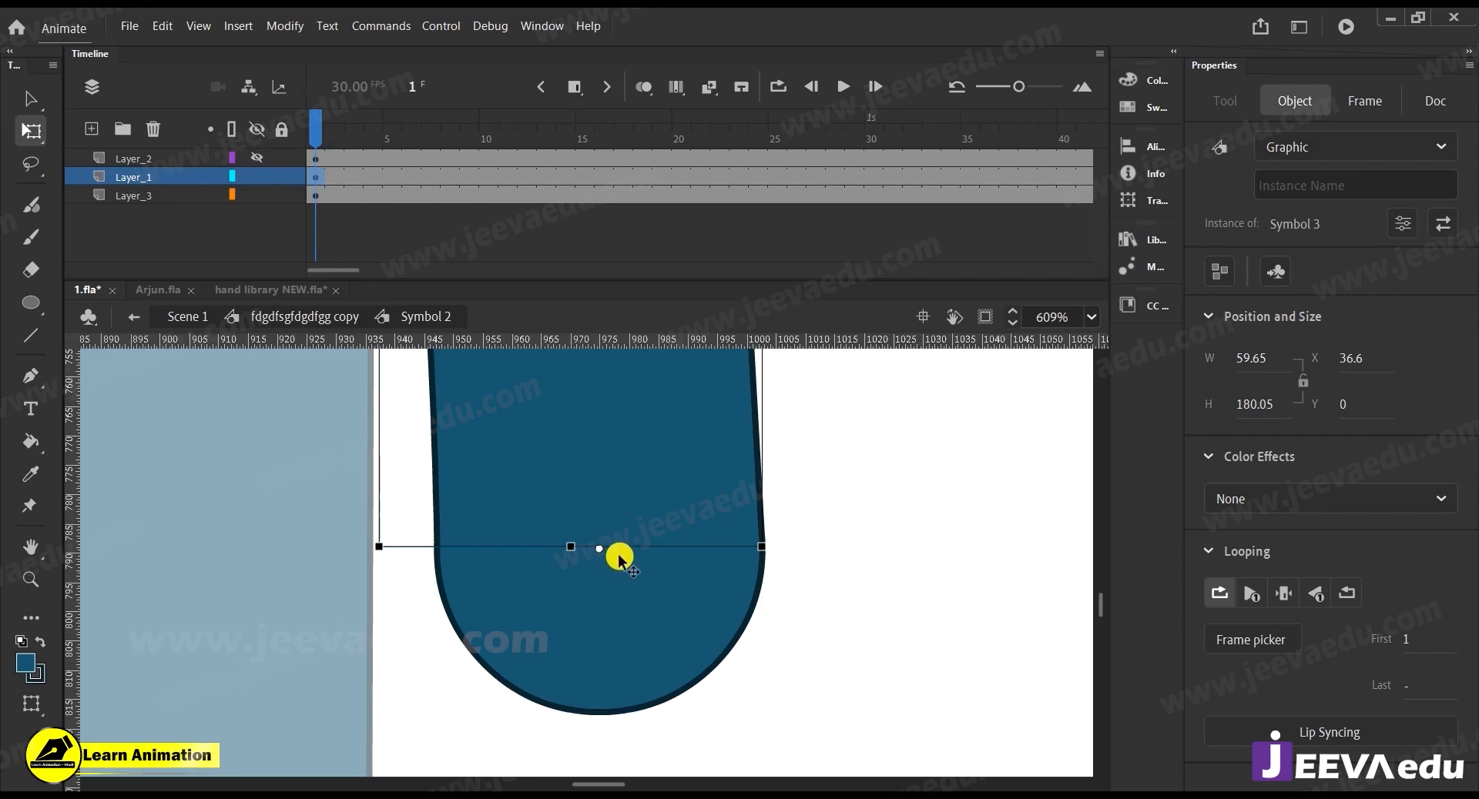
click(610, 613)
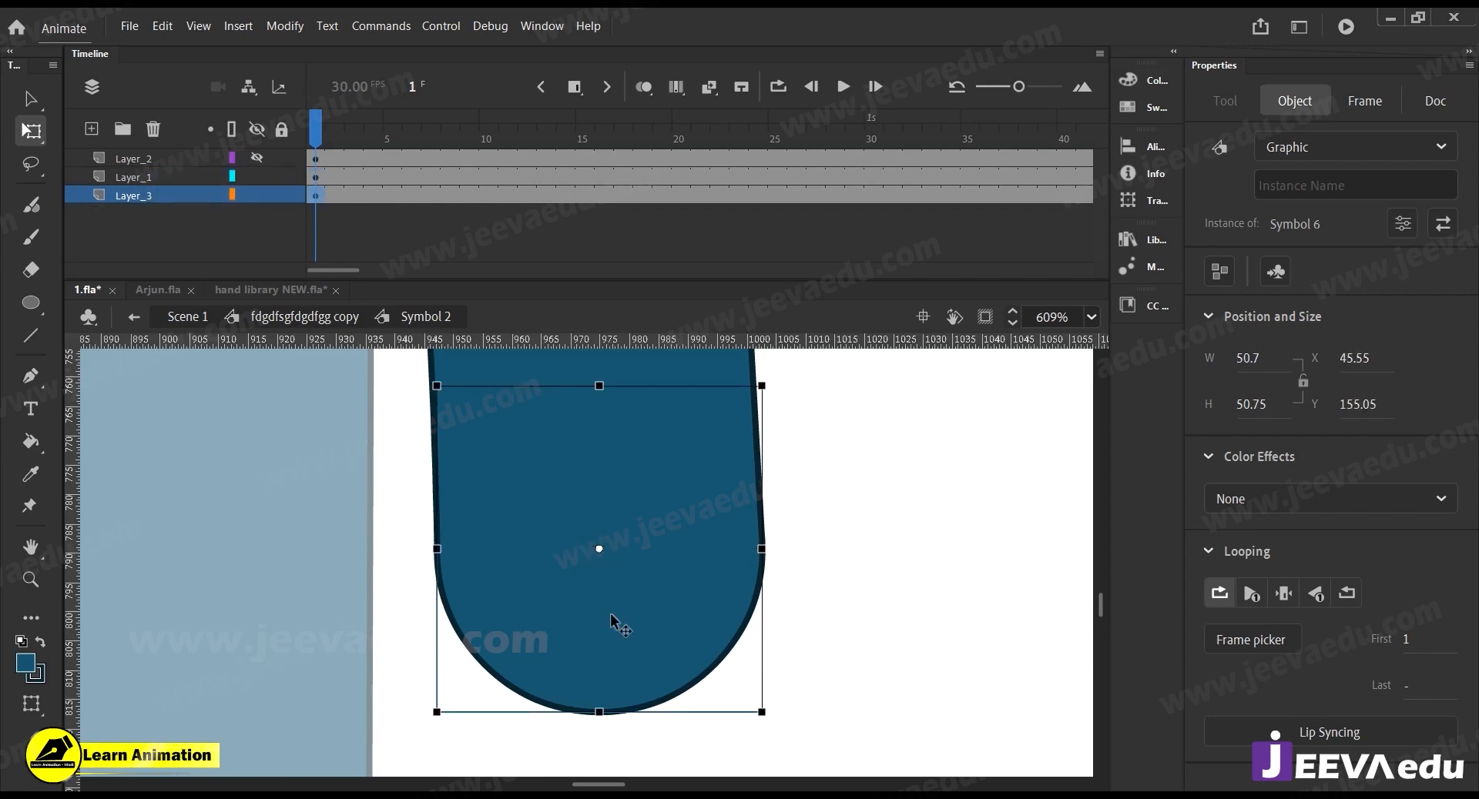
click(627, 517)
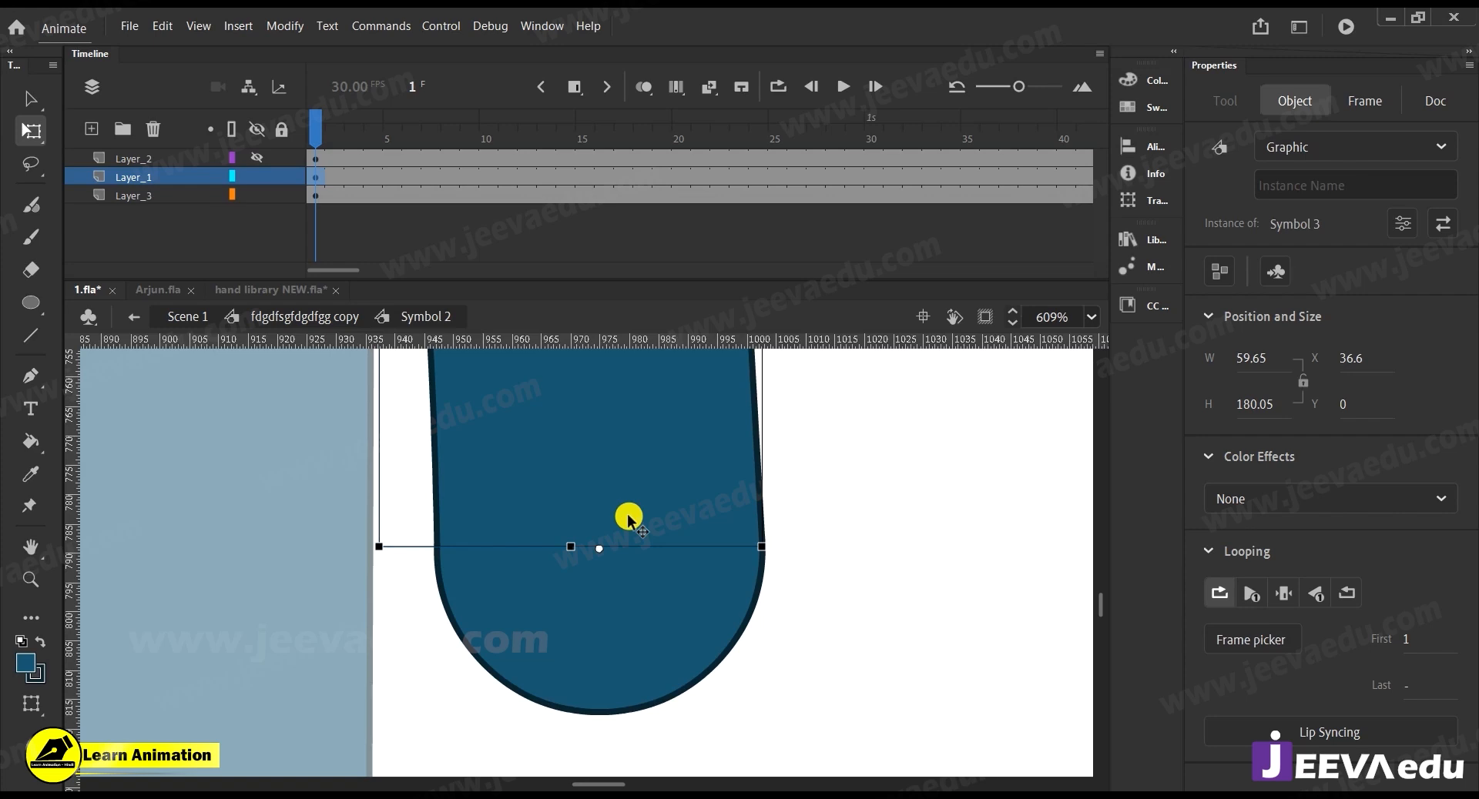
click(613, 616)
click(635, 522)
click(634, 599)
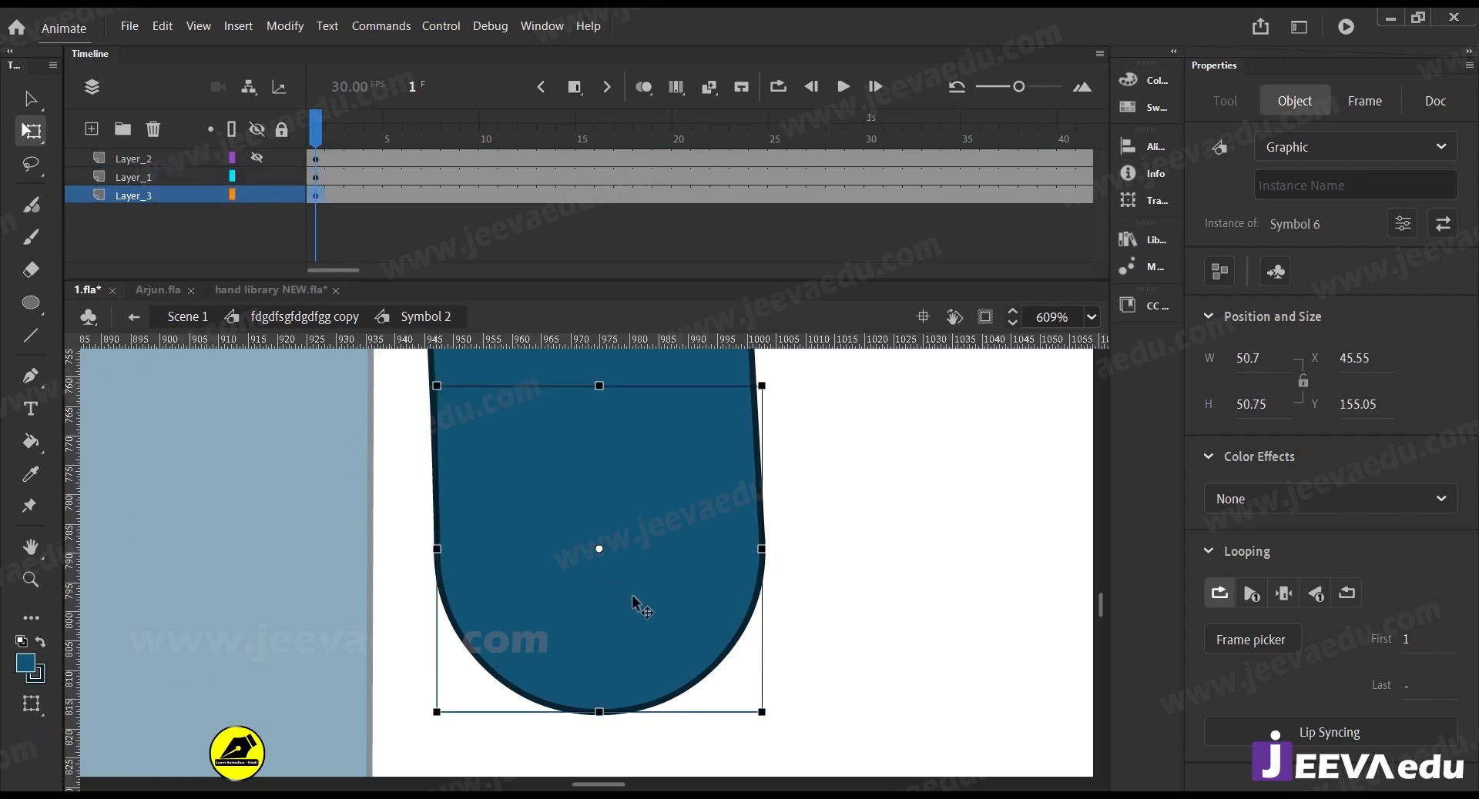
Rotate the thigh outward about the knee pivot to test the joint, and undo the rotation
key(z)
alt+click(598, 574)
alt+click(600, 561)
drag(675, 548, 689, 695)
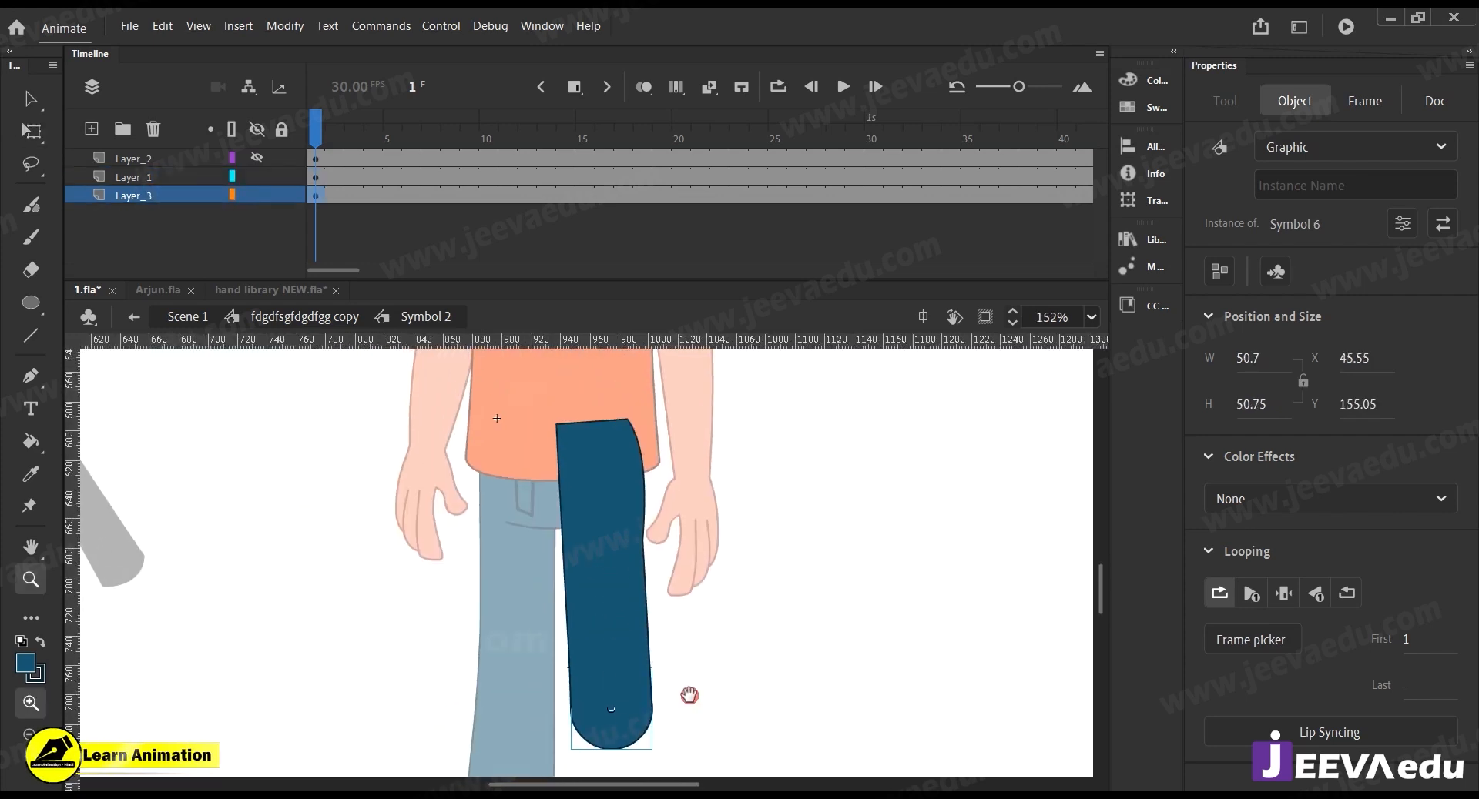
key(v)
click(631, 594)
key(q)
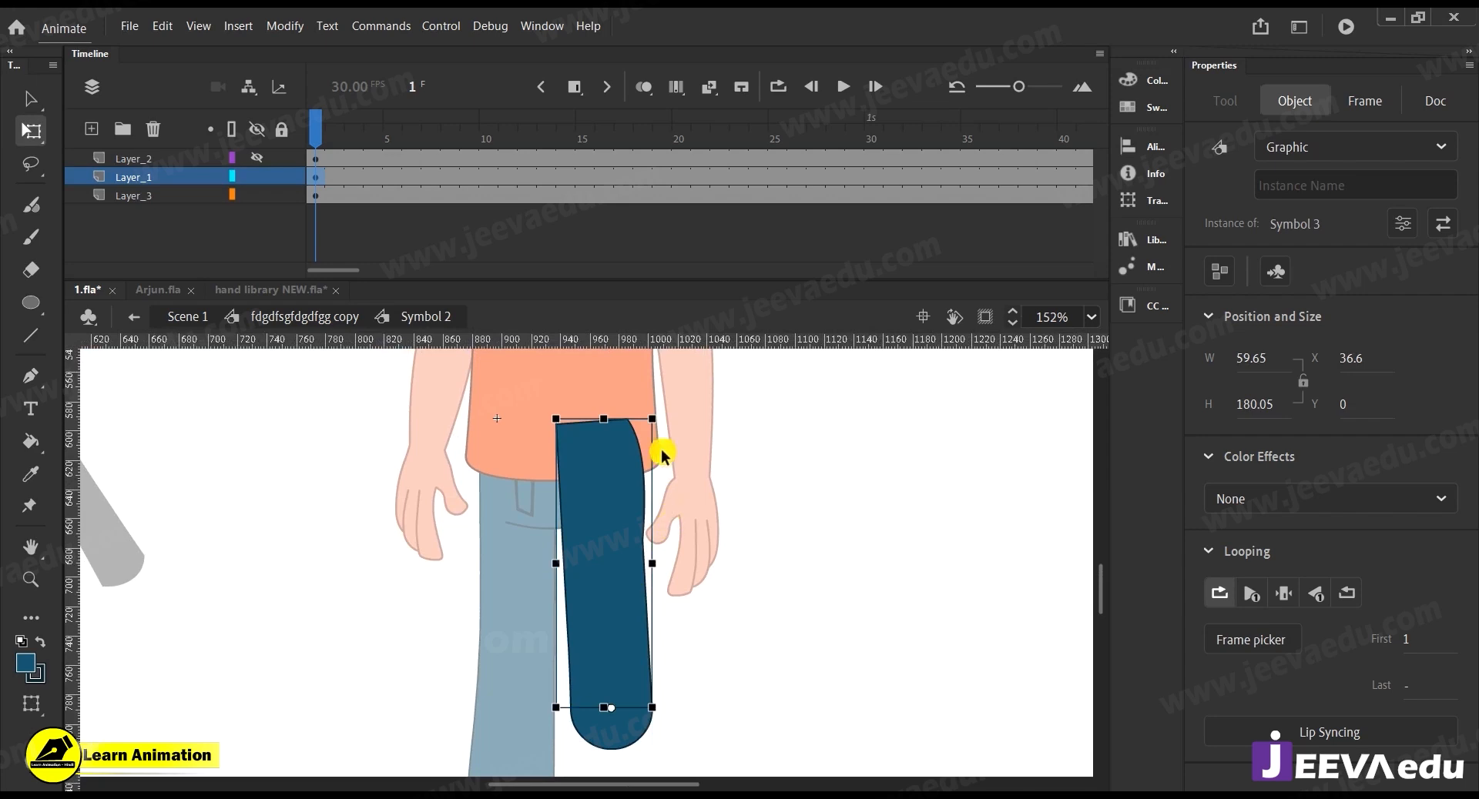
drag(665, 427, 752, 521)
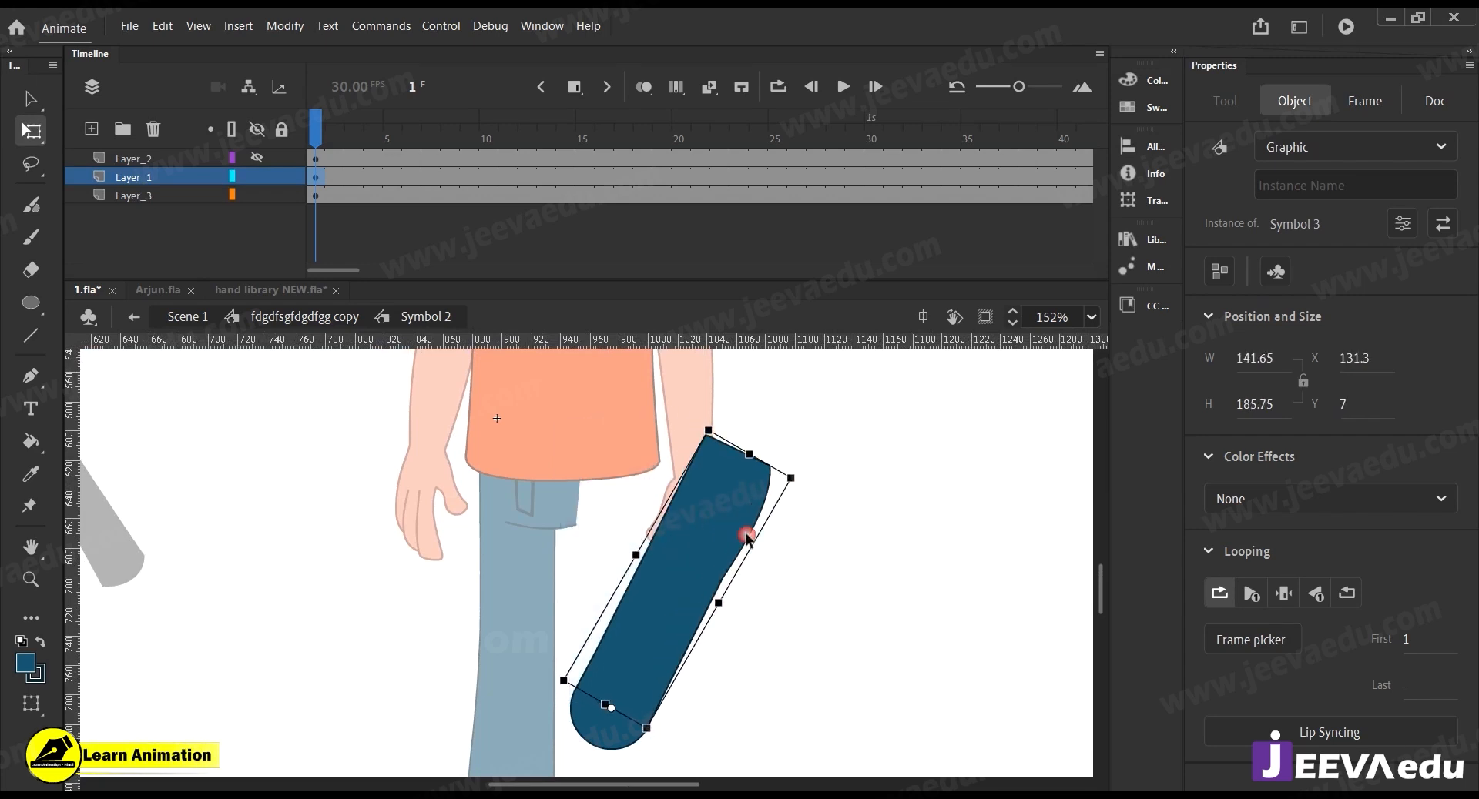
click(798, 697)
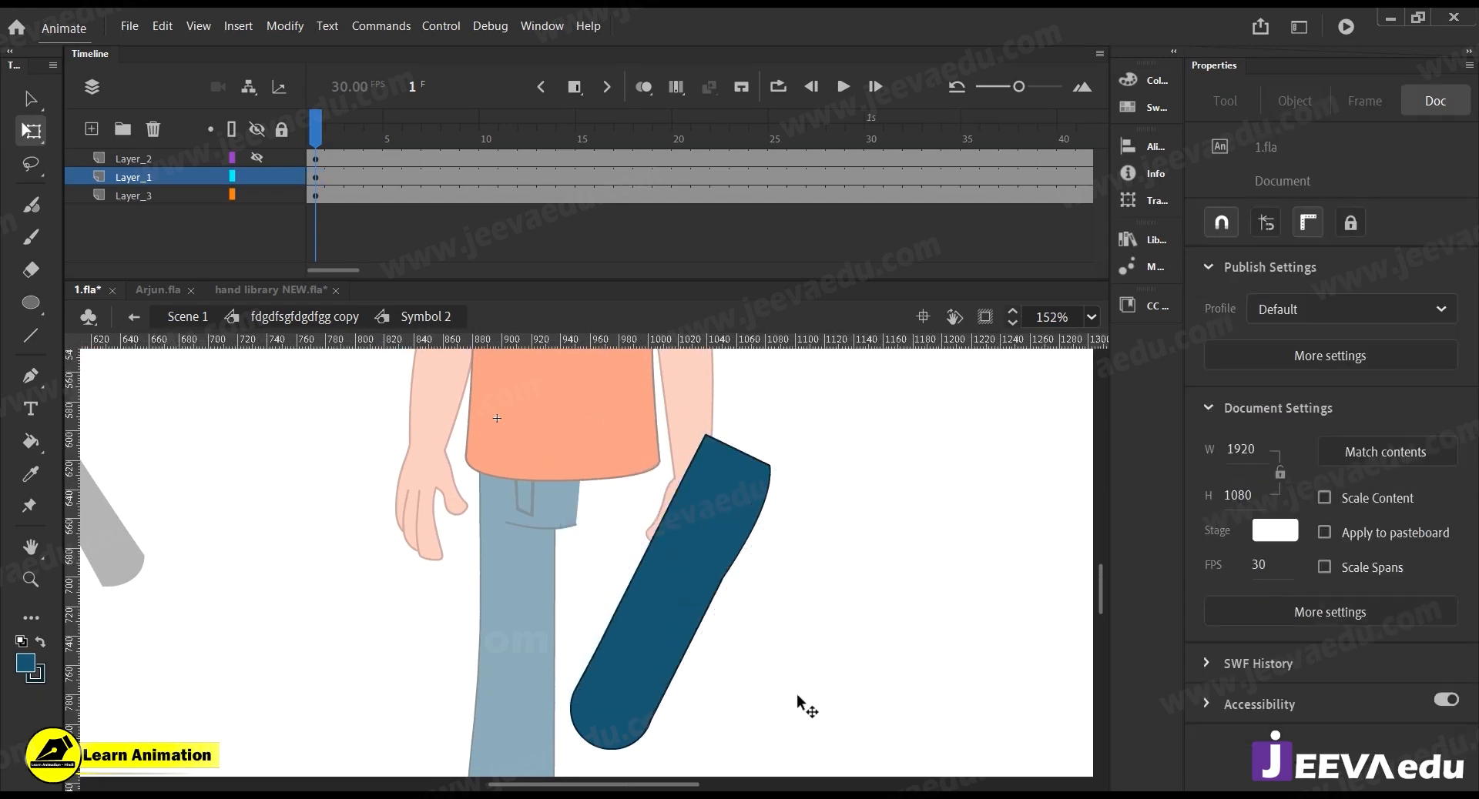
click(574, 704)
key(ctrl+z)
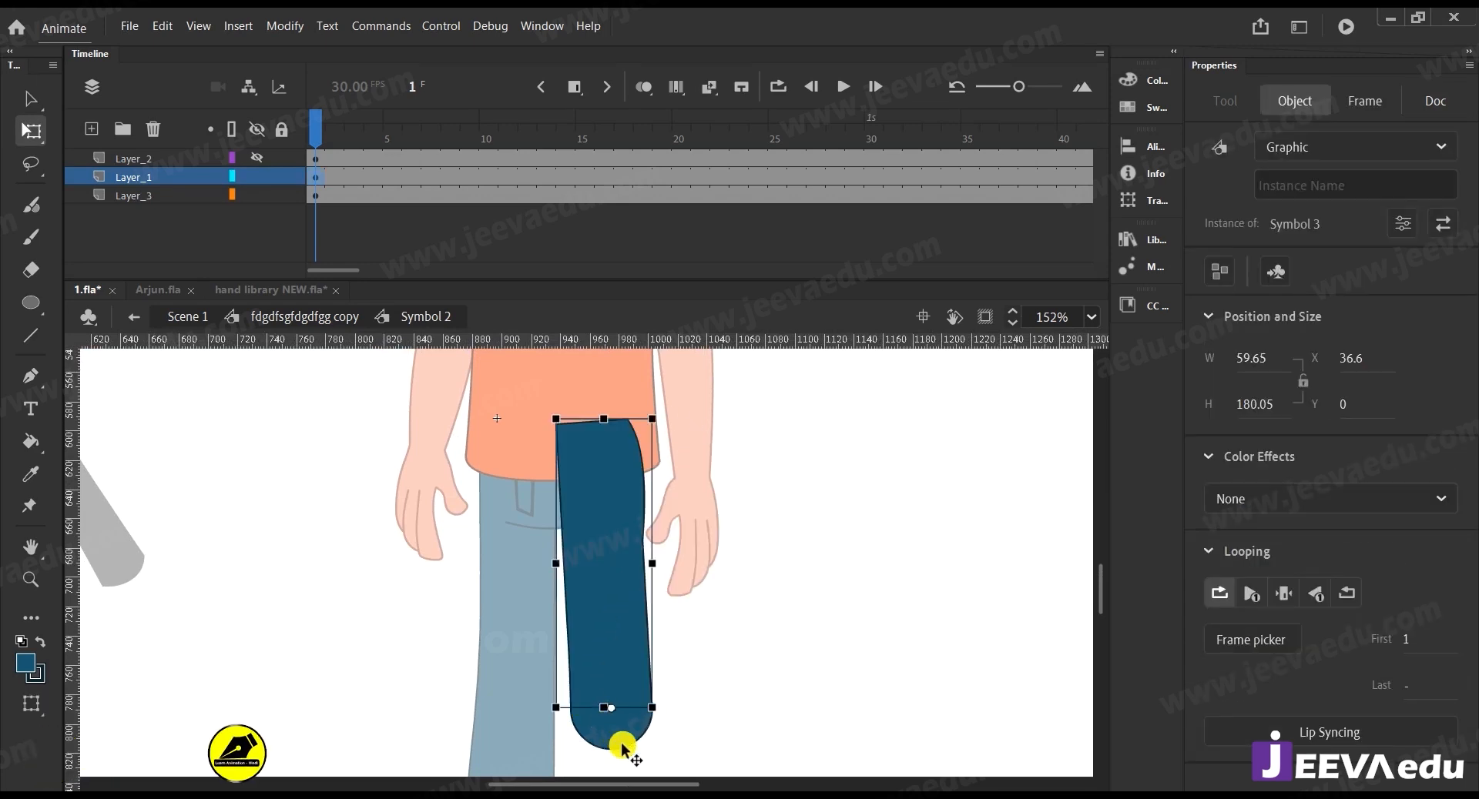
Hide the thigh's layer, Layer_1, and show the lower leg's layer, Layer_2, keeping the knee circle visible
click(257, 177)
key(z)
alt+click(604, 677)
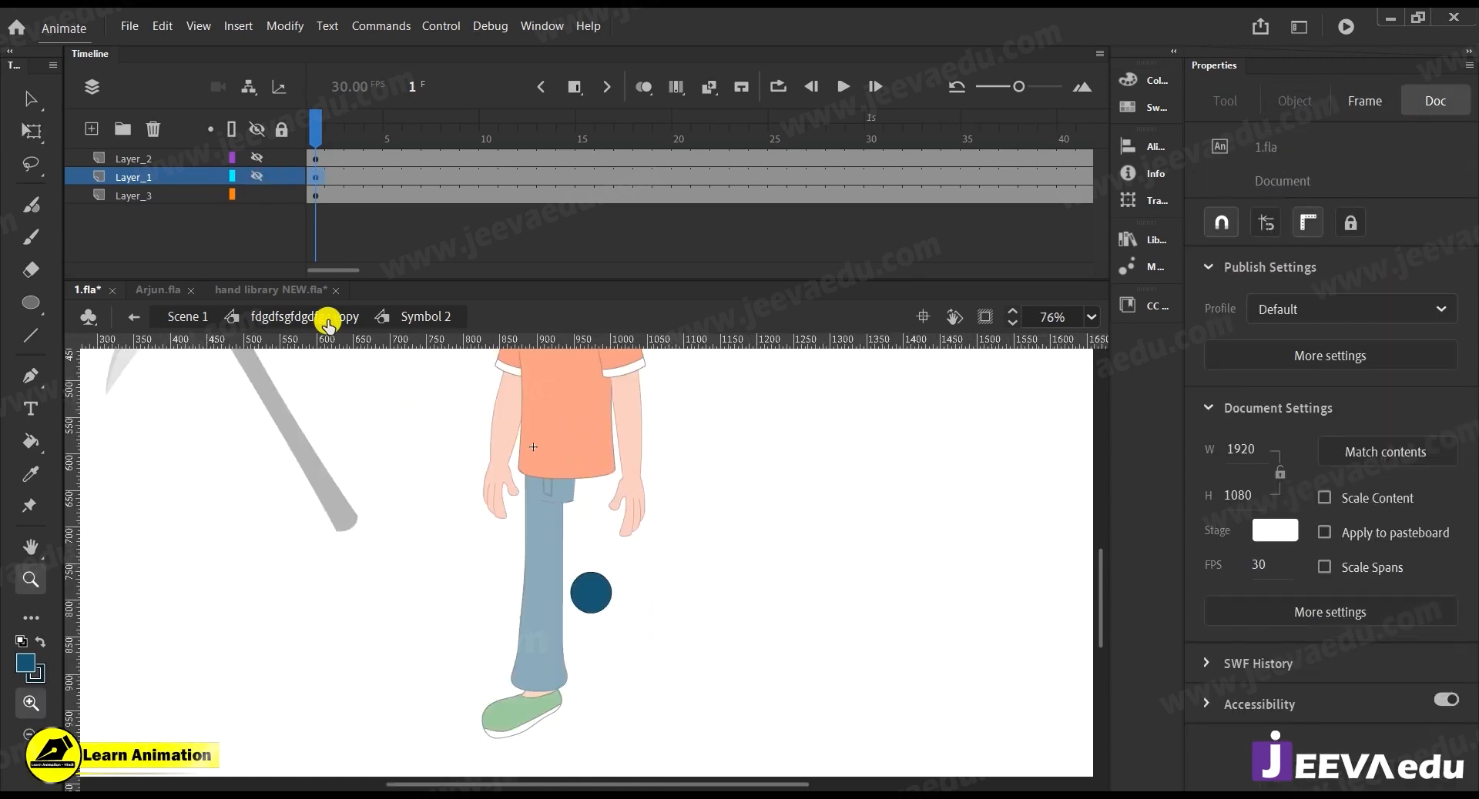
click(257, 196)
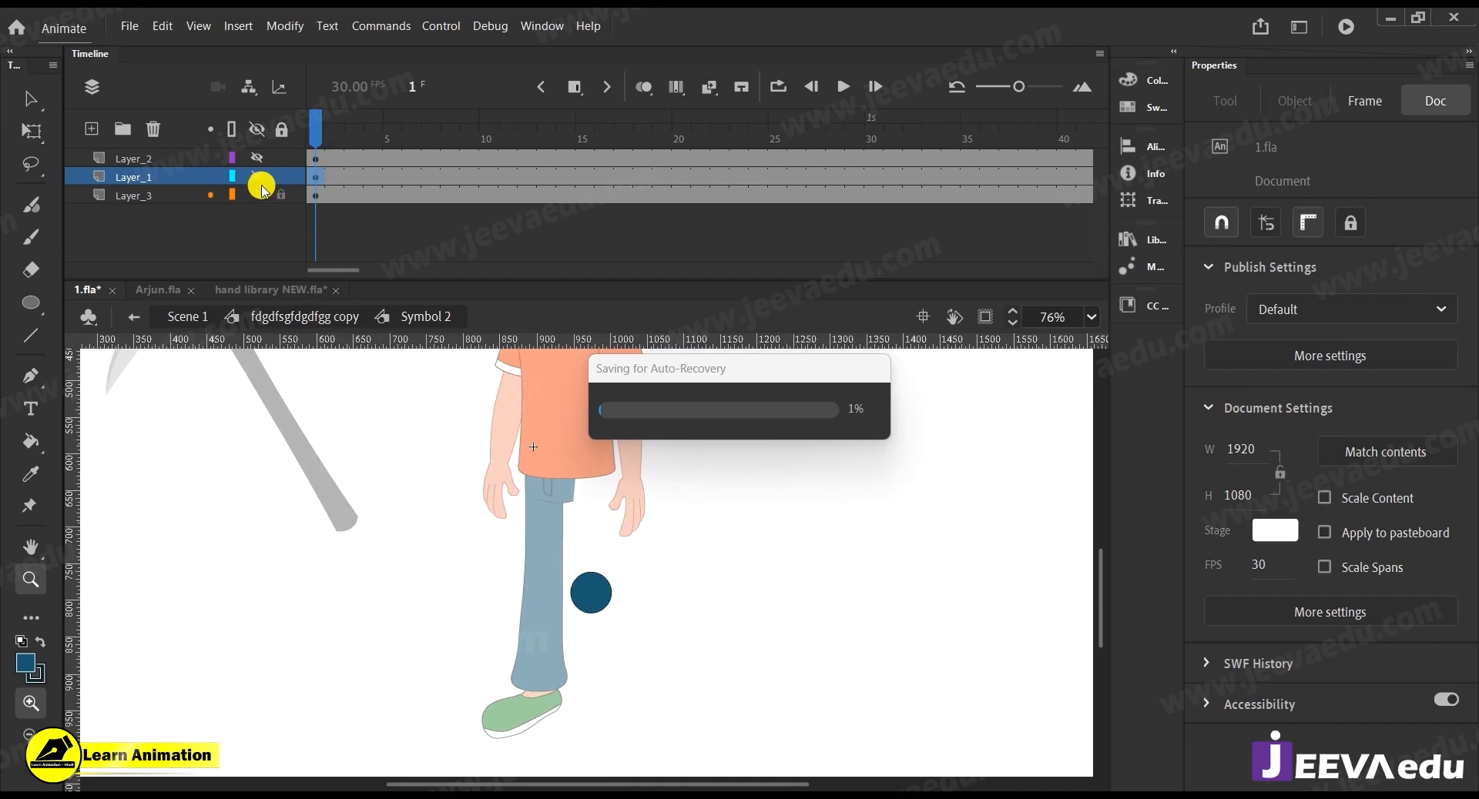
click(258, 177)
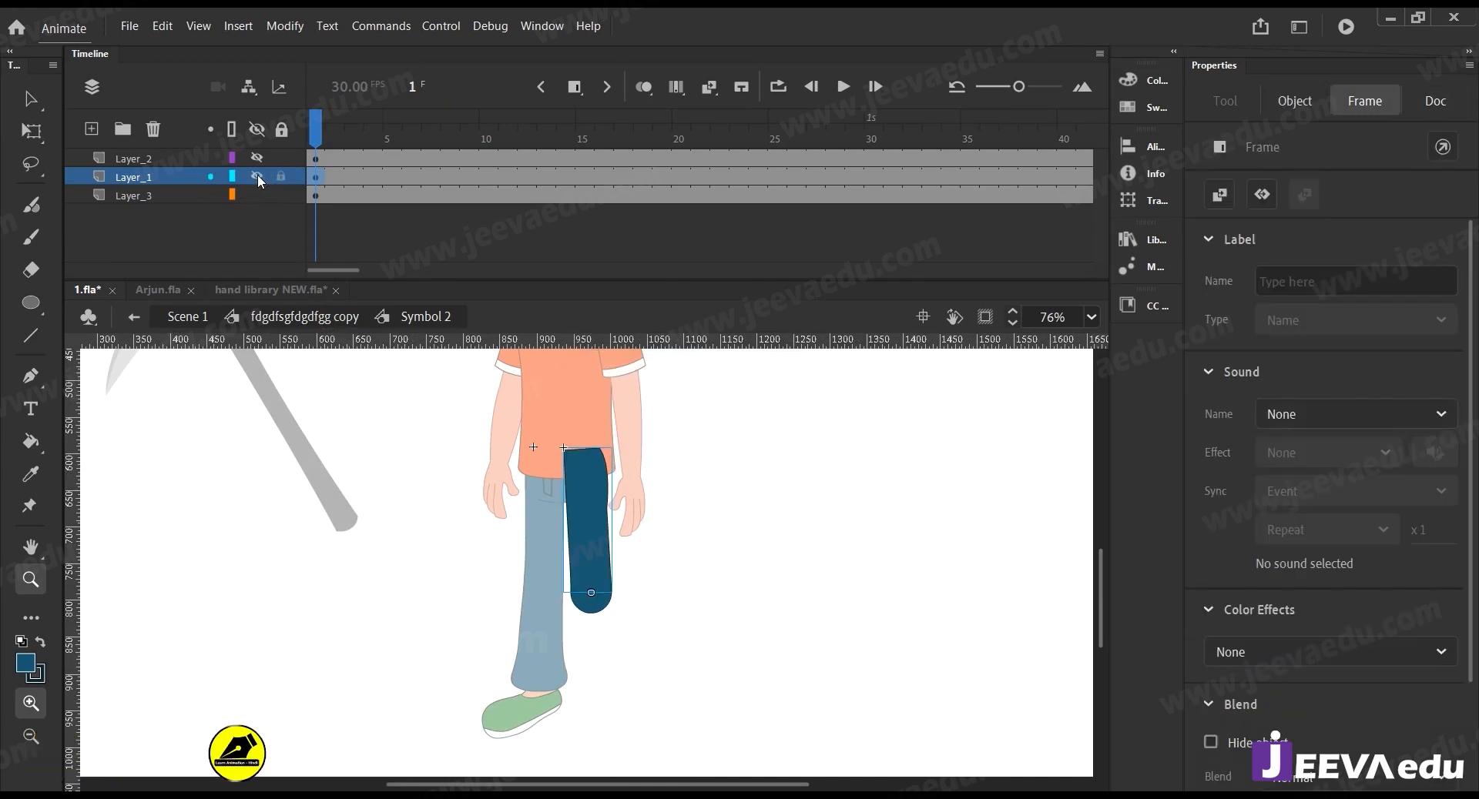
click(257, 177)
click(258, 158)
Move the lower leg symbol's pivot up to the centre of the knee circle and deselect the leg
click(570, 628)
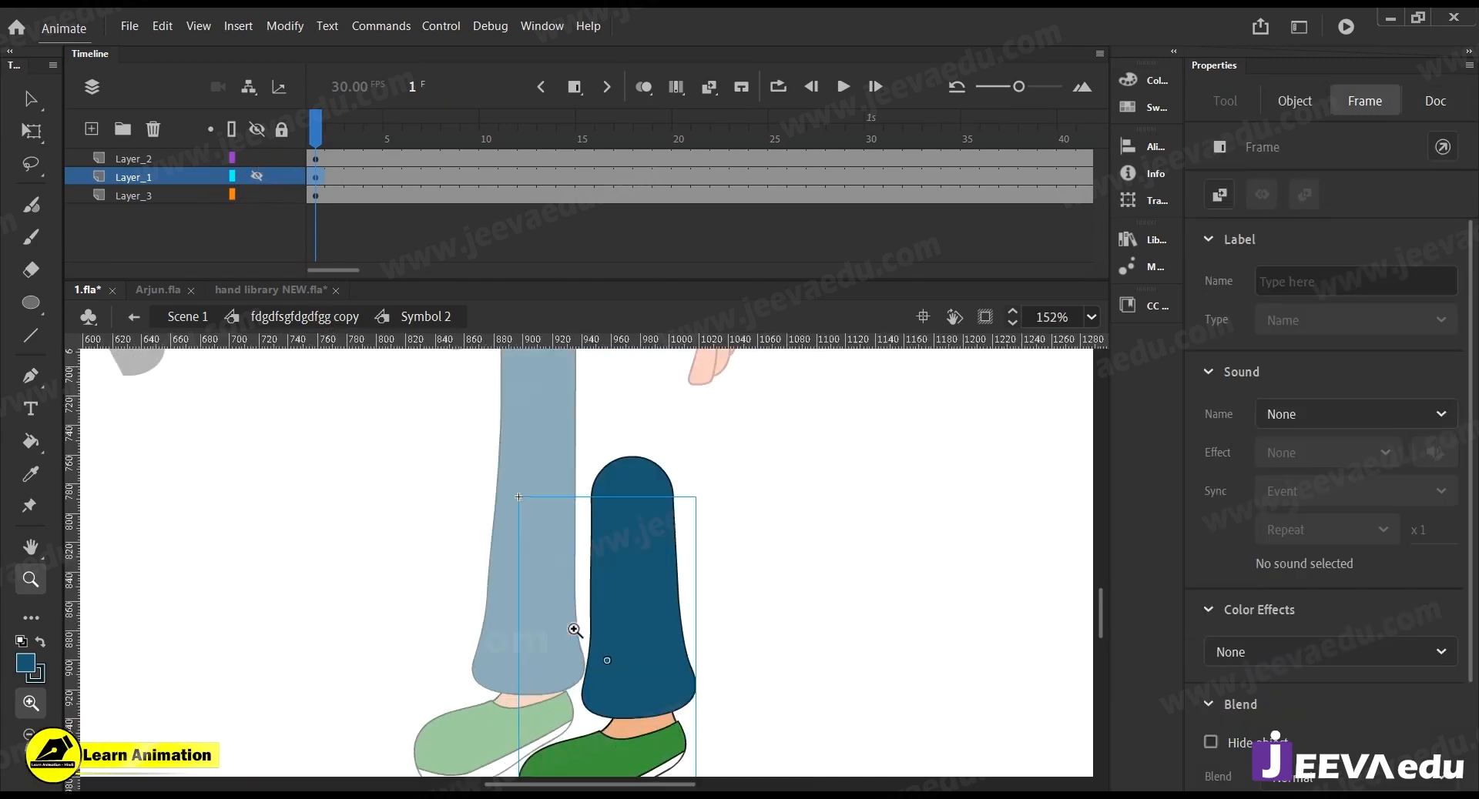
key(q)
click(610, 664)
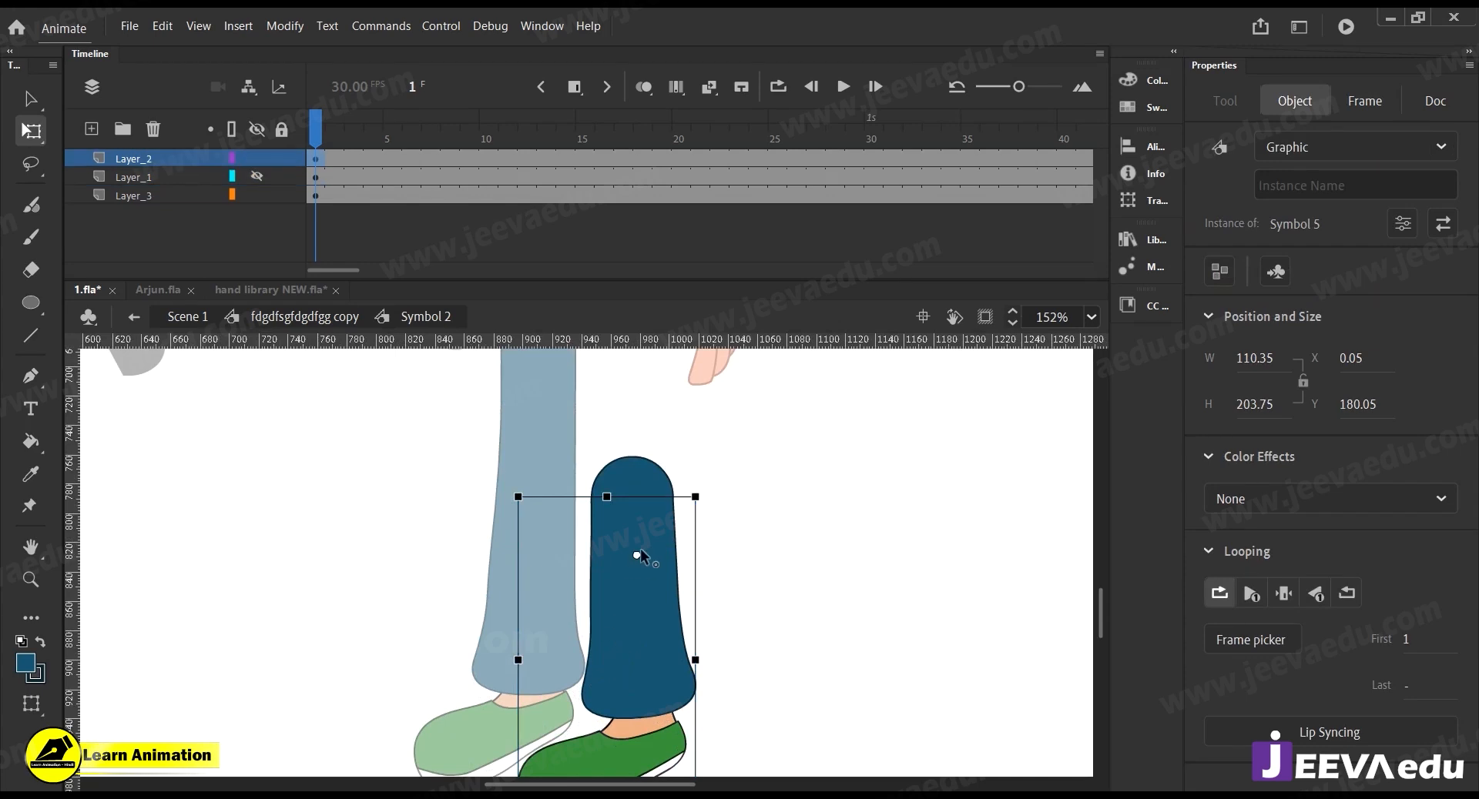
click(629, 479)
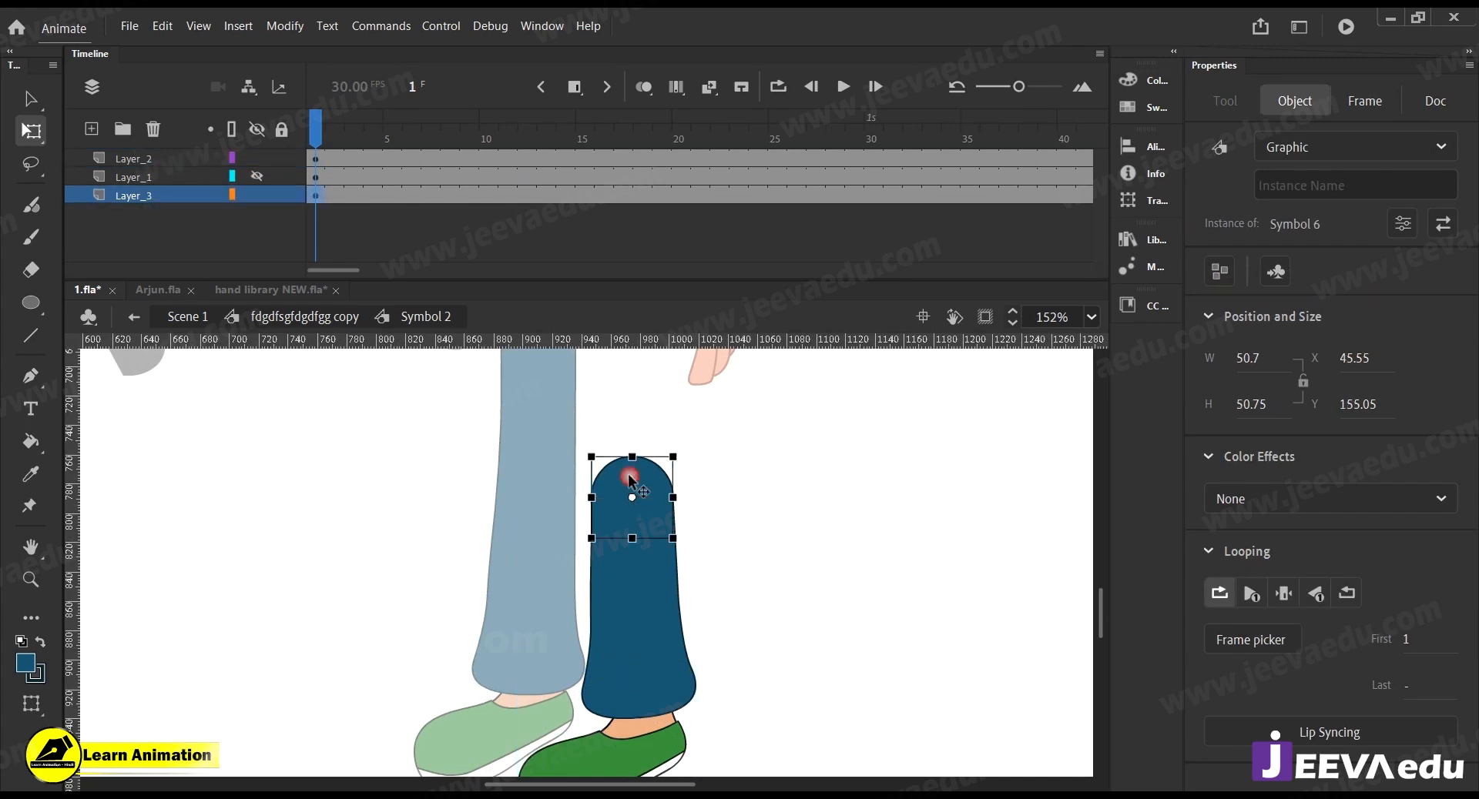
click(631, 637)
click(738, 669)
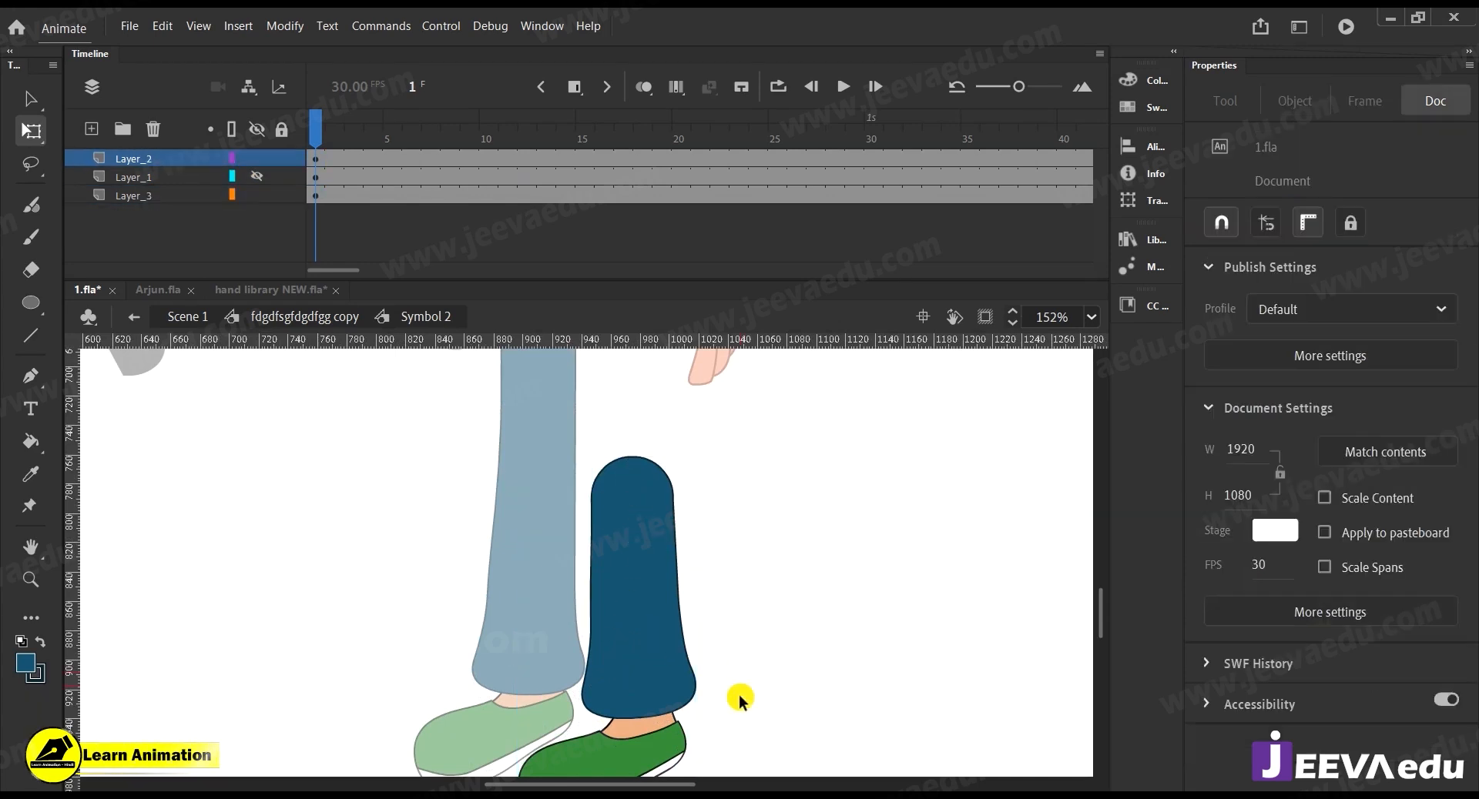
Rotate the lower leg outward about the knee, inspect the joint's outline up close, and undo the rotation
scroll(739, 663, down, 2)
click(673, 621)
drag(709, 763, 847, 603)
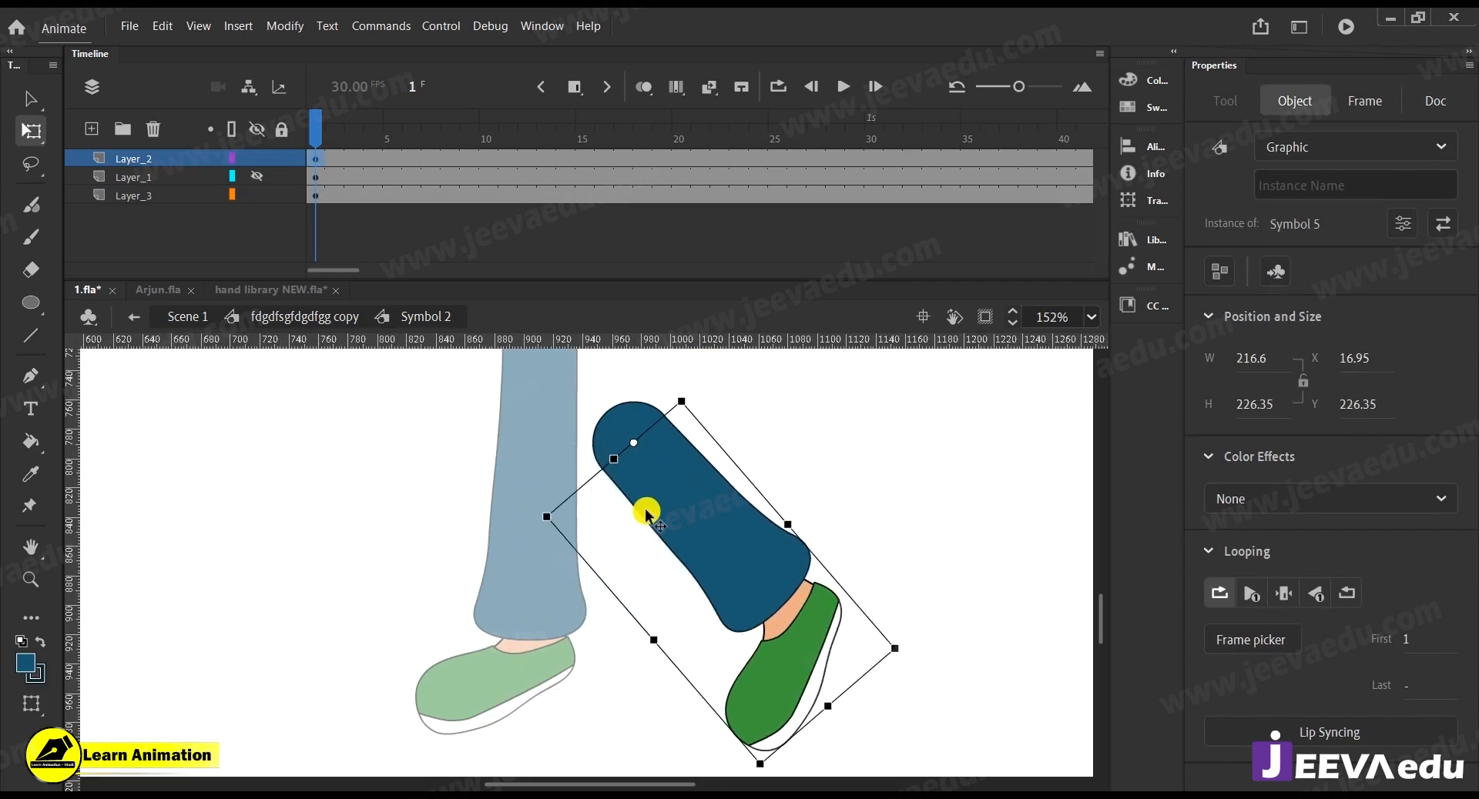
key(z)
click(627, 479)
click(628, 479)
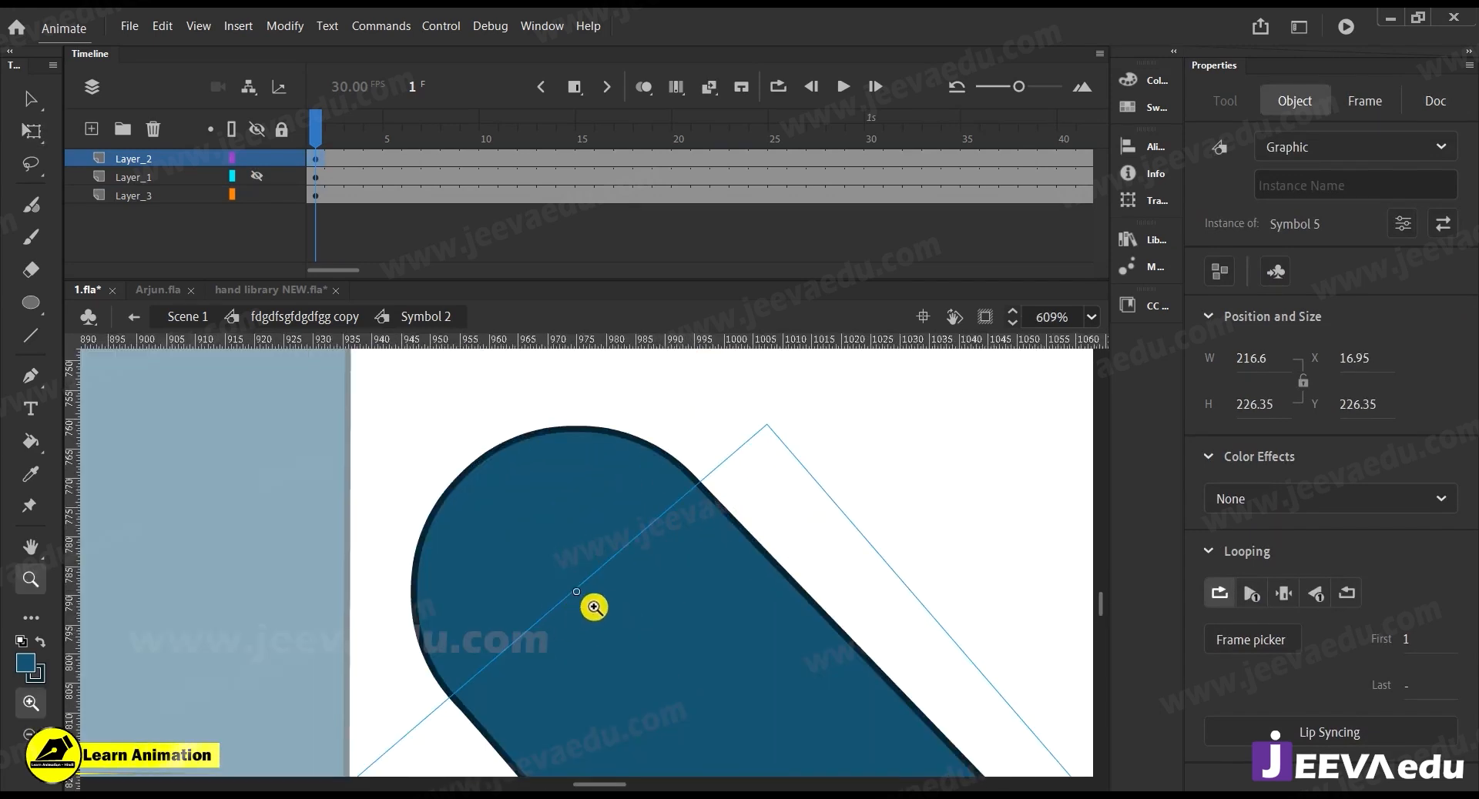
key(ctrl+z)
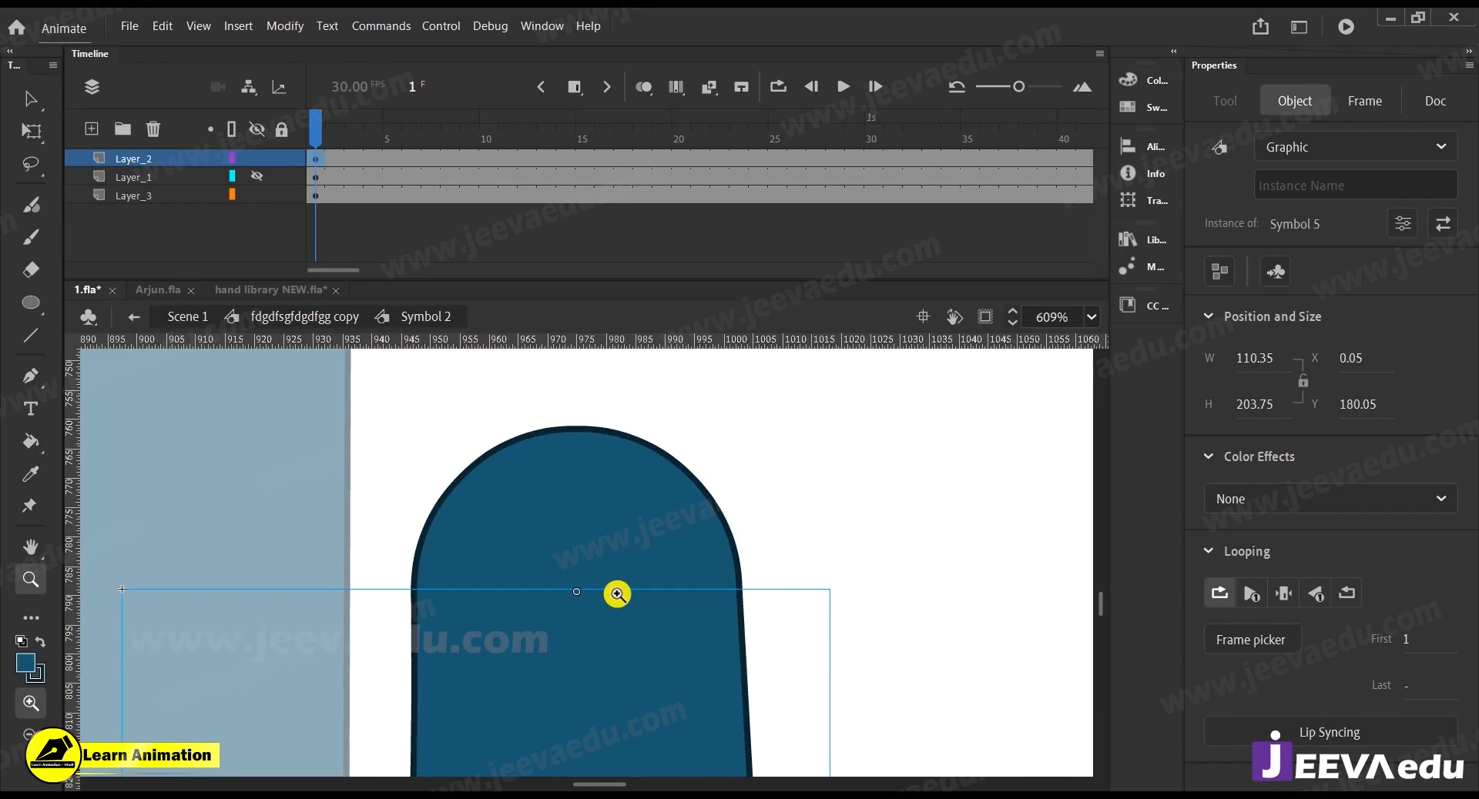
Show the thigh's layer, Layer_1, again and leave the leg symbol for the whole character
alt+click(600, 620)
alt+click(602, 616)
alt+click(602, 617)
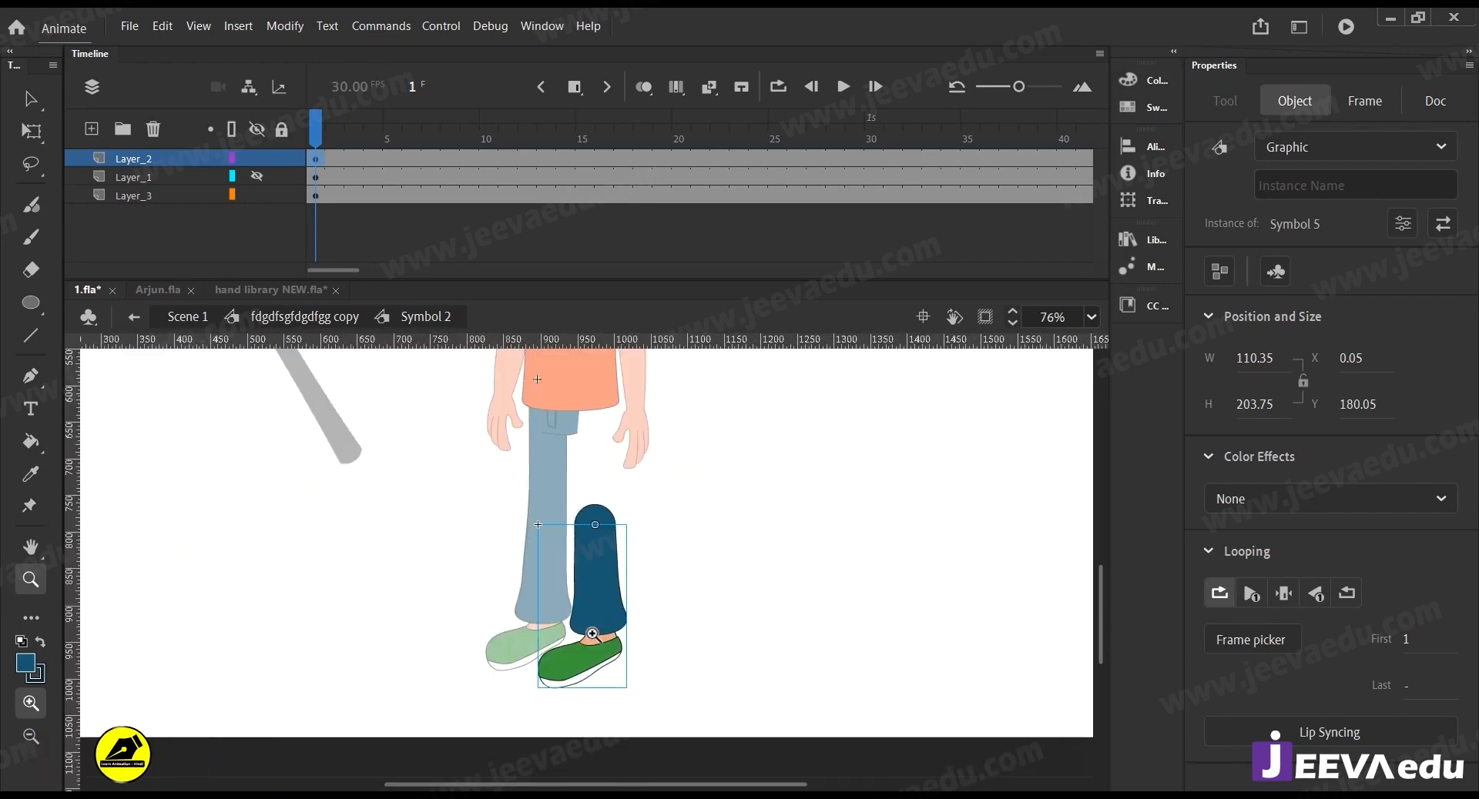
click(257, 176)
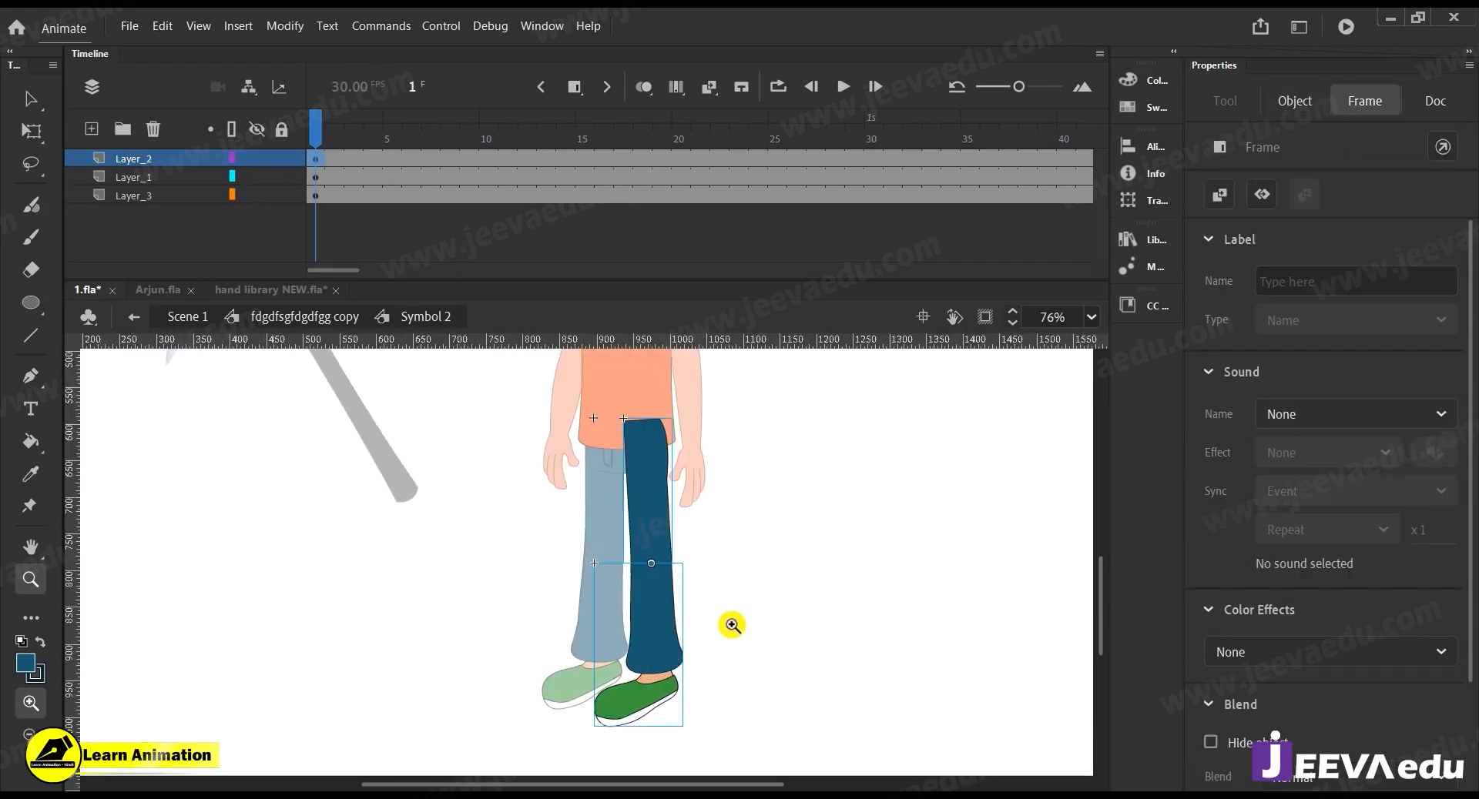
key(v)
double_click(725, 659)
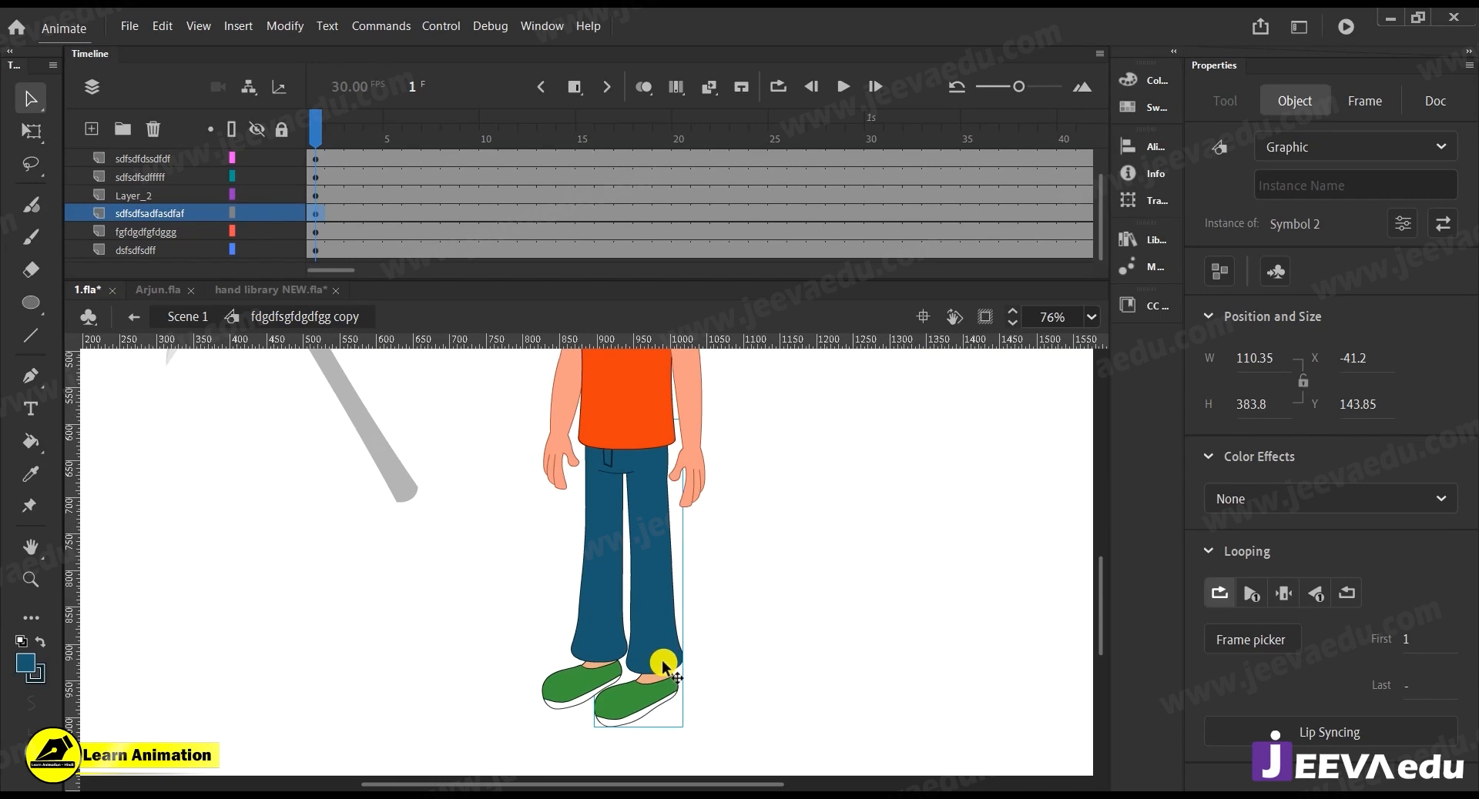
Rotate the lower leg outward about the knee inside the leg symbol, check the pose on the whole character, and restore the leg
double_click(663, 687)
click(664, 693)
key(q)
drag(687, 730, 772, 617)
double_click(513, 614)
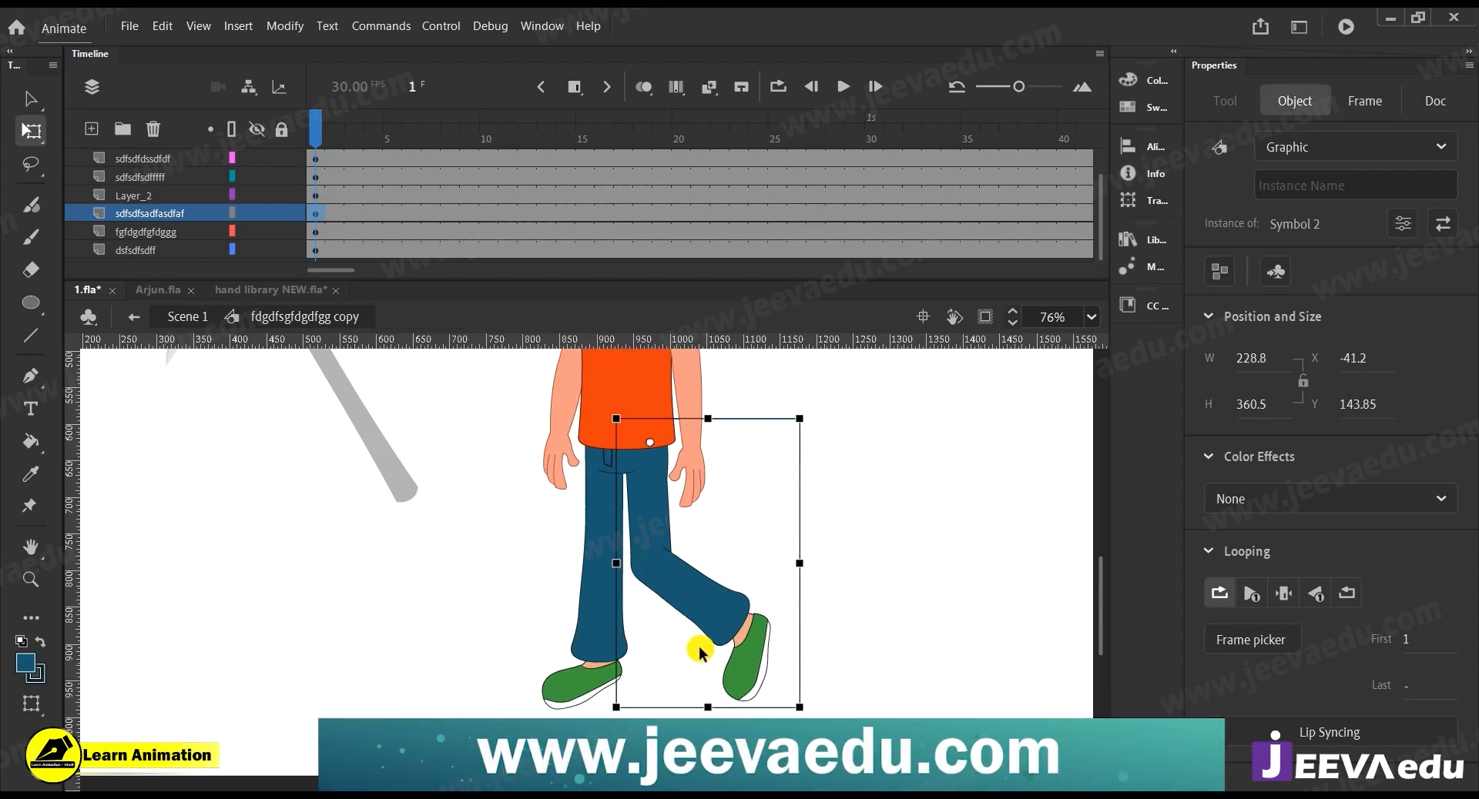
double_click(681, 667)
click(736, 595)
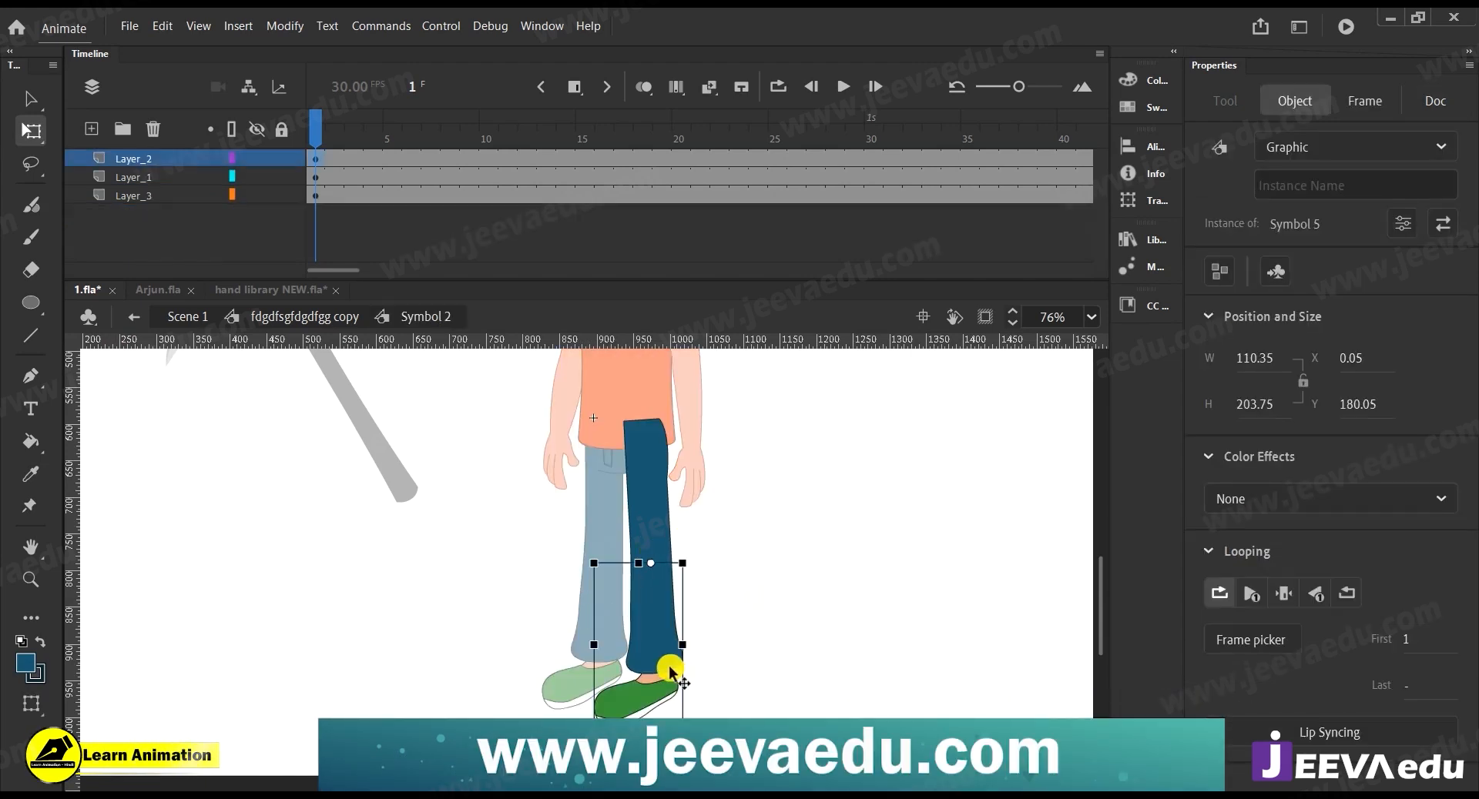
Inside the lower leg symbol, move the shoe in place onto its own layer, Layer_2, beneath the trouser's Layer_1
double_click(644, 680)
key(z)
click(641, 667)
key(v)
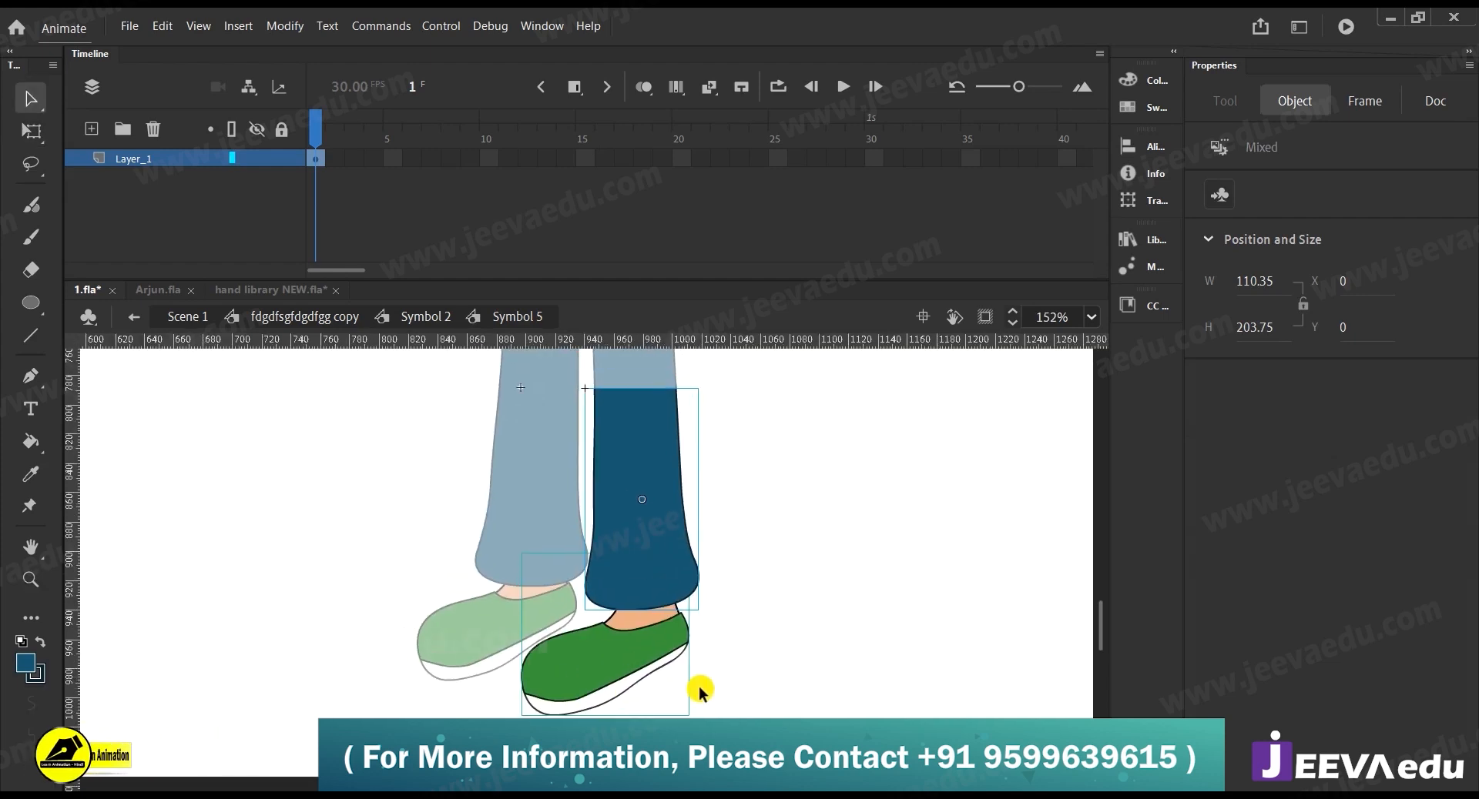
click(693, 650)
click(660, 647)
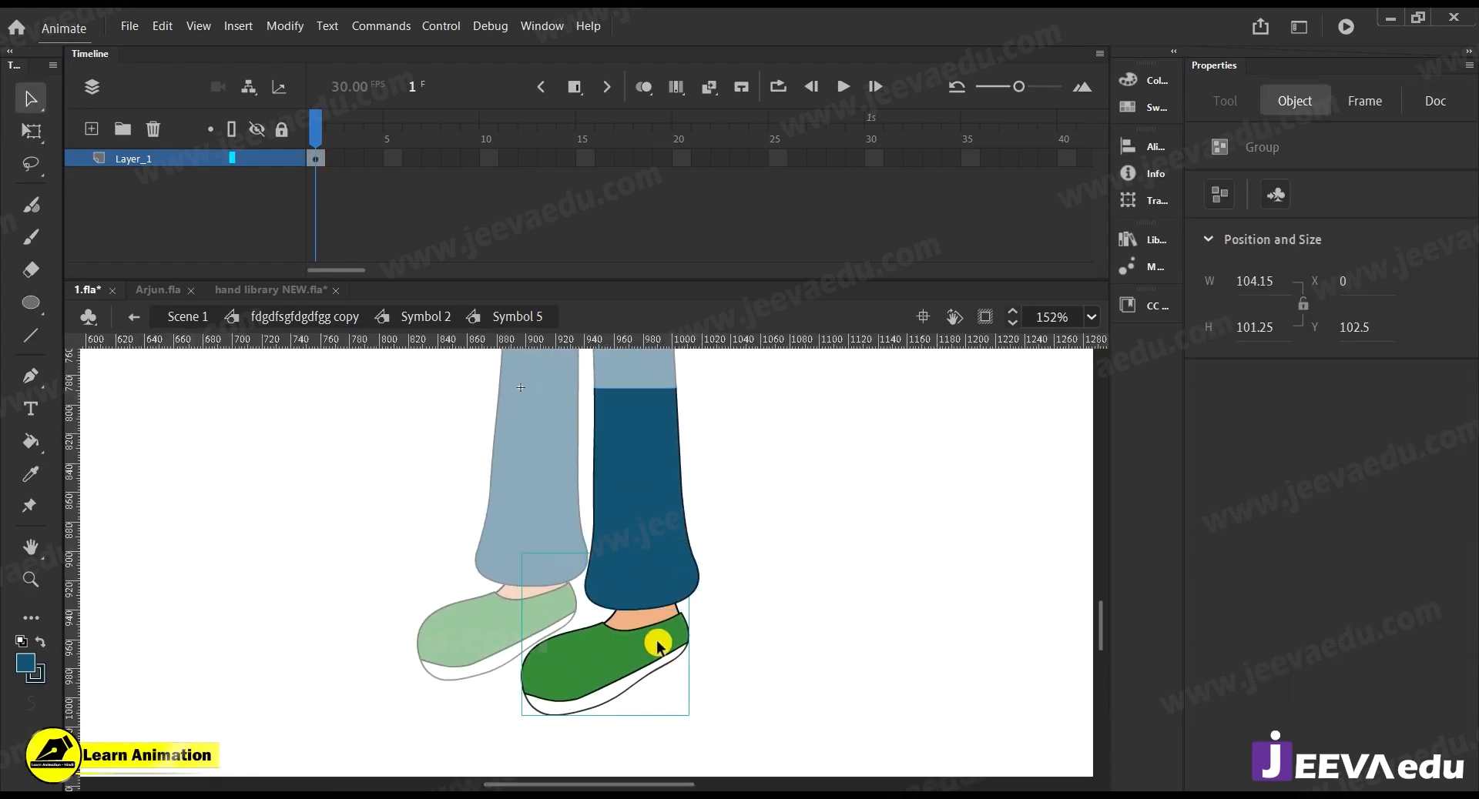
key(Delete)
right_click(210, 428)
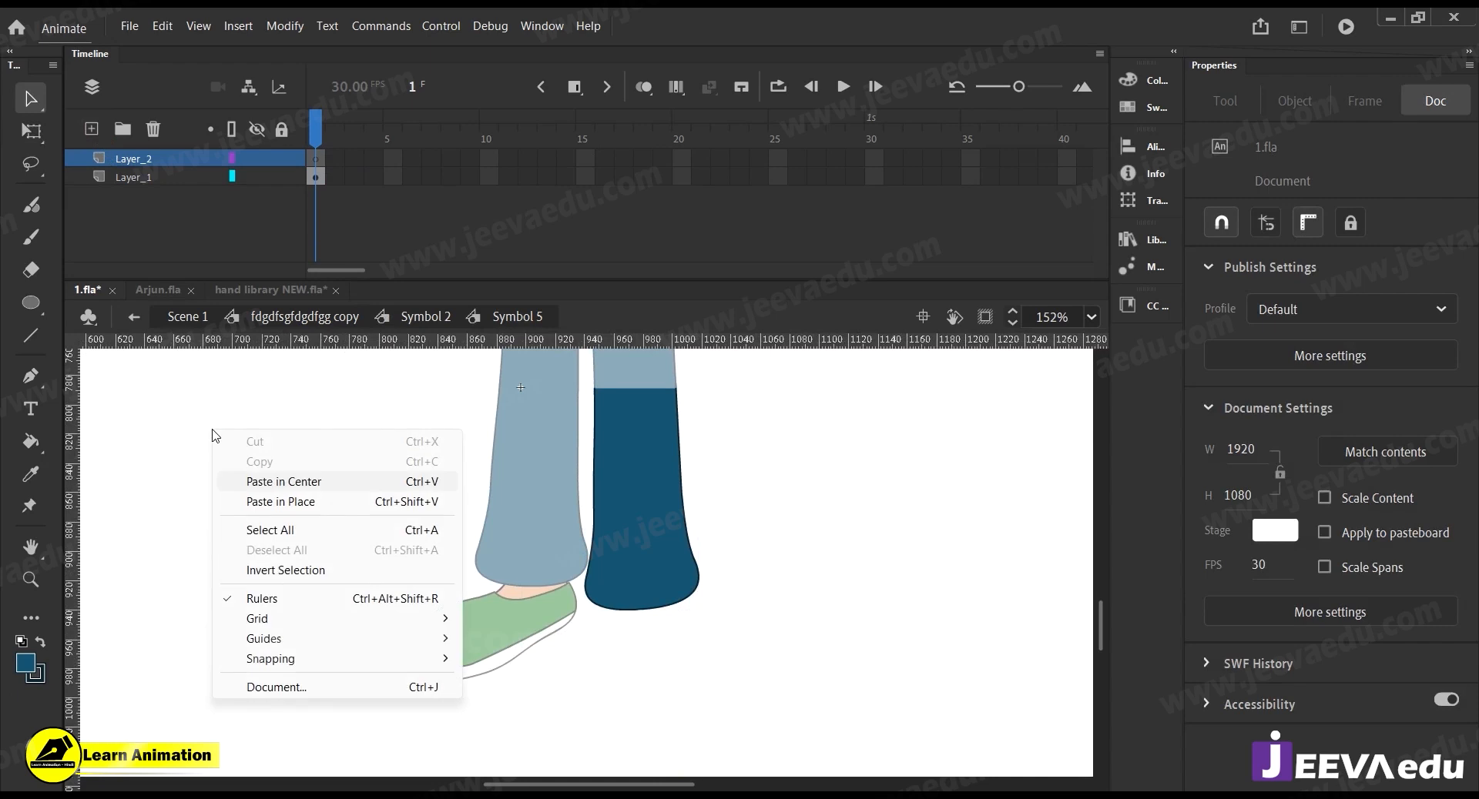
click(275, 500)
drag(168, 161, 169, 211)
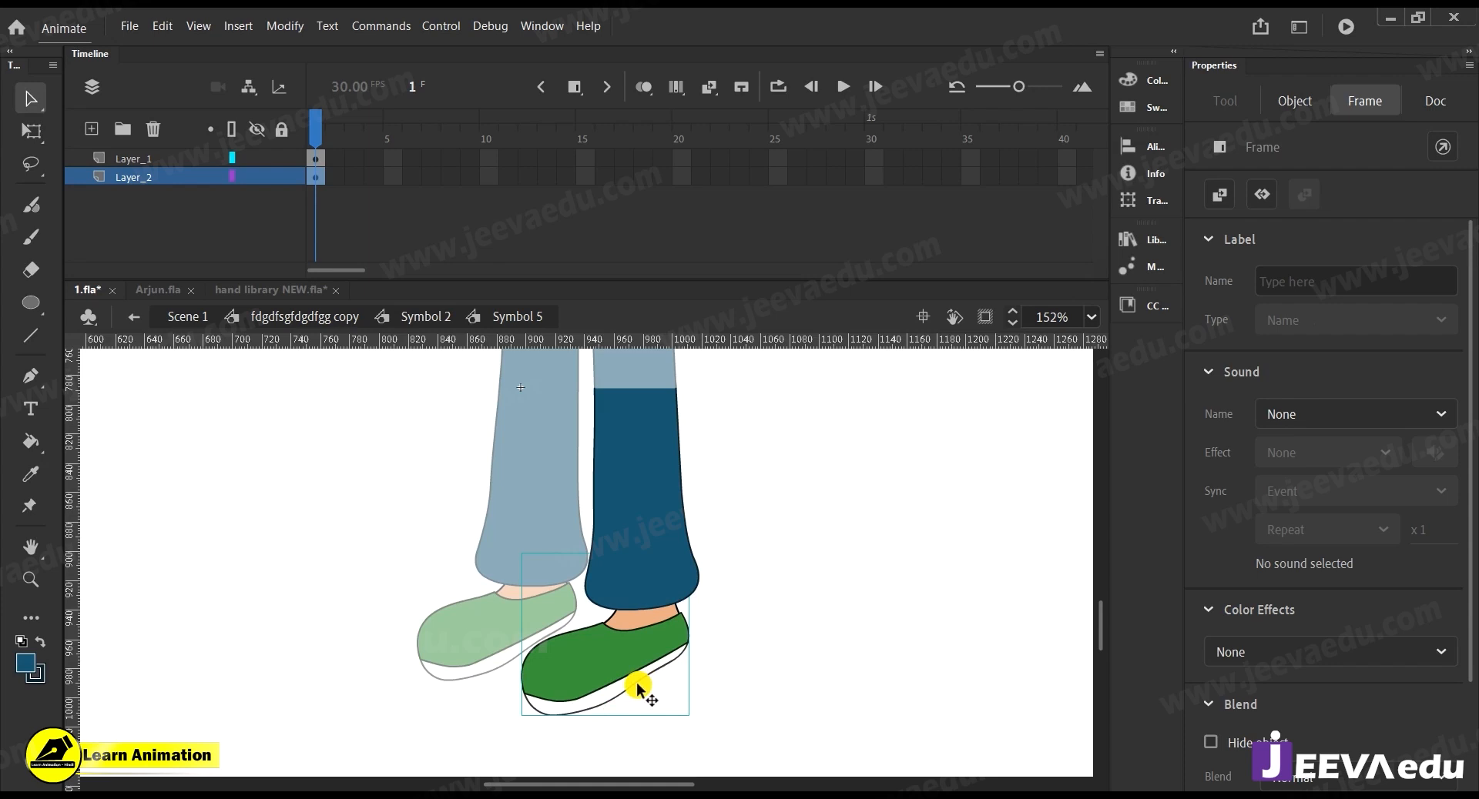
Convert the shoe into a graphic symbol and move its pivot to the sole under the toe
key(F8)
click(835, 210)
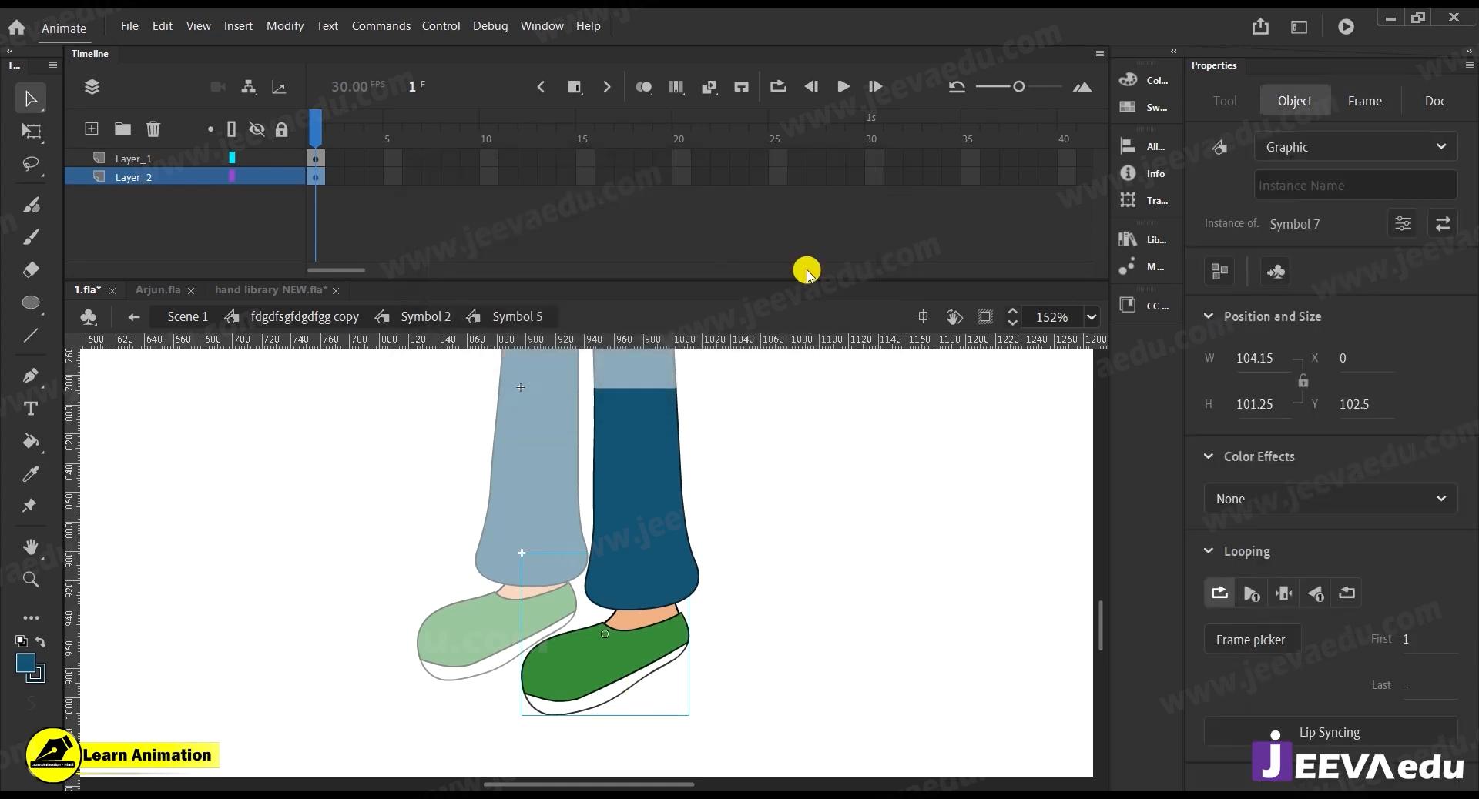
key(q)
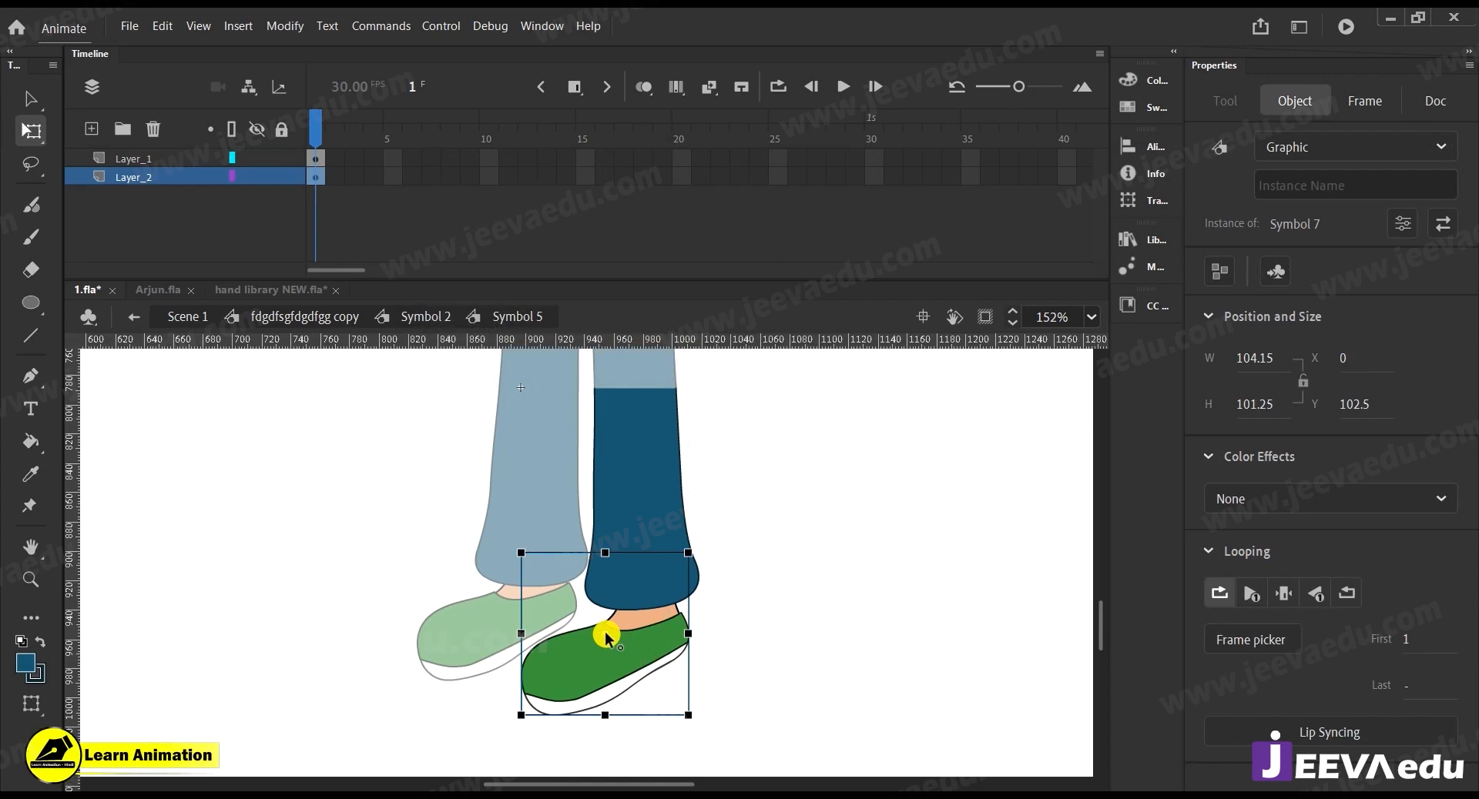
drag(605, 638, 576, 703)
Test the shoe's rotation about the toe and about a pivot at the heel, undoing each rotation
drag(700, 556, 692, 541)
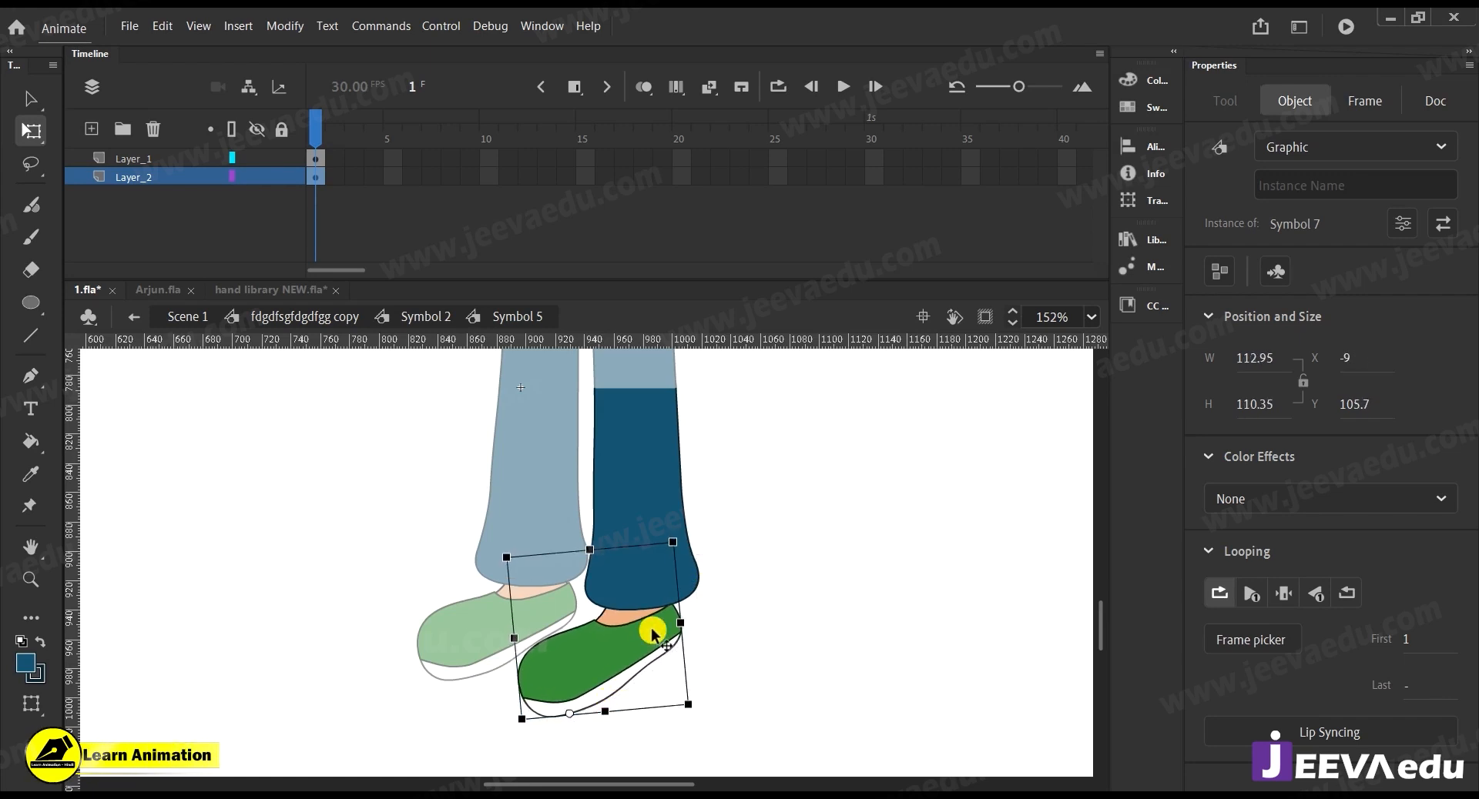
key(ctrl+z)
drag(571, 715, 675, 657)
drag(521, 727, 524, 714)
key(ctrl+z)
key(ctrl+z)
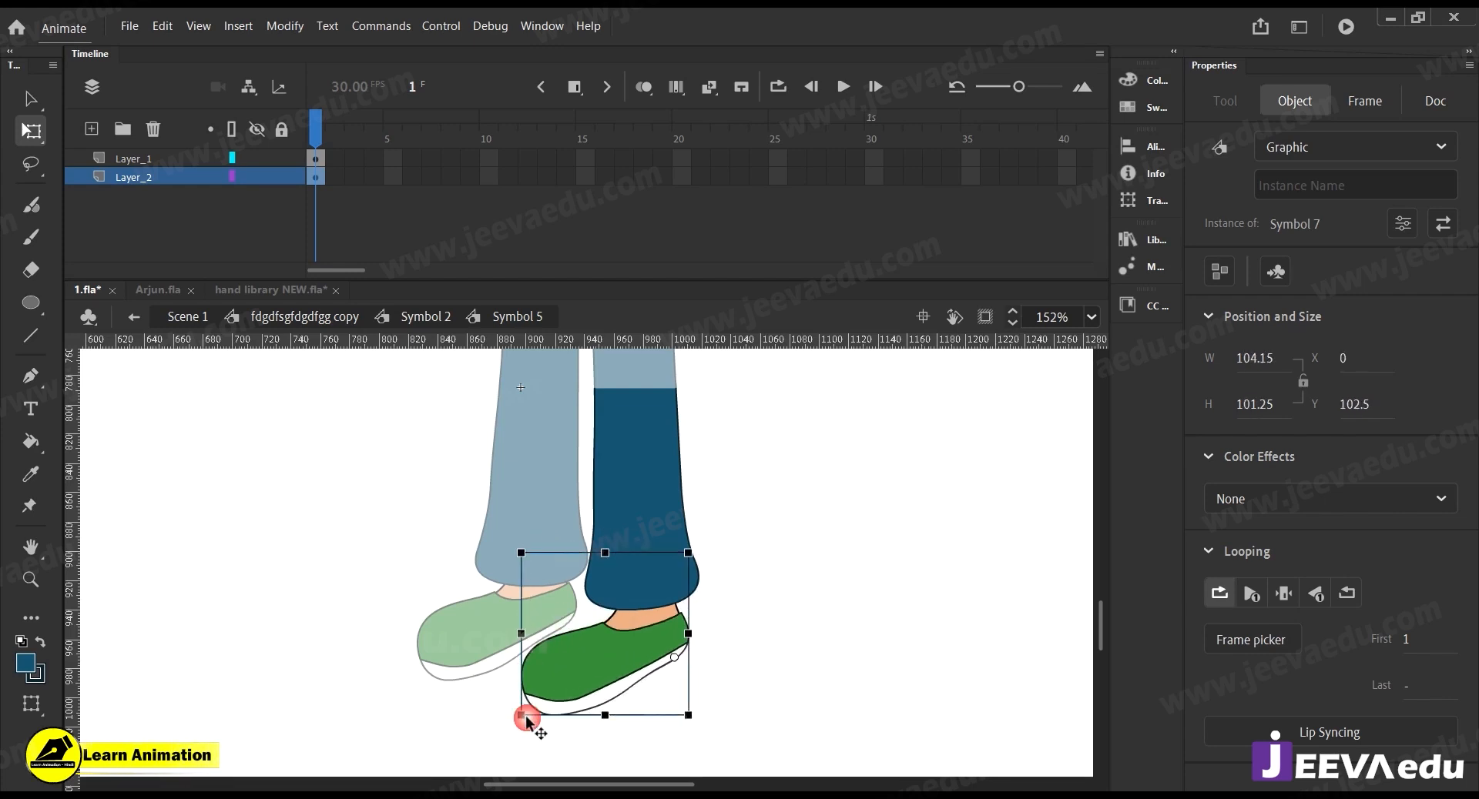
Move the shoe's pivot back to the sole under the toe, test lifting the heel, and undo the rotation
drag(677, 657, 667, 656)
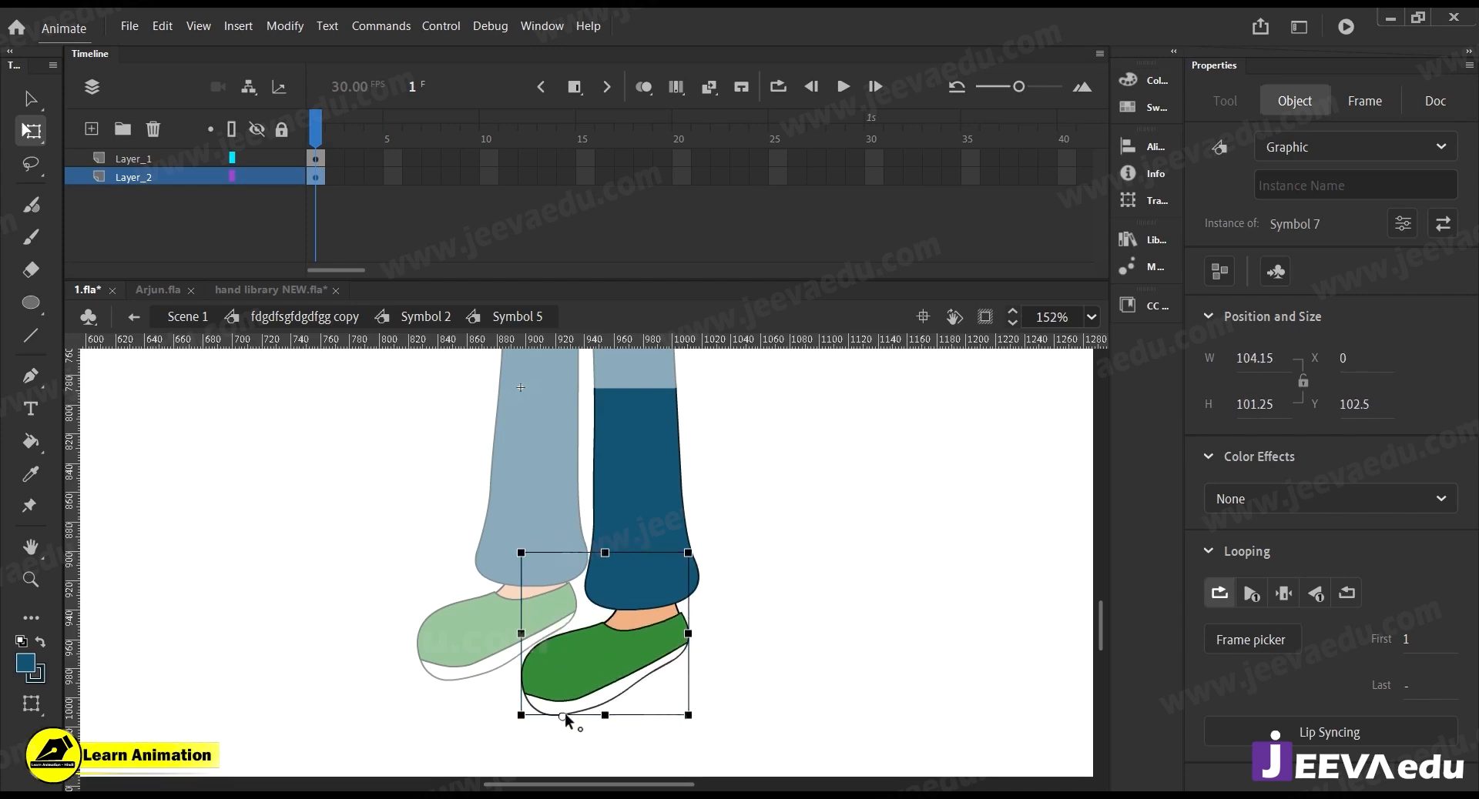
mouse_move(697, 551)
mouse_down()
mouse_move(696, 535)
mouse_move(696, 556)
mouse_up()
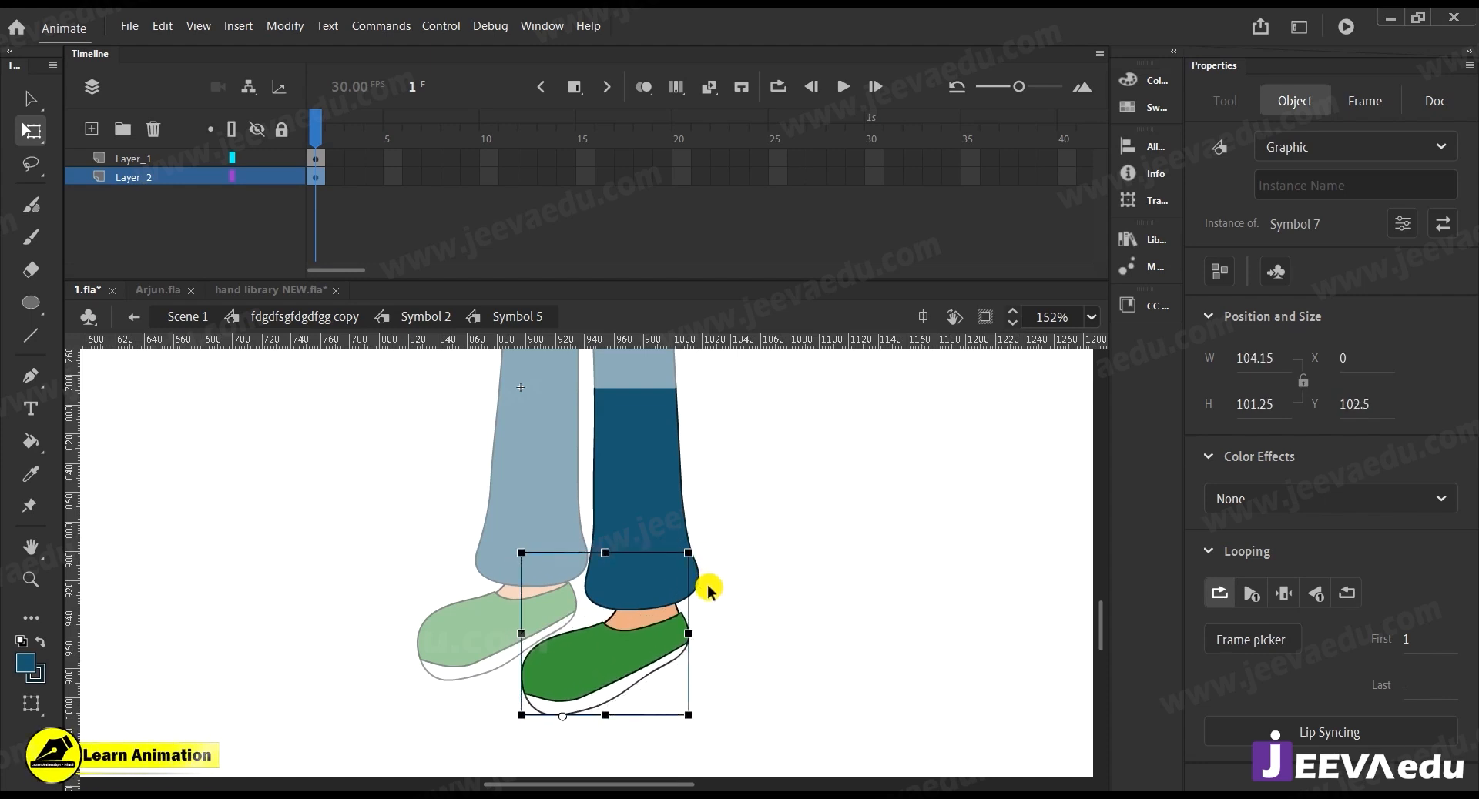
drag(708, 560, 700, 551)
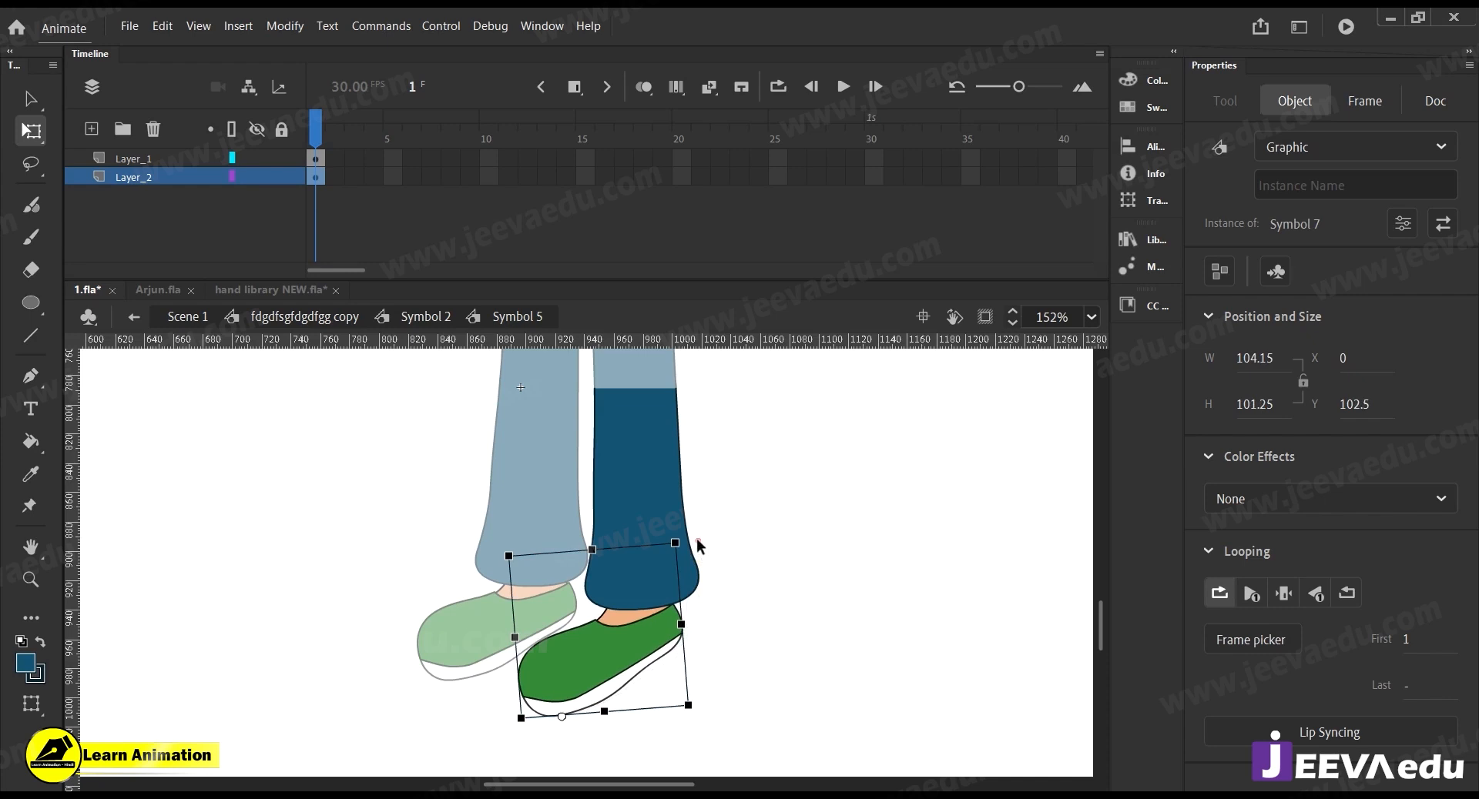
key(ctrl+z)
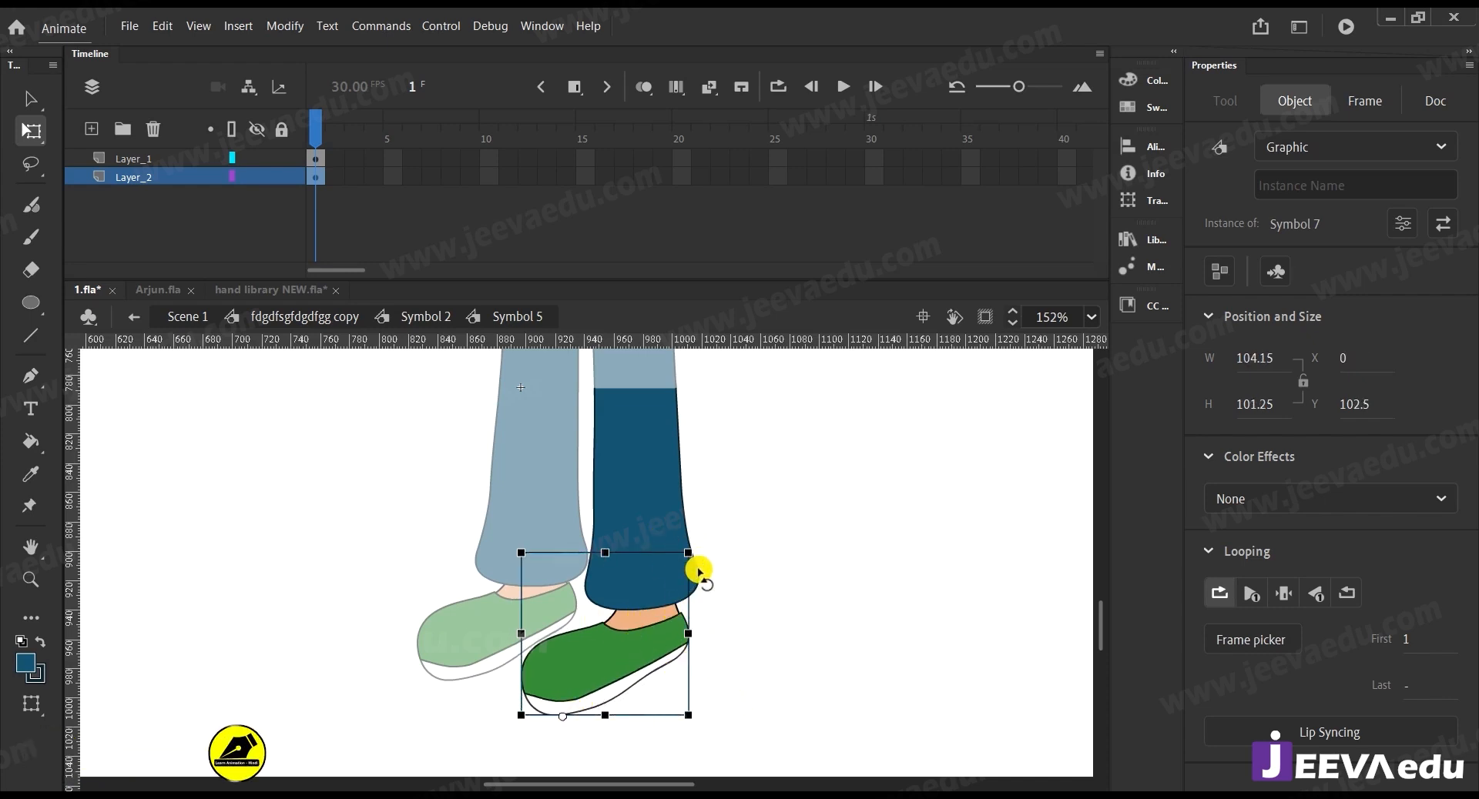
Extend the frames of Layer_1 and Layer_2 in the lower leg symbol beyond frame 40 and return to frame 1
drag(509, 168, 723, 199)
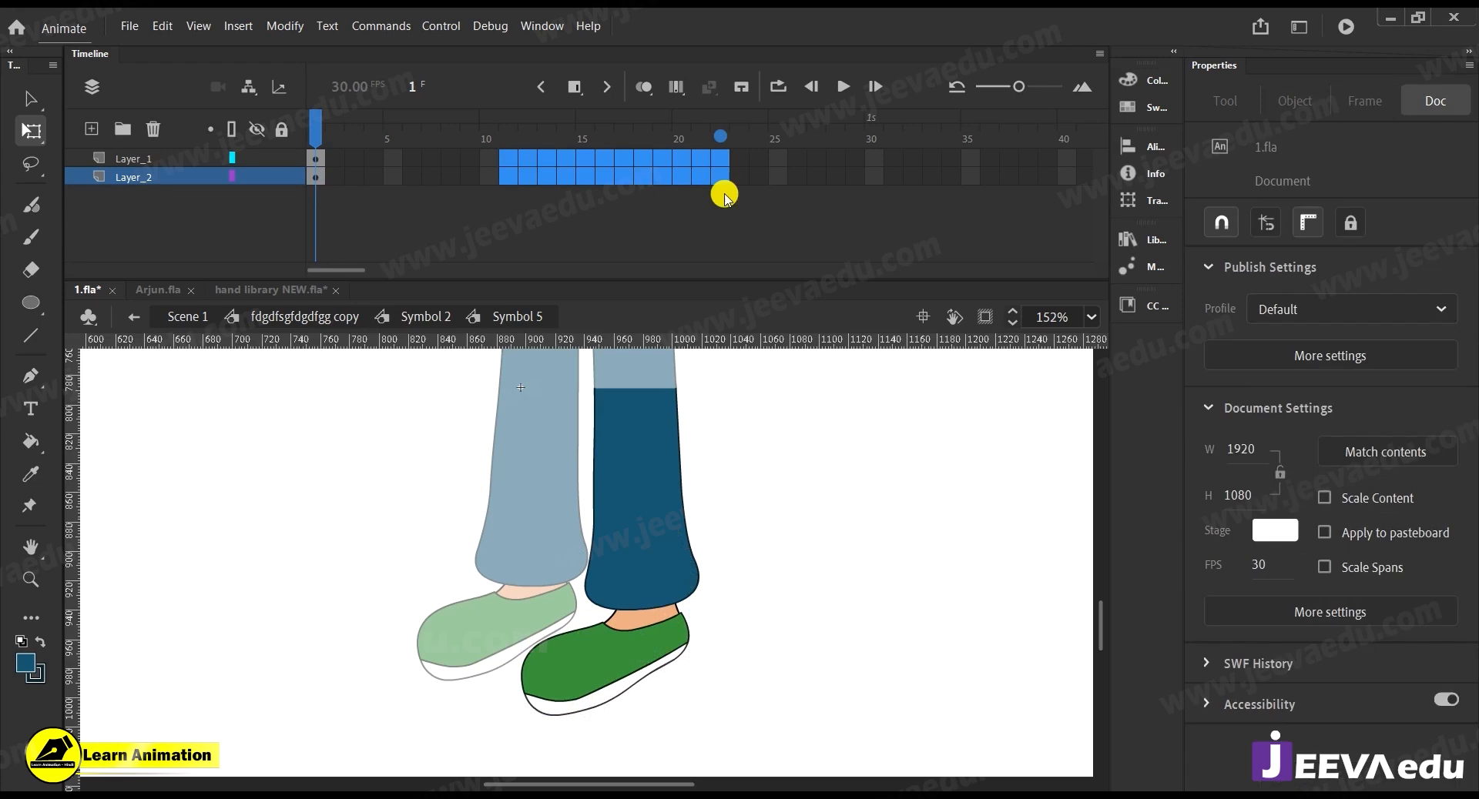
key(F5)
key(F5)
key(F5)
drag(727, 135, 312, 158)
click(154, 211)
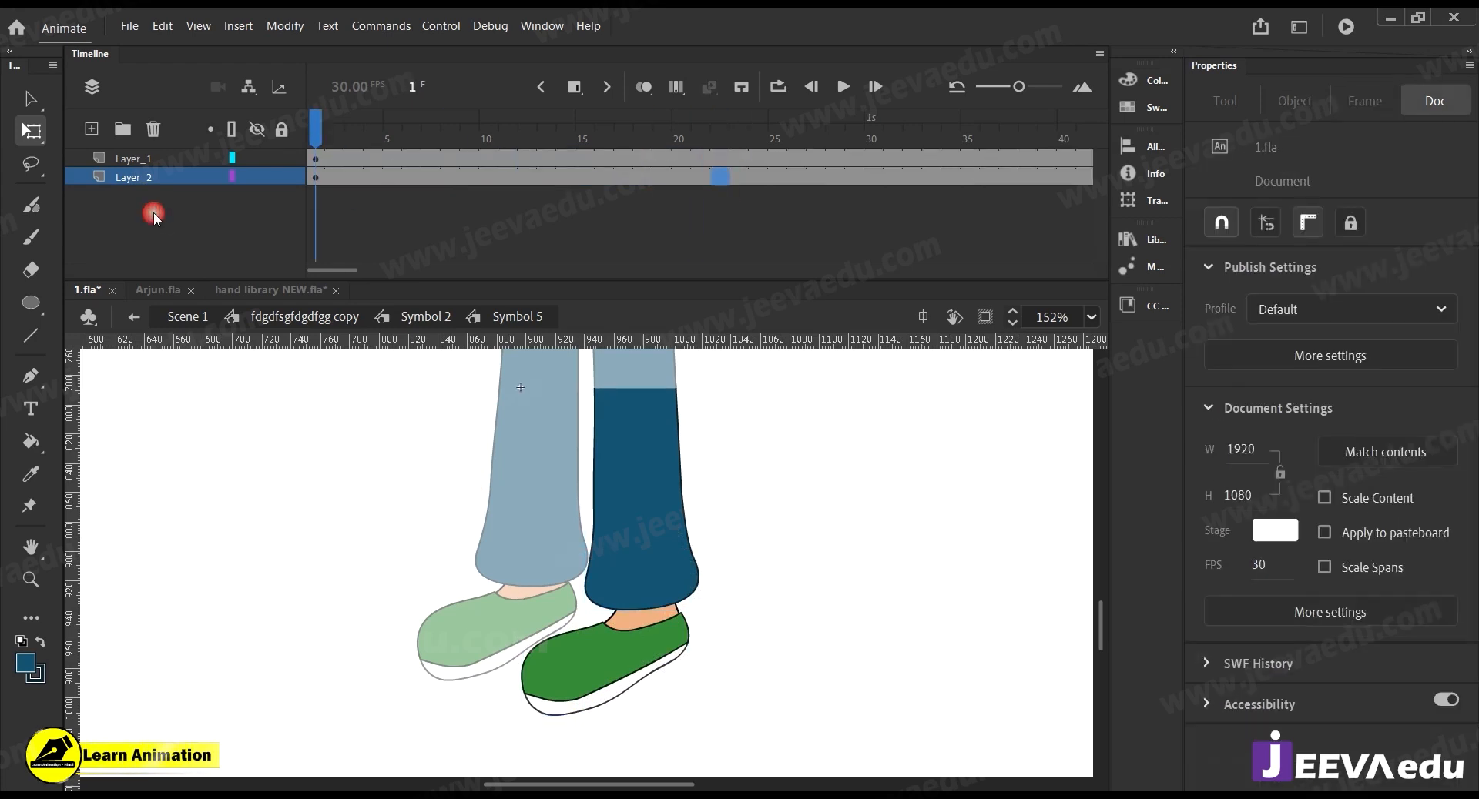
Leave the lower leg symbol and the leg symbol to get back to the whole character
click(425, 316)
click(770, 694)
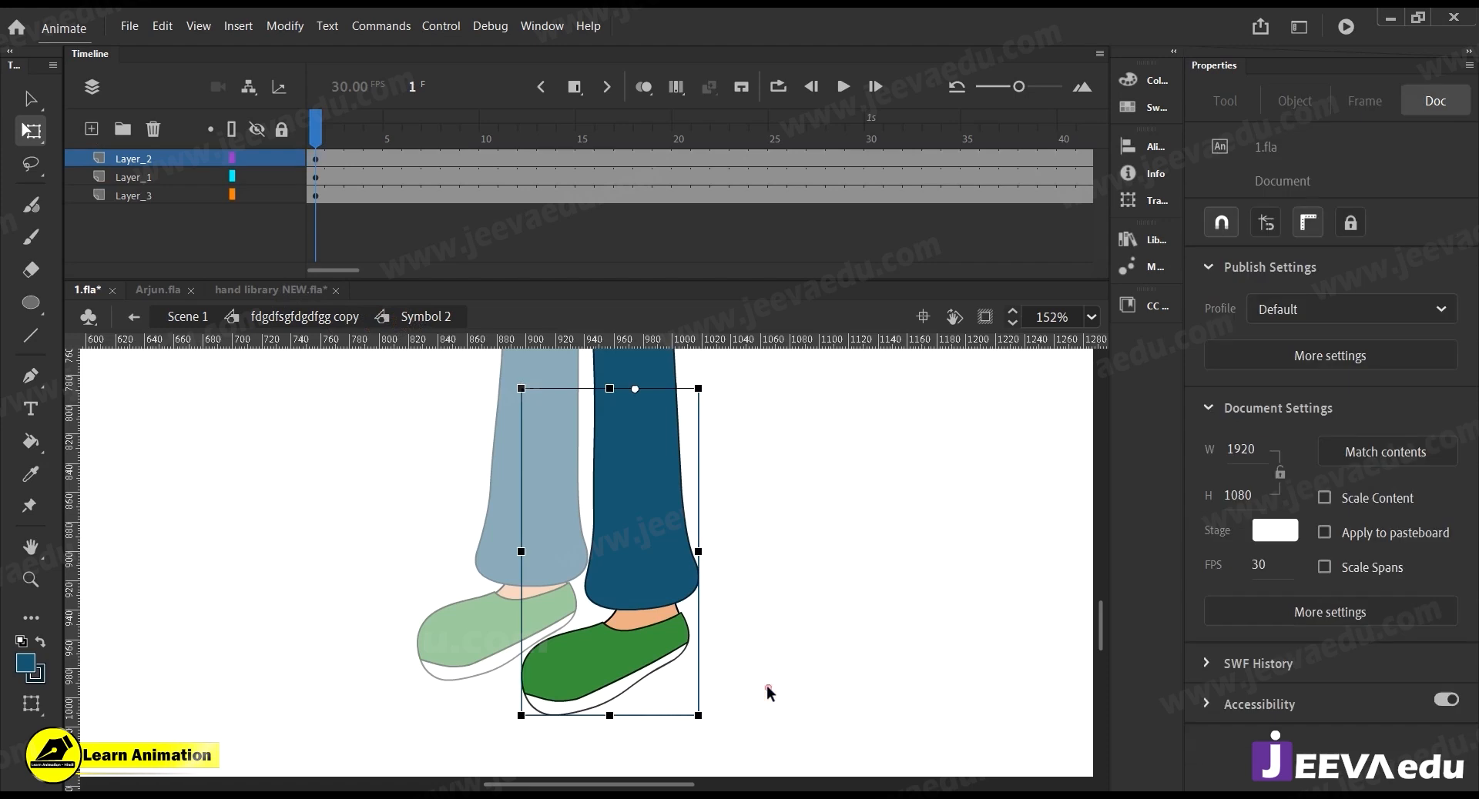
key(z)
alt+click(606, 616)
alt+click(602, 578)
drag(688, 596, 751, 627)
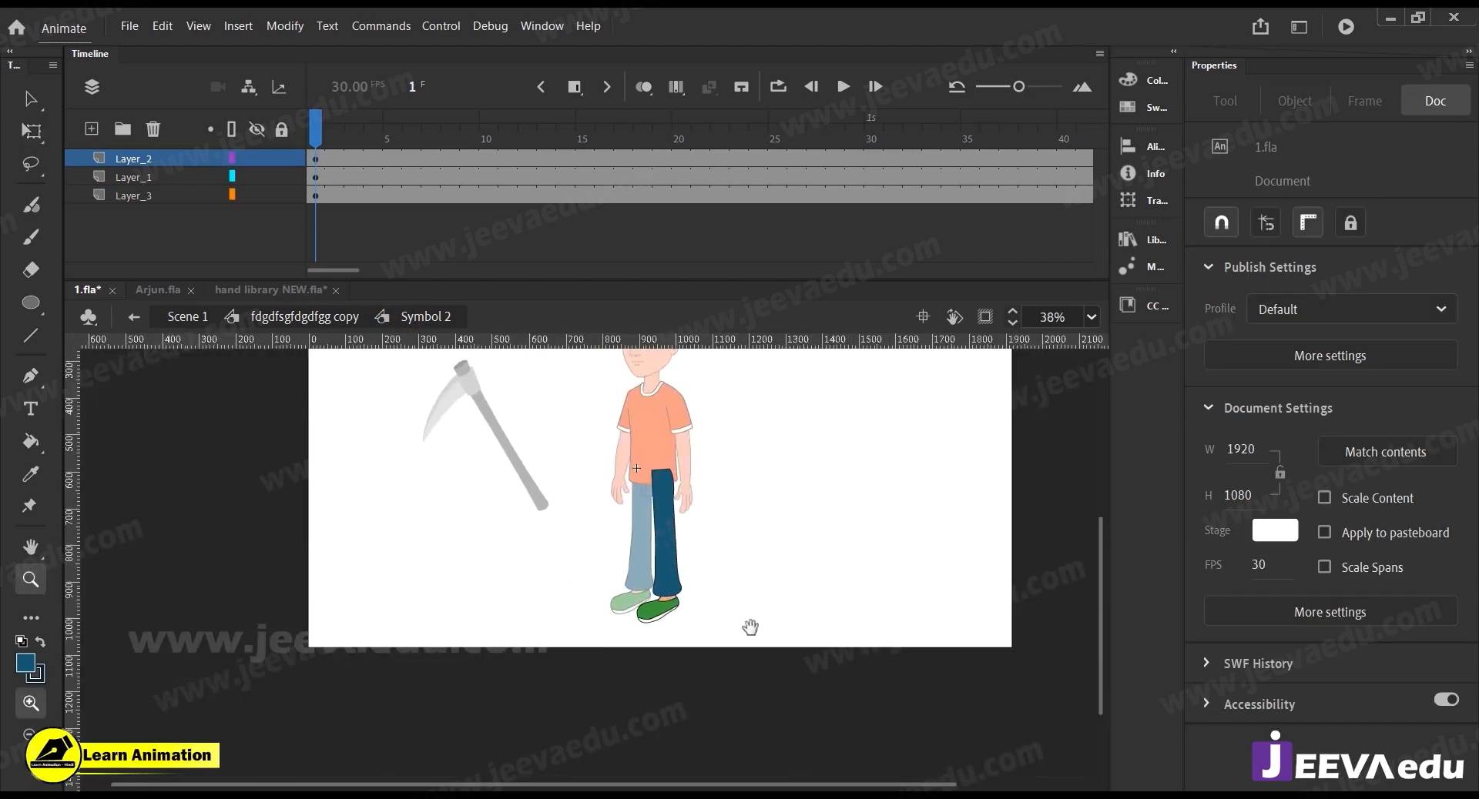
click(673, 577)
drag(673, 578, 746, 631)
key(v)
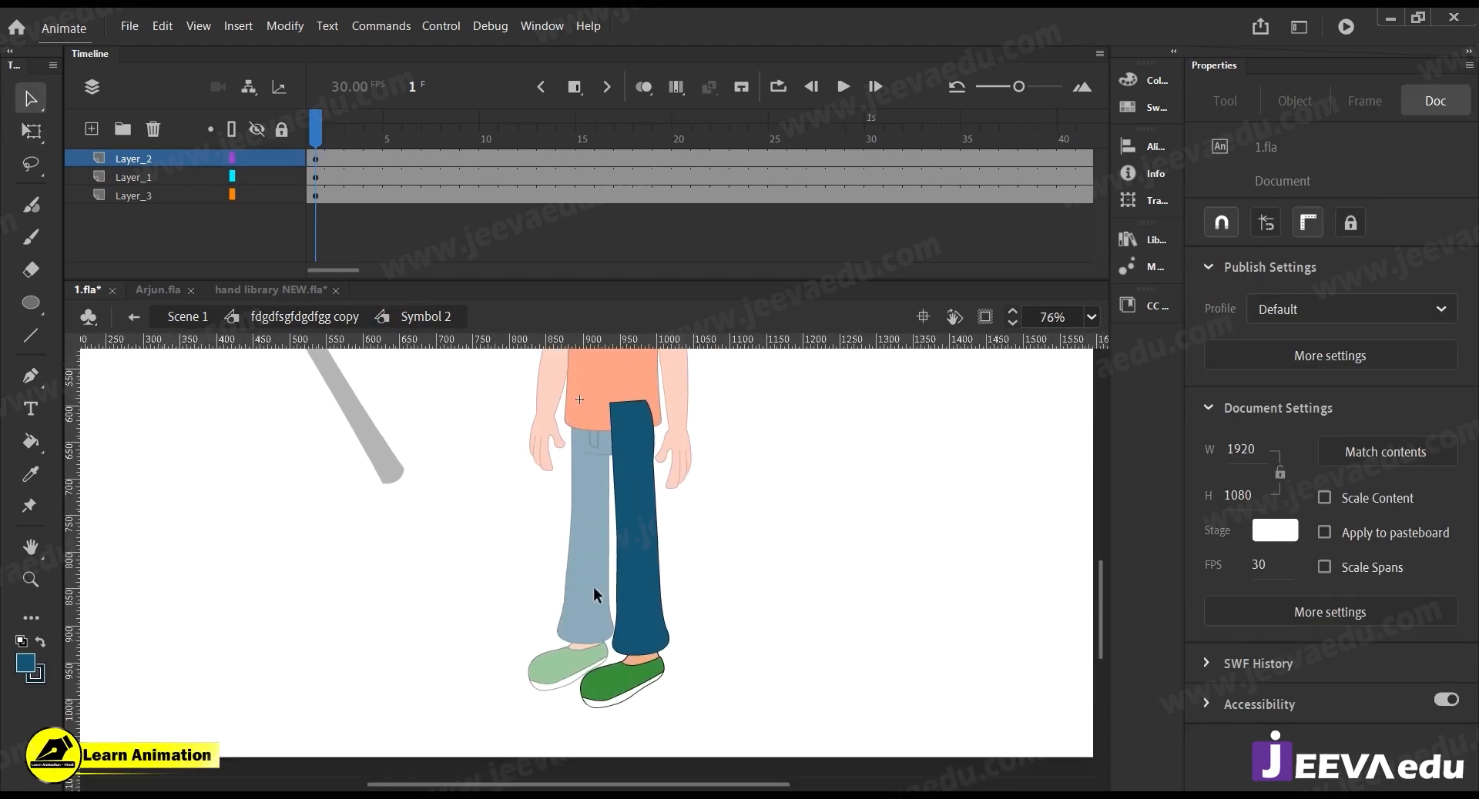
double_click(593, 591)
Select the other leg's trouser and shoe groups on Layer_2, delete and restore them as a check, and convert them into one graphic symbol
click(593, 591)
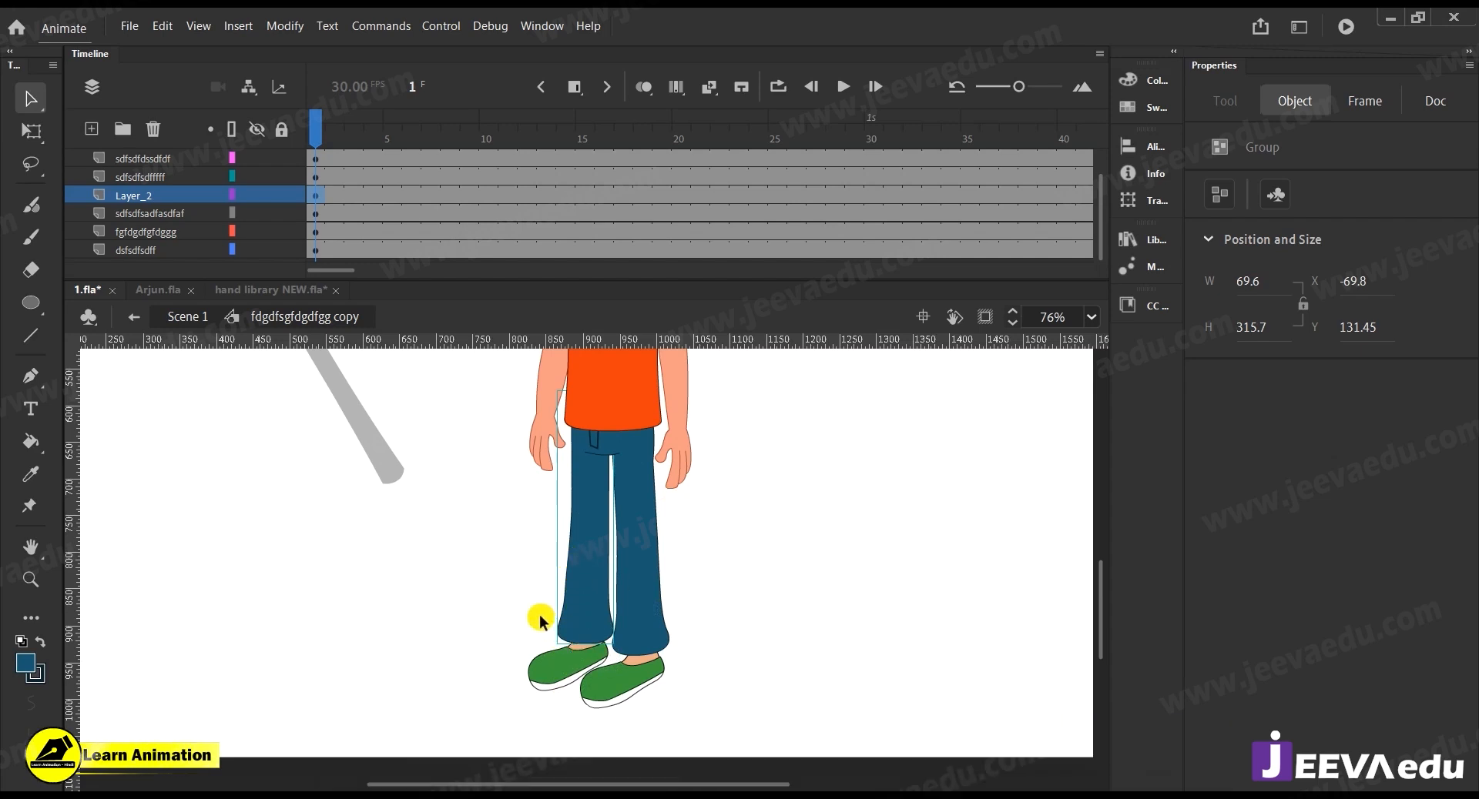
click(567, 694)
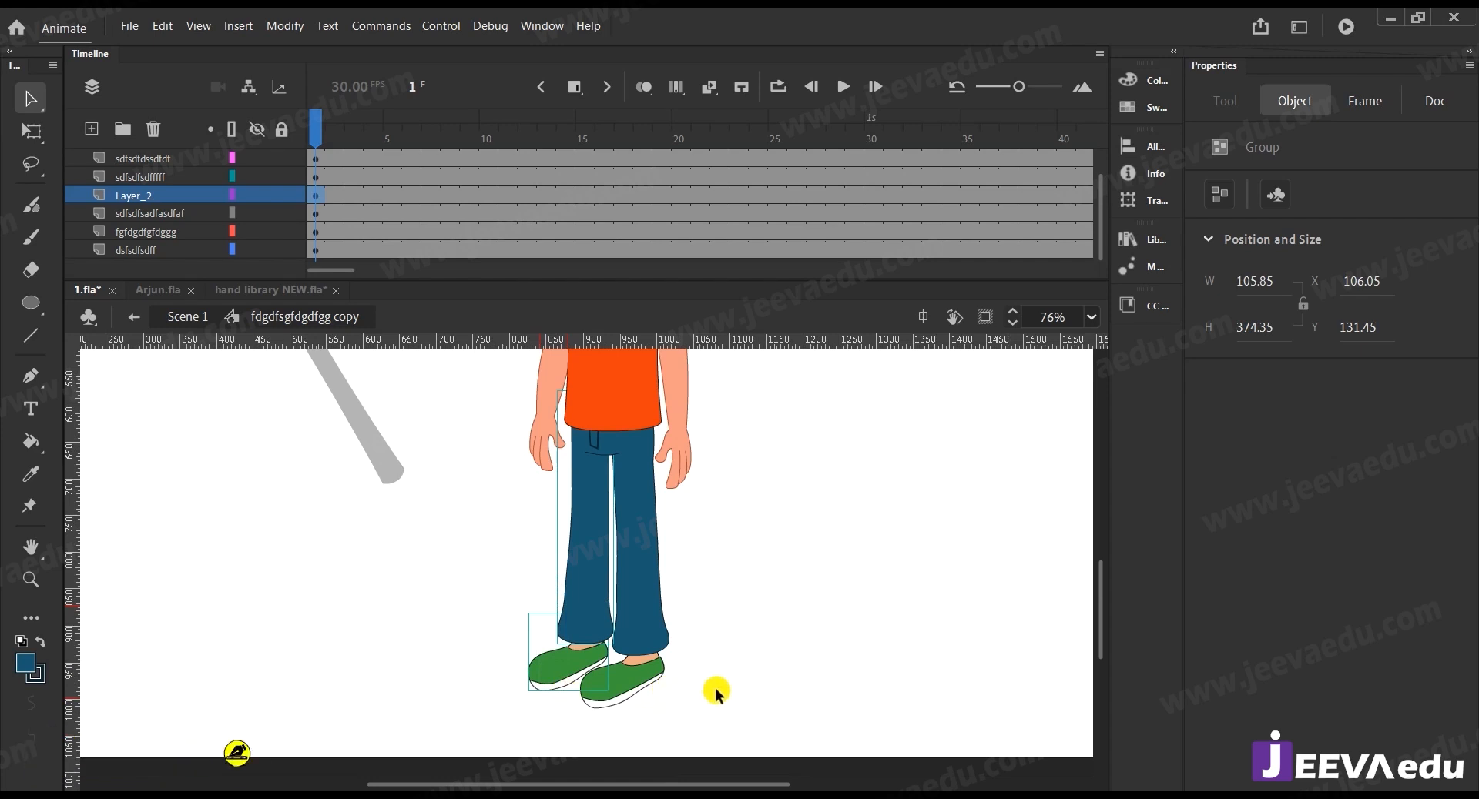
click(719, 690)
click(610, 618)
click(598, 608)
shift+click(572, 660)
drag(571, 659, 578, 617)
key(Delete)
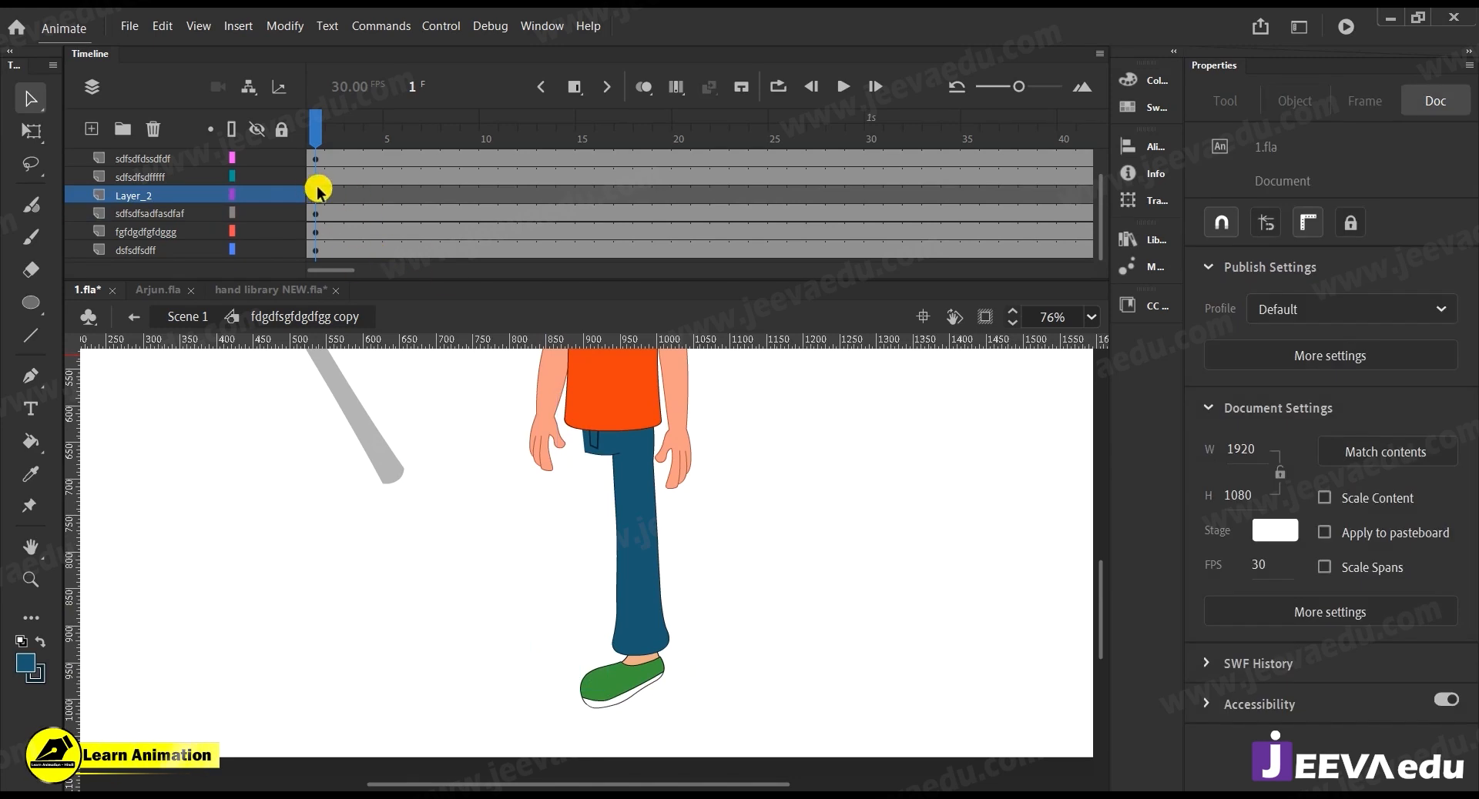
key(ctrl+z)
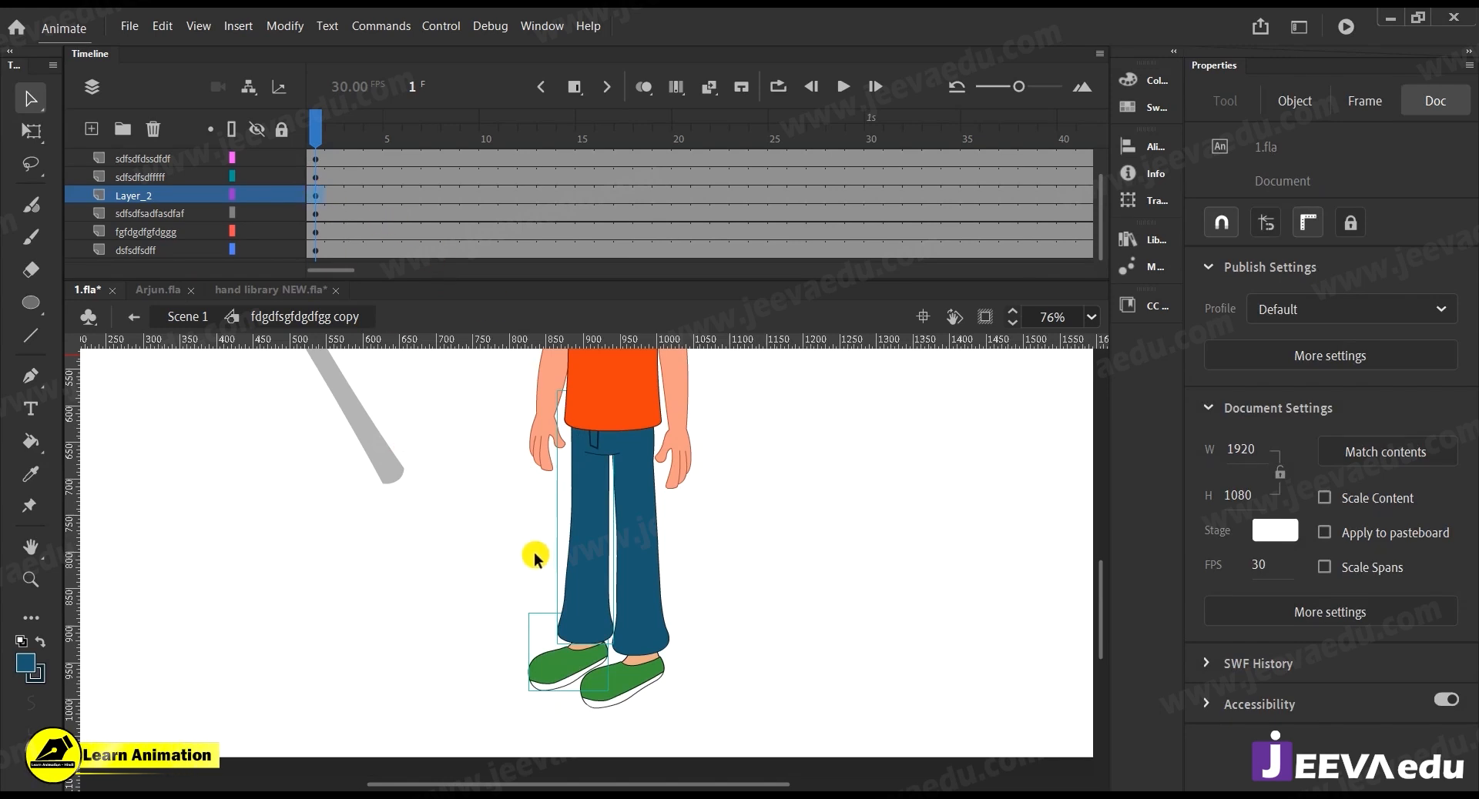
key(F8)
click(842, 208)
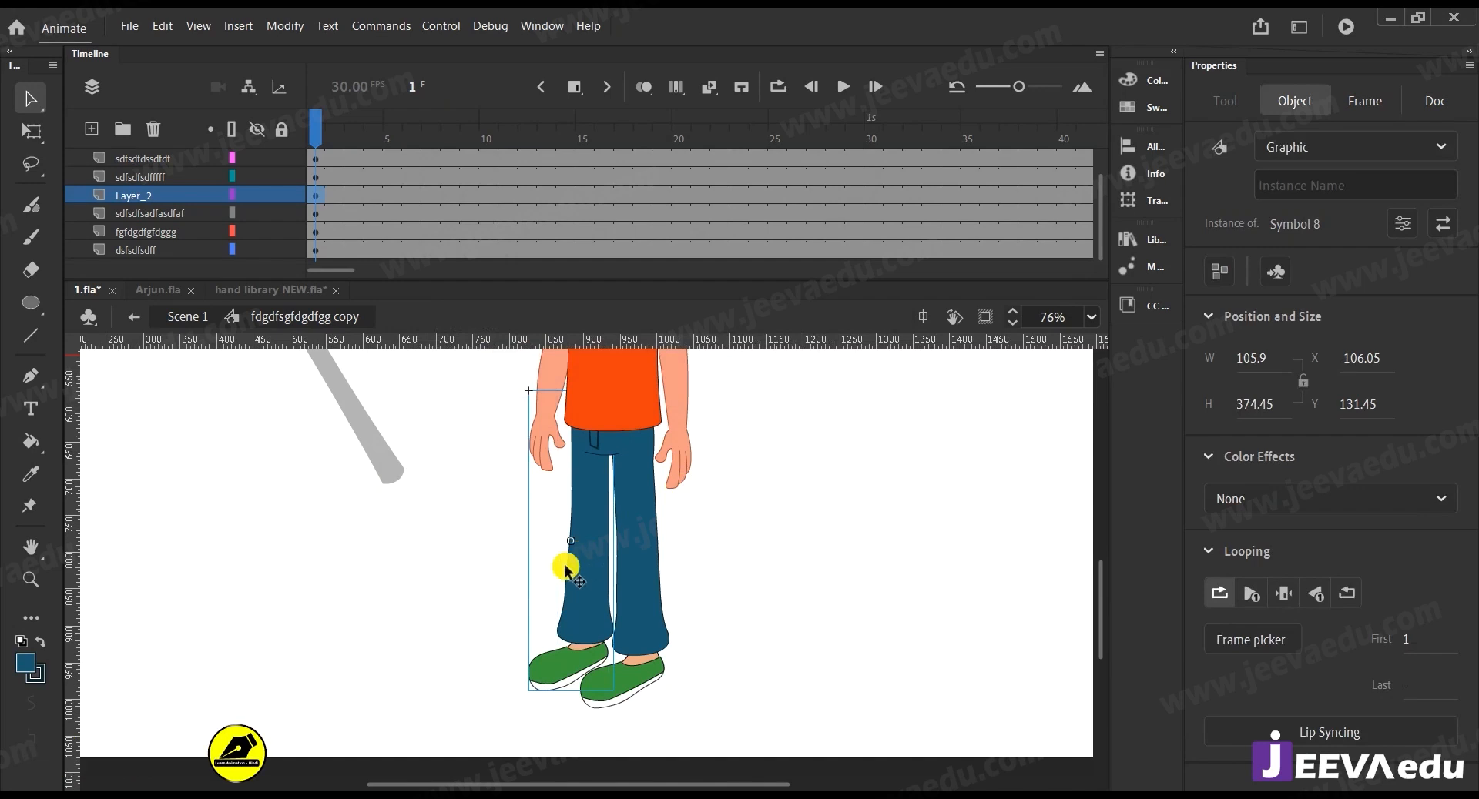
Move the new leg symbol's pivot up to the hip, near the top of the trouser leg
key(q)
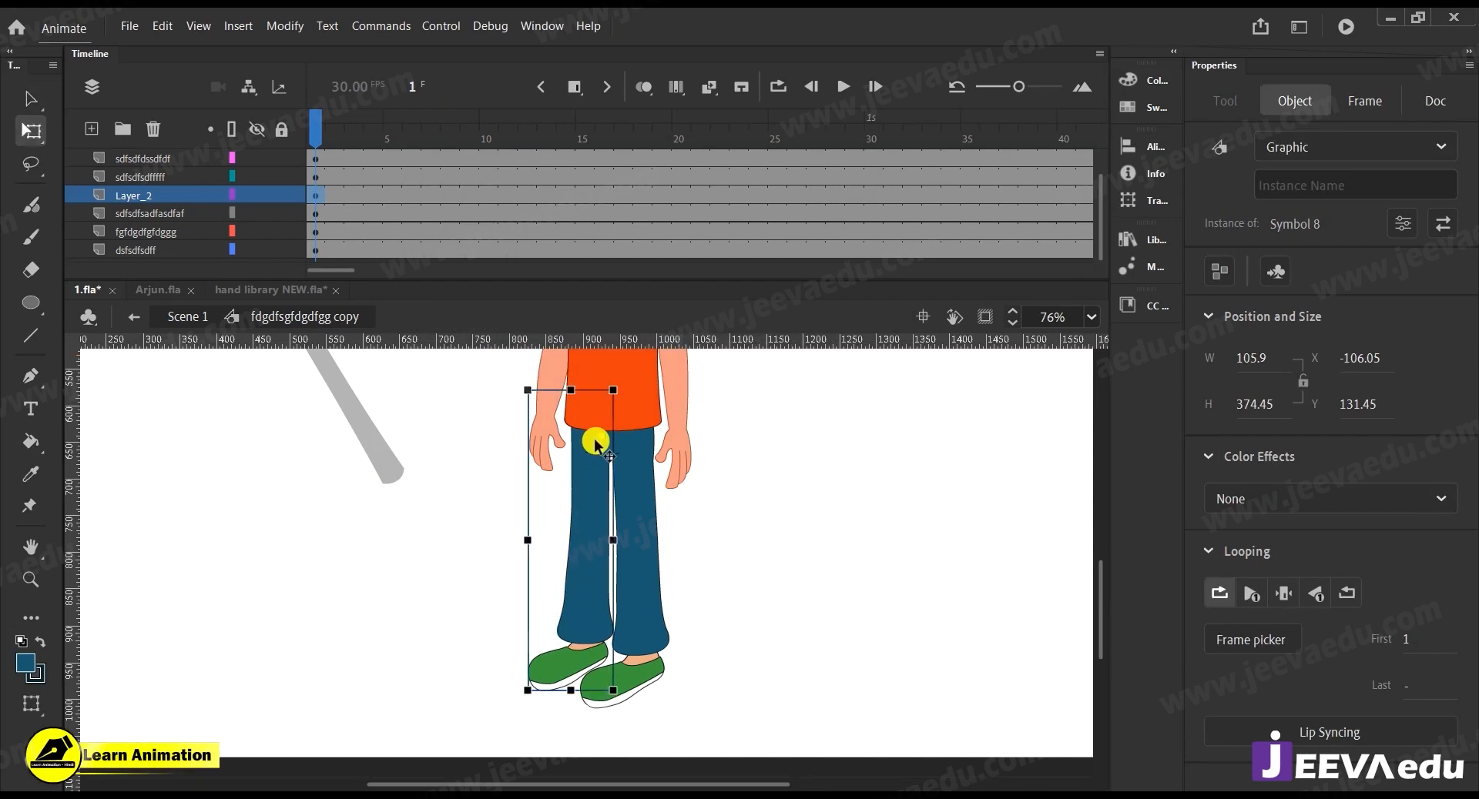
key(z)
alt+click(609, 585)
drag(609, 585, 649, 661)
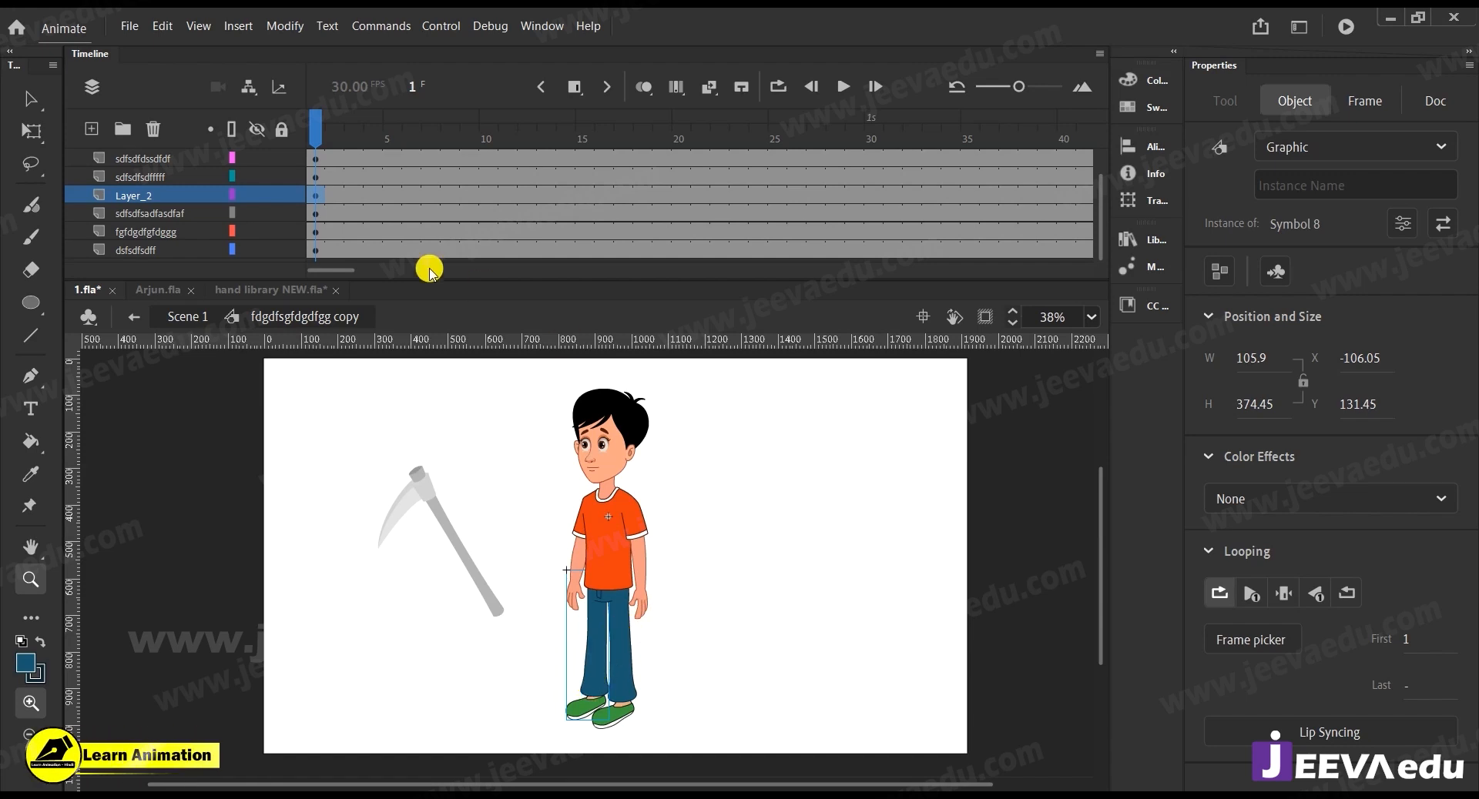
click(624, 628)
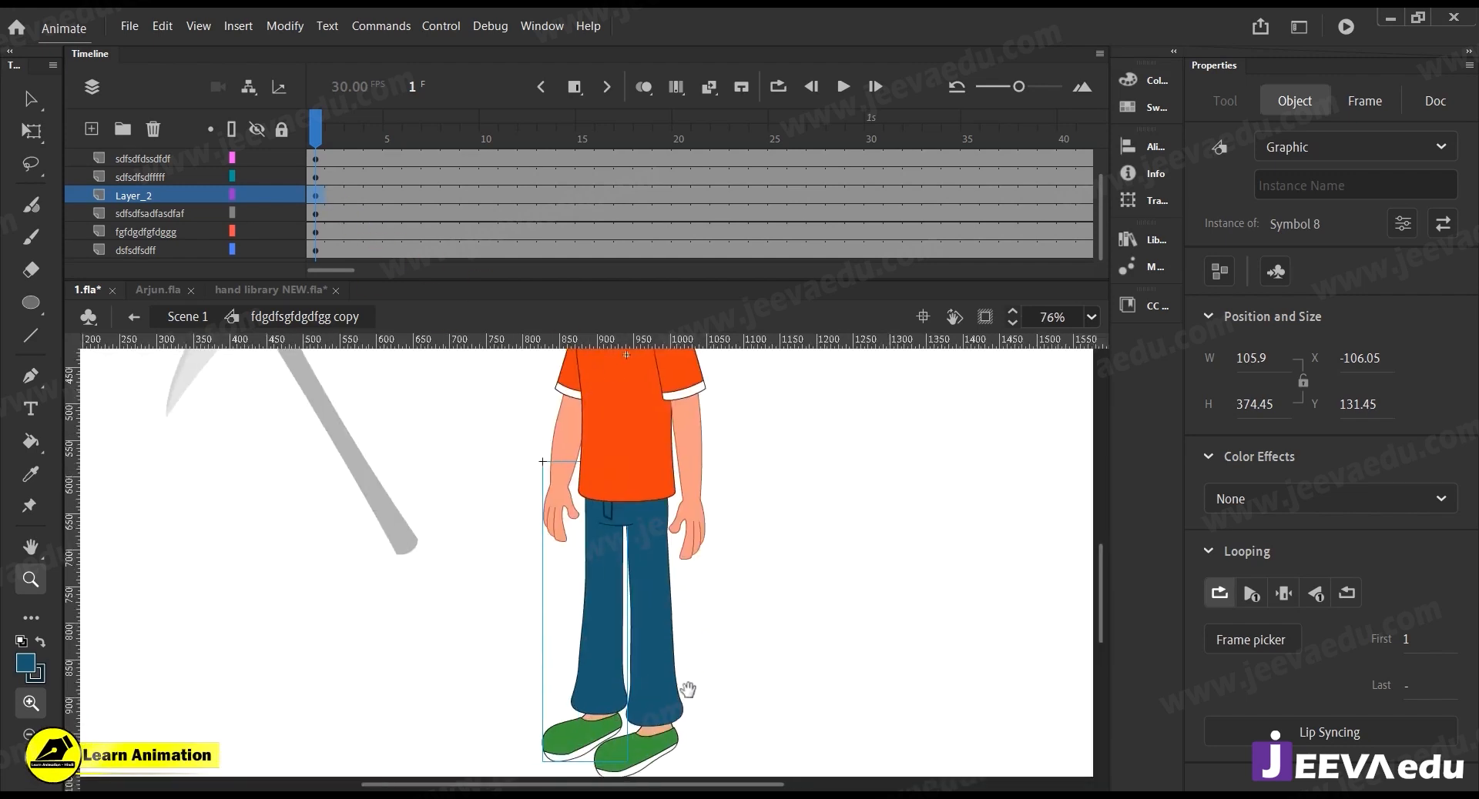
key(q)
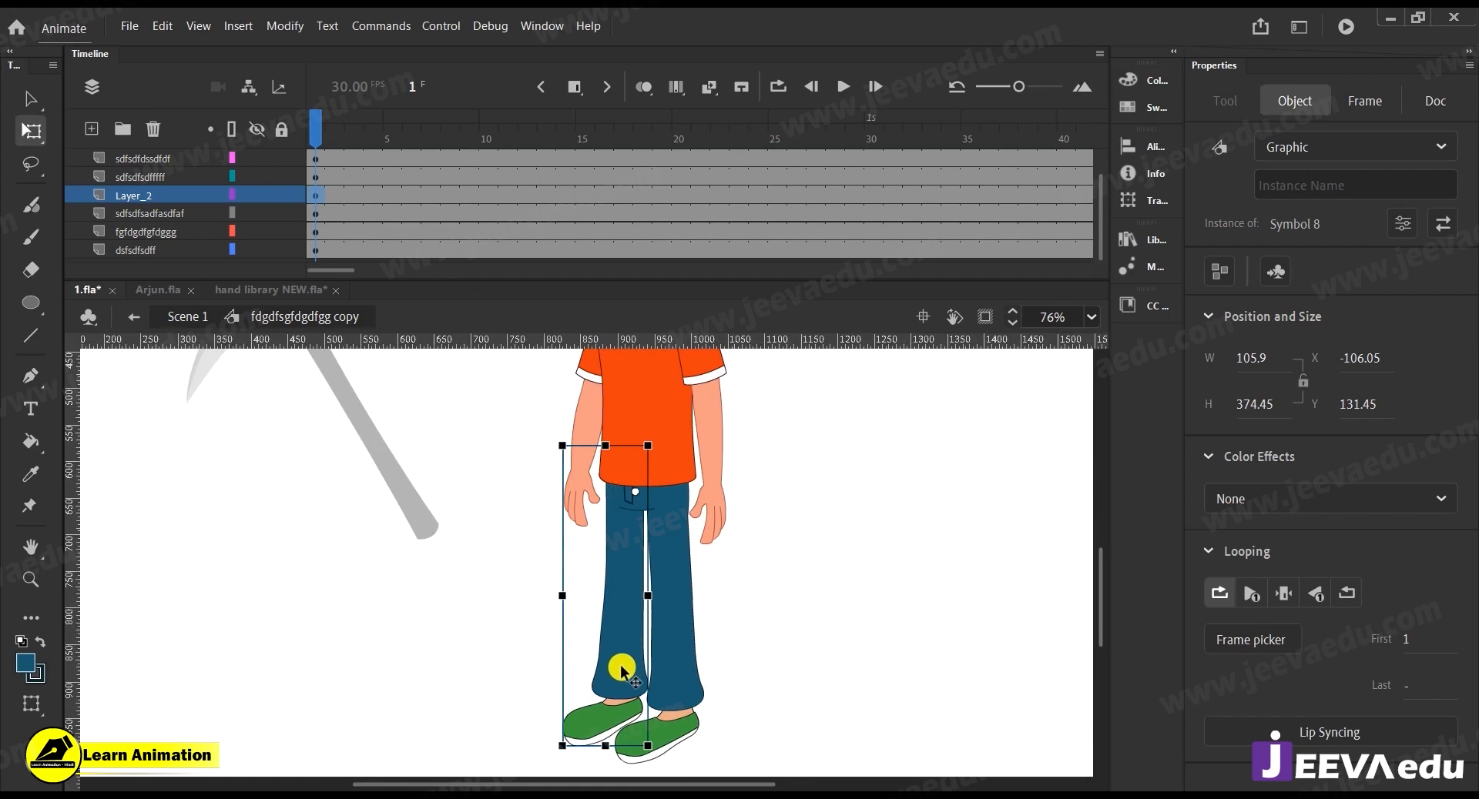
click(678, 688)
click(627, 678)
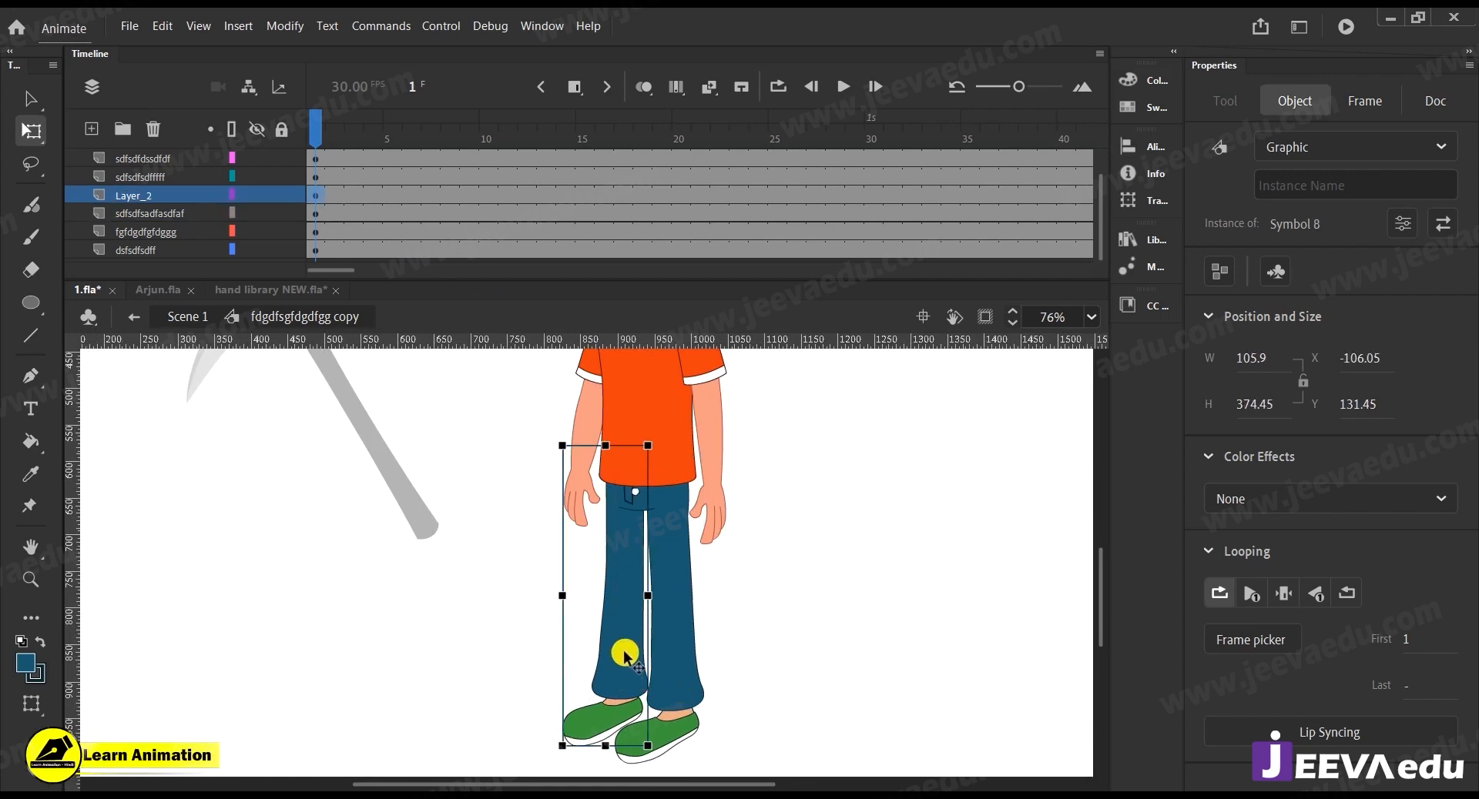
Open the trouser group inside the new leg symbol, select its thigh portion down to the knee, and leave the group
double_click(624, 653)
click(693, 637)
click(621, 573)
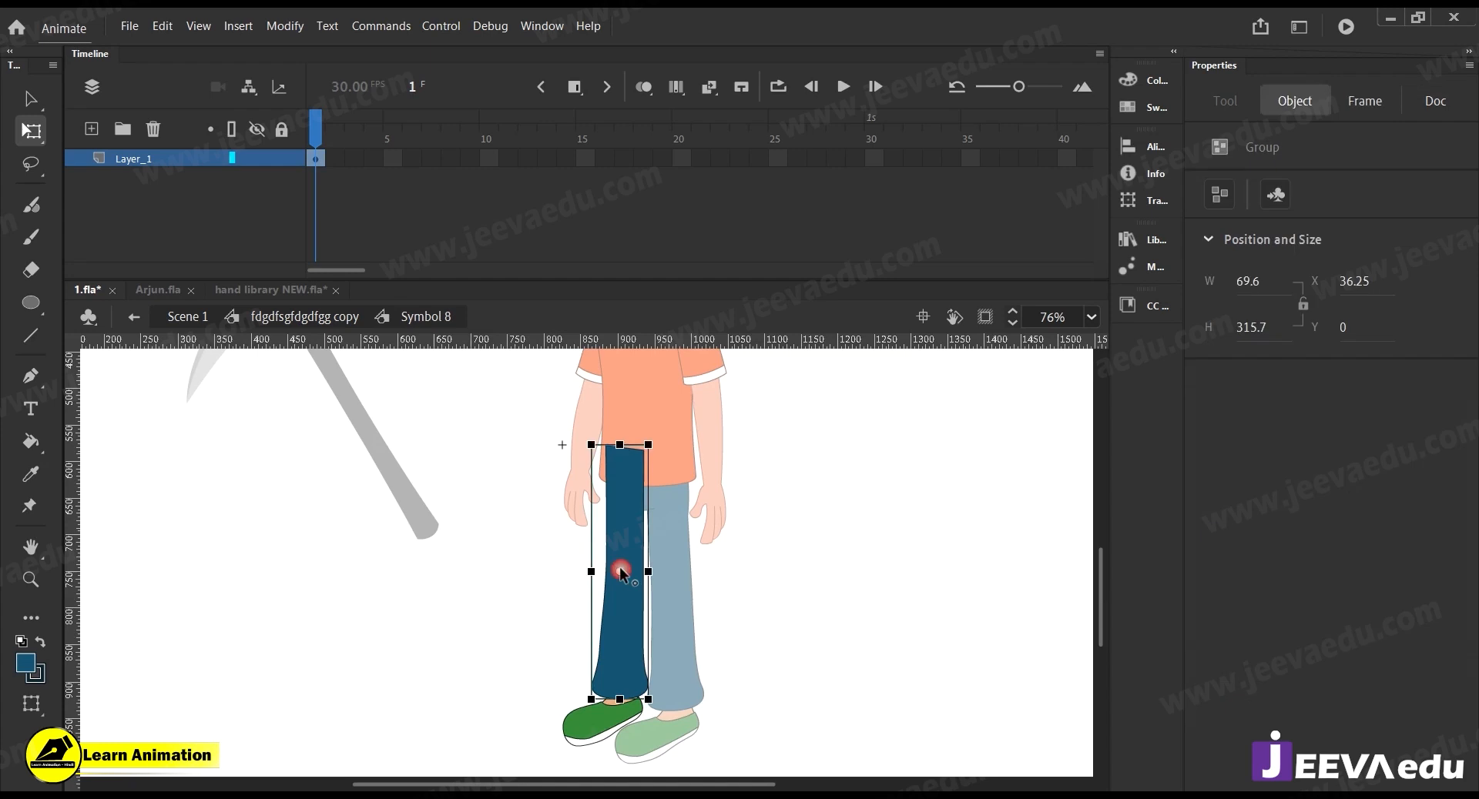
double_click(636, 541)
click(538, 445)
drag(553, 399, 696, 574)
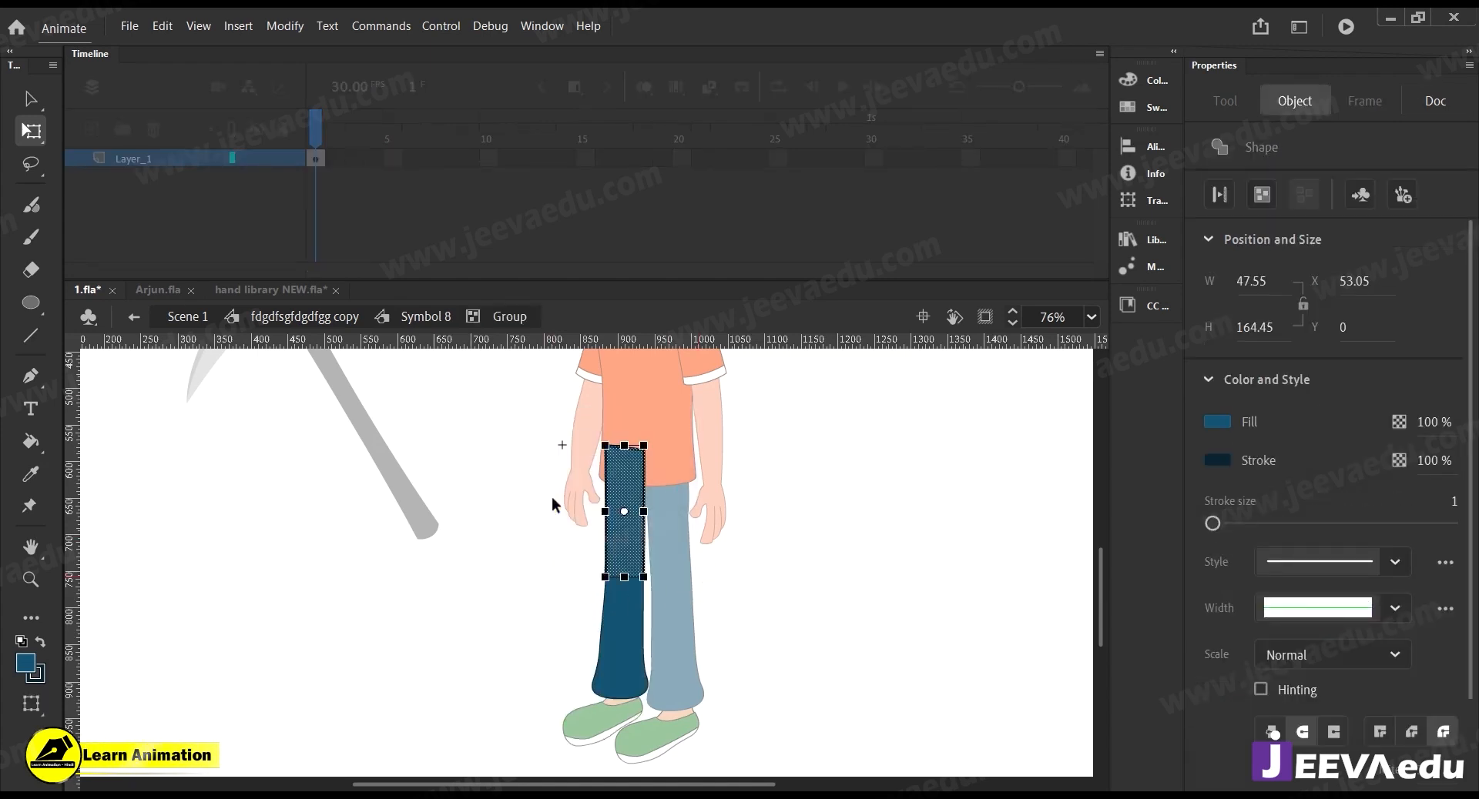
click(553, 427)
drag(553, 417, 682, 584)
double_click(562, 638)
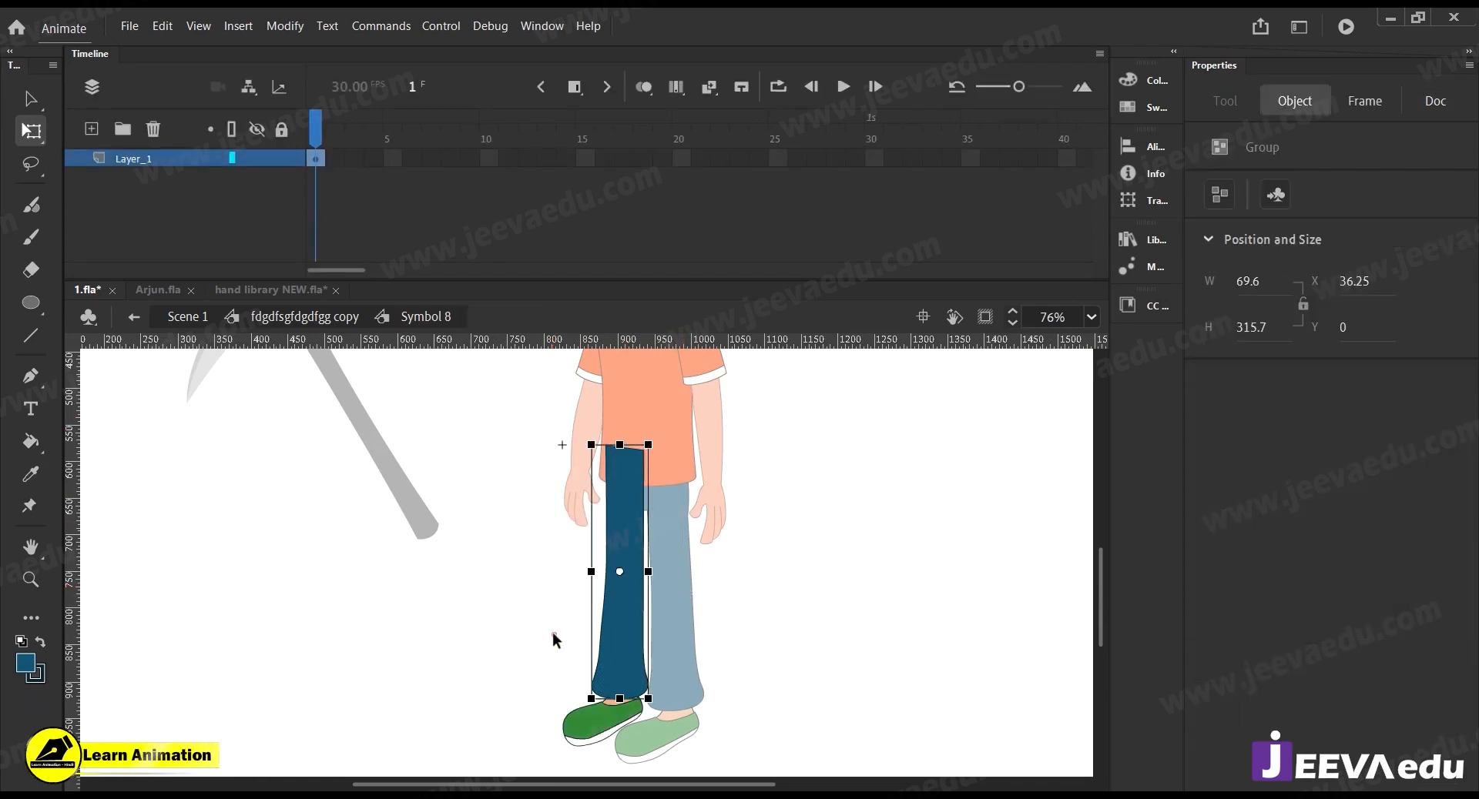
Open the finished leg symbol, place a horizontal guide along the top of its lower-leg symbol, and return to the whole character
click(706, 653)
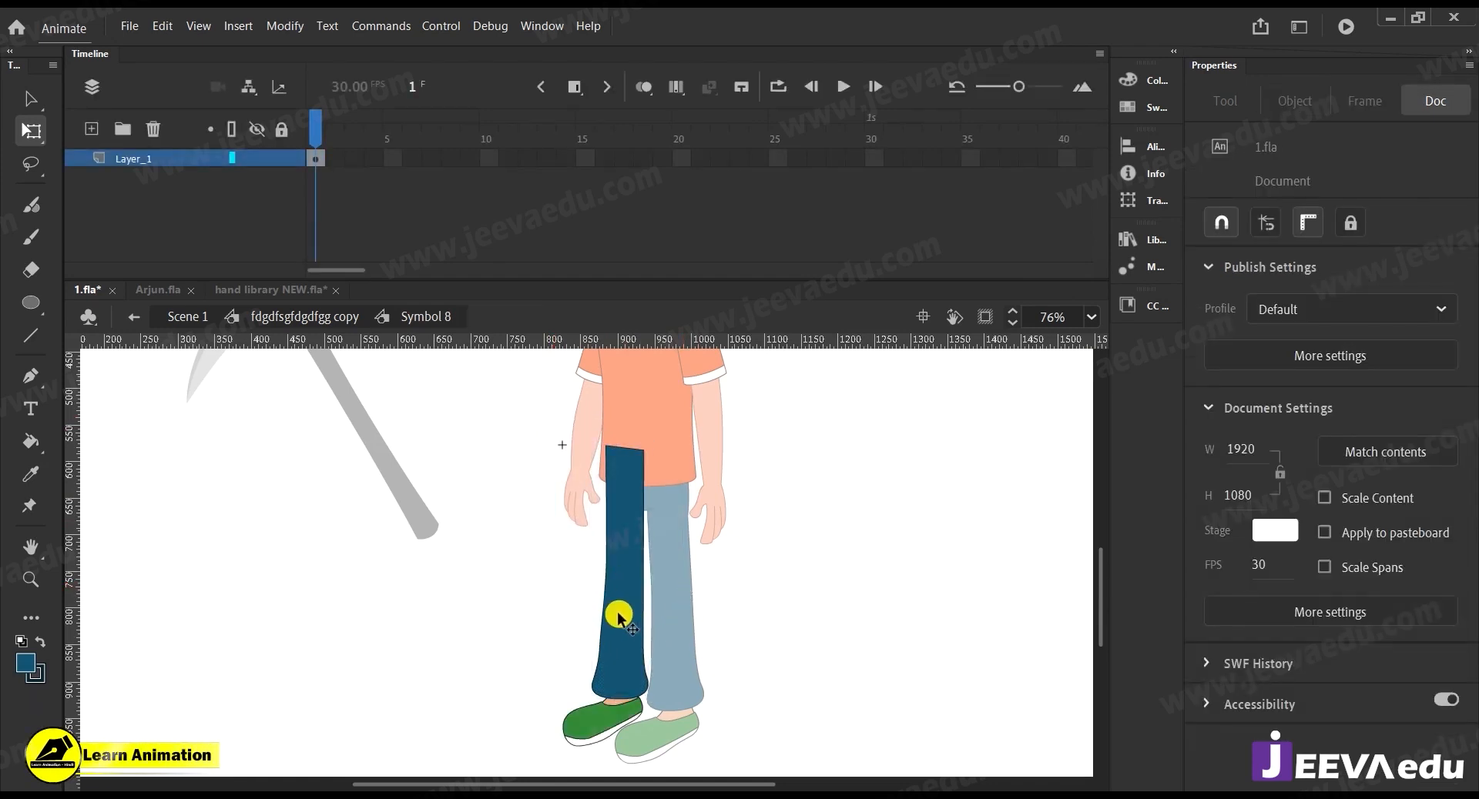
double_click(673, 629)
click(673, 647)
double_click(673, 651)
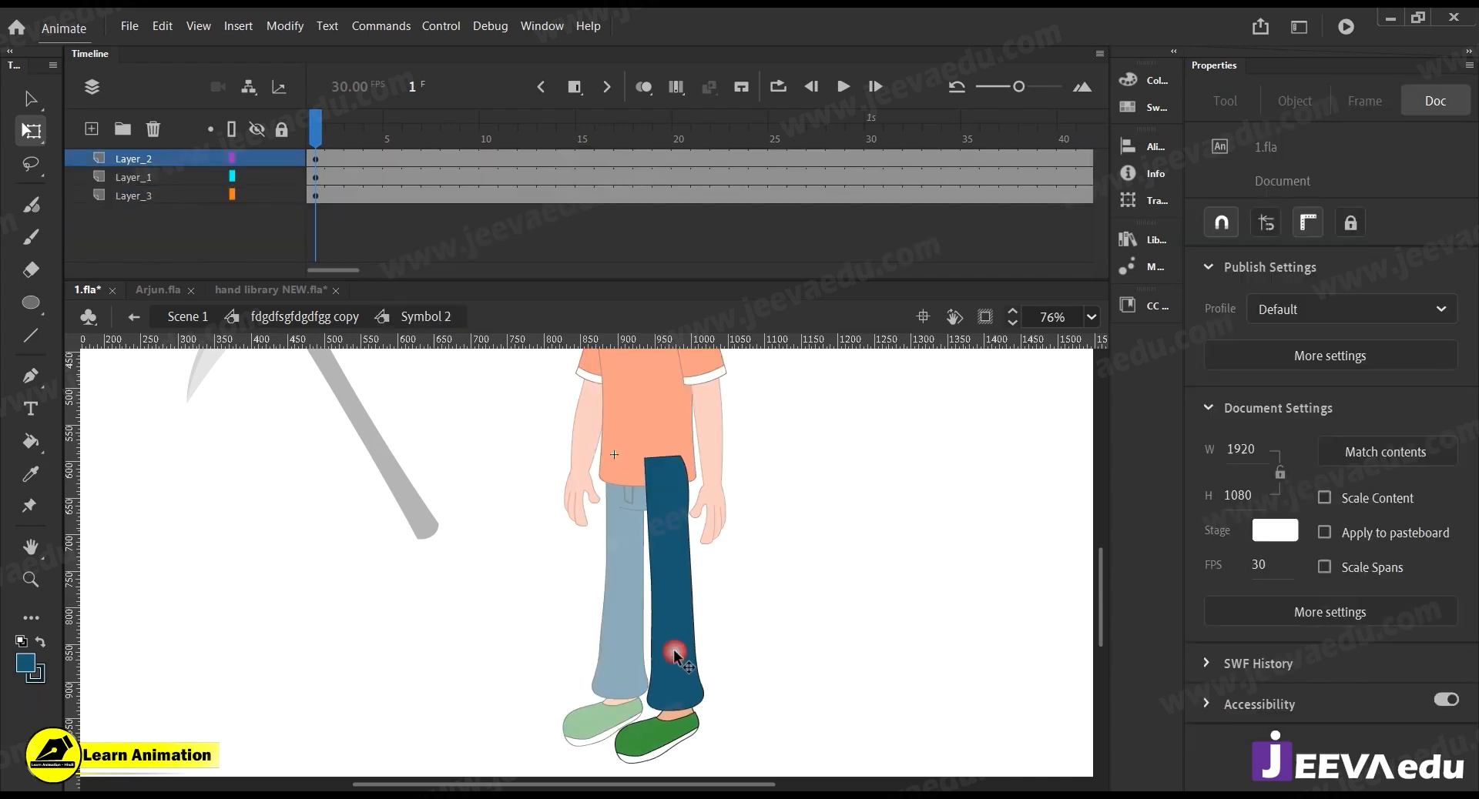
click(673, 653)
drag(724, 445, 721, 598)
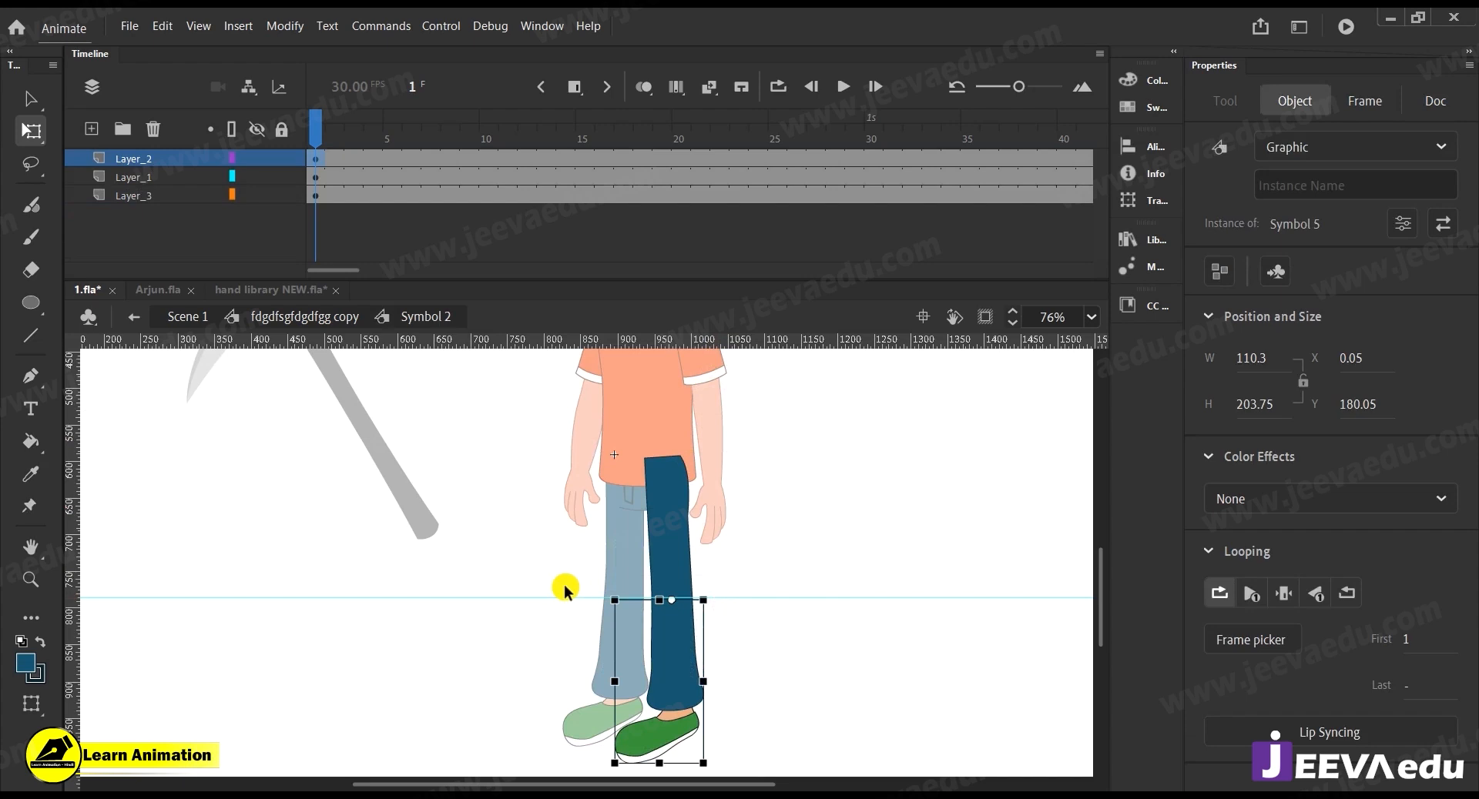
double_click(515, 575)
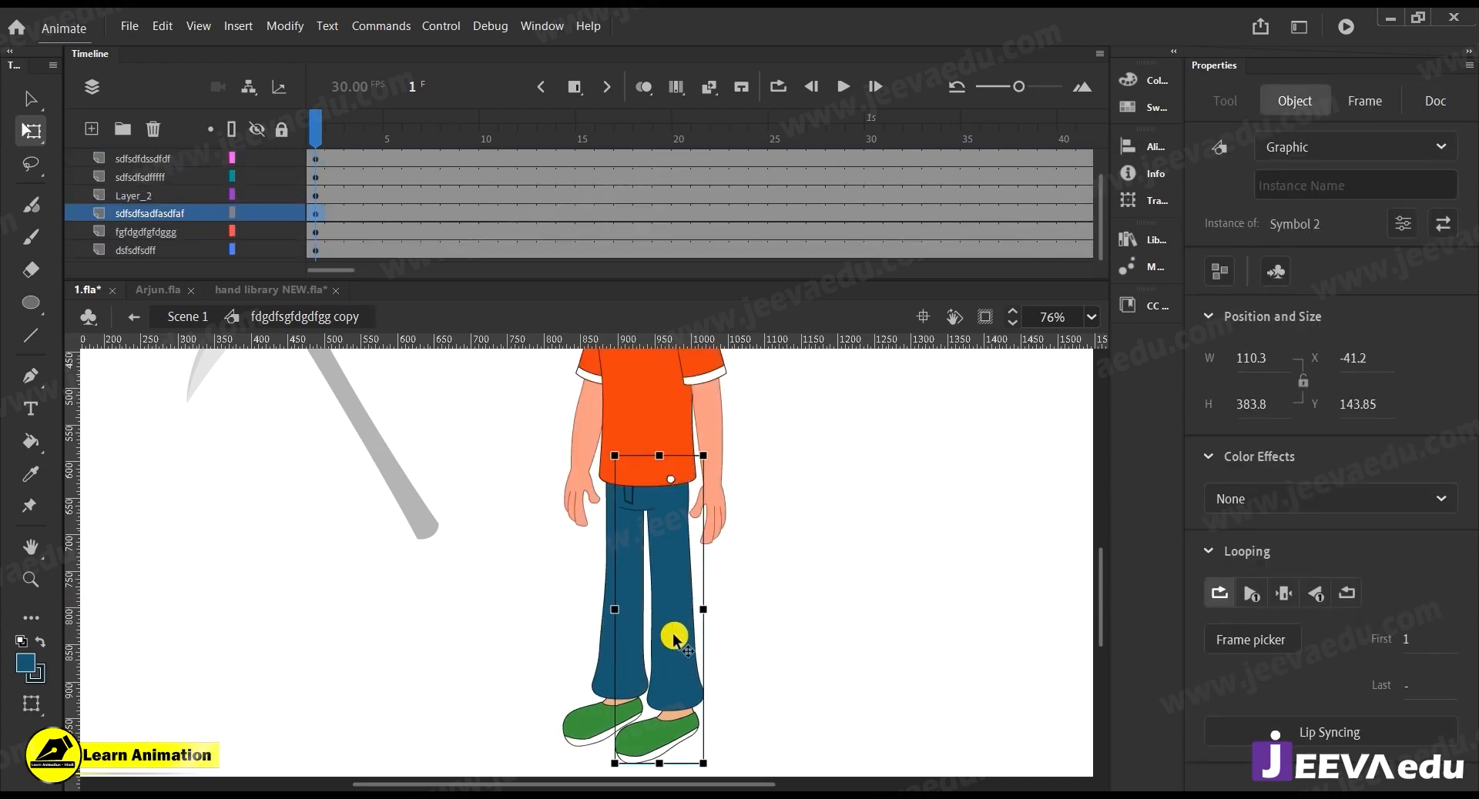
Place a horizontal guide at knee height across the whole character and remove the guide inside the finished leg symbol
drag(721, 340, 676, 609)
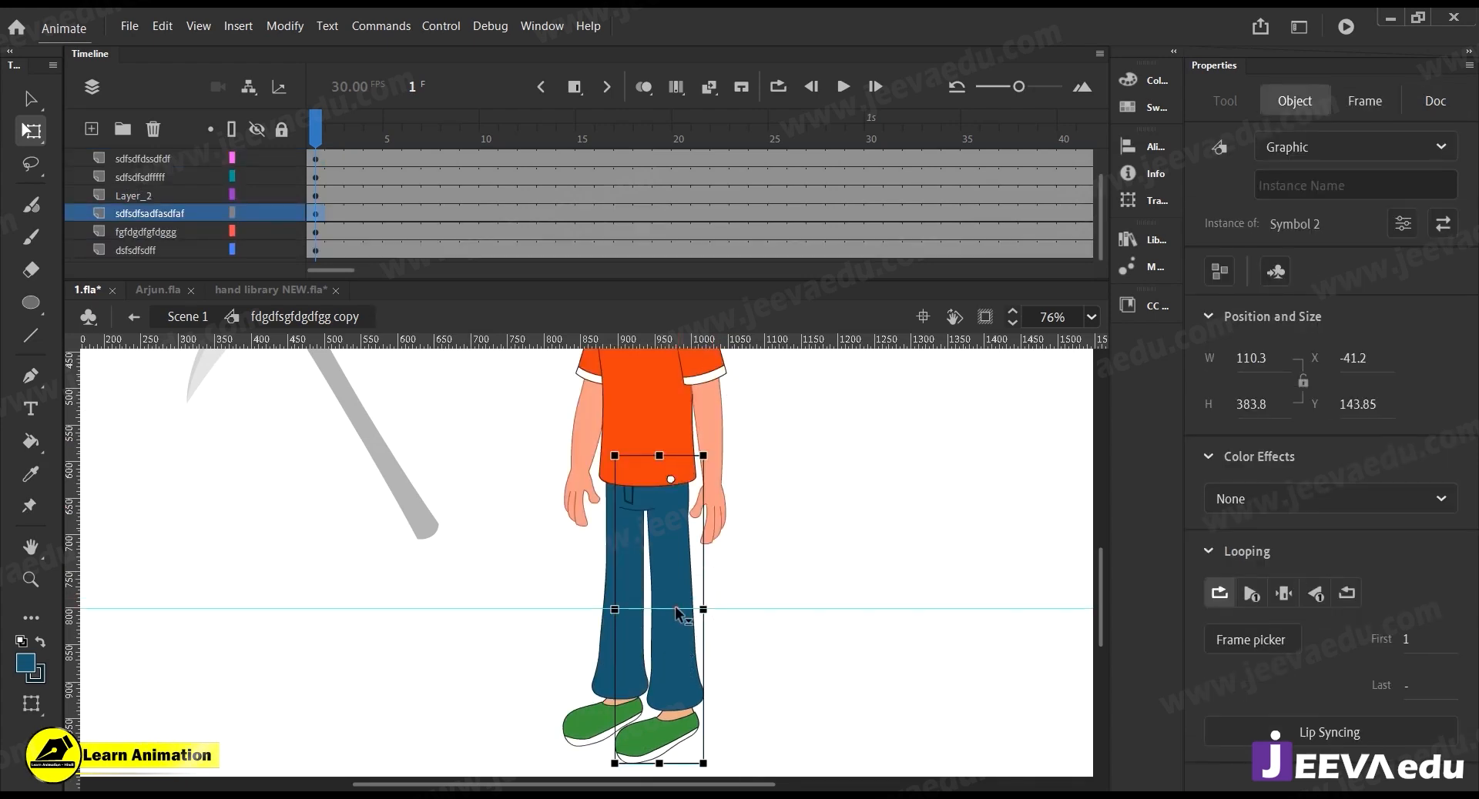
double_click(678, 662)
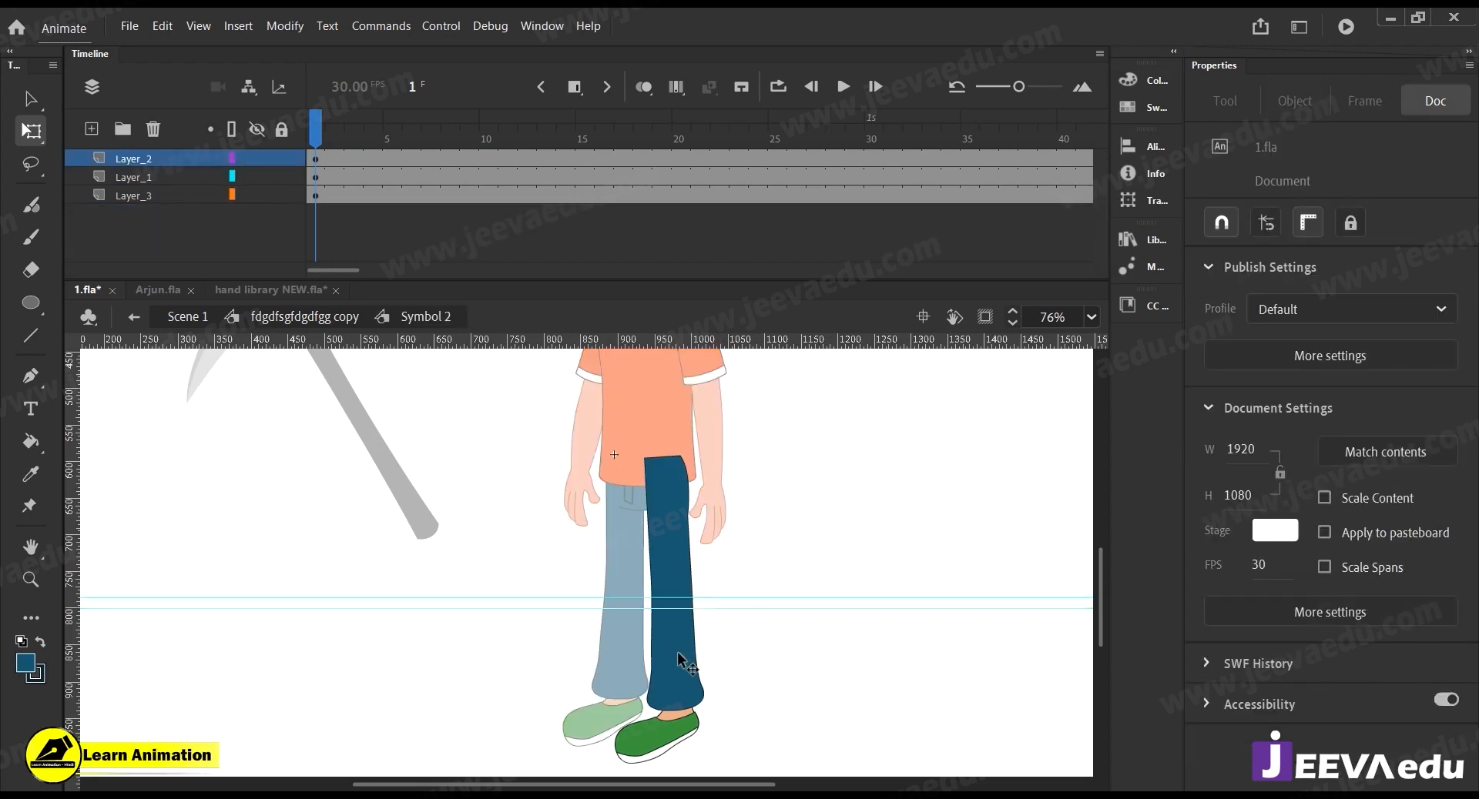
click(715, 598)
drag(715, 593, 726, 239)
double_click(779, 577)
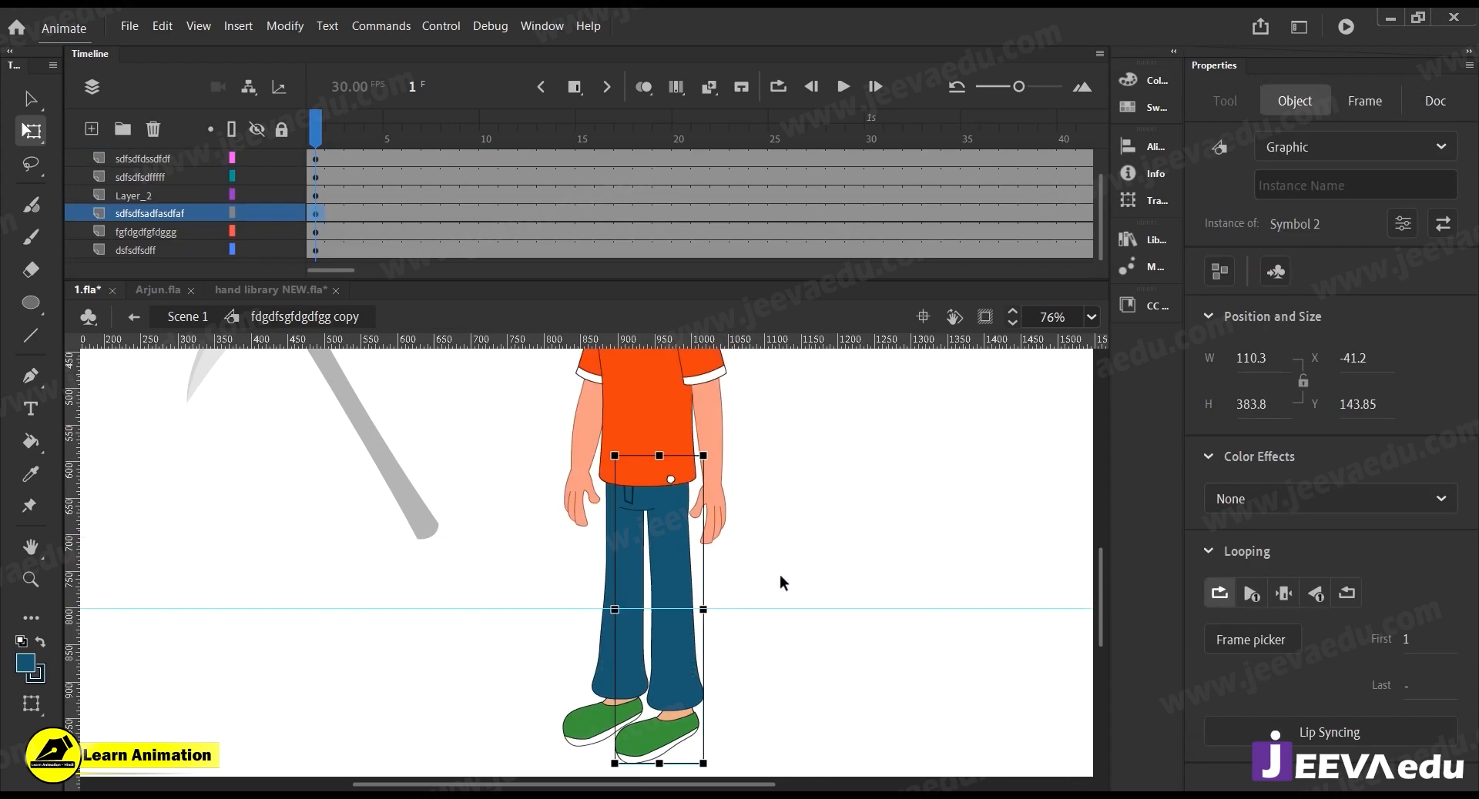
drag(764, 606, 758, 602)
Open the other leg symbol's trouser group and convert its thigh portion, down to the knee guide, into a graphic symbol
click(623, 578)
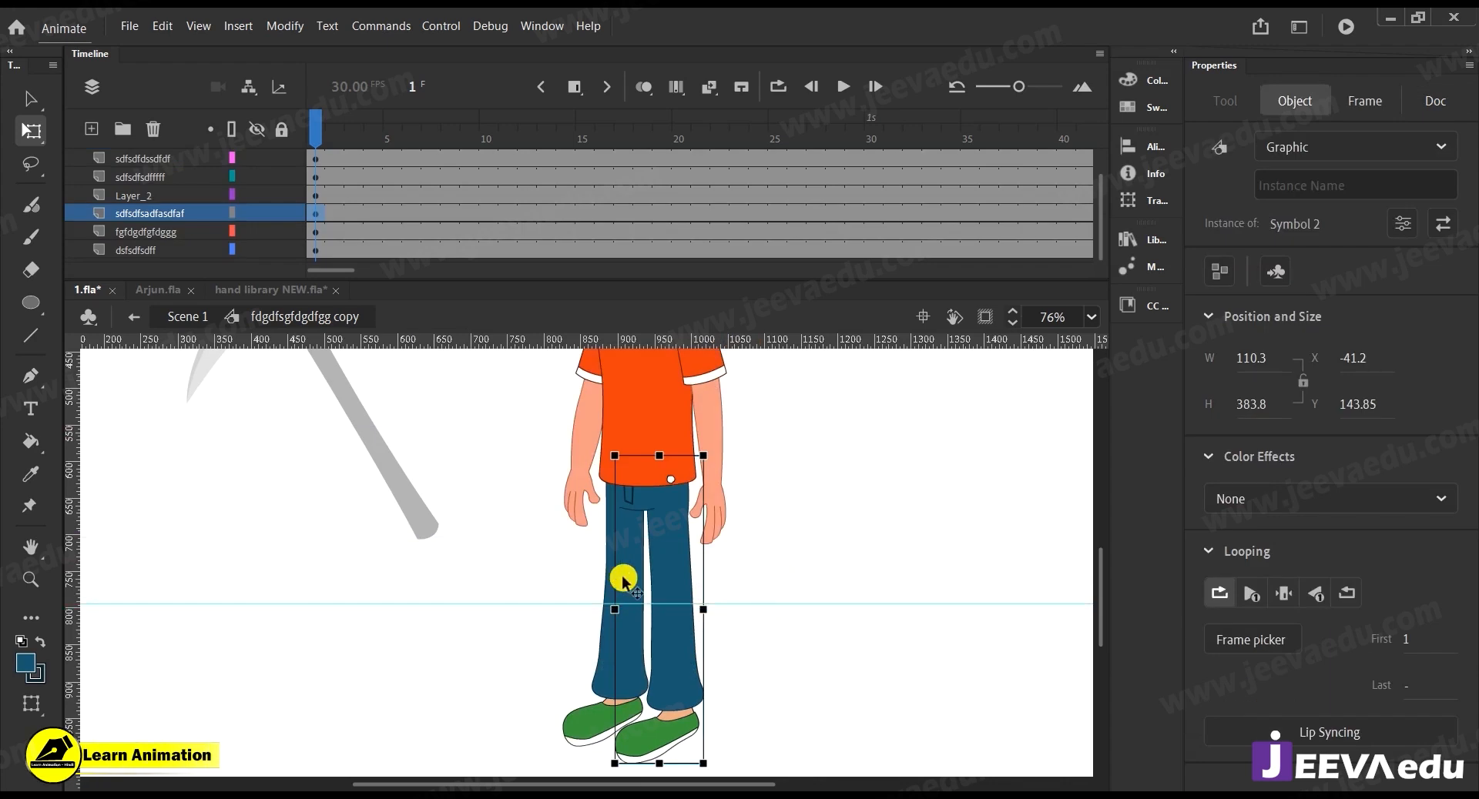
double_click(623, 577)
click(626, 614)
click(636, 560)
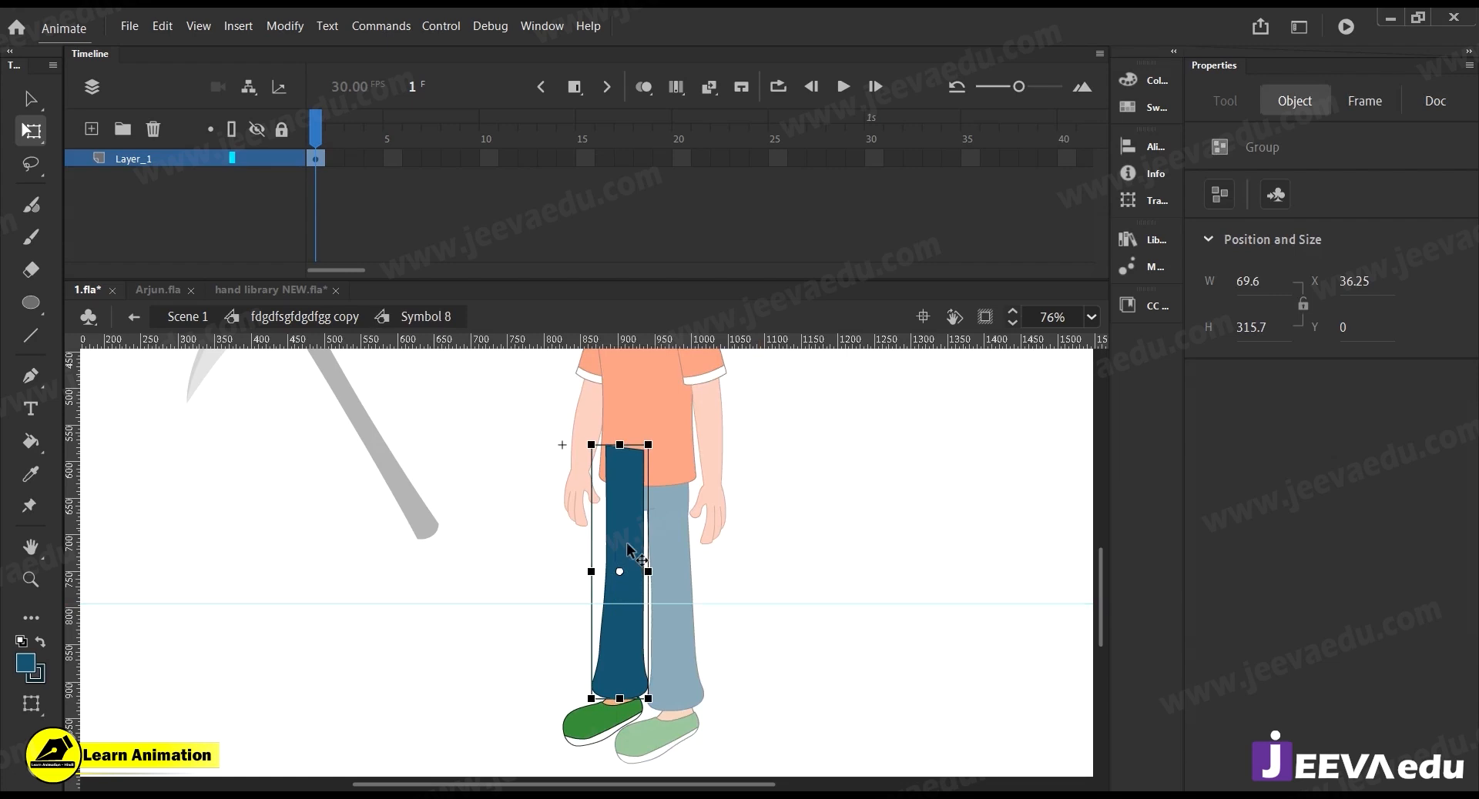
double_click(628, 548)
drag(551, 395, 697, 598)
click(751, 519)
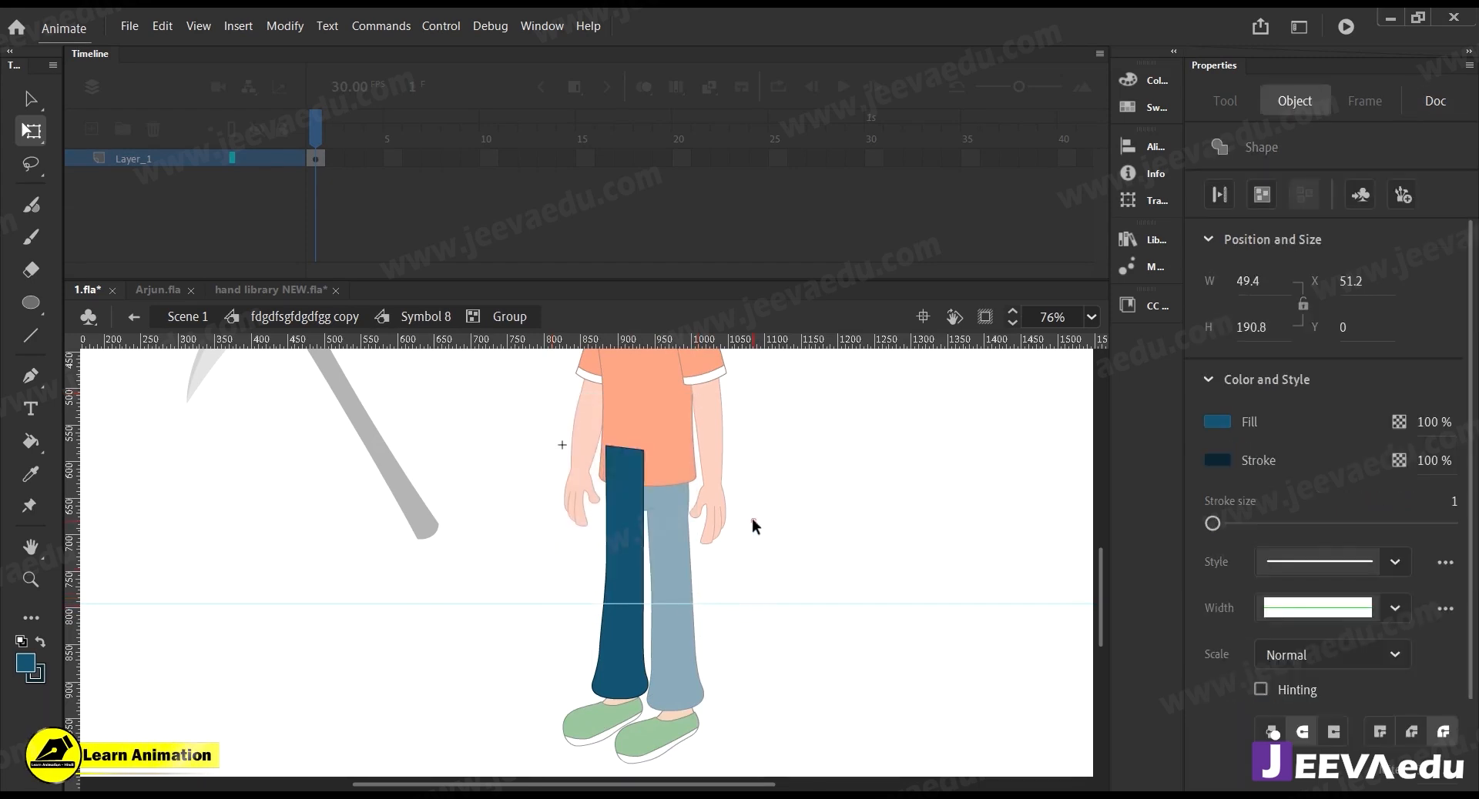
drag(545, 401, 690, 596)
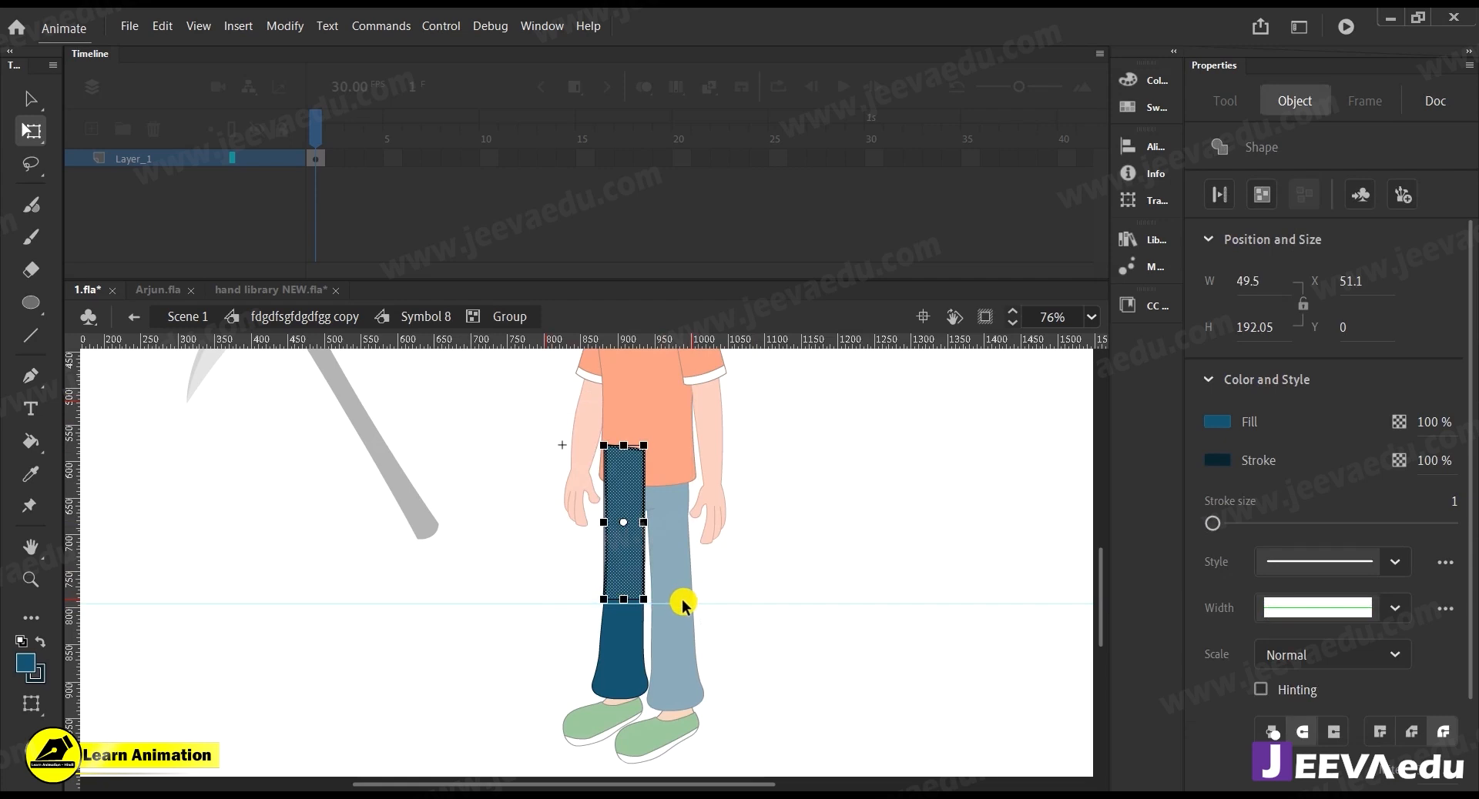
key(F8)
click(821, 208)
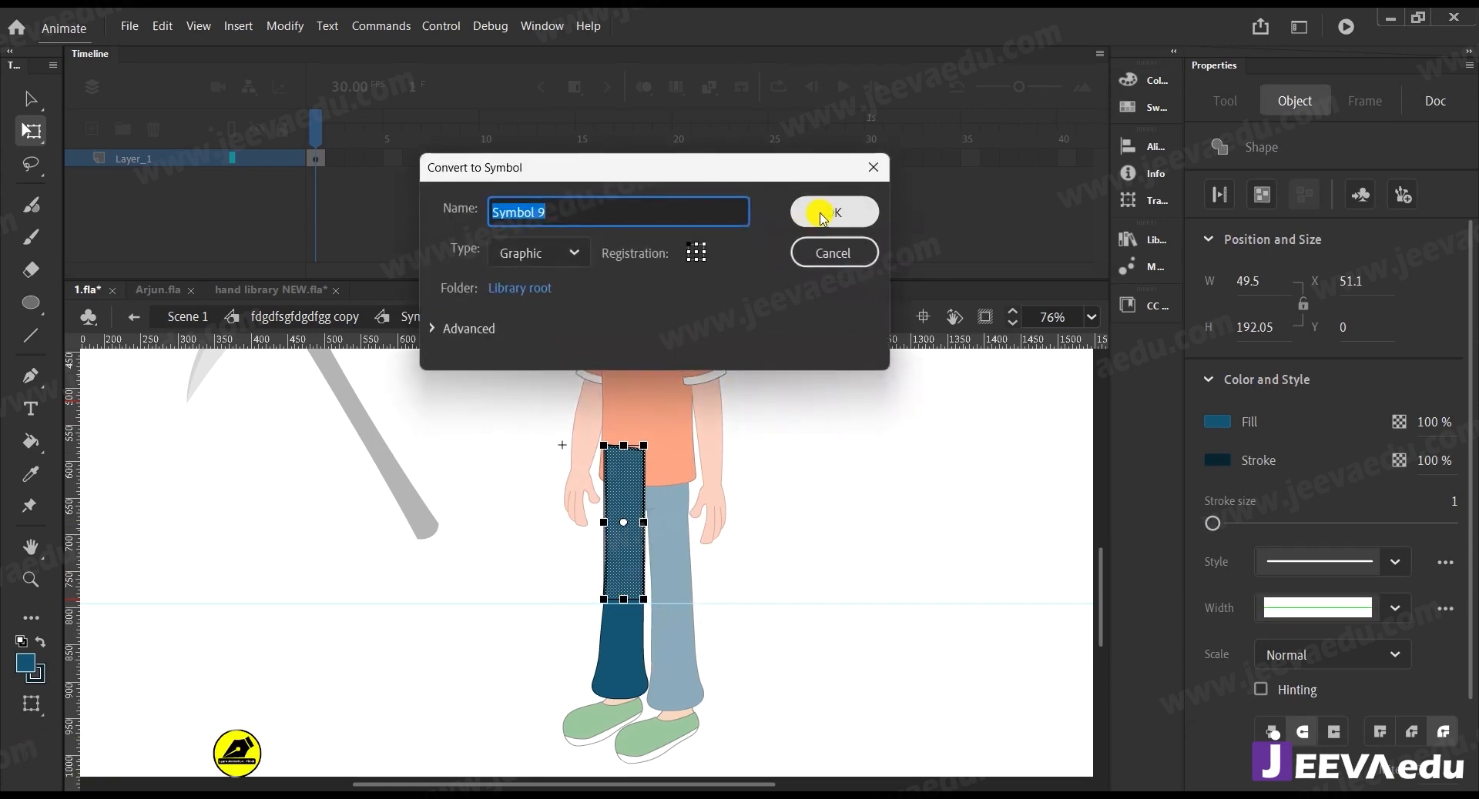
Convert the trouser's remaining portion below the knee into its own graphic symbol and return to the whole character
drag(563, 575, 692, 737)
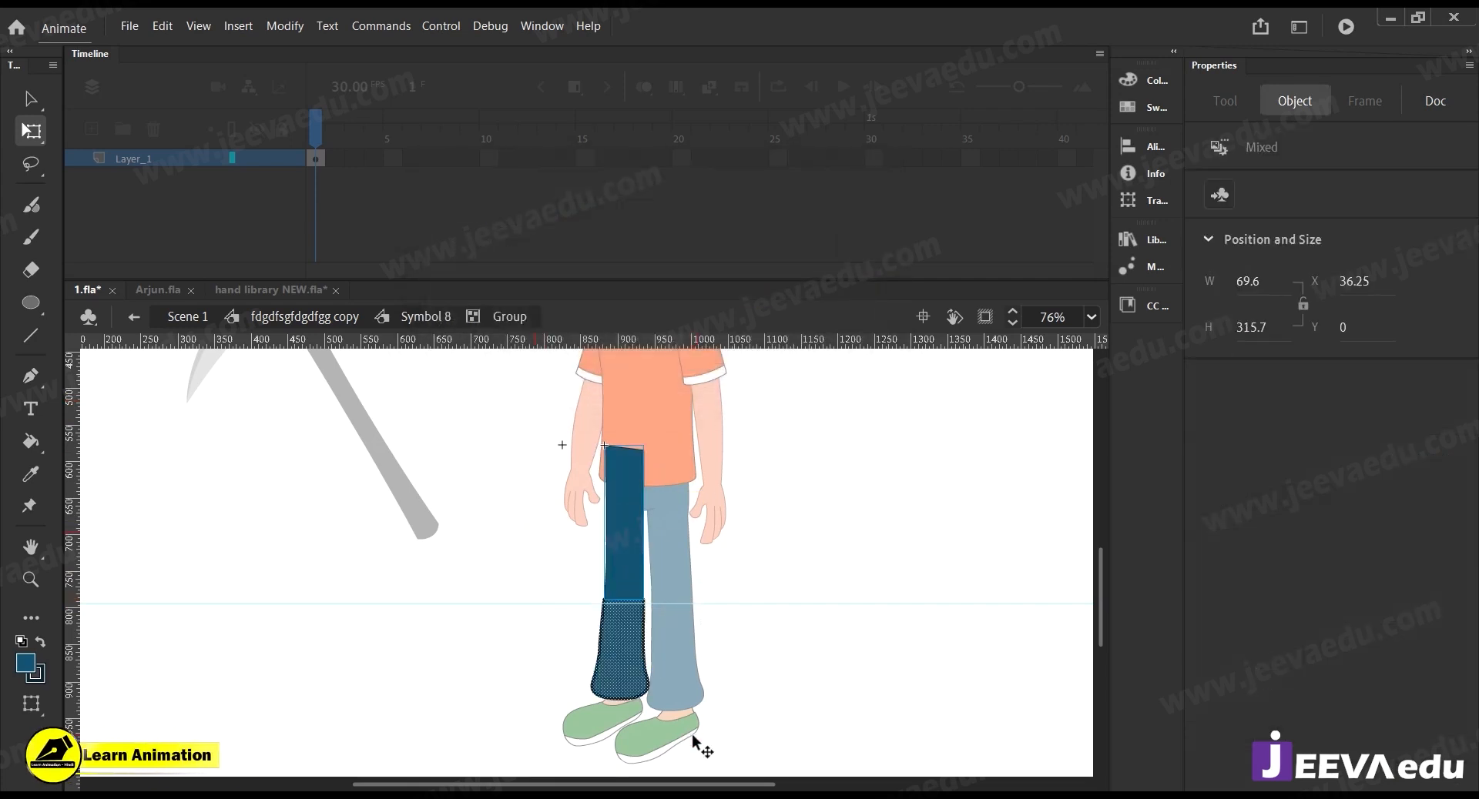
shift+click(632, 548)
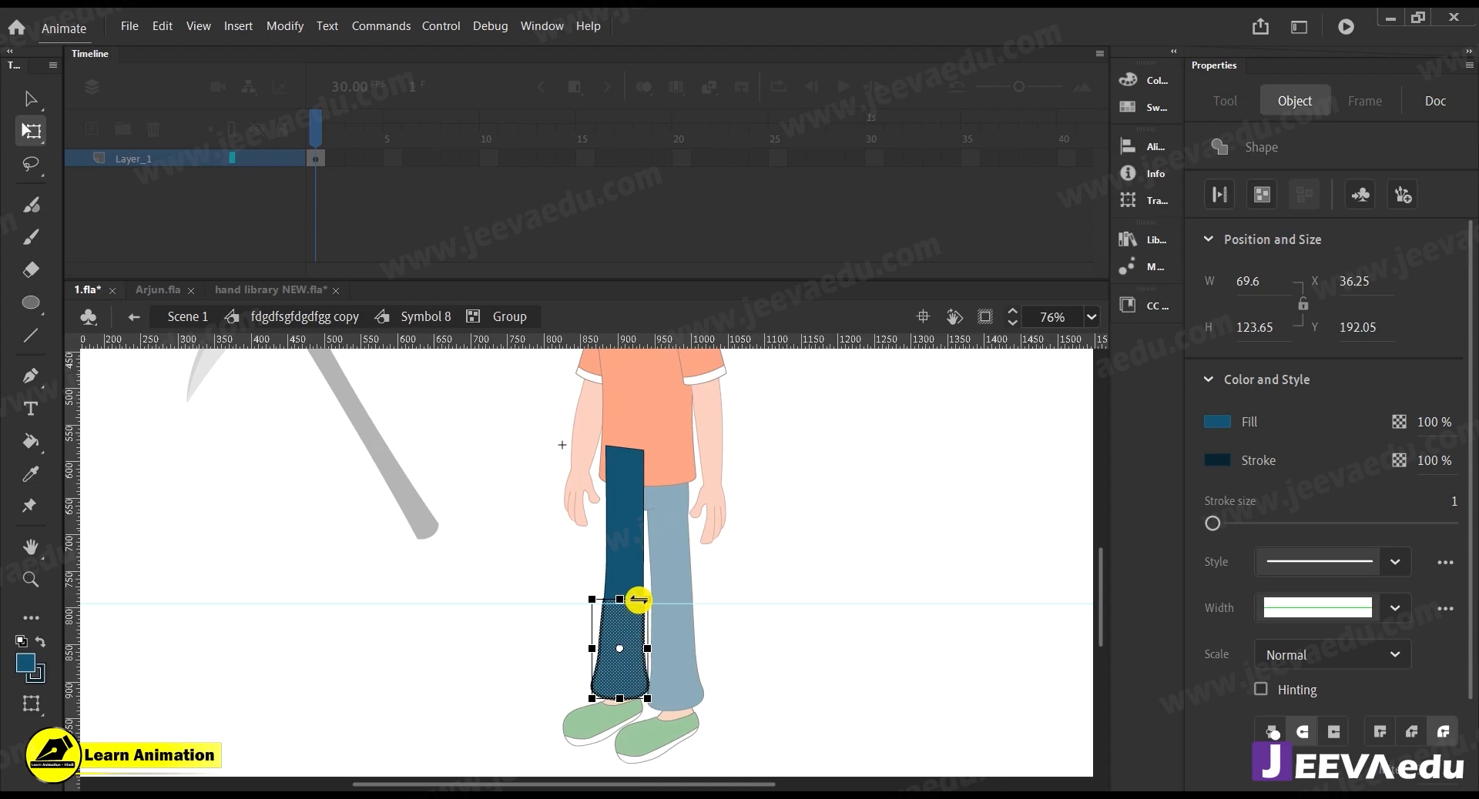
key(F8)
click(848, 208)
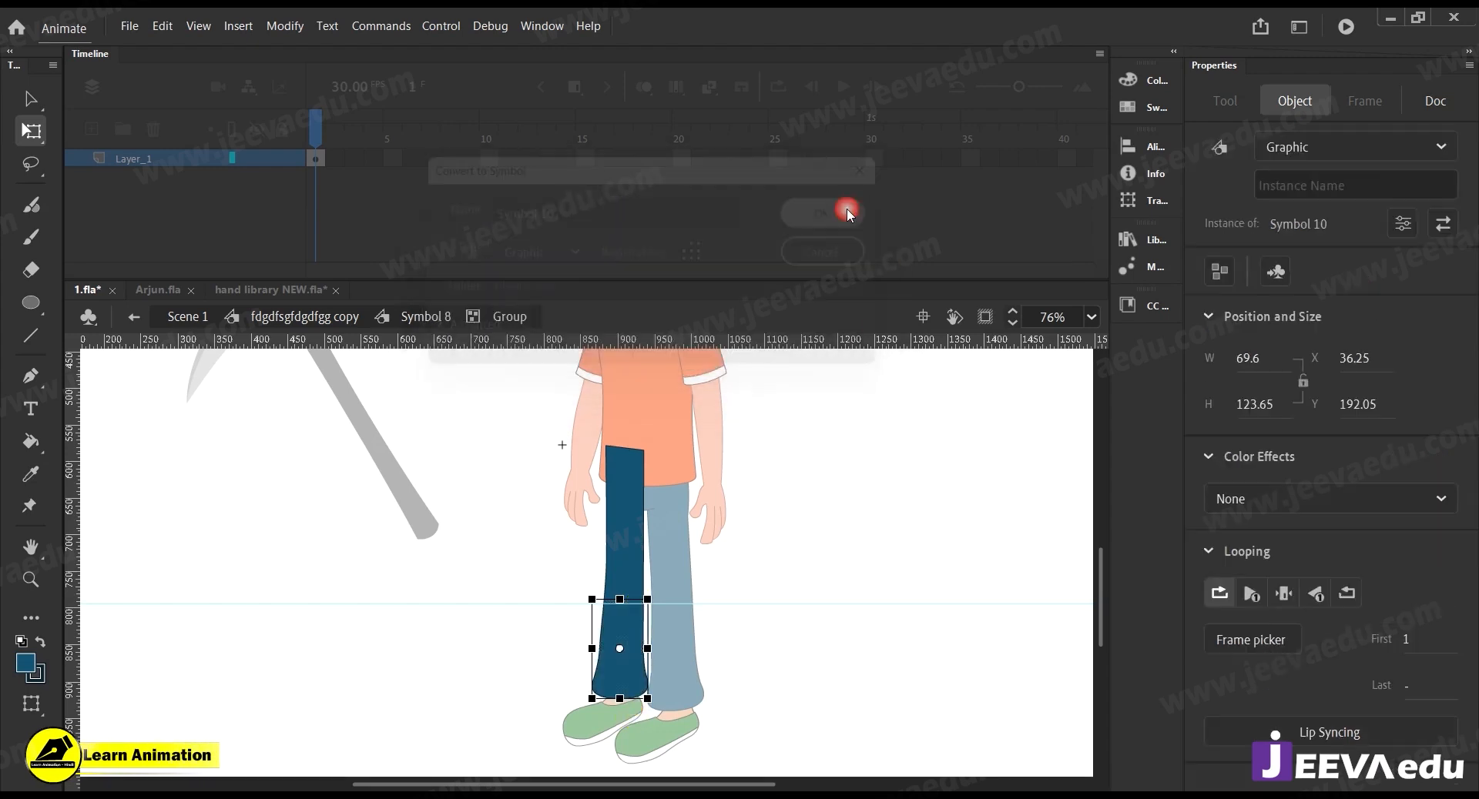
double_click(752, 614)
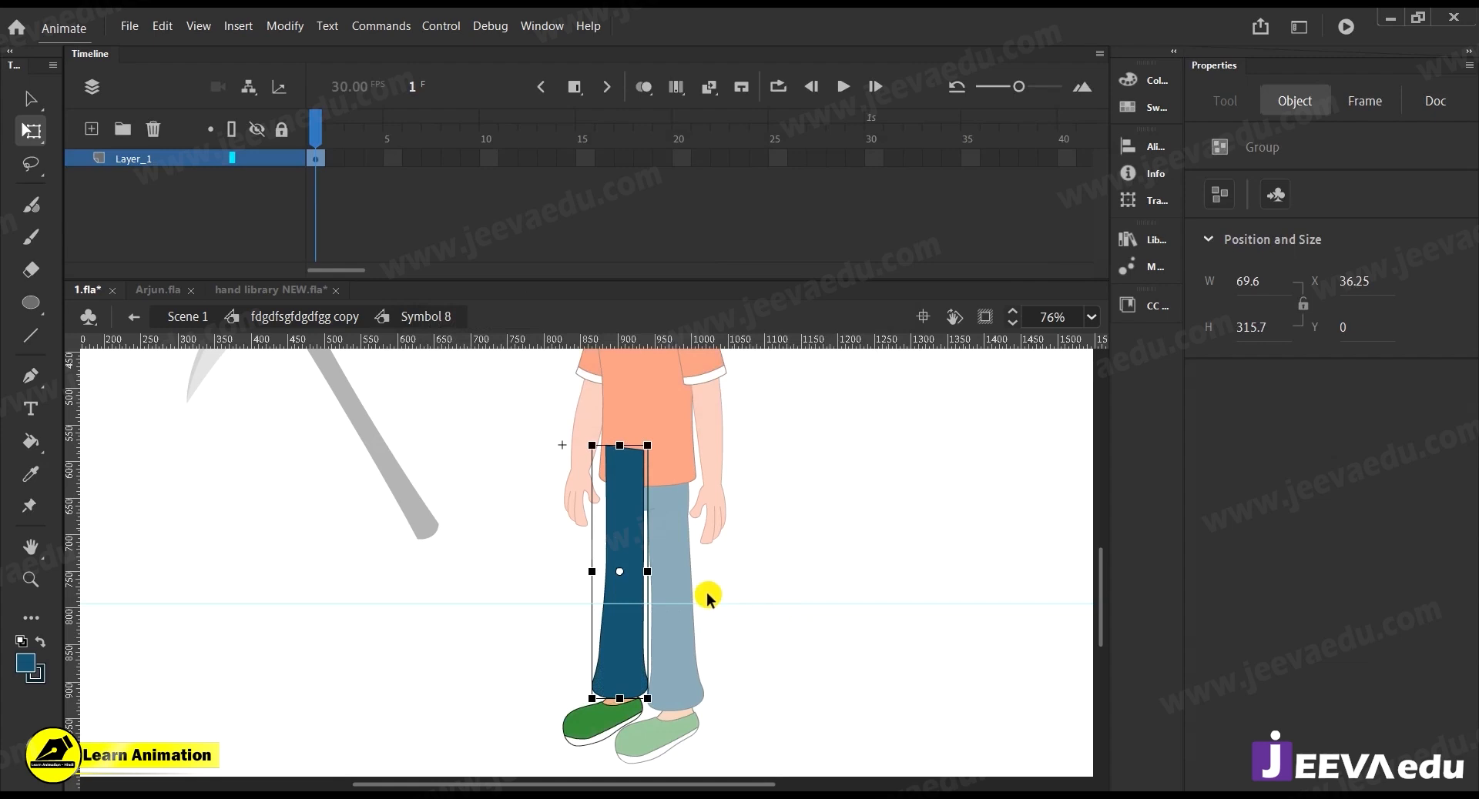
double_click(547, 651)
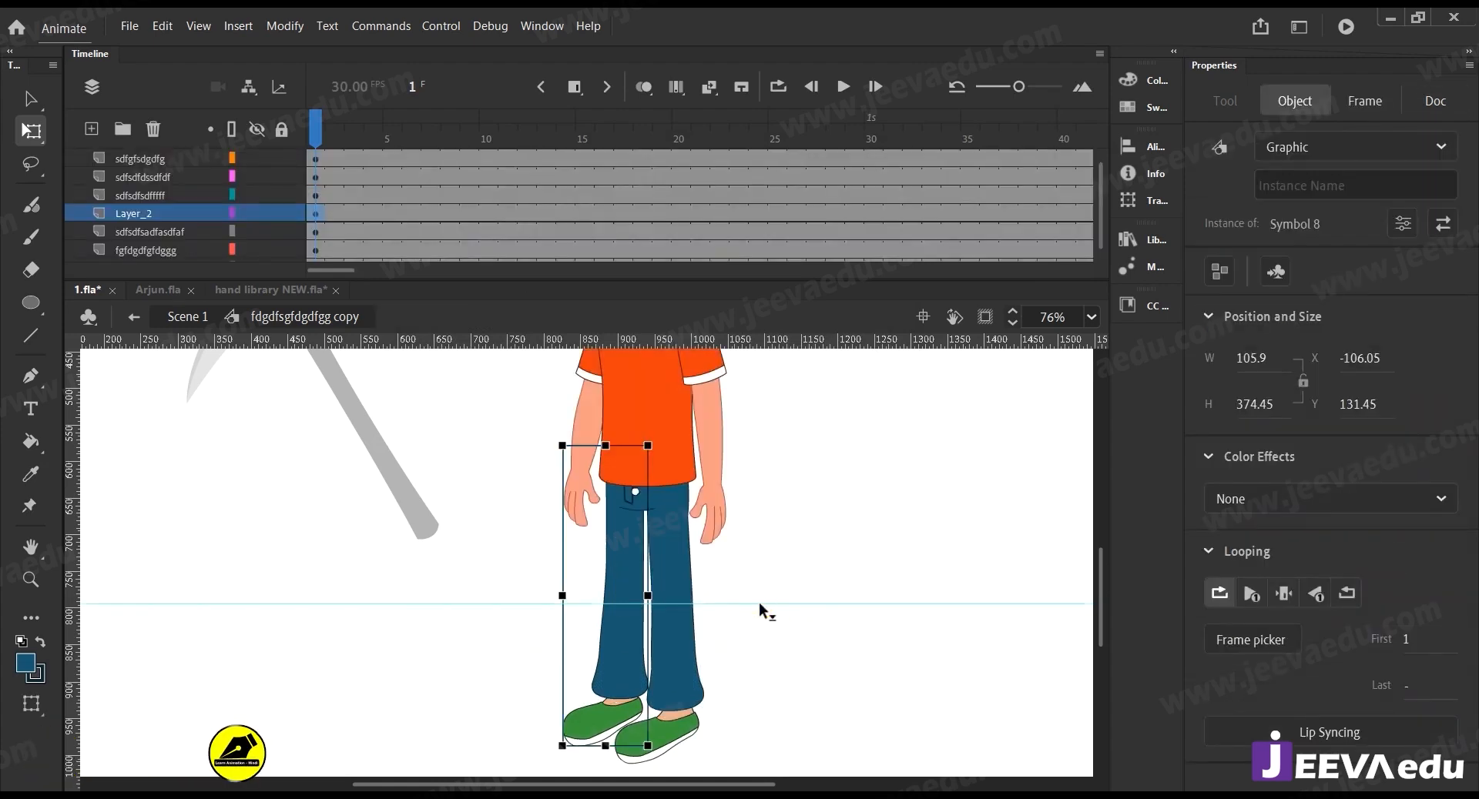
Reopen the leg symbol and break its trouser group apart into the separate thigh and lower trouser symbols
double_click(620, 593)
click(617, 590)
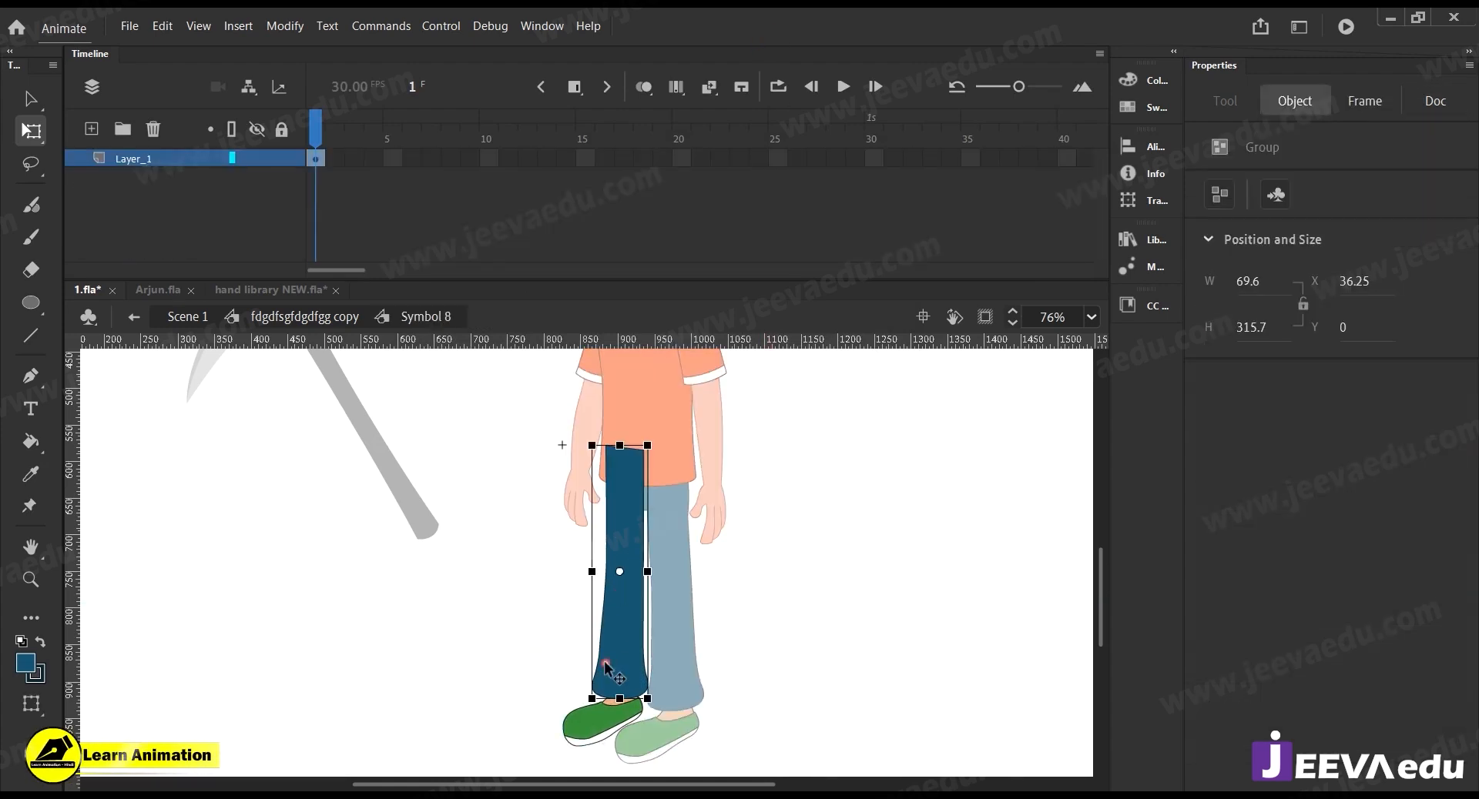
key(ctrl+b)
click(579, 630)
click(632, 525)
click(625, 648)
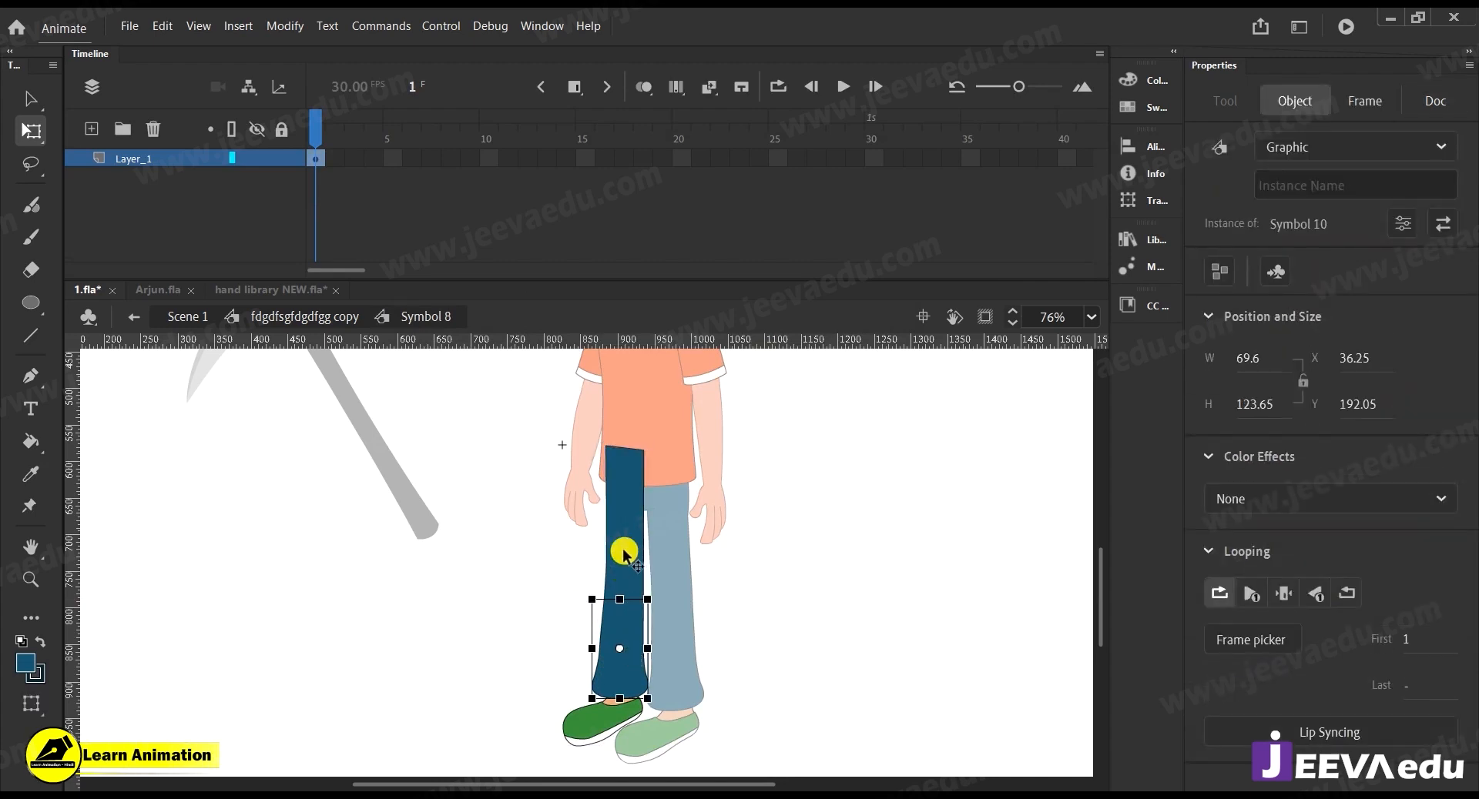
Try moving the thigh symbol aside to check that it is separate, and undo the move
click(539, 601)
click(612, 651)
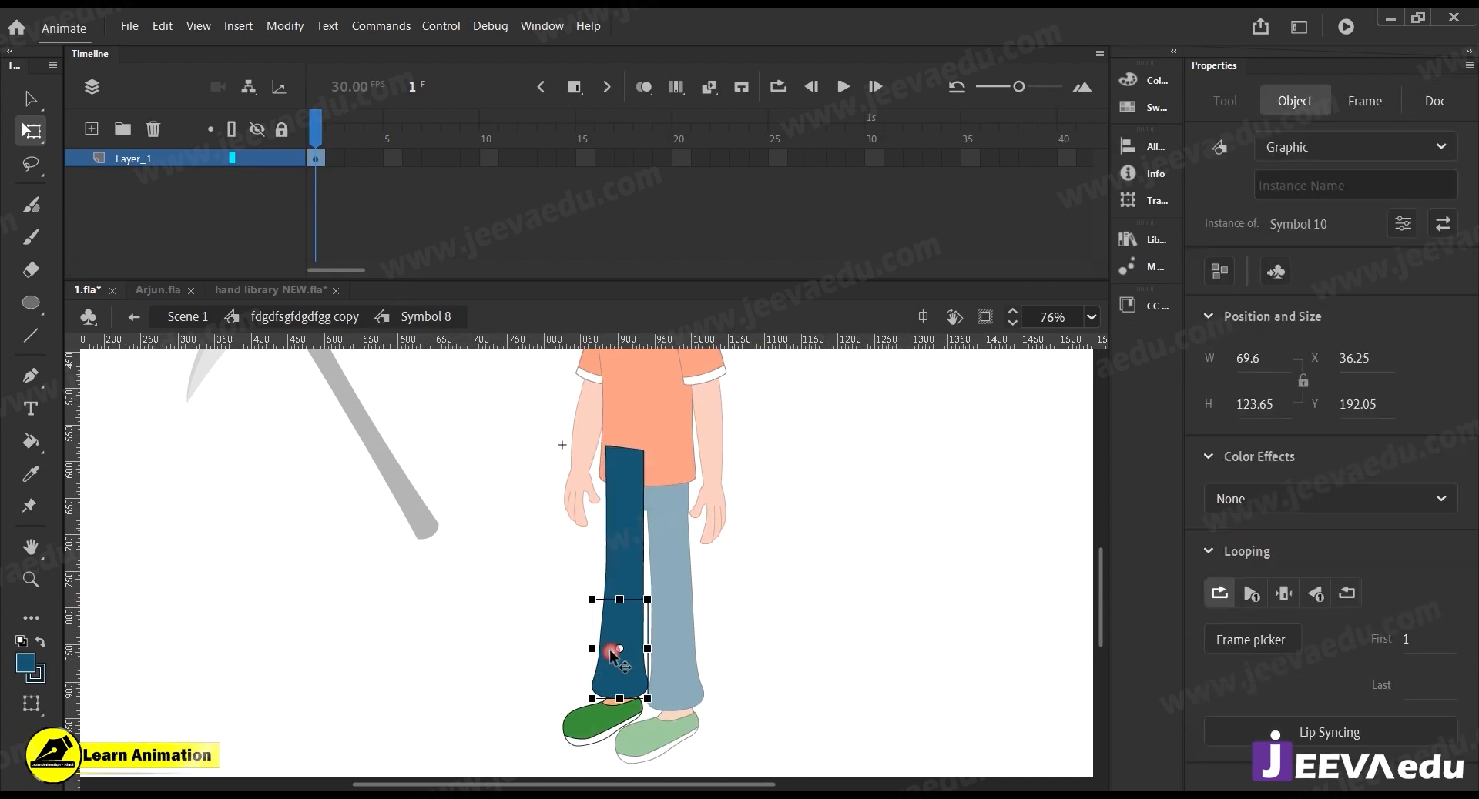
drag(621, 568, 482, 562)
key(ctrl+z)
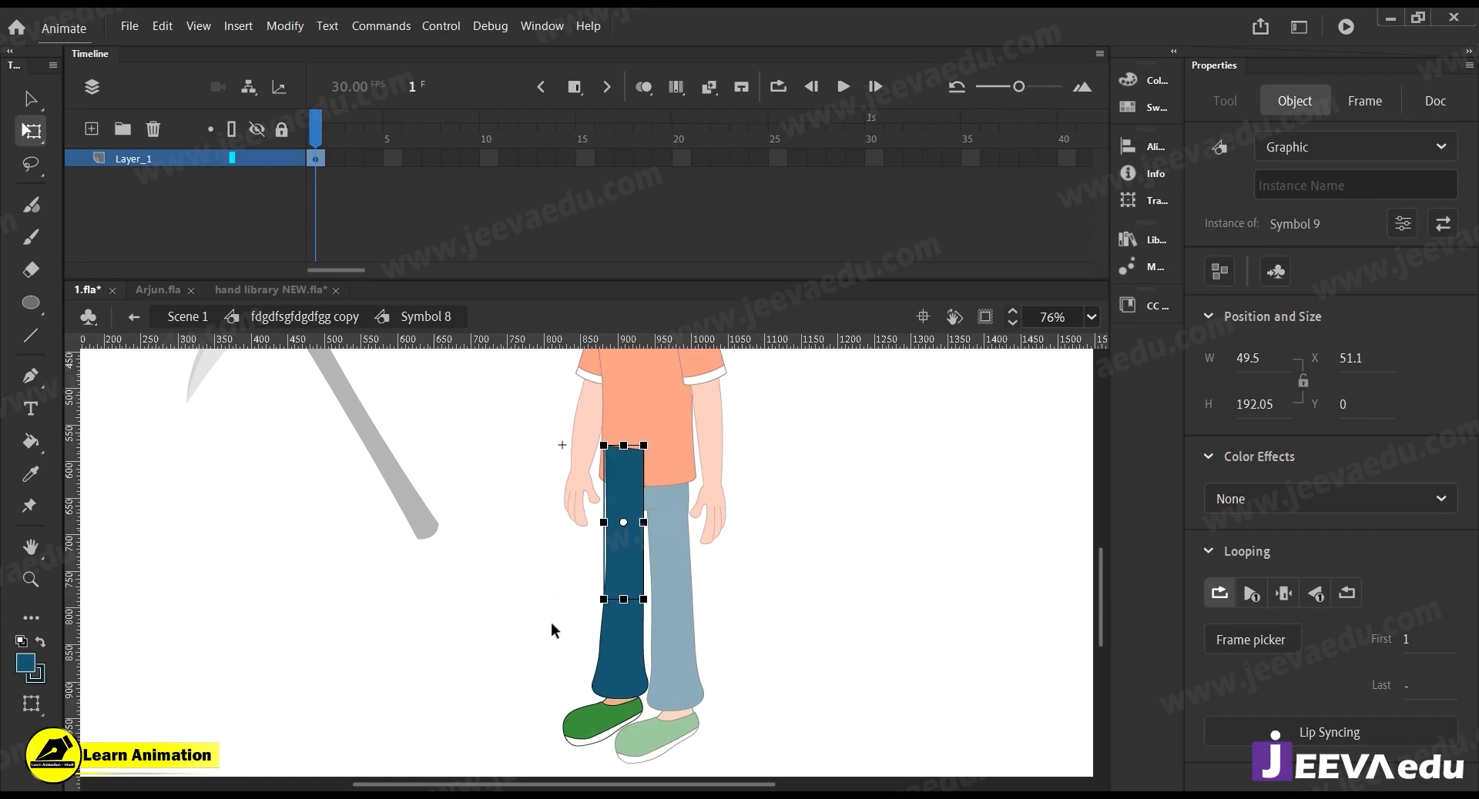
Cut the lower trouser and shoe, paste them in place on a new layer, and convert them into one graphic symbol
drag(551, 630, 664, 735)
key(ctrl+x)
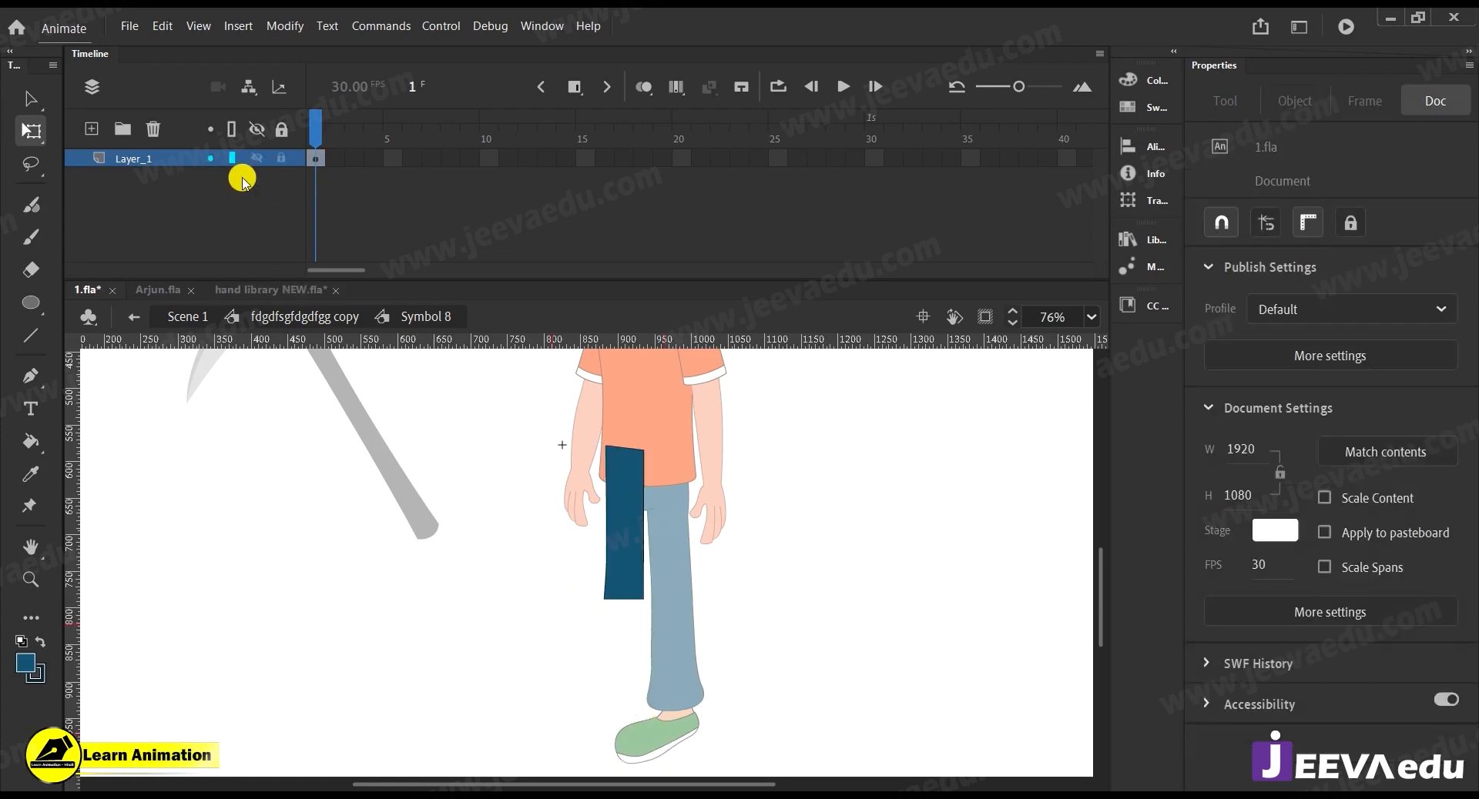
click(94, 130)
right_click(265, 531)
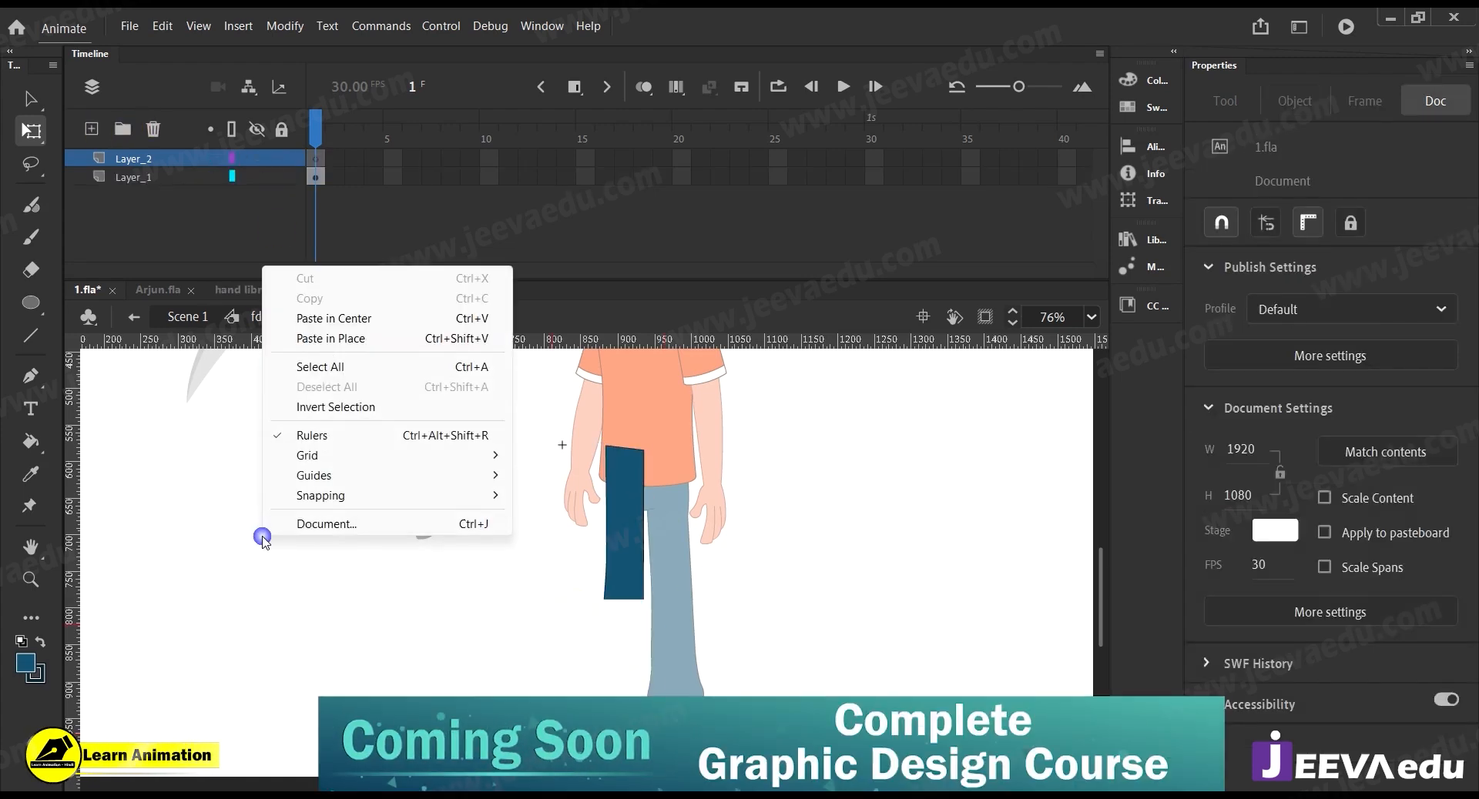
click(331, 330)
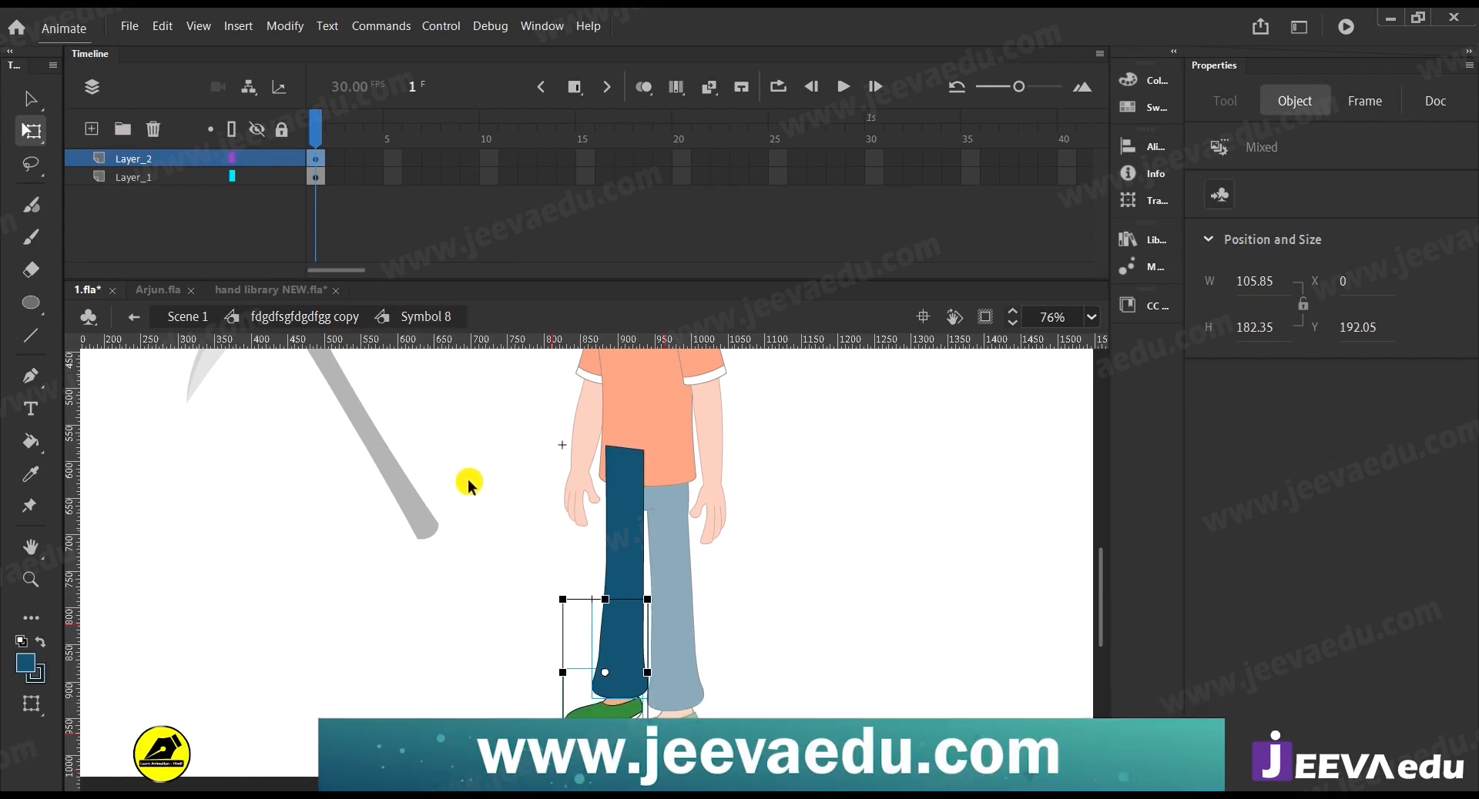
key(F8)
click(836, 210)
Extend the frames of both layers in the leg symbol past frame 40 and return to frame 1
click(645, 159)
drag(647, 160, 830, 219)
key(F5)
key(F5)
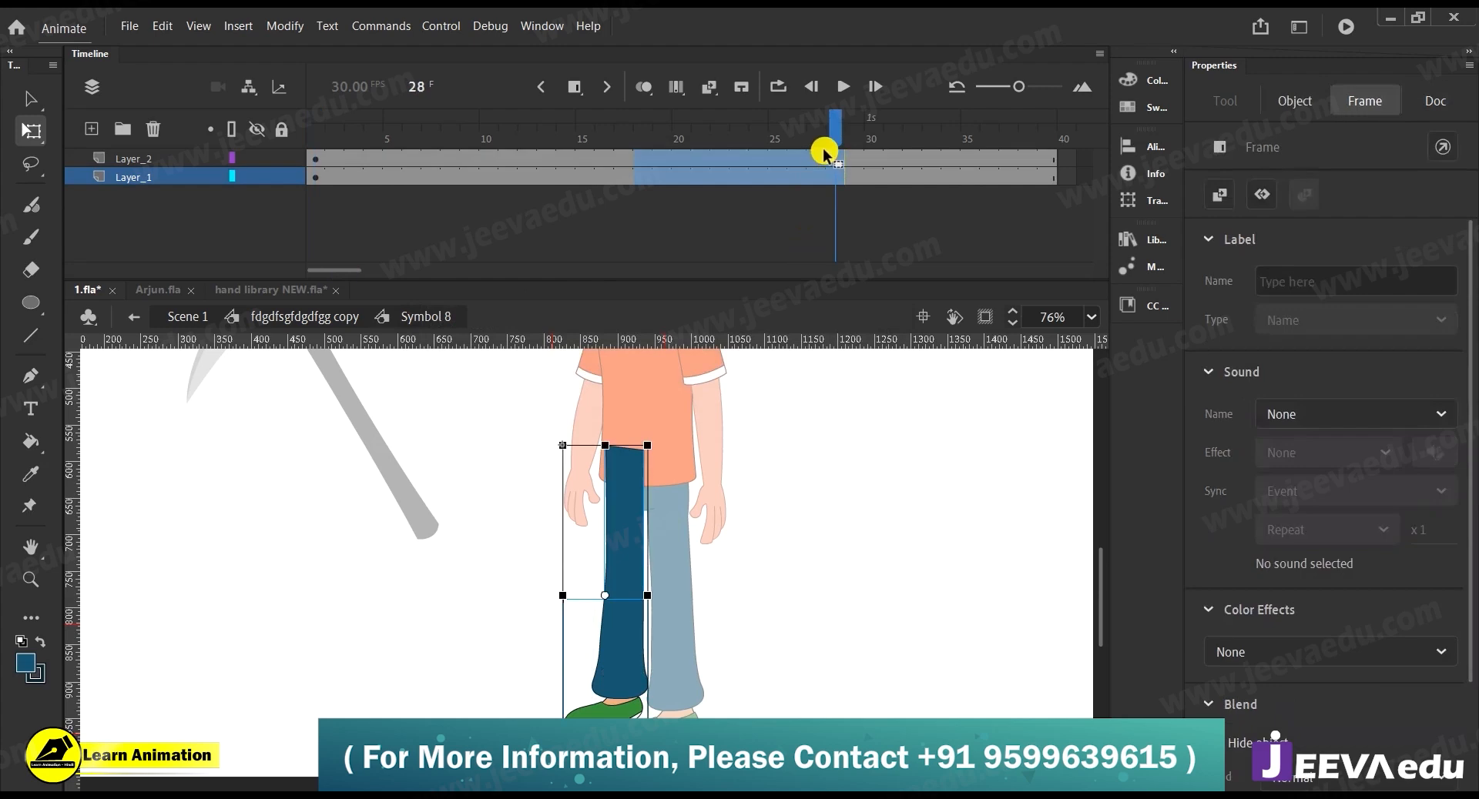
key(F5)
drag(838, 134, 316, 134)
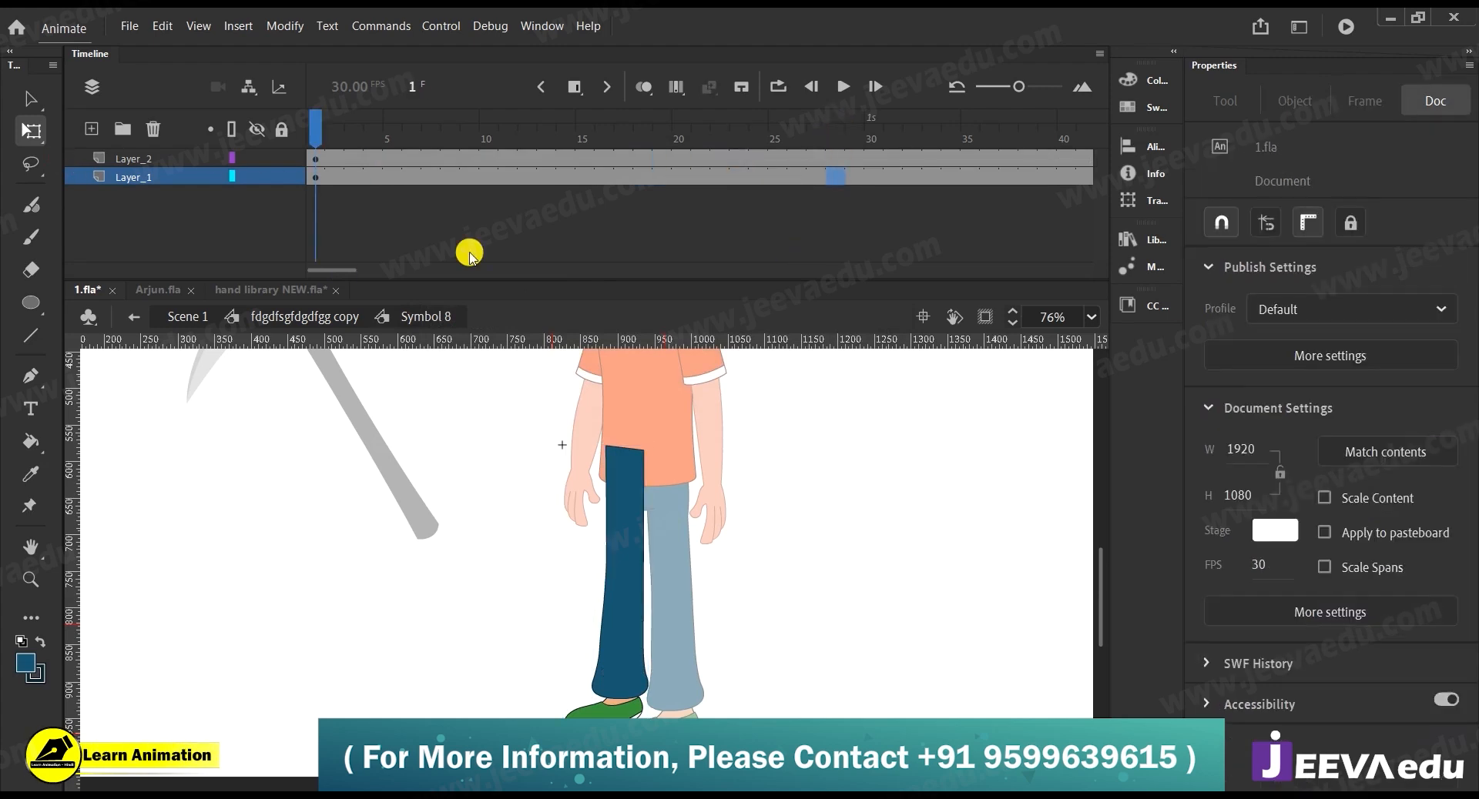
Try moving the lower-leg symbol away from the thigh, undo the move, and select the thigh
drag(636, 672, 509, 673)
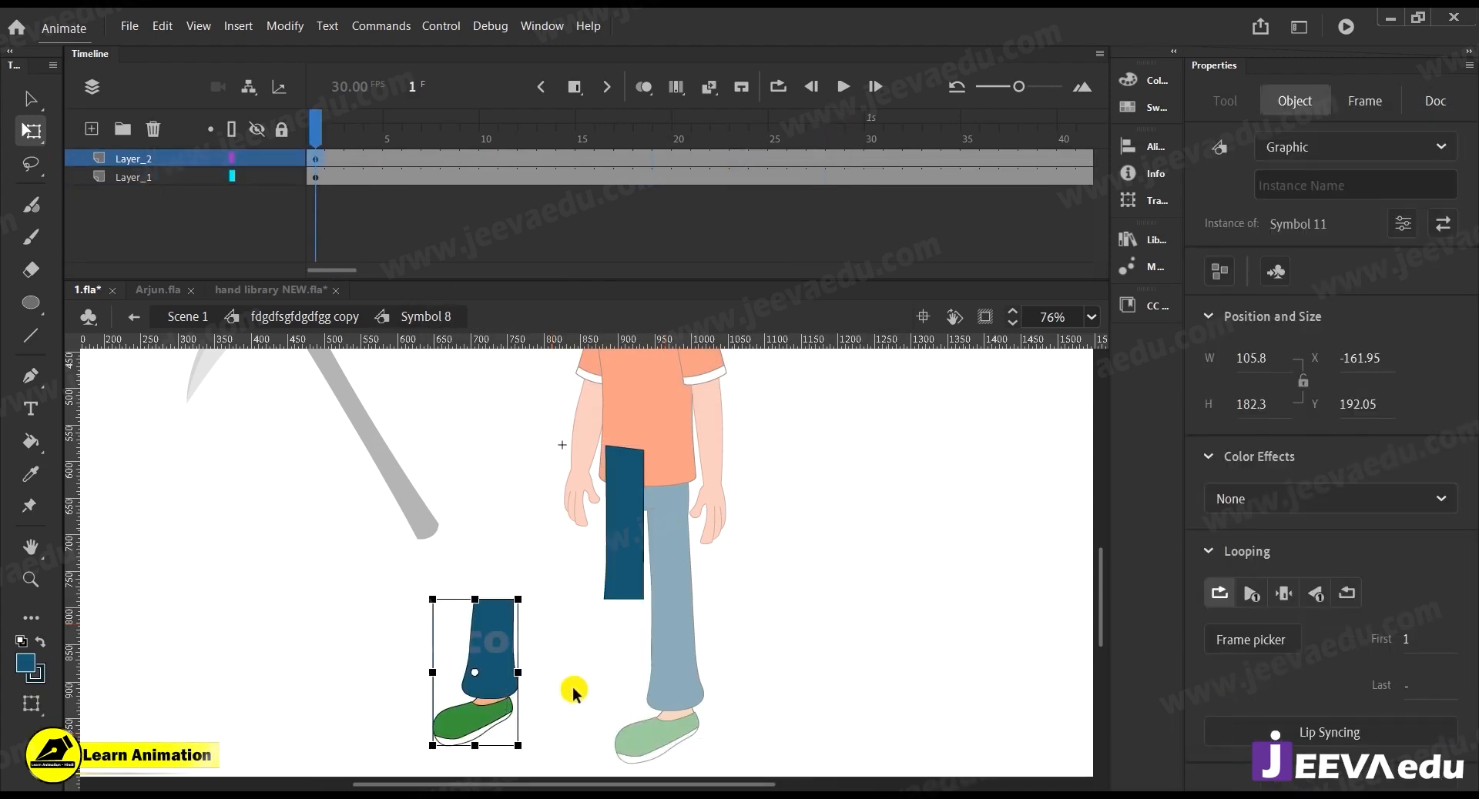
key(ctrl+z)
click(624, 570)
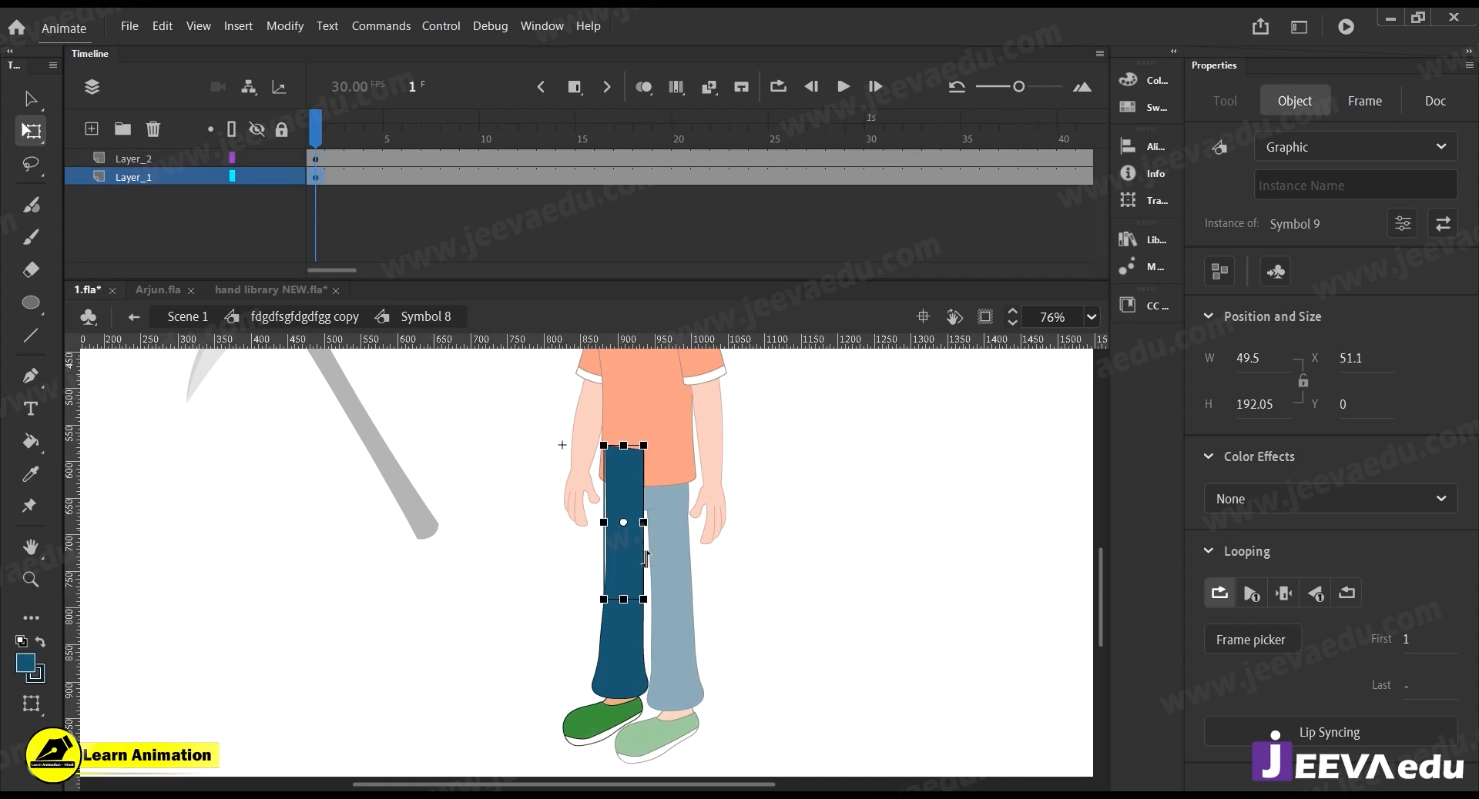
Hide the lower-leg layer, Layer_2, and add a new layer beneath the thigh's Layer_1
key(z)
click(620, 613)
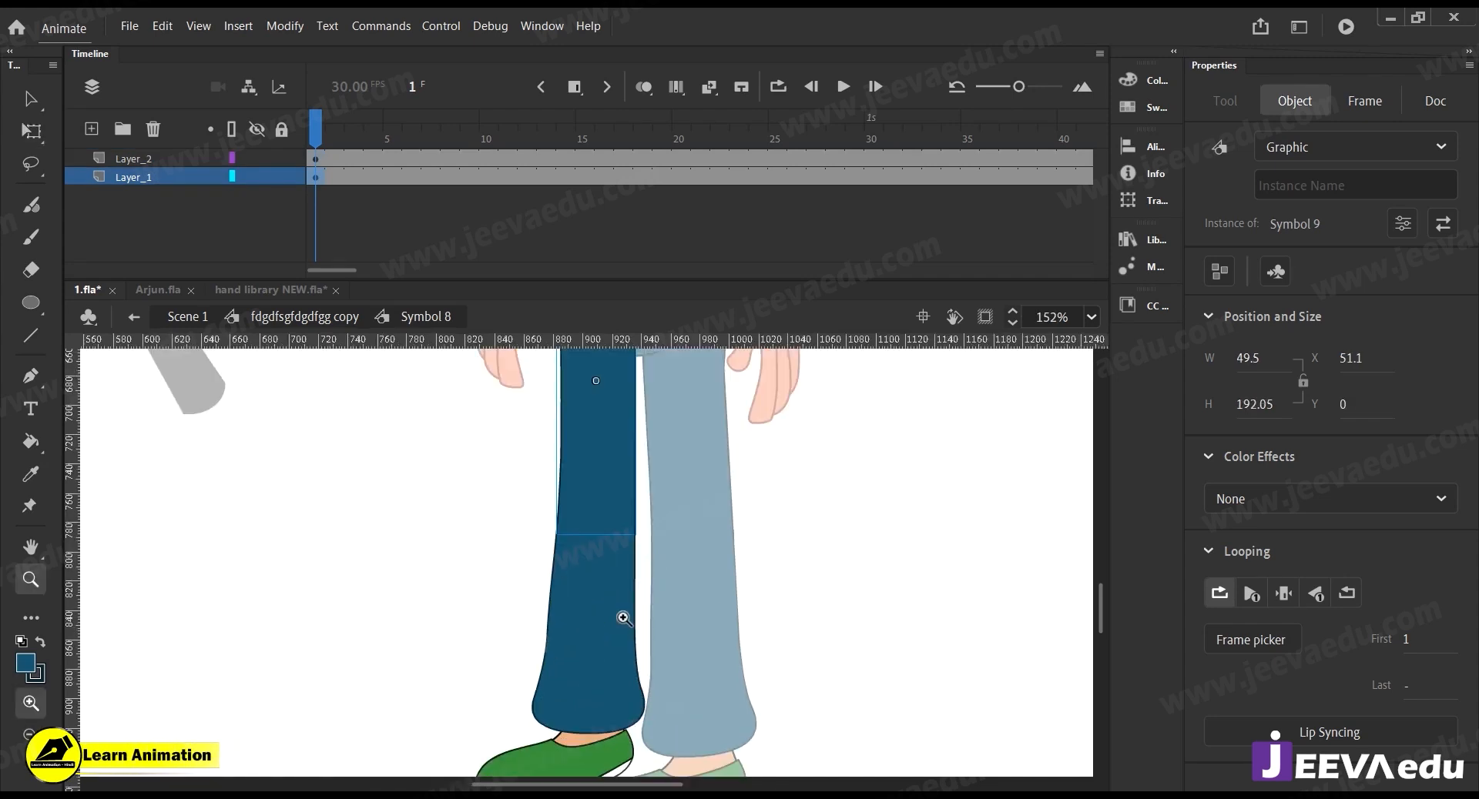
alt+click(625, 559)
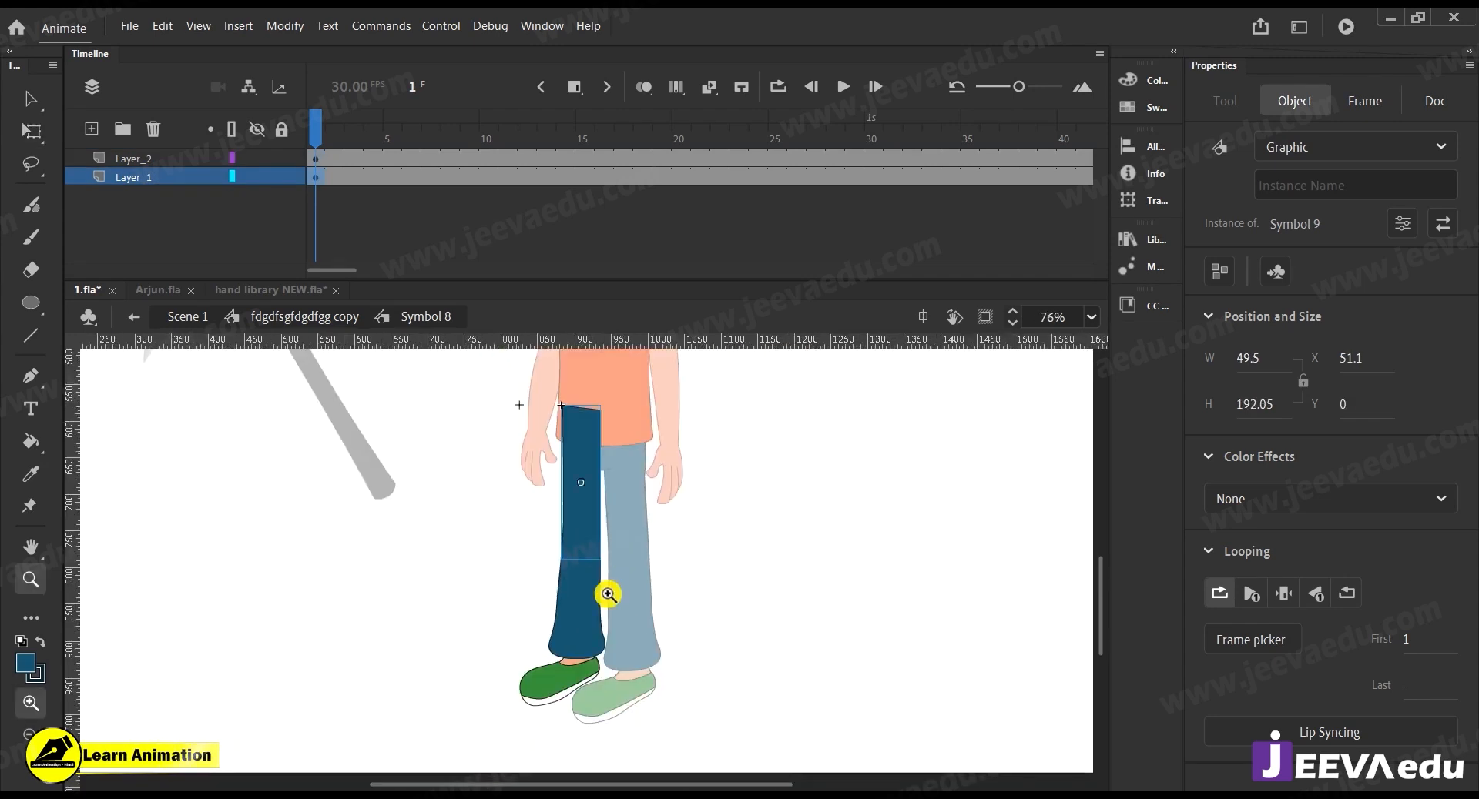
drag(613, 606, 627, 653)
click(595, 669)
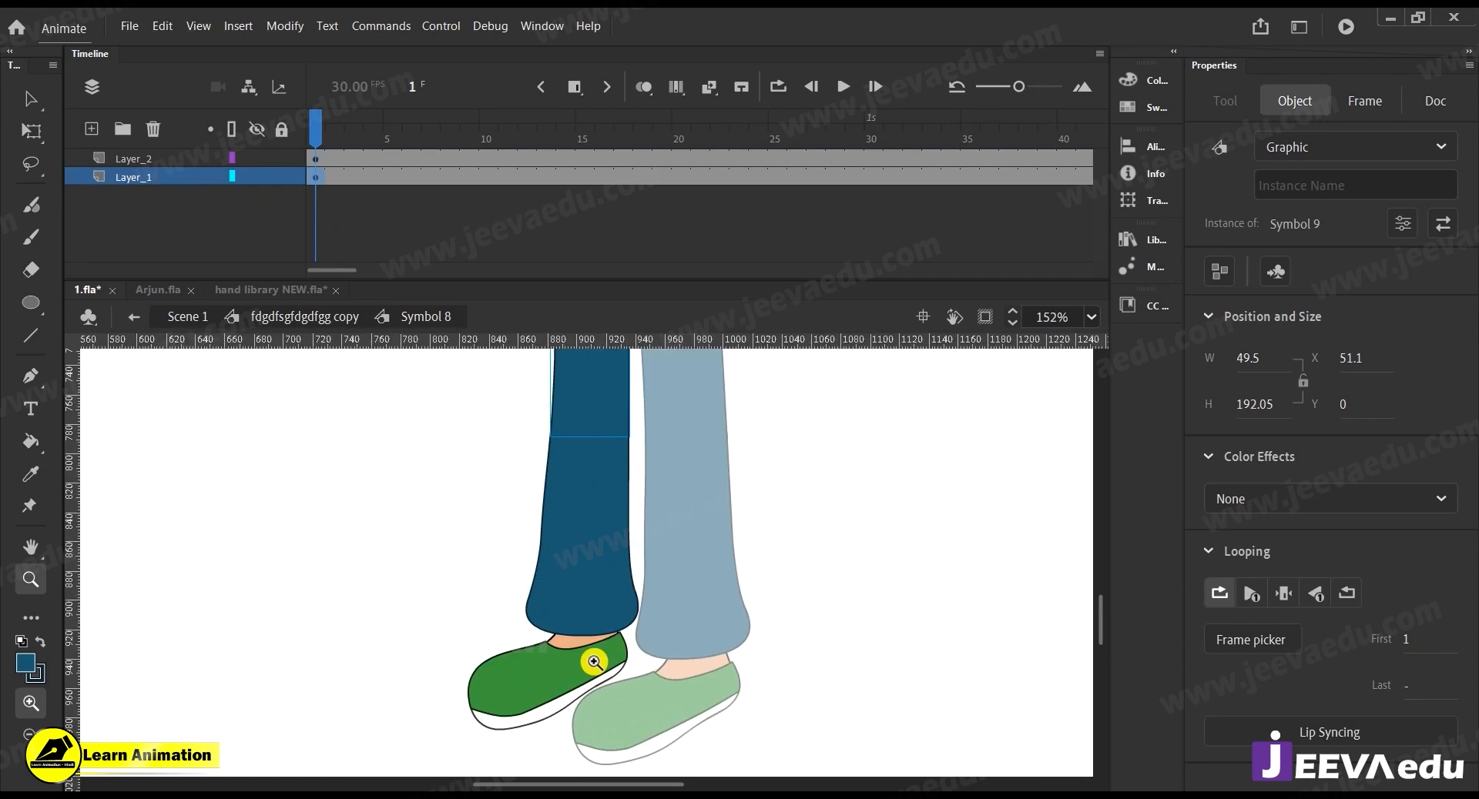
key(v)
click(604, 587)
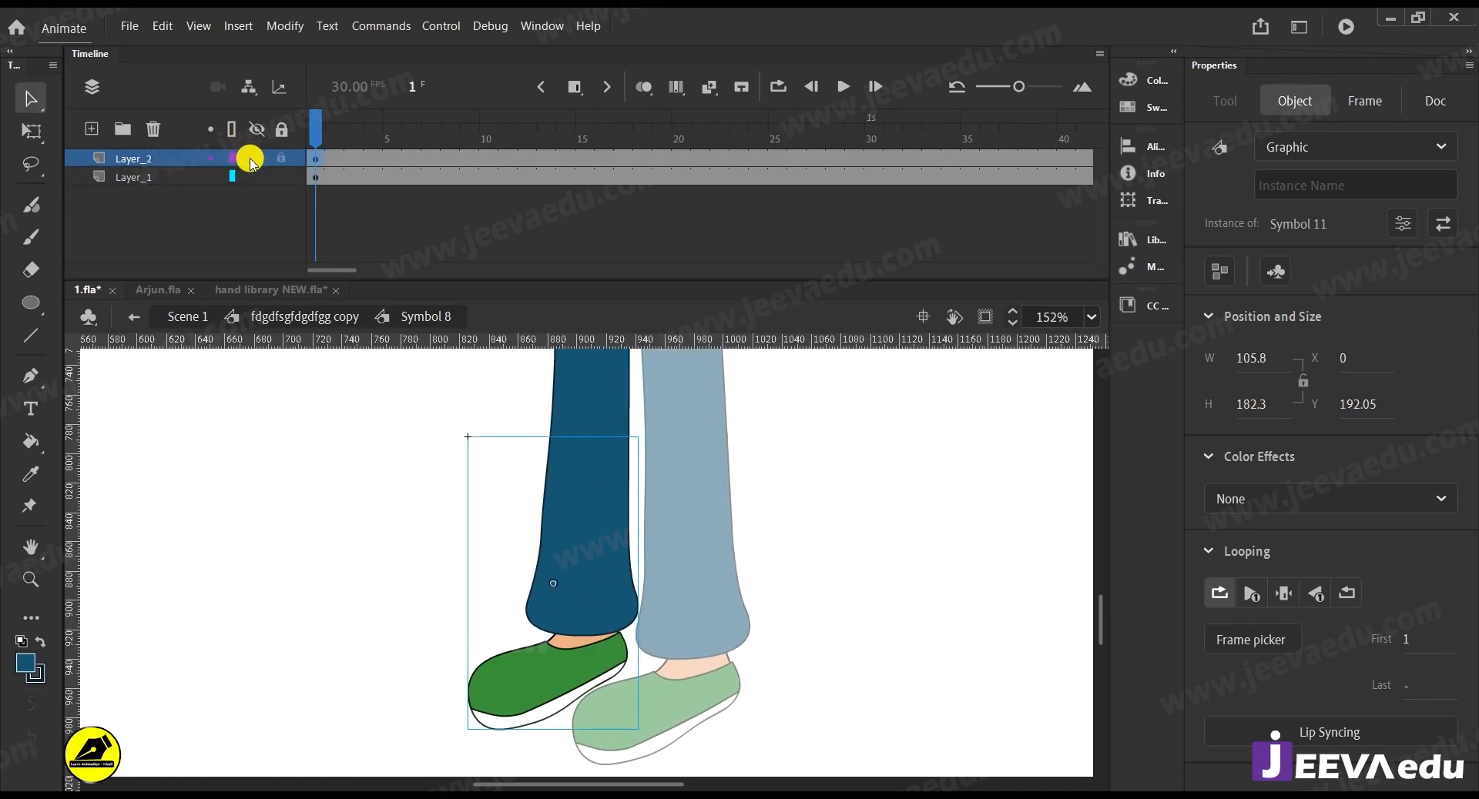
click(281, 159)
click(257, 159)
click(92, 129)
drag(168, 165, 168, 178)
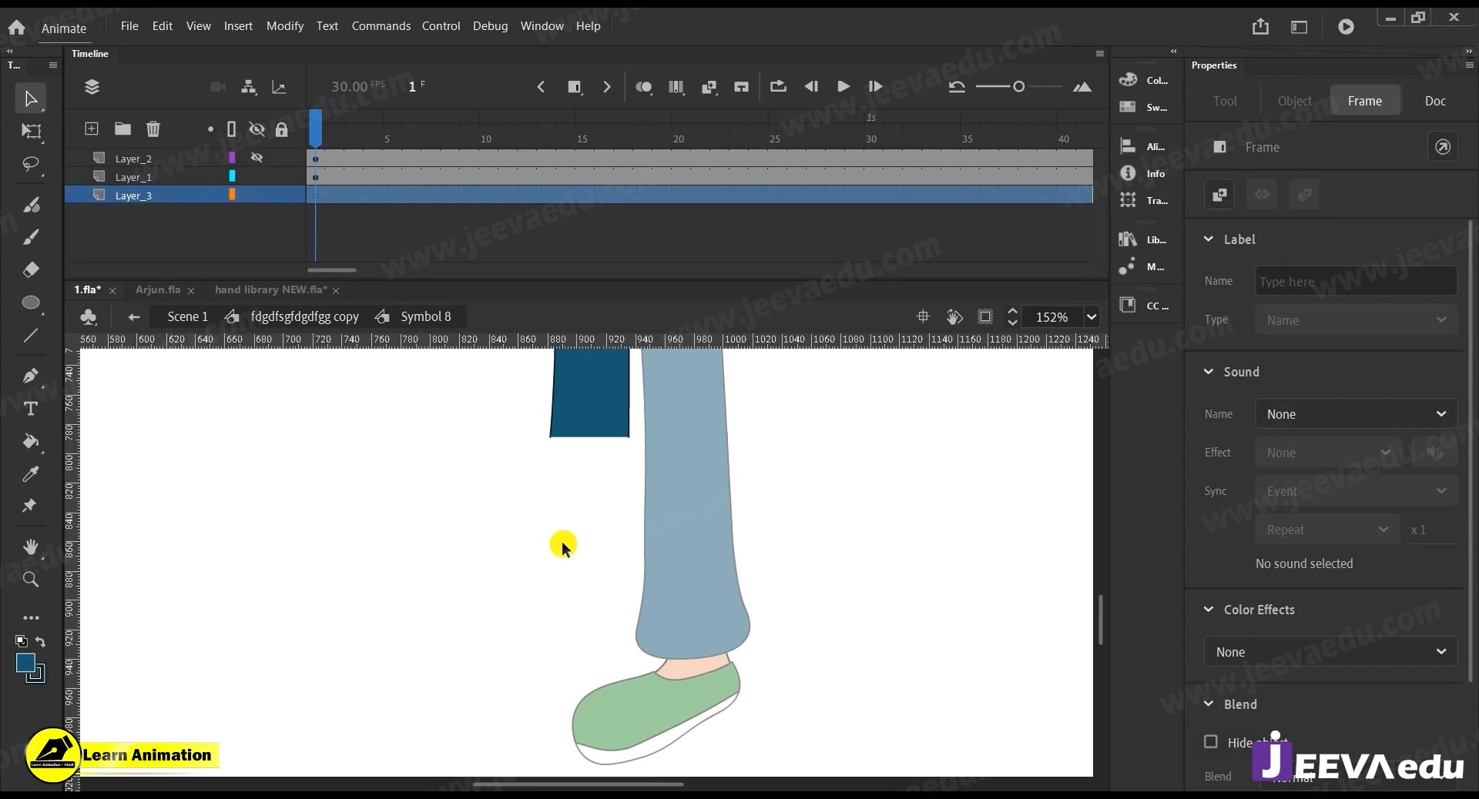
Draw a circle about 41 px wide just below the thigh's lower end on Layer_3
key(z)
click(586, 496)
drag(588, 497, 572, 600)
click(570, 568)
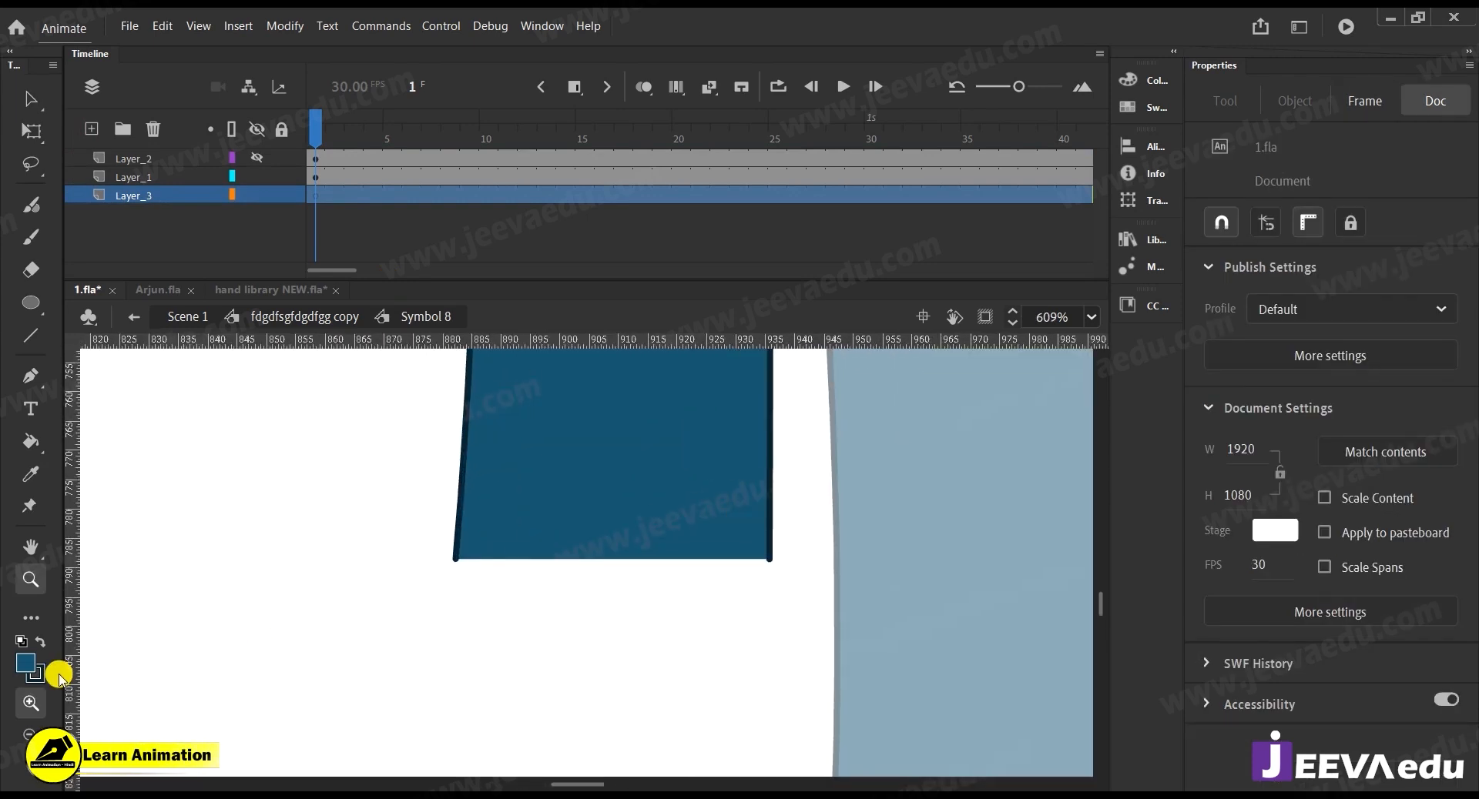
key(o)
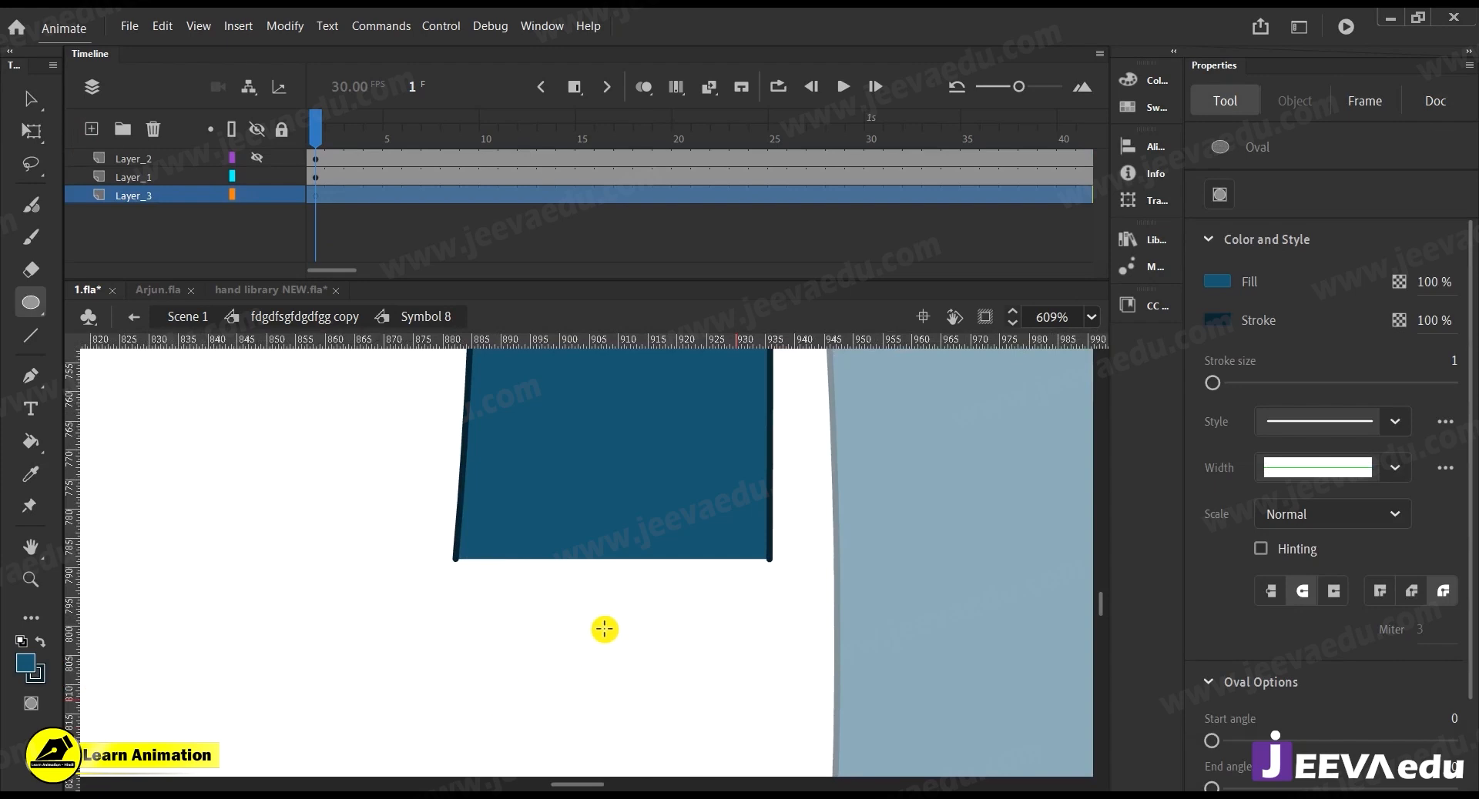
drag(555, 622, 639, 757)
Centre the circle on the thigh's lower edge and enlarge it to about 48 px wide to form the knee joint
key(v)
click(555, 703)
drag(555, 703, 621, 615)
key(q)
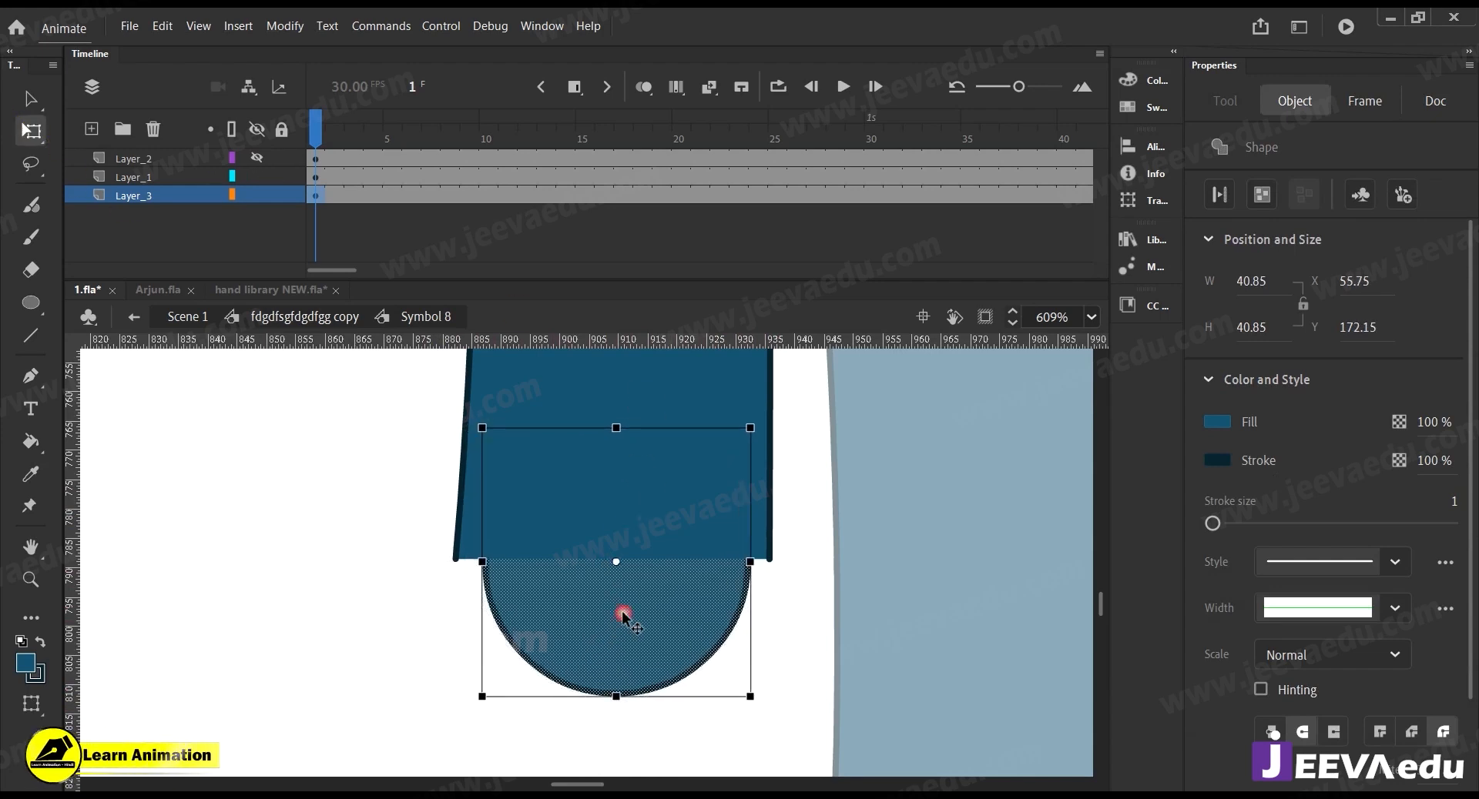
drag(752, 698, 774, 720)
key(z)
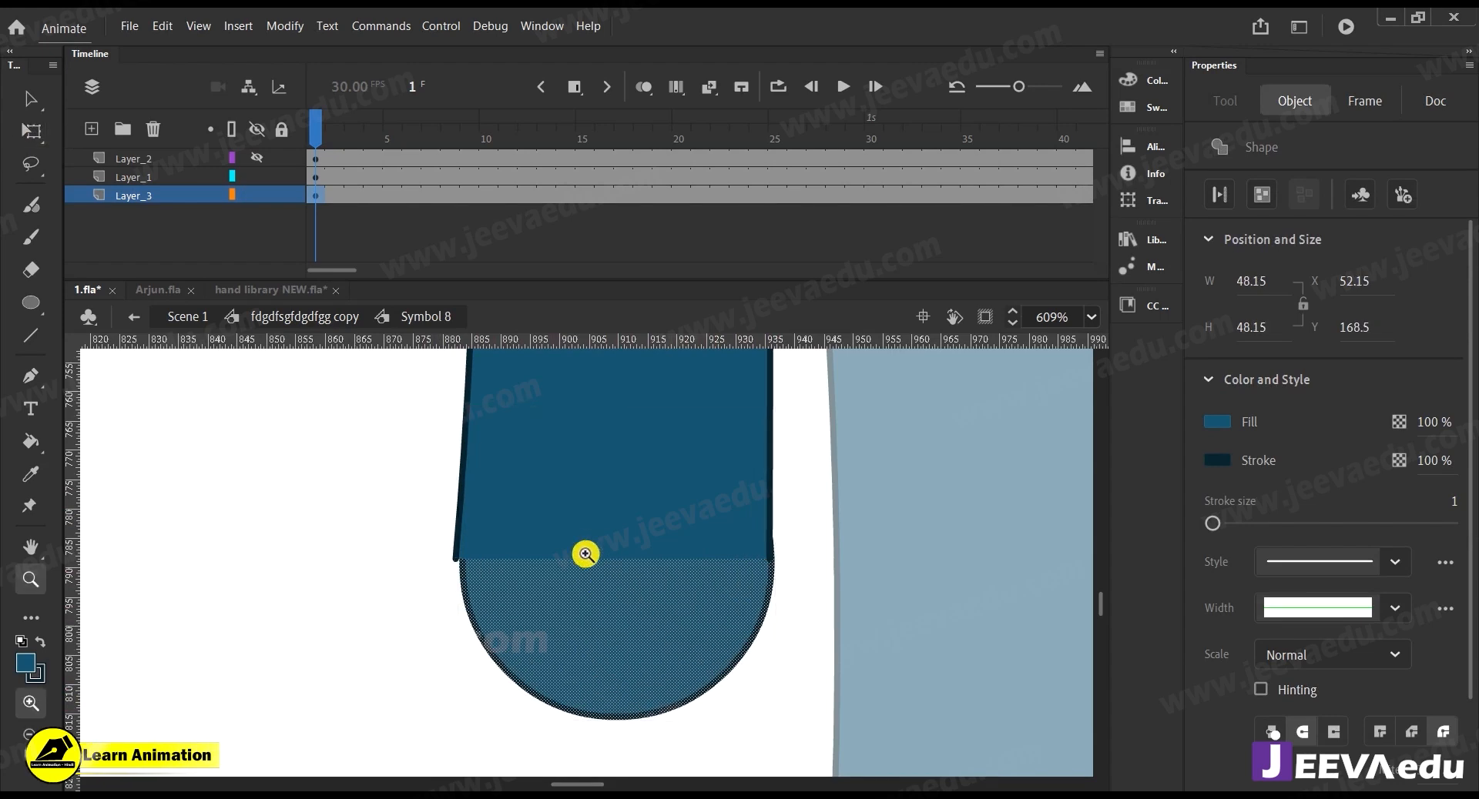
click(584, 552)
drag(668, 653, 663, 651)
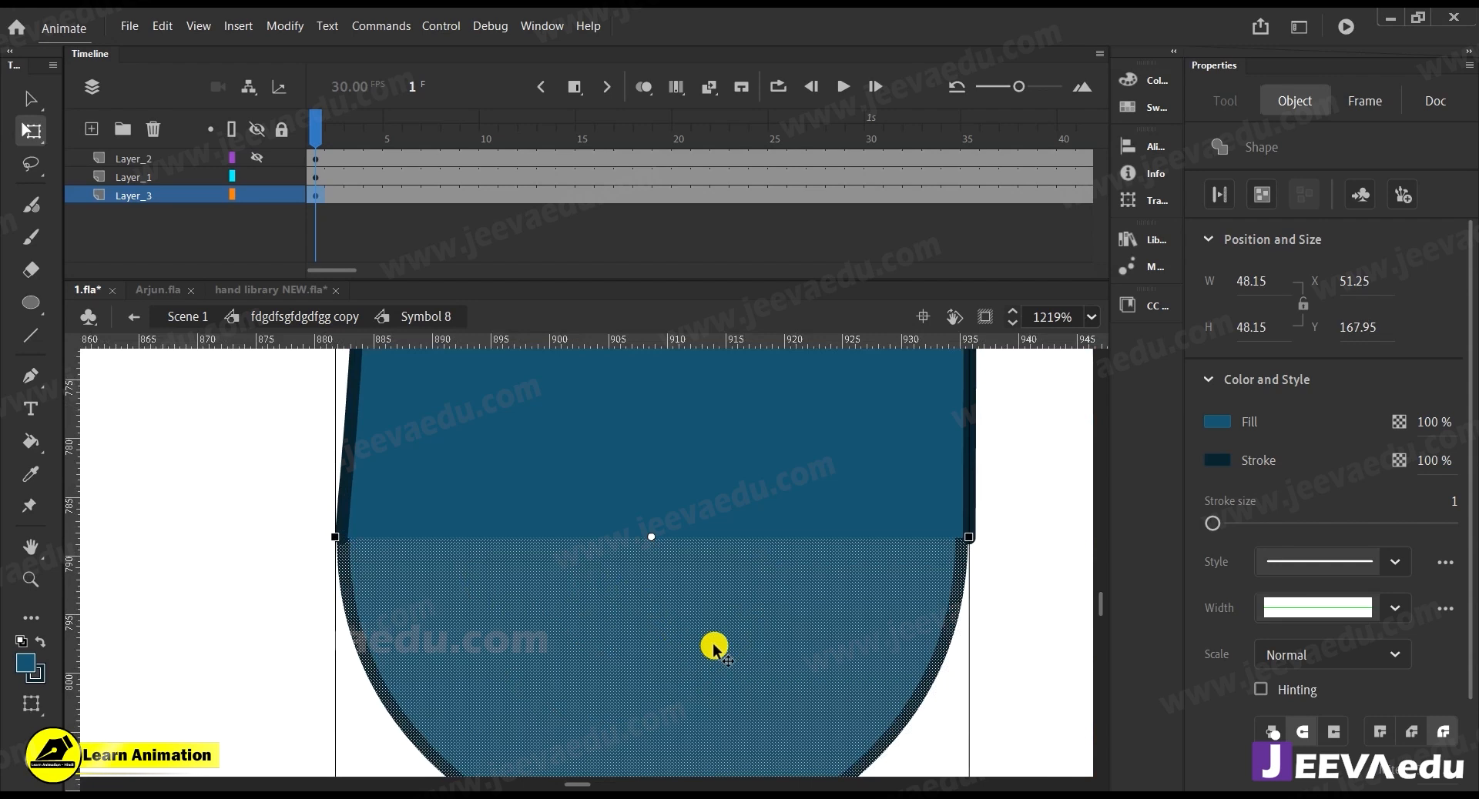
key(z)
alt+click(656, 581)
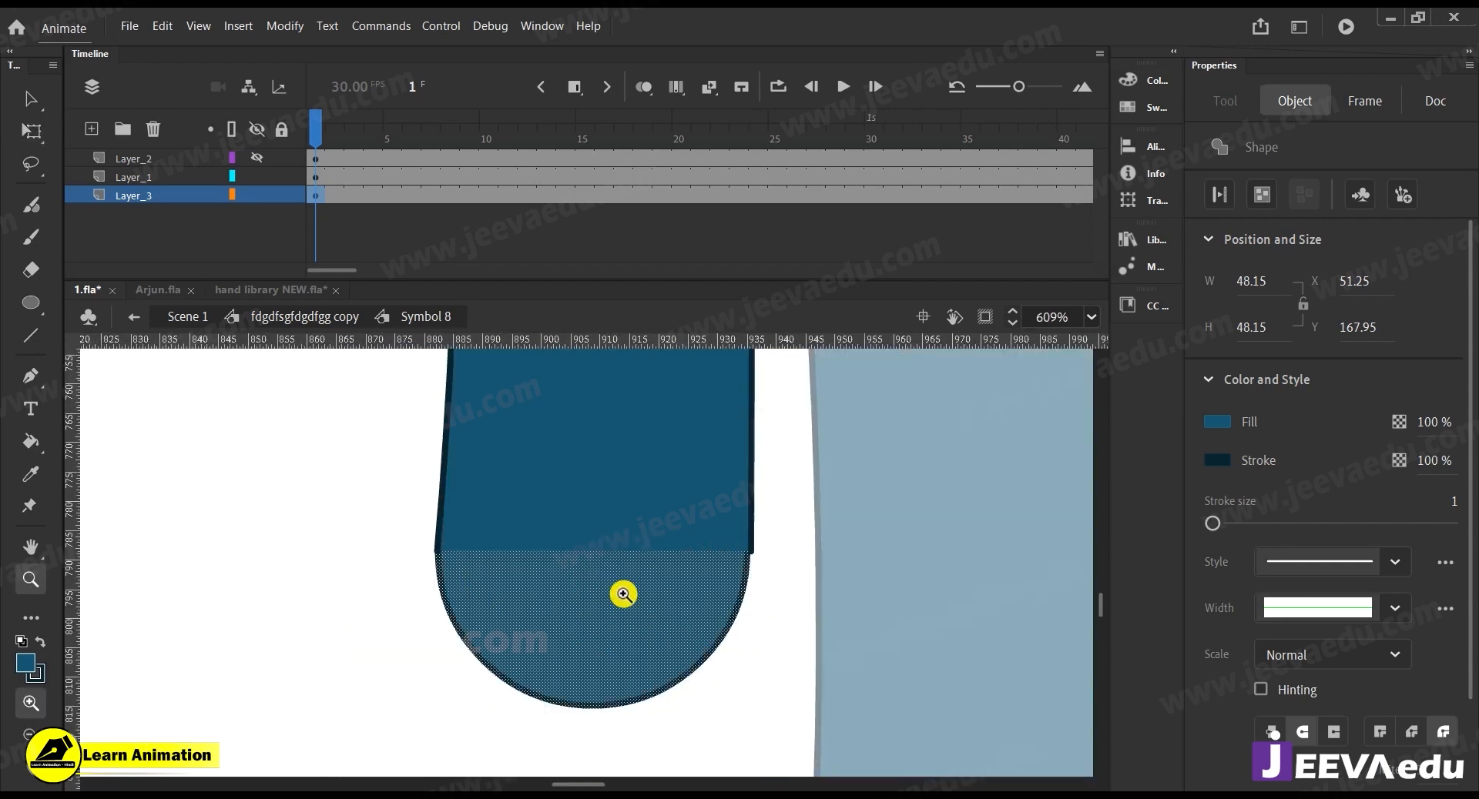
Scale the knee circle by 101% twice so its outline matches the thigh's side edges
key(ctrl+alt+s)
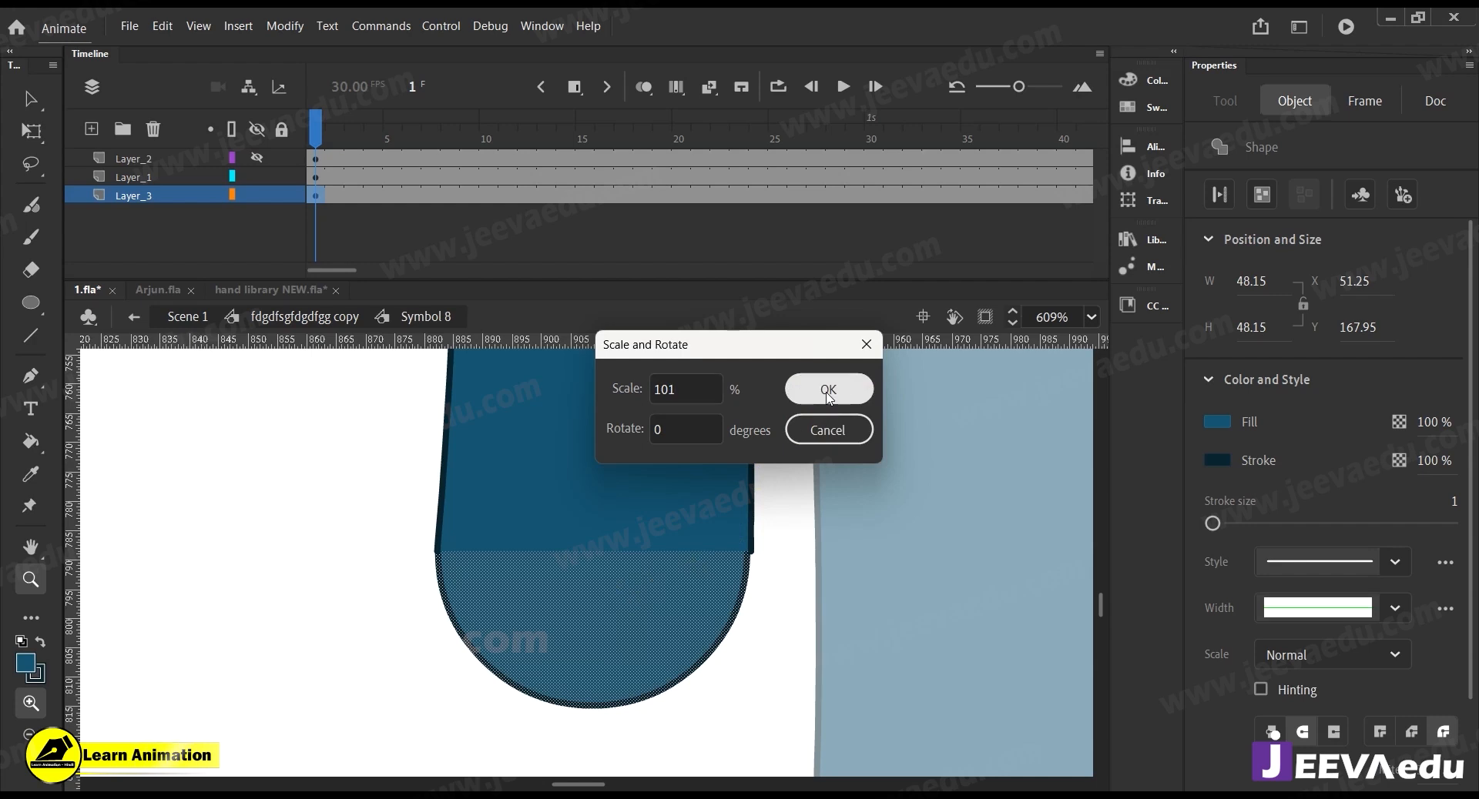
click(826, 390)
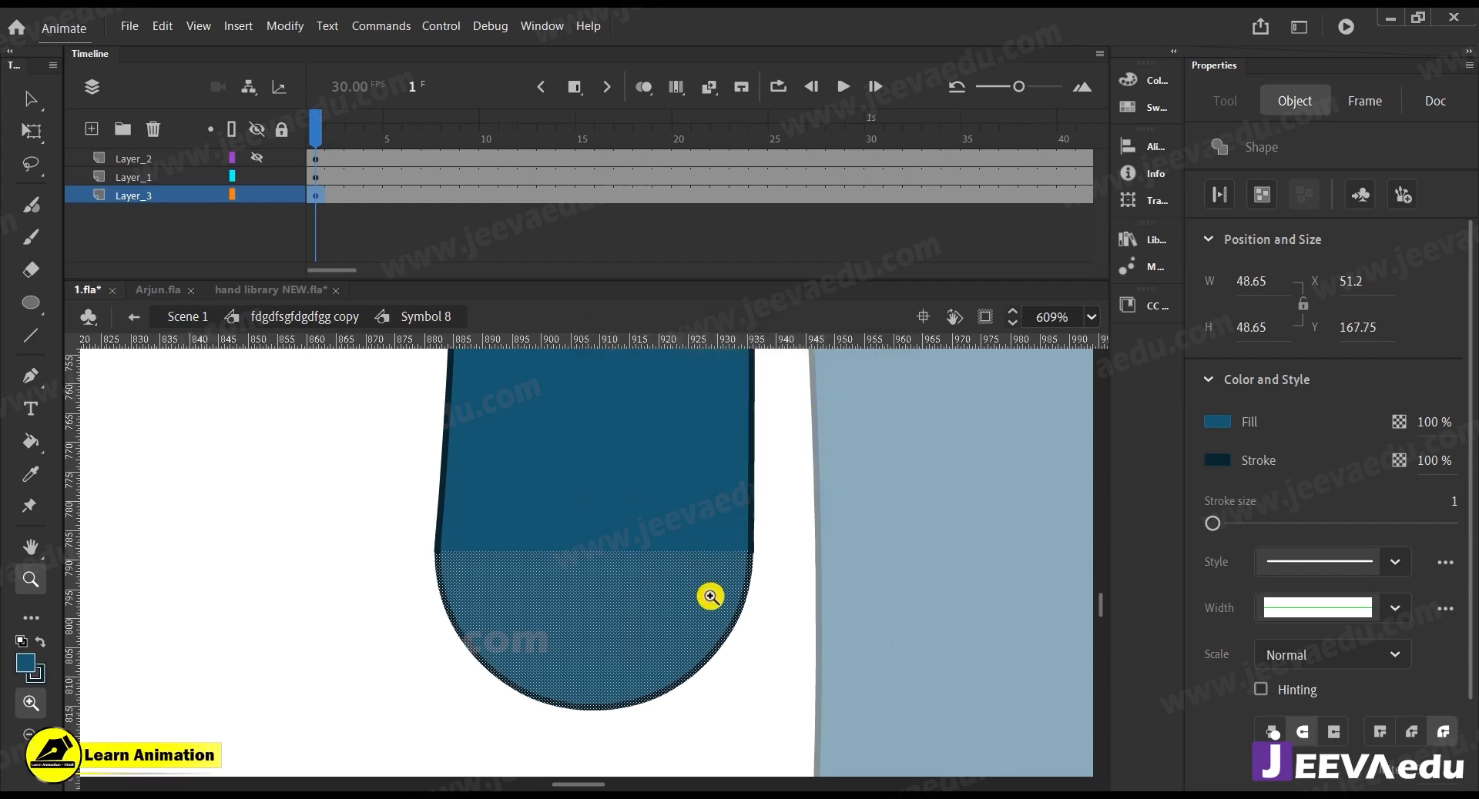
key(v)
click(379, 631)
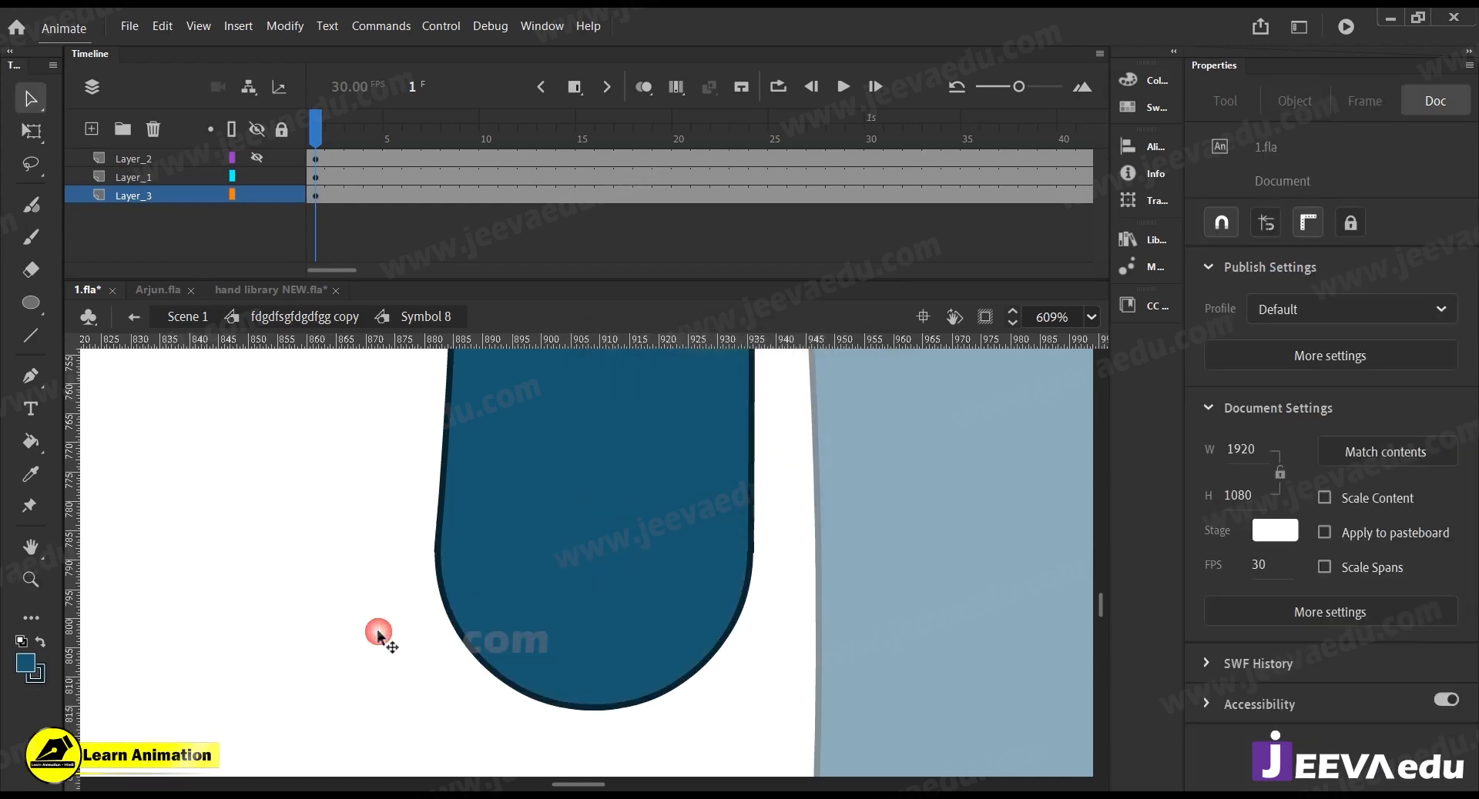
click(644, 630)
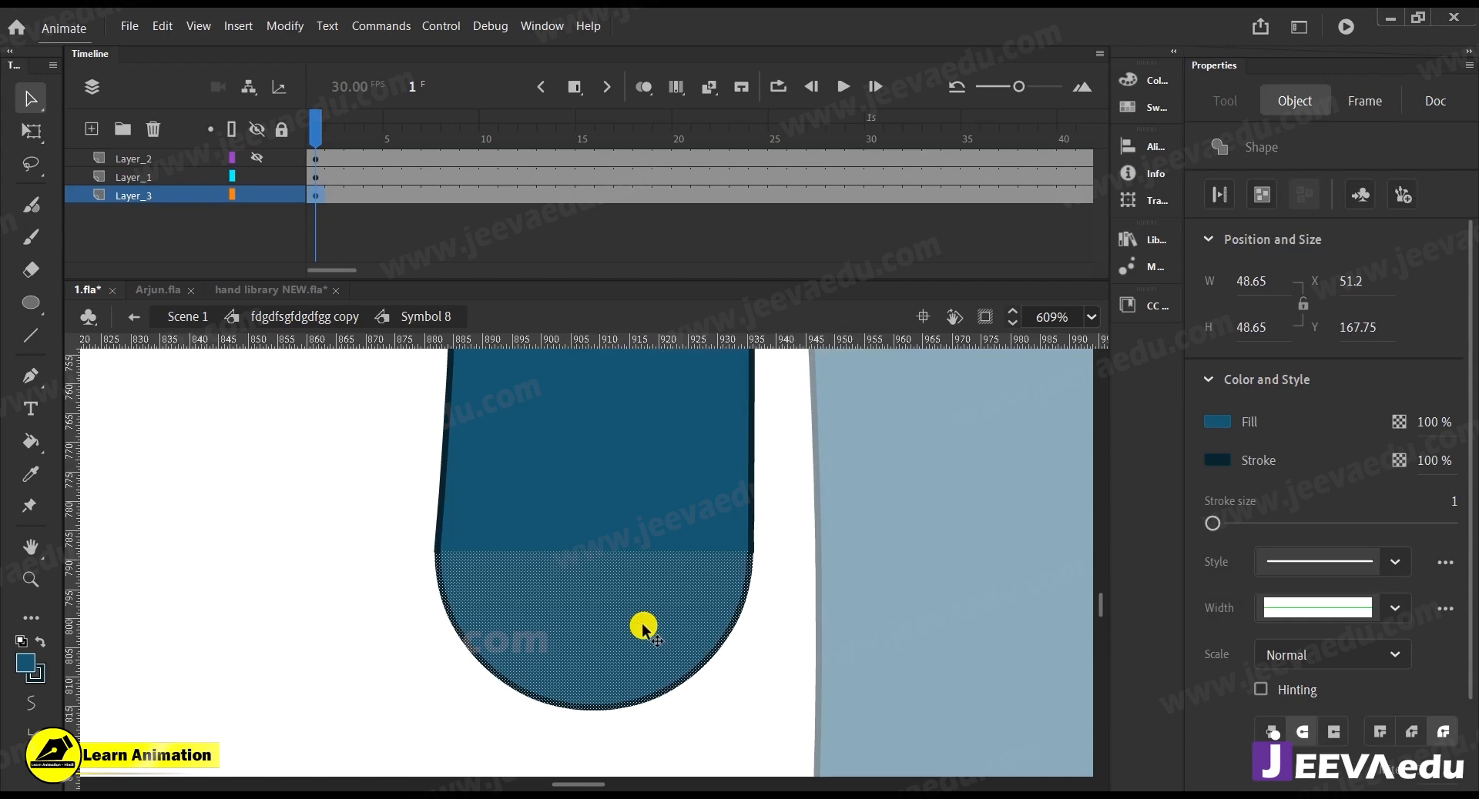
key(ctrl+alt+s)
key(Return)
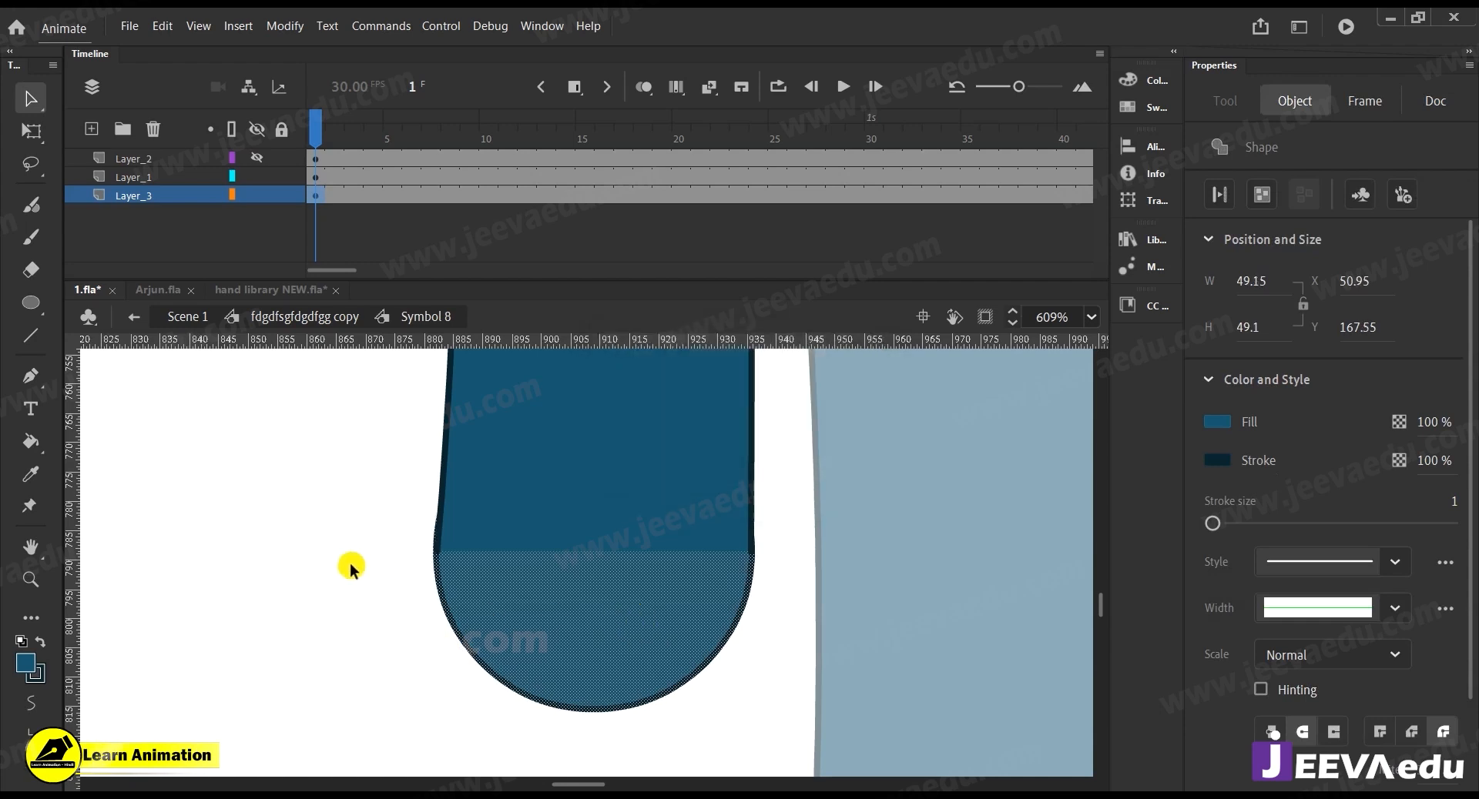
click(343, 568)
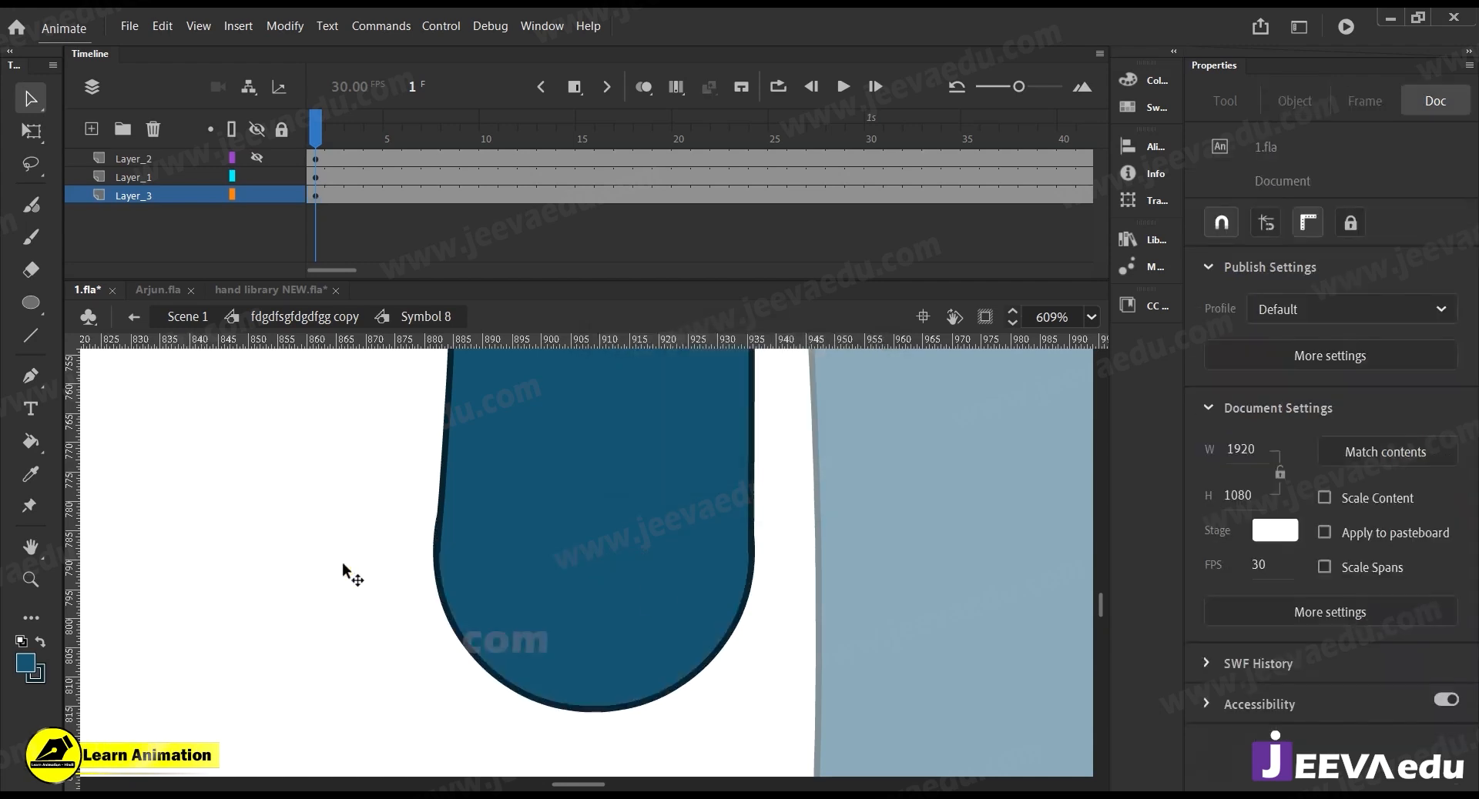
Check the knee outline up close and convert the knee circle into a graphic symbol
key(z)
click(616, 614)
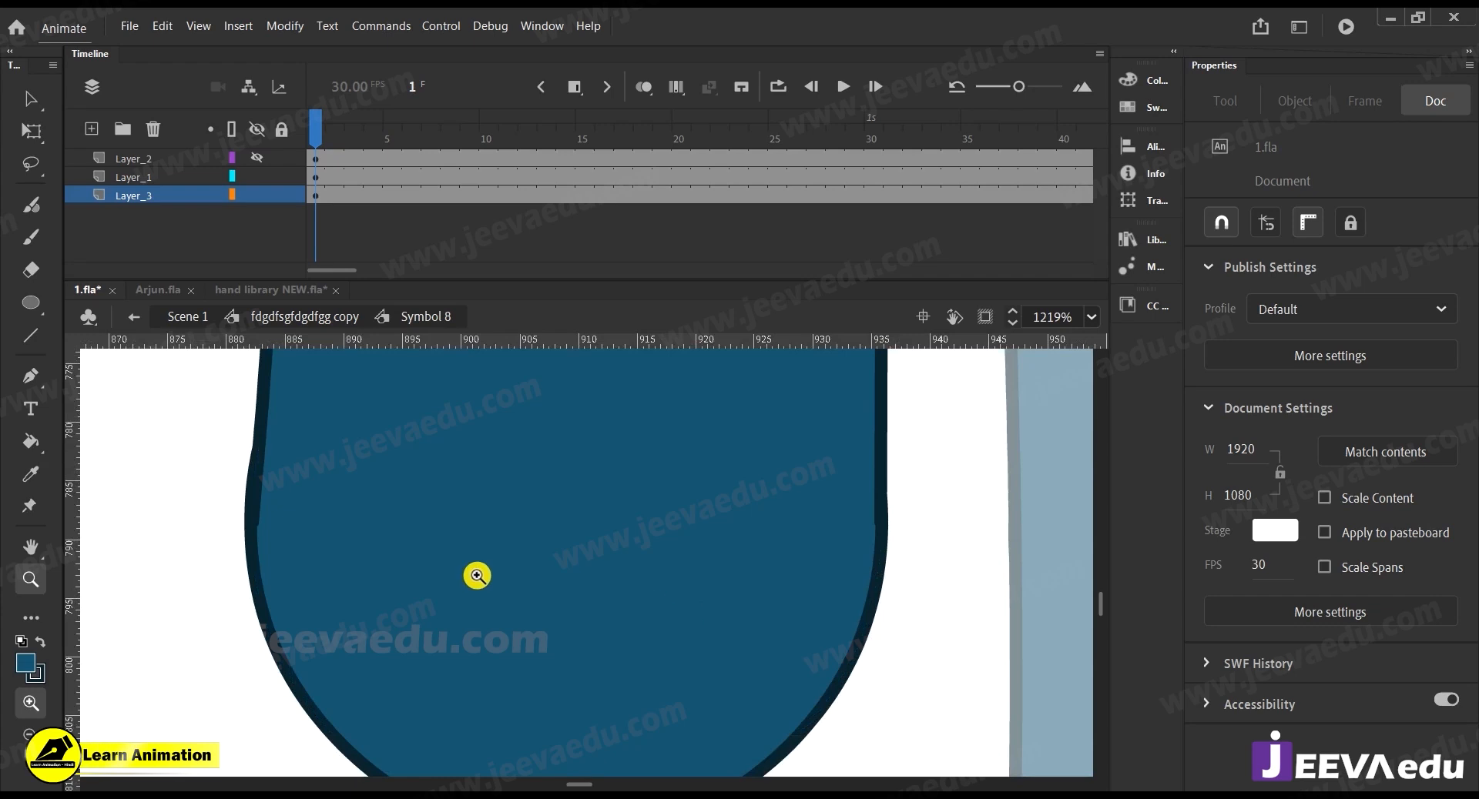
alt+click(604, 595)
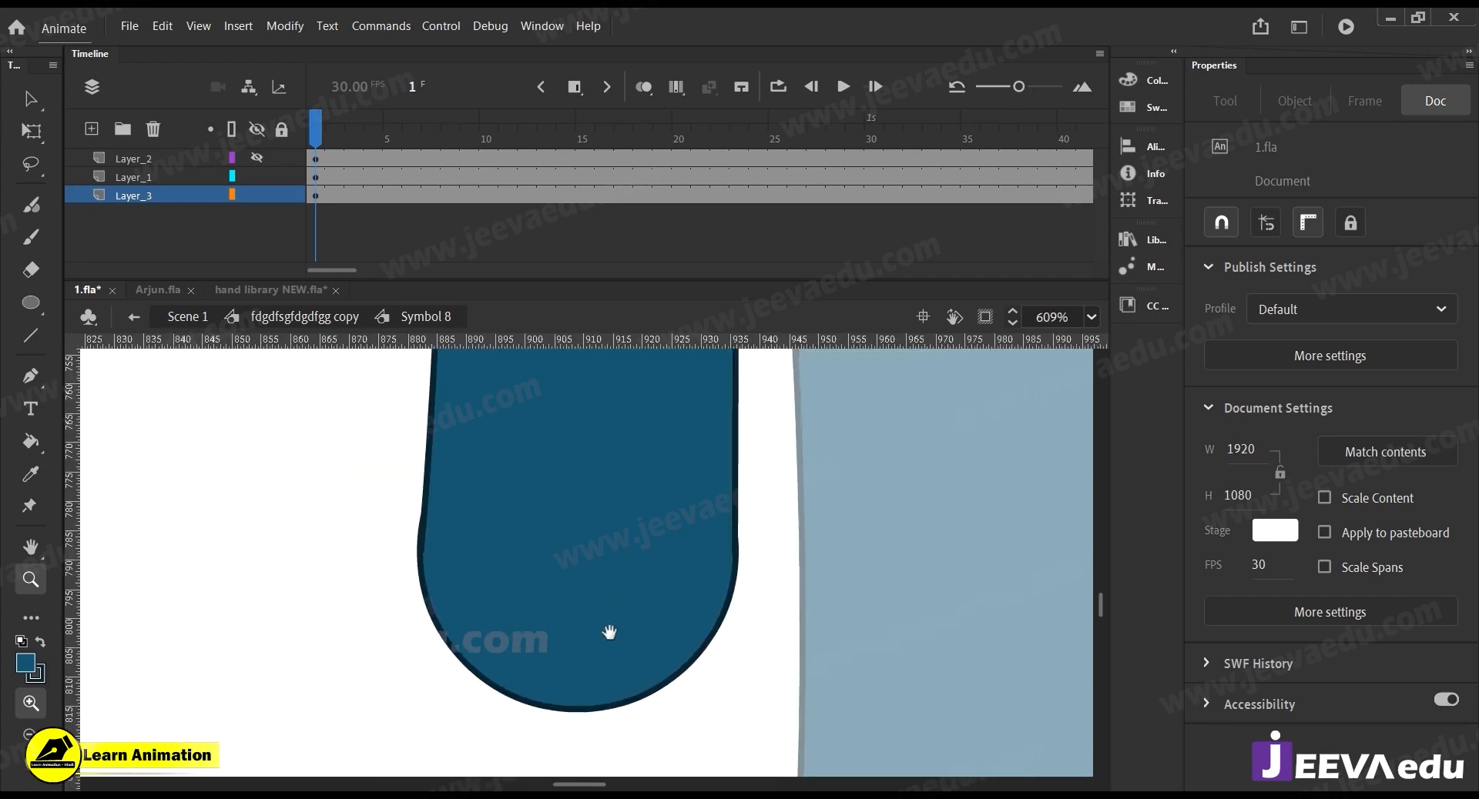
key(v)
click(598, 652)
key(q)
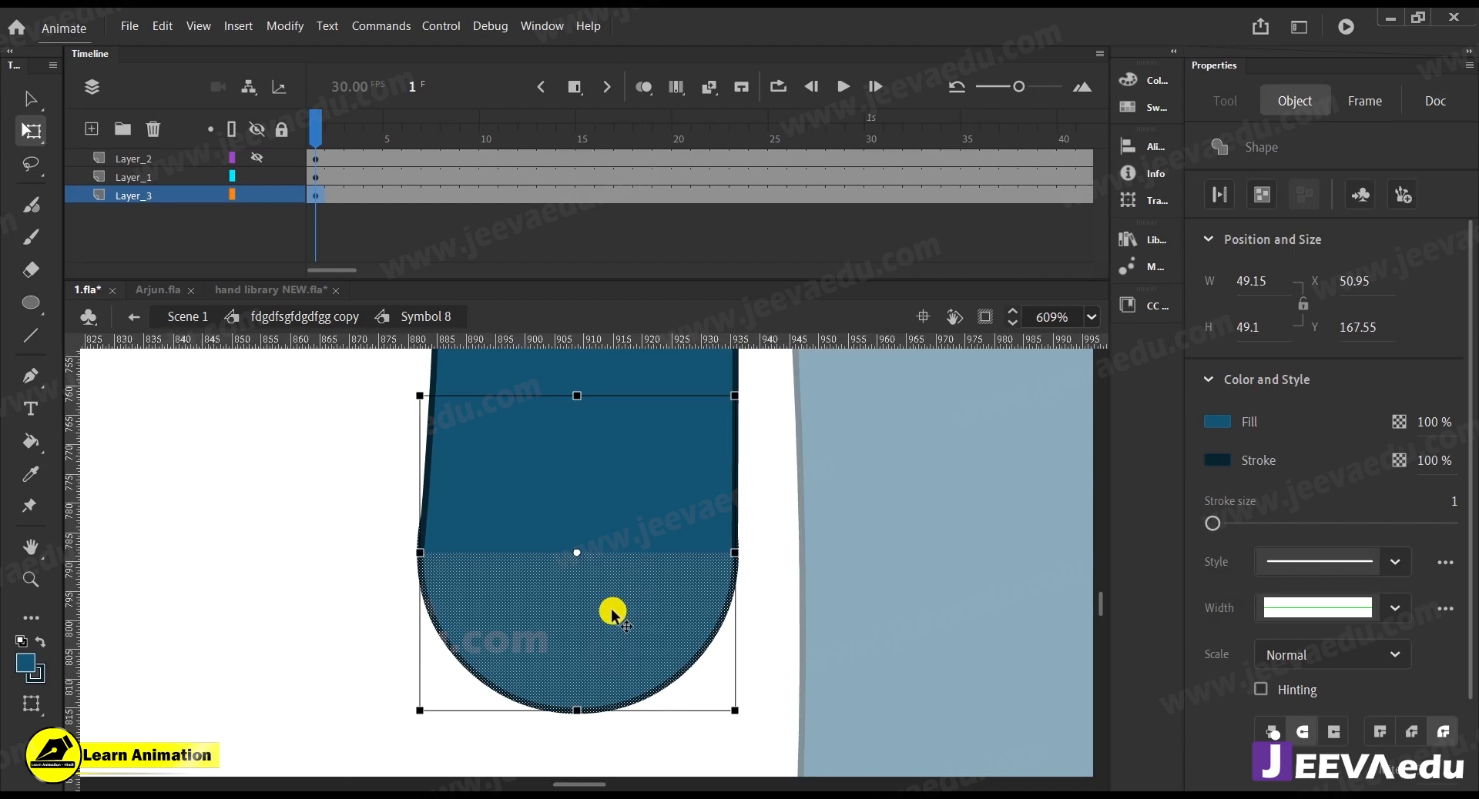
key(F8)
click(844, 212)
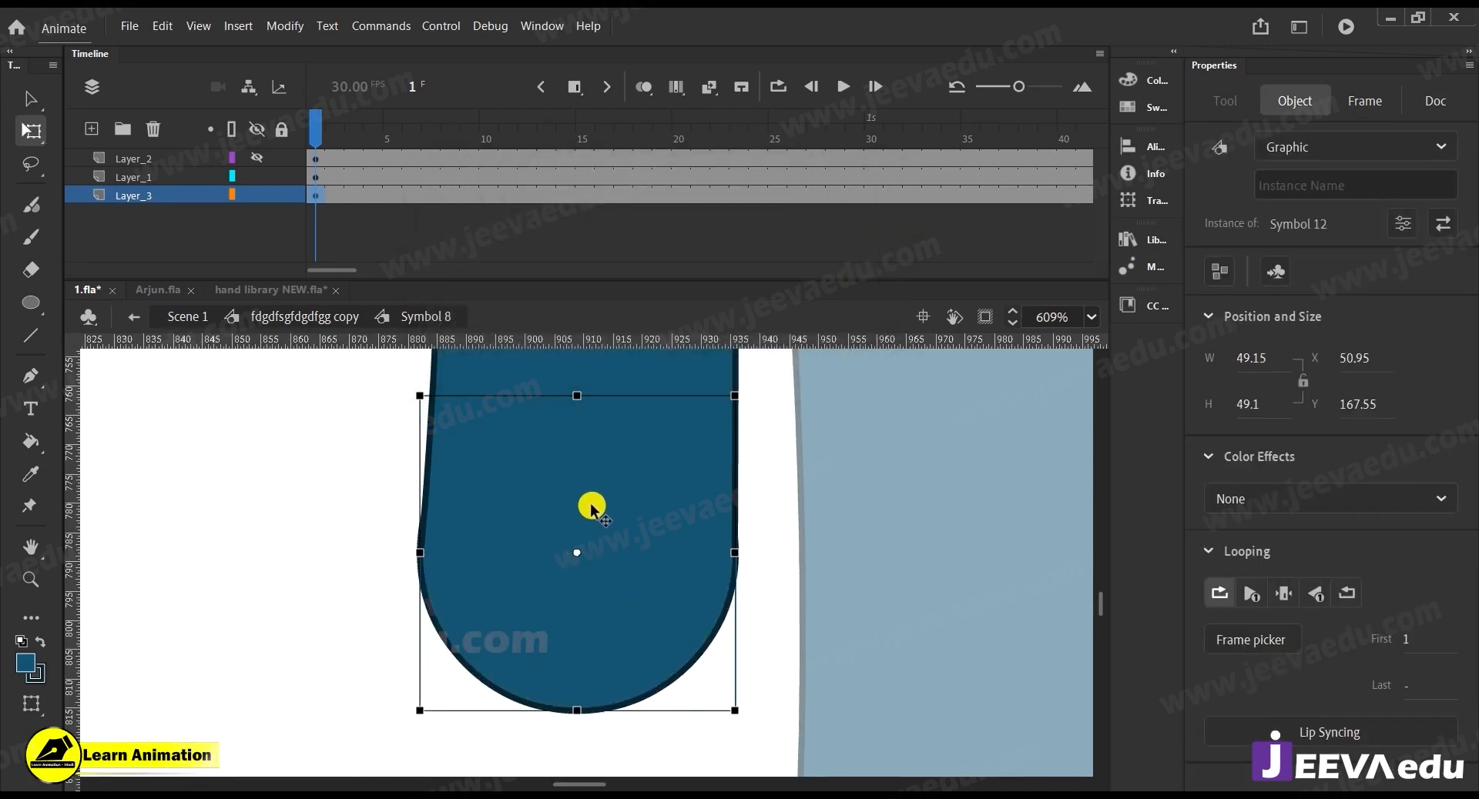
Move the thigh symbol's pivot point from its upper edge to the centre of the knee circle
key(z)
alt+click(551, 482)
drag(628, 627, 629, 685)
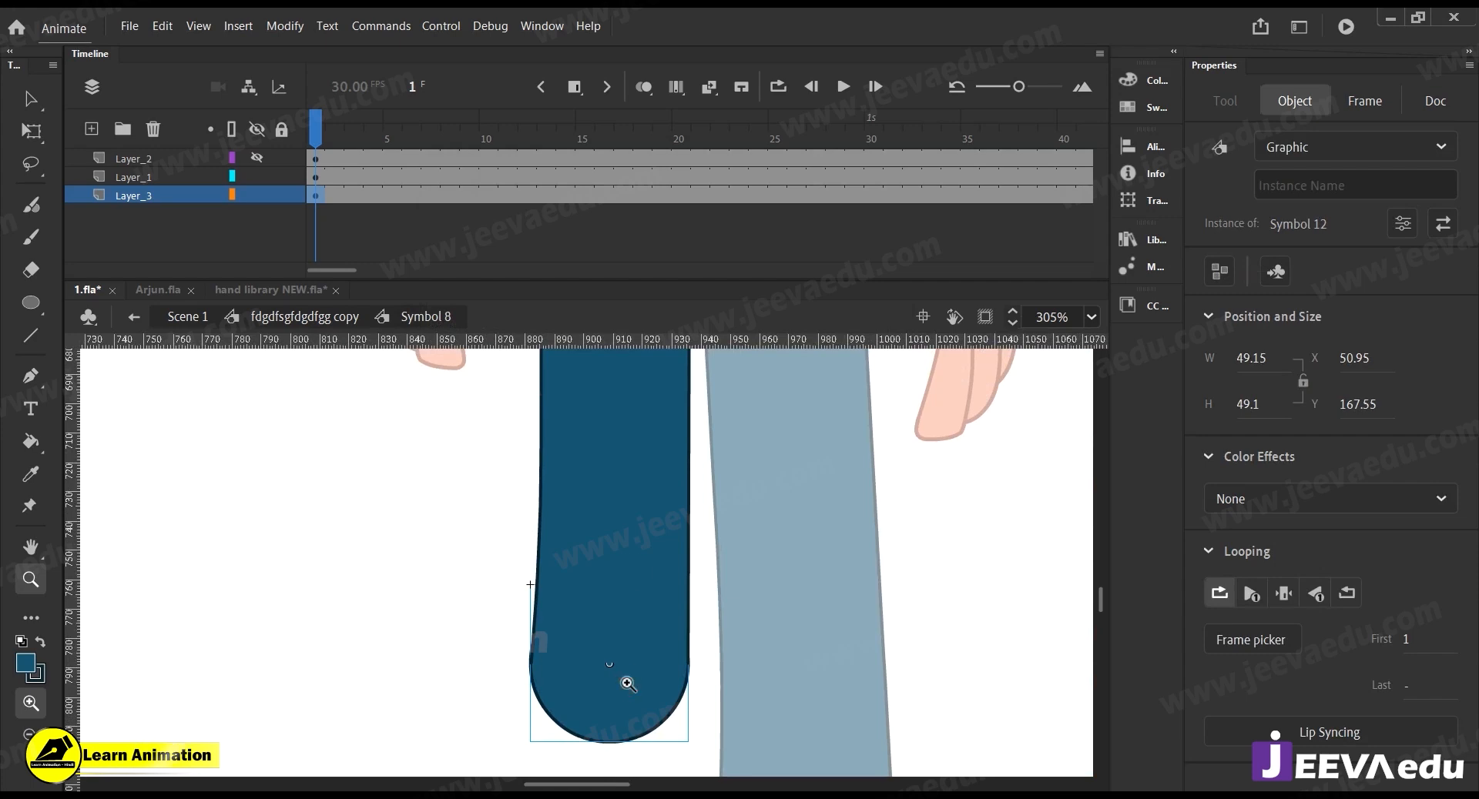
key(v)
click(630, 567)
key(q)
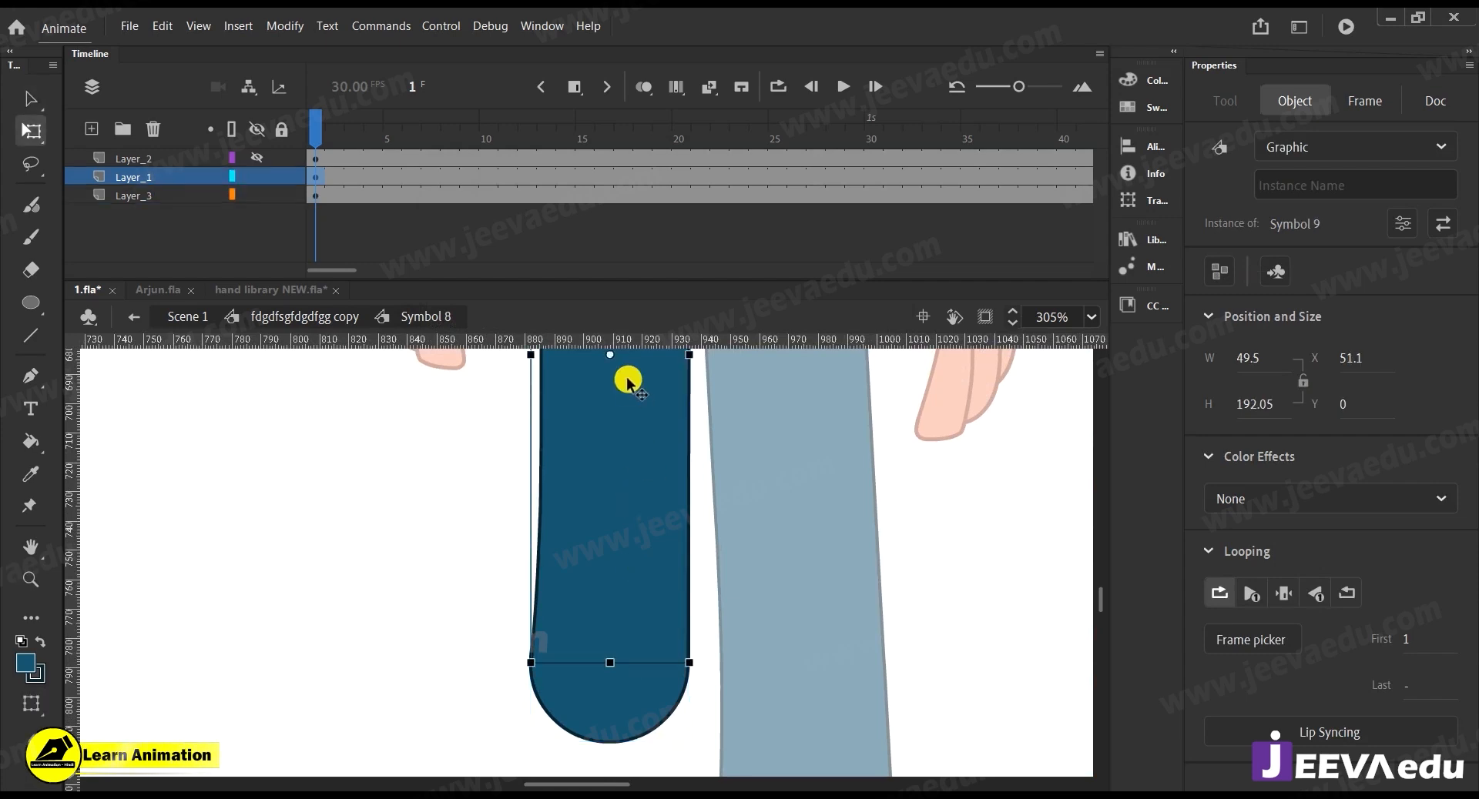
drag(609, 355, 608, 647)
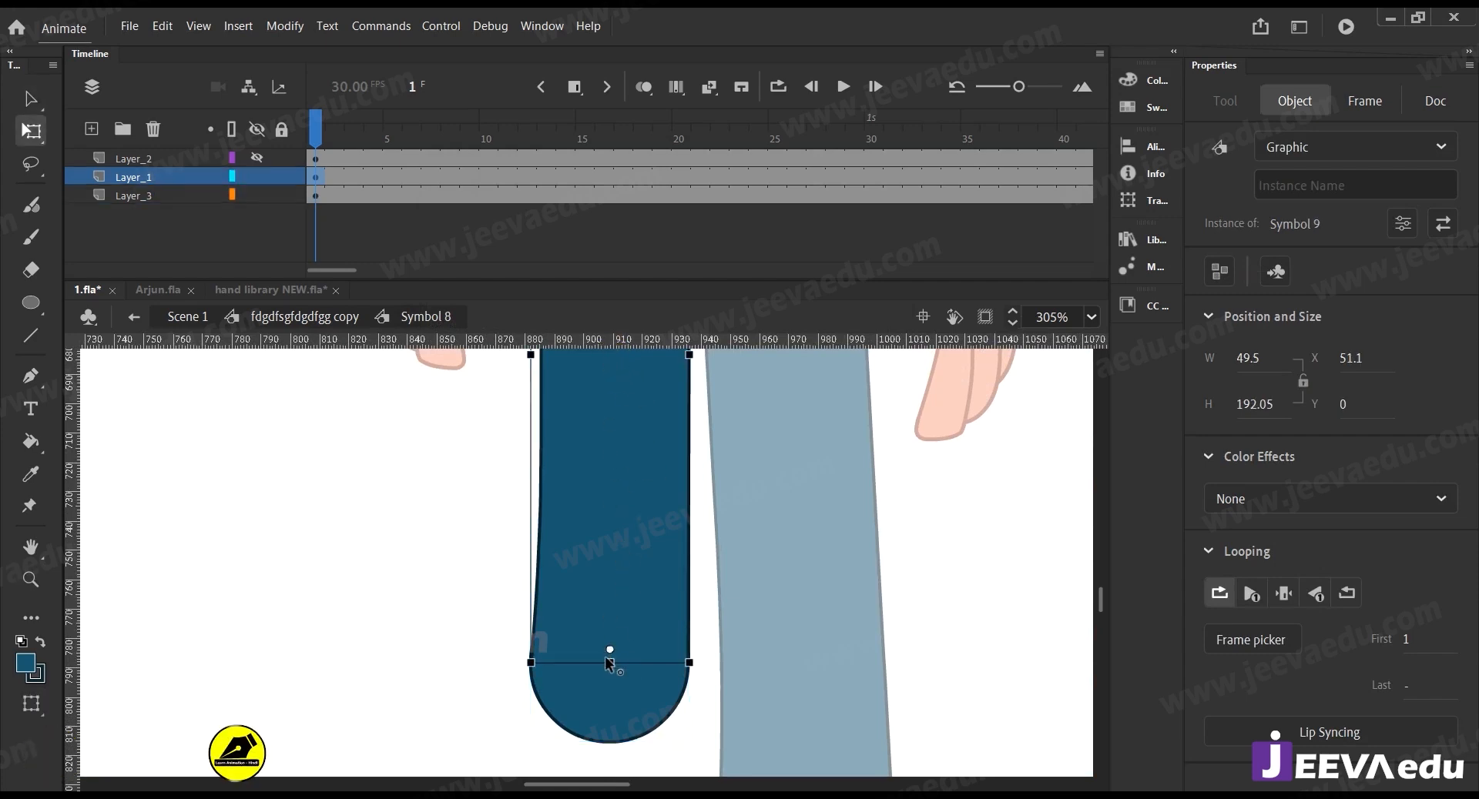
click(611, 678)
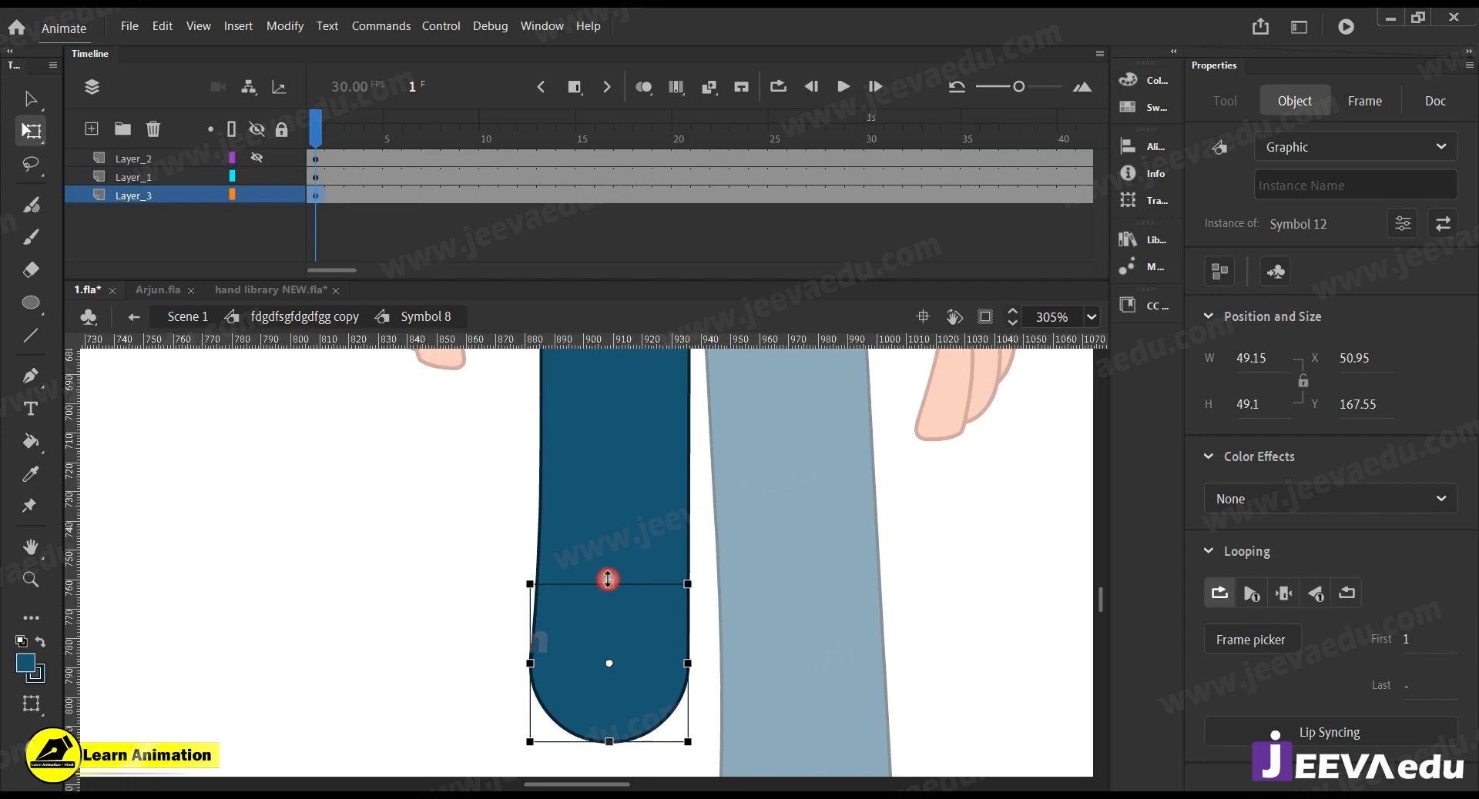
click(633, 472)
click(585, 589)
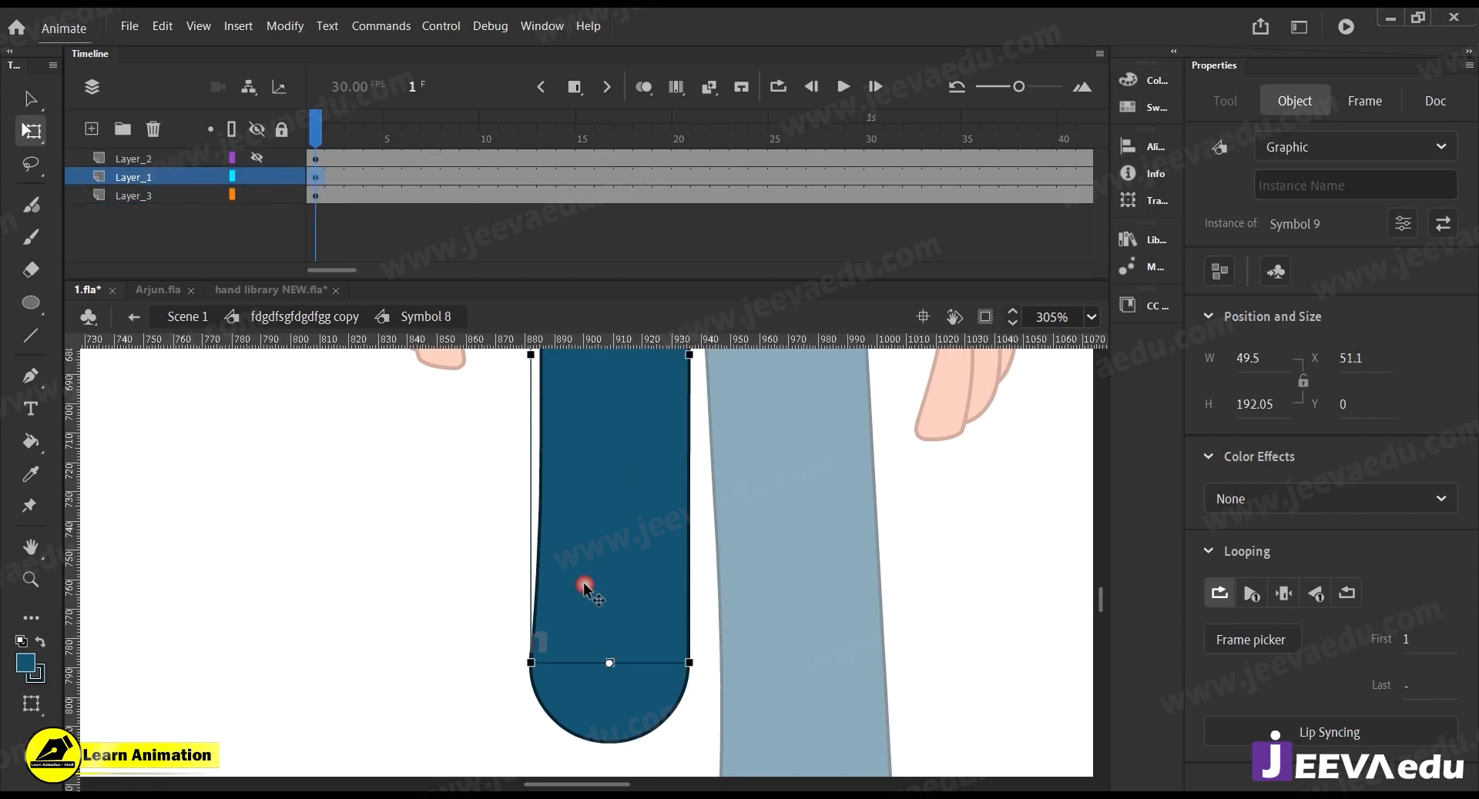
Try rotating the thigh about its knee pivot and undo the rotation
key(z)
alt+click(647, 570)
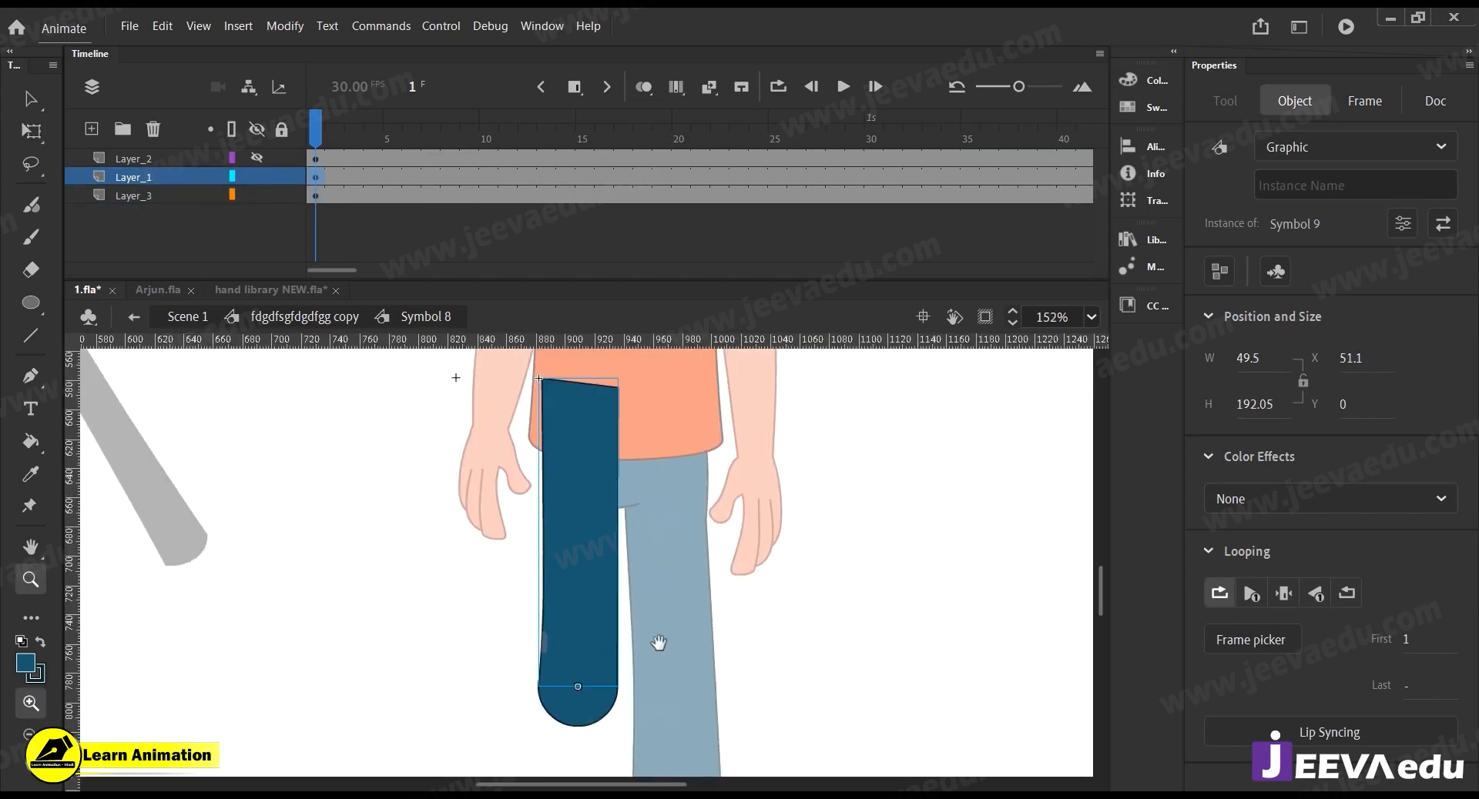
key(q)
drag(647, 389, 859, 539)
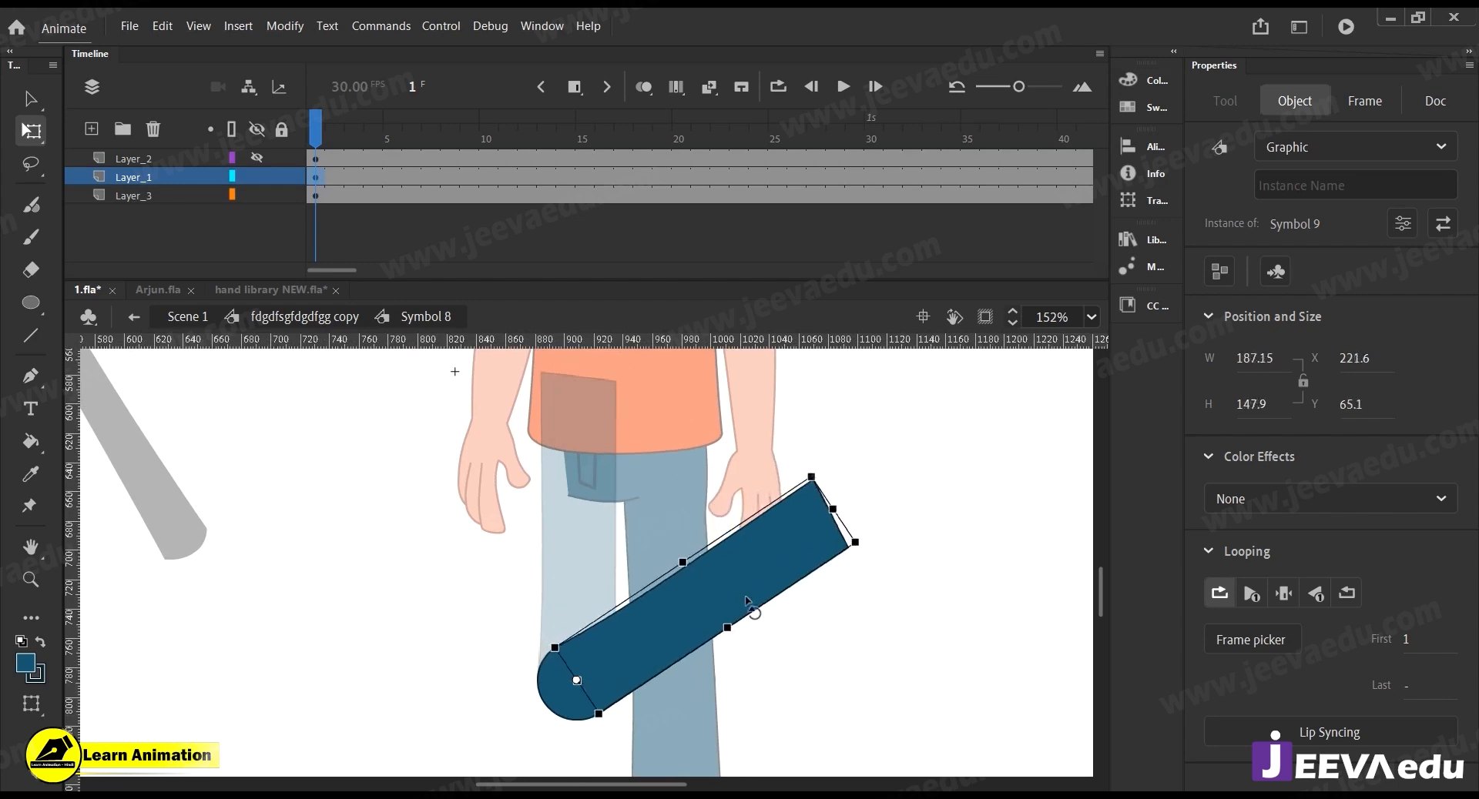
click(550, 551)
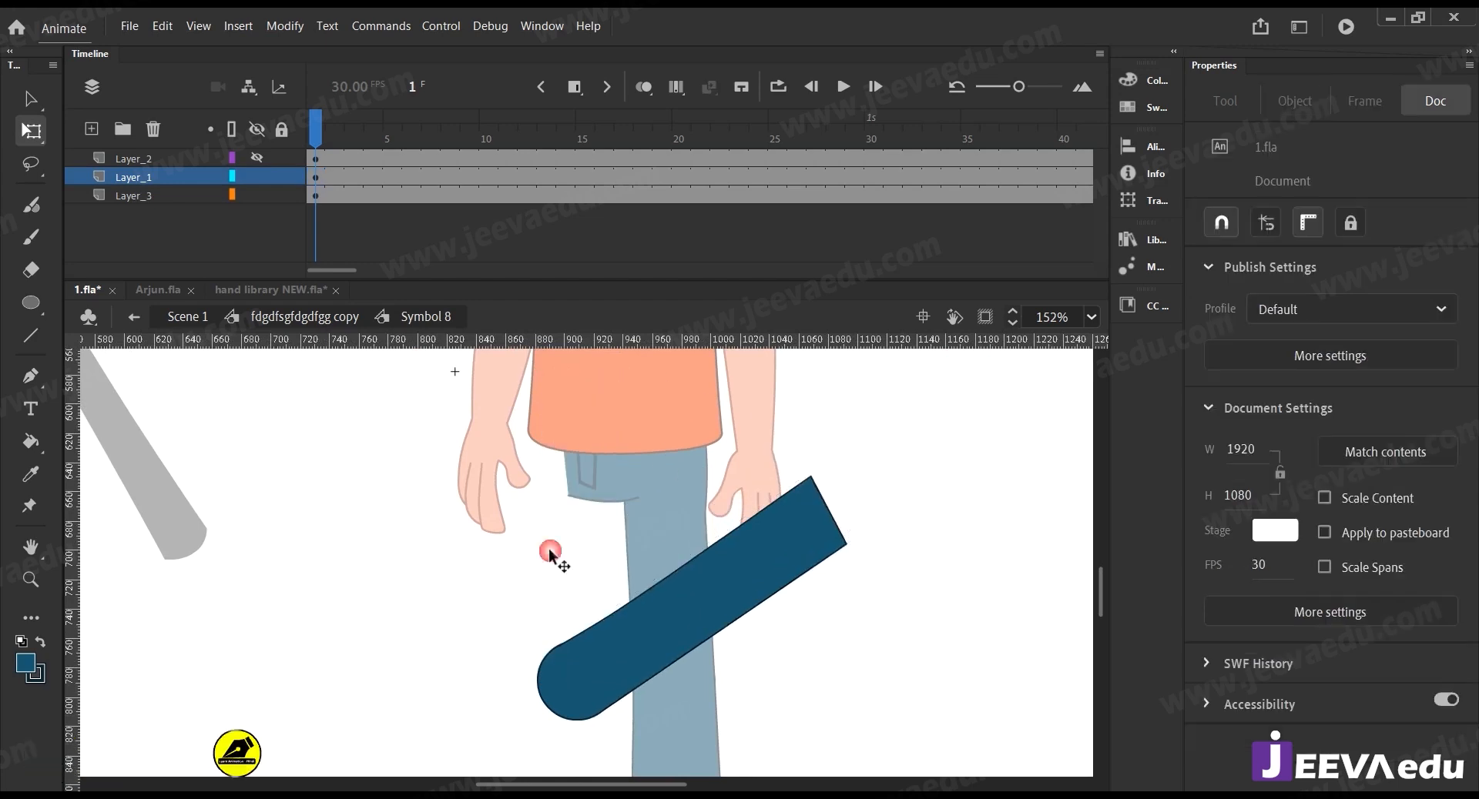
click(570, 661)
key(ctrl+z)
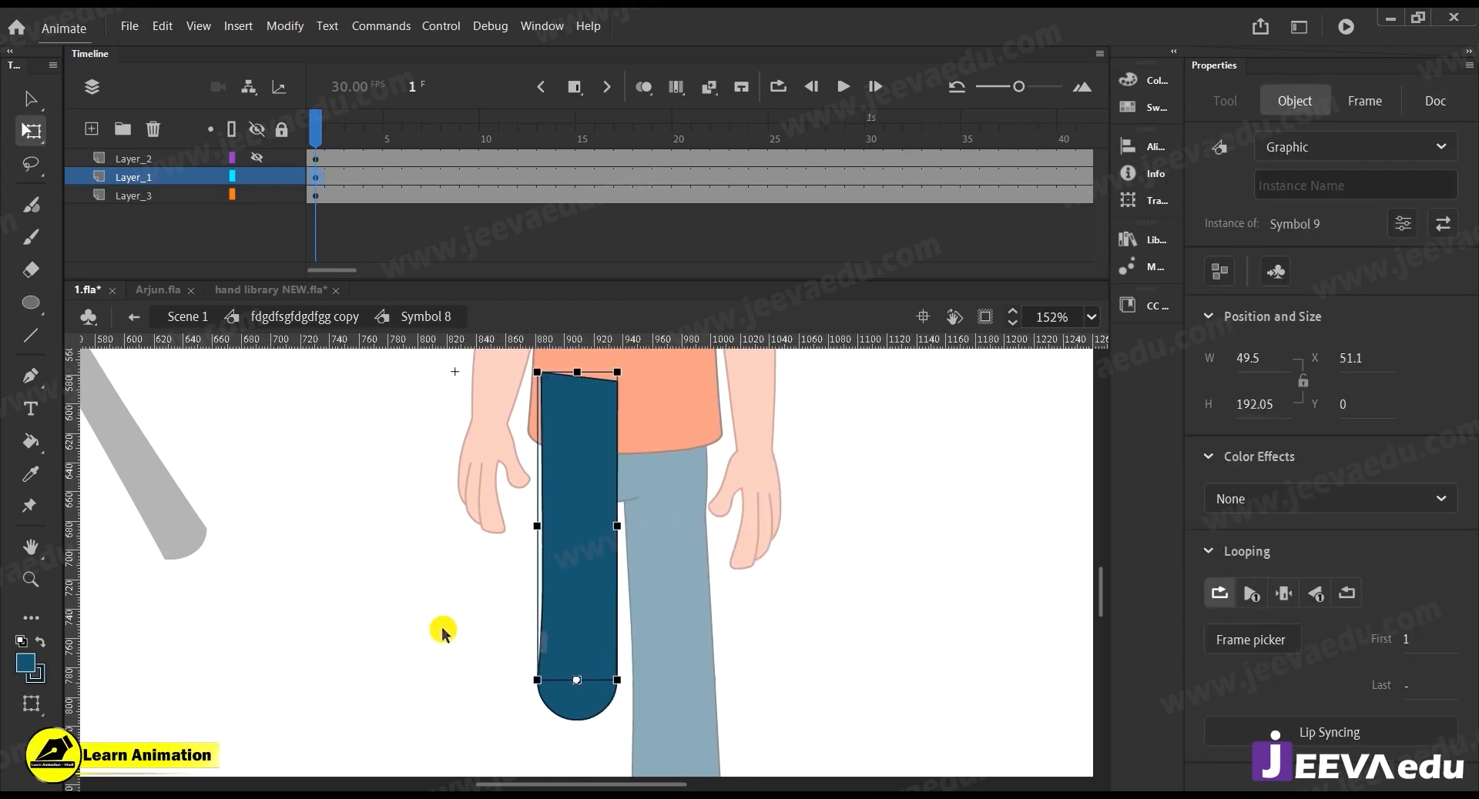
Delete the top strip of the thigh, about 26 px high, inside its symbol and return to the full character
double_click(582, 399)
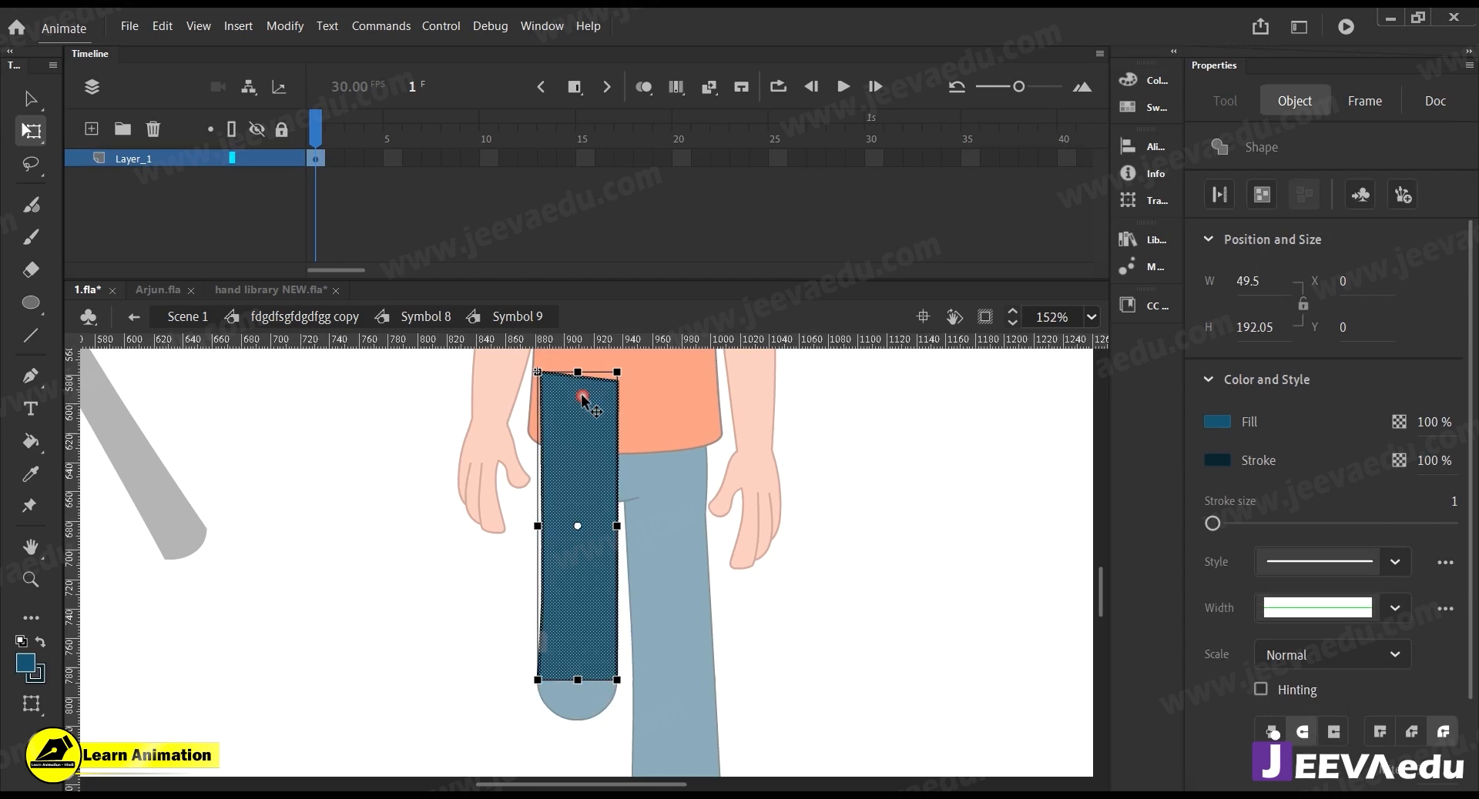
click(497, 371)
drag(502, 350, 653, 413)
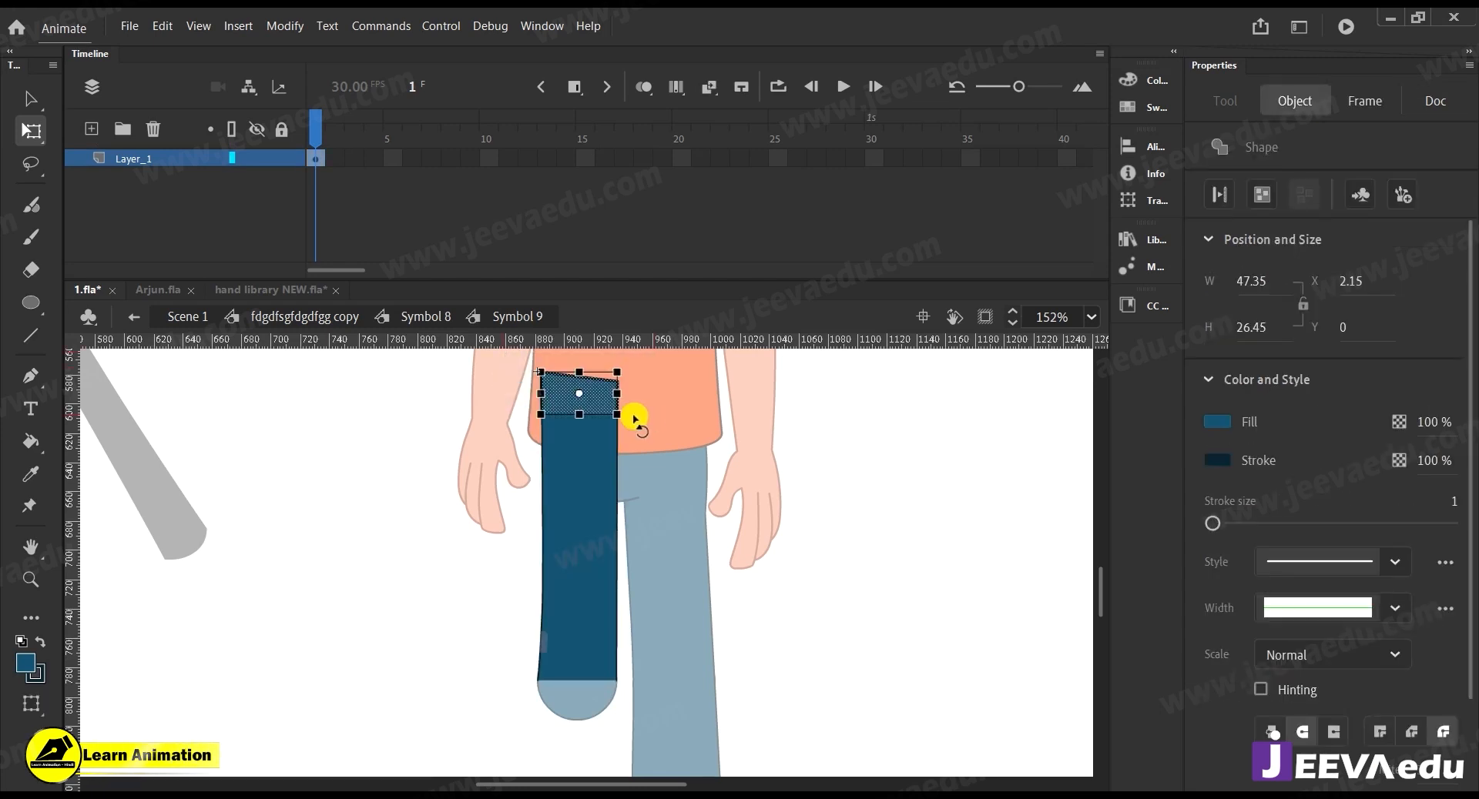
key(Delete)
double_click(401, 497)
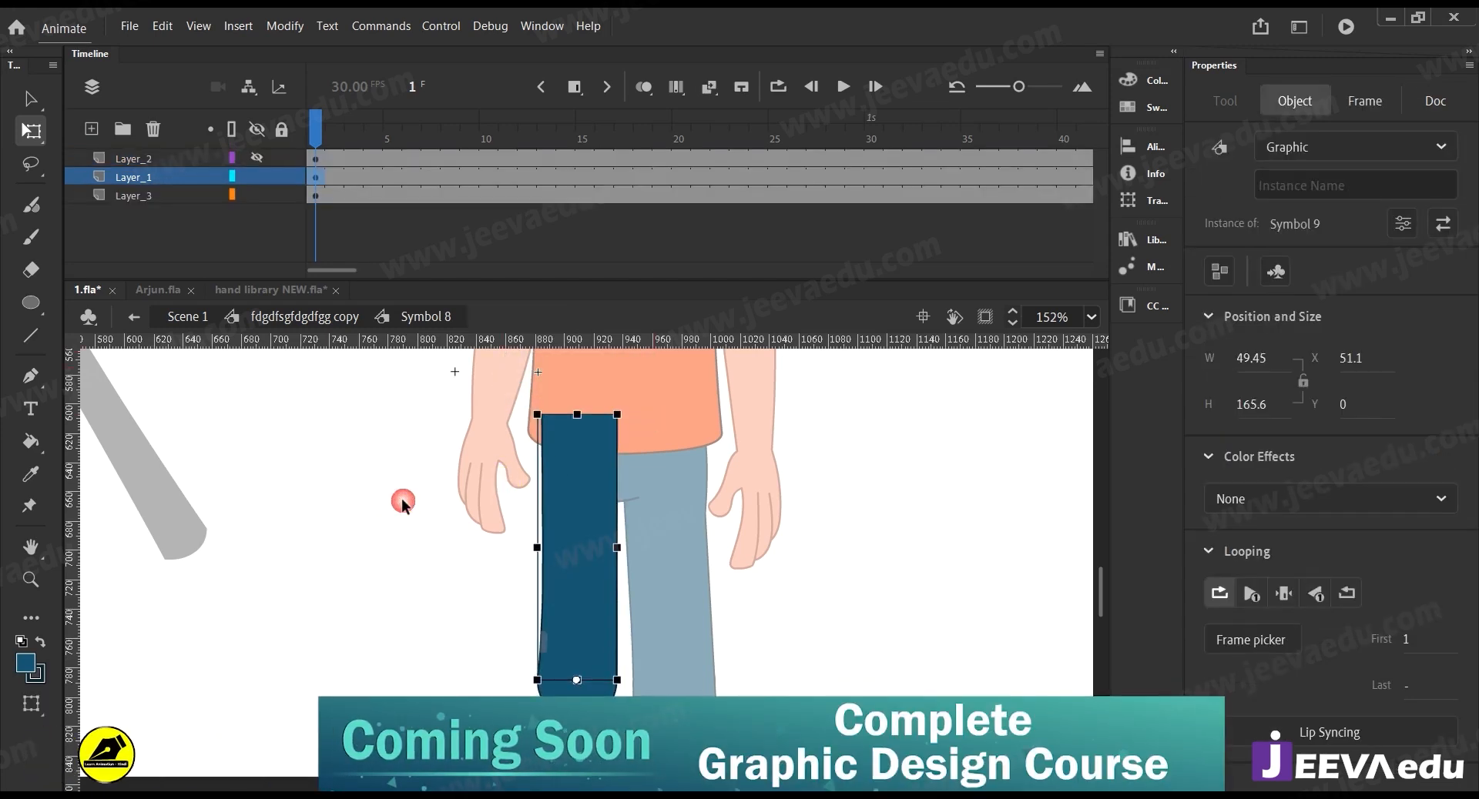
double_click(402, 500)
Reopen the leg symbol, show the lower-leg layer, Layer_2, and hide the thigh's Layer_1
key(z)
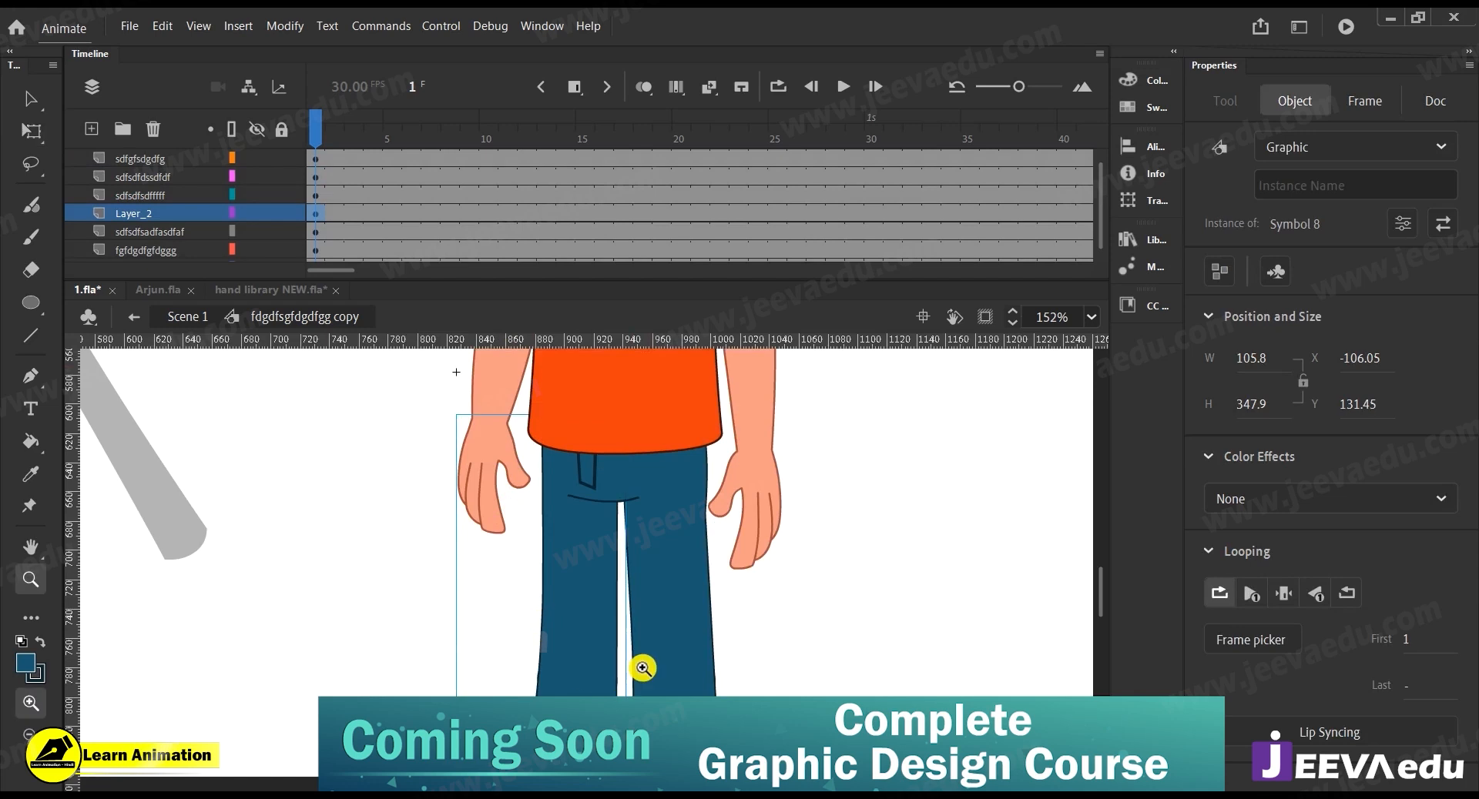
alt+click(653, 614)
drag(648, 626, 690, 598)
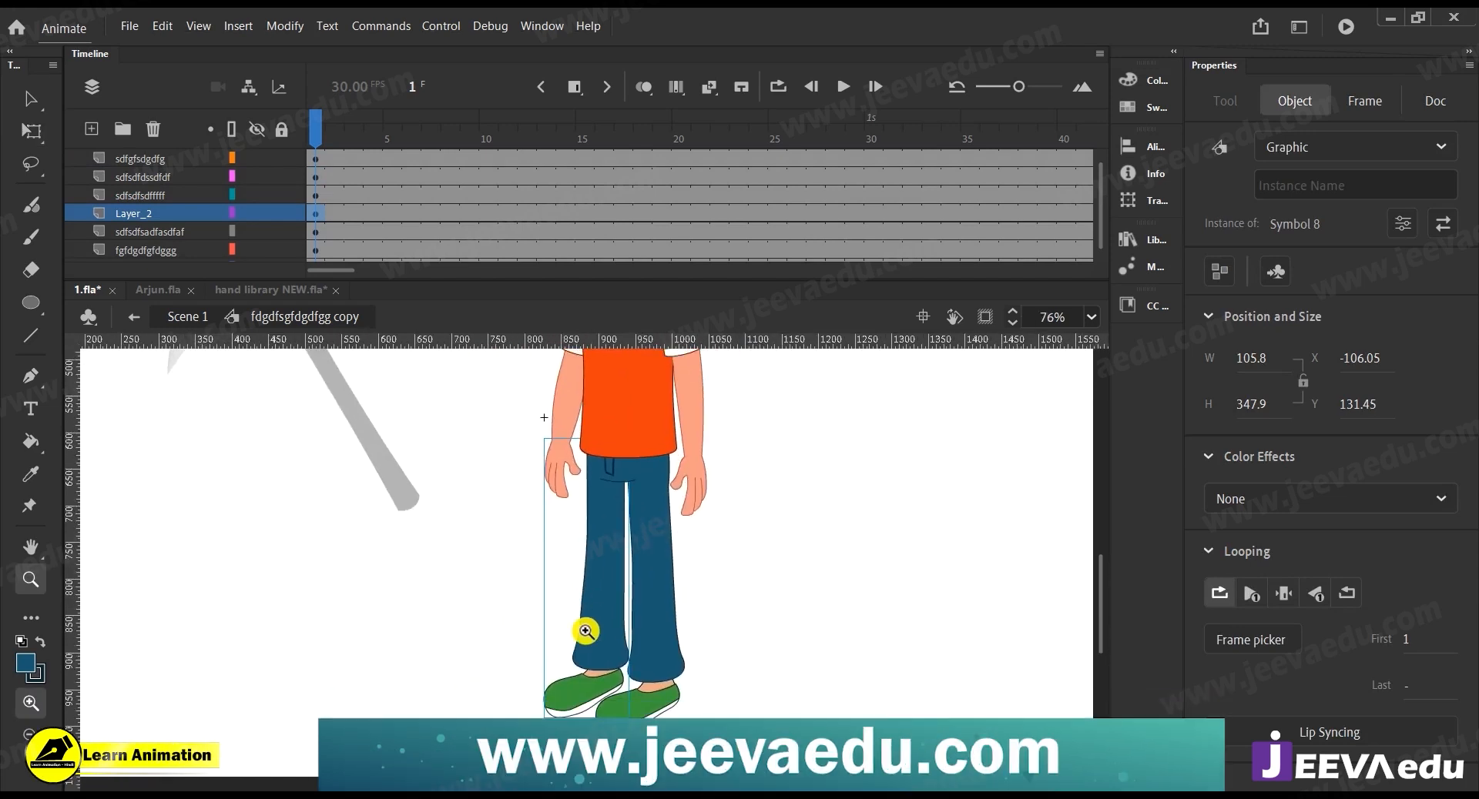
key(v)
double_click(593, 620)
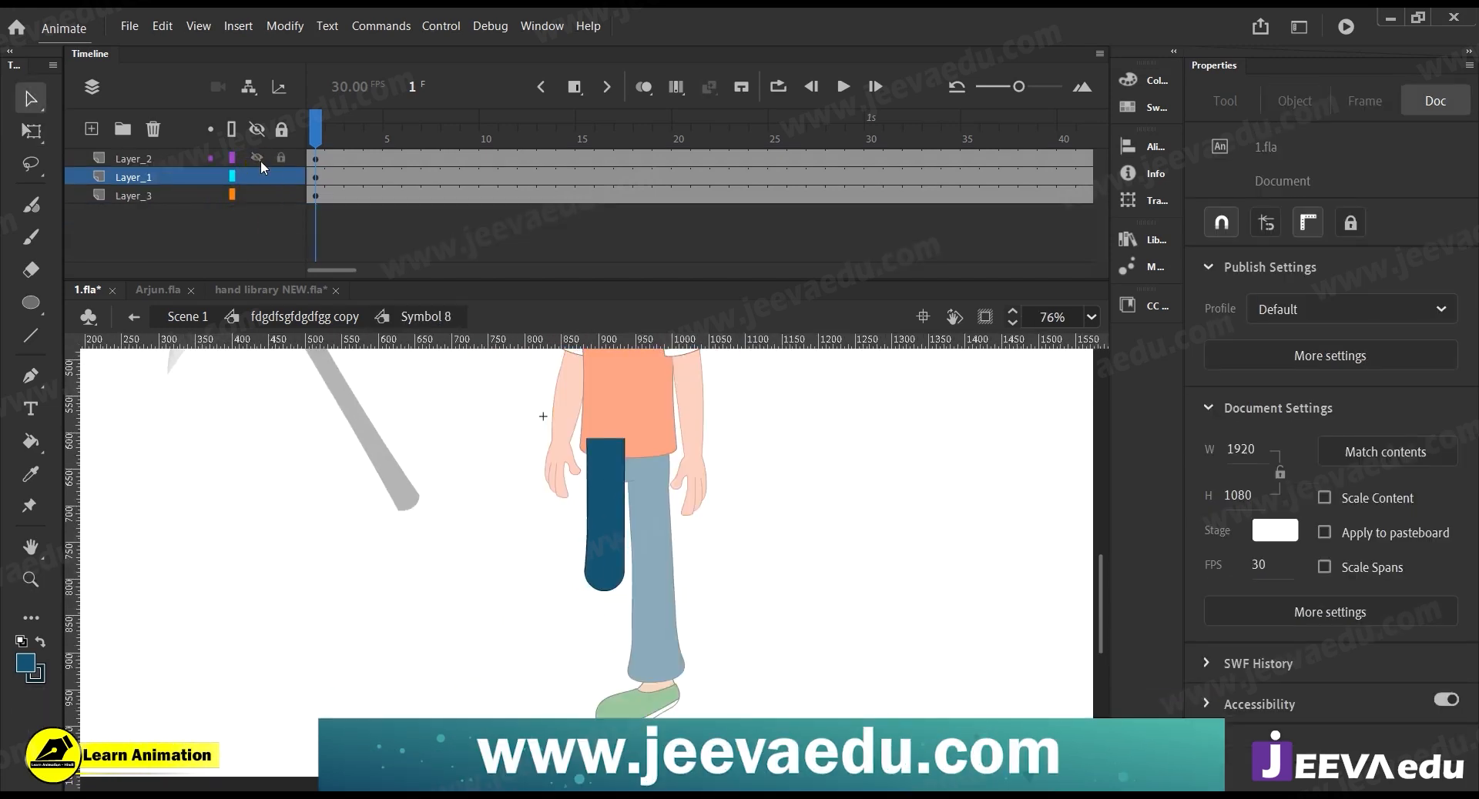
click(258, 158)
click(619, 533)
click(285, 185)
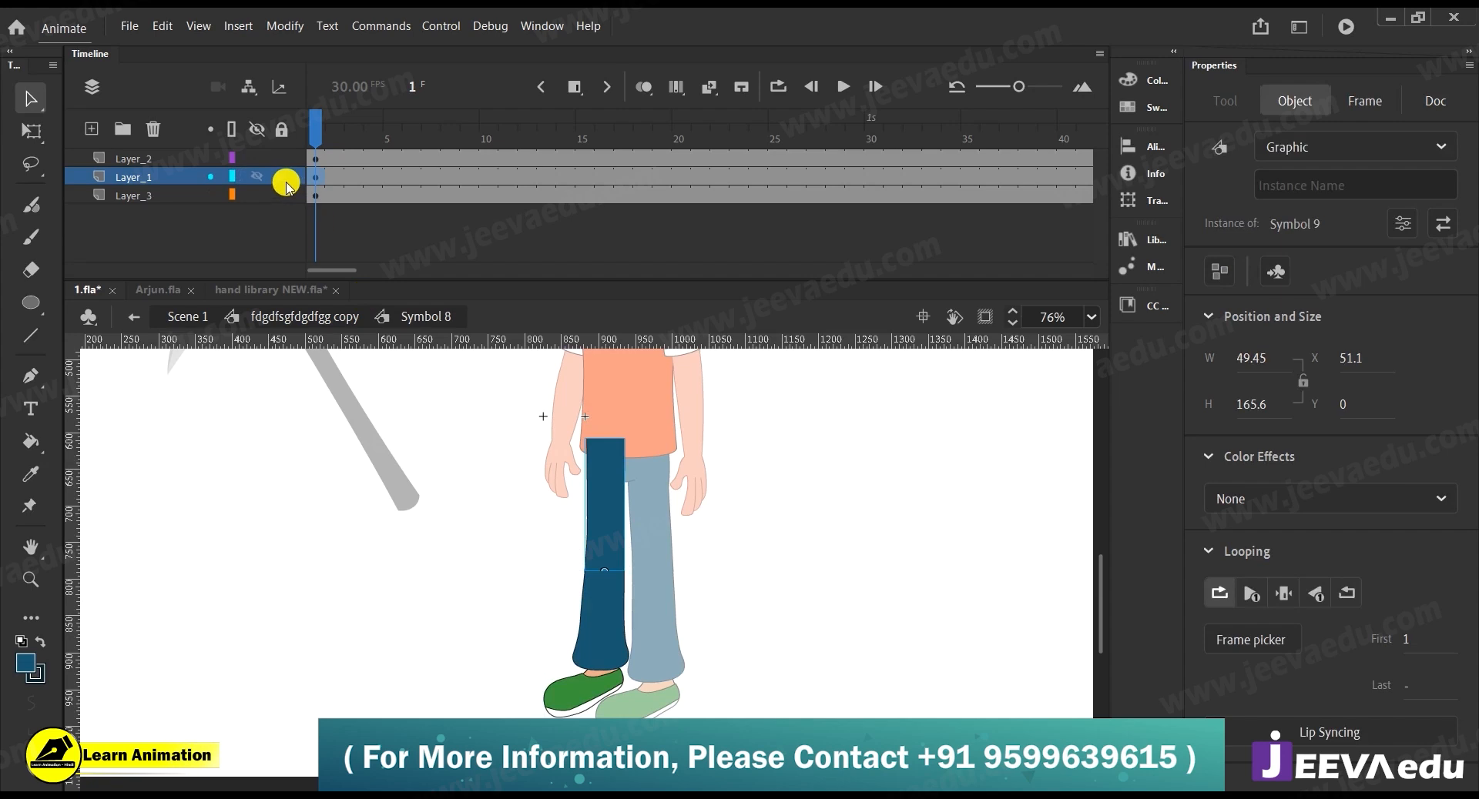
click(258, 177)
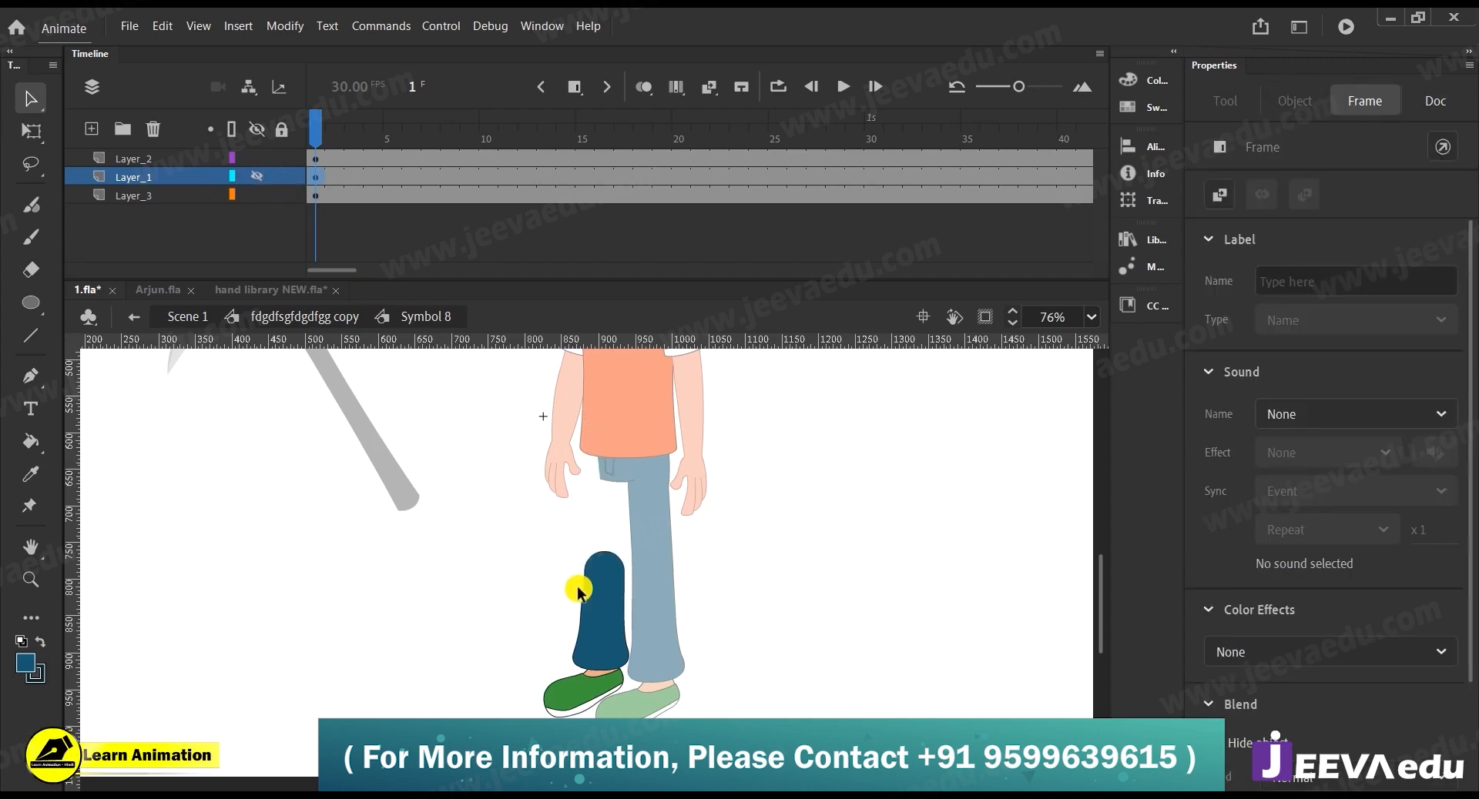
Move the lower-leg symbol's pivot point to the centre of the knee circle
key(z)
click(617, 610)
key(v)
click(607, 660)
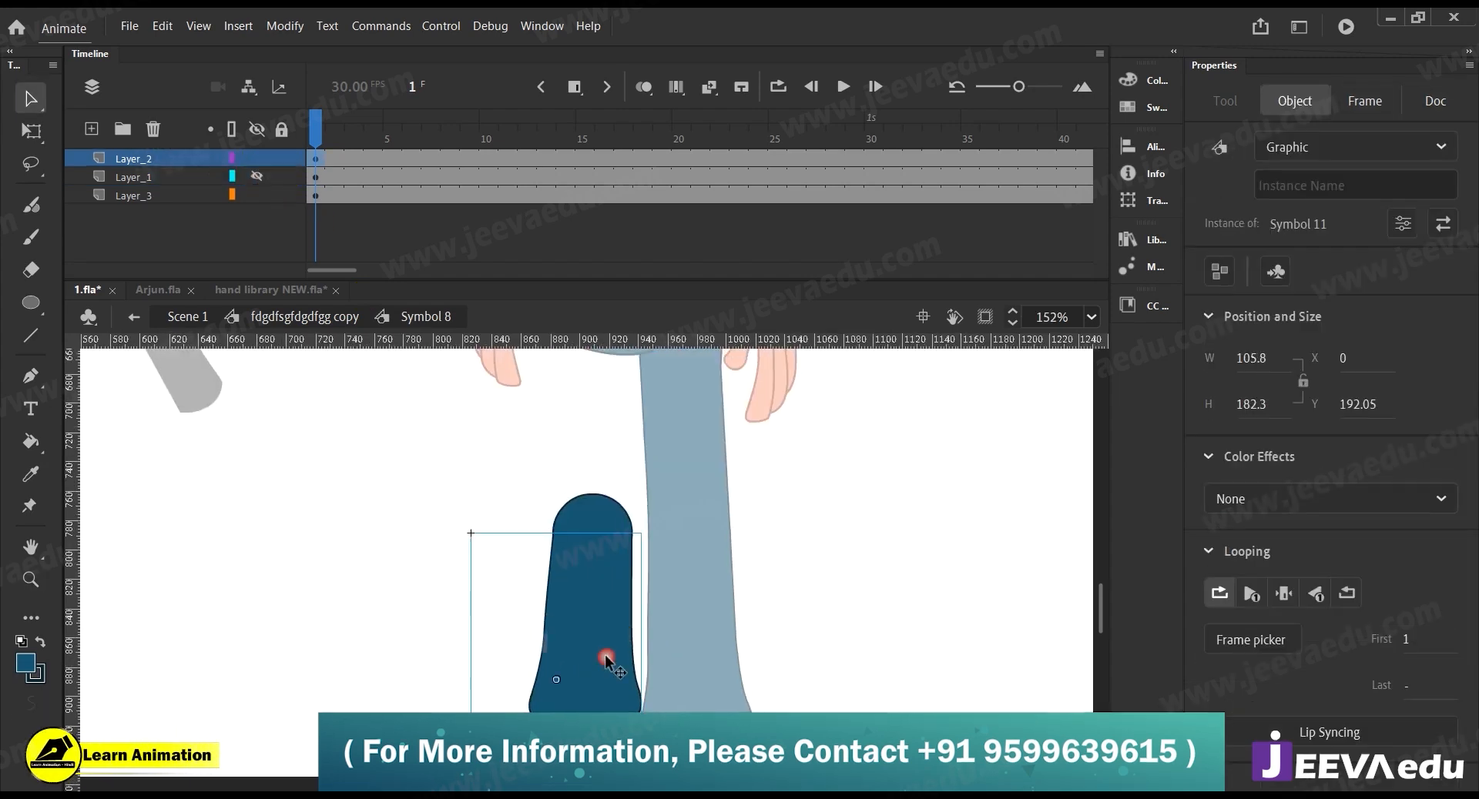
key(q)
drag(555, 681, 587, 544)
click(588, 523)
click(600, 645)
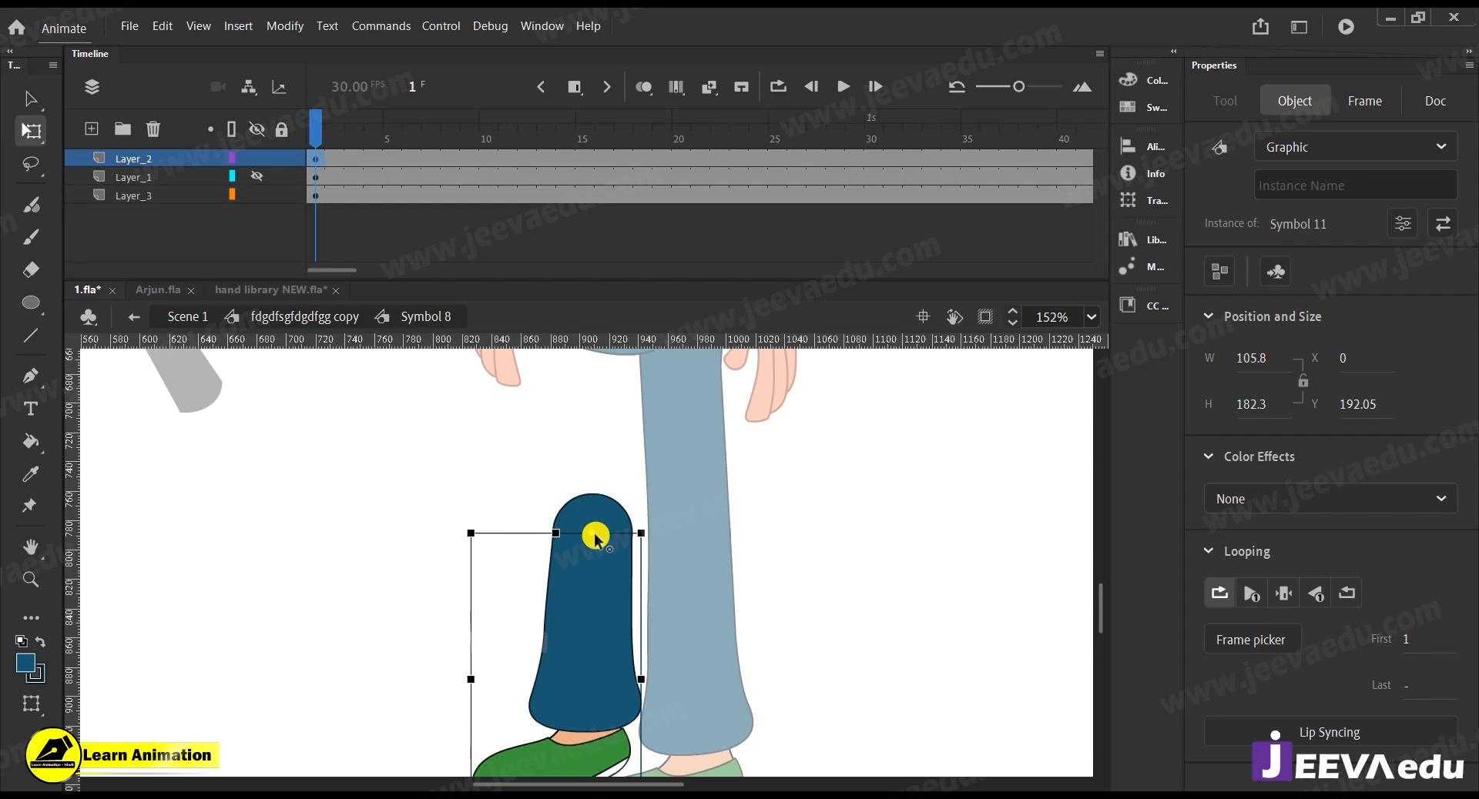
Turn on snapping to objects for the document and reselect the lower-leg symbol
click(594, 523)
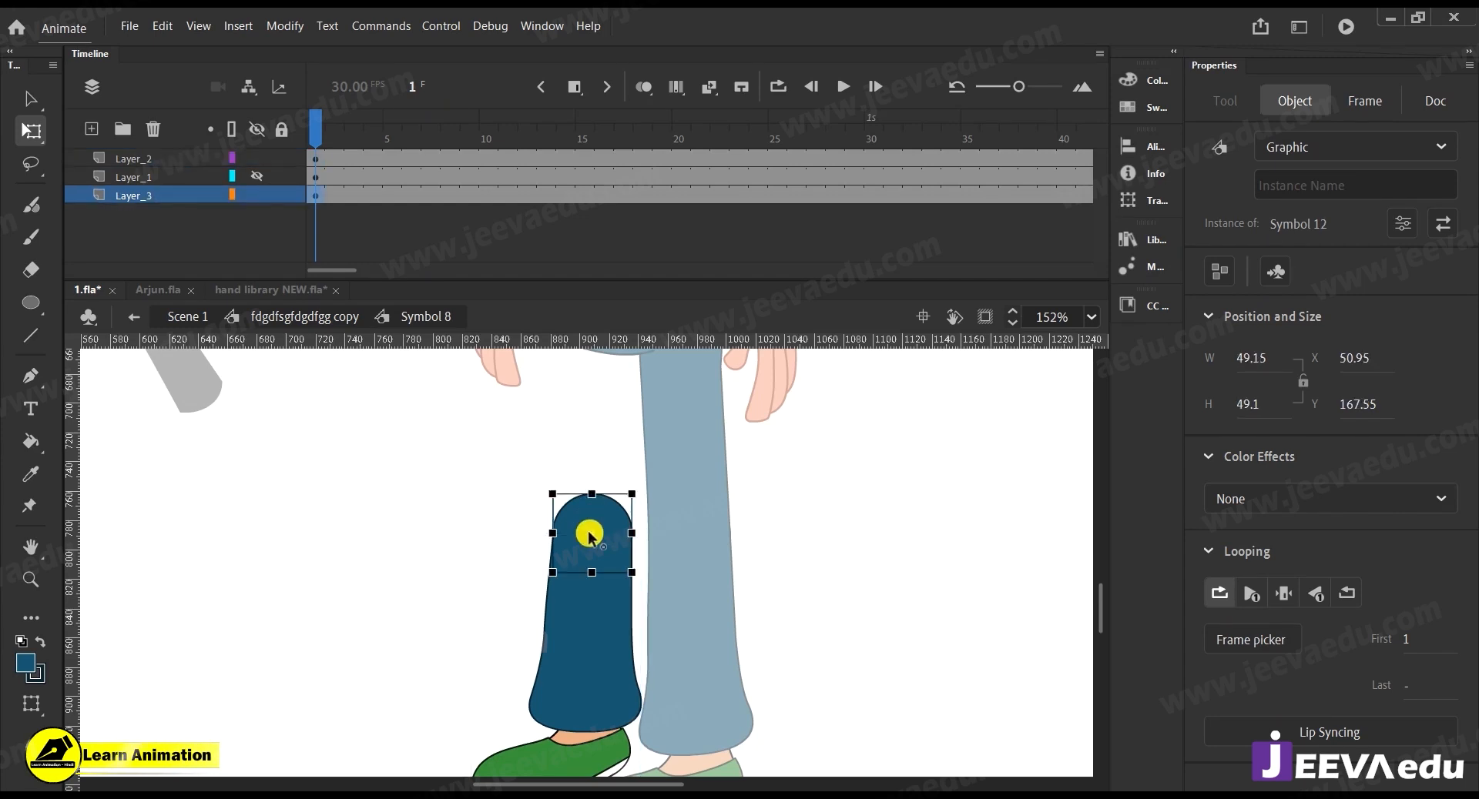
click(589, 647)
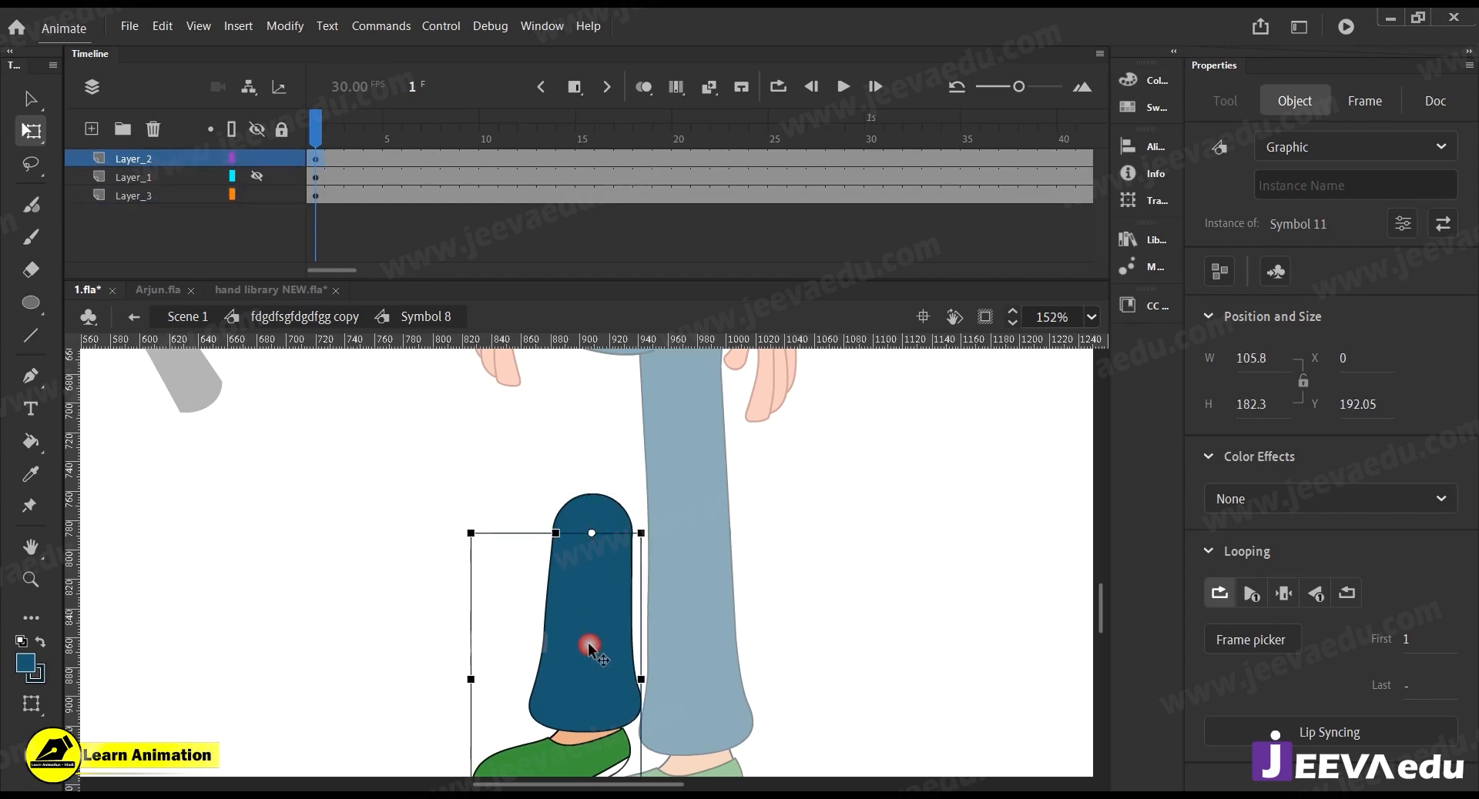
click(1435, 101)
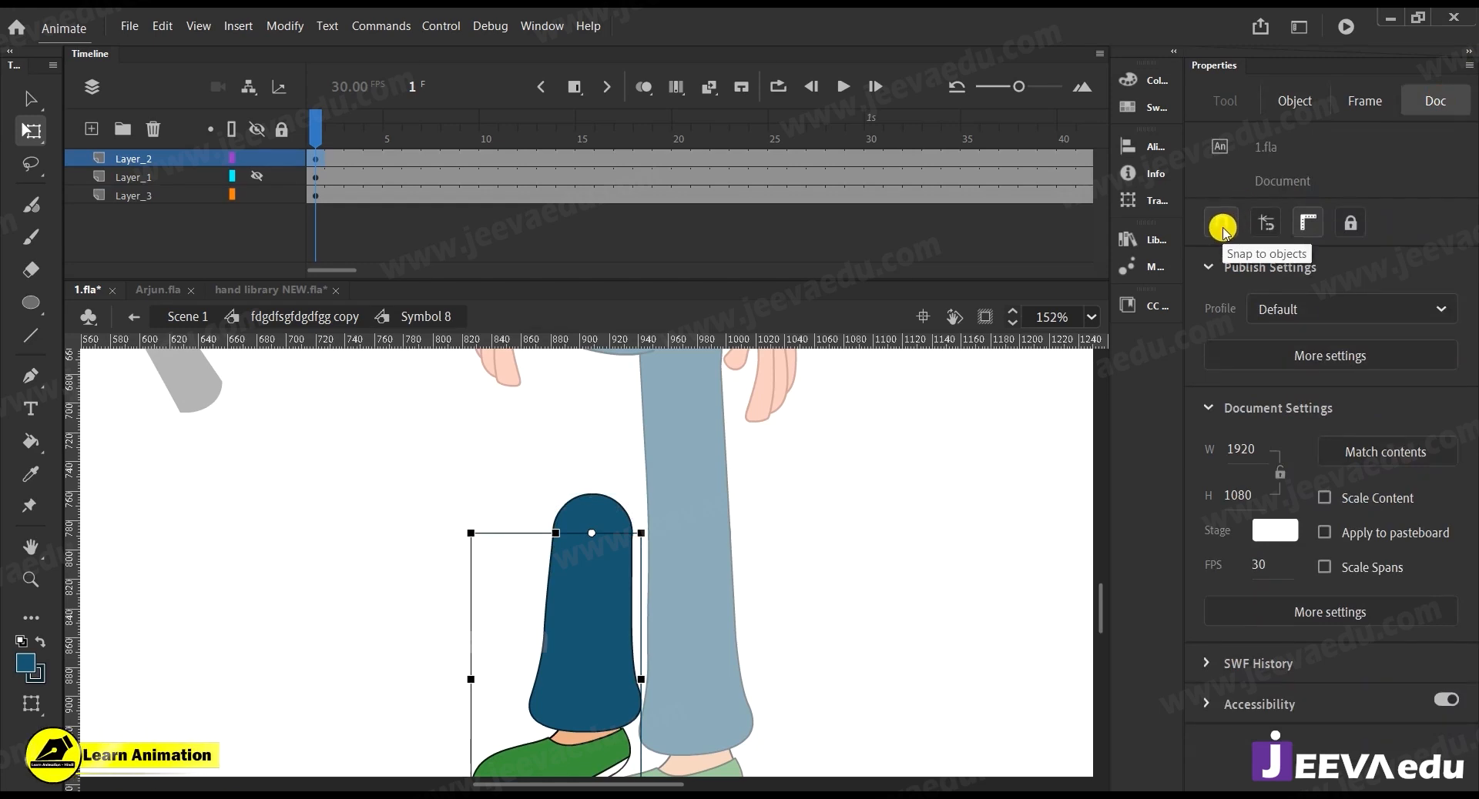
click(1223, 225)
click(625, 427)
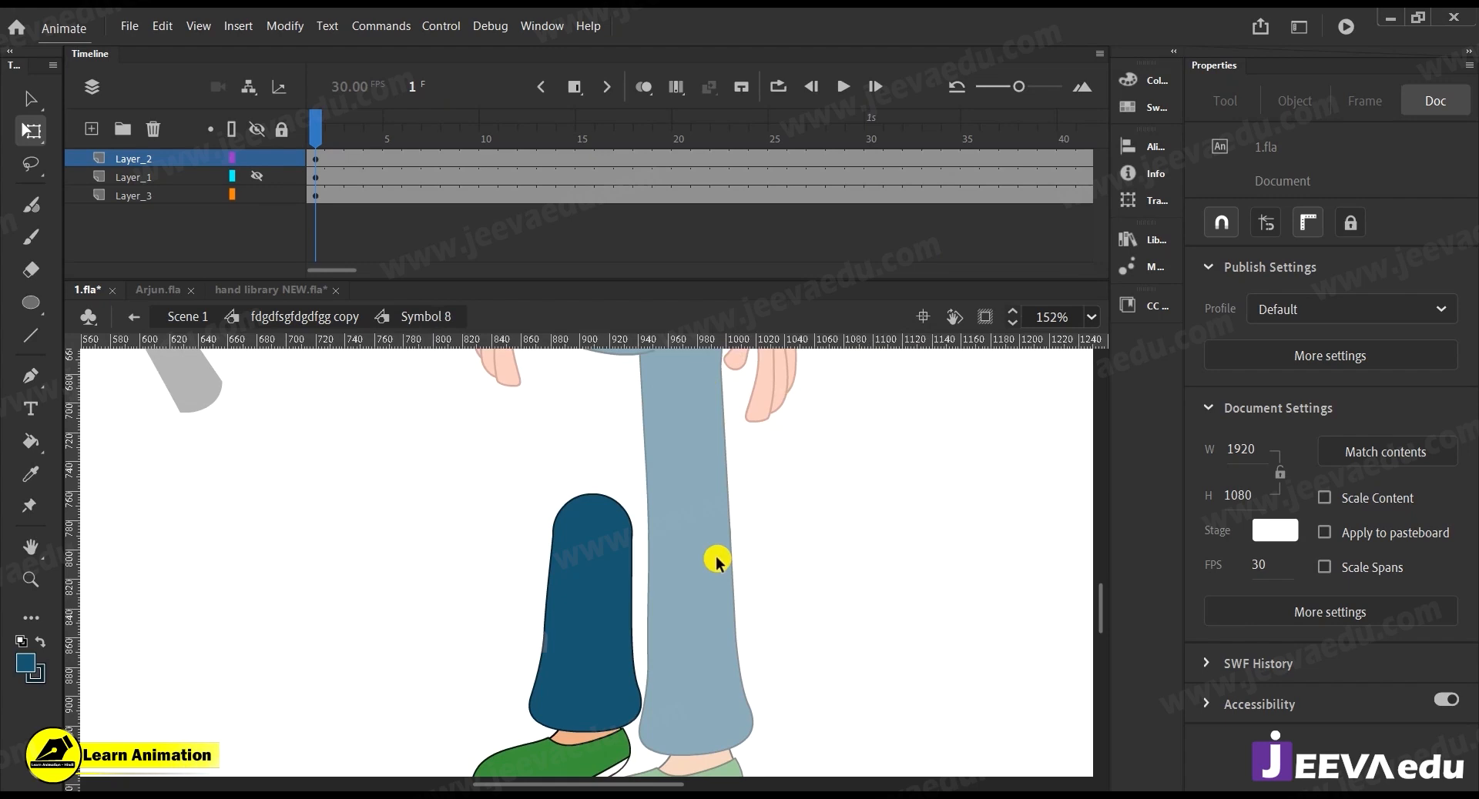
click(622, 638)
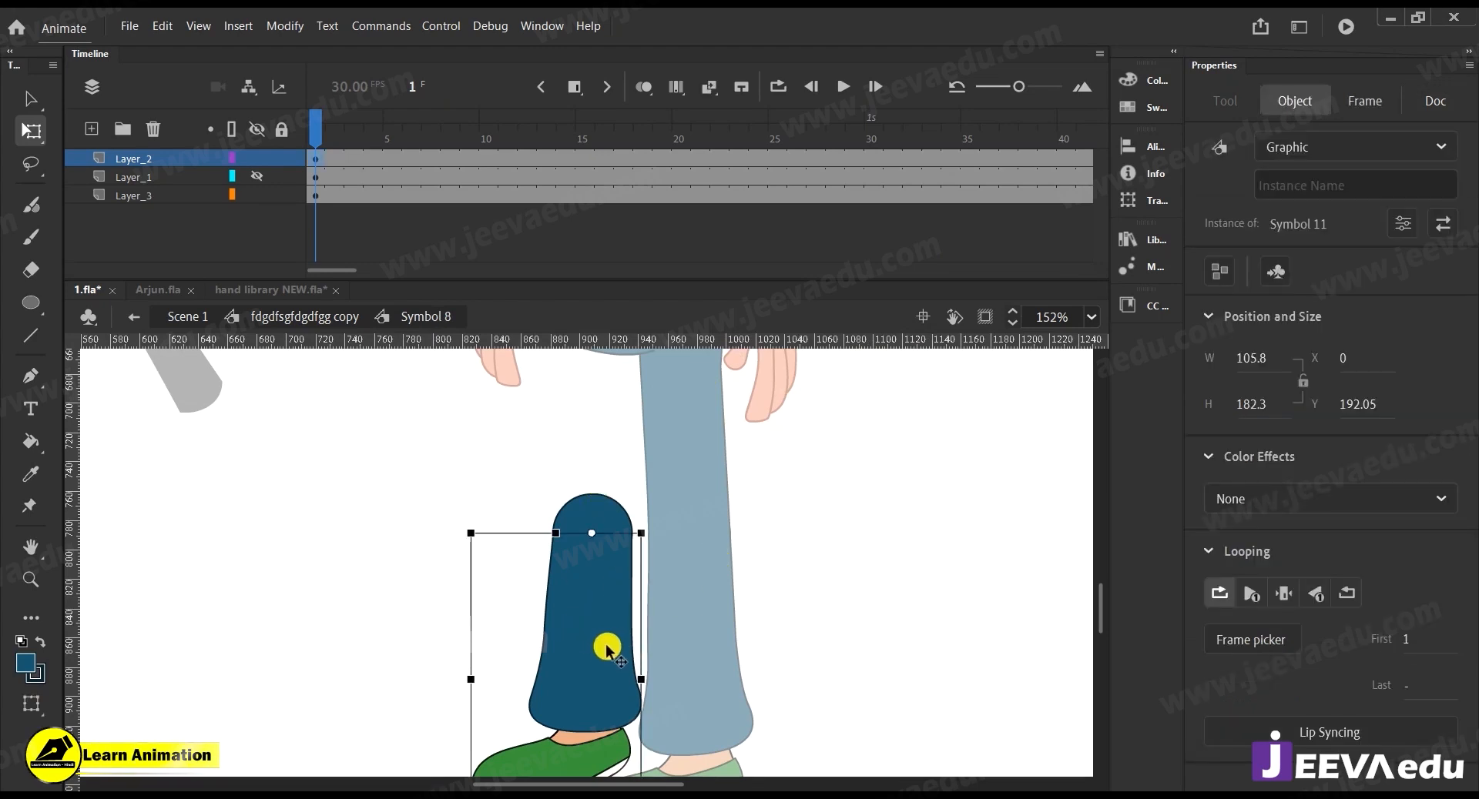
Inside the lower-leg symbol, move the shoe onto a new layer, Layer_2, keeping its position, and place that layer below Layer_1
key(z)
click(606, 650)
drag(605, 651, 686, 485)
key(v)
double_click(599, 633)
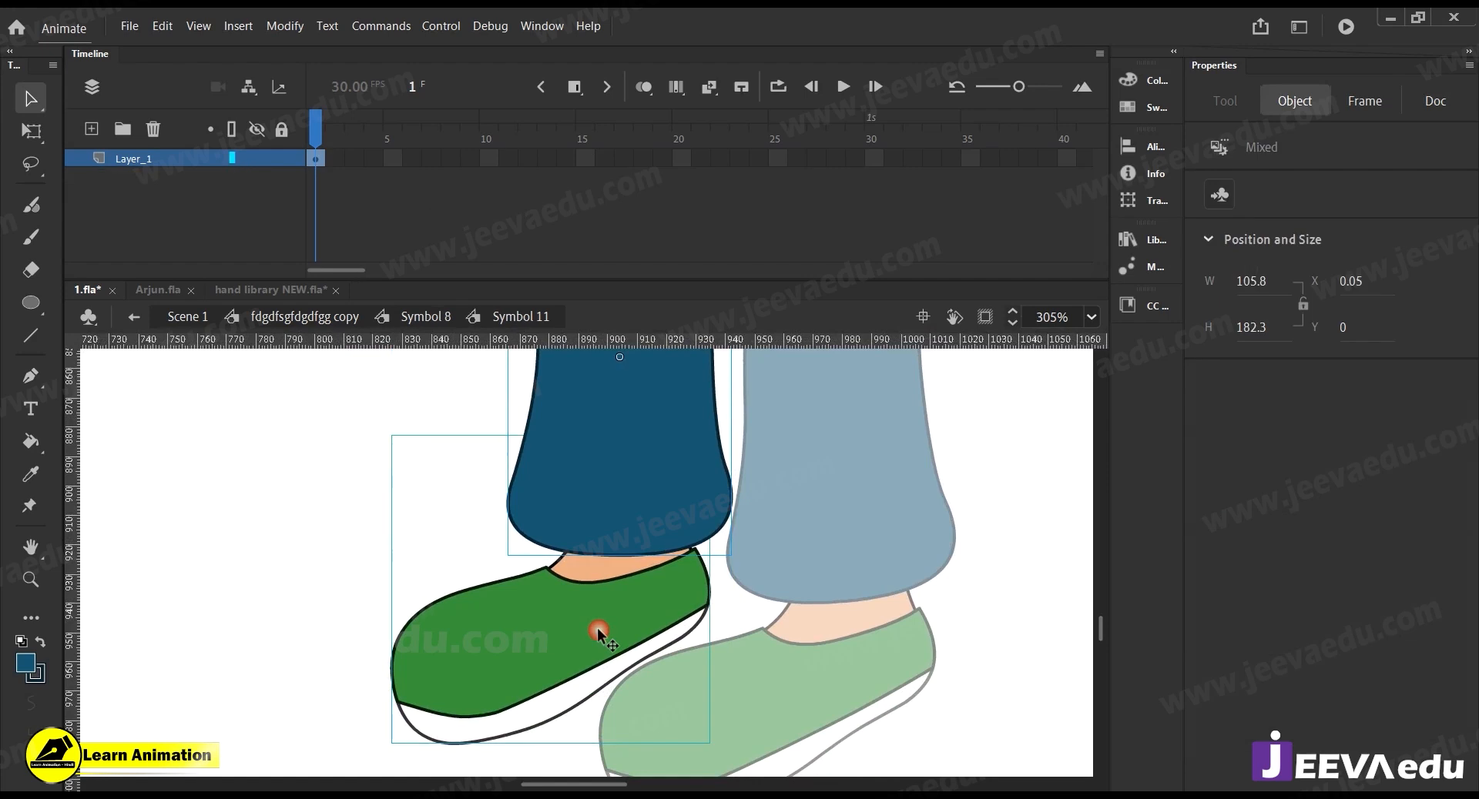
click(527, 636)
key(ctrl+x)
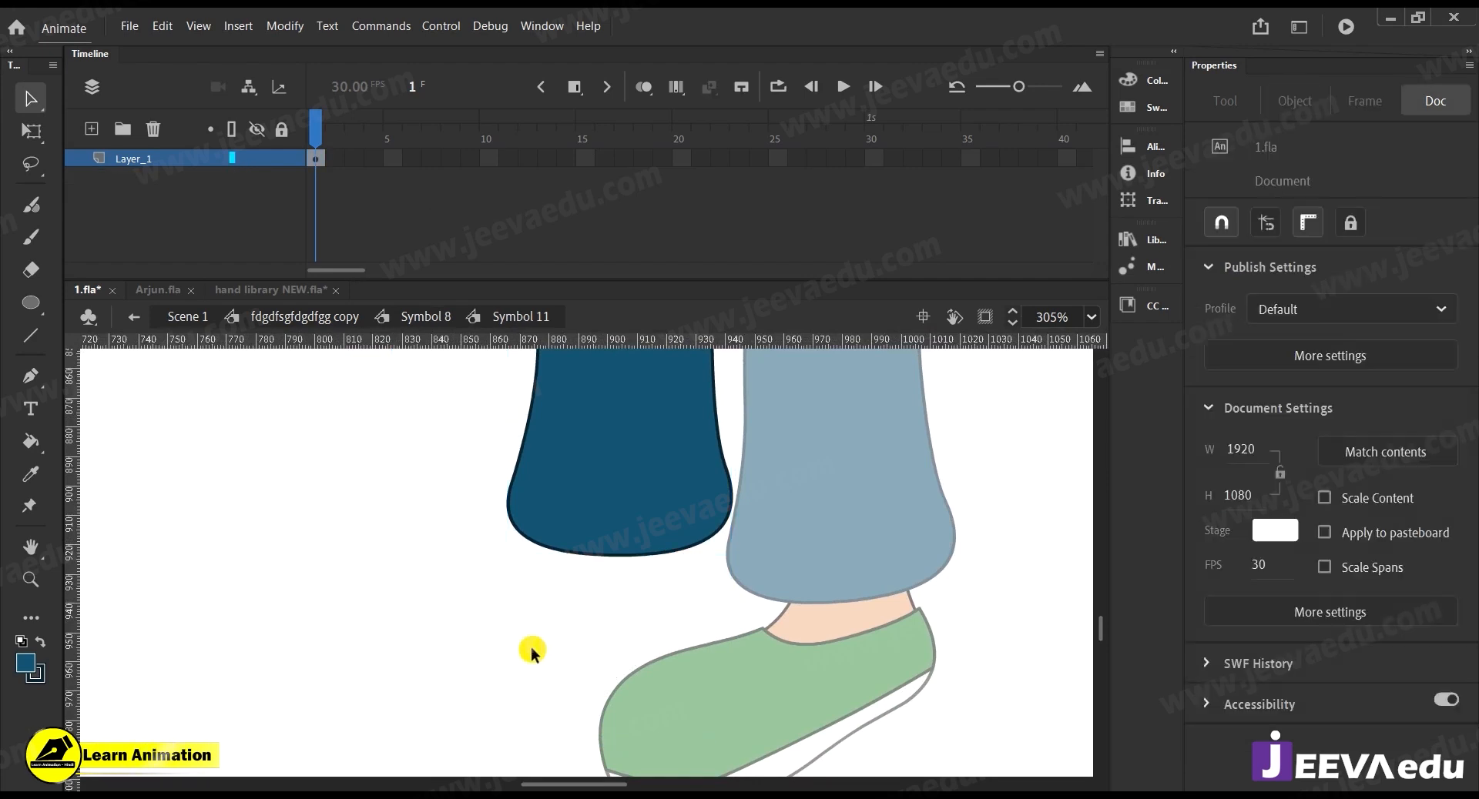
click(91, 128)
right_click(219, 455)
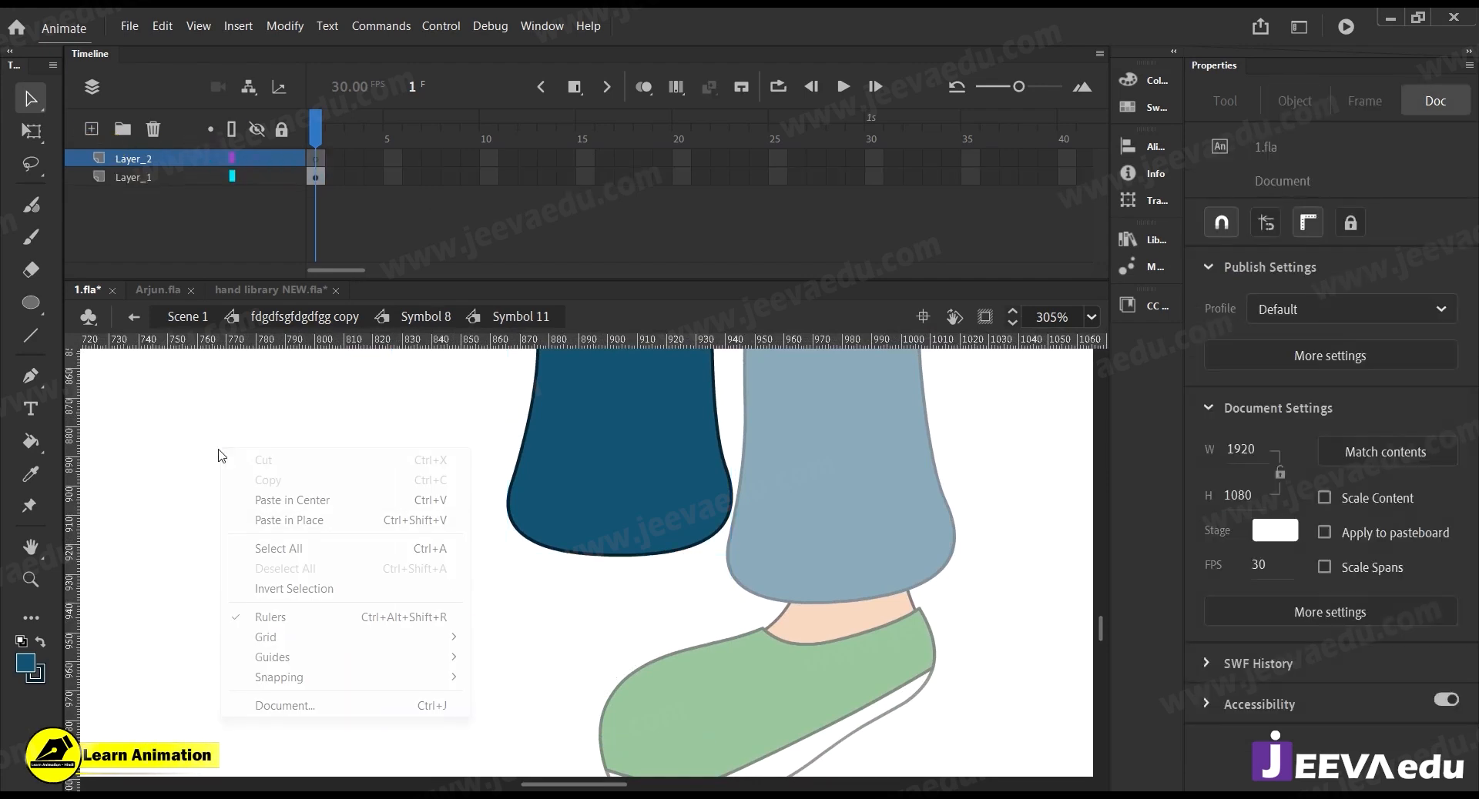
click(312, 520)
drag(185, 159, 176, 202)
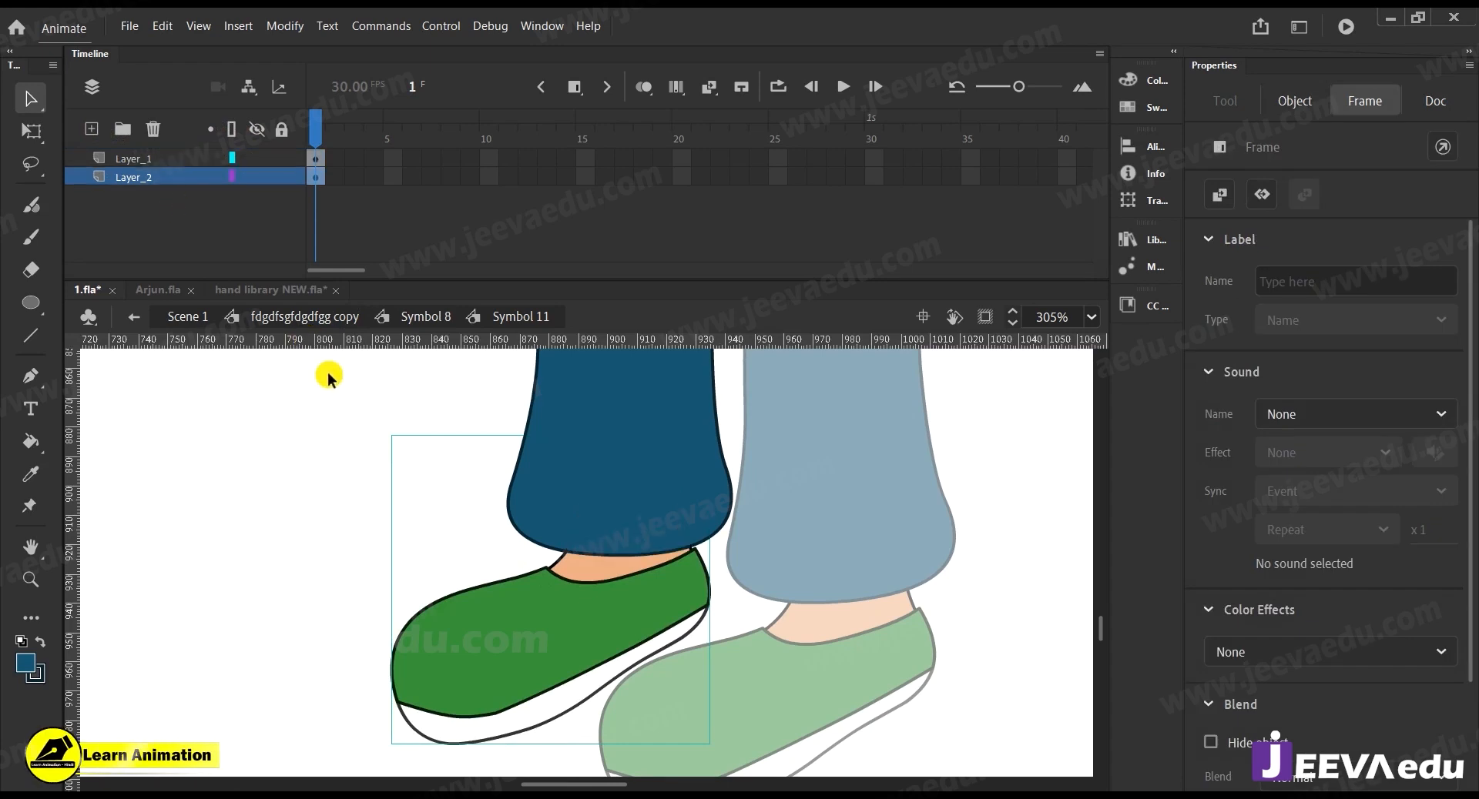
Convert the shoe to a graphic symbol and move its pivot point to the underside of the sole near the toe
key(F8)
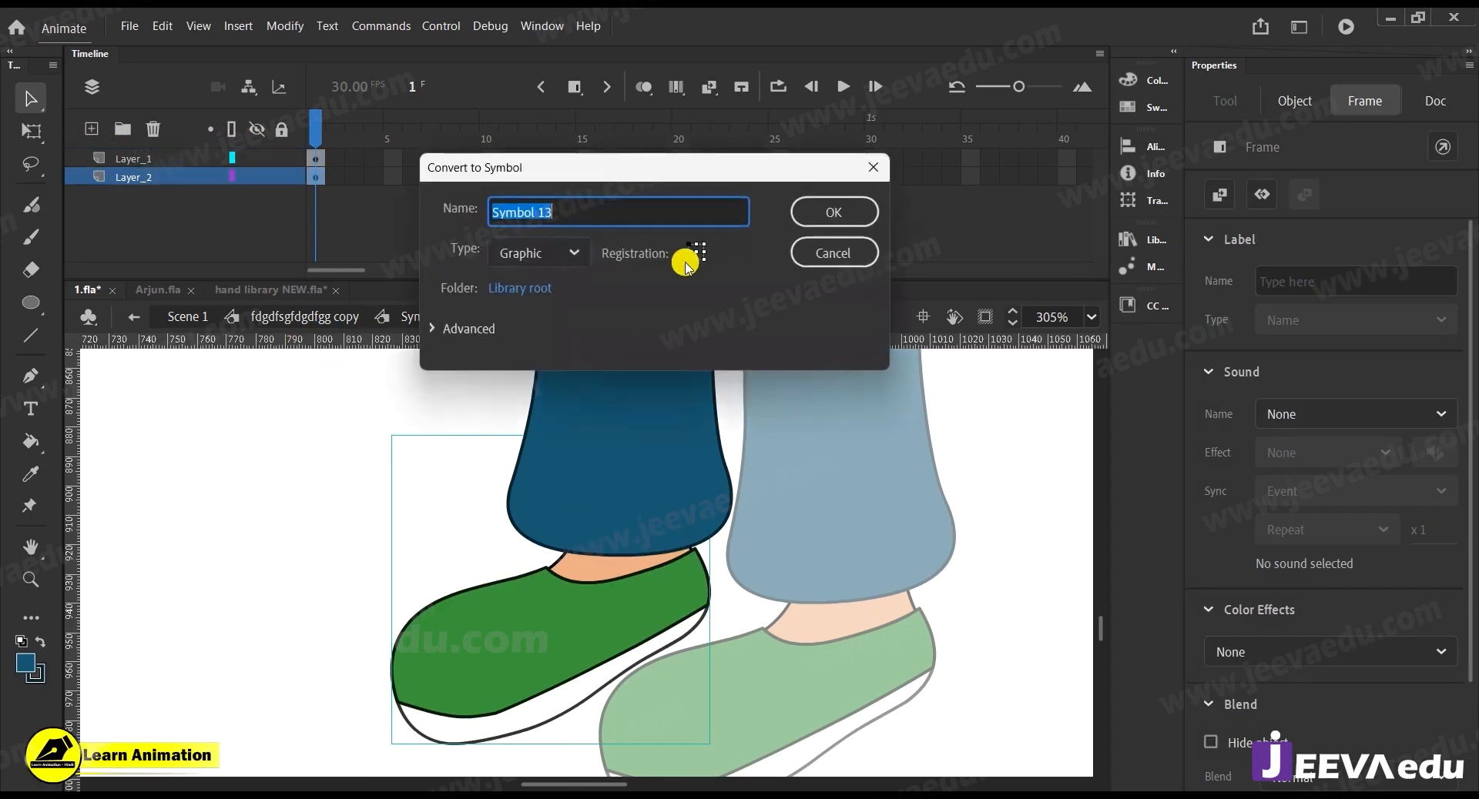
click(821, 207)
key(q)
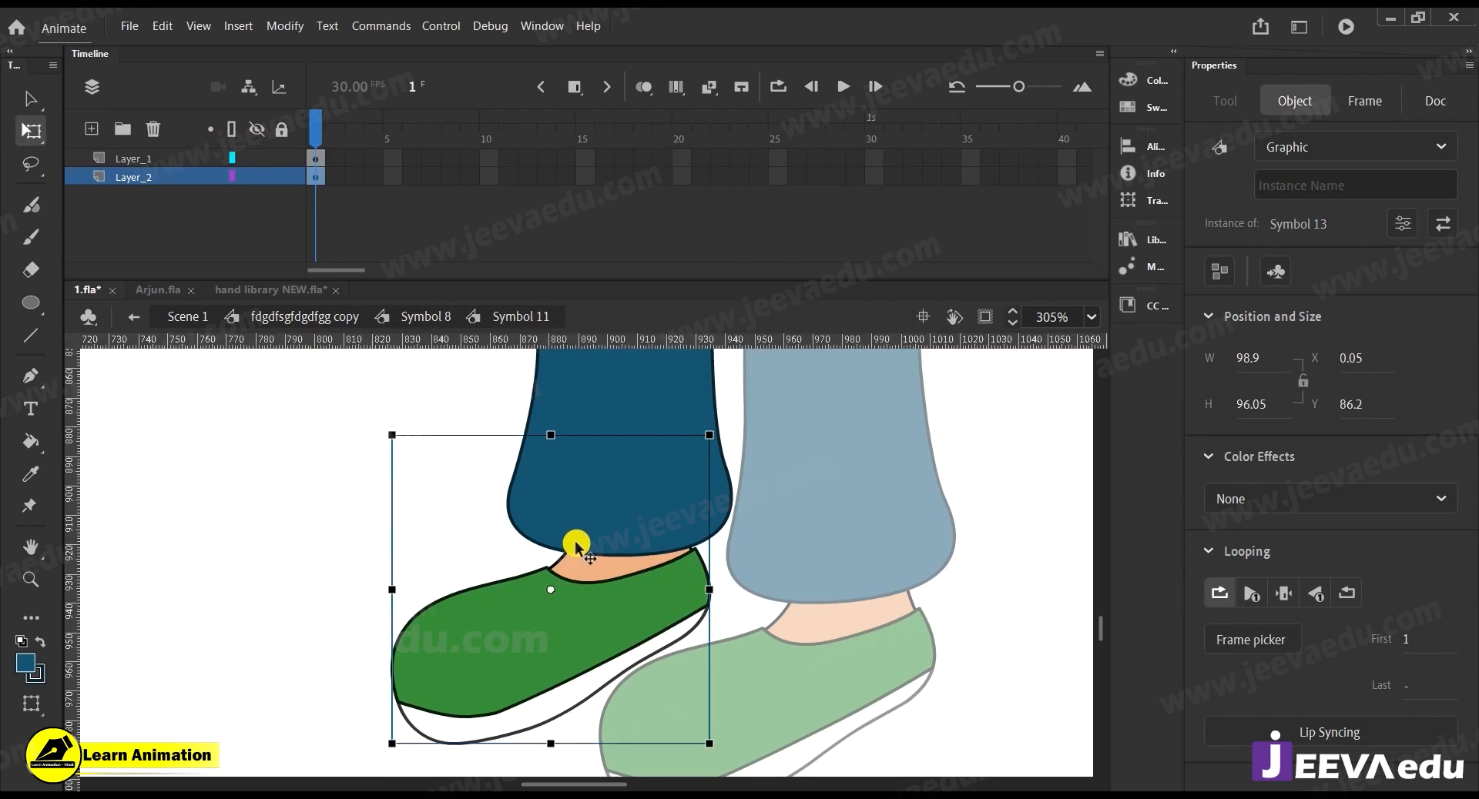
drag(549, 589, 467, 752)
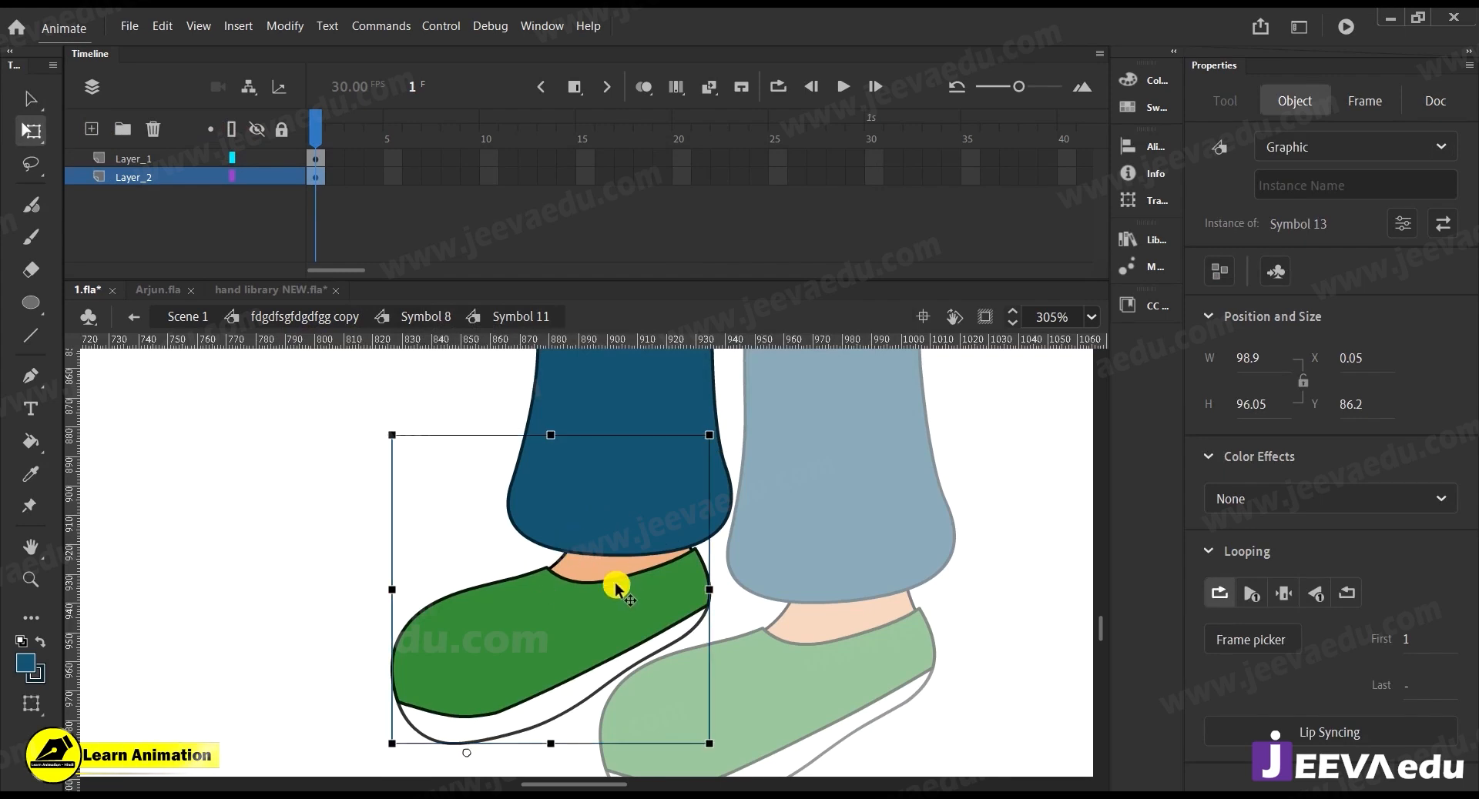
click(478, 743)
Extend the frames of both lower-leg symbol layers past frame 40 and scrub the timeline back to frame 3
key(z)
alt+click(570, 578)
alt+click(569, 578)
drag(490, 159, 751, 237)
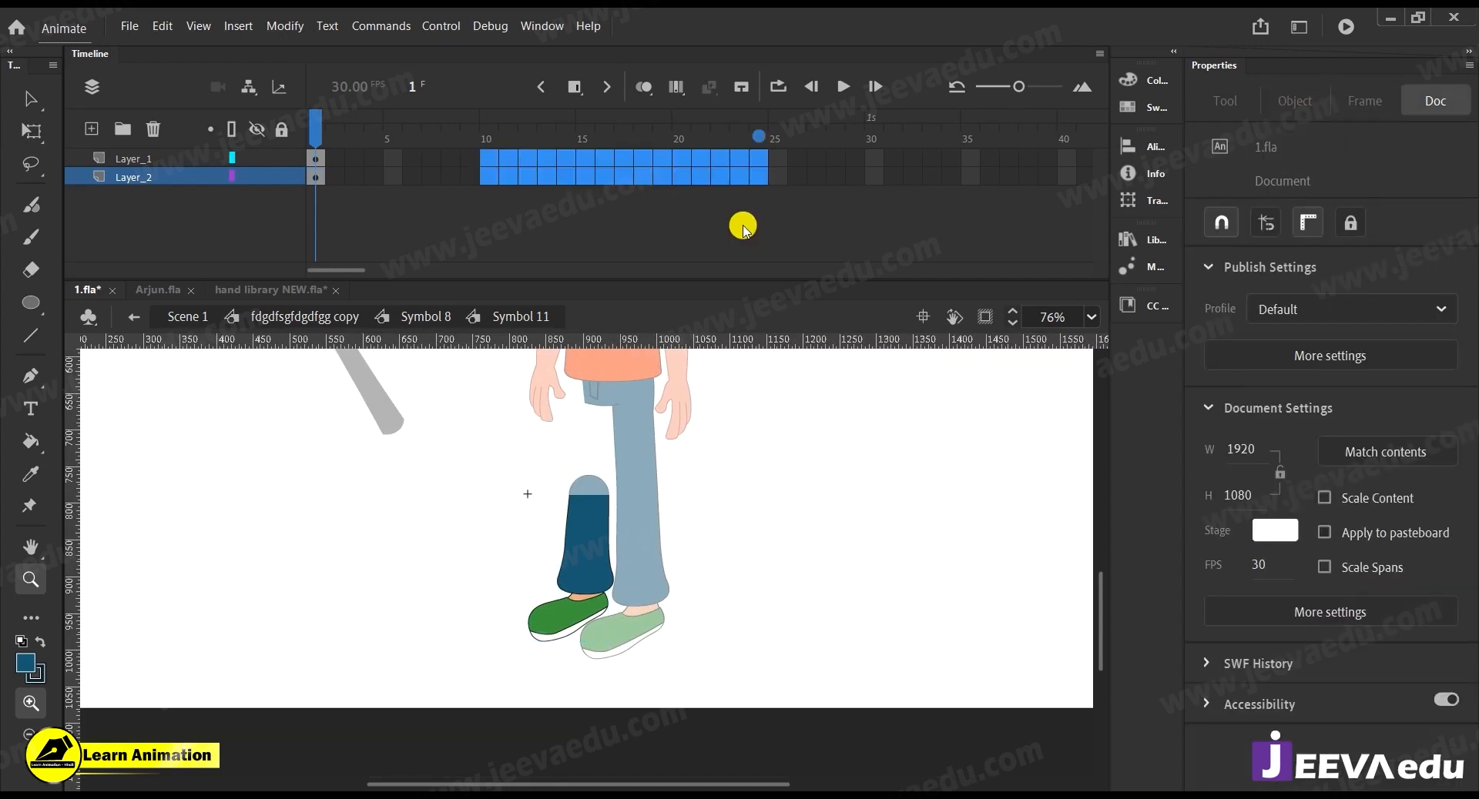
key(F5)
key(F5)
key(F5)
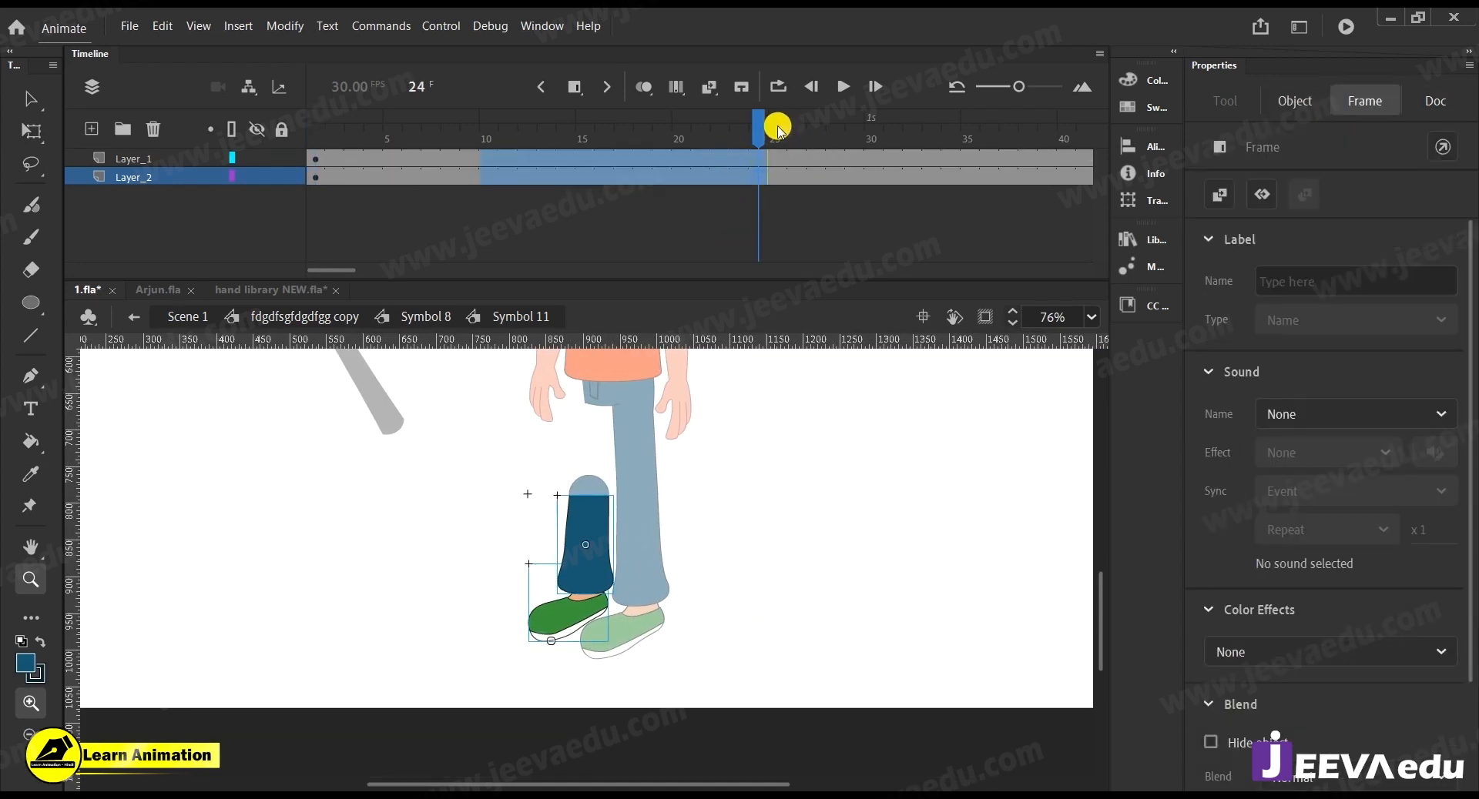
drag(778, 127, 354, 127)
Go back to the leg symbol, show the thigh's Layer_1 again and return to the full character
click(394, 314)
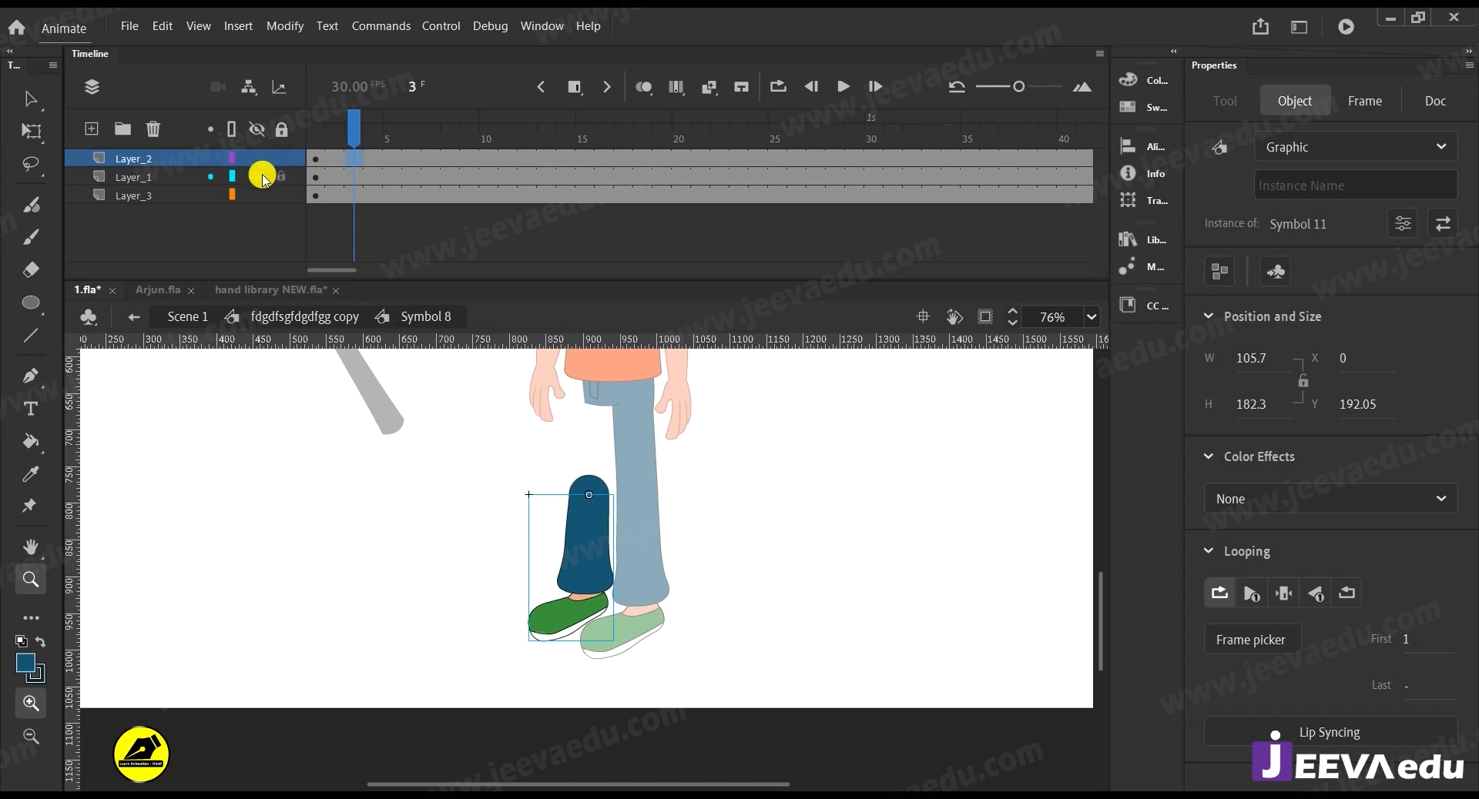
click(262, 180)
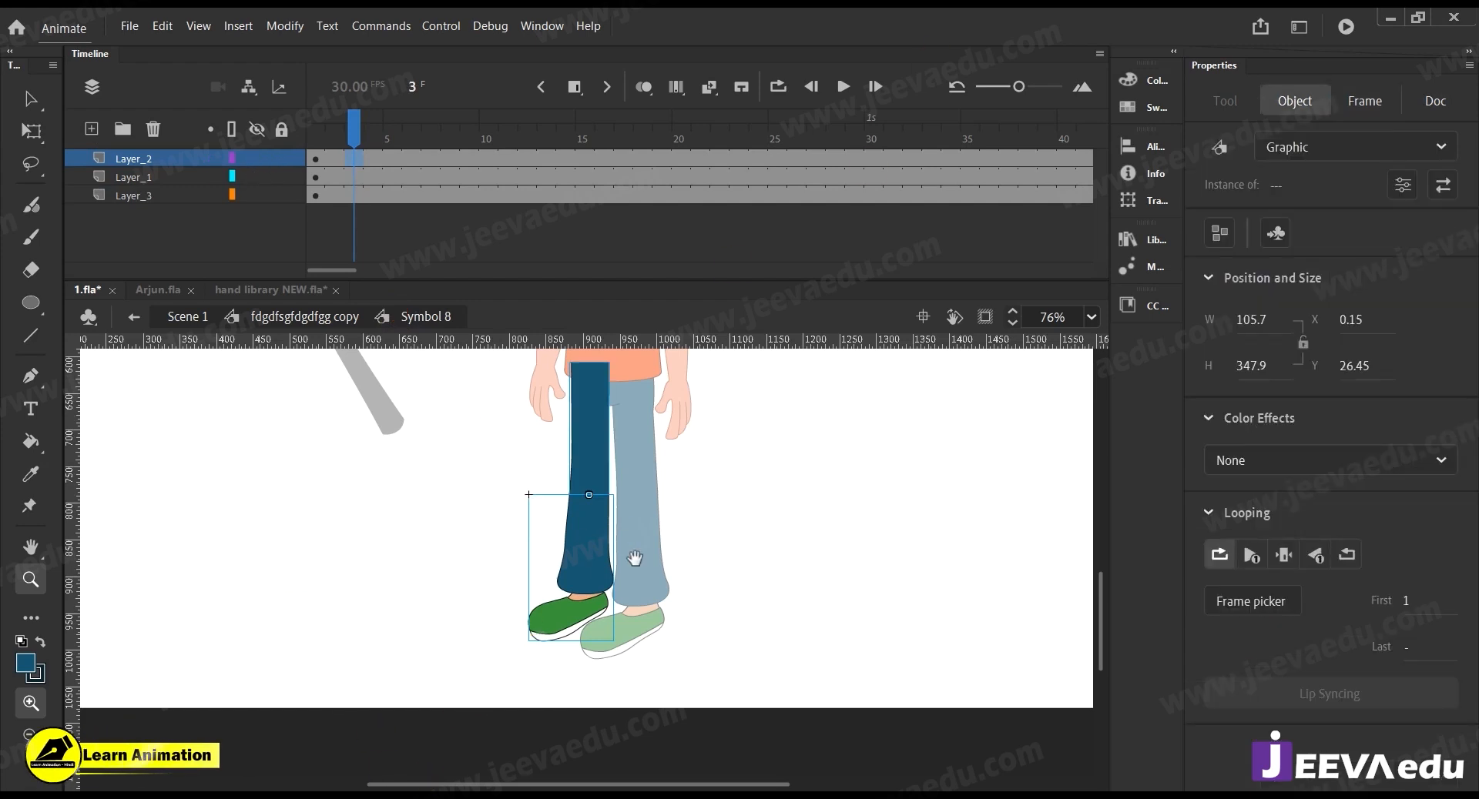
drag(634, 559, 660, 629)
key(v)
double_click(465, 570)
click(611, 535)
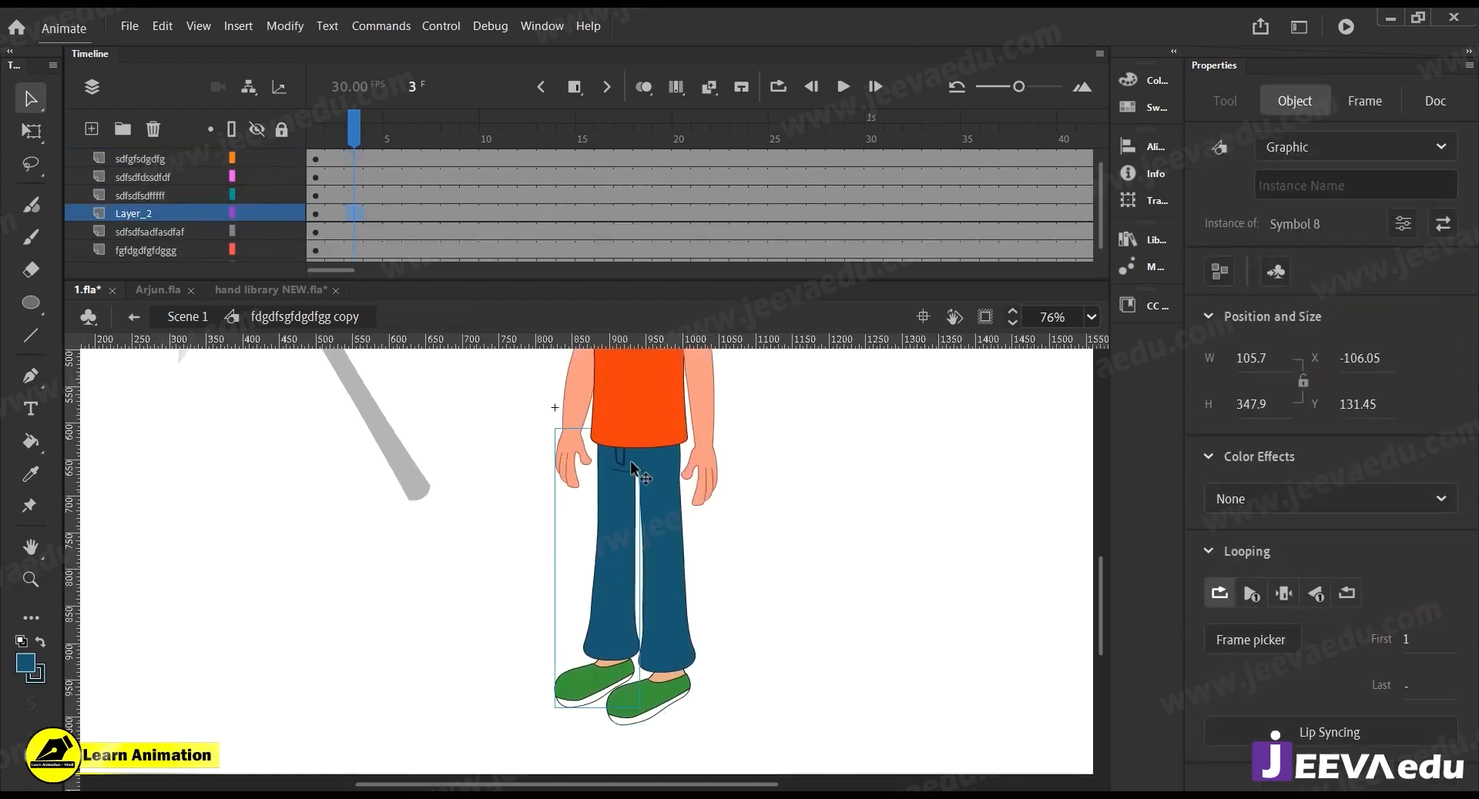
Select all of the boy's body parts to examine their separate symbols and pivots, and return to Scene 1
click(631, 467)
key(z)
alt+click(619, 553)
drag(627, 556, 648, 616)
key(v)
drag(553, 394, 691, 718)
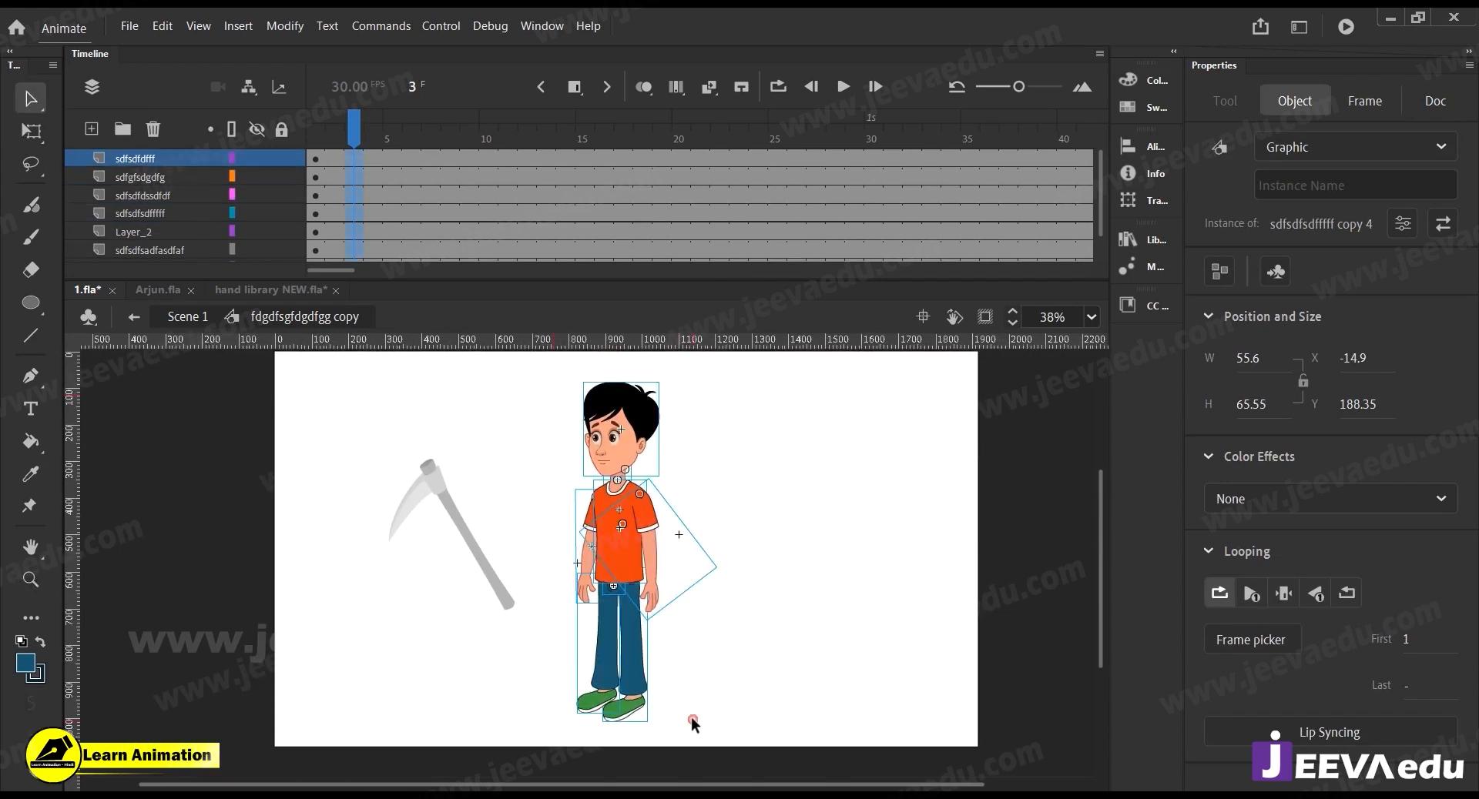
key(z)
click(662, 571)
drag(659, 607, 677, 591)
alt+click(553, 579)
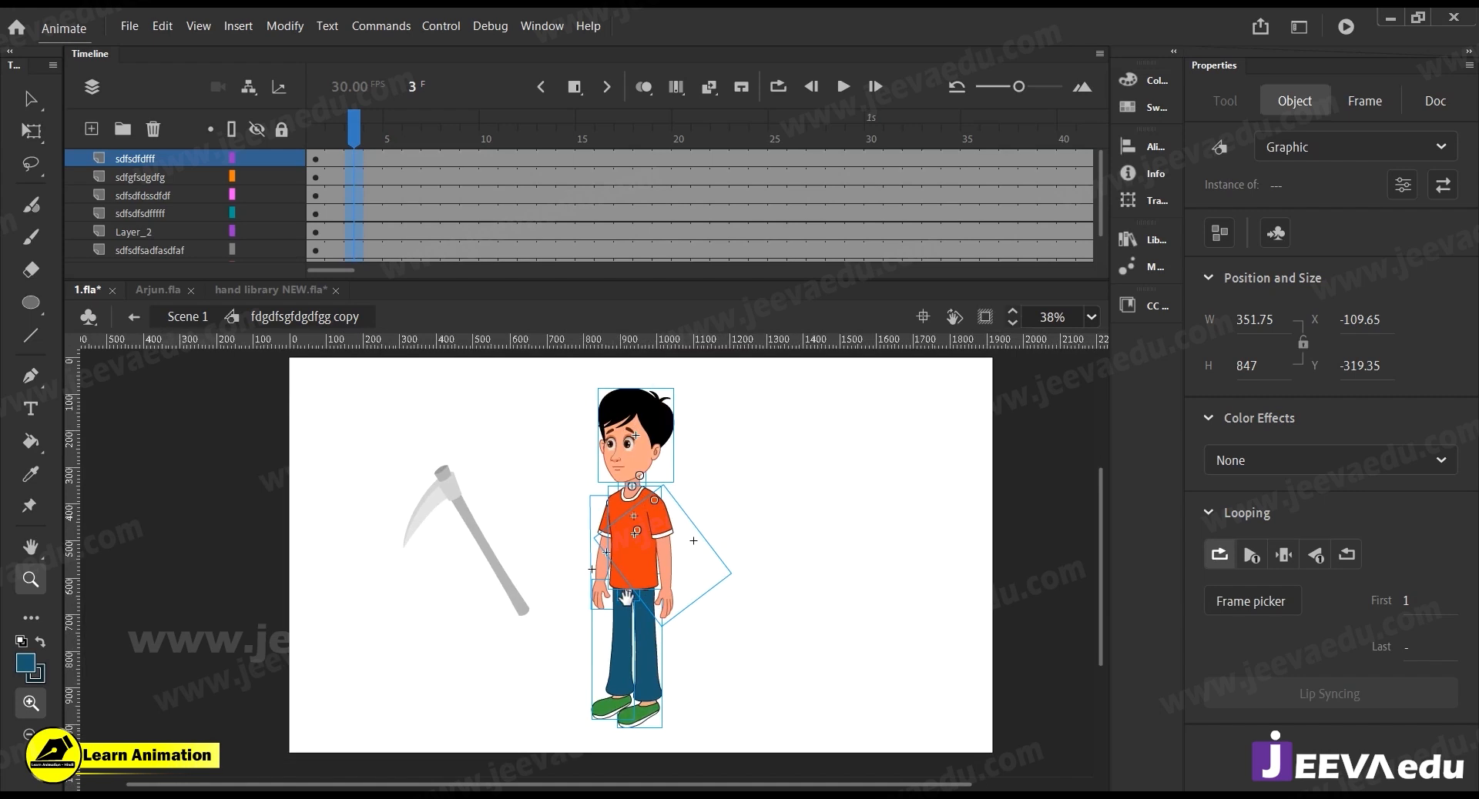
key(v)
double_click(533, 536)
Try moving the pickaxe group farther from the boy and undo the move
click(498, 569)
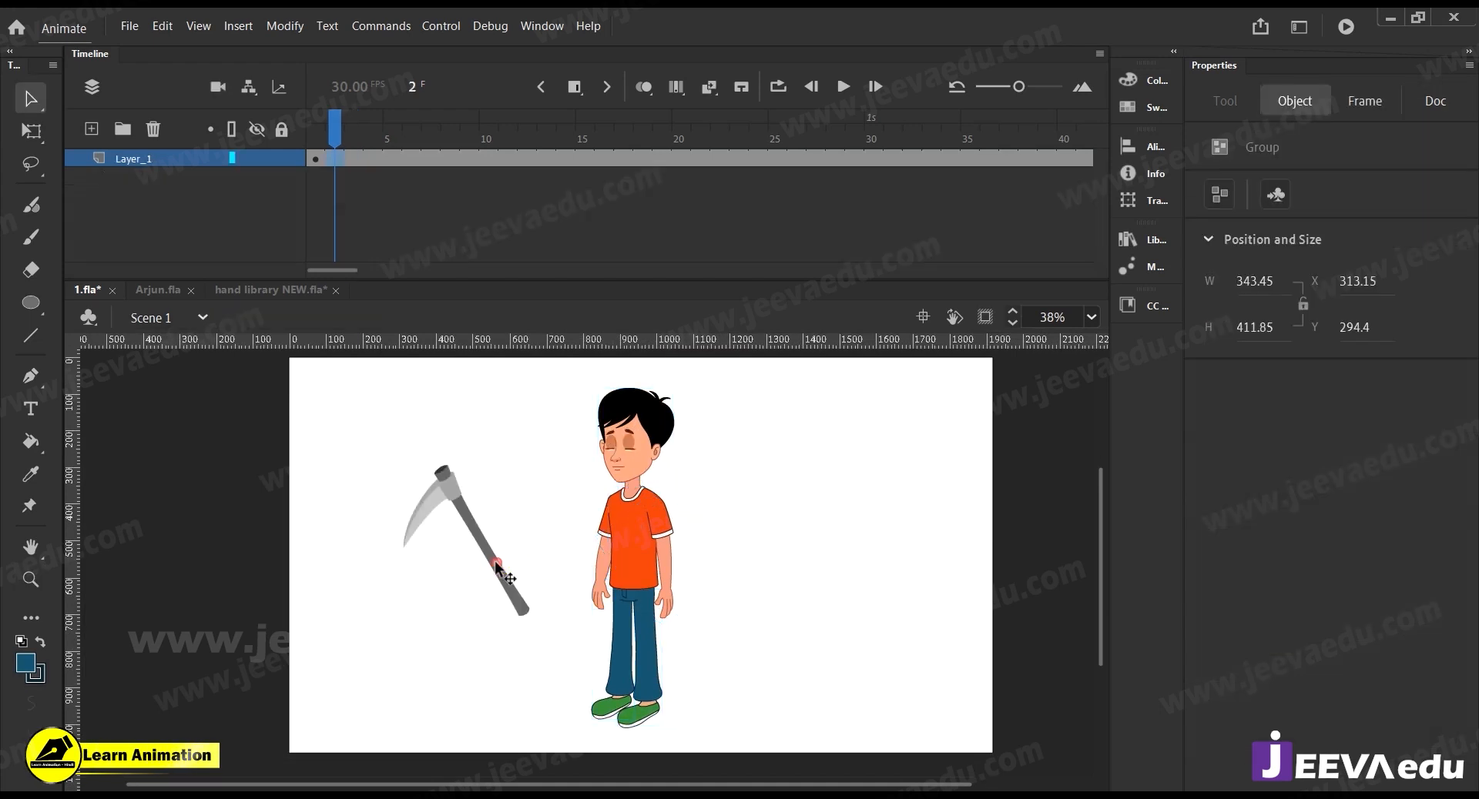
double_click(454, 490)
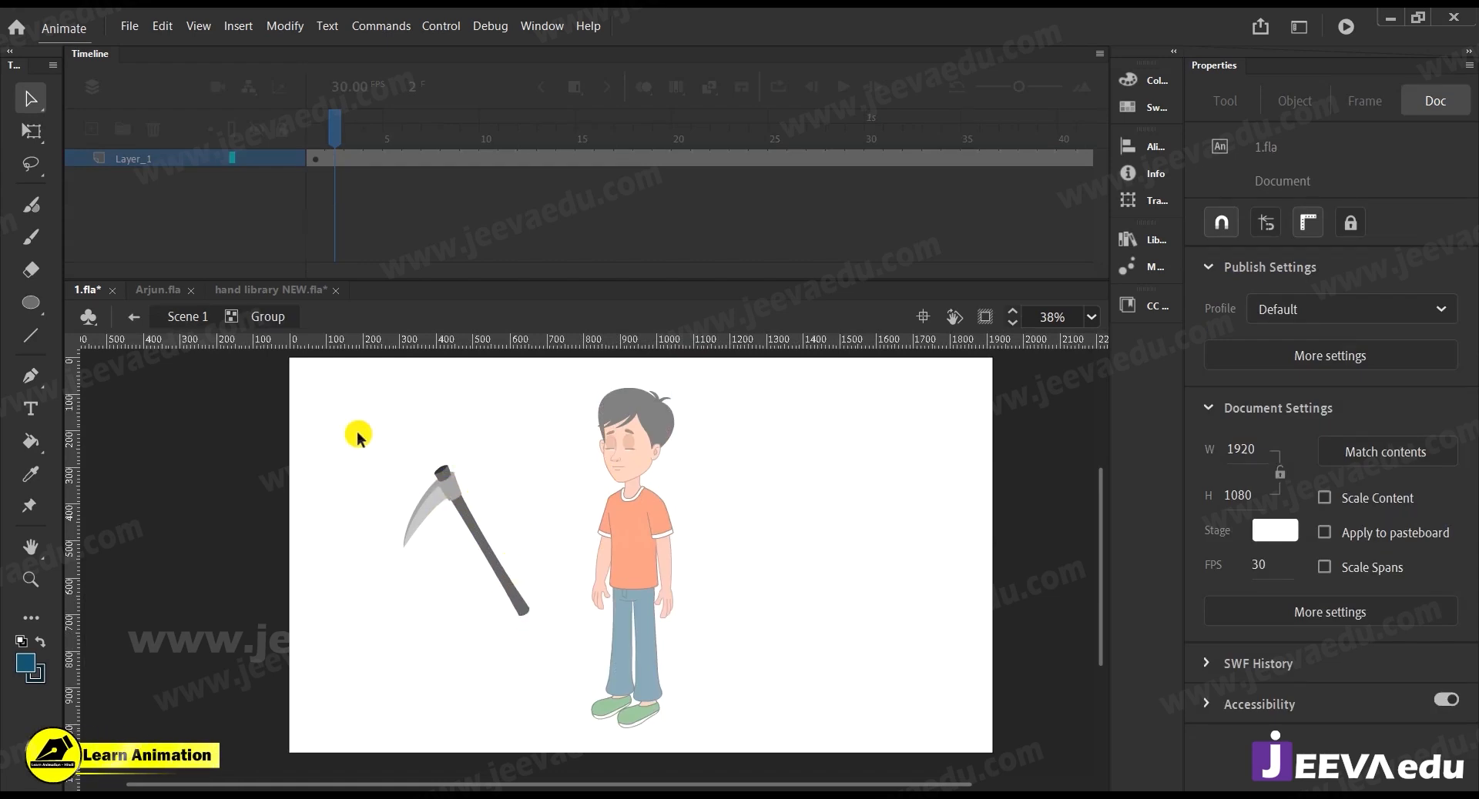
double_click(430, 571)
drag(443, 497, 355, 497)
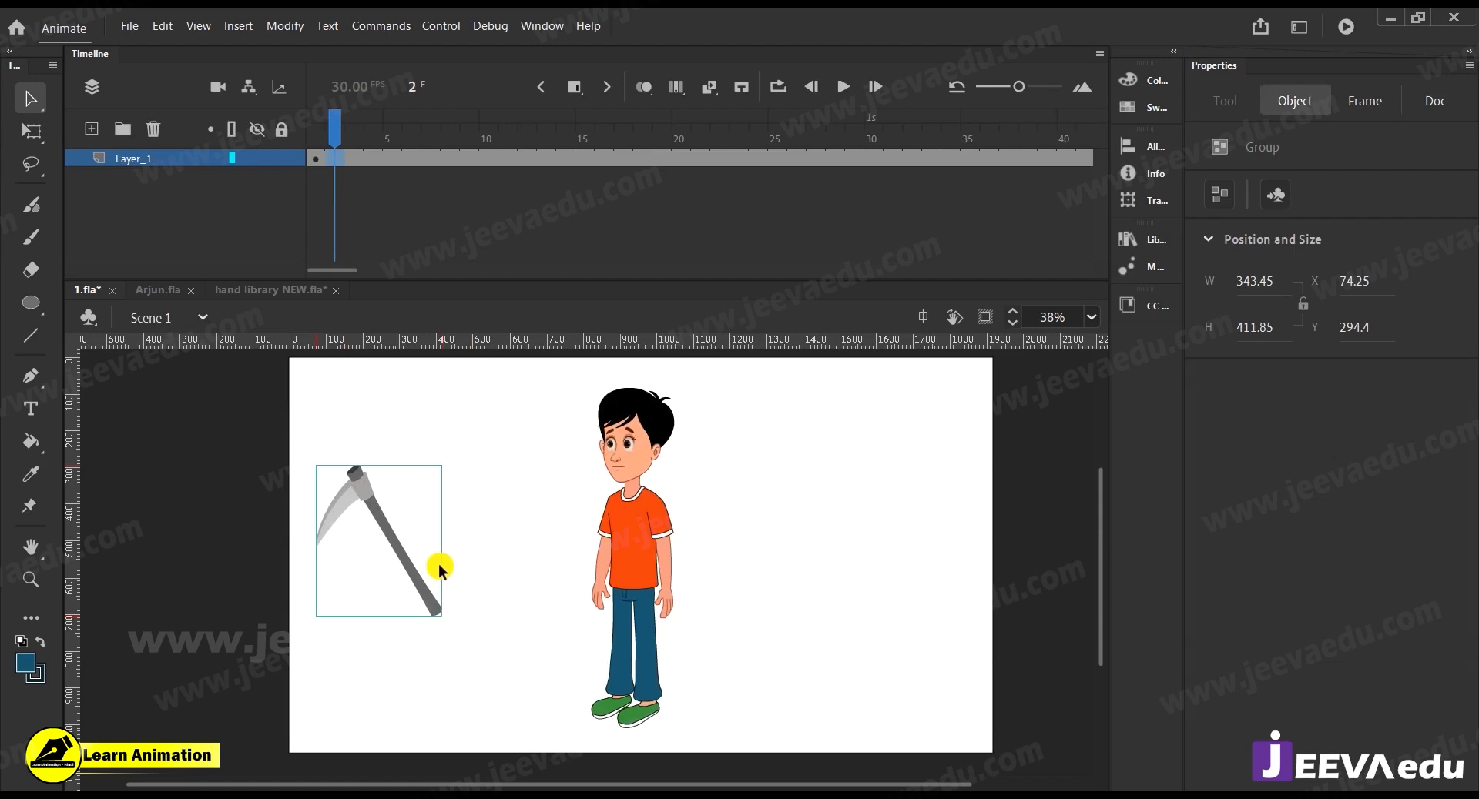
key(ctrl+z)
Delete the pickaxe group from Scene 1
key(z)
click(545, 574)
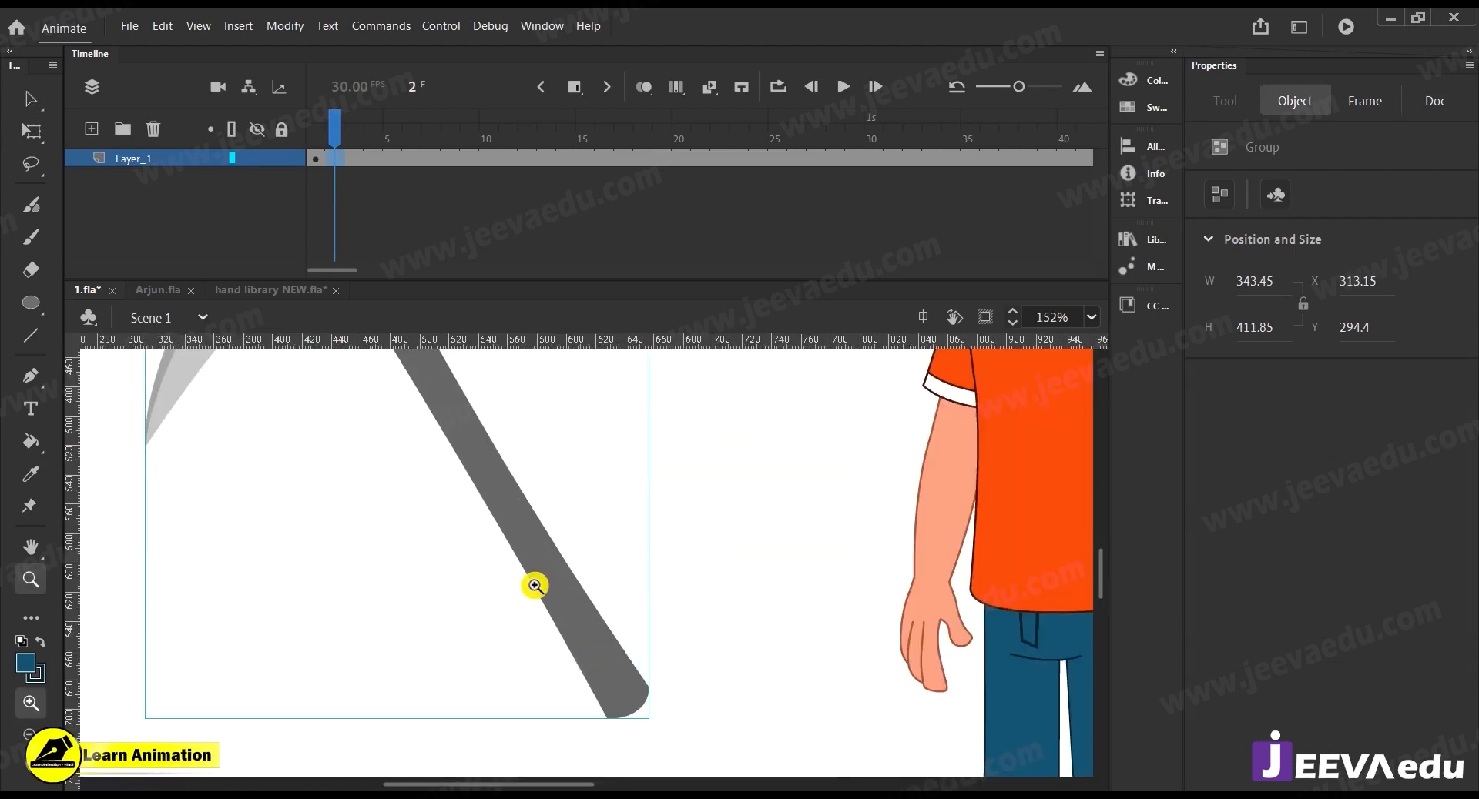
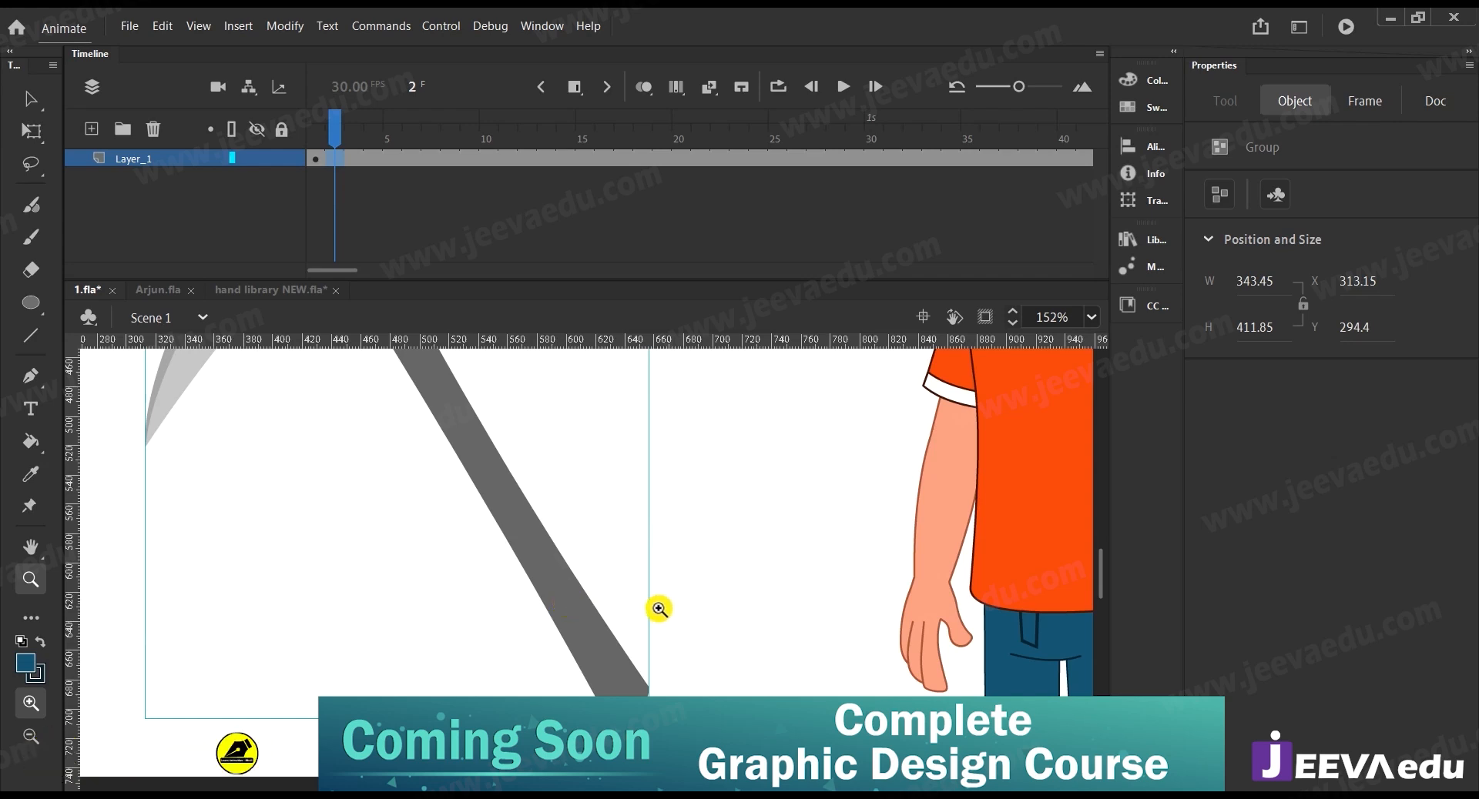
alt+click(630, 612)
alt+click(630, 612)
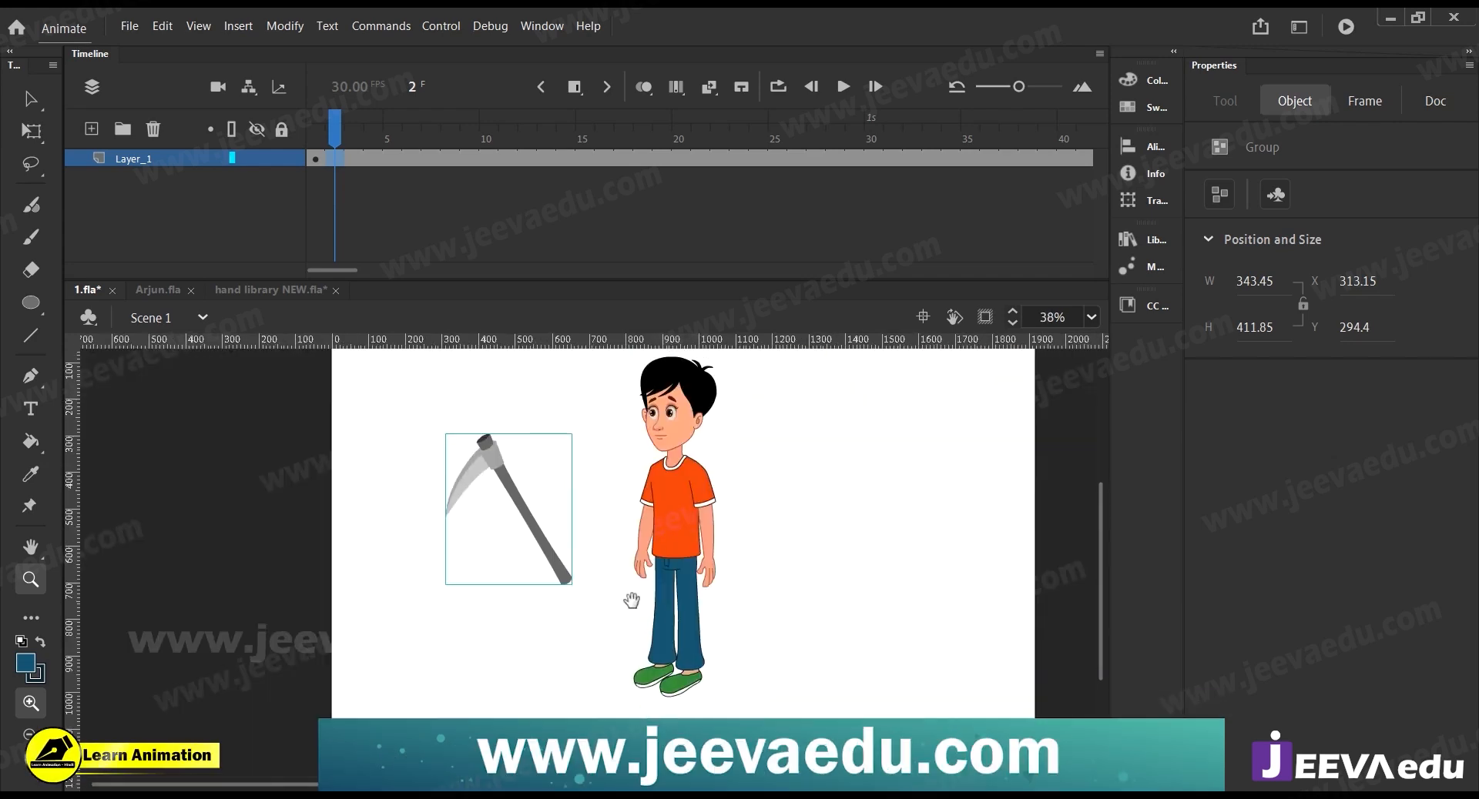
click(601, 569)
alt+click(602, 585)
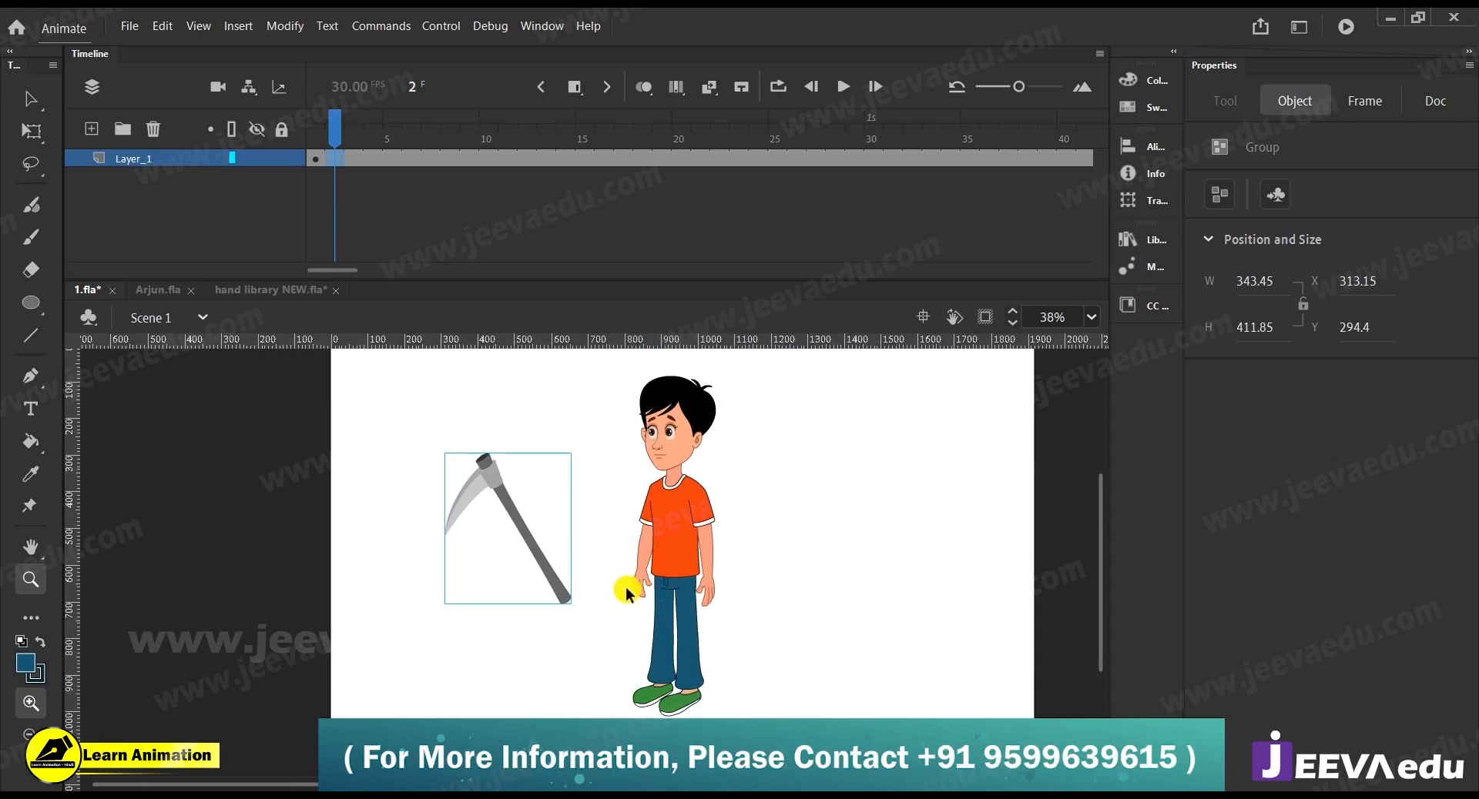
key(Delete)
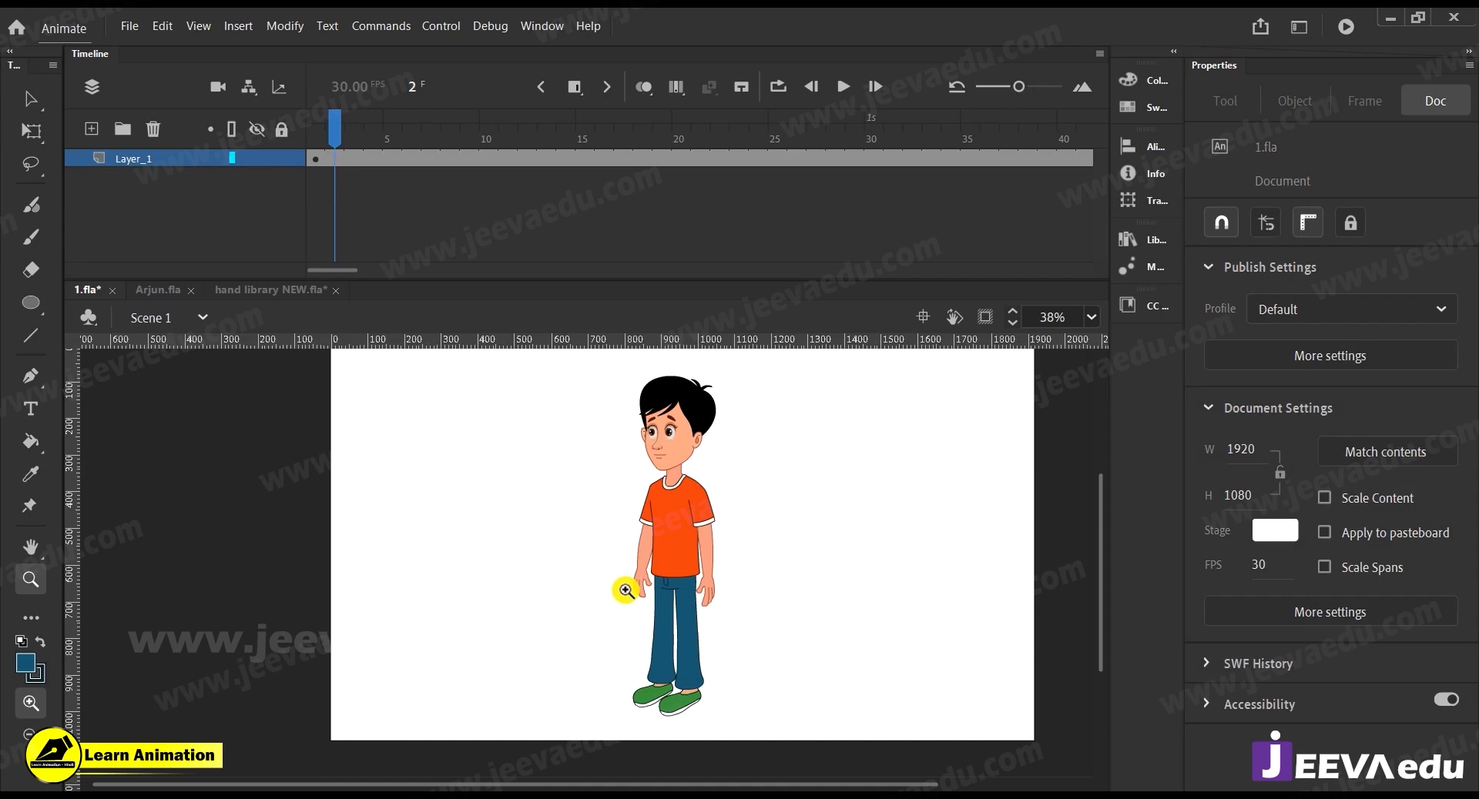
Open the boy's symbol and rotate the front arm about its shoulder pivot so the hand crosses the torso
click(674, 577)
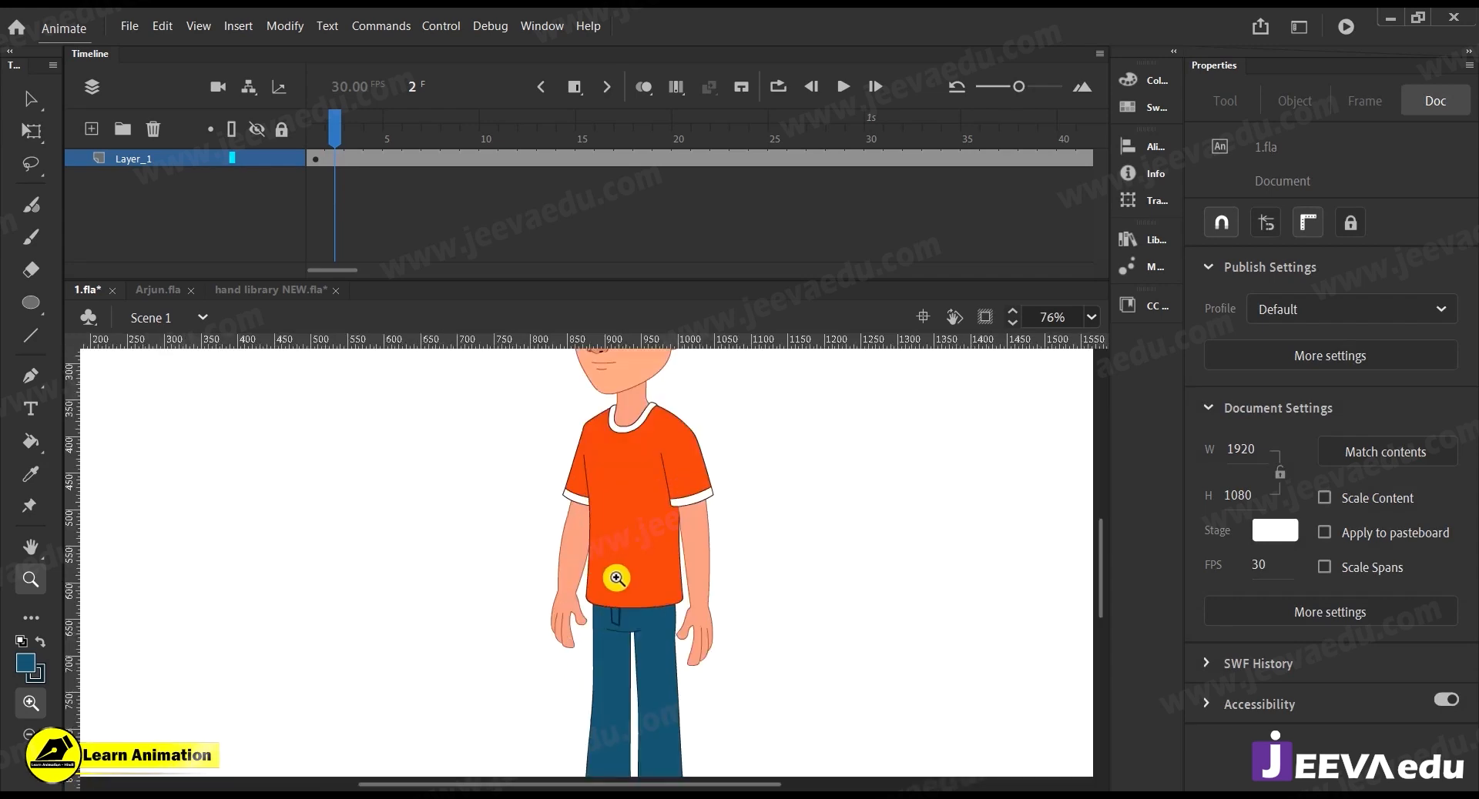
key(v)
click(700, 613)
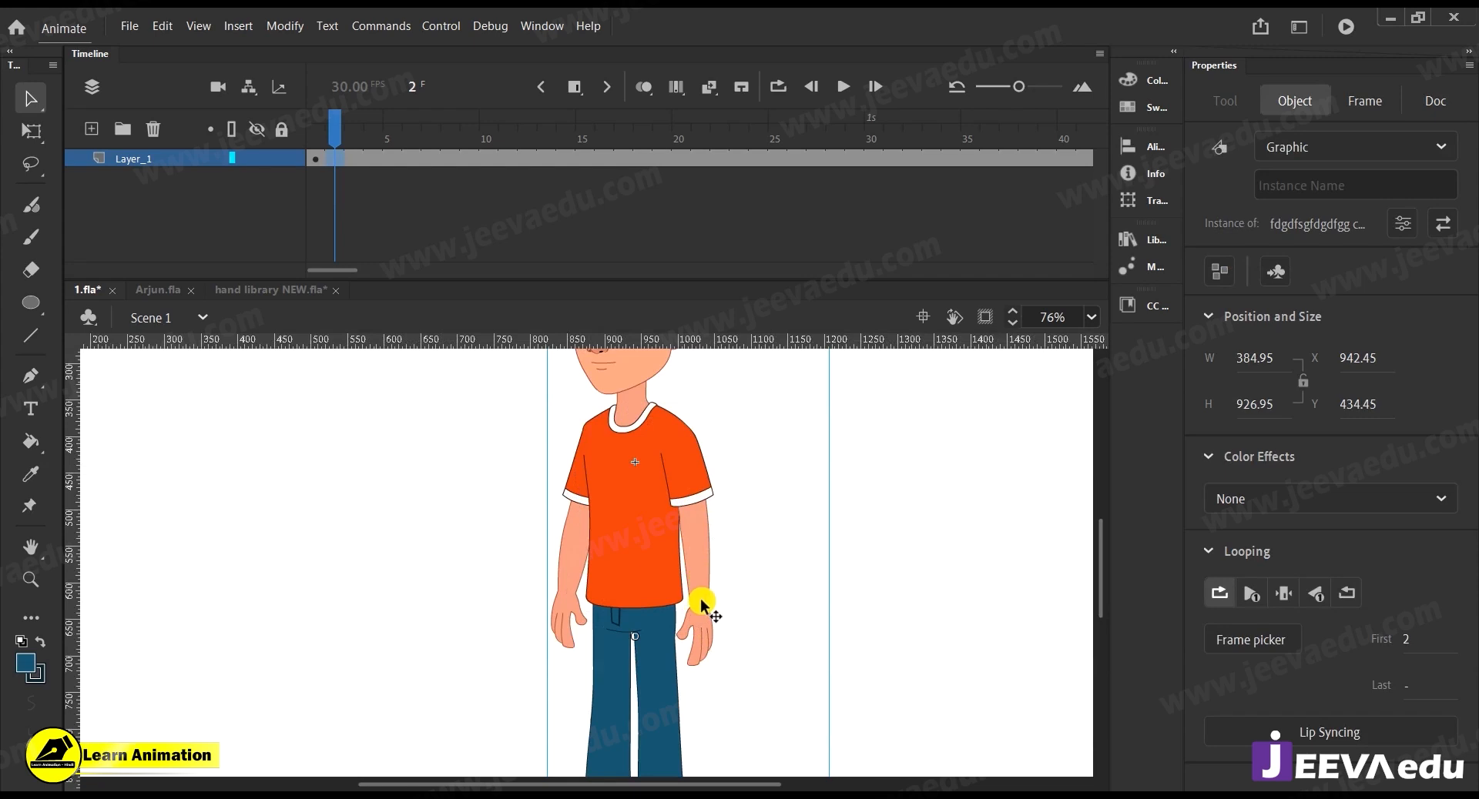
double_click(702, 583)
click(701, 607)
key(q)
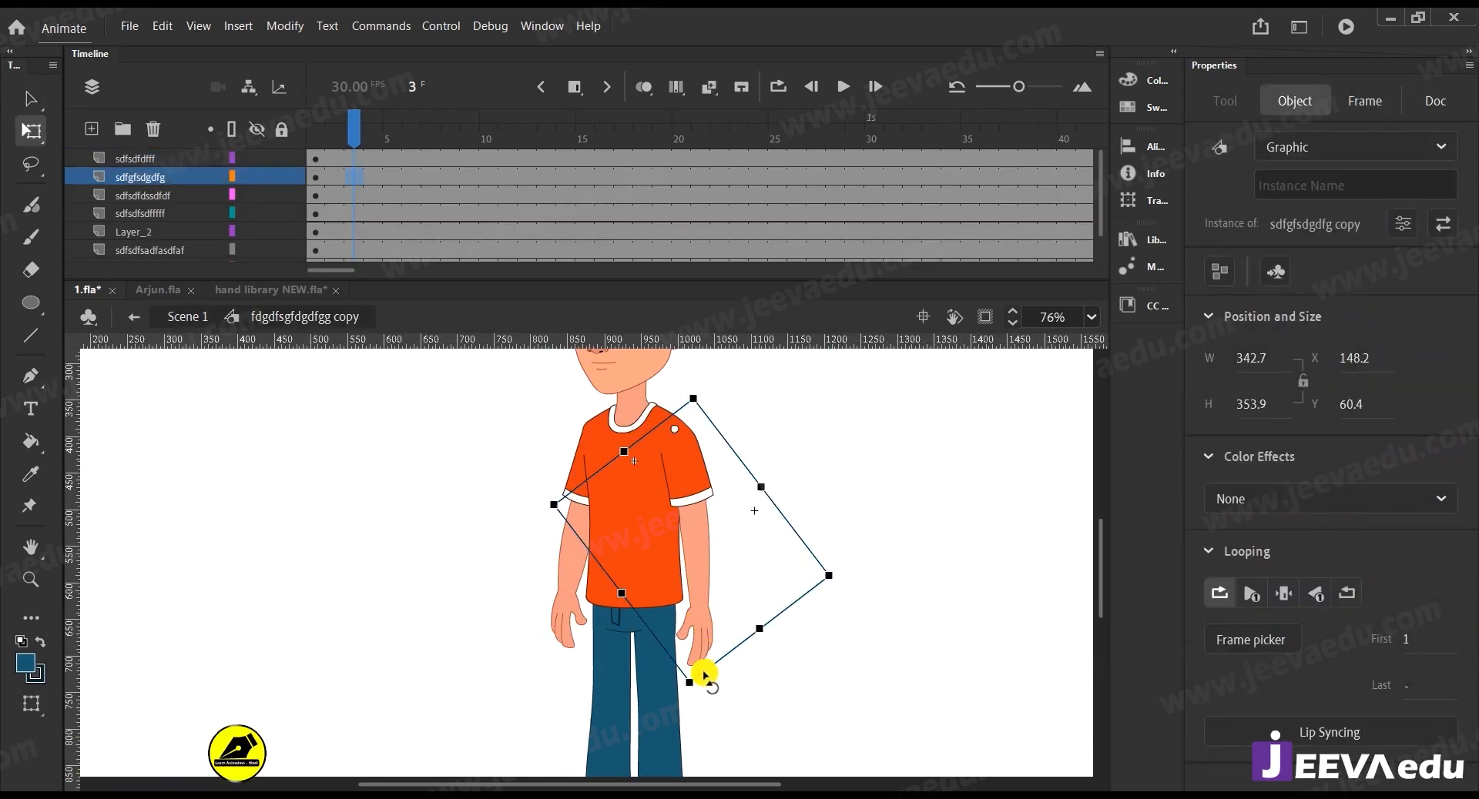
drag(703, 680, 542, 634)
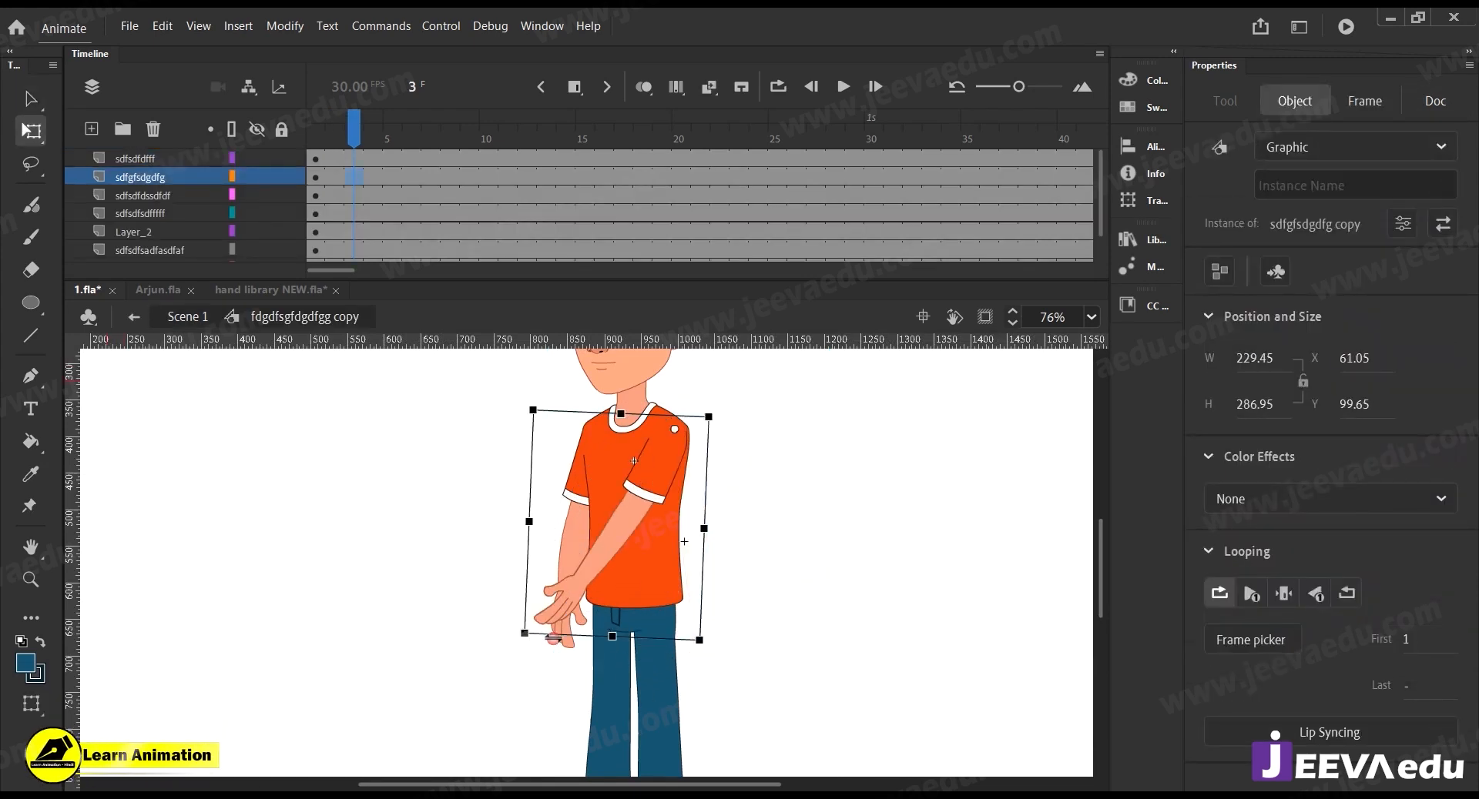
Nudge the front arm horizontally to X 63.8 so its shoulder lines up with the shirt's edge
key(z)
click(629, 515)
drag(664, 504, 684, 550)
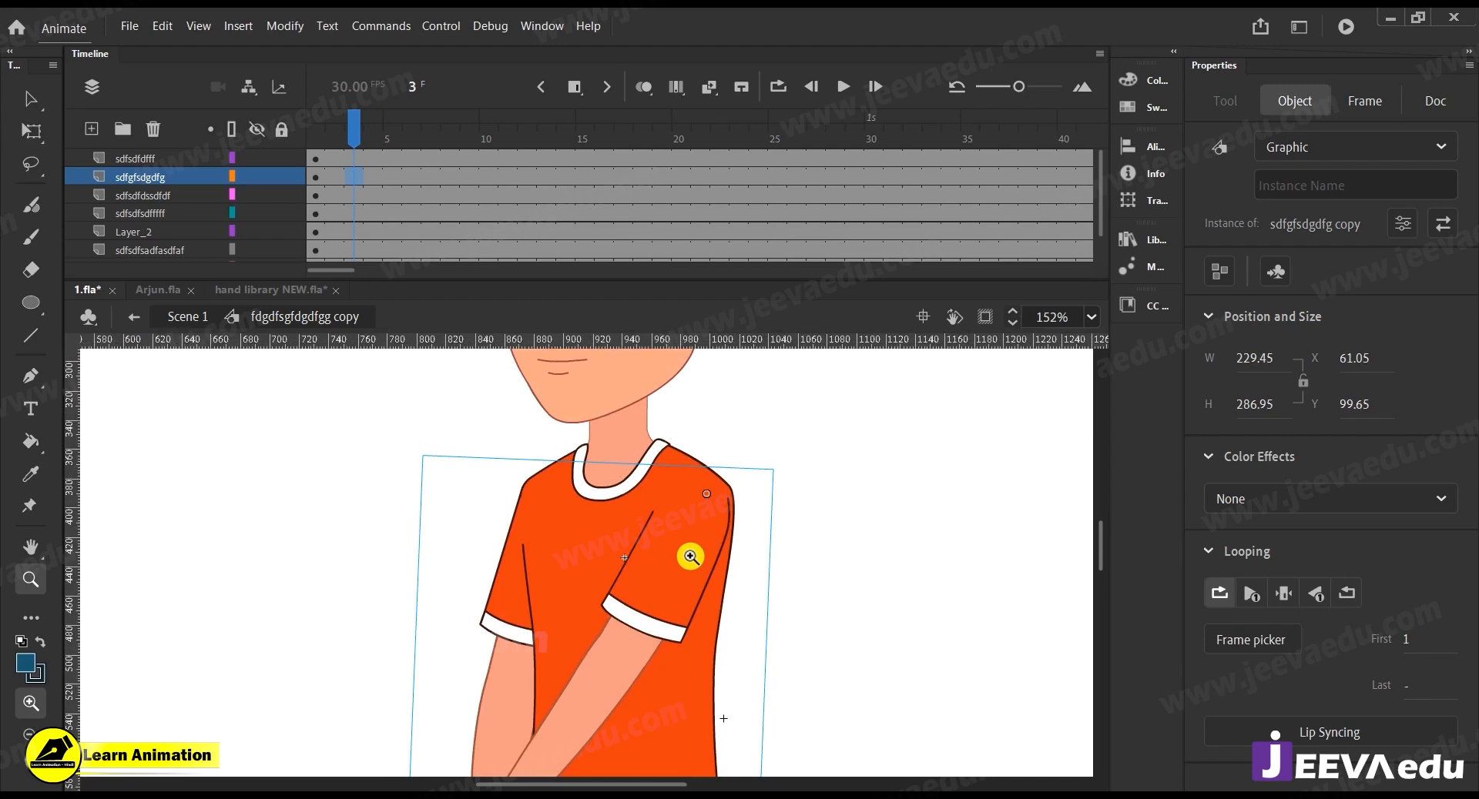
key(Right)
key(Right)
key(Right)
key(Right)
key(Right)
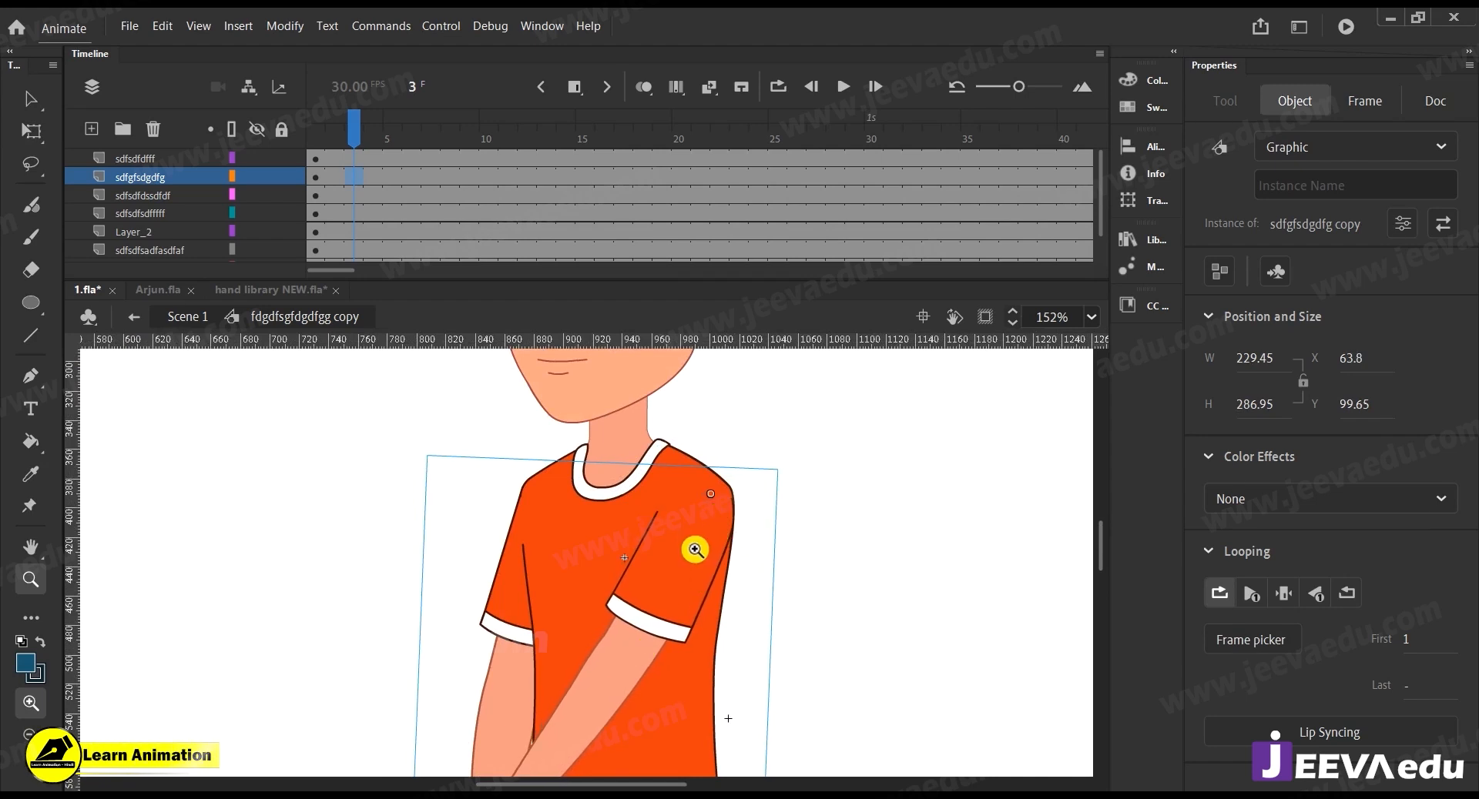
Open the front arm's symbol and insert frames on all three of its layers to lengthen their spans
alt+click(670, 566)
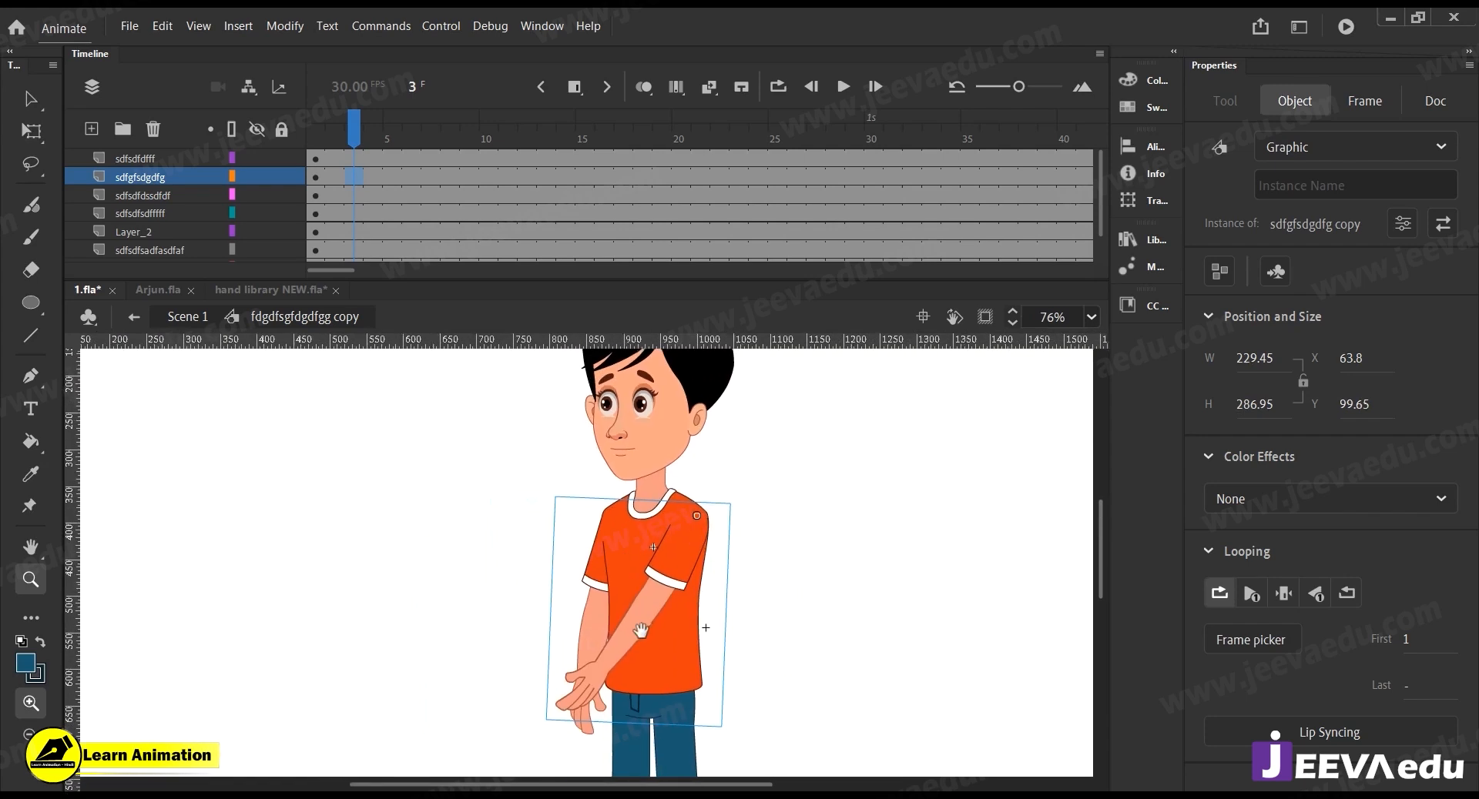
key(q)
double_click(605, 667)
click(598, 667)
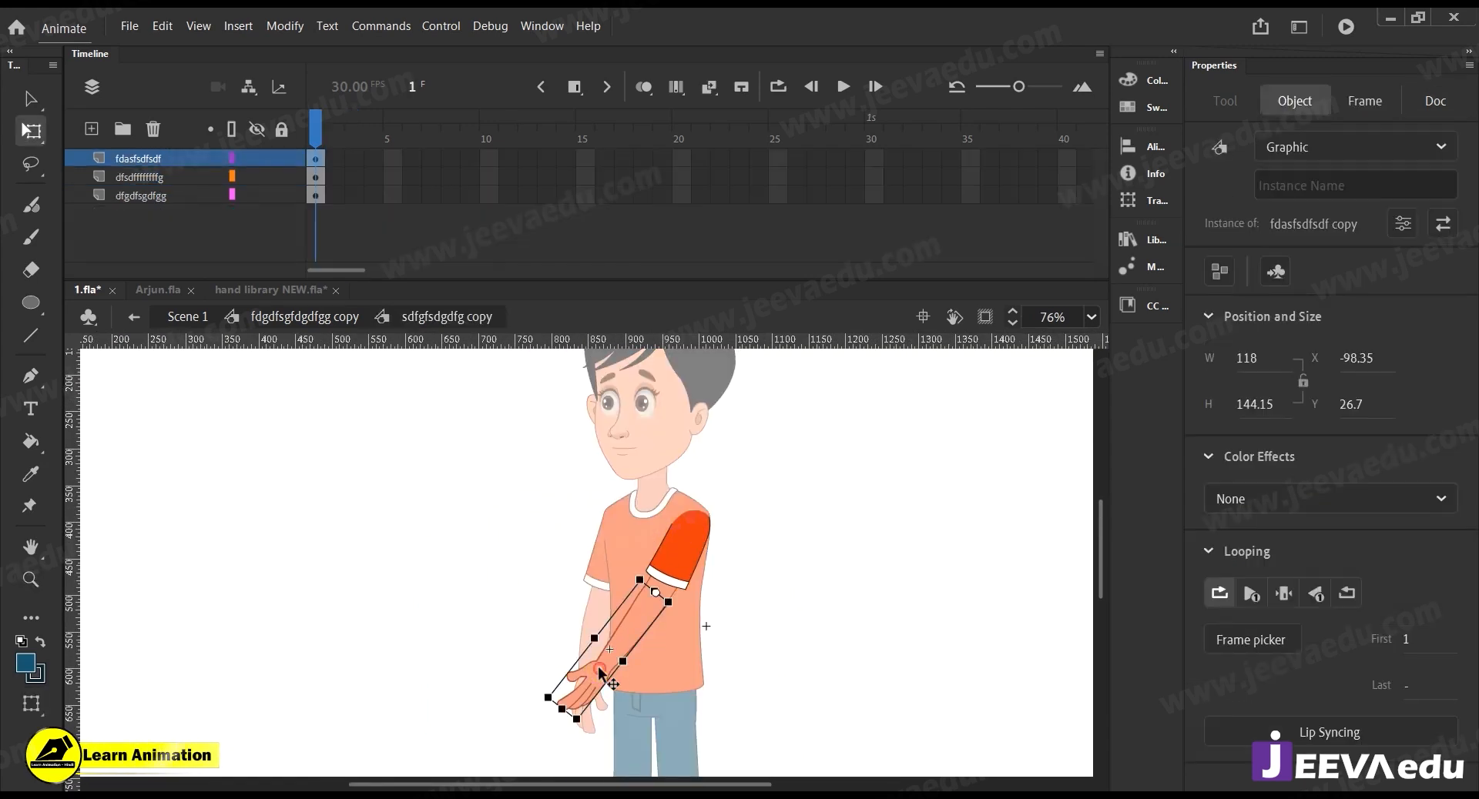
drag(450, 146, 807, 251)
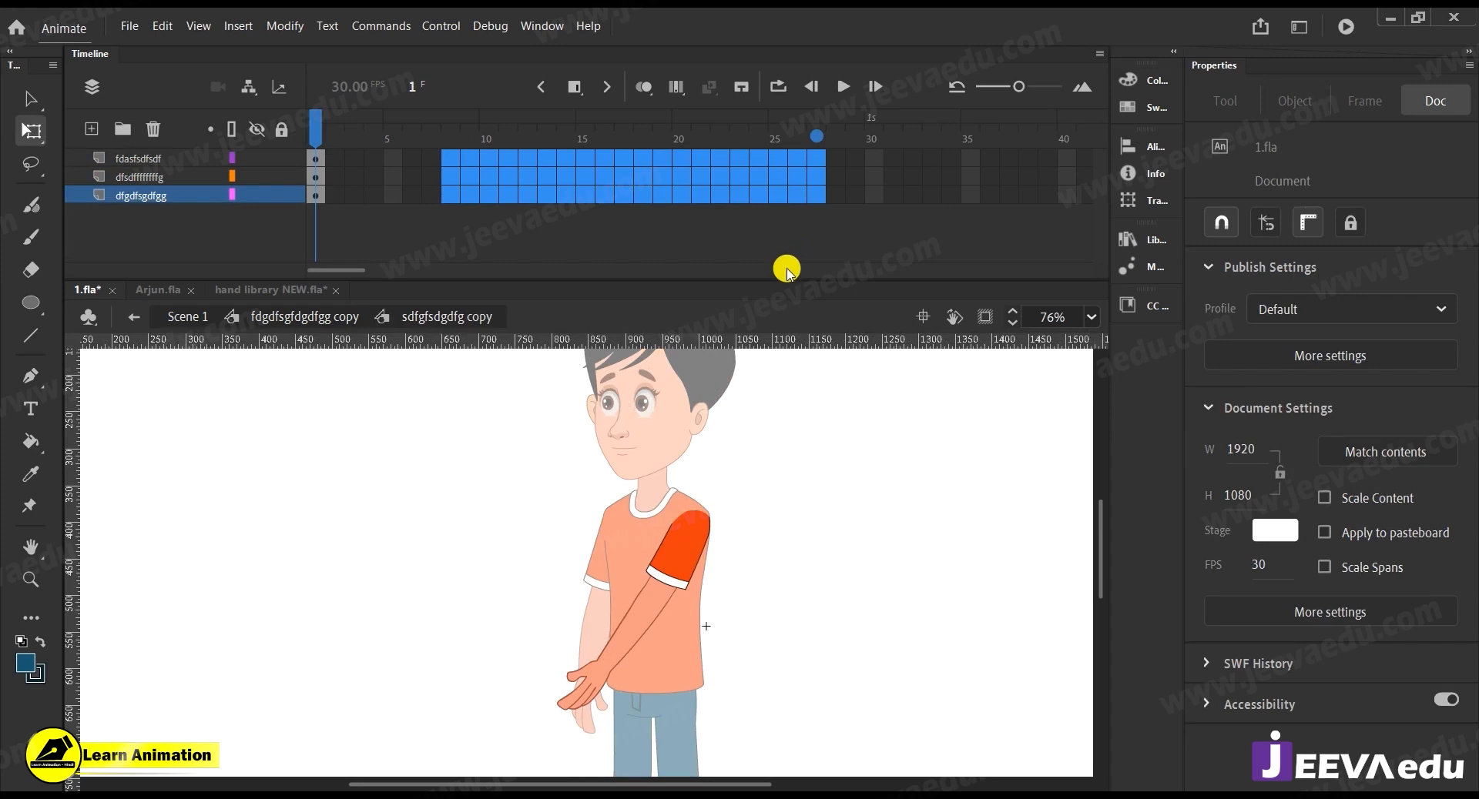
key(F5)
key(F5)
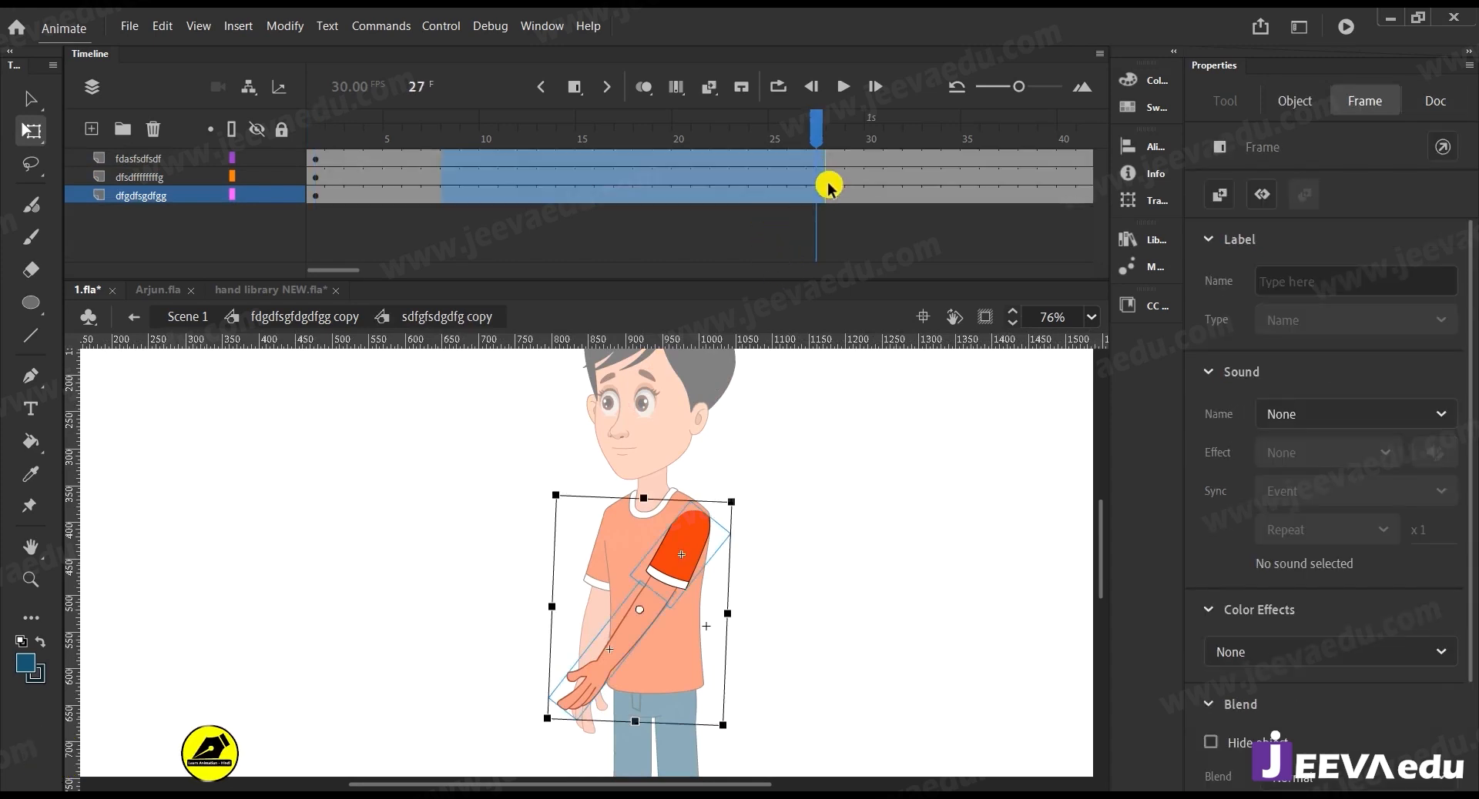
At frame 1, rotate the forearm upward about its elbow pivot so the open hand reaches out in front of the torso
drag(818, 129, 173, 151)
click(606, 656)
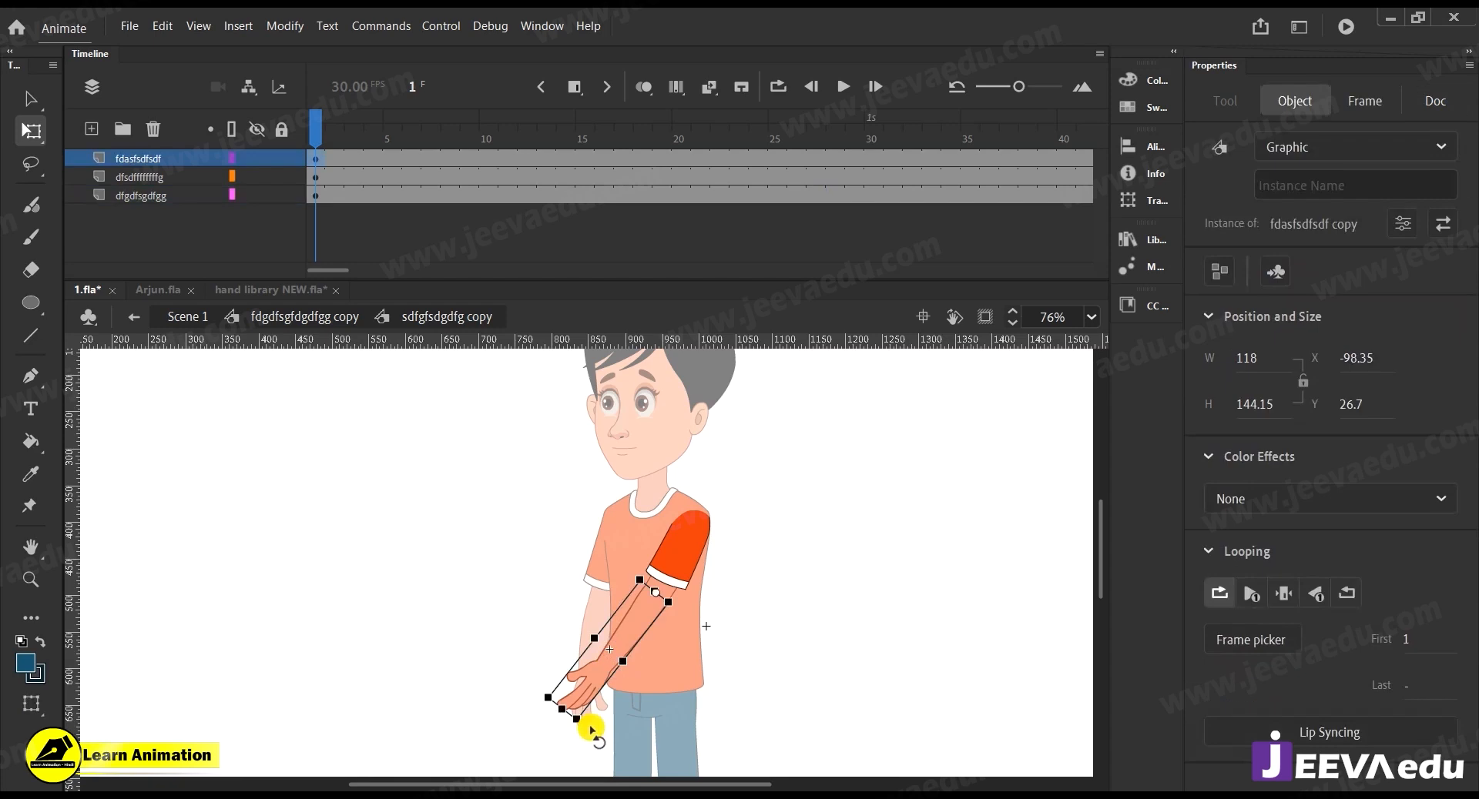
drag(570, 708, 511, 551)
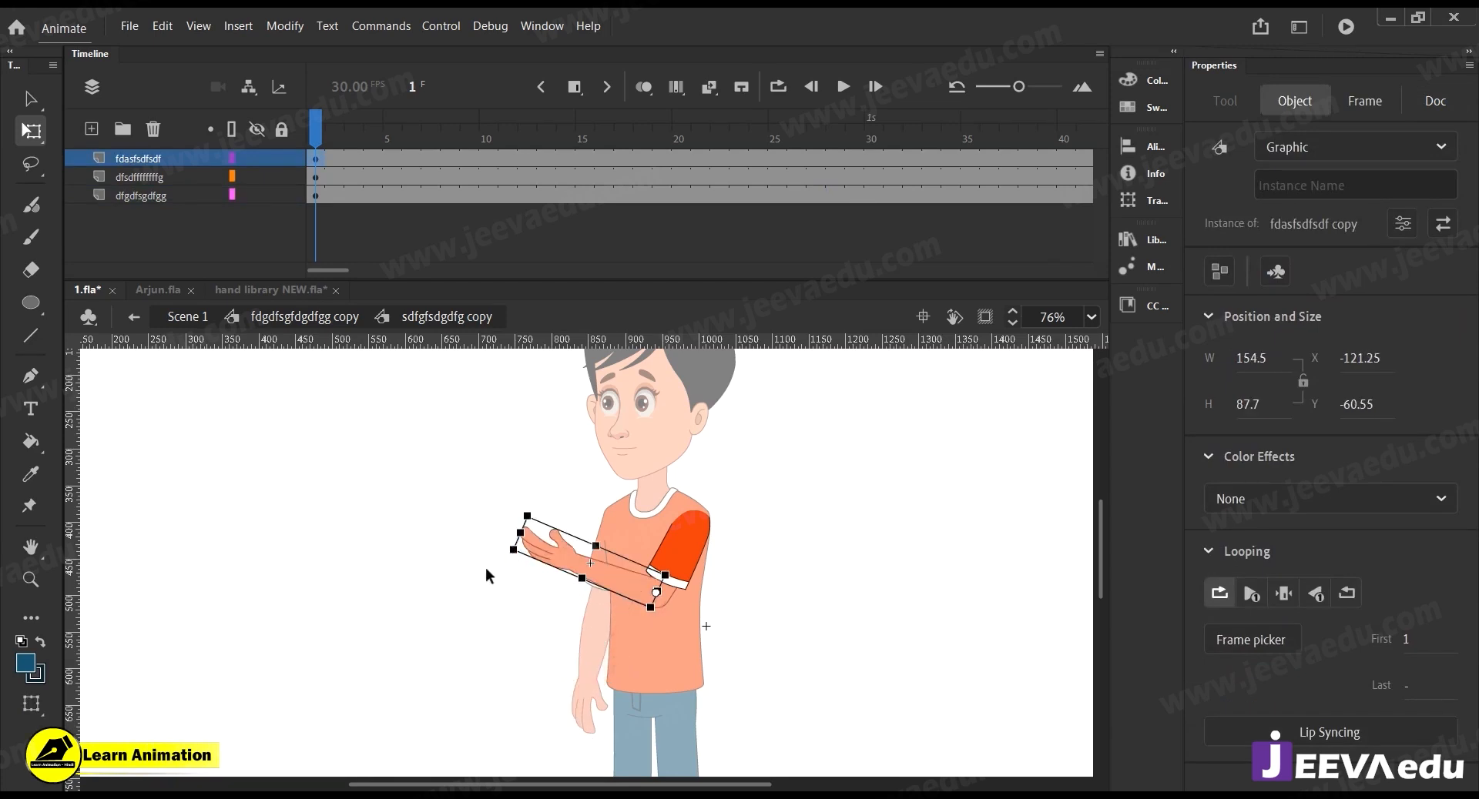
click(485, 566)
key(z)
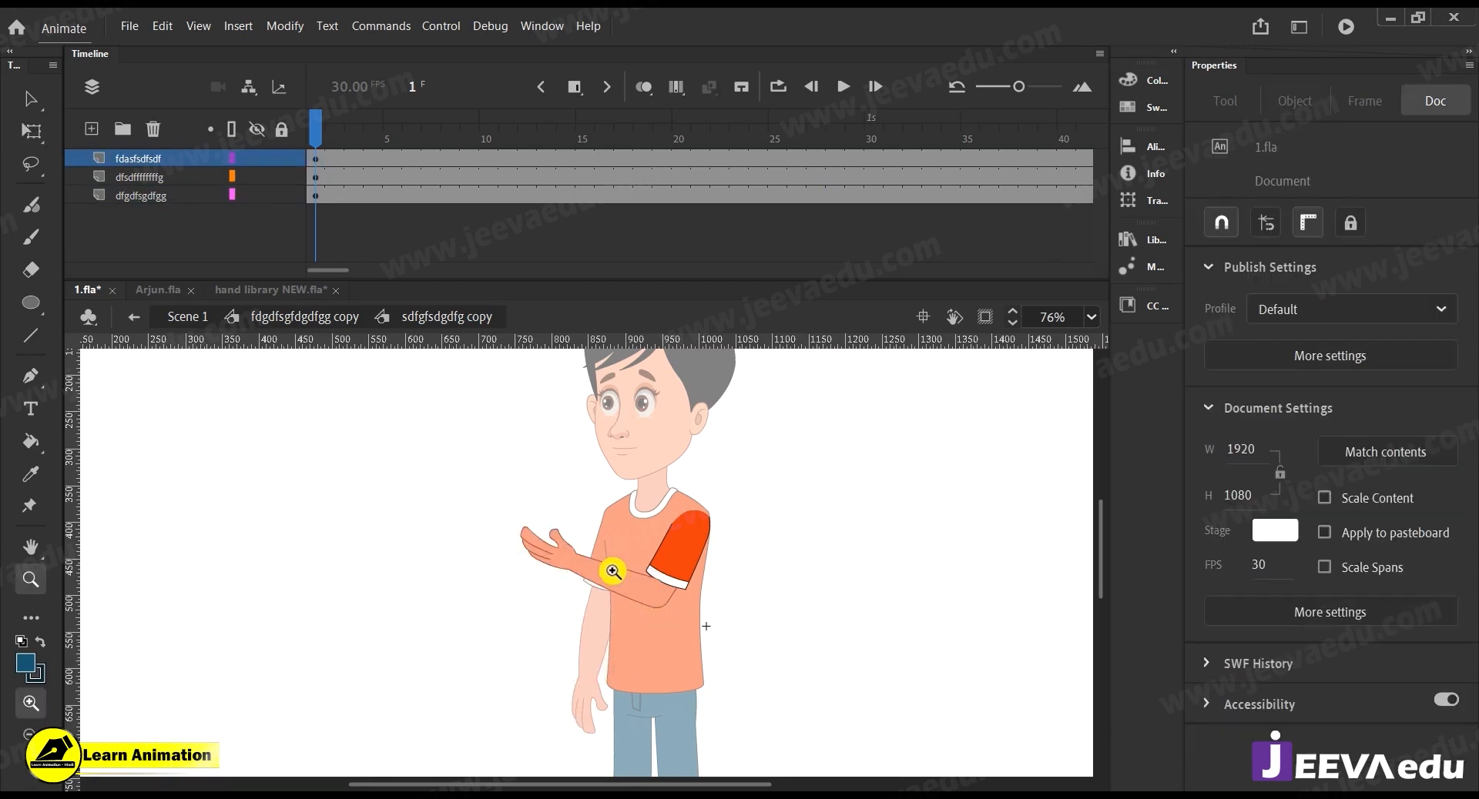
click(612, 574)
click(612, 574)
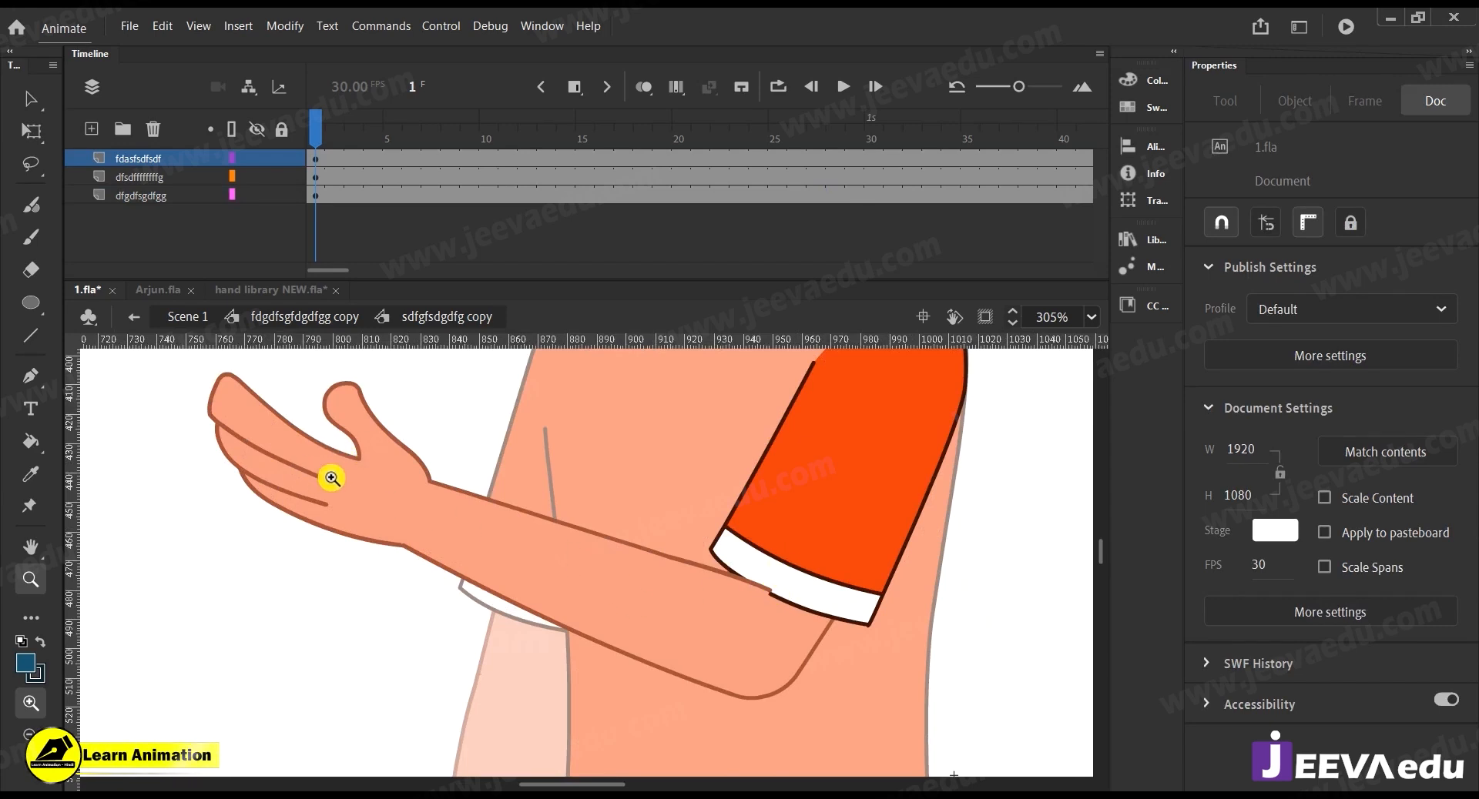
alt+click(331, 465)
alt+click(331, 465)
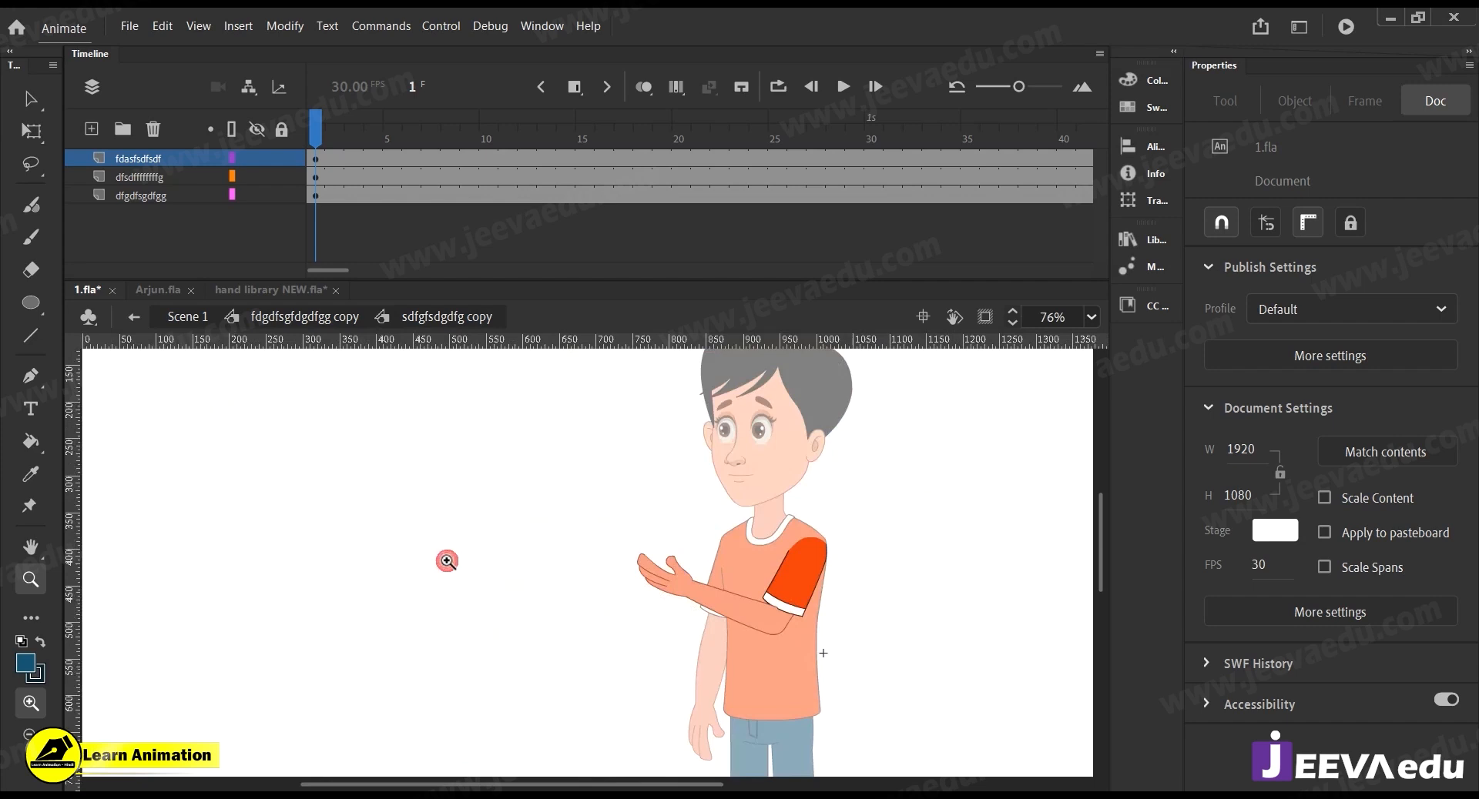
Open the forearm's symbol and identify its separate hand and lower-arm parts
click(616, 586)
key(v)
double_click(611, 583)
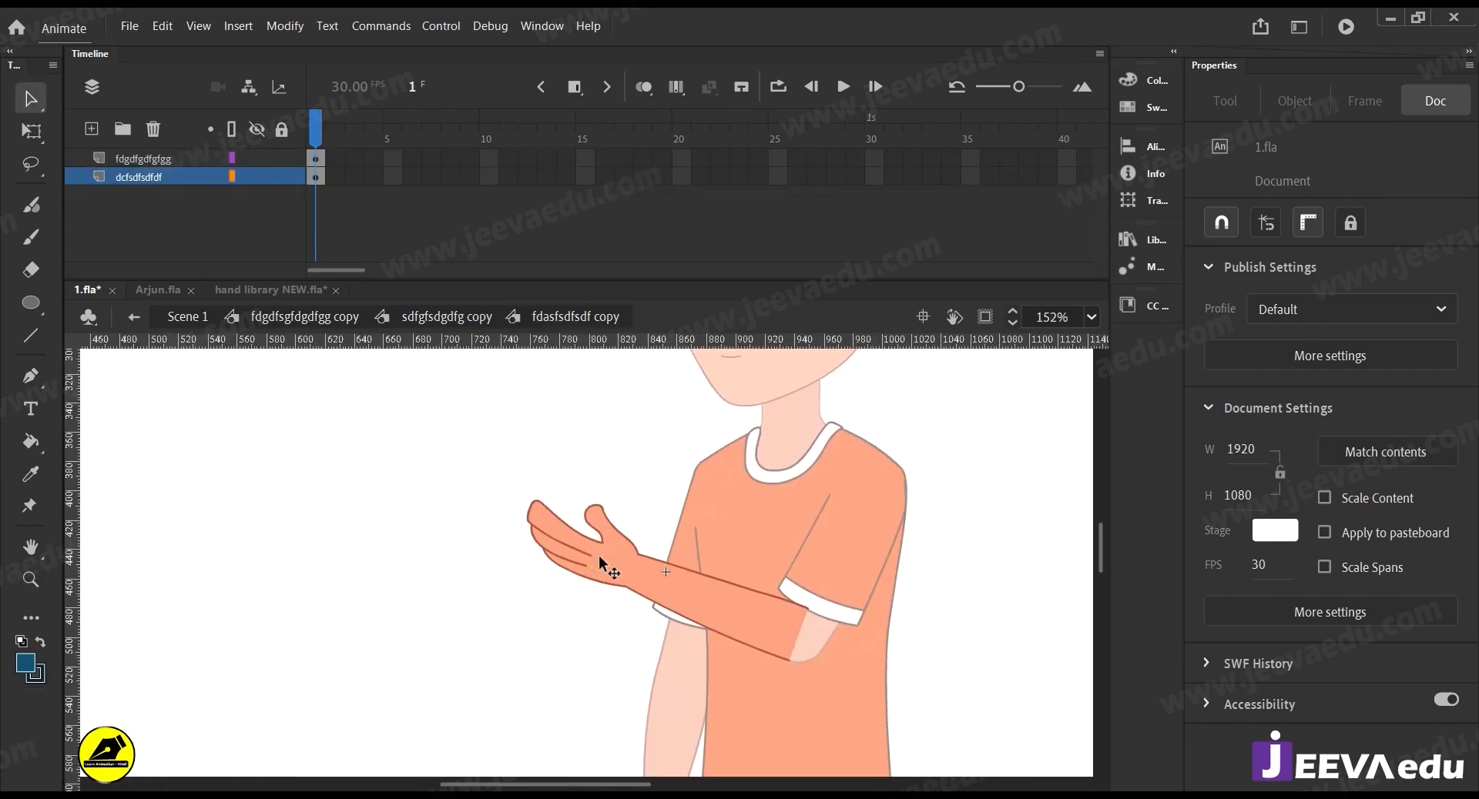
click(598, 556)
click(652, 585)
click(597, 567)
click(664, 593)
Try moving the hand off the wrist and undo the moves
drag(547, 506, 667, 620)
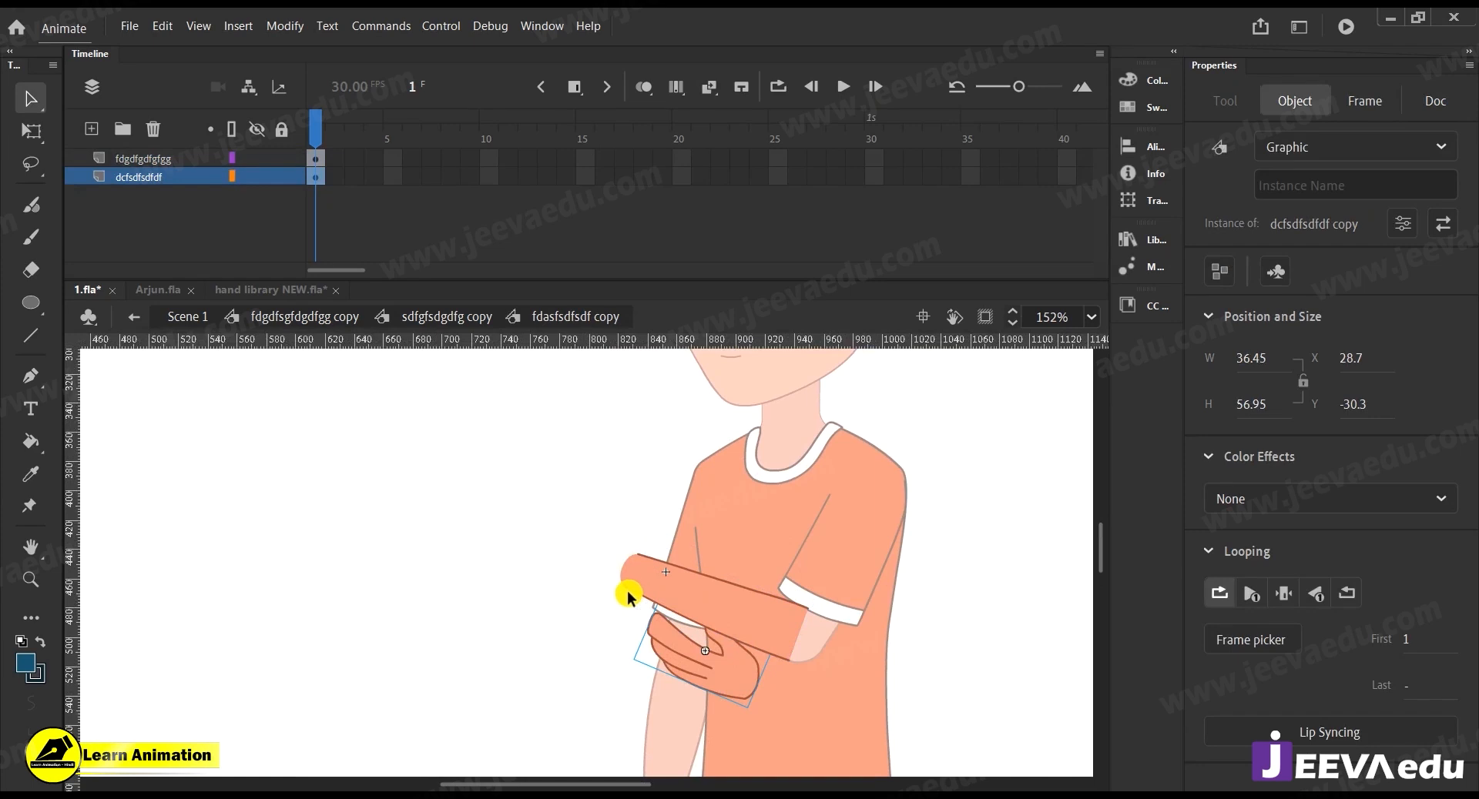
key(ctrl+z)
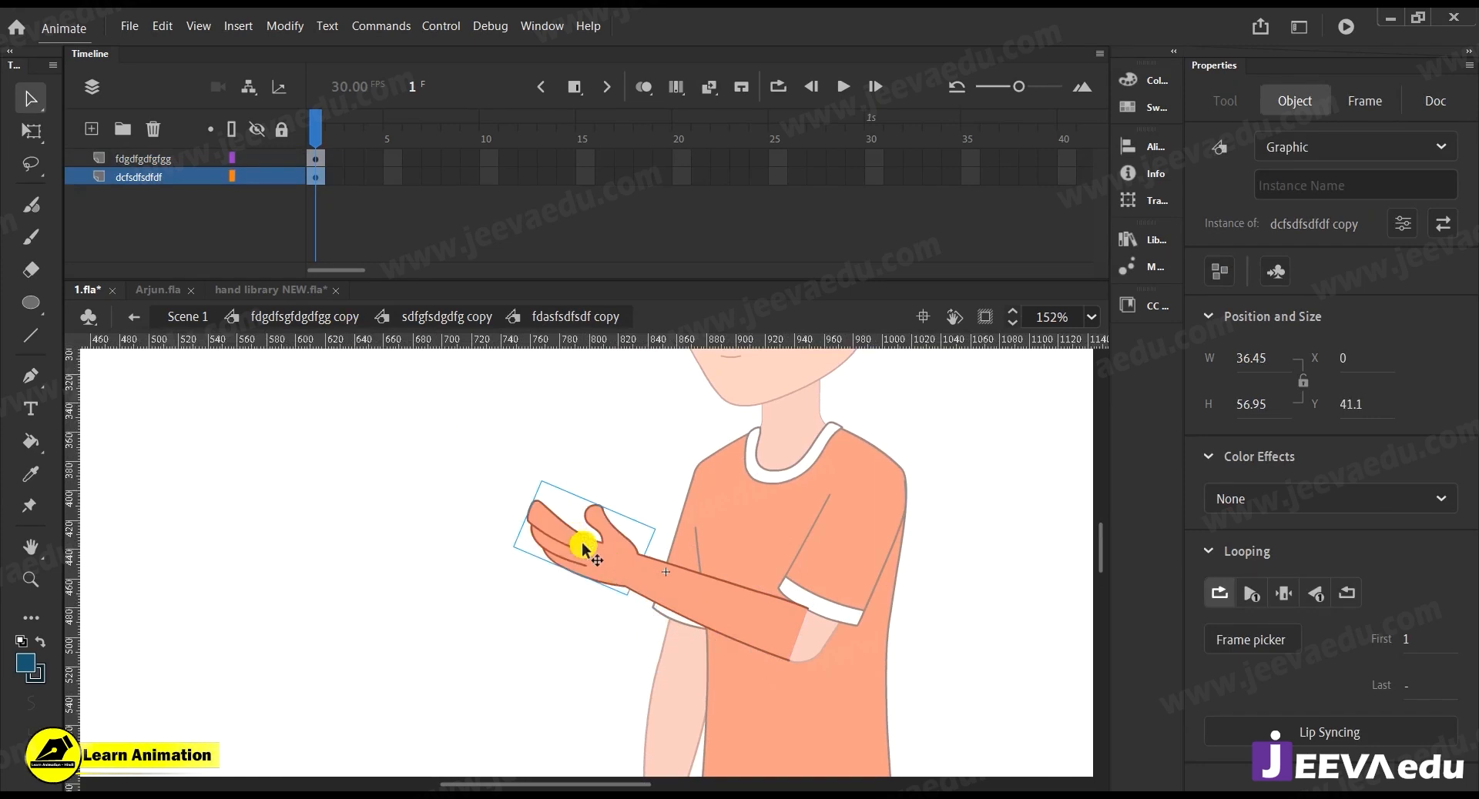
drag(594, 563, 528, 557)
key(ctrl+z)
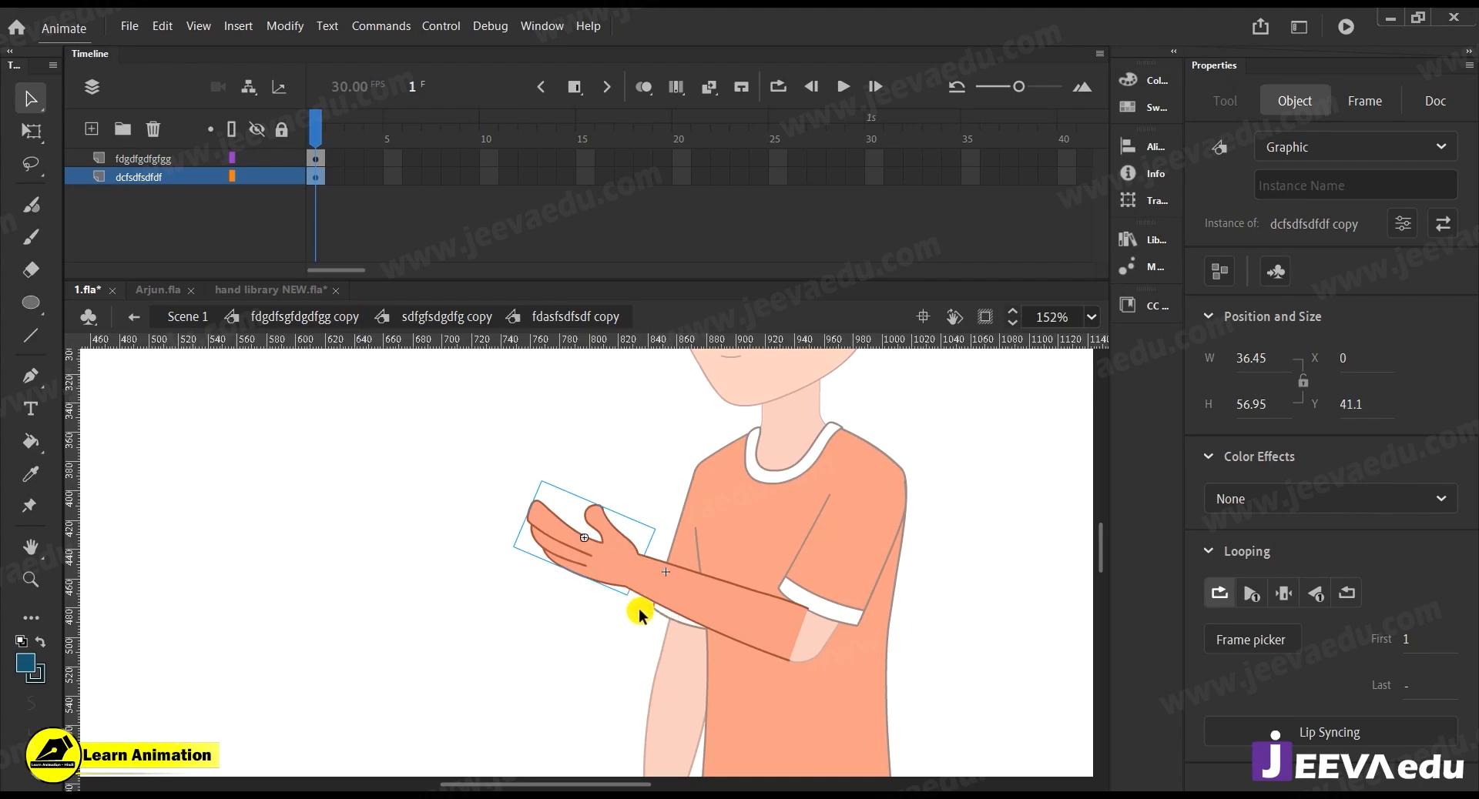
Add a layer directly above the hand's layer and paste the pickaxe group onto it
click(91, 128)
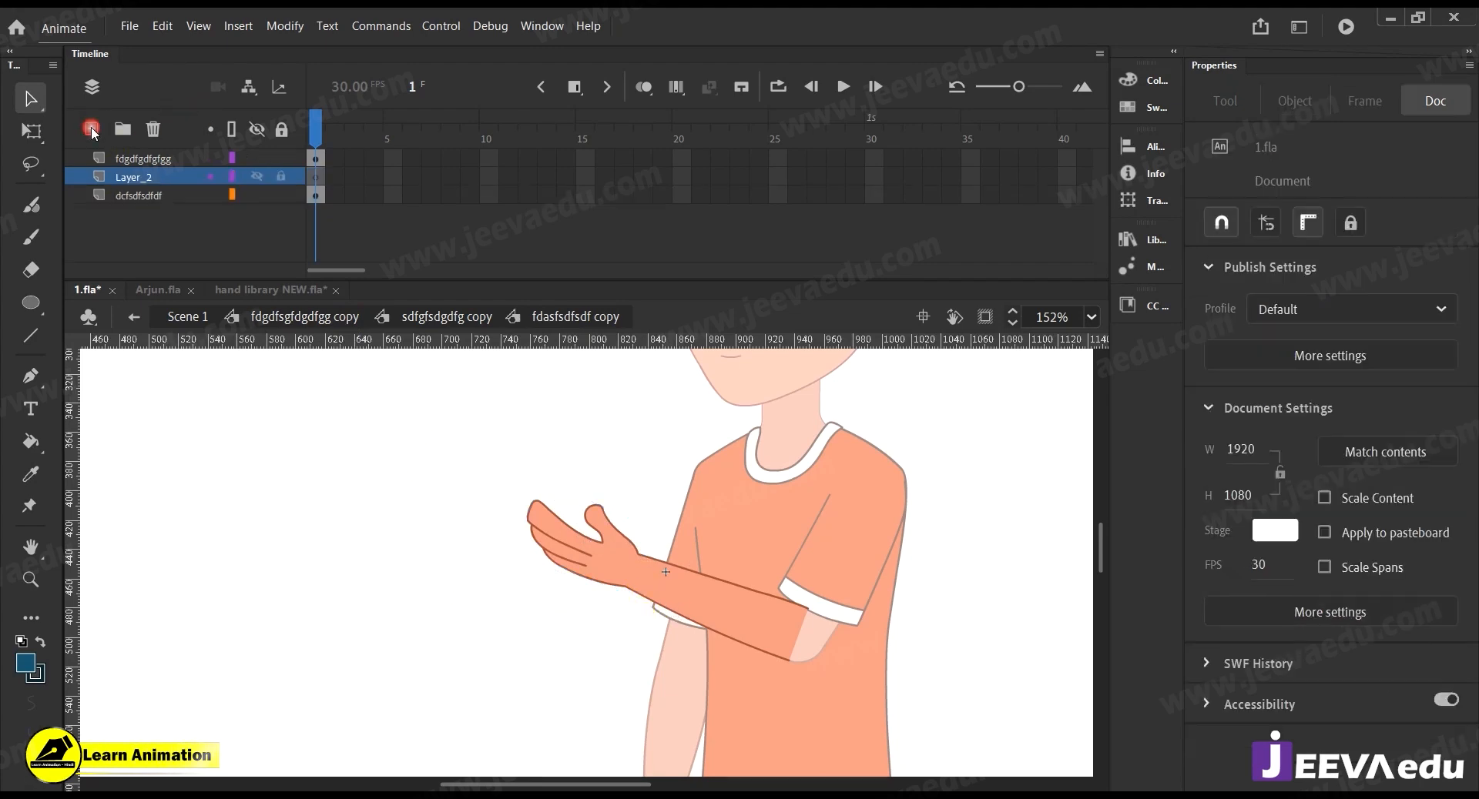
key(ctrl+v)
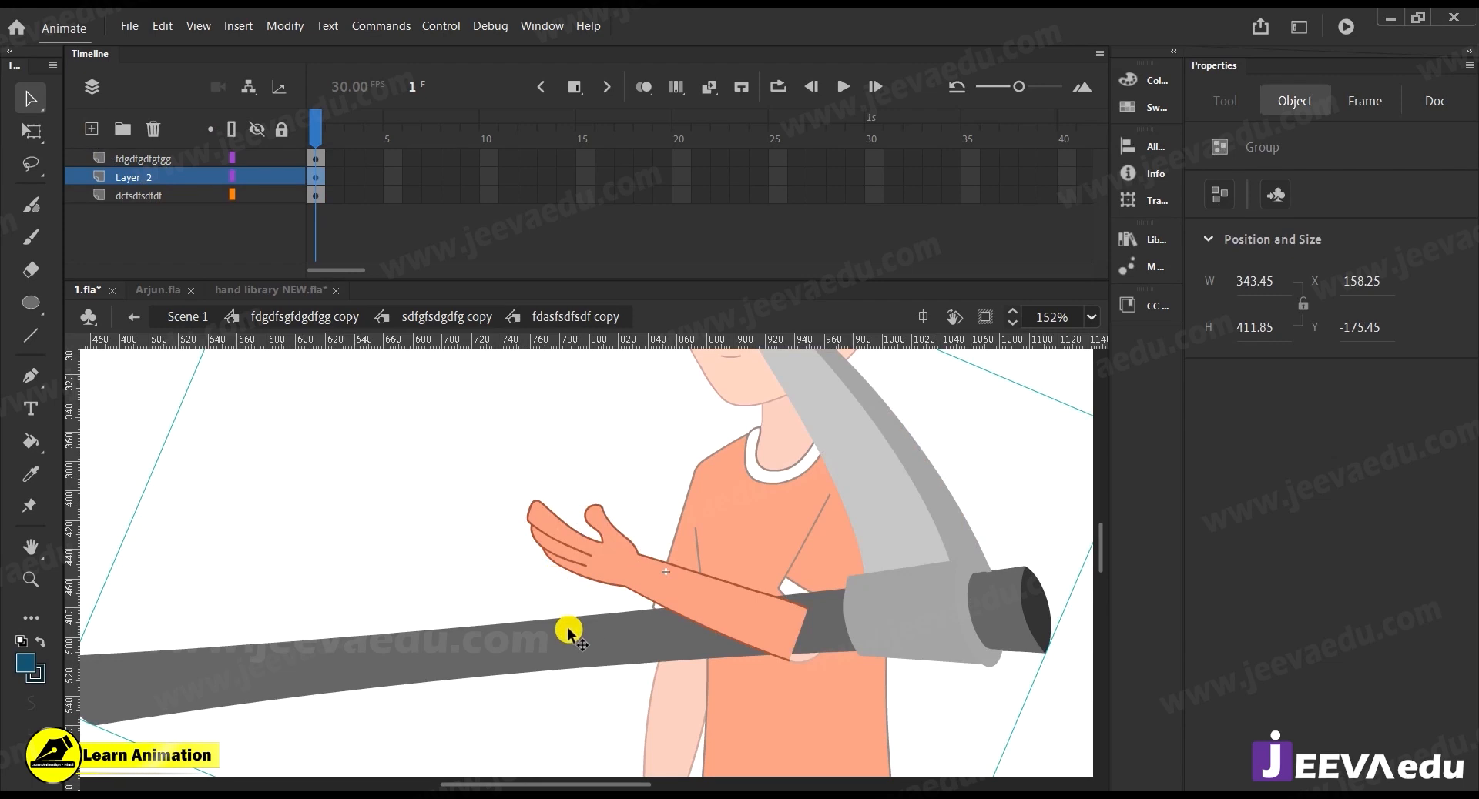
key(z)
alt+click(586, 624)
alt+click(586, 623)
Scale the pickaxe down to about 181 by 287, rotate its head upward, and place it clear of the boy
key(q)
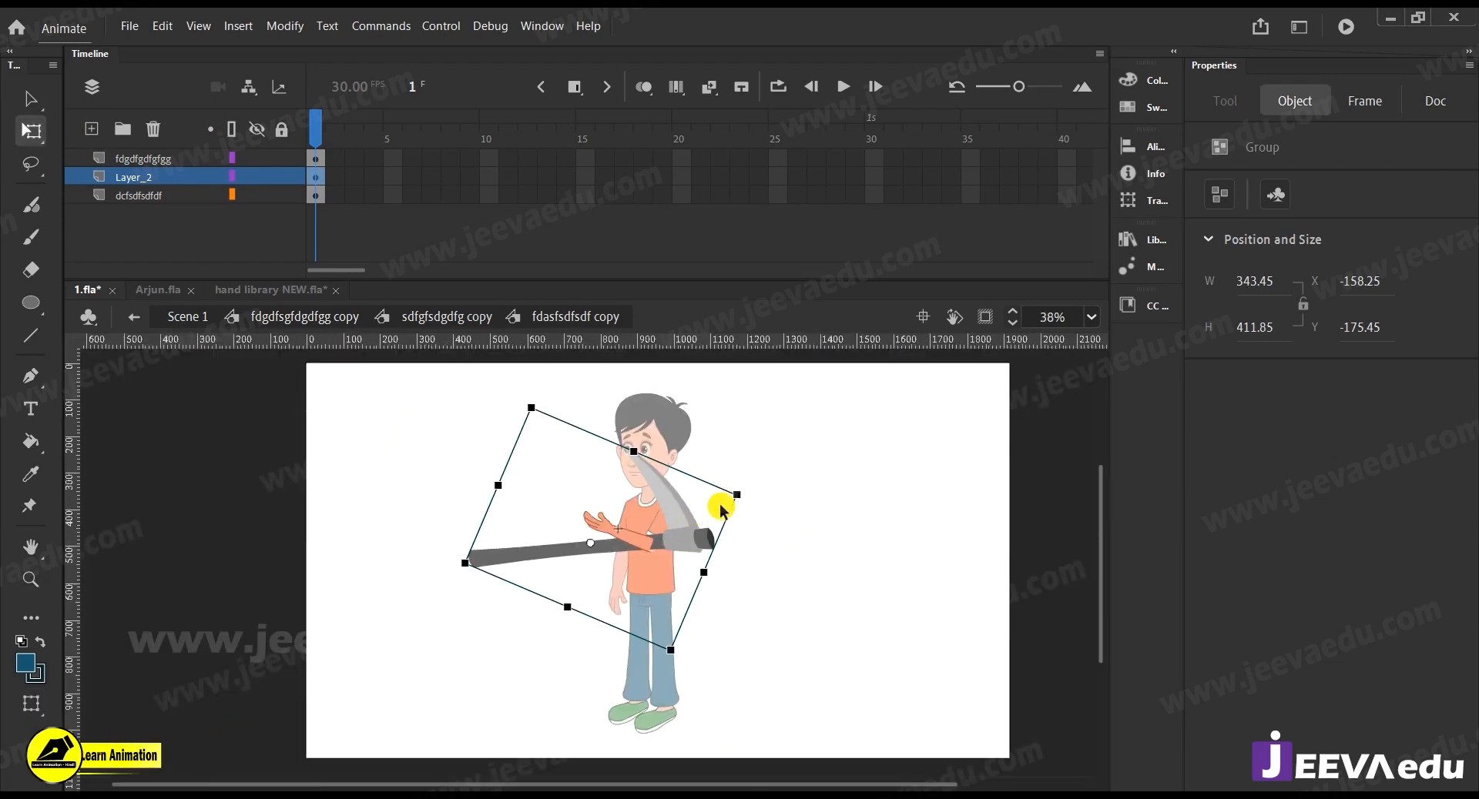
drag(739, 497, 384, 476)
key(z)
click(586, 551)
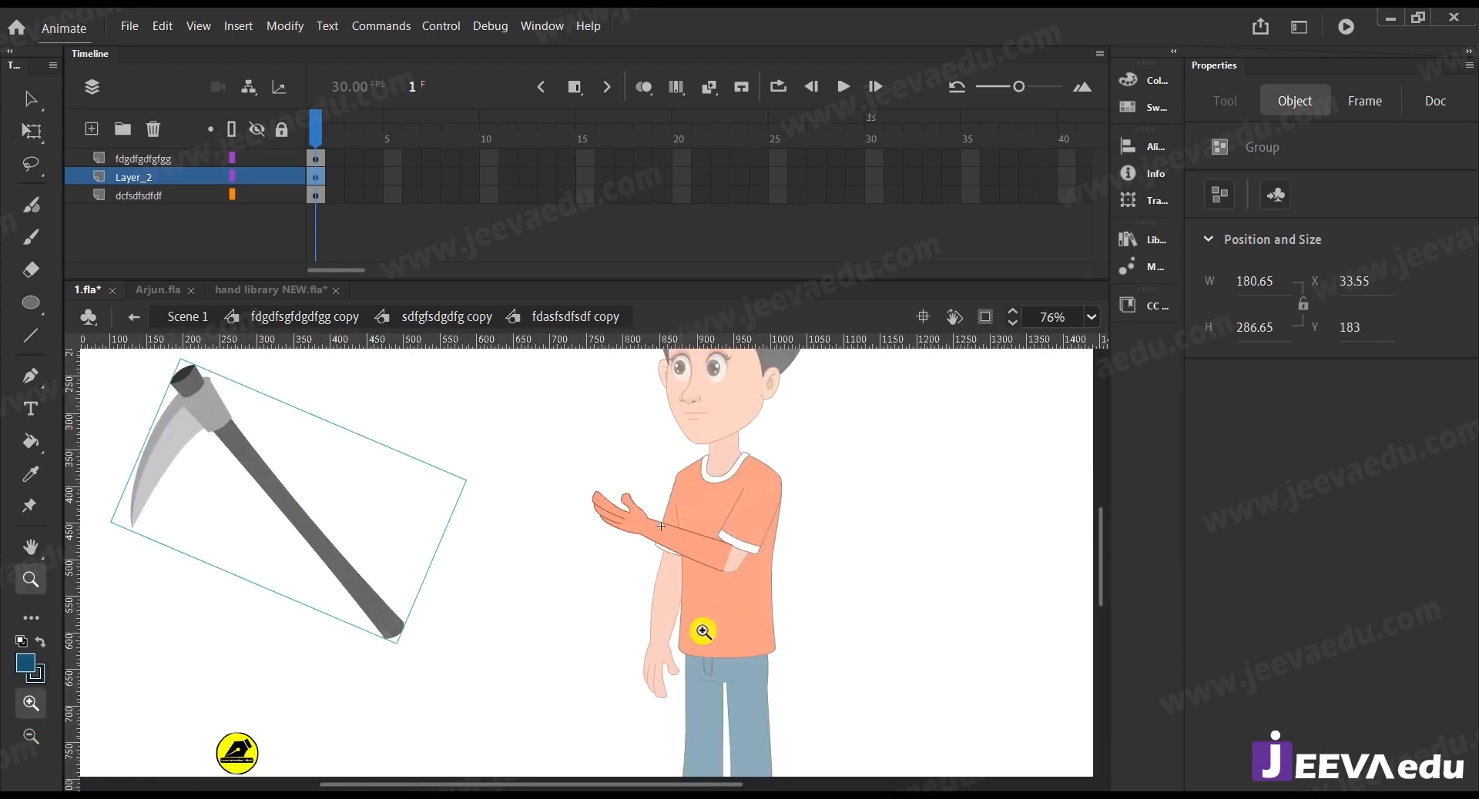
Cut the hand and lower-arm graphics and paste both in place on the hand's layer
key(v)
click(625, 522)
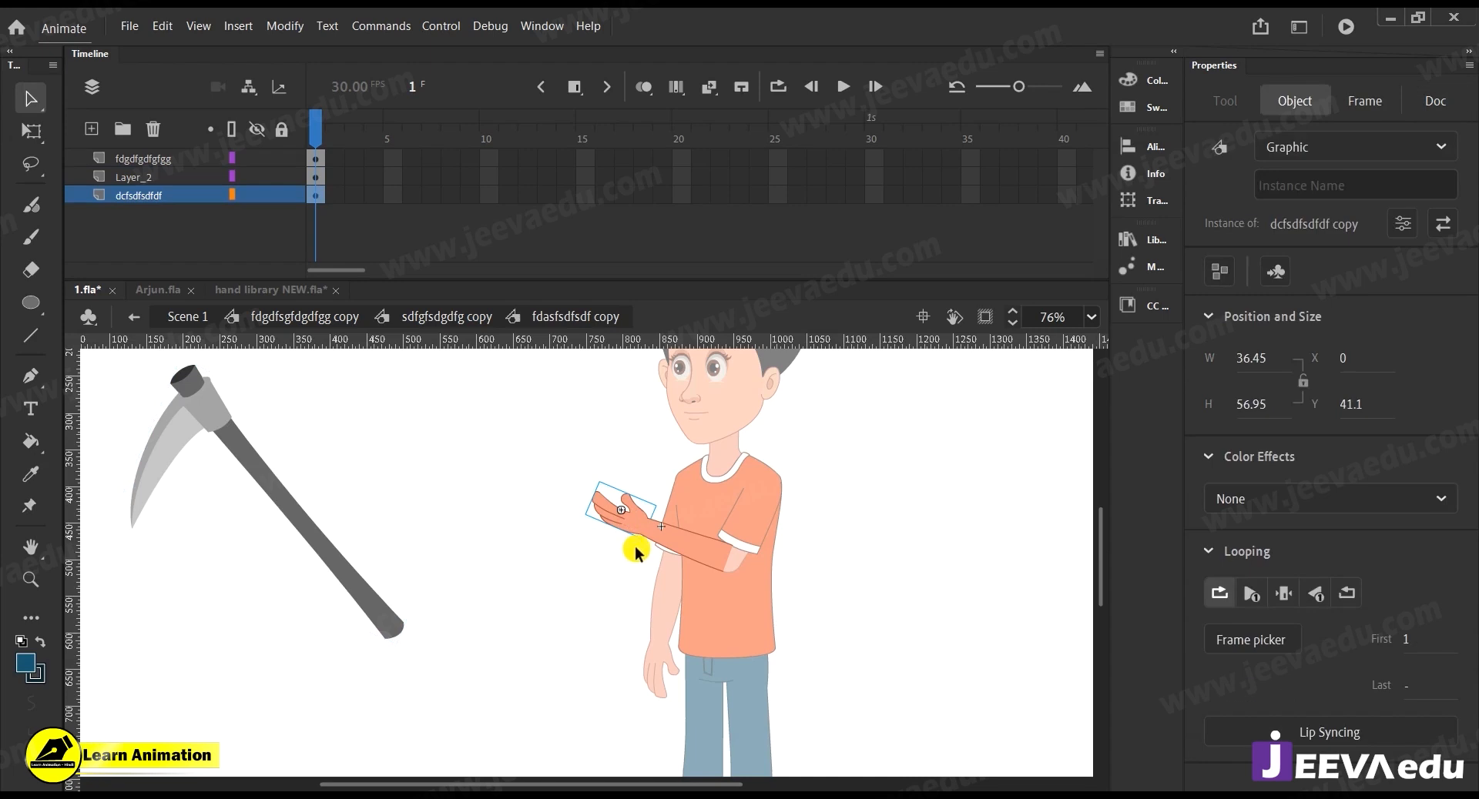
key(z)
click(628, 544)
click(611, 565)
key(space)
drag(647, 579, 675, 641)
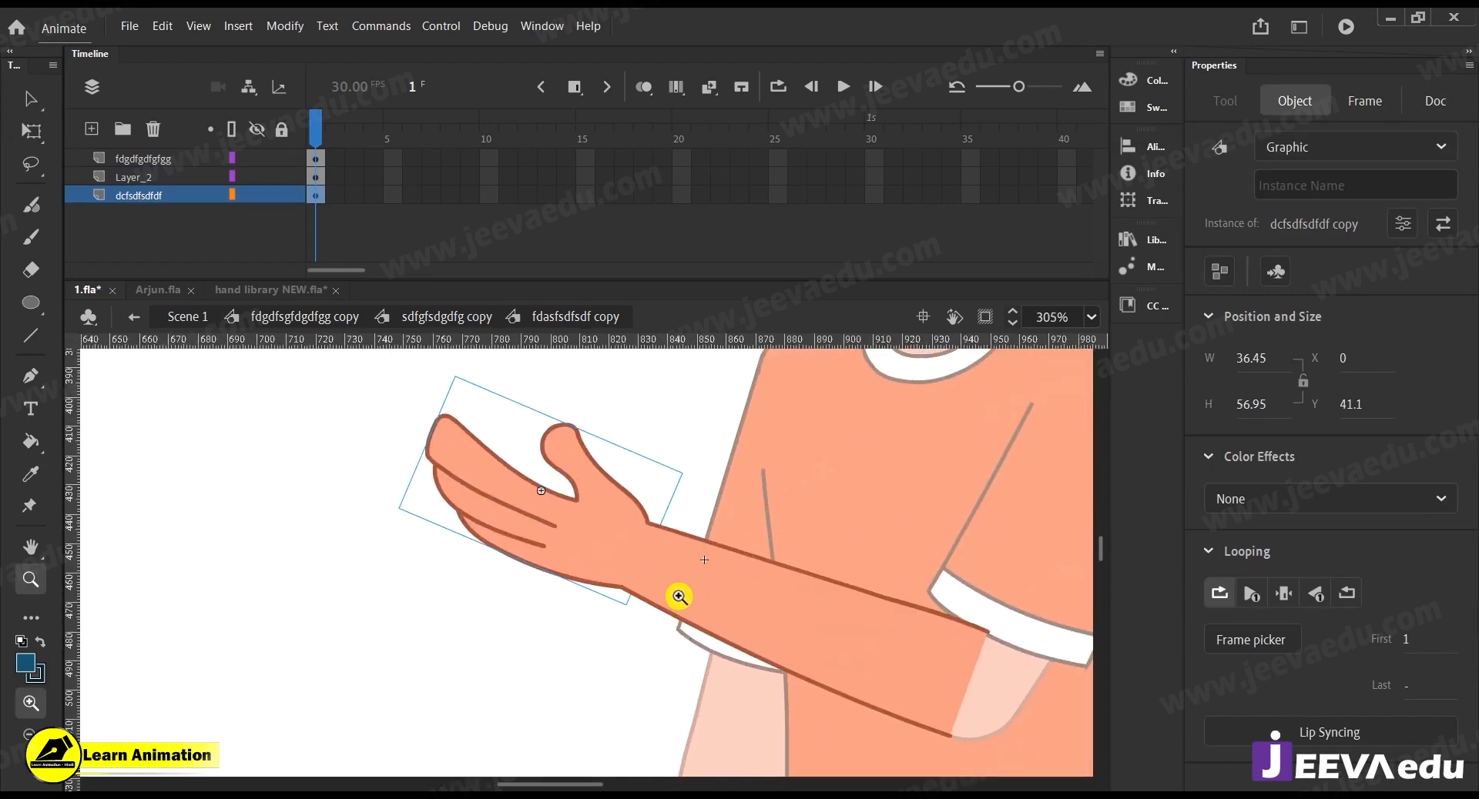
key(v)
click(672, 573)
click(572, 567)
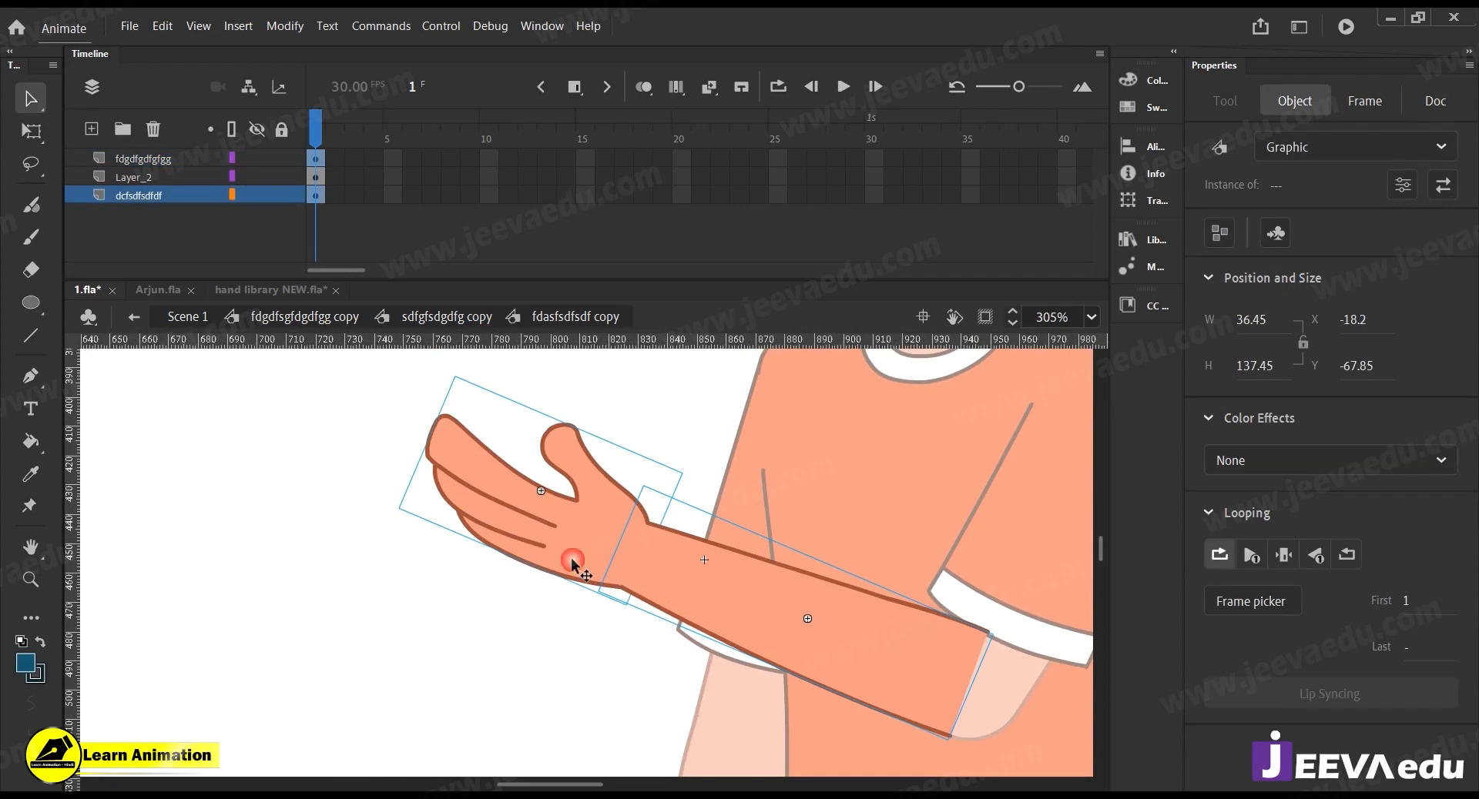
key(Delete)
right_click(492, 460)
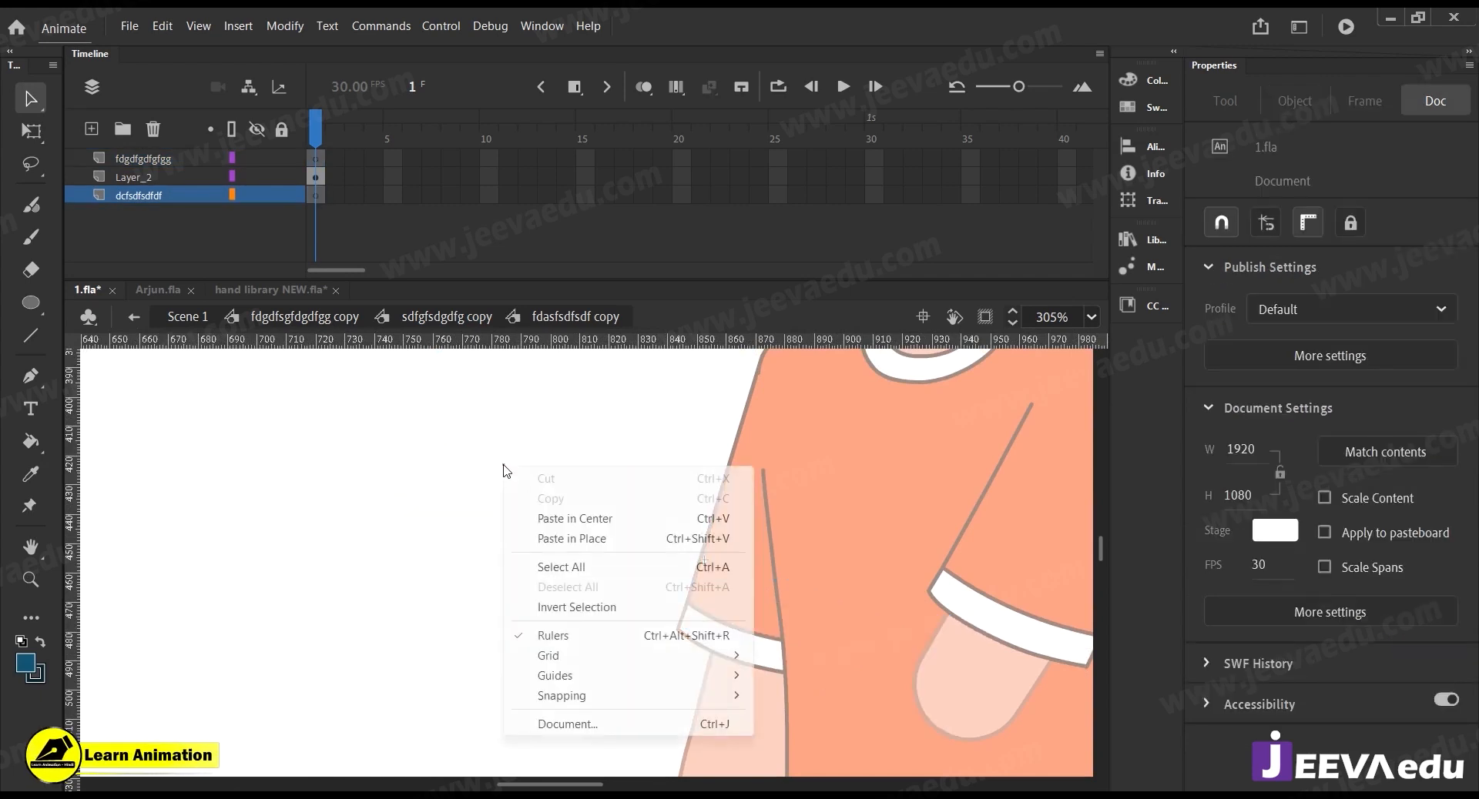
click(551, 540)
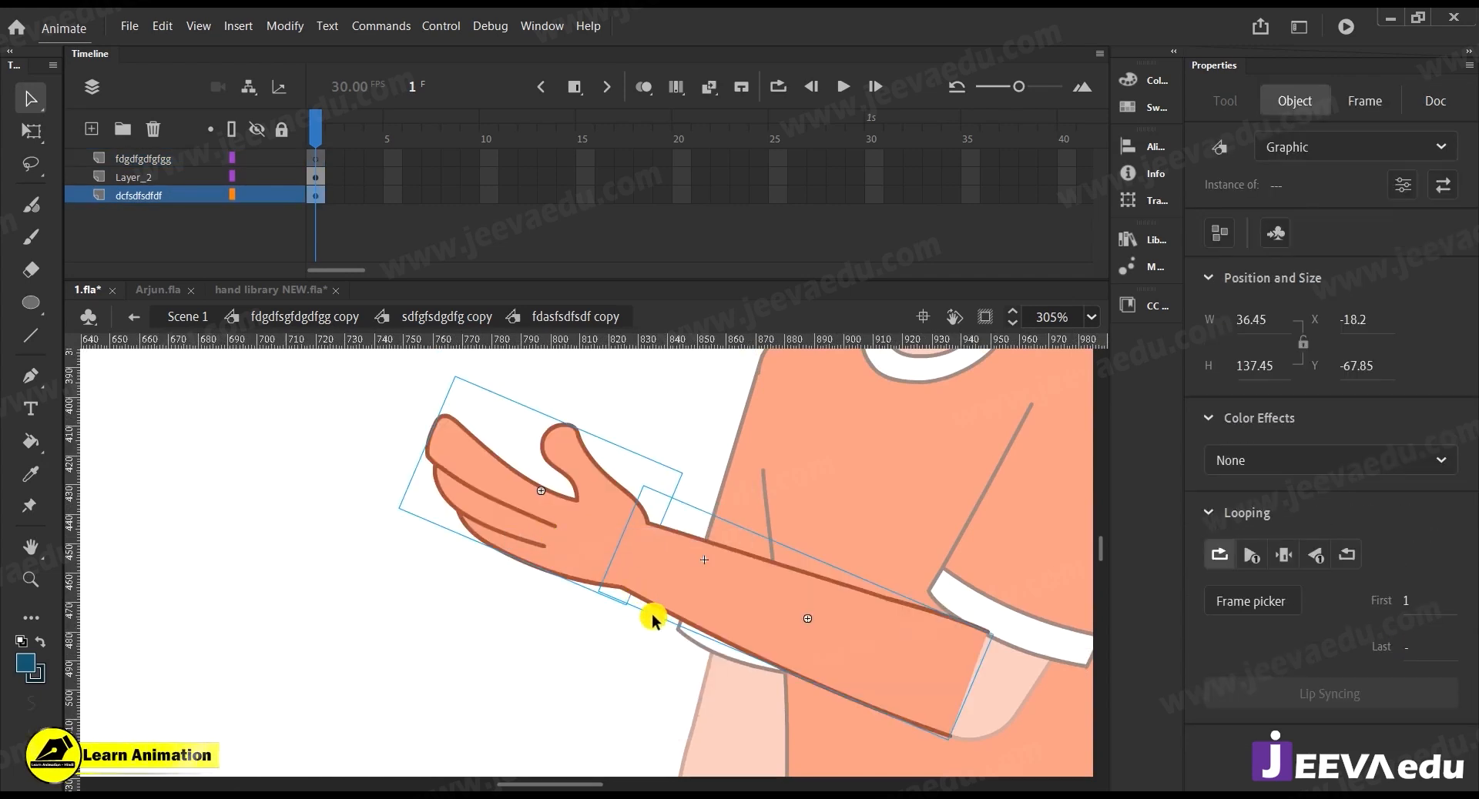
Break the hand and lower arm apart into shapes and draw a straight dividing line across the wrist
key(ctrl+b)
click(676, 521)
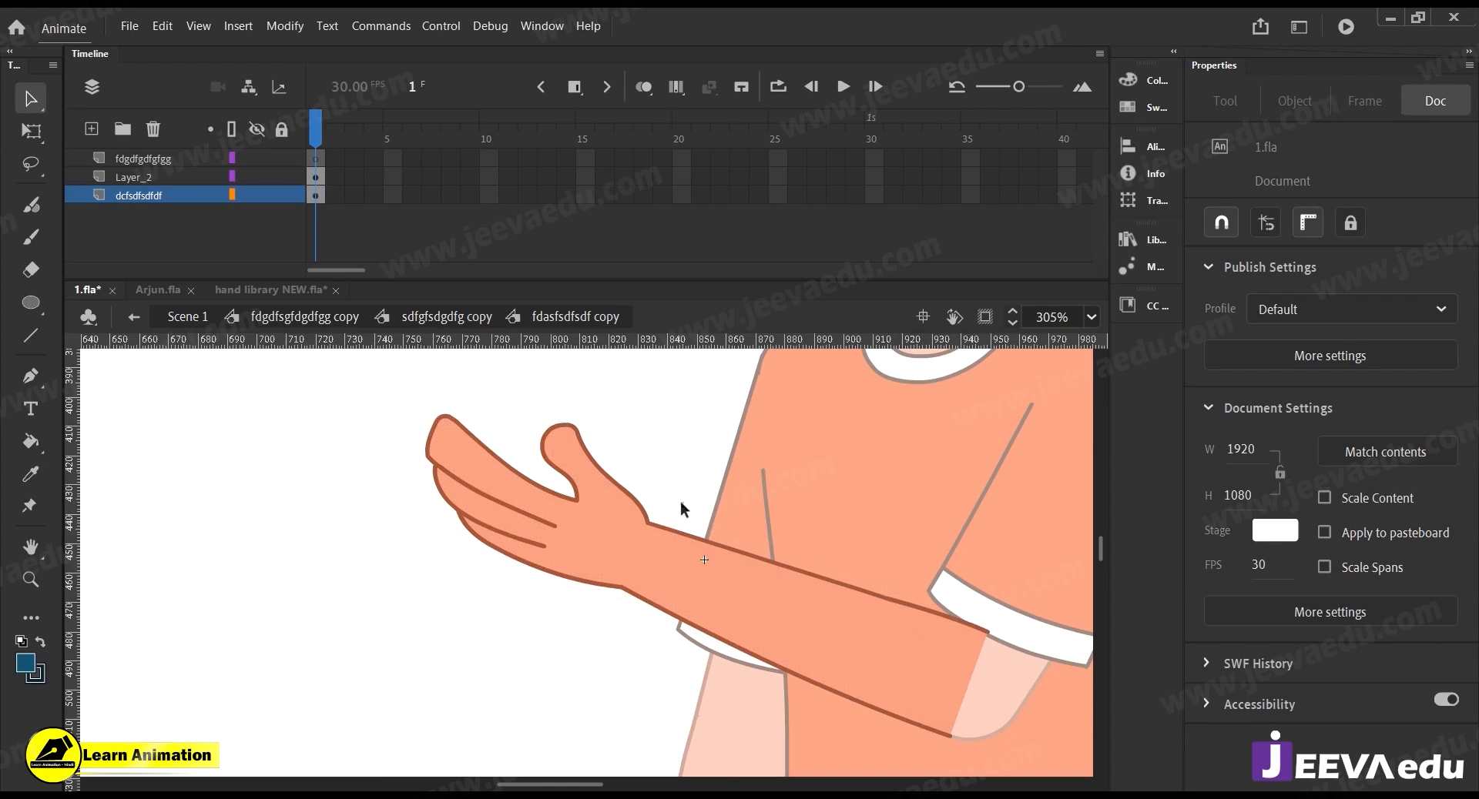
ctrl+click(652, 563)
drag(656, 602, 688, 606)
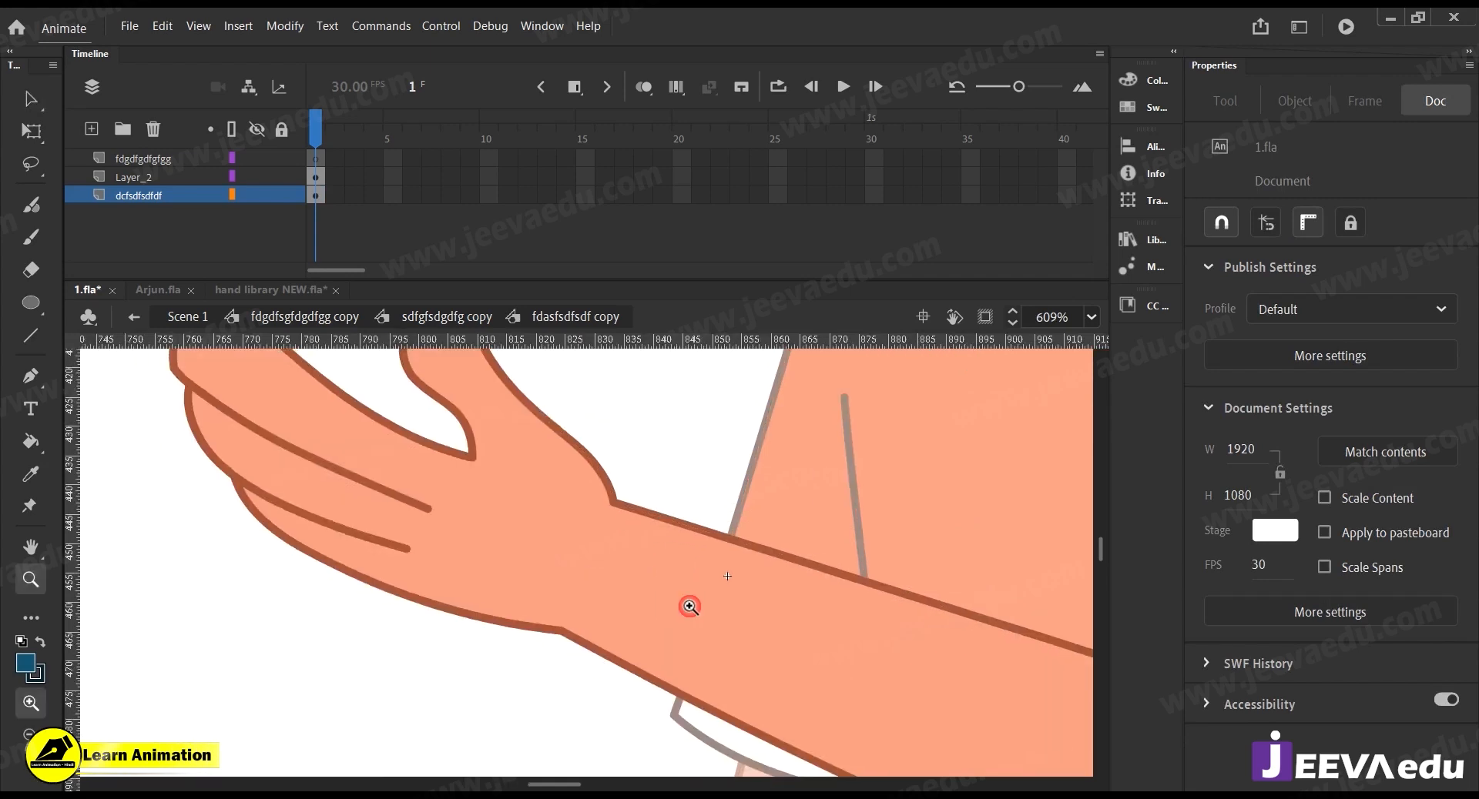
key(n)
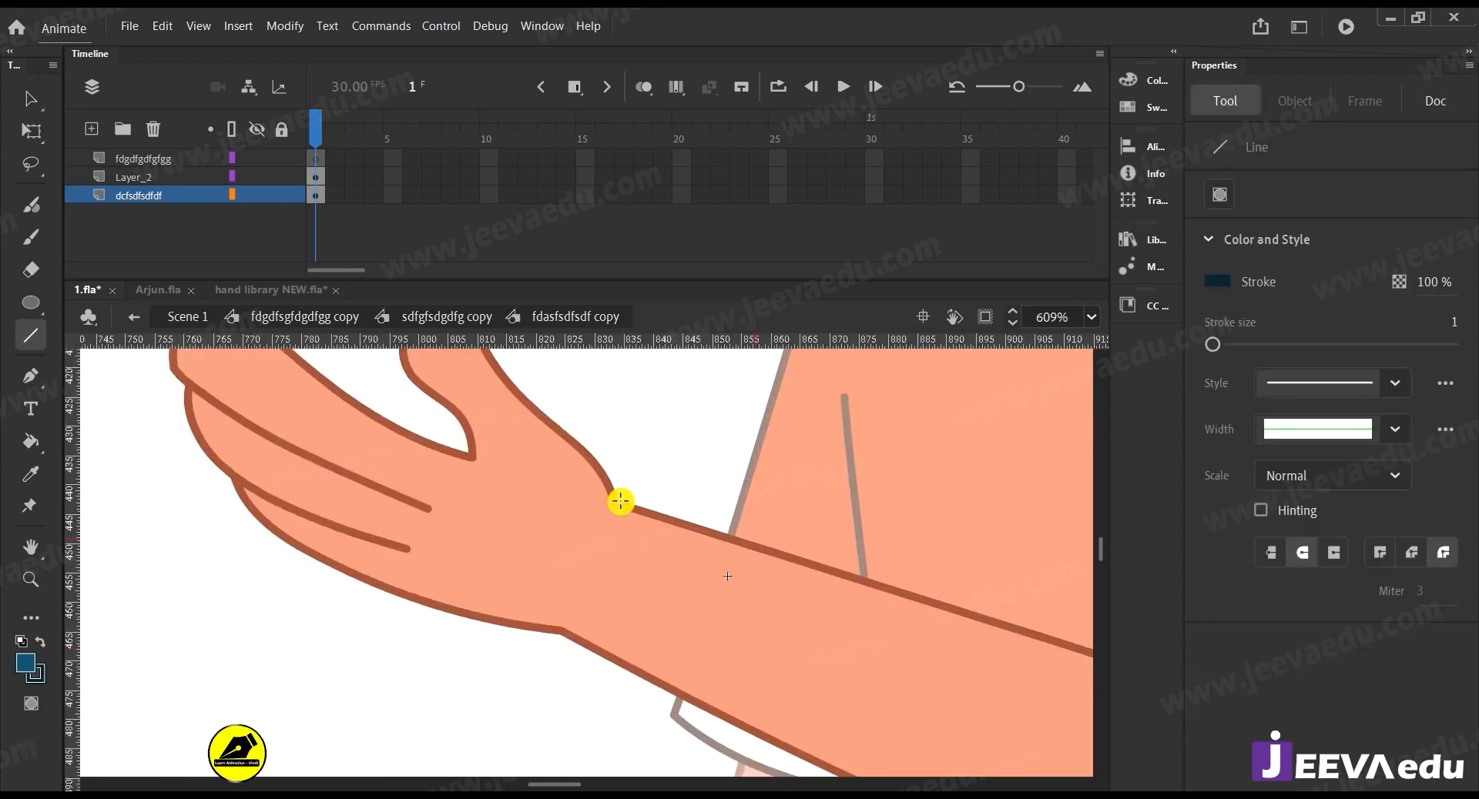
mouse_move(613, 500)
mouse_down()
mouse_move(579, 646)
mouse_move(542, 670)
mouse_up()
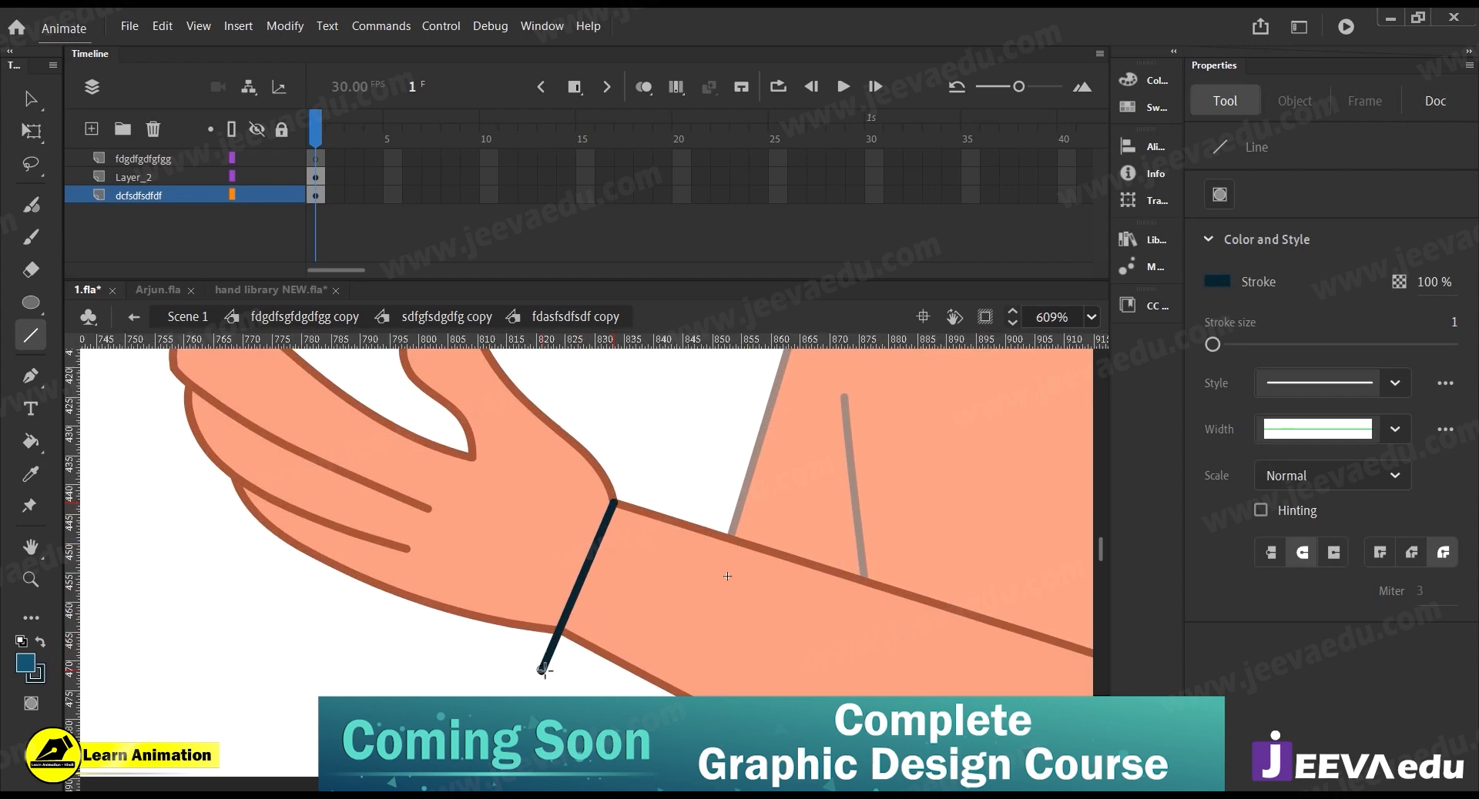
key(z)
alt+click(596, 573)
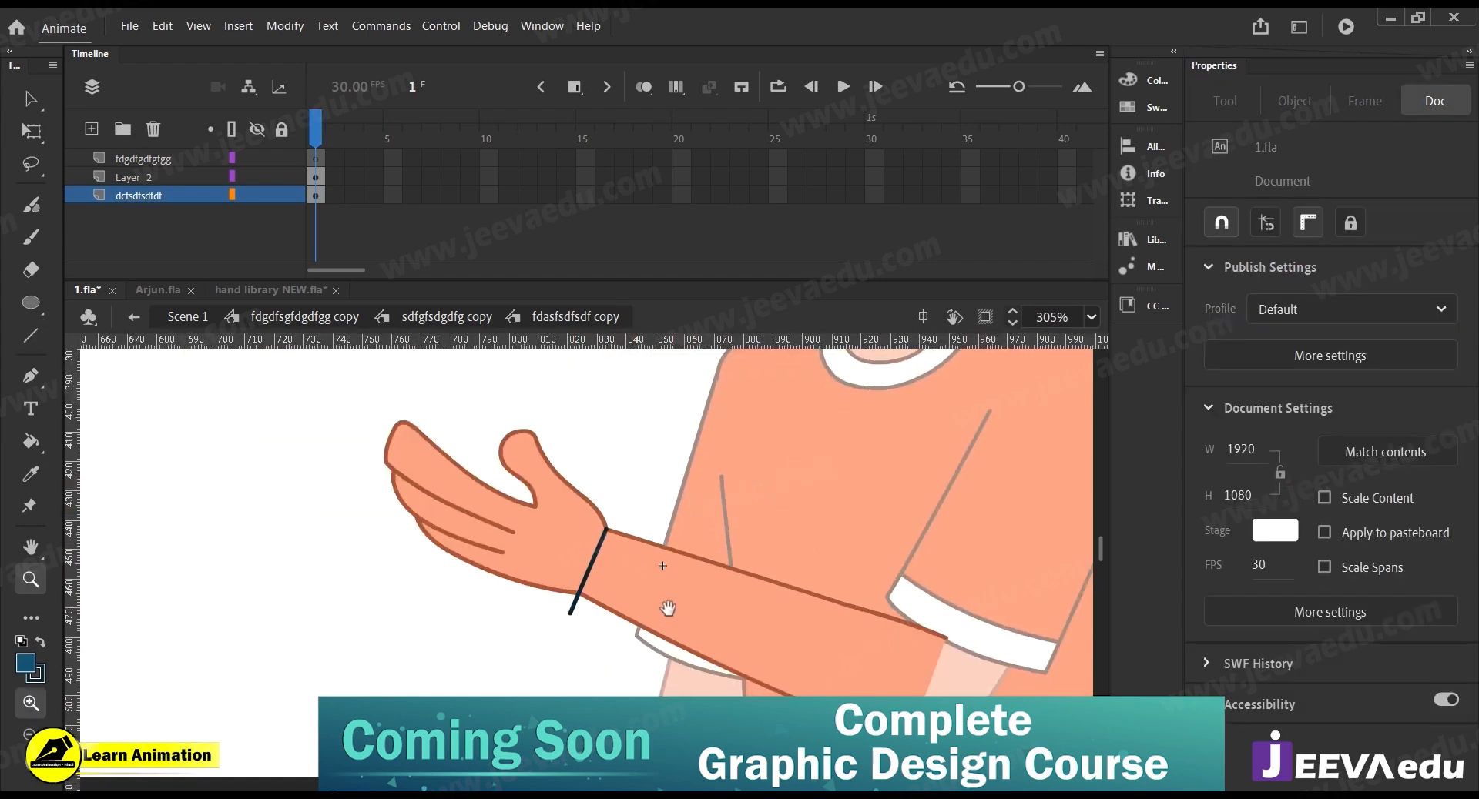
Convert the lower arm's shape into its own symbol
key(v)
click(703, 603)
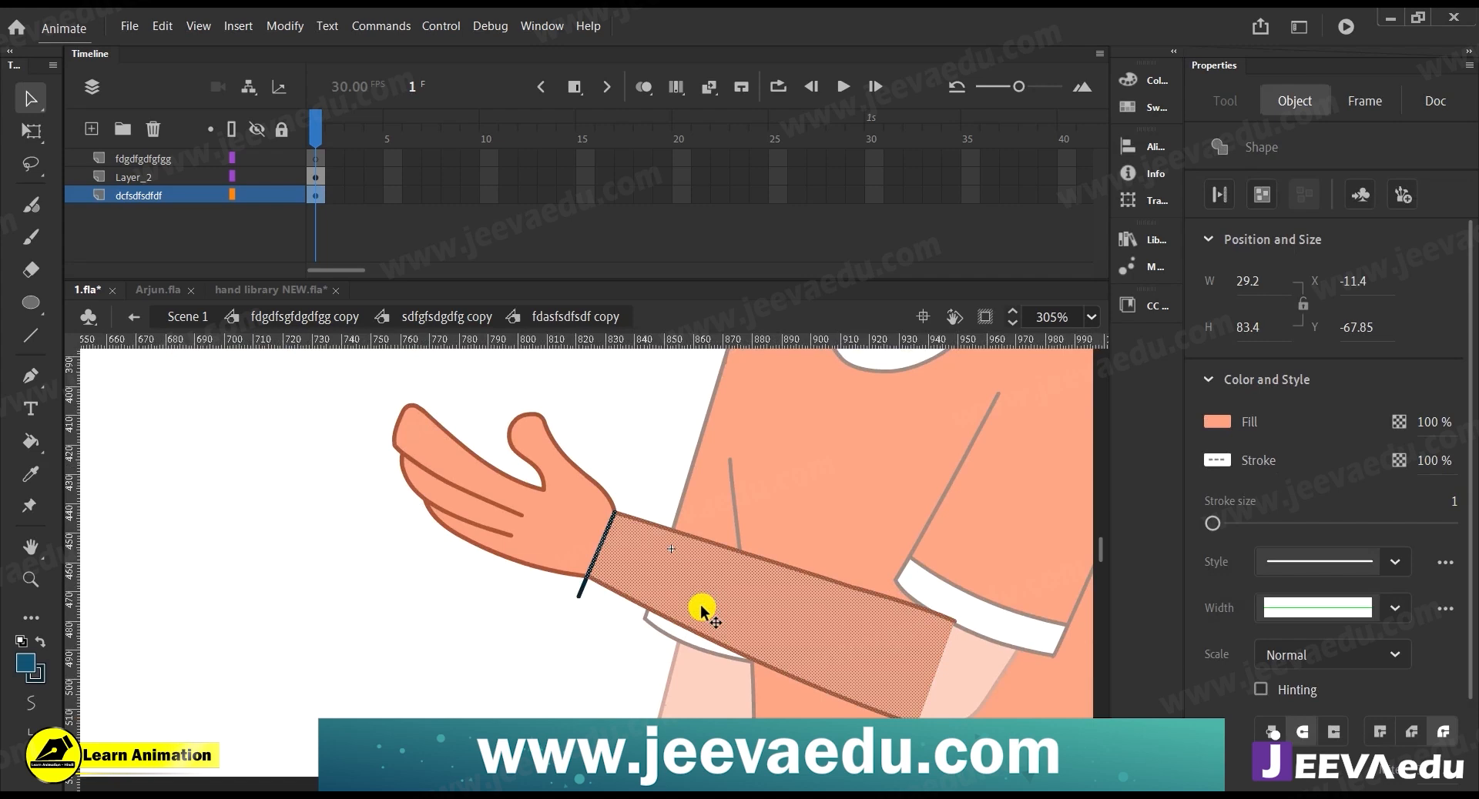
key(F8)
click(830, 220)
Select the hand's shape and outlines without the lower arm and convert them into a graphic symbol
drag(360, 381, 652, 639)
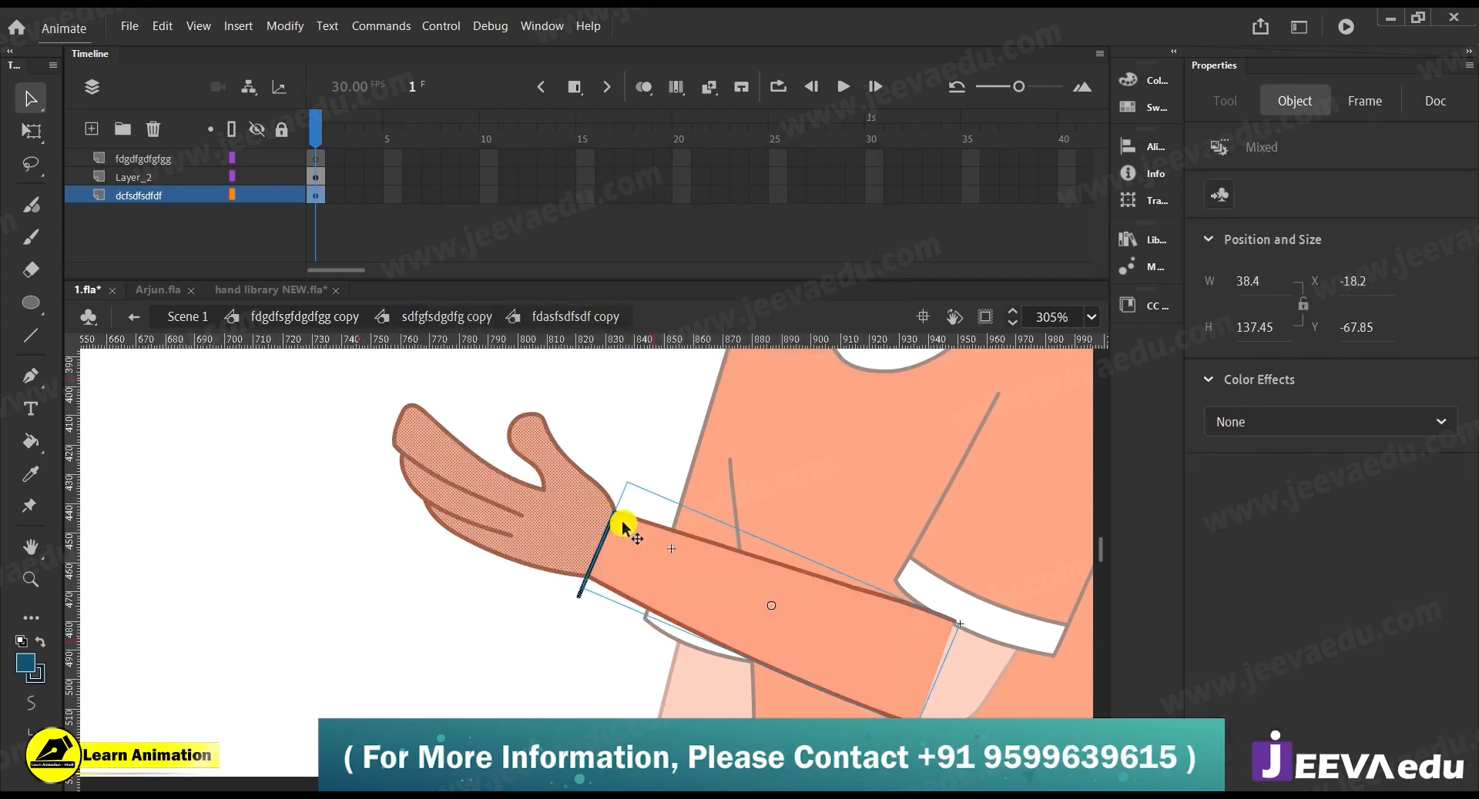
shift+click(666, 582)
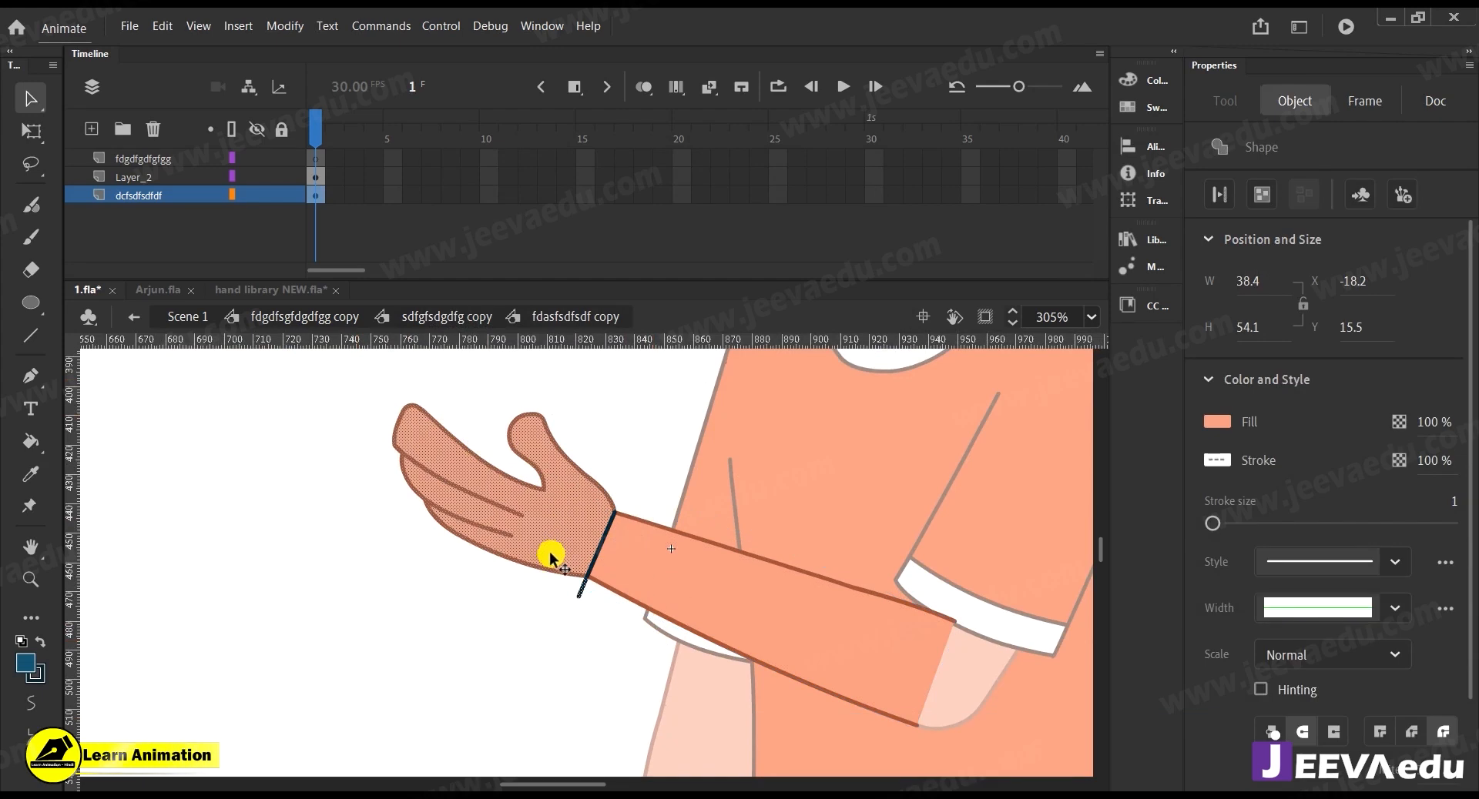
key(F8)
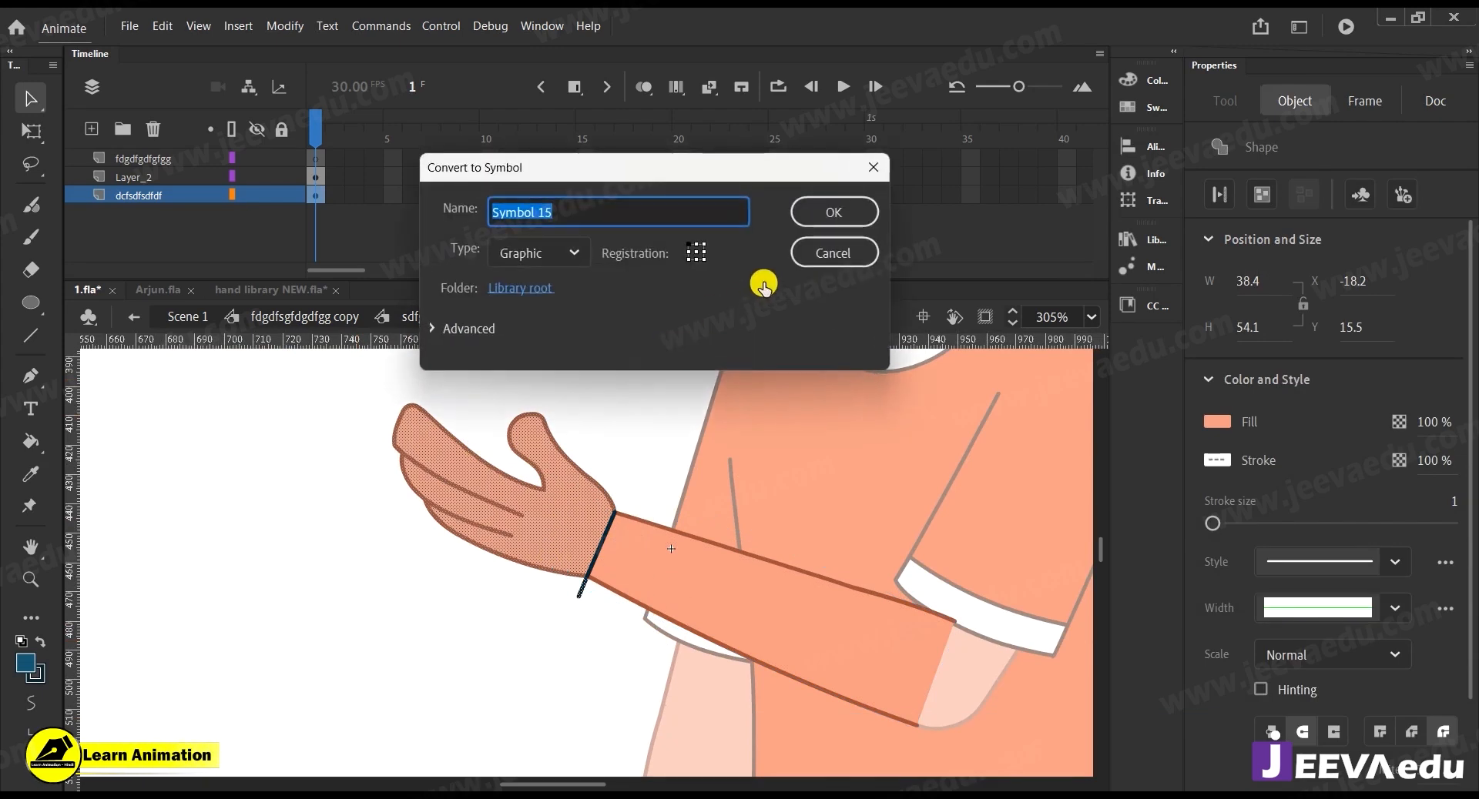
click(817, 208)
Open the hand's symbol and delete the stub of the dividing line that sticks out below the wrist
key(z)
click(635, 598)
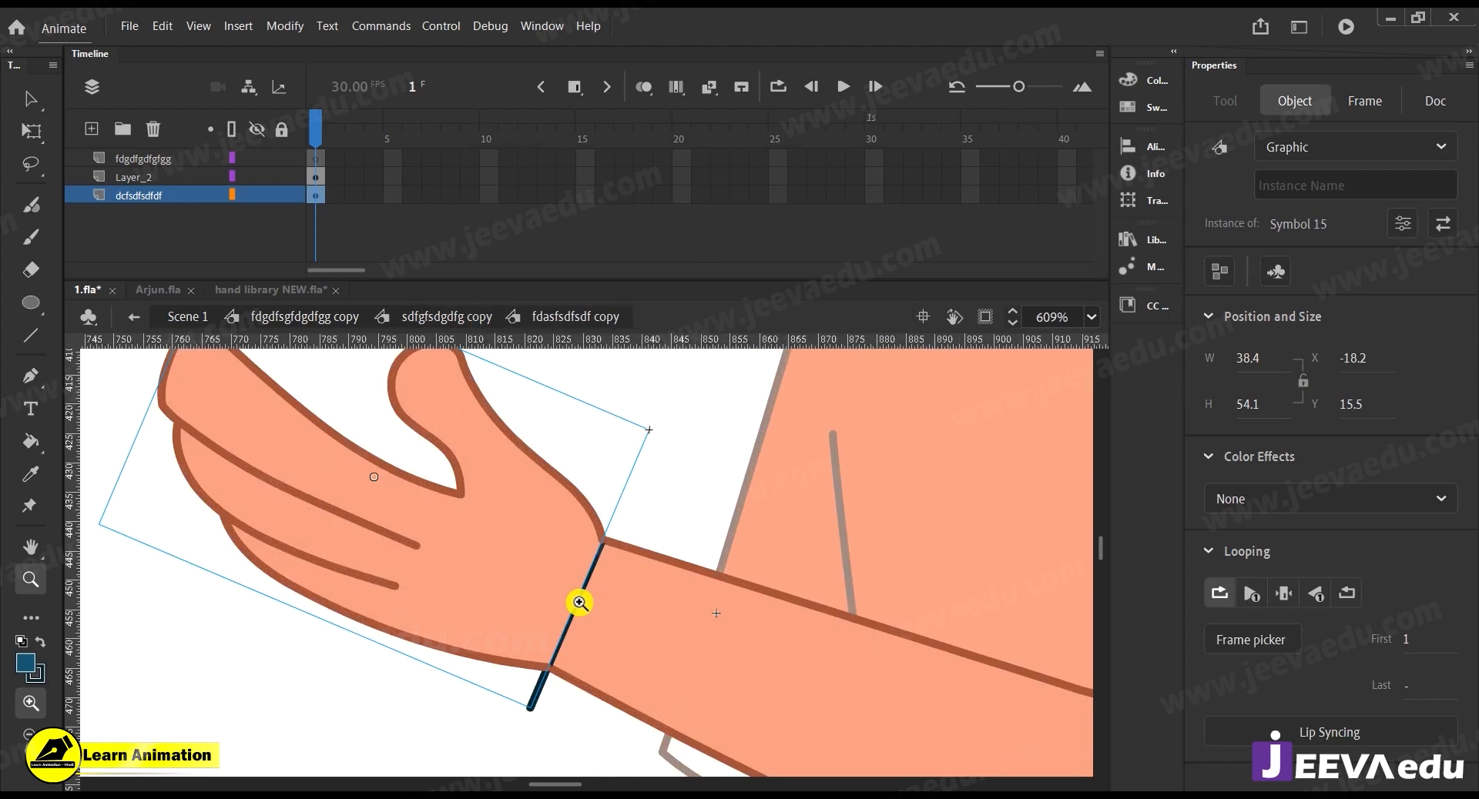
key(v)
double_click(561, 577)
click(594, 625)
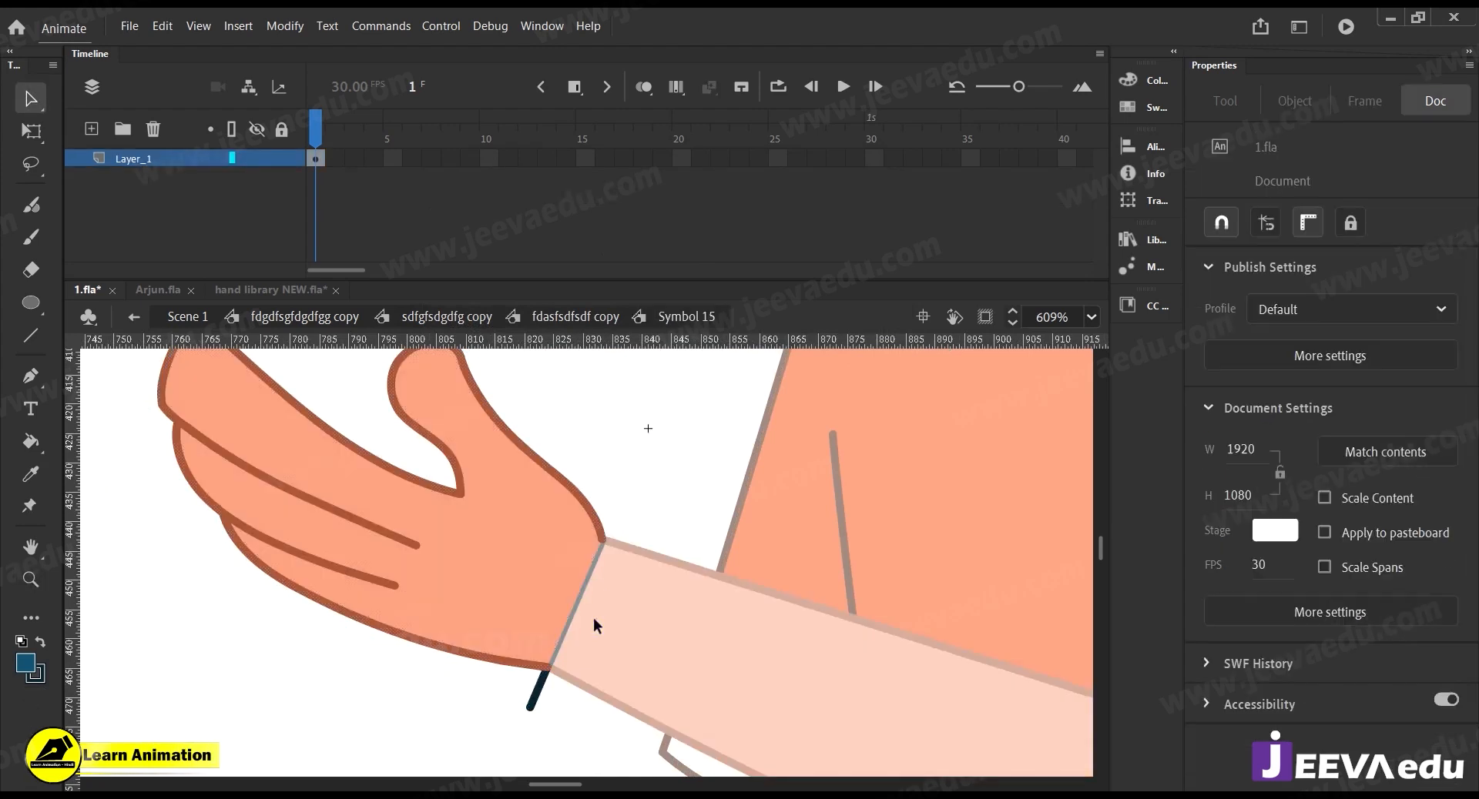
click(531, 703)
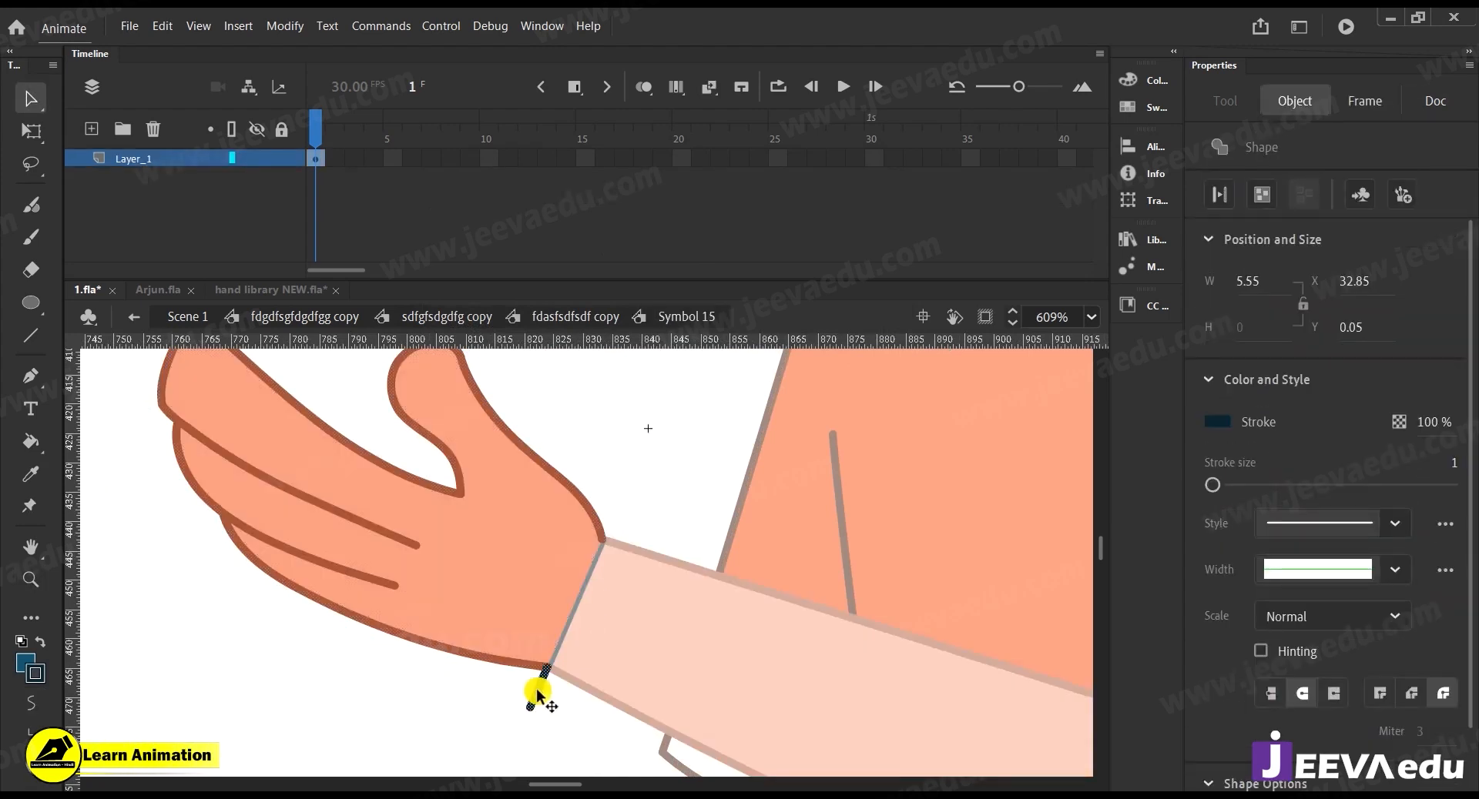
click(537, 696)
Open the lower arm's symbol, delete the dividing line along its wrist edge, and return to the parent symbol
double_click(566, 649)
double_click(566, 648)
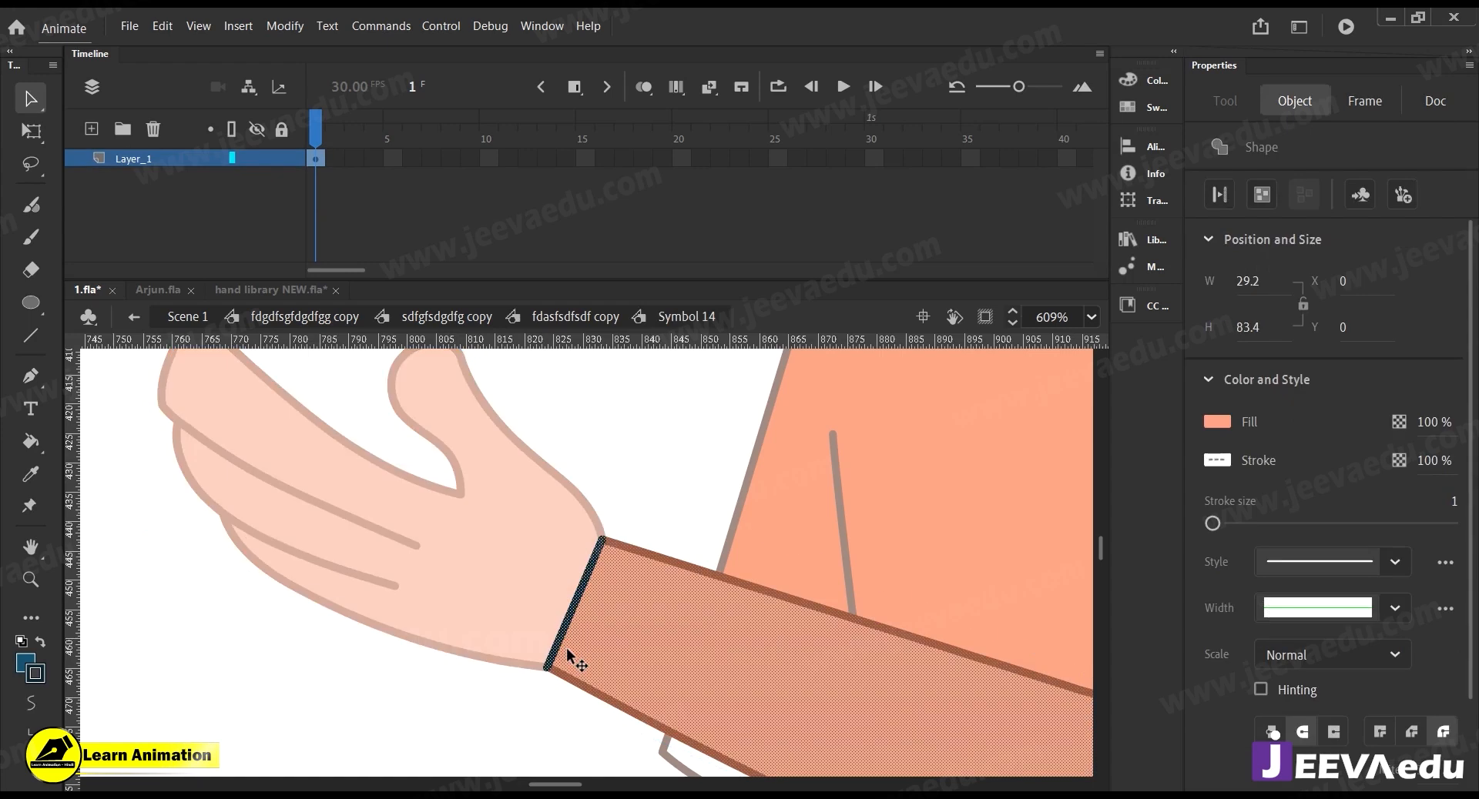
click(621, 509)
click(583, 582)
key(Delete)
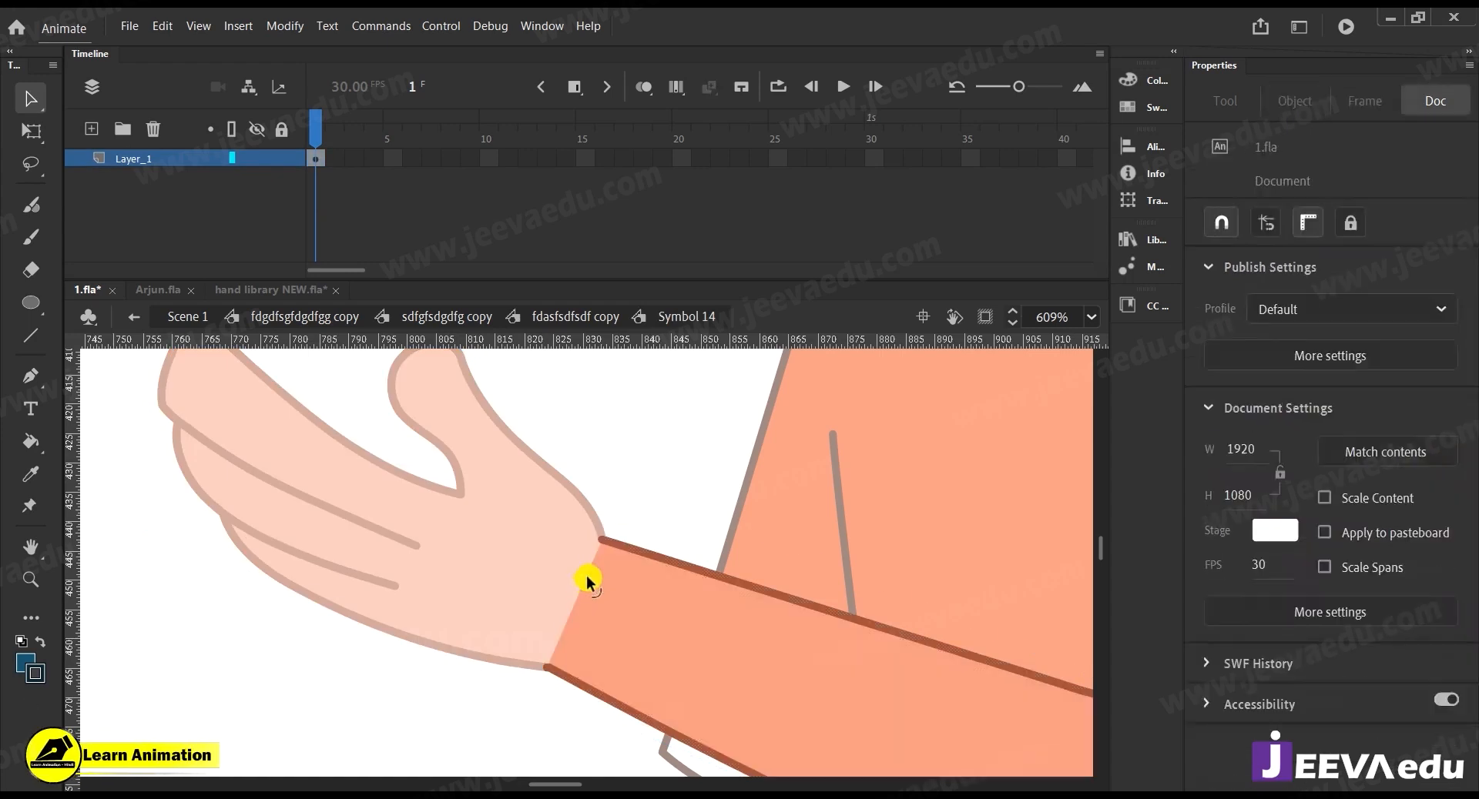
double_click(504, 697)
Cut the hand symbol from its layer and paste it in place on the layer fdgdfgdfgfgg
key(z)
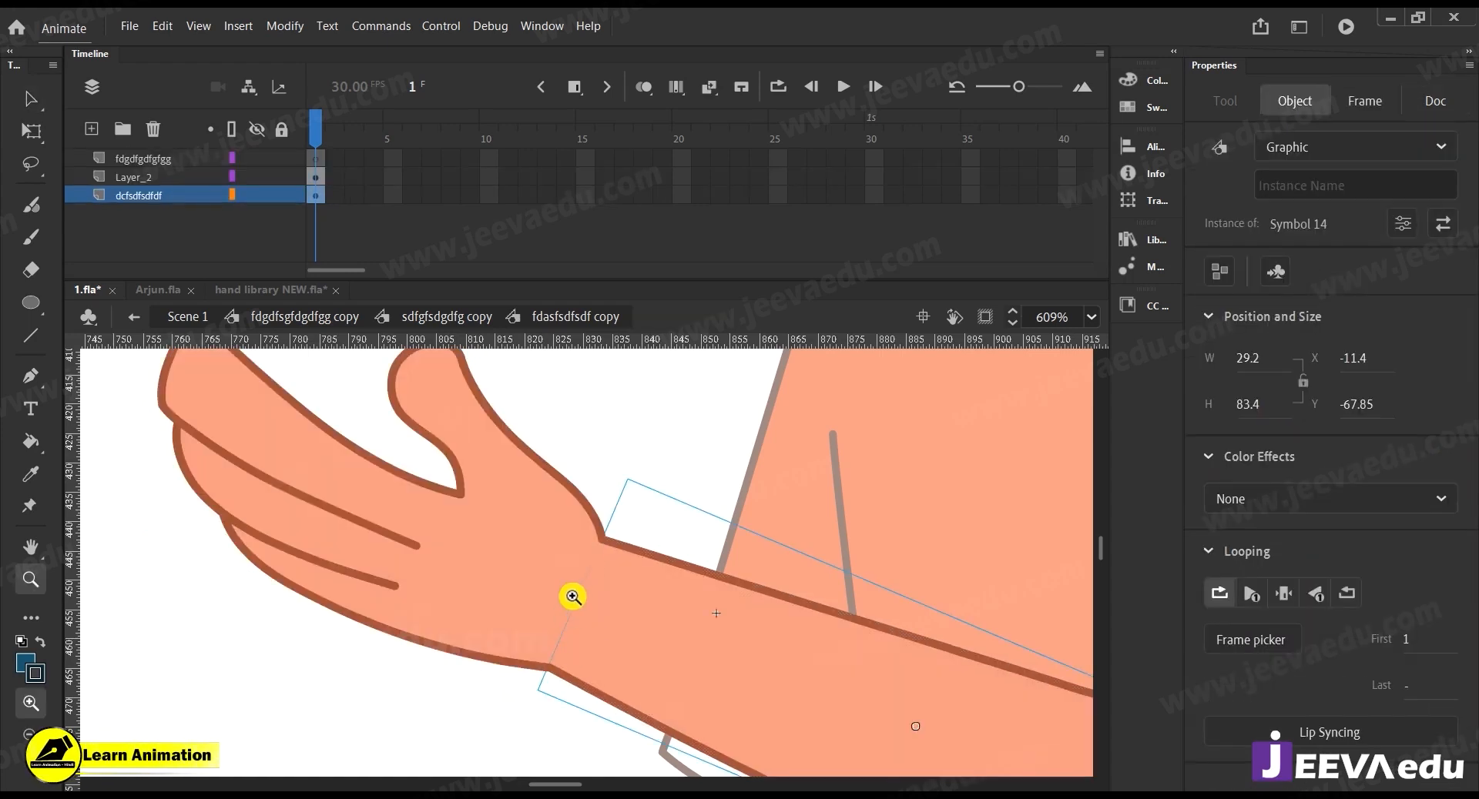
alt+click(569, 602)
key(v)
click(537, 566)
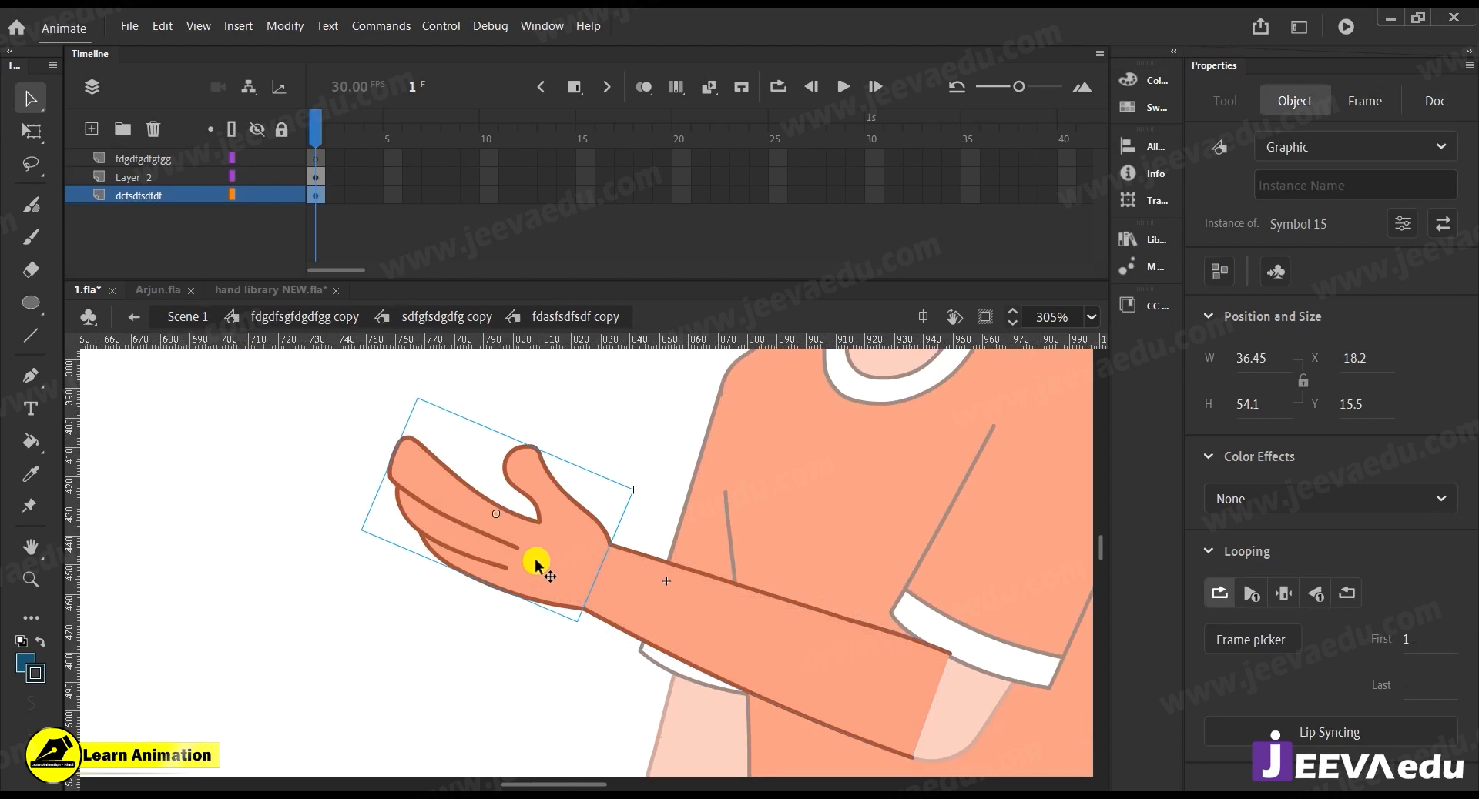
key(Delete)
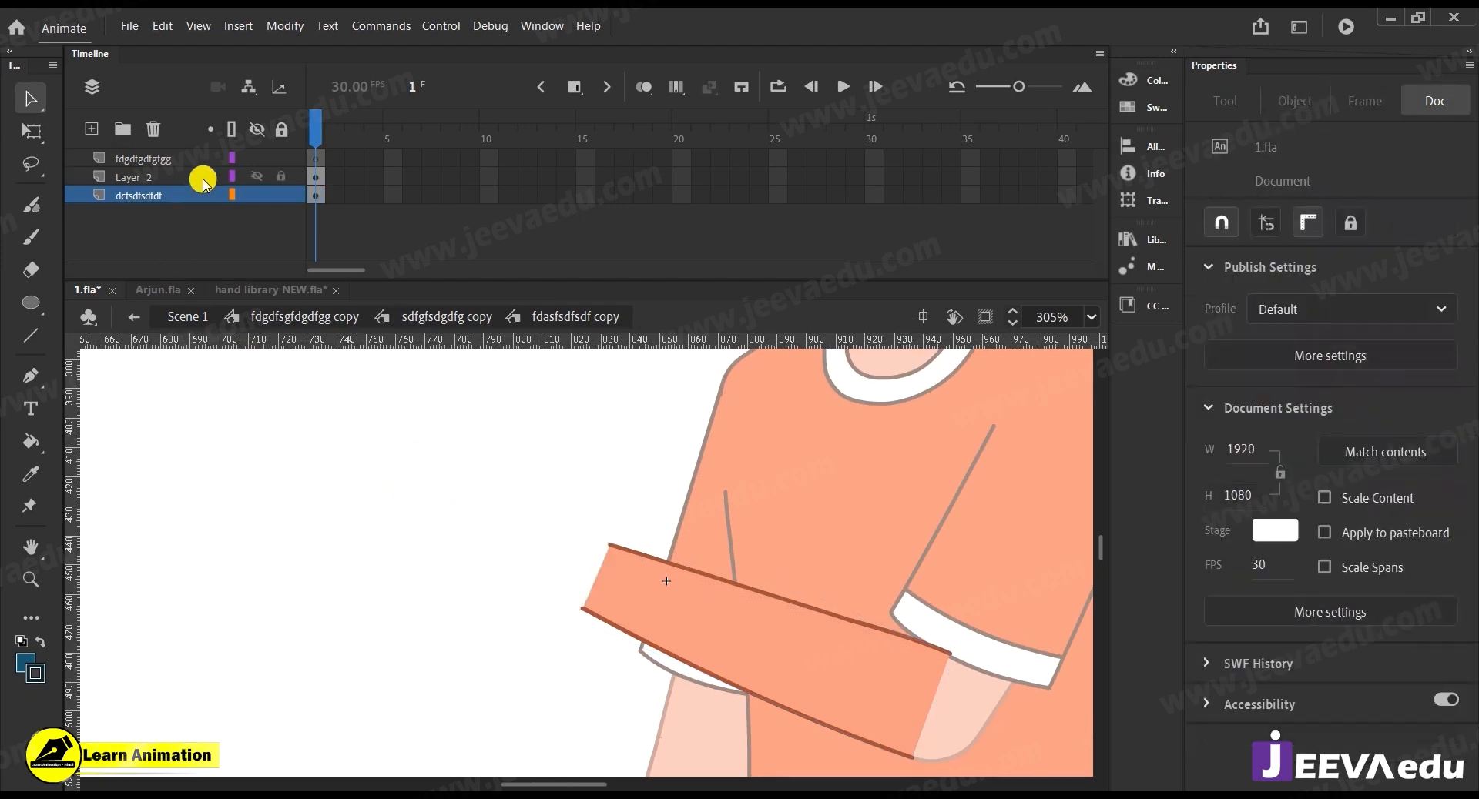
click(162, 161)
right_click(254, 452)
click(339, 518)
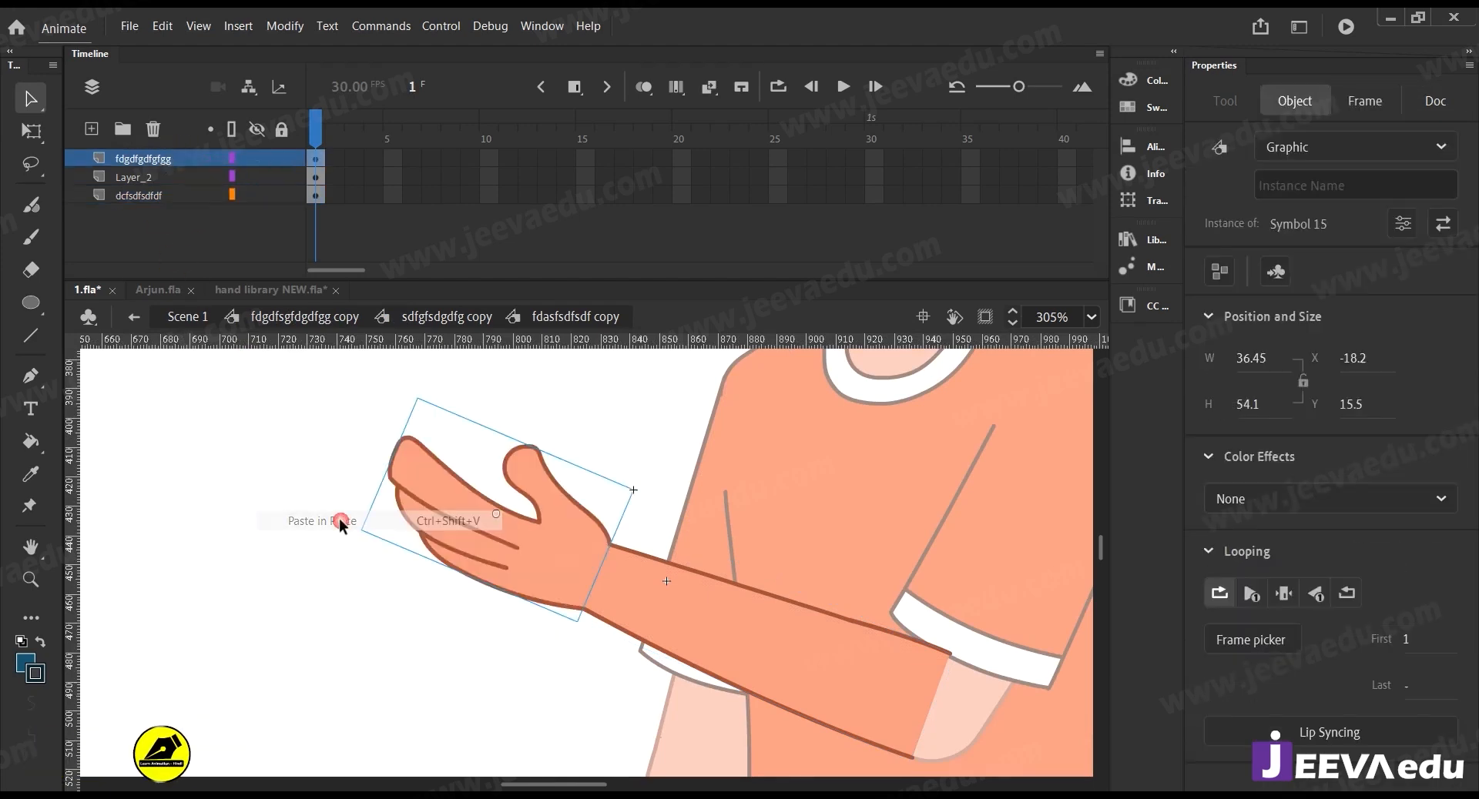
drag(511, 553, 407, 535)
key(ctrl+z)
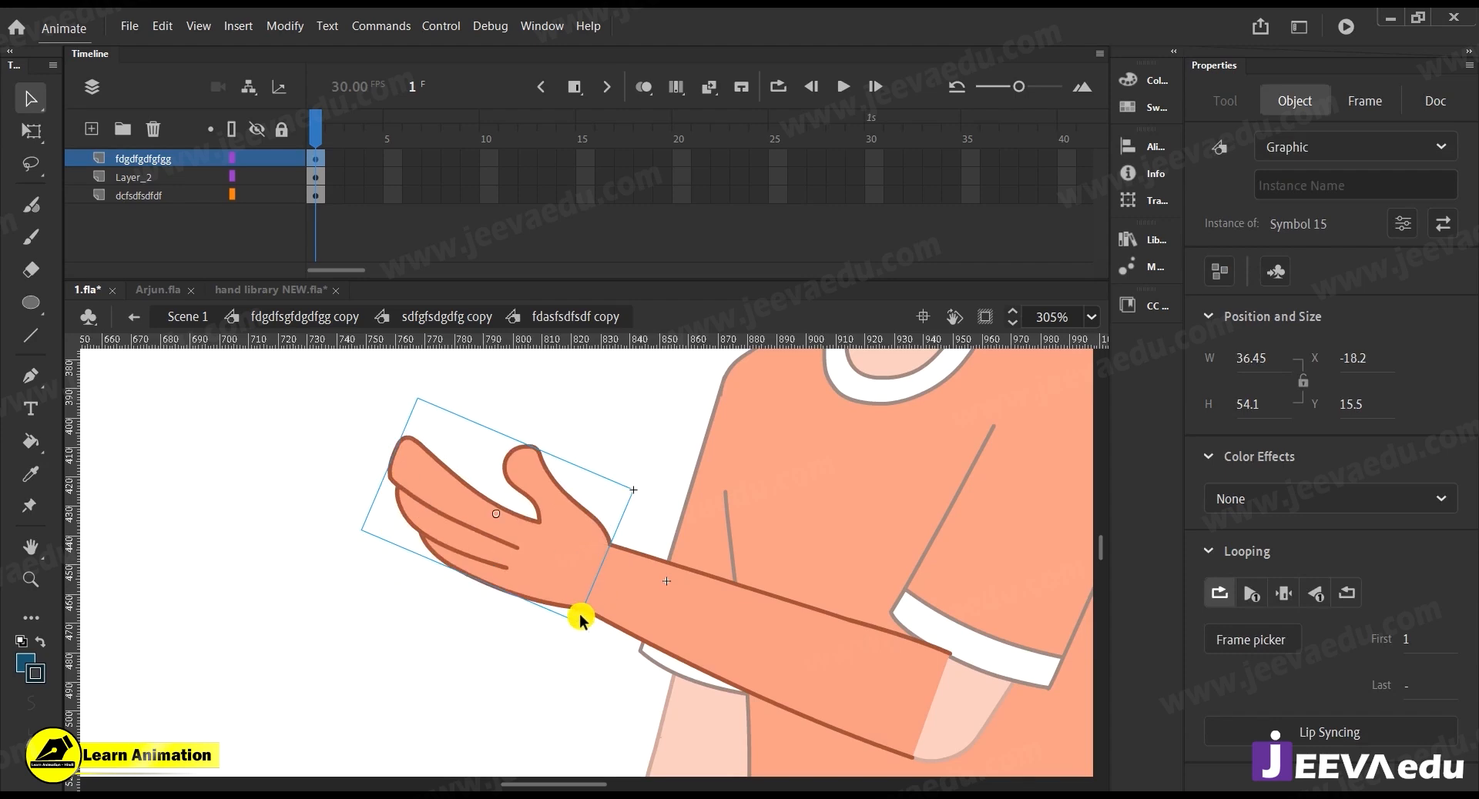
Hide the hand's layer and add a new layer beneath the lower arm's layer dcfsdfsdfdf
click(254, 162)
key(z)
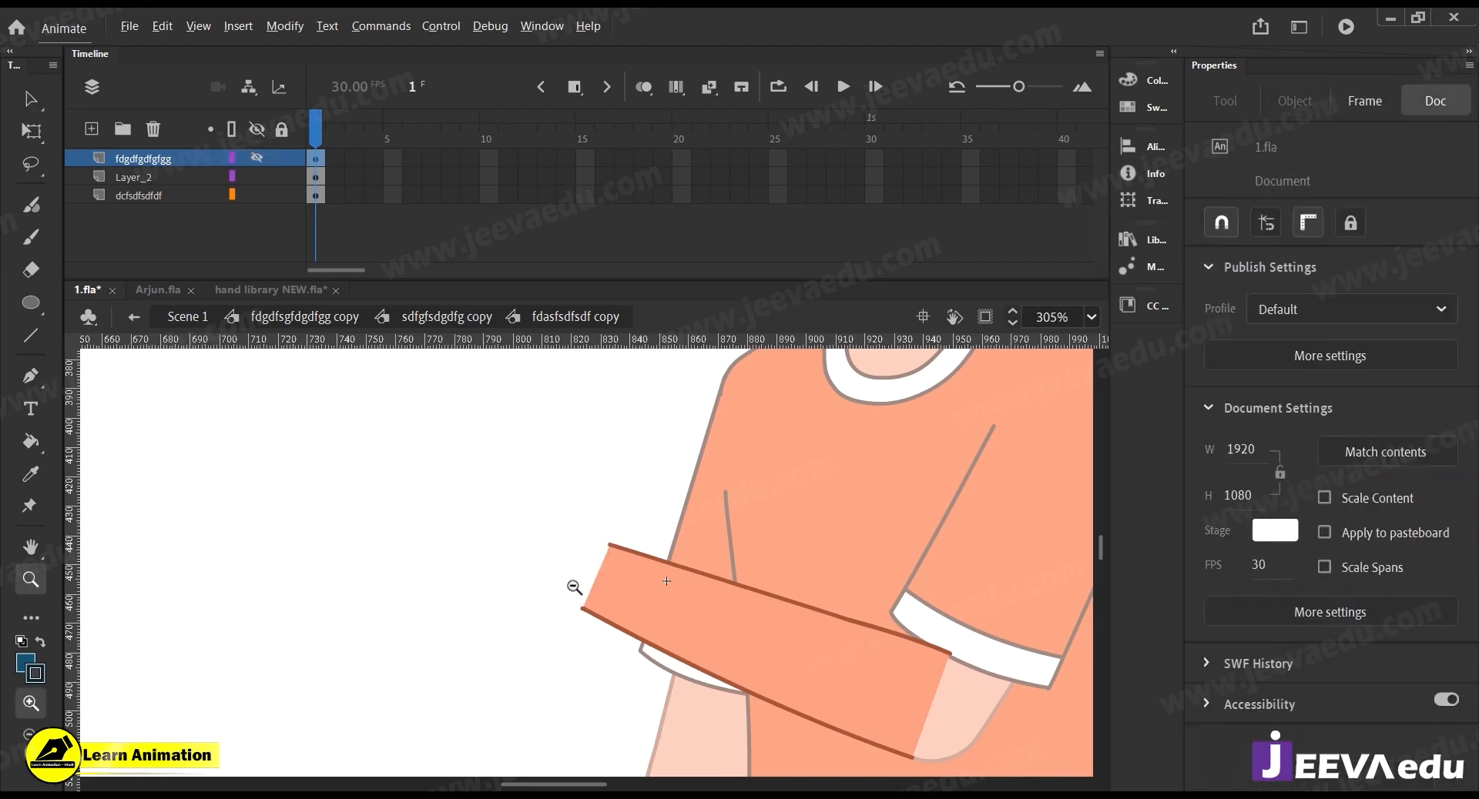
alt+click(593, 603)
alt+click(597, 606)
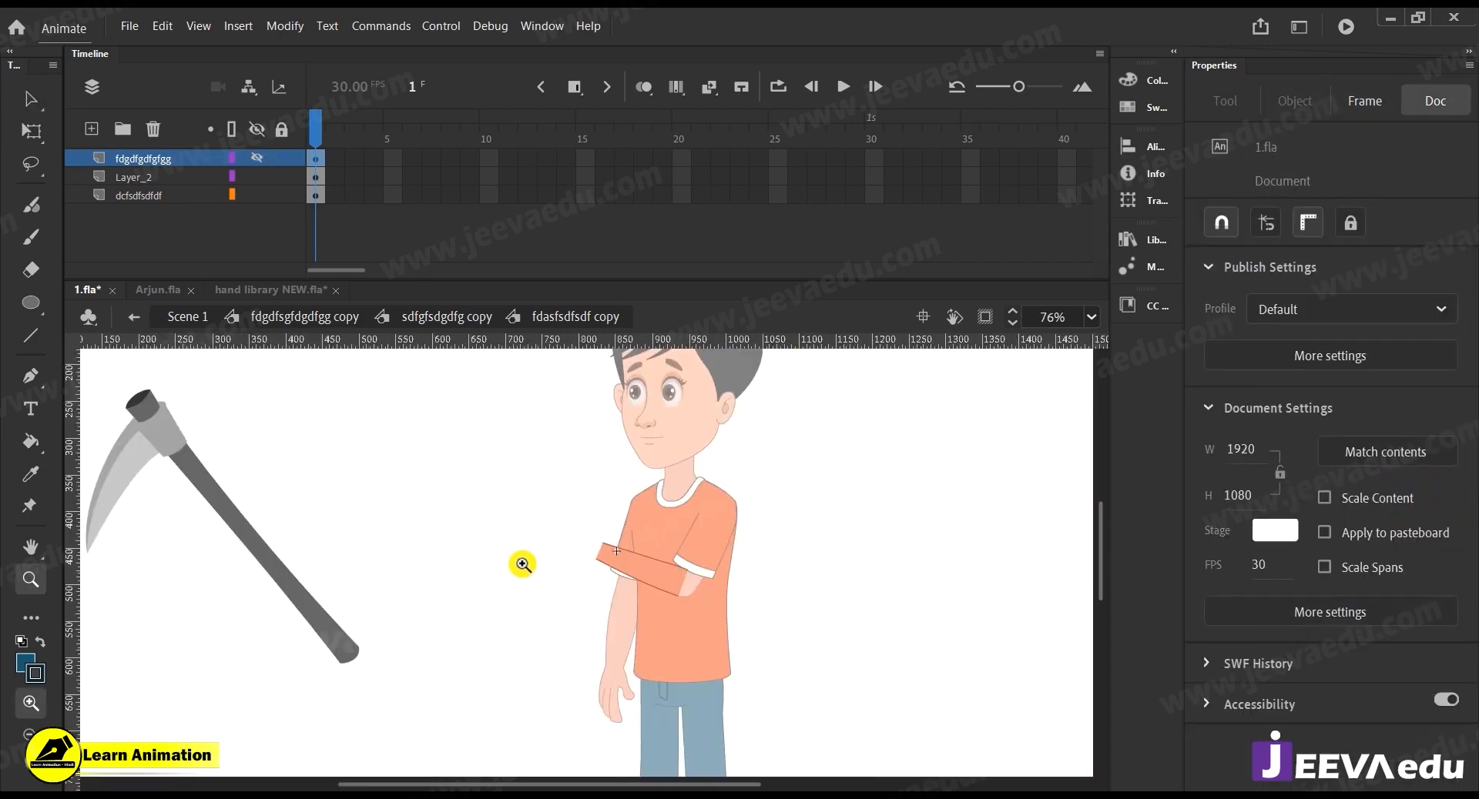
click(608, 561)
click(591, 572)
click(561, 538)
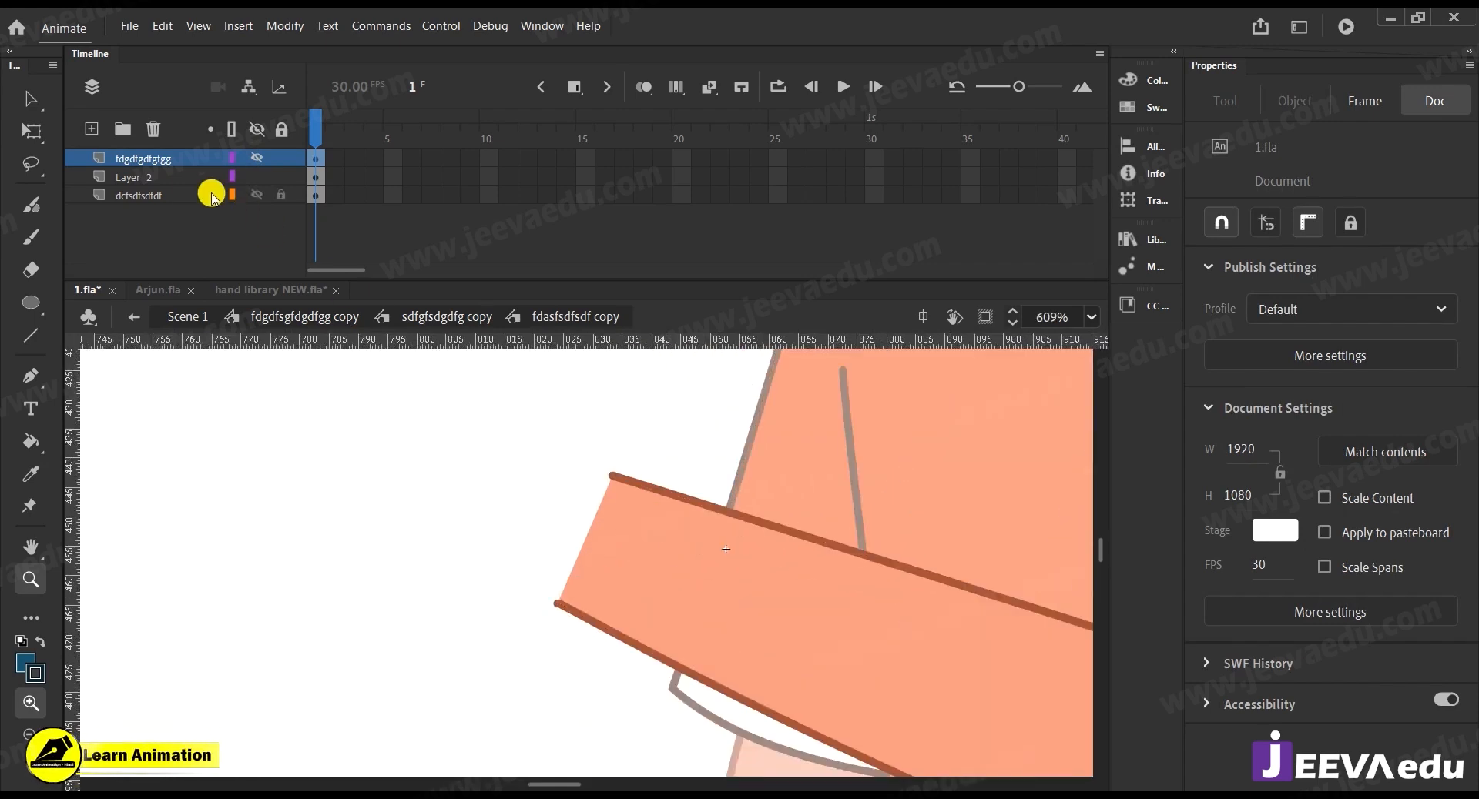
click(187, 194)
click(92, 128)
drag(166, 196, 166, 219)
Sample the fill colour from the lower arm's skin and the stroke colour from its brown outline
click(577, 609)
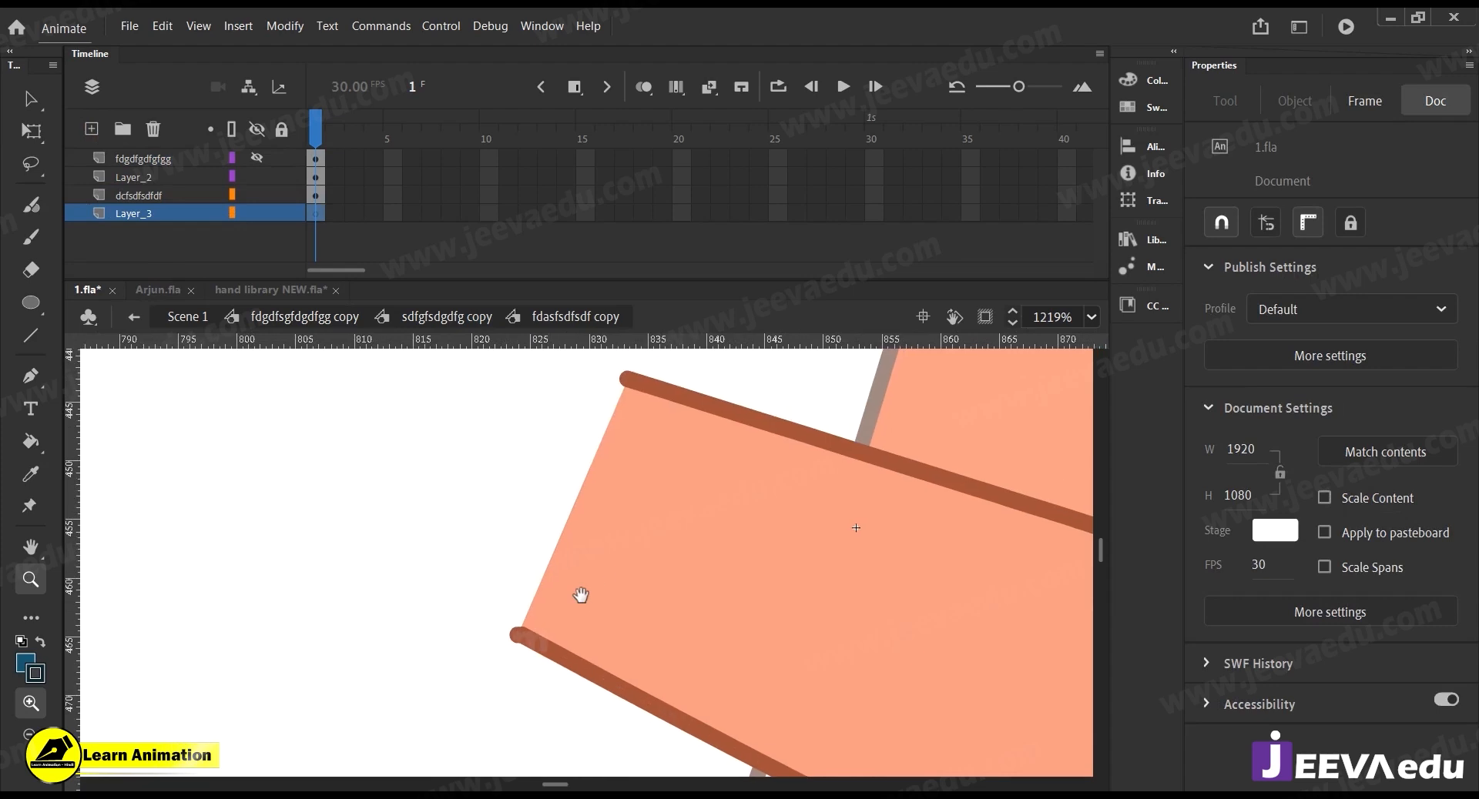
click(23, 659)
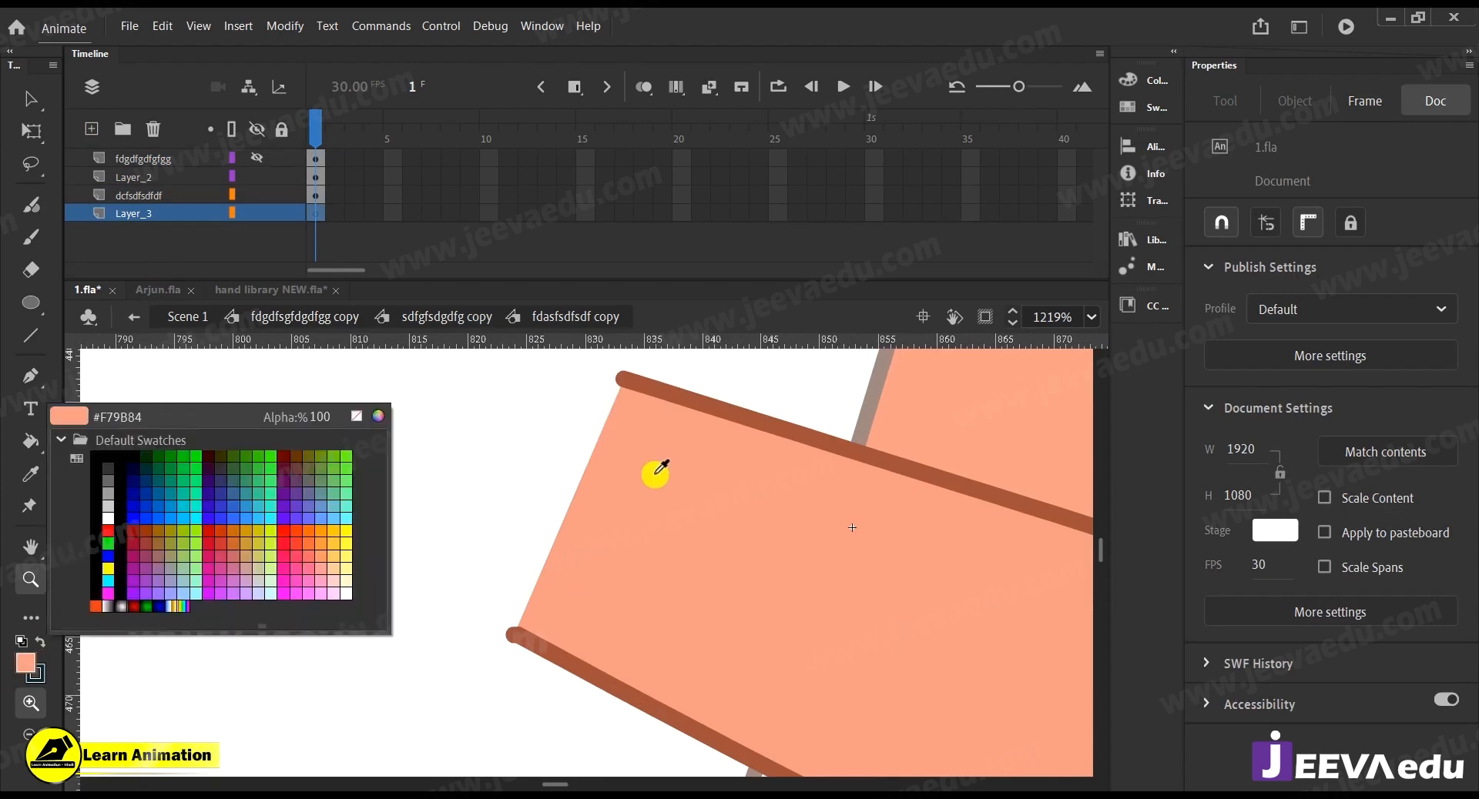
click(655, 475)
click(44, 679)
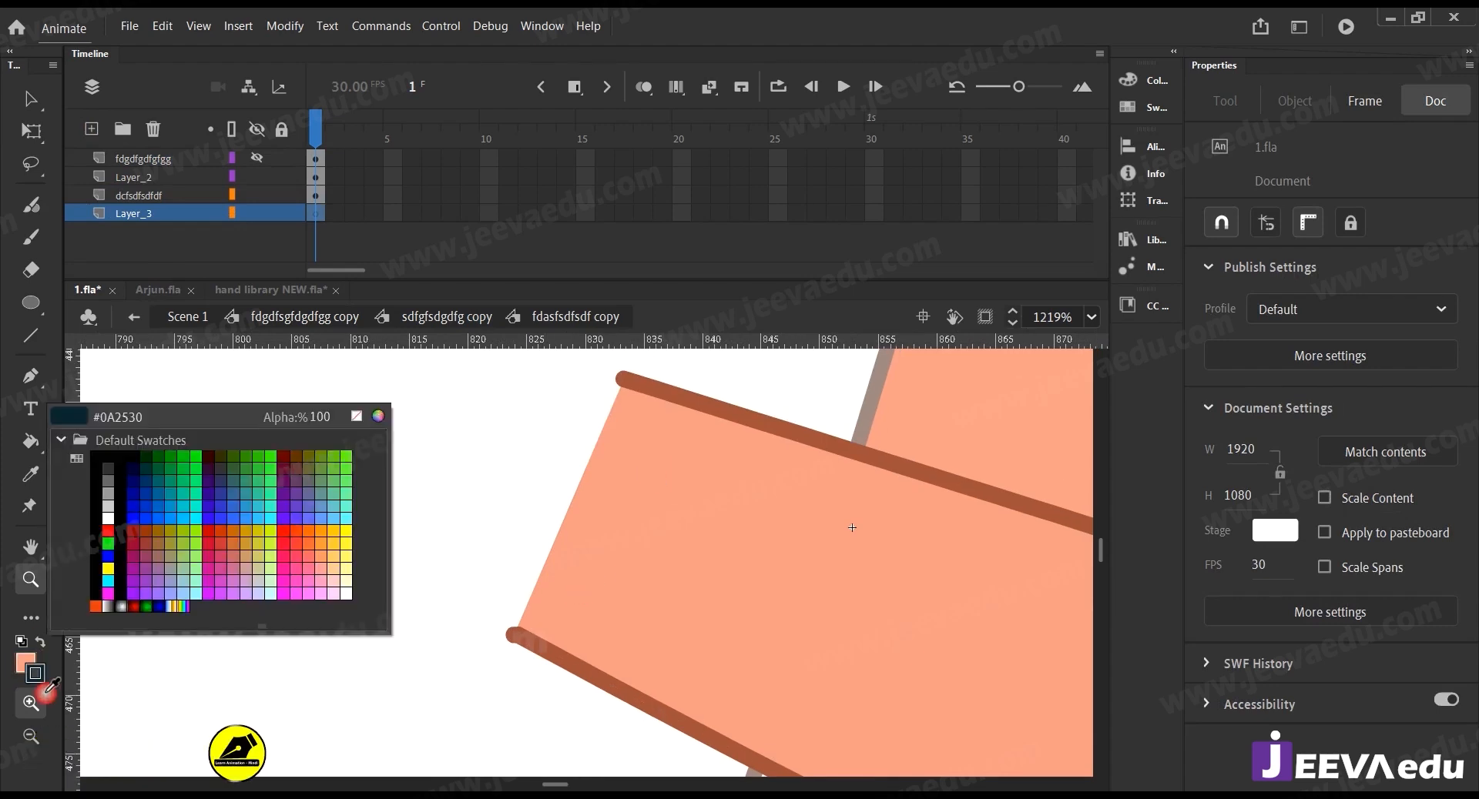
click(688, 394)
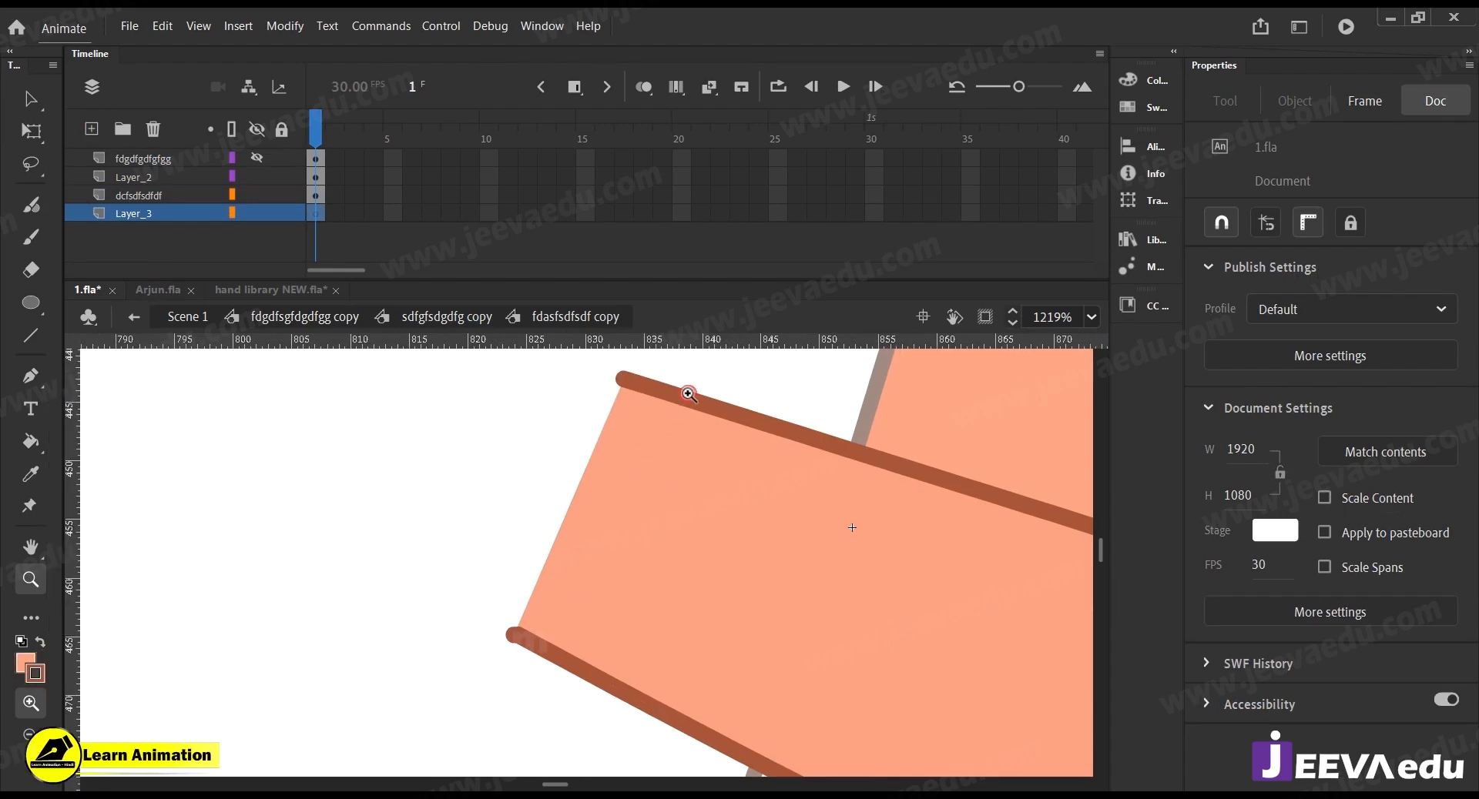
Draw a filled and outlined circle beside the open wrist end of the lower arm on the new layer
alt+click(574, 547)
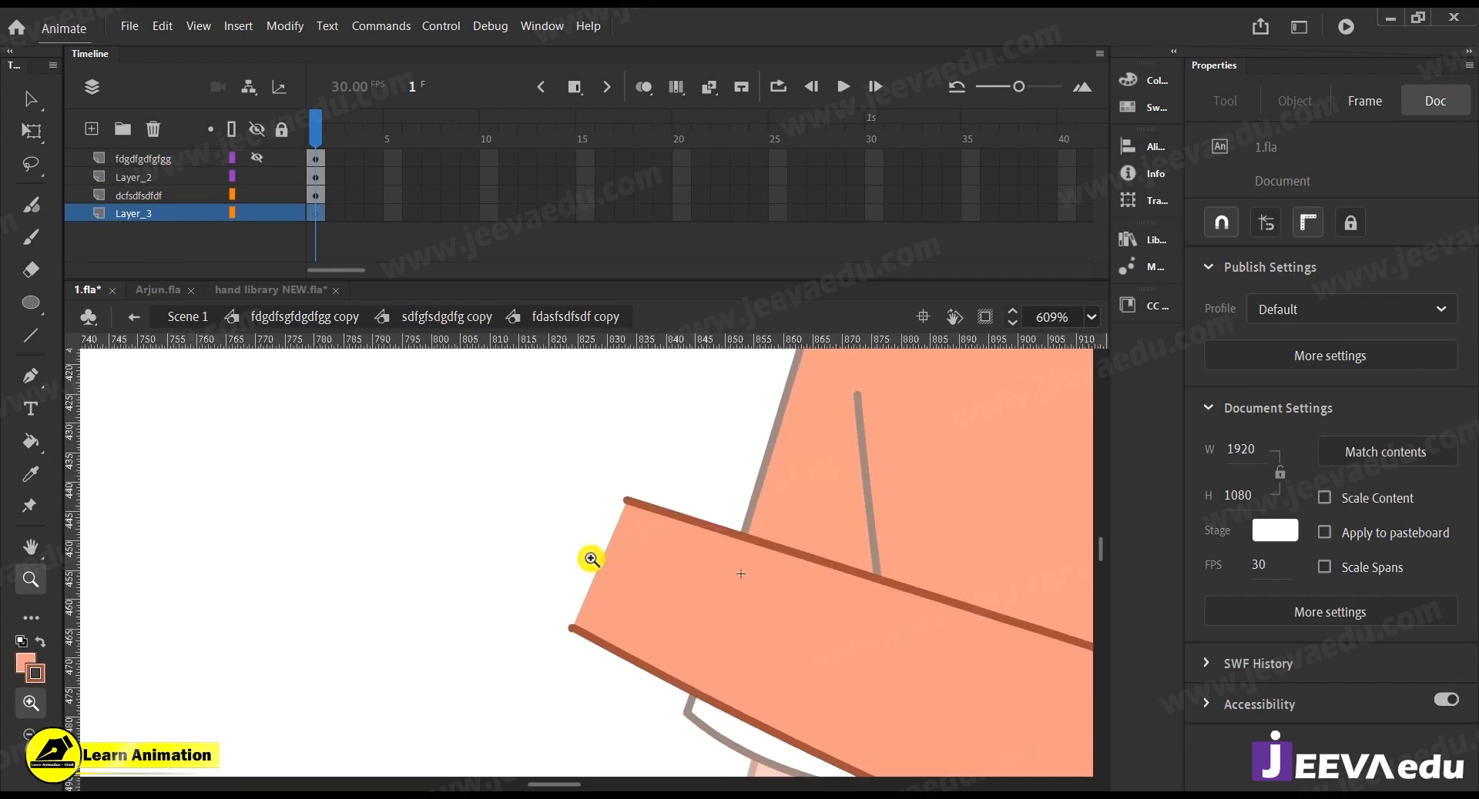
key(o)
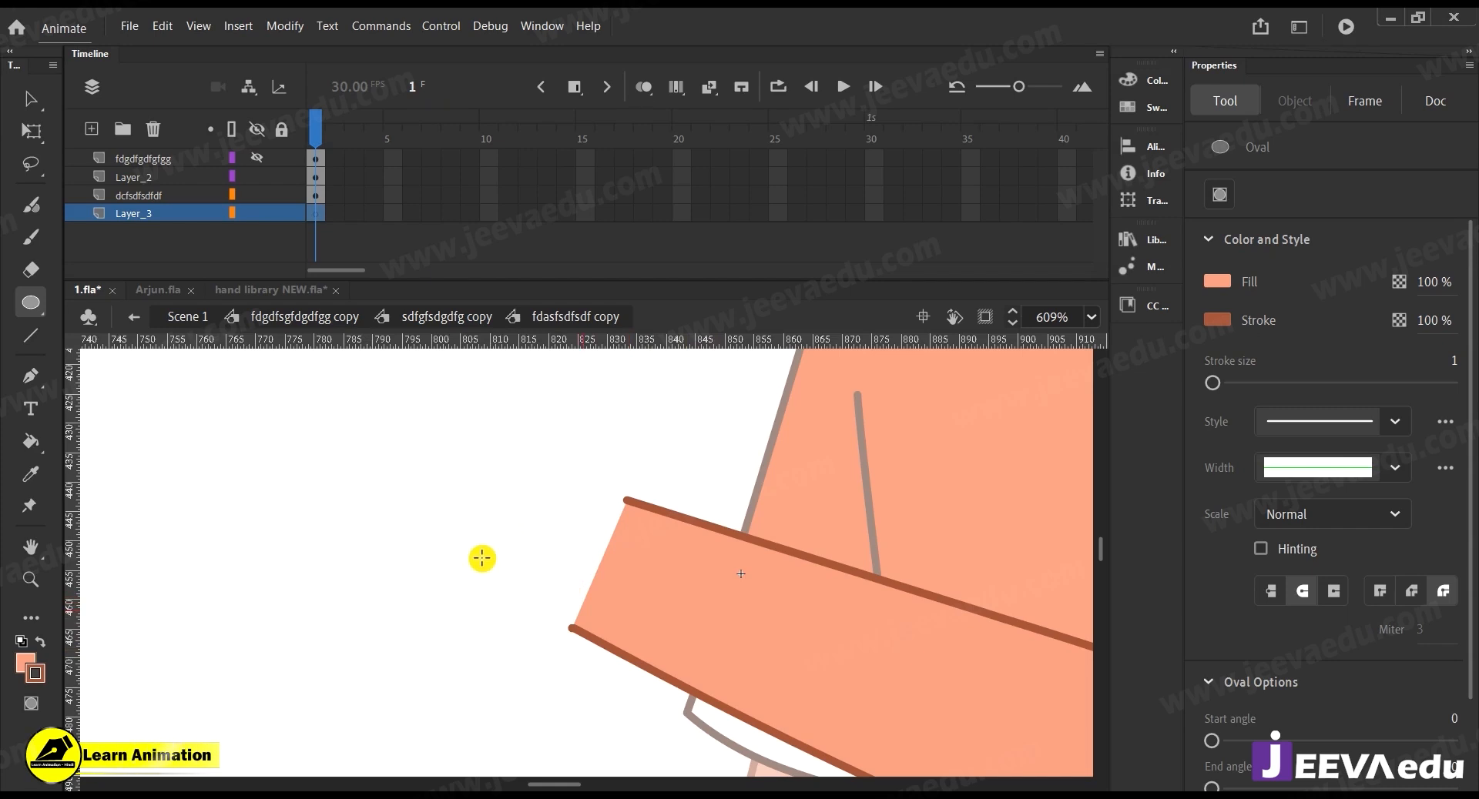
drag(439, 519, 492, 604)
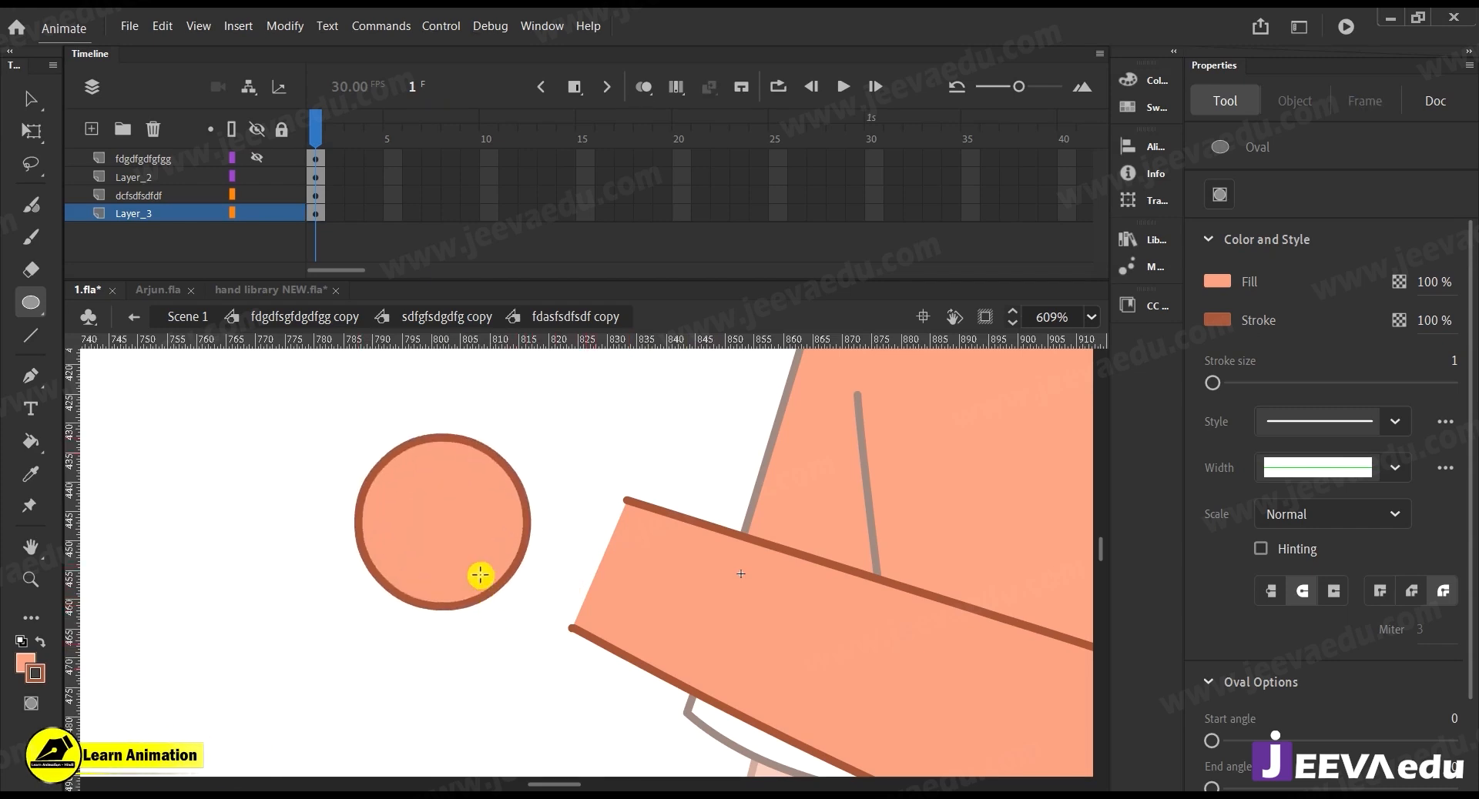
Move the circle behind the lower arm's wrist end and resize it until its outline joins both arm outlines
key(v)
double_click(460, 542)
key(q)
mouse_move(460, 542)
mouse_down()
mouse_move(615, 584)
mouse_move(612, 572)
mouse_up()
drag(717, 501, 692, 497)
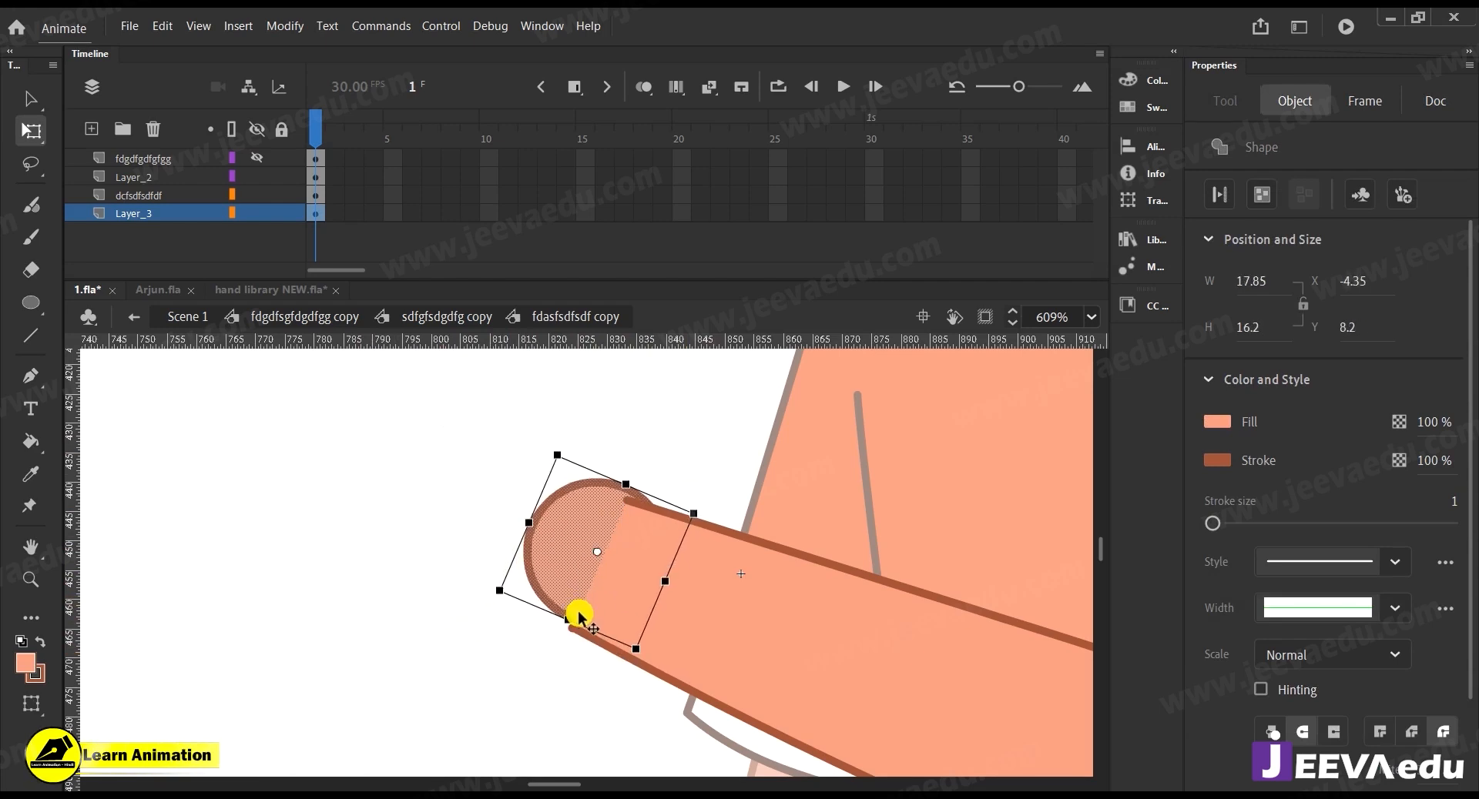
key(v)
key(ctrl+=)
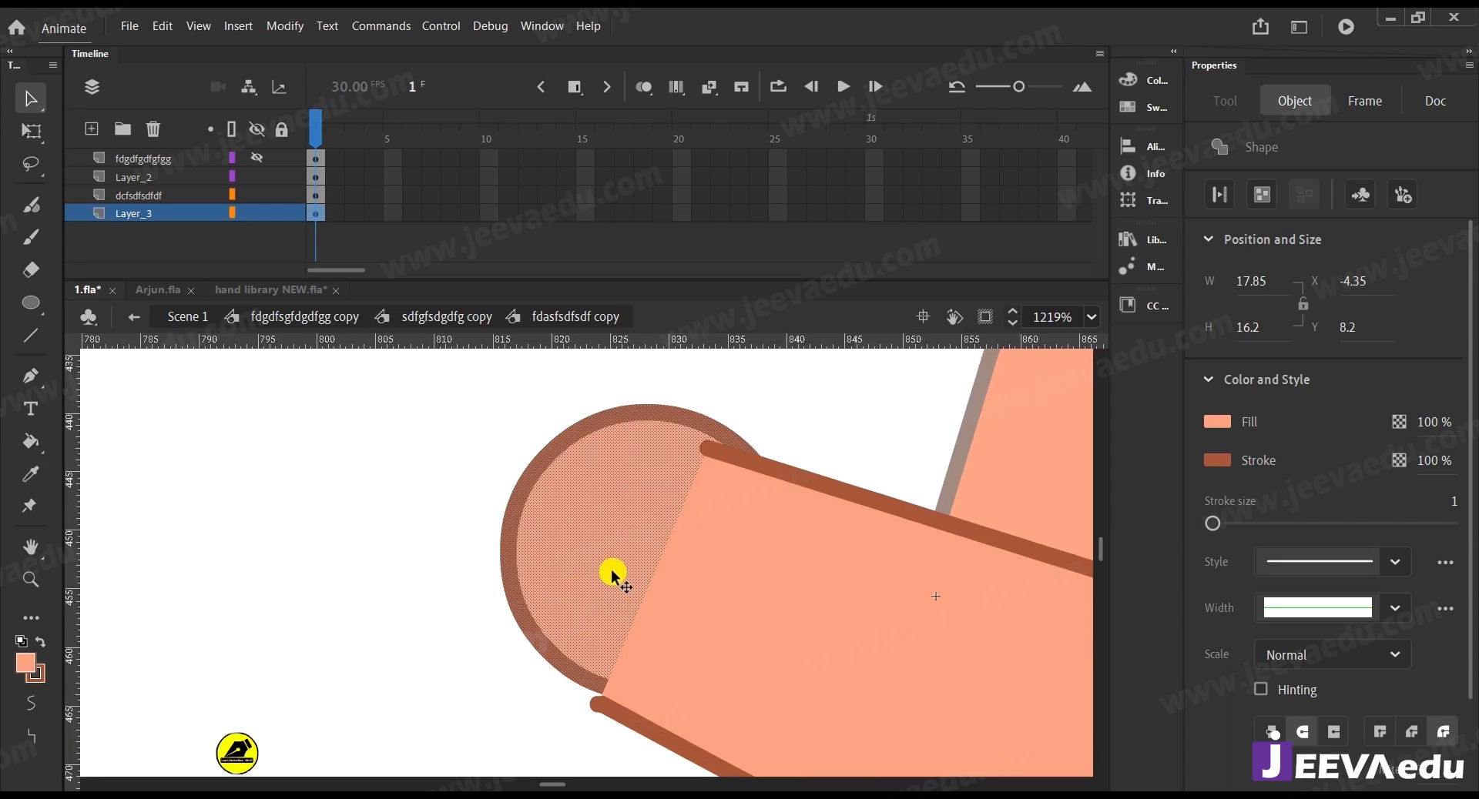
key(q)
drag(616, 574, 626, 595)
click(470, 560)
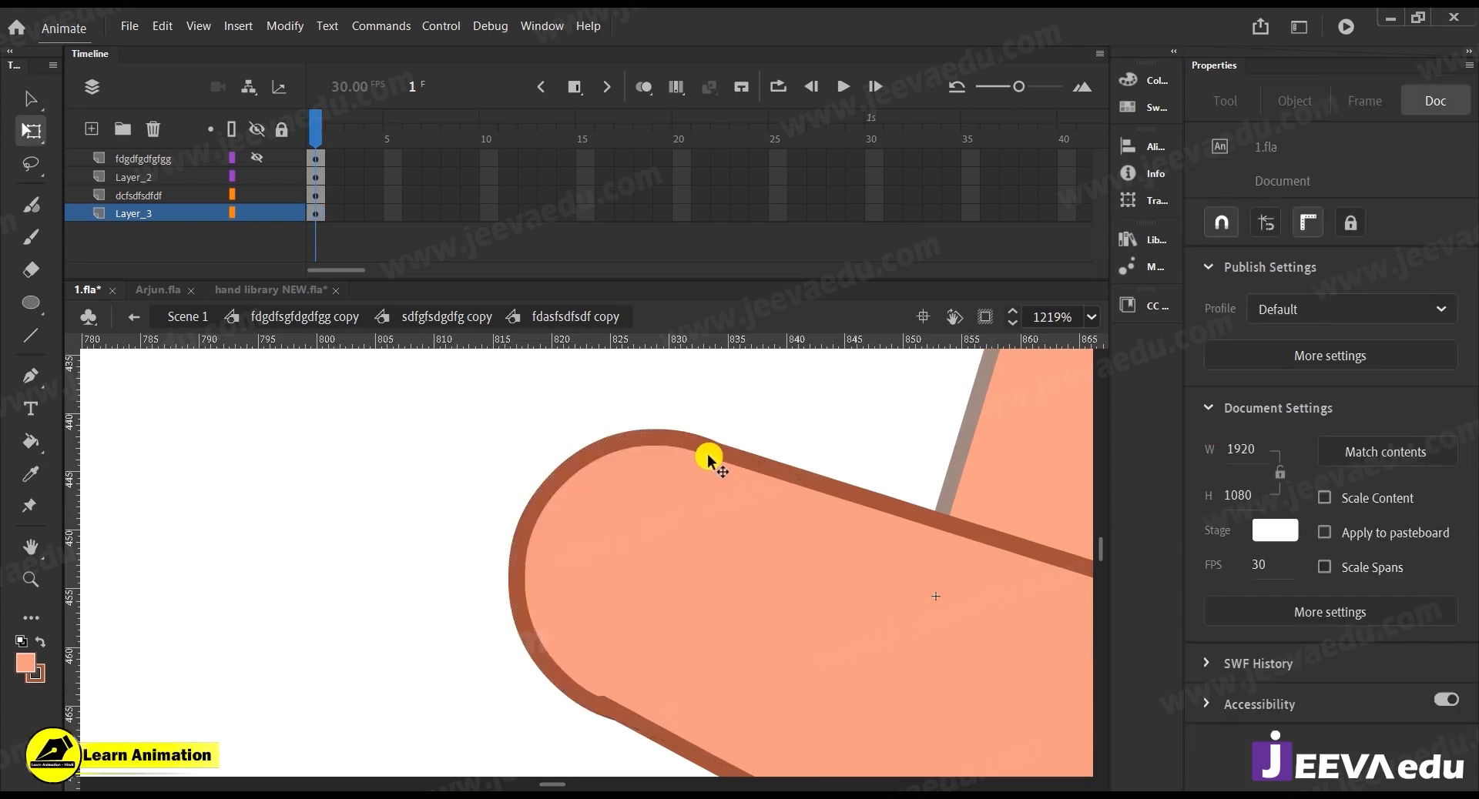
Convert the wrist circle into its own graphic symbol
click(649, 530)
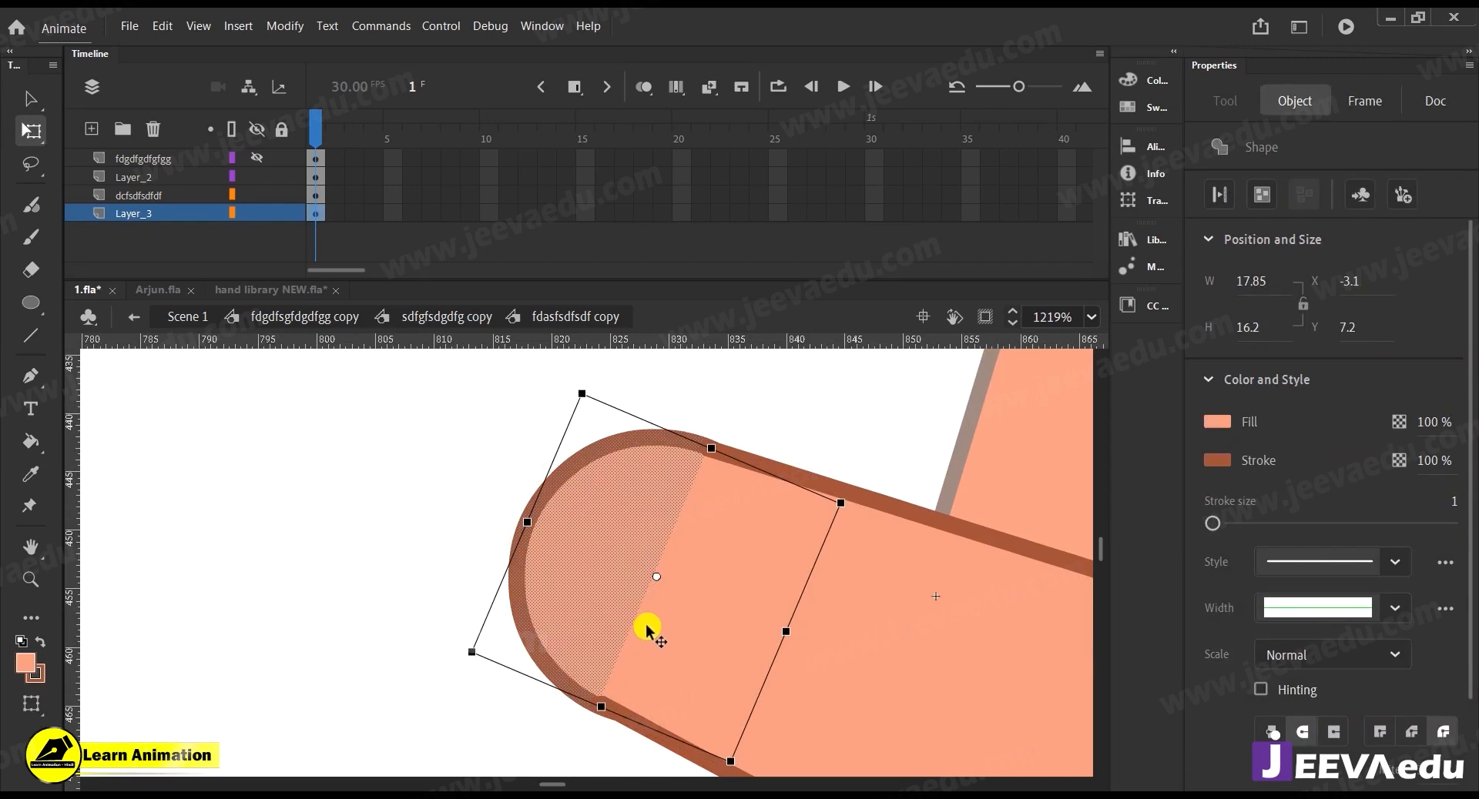
key(F8)
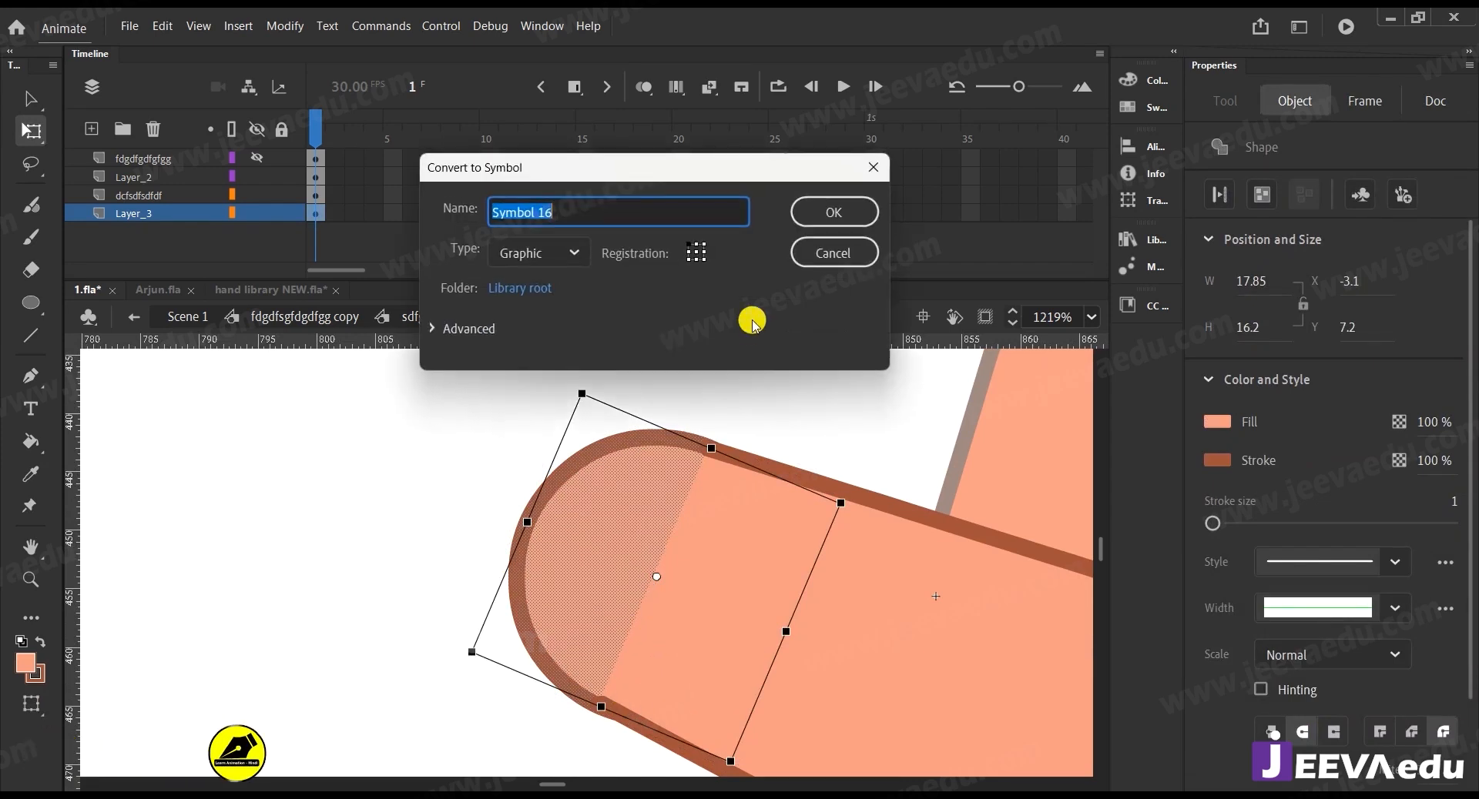
click(818, 217)
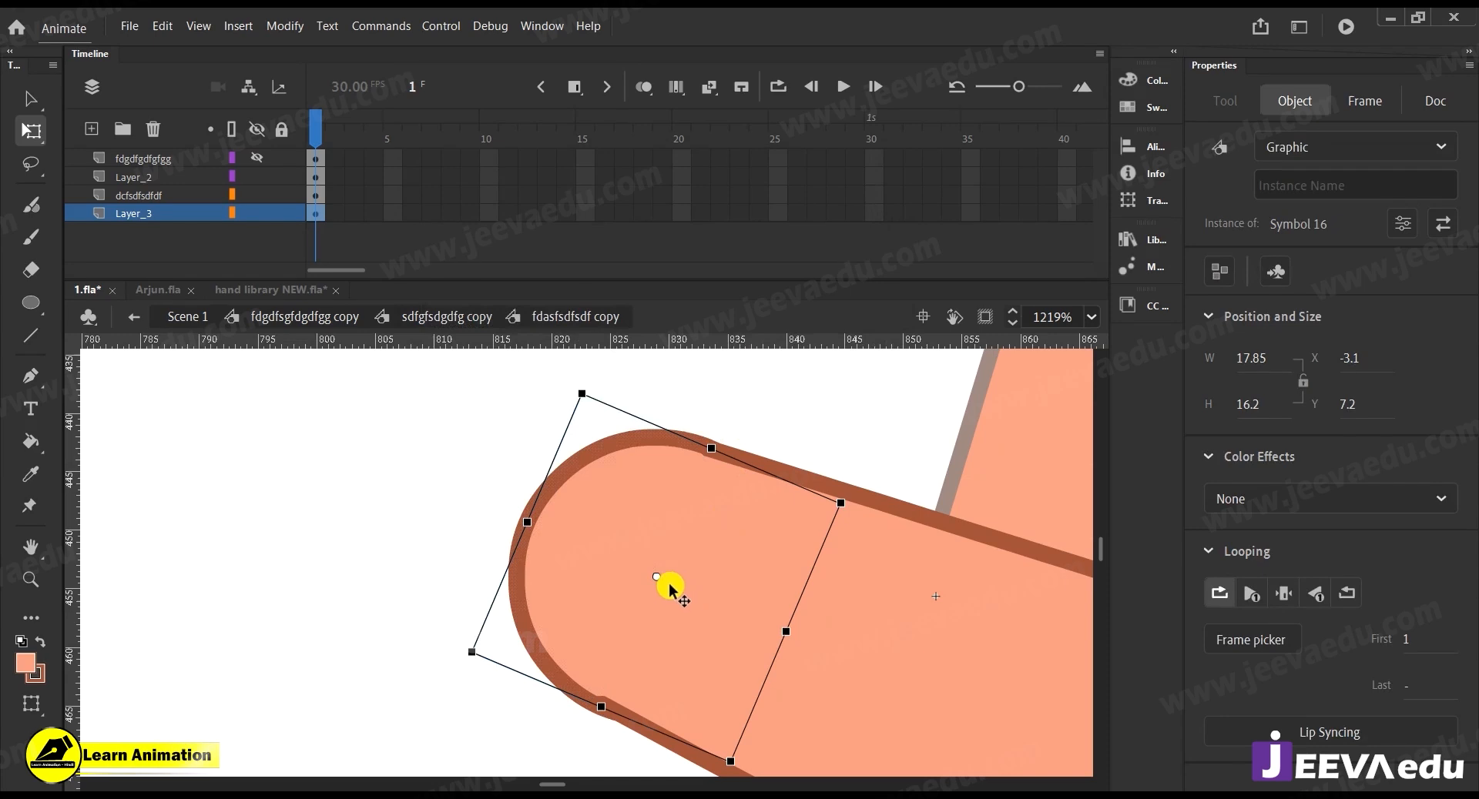
Show the hand's layer again and hide the lower arm's layer to expose the wrist circle
key(z)
alt+click(614, 617)
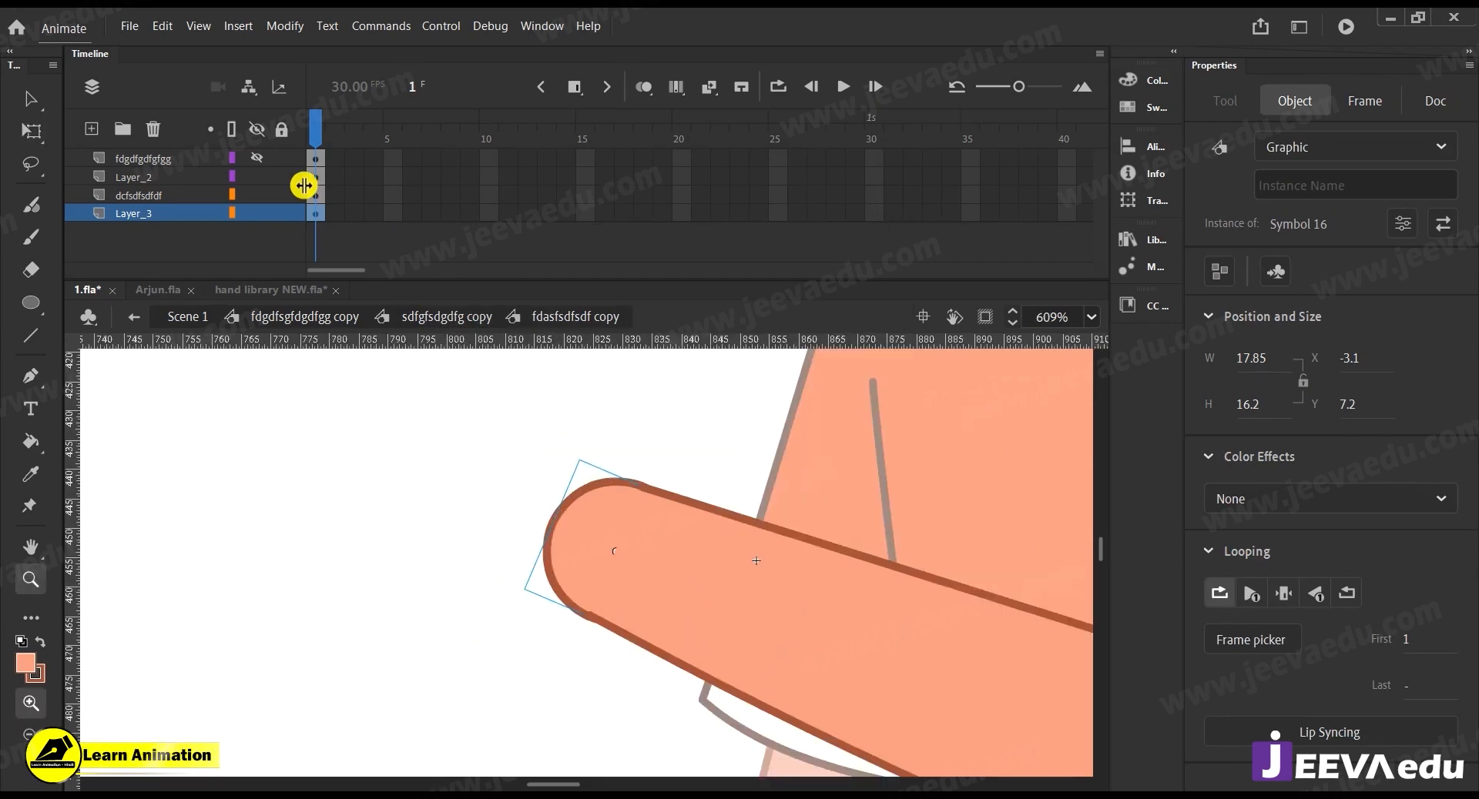
click(256, 157)
key(v)
click(731, 604)
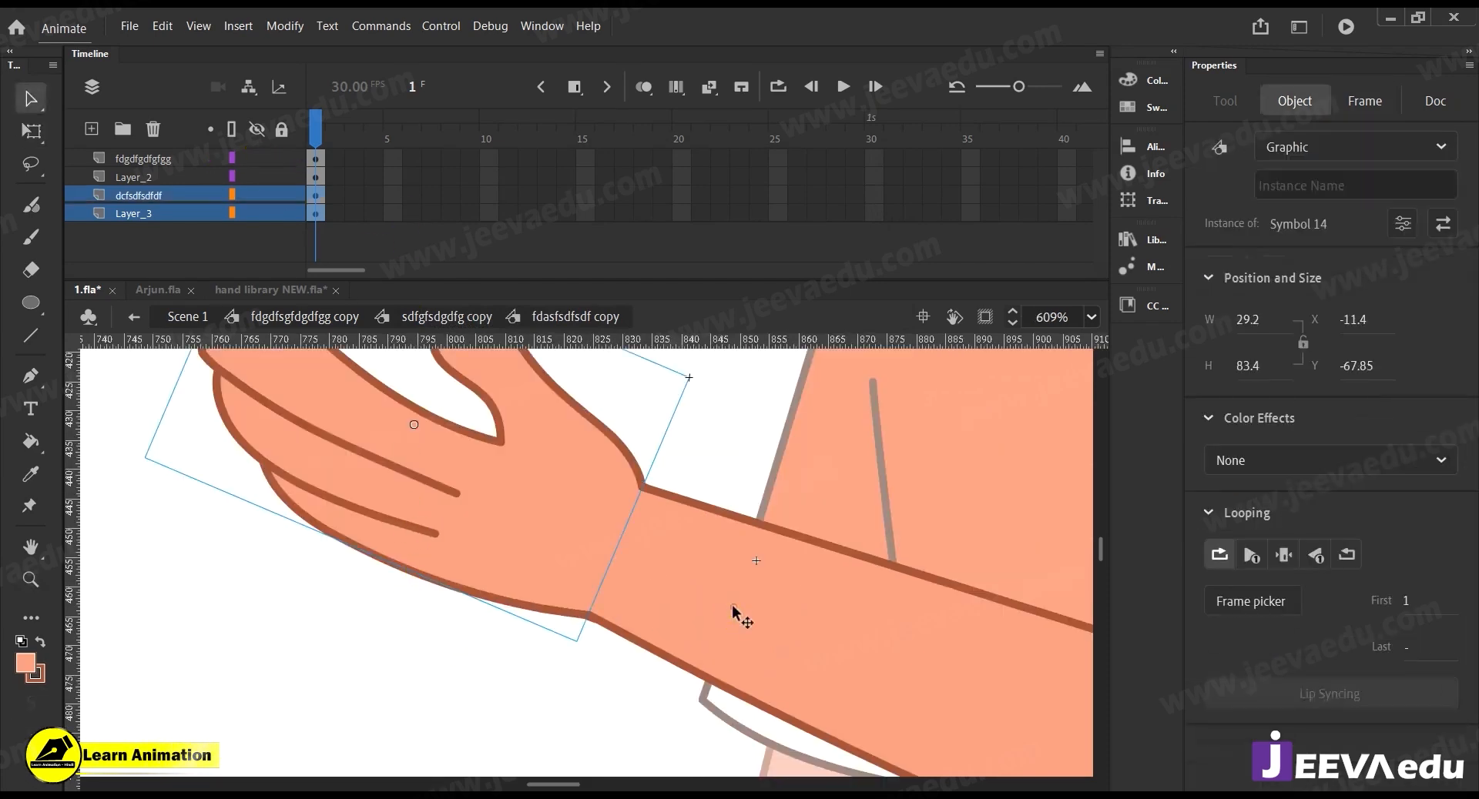
click(256, 195)
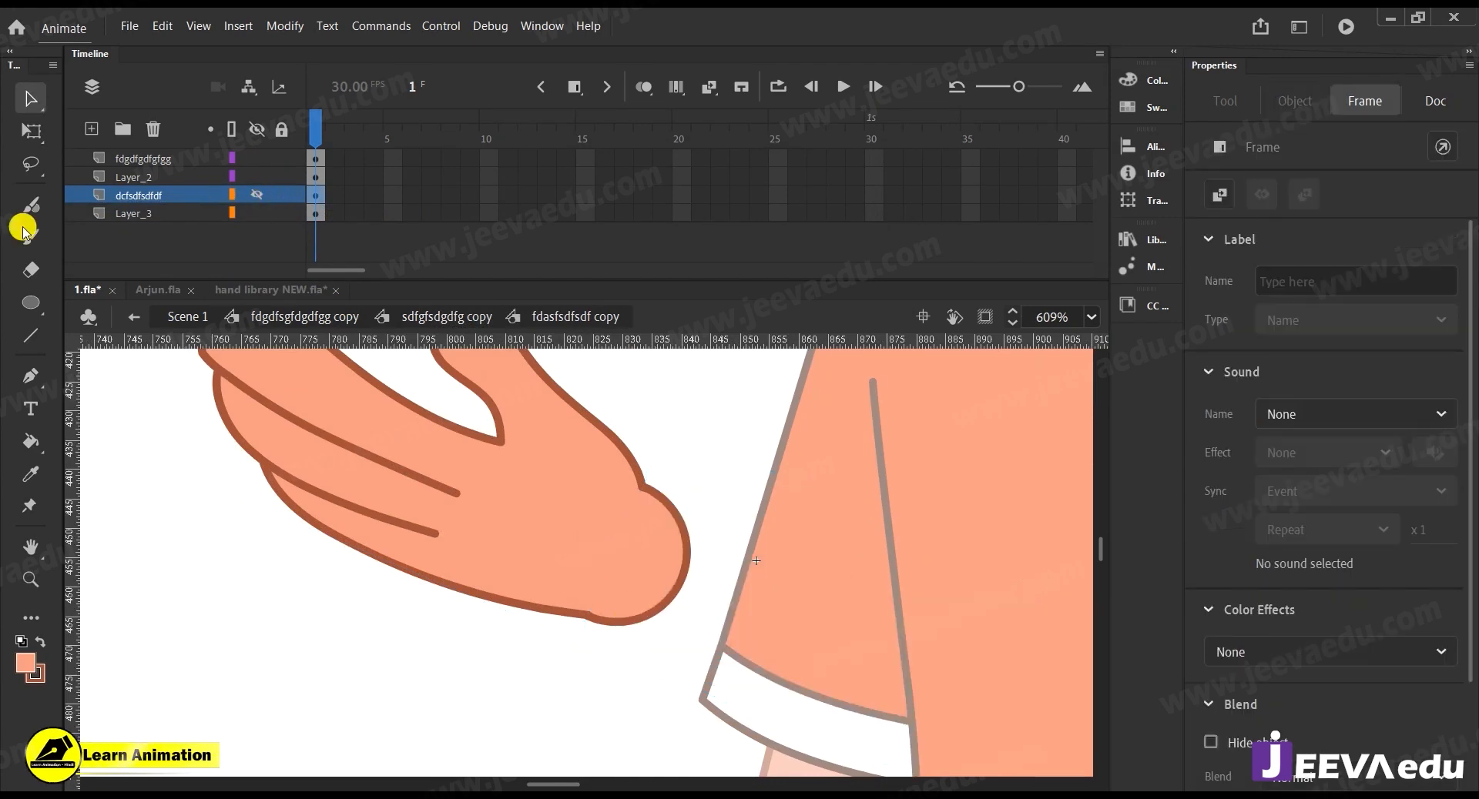
Move the hand symbol's transformation point to the centre of the wrist circle
click(572, 506)
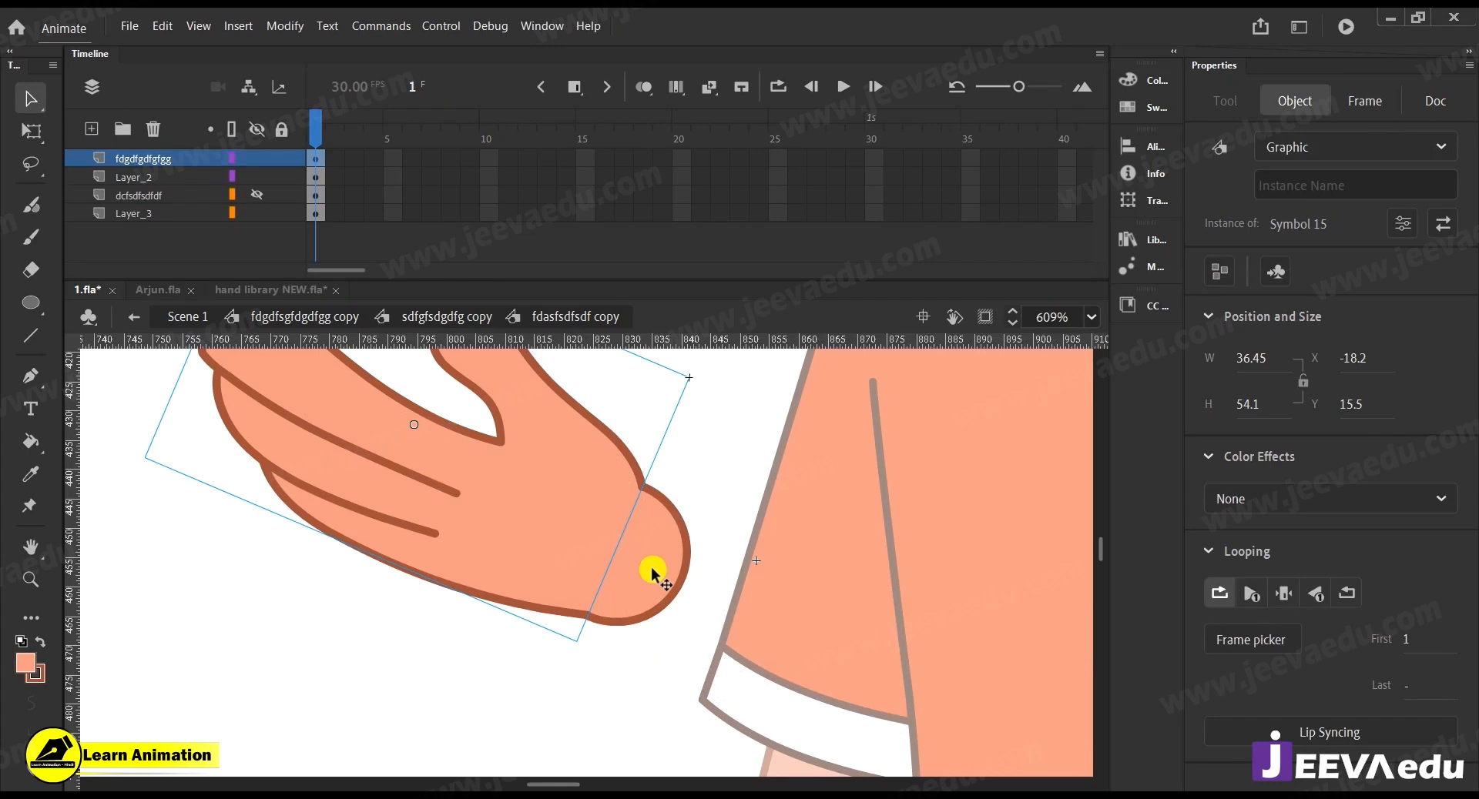
key(q)
drag(427, 428, 616, 553)
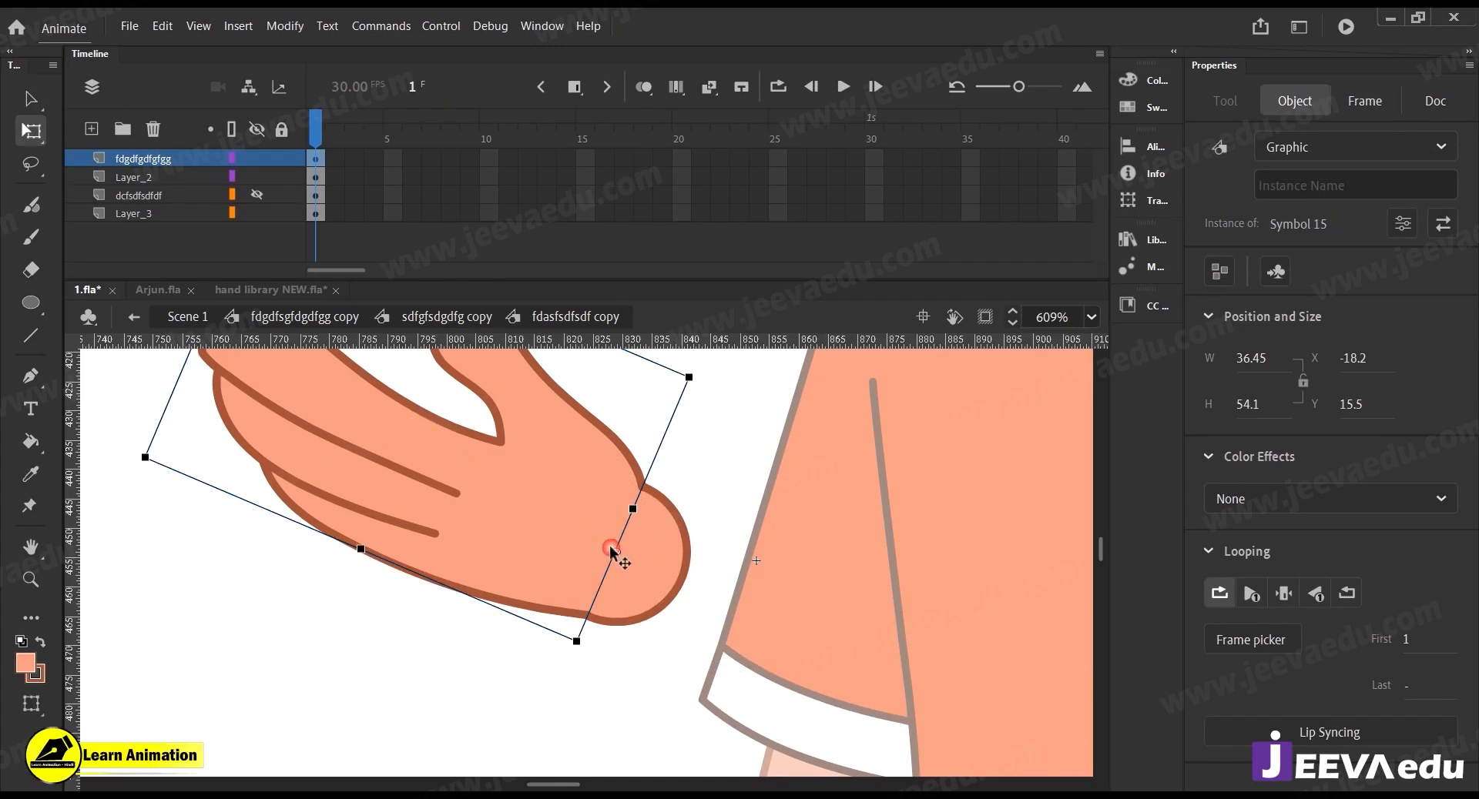
click(658, 583)
click(508, 504)
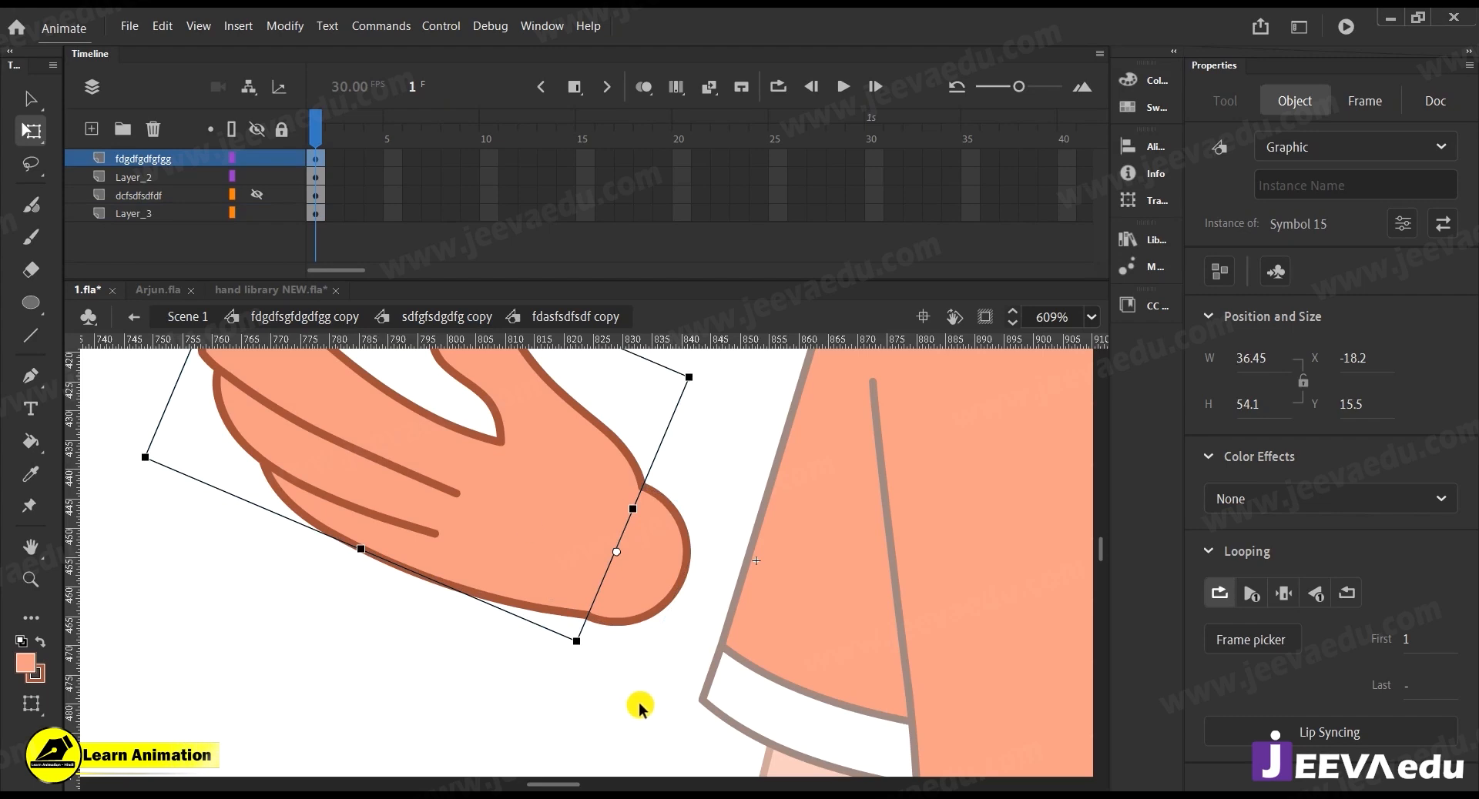
Rotate the hand about its wrist pivot to test the joint, and undo the rotation
key(z)
alt+click(578, 578)
drag(643, 610, 663, 646)
key(q)
drag(472, 402, 449, 463)
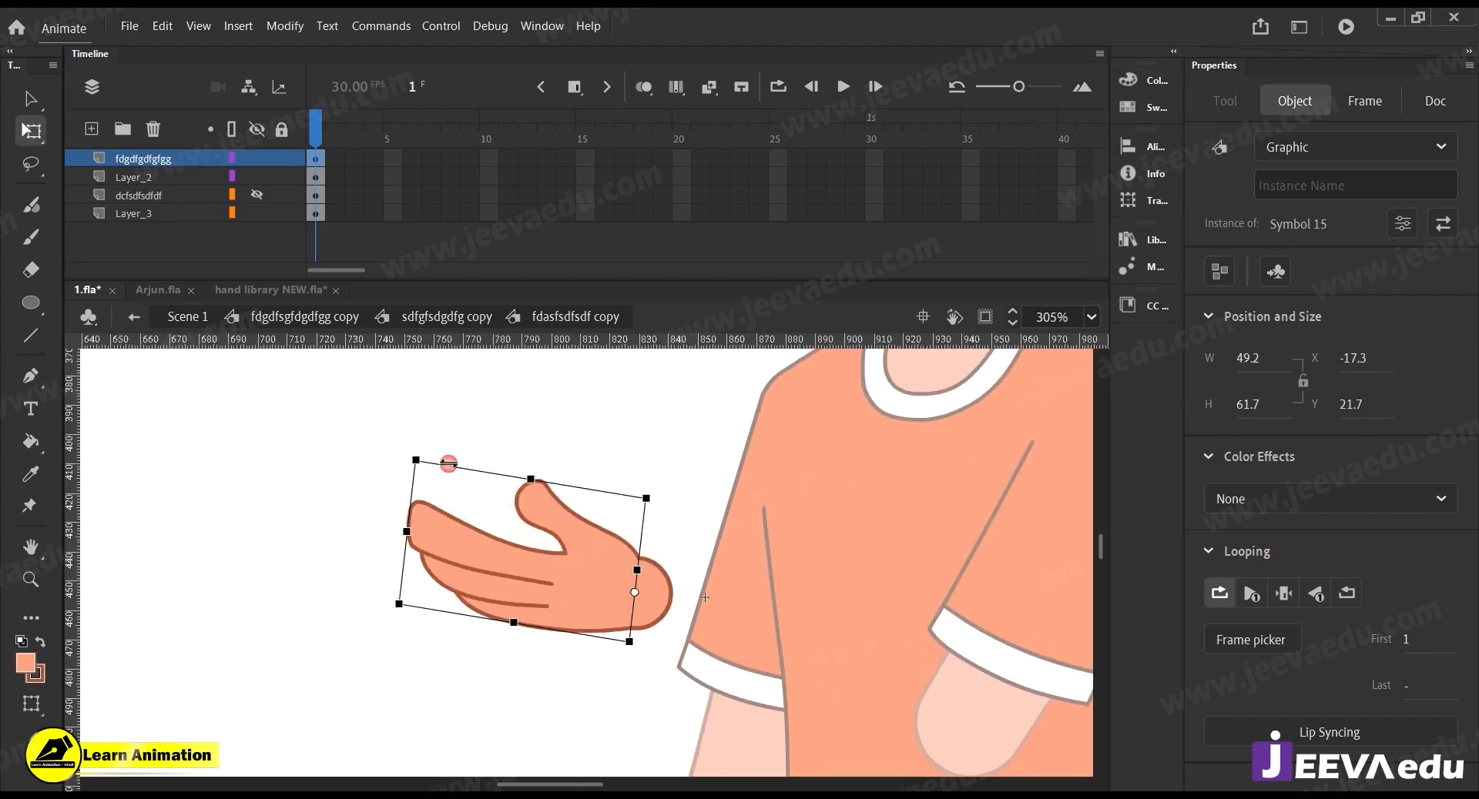
key(ctrl+z)
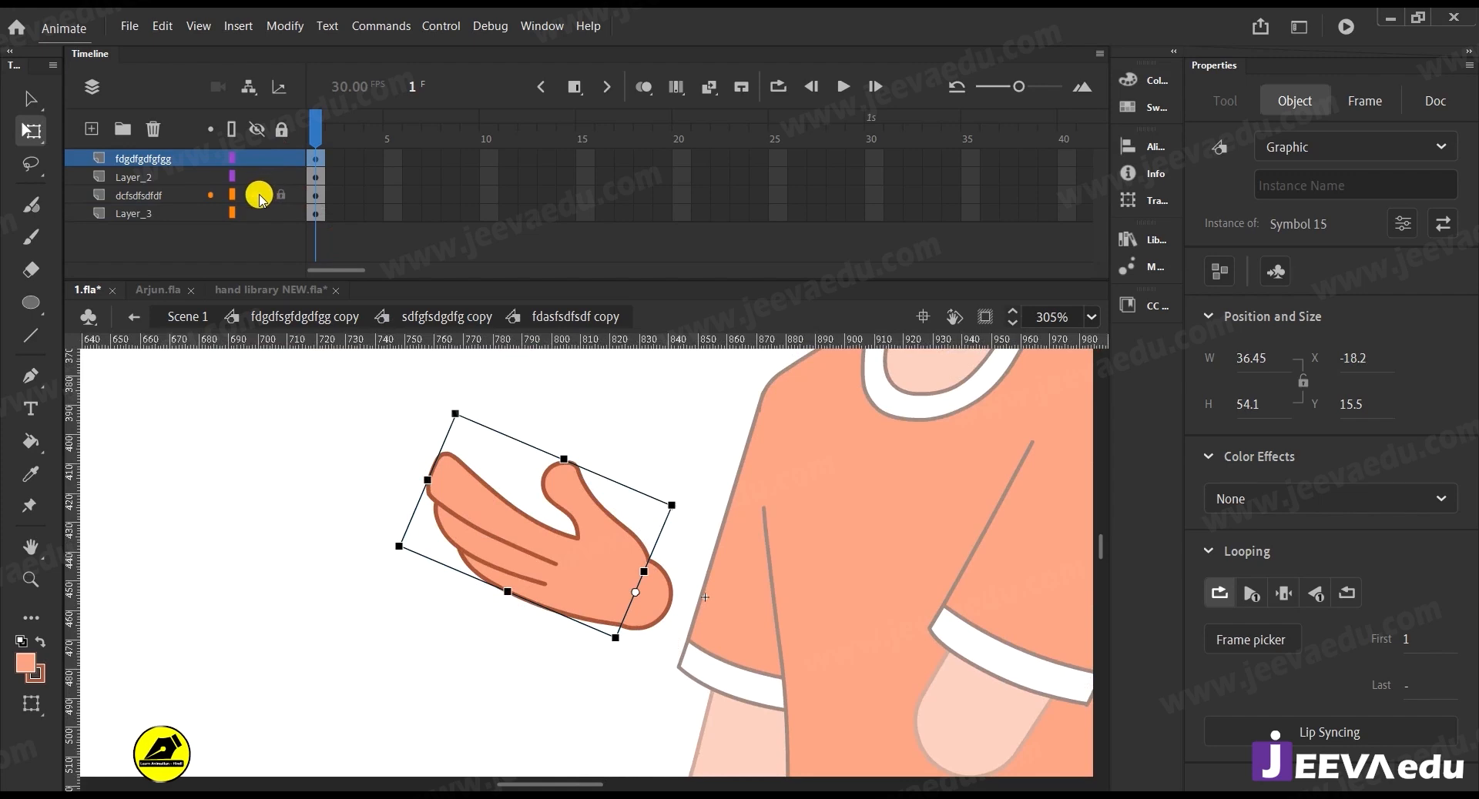
Show the lower arm's layer, extend the frames of all four layers along the timeline, and return to frame 1
click(259, 198)
click(316, 515)
drag(367, 161, 809, 255)
key(F5)
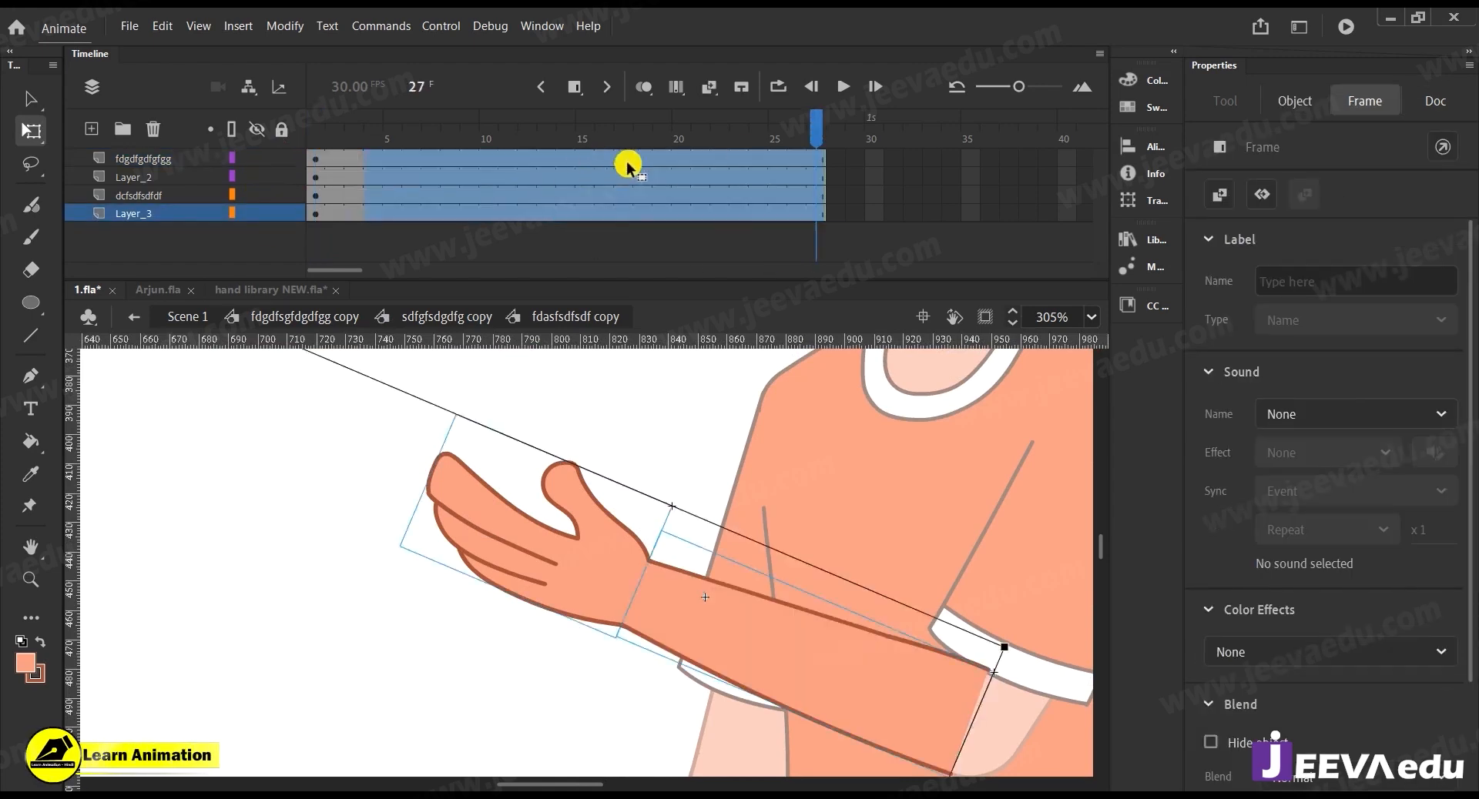
key(F5)
drag(813, 129, 176, 171)
key(z)
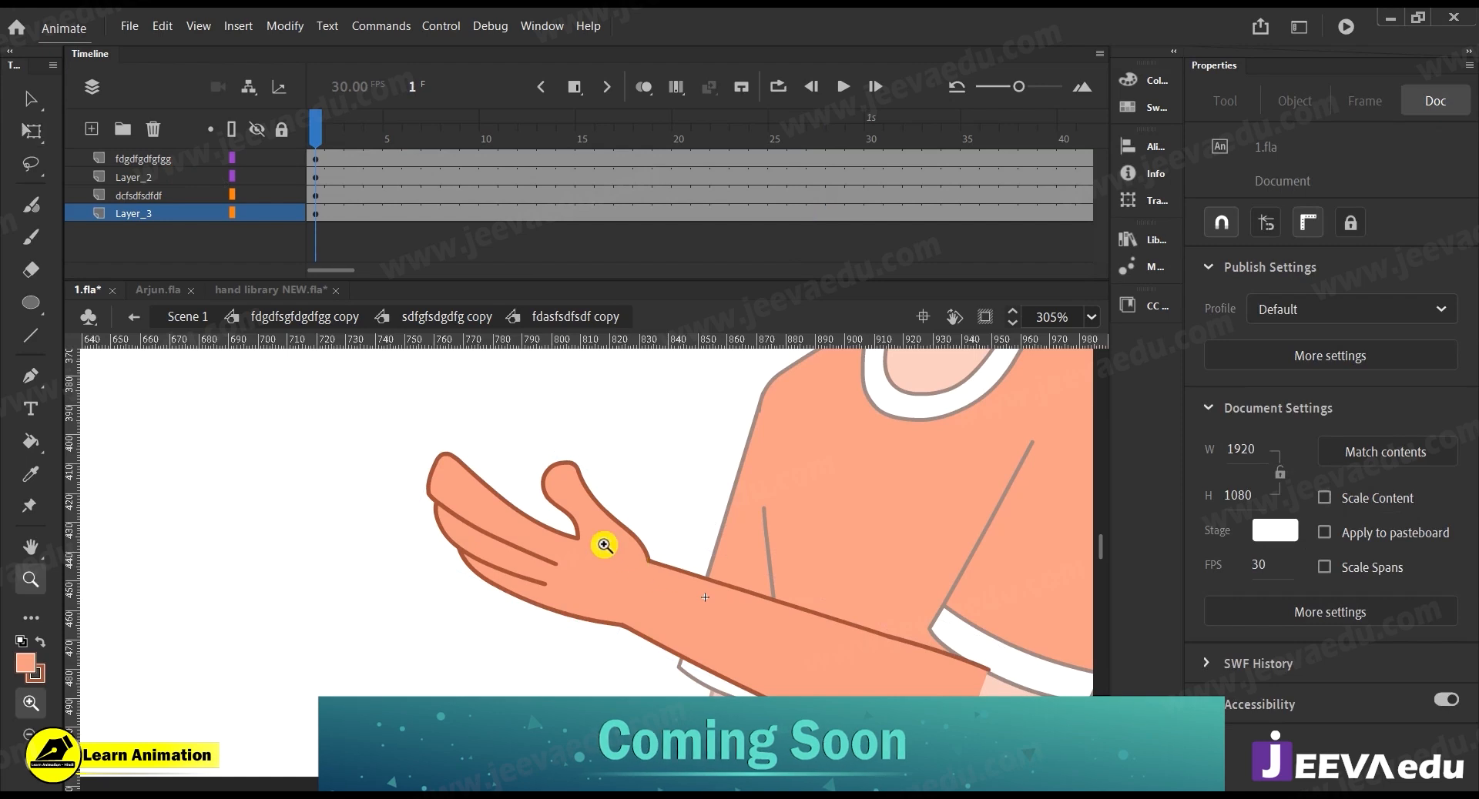
alt+click(604, 545)
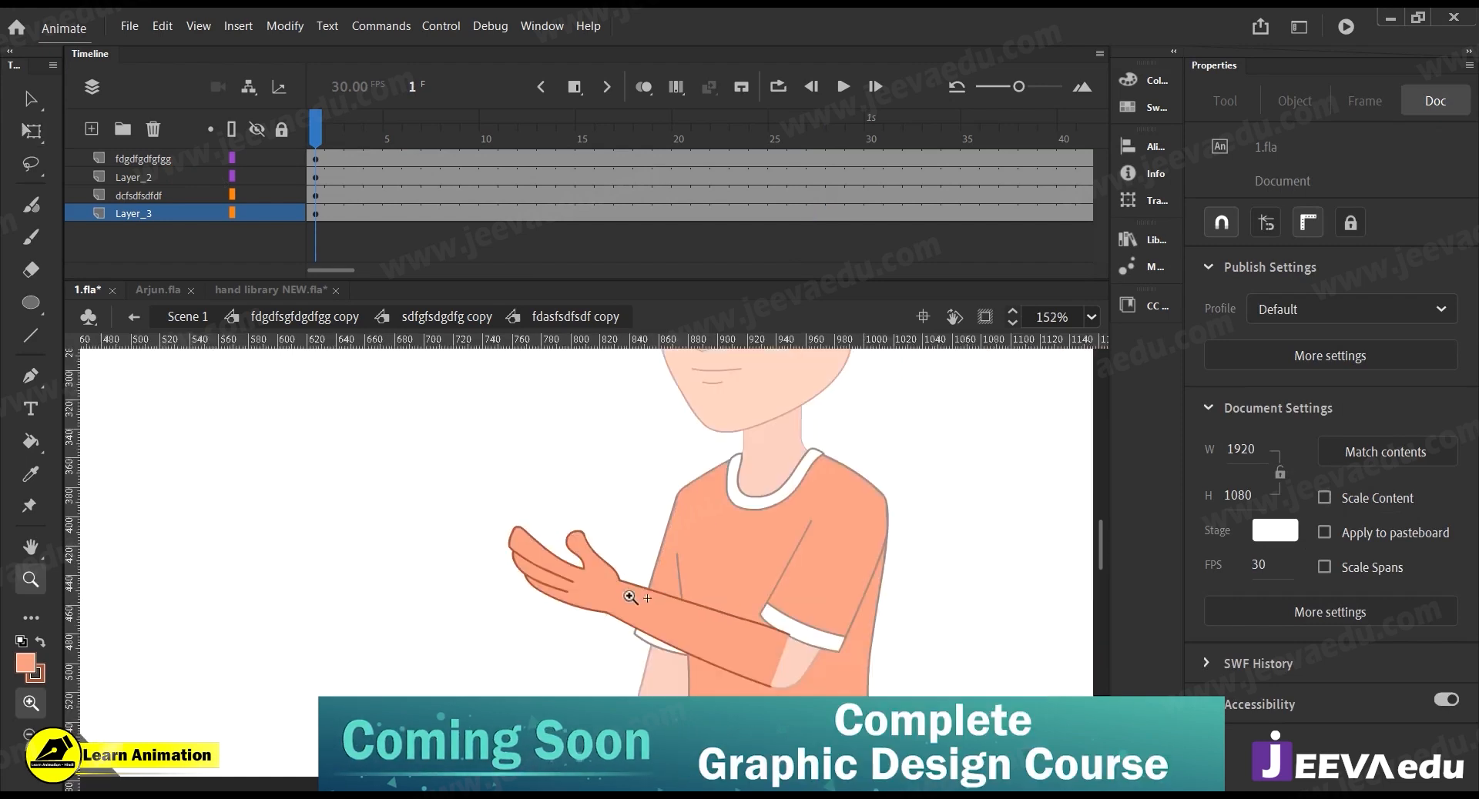
alt+click(599, 625)
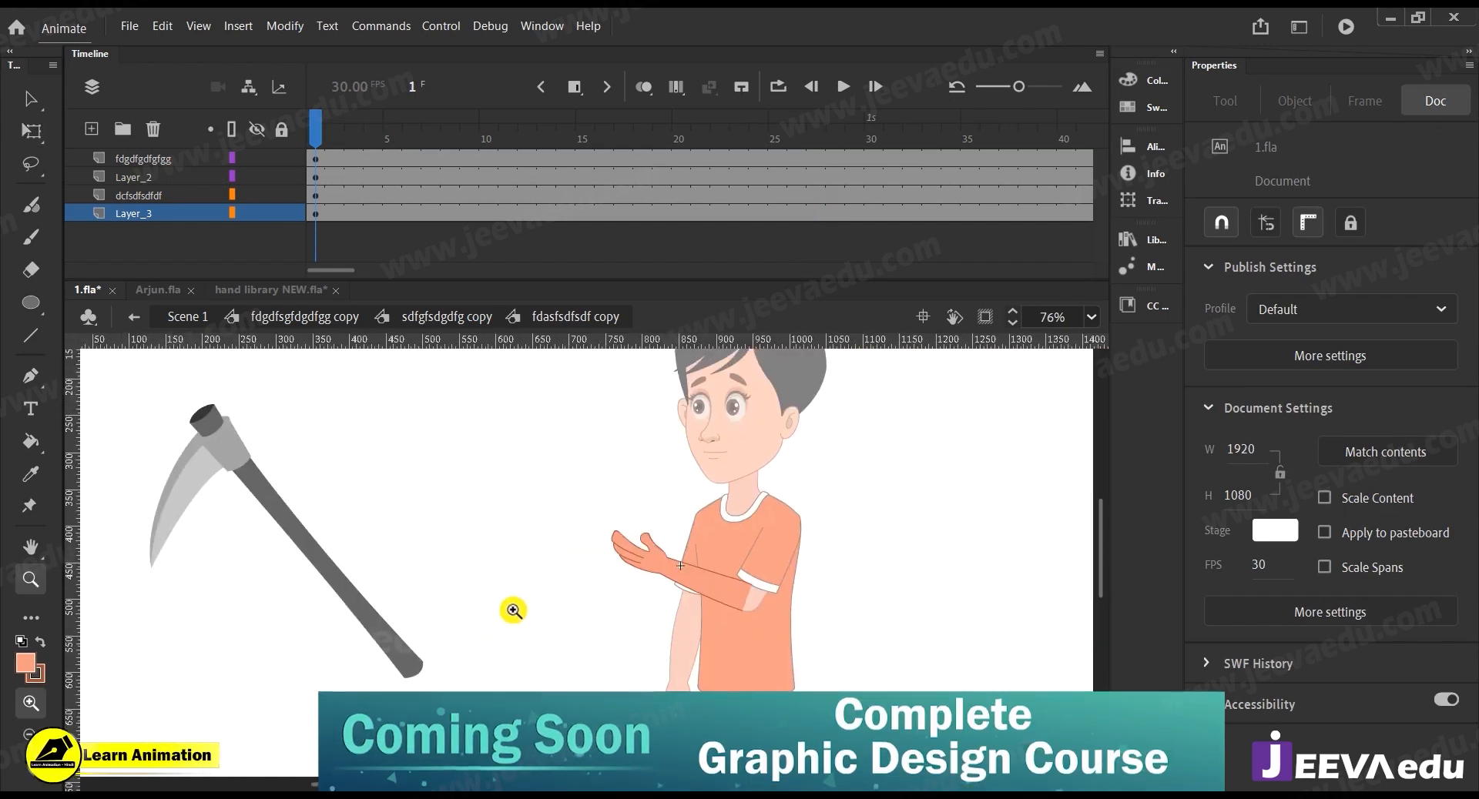
Remove the pickaxe from the stage and delete its emptied layer, Layer_2
alt+click(513, 611)
key(v)
click(510, 599)
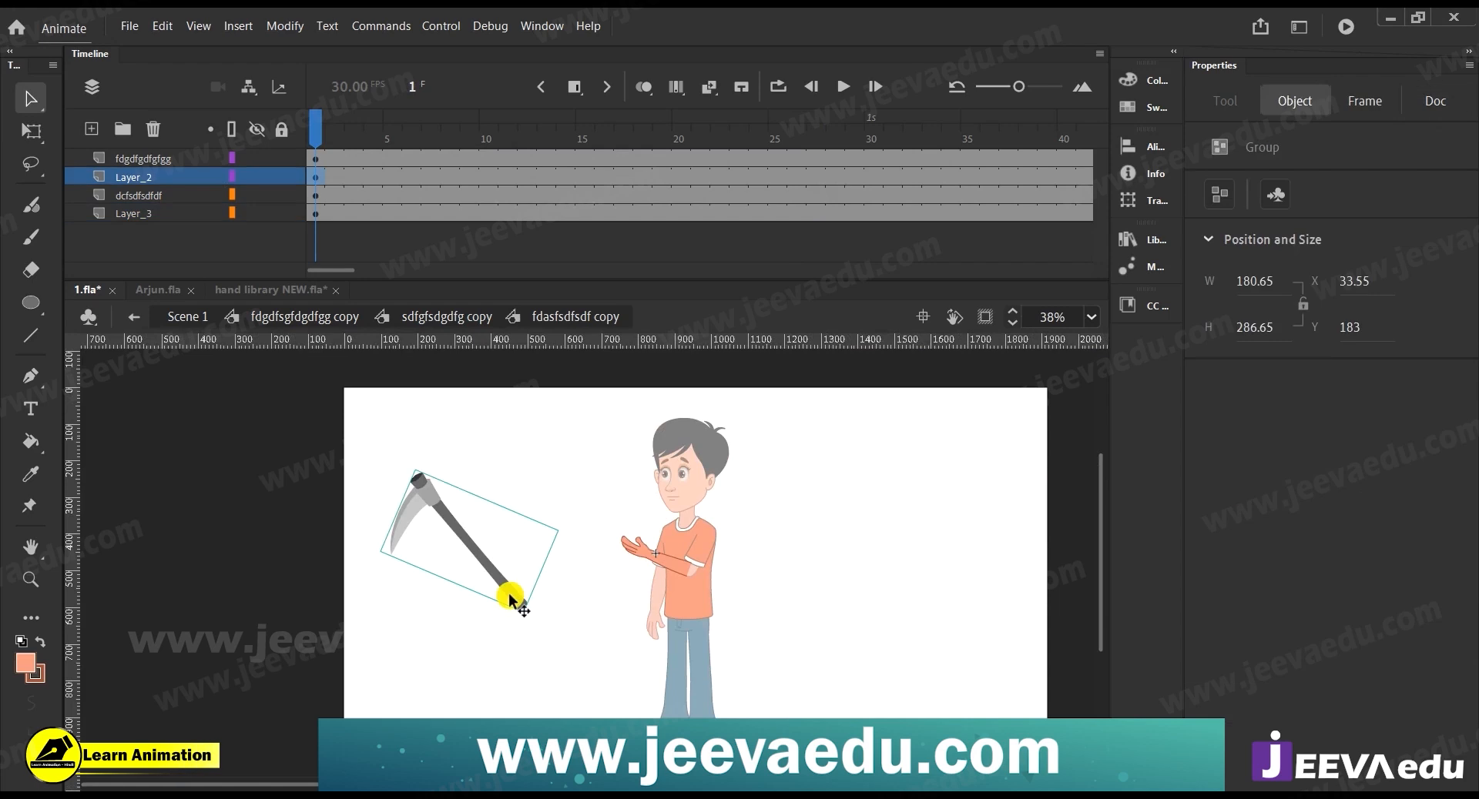
key(Delete)
click(144, 177)
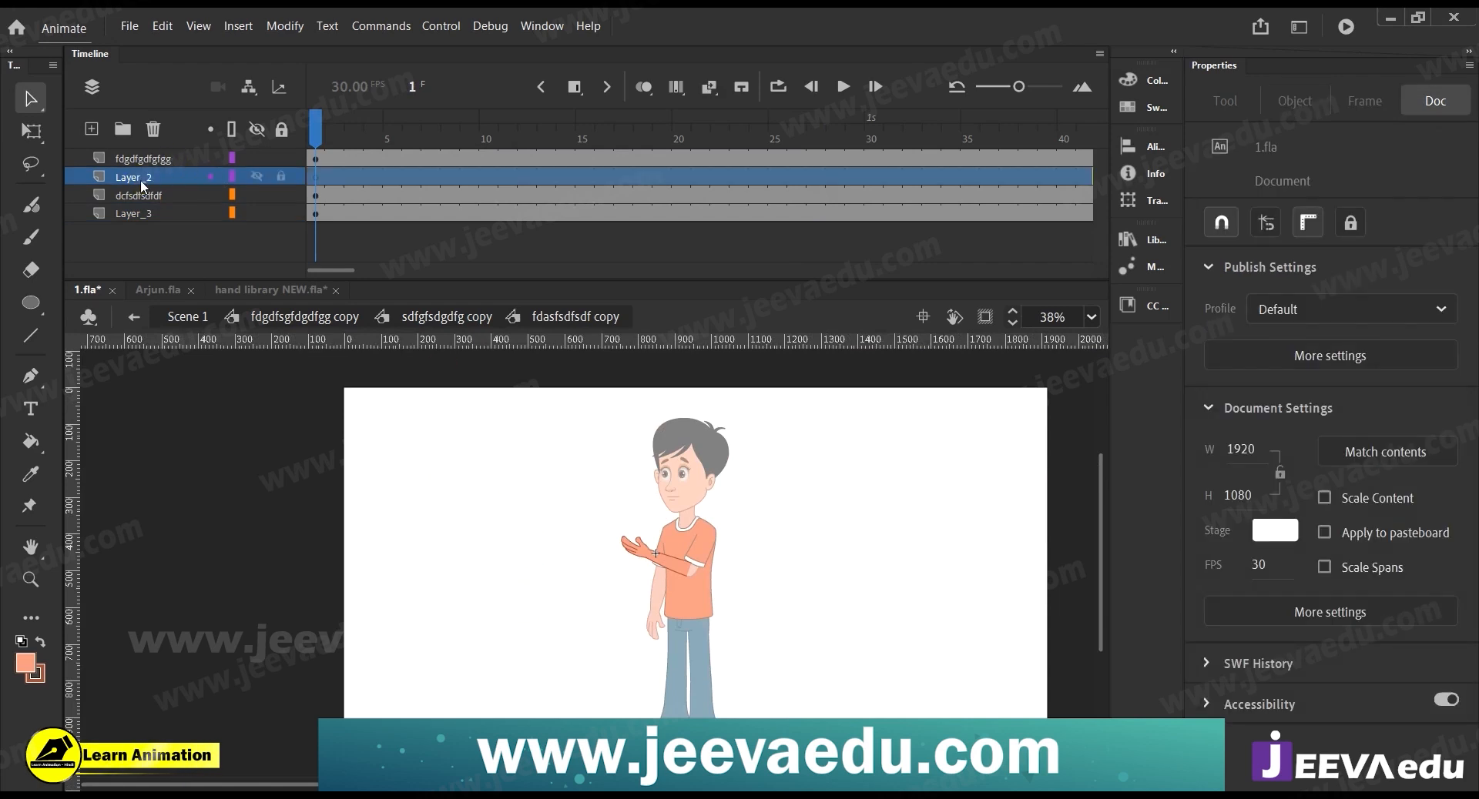
click(154, 129)
Enter the hand symbol and convert its hand drawing into a nested symbol
click(663, 590)
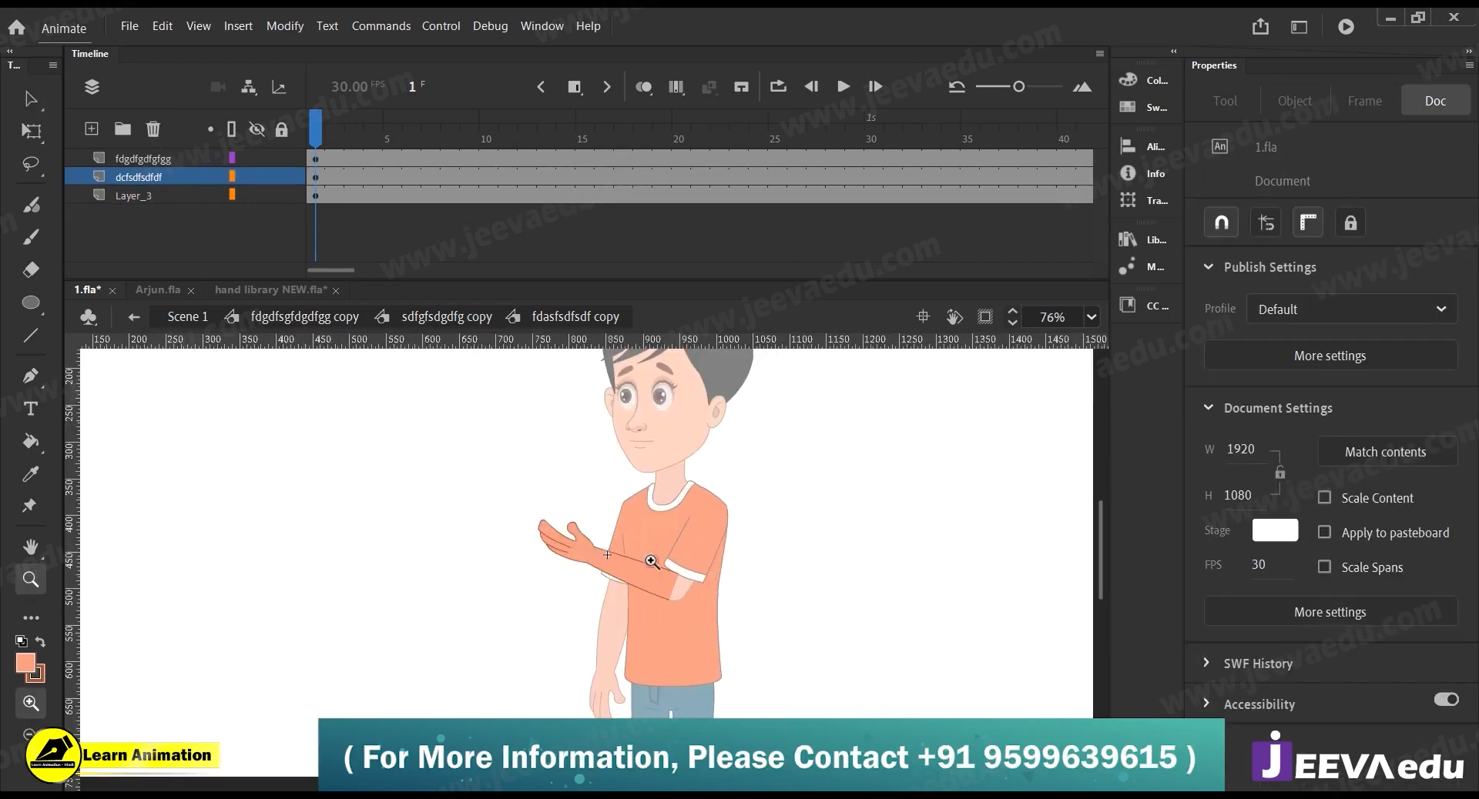
key(v)
click(617, 545)
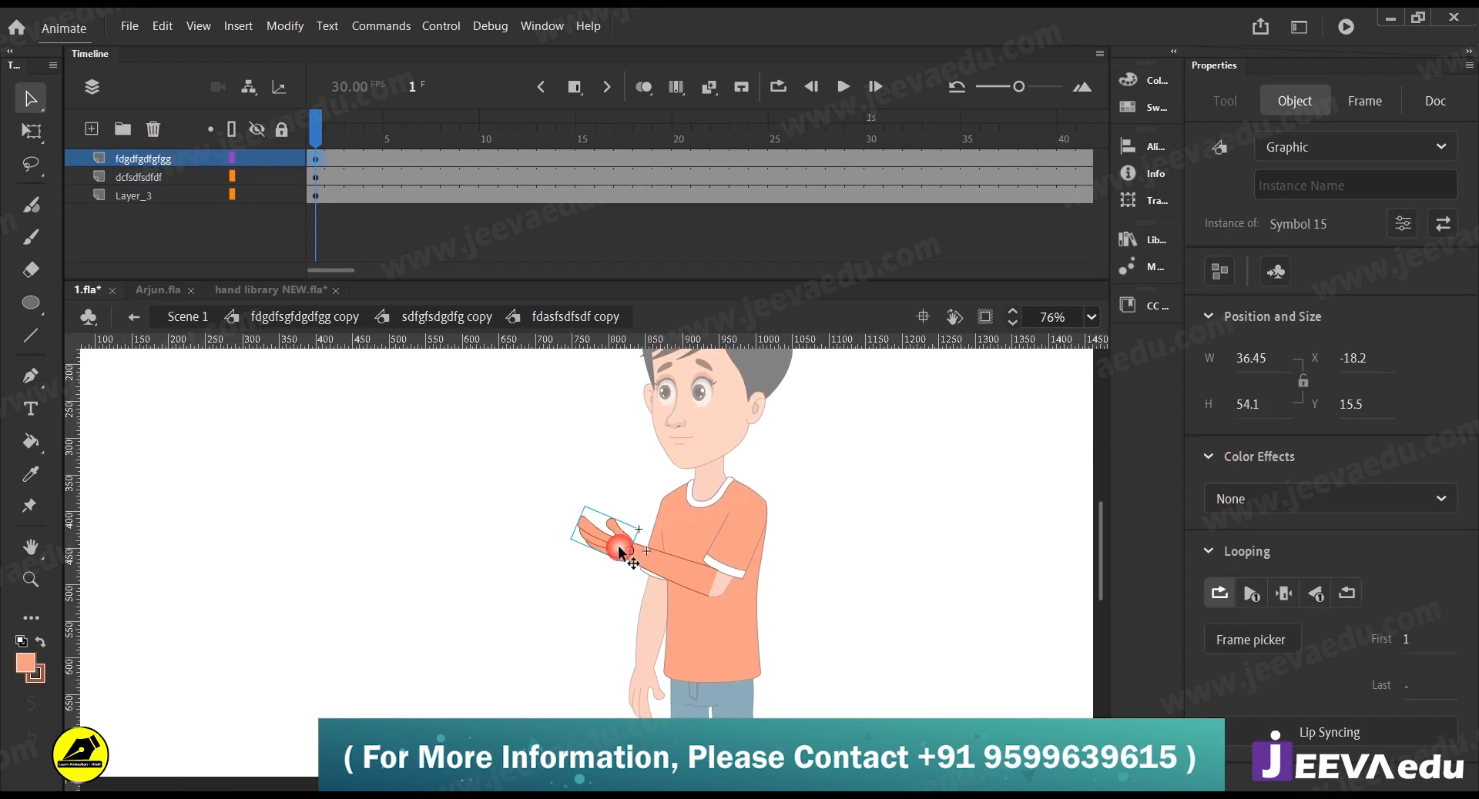
double_click(602, 544)
click(602, 543)
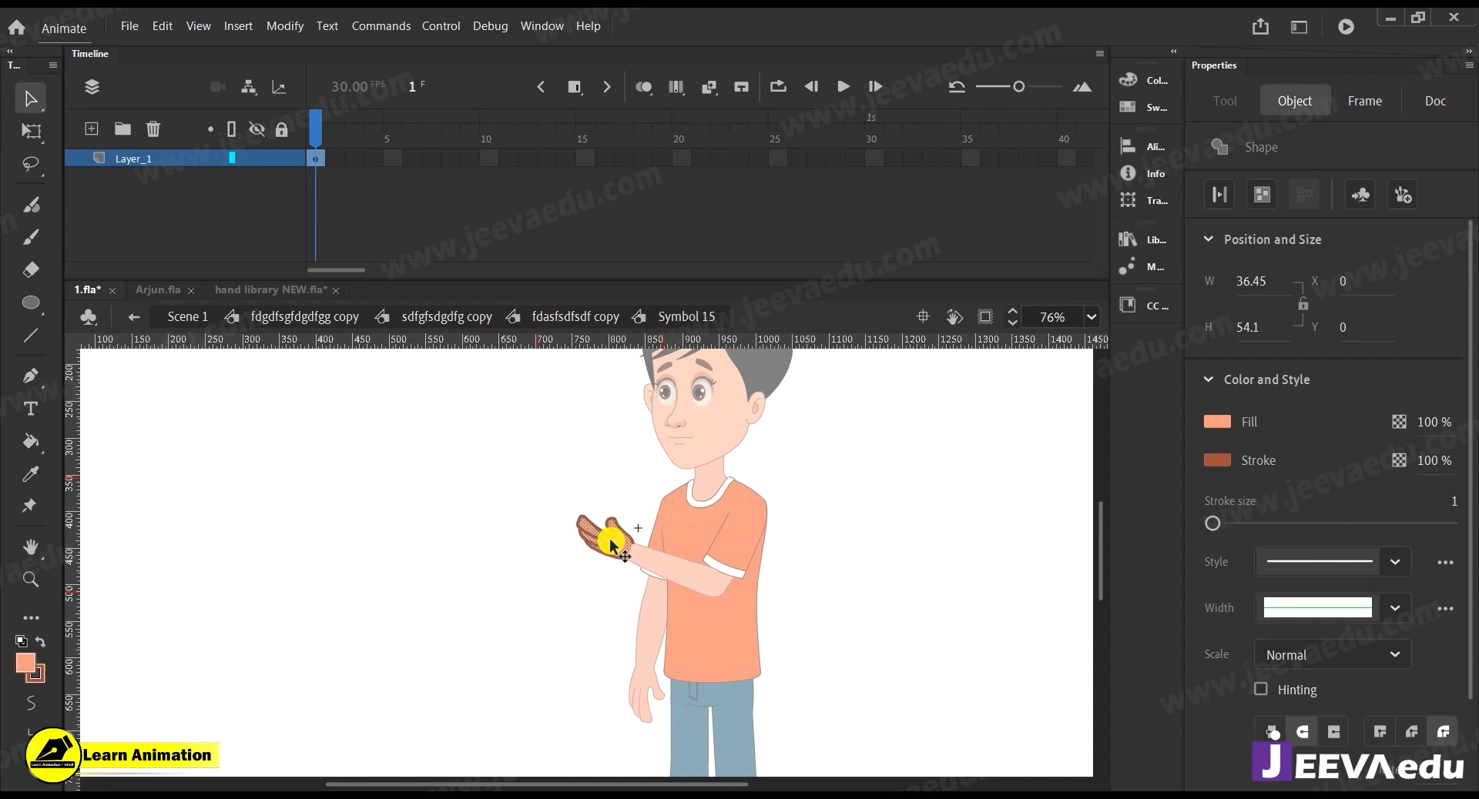
key(F8)
click(839, 209)
Extend the frames of the hand symbol's Layer_1 along the timeline and return to frame 1
drag(656, 158, 935, 185)
click(922, 194)
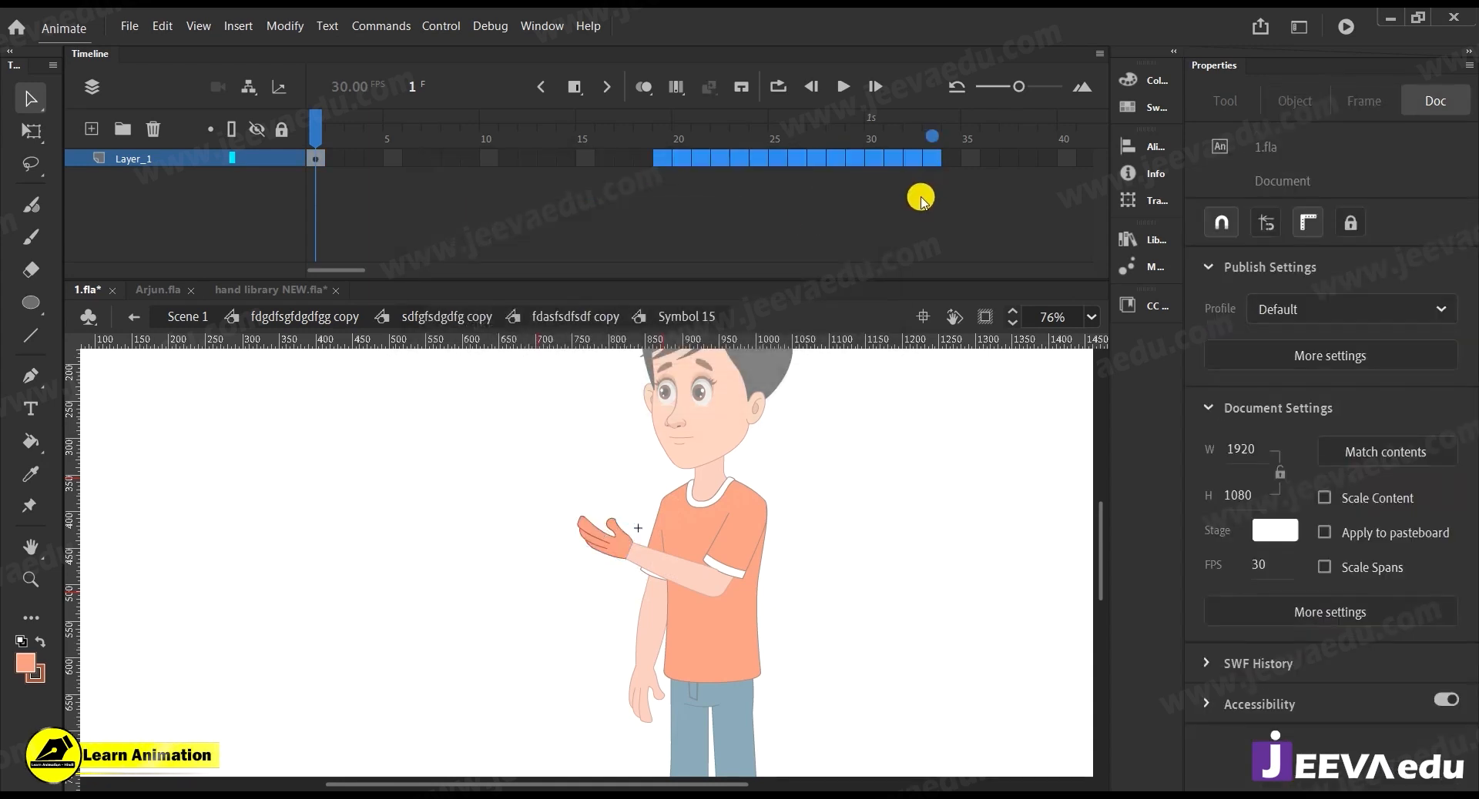
key(F5)
key(F5)
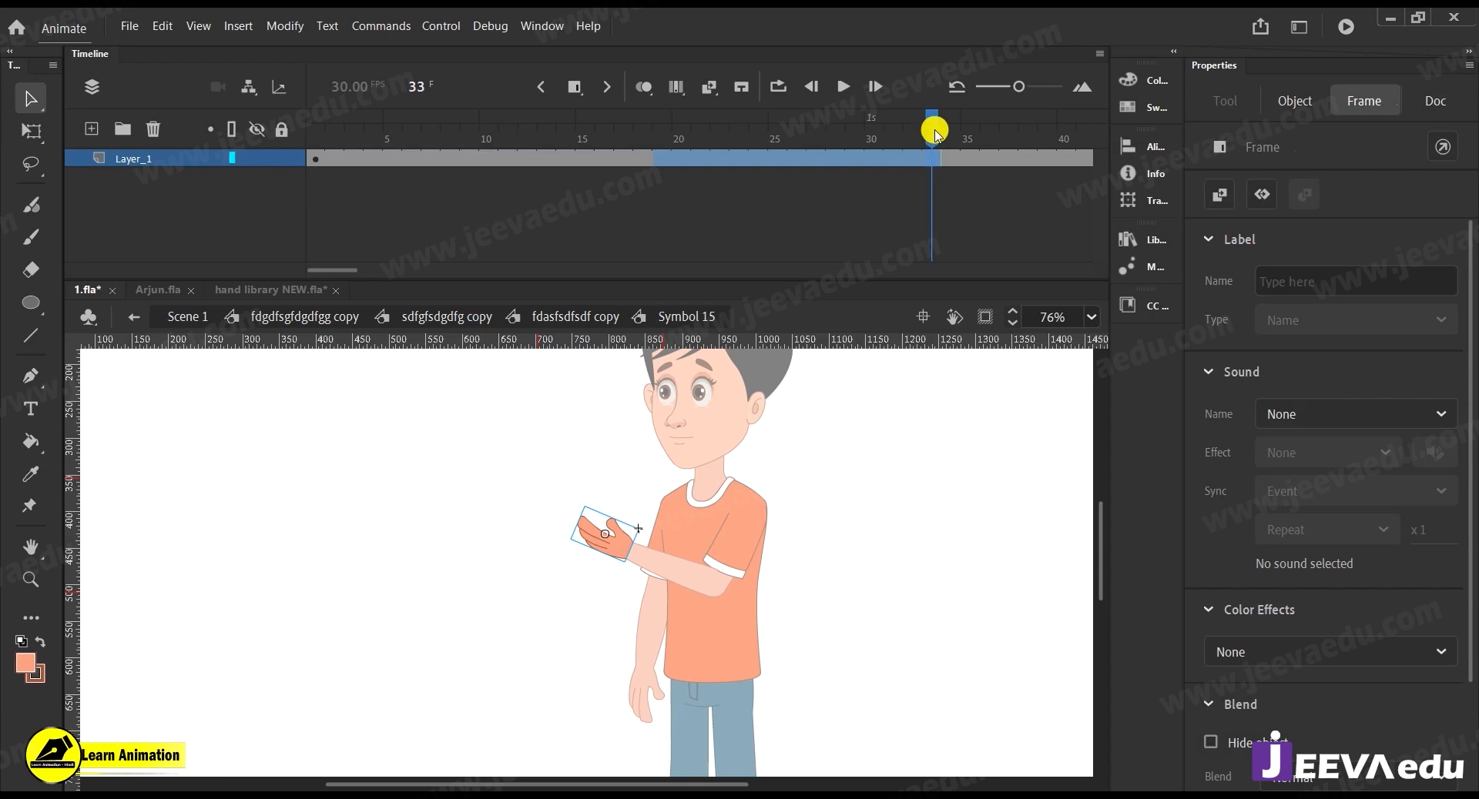
drag(935, 131, 218, 184)
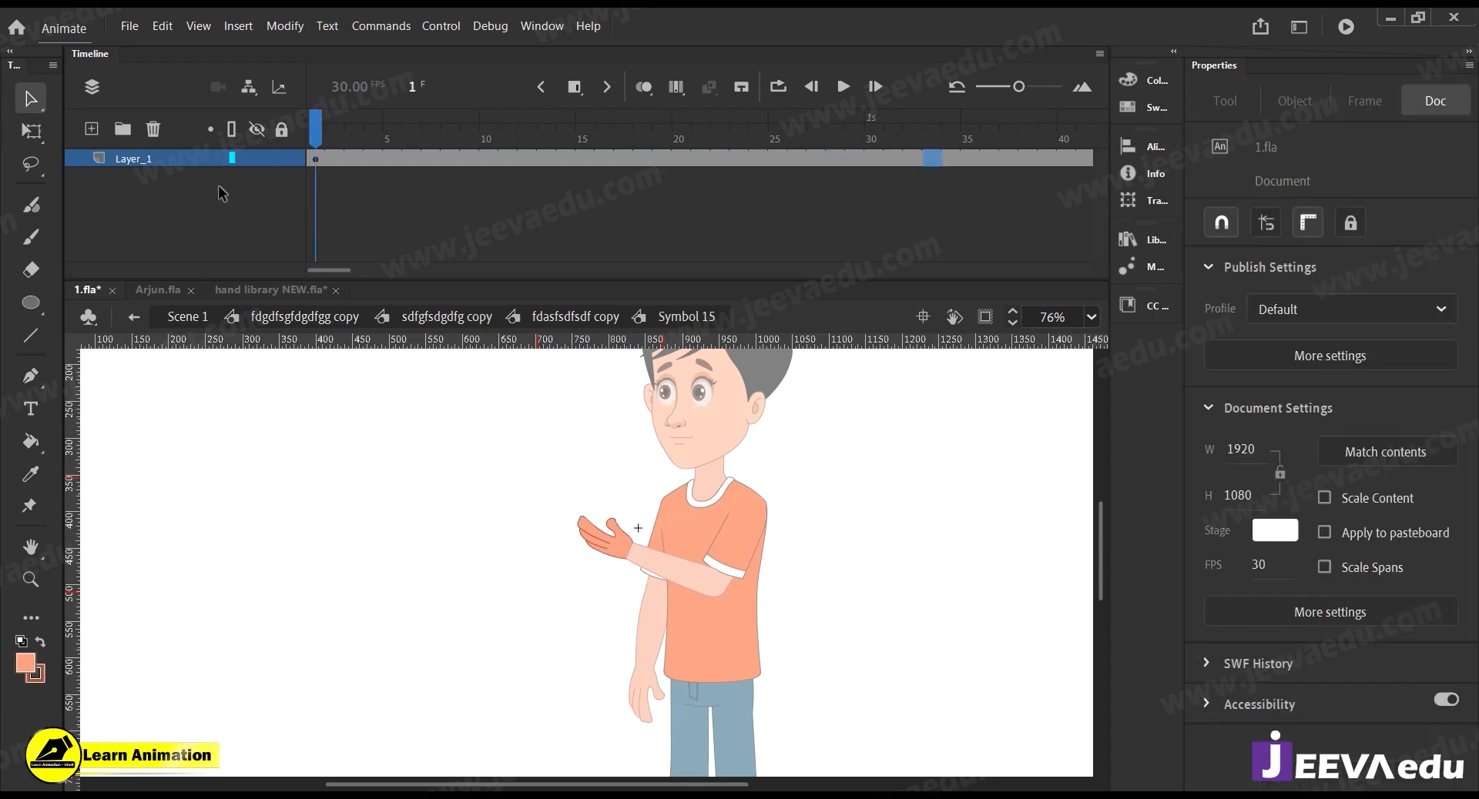
Set the nested hand's looping to play a single frame and enter that symbol for editing
drag(761, 437, 561, 576)
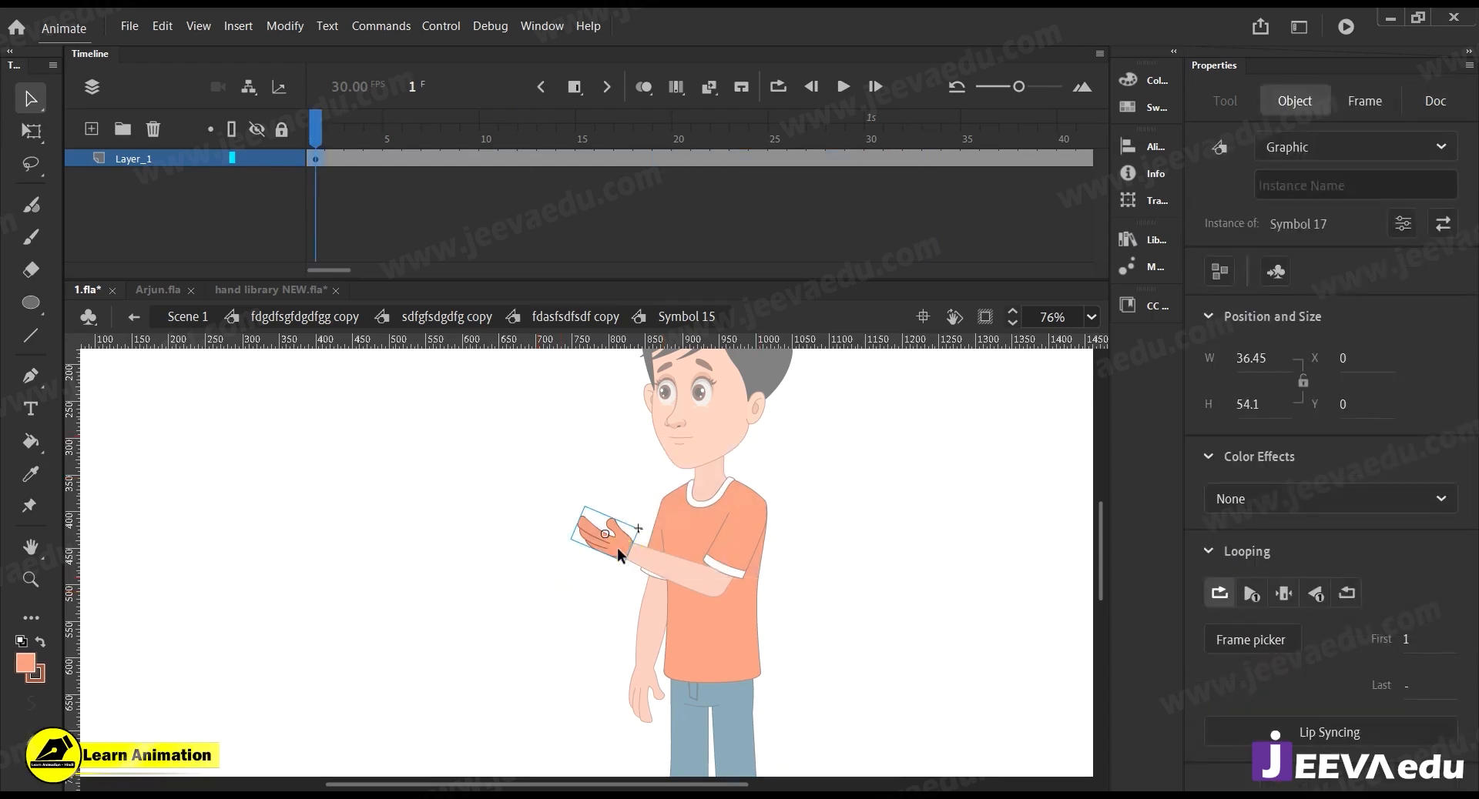
click(1283, 593)
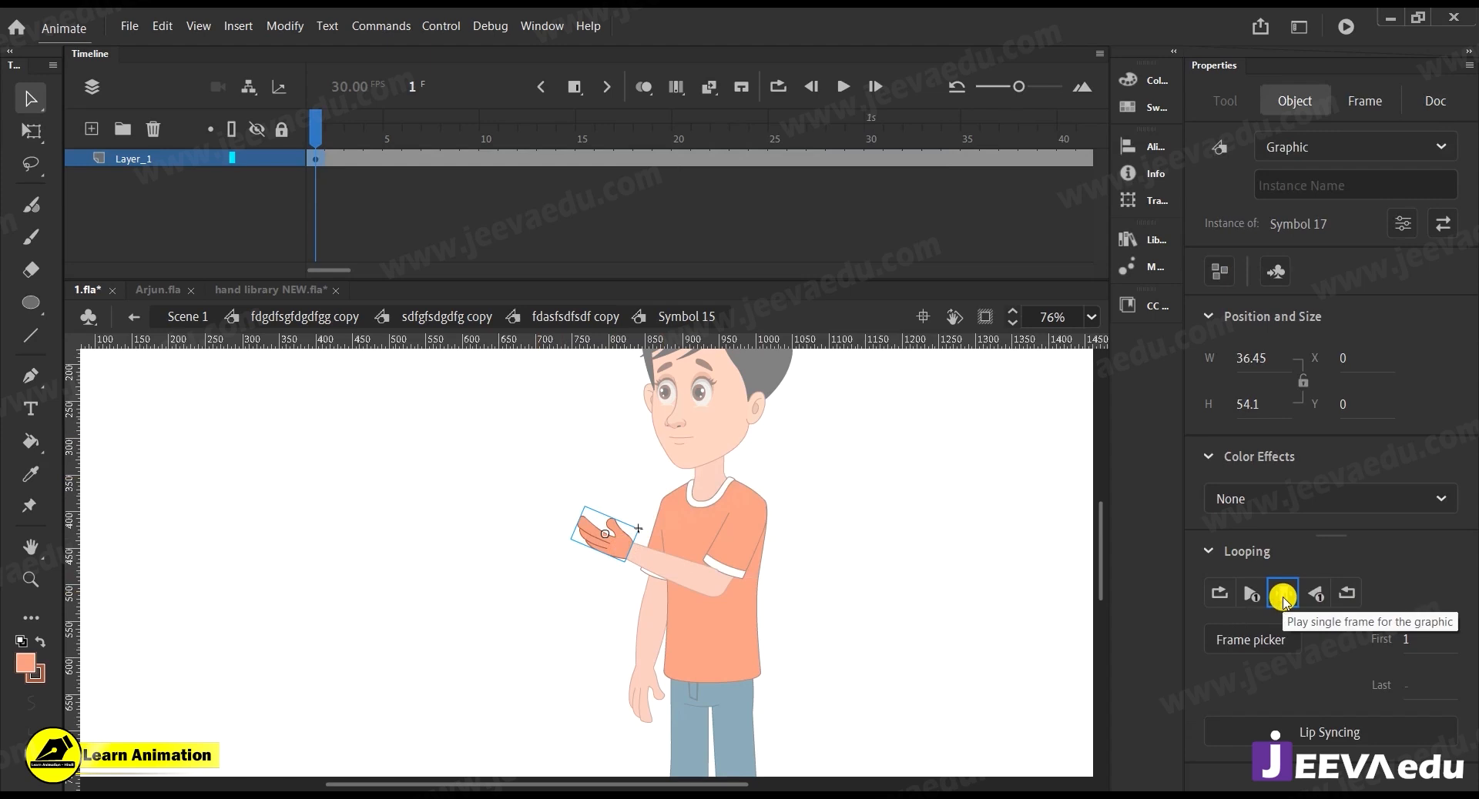
key(z)
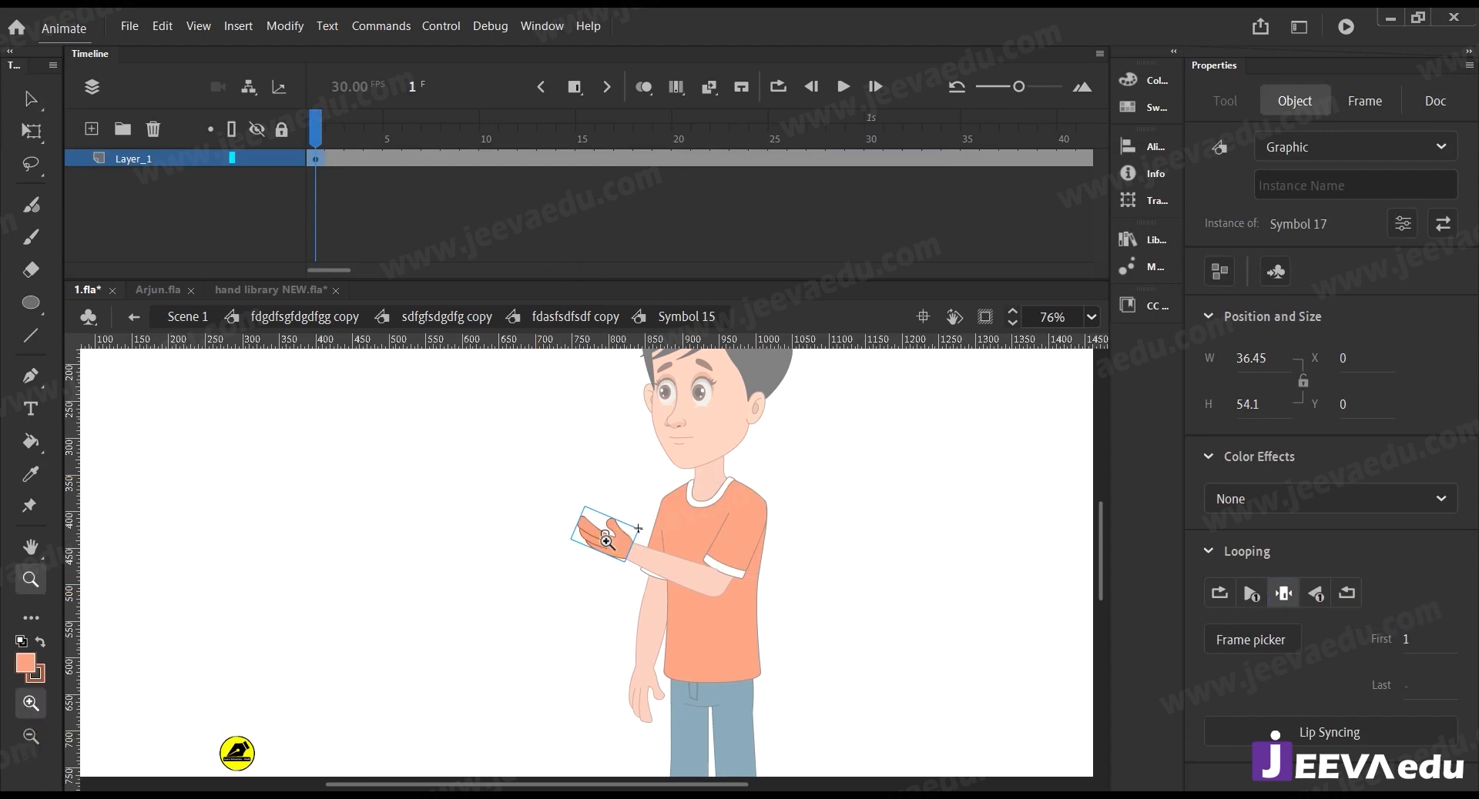
click(616, 539)
key(v)
double_click(641, 622)
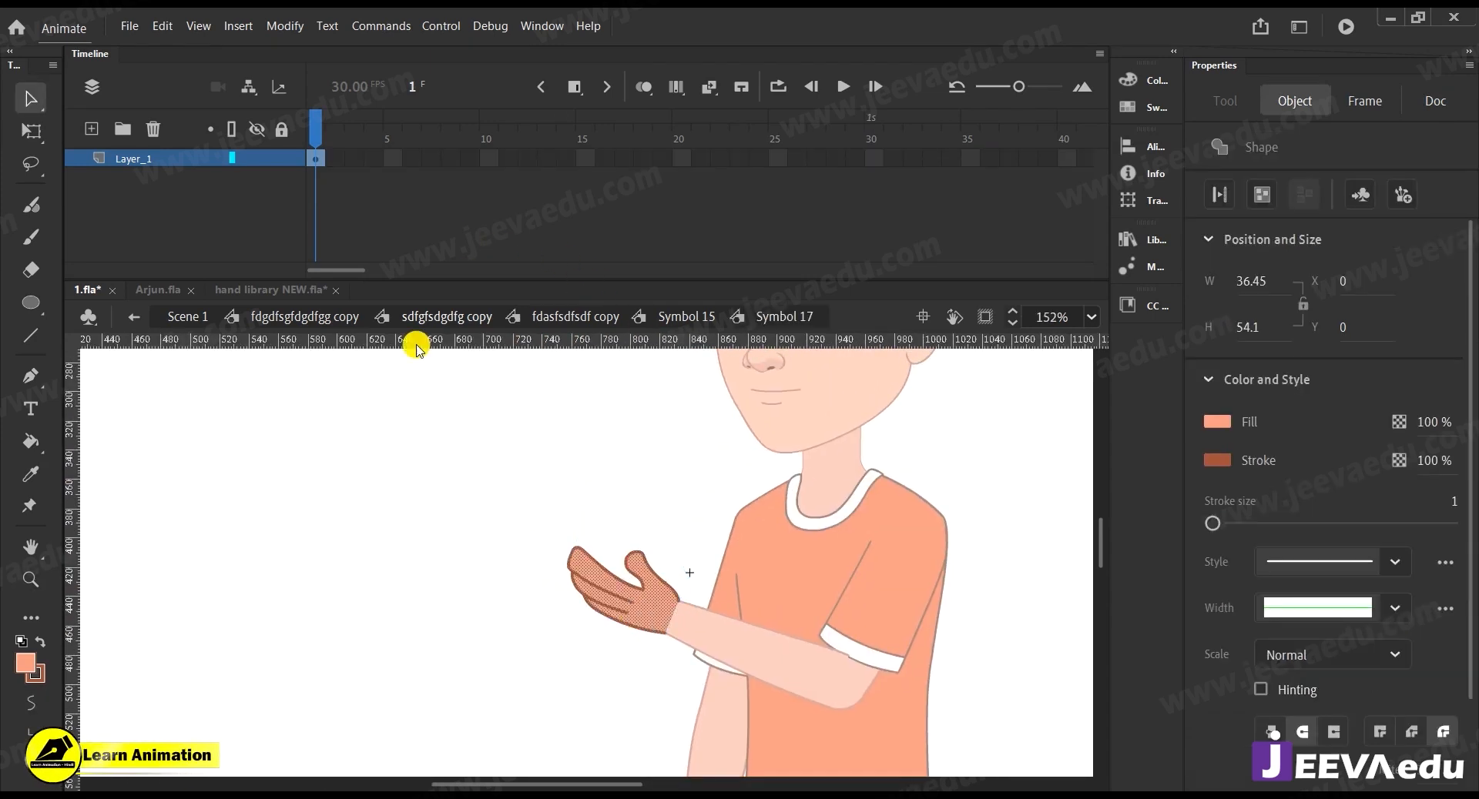
Add a keyframe at frame 2 of Layer_1 that repeats the hand drawing
click(92, 129)
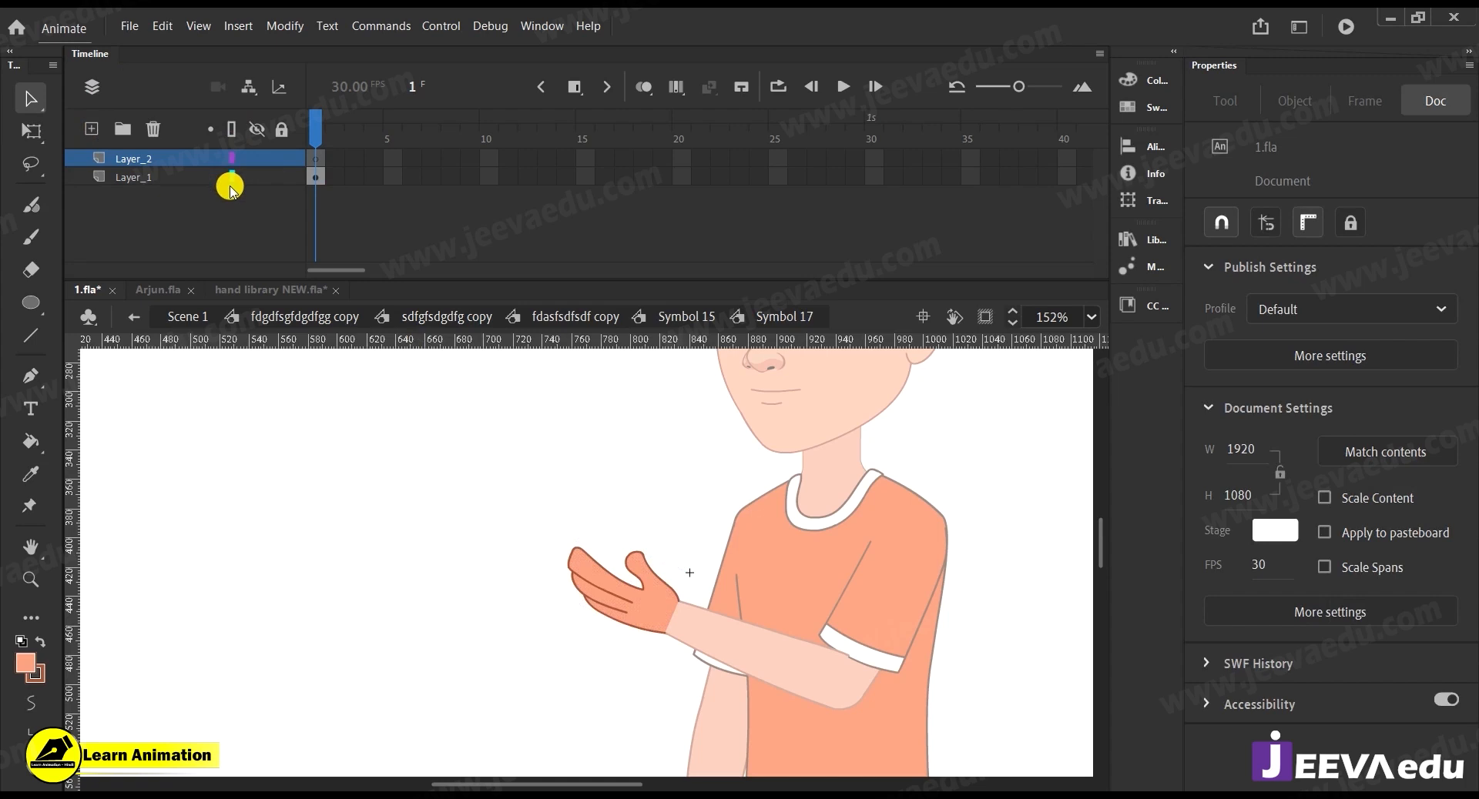
key(ctrl+z)
click(299, 166)
click(316, 160)
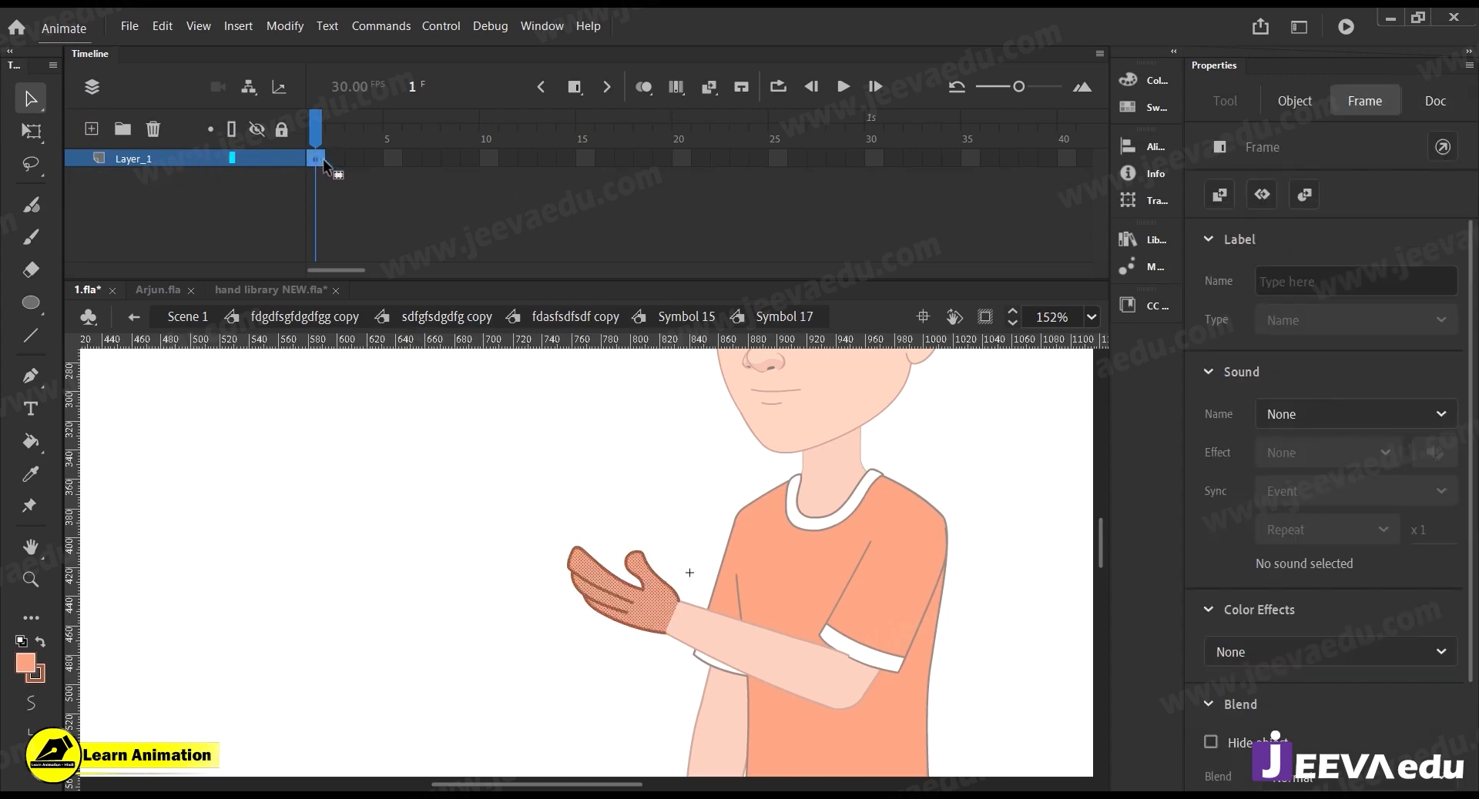
key(F6)
click(455, 491)
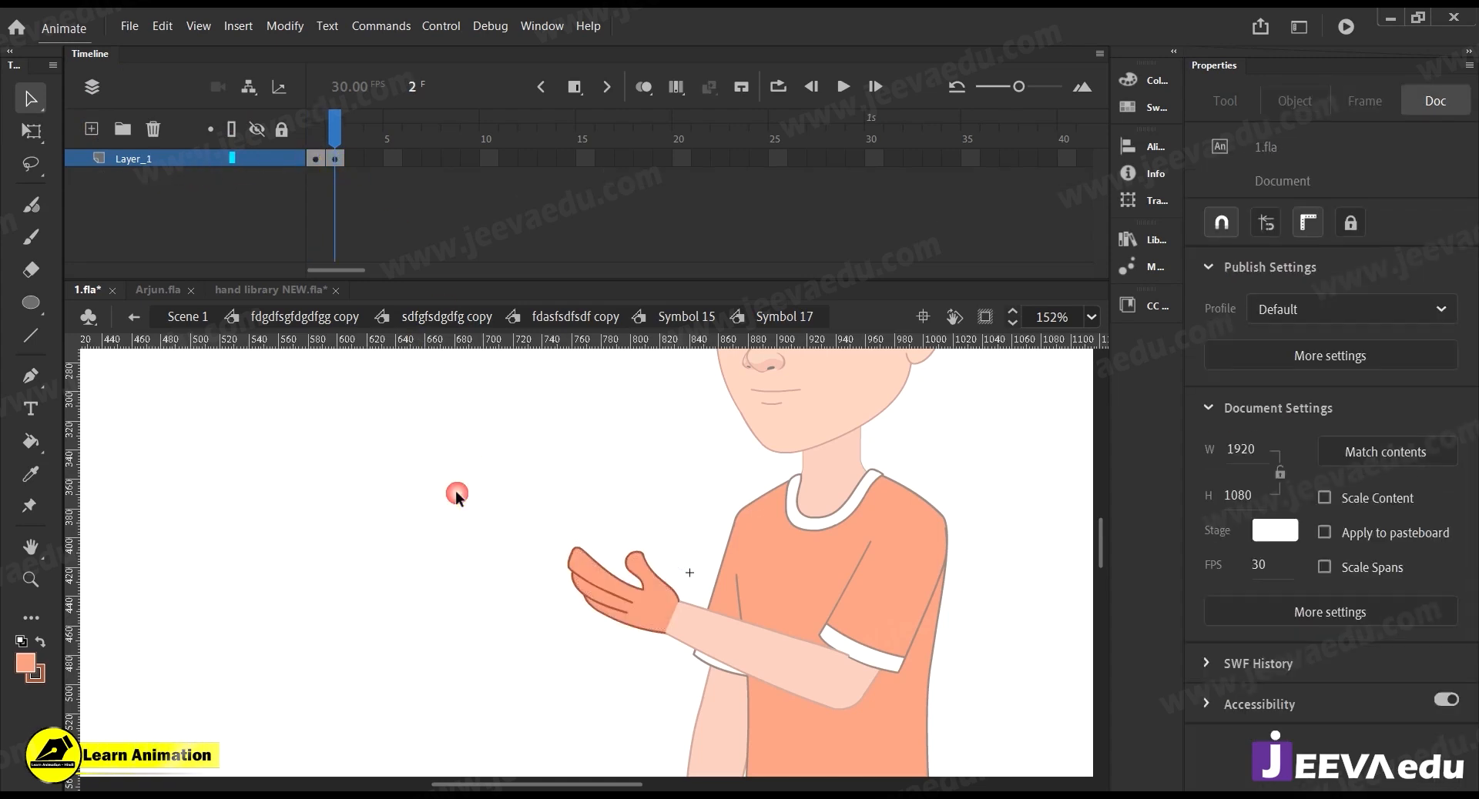
Paste the pickaxe into frame 2 and rotate it so the blade points down and the handle crosses the boy's chest
key(ctrl+v)
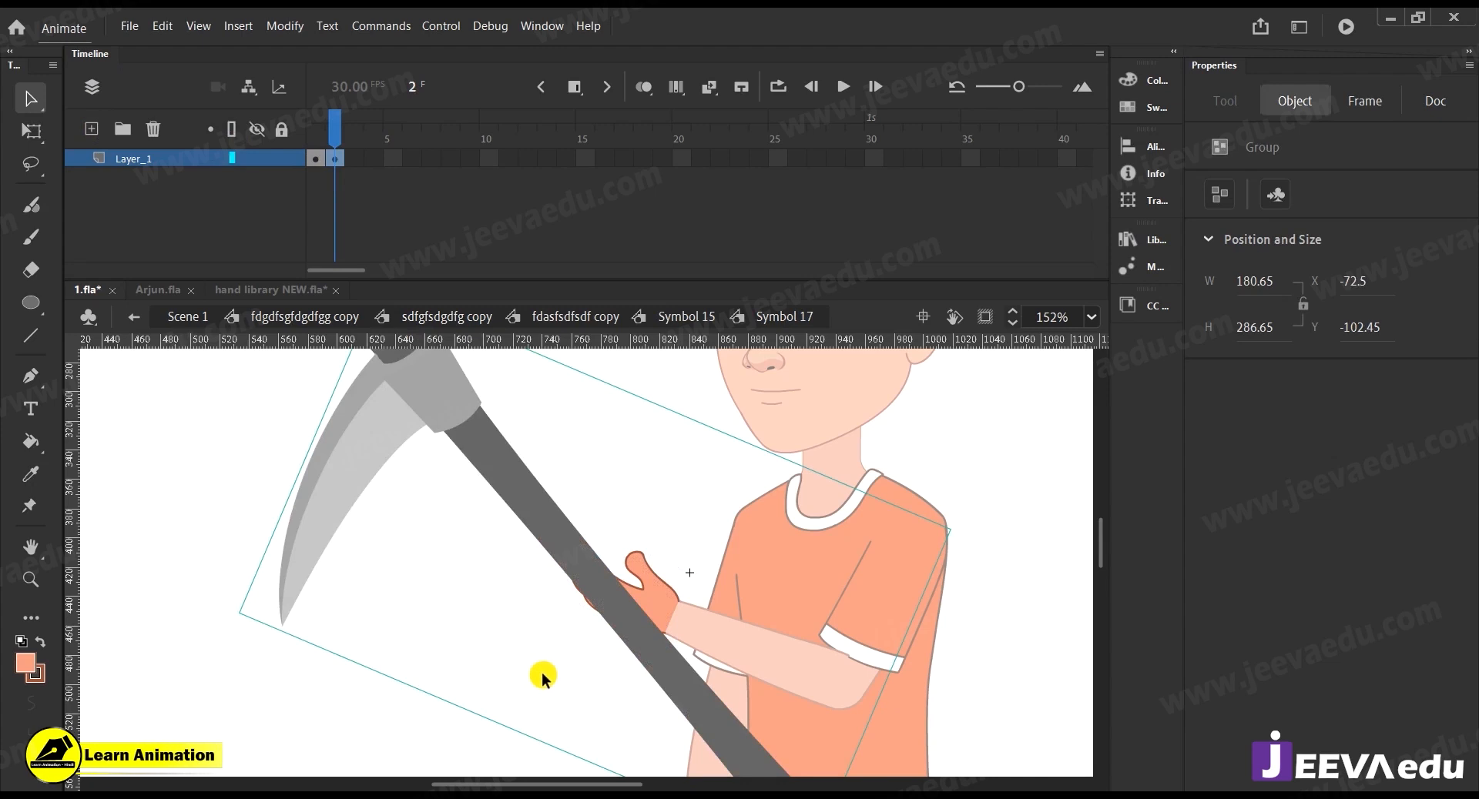
key(z)
alt+click(580, 645)
alt+click(577, 605)
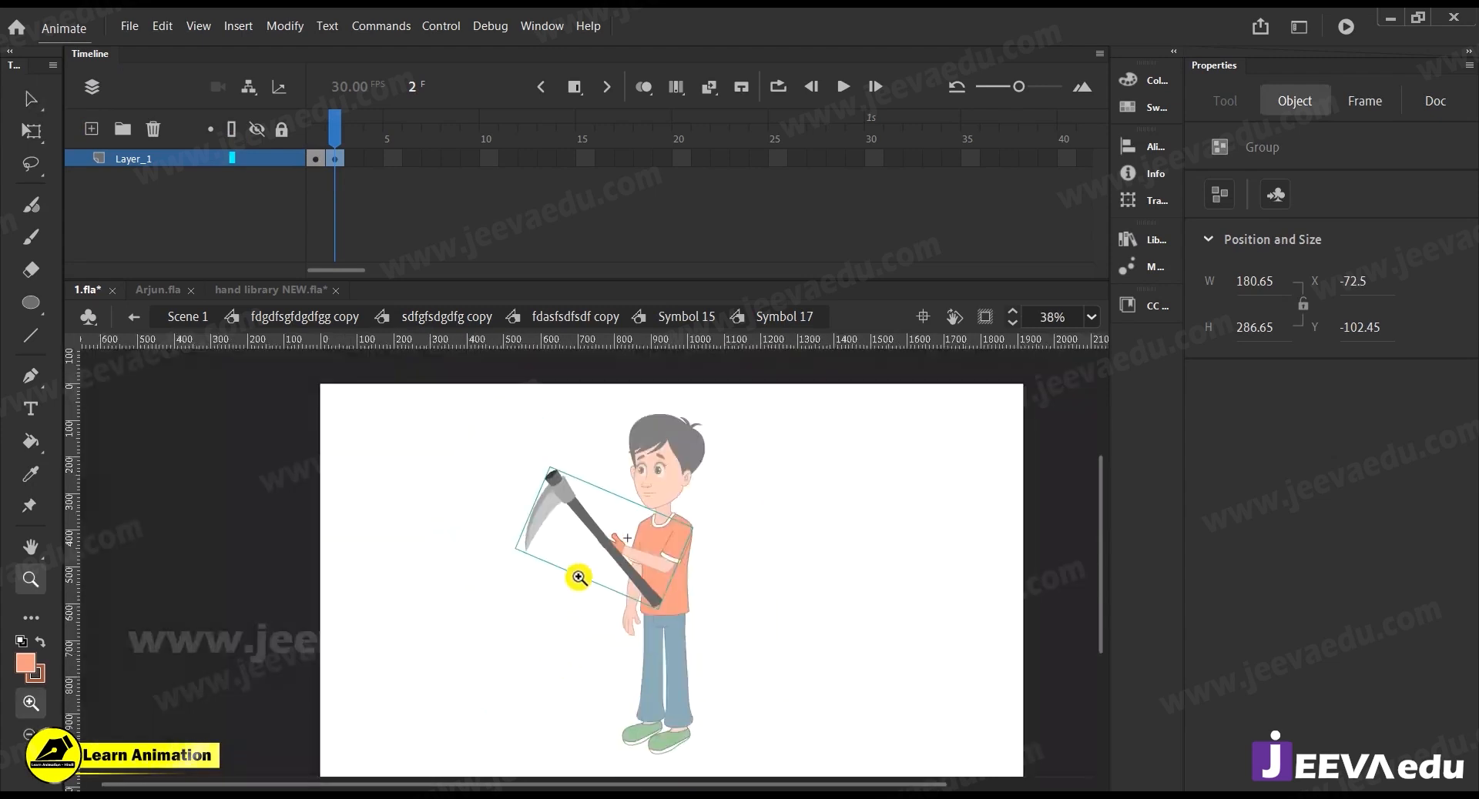
key(q)
drag(515, 561, 575, 709)
key(space)
drag(636, 672, 659, 654)
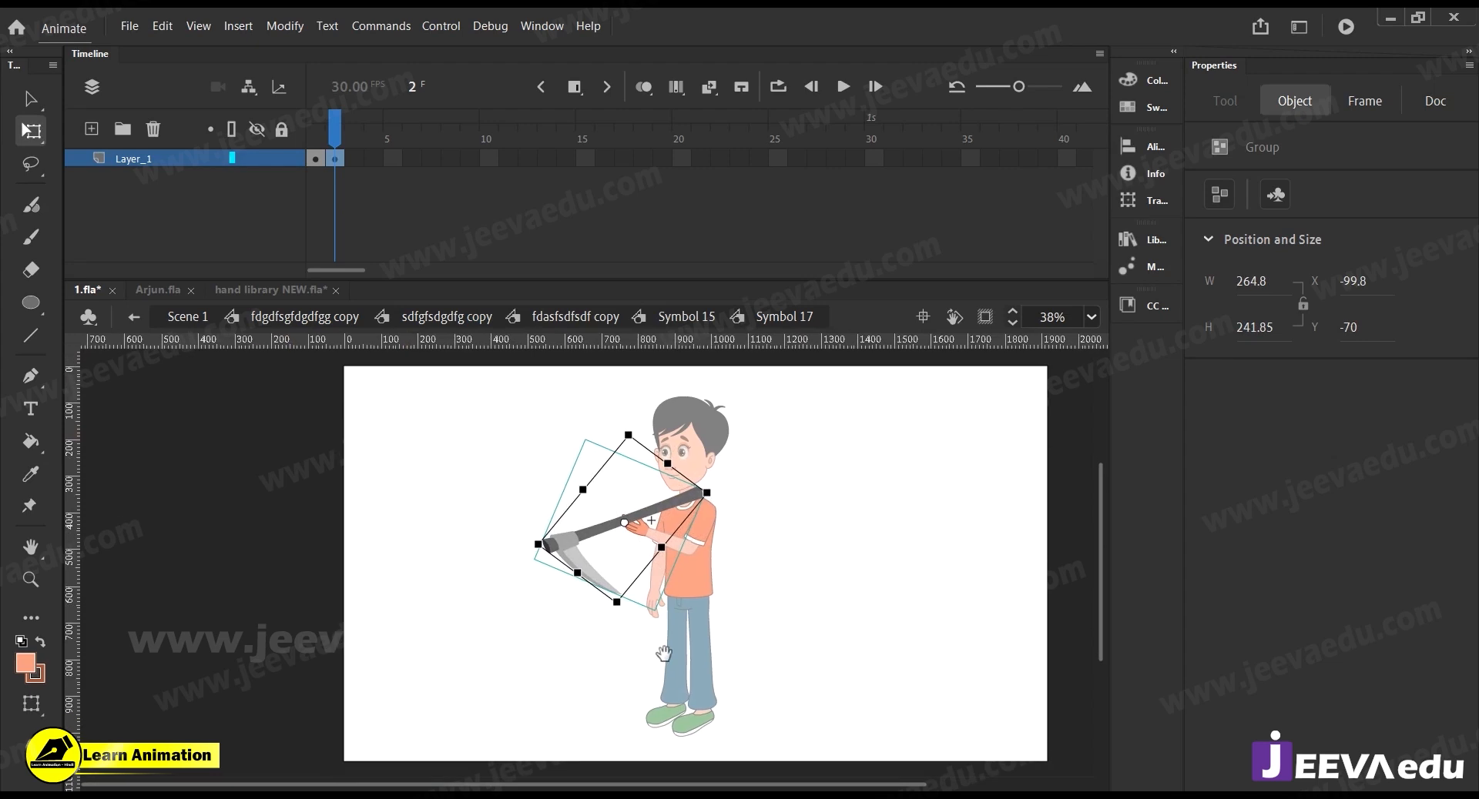
Move the pickaxe down beside the boy's legs and rotate it so the handle rises toward his lowered hand
key(v)
drag(616, 604, 554, 716)
key(q)
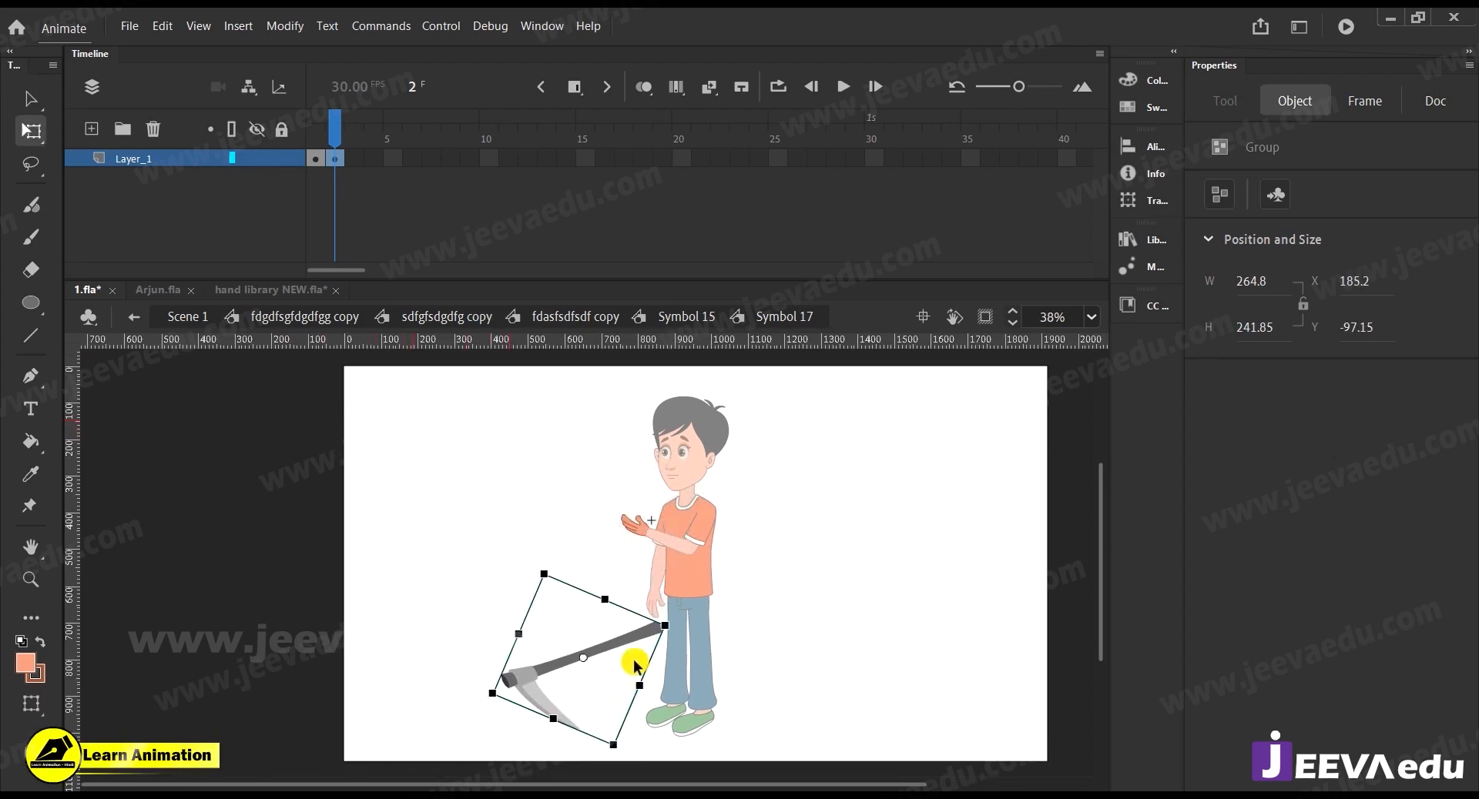
drag(673, 629, 641, 621)
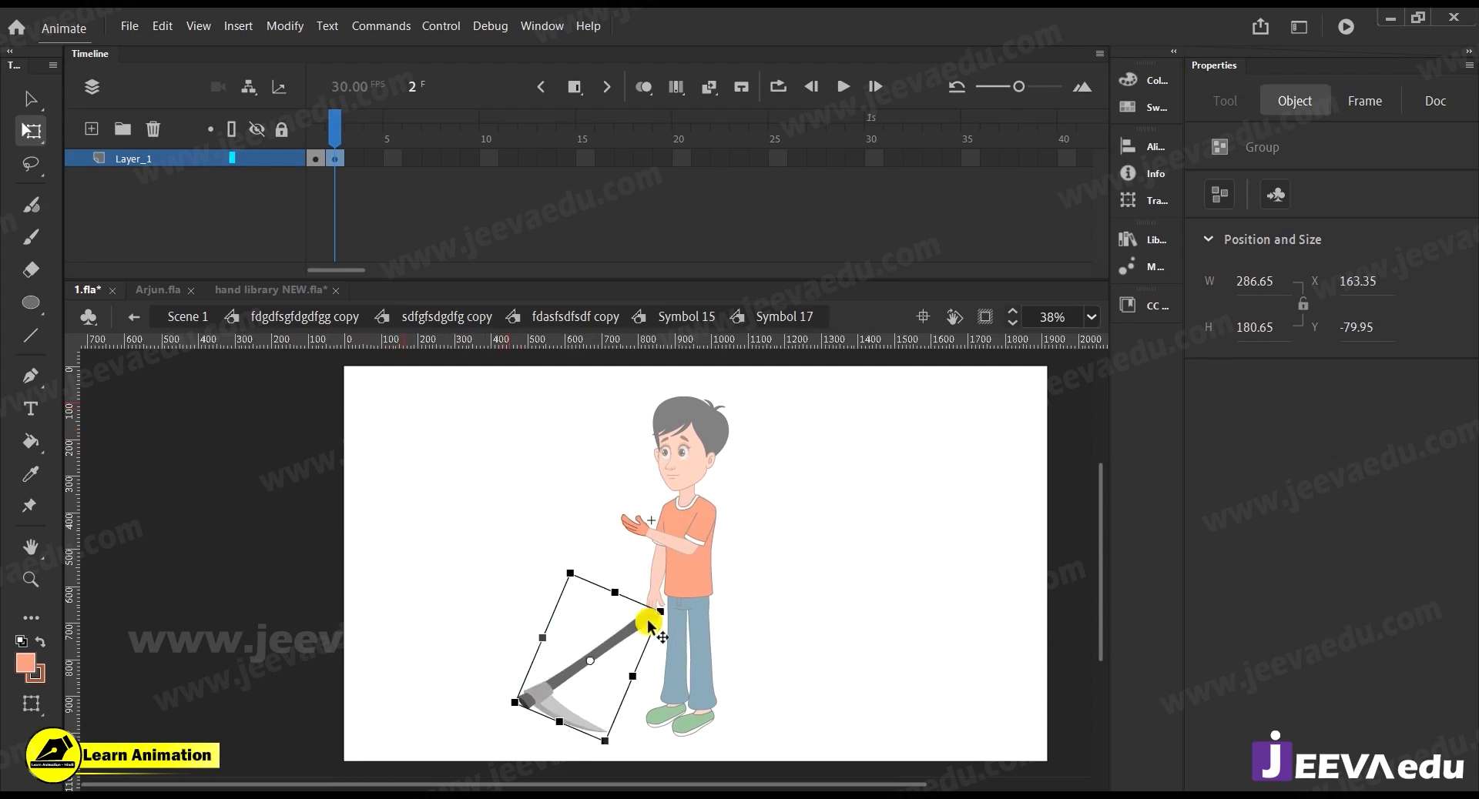
Scale the pickaxe to 102% twice and set it upright with the lower end of its handle over the open hand
key(ctrl+alt+s)
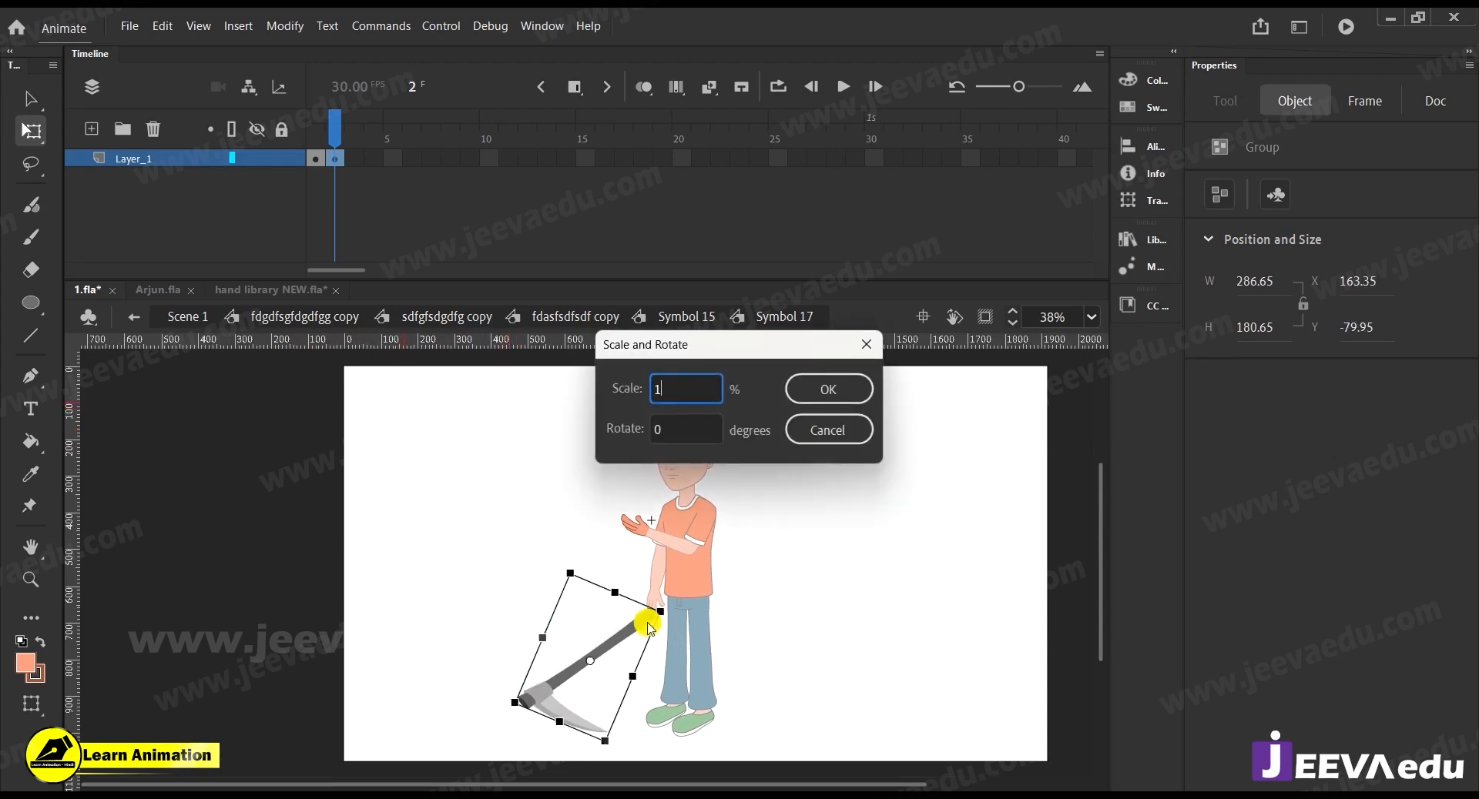
click(818, 387)
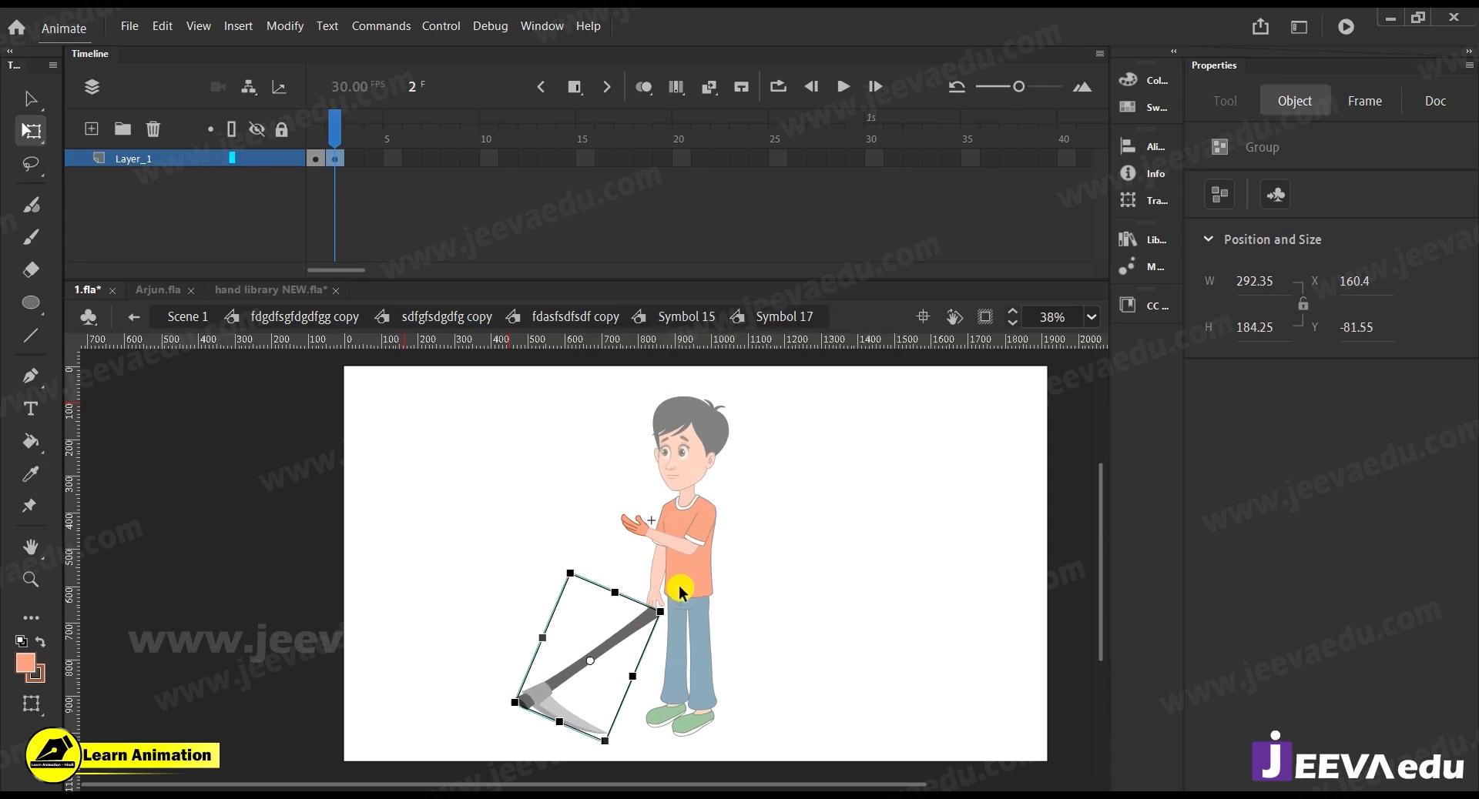
key(ctrl+alt+s)
key(Return)
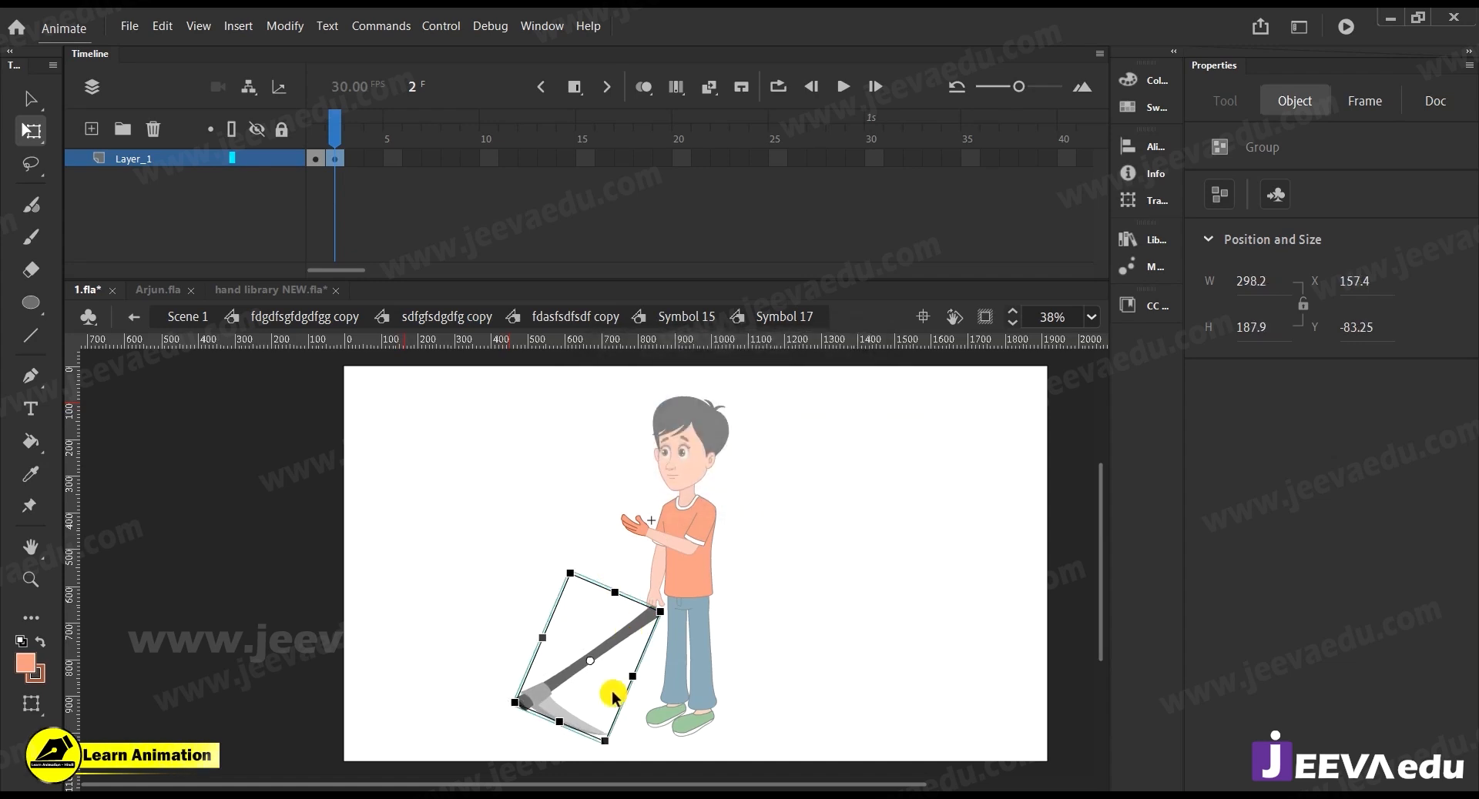
drag(625, 745, 610, 741)
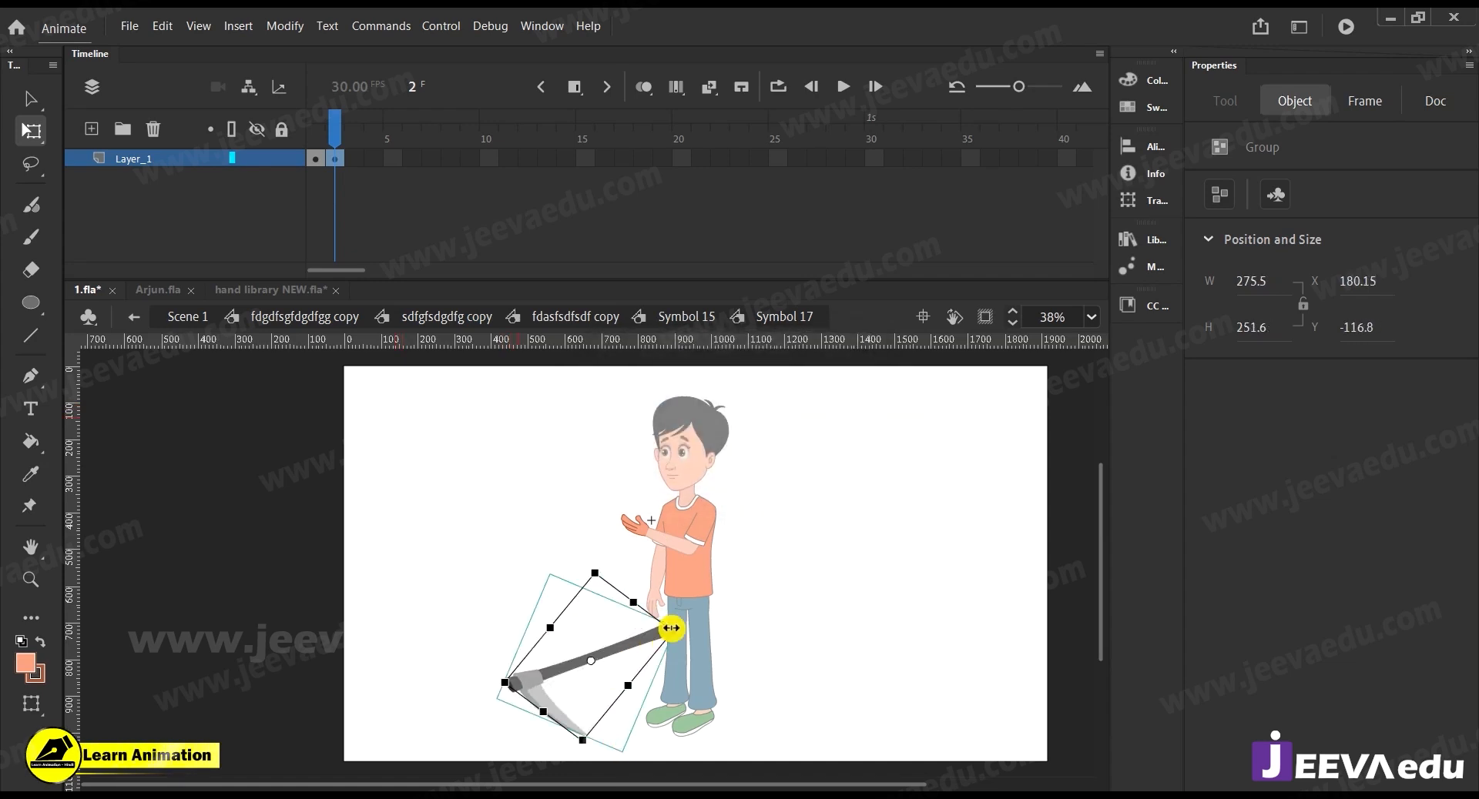
drag(684, 635, 638, 531)
Scale the upright pickaxe to 102% three times in succession
key(ctrl+alt+s)
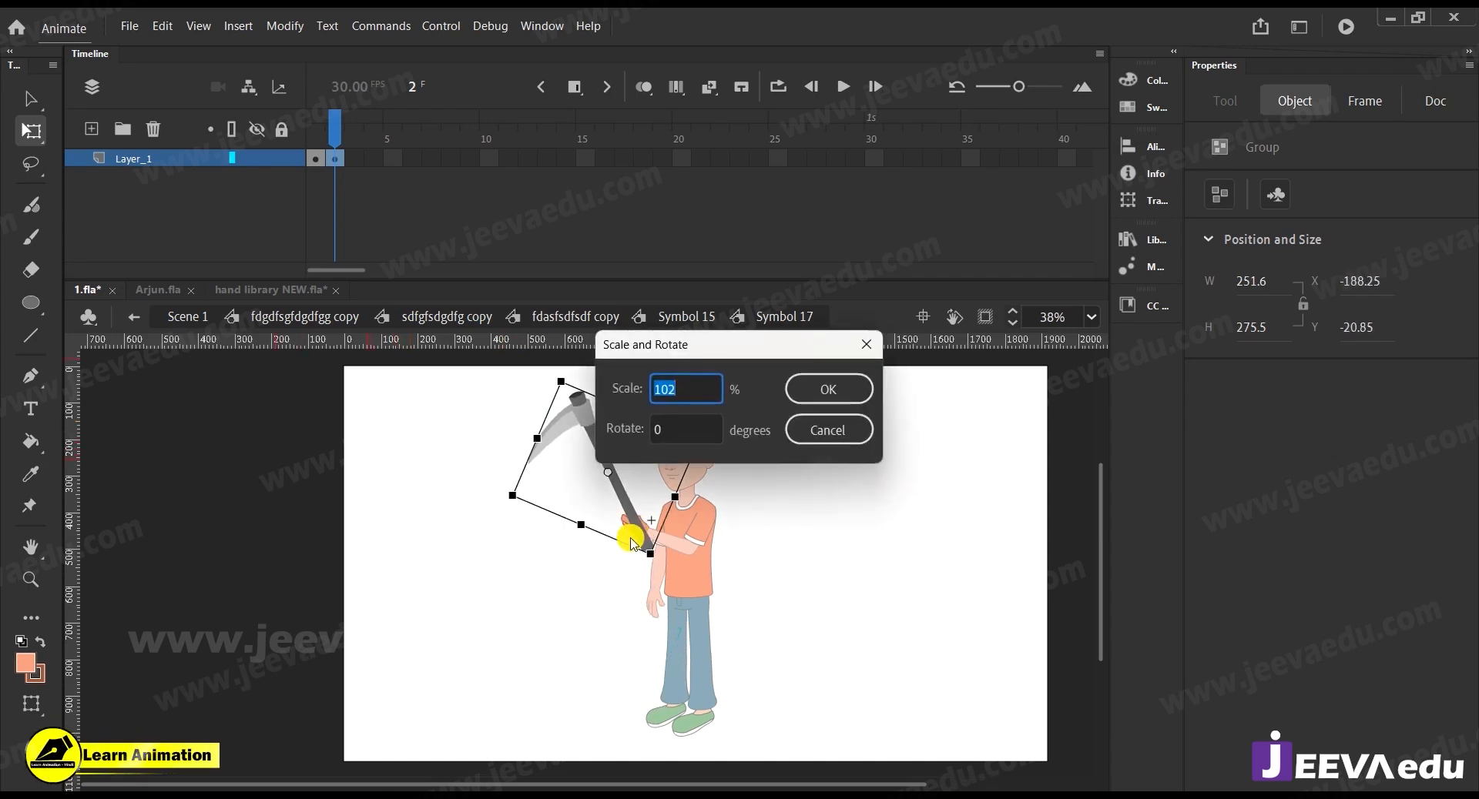
text(102)
key(Return)
key(ctrl+alt+s)
key(Return)
key(z)
click(646, 563)
drag(654, 557, 644, 624)
key(v)
key(z)
alt+click(621, 583)
alt+click(621, 583)
click(559, 558)
drag(560, 560, 607, 613)
key(ctrl+alt+s)
text(102)
key(Return)
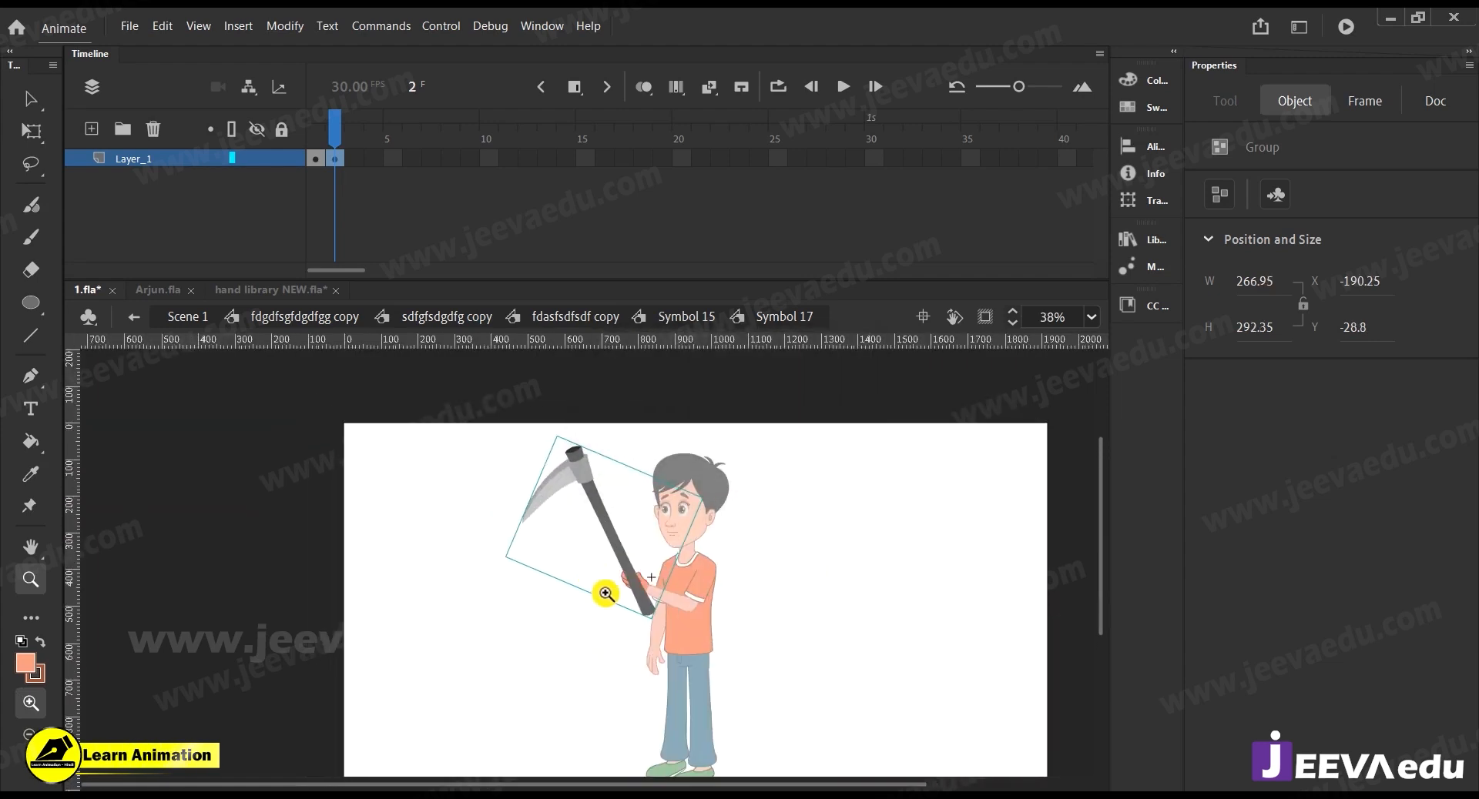
Examine the enlarged pickaxe's size against the whole boy and its position over the hand
click(619, 606)
alt+click(619, 624)
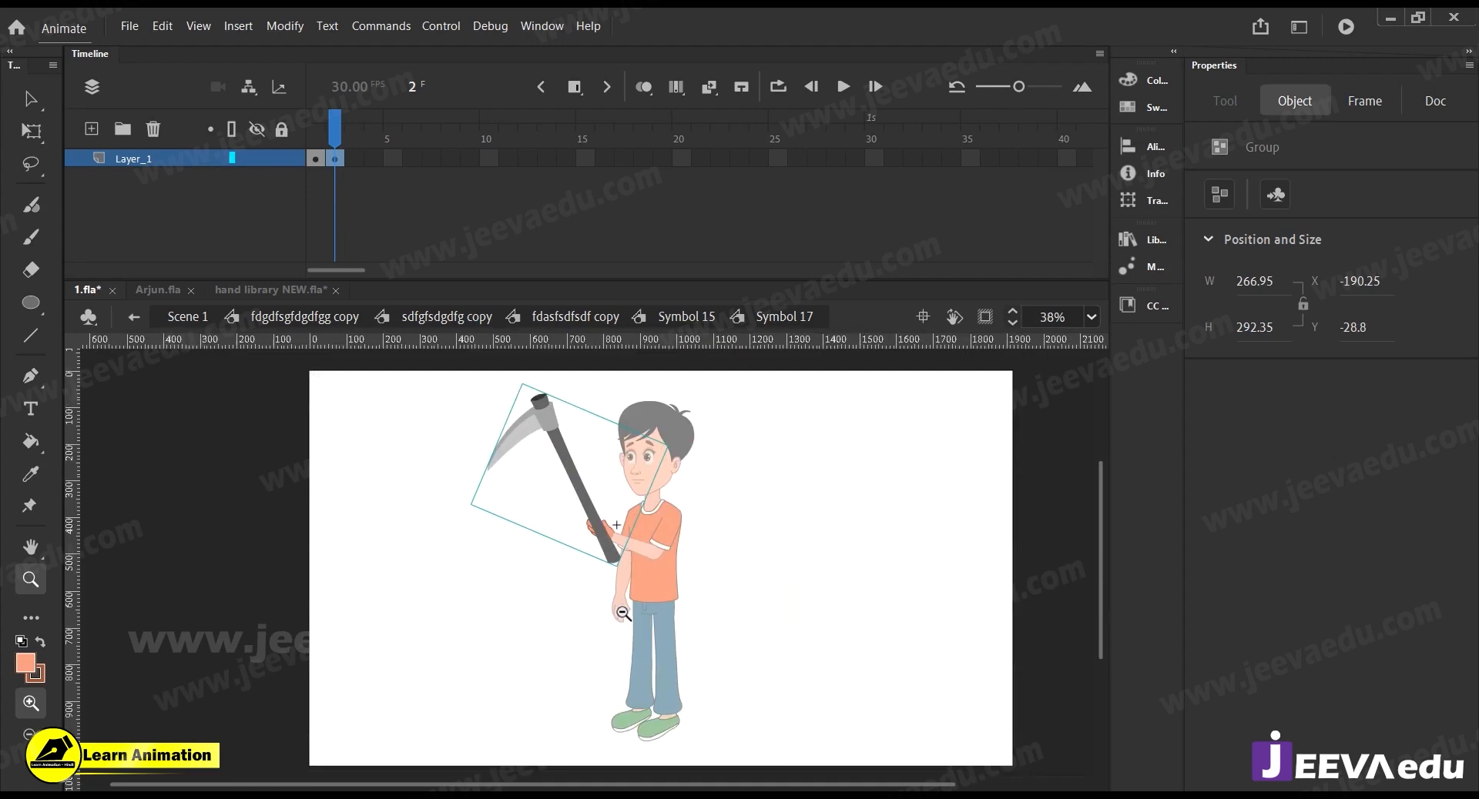
alt+click(619, 623)
click(543, 553)
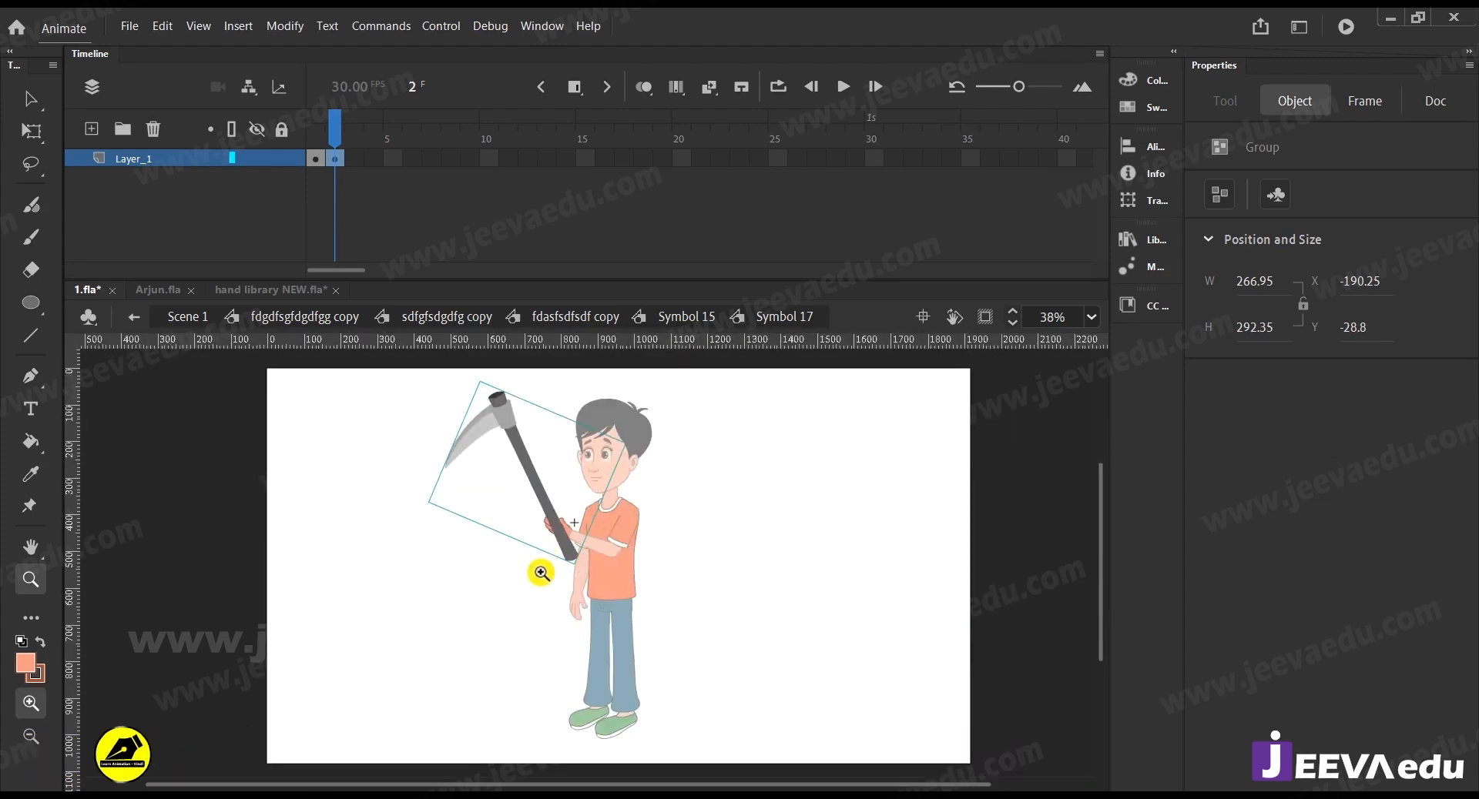
key(v)
click(519, 608)
key(z)
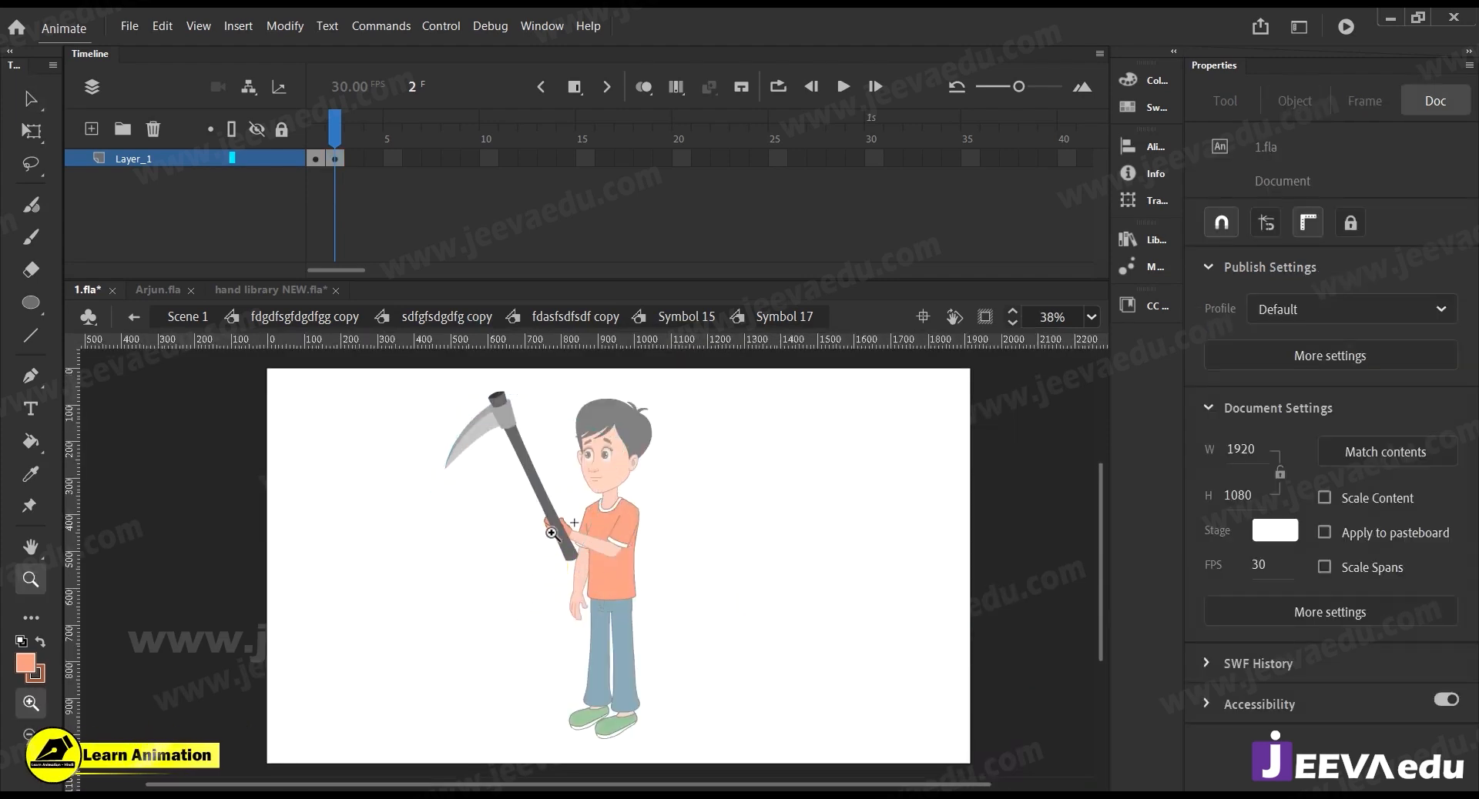
double_click(570, 579)
alt+click(655, 585)
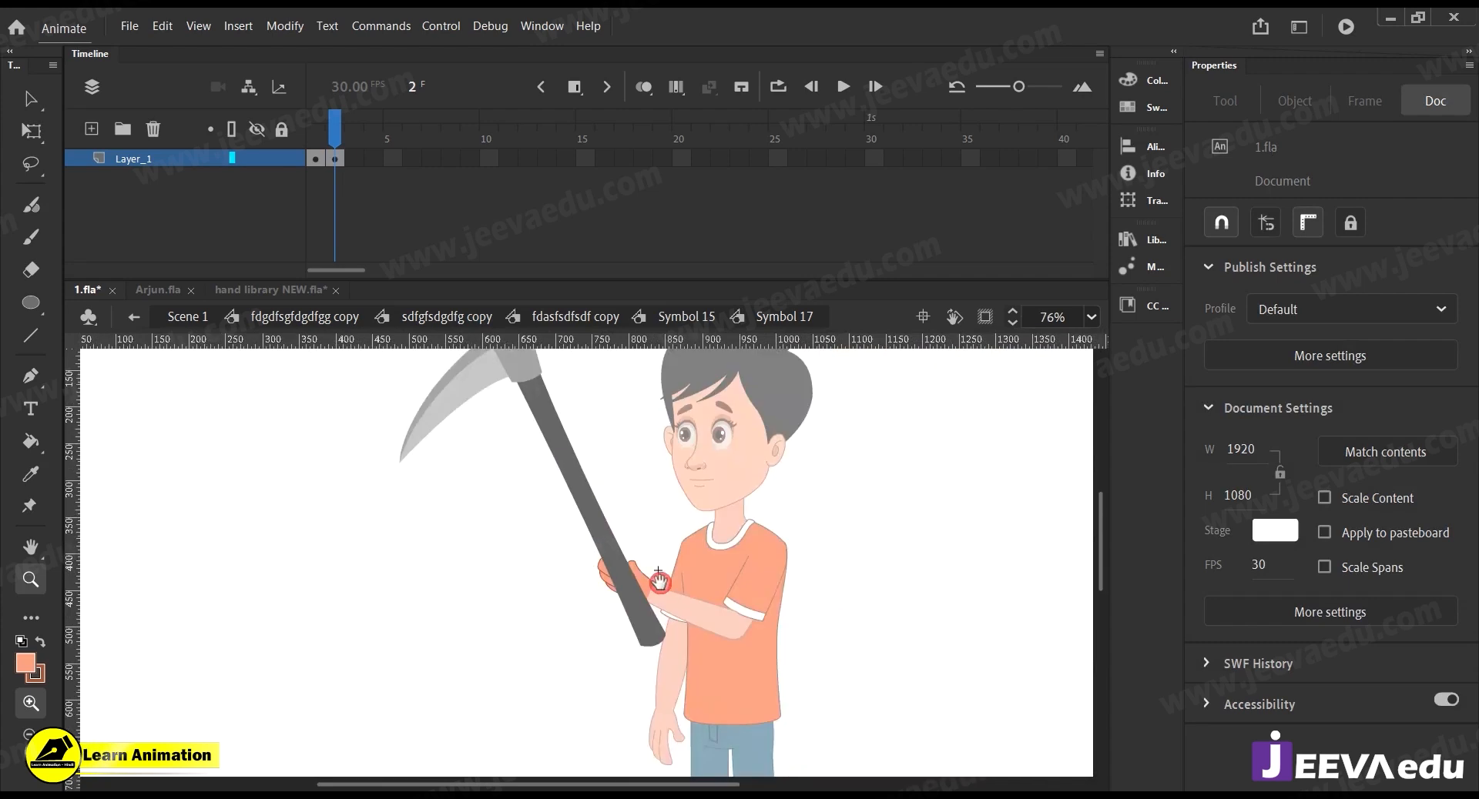
Rotate the pickaxe slightly counterclockwise so its handle lies across the boy's palm
key(v)
click(677, 622)
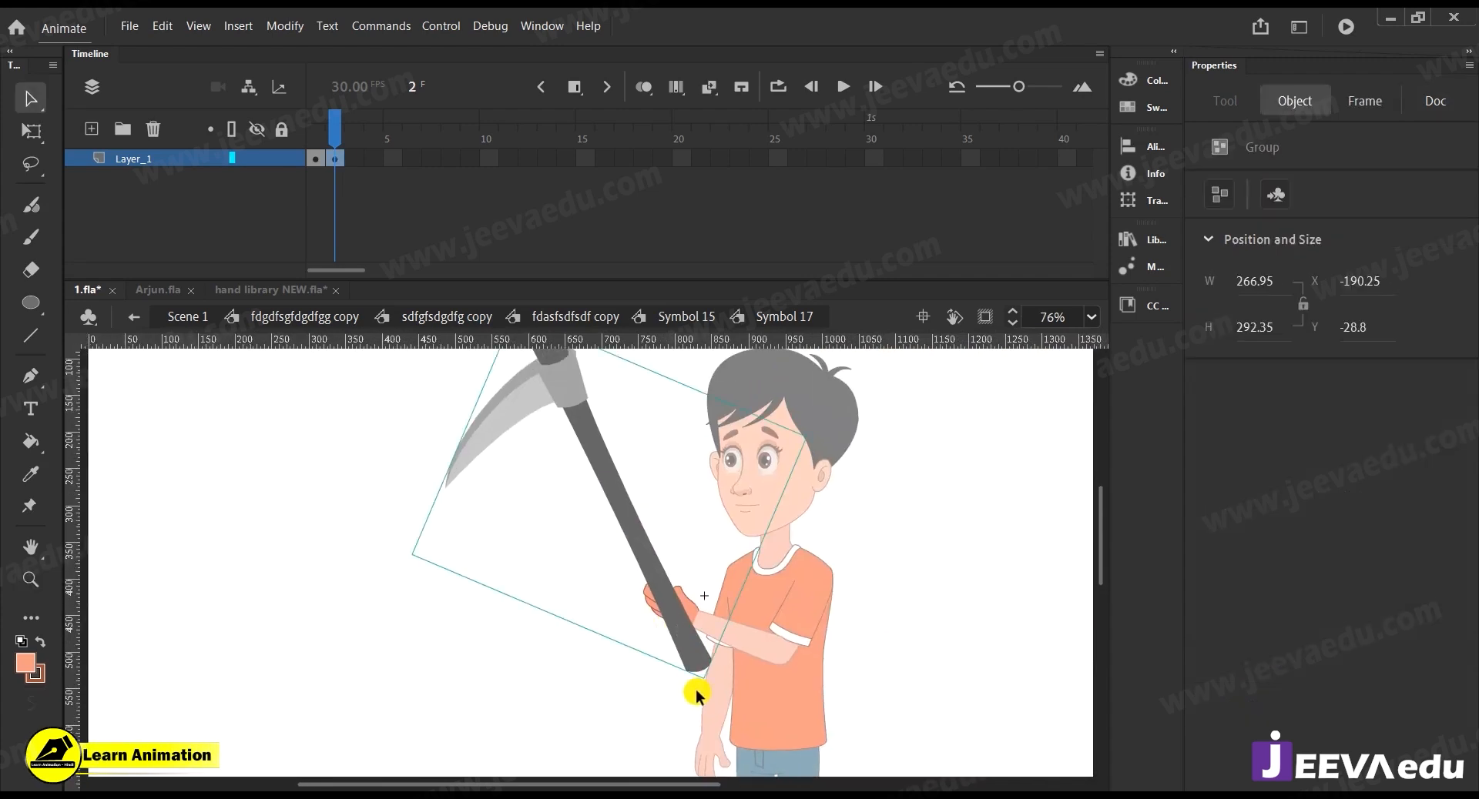
key(q)
drag(712, 687, 689, 616)
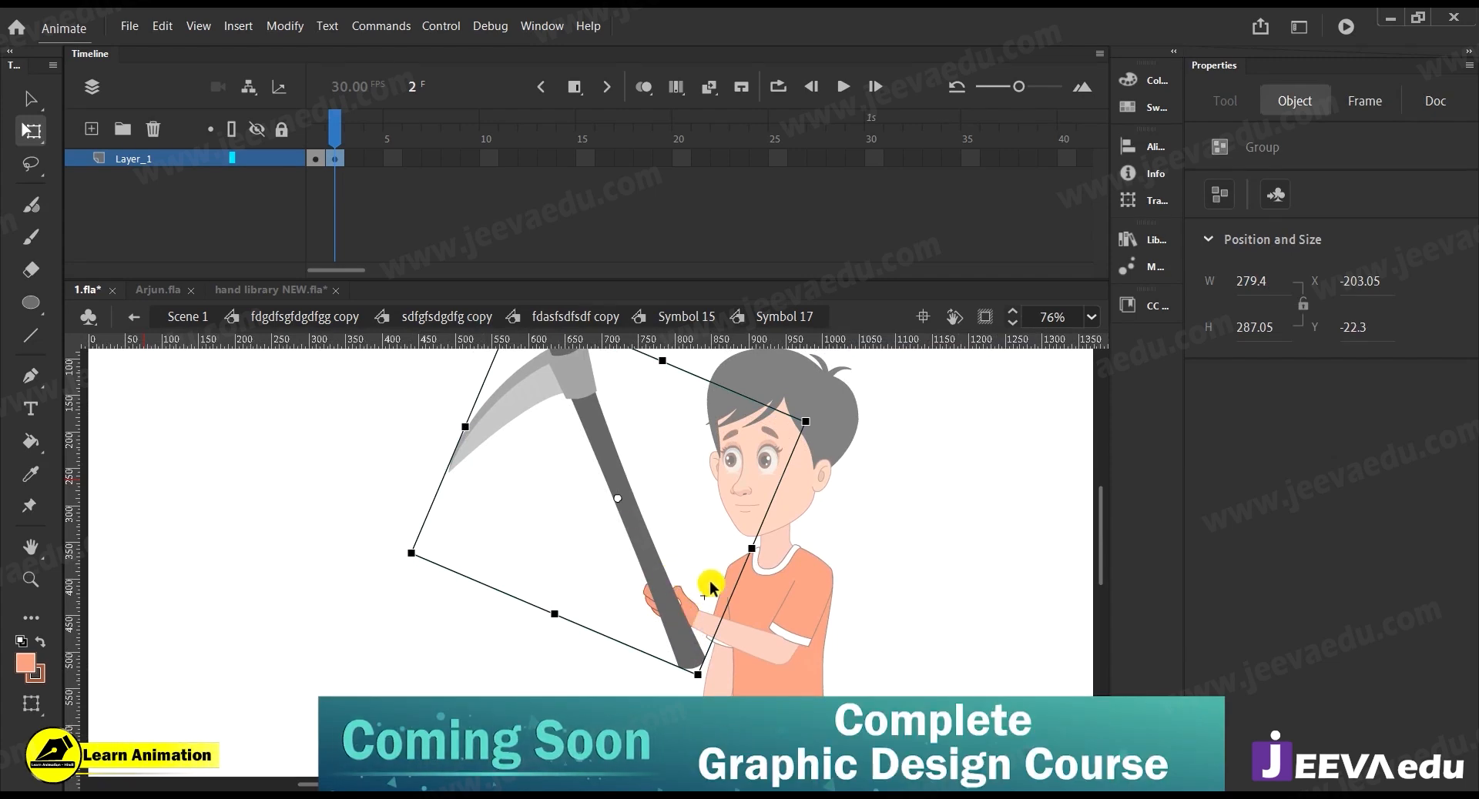
Look through hand library NEW.fla for a closed fist that grips a stick
click(585, 673)
click(667, 605)
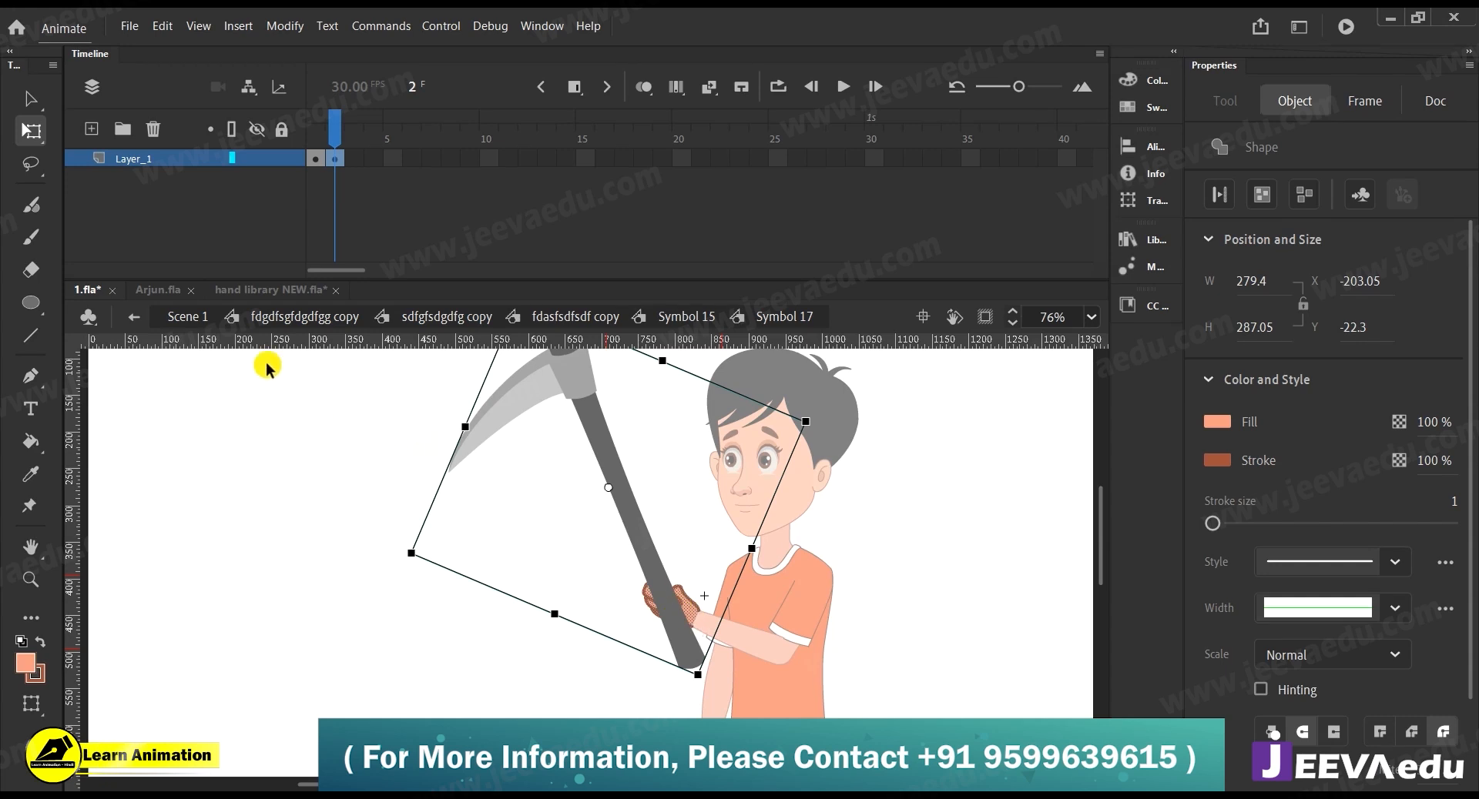
click(296, 290)
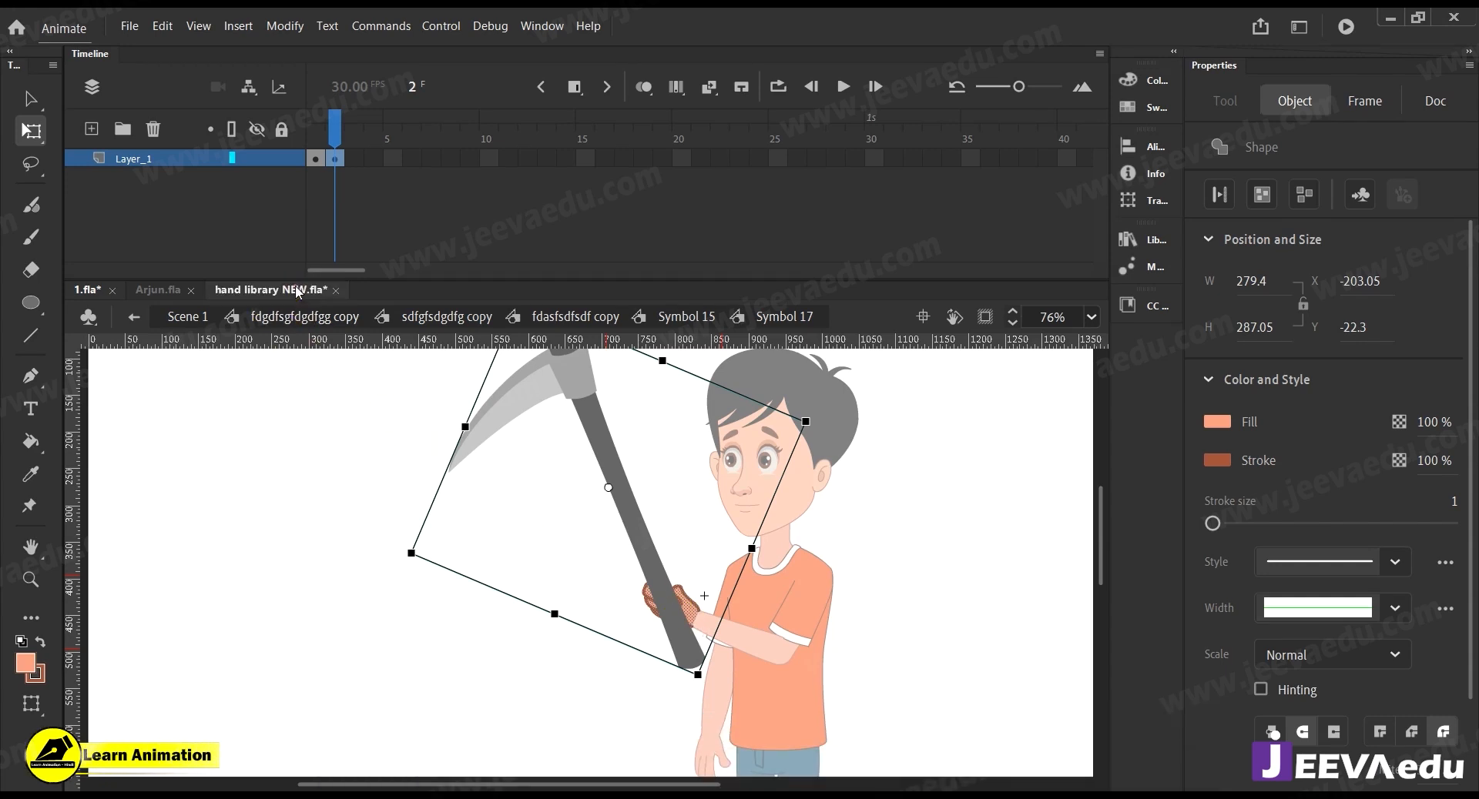
drag(719, 141, 784, 203)
click(781, 196)
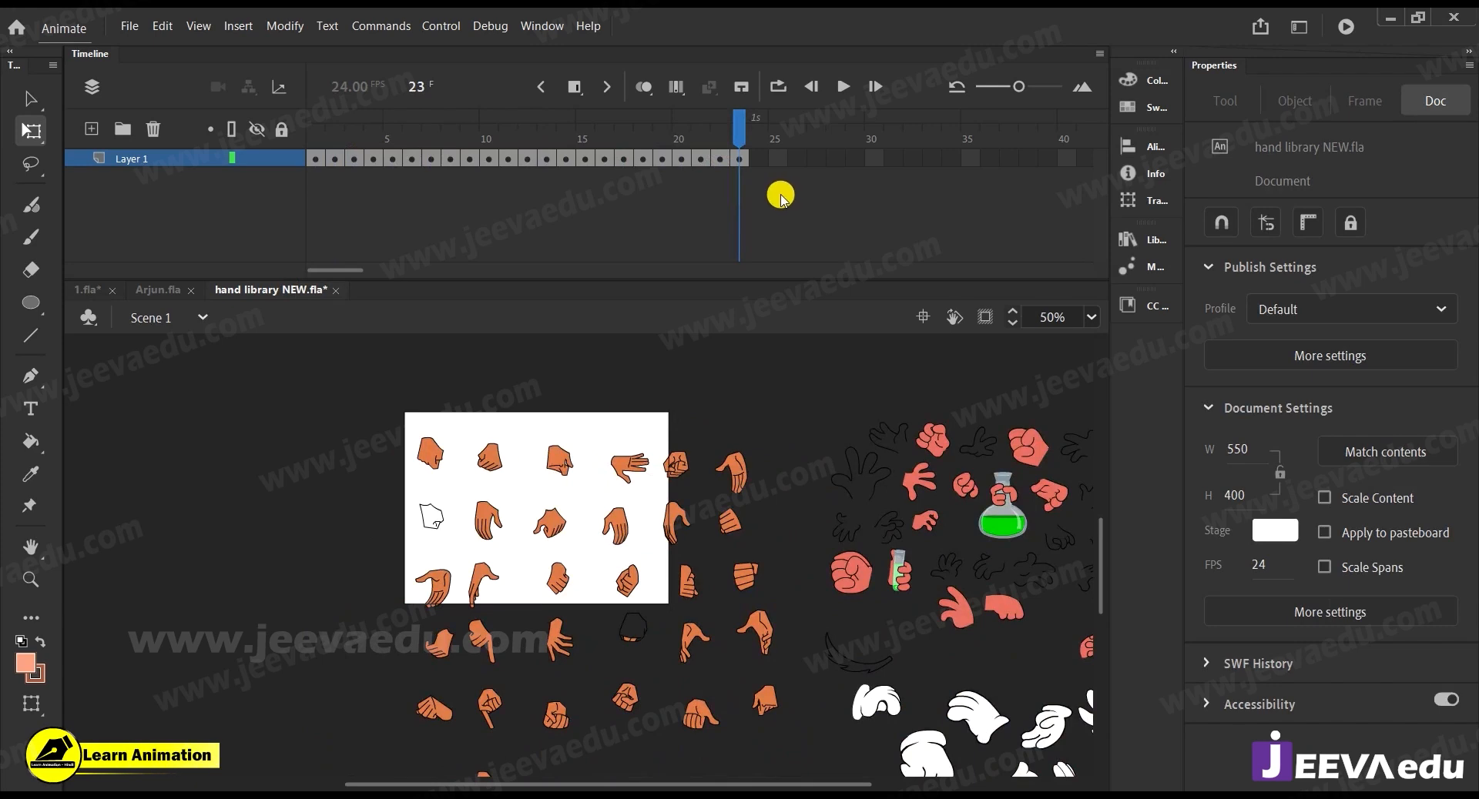
key(z)
click(613, 681)
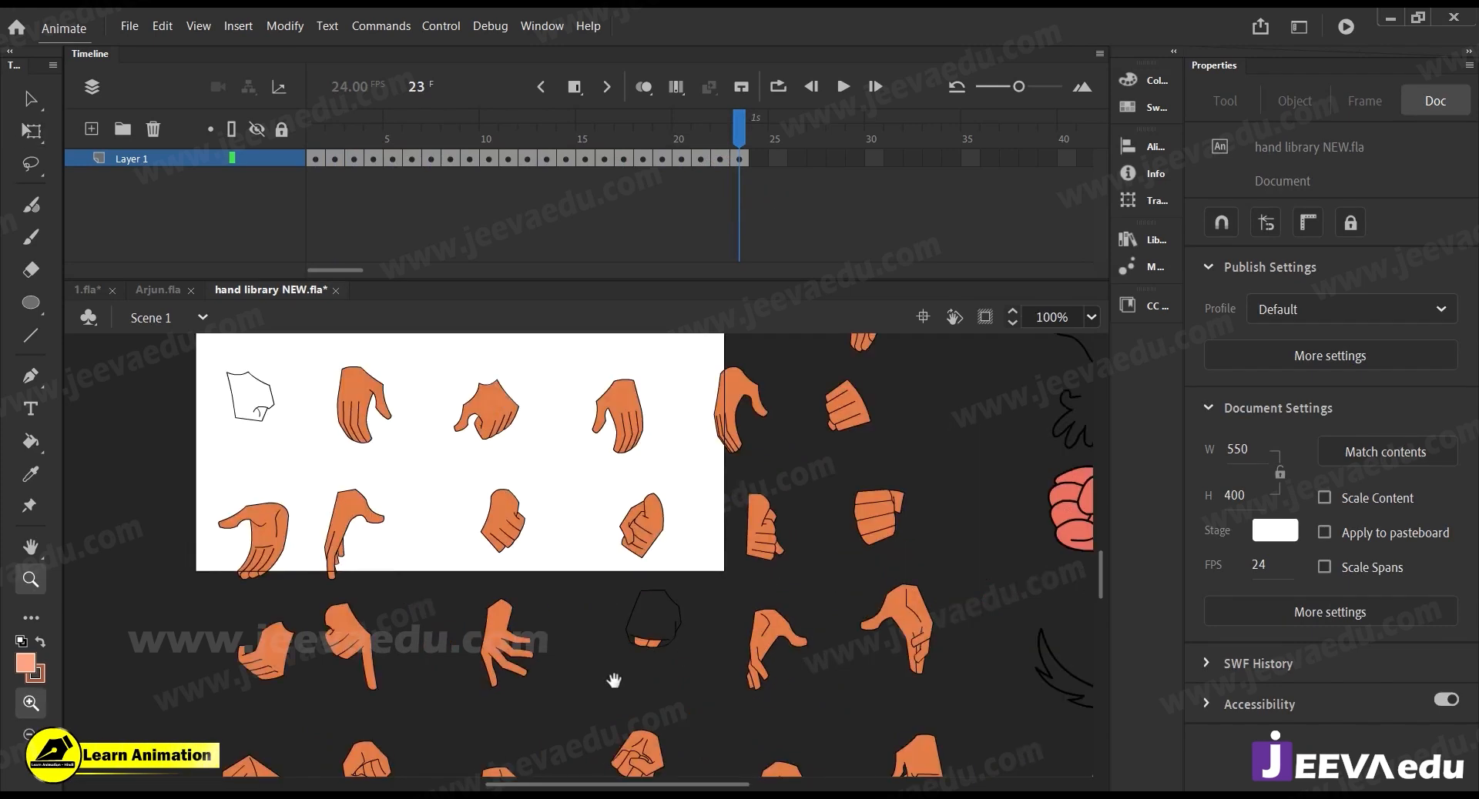
drag(614, 681, 667, 597)
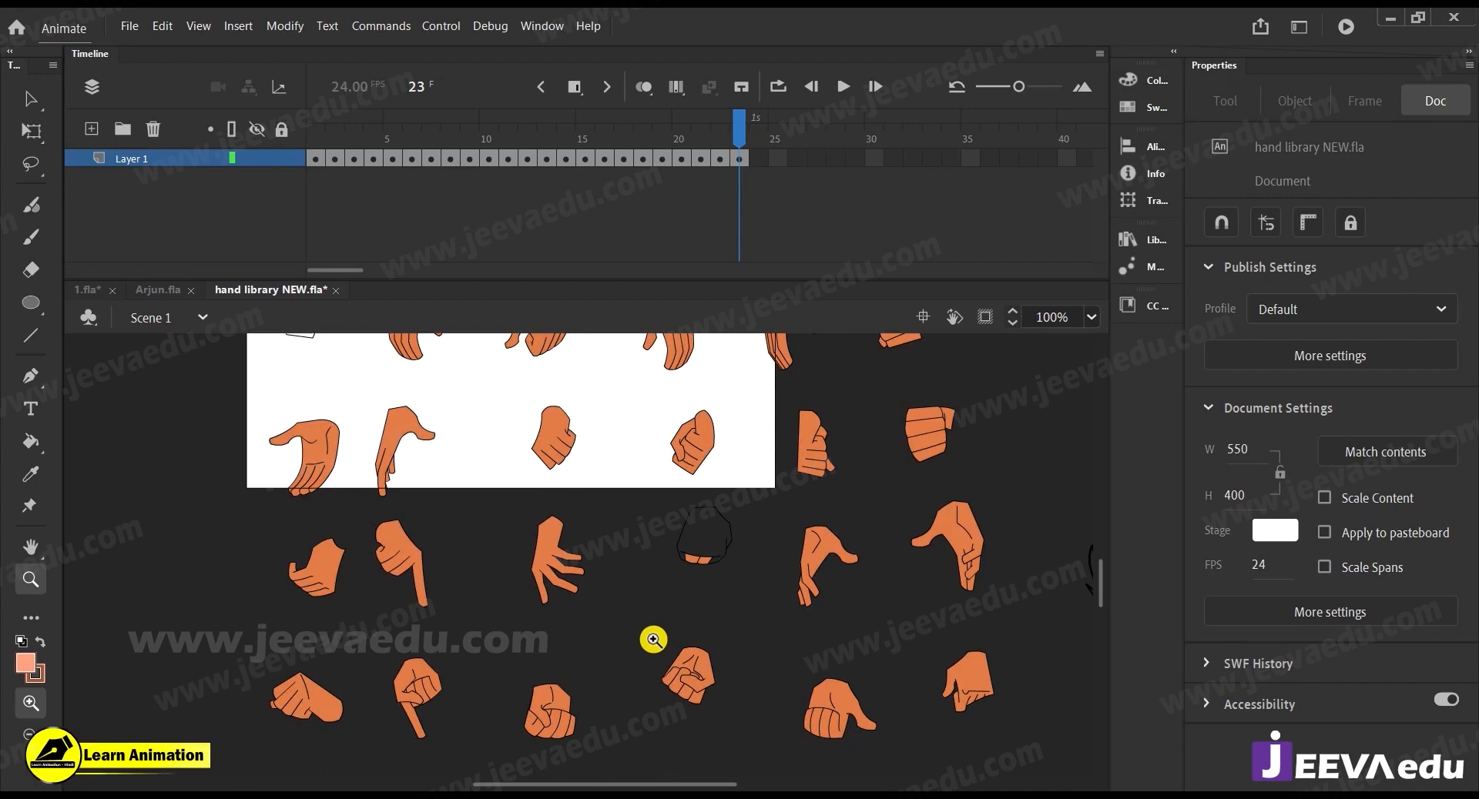
alt+click(693, 651)
drag(698, 650, 702, 714)
scroll(610, 642, down, 10)
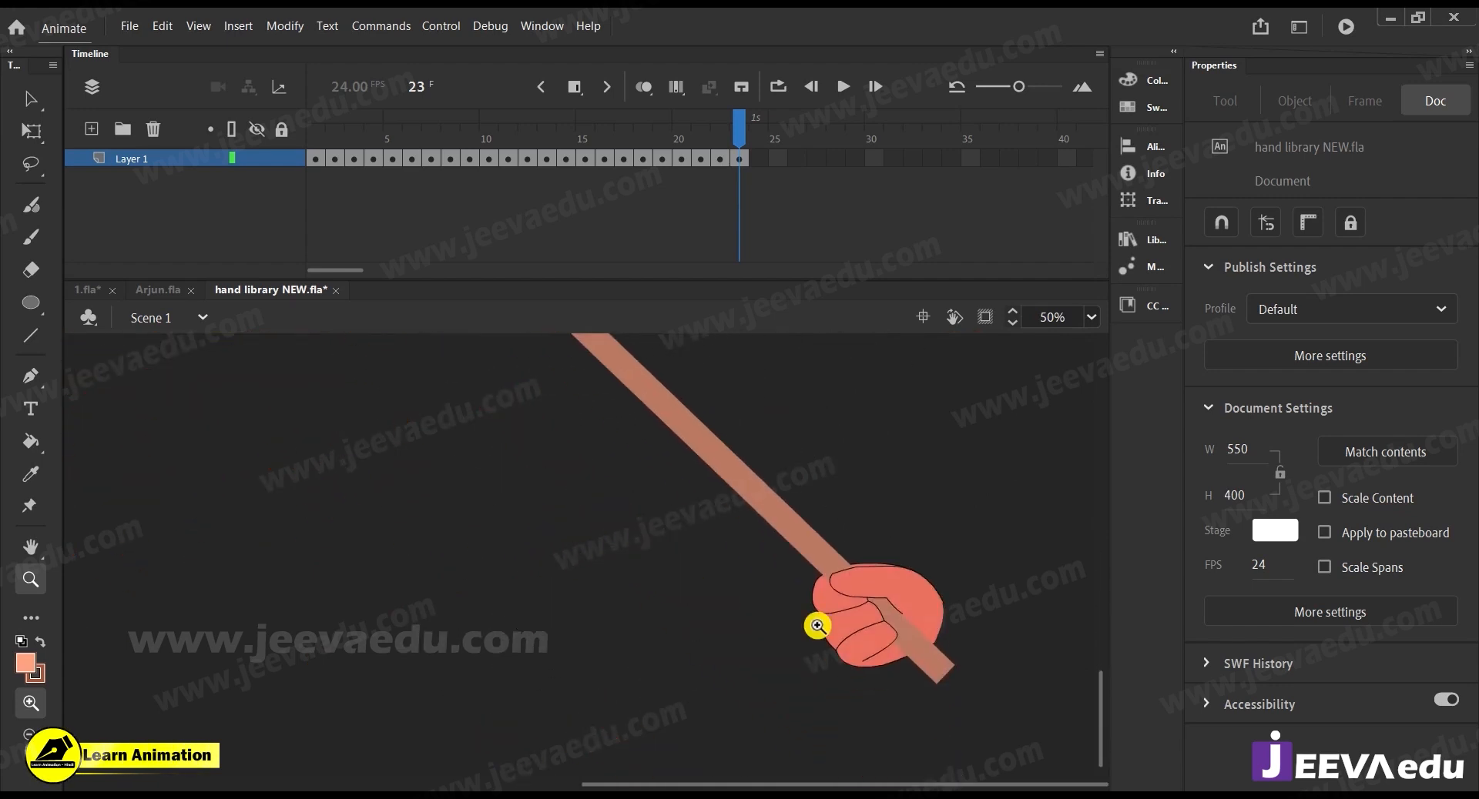
Open the stick-gripping fist symbol and copy its separate hand pieces, leaving out the stick
key(v)
click(862, 630)
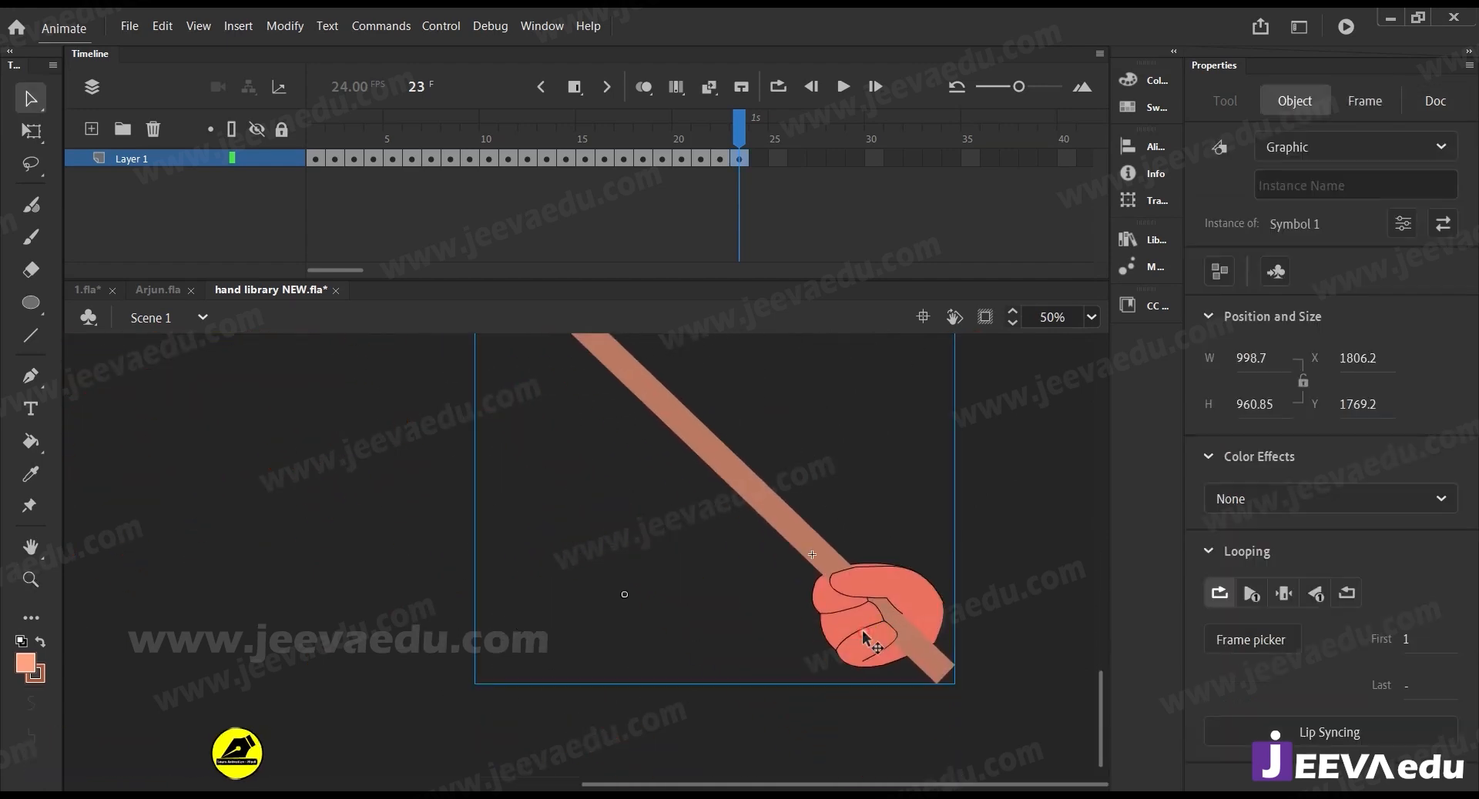
double_click(871, 649)
click(898, 568)
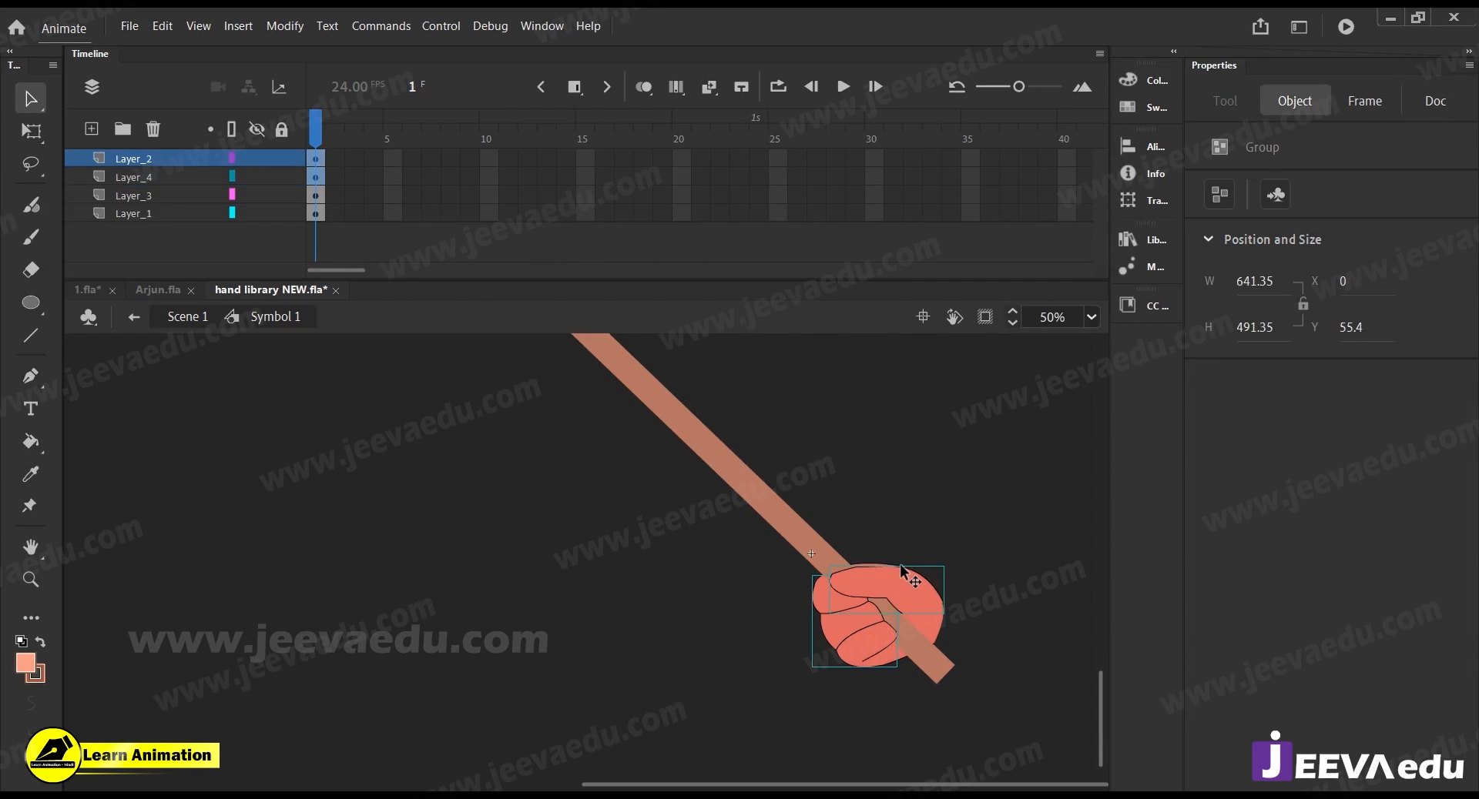
drag(943, 625, 792, 602)
key(ctrl+z)
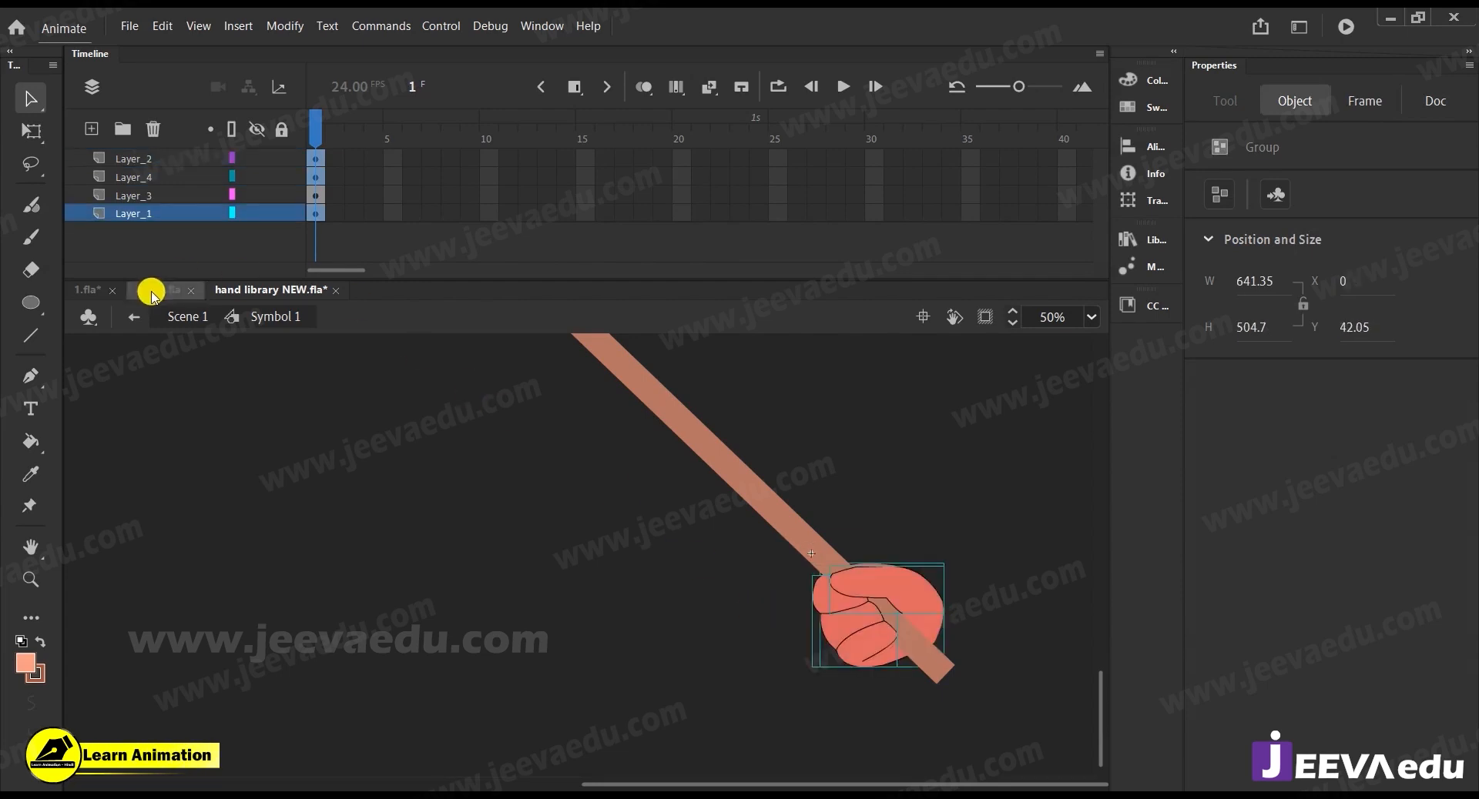
In 1.fla, add a layer above the hand with a blank keyframe at frame 2 and paste the fist pieces there
click(86, 290)
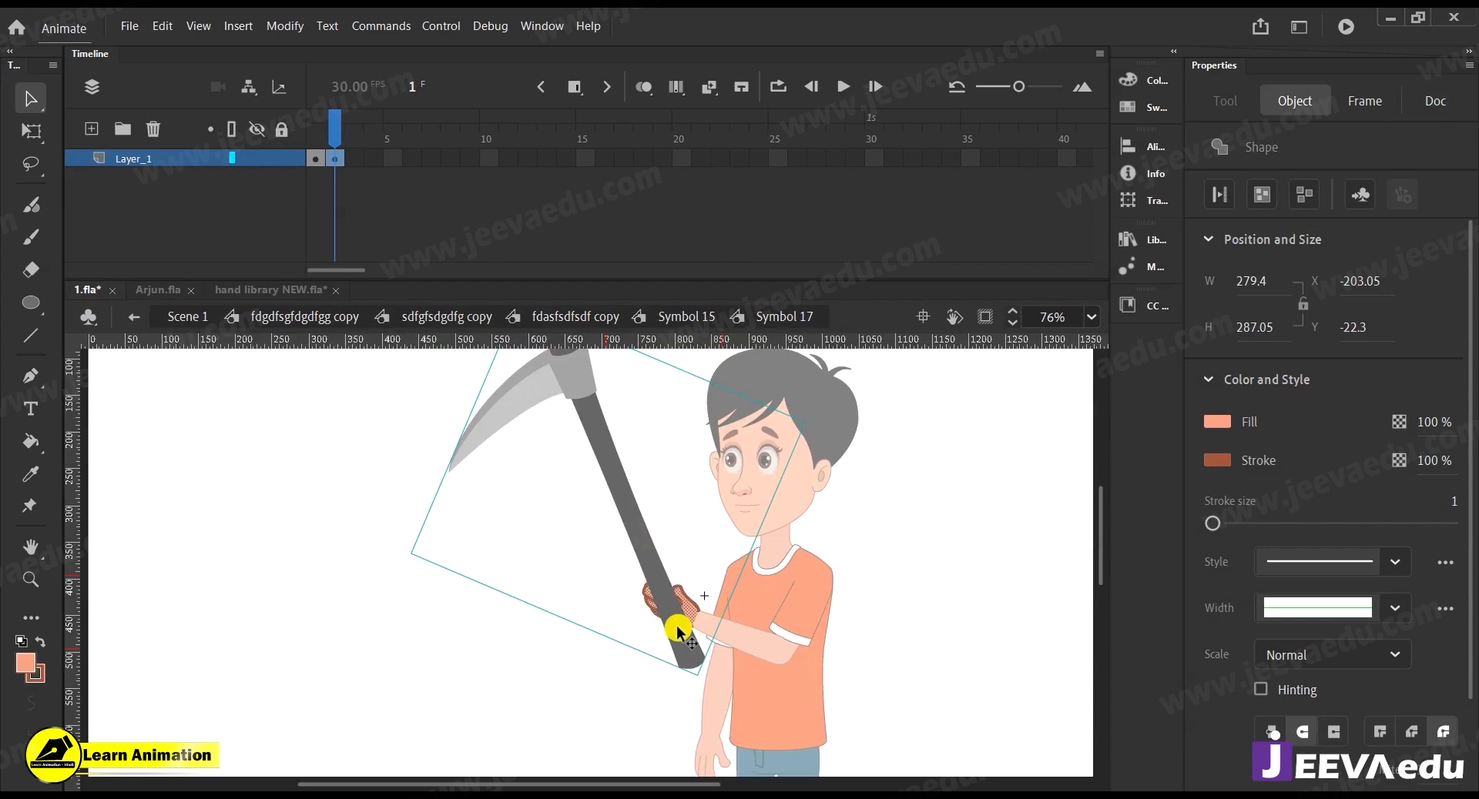
click(562, 676)
click(91, 132)
click(315, 164)
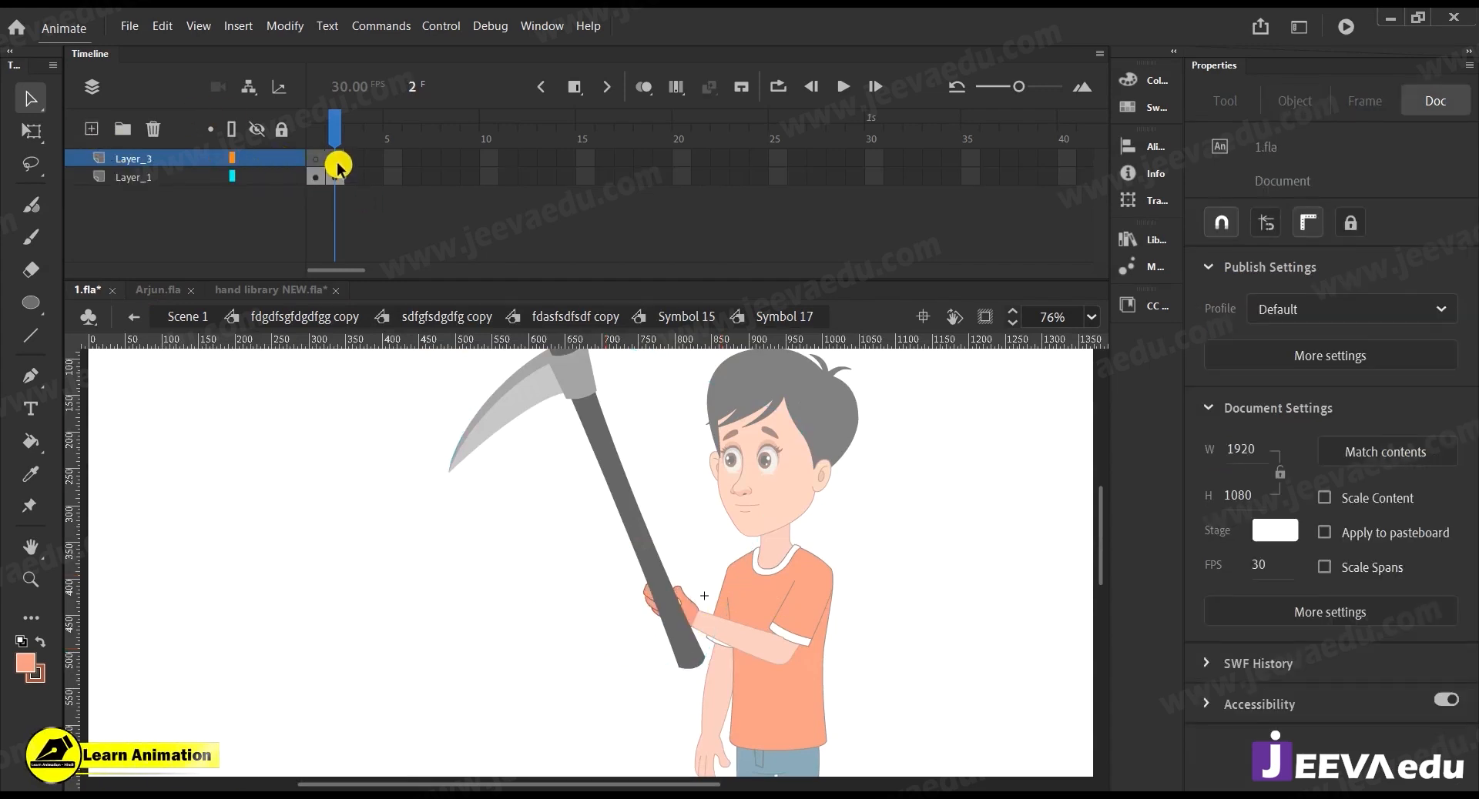
click(339, 166)
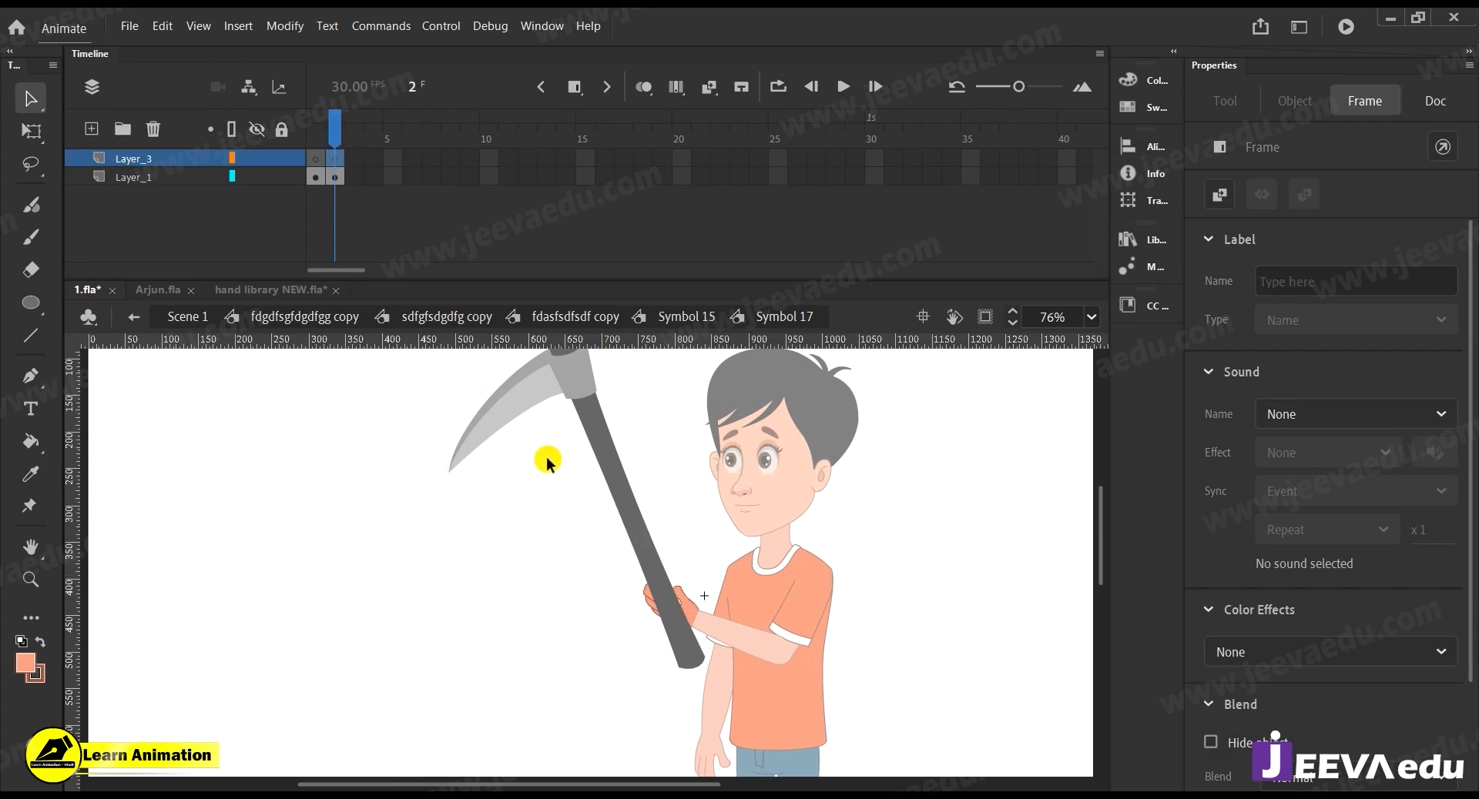
key(ctrl+v)
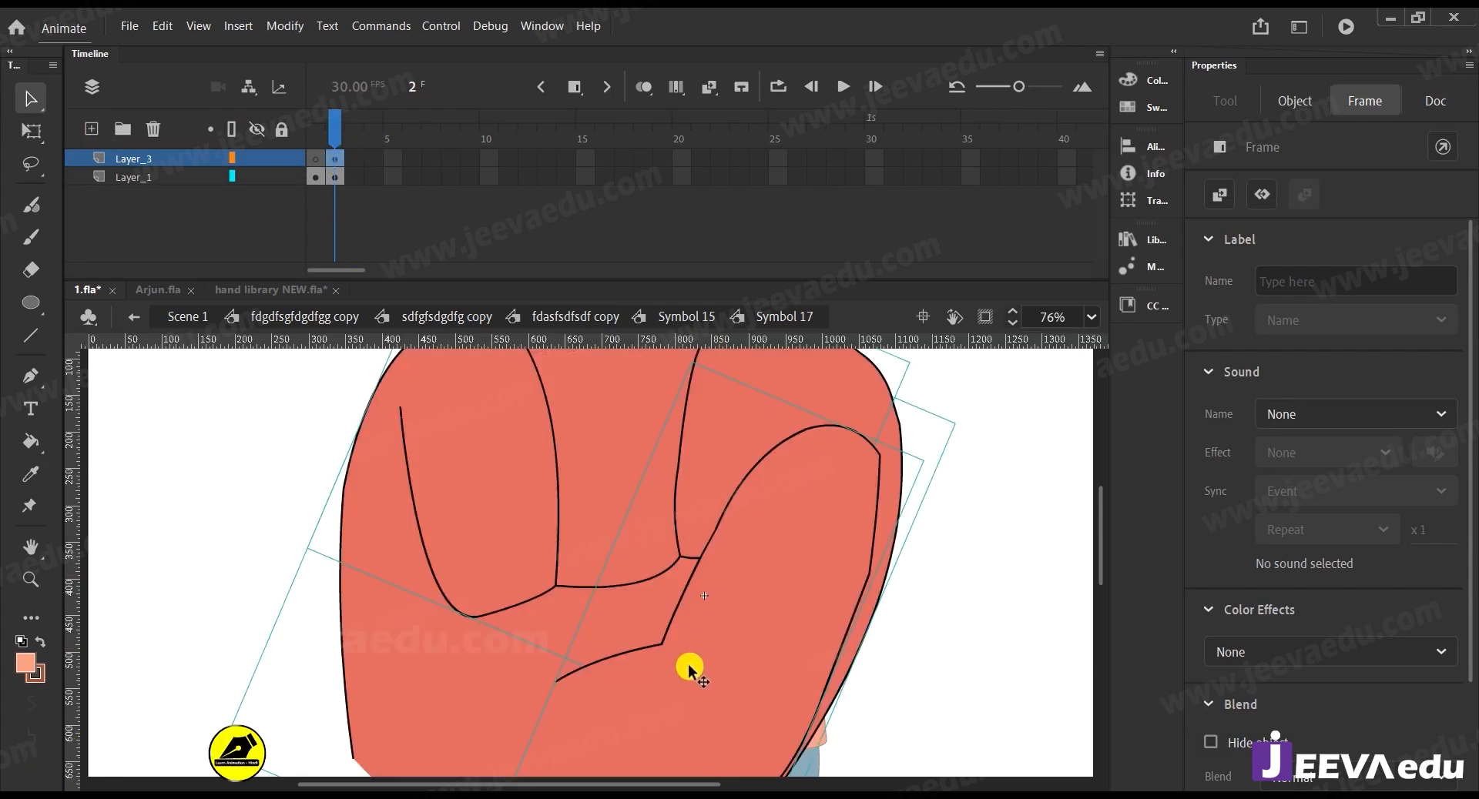
Scale the pasted fist down to about 50 by 61 px over the boy's shirt
key(z)
alt+click(653, 610)
key(q)
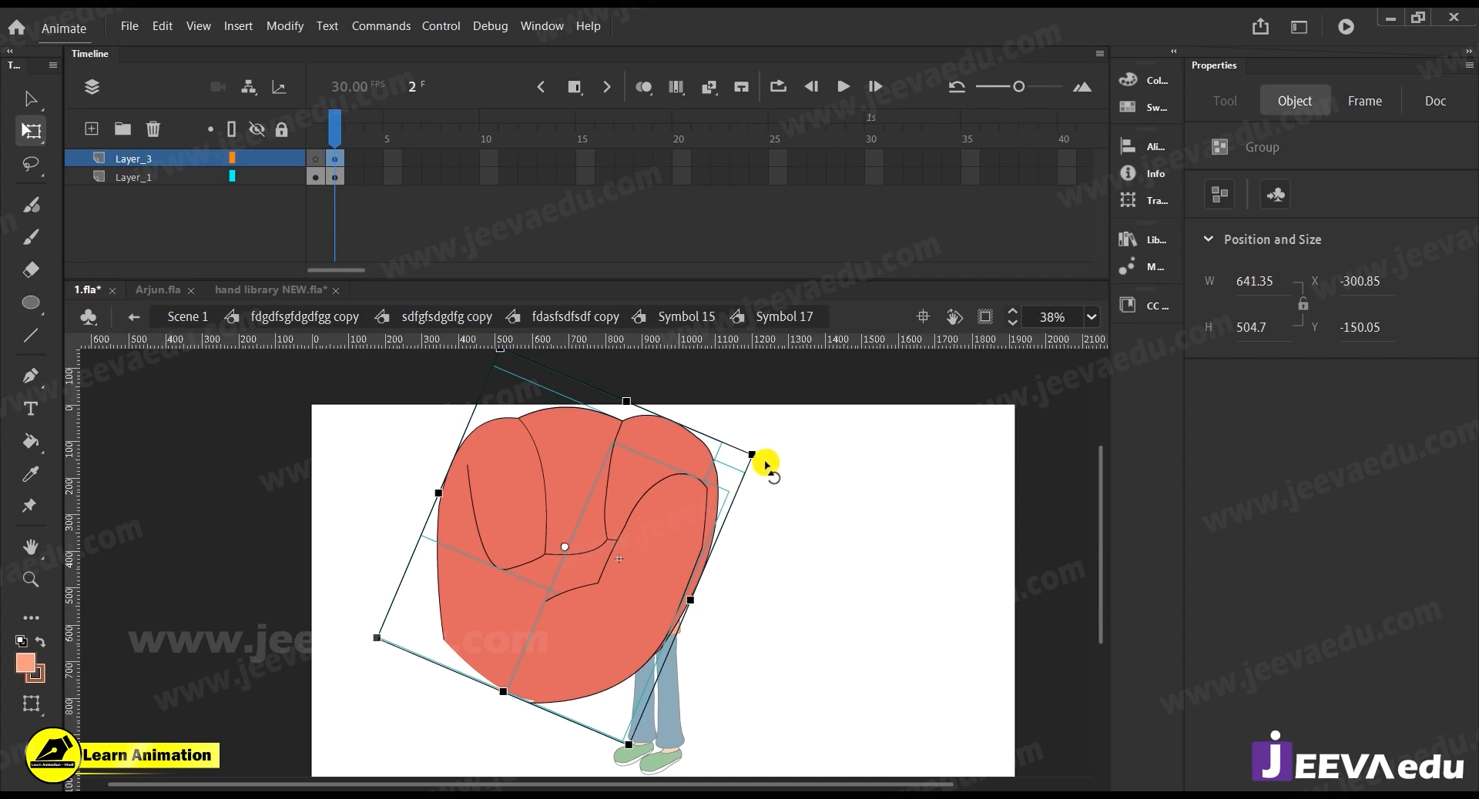
drag(758, 458, 858, 678)
key(z)
click(577, 560)
key(q)
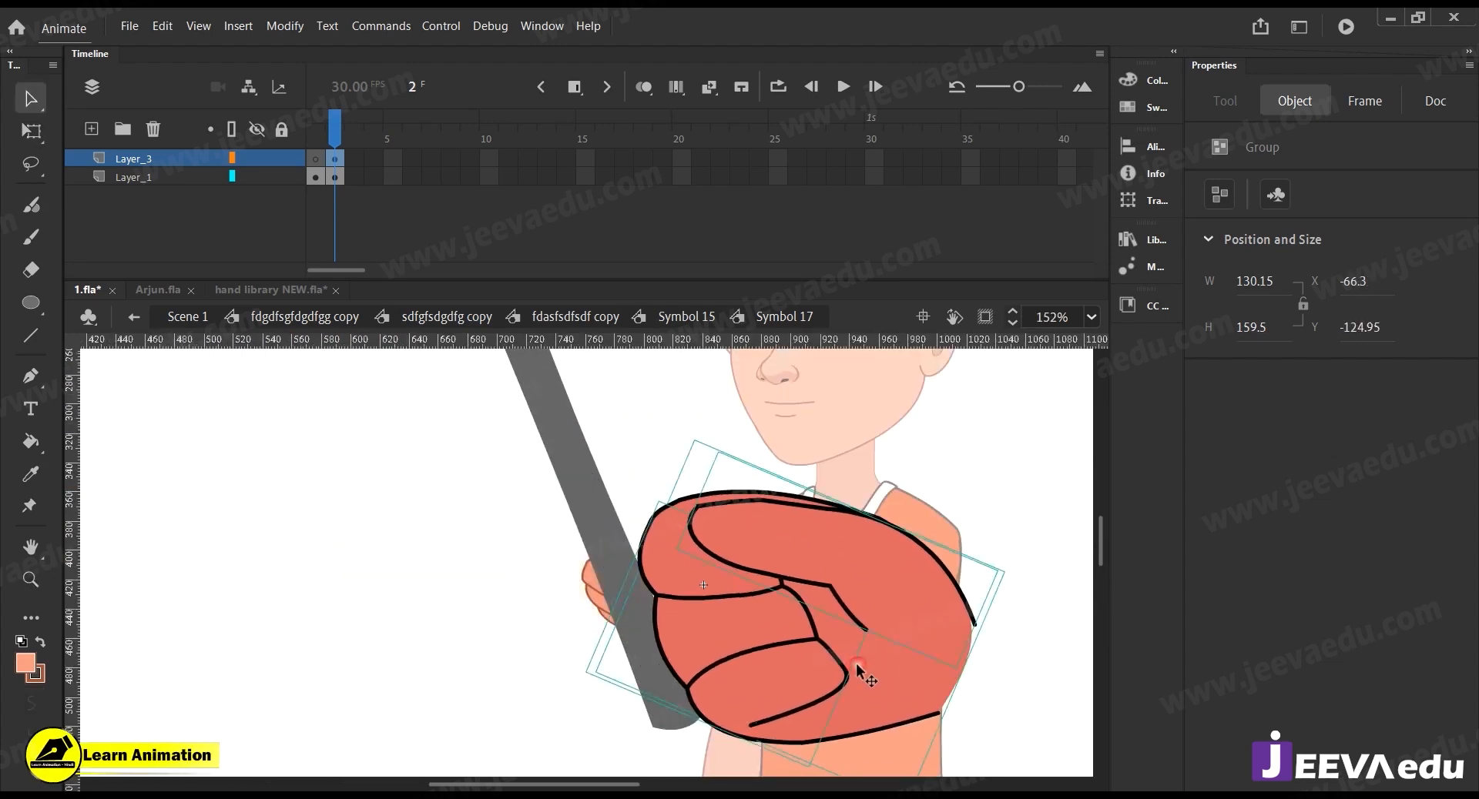
drag(687, 436, 742, 583)
Reduce the fist to about 40 by 49 px and place it just beside the boy's open hand
key(z)
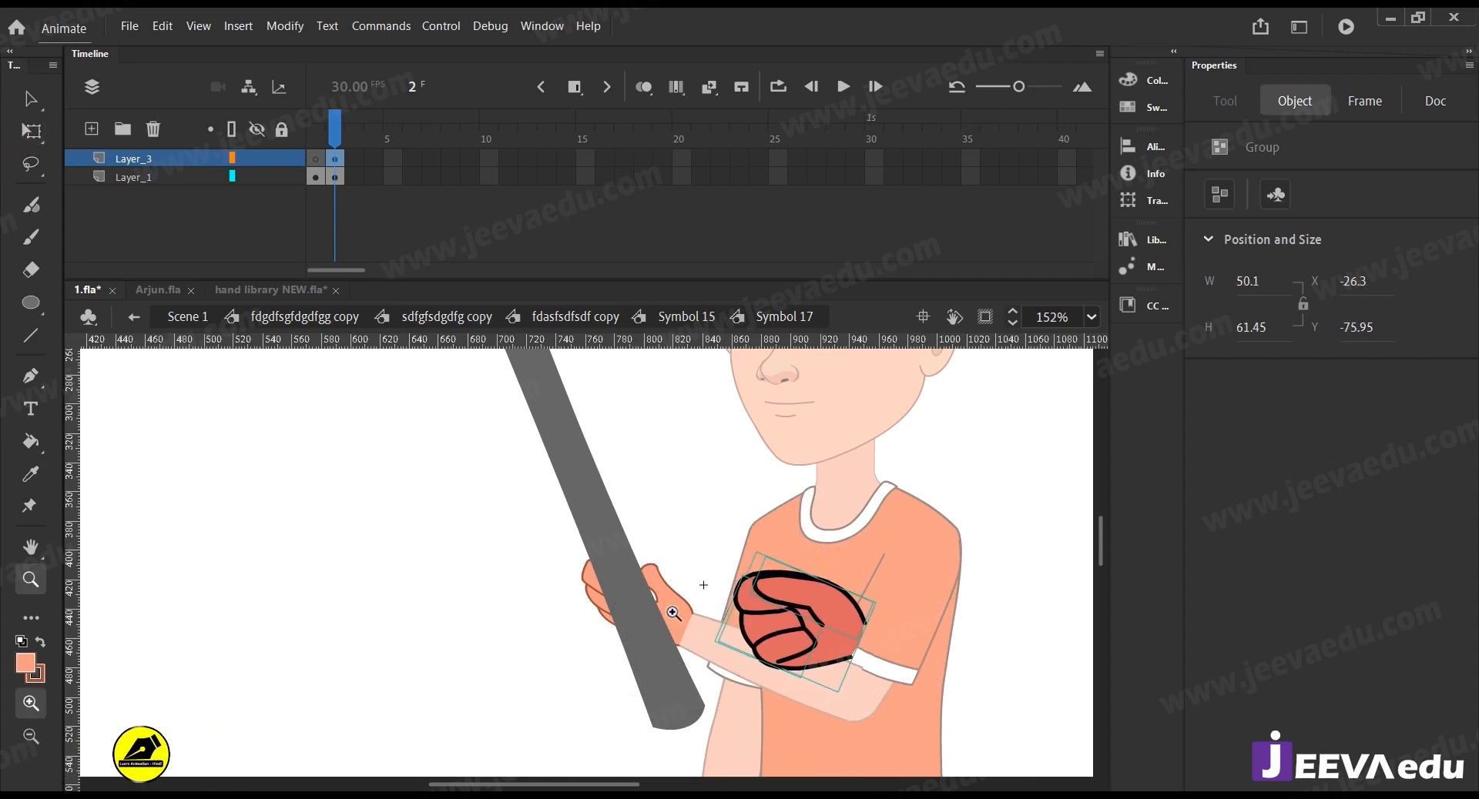
click(739, 649)
key(v)
drag(782, 637, 736, 579)
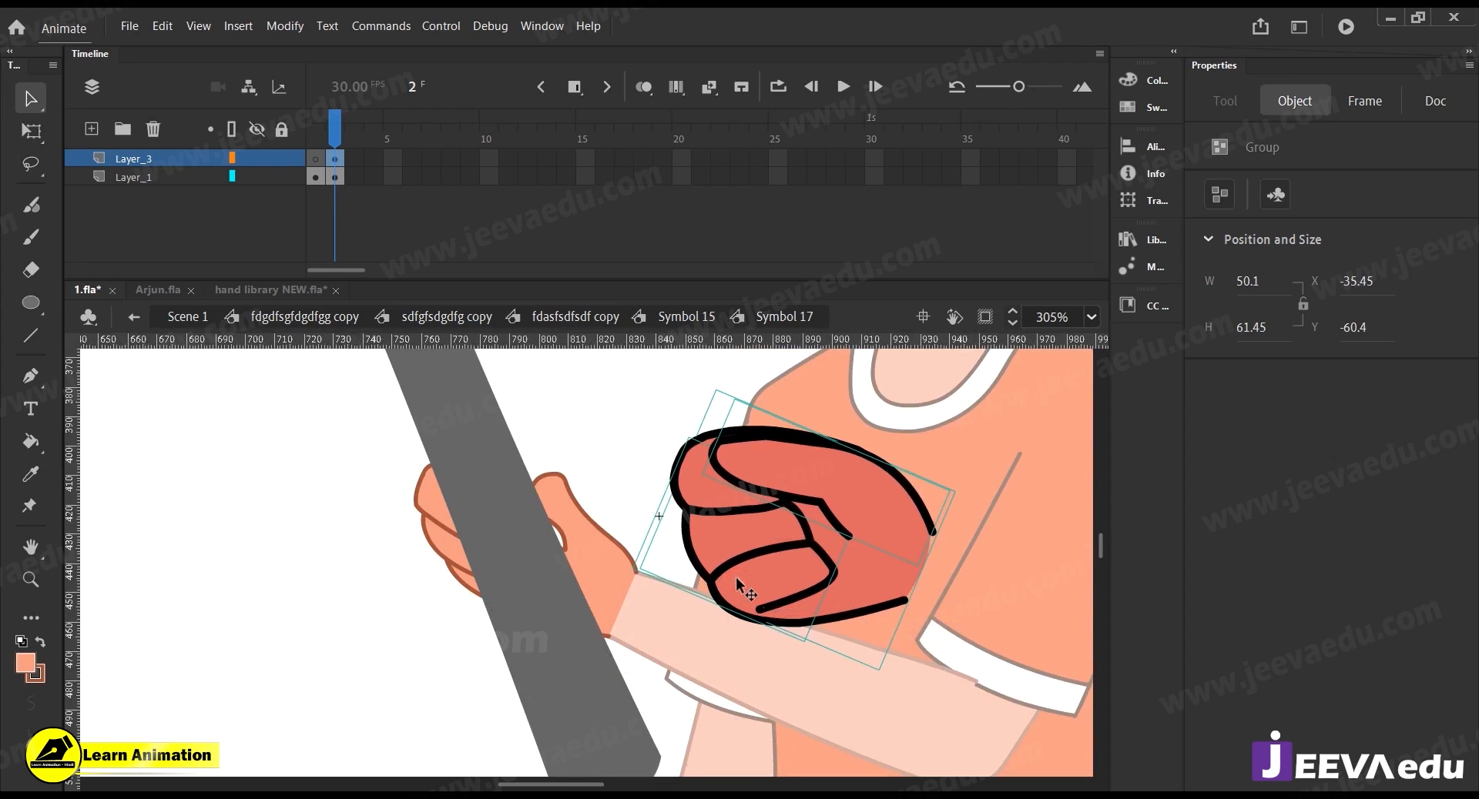
key(q)
drag(715, 395, 729, 418)
drag(770, 539, 727, 522)
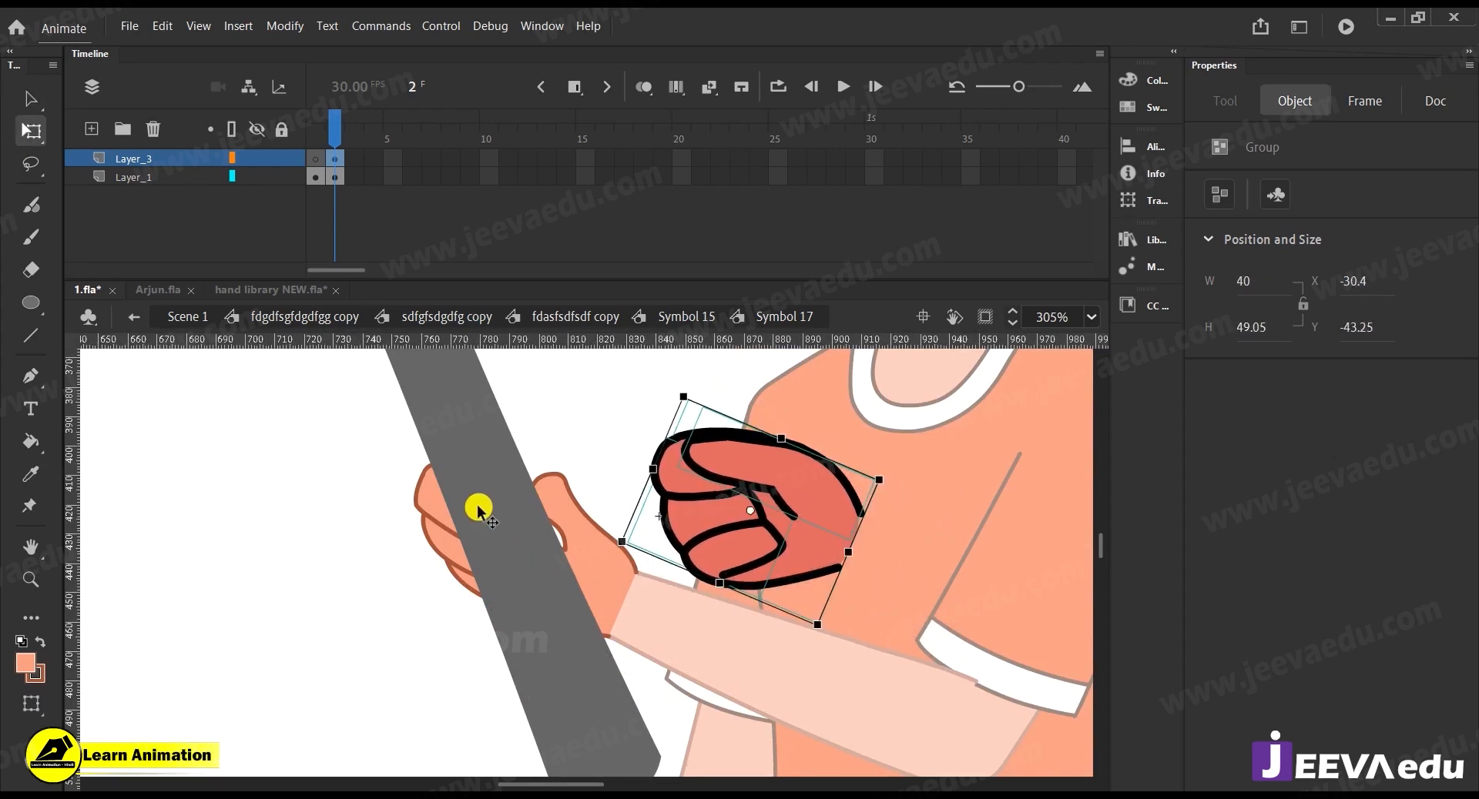
Move the pickaxe off the open hand and check the hand's fill and outline properties
key(v)
drag(566, 608, 389, 664)
click(570, 587)
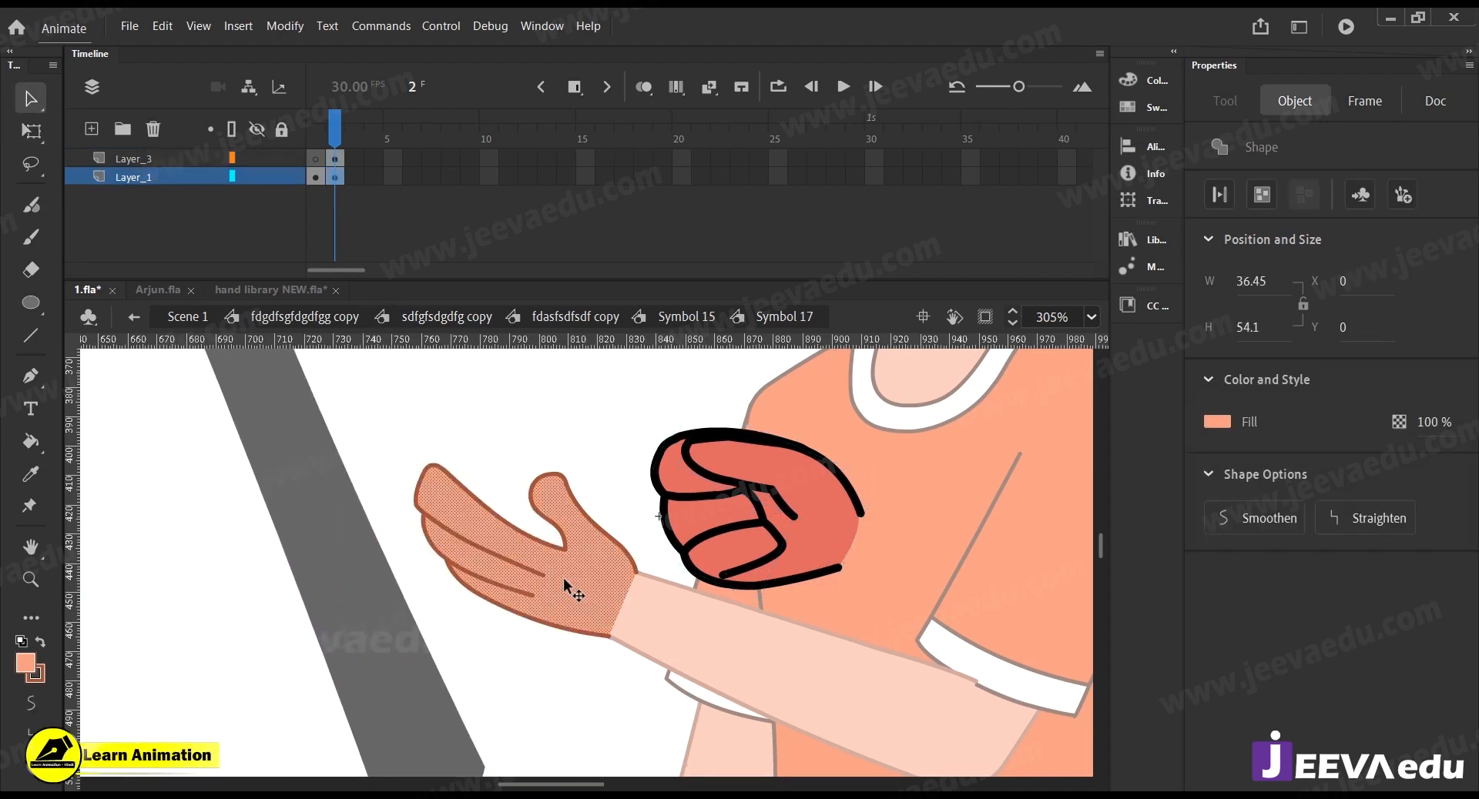
click(625, 556)
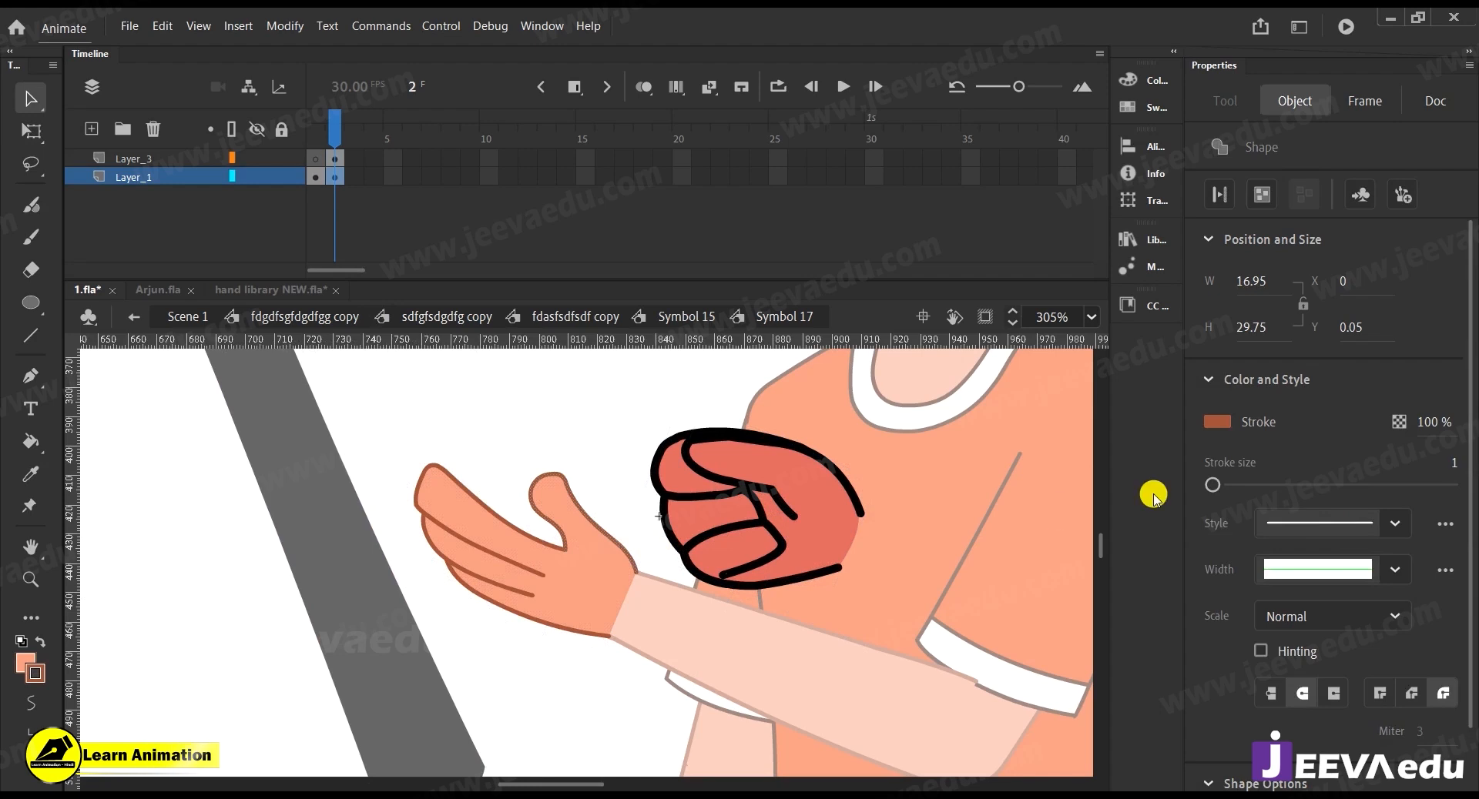
Fill the fist's thumb with the boy's skin colour inside its group
double_click(793, 478)
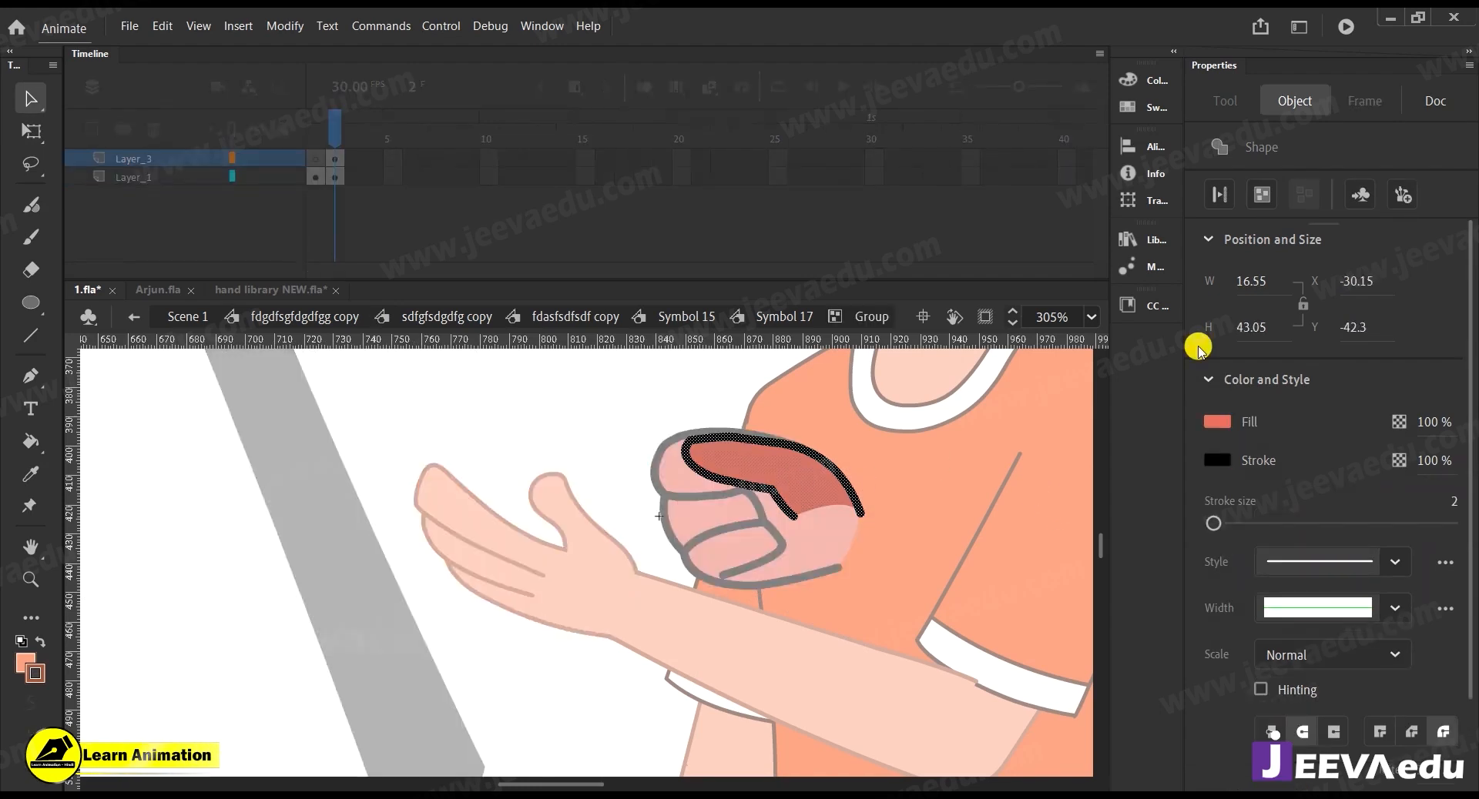
click(21, 667)
click(21, 667)
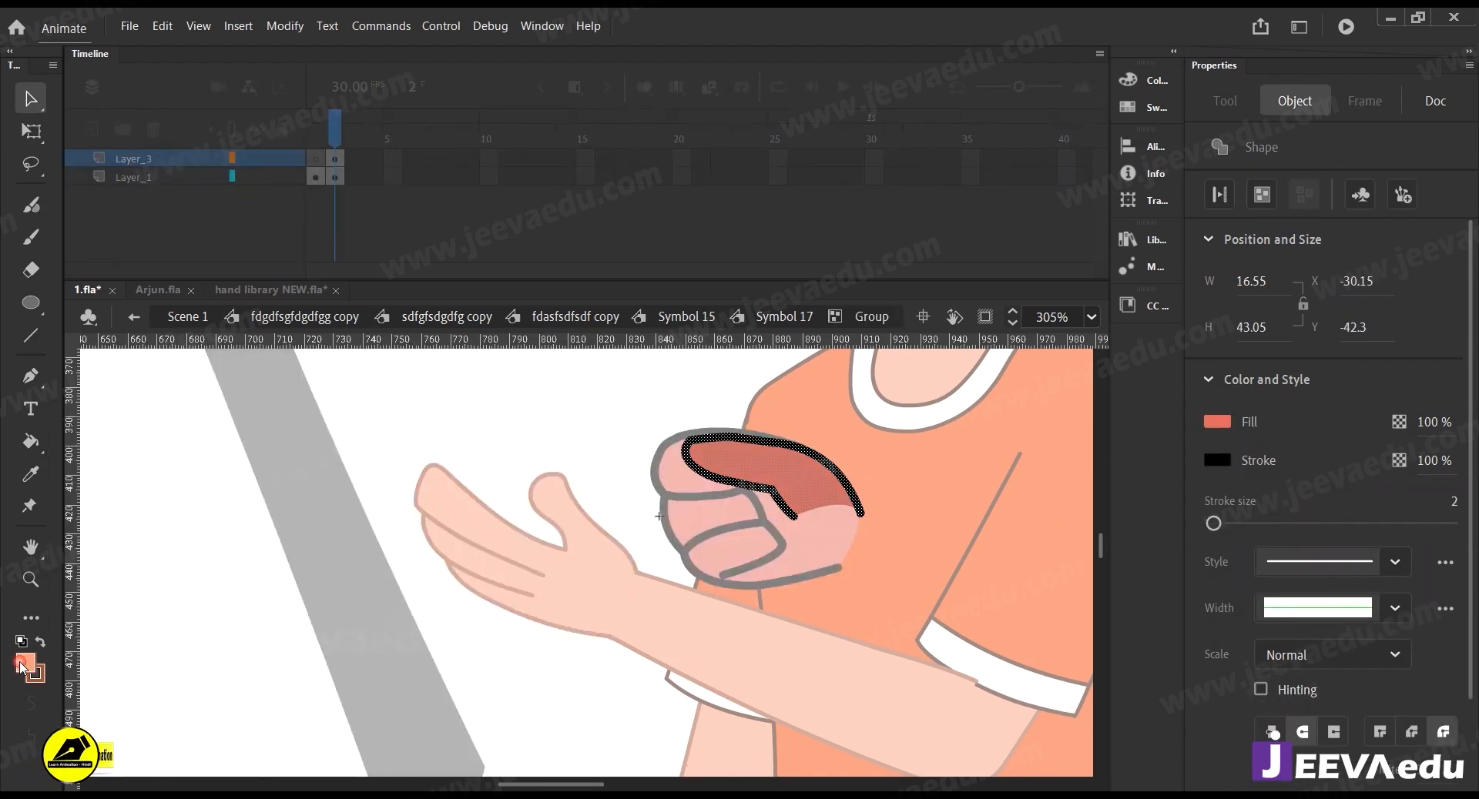
click(21, 667)
click(21, 667)
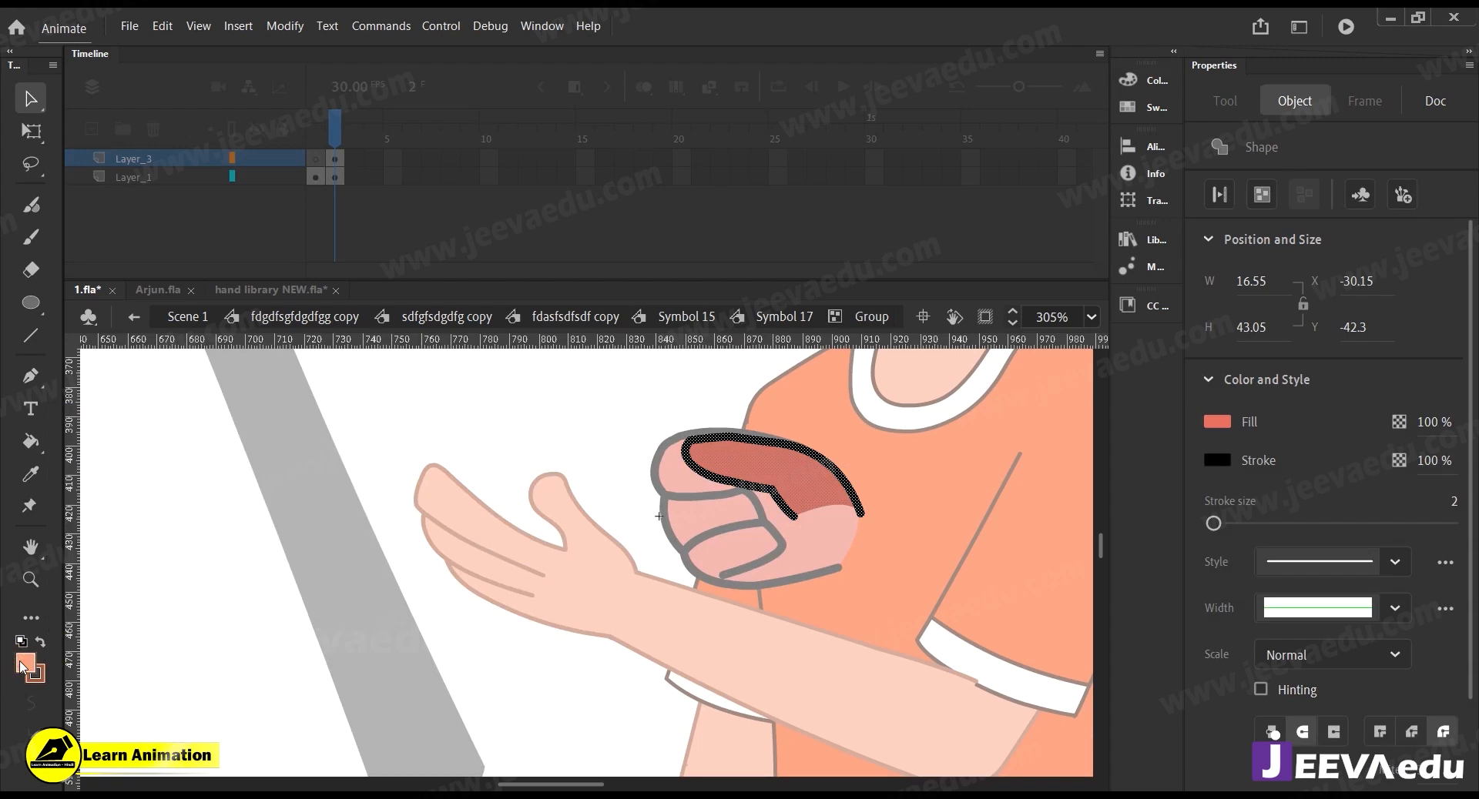
key(k)
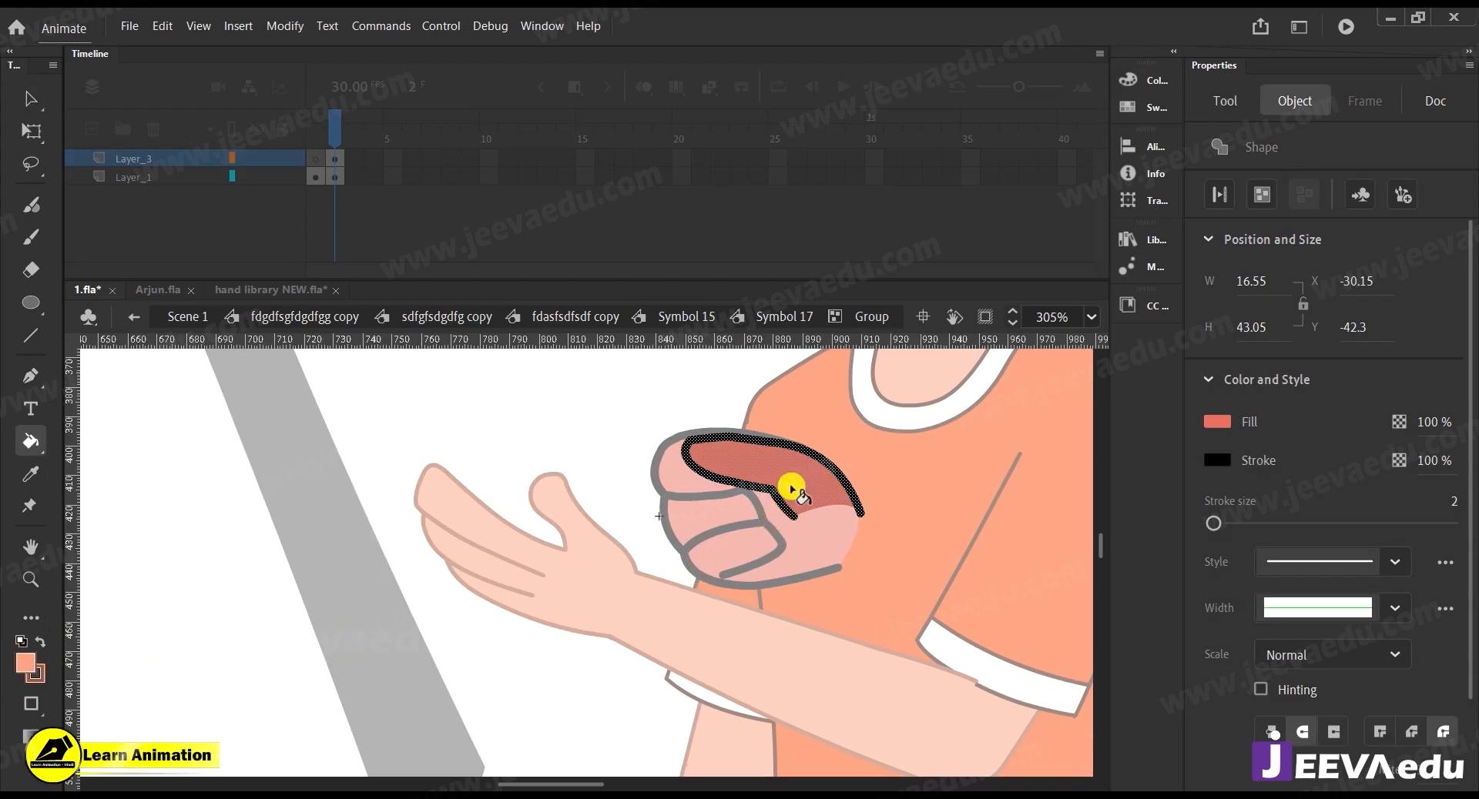
click(793, 487)
Recolour the thumb's outline to #A3503C, set its stroke size to 1 and leave the thumb group
key(v)
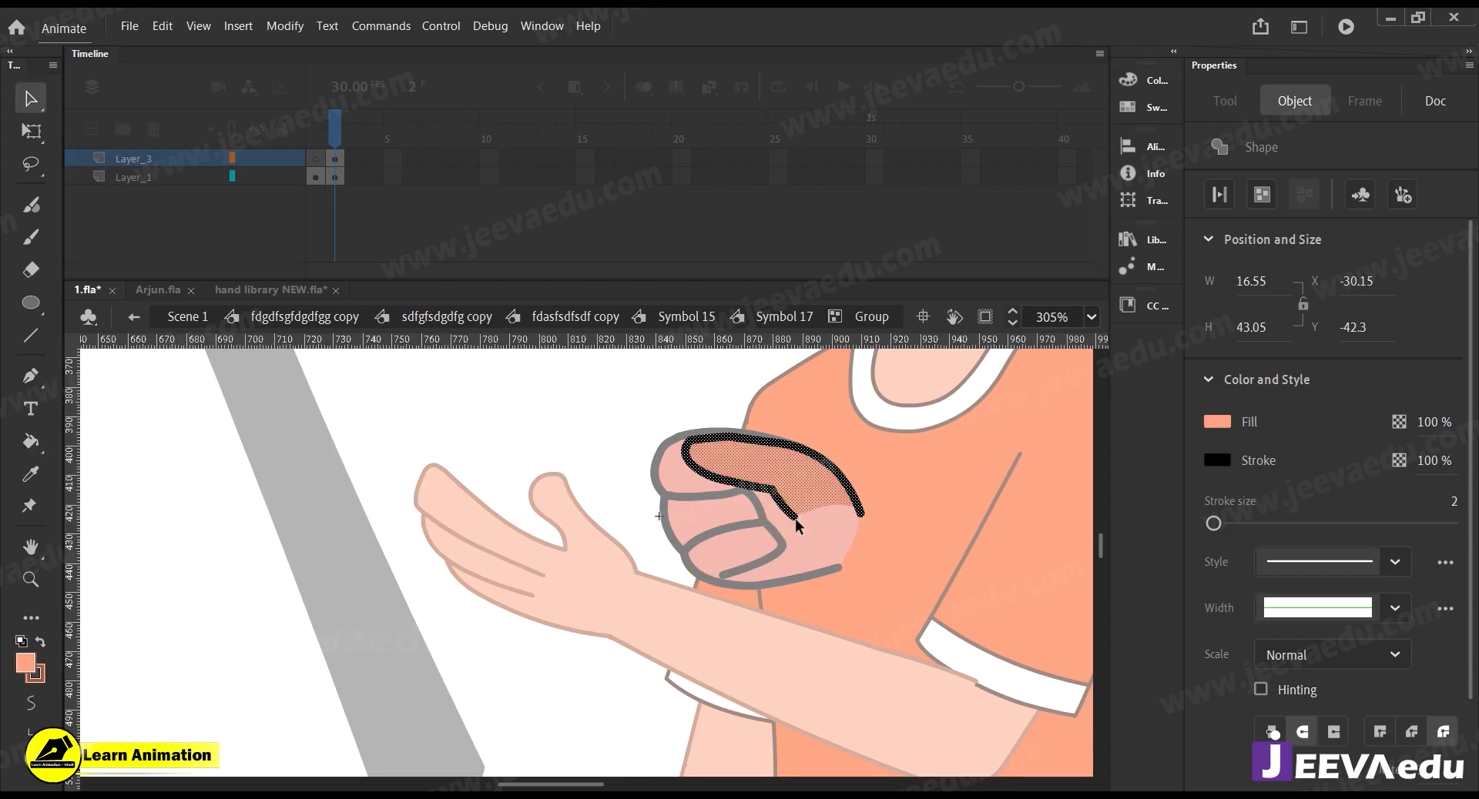
key(Escape)
double_click(793, 520)
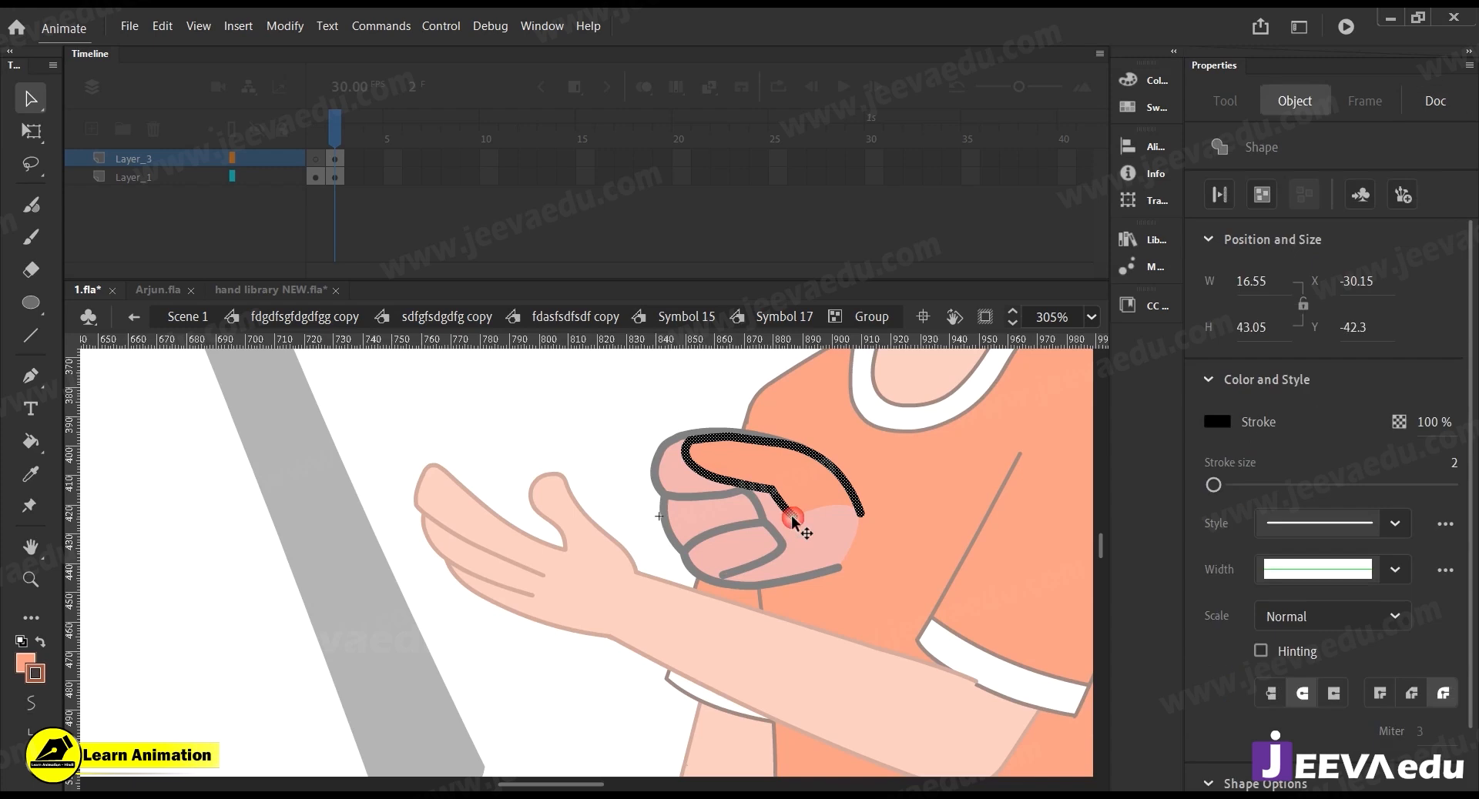
click(44, 685)
key(Escape)
click(41, 683)
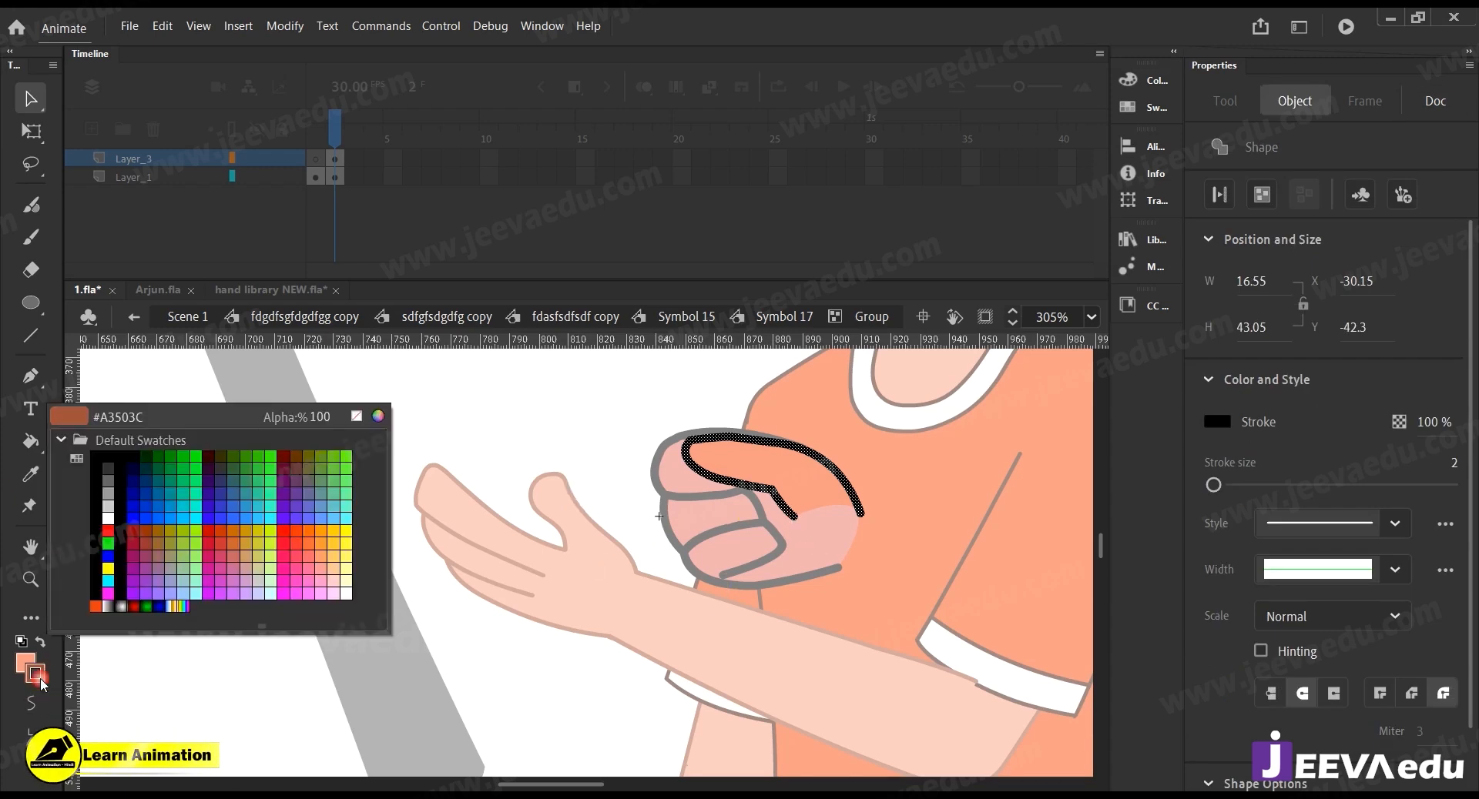
click(74, 422)
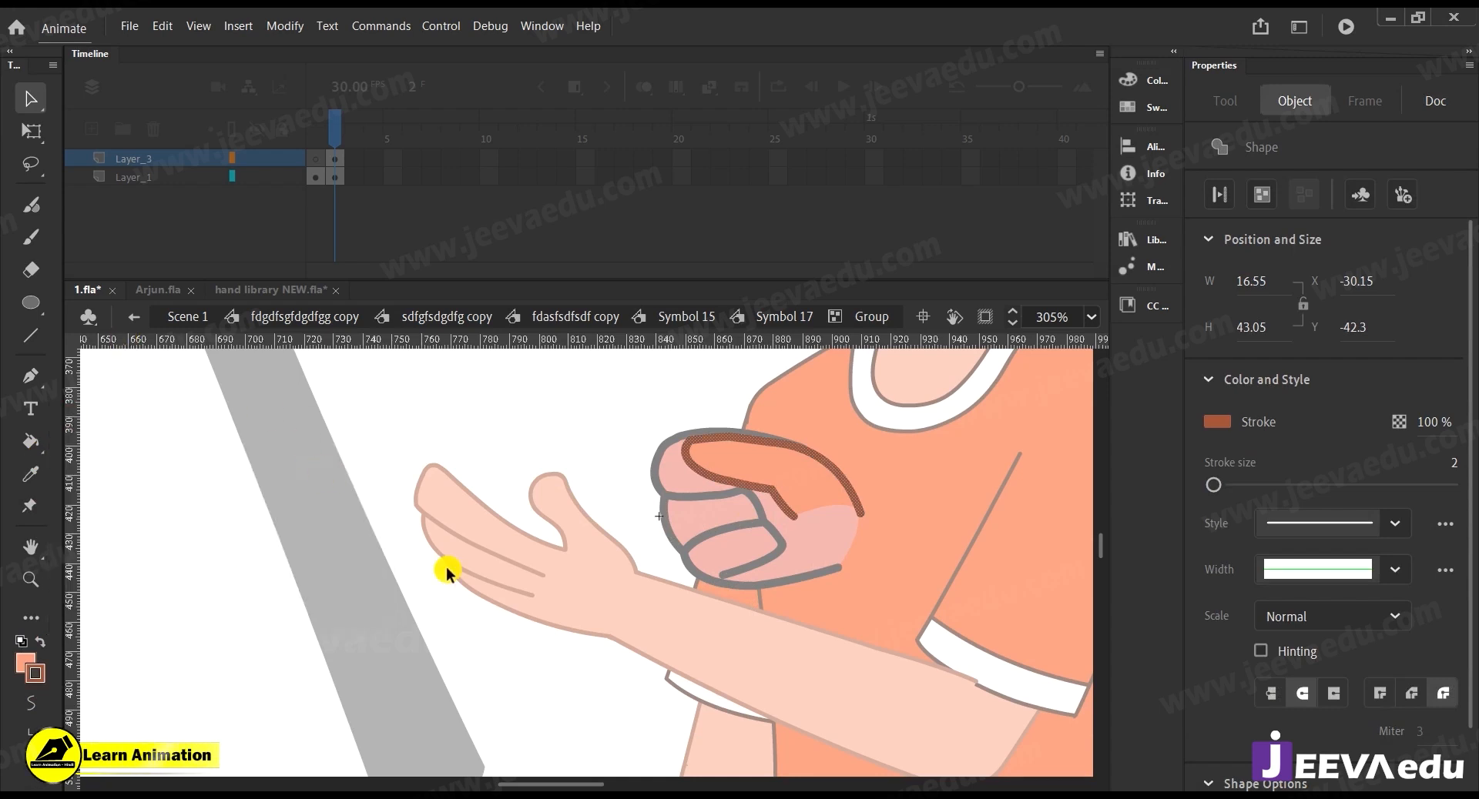
click(1454, 465)
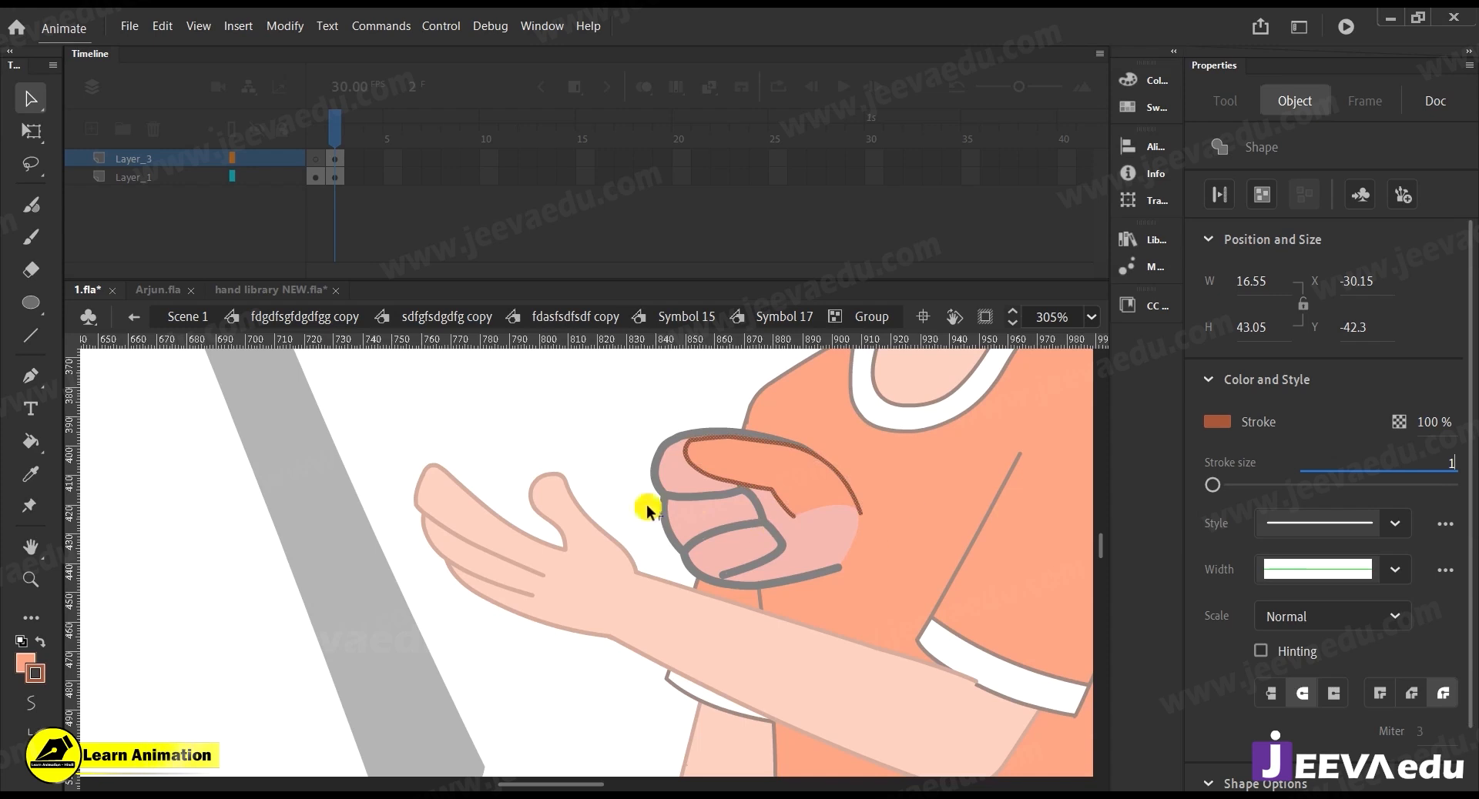
double_click(551, 428)
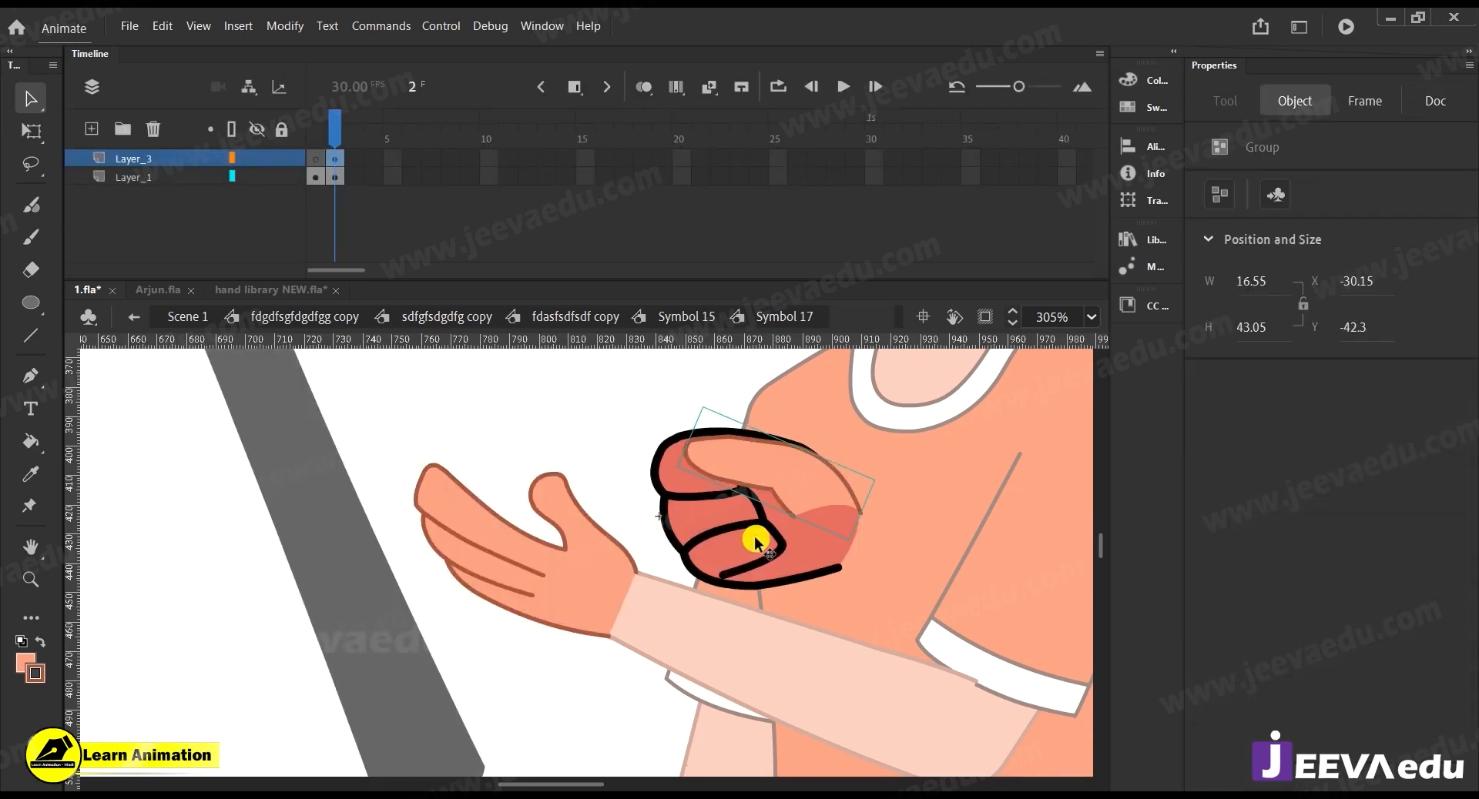
Pull the fist's finger and thumb pieces away from the palm to inspect them, and undo the moves
double_click(755, 541)
click(631, 444)
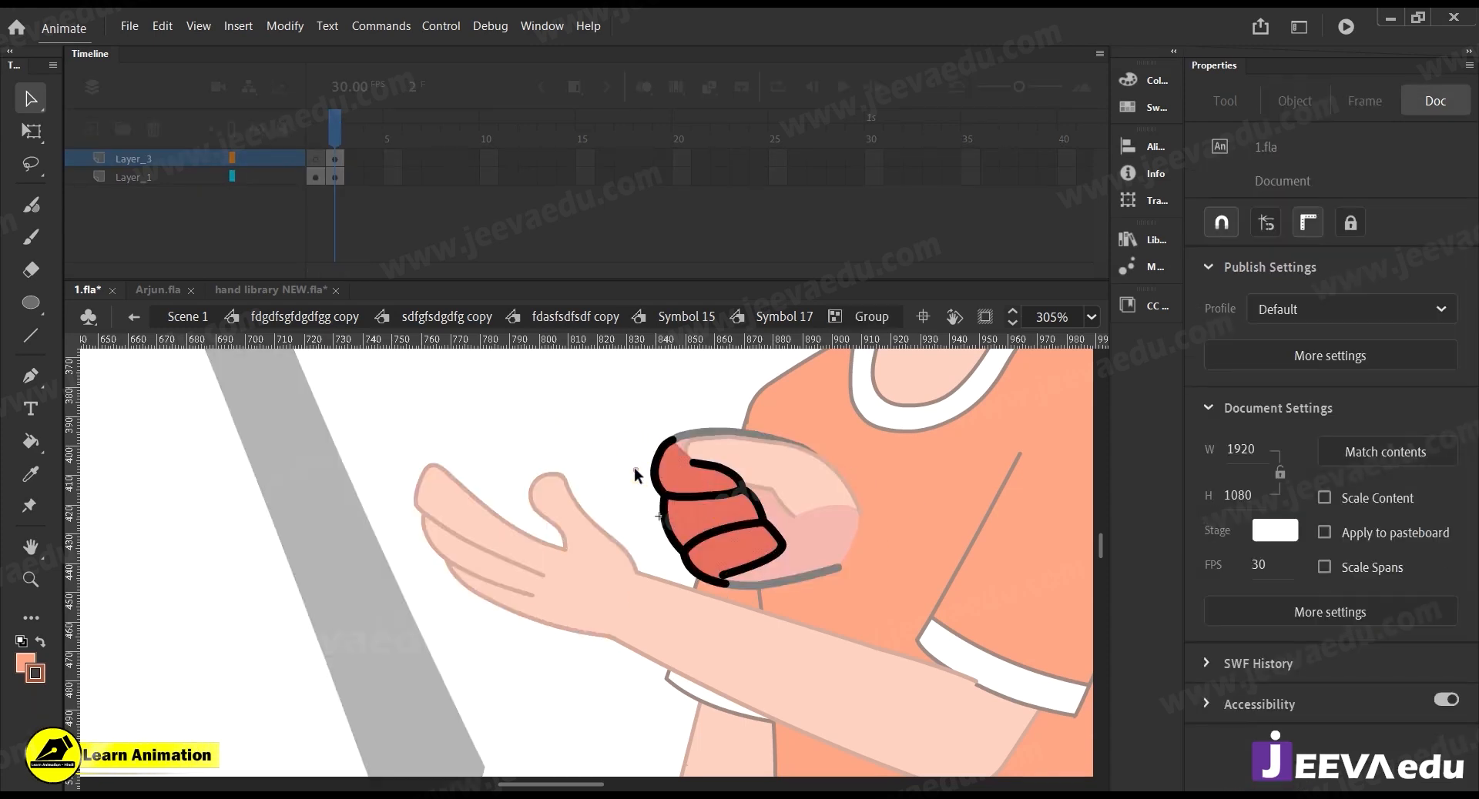
double_click(635, 470)
drag(719, 537, 599, 539)
key(ctrl+z)
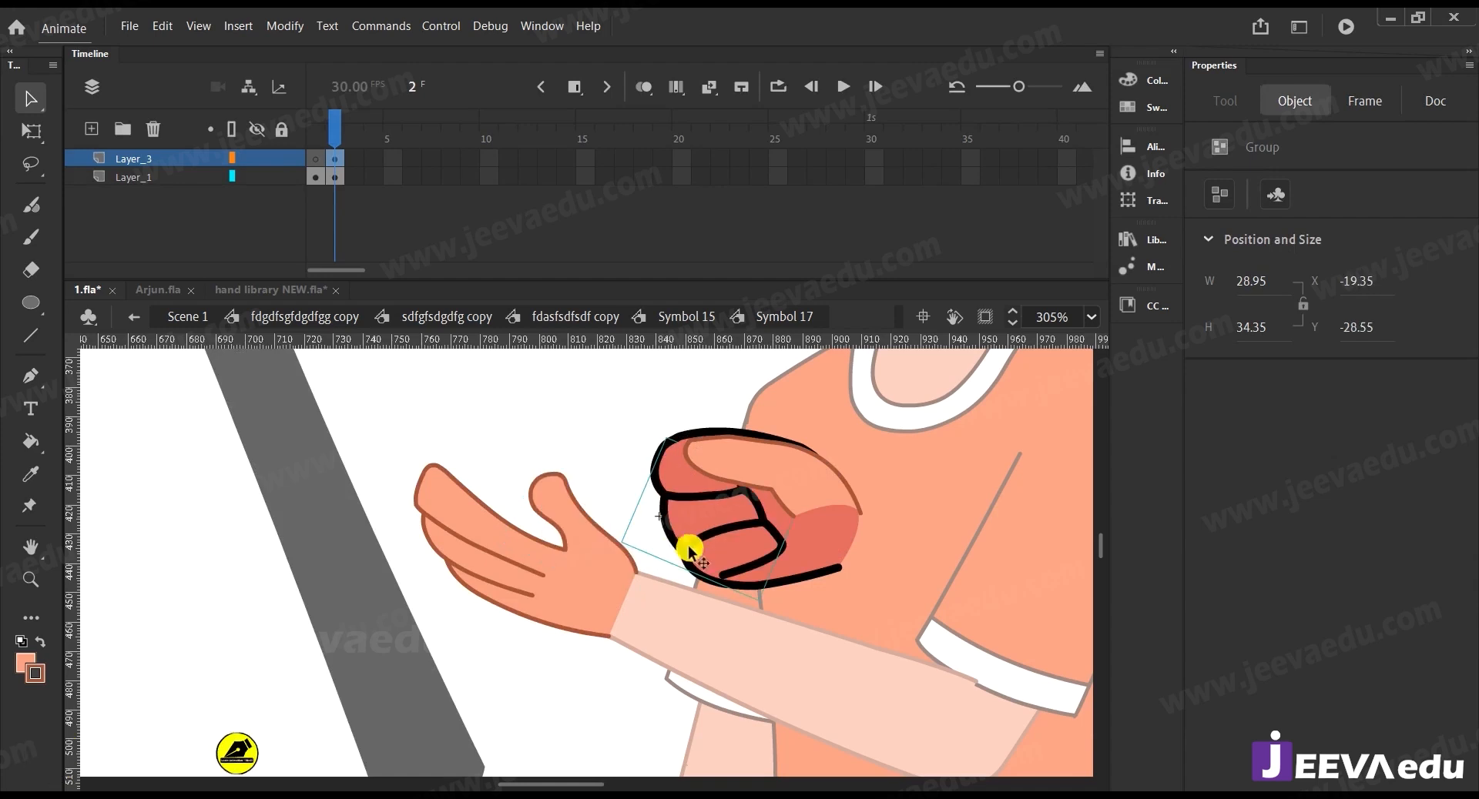
drag(754, 540, 594, 539)
drag(807, 499, 962, 499)
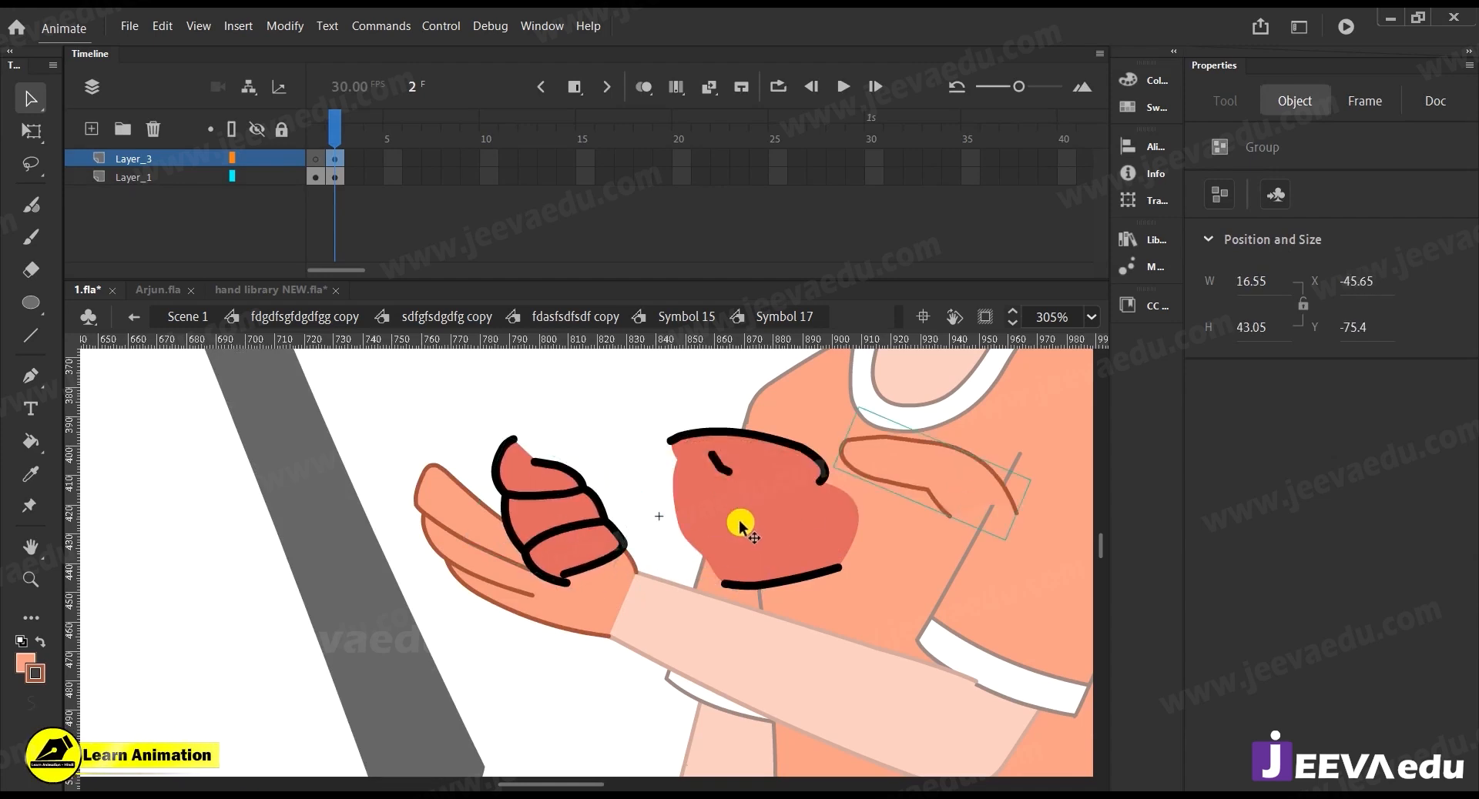
key(ctrl+z)
key(ctrl+z)
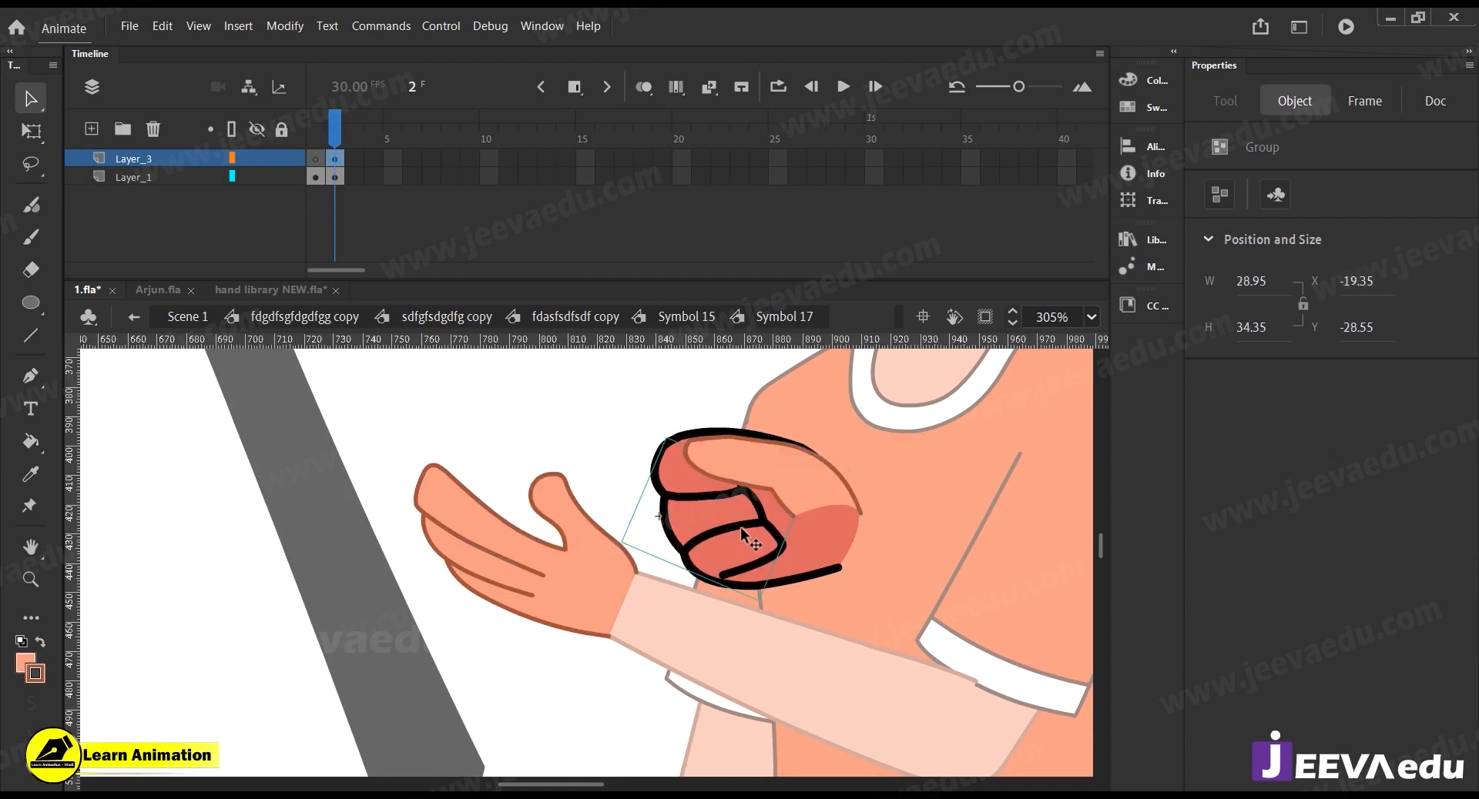
Fill the fist's finger piece with the skin colour and recolour its outlines to #A3503C
double_click(741, 526)
drag(815, 387, 575, 657)
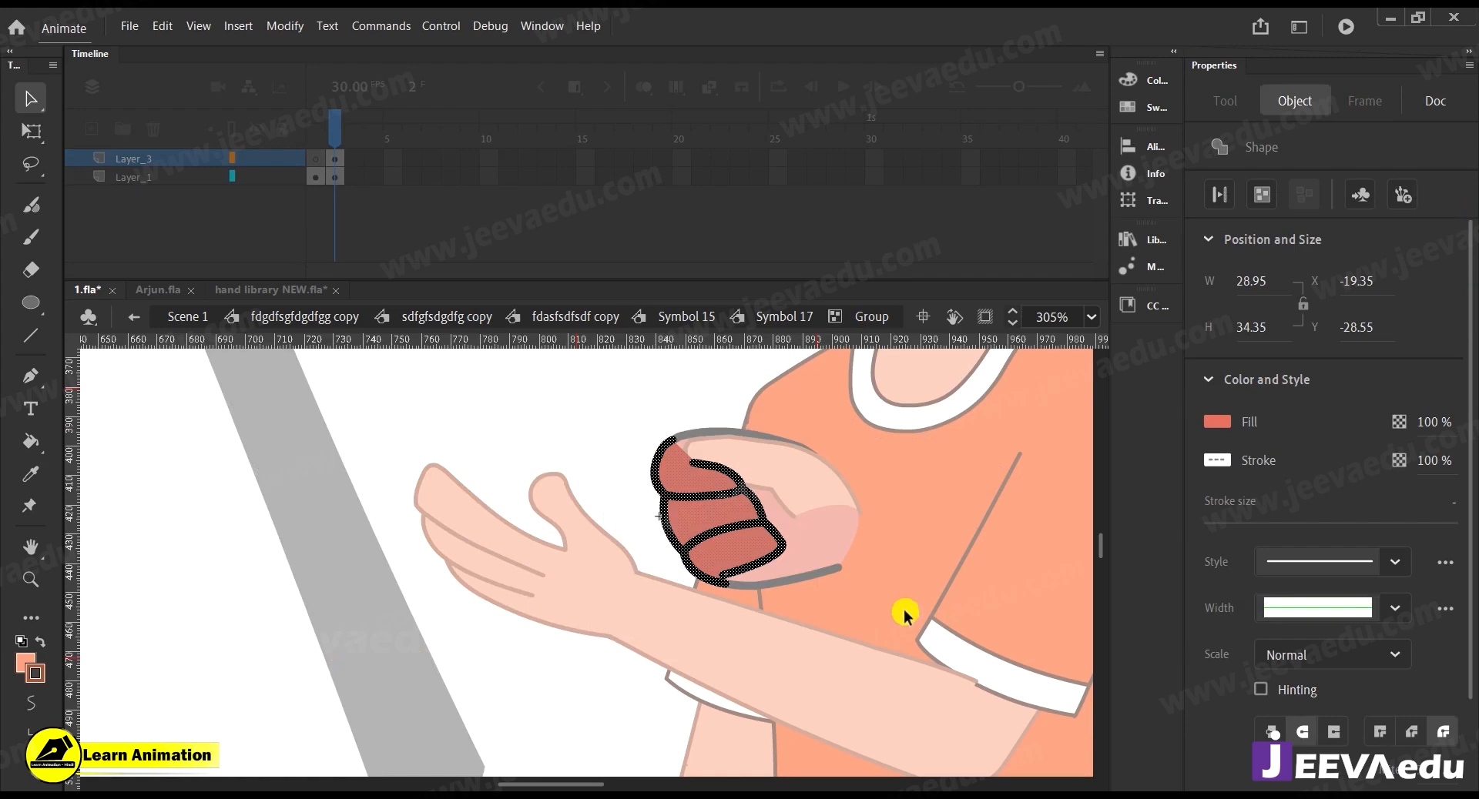
key(k)
click(724, 516)
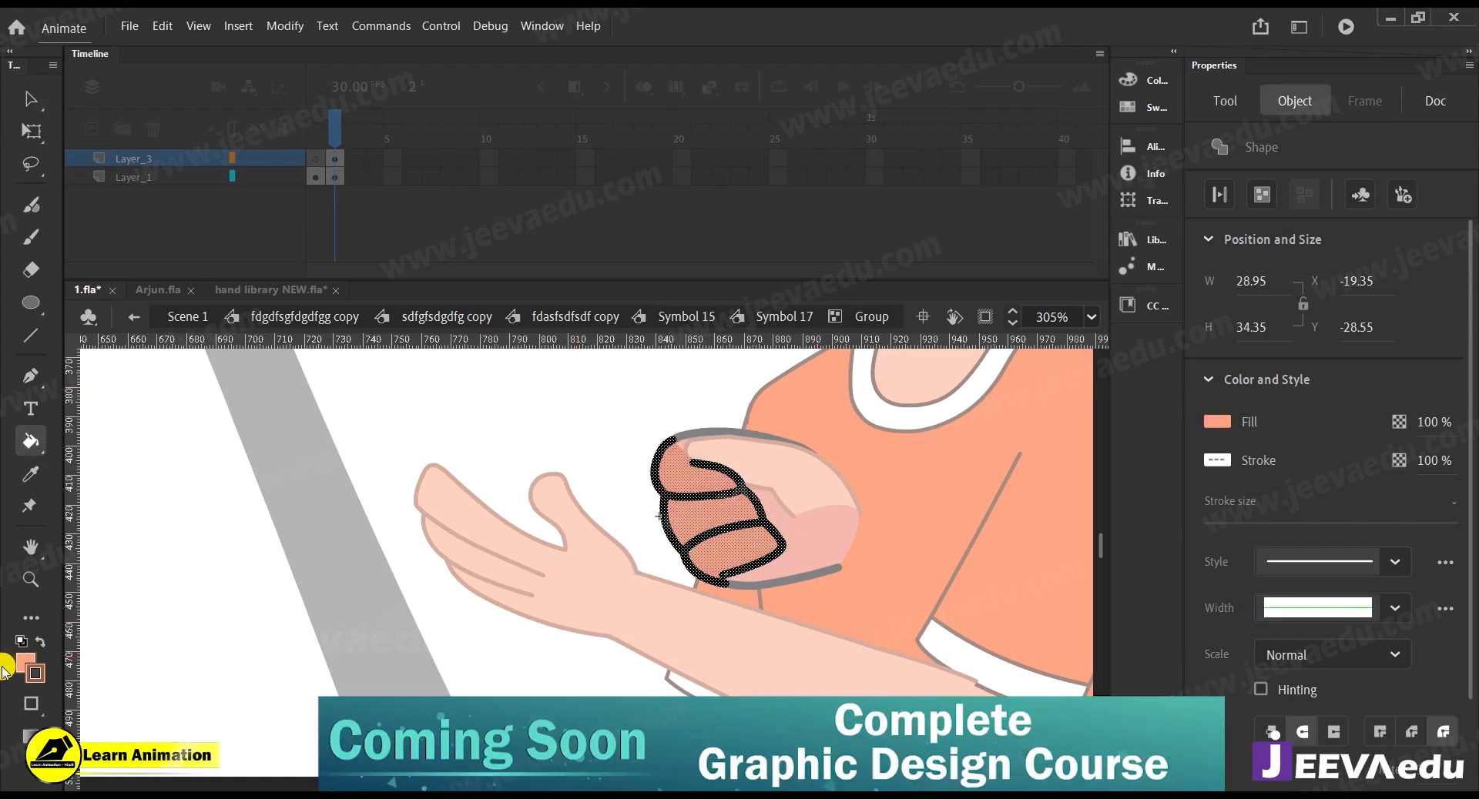
click(35, 673)
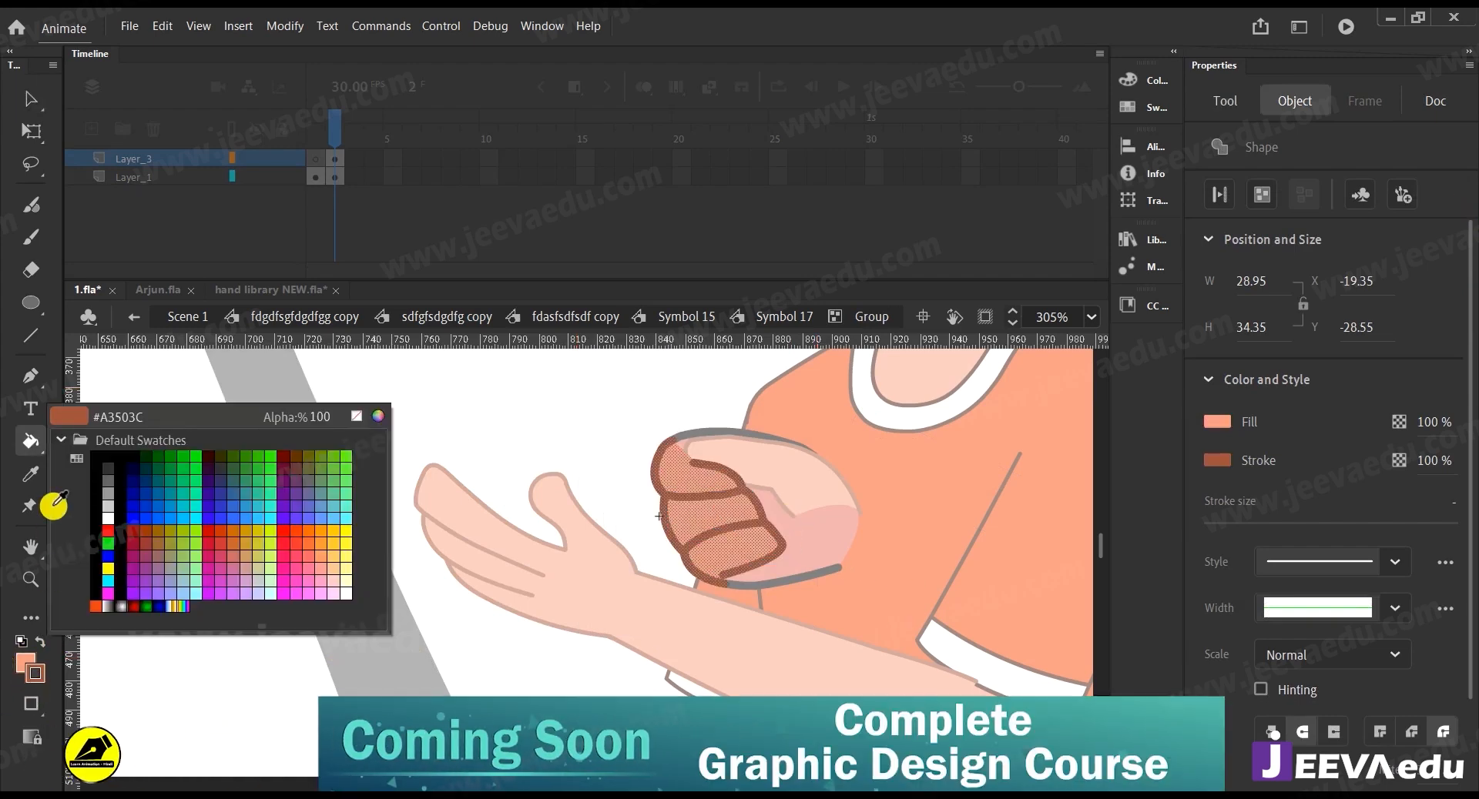
click(71, 420)
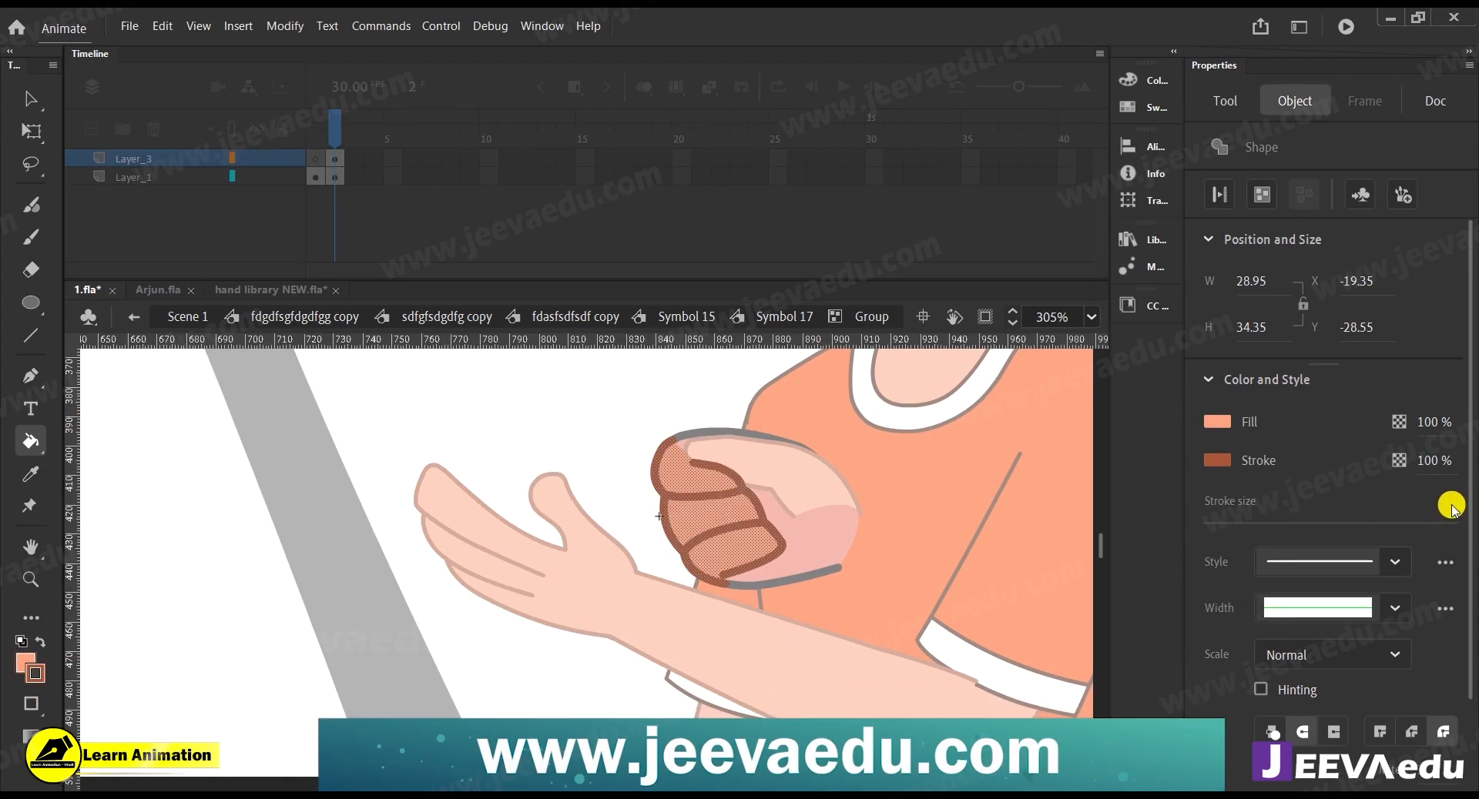
Set the stroke size of the fist's curled finger shapes to 1
text(1)
key(Return)
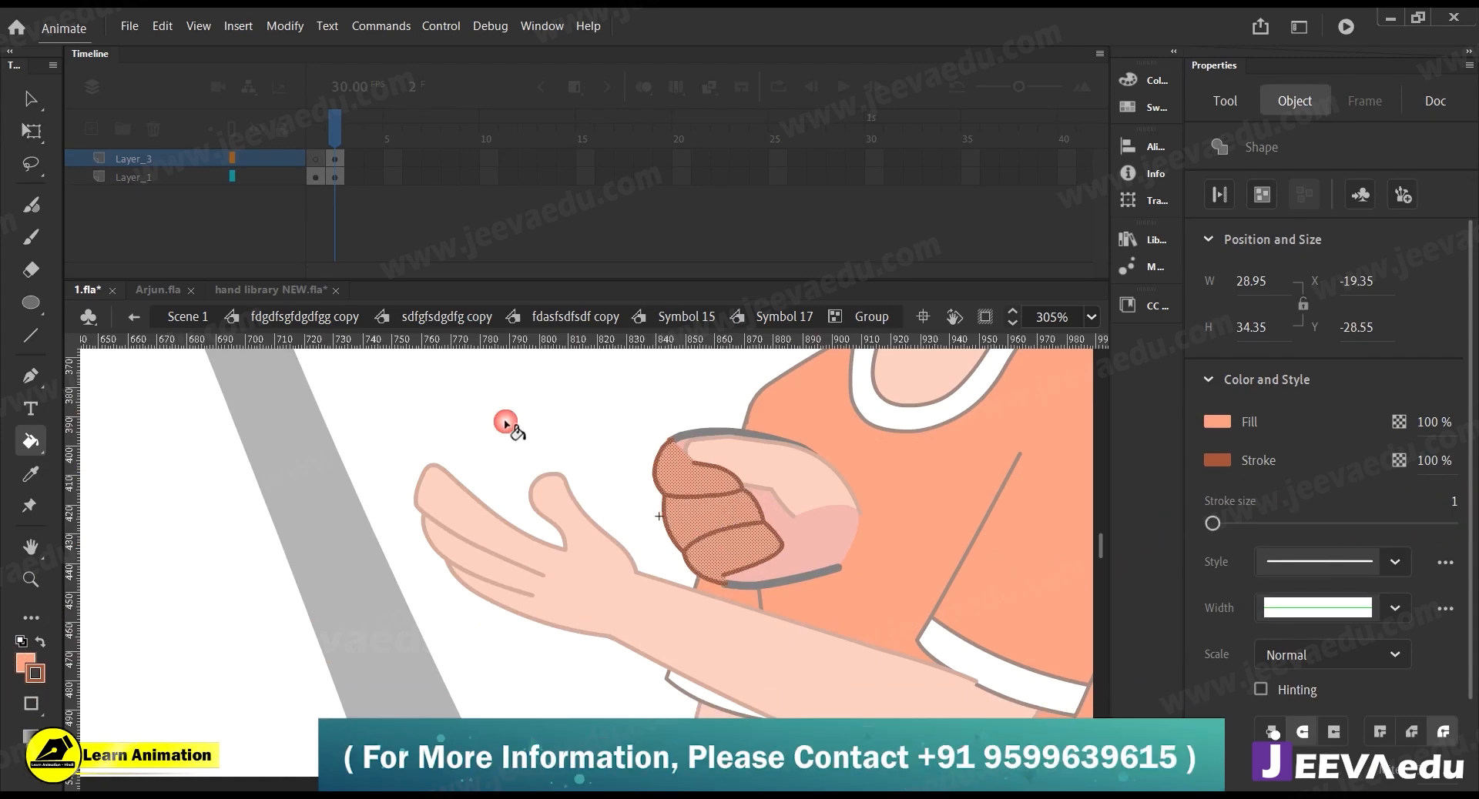
key(v)
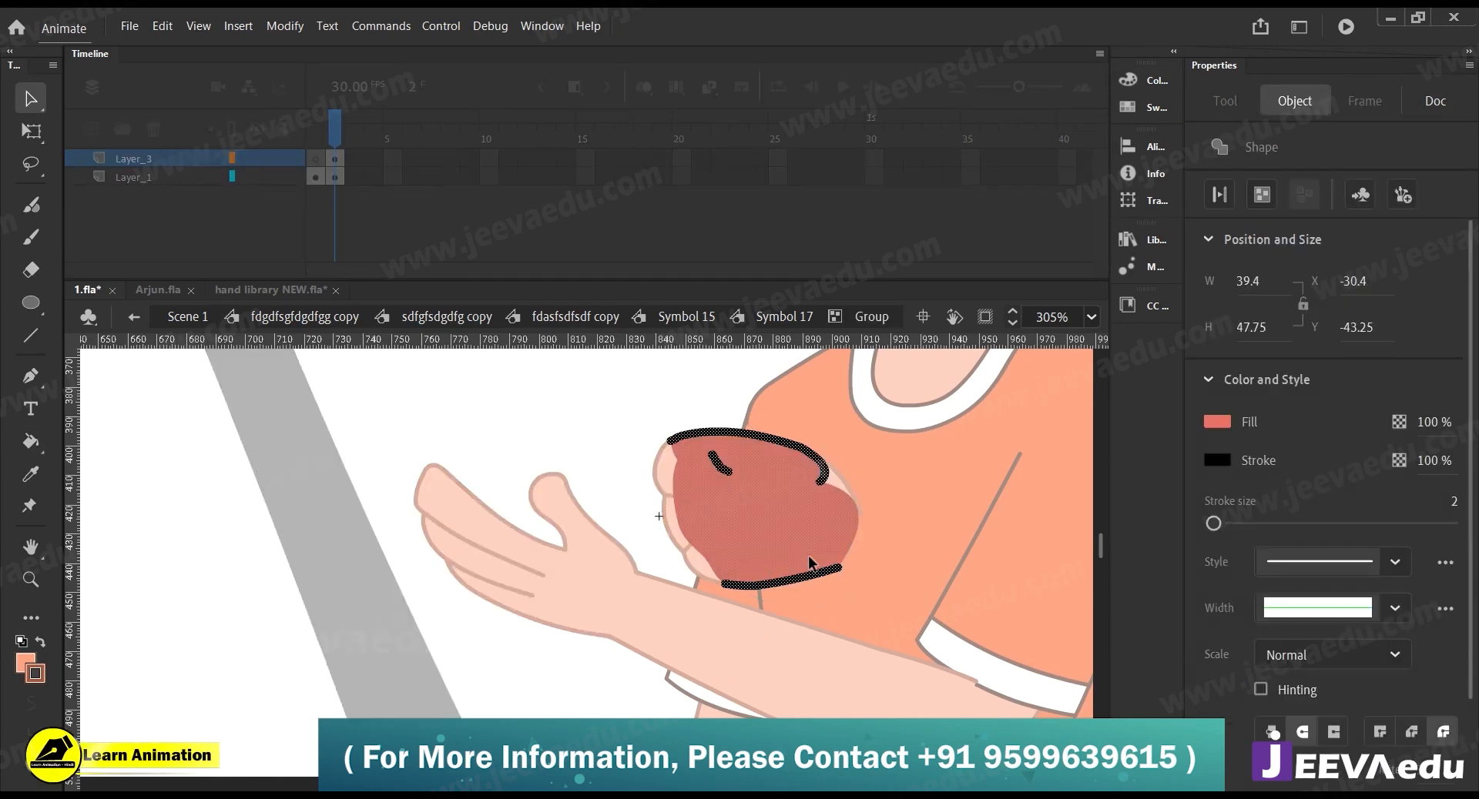
Recolour the fist's palm shape with the light orange skin fill and its outlines with the brown stroke colour
click(900, 404)
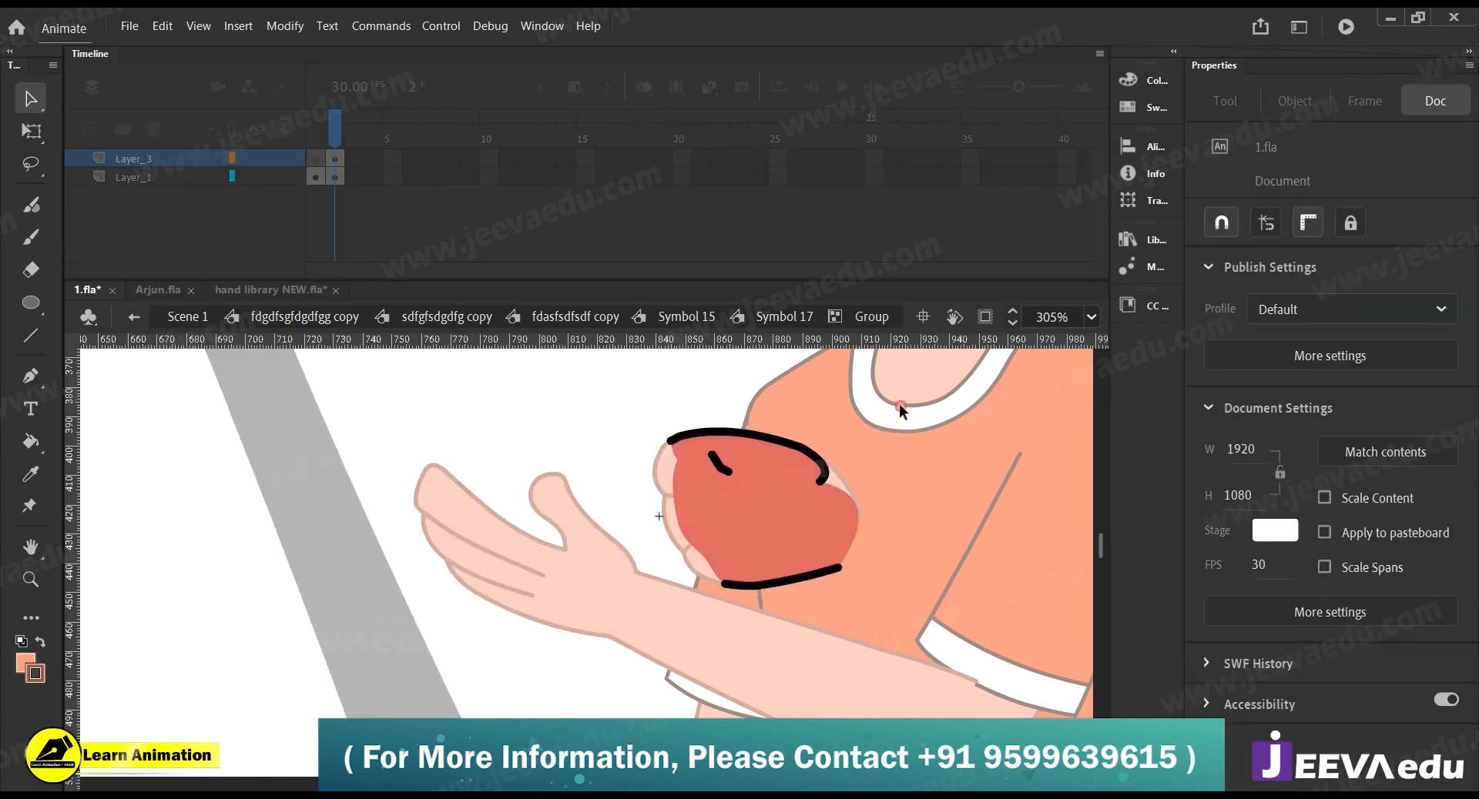
drag(901, 391, 448, 664)
key(k)
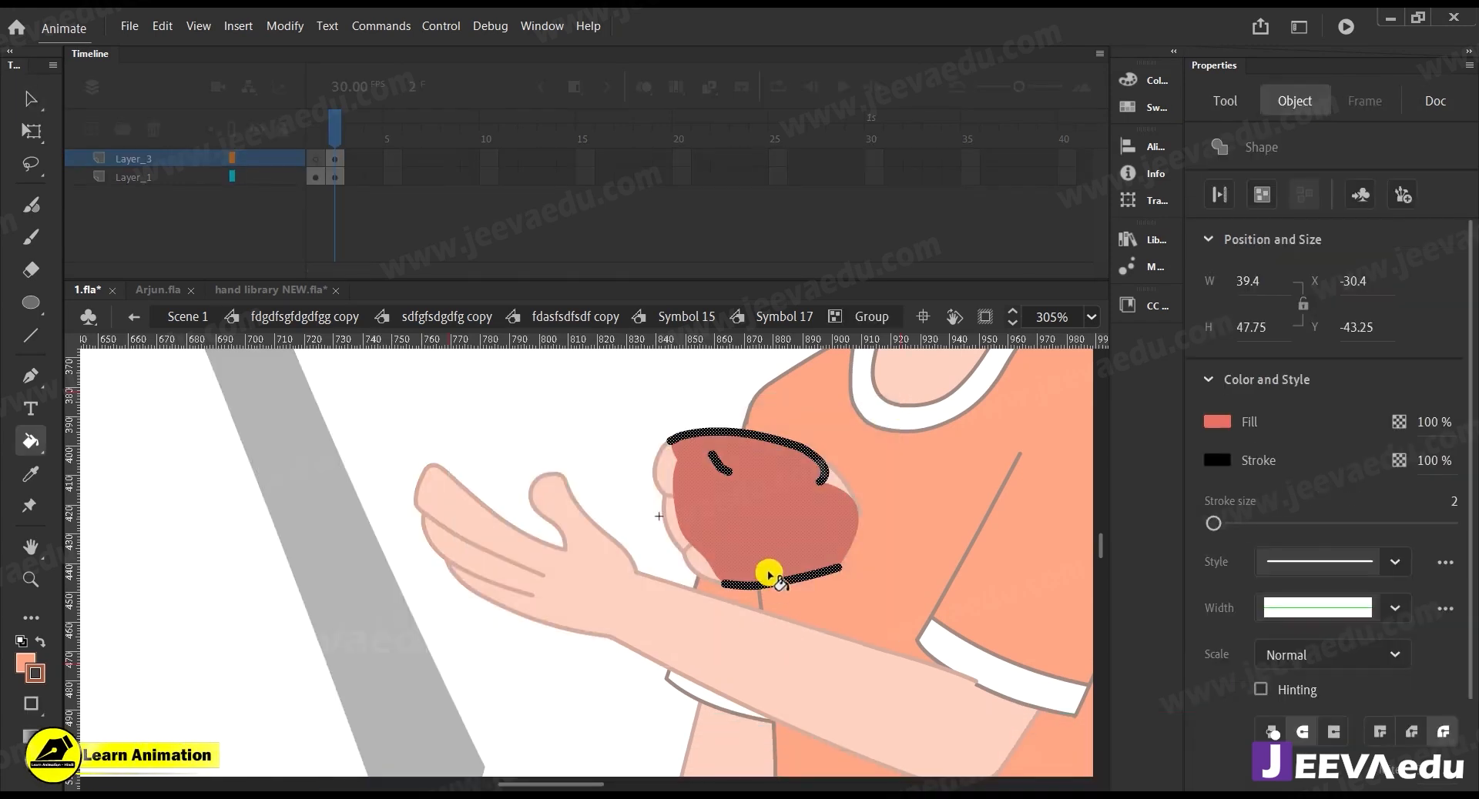
click(765, 571)
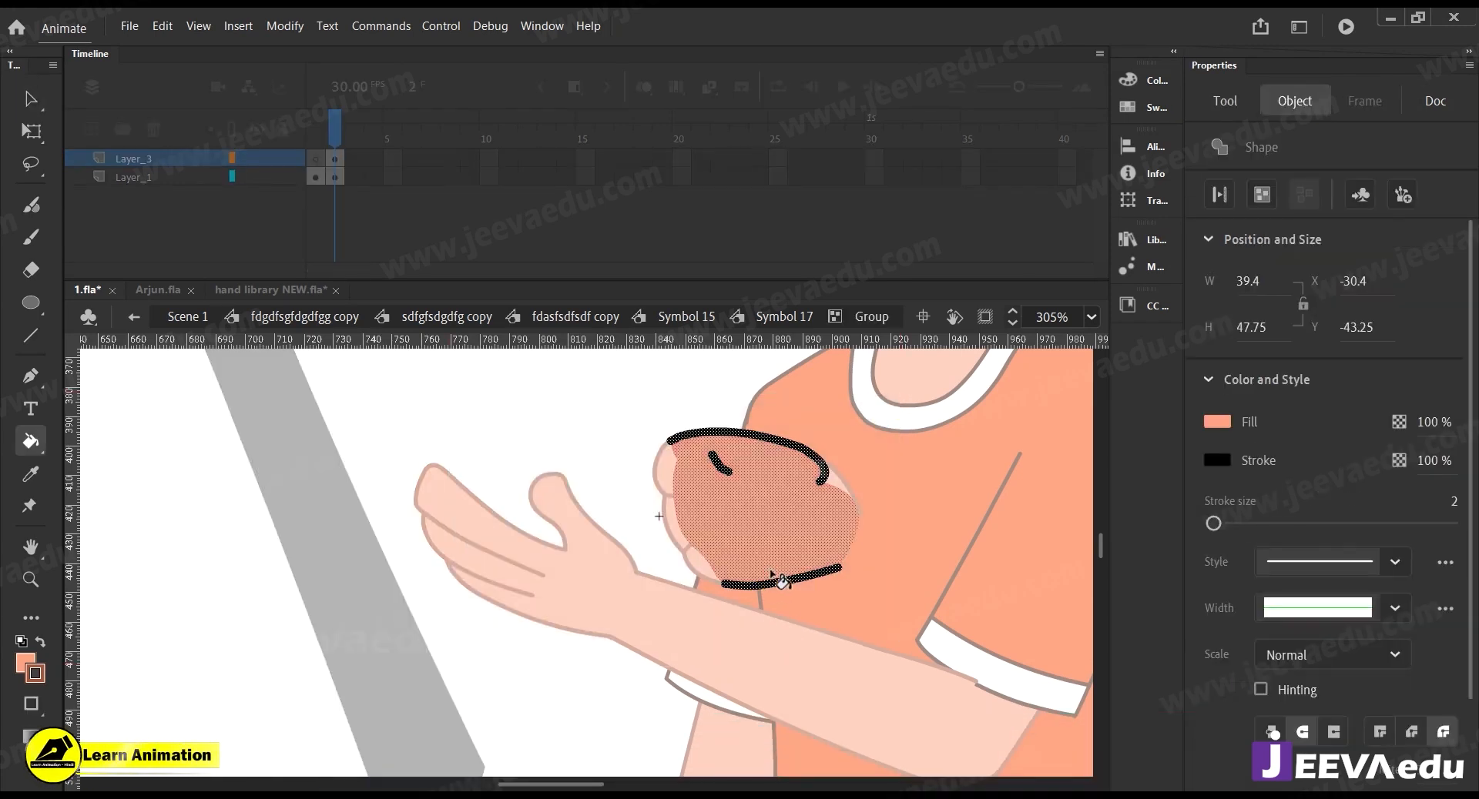
click(43, 678)
click(69, 416)
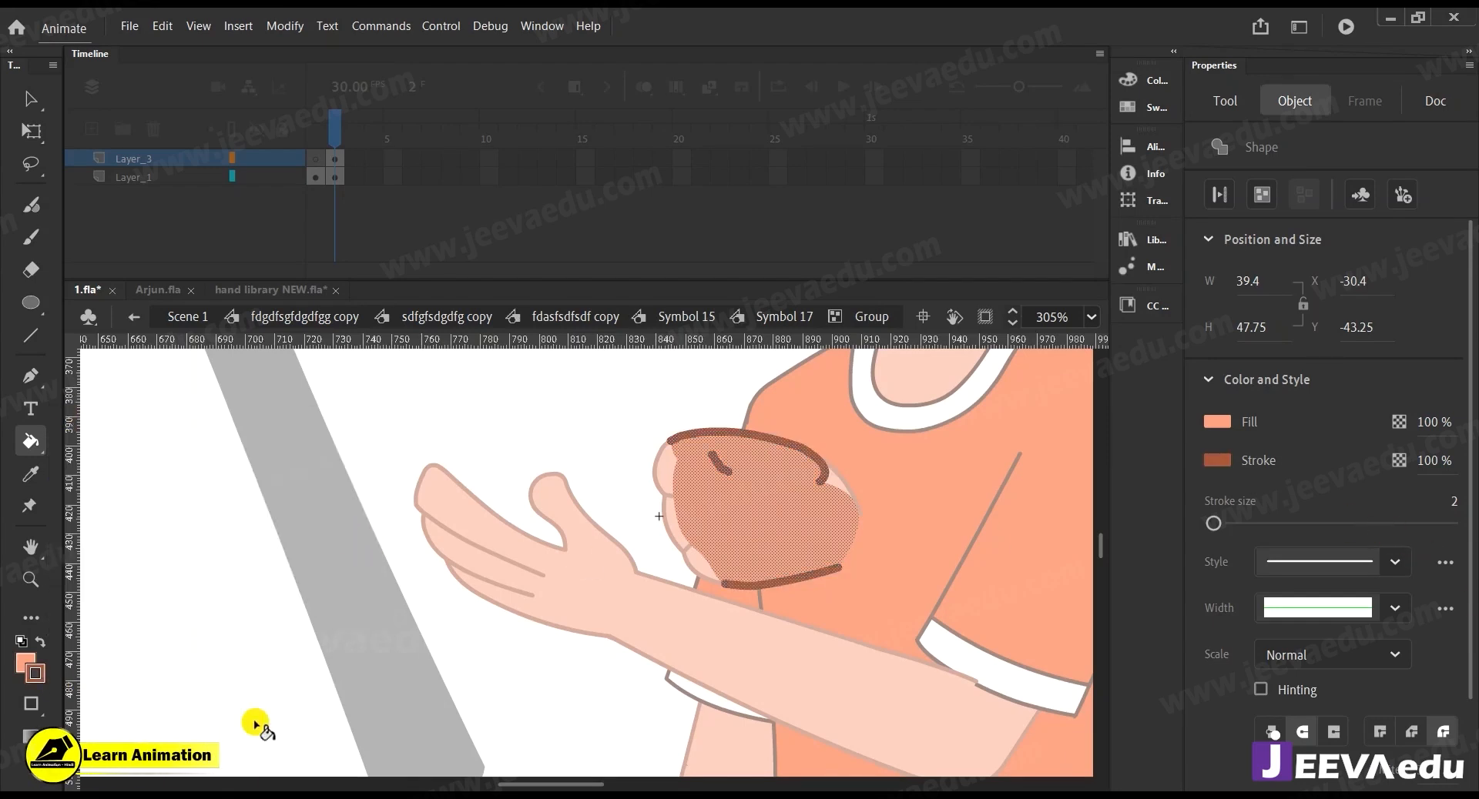
Set the palm outlines' stroke size to 1 and return to the Symbol 17 level
click(1453, 502)
text(1)
key(Return)
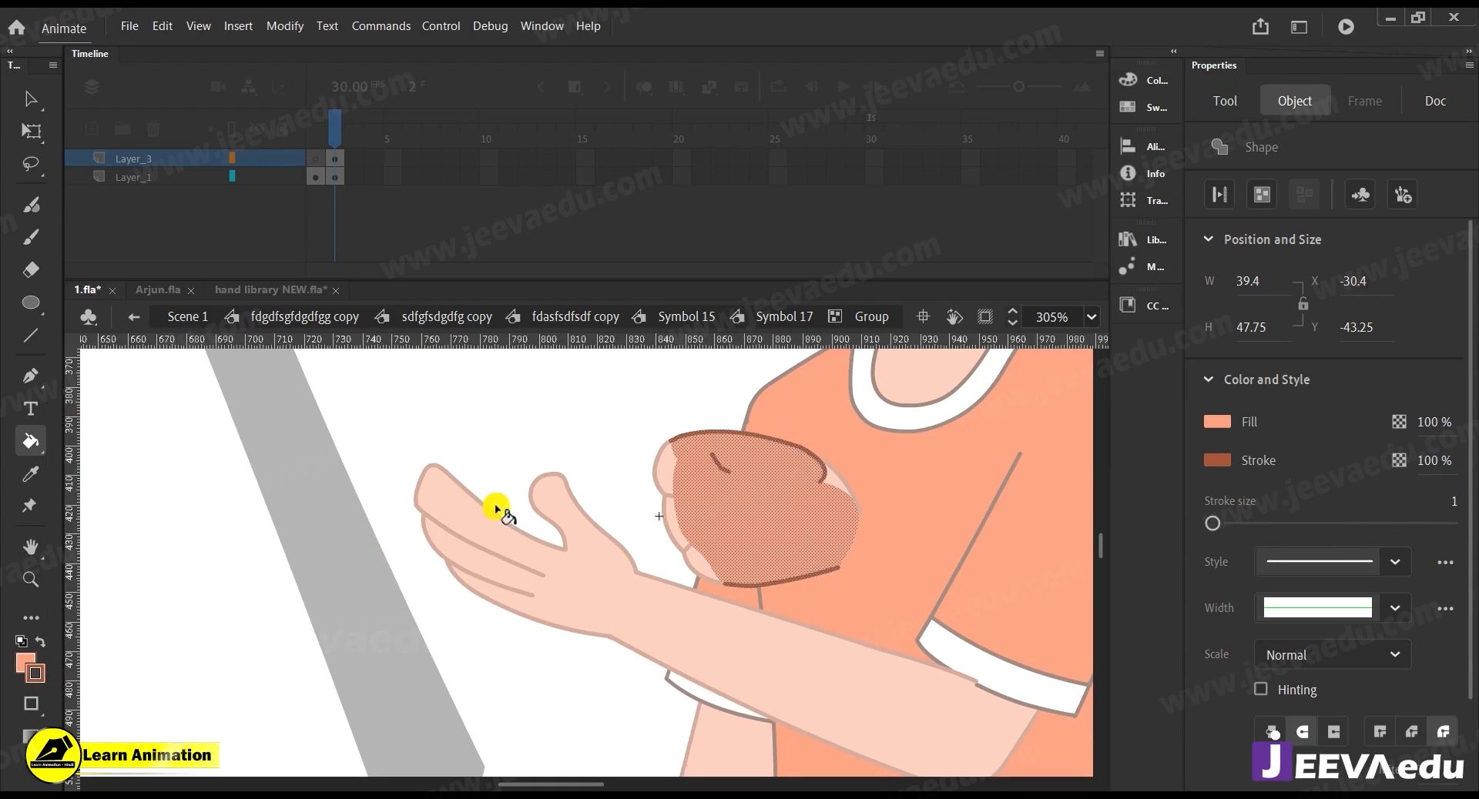
key(v)
double_click(561, 462)
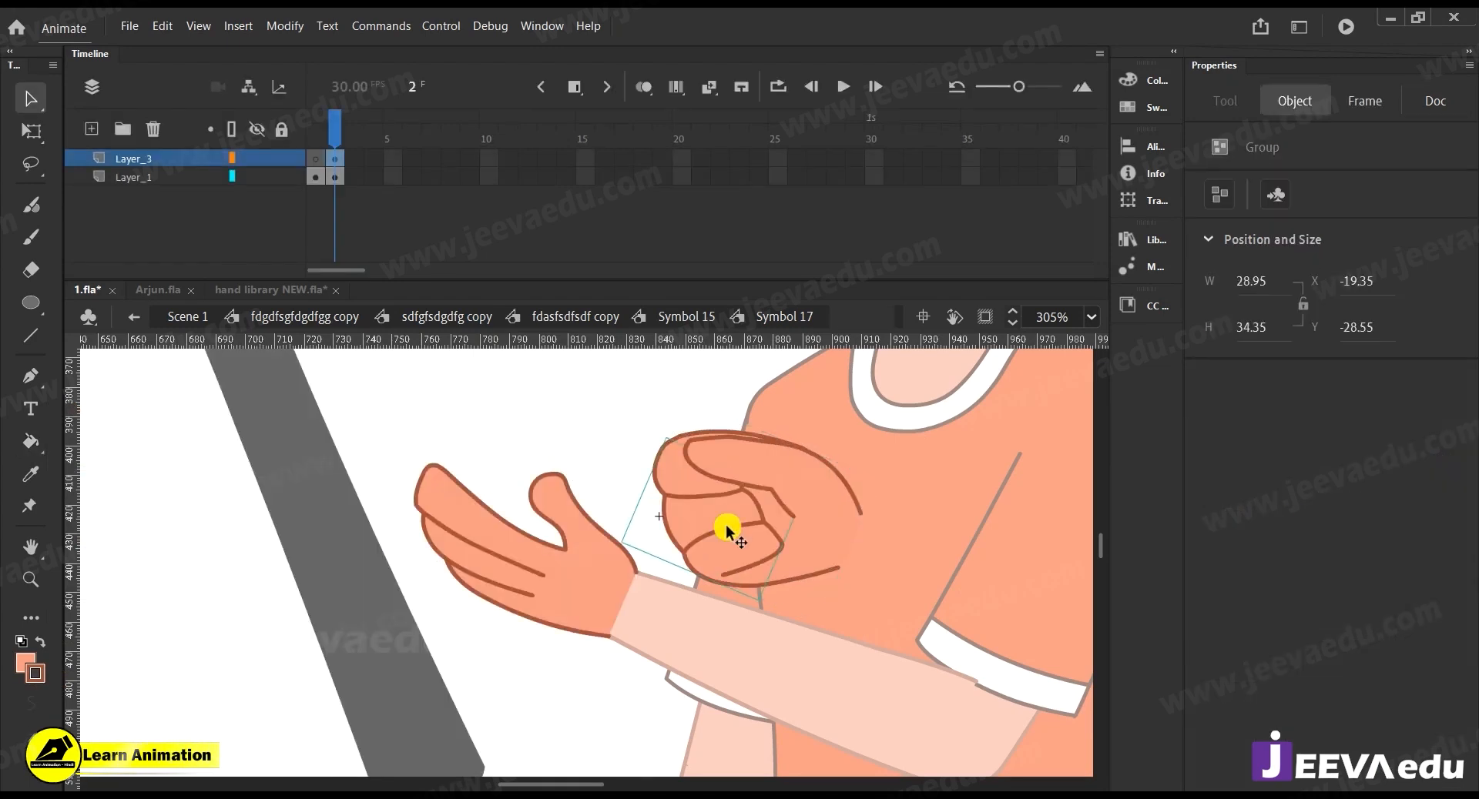
Try moving the curled finger group onto the open hand
drag(725, 524, 590, 526)
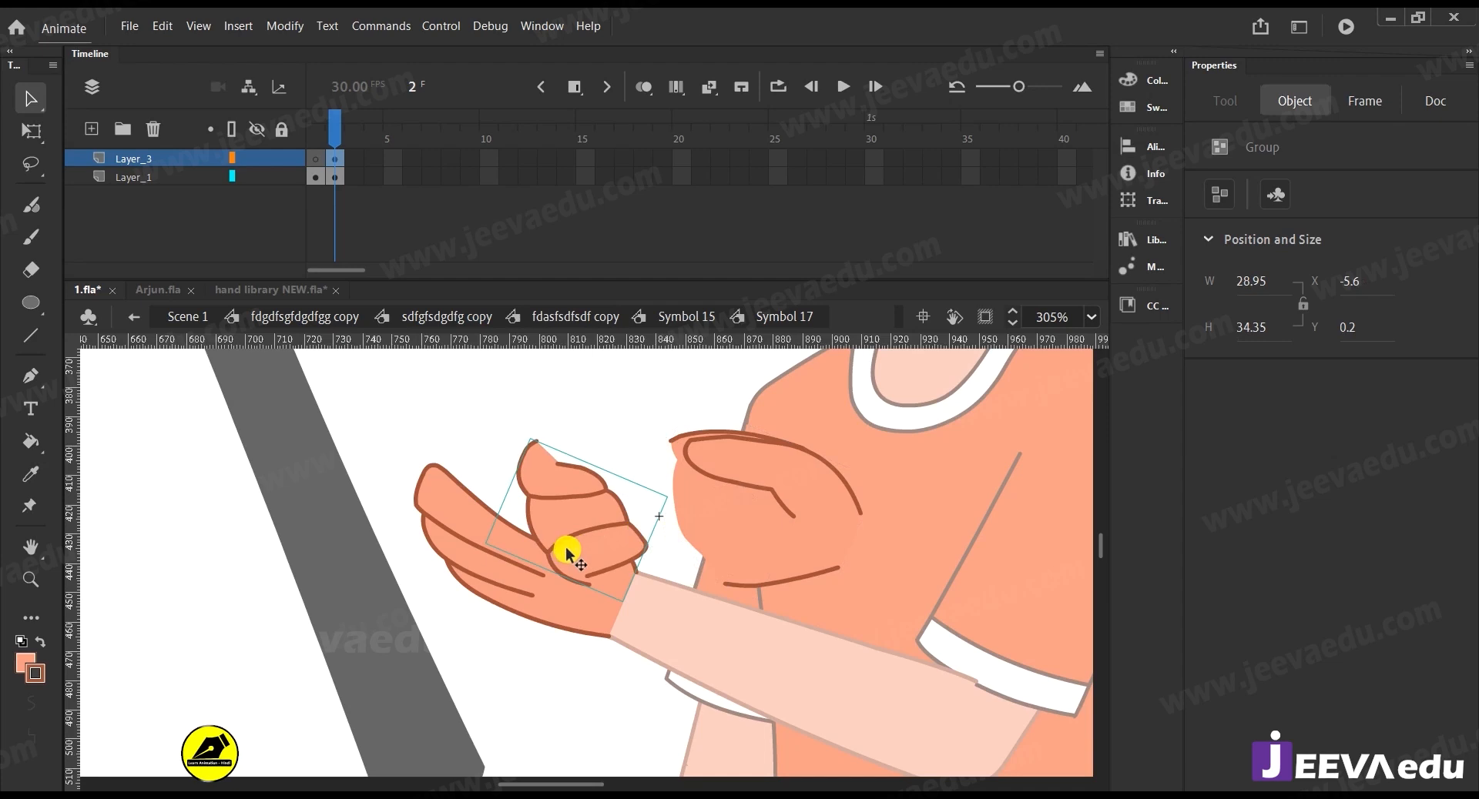
key(ctrl+z)
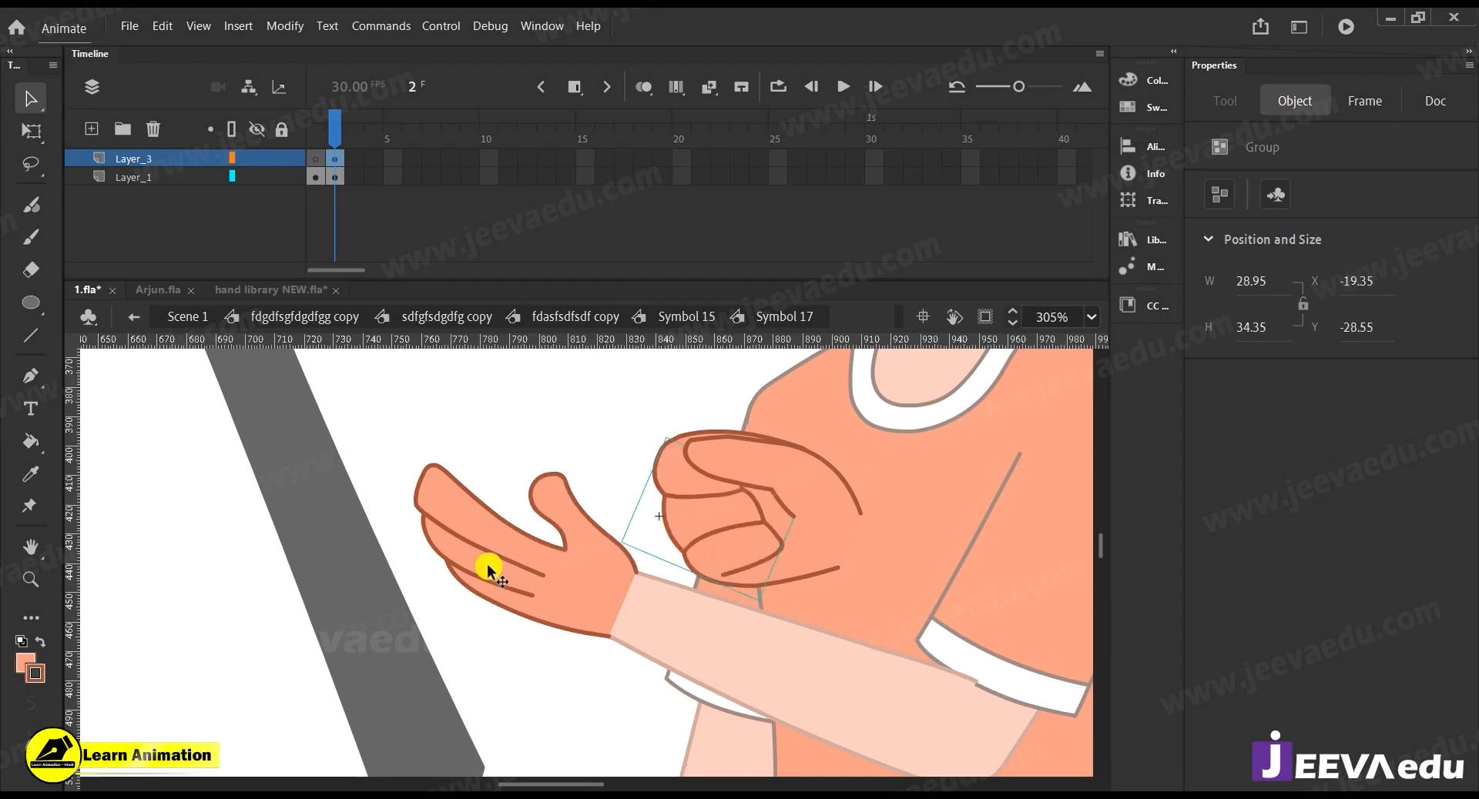
Cut the complete fist drawing from Layer_3 and delete the emptied layer
key(z)
alt+click(501, 585)
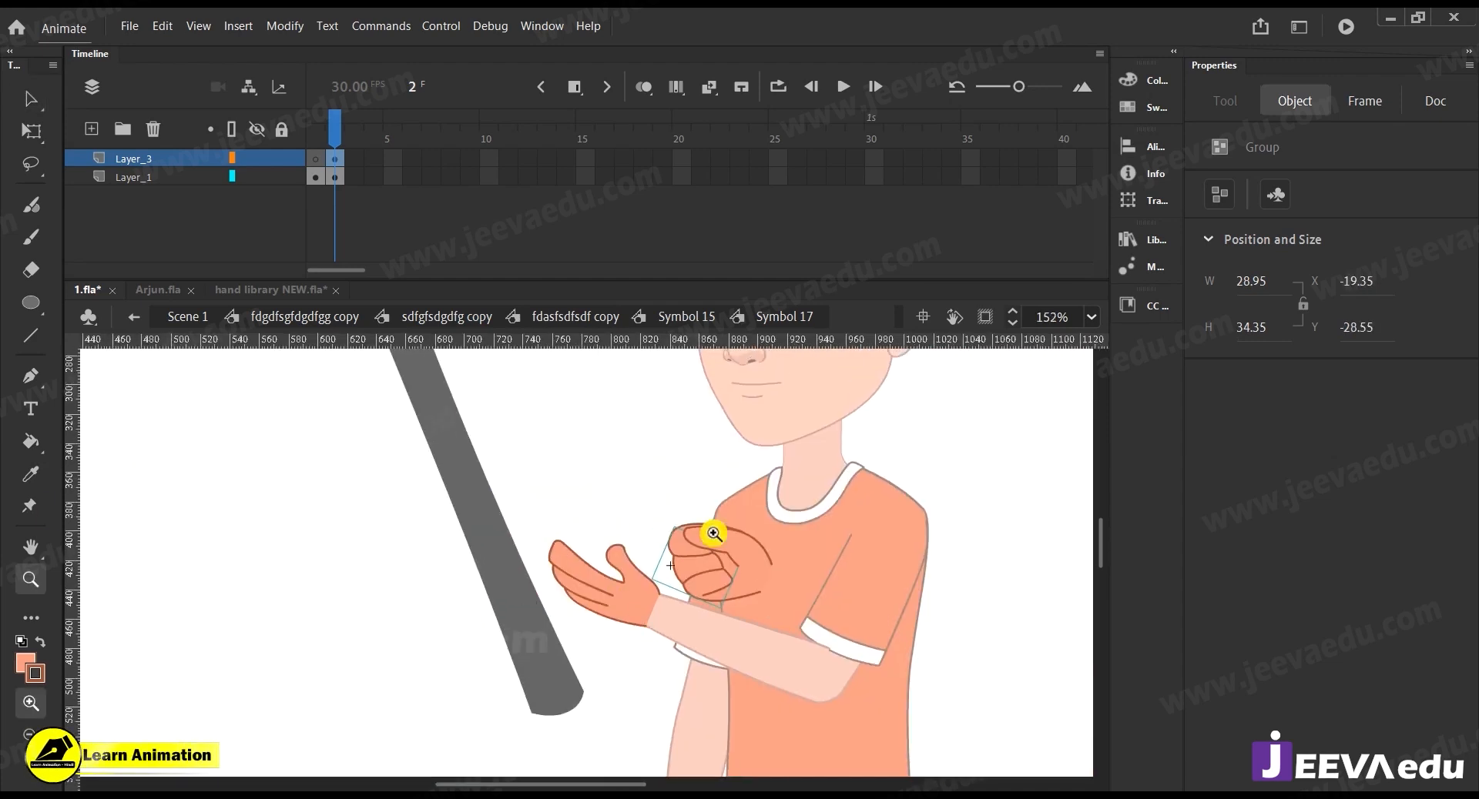
key(v)
drag(809, 495, 732, 580)
key(Delete)
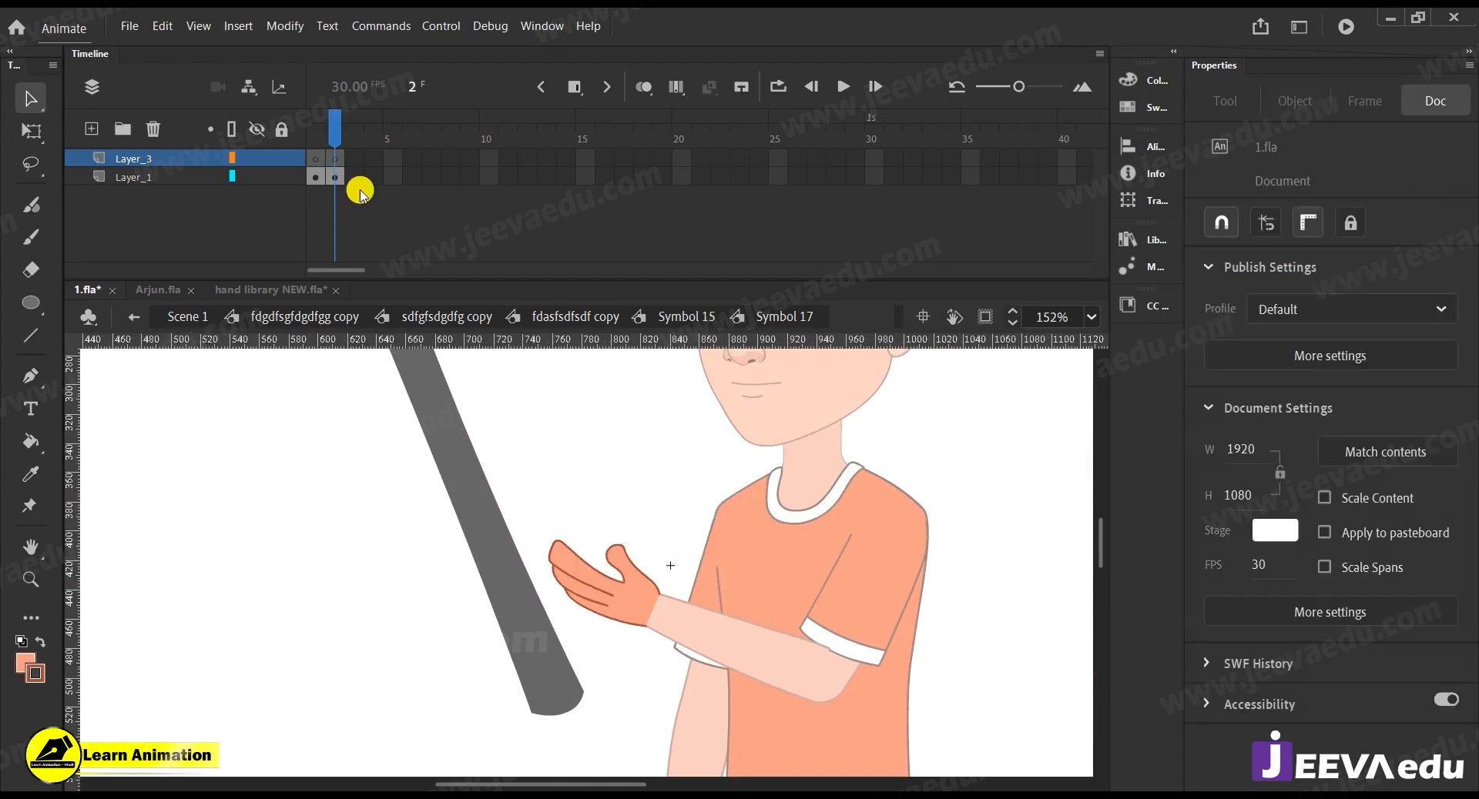
click(154, 129)
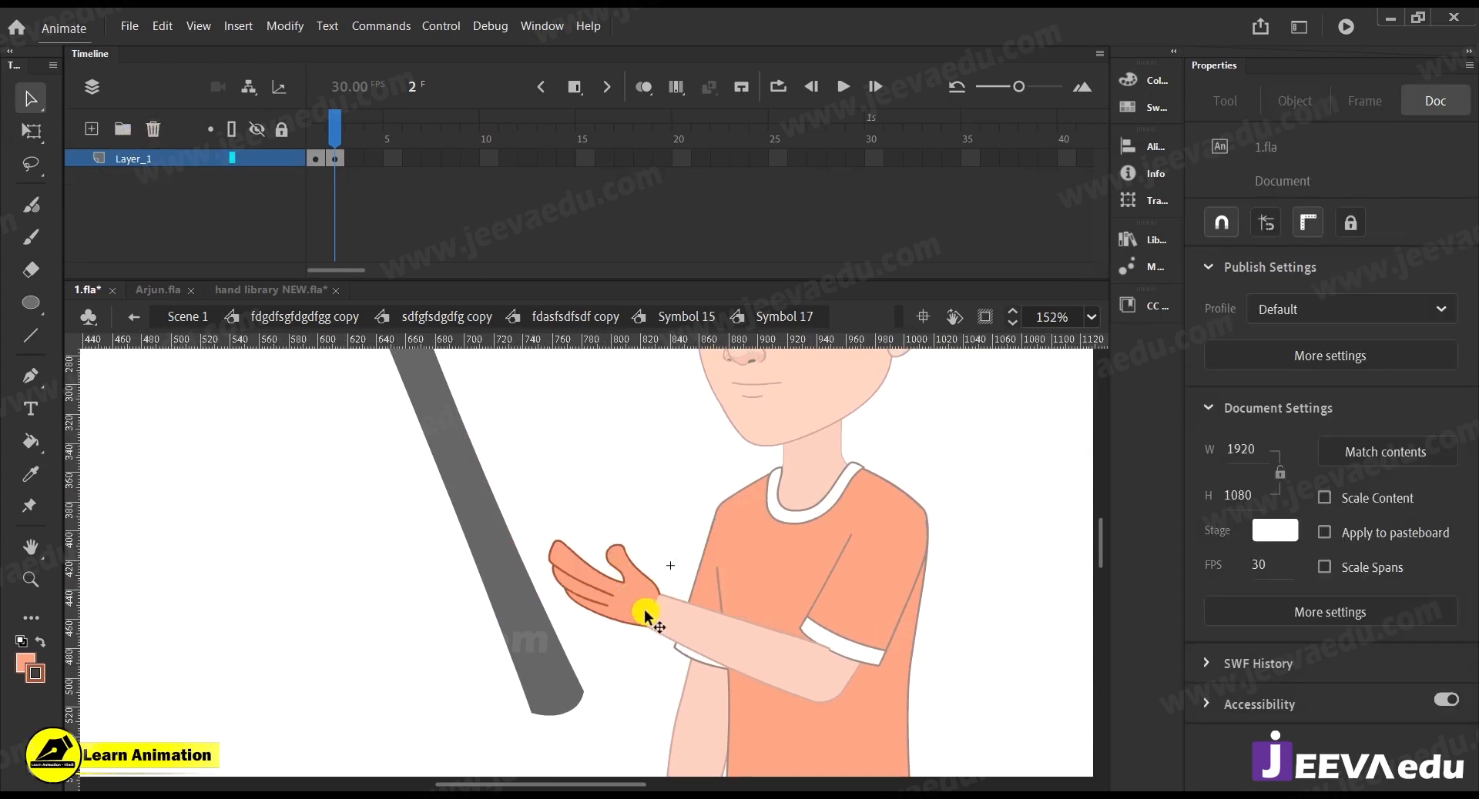
Paste the fist into Layer_1 and position it over the open hand at the wrist
key(z)
click(627, 594)
drag(627, 588, 666, 595)
key(v)
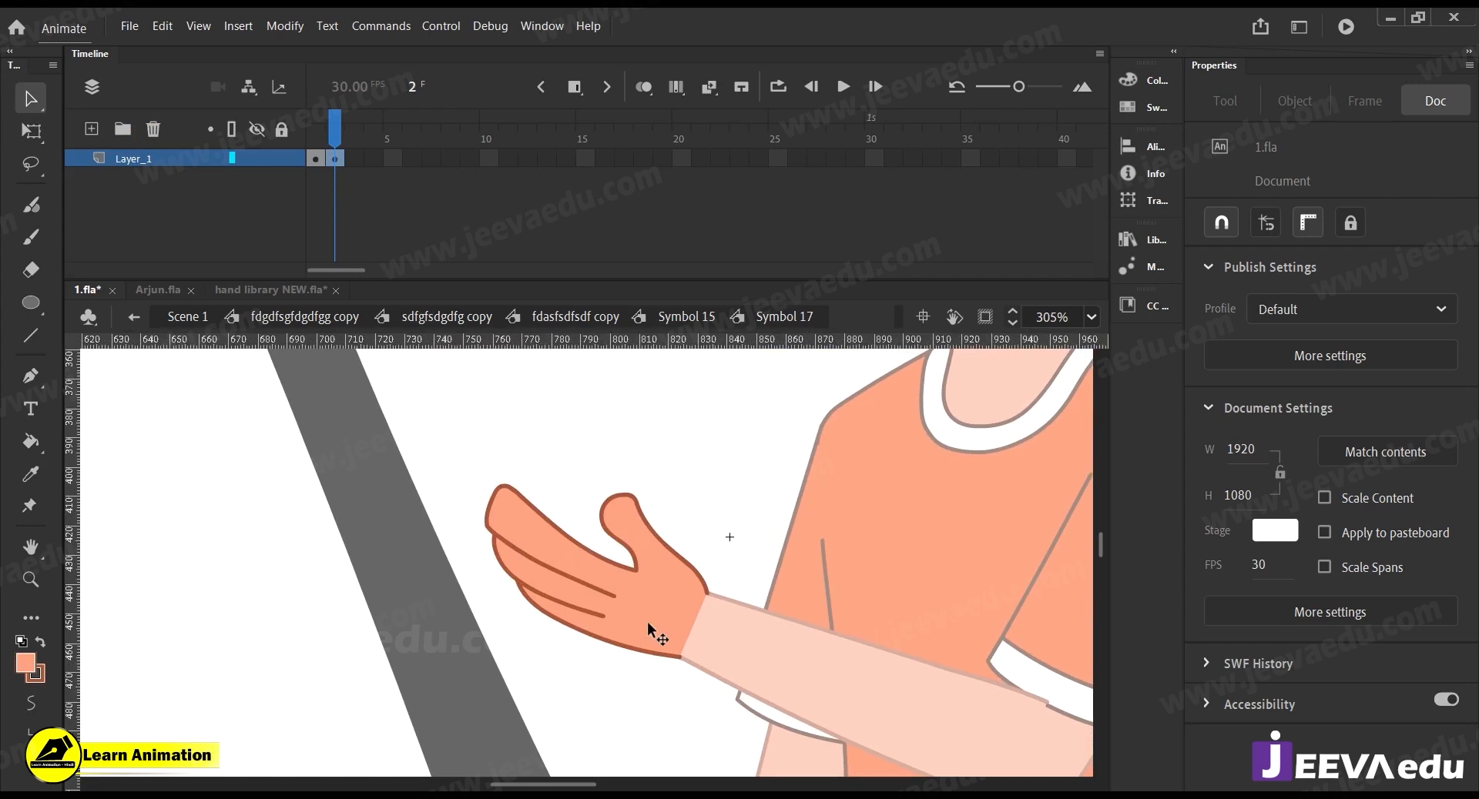
click(634, 617)
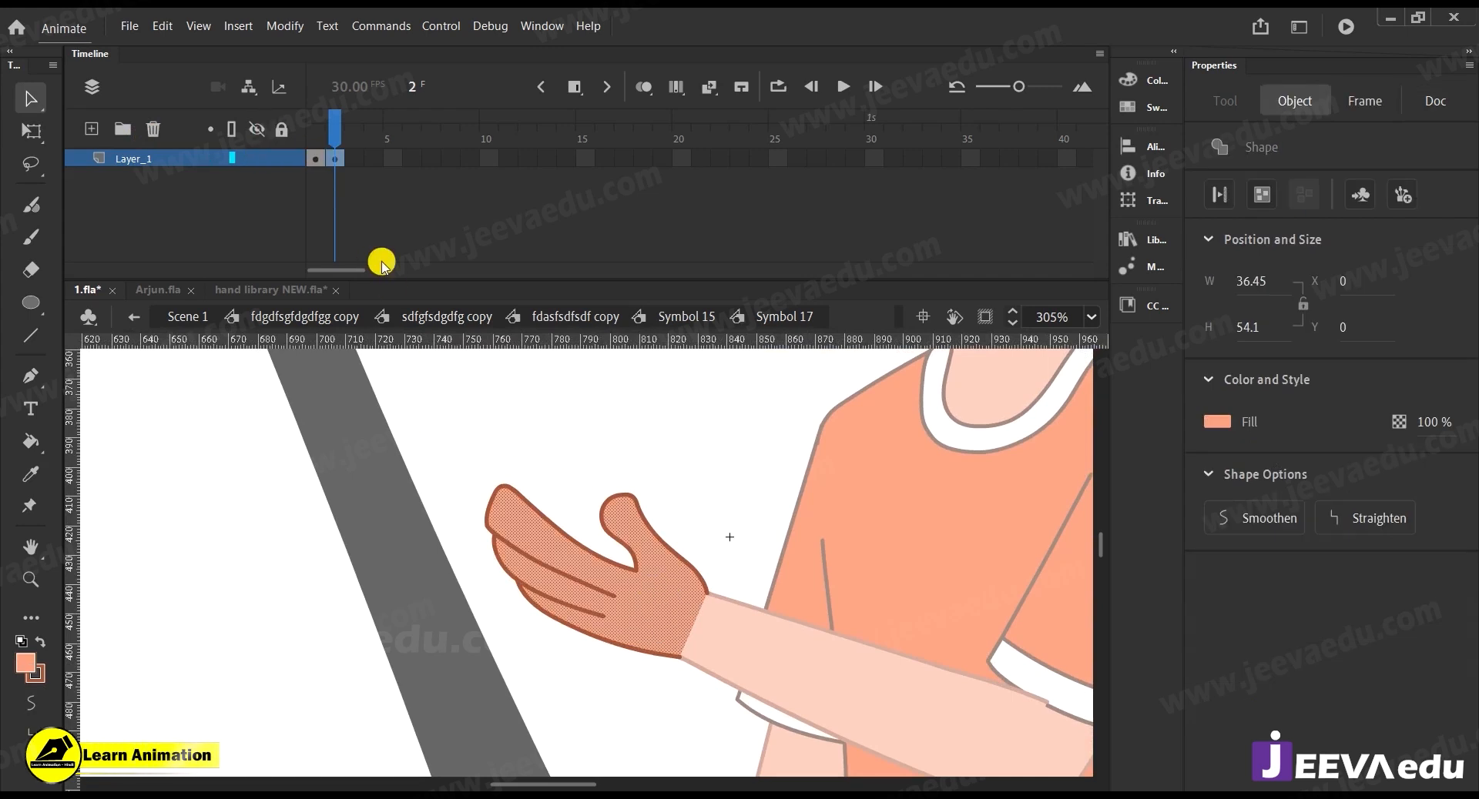
key(ctrl+shift+v)
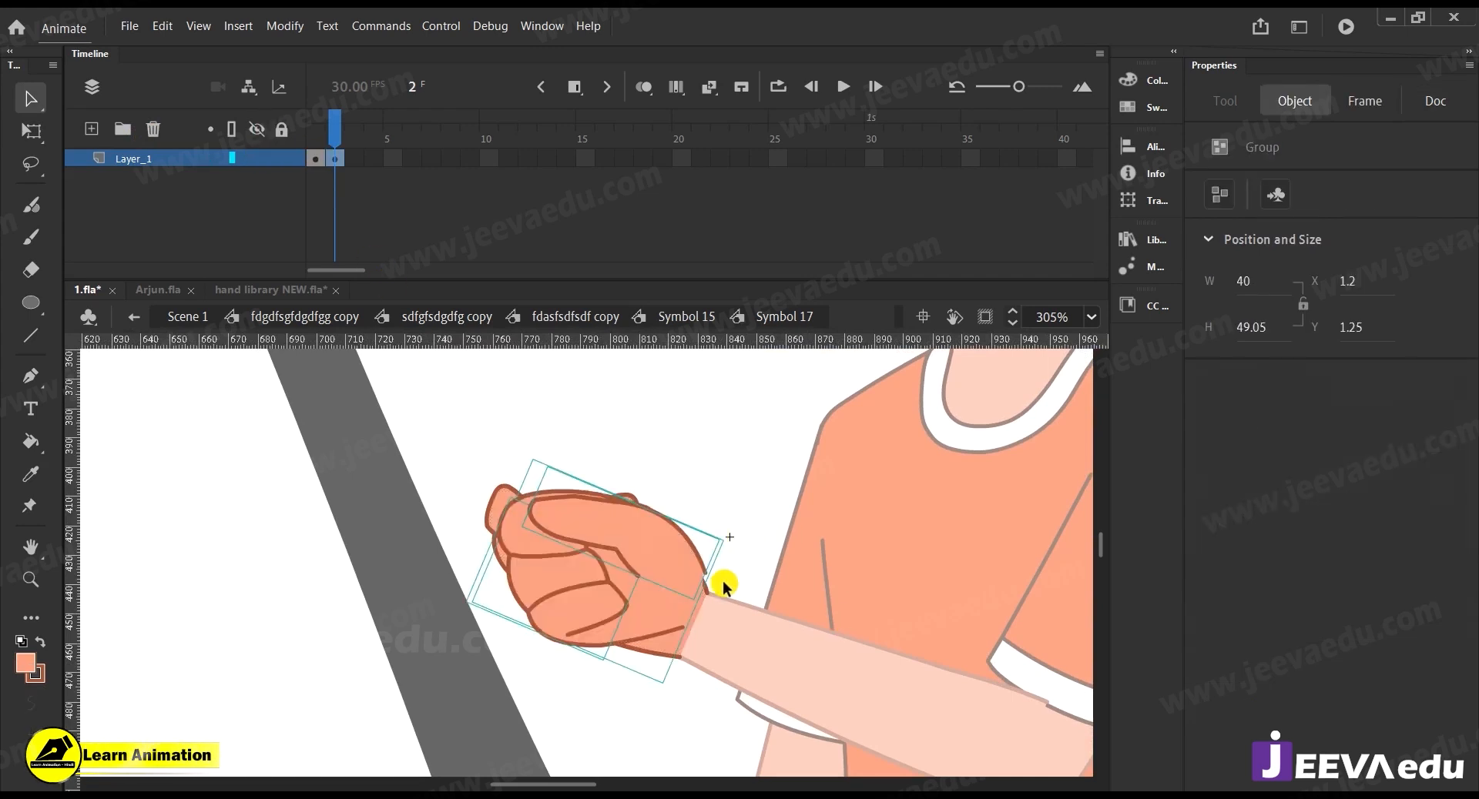
drag(670, 601, 657, 621)
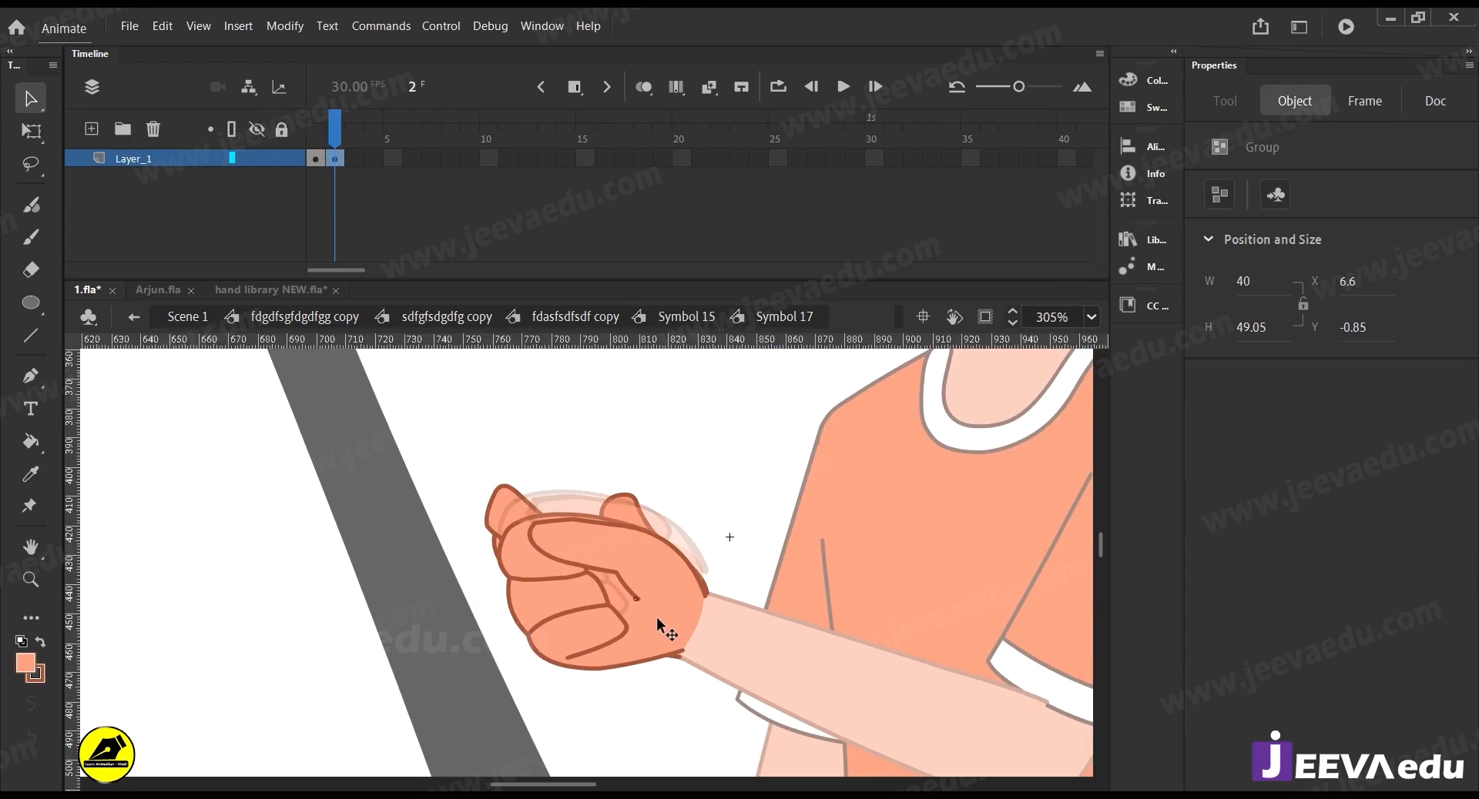
Scale the fist down to about 37 by 45.5 and place it against the wrist
key(q)
drag(511, 478, 522, 486)
drag(605, 579, 631, 540)
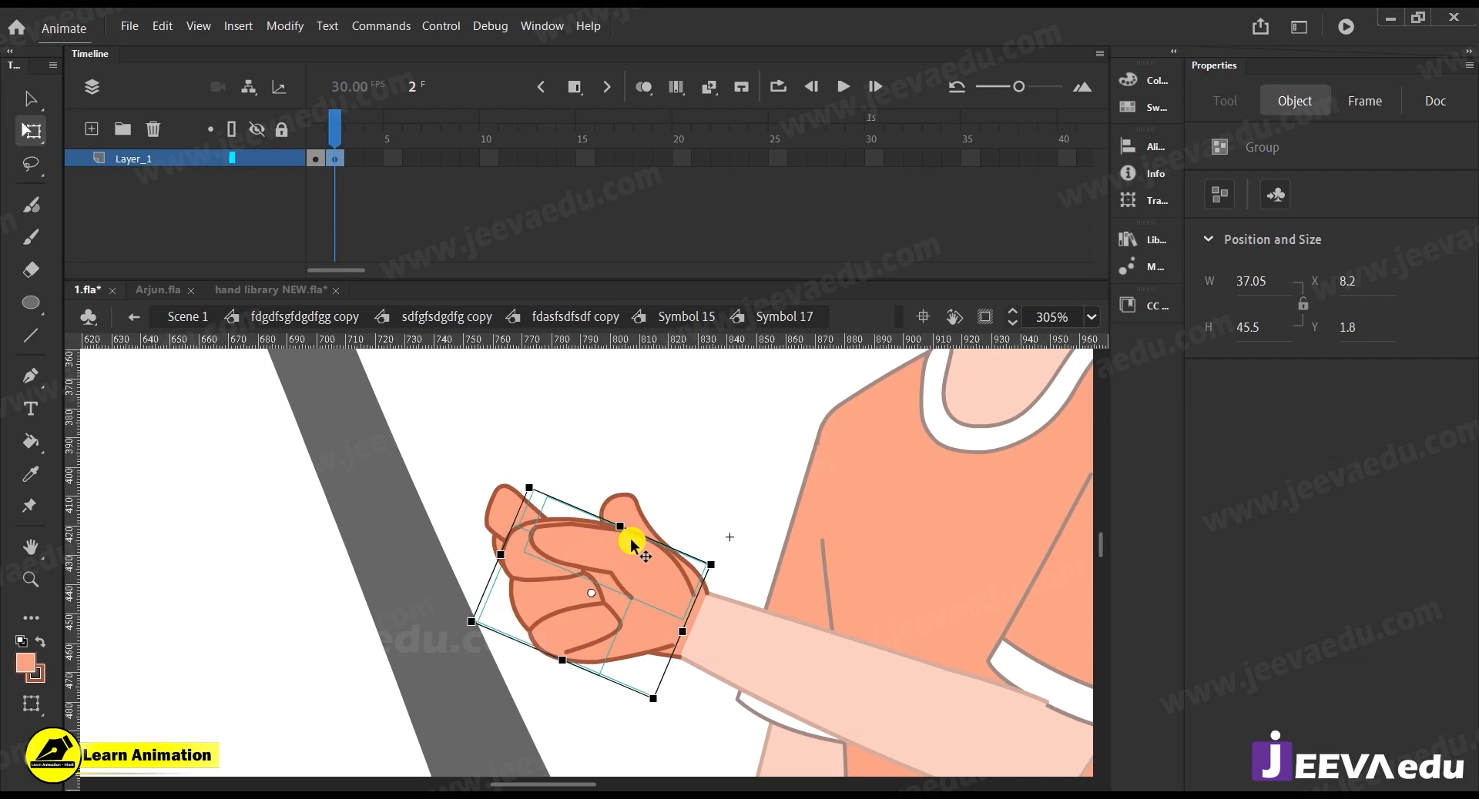
Scale the fist by 102% twice and adjust its rotation and position to line up with the forearm
key(ctrl+alt+s)
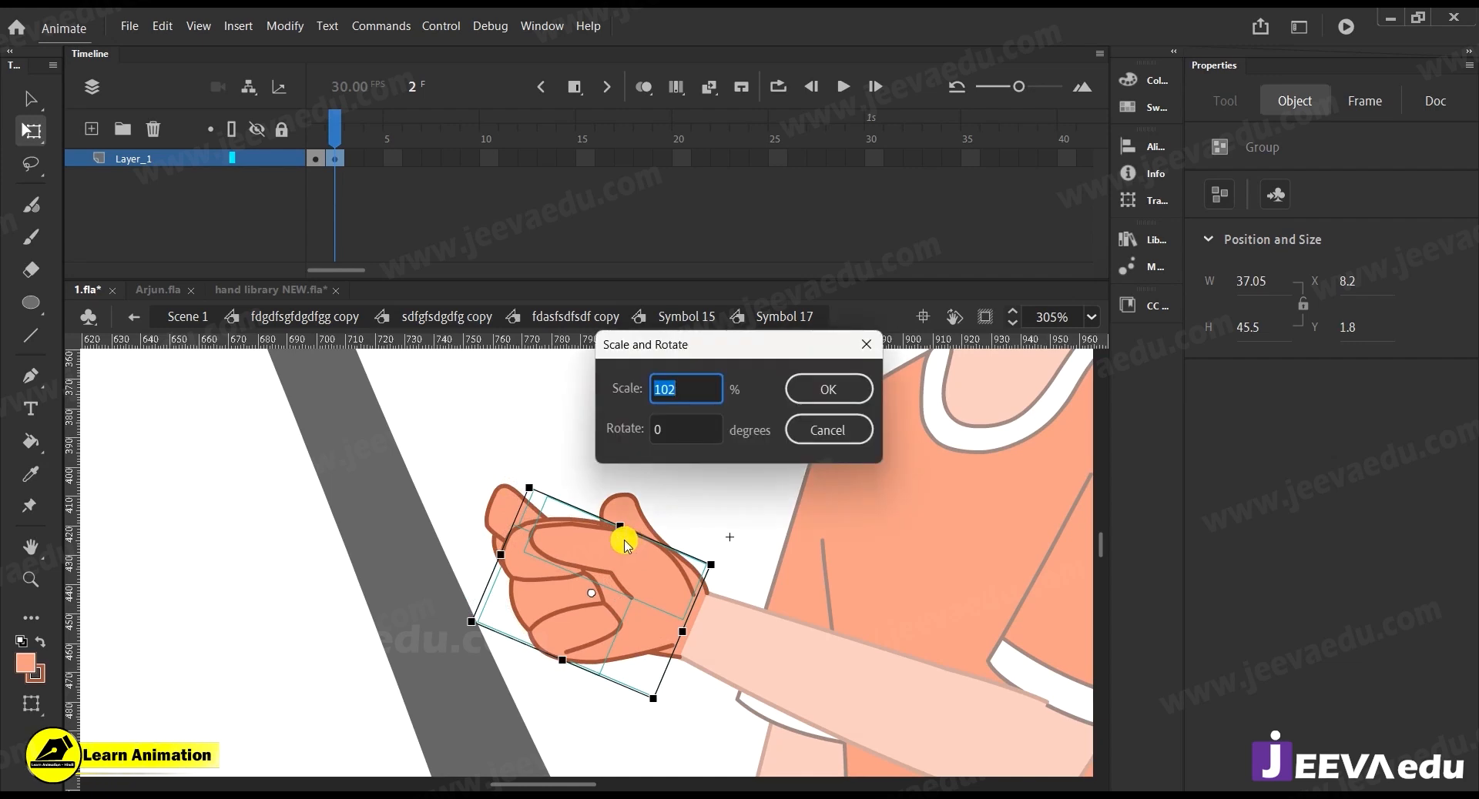
key(Return)
key(ctrl+alt+s)
key(Return)
drag(722, 565, 697, 597)
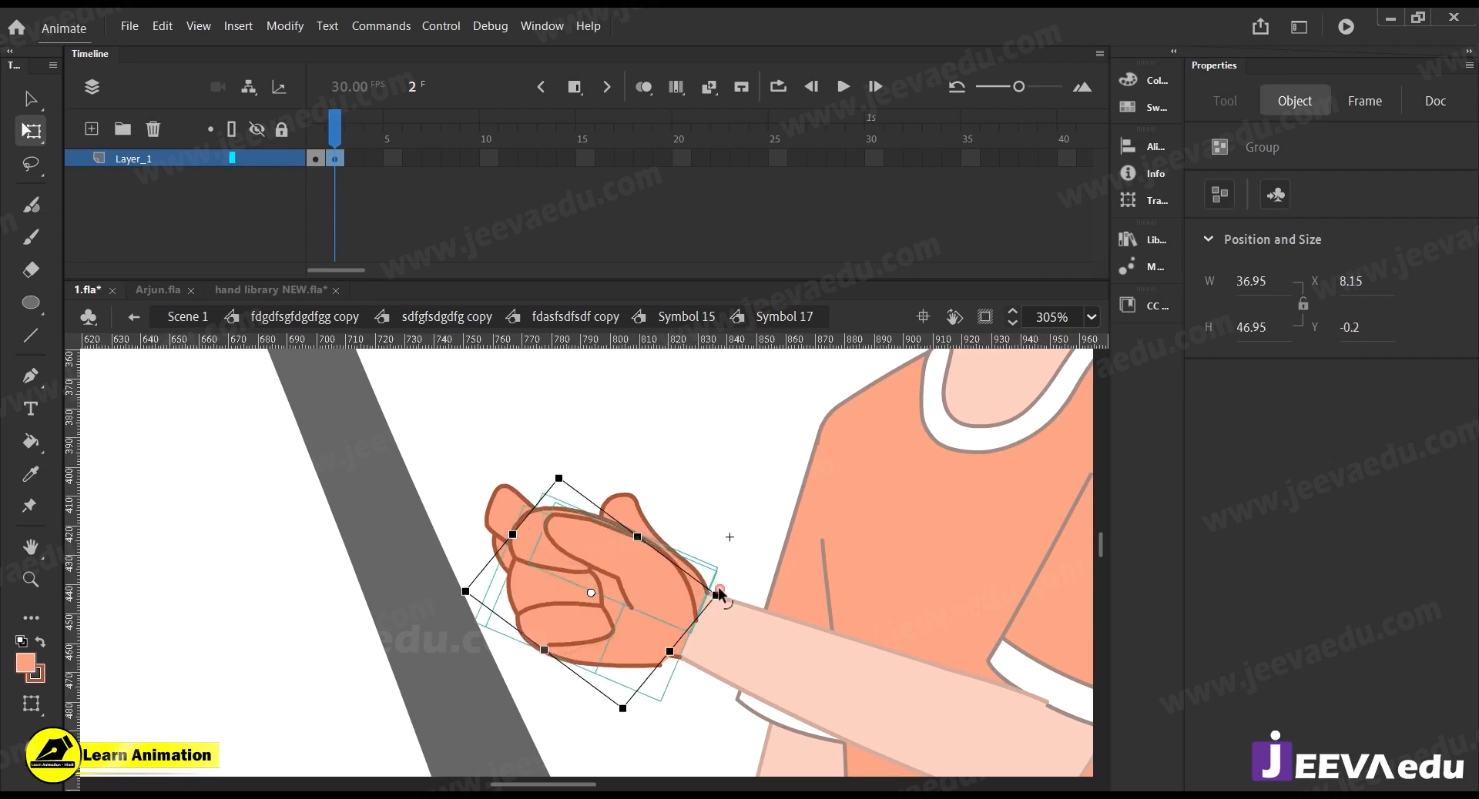
key(Right)
click(670, 603)
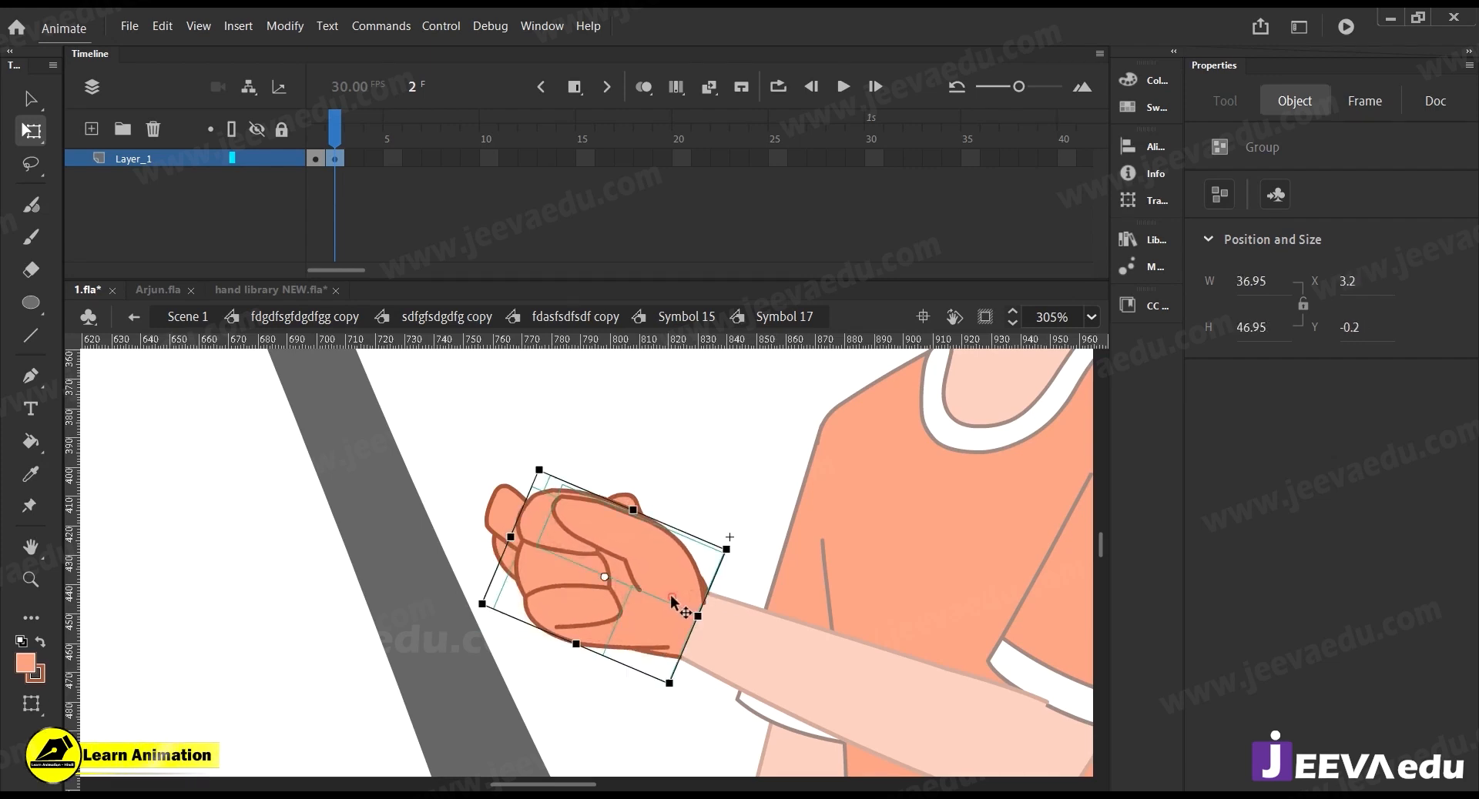
Reshape the palm's lower outline inside its group so its end meets the forearm's lower edge
drag(810, 437, 381, 724)
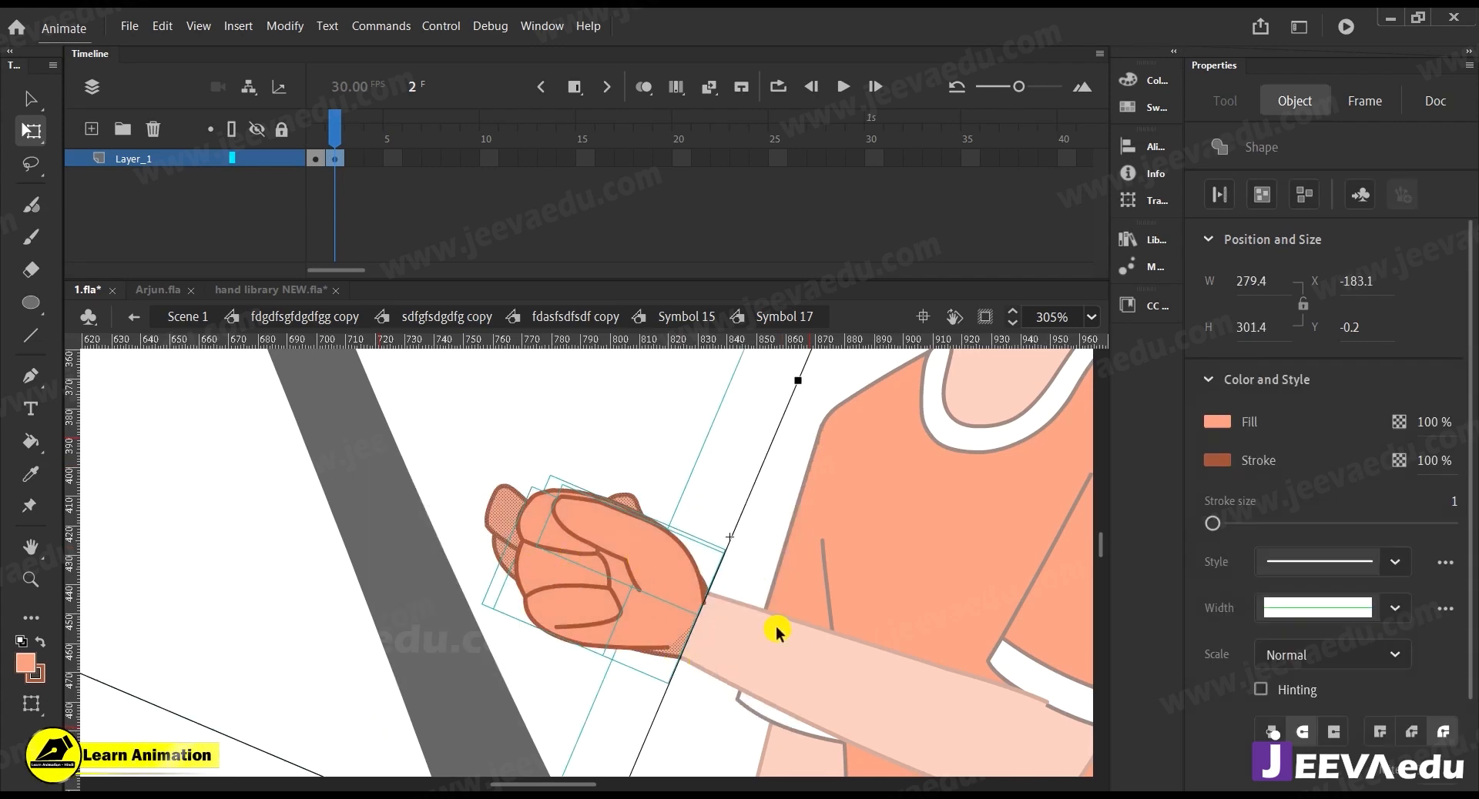
click(793, 596)
key(z)
click(653, 639)
click(649, 623)
drag(627, 614, 660, 714)
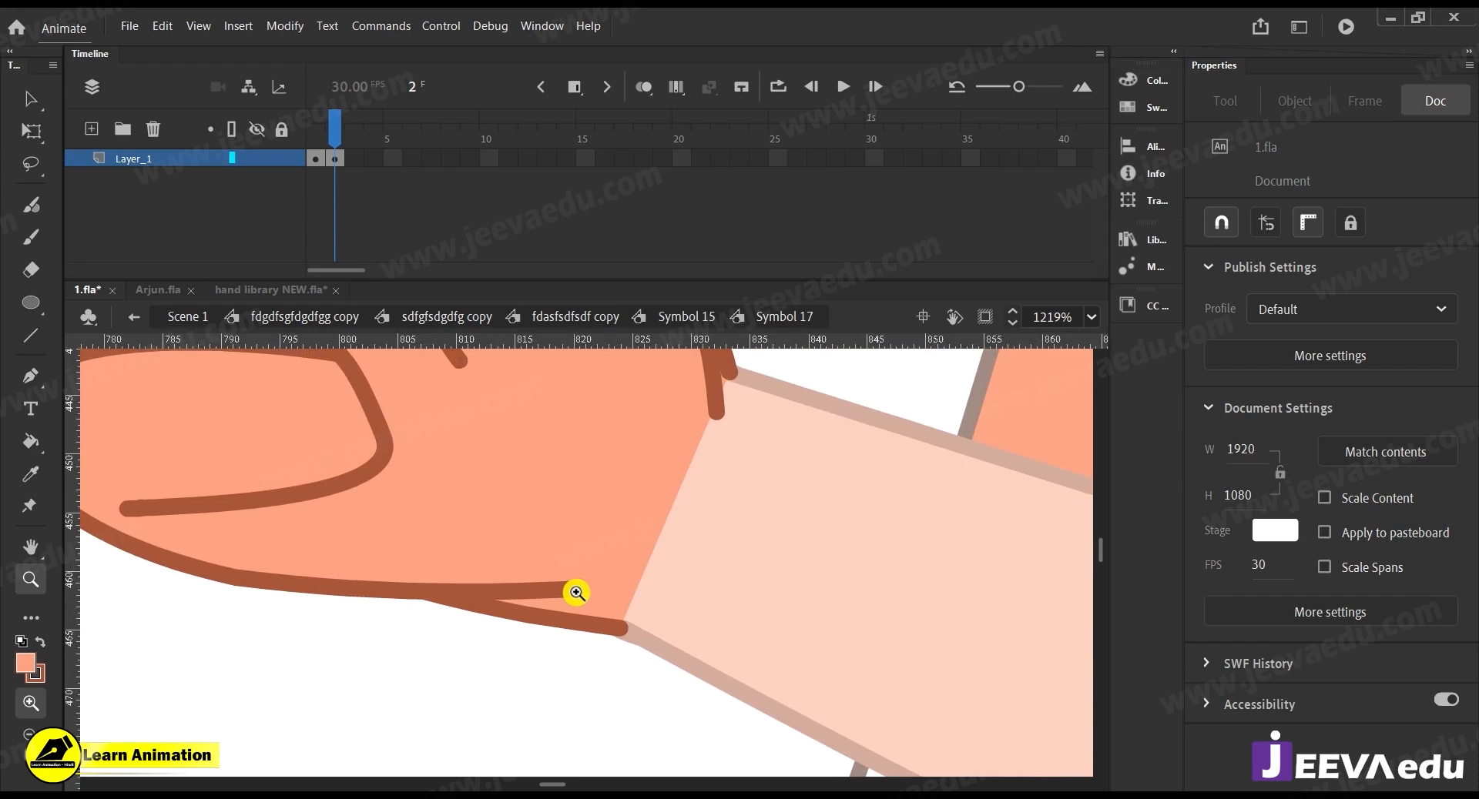
key(v)
click(563, 591)
double_click(557, 585)
click(561, 644)
mouse_move(568, 593)
mouse_down()
mouse_move(614, 635)
mouse_move(613, 681)
mouse_up()
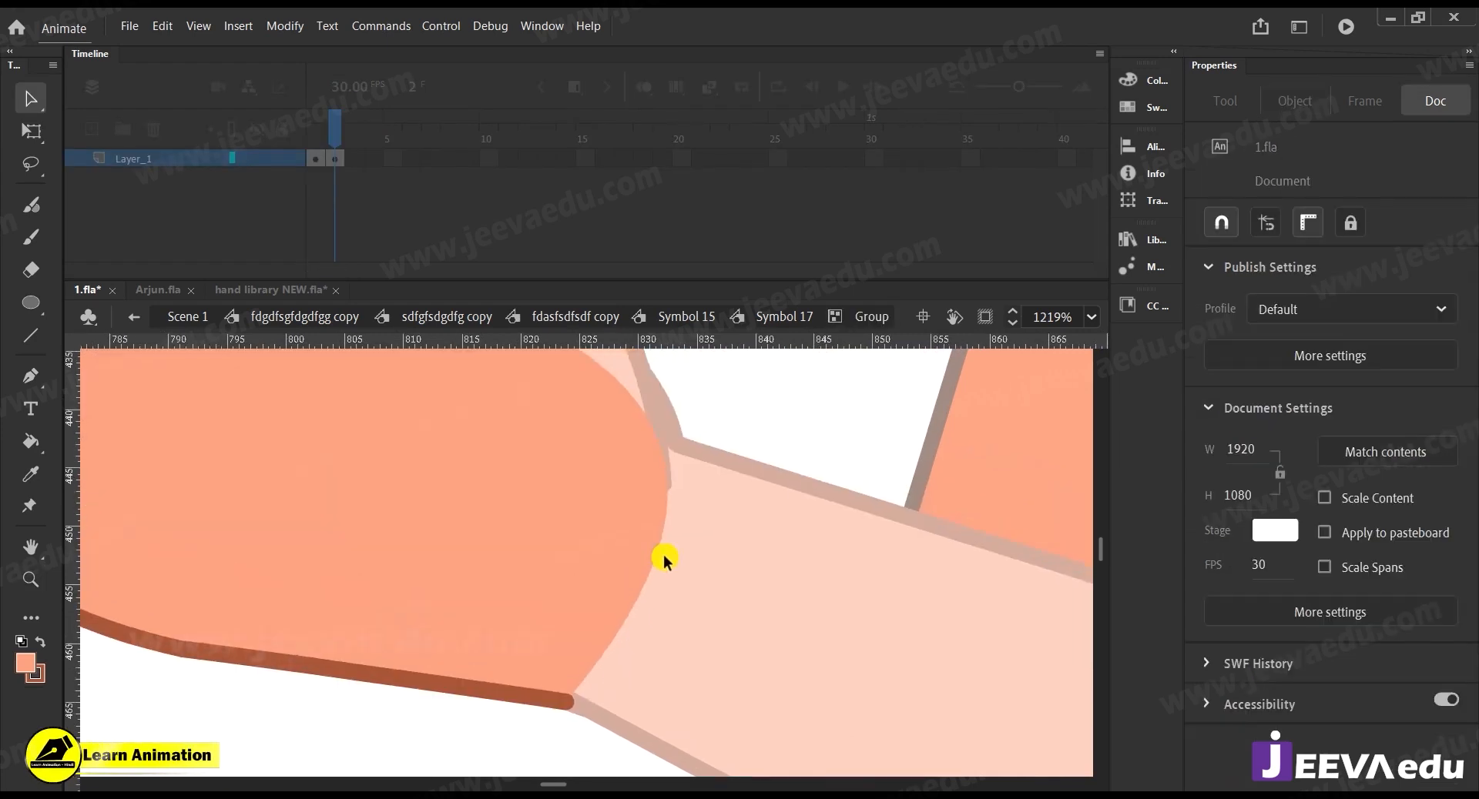
Reshape the thumb group's outer outline so its end meets the forearm's upper edge
drag(664, 559, 674, 686)
double_click(663, 620)
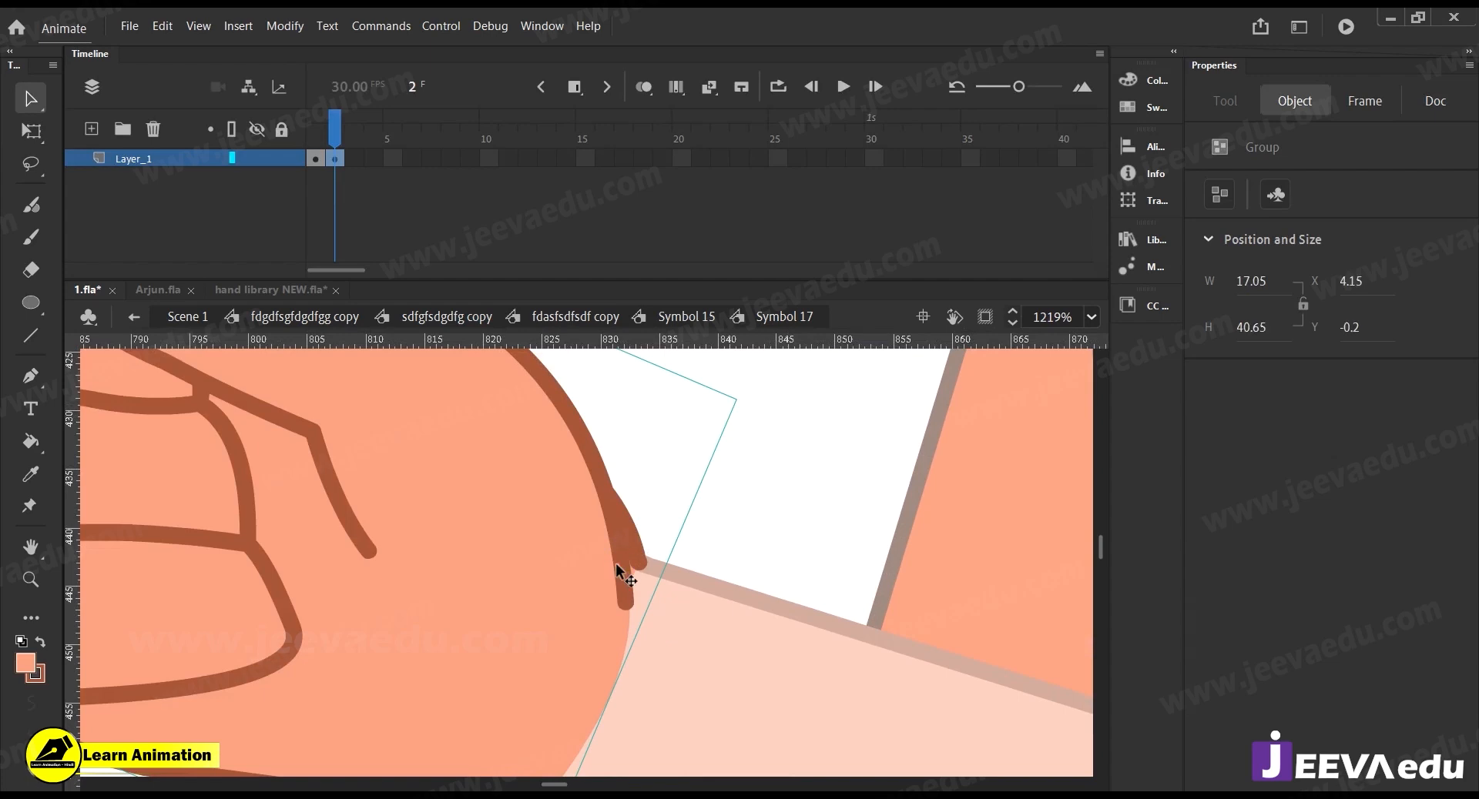
double_click(618, 578)
click(636, 620)
drag(630, 600, 641, 557)
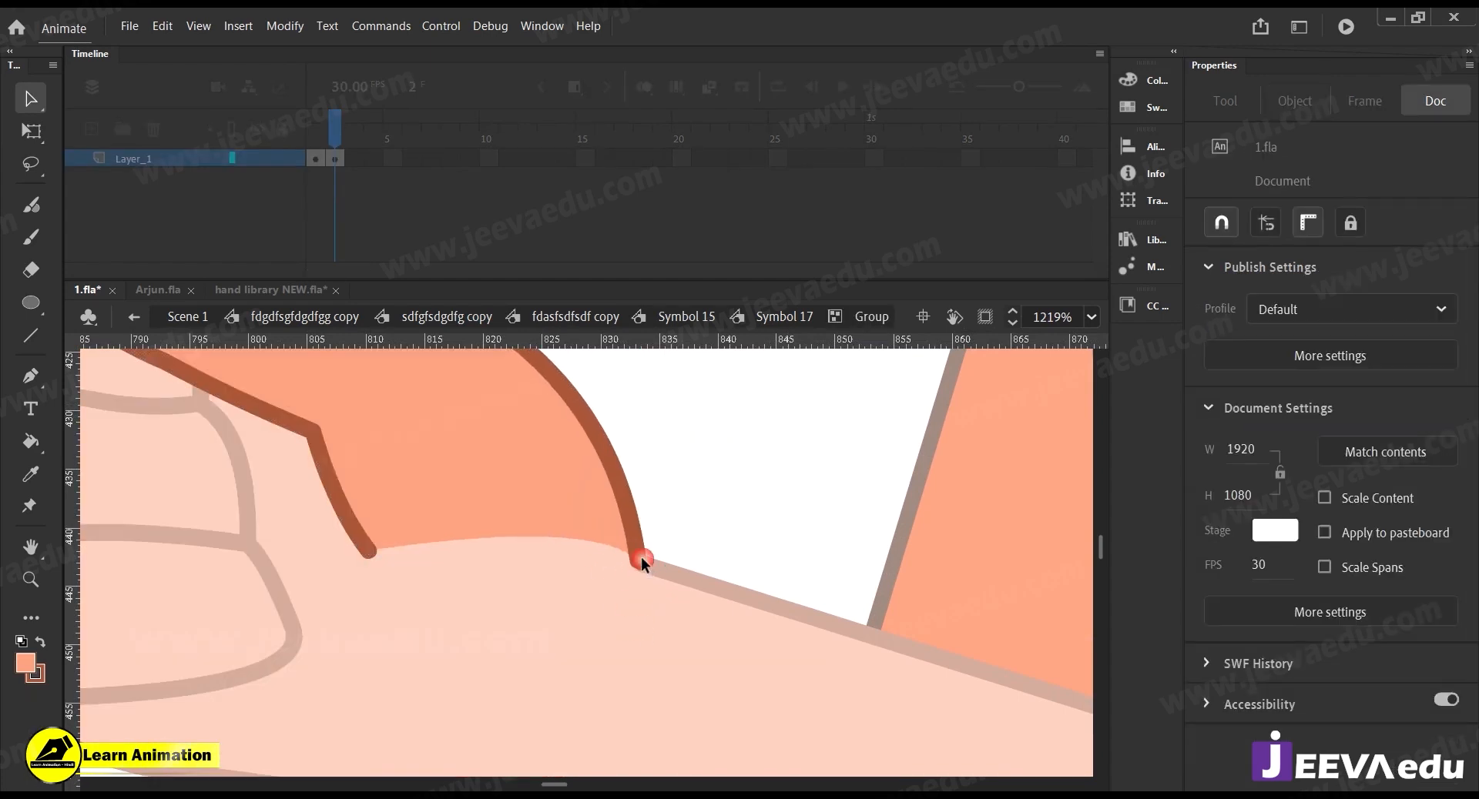
Adjust the palm fill's upper corner at the wrist to meet the forearm's upper edge
double_click(600, 611)
double_click(600, 612)
click(640, 619)
drag(641, 617, 631, 575)
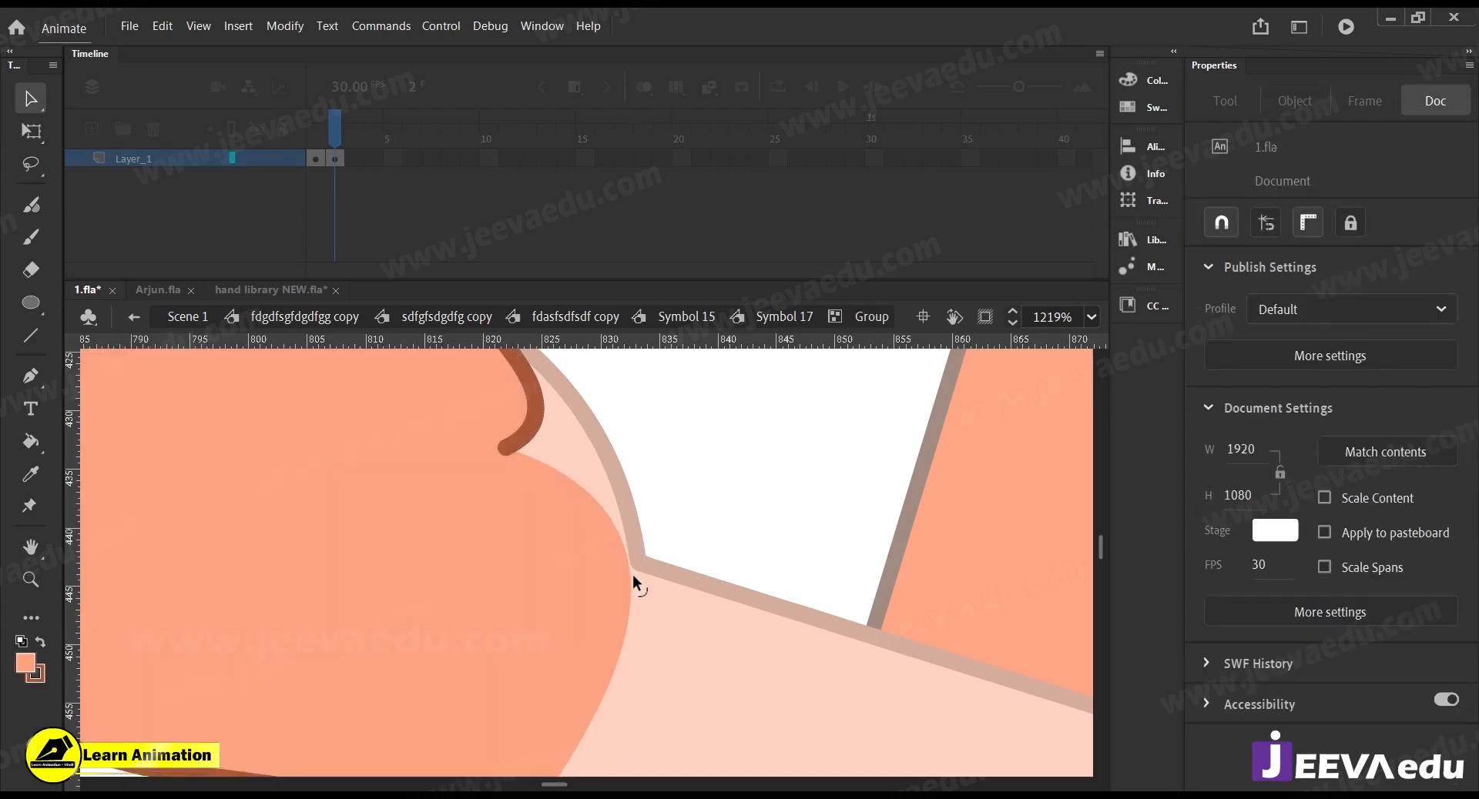
double_click(727, 513)
Isolate the old open hand shape behind the fist and delete it from frame 2
key(z)
alt+click(570, 618)
alt+click(571, 614)
alt+click(569, 589)
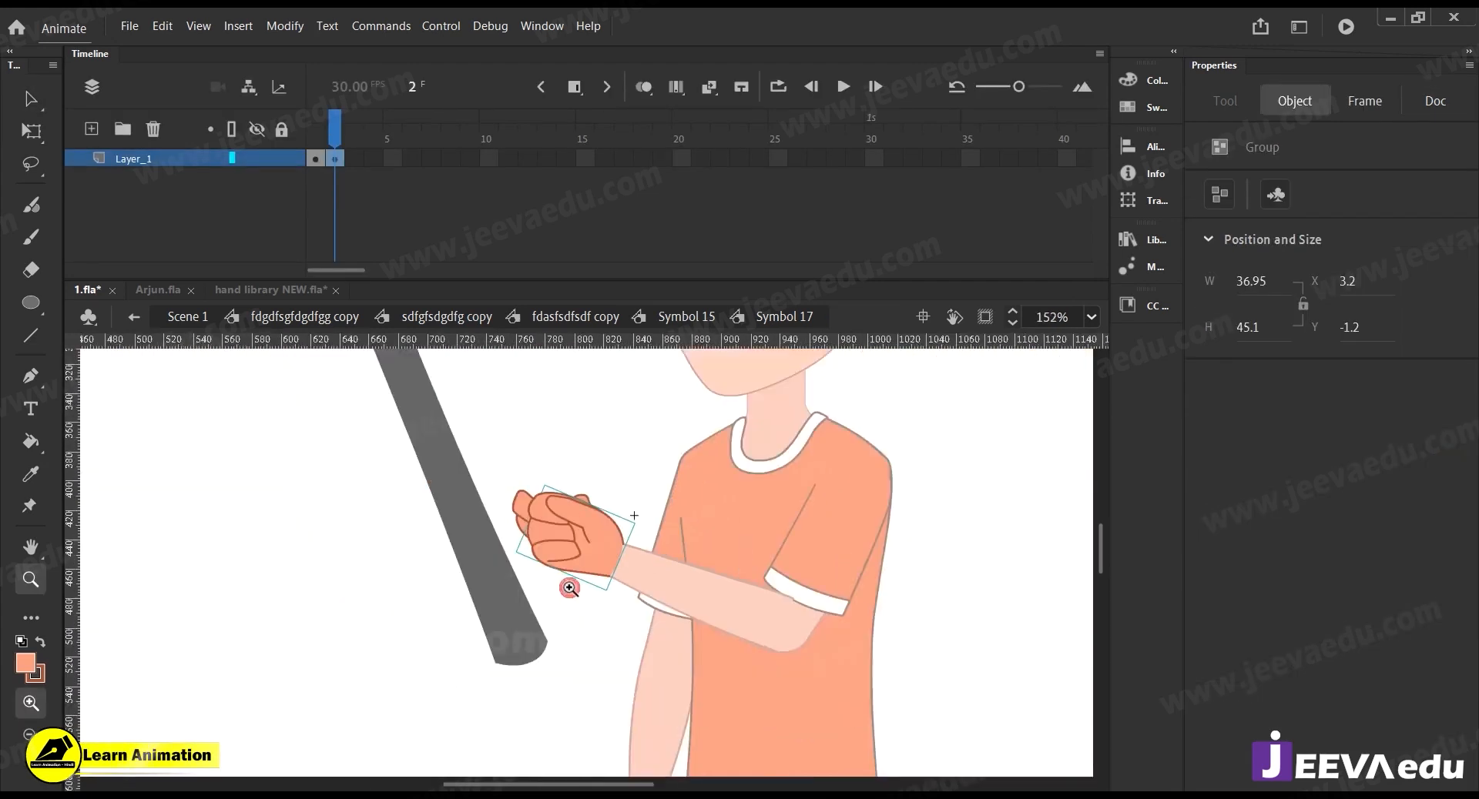
drag(570, 590, 619, 627)
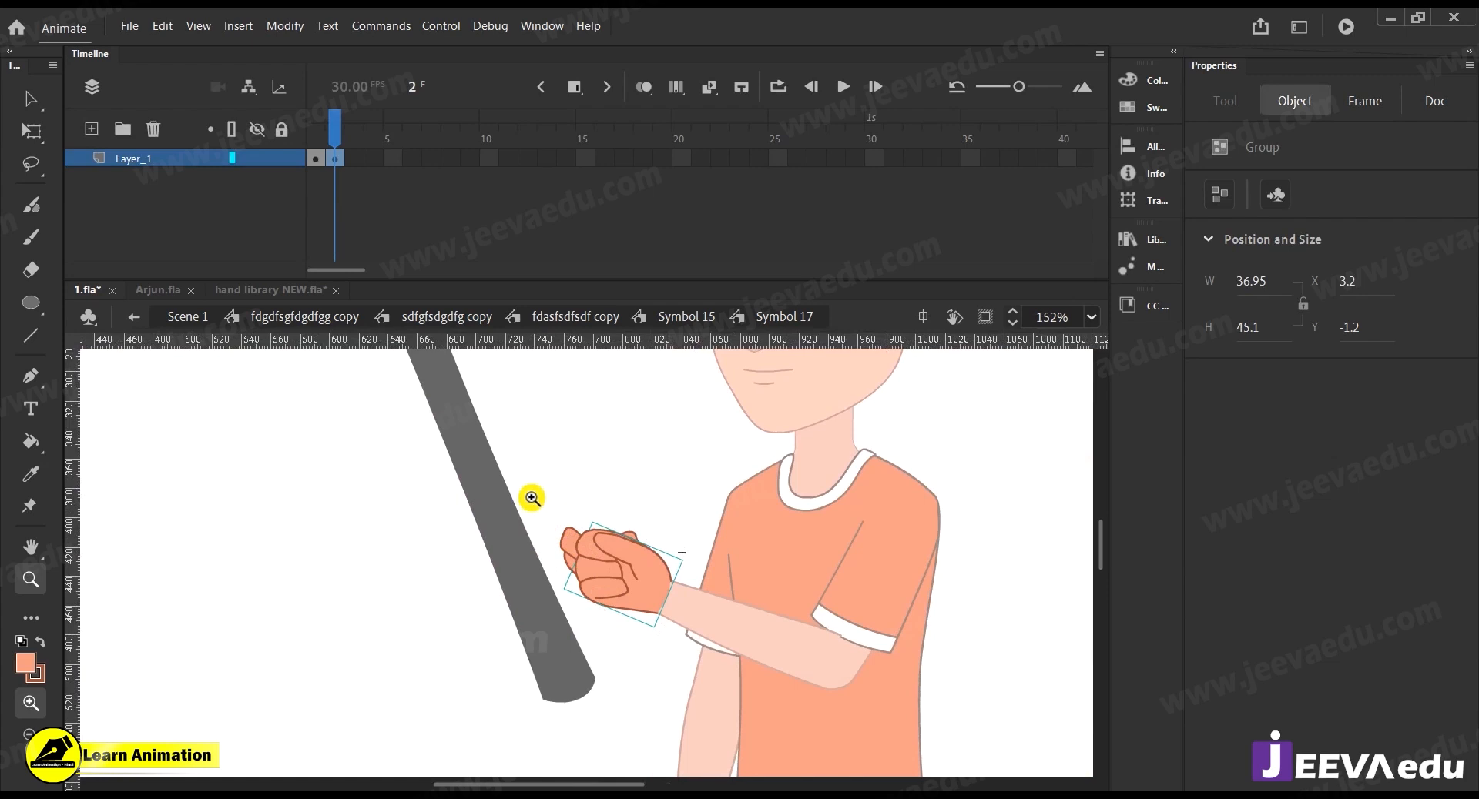
key(v)
drag(537, 482, 767, 654)
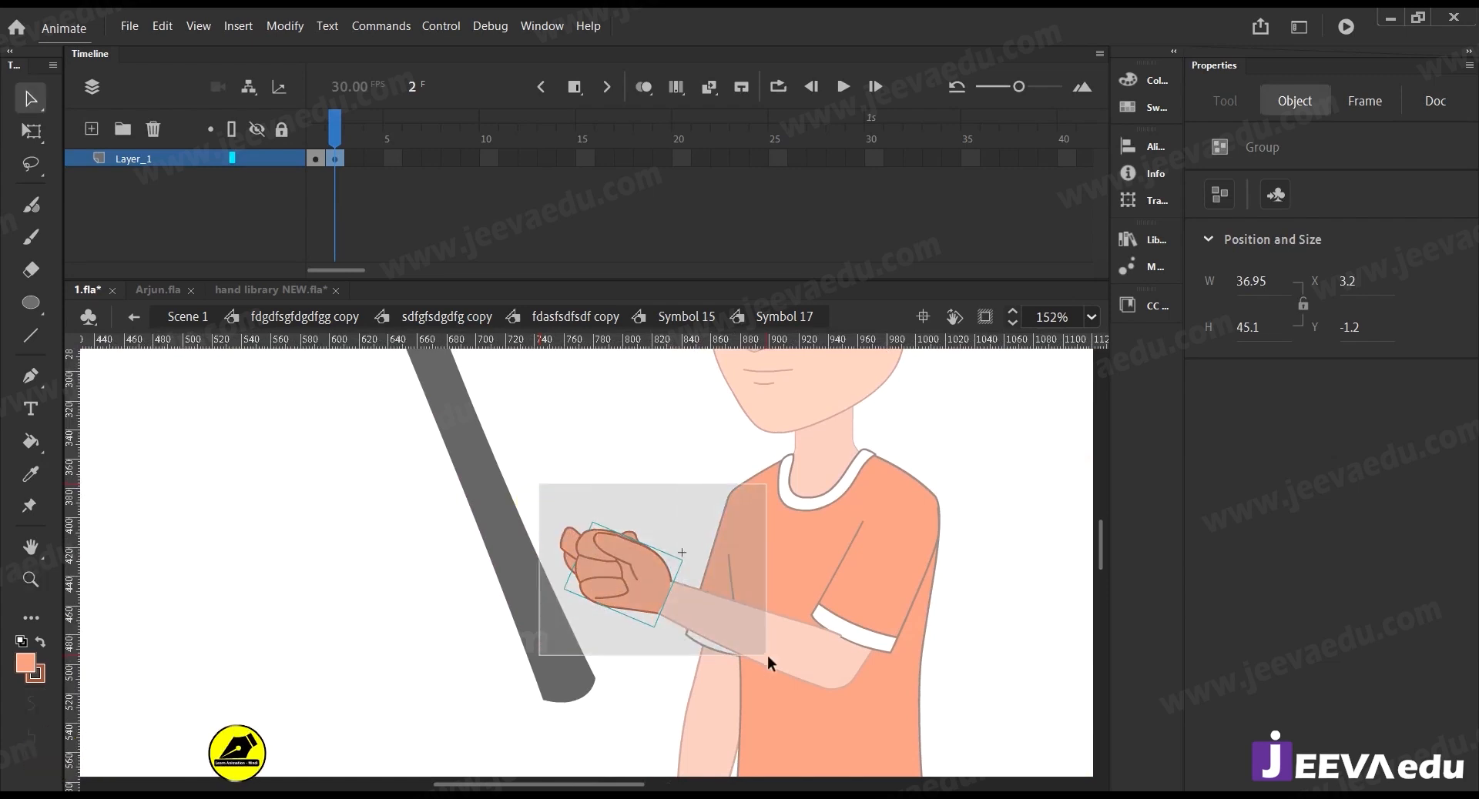
click(604, 602)
key(z)
click(608, 607)
key(v)
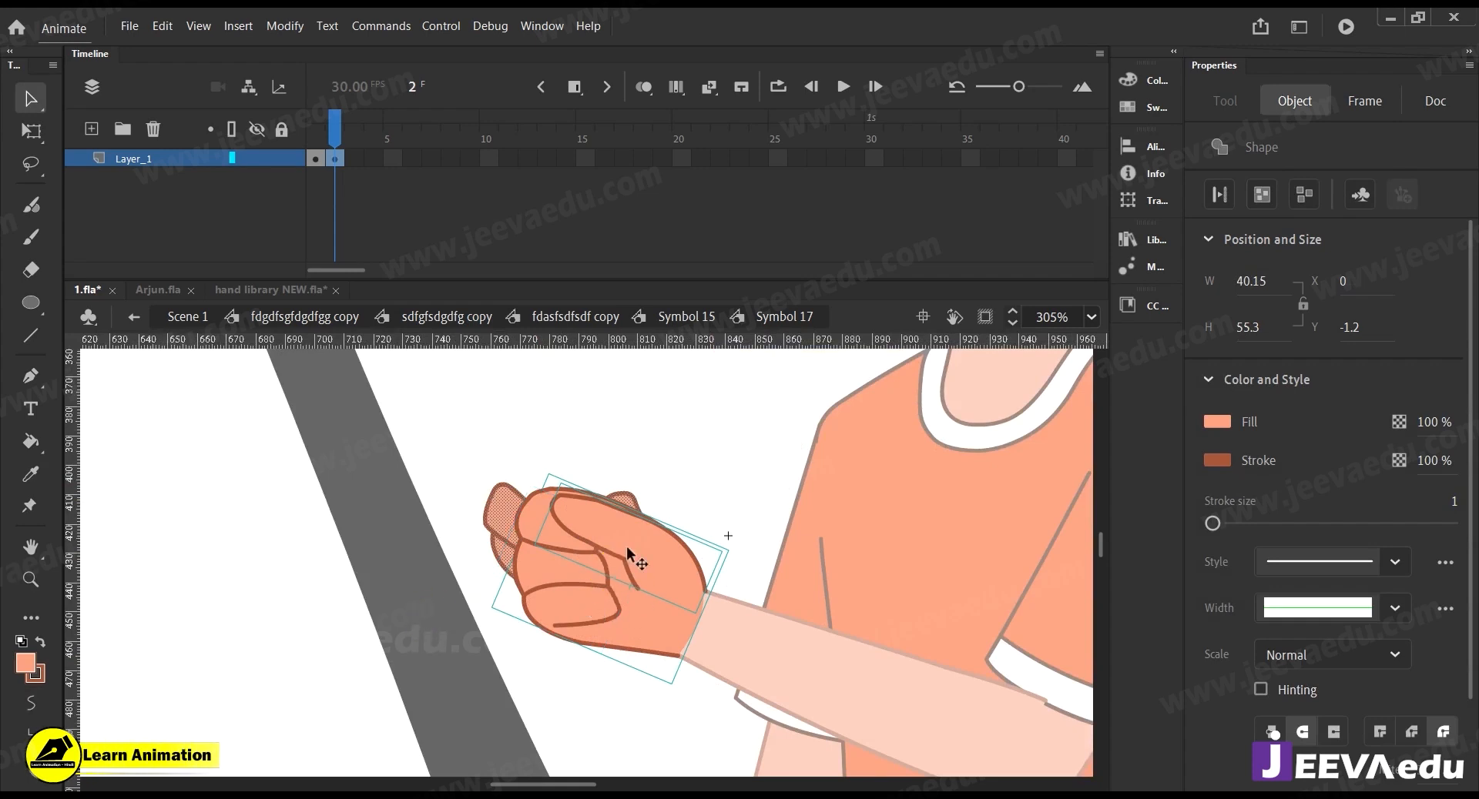
click(633, 602)
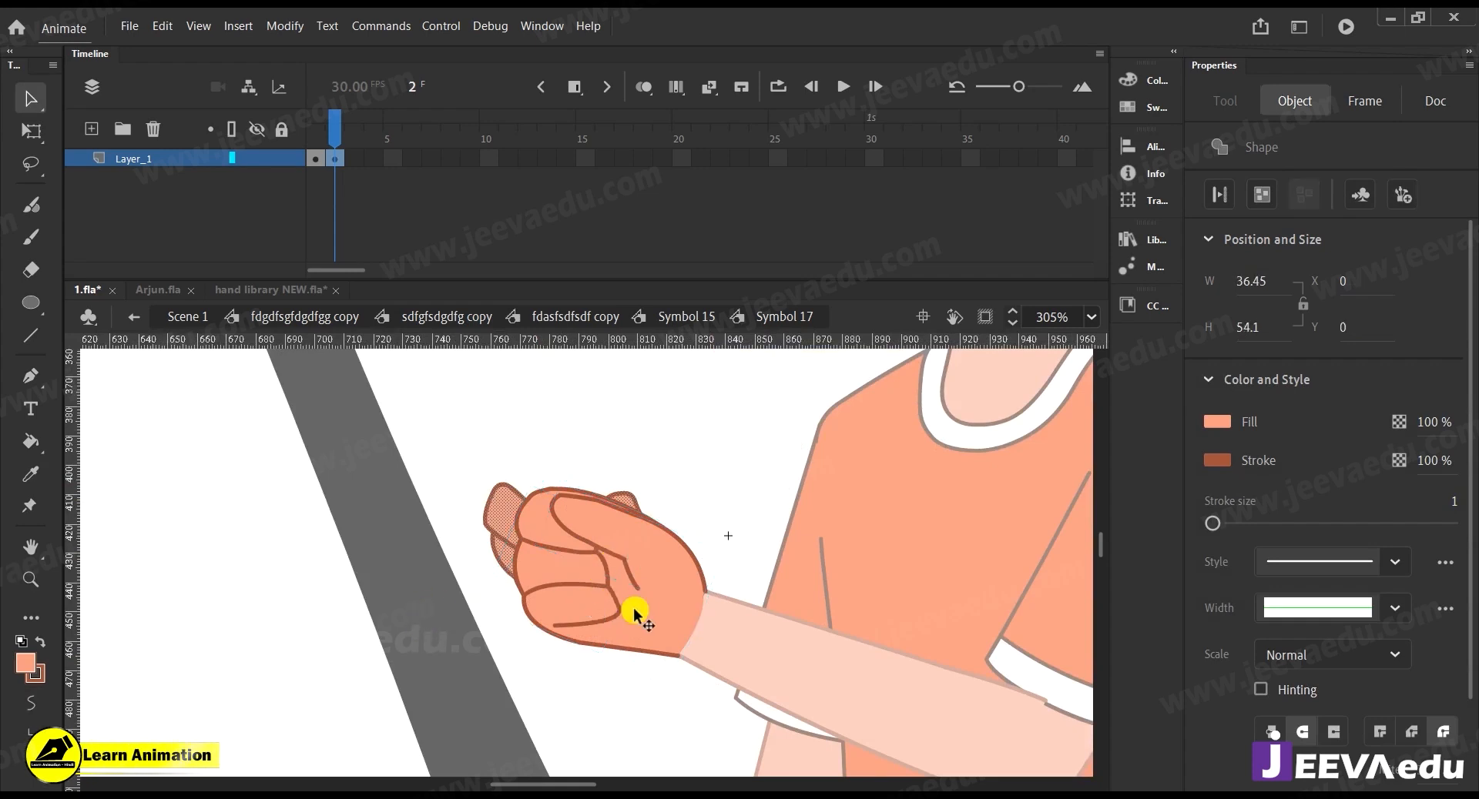
click(634, 614)
drag(334, 131, 334, 146)
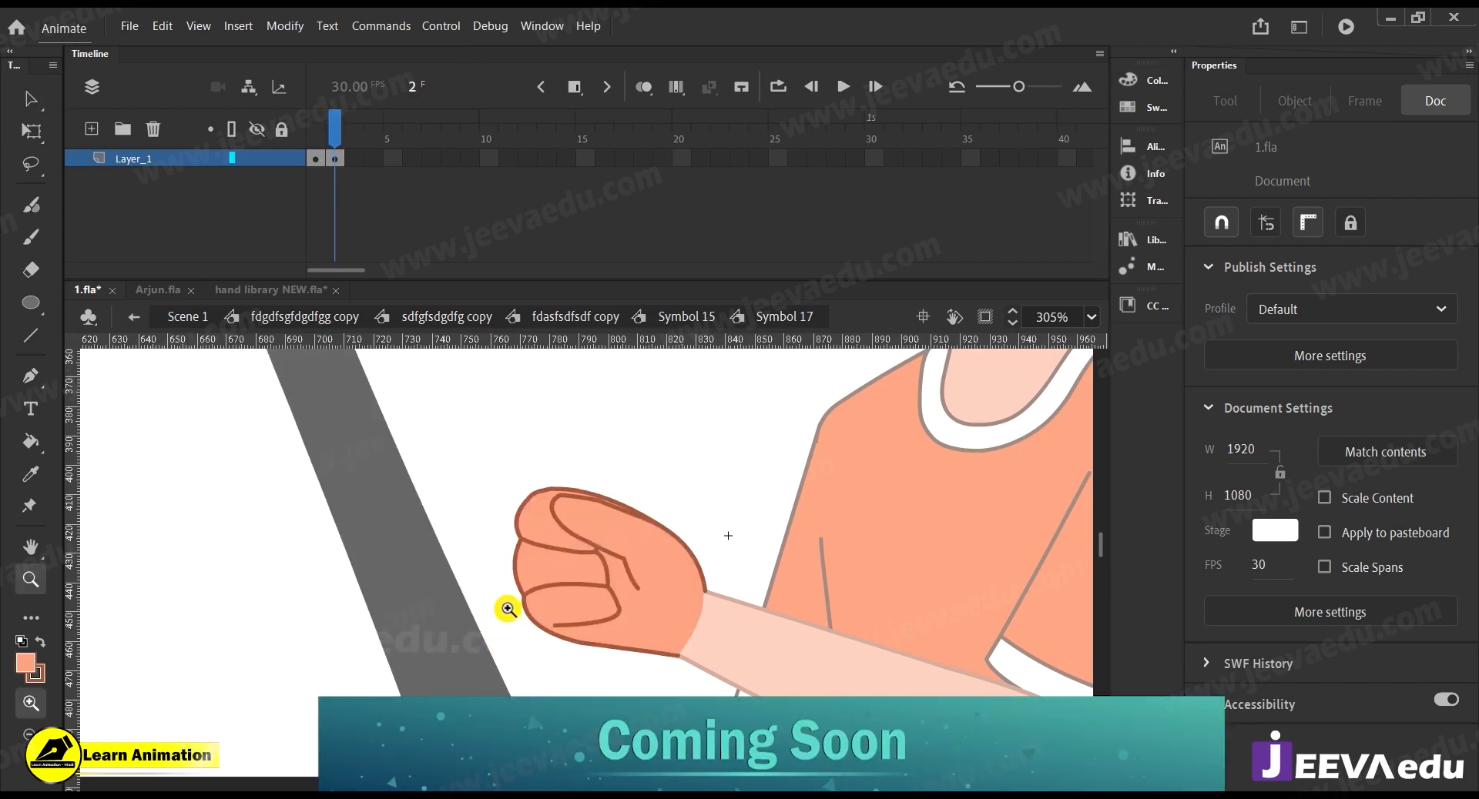
Move the pickaxe so its handle sits within the boy's closed fist
key(z)
alt+click(566, 584)
mouse_move(638, 578)
mouse_down()
mouse_move(633, 652)
mouse_move(616, 667)
mouse_move(644, 669)
mouse_up()
key(v)
click(604, 654)
click(644, 668)
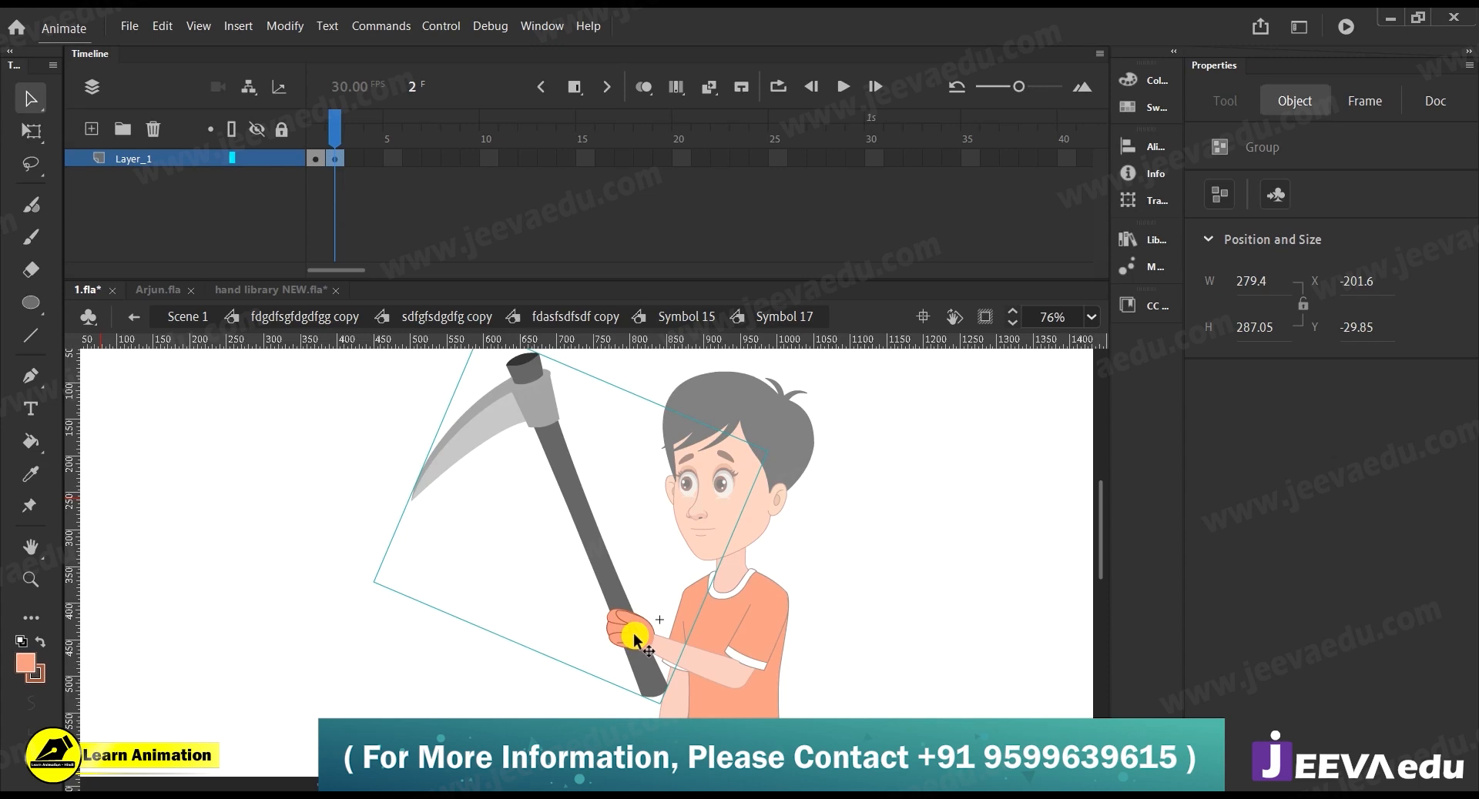
key(z)
click(633, 634)
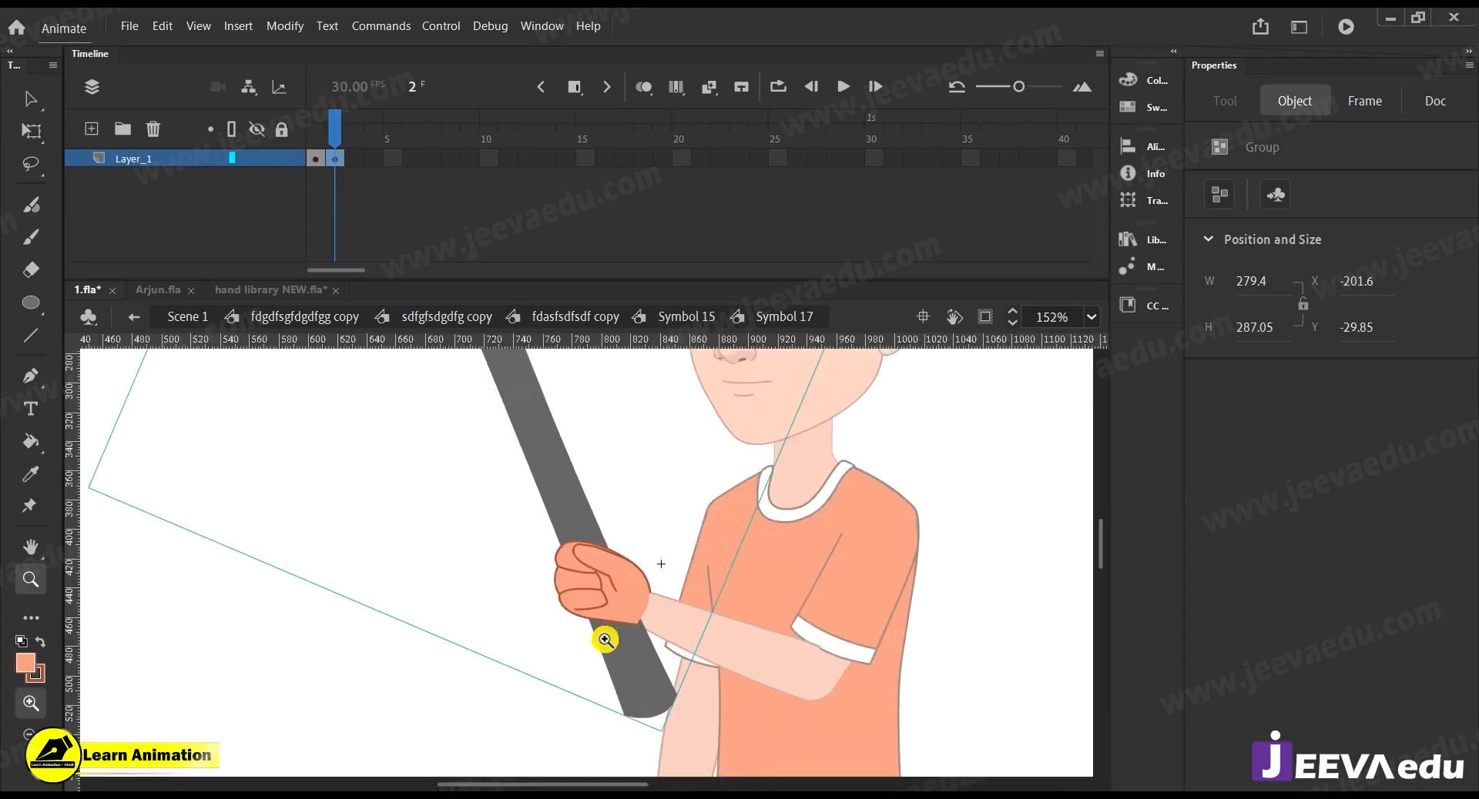
Bring the pickaxe forward one level so its handle passes over the palm but behind the boy's curled fingers
key(ctrl+Up)
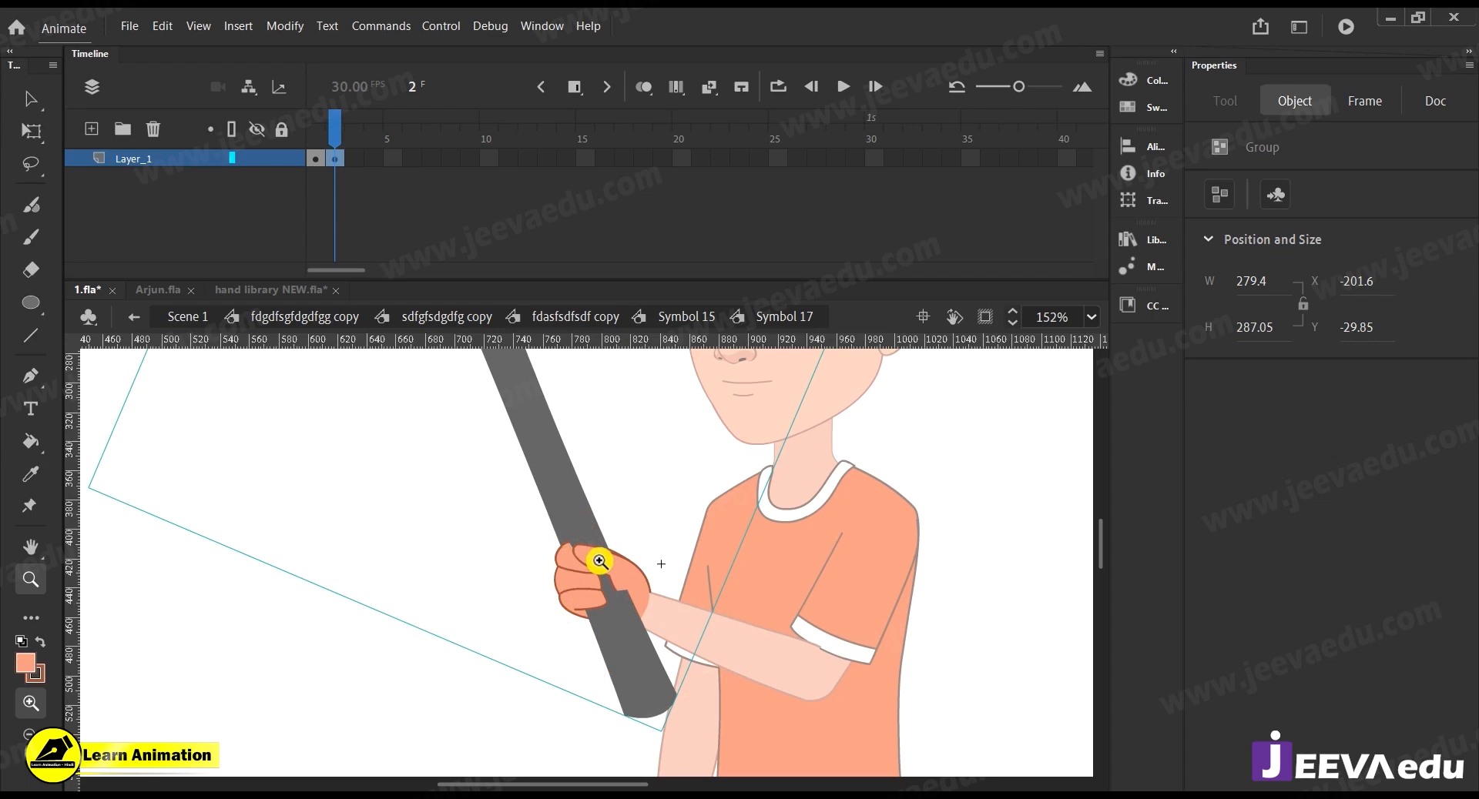
drag(716, 716, 748, 500)
drag(679, 540, 680, 746)
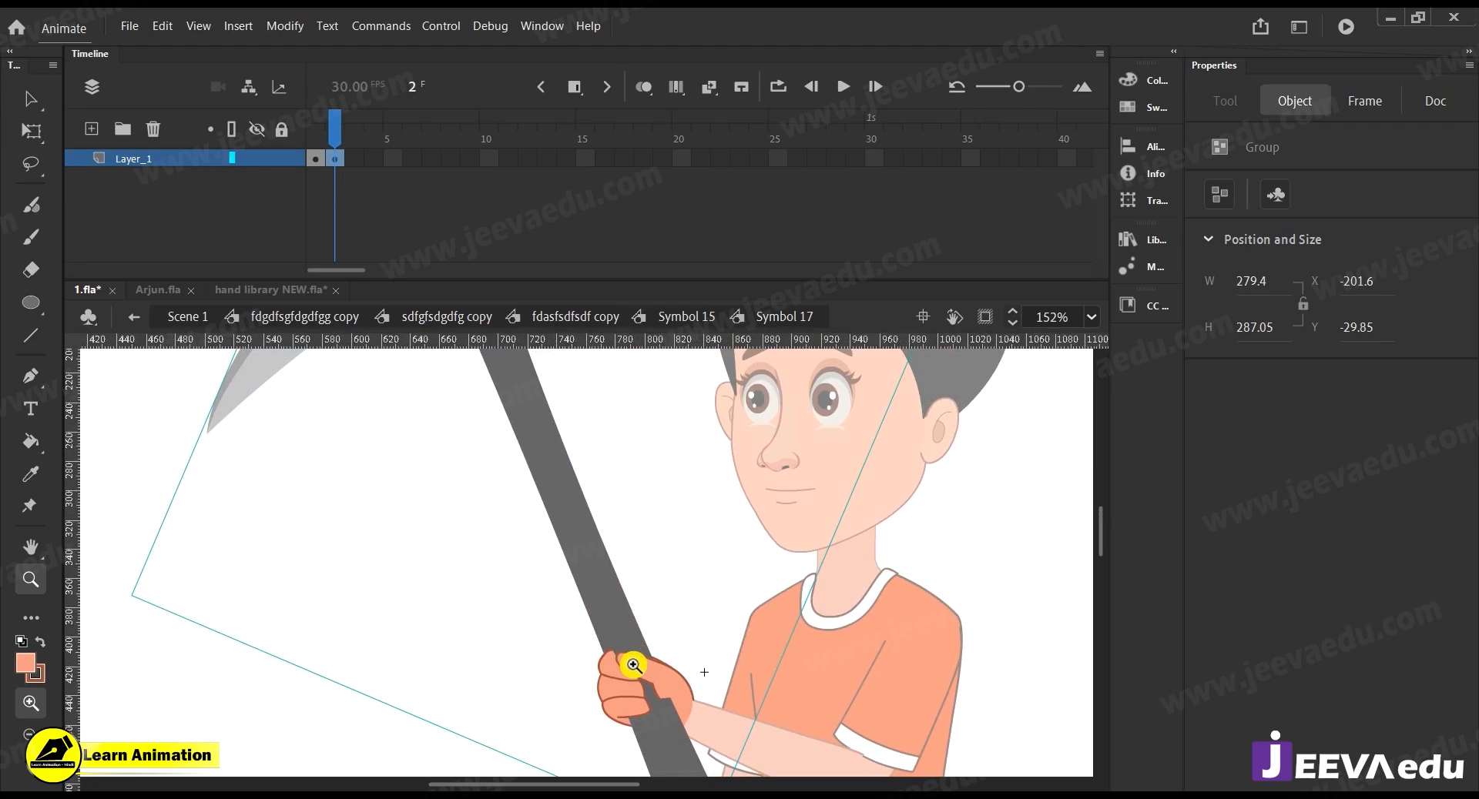
Select the fist's finger and thumb groups together, move them off the forearm and rotate them slightly around the pickaxe handle
click(639, 671)
key(v)
click(593, 697)
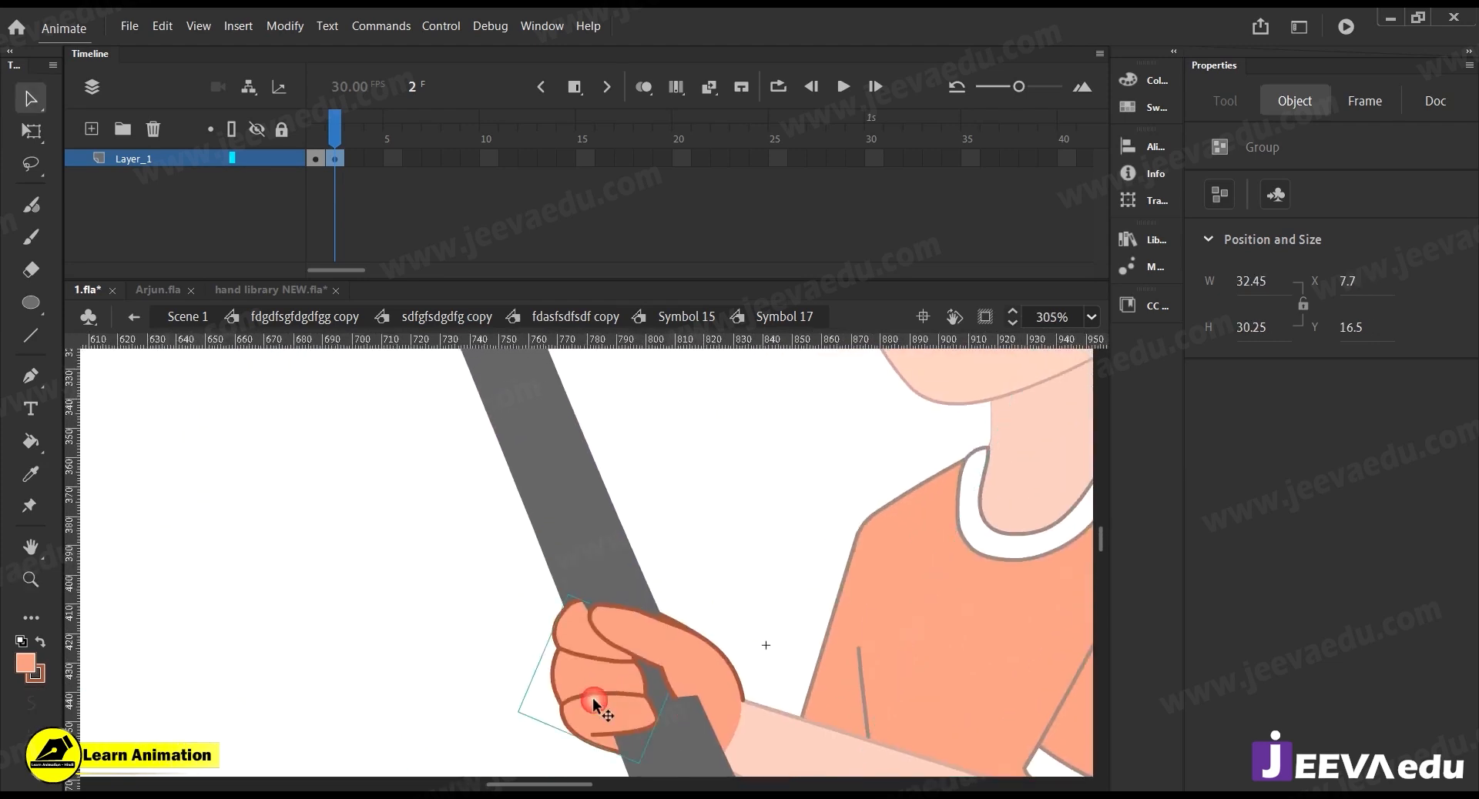
shift+click(687, 676)
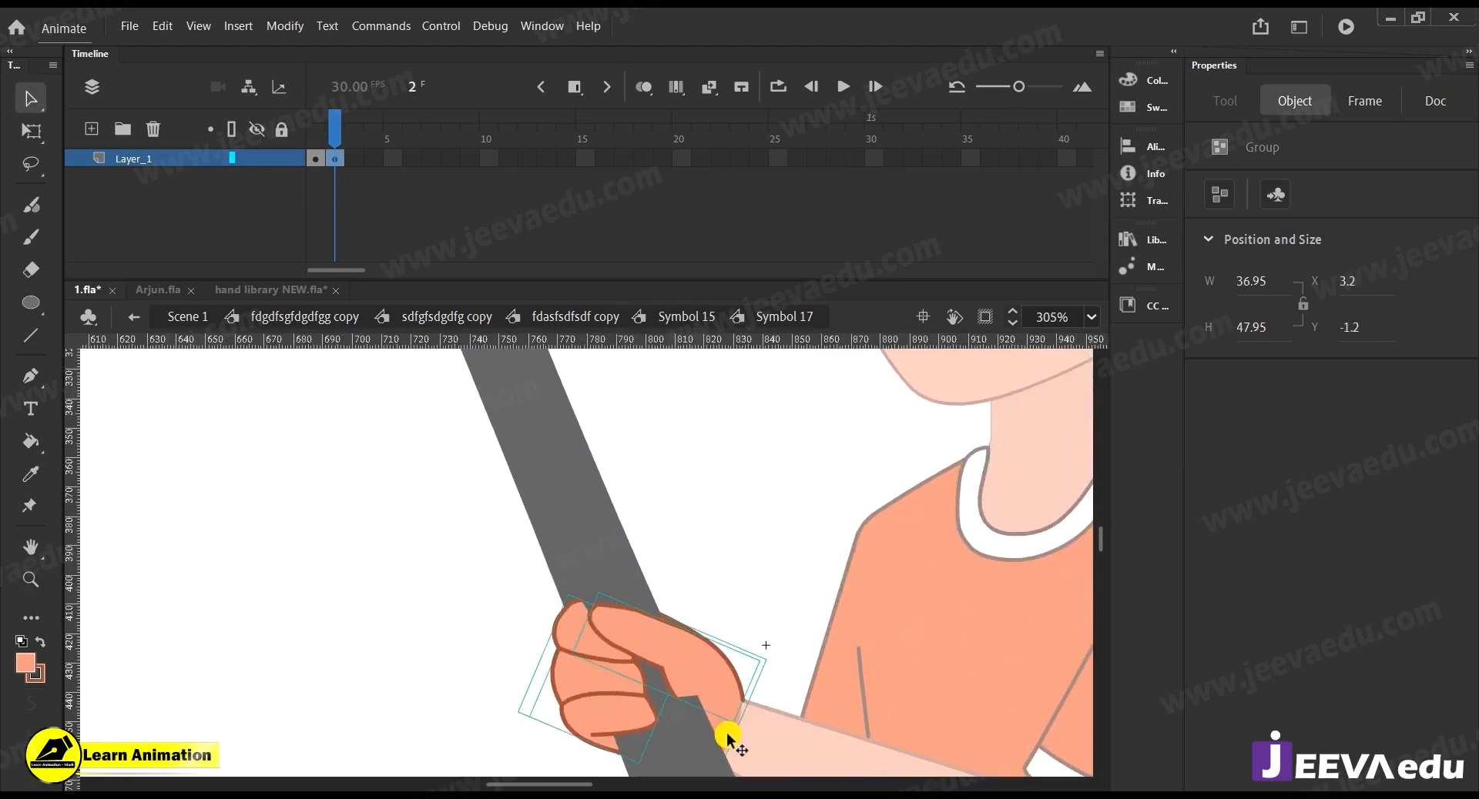
click(707, 723)
click(616, 687)
shift+click(703, 675)
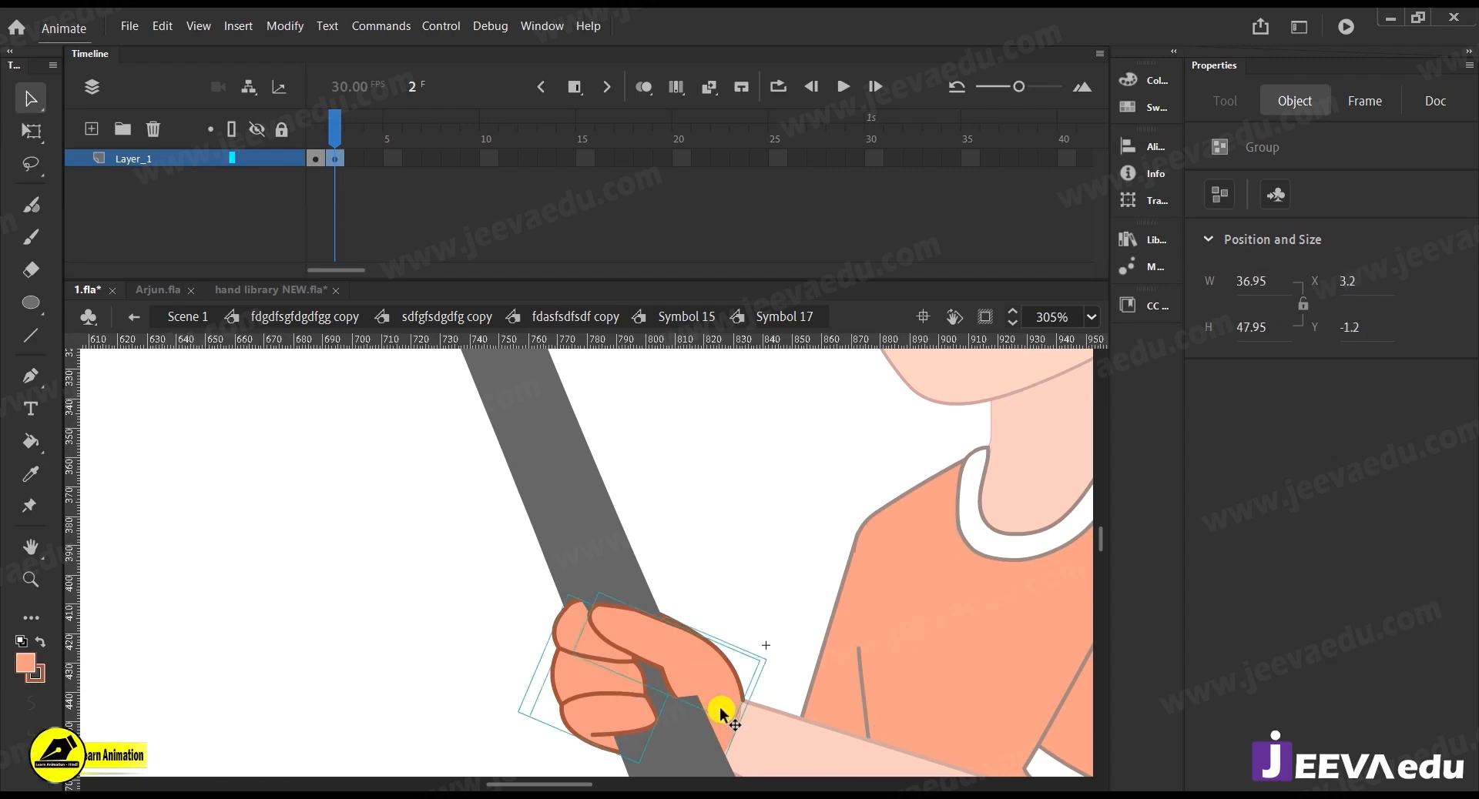
drag(705, 693, 664, 585)
key(q)
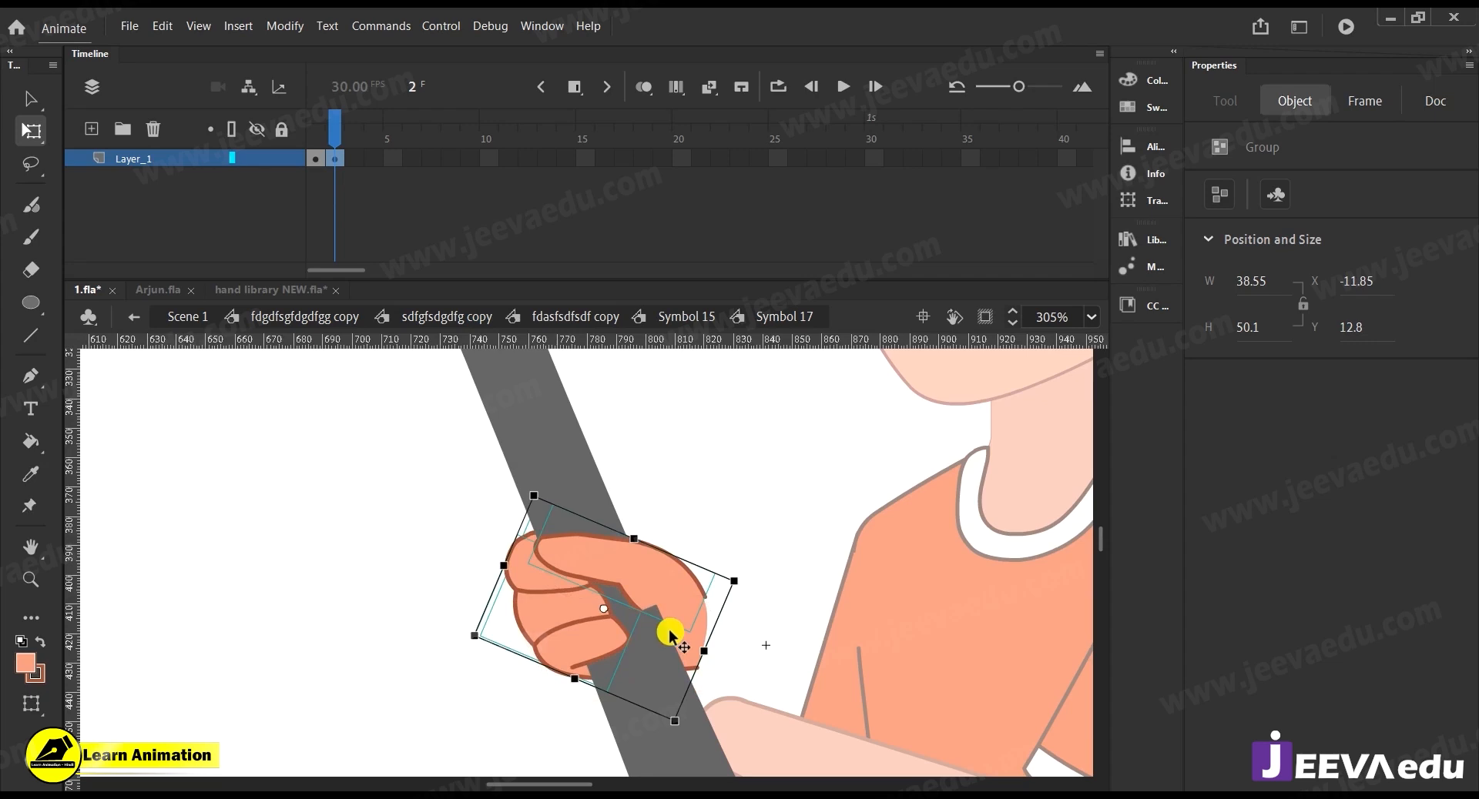
key(z)
drag(656, 635, 663, 642)
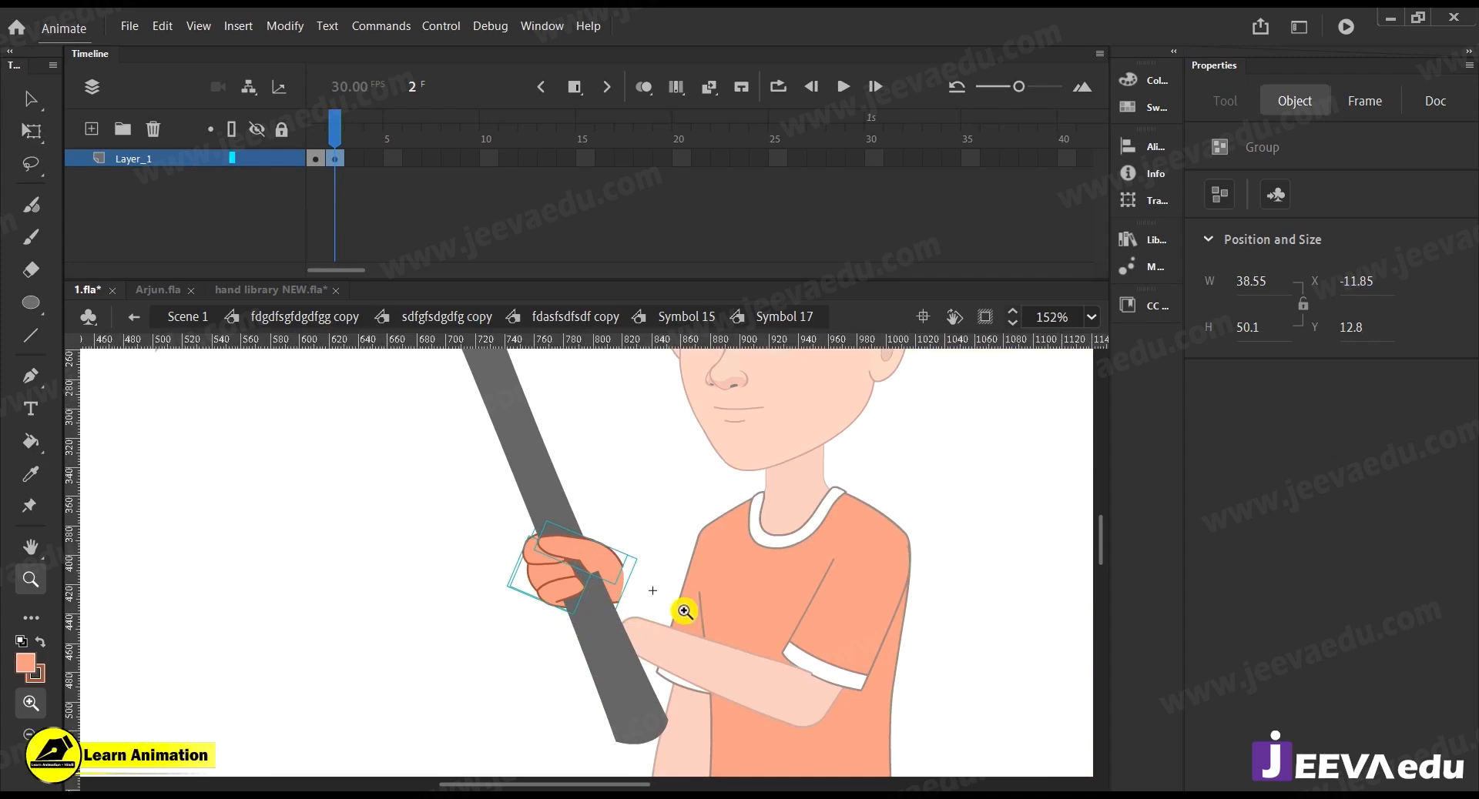
Sketch a rough hand outline over the forearm with the Paint Brush
key(y)
drag(694, 612, 766, 647)
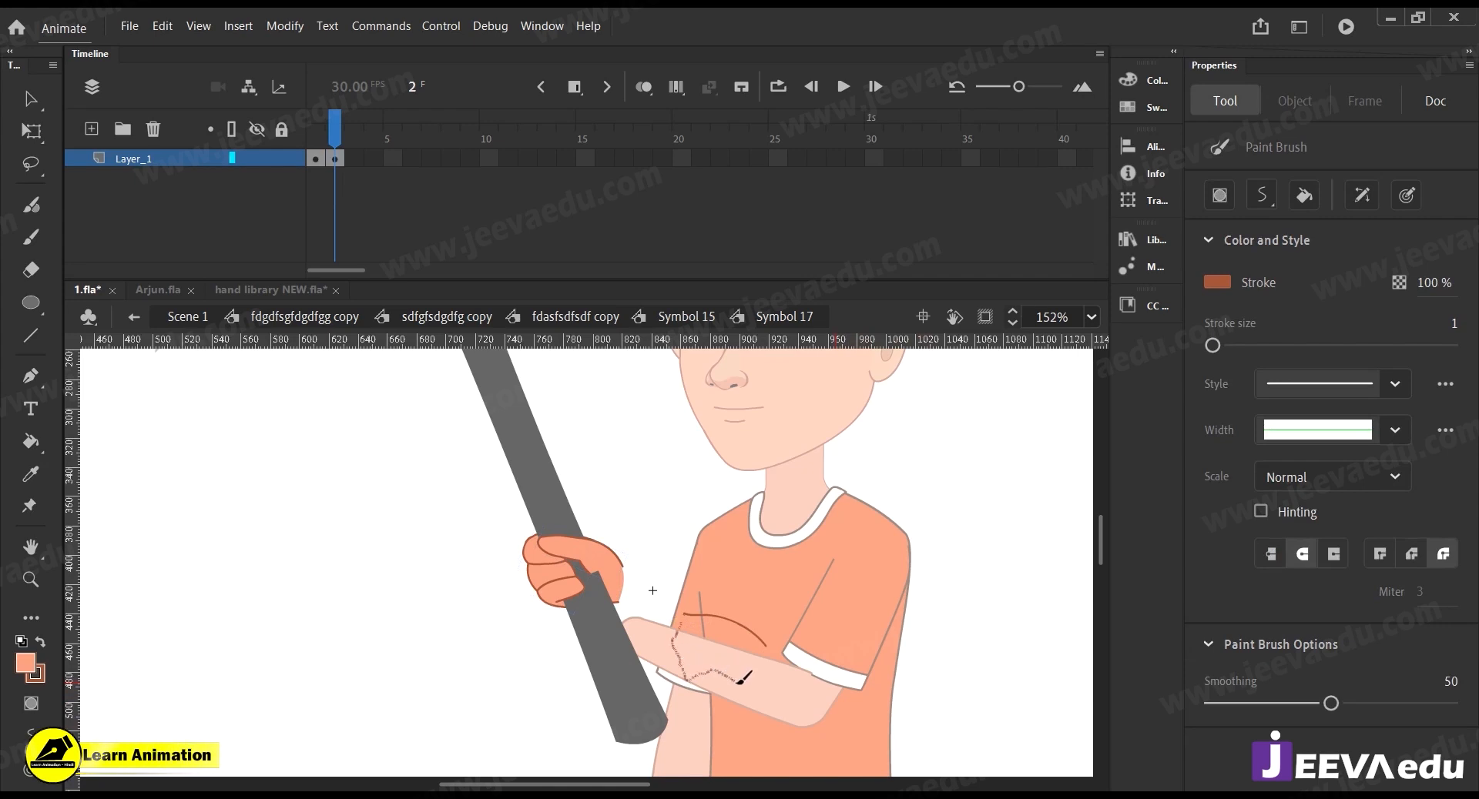
drag(762, 680, 762, 680)
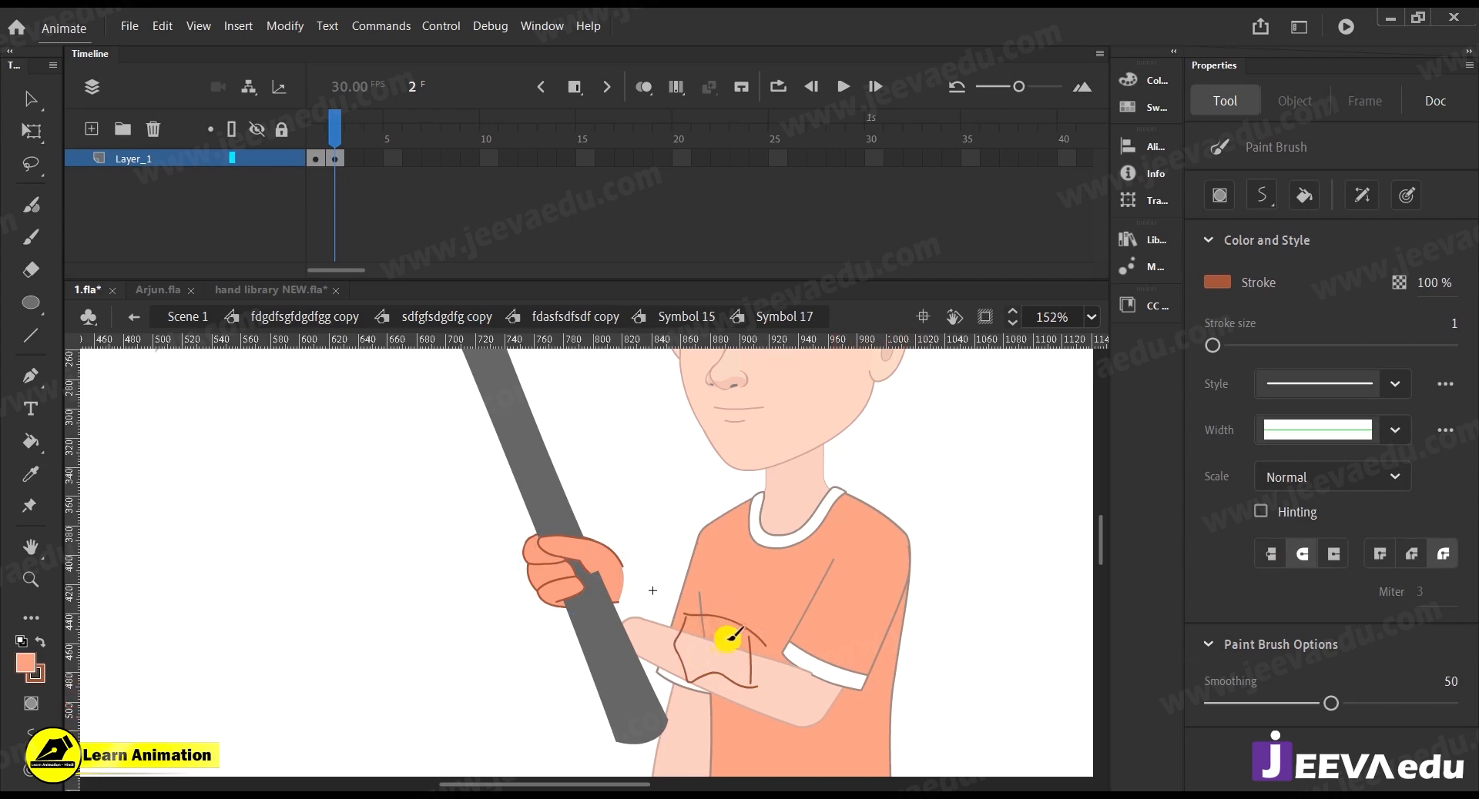
key(z)
click(708, 647)
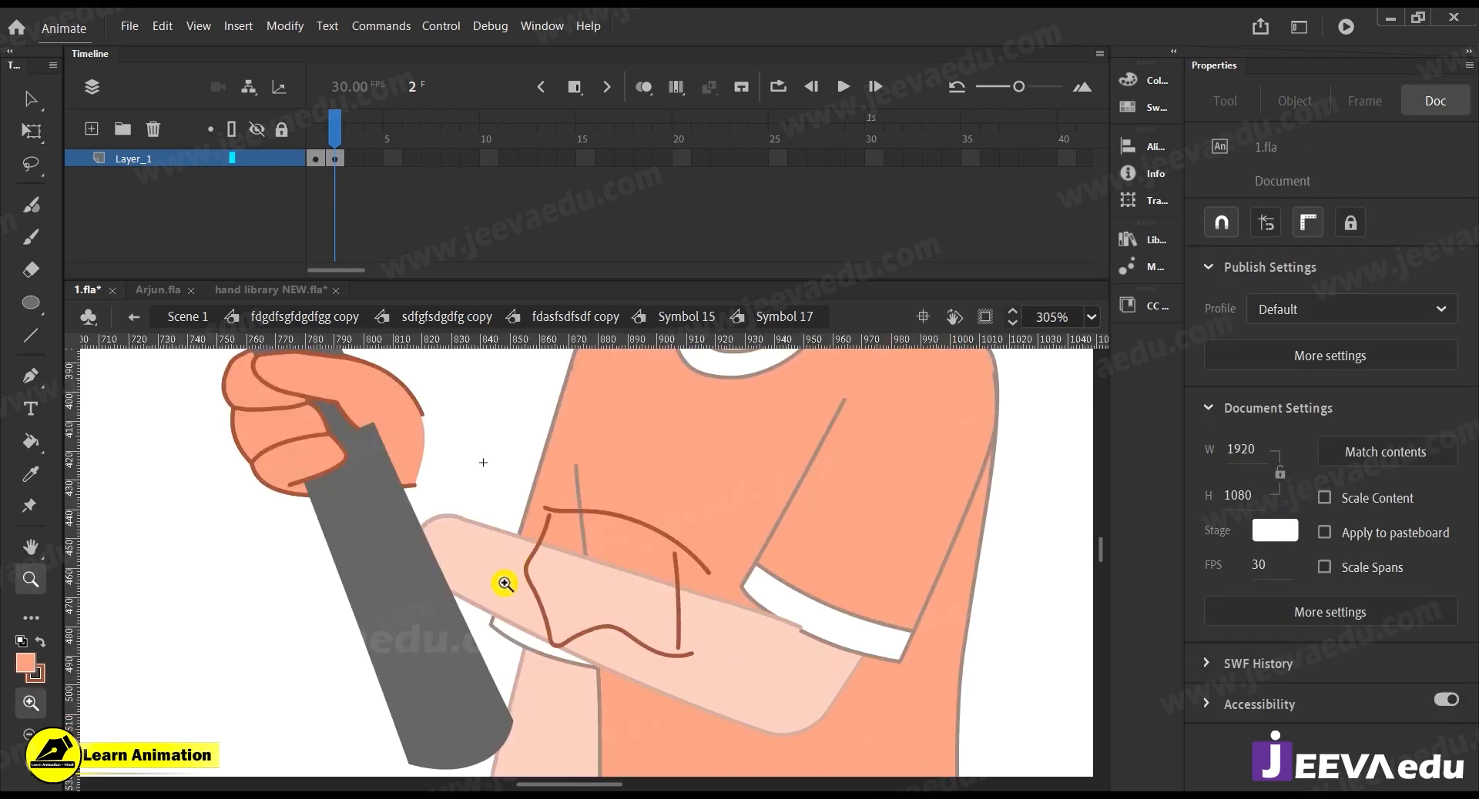
Switch to hand library NEW.fla, return to its Scene 1 and select the half-closed hand with the curved fingers in the fourth row
click(308, 290)
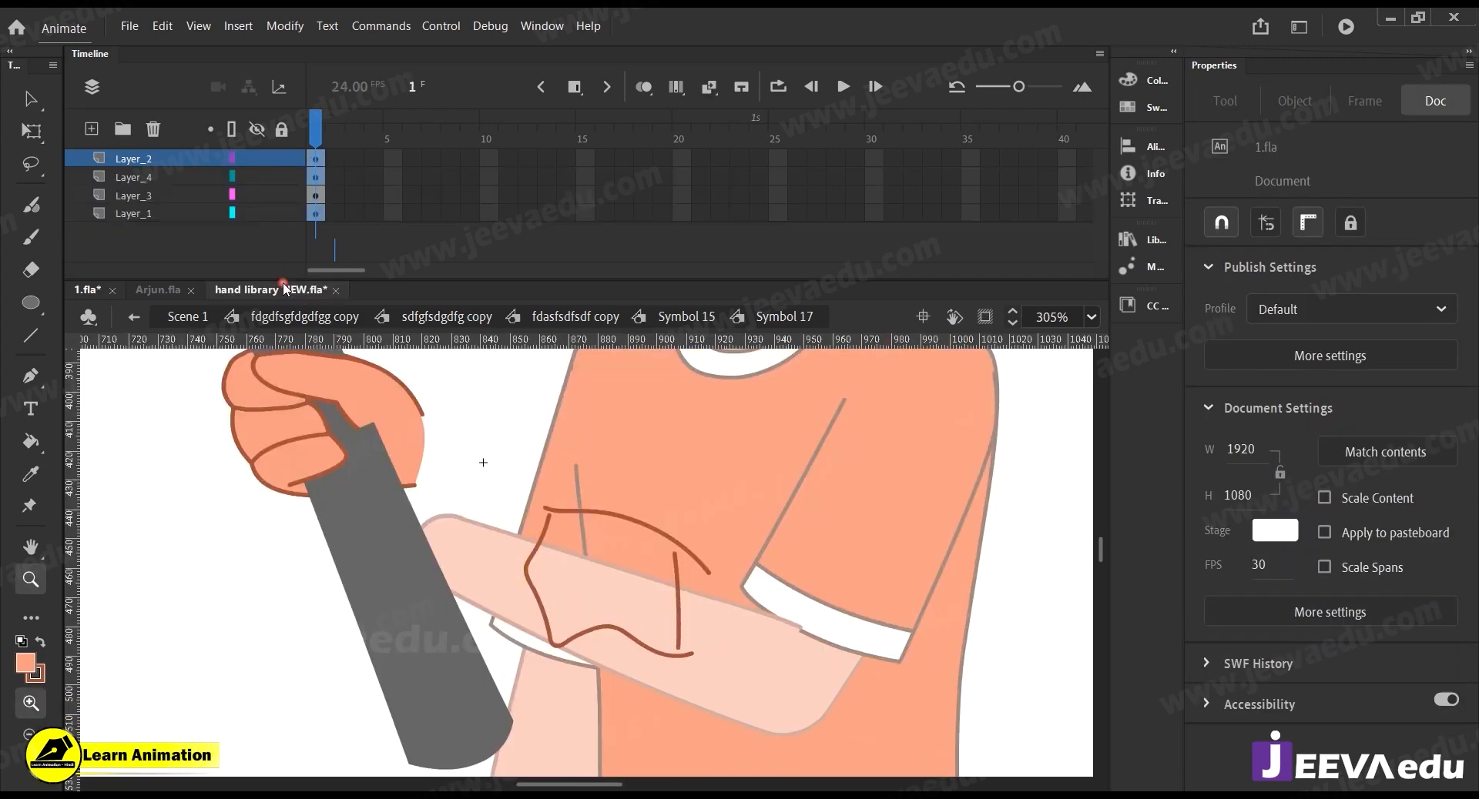
alt+click(545, 637)
alt+click(512, 568)
click(582, 545)
click(598, 486)
click(188, 316)
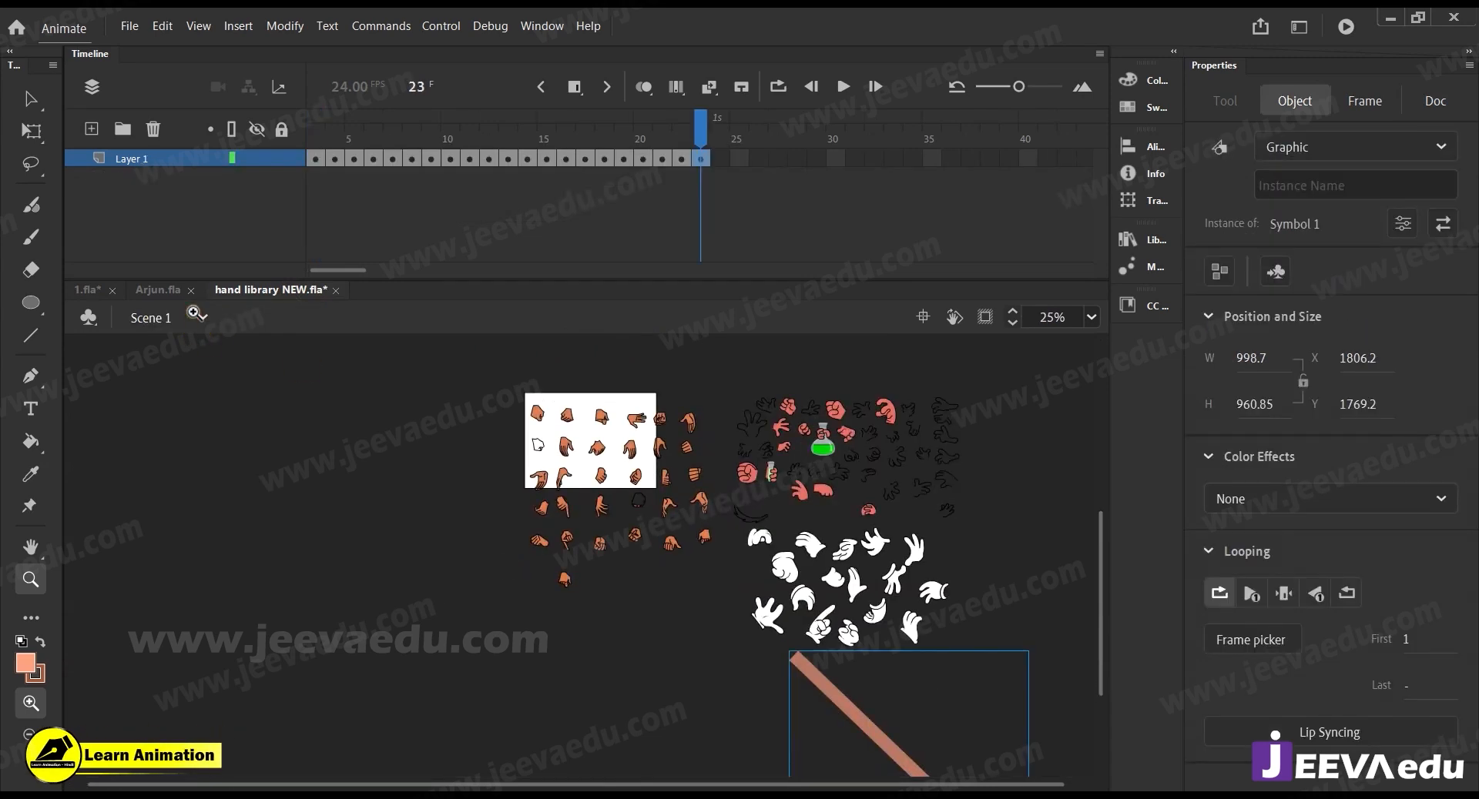
click(482, 568)
click(497, 551)
key(v)
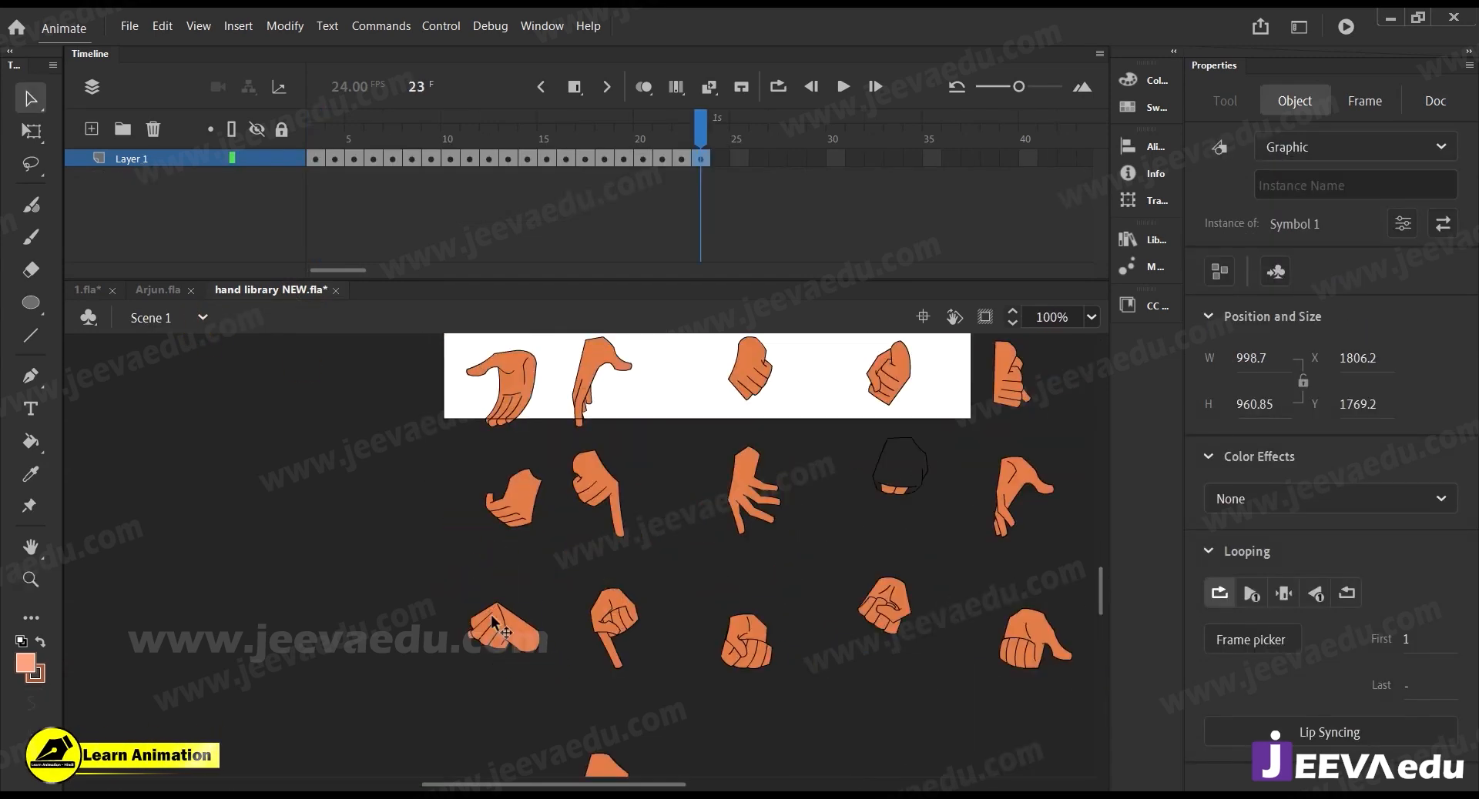
click(513, 640)
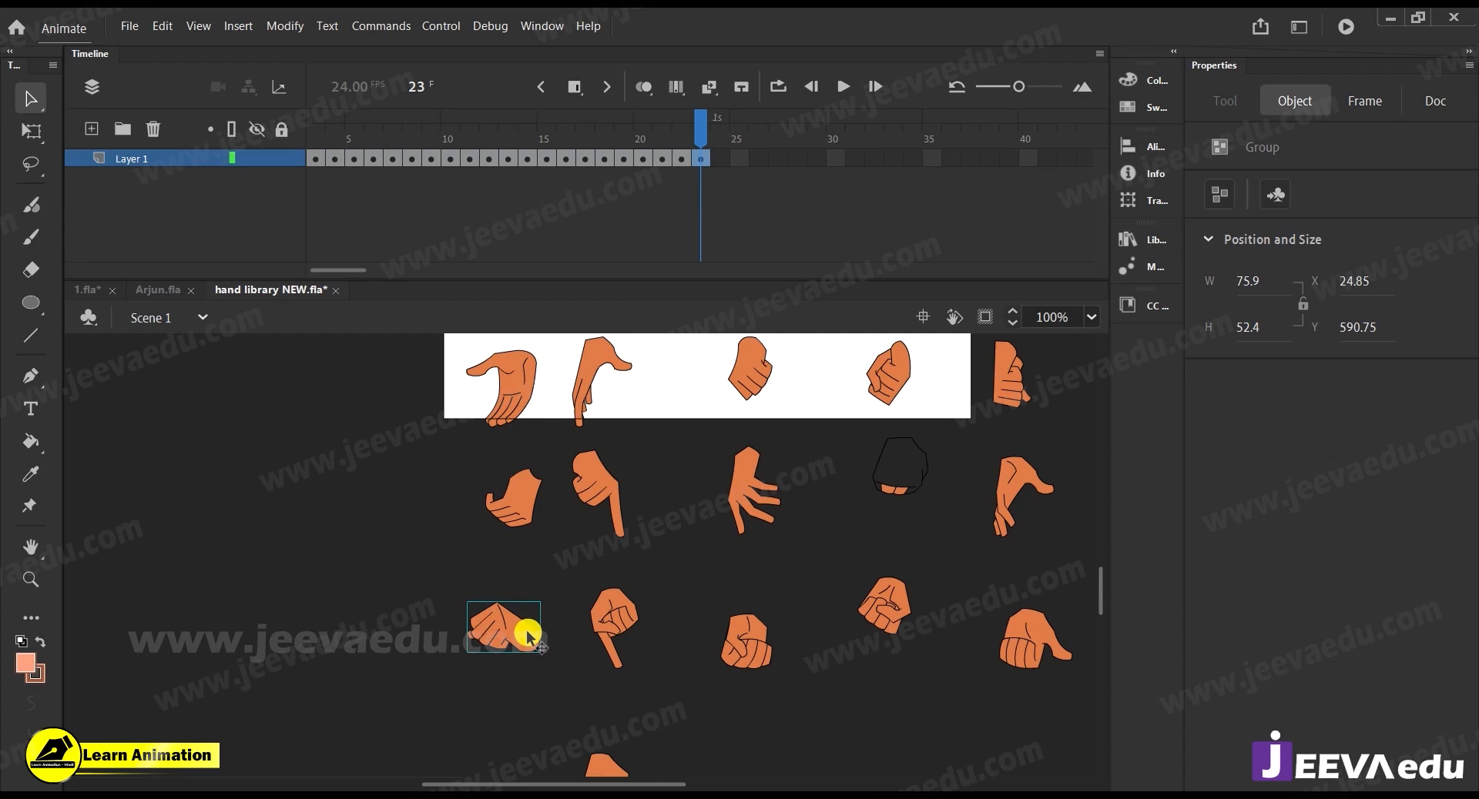
click(525, 508)
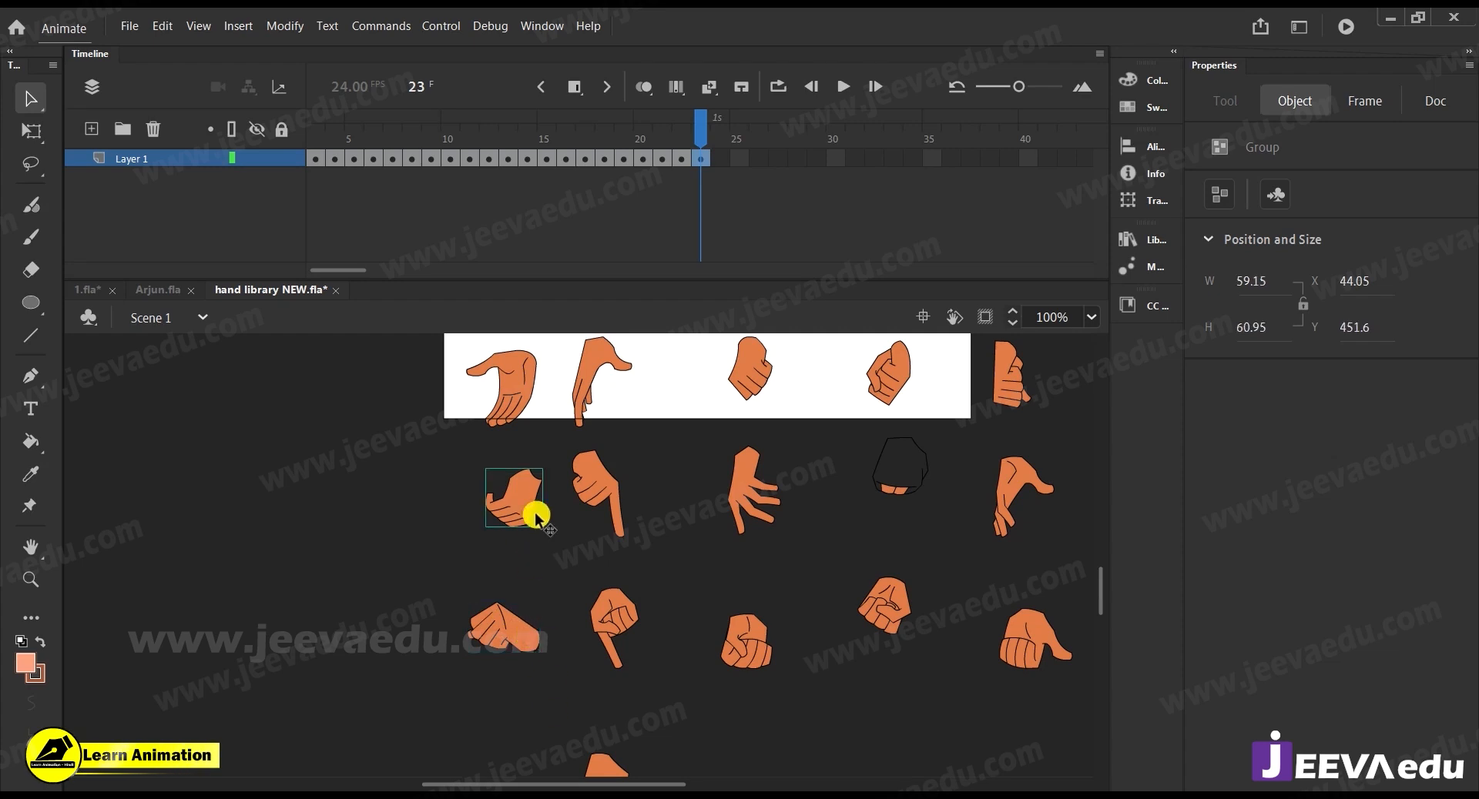
Flip the selected library hand horizontally and rotate it
click(299, 27)
mouse_move(378, 283)
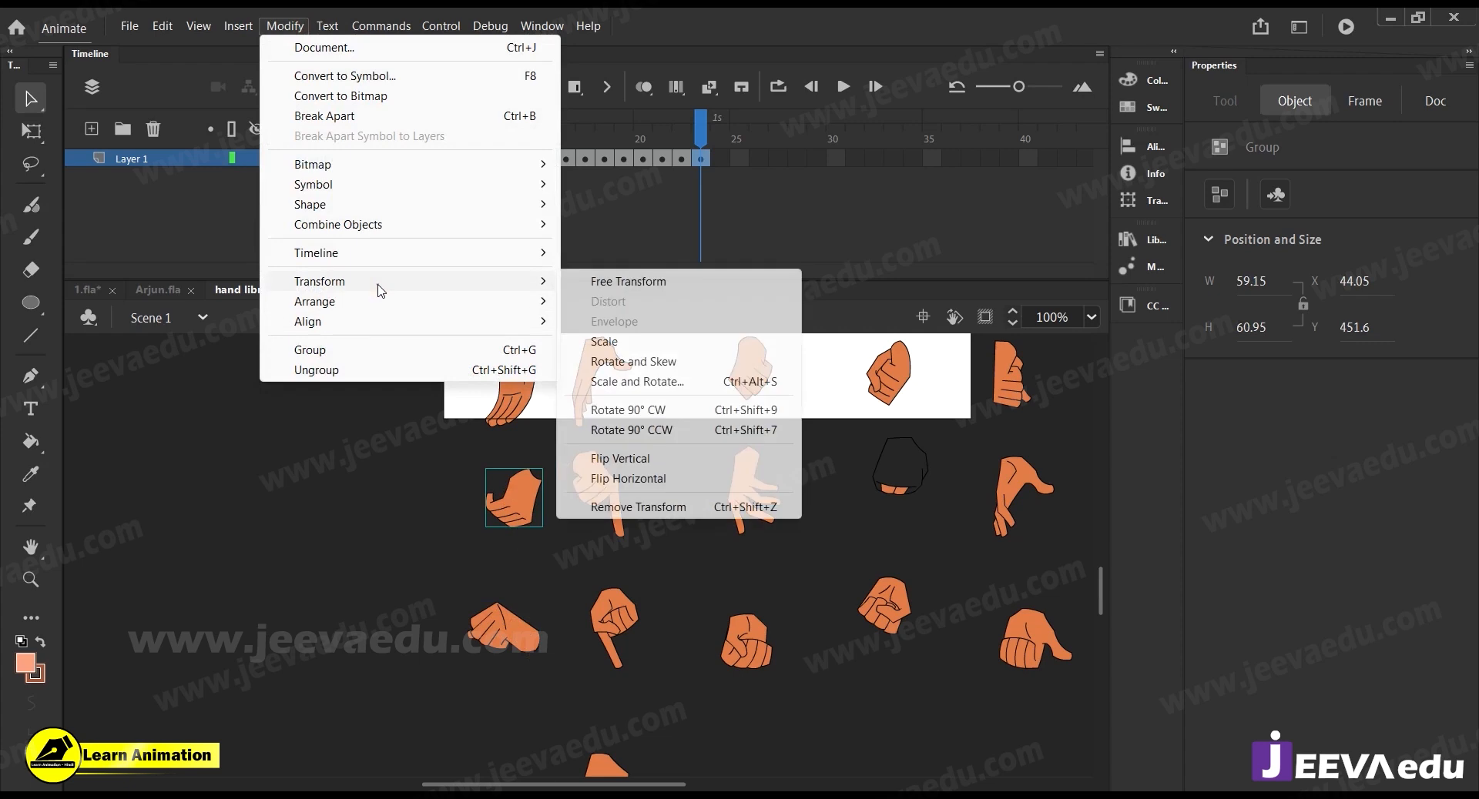
click(654, 480)
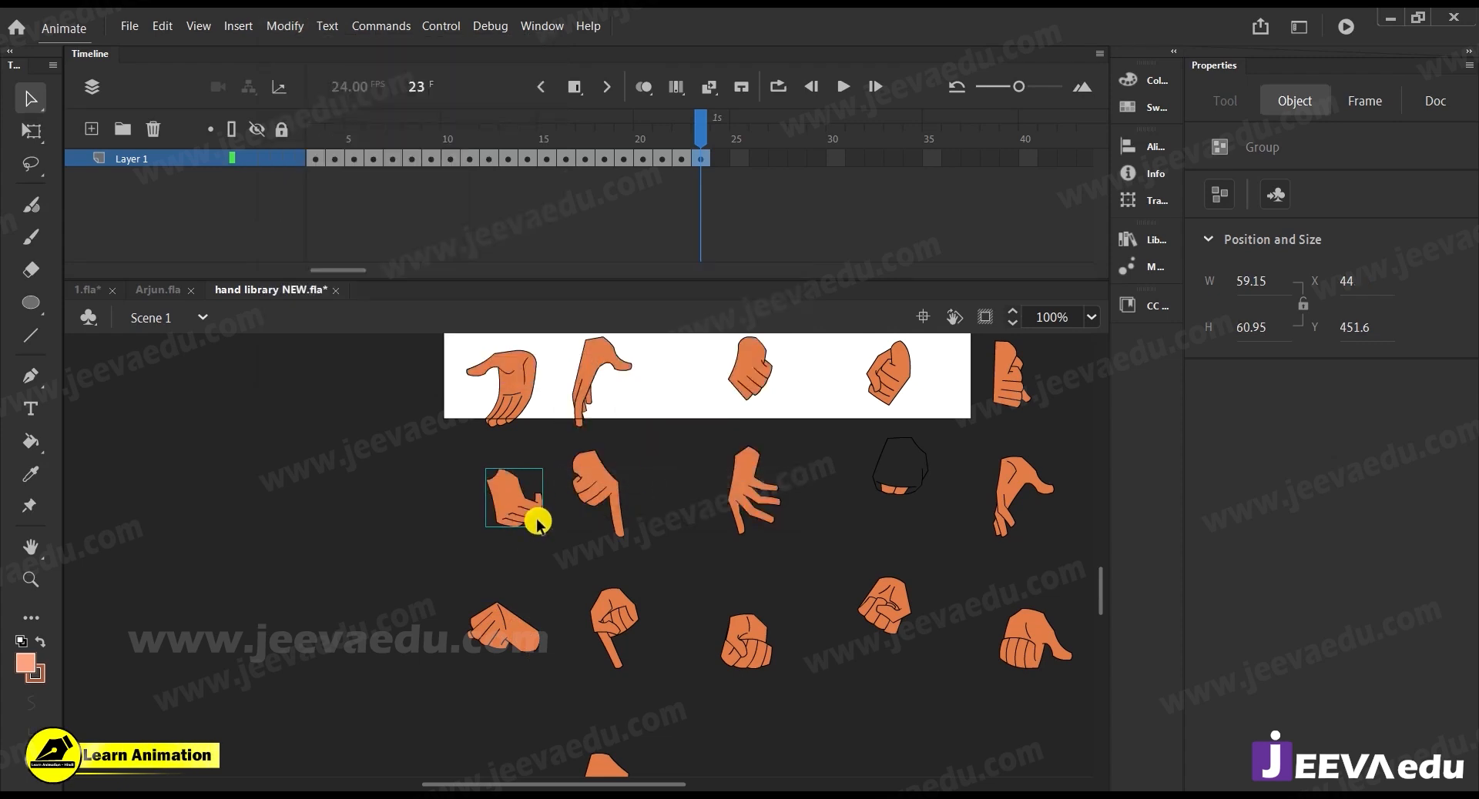
key(q)
drag(542, 464, 516, 554)
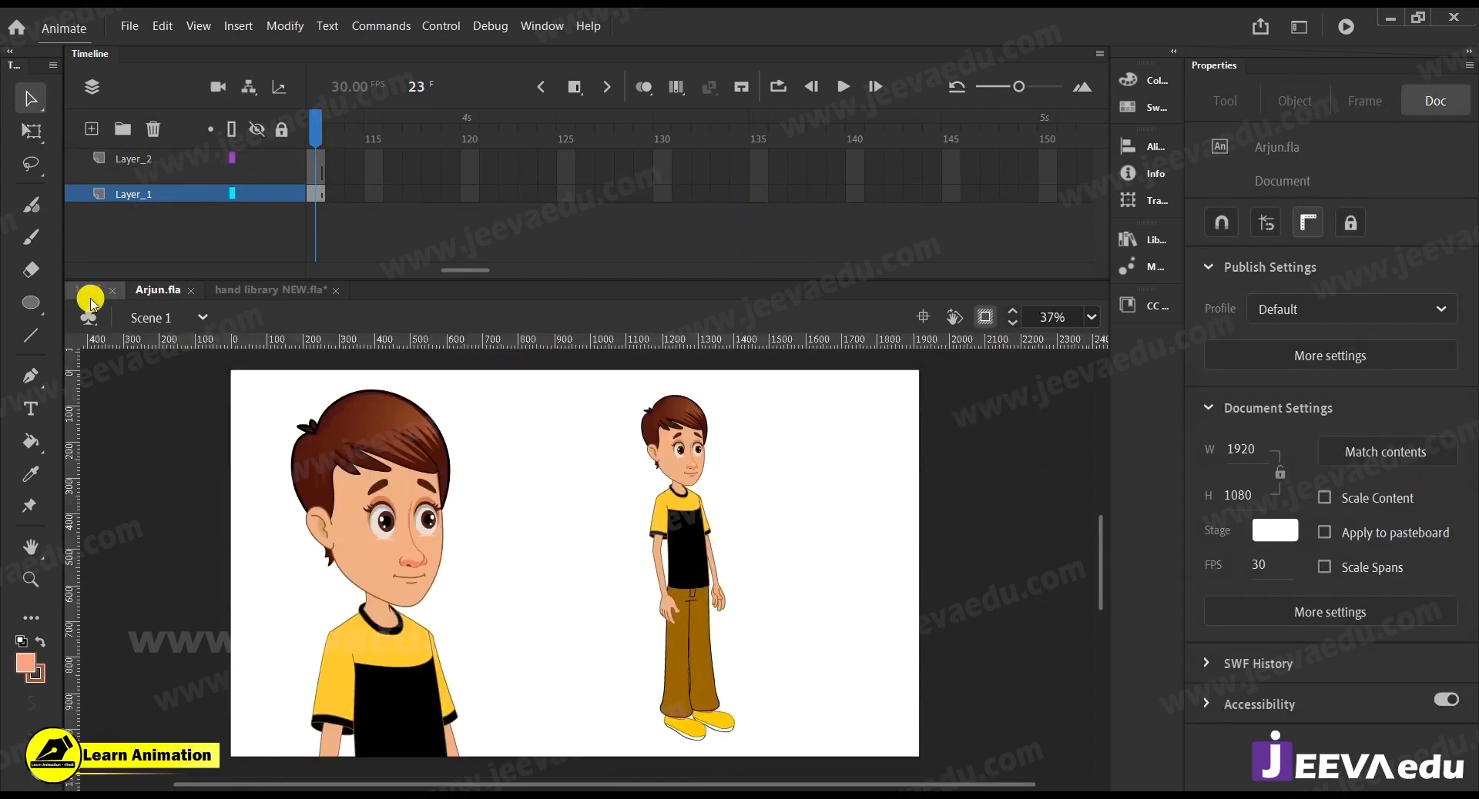
Paste the library hand into Symbol 17 in 1.fla, rotate it to follow the forearm and place it beside the open hand, scaled down
click(89, 294)
key(ctrl+shift+v)
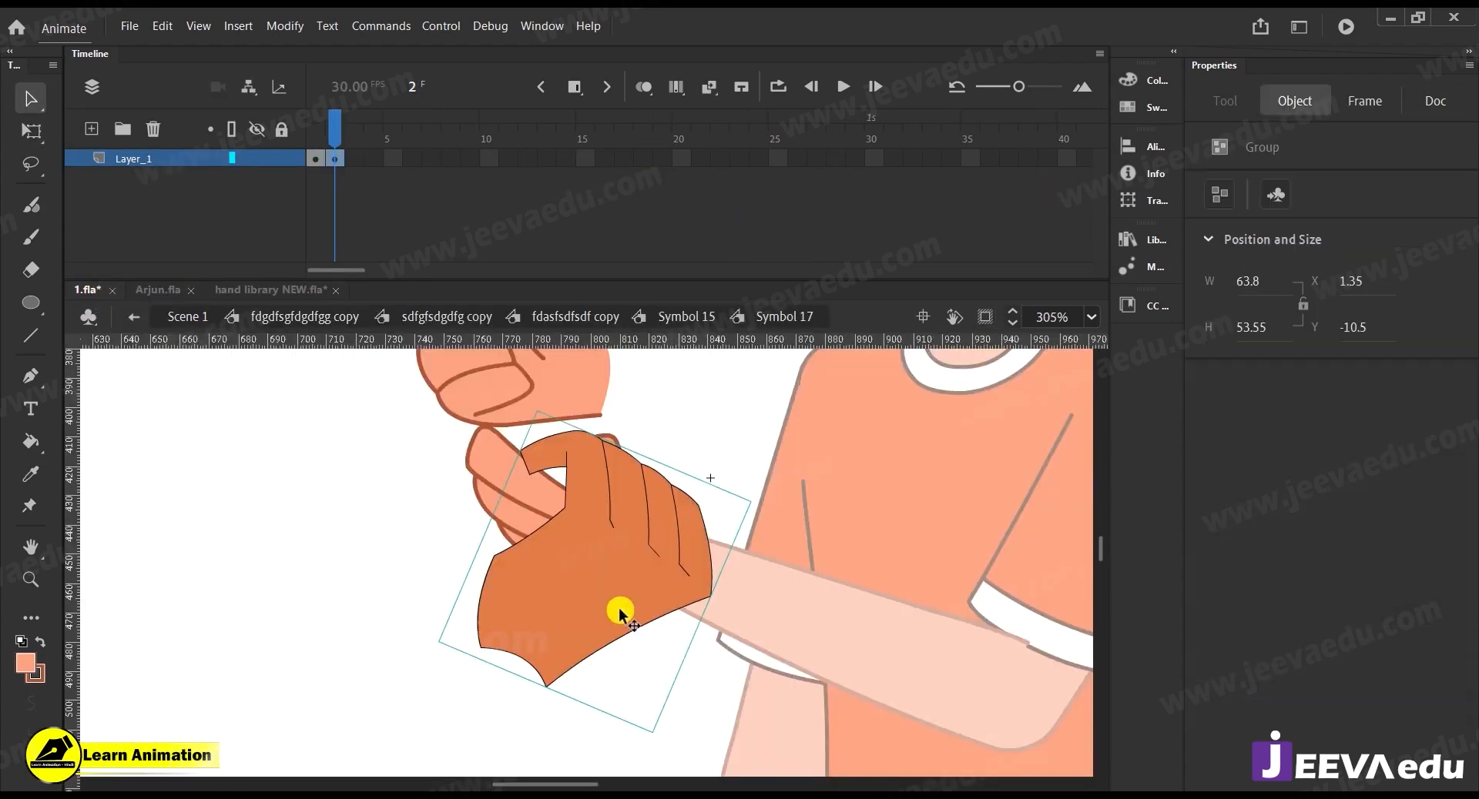
key(q)
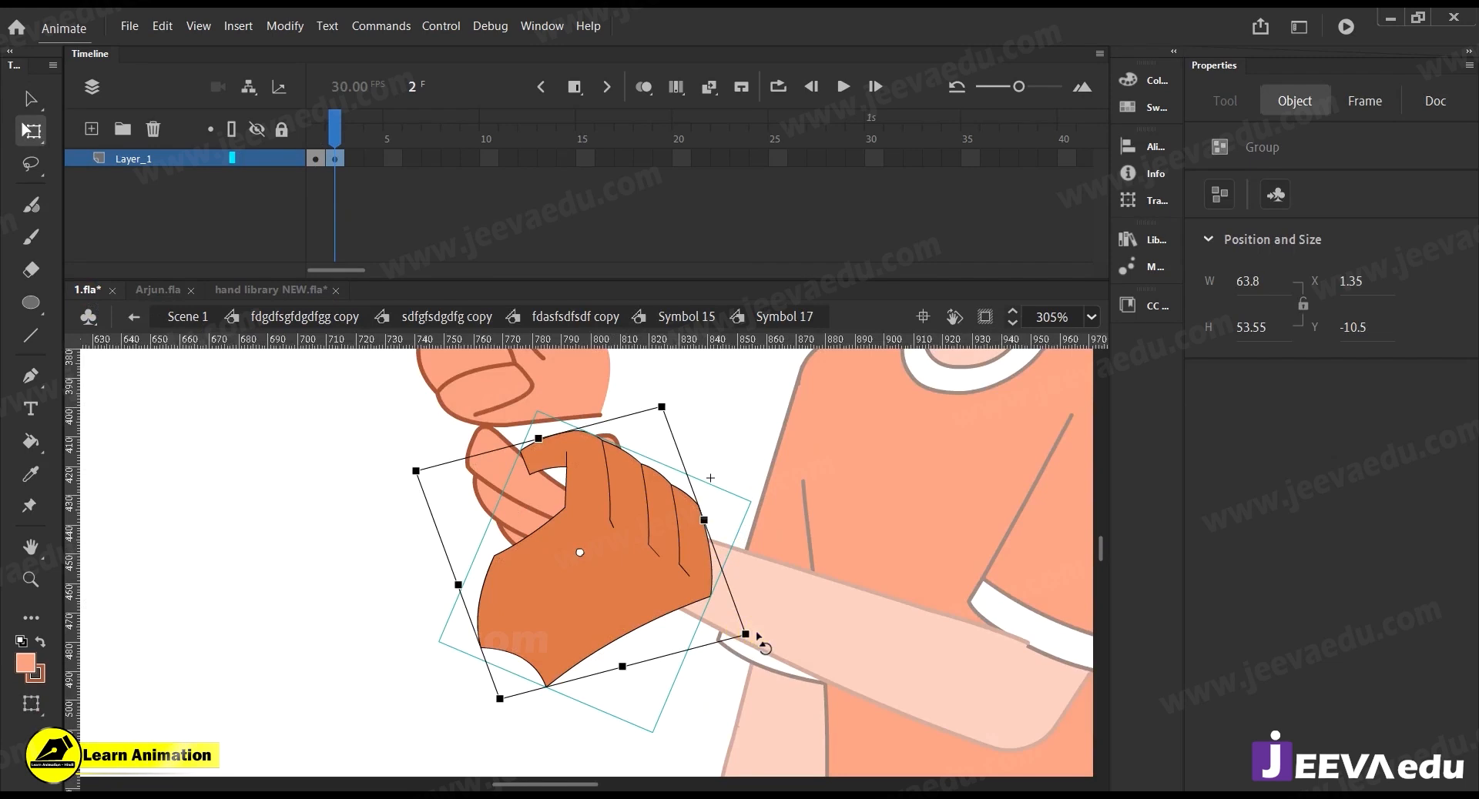
drag(757, 642, 530, 379)
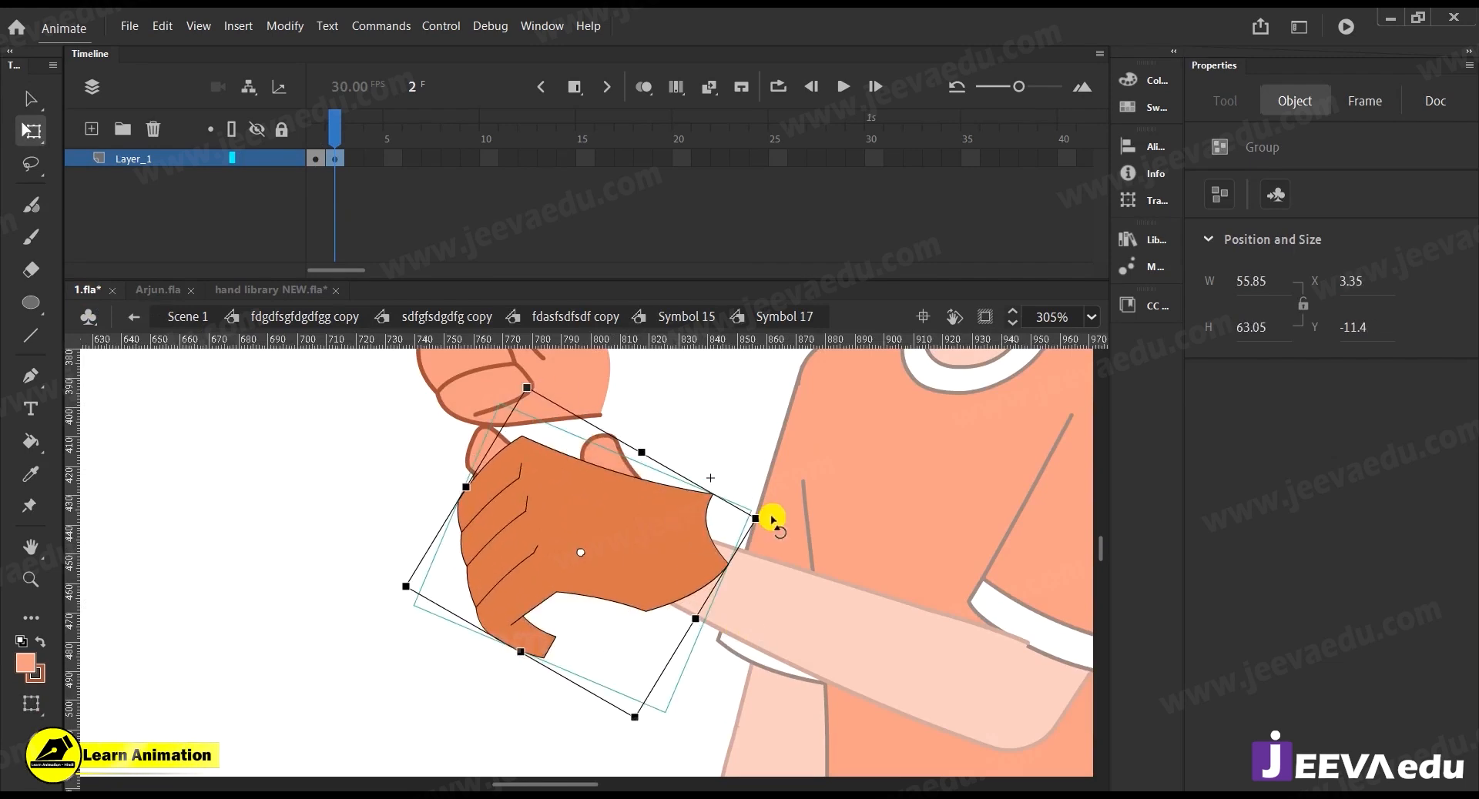
drag(757, 518, 501, 653)
Break the pasted hand apart and give it the salmon skin fill, an A3503C stroke and a stroke size of 1
key(ctrl+b)
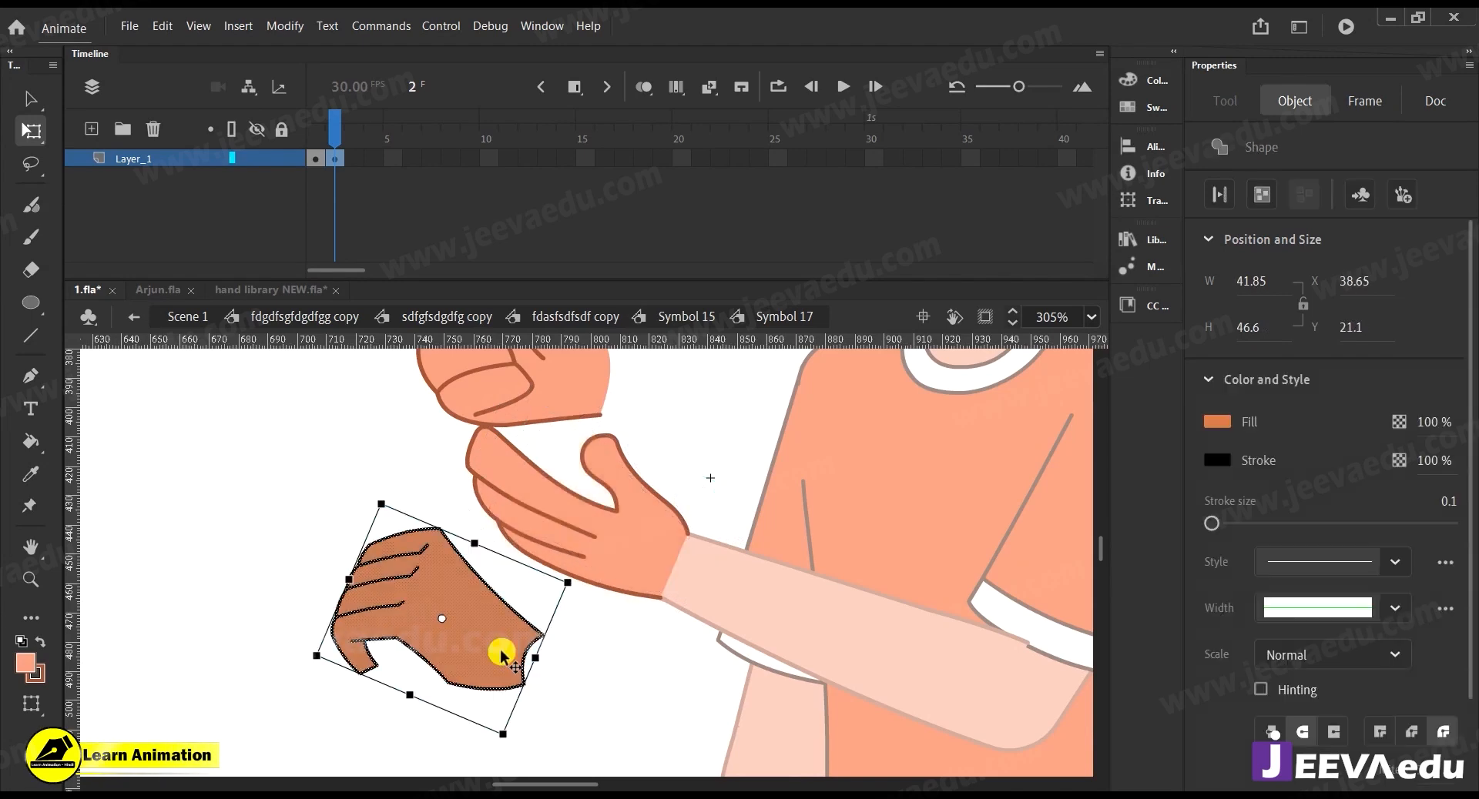
key(k)
click(482, 651)
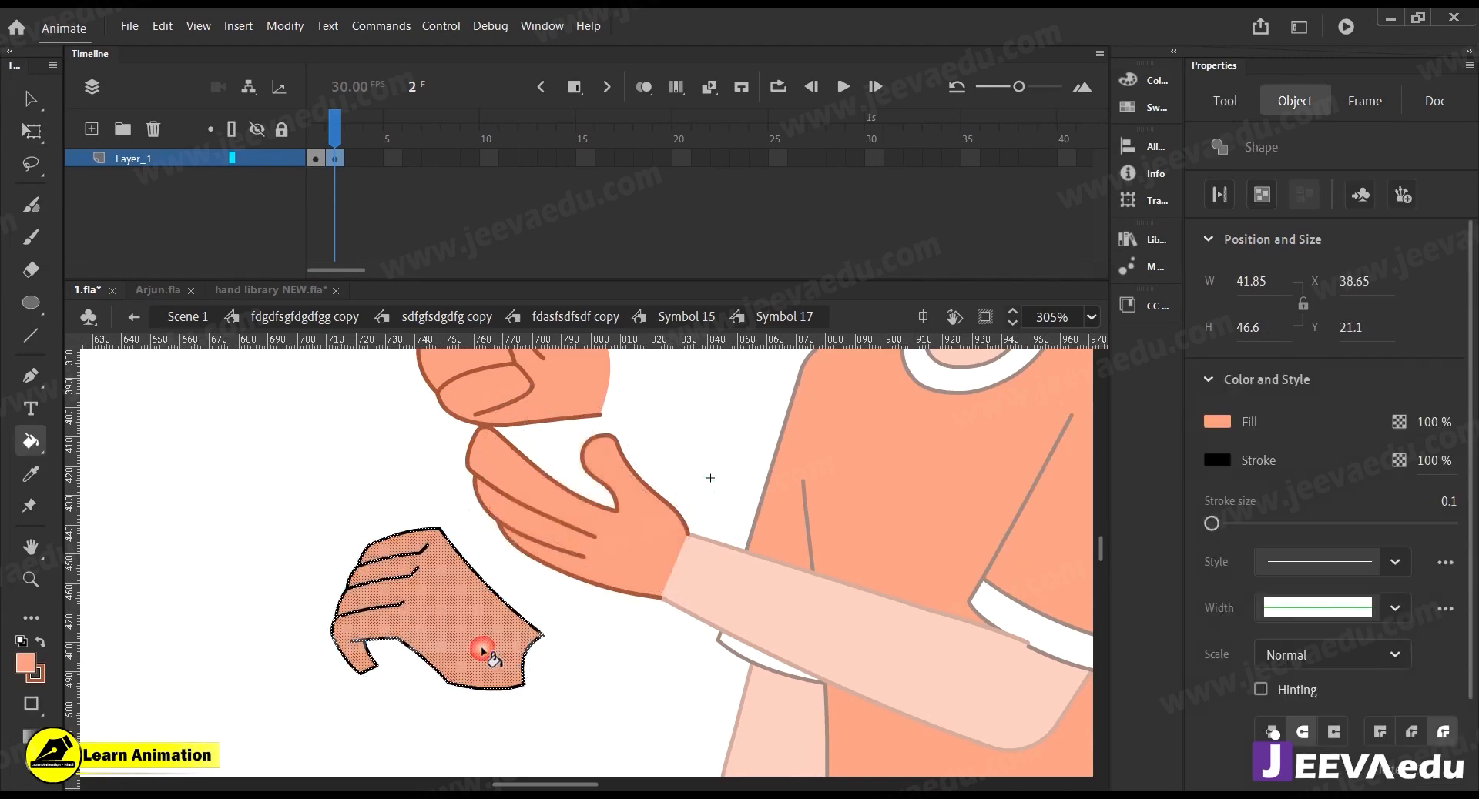
click(42, 681)
click(83, 414)
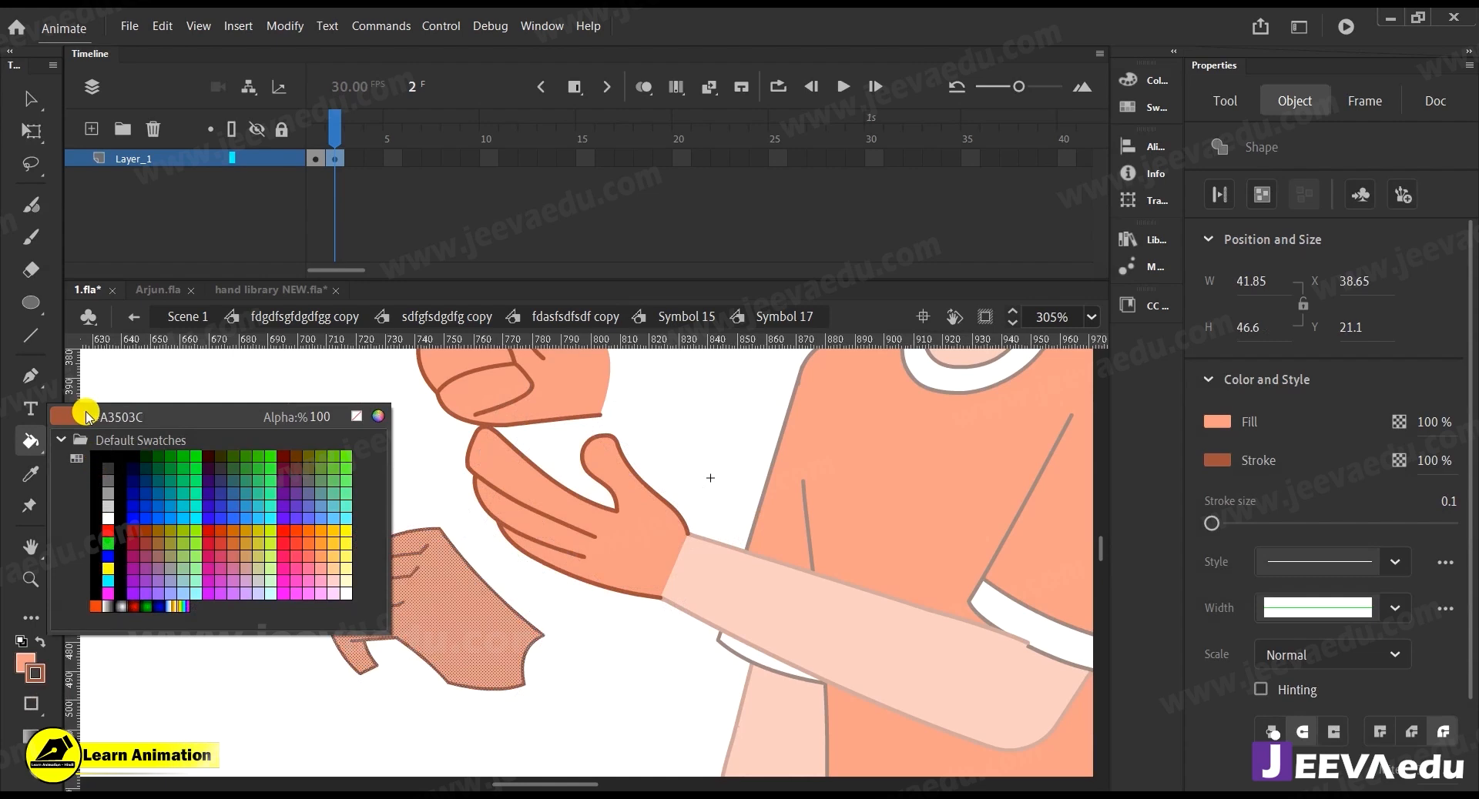
click(1448, 501)
text(1)
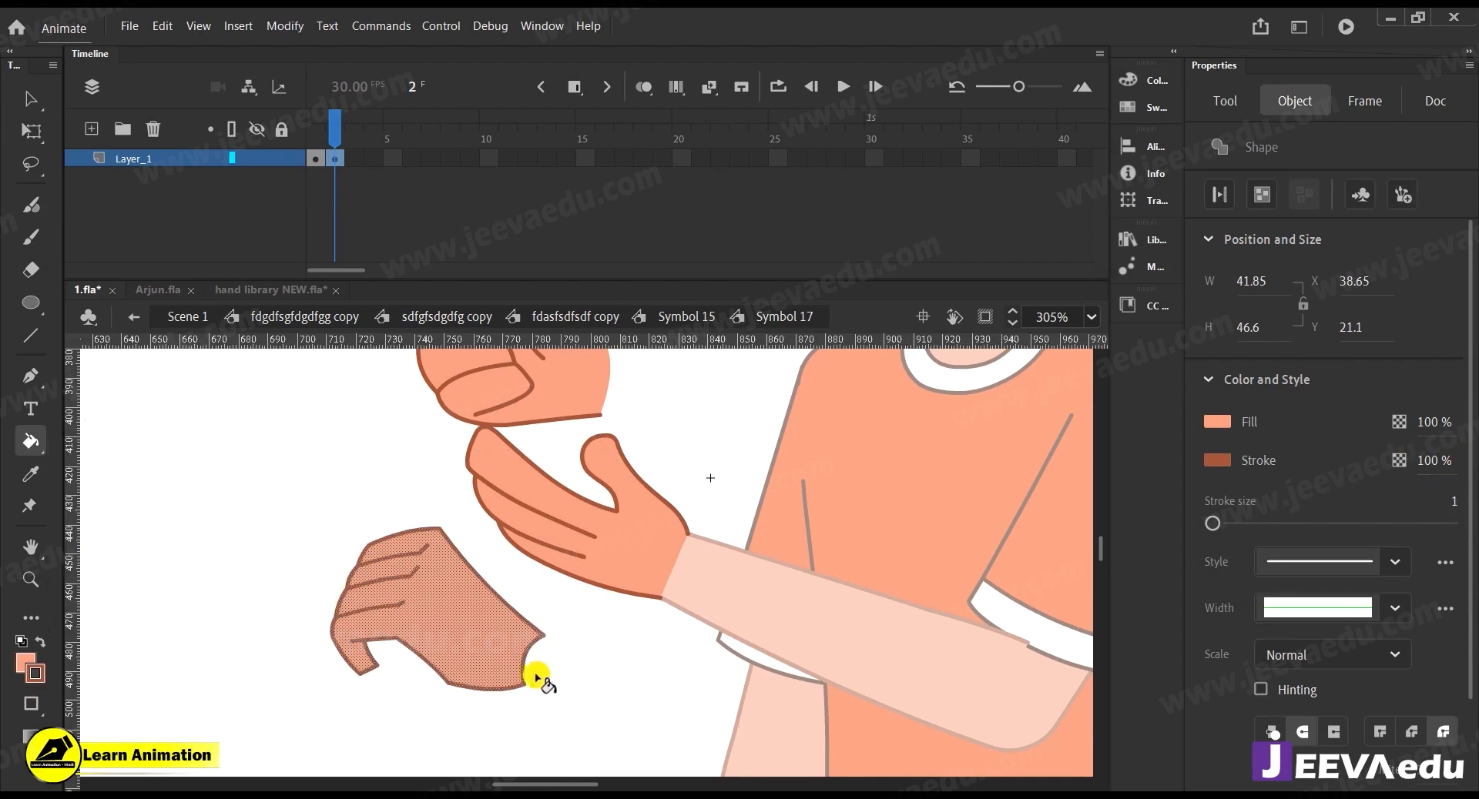
Group the recoloured hand and place it over the old open hand so it joins the forearm at the wrist
text(v)
click(565, 645)
click(611, 588)
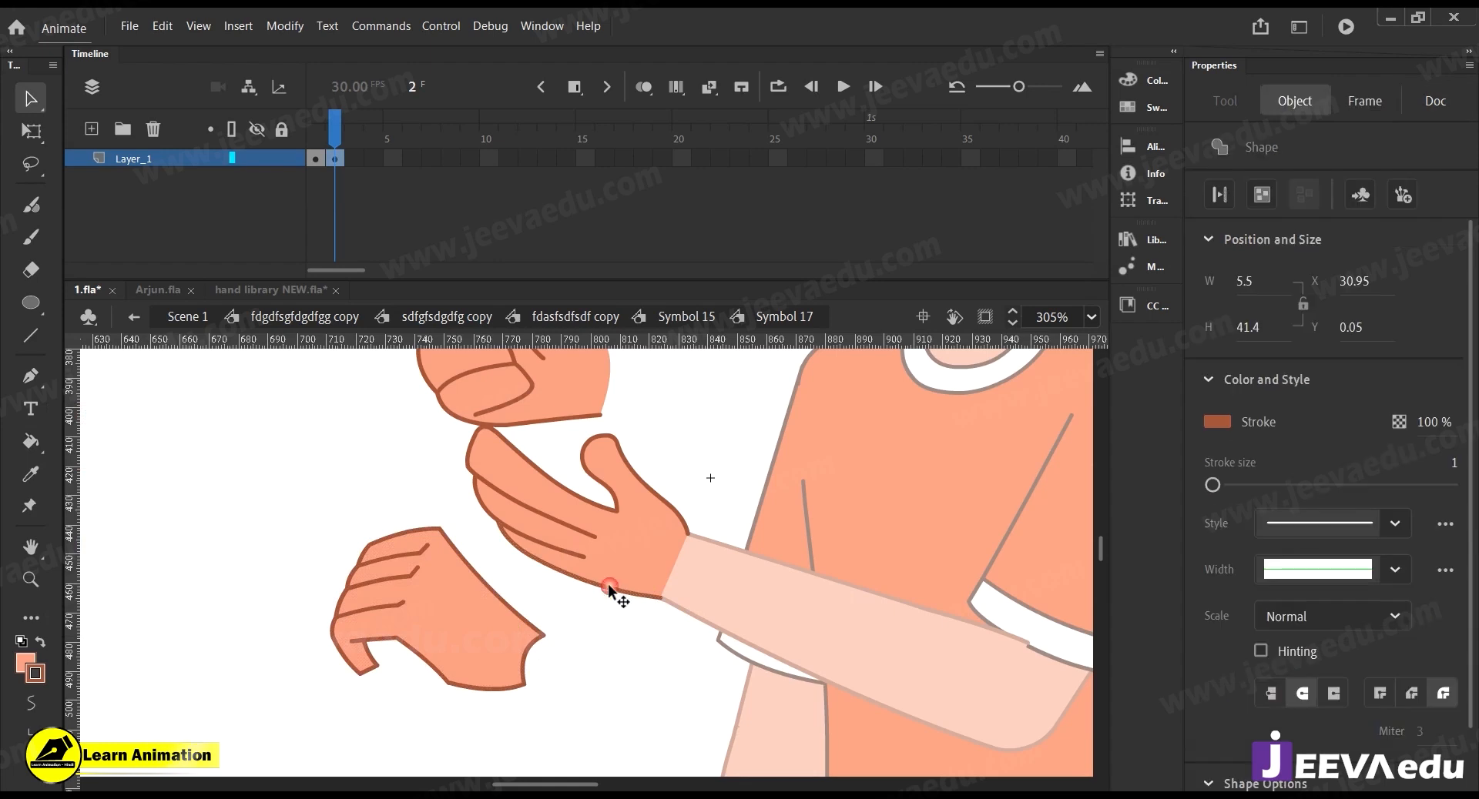
double_click(496, 620)
drag(477, 636, 619, 581)
key(z)
click(624, 556)
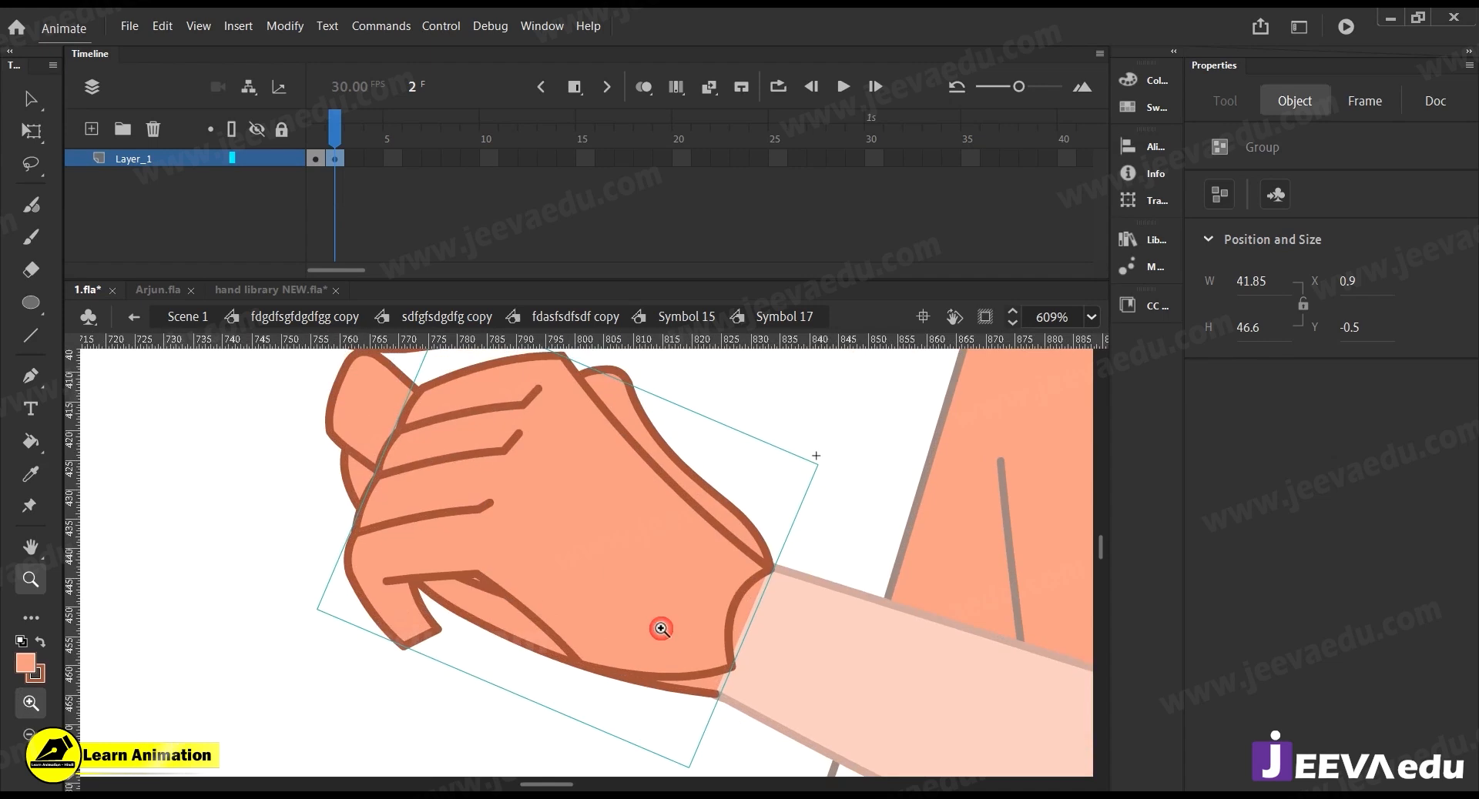
Open the new hand's group for editing and delete the outline segment across the wrist
key(v)
double_click(681, 608)
click(799, 644)
click(743, 589)
key(Delete)
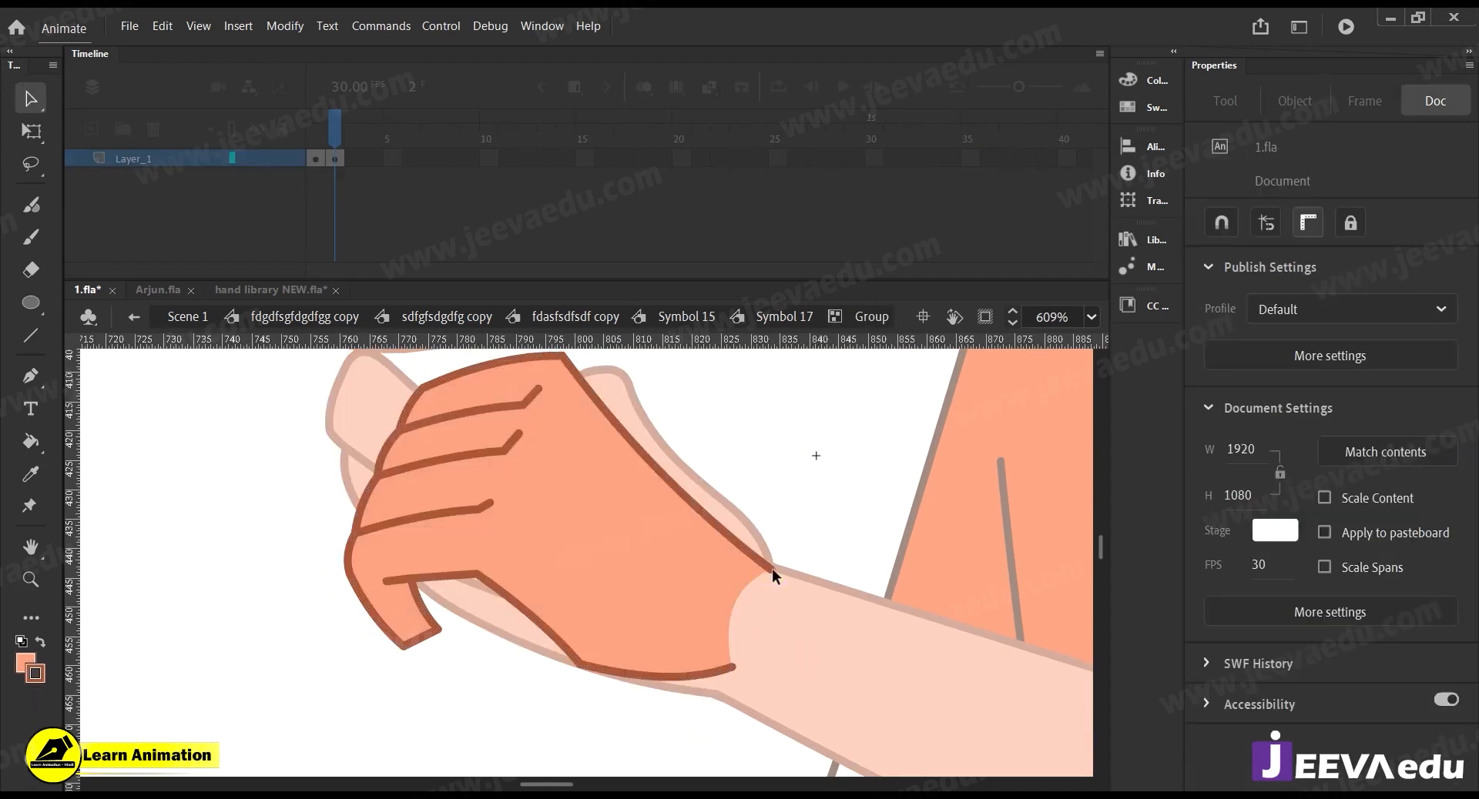
Reshape the new hand's upper and lower outlines to curve into the forearm's edges, and leave the group
drag(770, 570, 768, 566)
drag(707, 525, 718, 453)
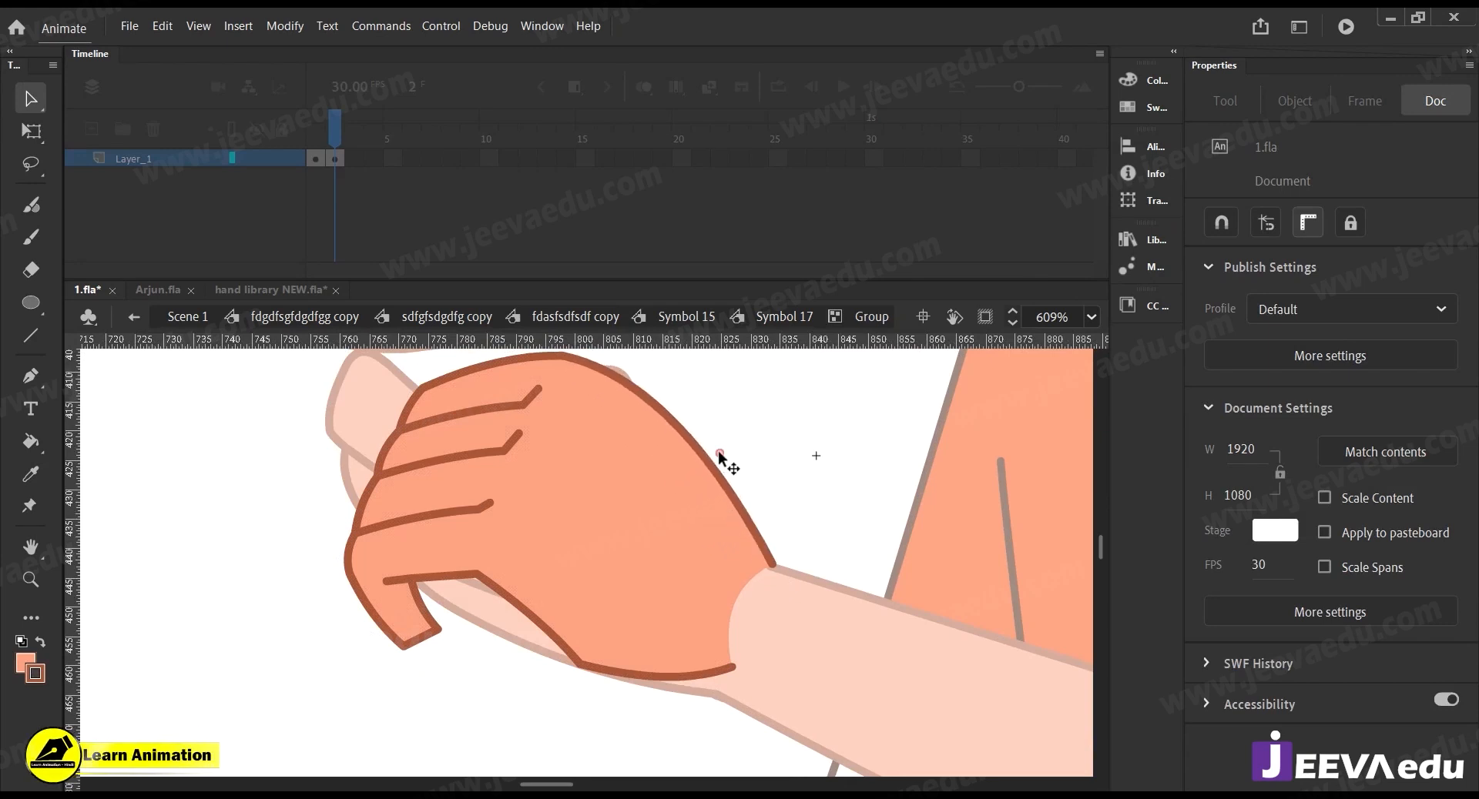
mouse_move(732, 666)
mouse_down()
mouse_move(720, 700)
mouse_move(665, 700)
mouse_up()
drag(577, 665, 710, 696)
key(z)
alt+click(548, 617)
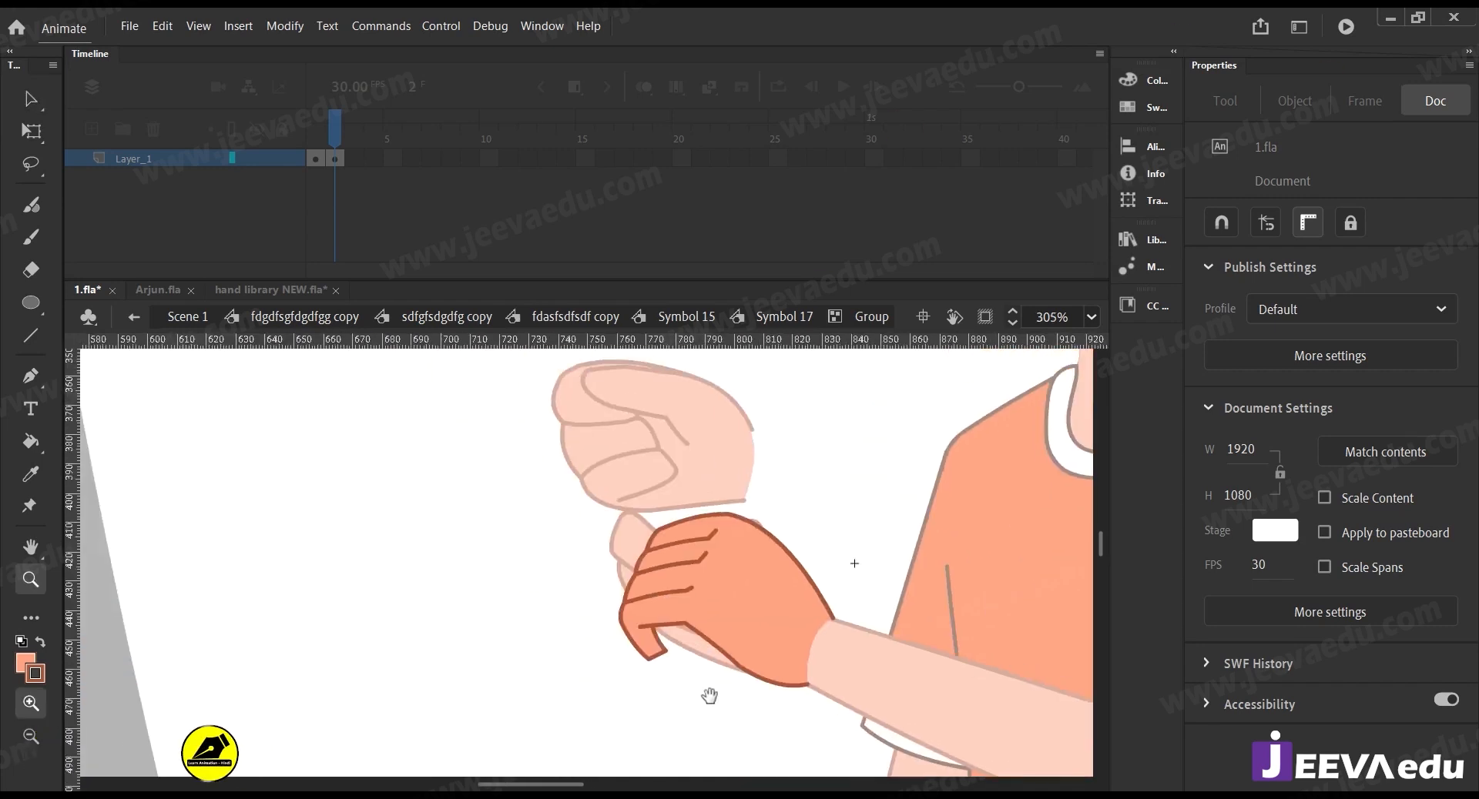
click(647, 576)
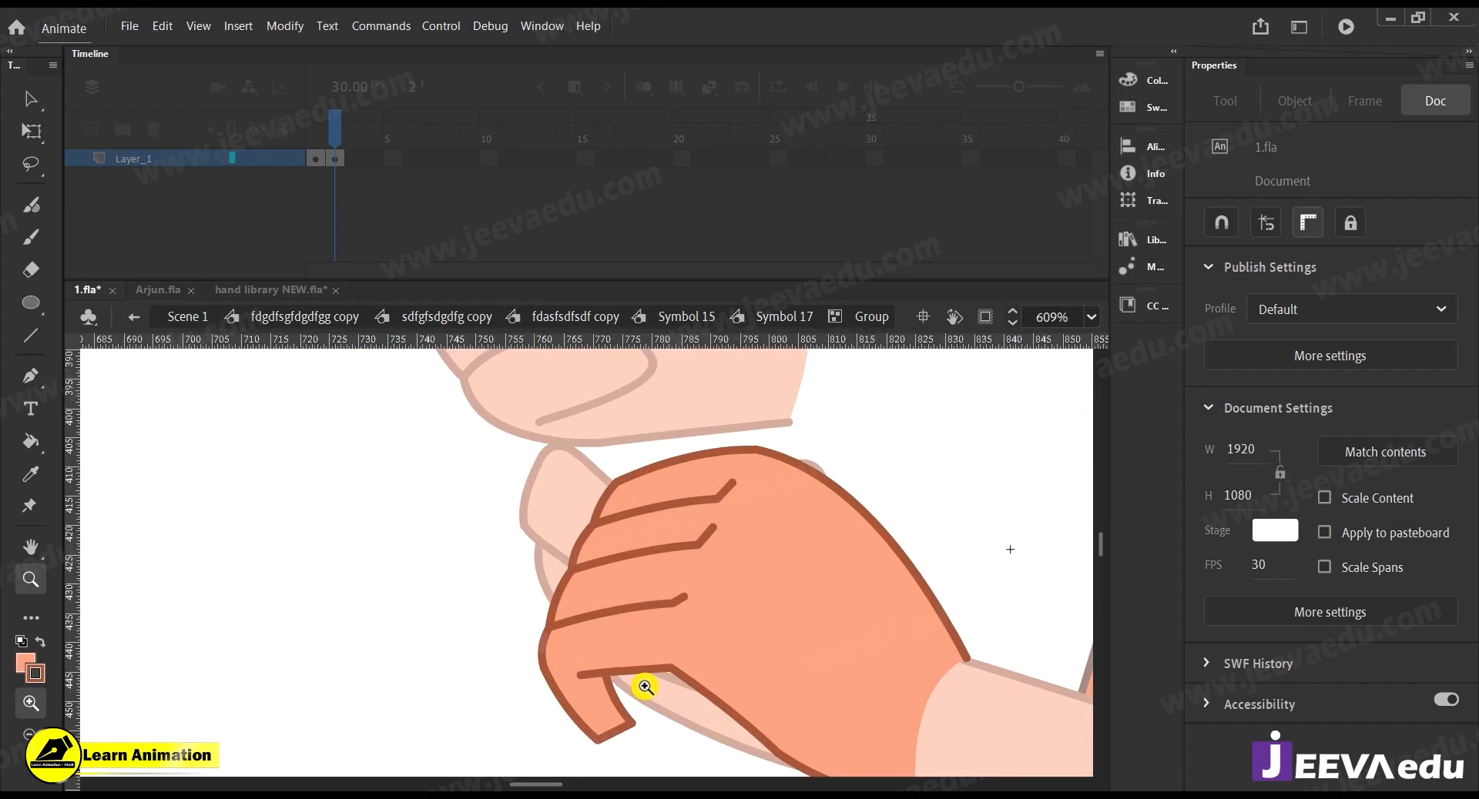
alt+click(595, 654)
key(v)
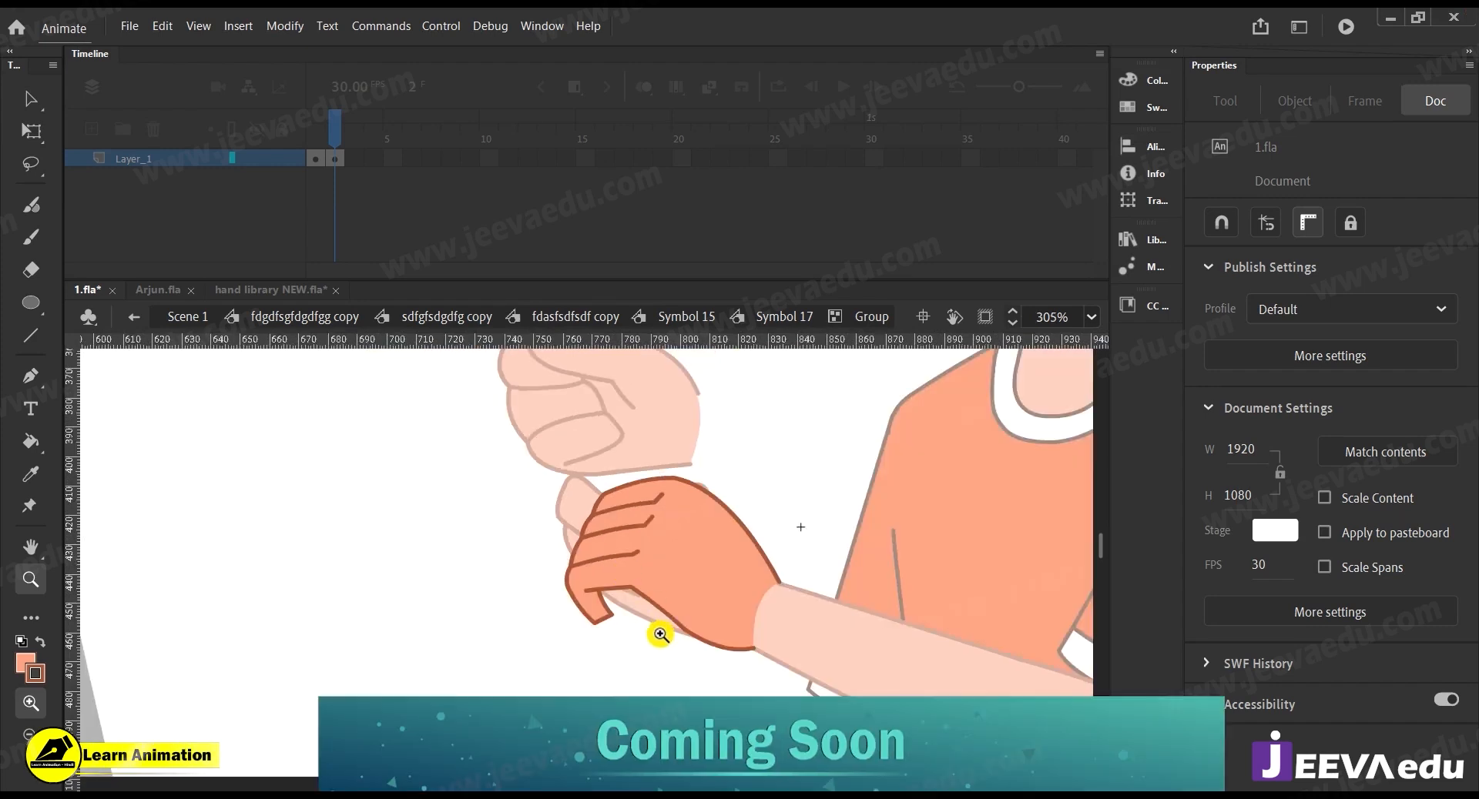
double_click(649, 618)
Leave the hand group and delete the remaining shapes of the old open hand behind the new lower hand
click(573, 417)
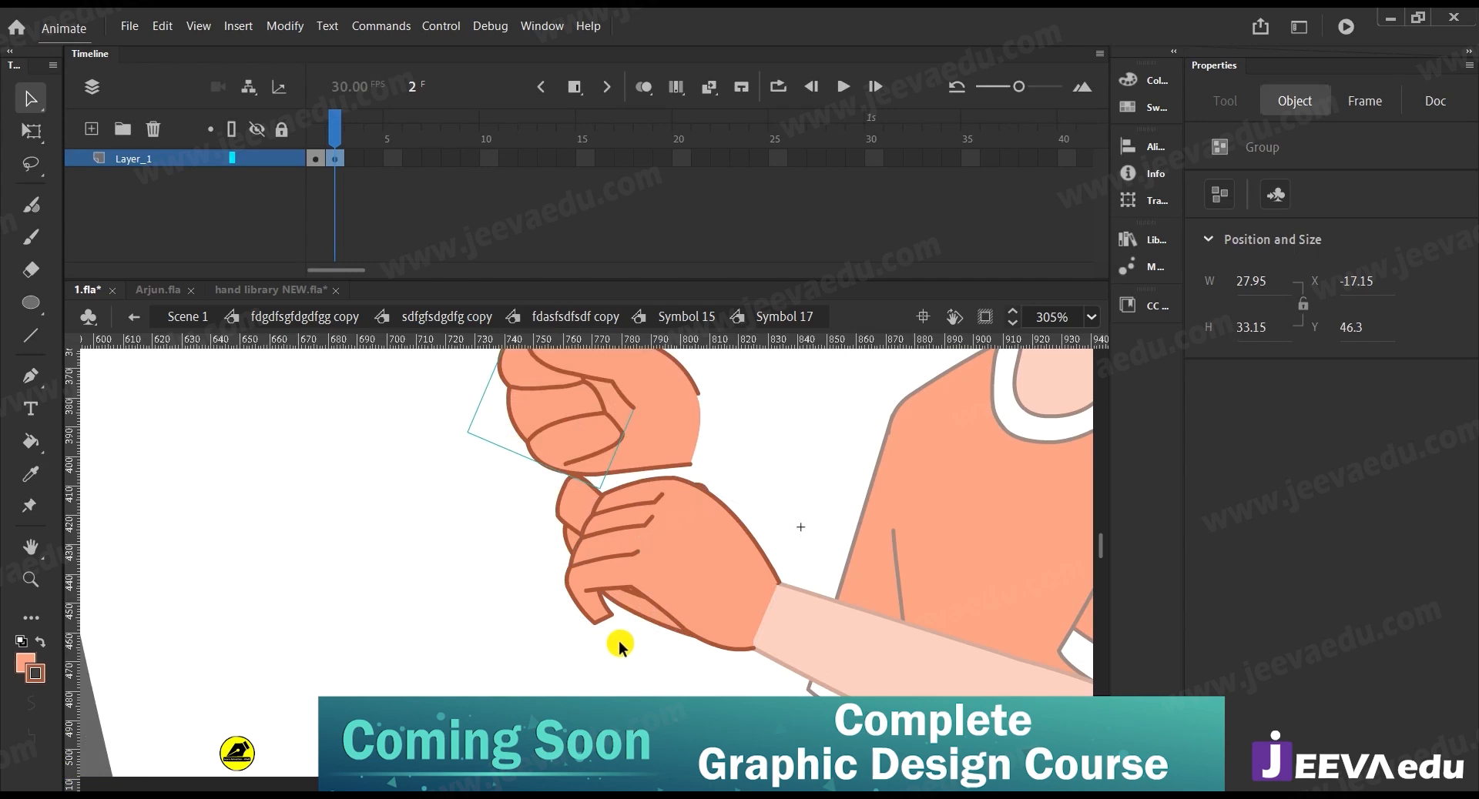
key(z)
click(625, 587)
drag(662, 594, 732, 700)
alt+click(587, 516)
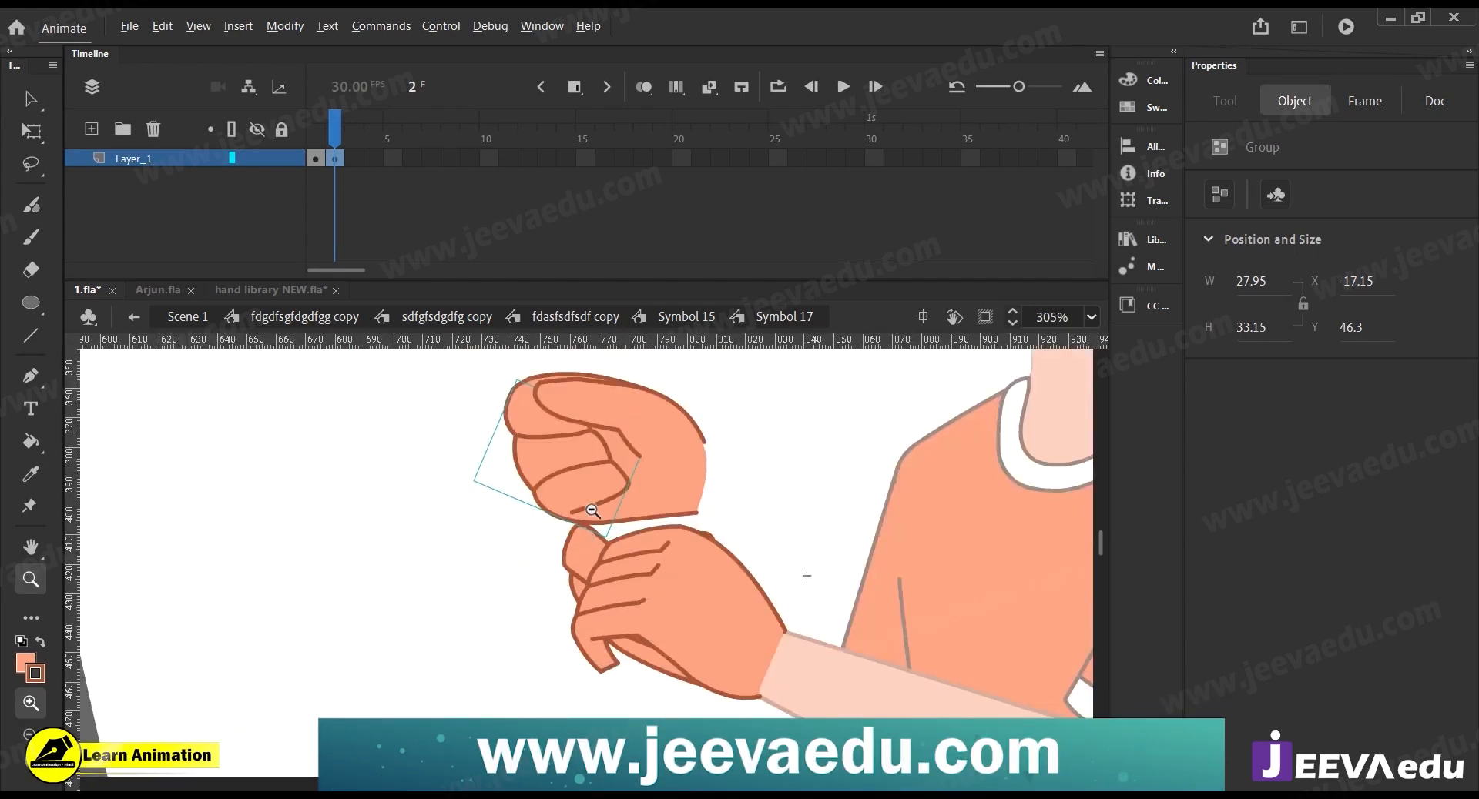
alt+click(592, 510)
key(v)
drag(502, 474, 626, 524)
click(599, 607)
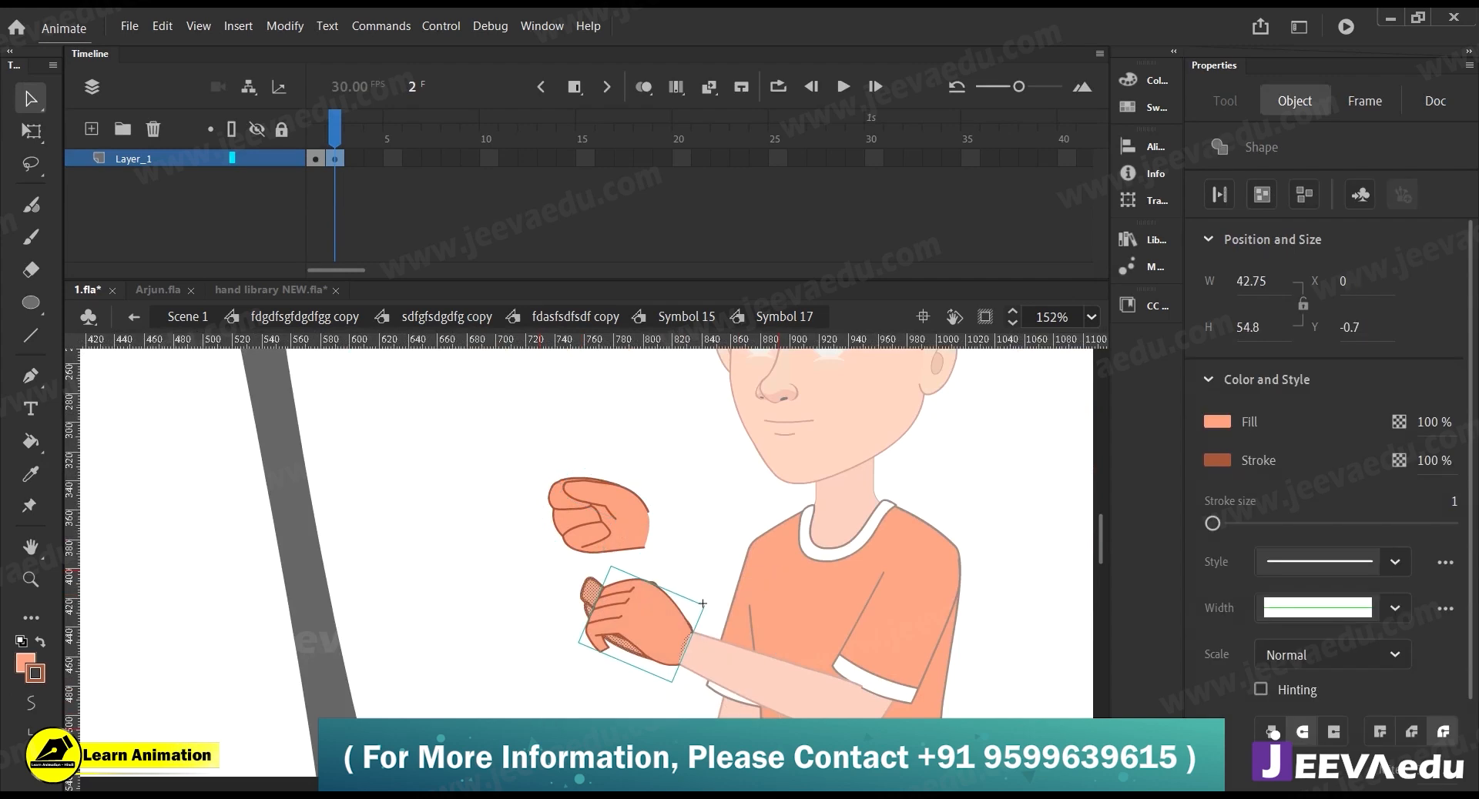
click(653, 627)
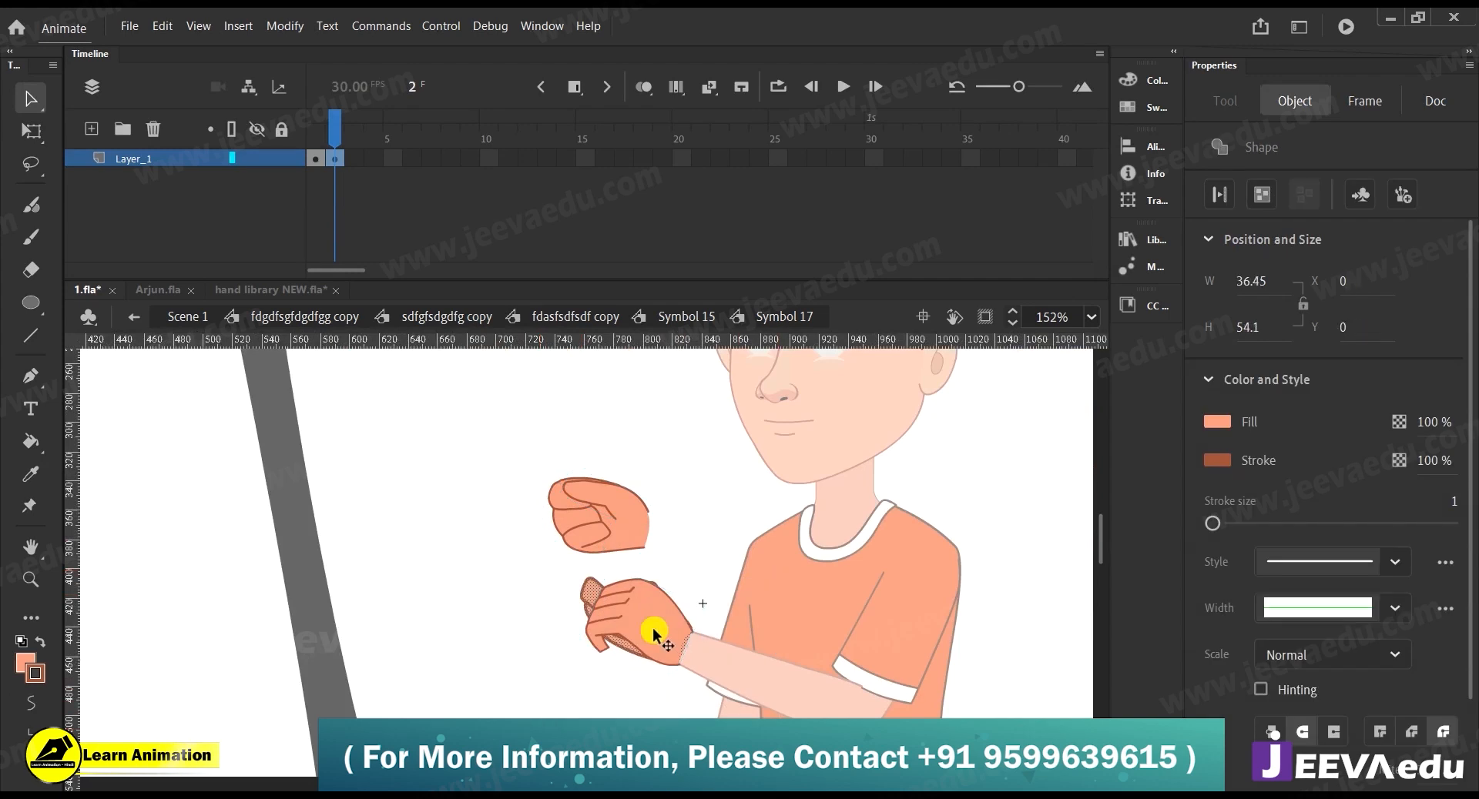
key(Delete)
Move the pickaxe so its handle passes through both gripping hands, and rotate it slightly to fit the grip
key(z)
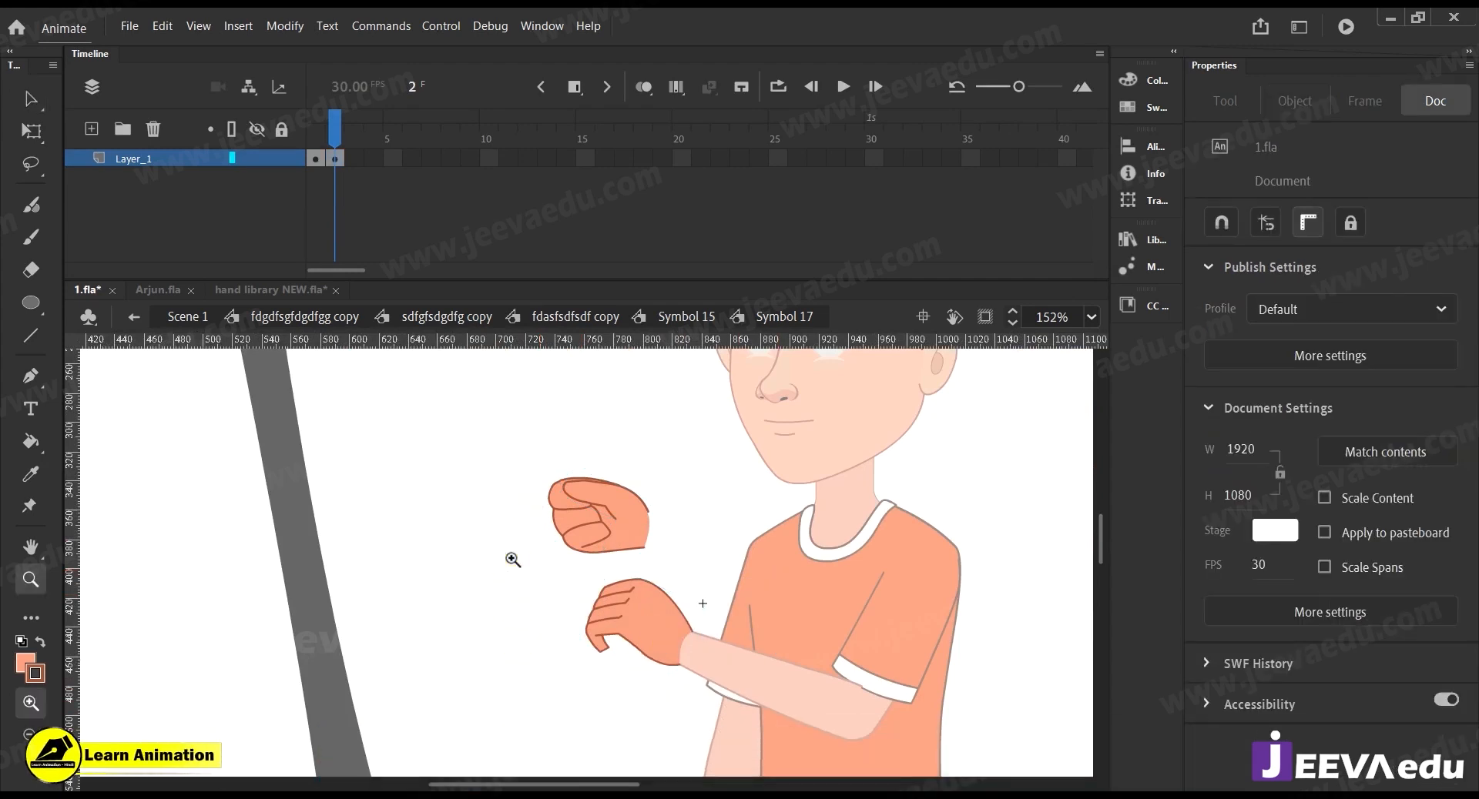
alt+click(512, 560)
alt+click(544, 642)
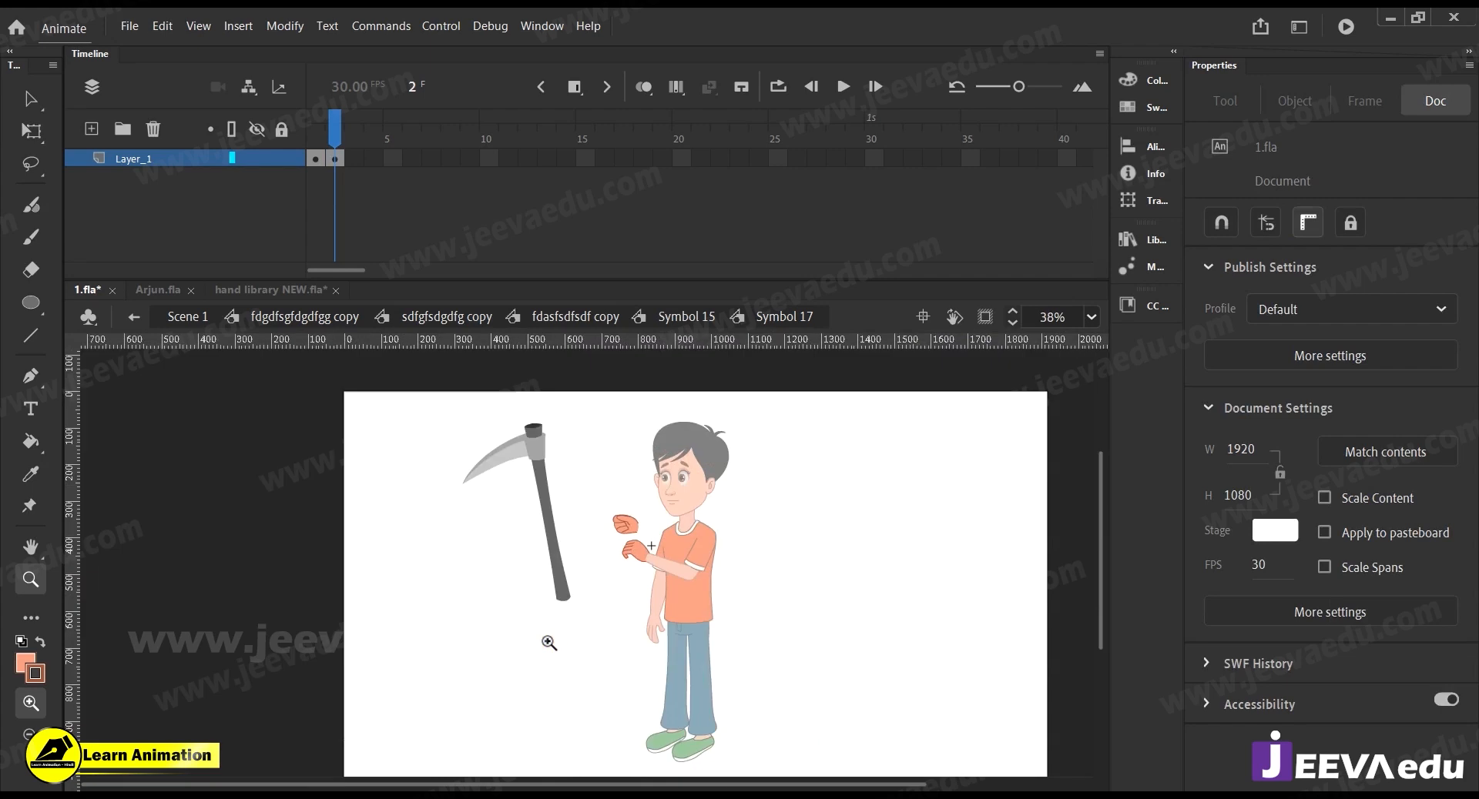
drag(638, 630, 608, 684)
key(v)
drag(539, 639, 610, 630)
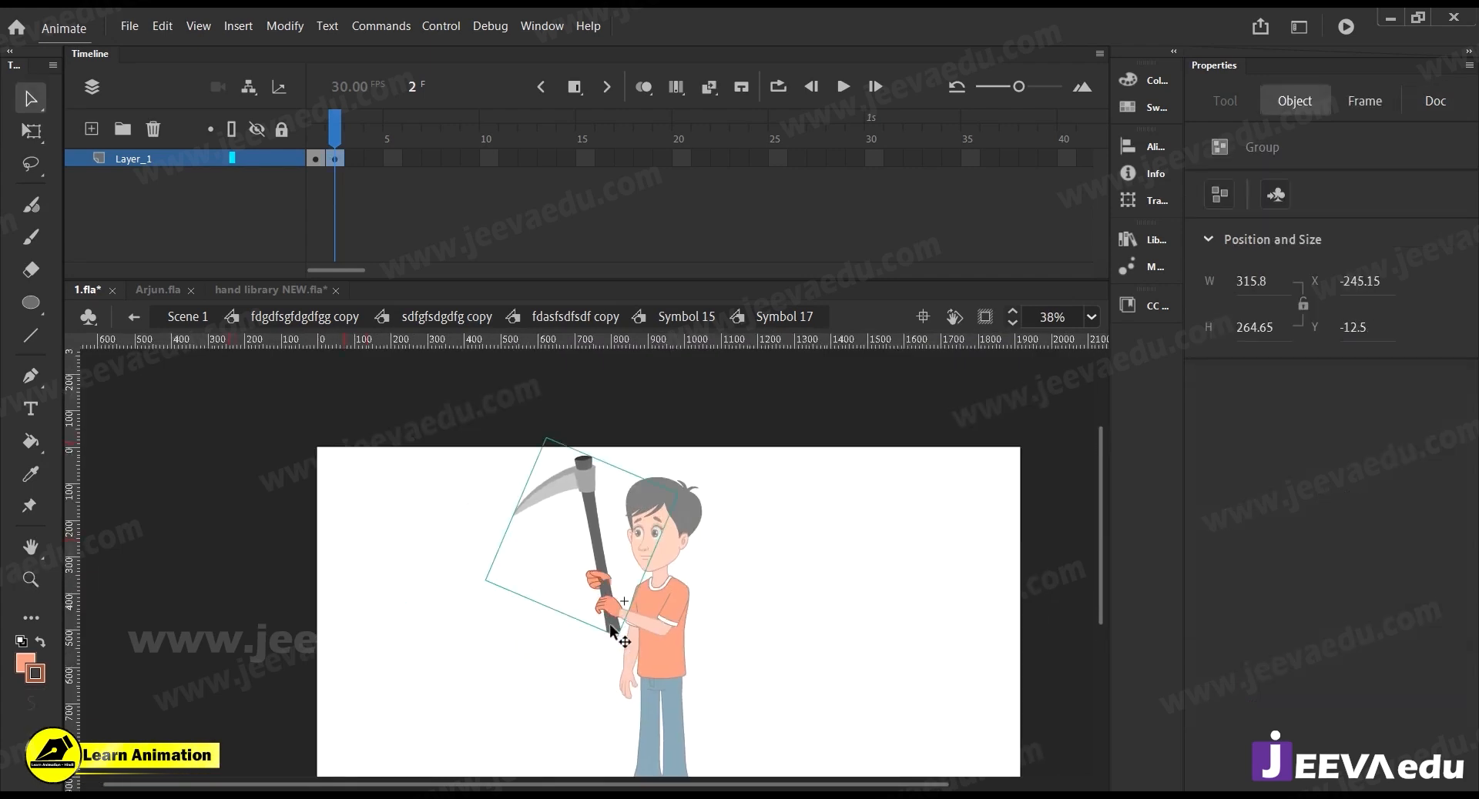
key(q)
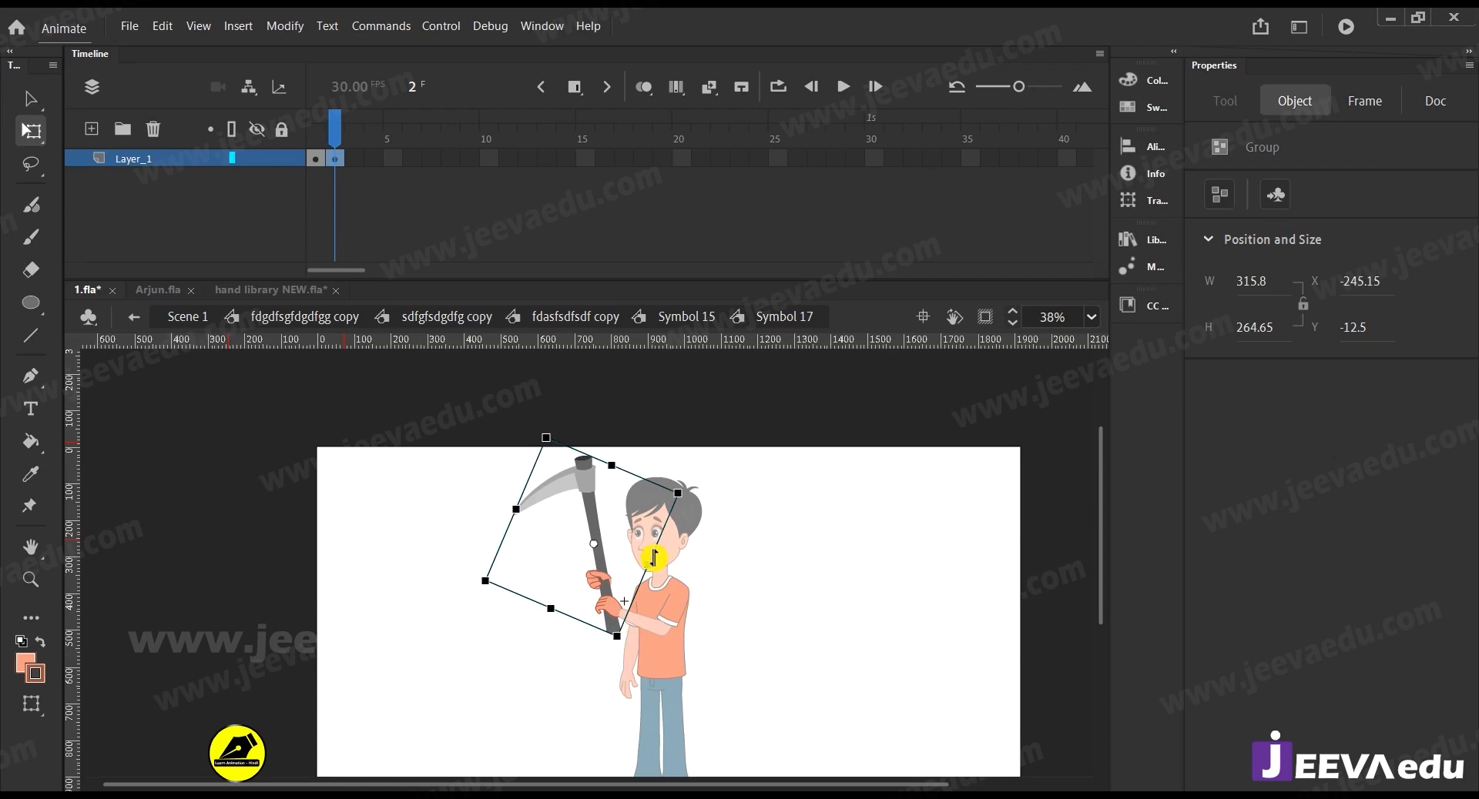
mouse_move(693, 495)
mouse_down()
mouse_move(678, 474)
mouse_move(690, 503)
mouse_up()
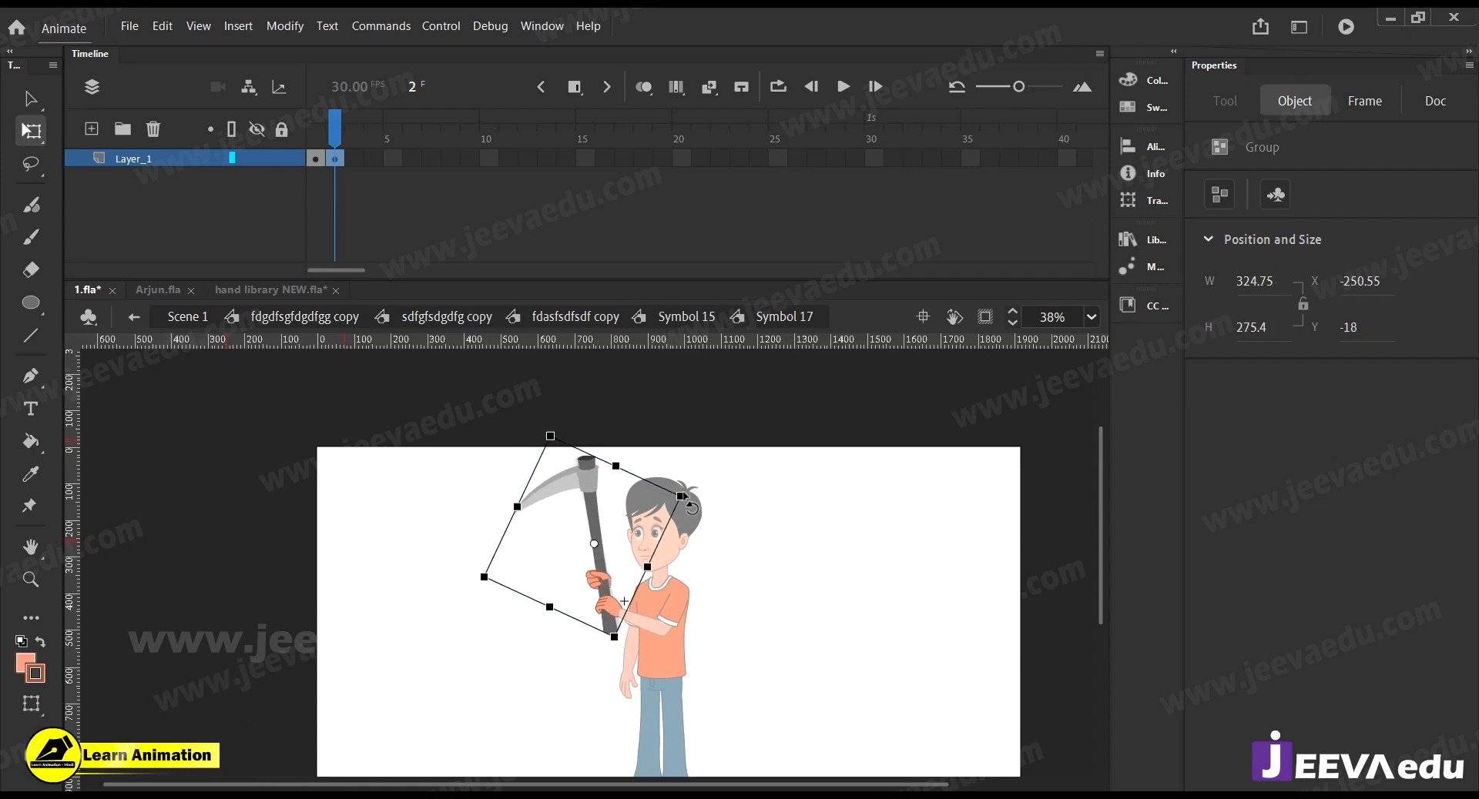
Open the pickaxe's group and the nested handle group for editing
key(z)
click(578, 604)
drag(577, 604, 623, 698)
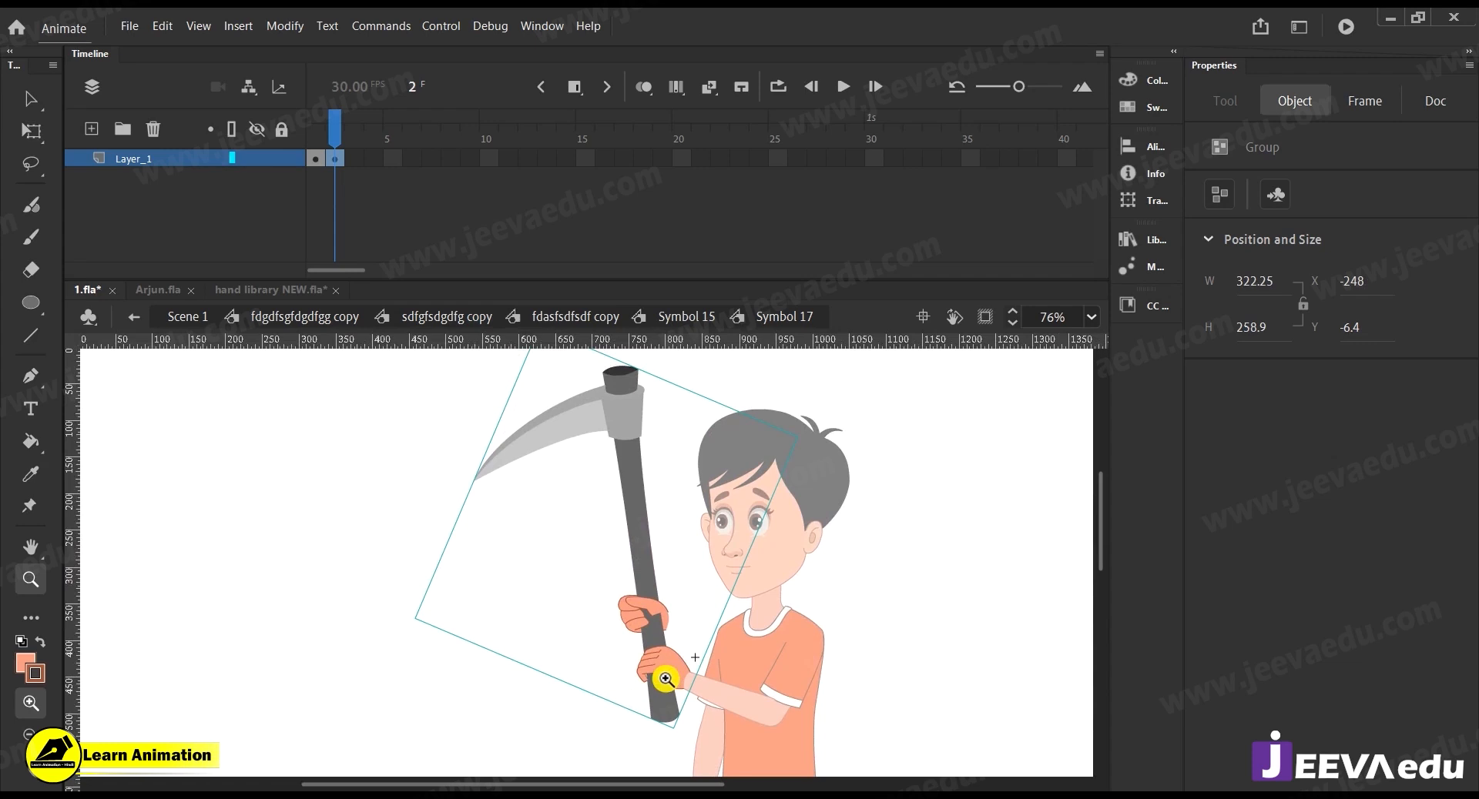
key(v)
double_click(635, 542)
click(640, 649)
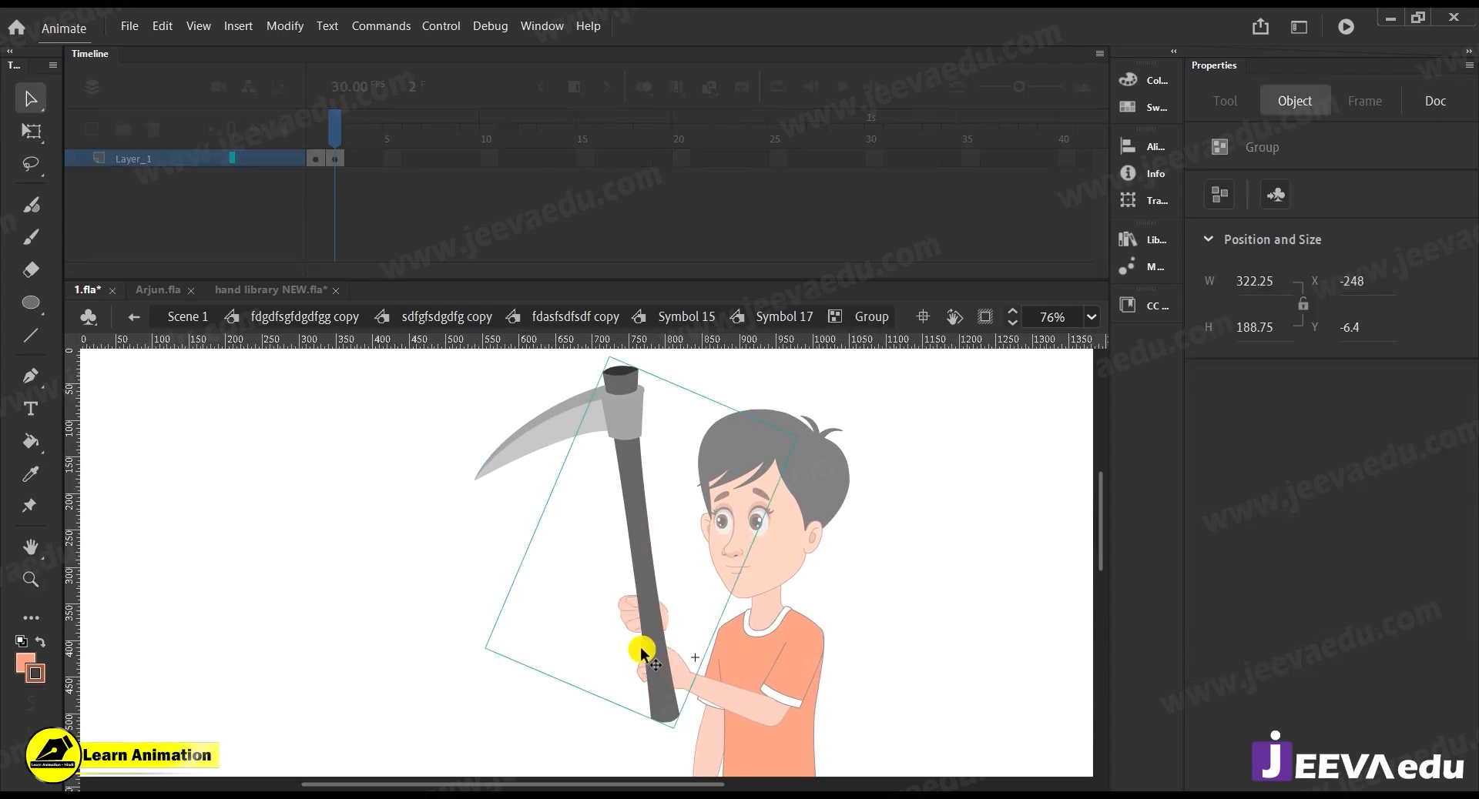
double_click(659, 689)
Select the lower end of the pickaxe's handle and move it down along the handle's direction to make the handle longer
click(659, 688)
click(691, 661)
drag(713, 624, 619, 790)
key(q)
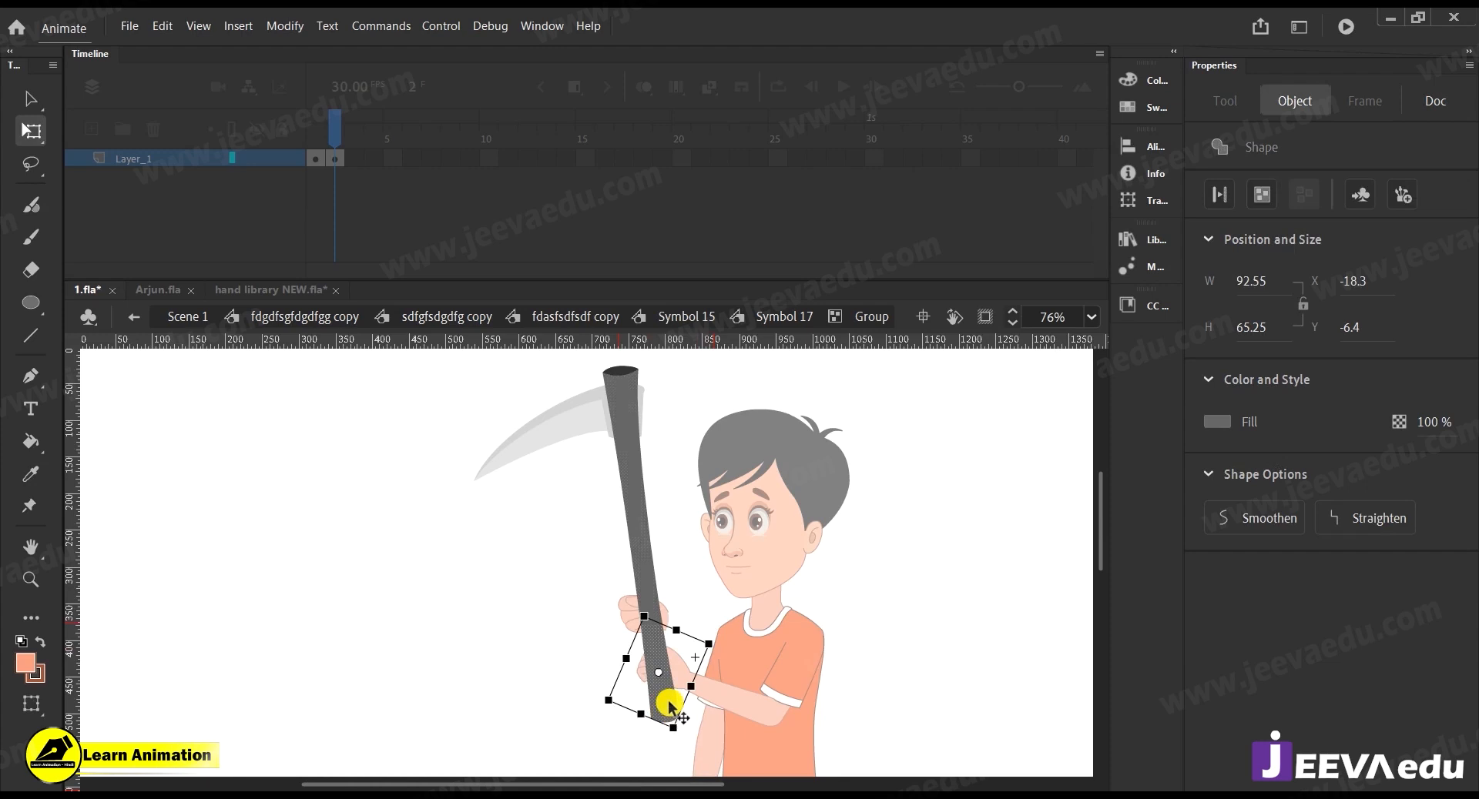
drag(705, 711, 680, 630)
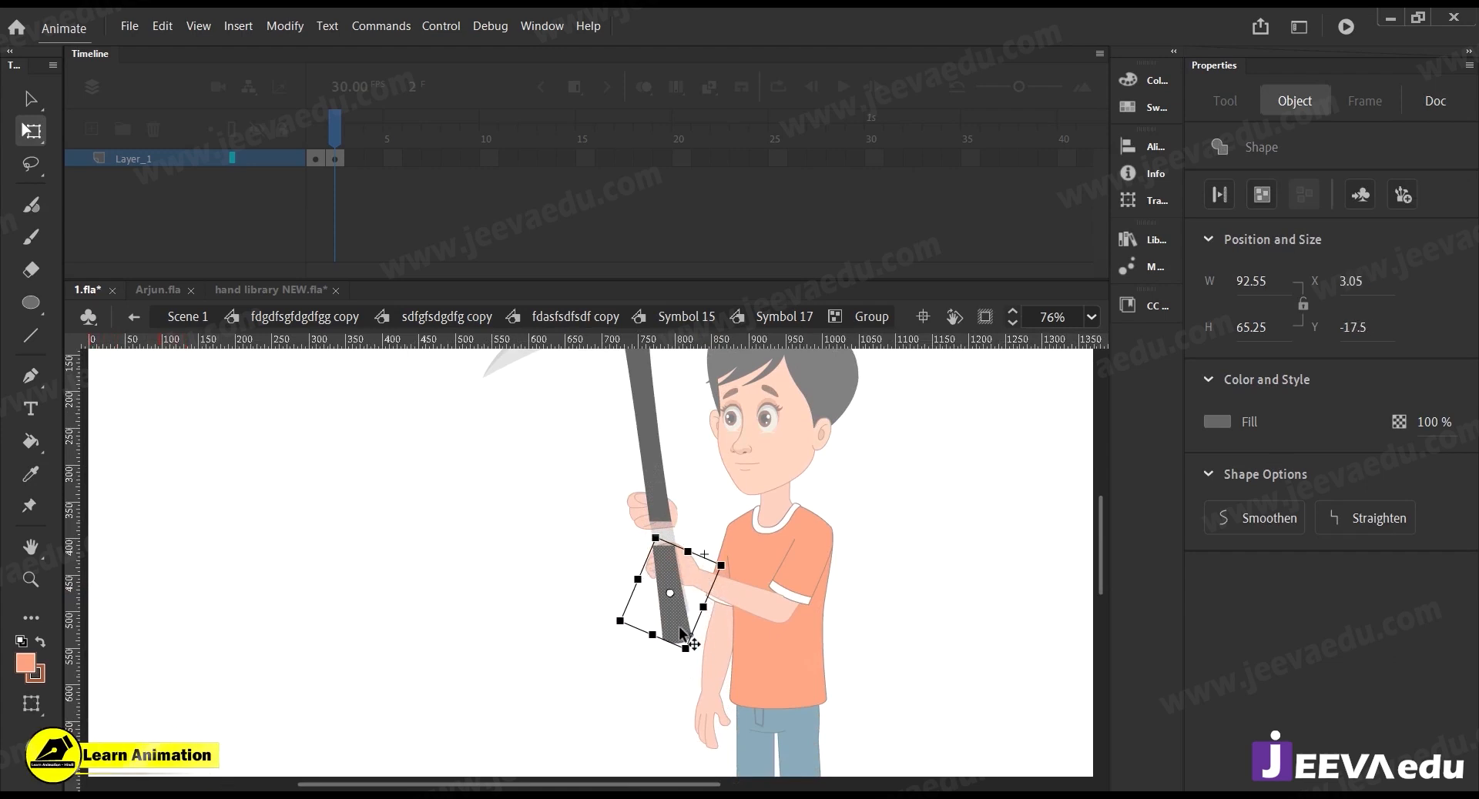
key(z)
alt+click(643, 585)
click(592, 574)
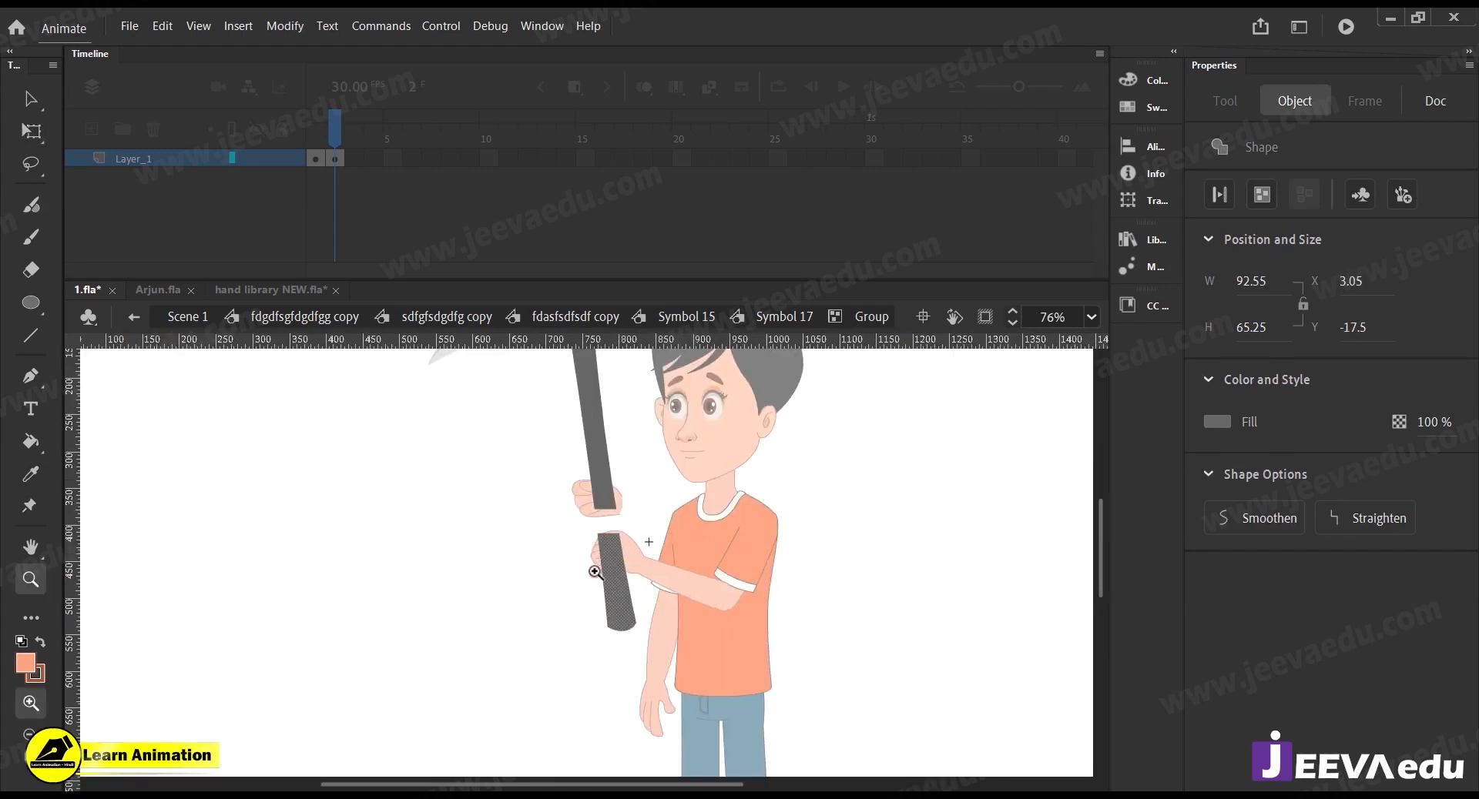
click(586, 568)
key(v)
mouse_move(659, 645)
mouse_down()
mouse_move(652, 623)
mouse_move(660, 637)
mouse_up()
Pull the upper handle section's two lower corners onto the moved end to close the gap, and leave the pickaxe's groups
key(z)
click(622, 536)
click(587, 472)
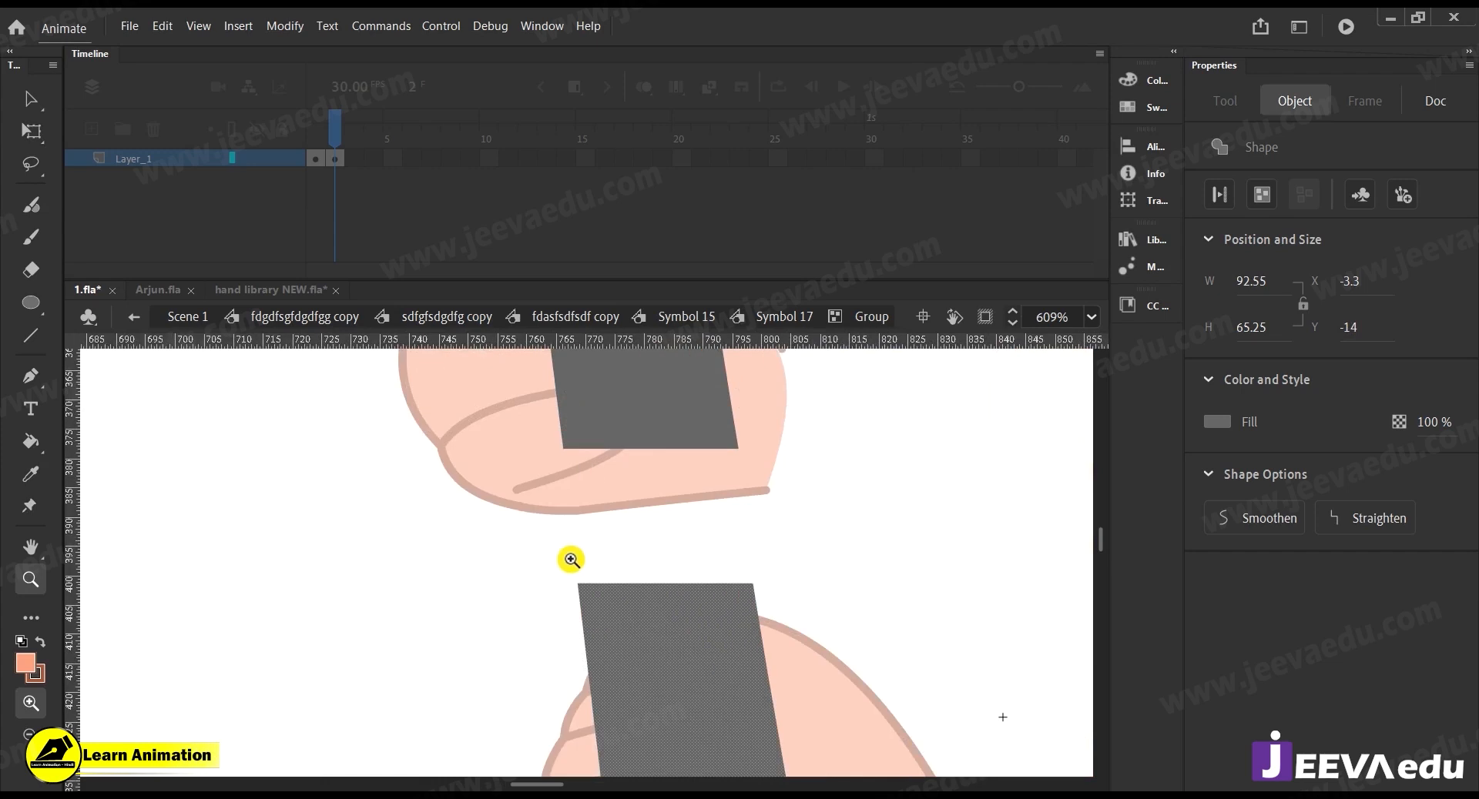
key(v)
click(489, 560)
drag(563, 445, 580, 601)
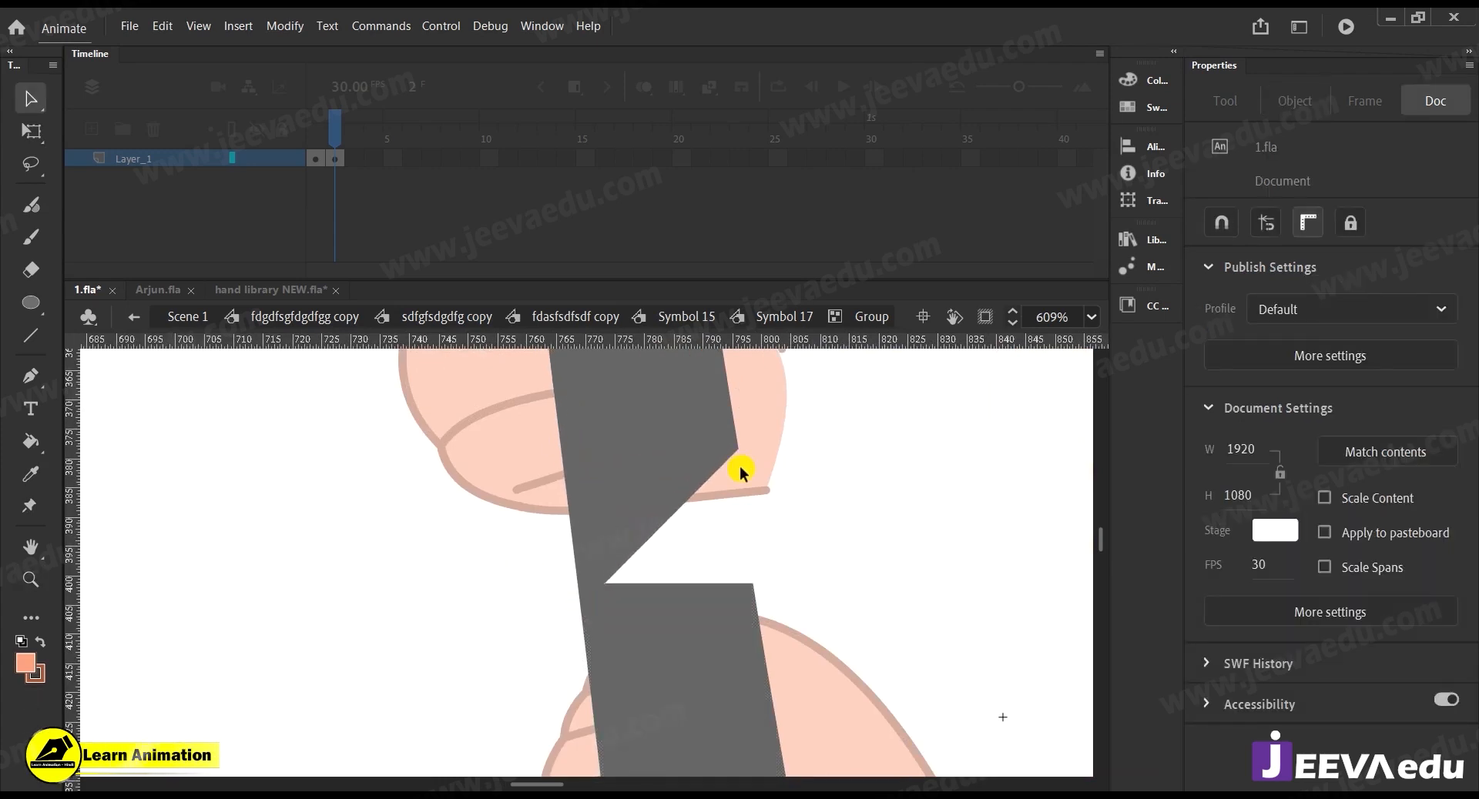
drag(733, 447, 769, 654)
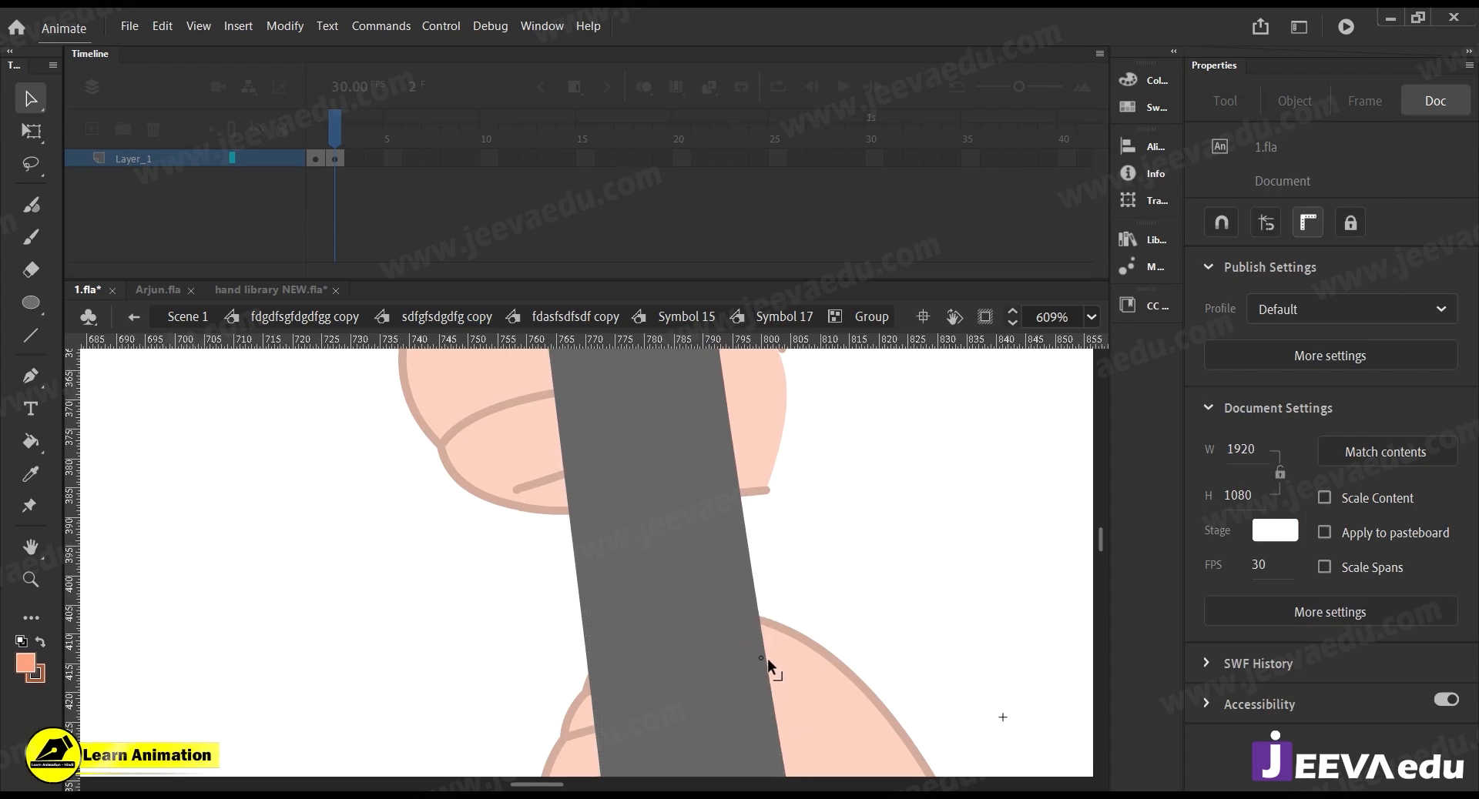
key(z)
alt+click(670, 664)
alt+click(616, 598)
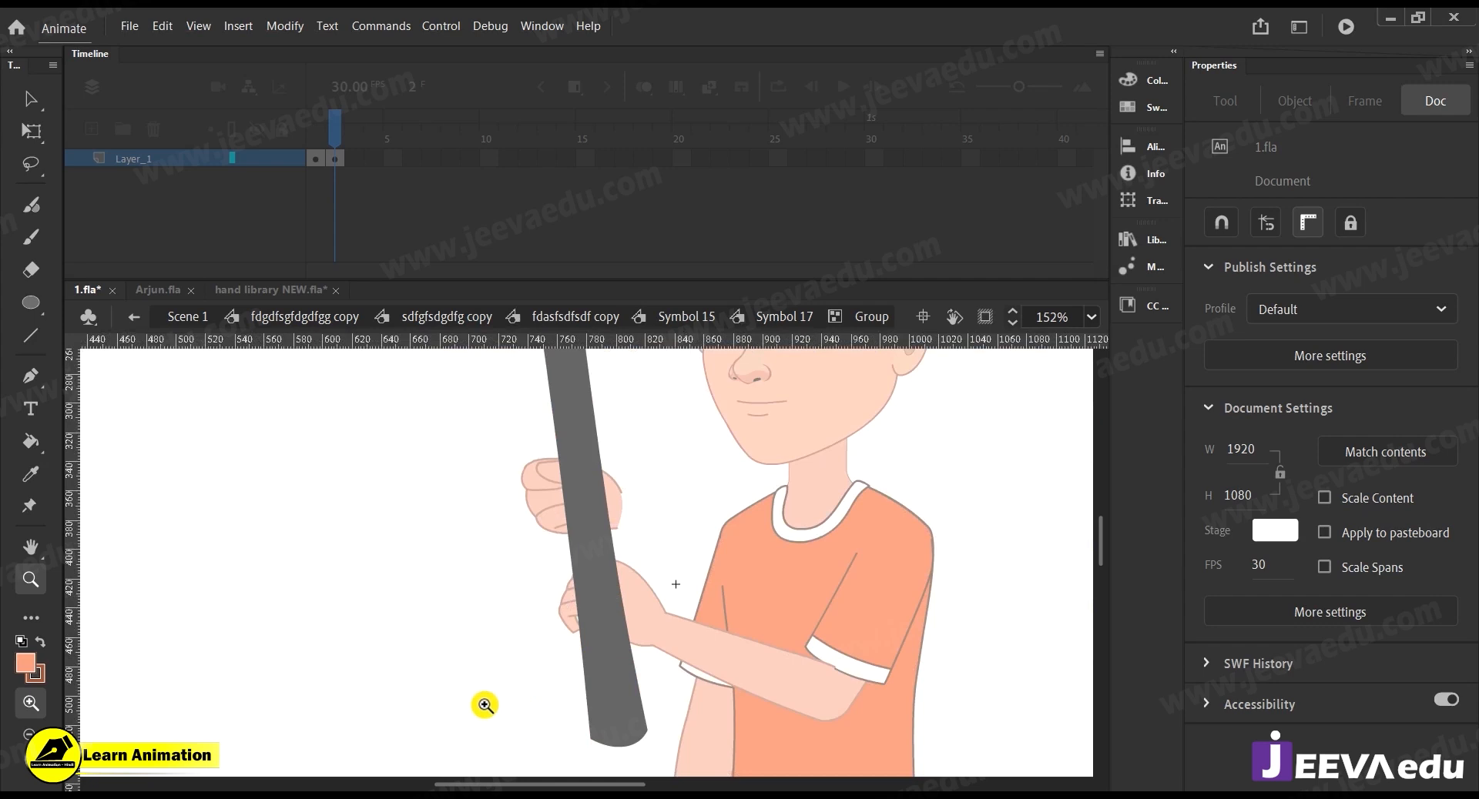
key(v)
double_click(448, 676)
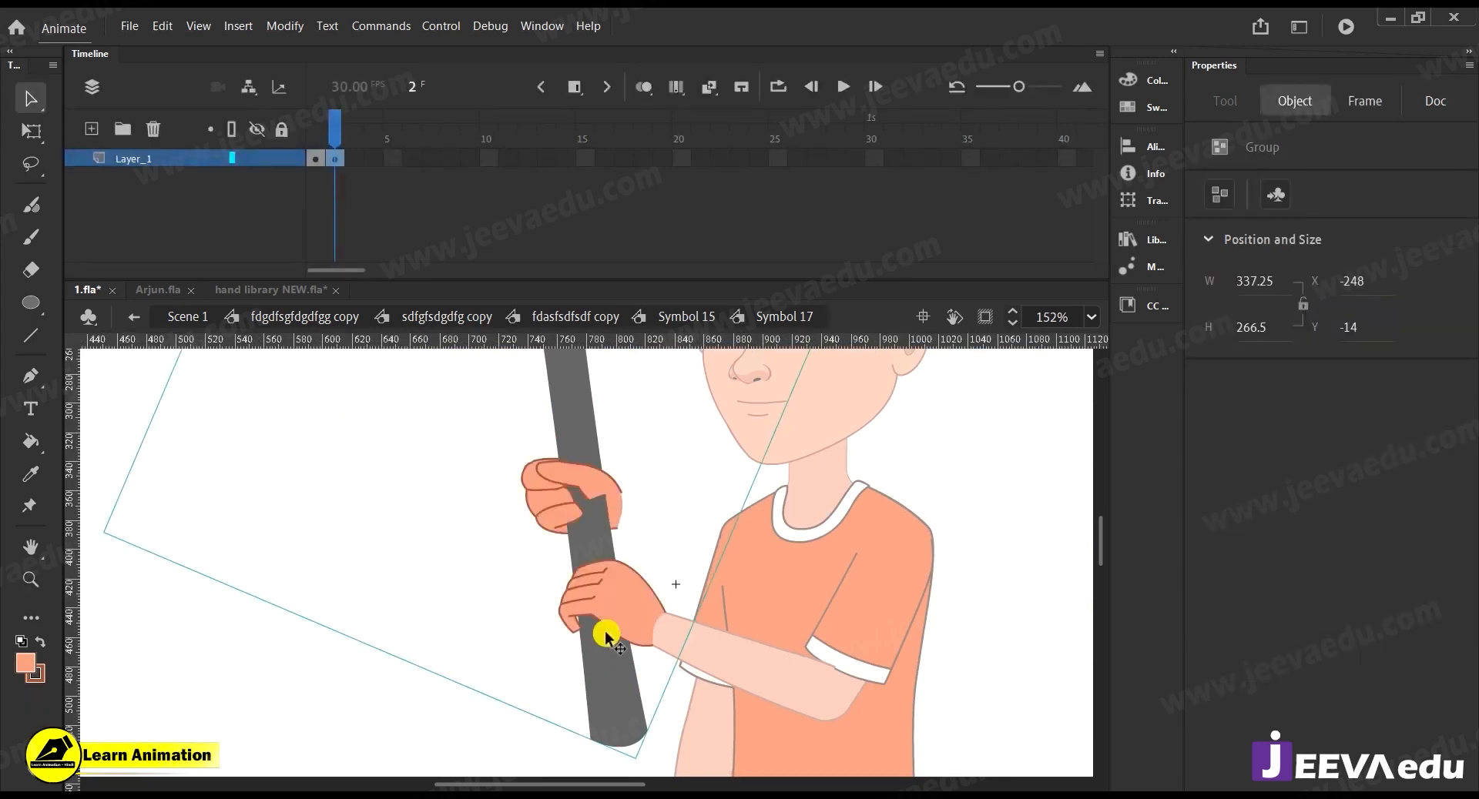
Open the group of the lower hand, the one joined to the forearm, for editing
key(z)
alt+click(572, 595)
alt+click(571, 595)
click(607, 629)
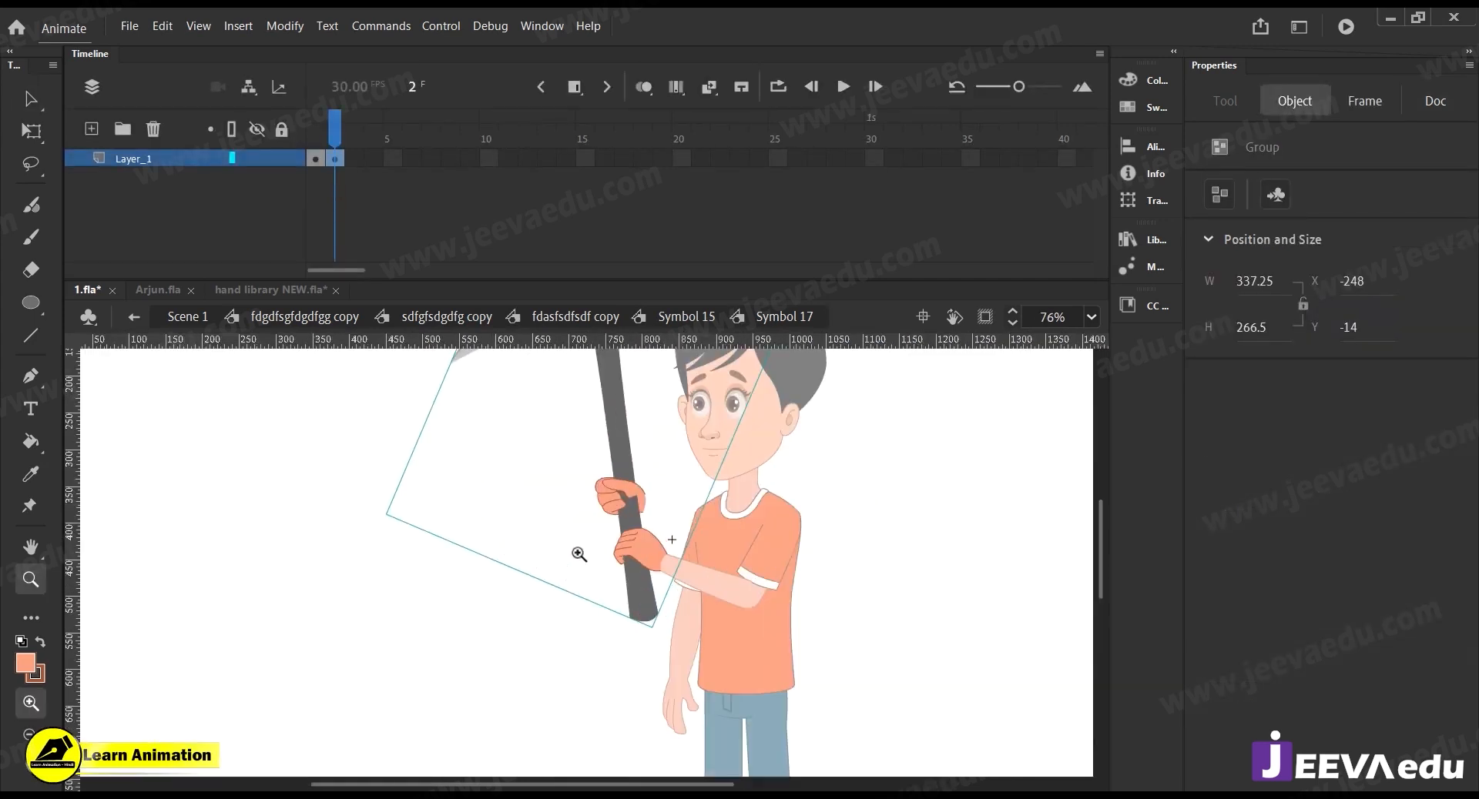
click(581, 551)
click(603, 568)
drag(753, 701, 710, 640)
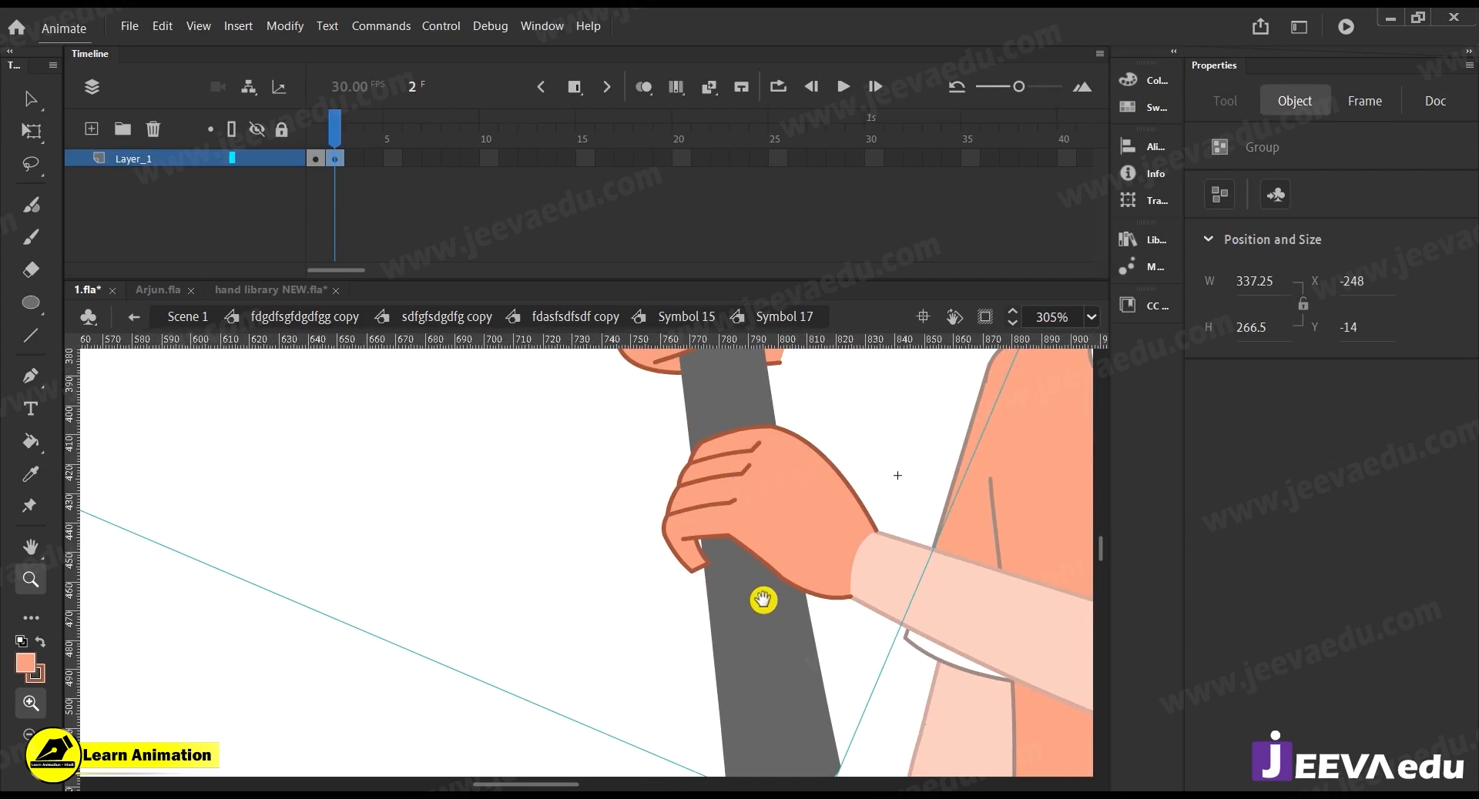
key(v)
double_click(752, 511)
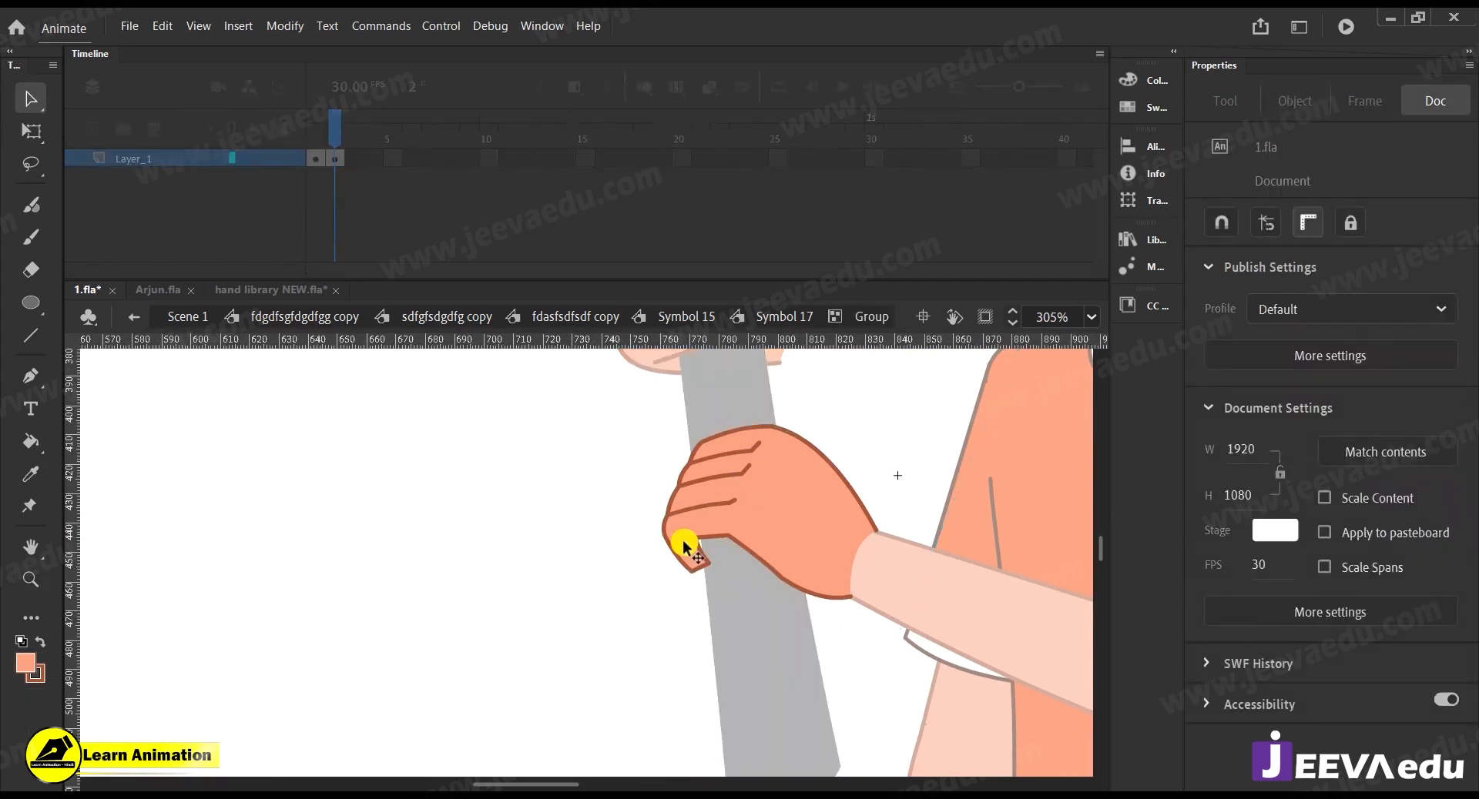
Extend the hand's lower outline across the base of the downward-pointing fingertip to separate it from the hand
key(z)
click(686, 557)
key(v)
click(696, 619)
click(627, 627)
drag(677, 583, 622, 590)
click(696, 620)
Group the main hand shape and the fingertip separately, and delete the leftover line stub beside them
double_click(767, 541)
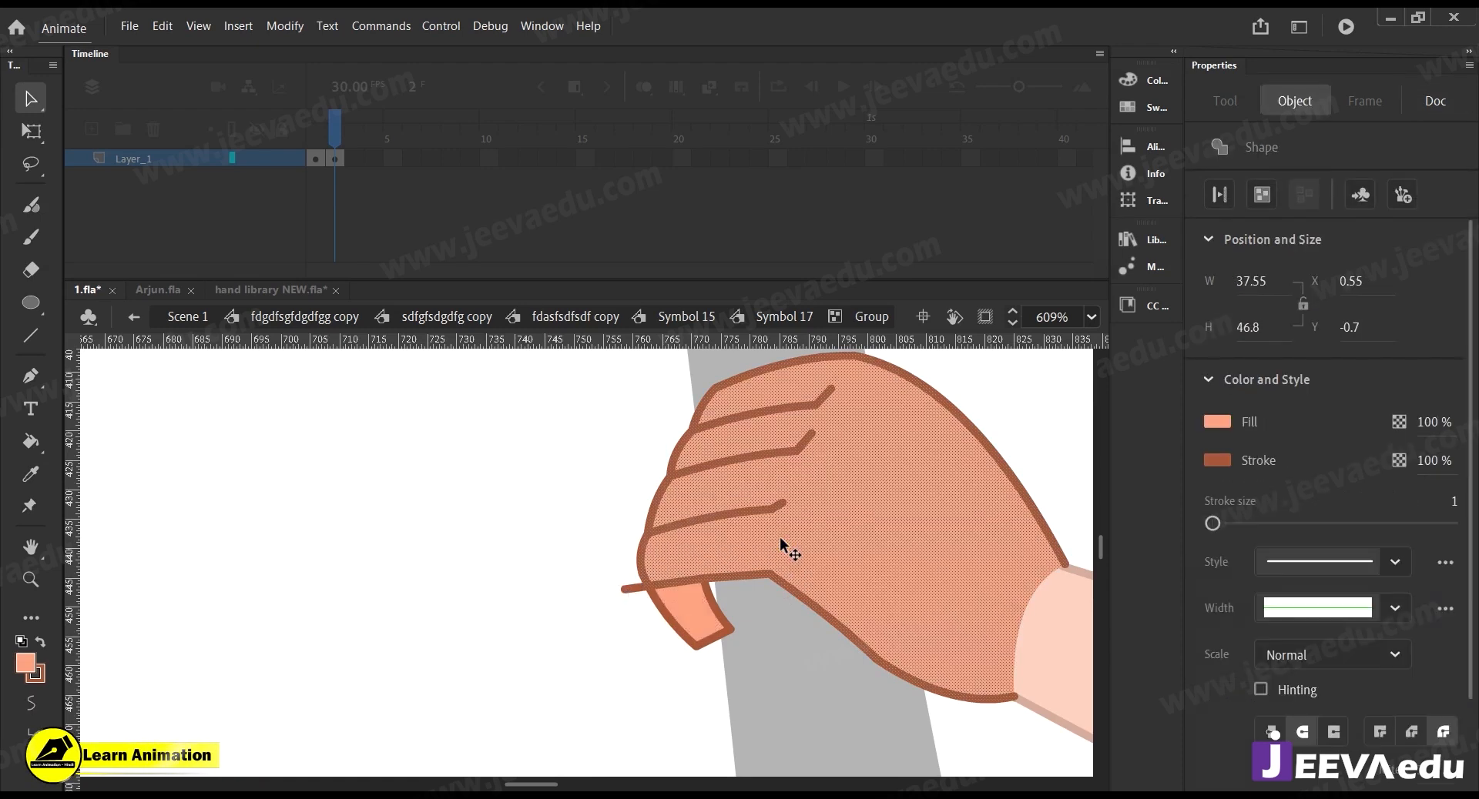
key(ctrl+g)
double_click(697, 625)
key(ctrl+g)
click(620, 591)
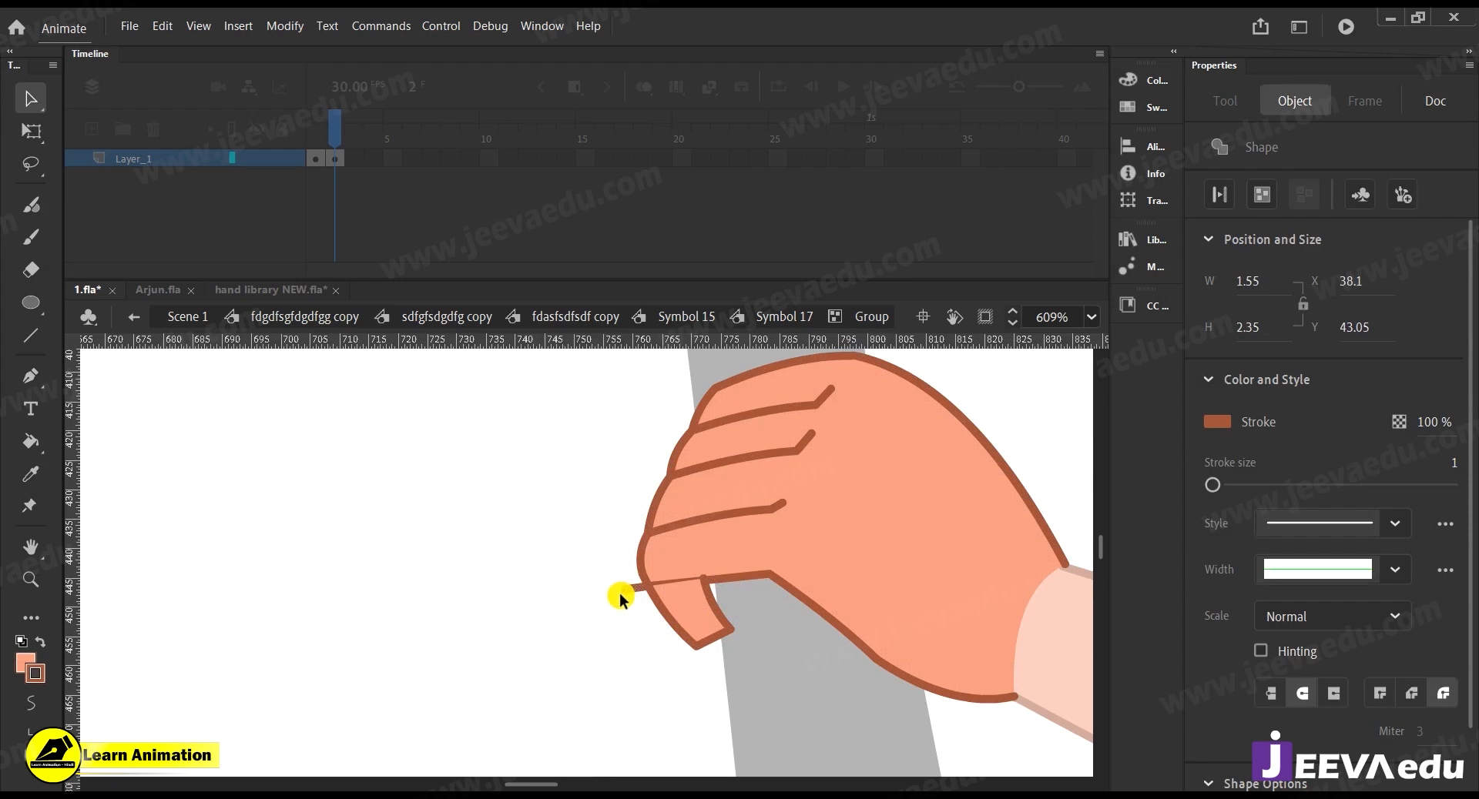
key(Delete)
Open the main hand's nested group, delete the outline segment across the fingertip's base, and leave the hand's groups
double_click(678, 556)
click(636, 600)
double_click(676, 584)
click(727, 607)
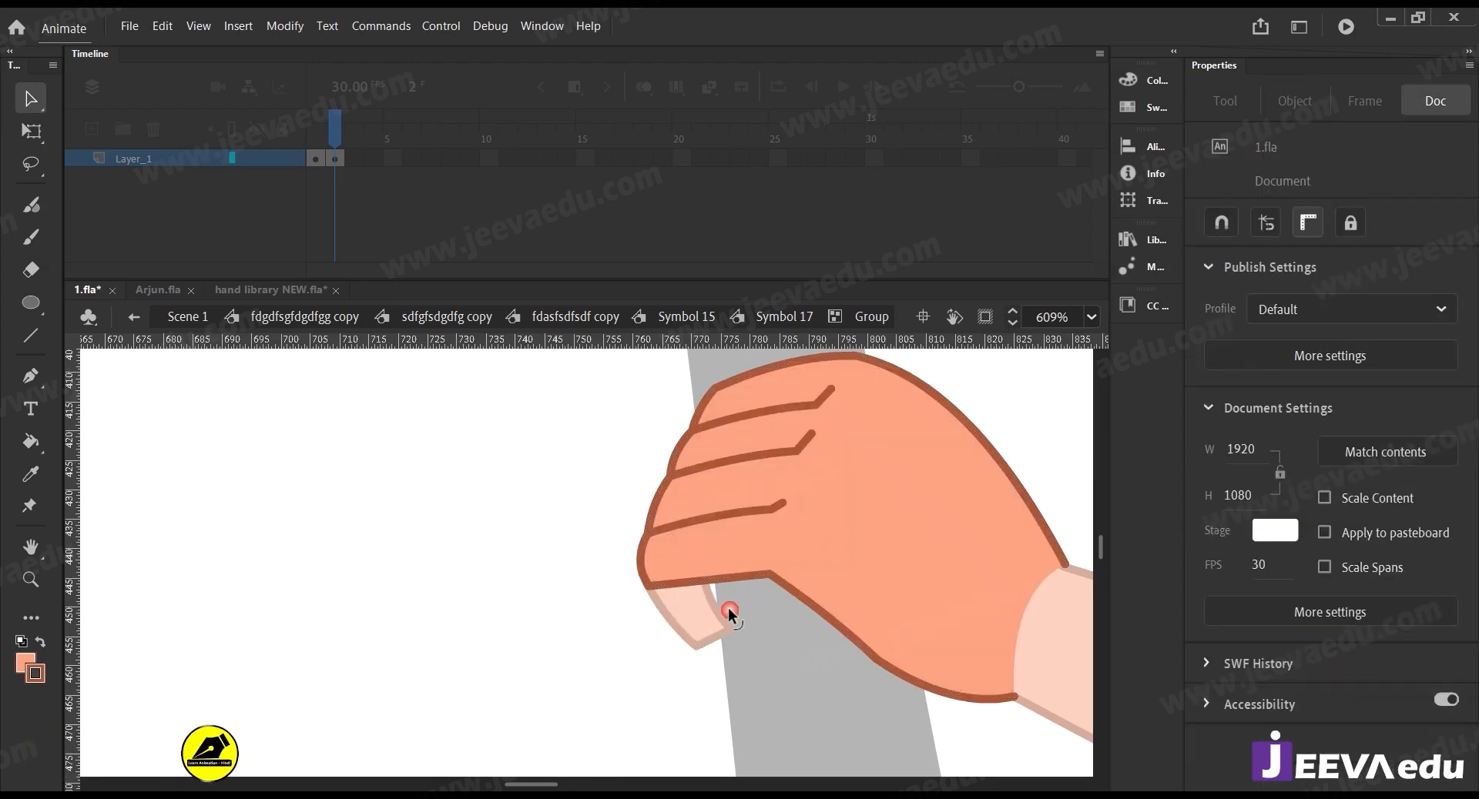
click(676, 576)
key(Delete)
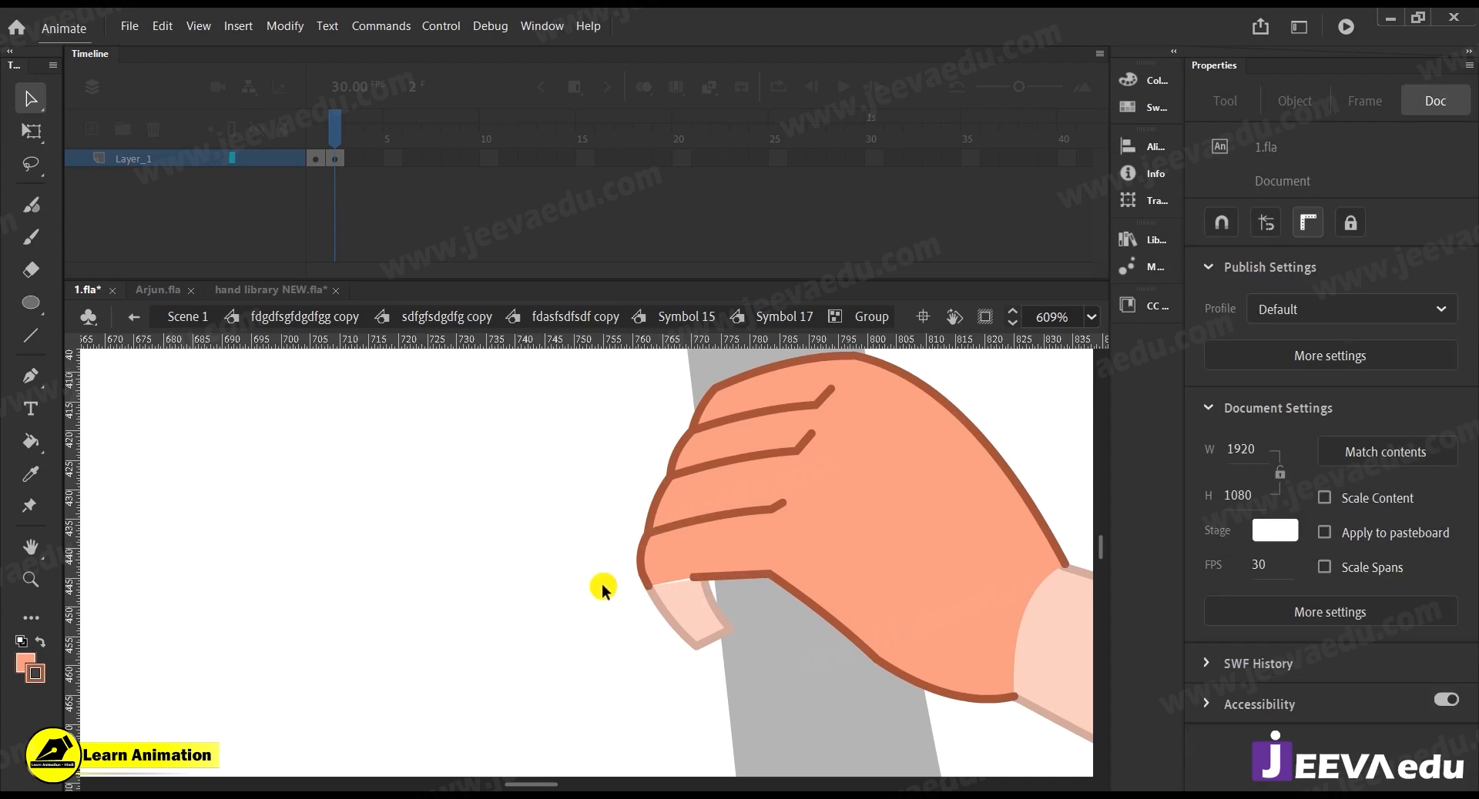
double_click(551, 585)
click(551, 585)
key(z)
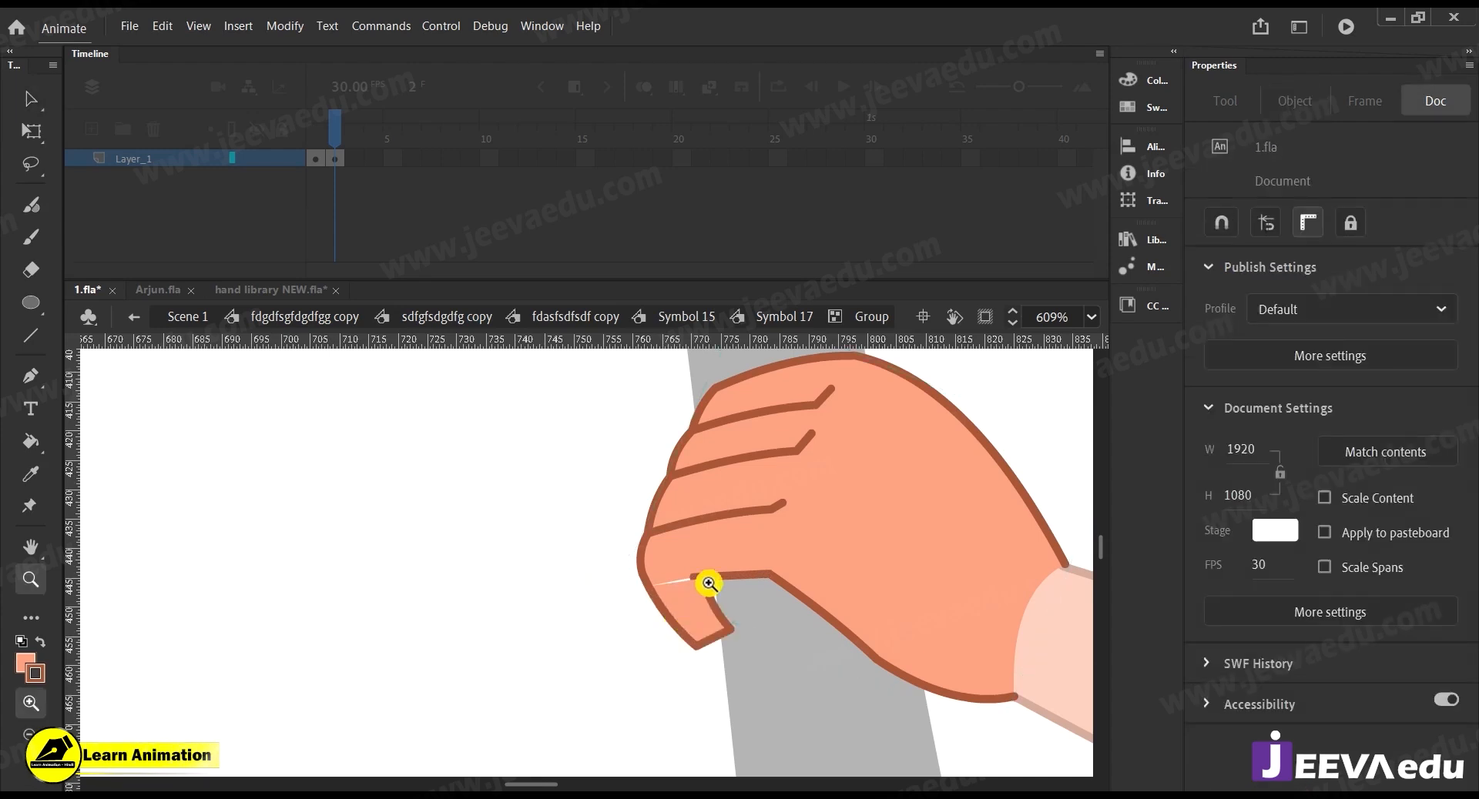
alt+click(700, 597)
alt+click(583, 624)
scroll(667, 661, up, 2)
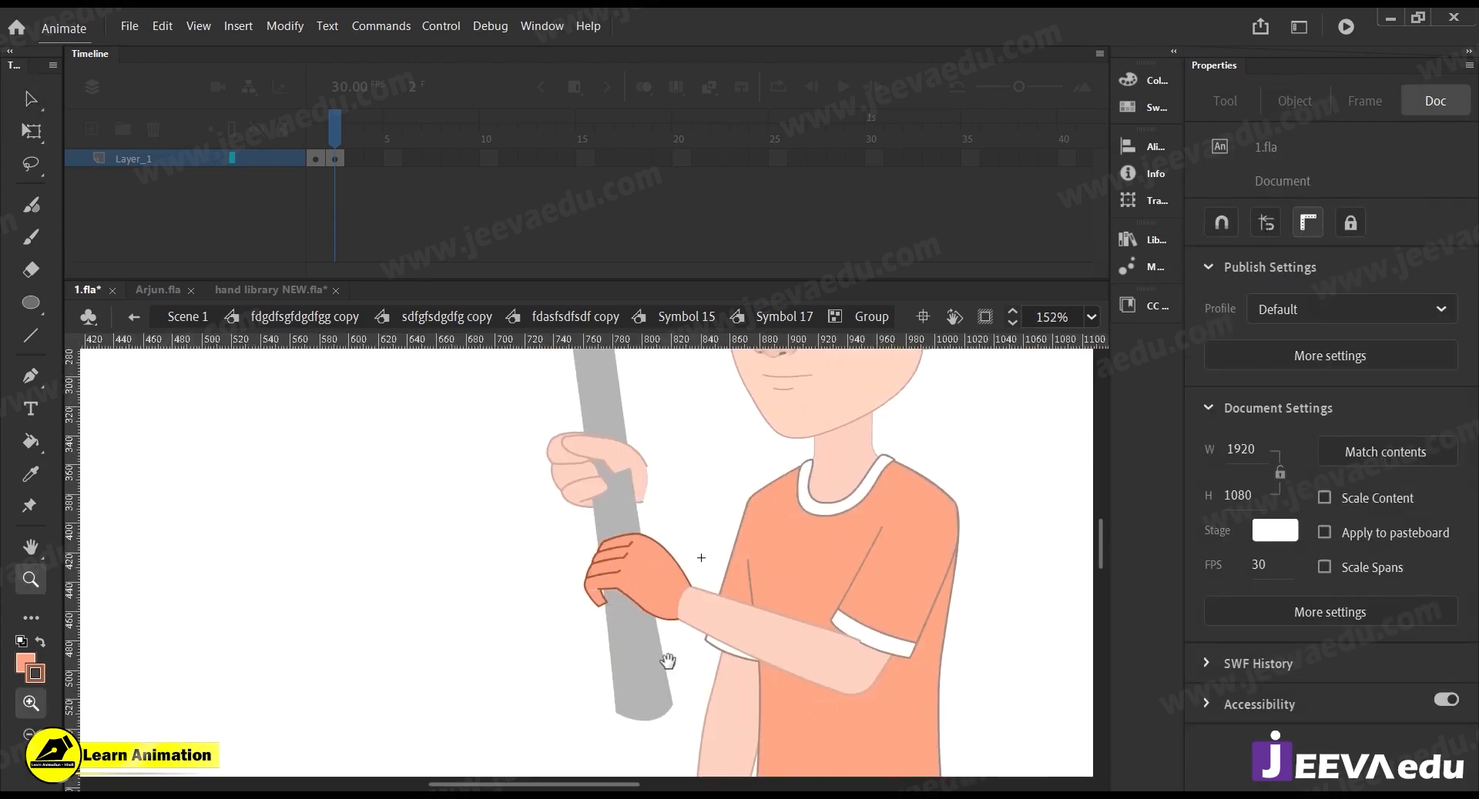
key(v)
double_click(561, 635)
Rotate the whole pickaxe clockwise so its handle stands more upright in the boy's hands
click(650, 682)
key(z)
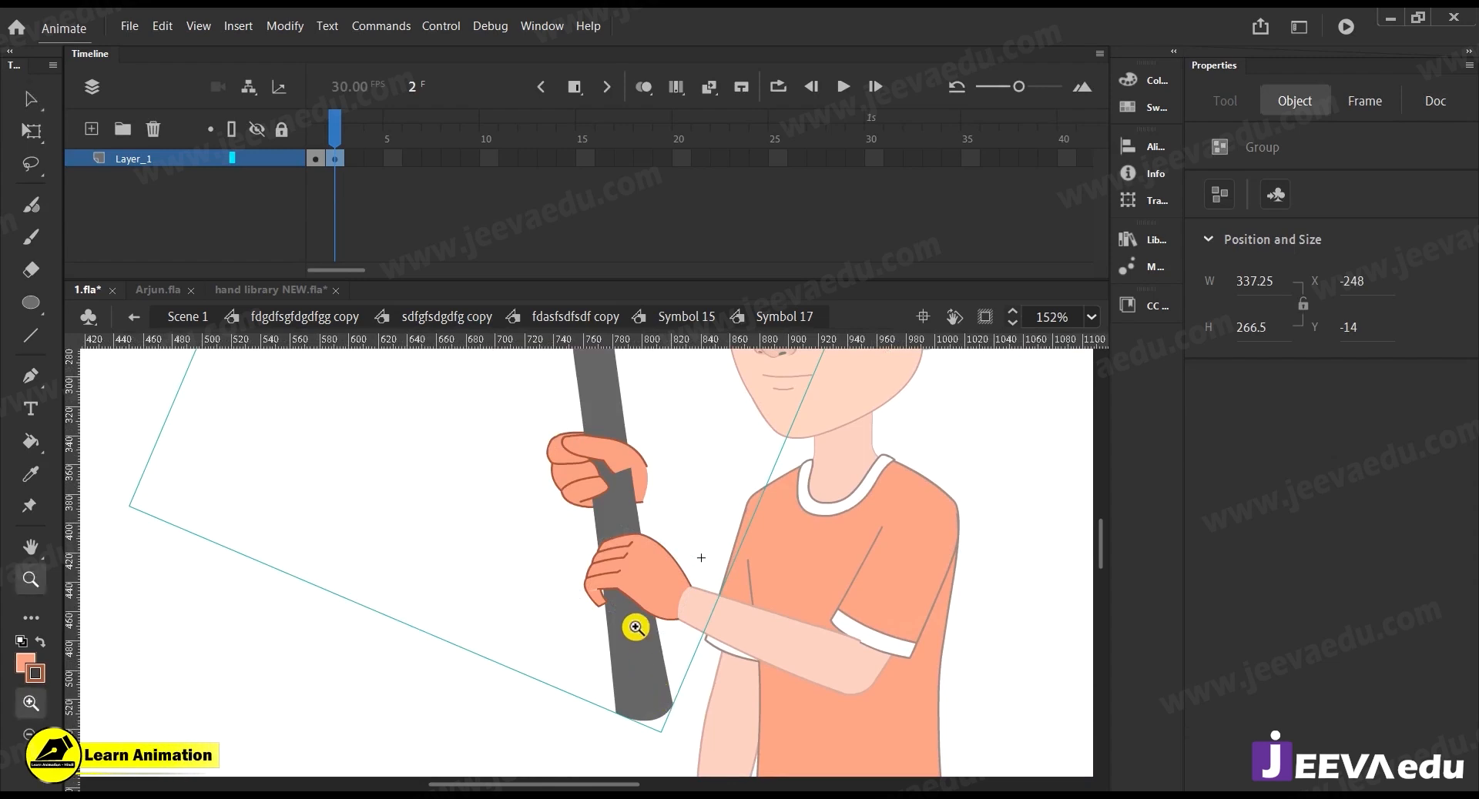
alt+click(635, 628)
alt+click(621, 604)
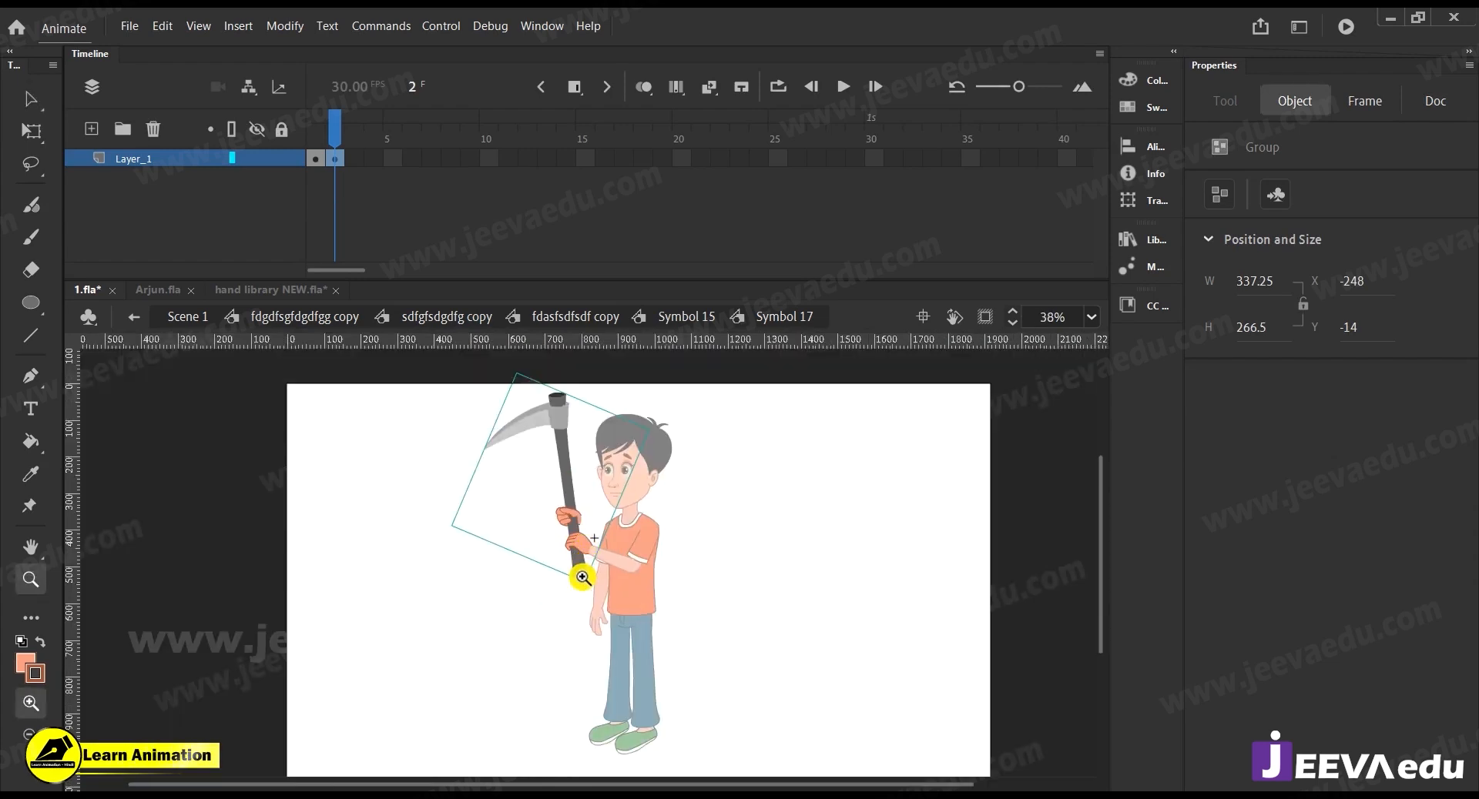
key(q)
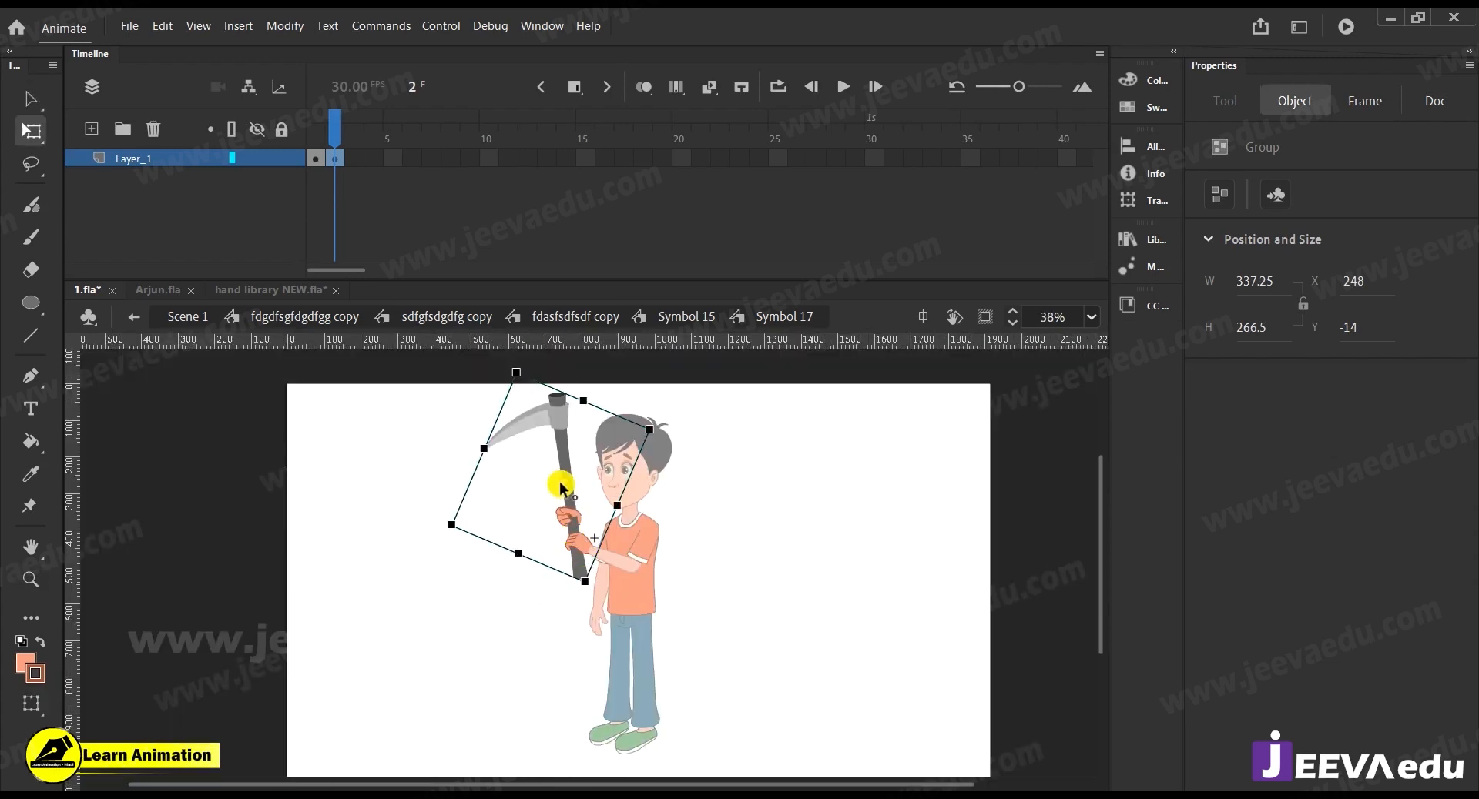
drag(534, 363, 568, 387)
Open the fingertip group beneath the lower hand and pull its two end corners outward to lengthen the fingertip across the handle
key(z)
click(576, 550)
click(575, 560)
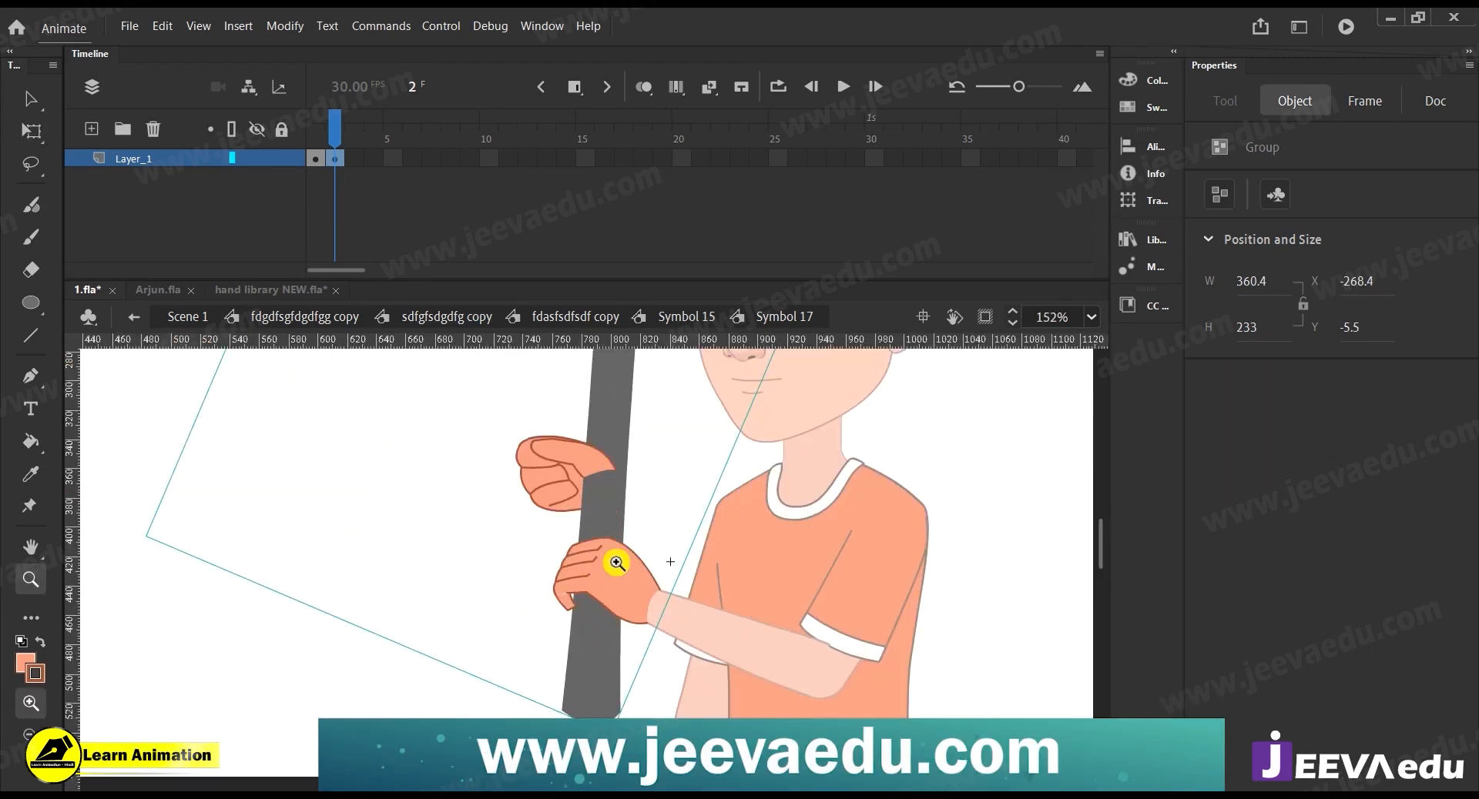
key(v)
key(z)
click(578, 598)
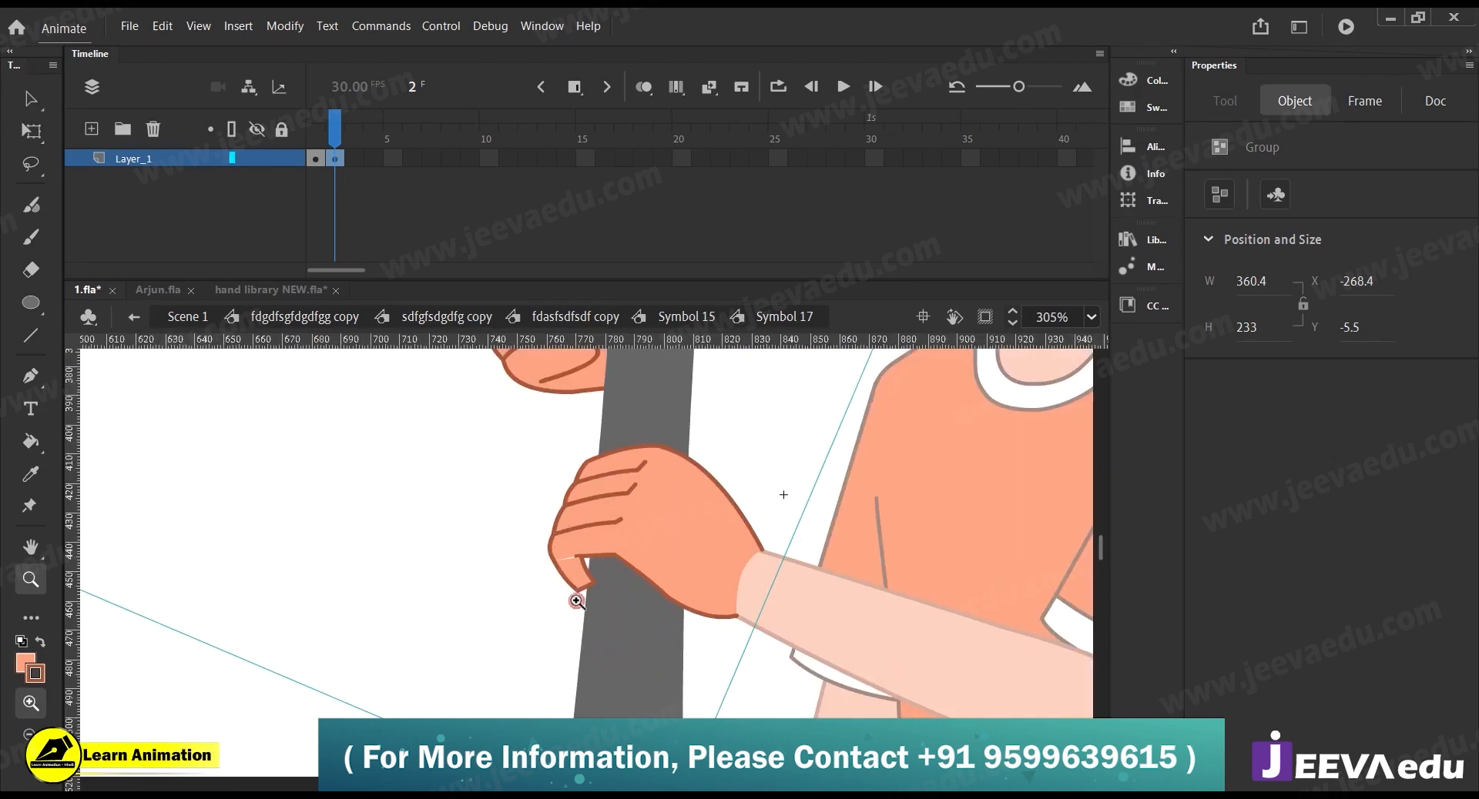
key(v)
click(589, 592)
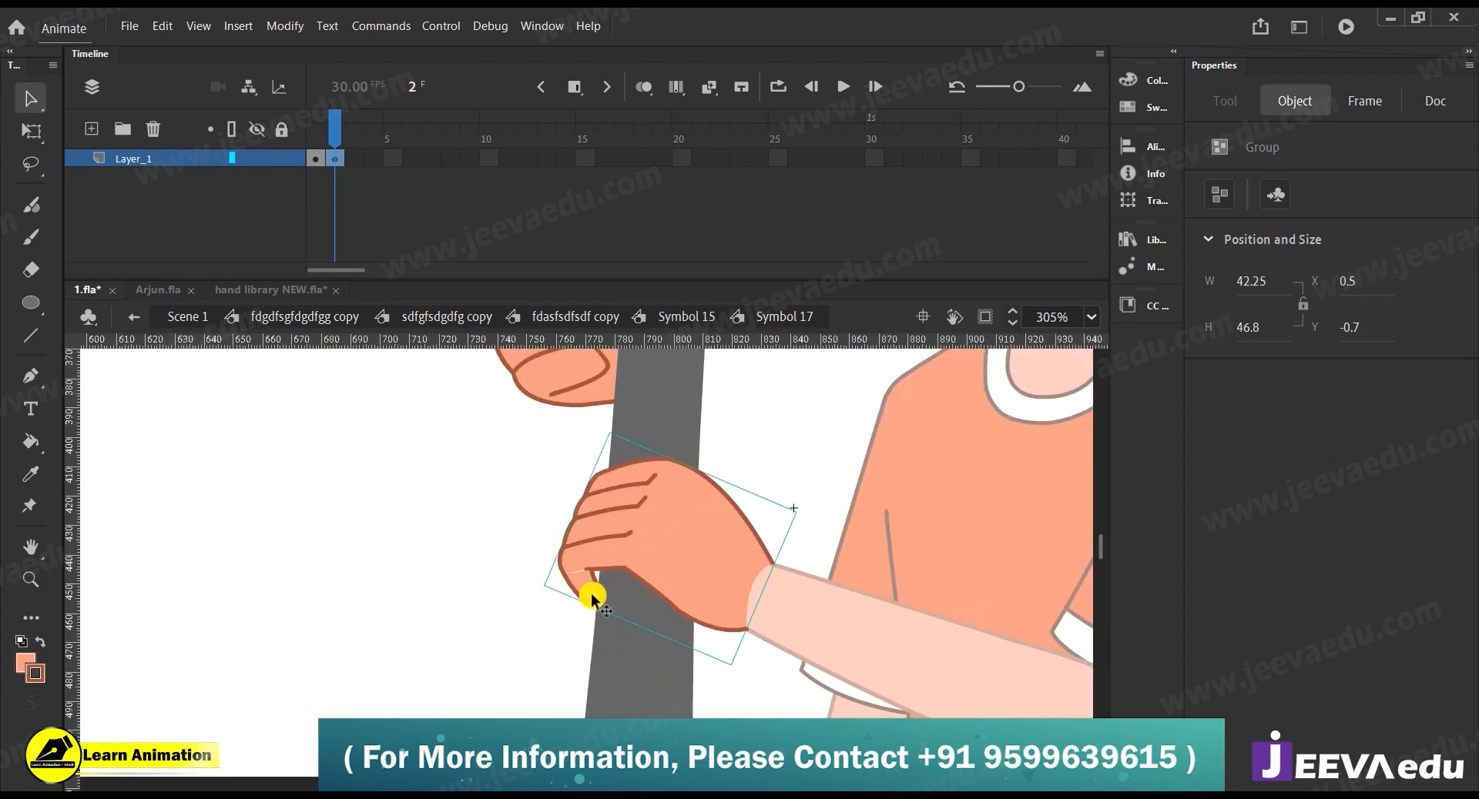
click(534, 602)
click(577, 593)
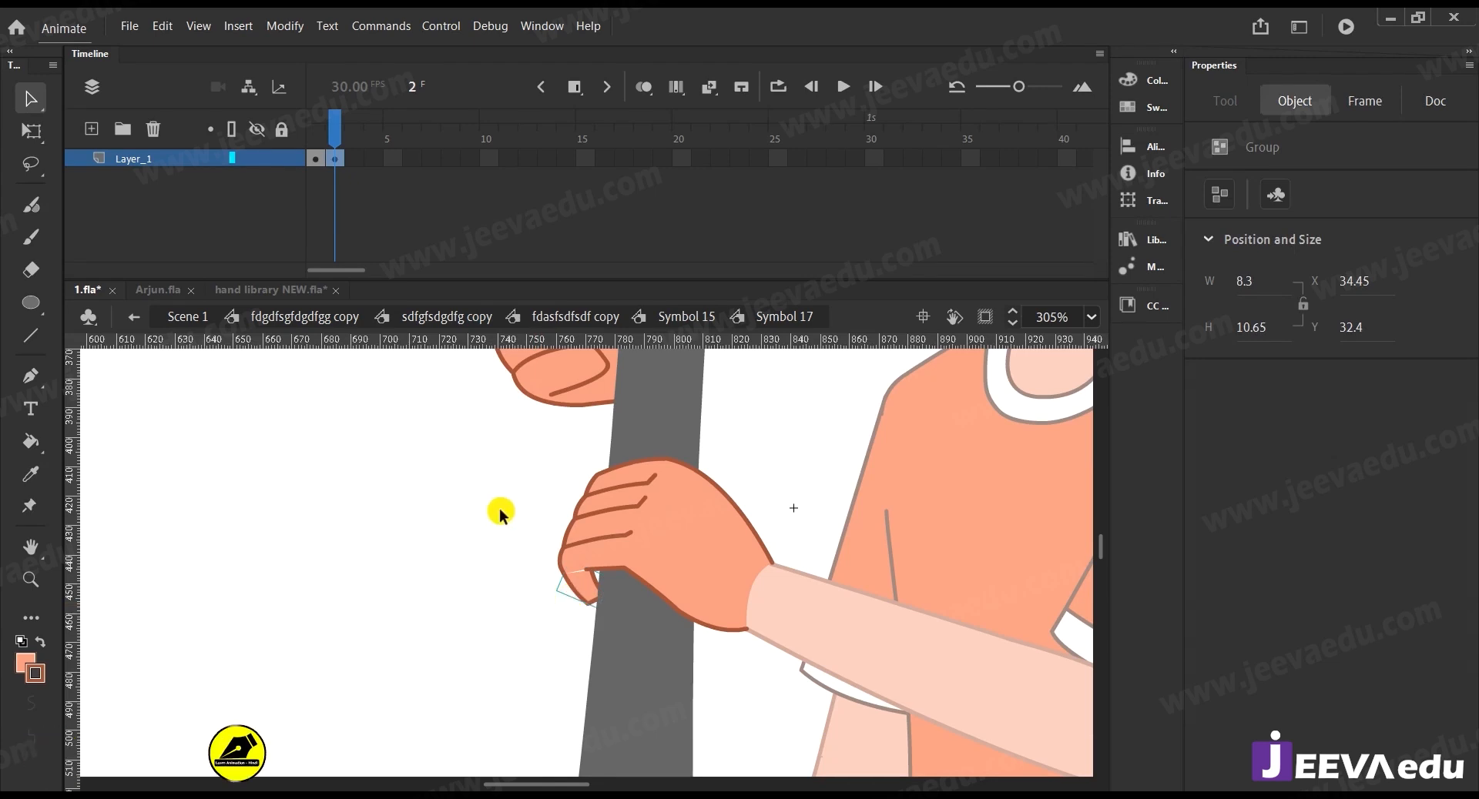
key(z)
click(586, 578)
click(588, 575)
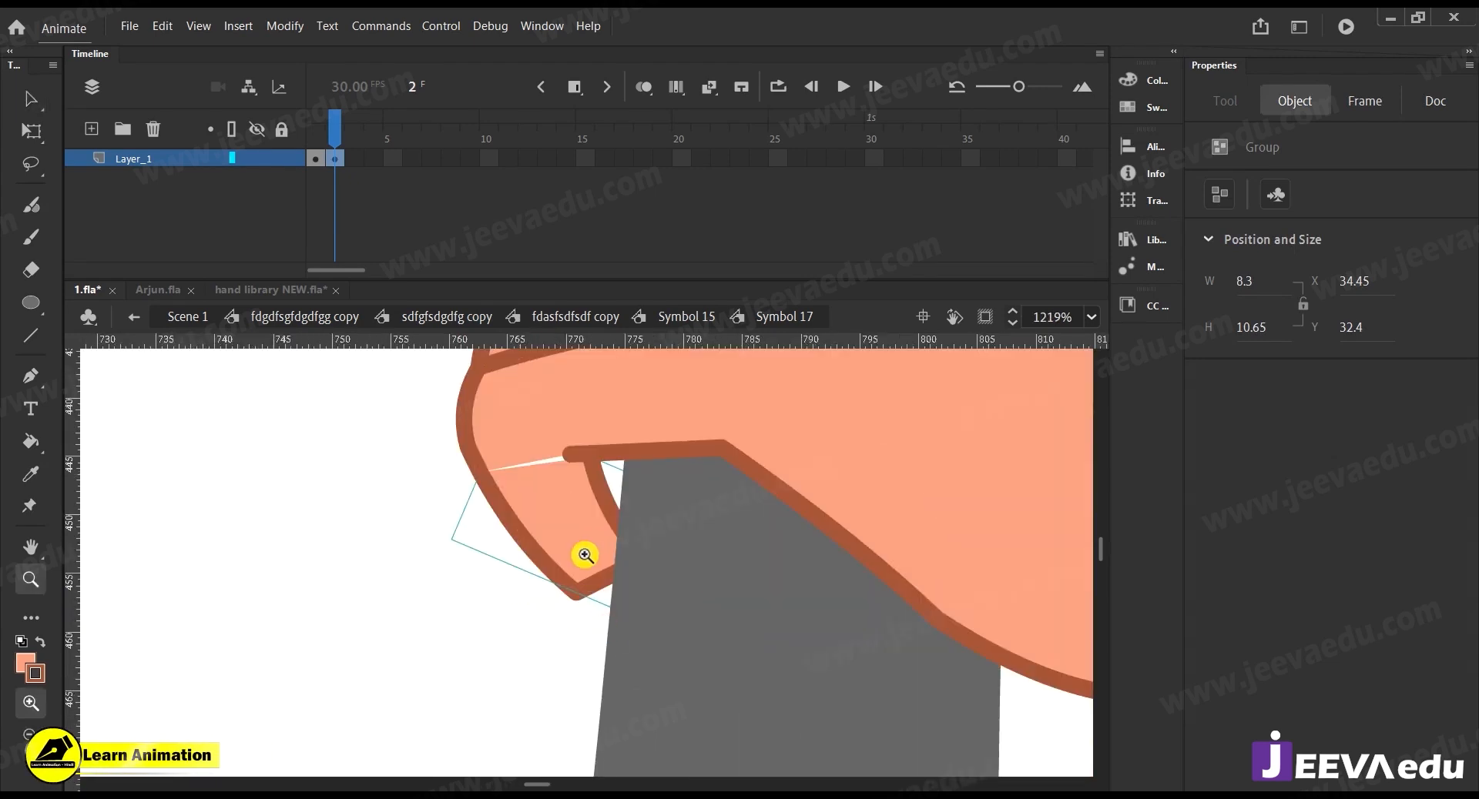
key(q)
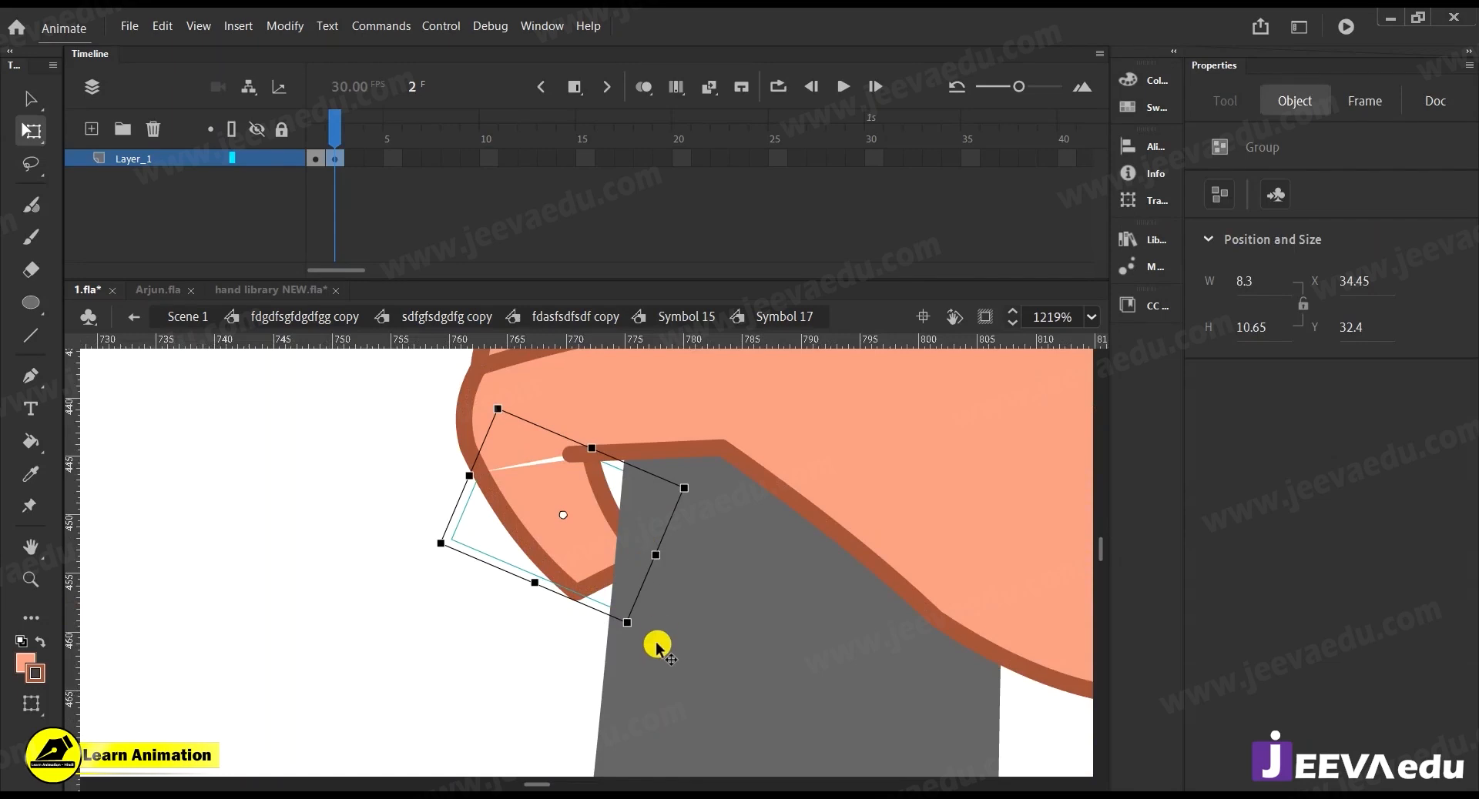
double_click(591, 551)
drag(577, 593, 627, 653)
drag(641, 557, 677, 594)
Bulge the fingertip's inner outline outward, extend its fill up under the hand to close the gap, and leave the group
drag(632, 529, 659, 506)
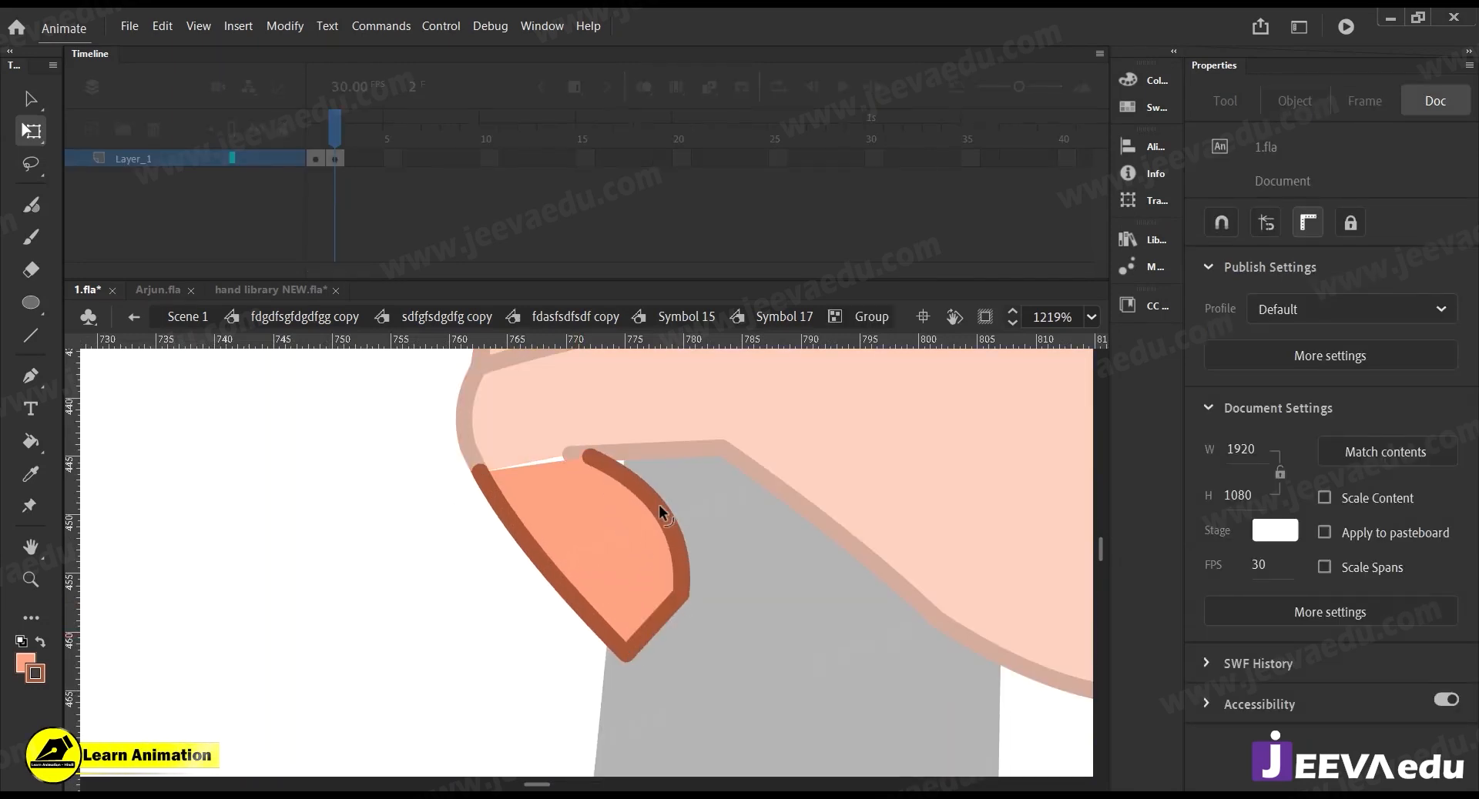
drag(596, 452, 549, 421)
double_click(413, 514)
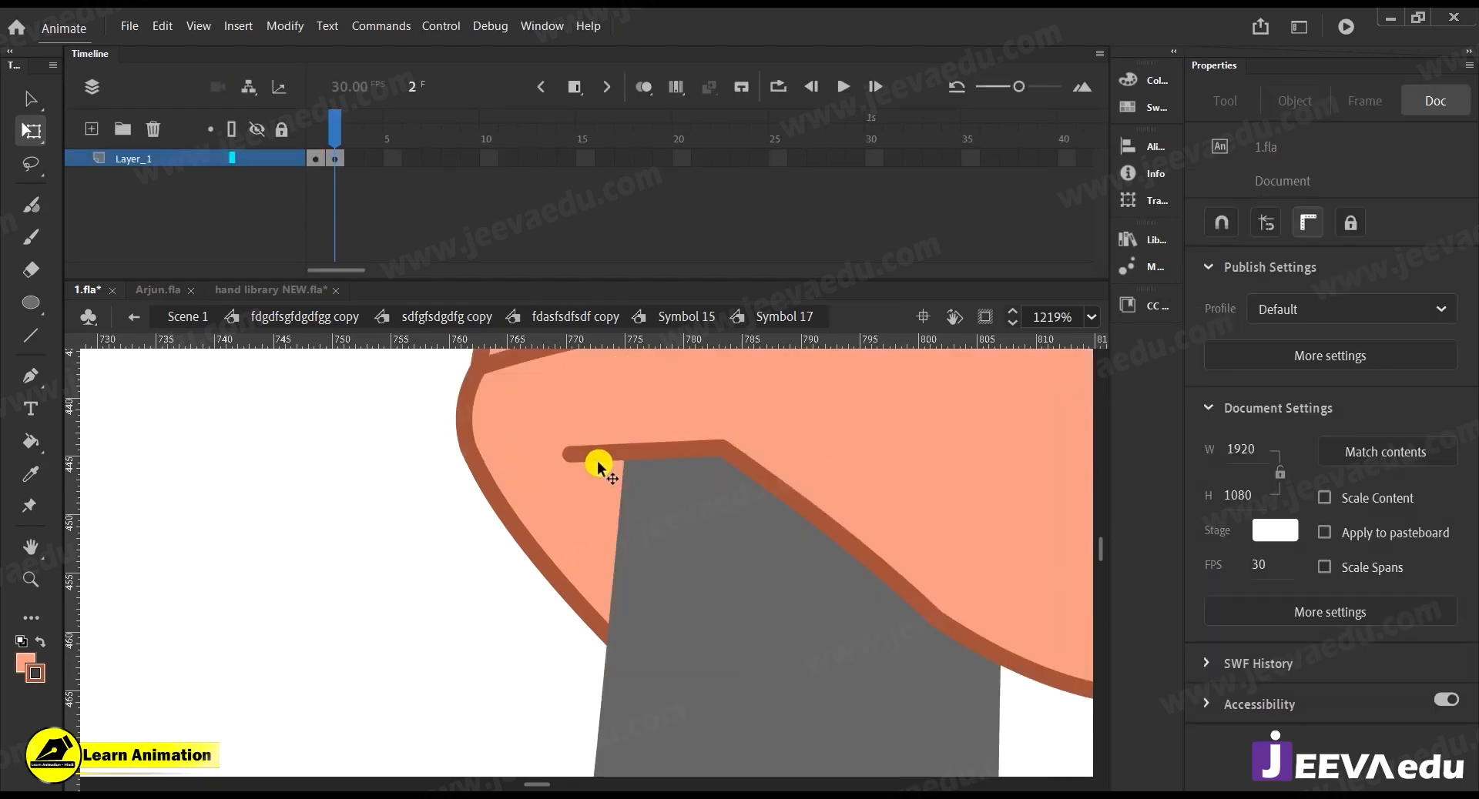
Check how the reshaped fingertip sits against the handle and the lower hand
key(z)
alt+click(590, 565)
alt+click(625, 583)
click(631, 584)
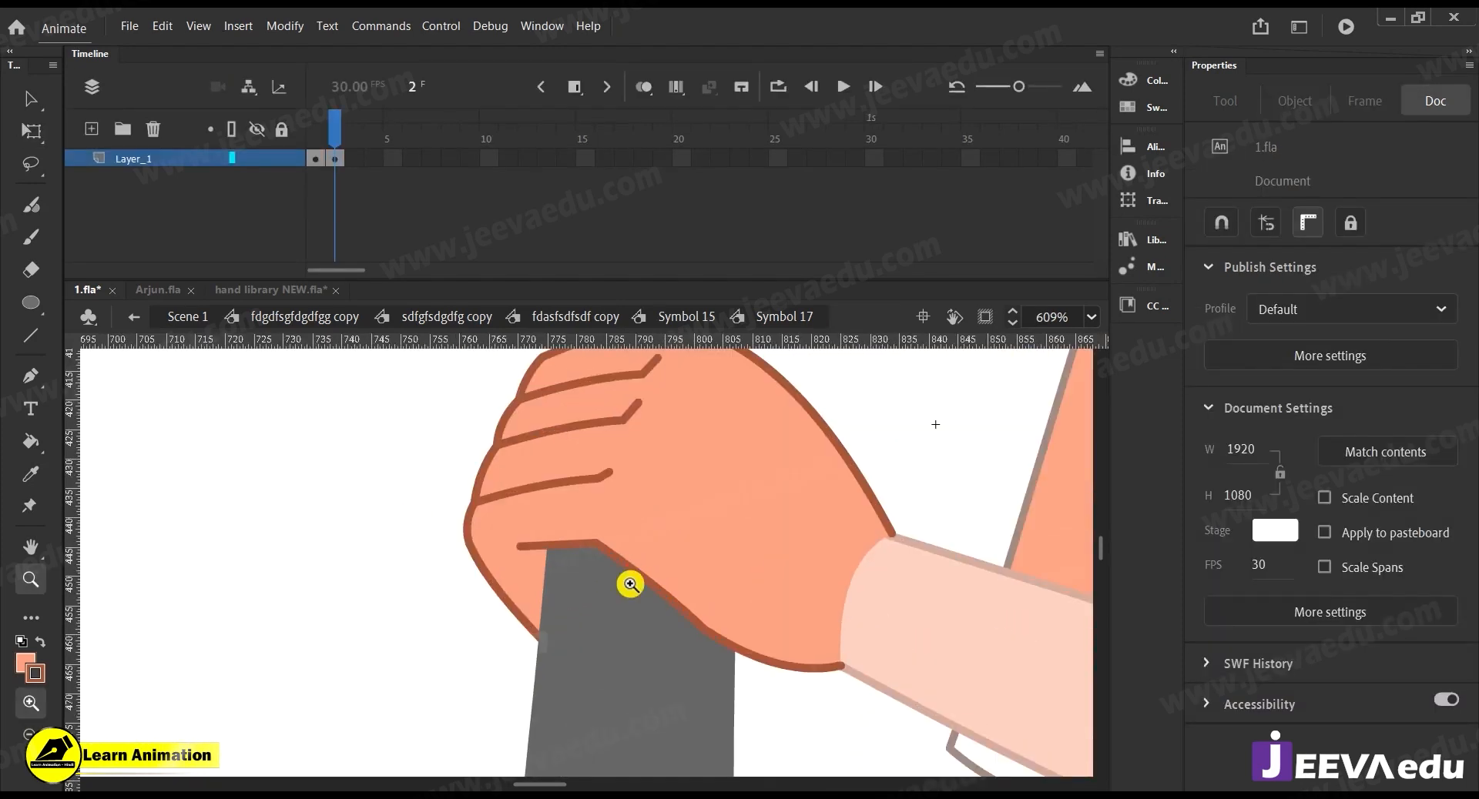
alt+click(589, 579)
alt+click(588, 580)
click(607, 595)
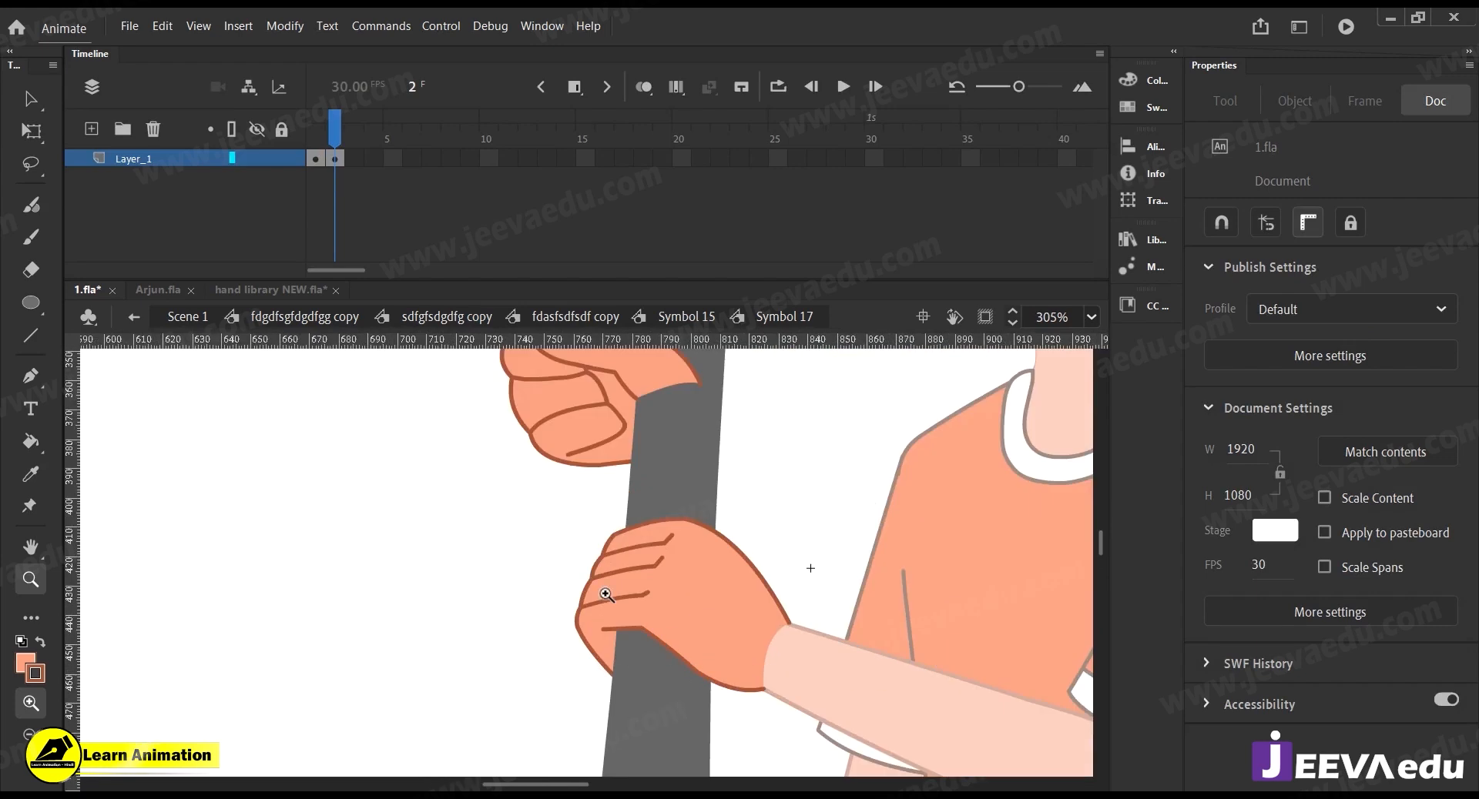
alt+click(630, 627)
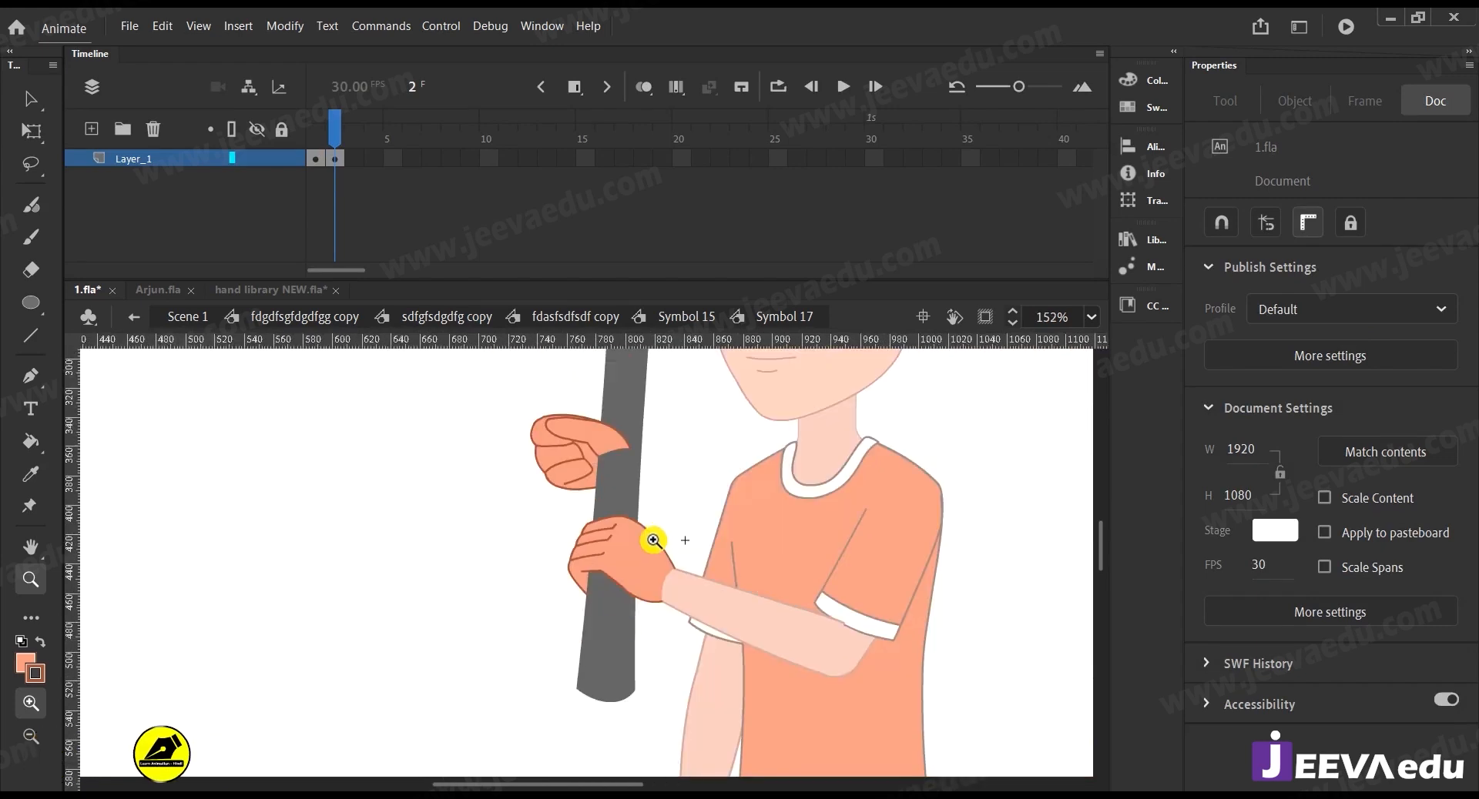
Reopen the fingertip group, adjust its pointed tip so the outer outline runs smoothly onto the handle, and leave the group
click(593, 568)
click(593, 570)
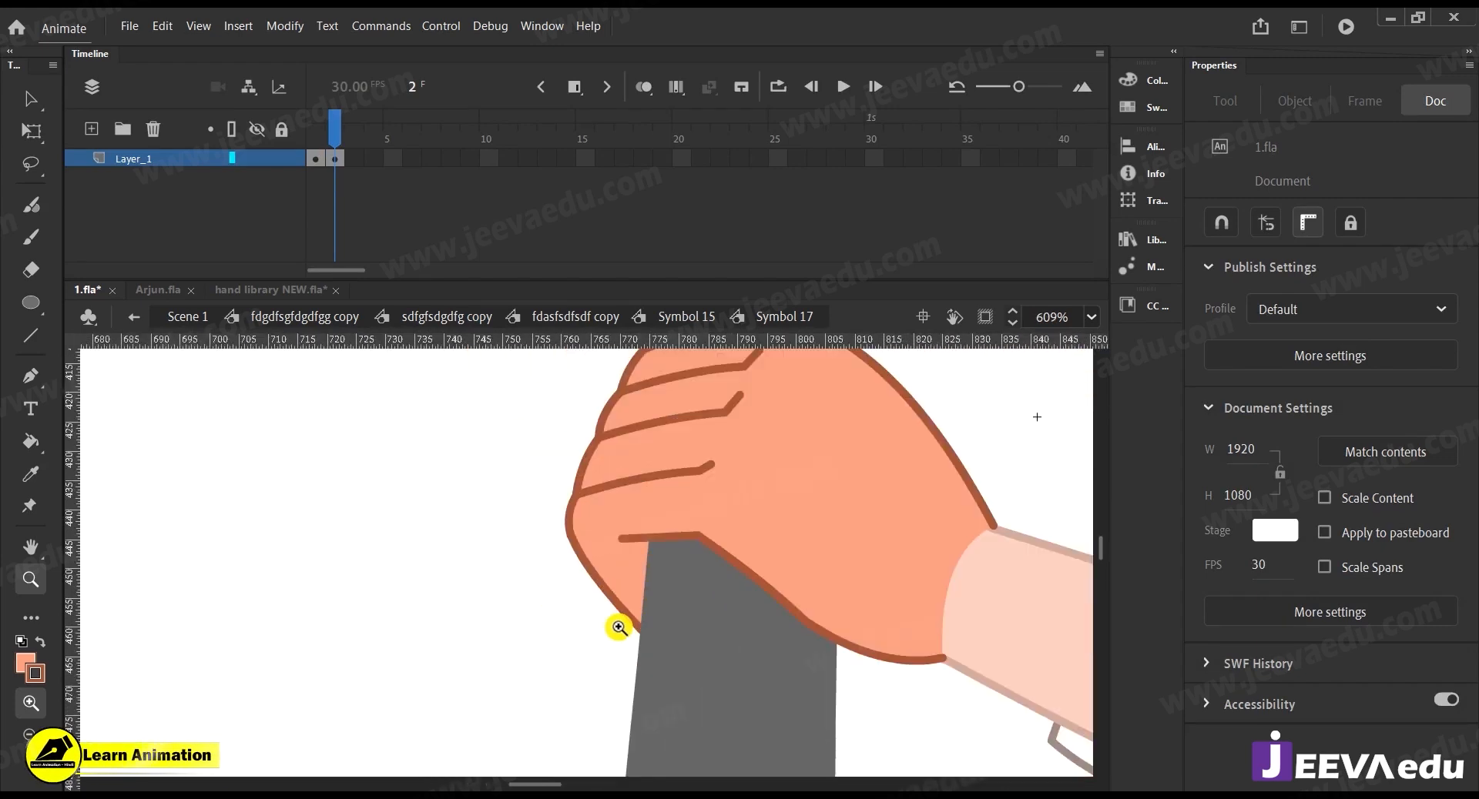
key(v)
click(619, 590)
double_click(619, 583)
click(625, 682)
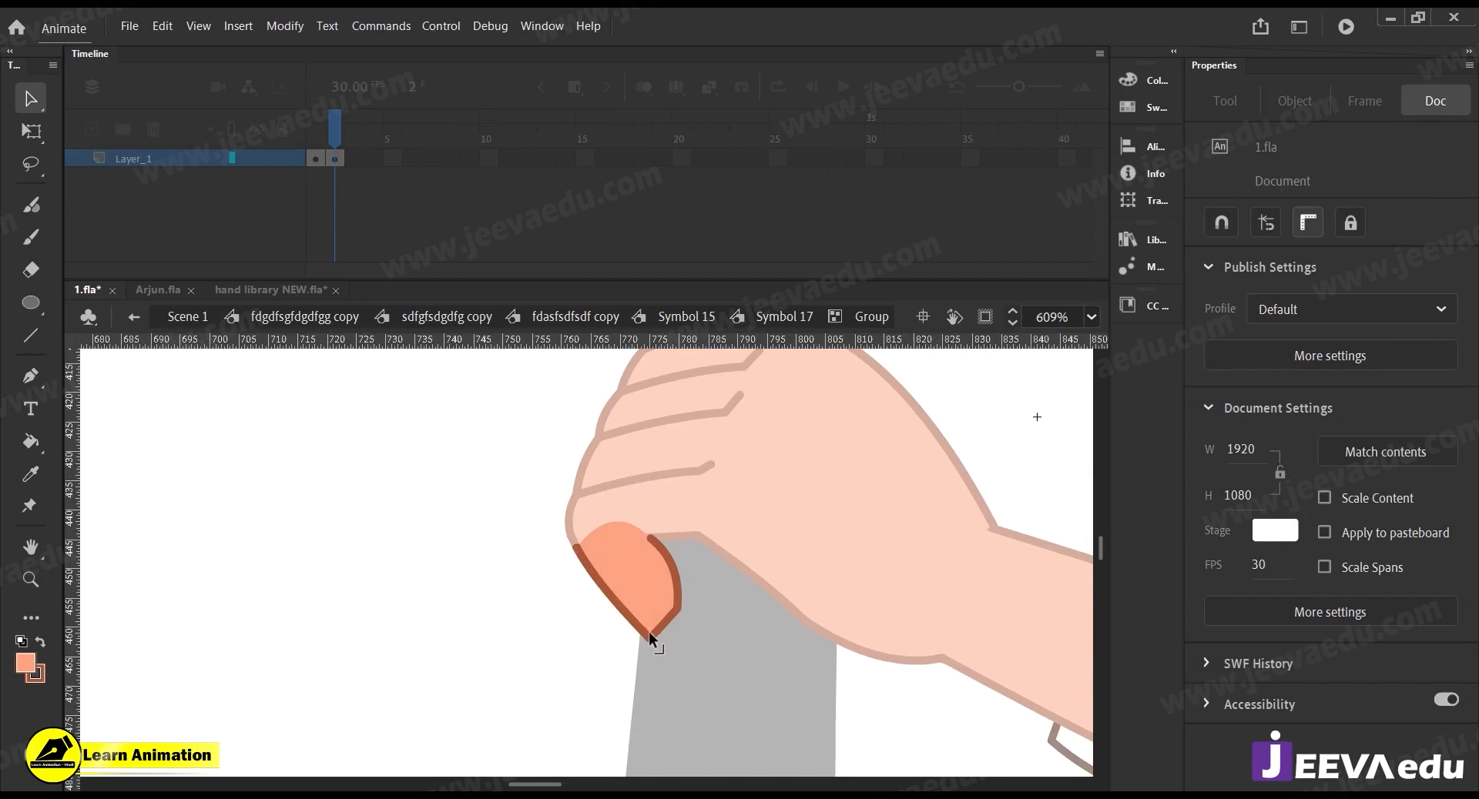
double_click(542, 624)
click(590, 602)
Select the whole upper hand, move it down the handle towards the lower hand, and rotate it
key(z)
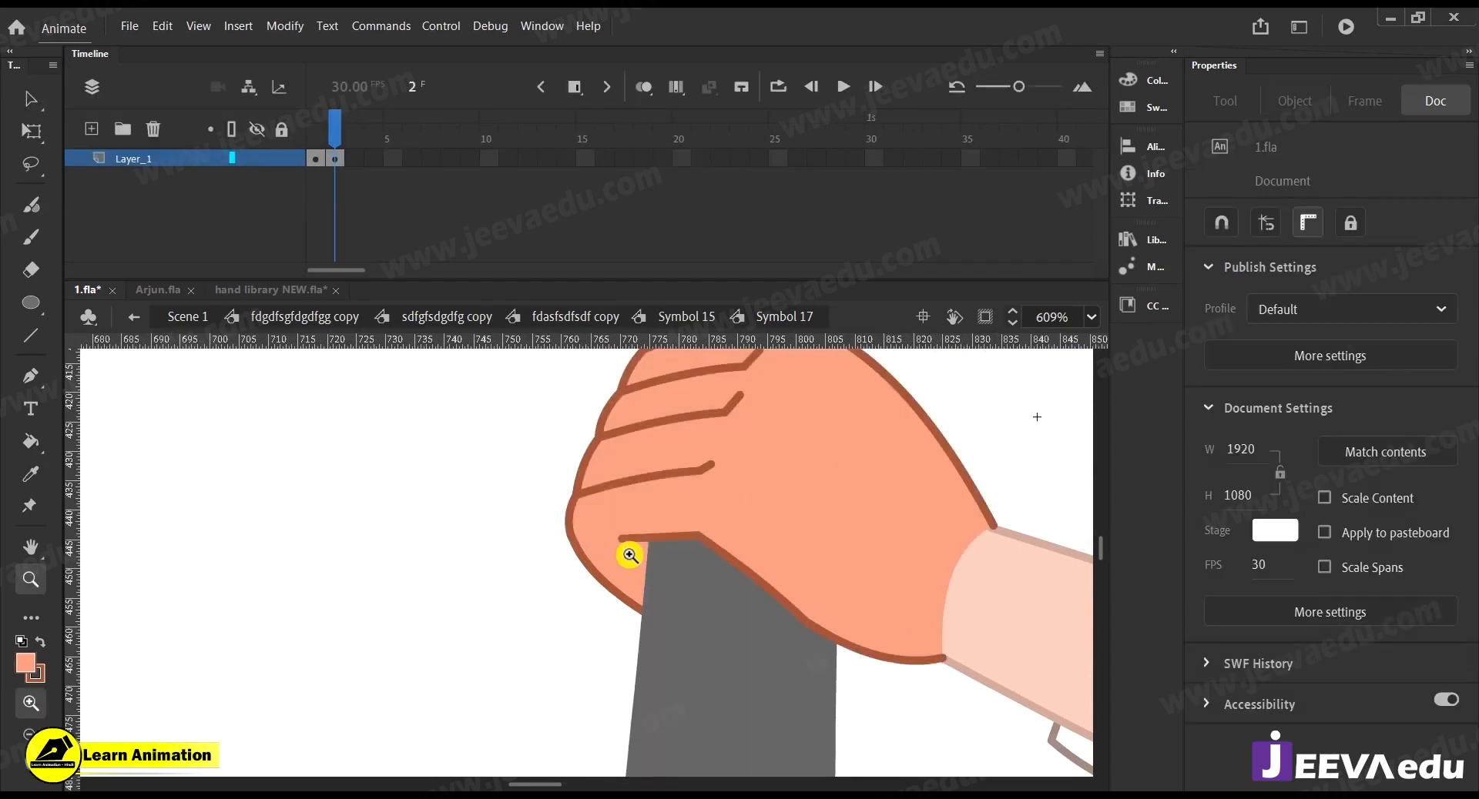
alt+click(623, 548)
drag(623, 585, 636, 703)
alt+click(626, 604)
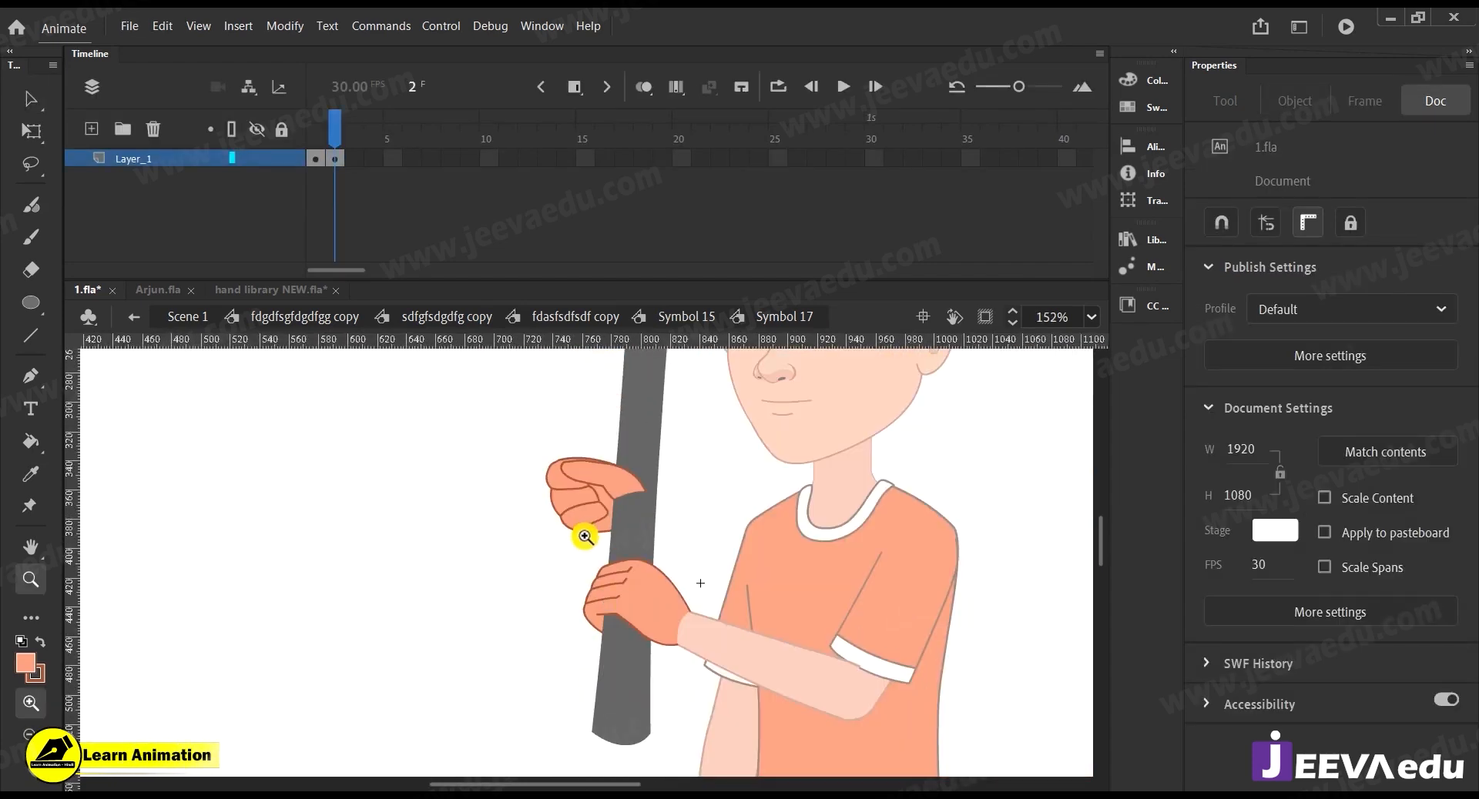
key(v)
drag(534, 439, 598, 536)
drag(586, 506, 622, 556)
key(q)
drag(709, 522, 701, 594)
Rotate and nudge the upper hand's pieces so the fingers and thumb close around the handle directly above the lower hand
key(z)
click(661, 576)
key(v)
key(q)
drag(782, 551, 786, 506)
drag(705, 573, 708, 576)
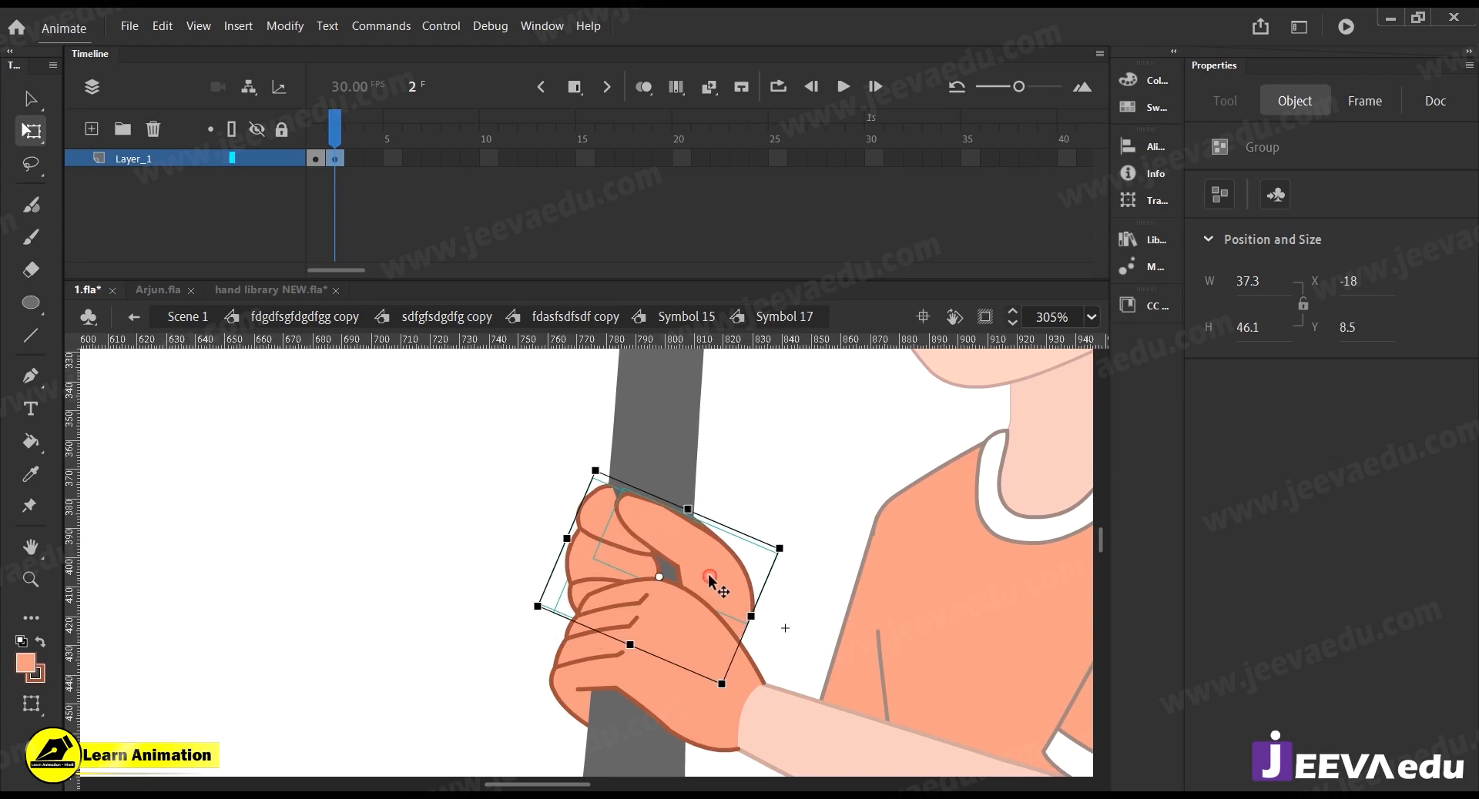
click(814, 601)
Open the upper hand's curled-fingers group, duplicate the lowest crease line above the original, and delete the part overhanging the outer edge
drag(636, 693, 690, 597)
click(660, 562)
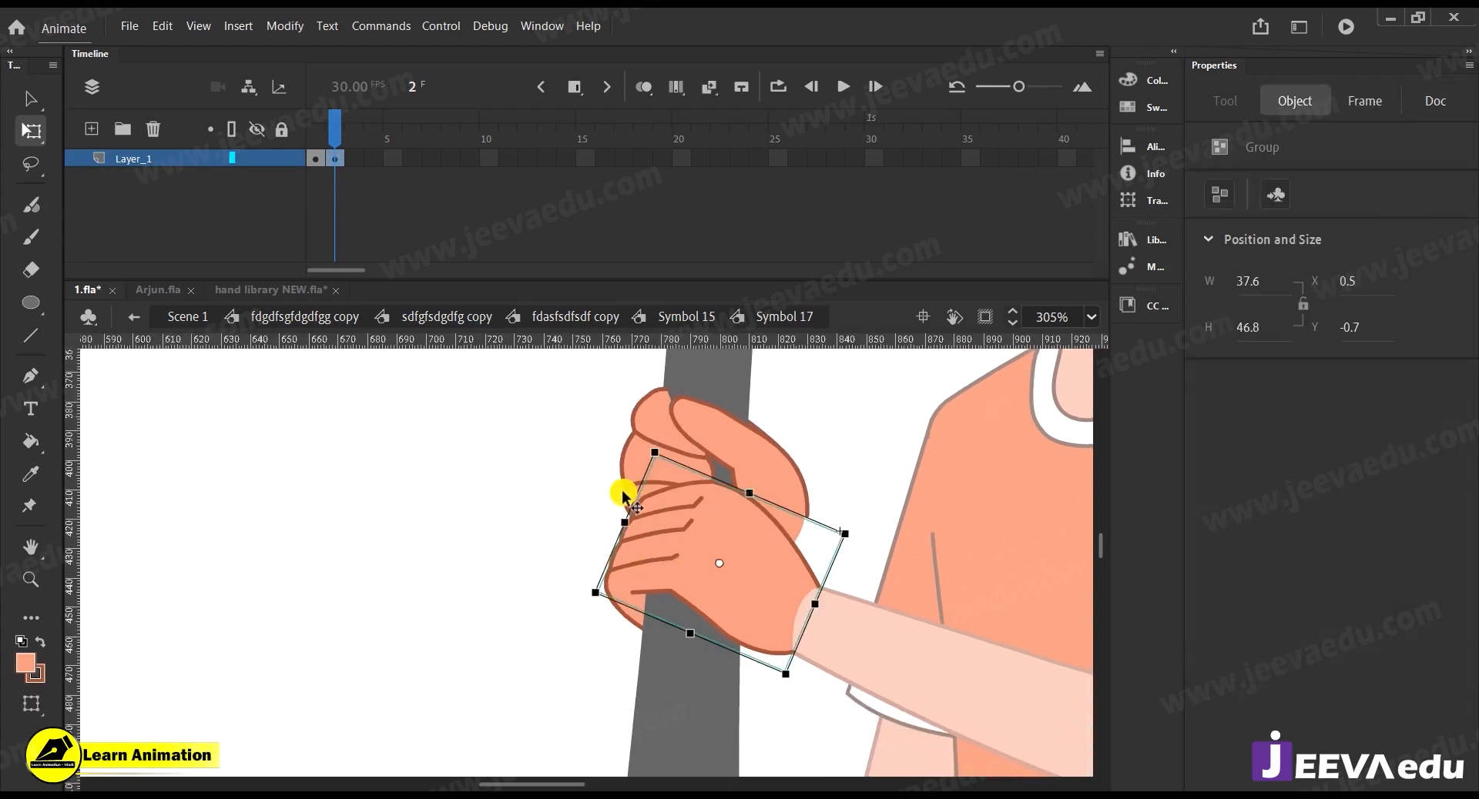
click(565, 488)
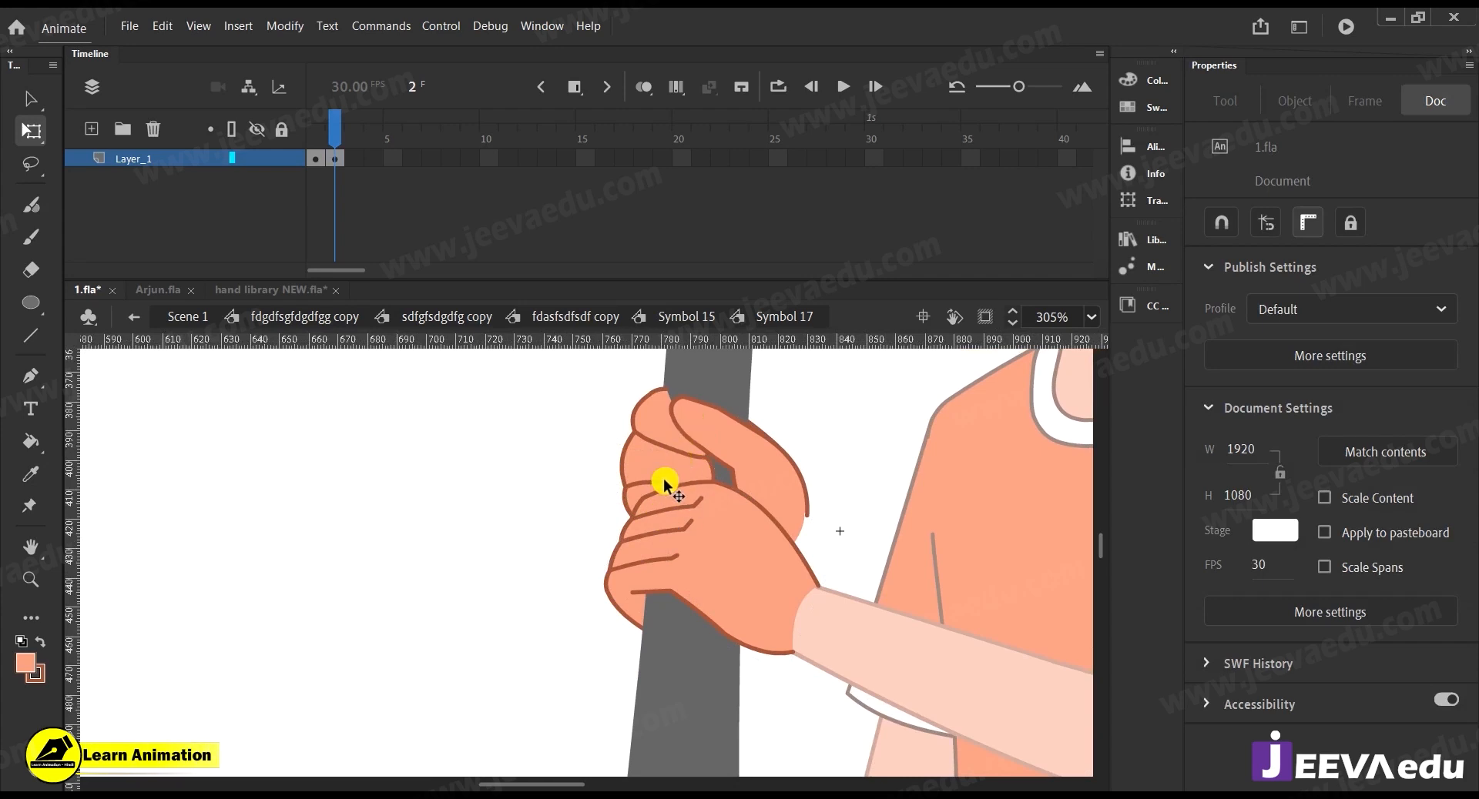
click(658, 428)
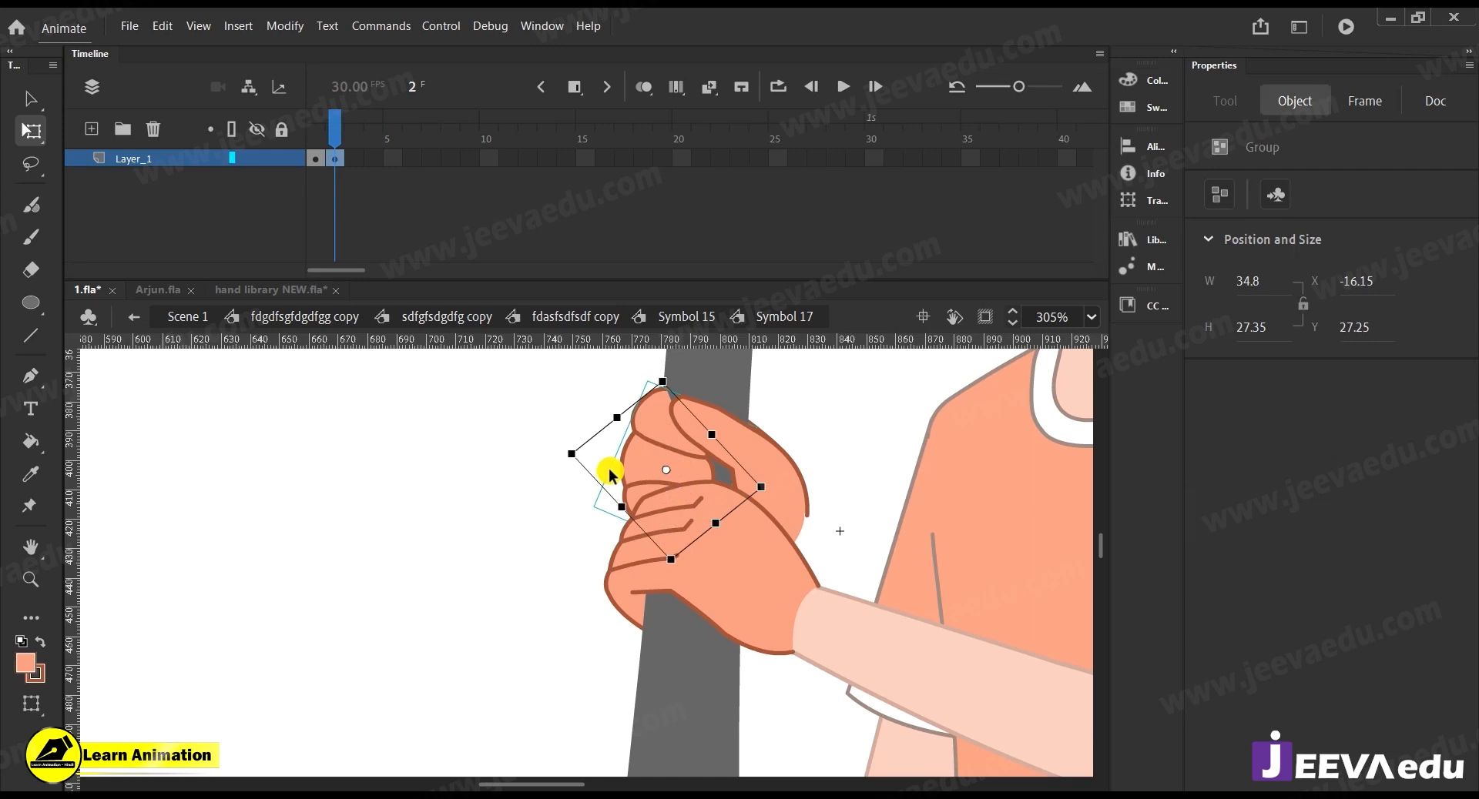
drag(716, 631, 738, 775)
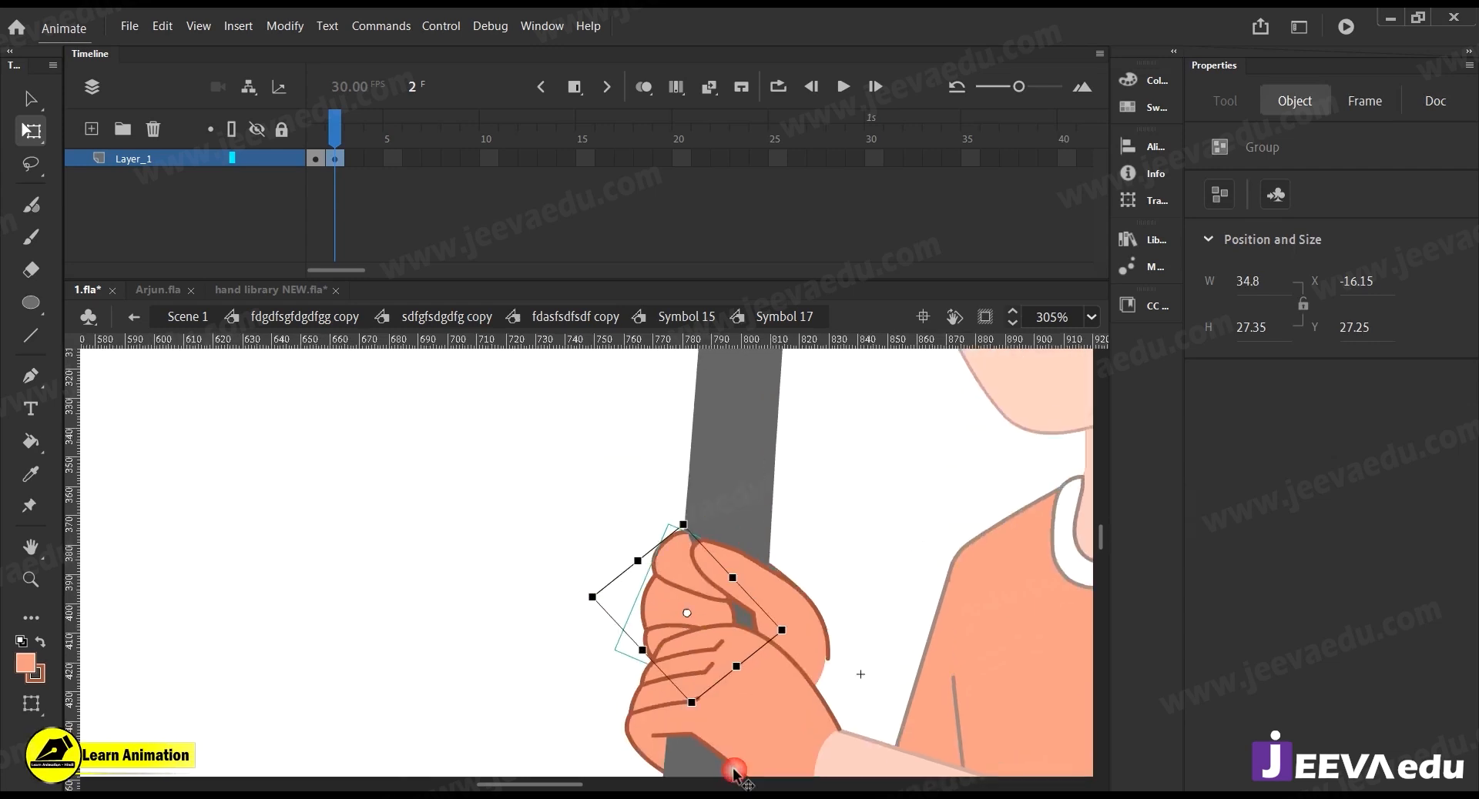
key(z)
click(670, 539)
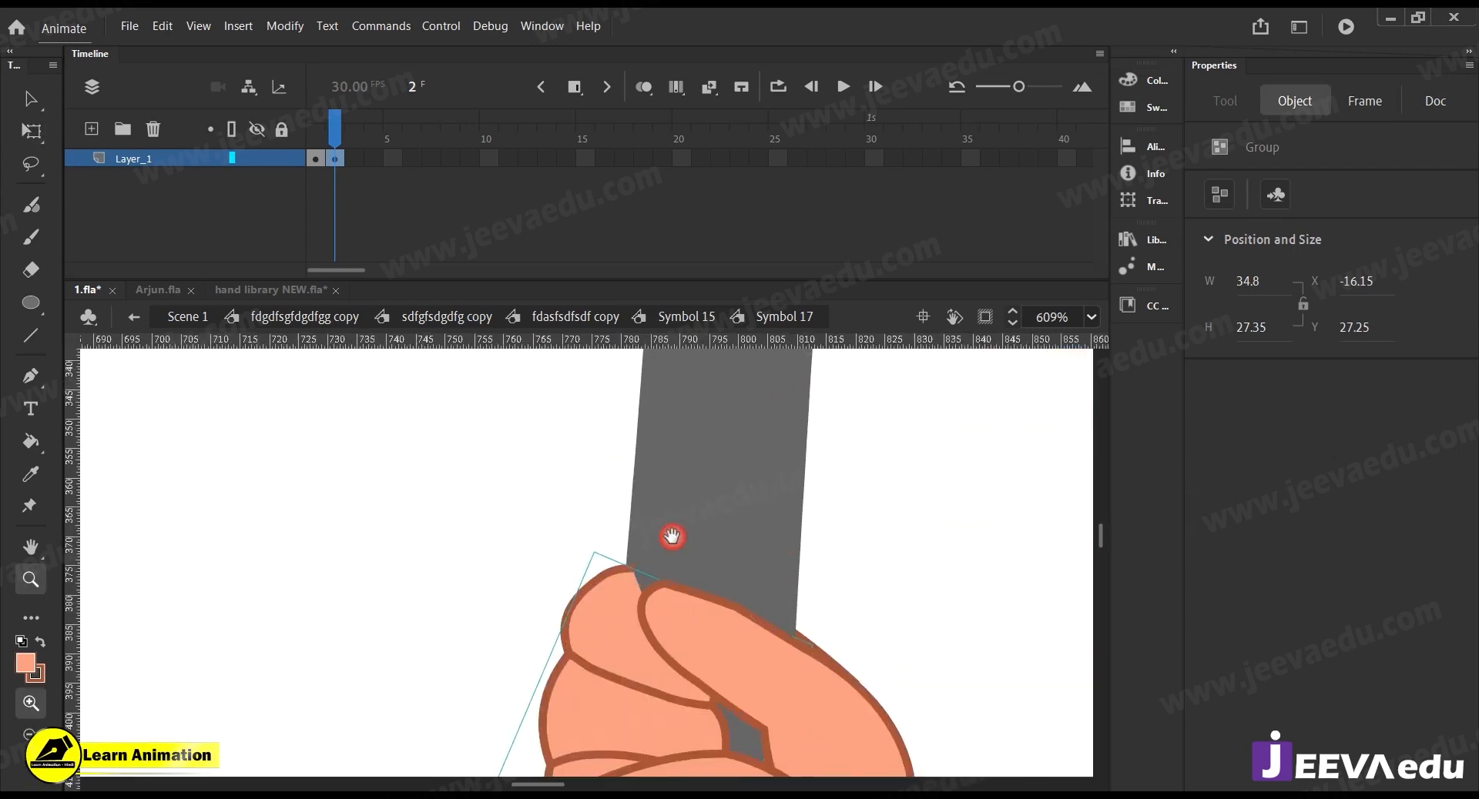
key(v)
double_click(675, 528)
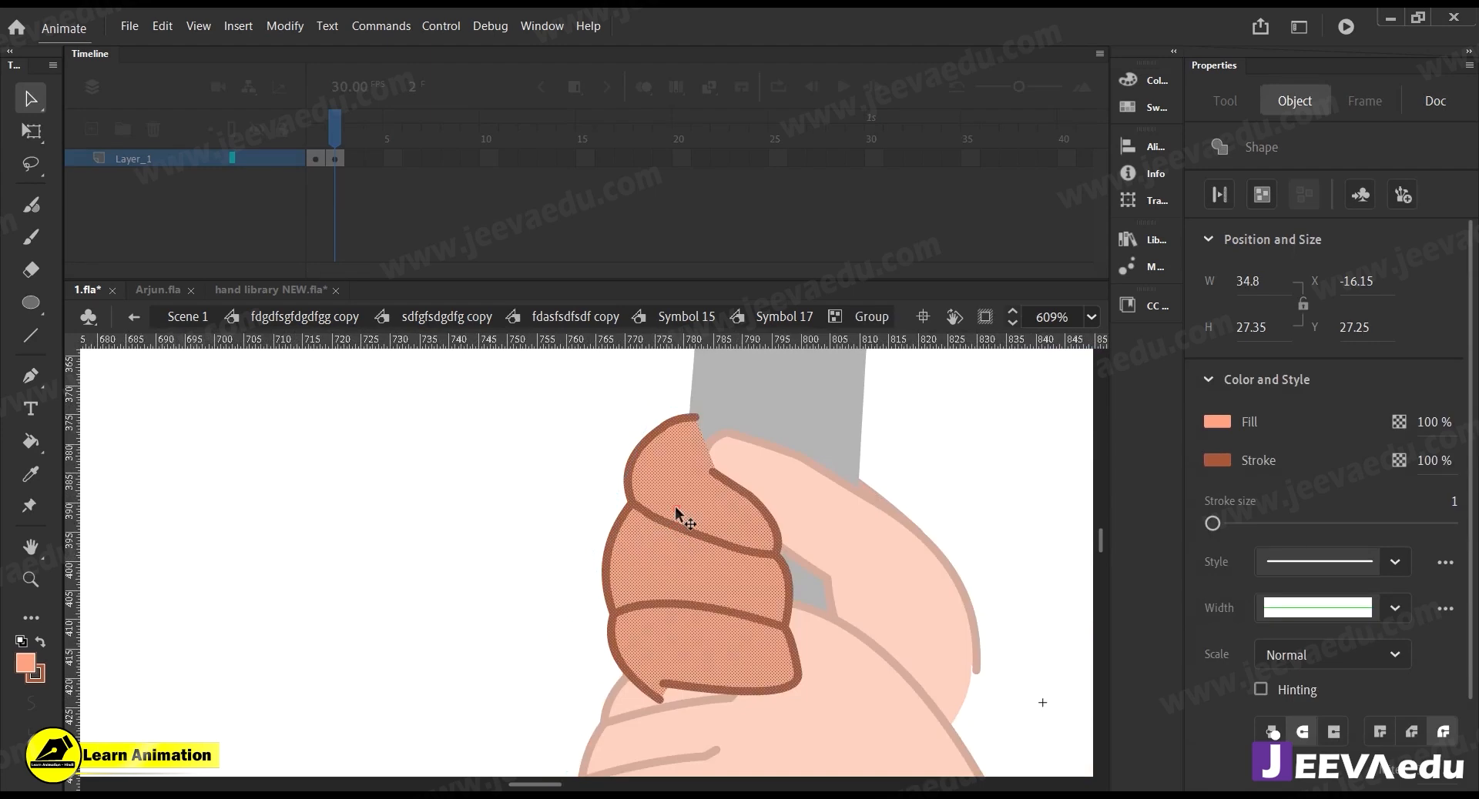
click(589, 530)
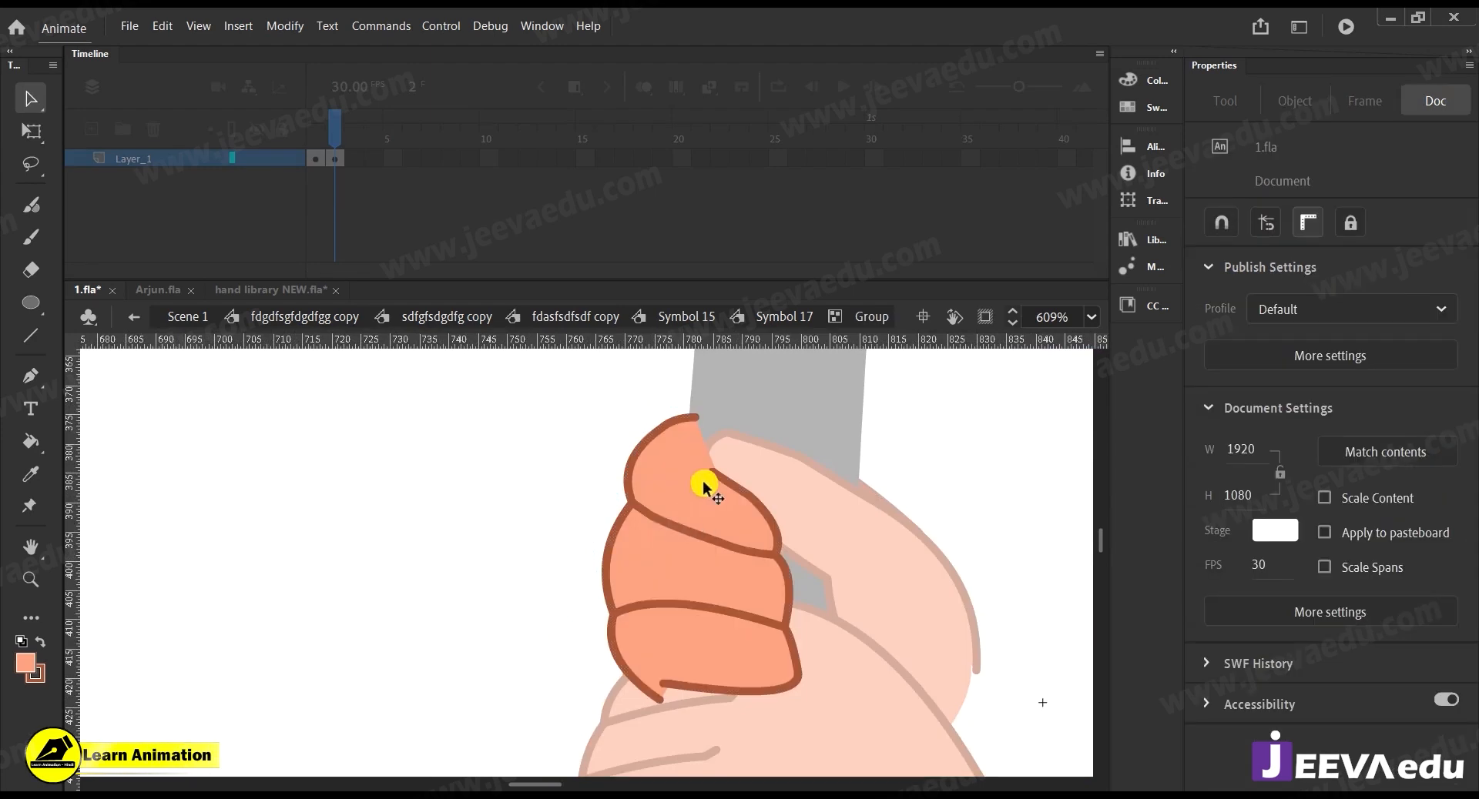
click(691, 599)
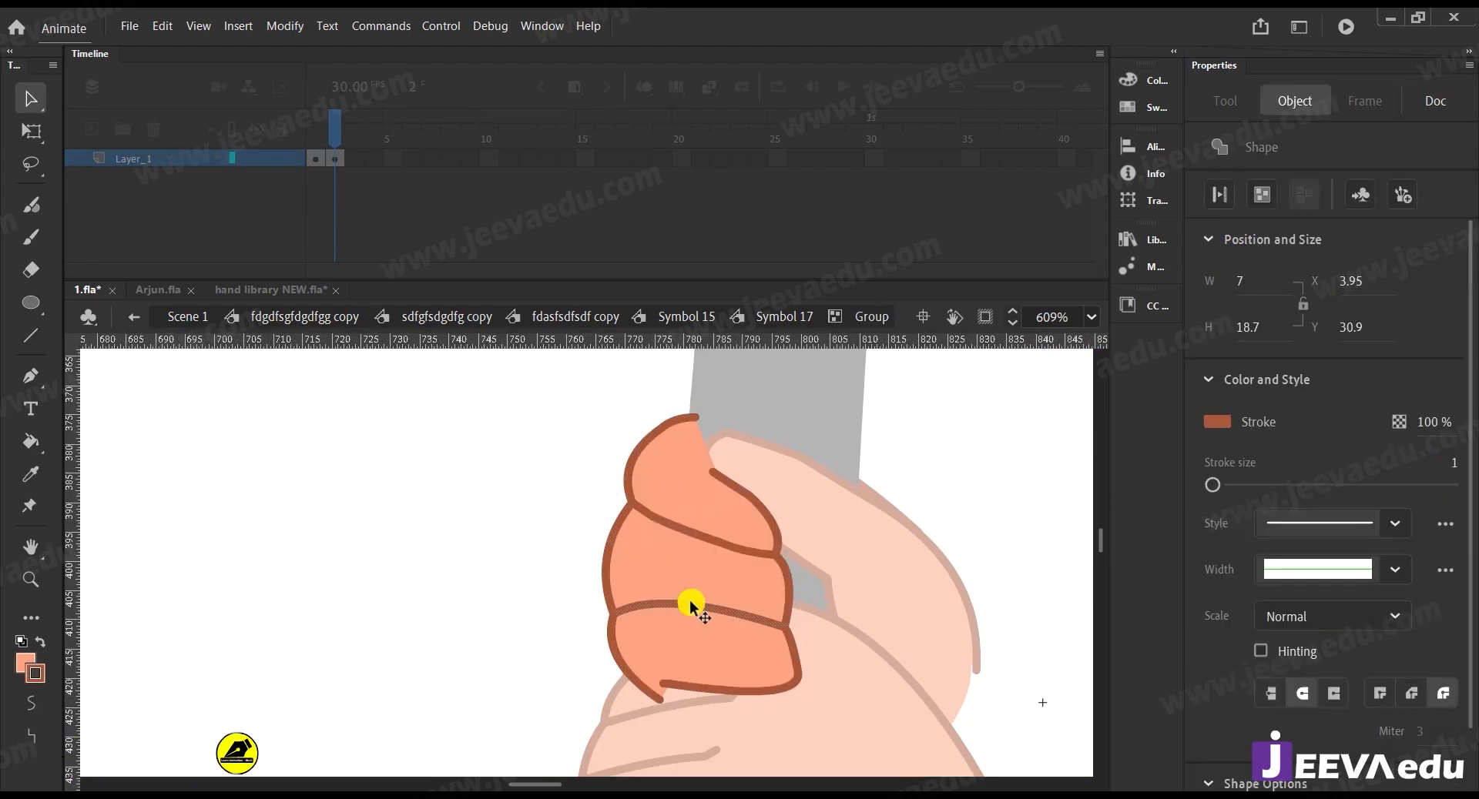
mouse_move(690, 599)
mouse_down()
mouse_move(690, 570)
mouse_move(609, 580)
mouse_move(581, 566)
mouse_up()
key(Escape)
click(570, 567)
key(Delete)
Lower the original crease at both ends, slope the new crease down towards the thumb side, and delete its overshoot
drag(681, 603, 686, 630)
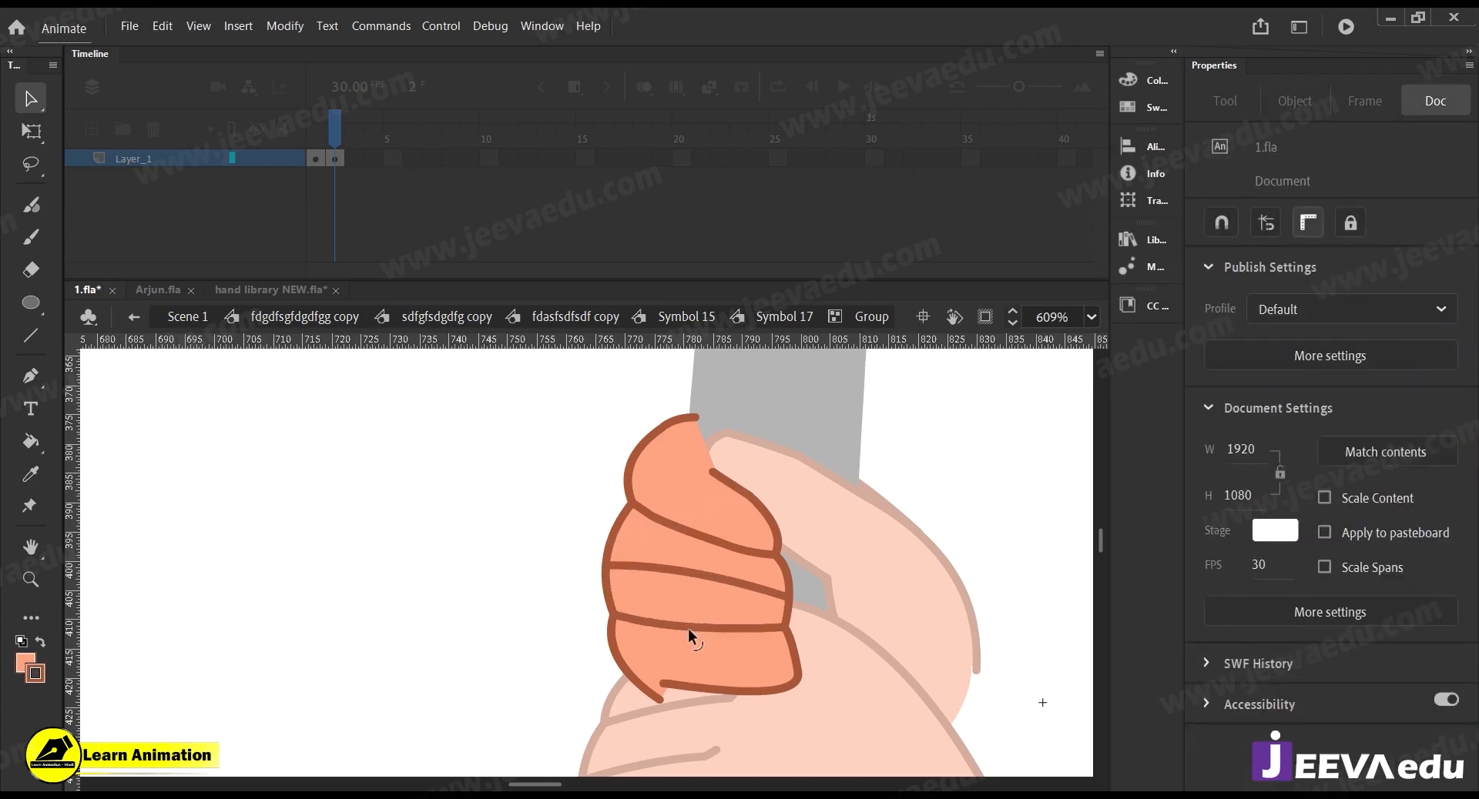
drag(787, 630, 787, 650)
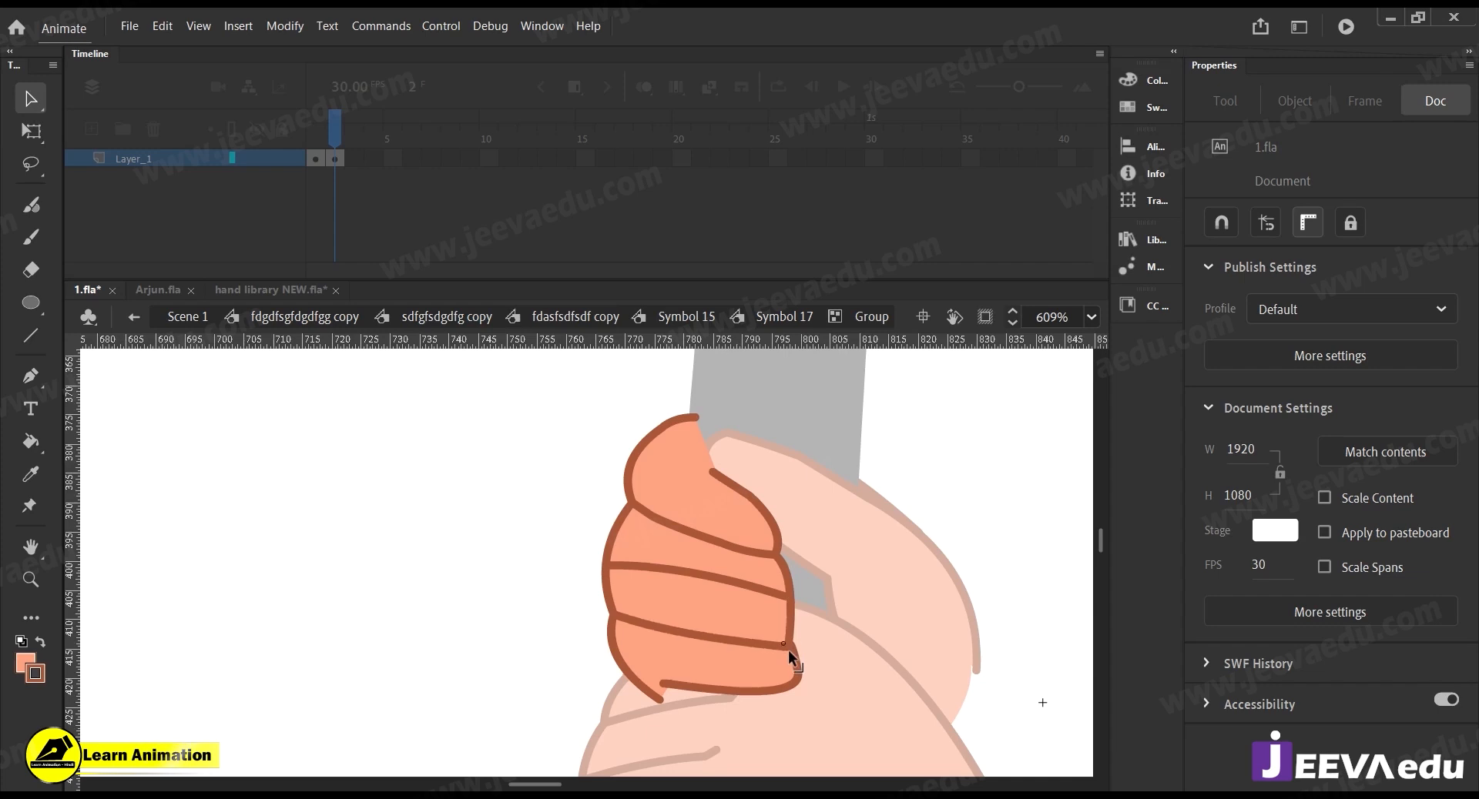
drag(718, 573, 805, 622)
click(805, 621)
key(Delete)
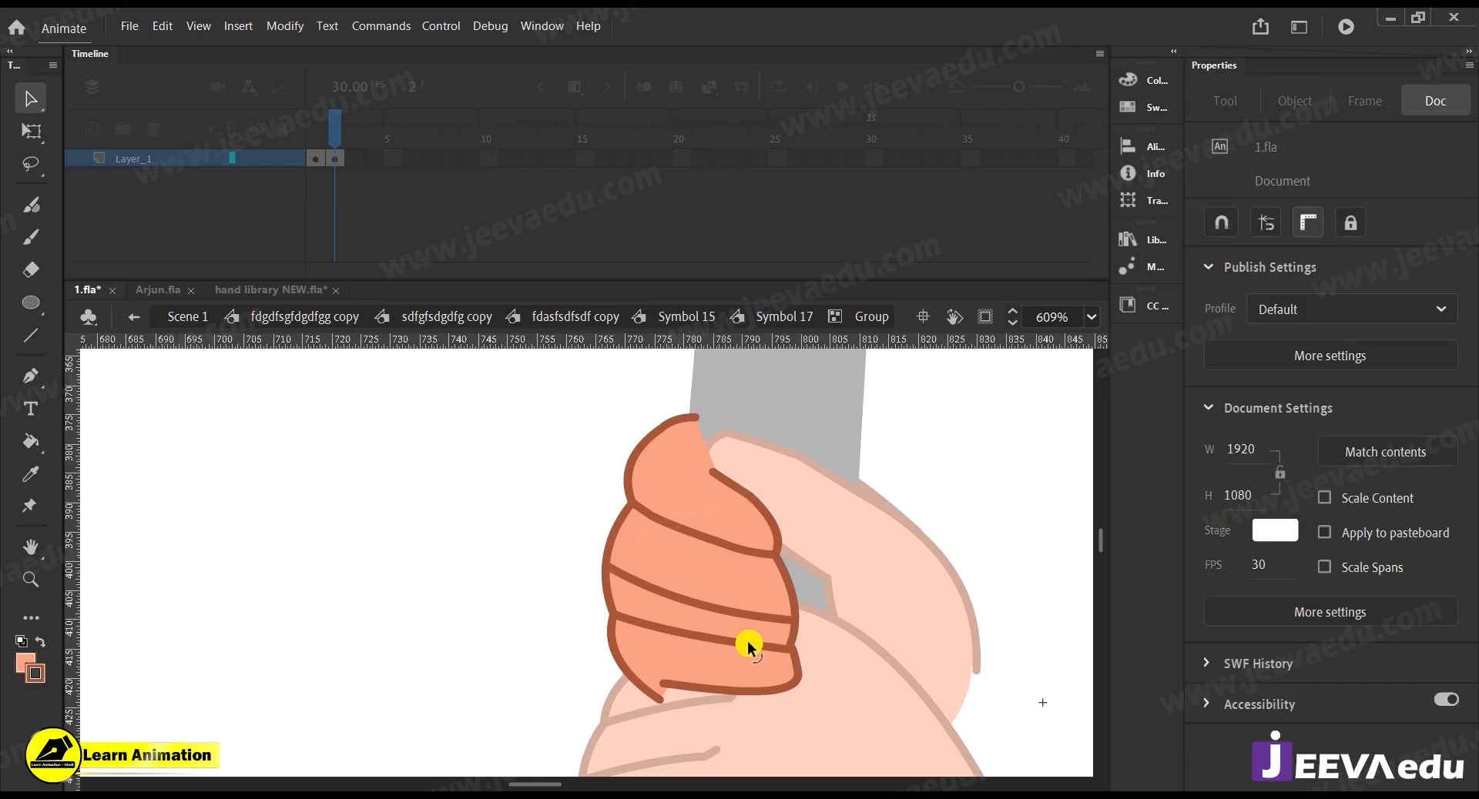
drag(613, 617, 616, 644)
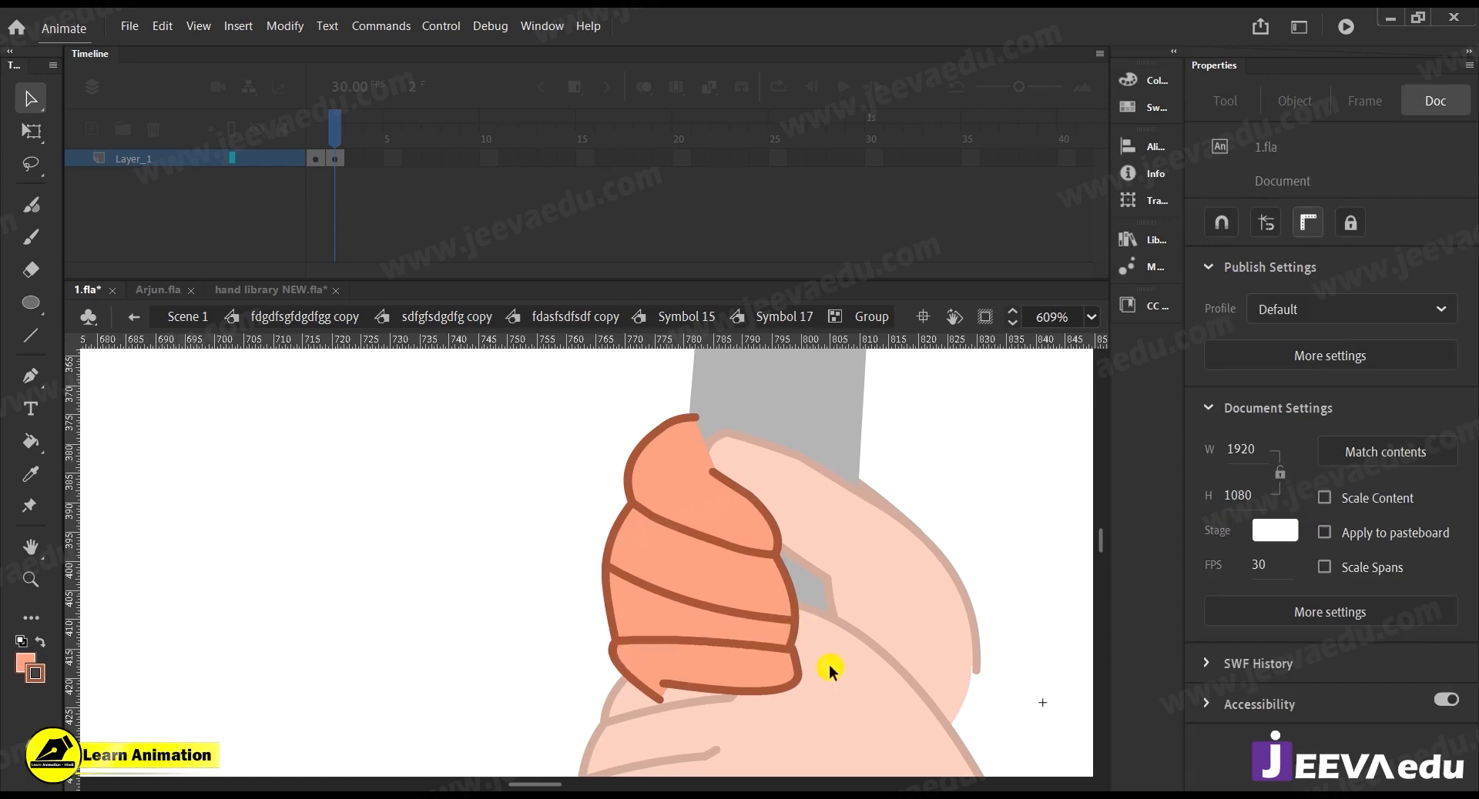
Pull the curled fingers' bottom outline and outer edge downward to make room for the fourth finger, deleting the leftover line stub
drag(729, 687, 674, 704)
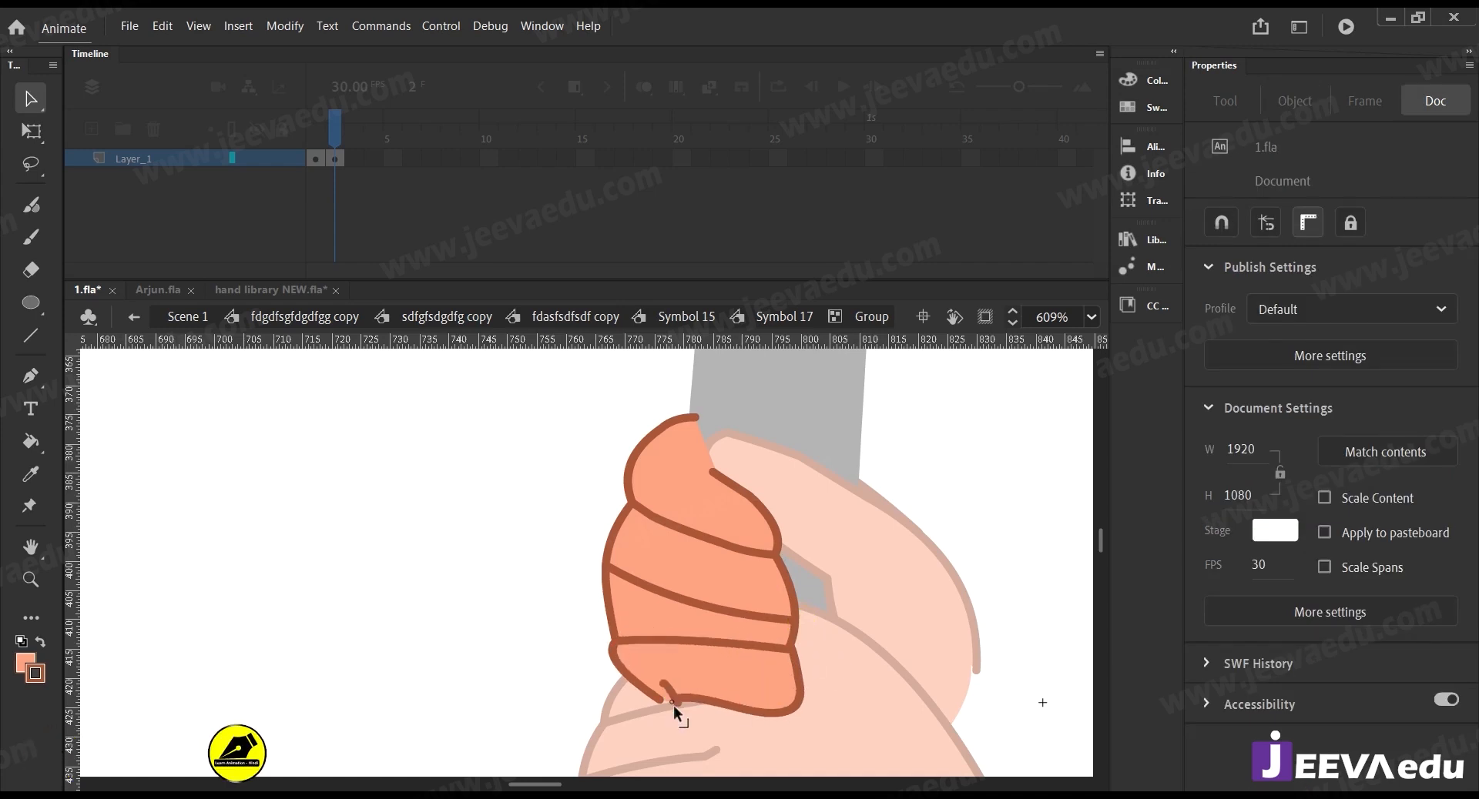
click(669, 692)
key(Delete)
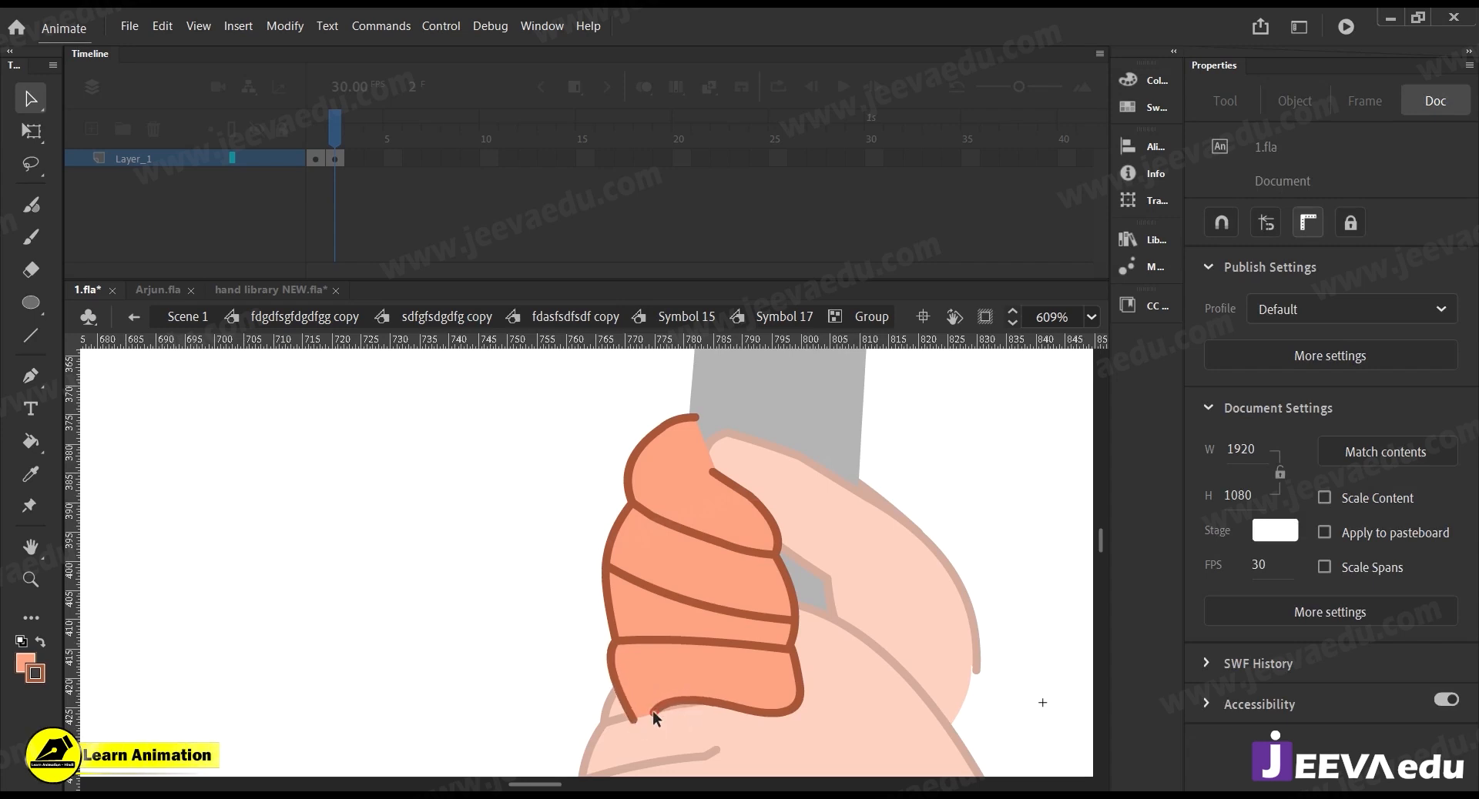
drag(704, 698, 705, 714)
Bend the lowest finger crease downward, lower its end on the thumb side, and delete the overshooting pieces
drag(704, 647, 709, 666)
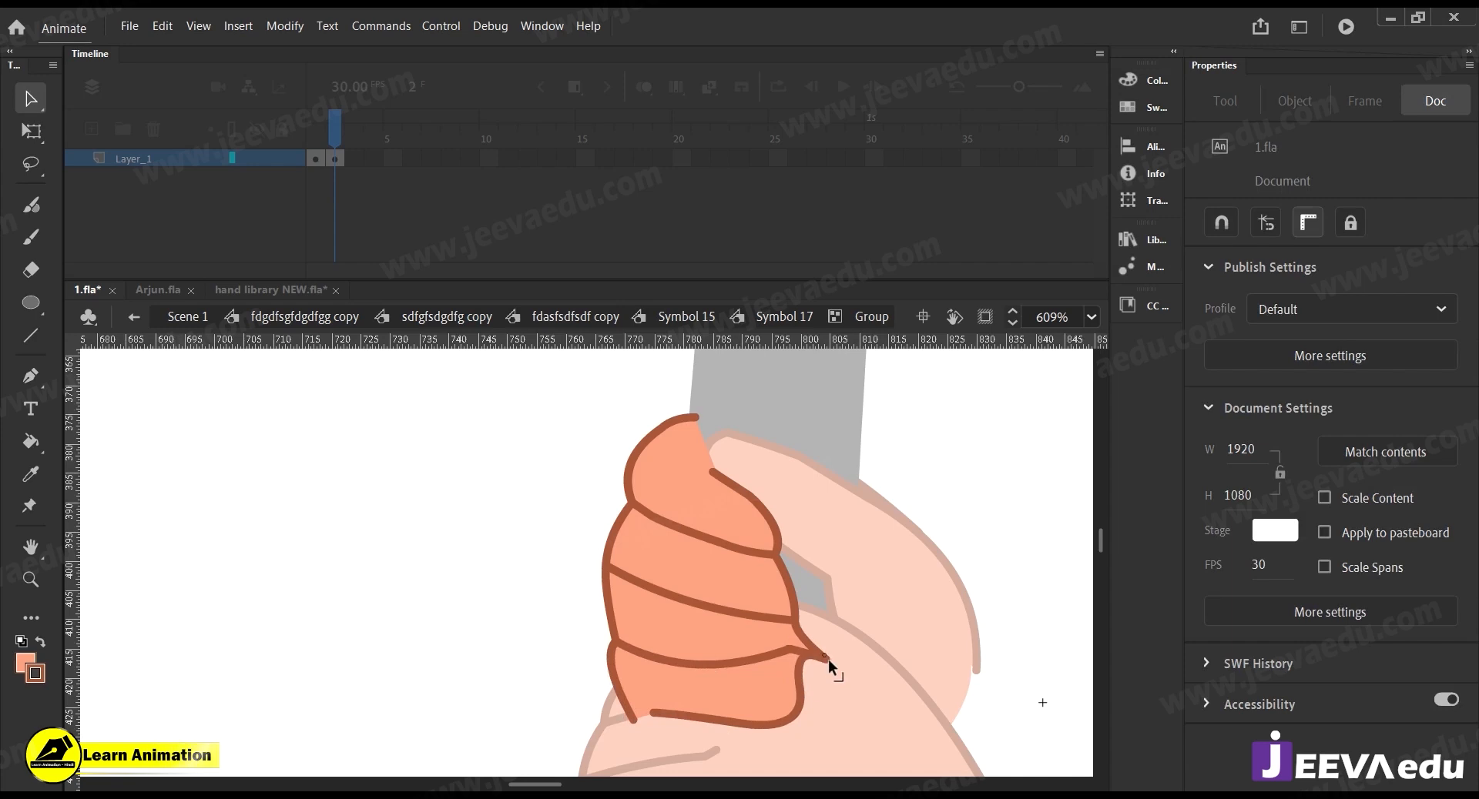
click(774, 673)
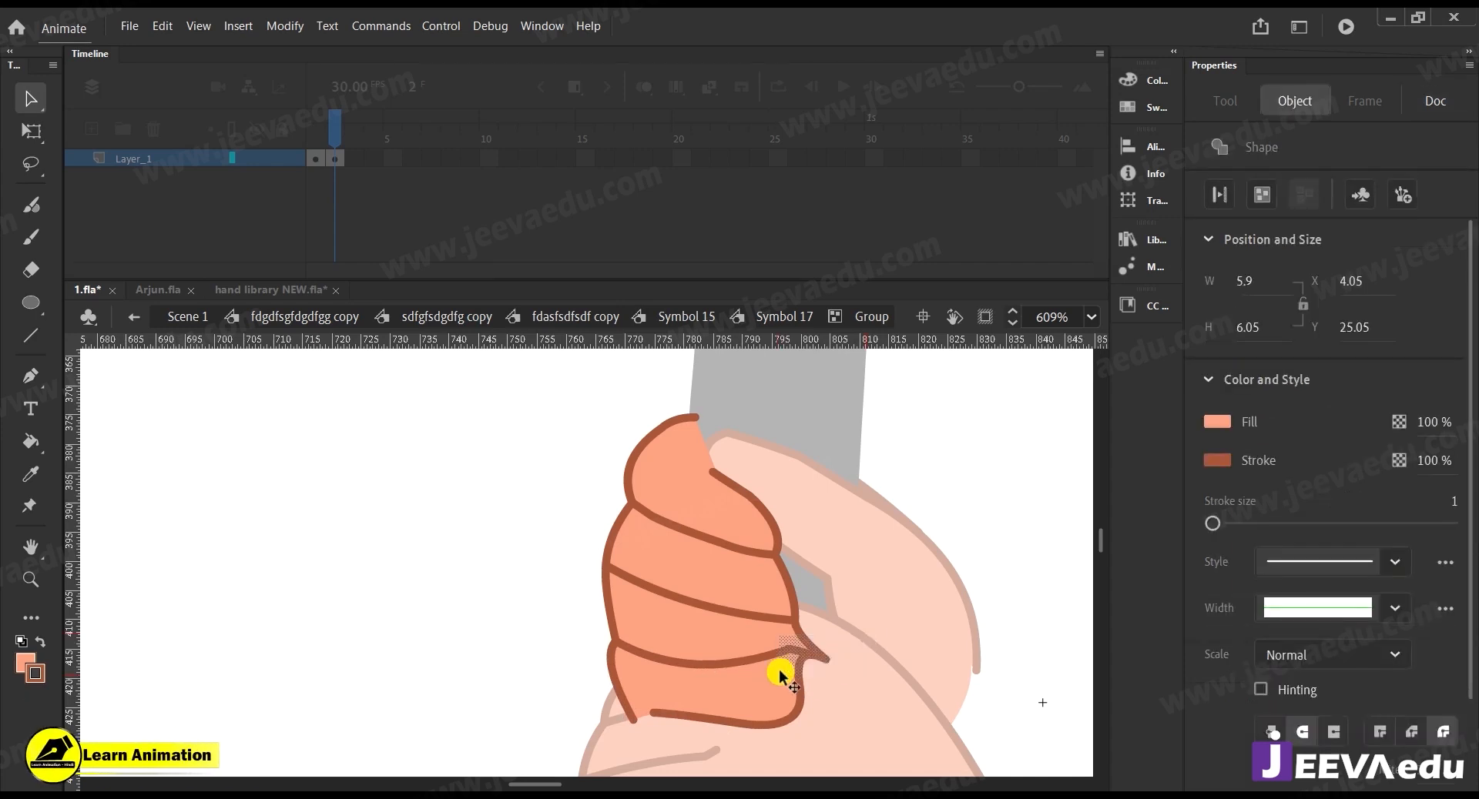
key(Delete)
drag(778, 649, 820, 678)
click(818, 683)
key(Delete)
Delete the stray line segment beside the lowest finger and straighten that finger's edge on the thumb side
click(800, 673)
click(798, 677)
key(Delete)
drag(801, 633, 797, 711)
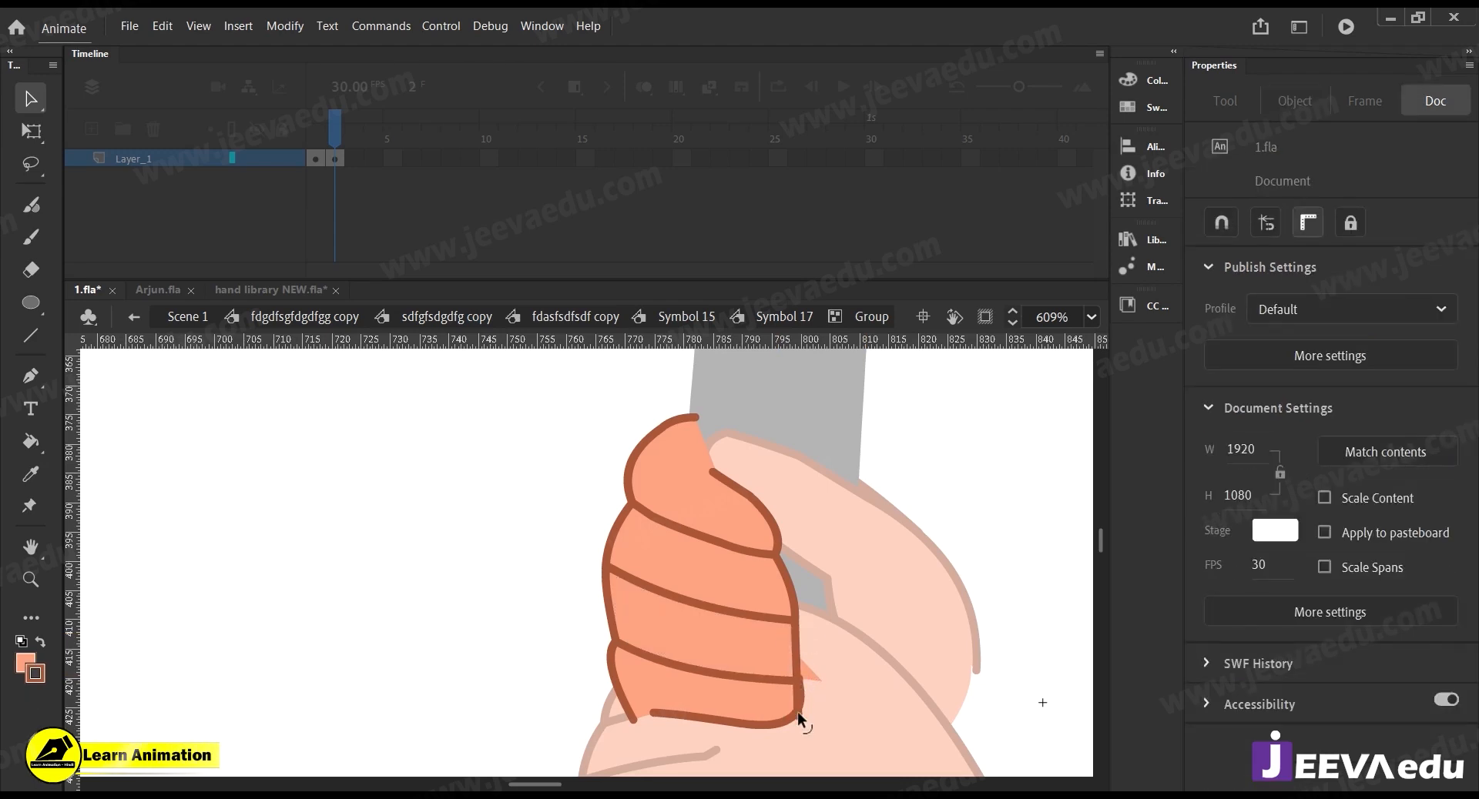
Delete the leftover fill sliver, extend the bottom outline to meet the fingers' outer edge, and trim the part past it
click(807, 673)
key(Delete)
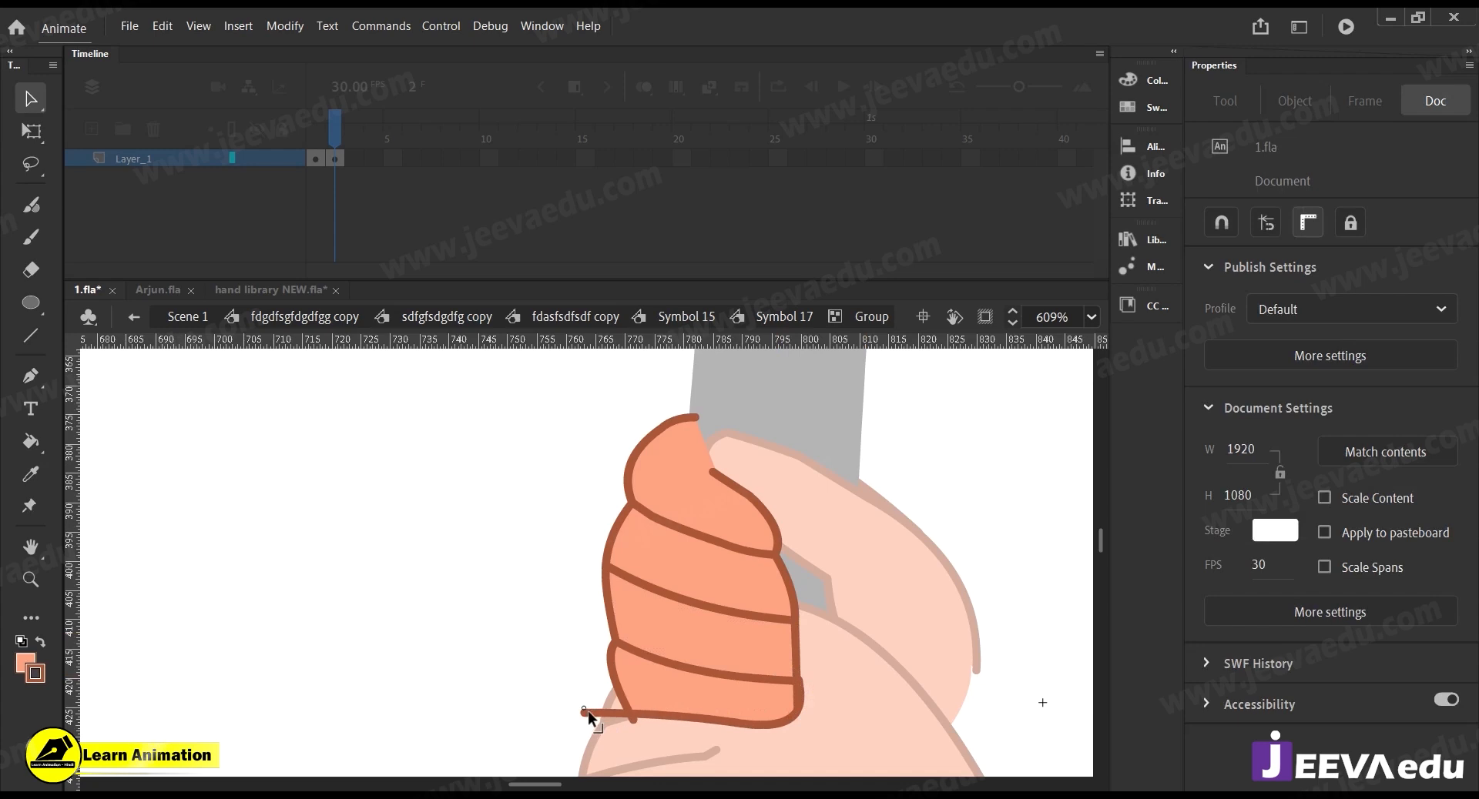
click(590, 712)
key(Delete)
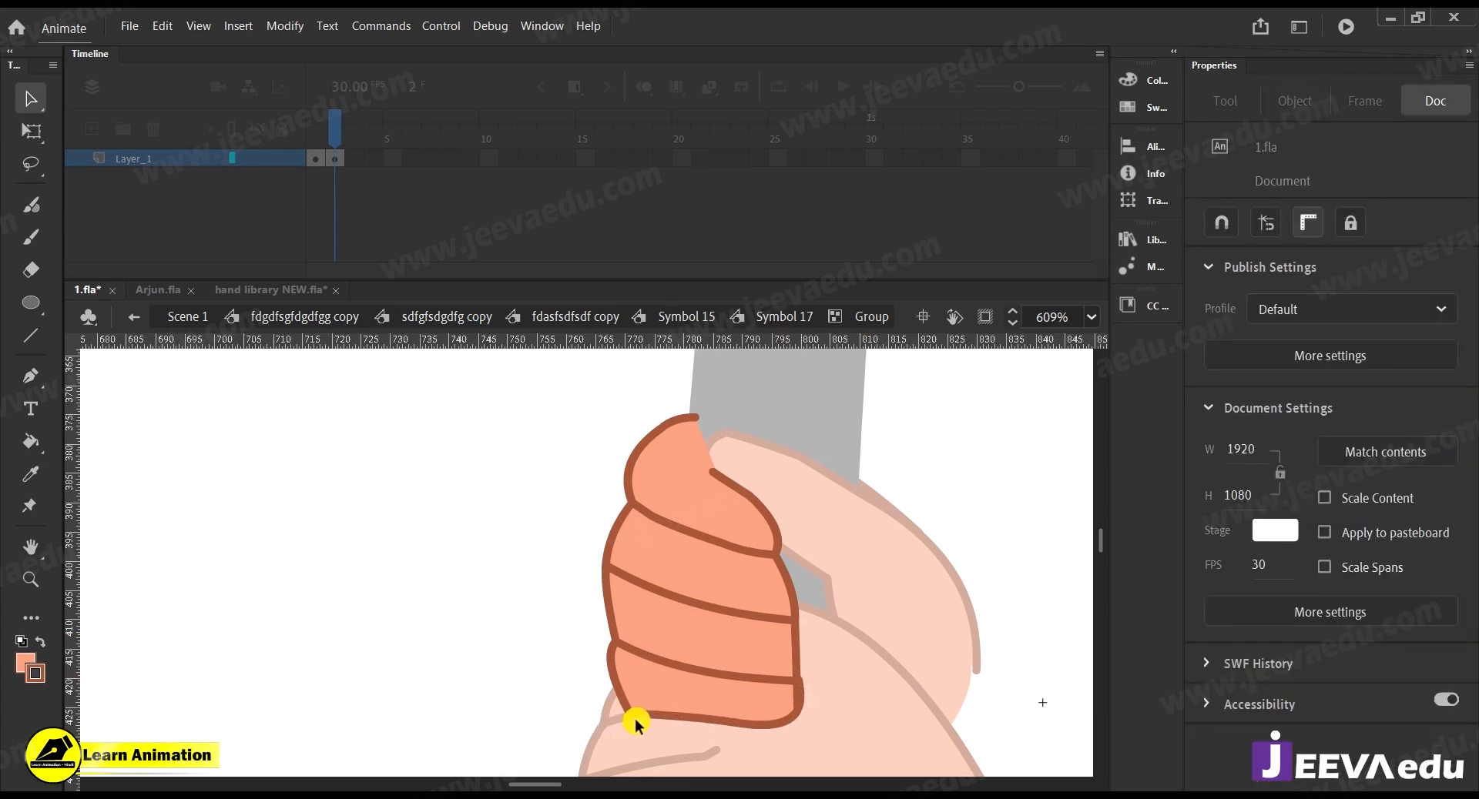
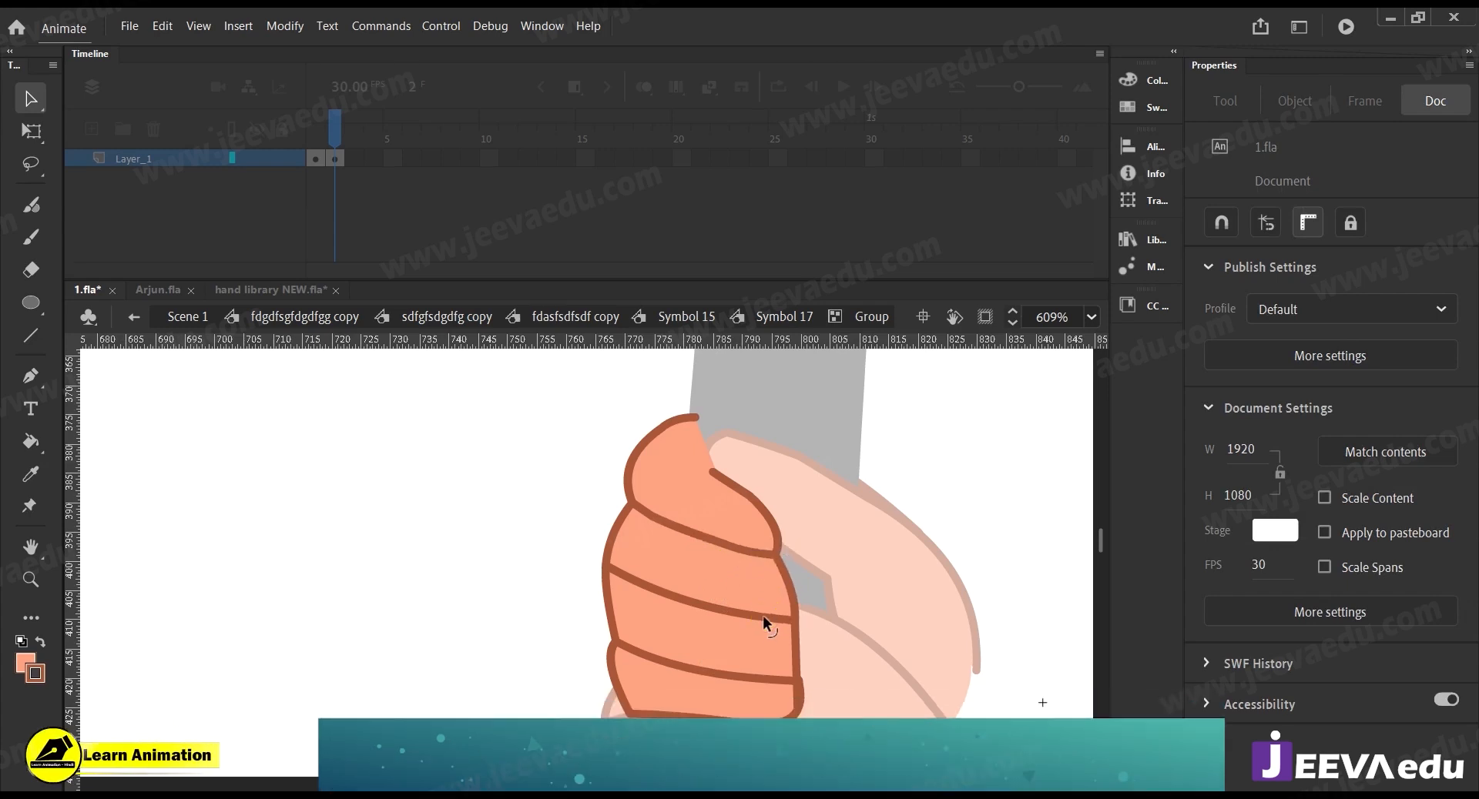
Adjust the curled fingers' lower middle crease and the outer edge beside it, and leave the group
drag(762, 616, 762, 621)
drag(608, 614, 610, 614)
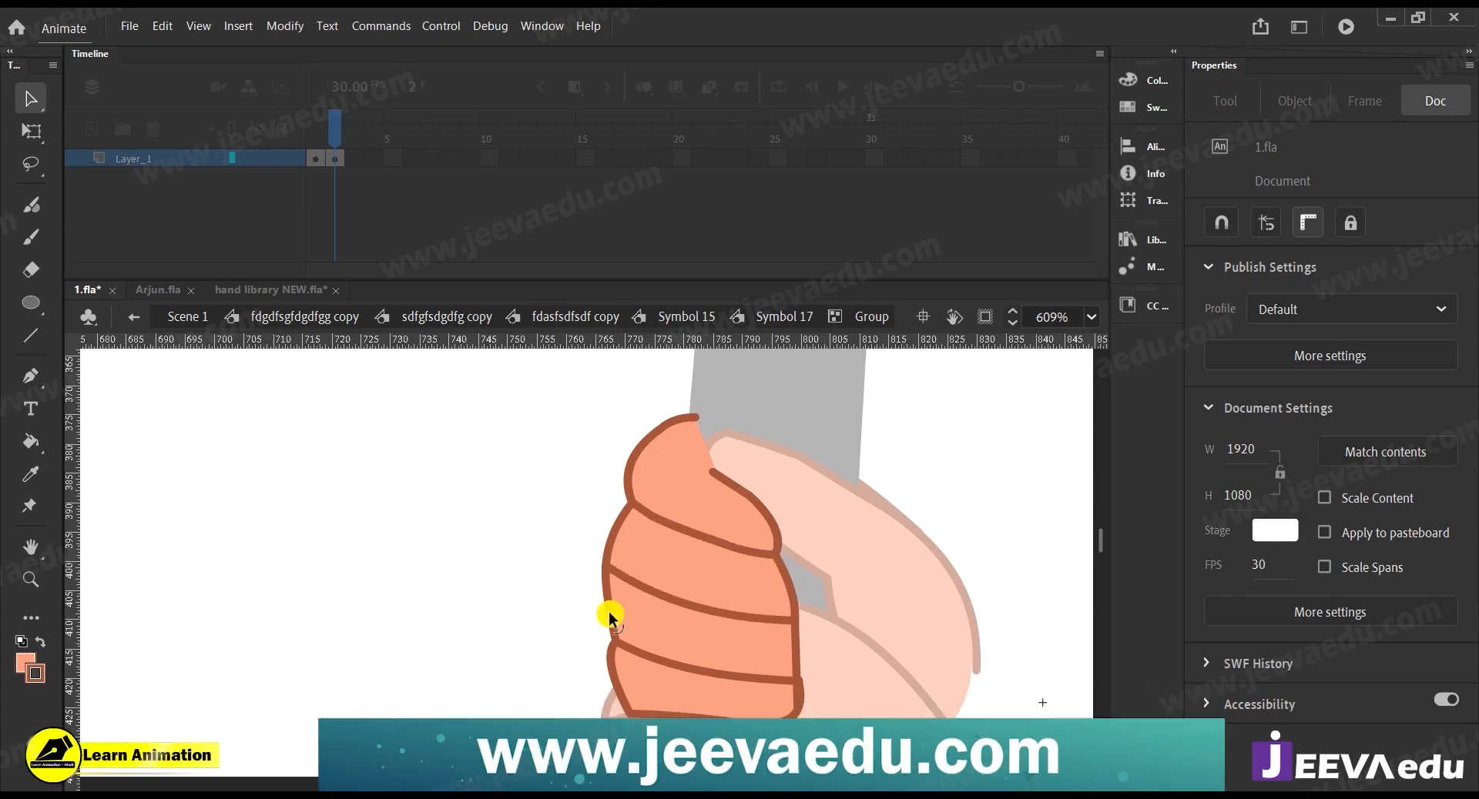
double_click(530, 608)
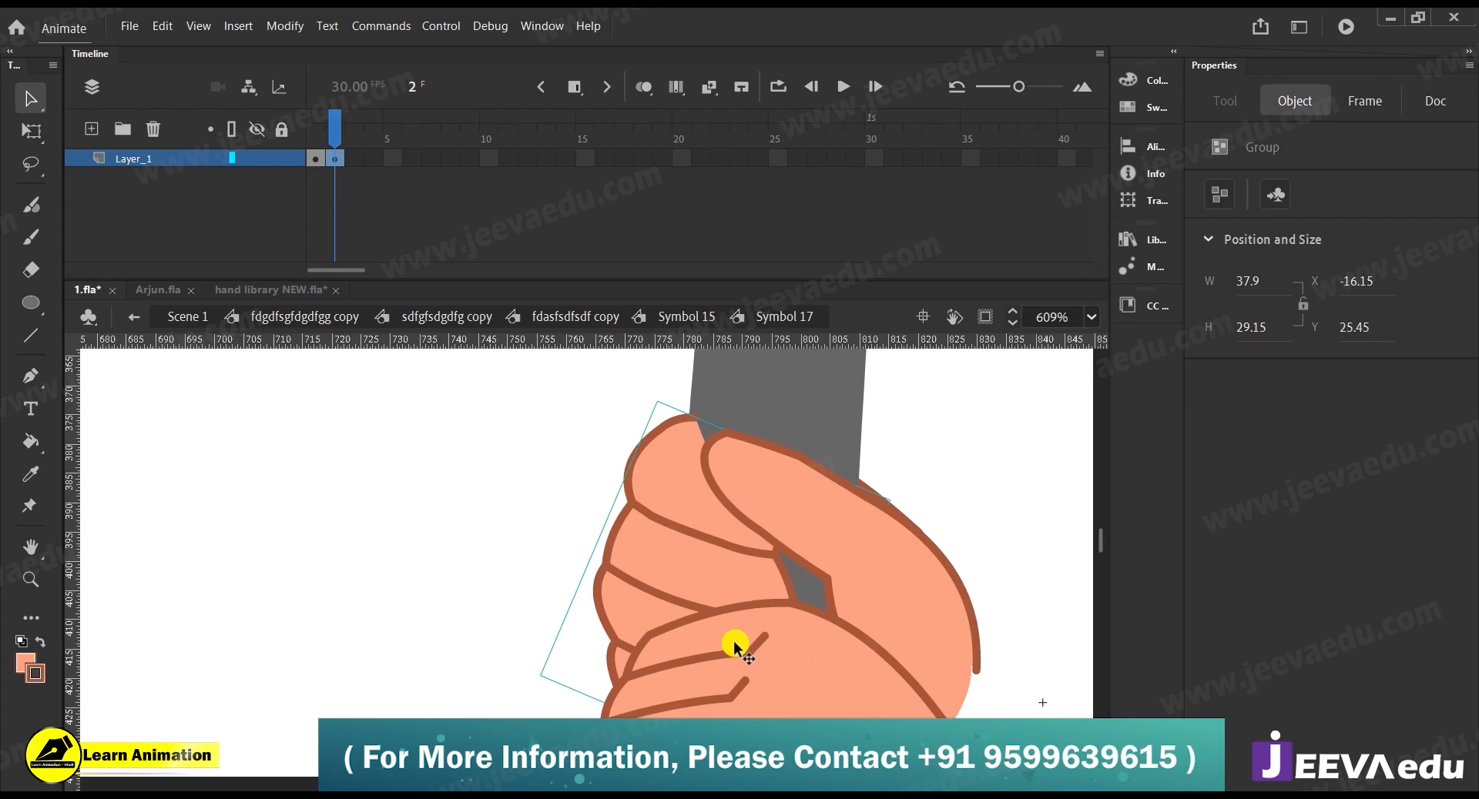
Rotate the curled-fingers group slightly with Free Transform and reposition it so the fingers run along the handle above the front hand
key(z)
alt+click(712, 583)
alt+click(713, 625)
click(546, 563)
drag(668, 640, 768, 653)
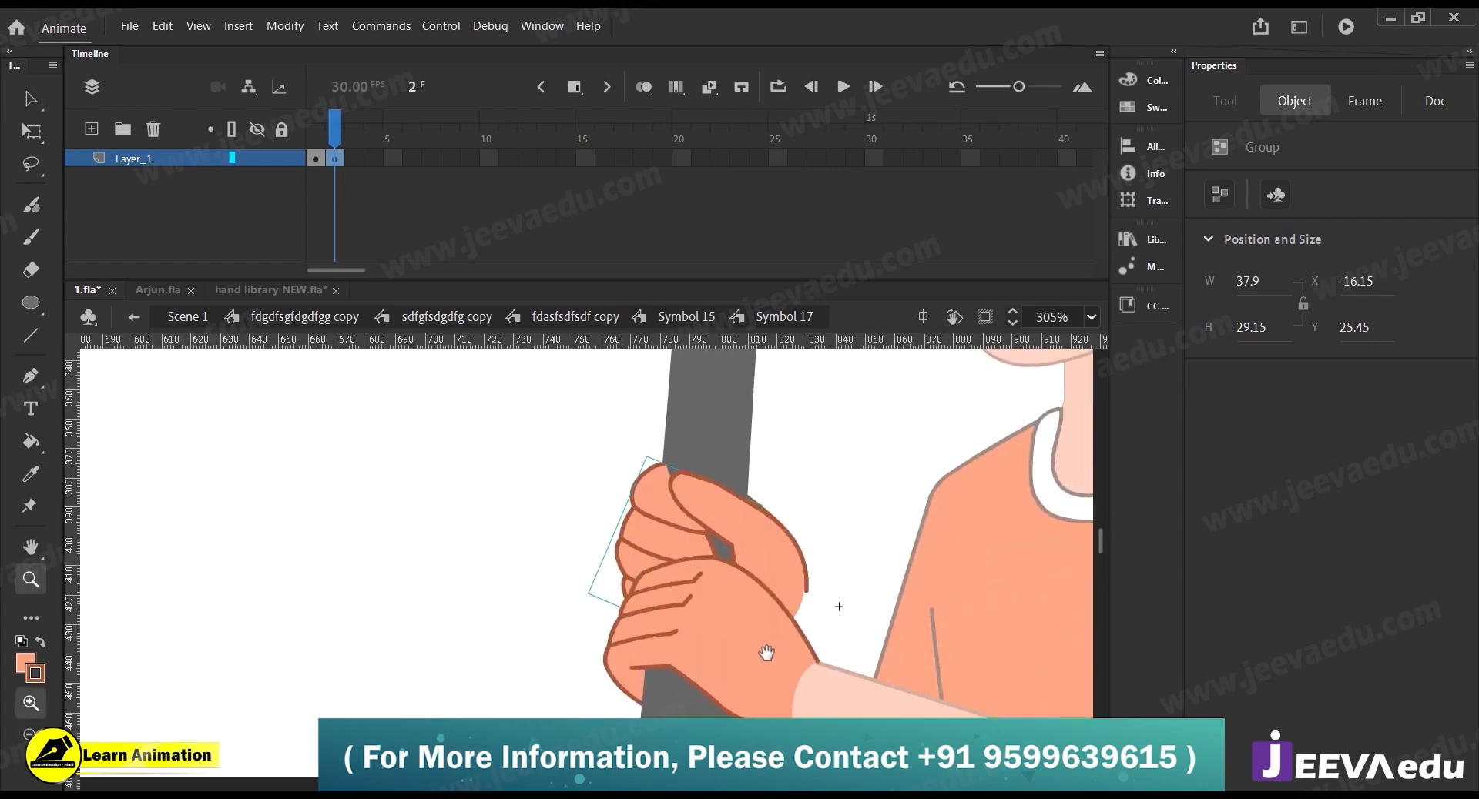
key(v)
key(q)
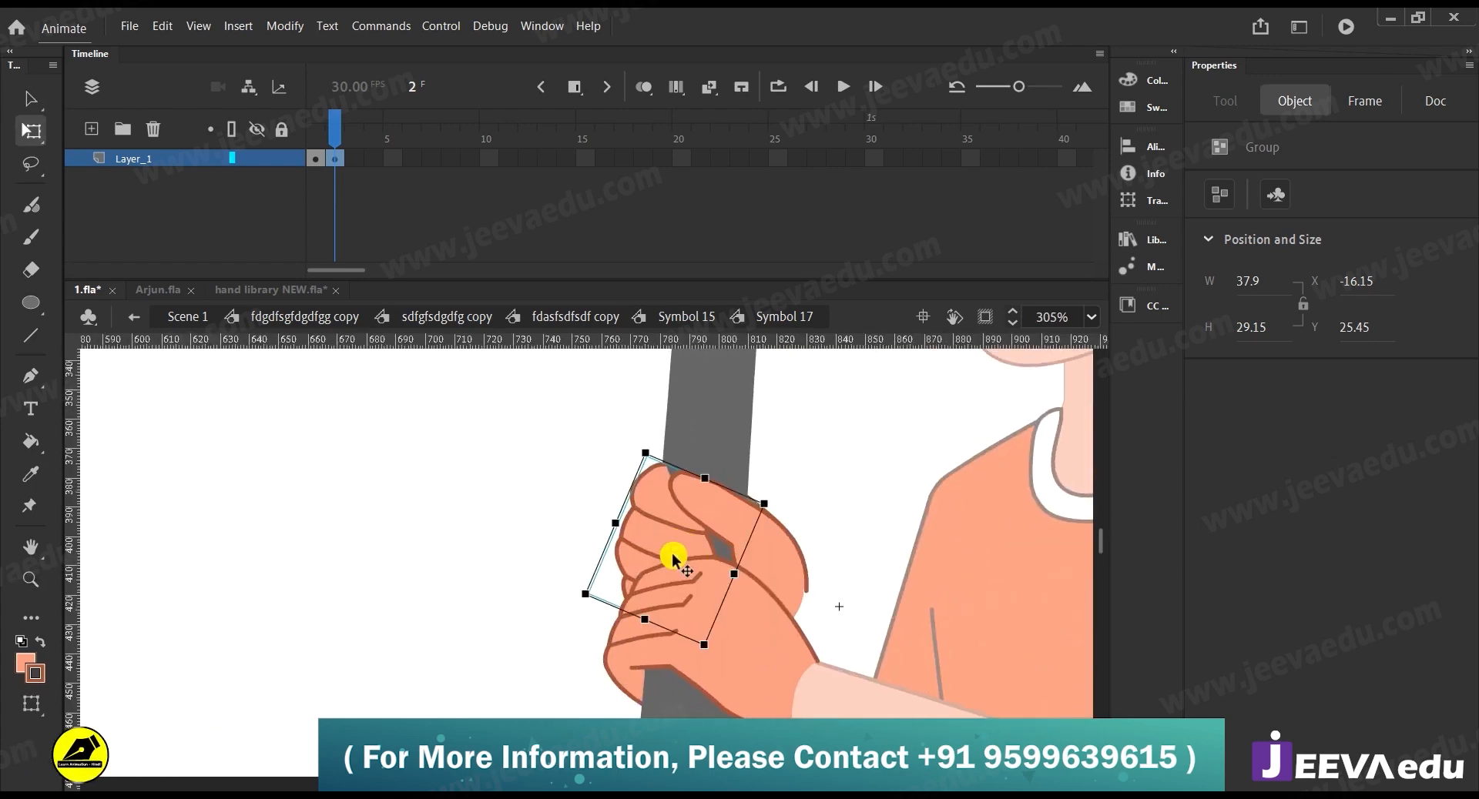
drag(673, 549, 670, 483)
drag(713, 654, 735, 661)
drag(654, 535, 650, 533)
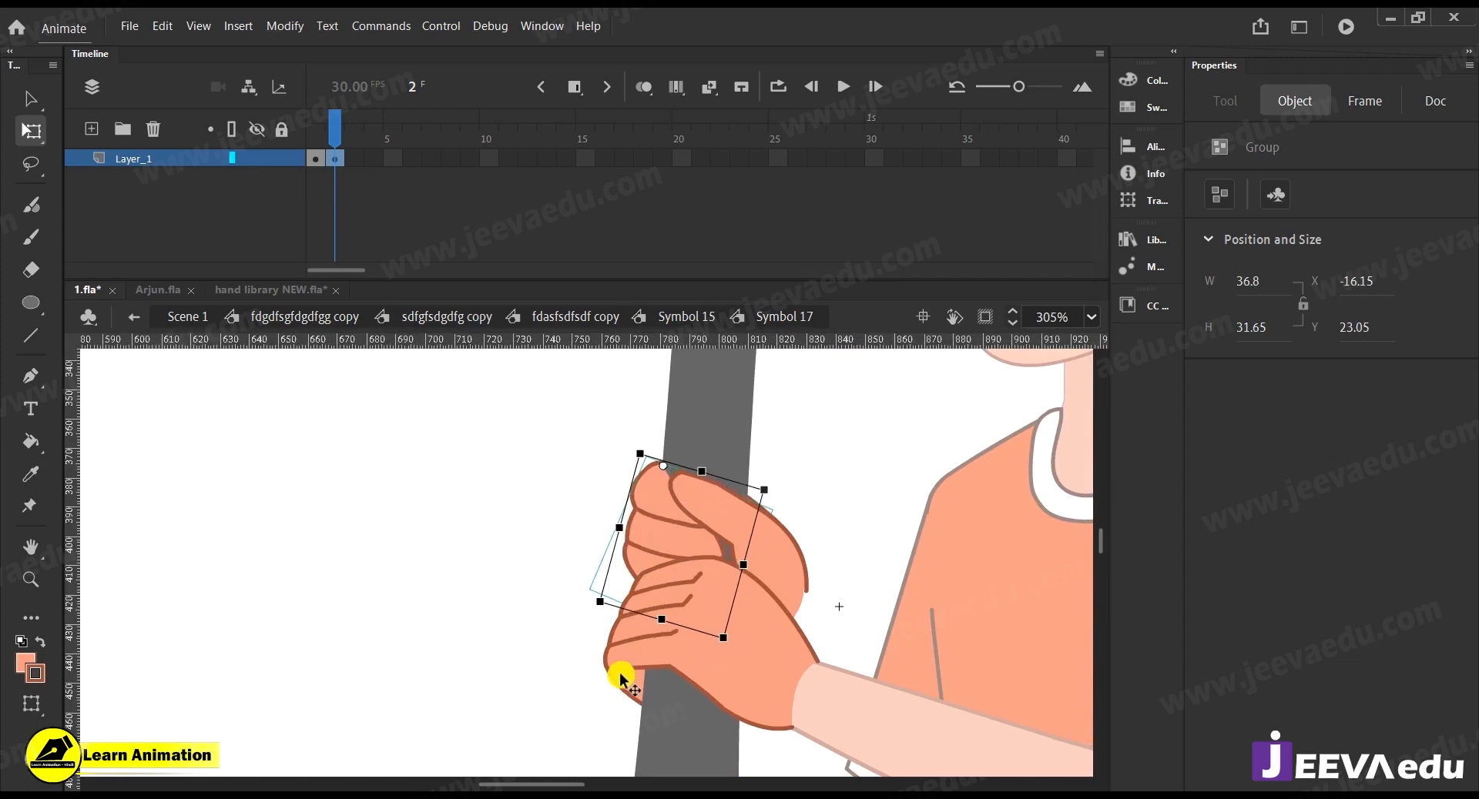
Open the front hand's group and lower the corner and free end of its bottom outline across the handle
key(z)
alt+click(610, 617)
alt+click(628, 633)
click(625, 622)
drag(620, 605, 809, 669)
click(660, 630)
click(663, 650)
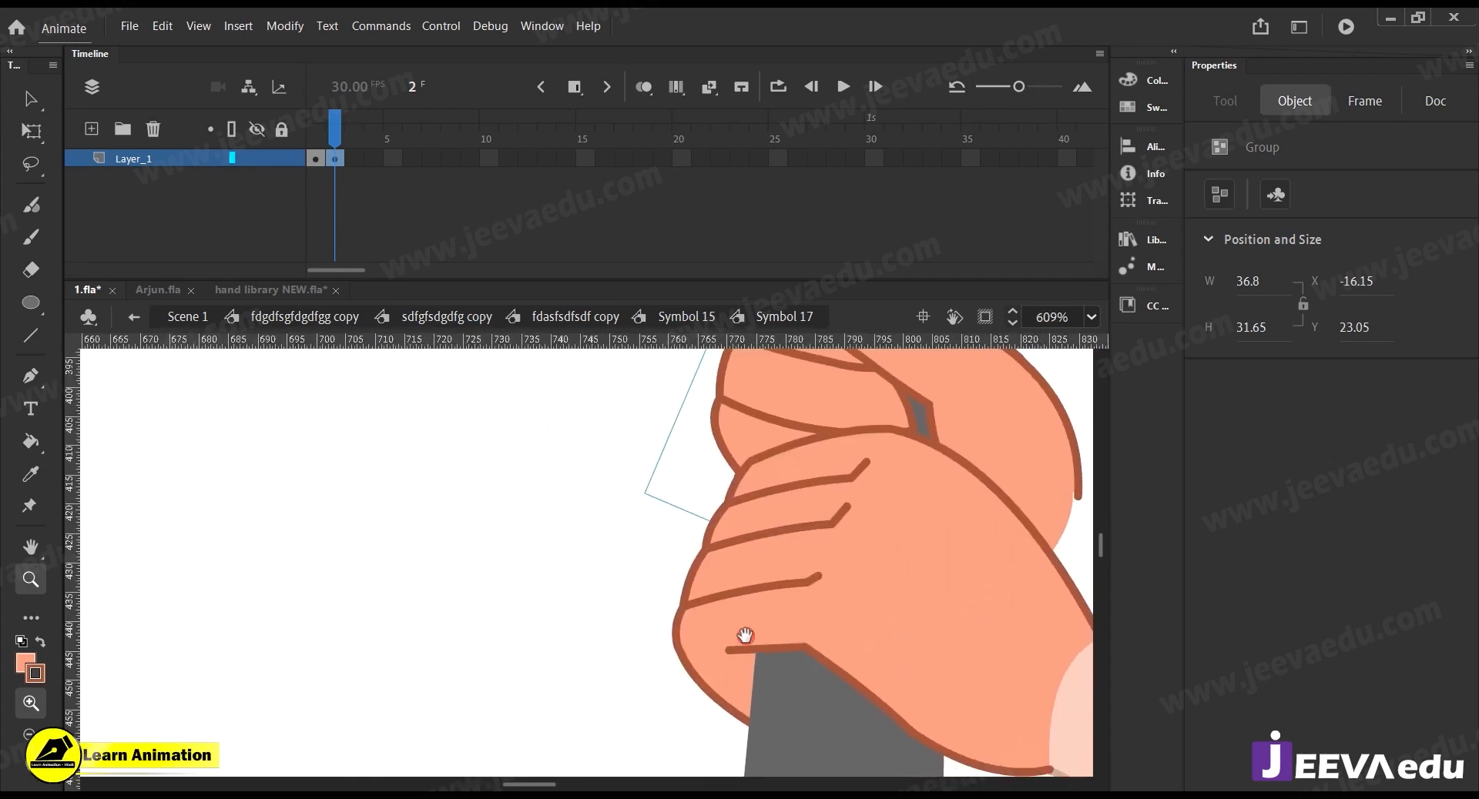
key(v)
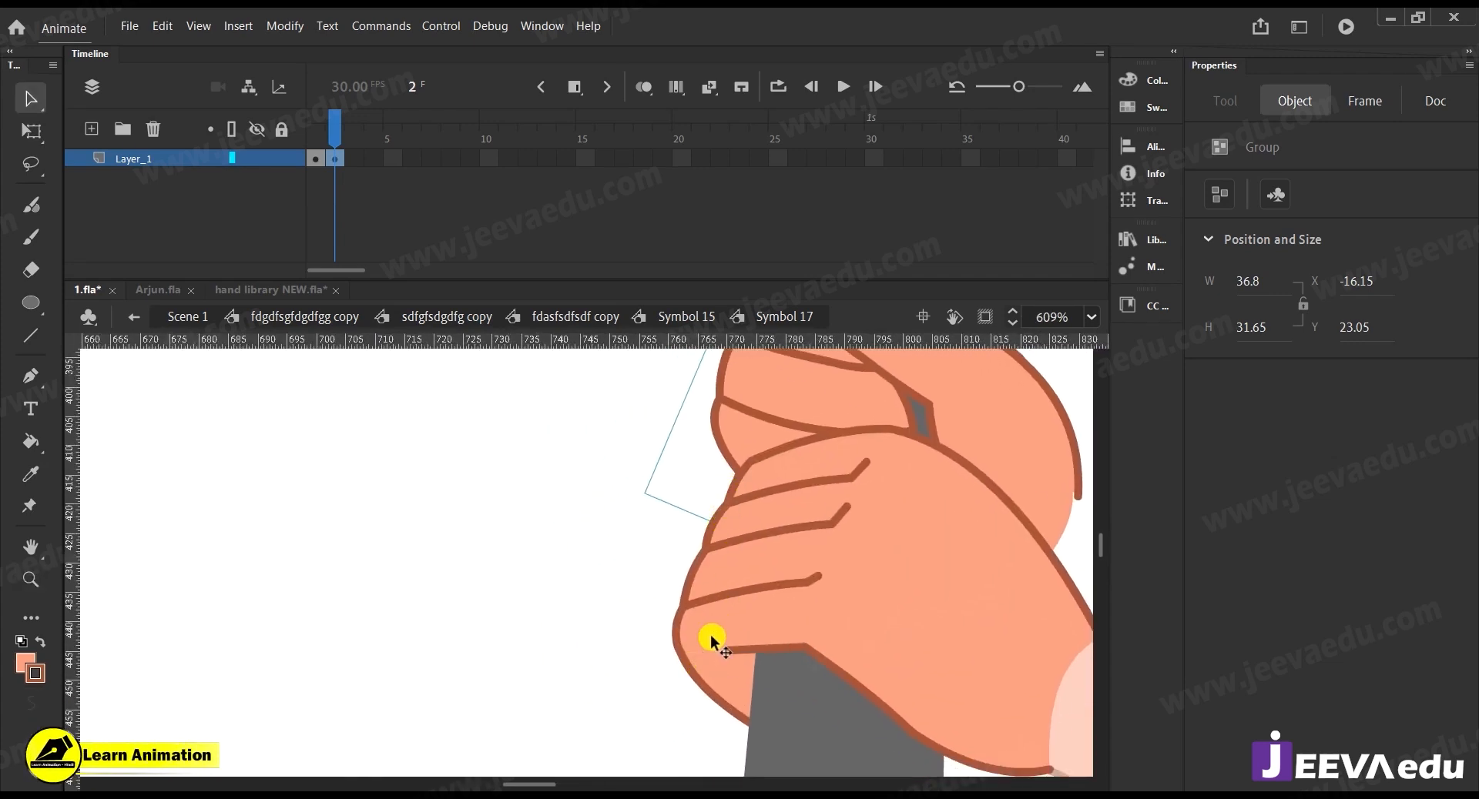
double_click(710, 635)
click(718, 623)
click(629, 640)
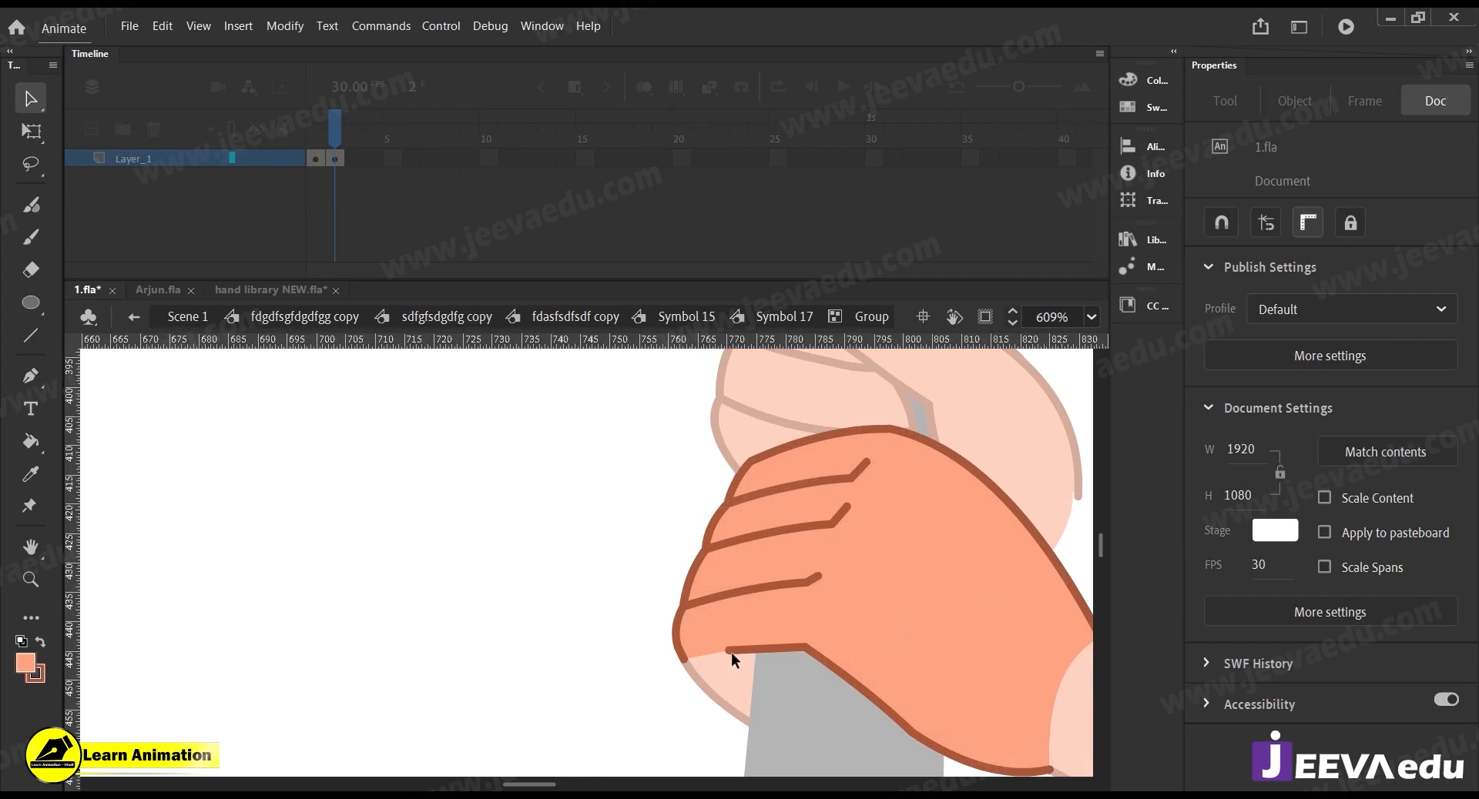
drag(806, 648, 808, 664)
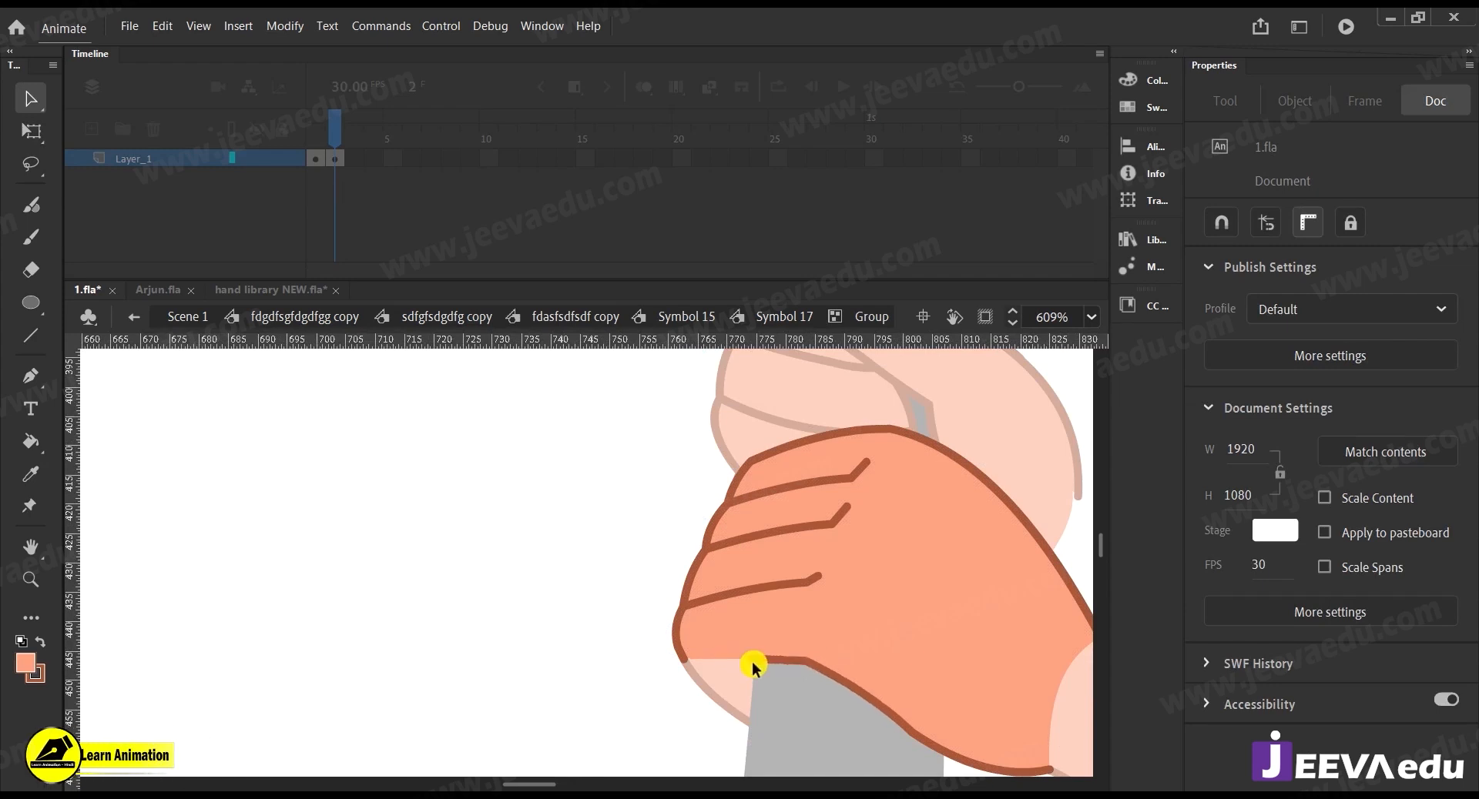
Delete the short hooked ends from the front hand's three finger creases
click(813, 579)
key(Delete)
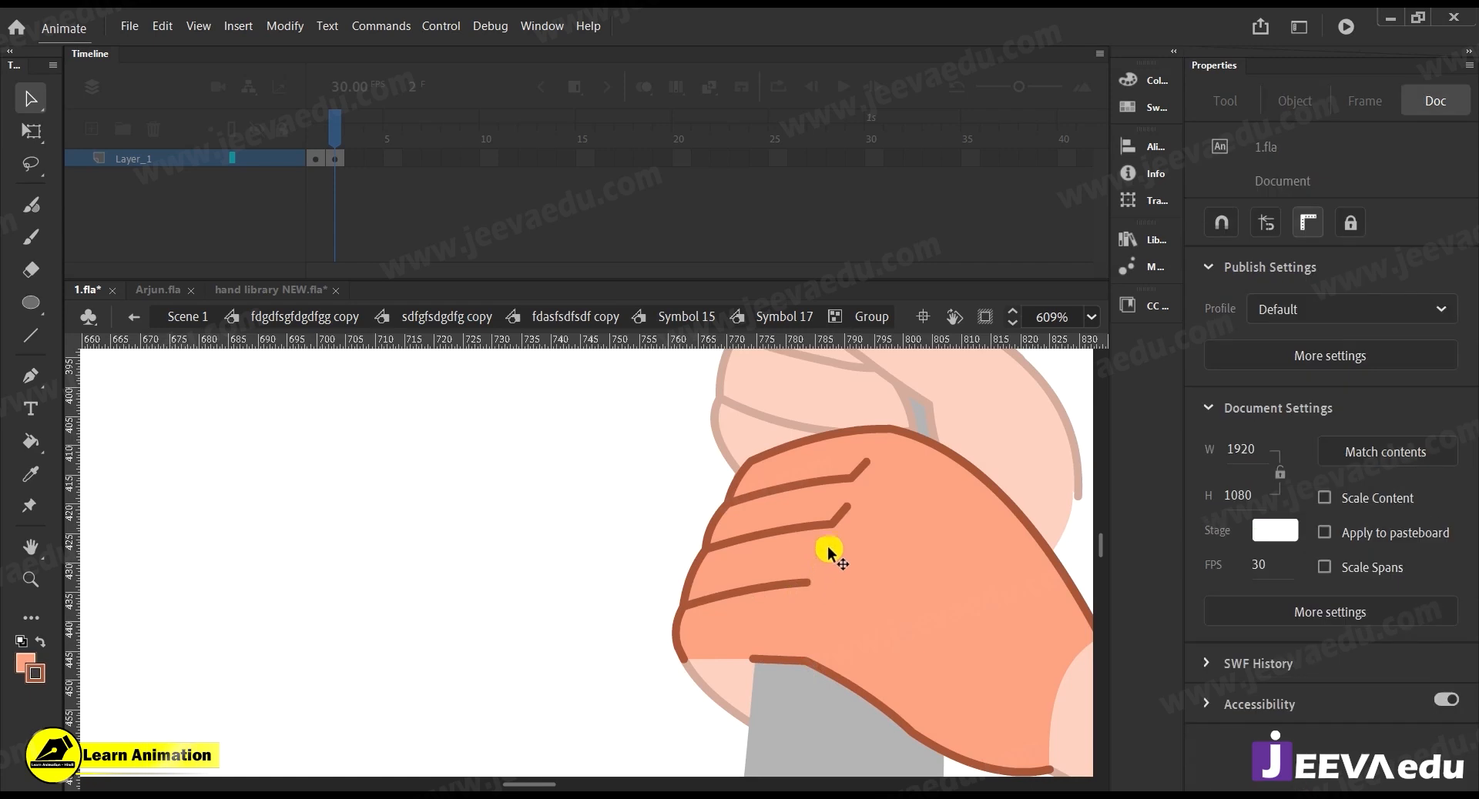
click(840, 515)
key(Delete)
click(856, 472)
key(Delete)
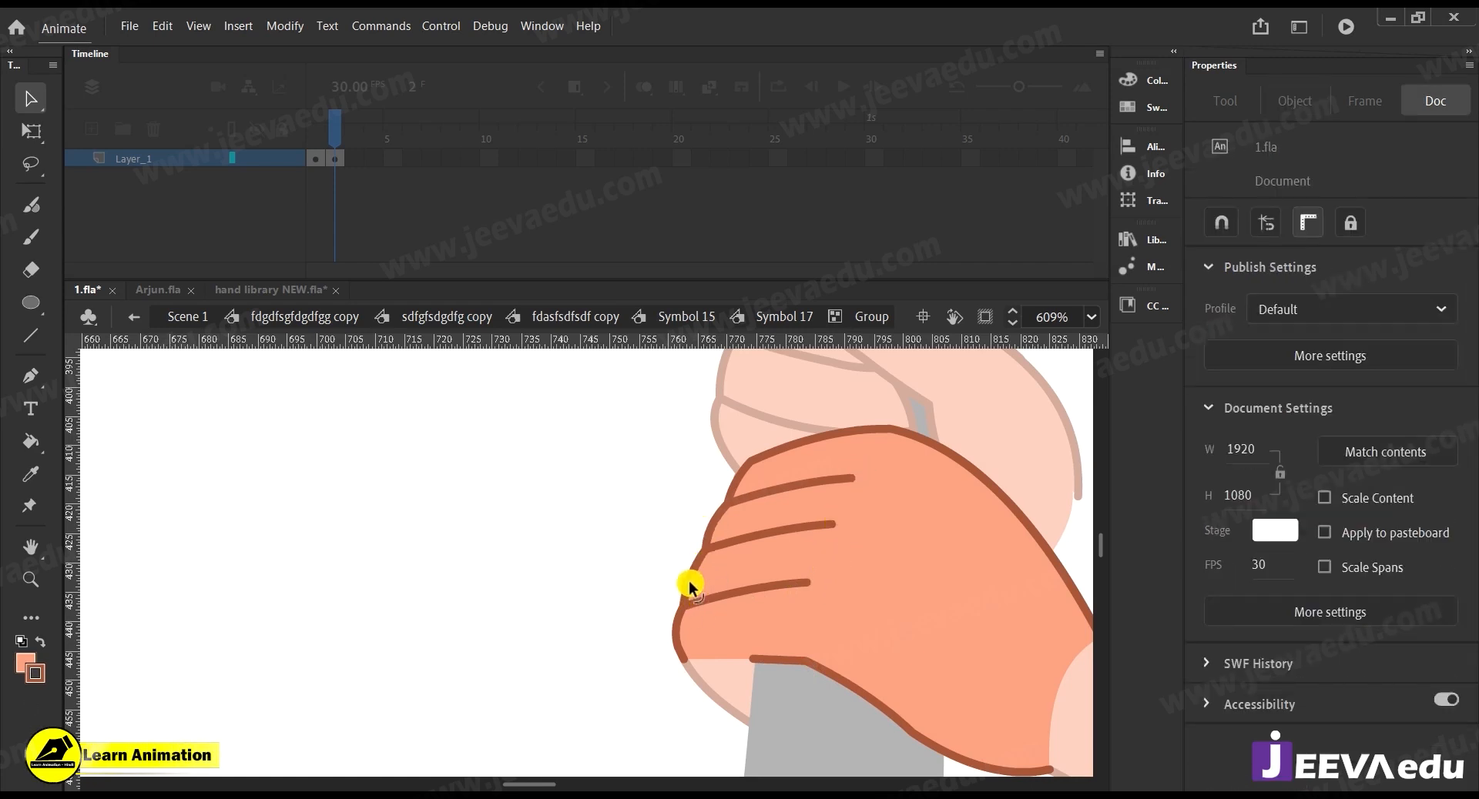
Pull the outer edges of the front hand's lower fingers inward into a straighter line and delete the outlines and fill left outside
drag(704, 641, 690, 714)
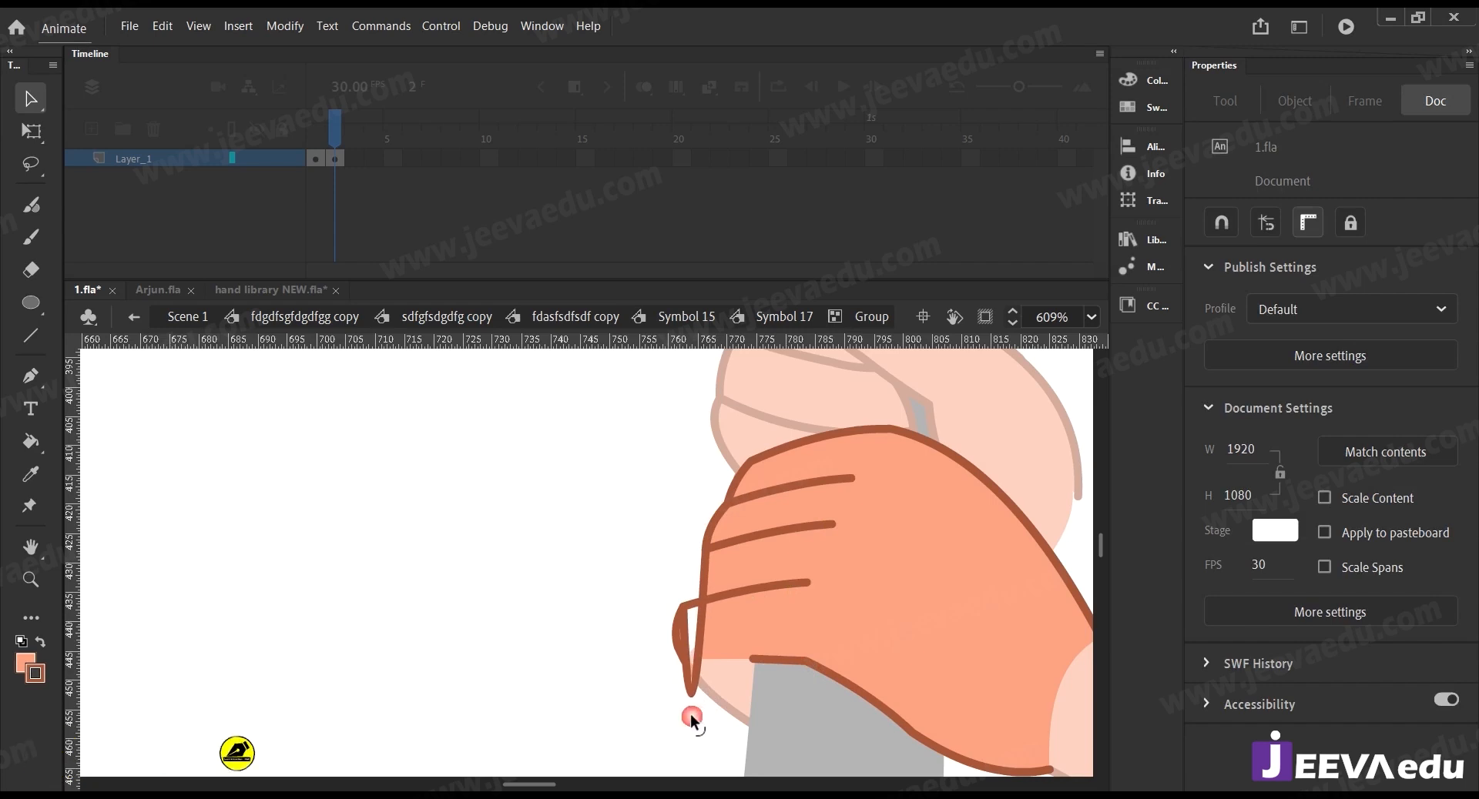
mouse_move(708, 538)
mouse_down()
mouse_move(719, 728)
mouse_move(700, 714)
mouse_move(691, 732)
mouse_up()
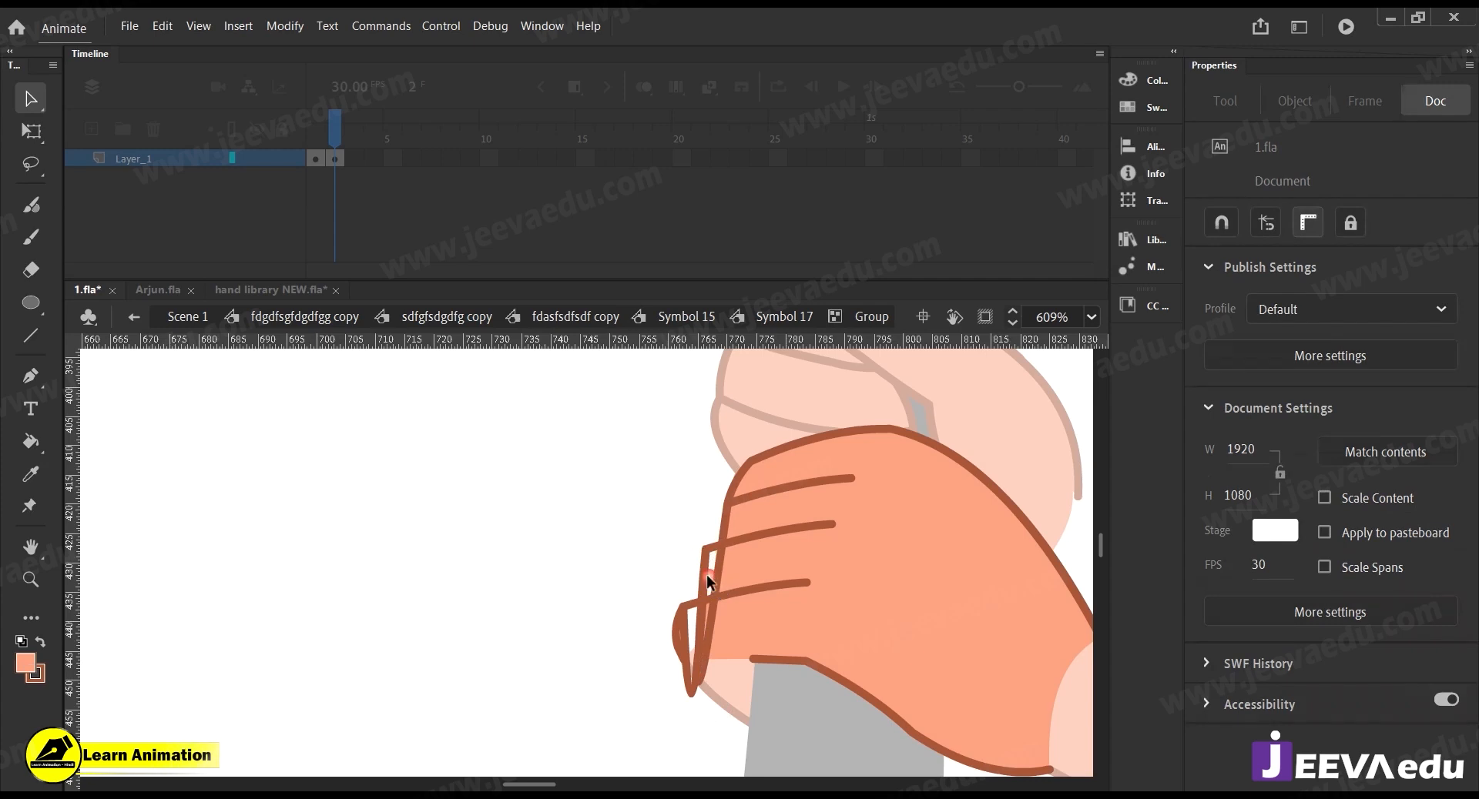
click(699, 623)
key(Delete)
click(696, 599)
key(Delete)
click(702, 663)
drag(660, 594, 695, 704)
key(Delete)
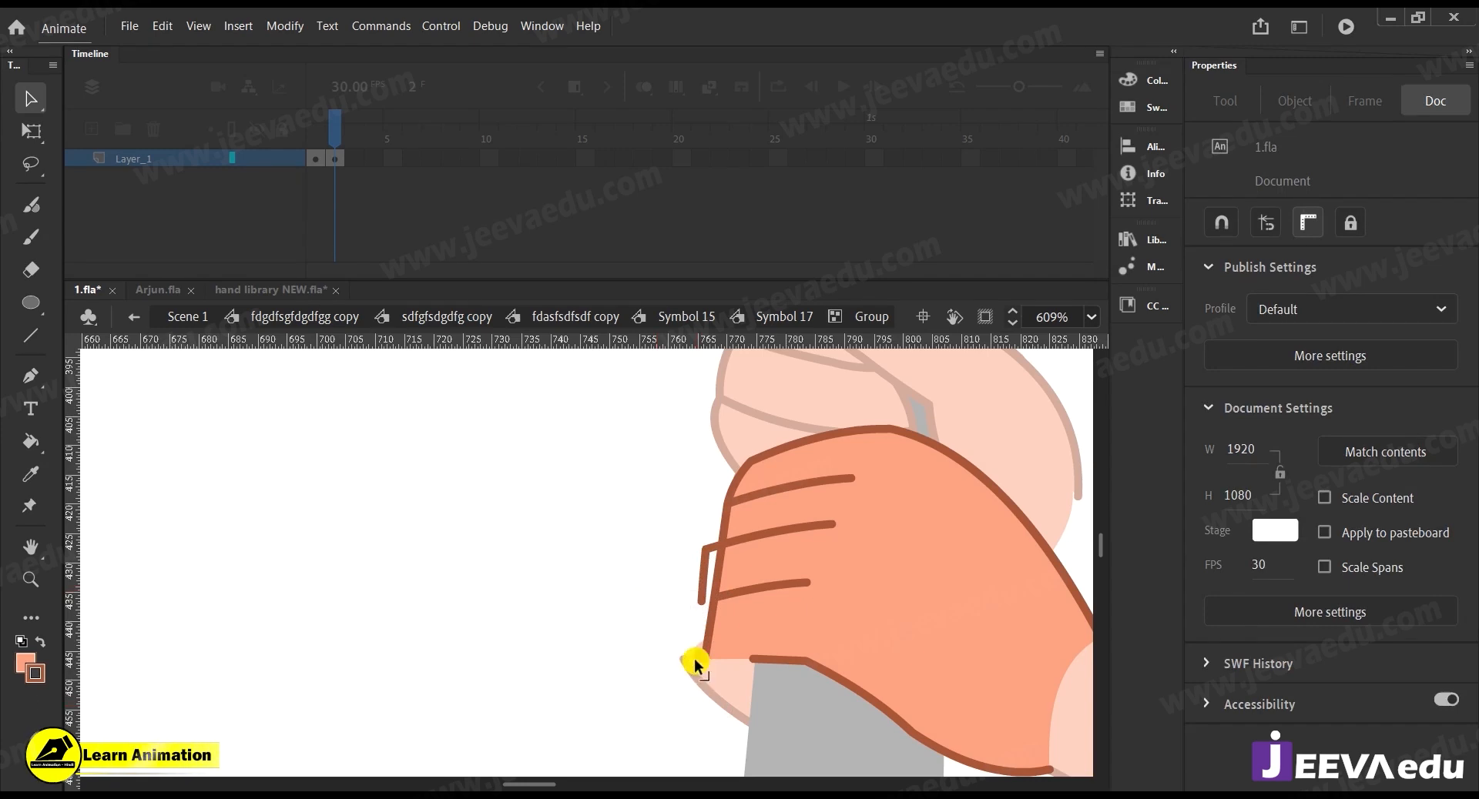
Delete the remaining line stubs beside the middle finger crease and at the lower end of the front hand's outer edge
click(703, 586)
key(Delete)
click(713, 547)
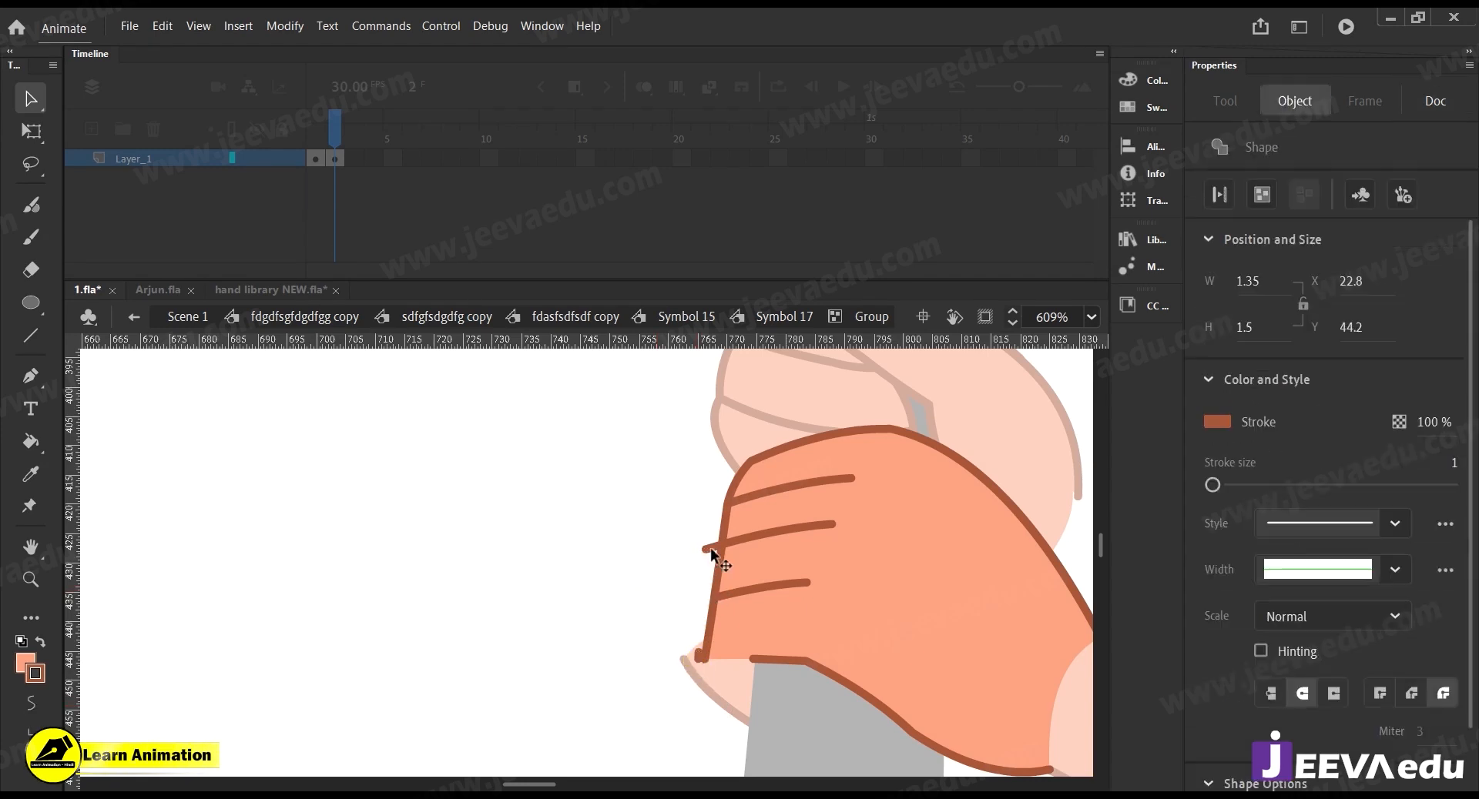
key(Delete)
click(697, 655)
key(Delete)
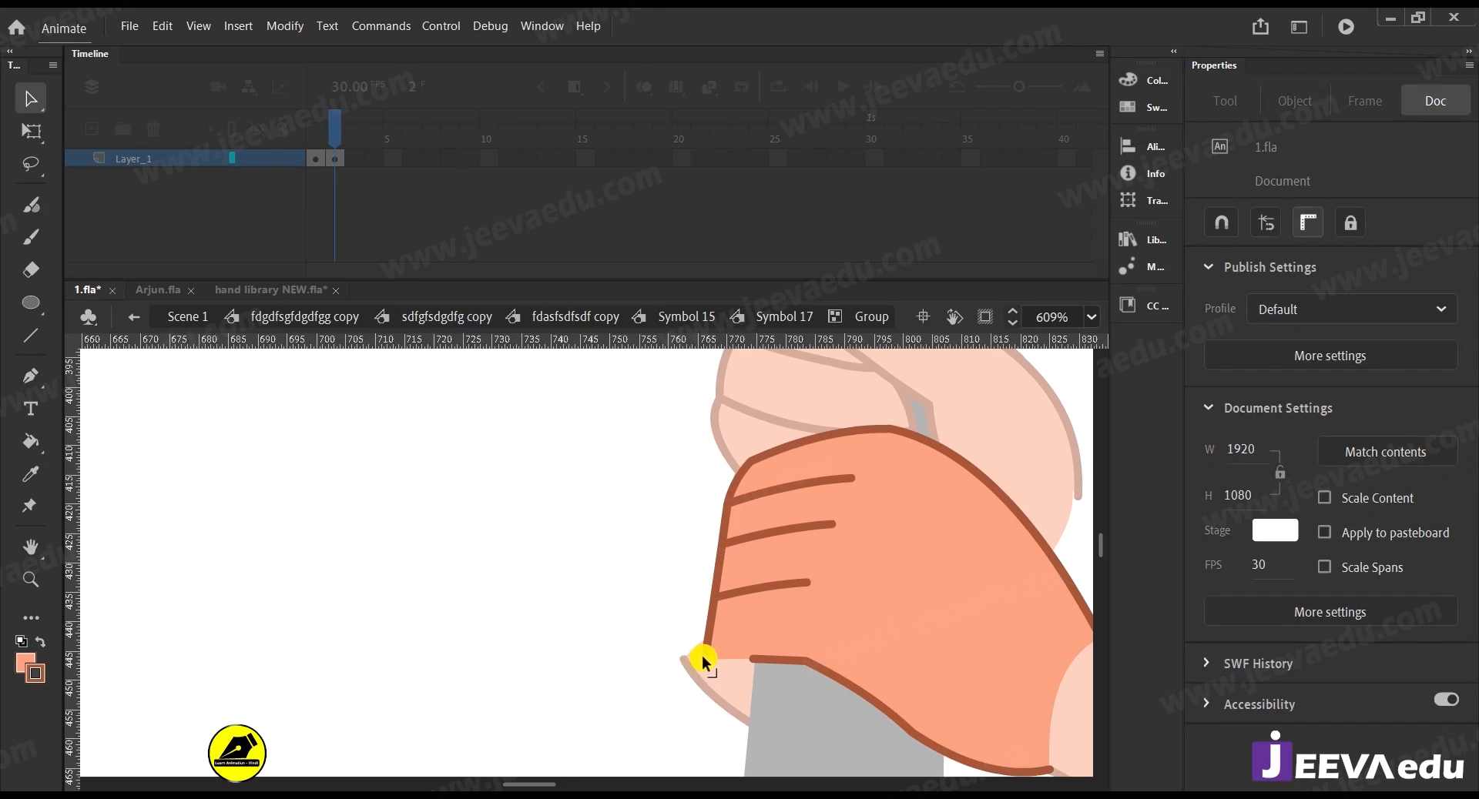
Bend the front hand's outer edge outward between the creases to give each finger a rounded bulge
drag(710, 637, 697, 627)
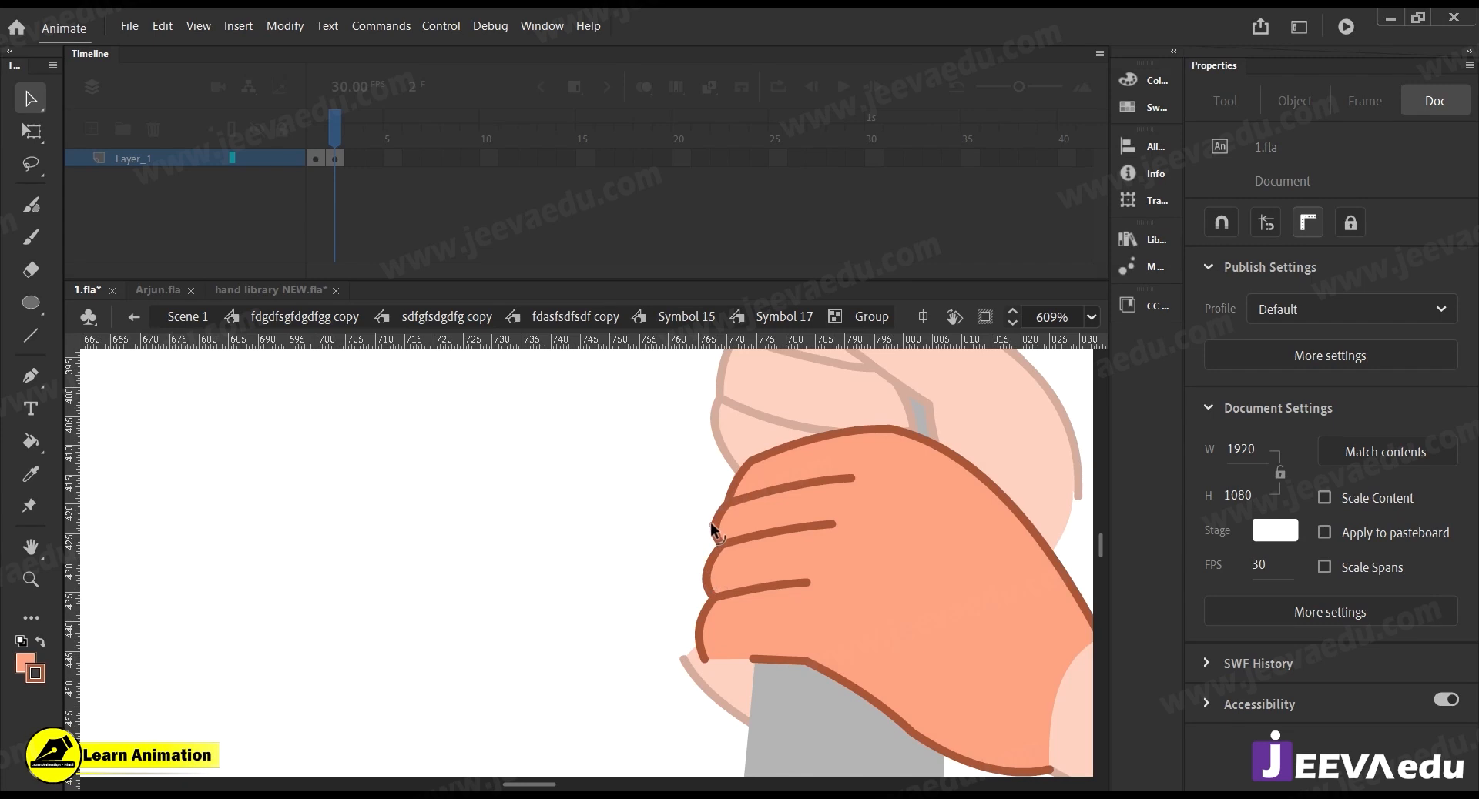
drag(728, 498, 733, 491)
click(739, 482)
click(667, 539)
Open the hand piece behind the front fingers and pull its outline inward to meet the lowest finger's edge
double_click(728, 704)
click(729, 704)
mouse_move(727, 703)
mouse_down()
mouse_move(741, 703)
mouse_move(725, 701)
mouse_up()
double_click(736, 690)
click(737, 689)
click(707, 690)
double_click(645, 680)
Examine both hands close up and from farther out to judge their grip on the handle
key(space)
drag(824, 666, 694, 663)
key(z)
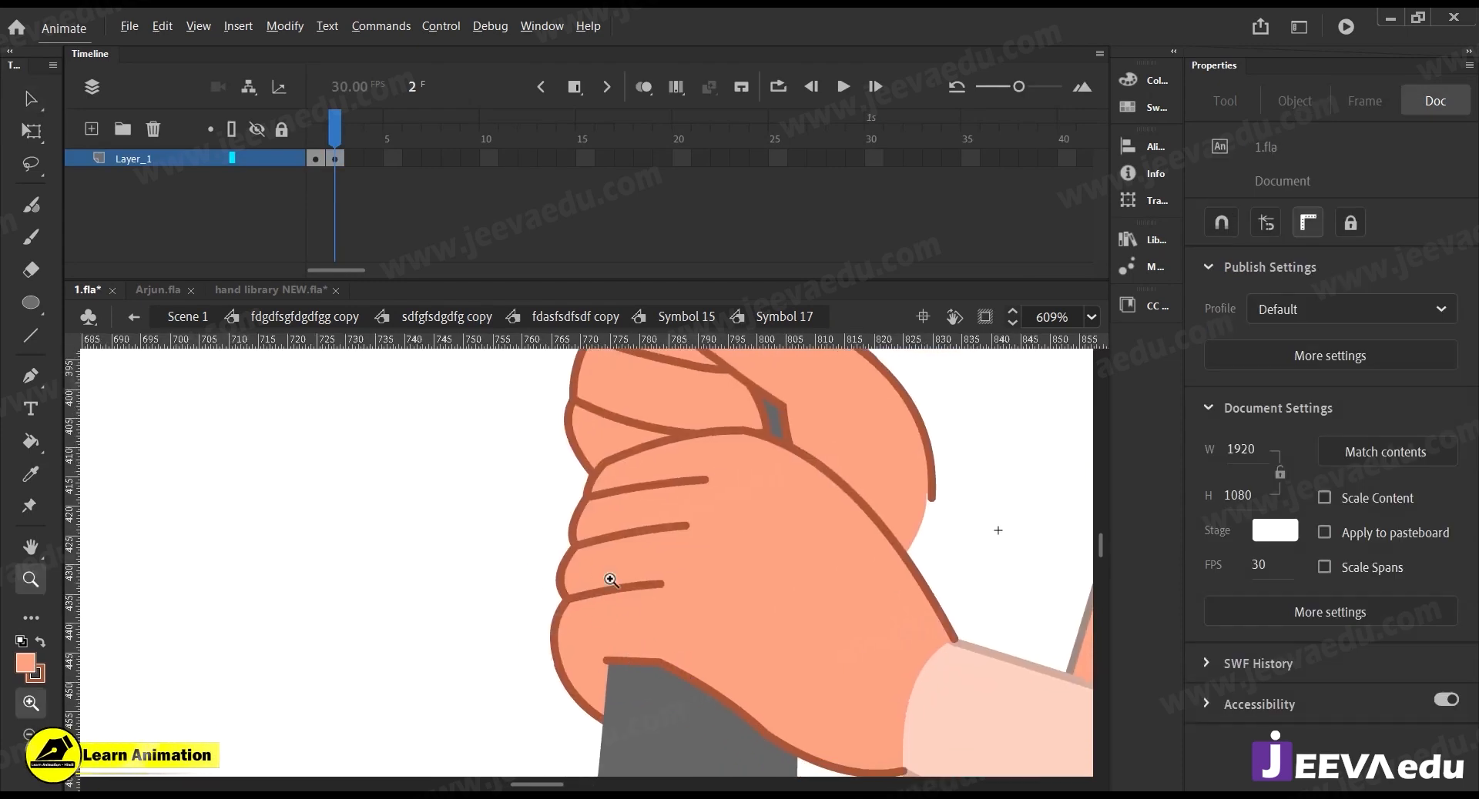
alt+click(597, 578)
alt+click(596, 579)
click(591, 556)
key(space)
mouse_move(650, 611)
mouse_down()
mouse_move(723, 680)
mouse_move(758, 644)
mouse_move(664, 607)
mouse_up()
click(687, 588)
key(space)
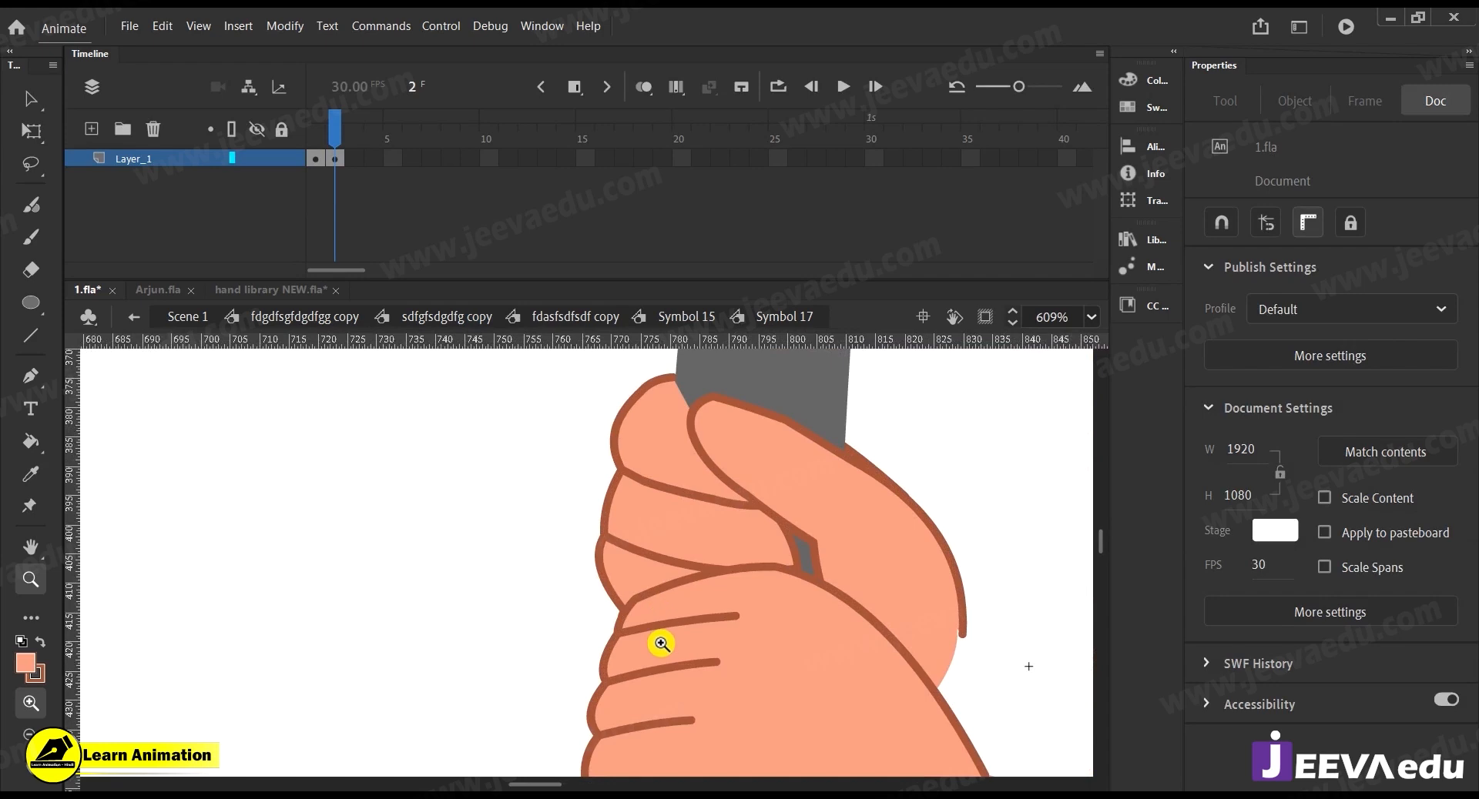
alt+click(620, 632)
alt+click(620, 632)
click(586, 566)
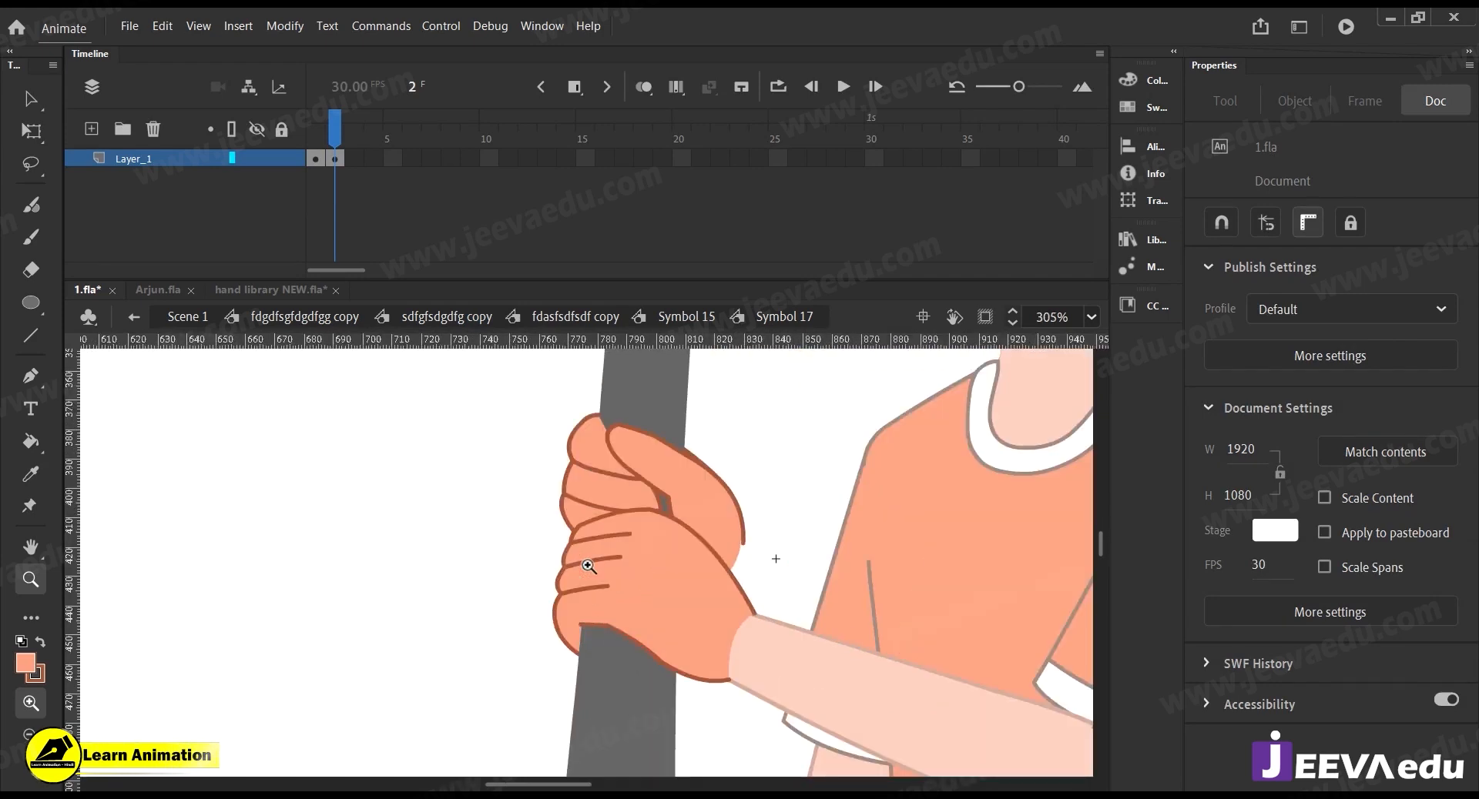
Open the curled-fingers group and delete the rounded top of the uppermost finger
key(v)
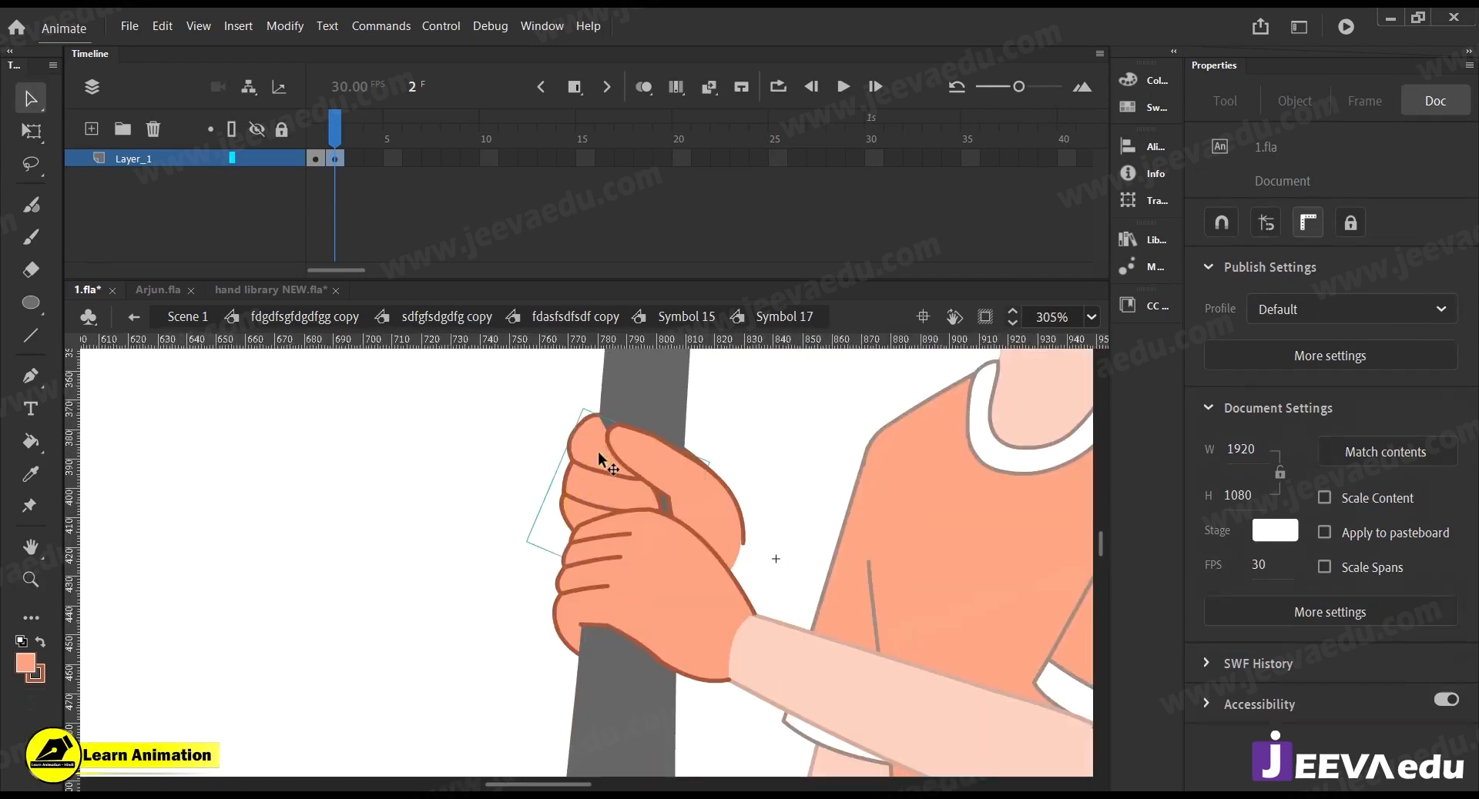
double_click(598, 452)
key(z)
click(579, 432)
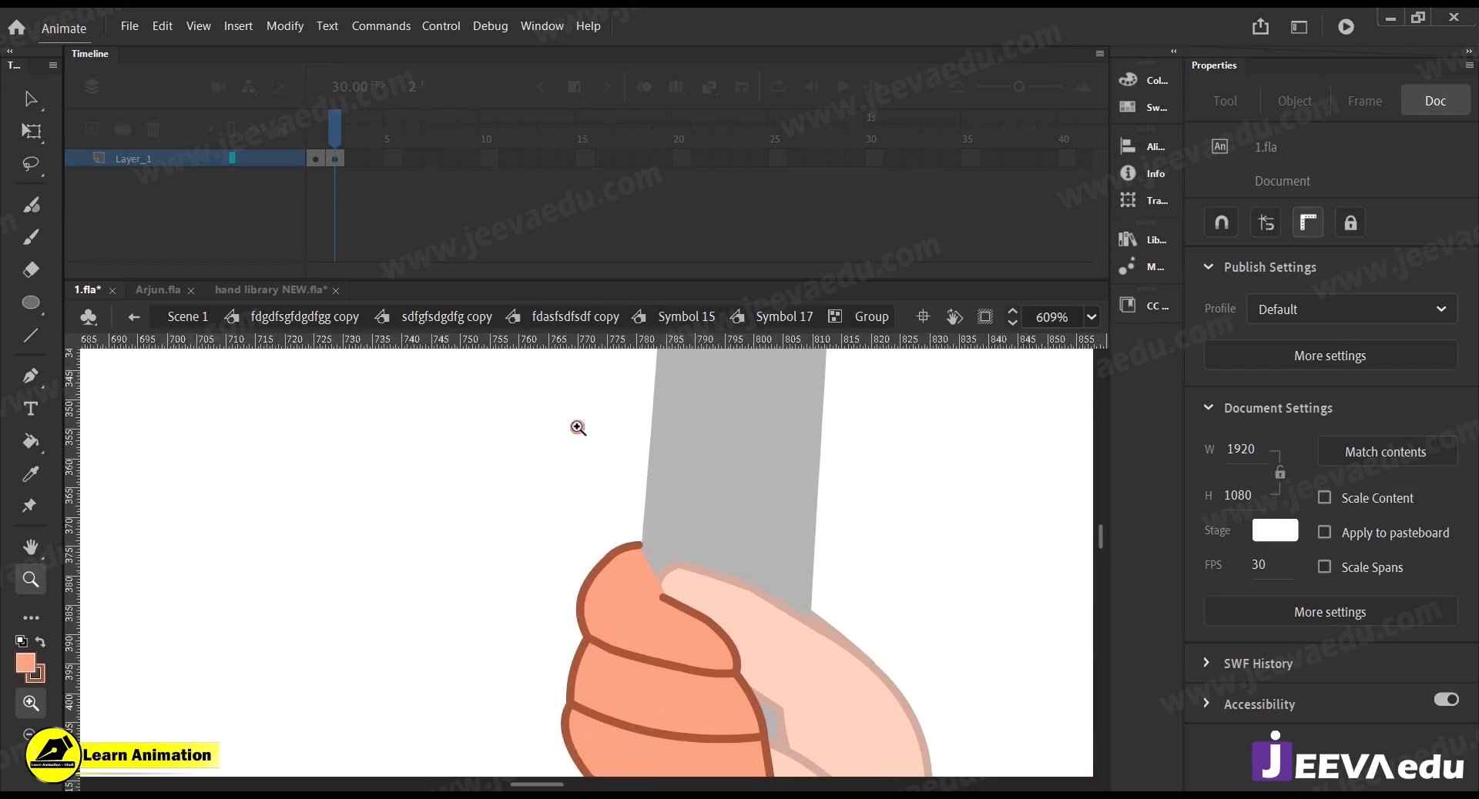
drag(728, 483, 662, 516)
key(Delete)
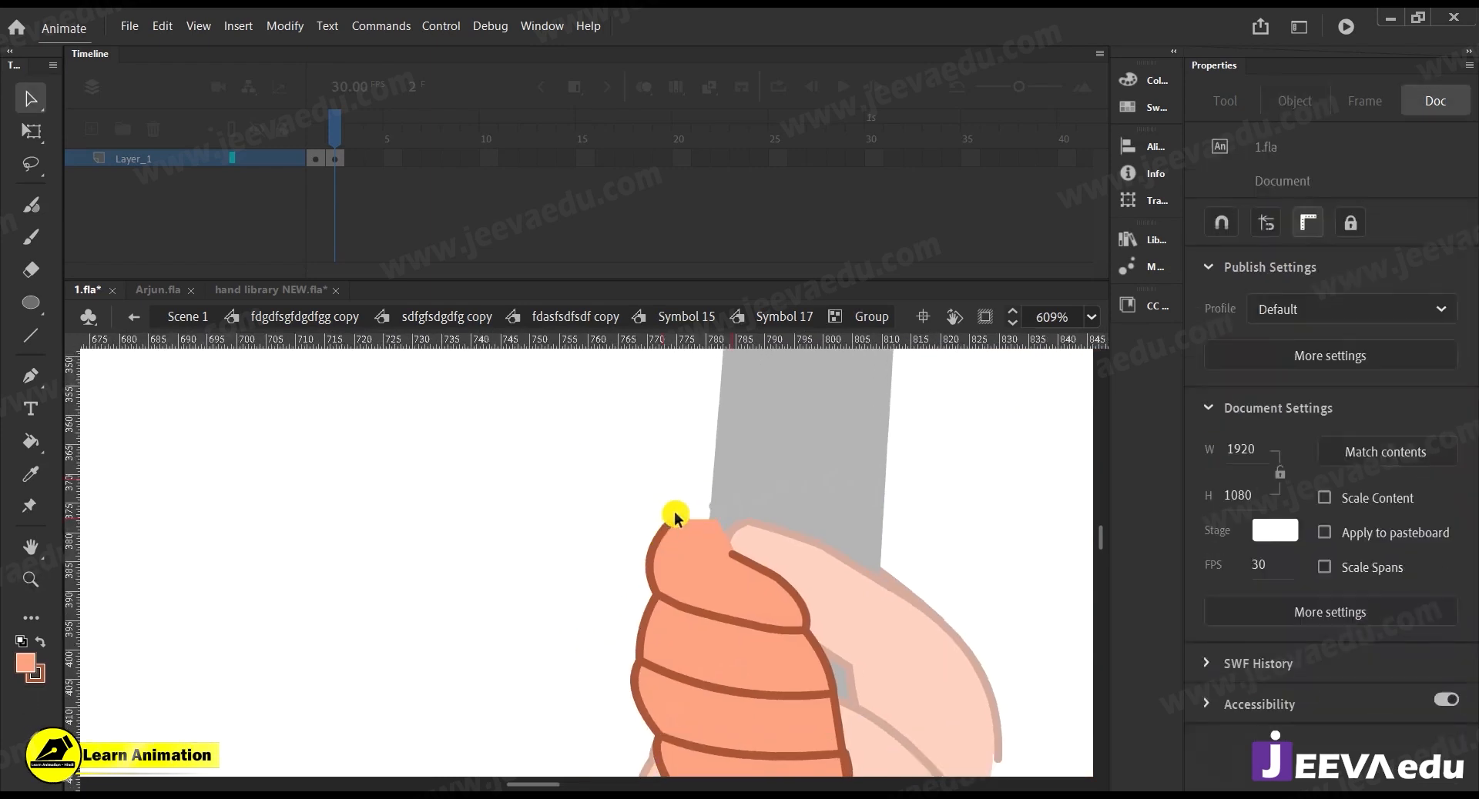
Extend the uppermost finger's outer outline to a point at the handle's edge and close its inner side toward the thumb
drag(704, 498, 714, 551)
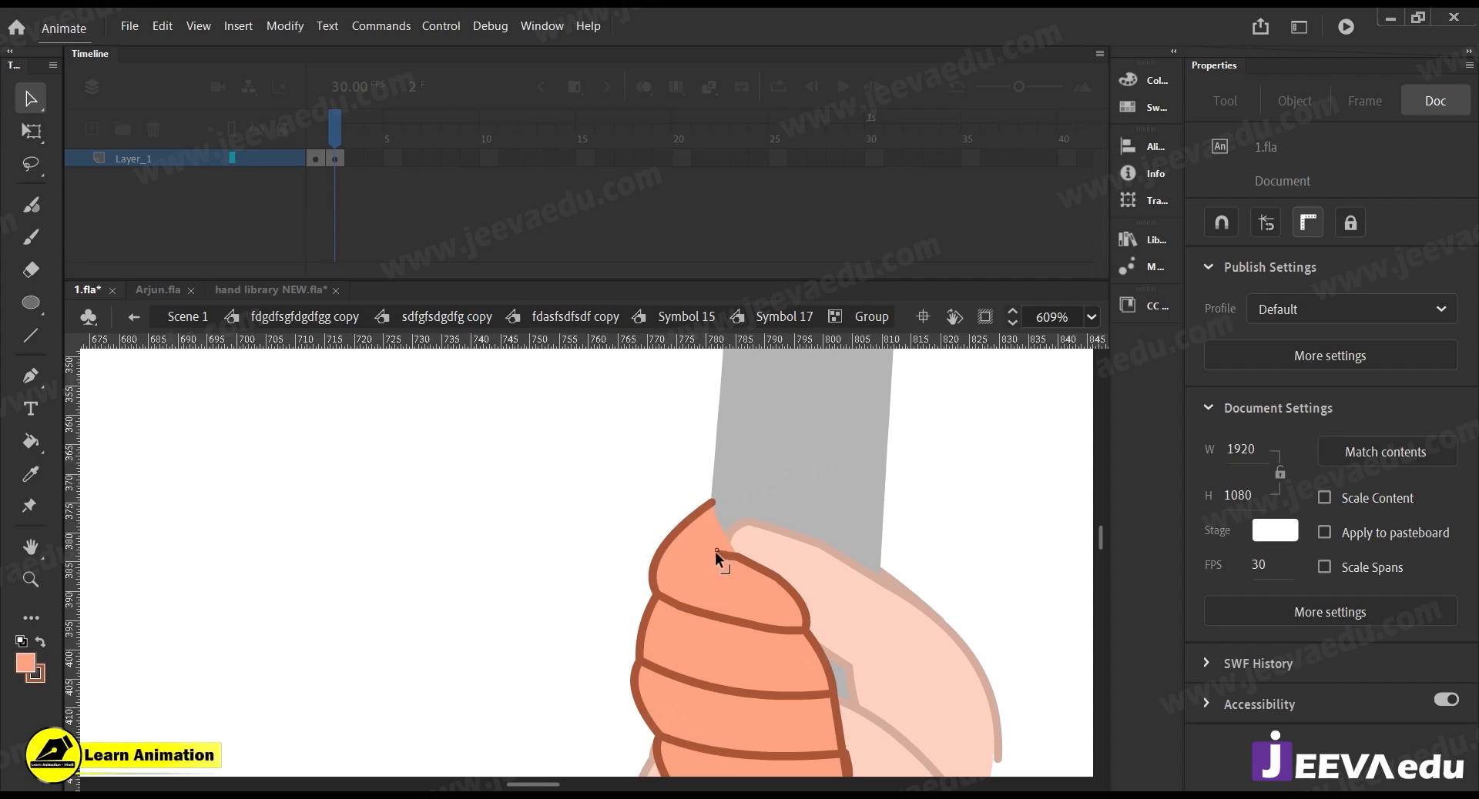
click(704, 501)
click(704, 506)
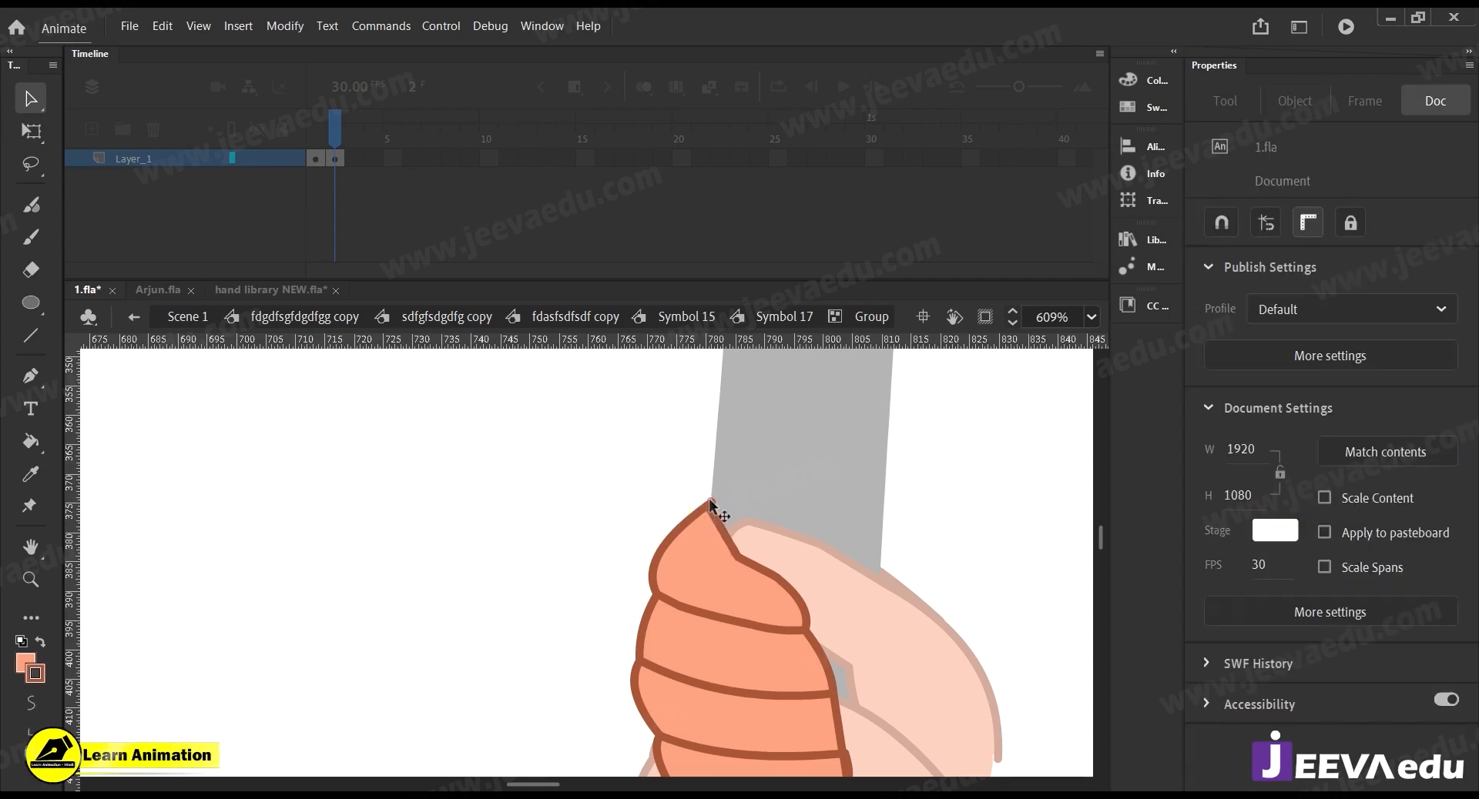
Curve the uppermost finger's closing line inward, delete the fill outside it, and tidy the pointed tip
click(718, 531)
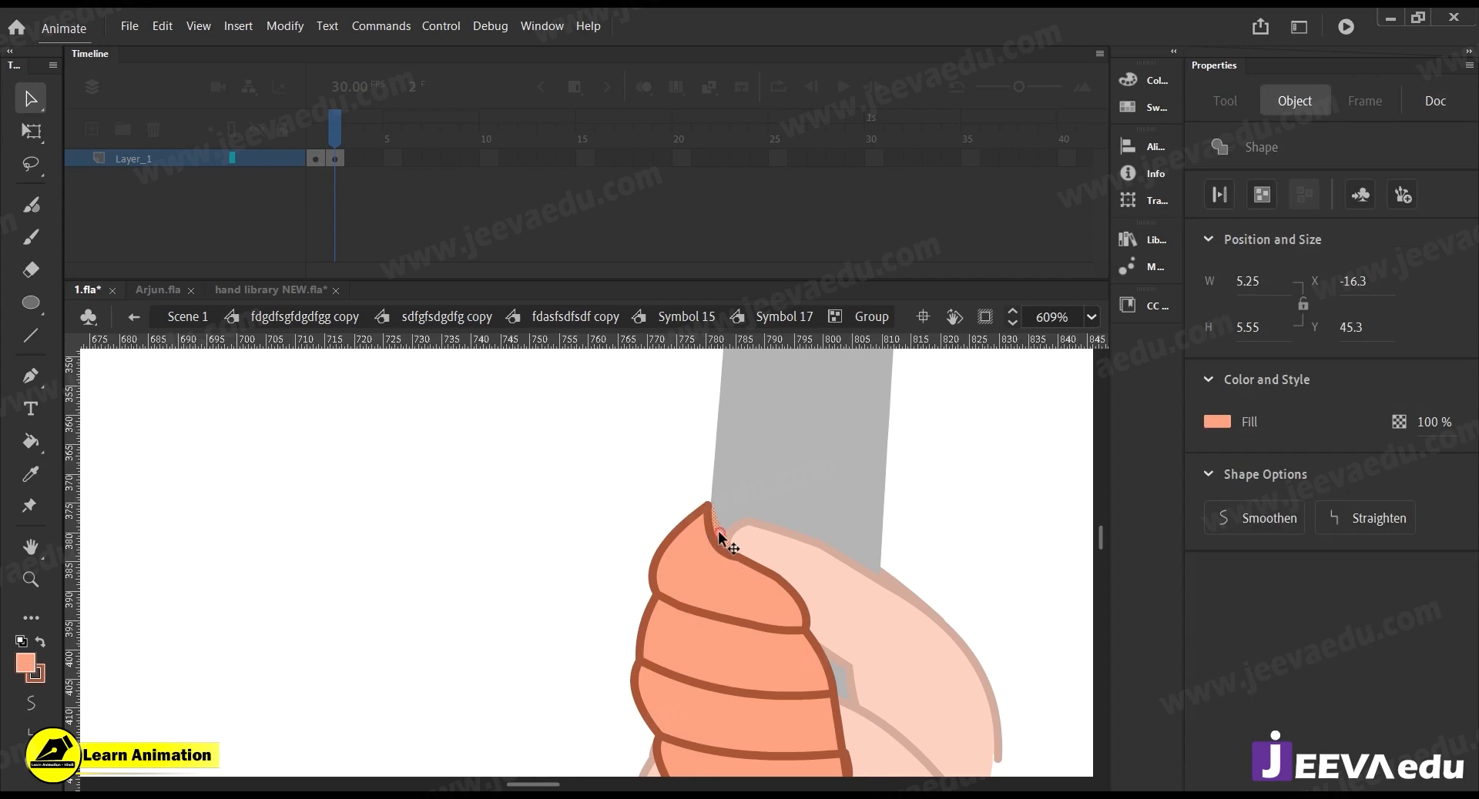
key(Delete)
drag(710, 504, 714, 539)
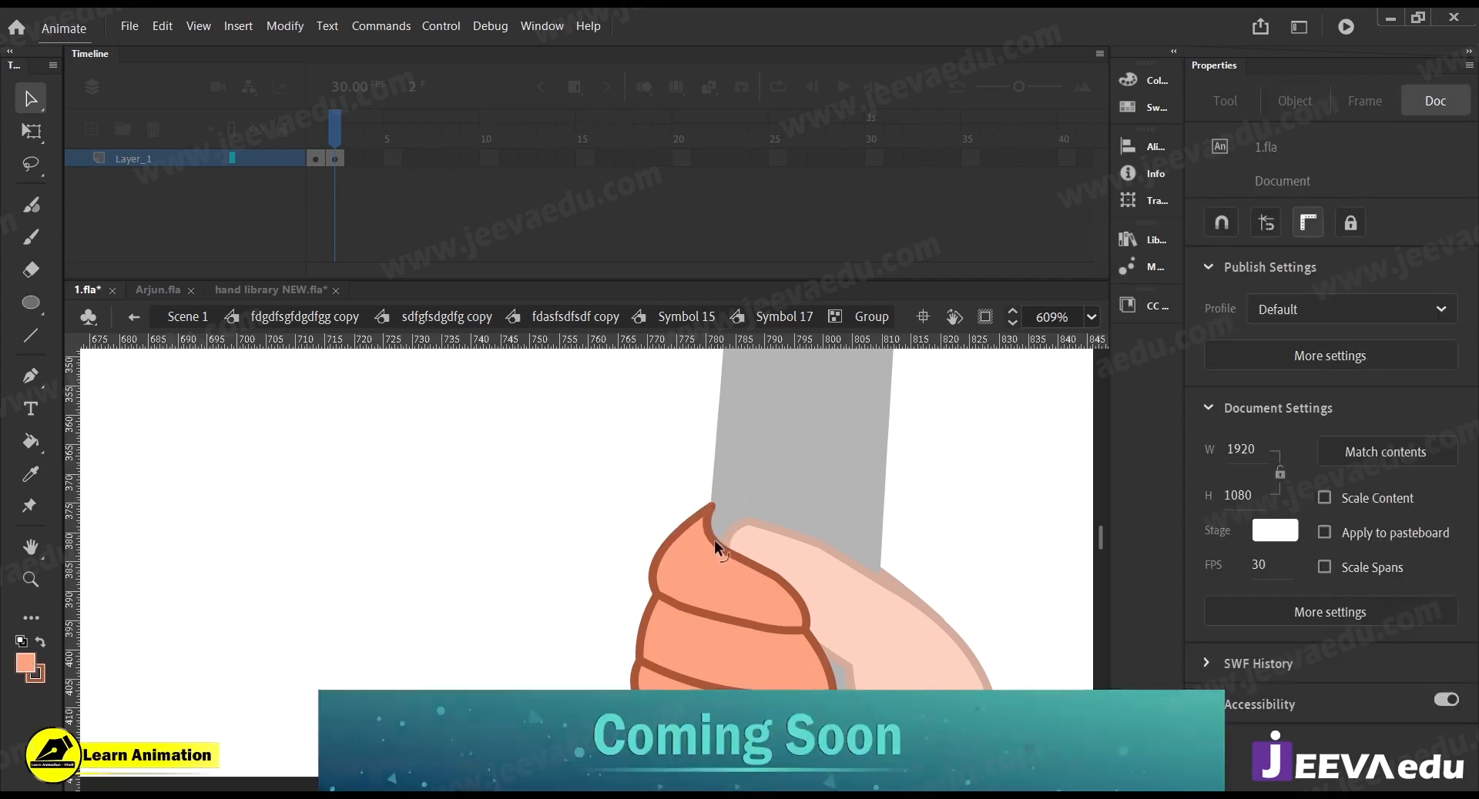
double_click(642, 477)
drag(752, 647, 723, 556)
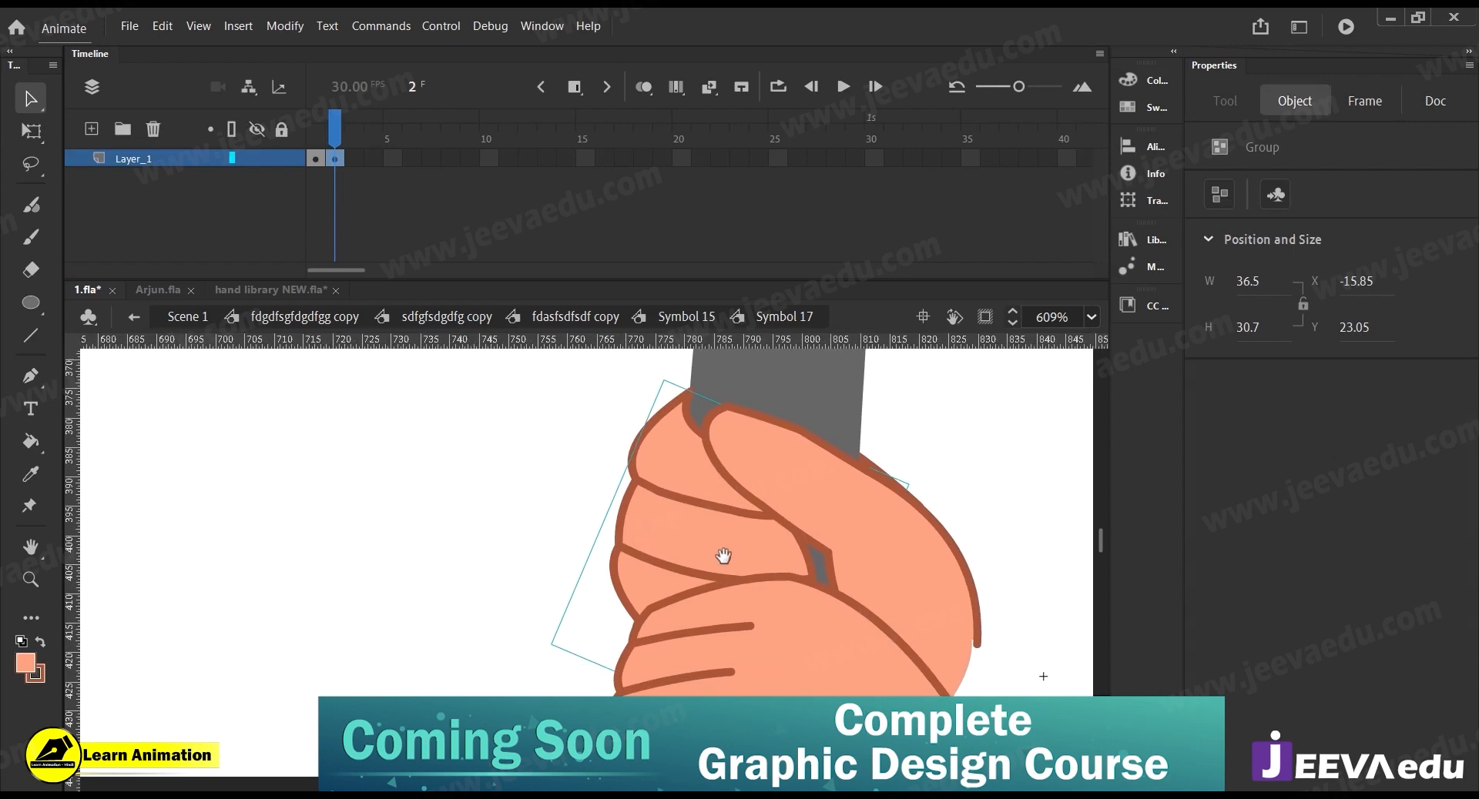
Reopen the curled-fingers group and raise both ends of the second finger crease
double_click(723, 556)
click(705, 549)
click(594, 536)
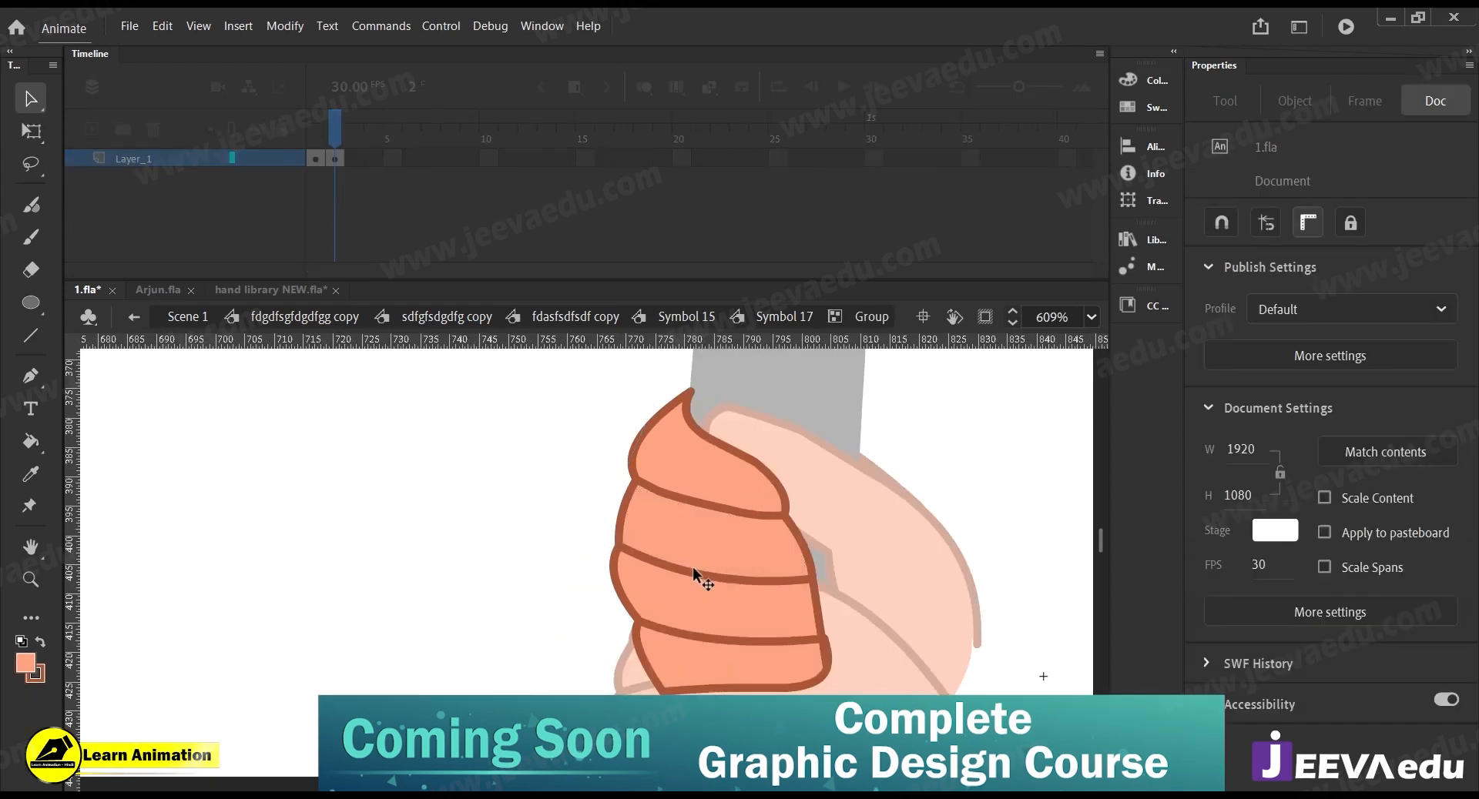
click(690, 561)
click(685, 562)
click(599, 509)
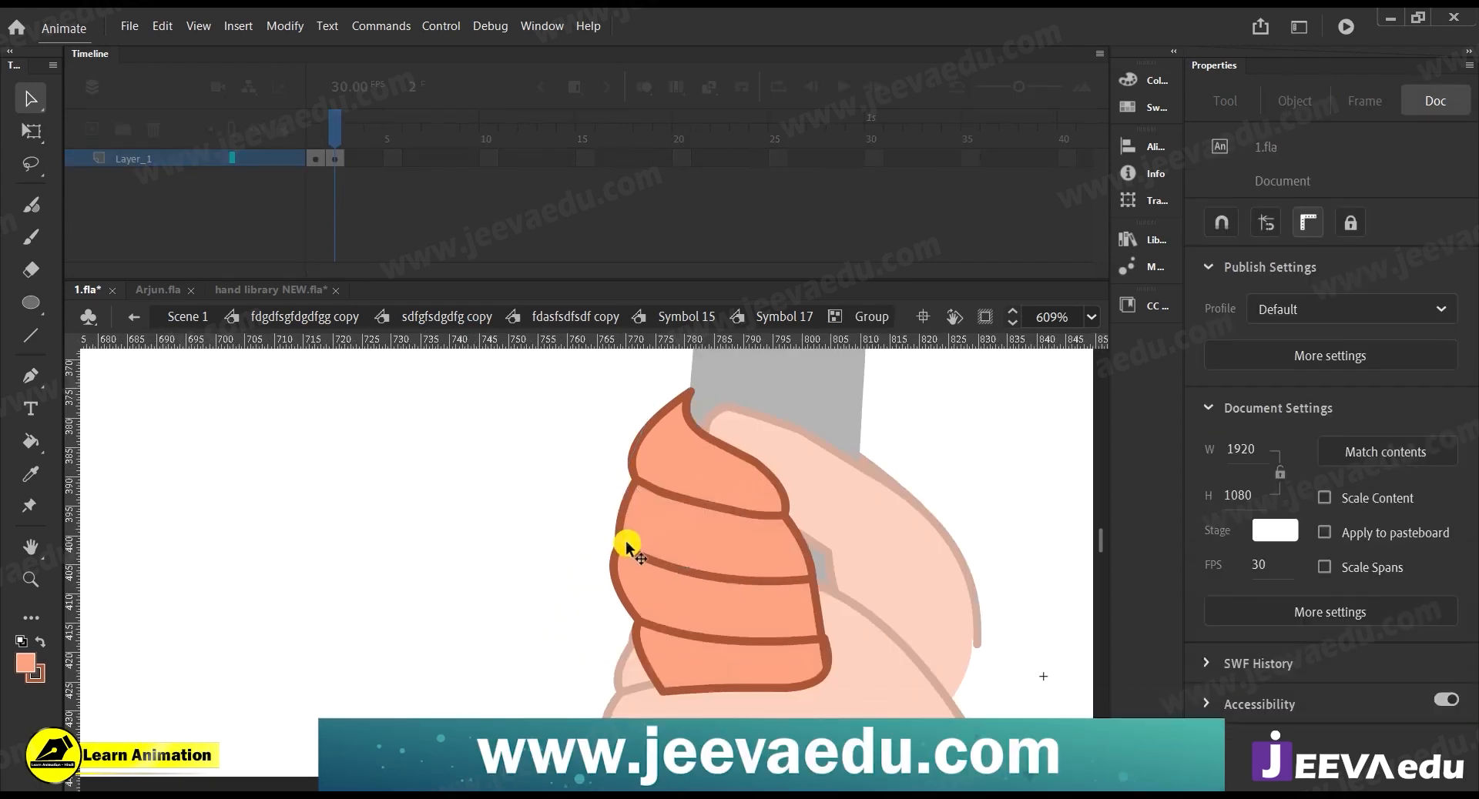
drag(621, 548, 624, 533)
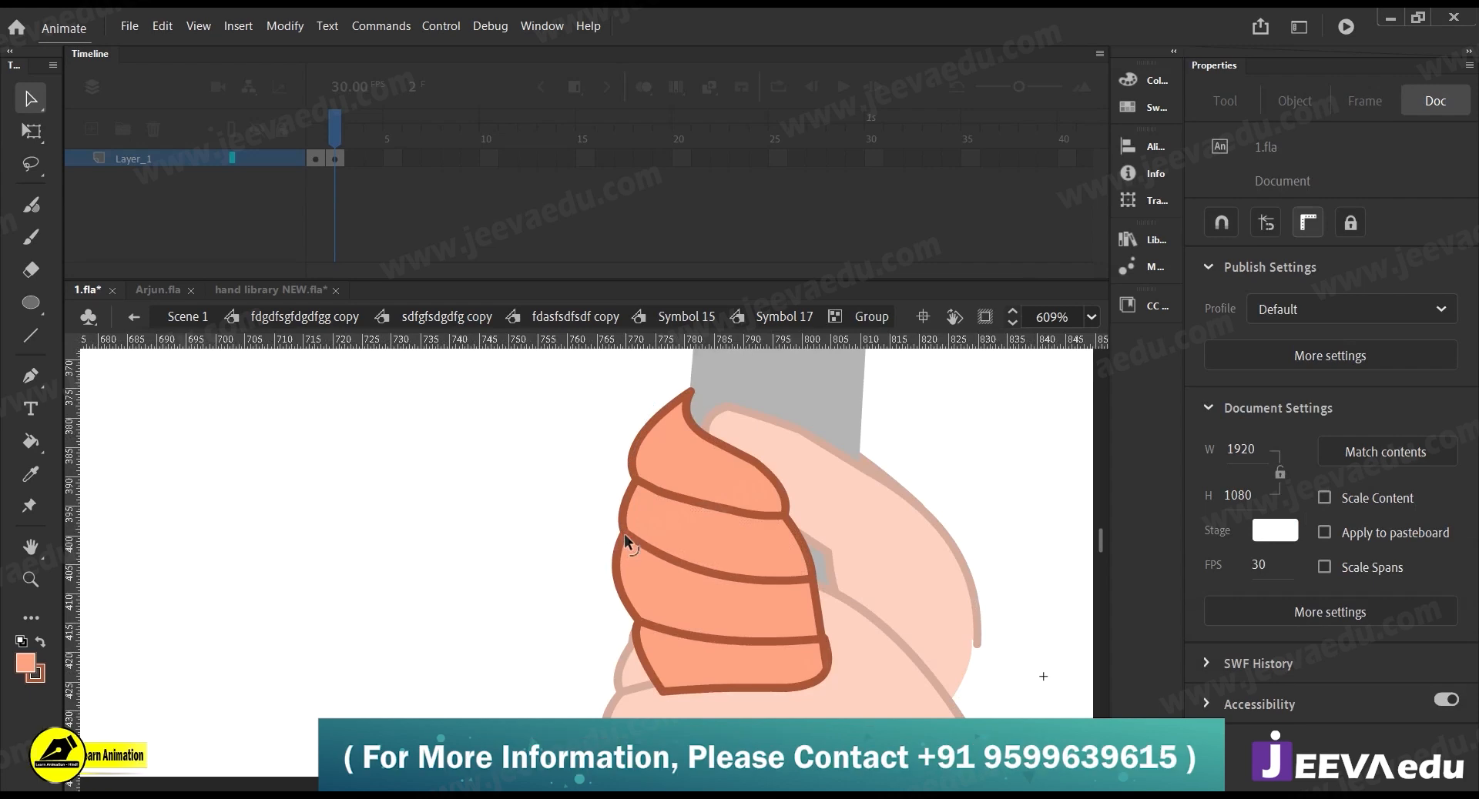
drag(814, 581, 810, 566)
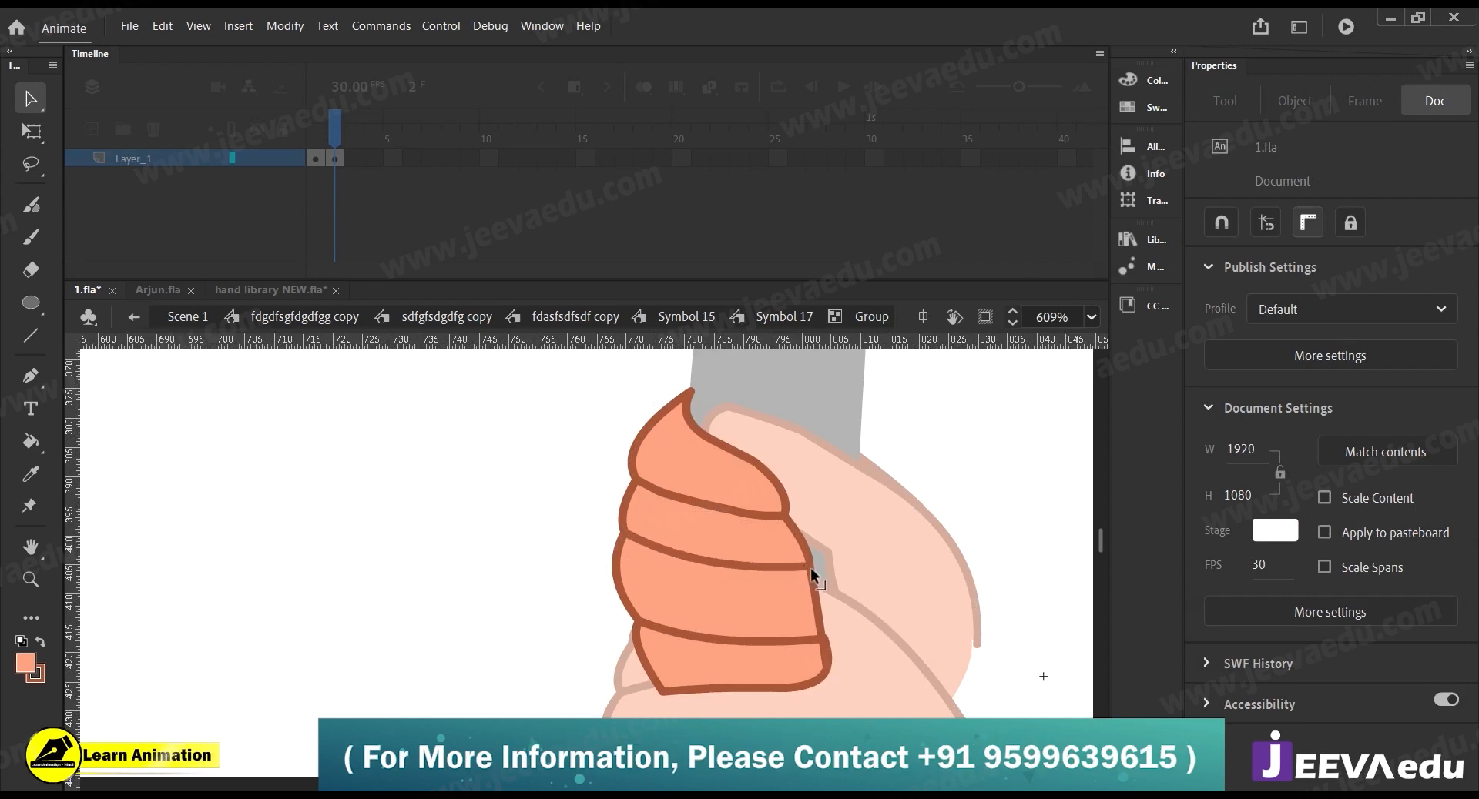
Raise the third finger crease and pull the lowest finger's bottom outline upward into a shallow curve
drag(638, 622, 634, 595)
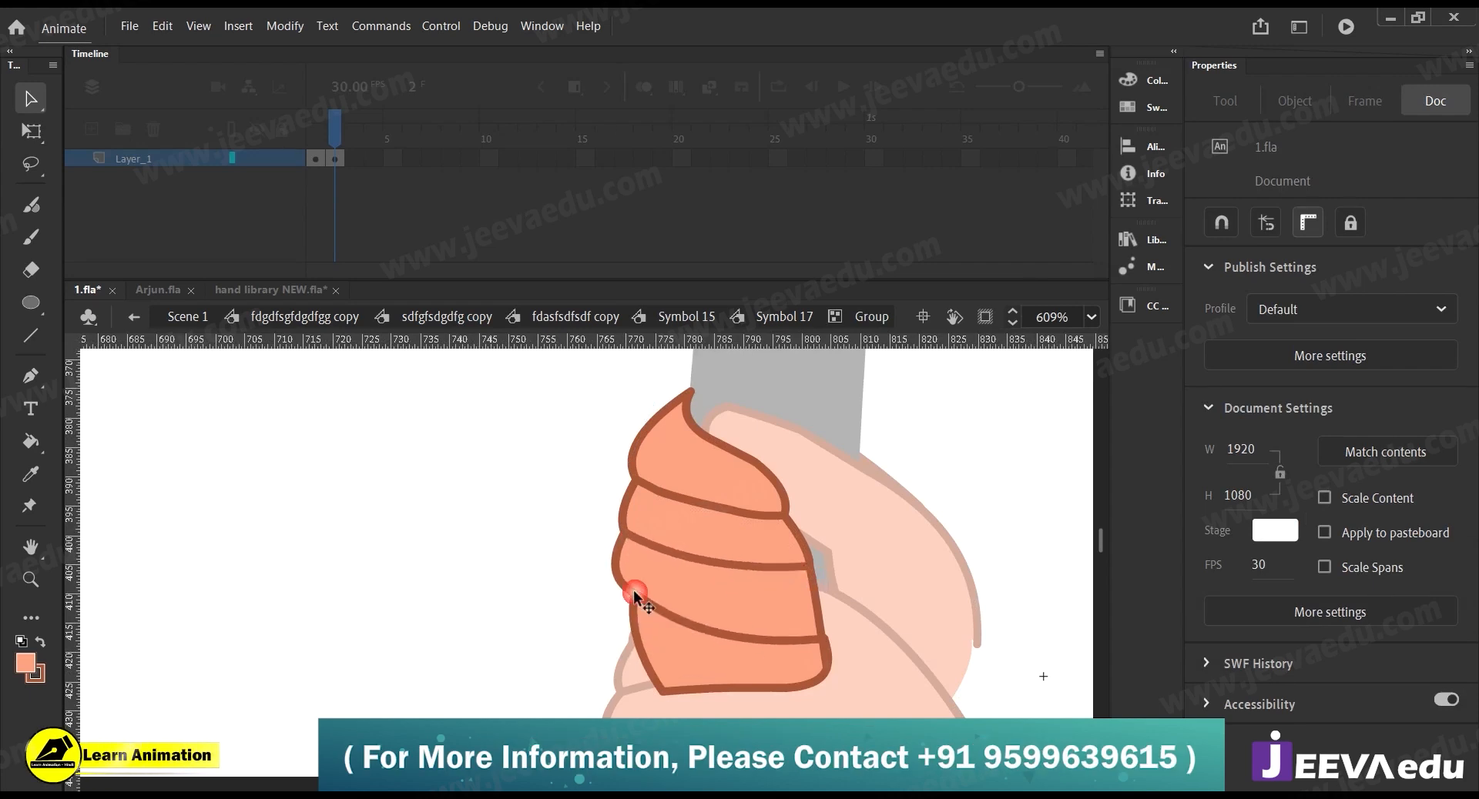
mouse_move(755, 622)
mouse_down()
mouse_move(871, 611)
mouse_move(858, 621)
mouse_up()
key(ctrl+z)
drag(756, 605, 736, 615)
drag(661, 694, 653, 673)
drag(762, 683, 750, 673)
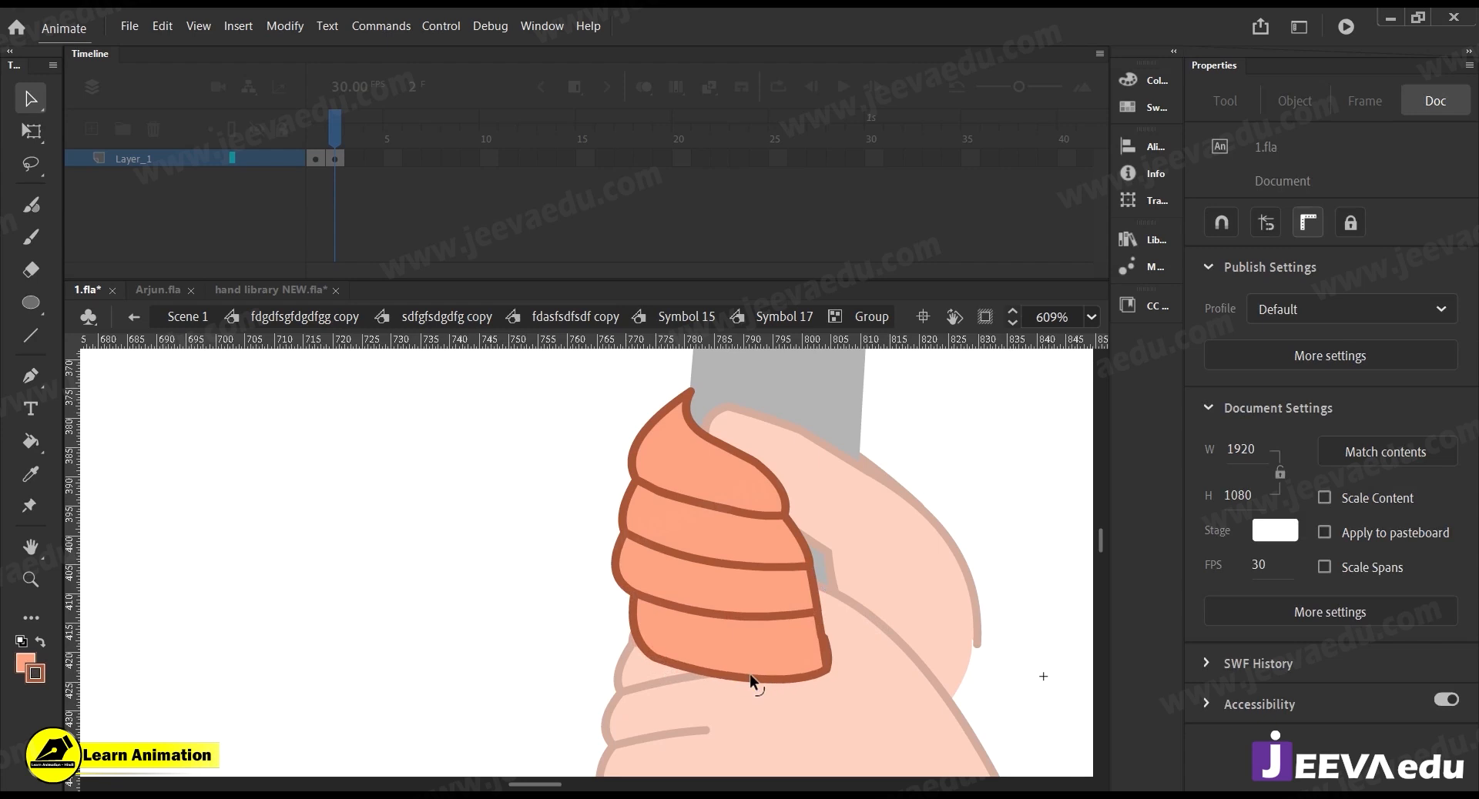
Close the curled-fingers group and examine both hands' grip on the handle up close and against the whole figure
double_click(561, 608)
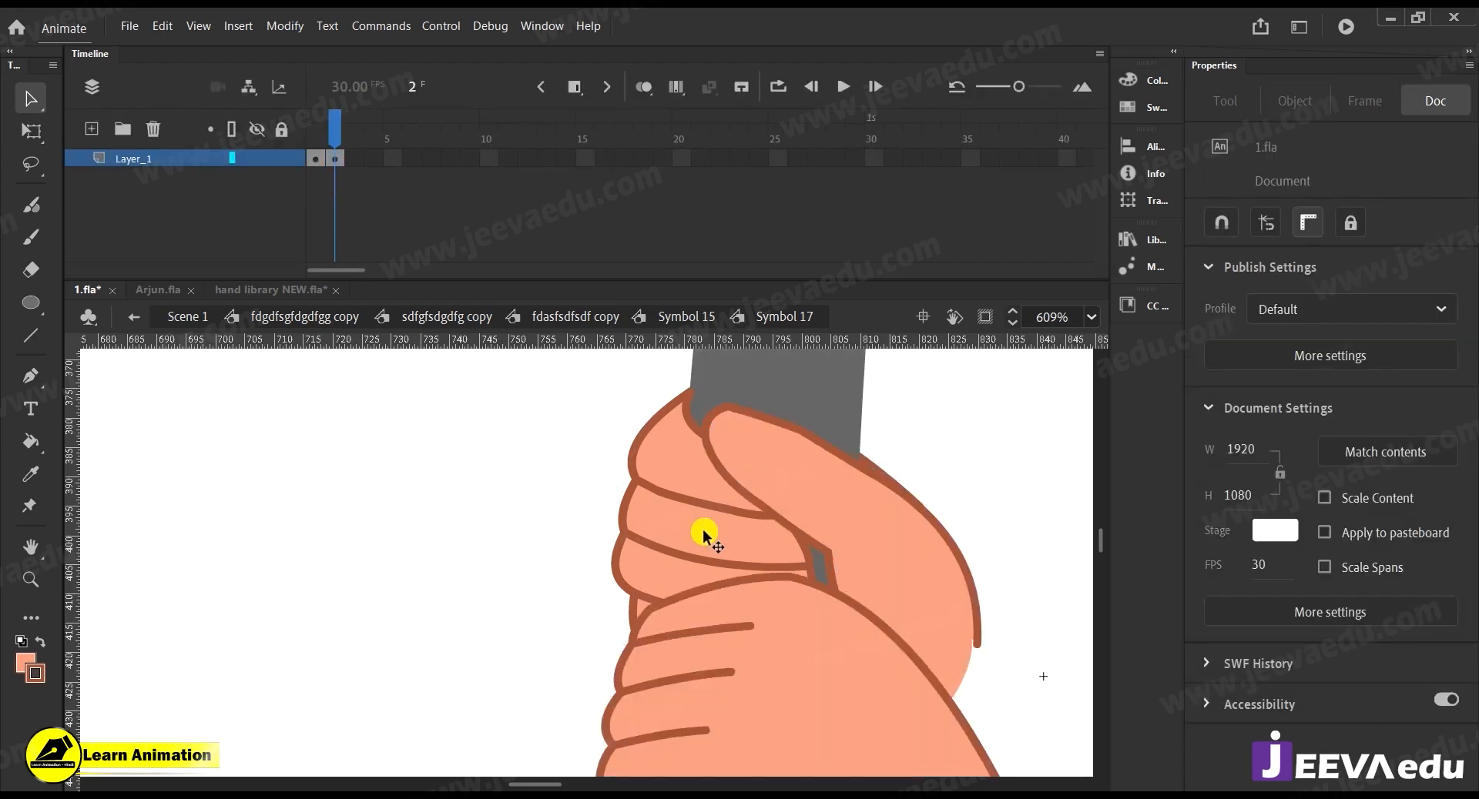
key(z)
alt+click(703, 551)
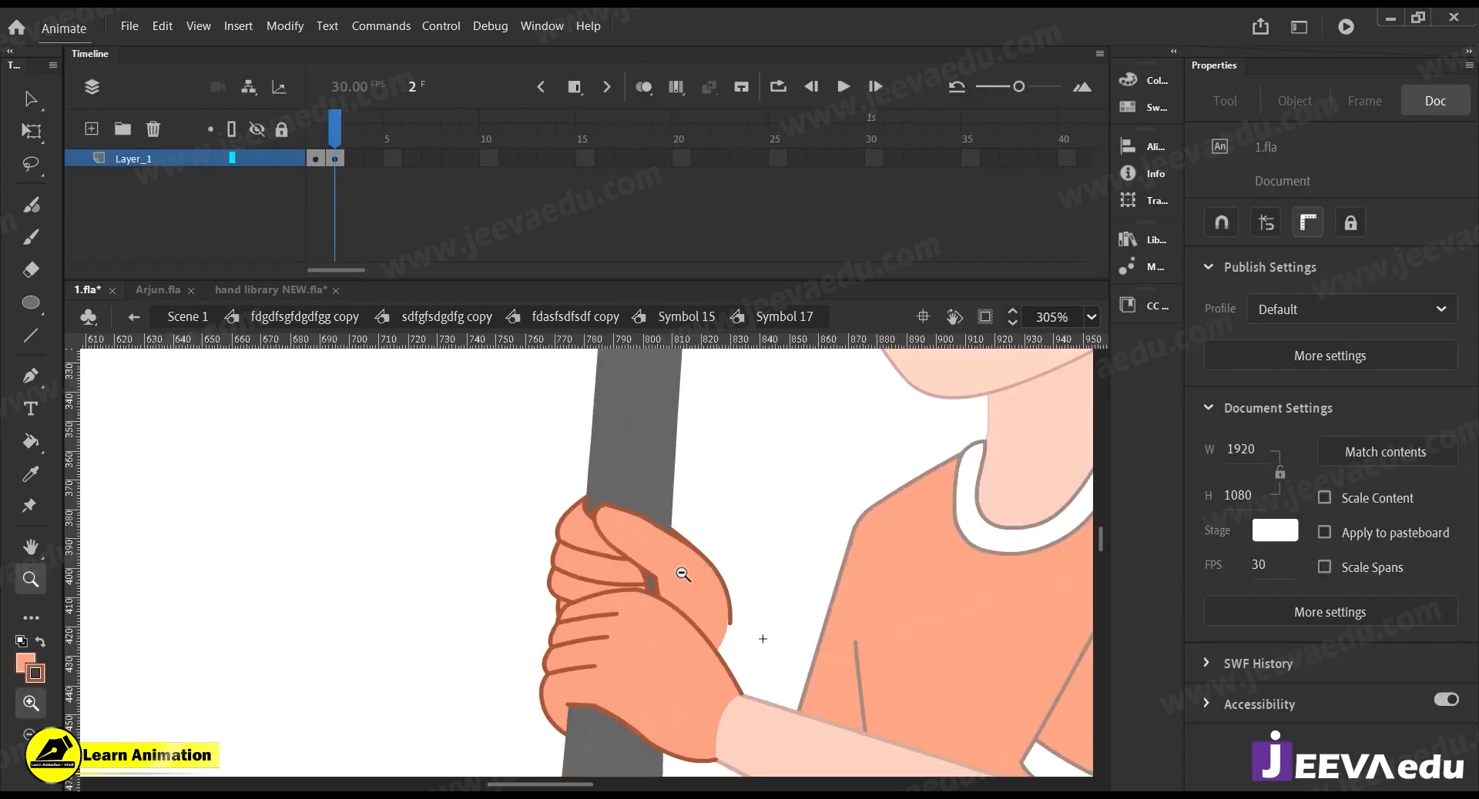
alt+click(687, 576)
click(725, 592)
click(713, 574)
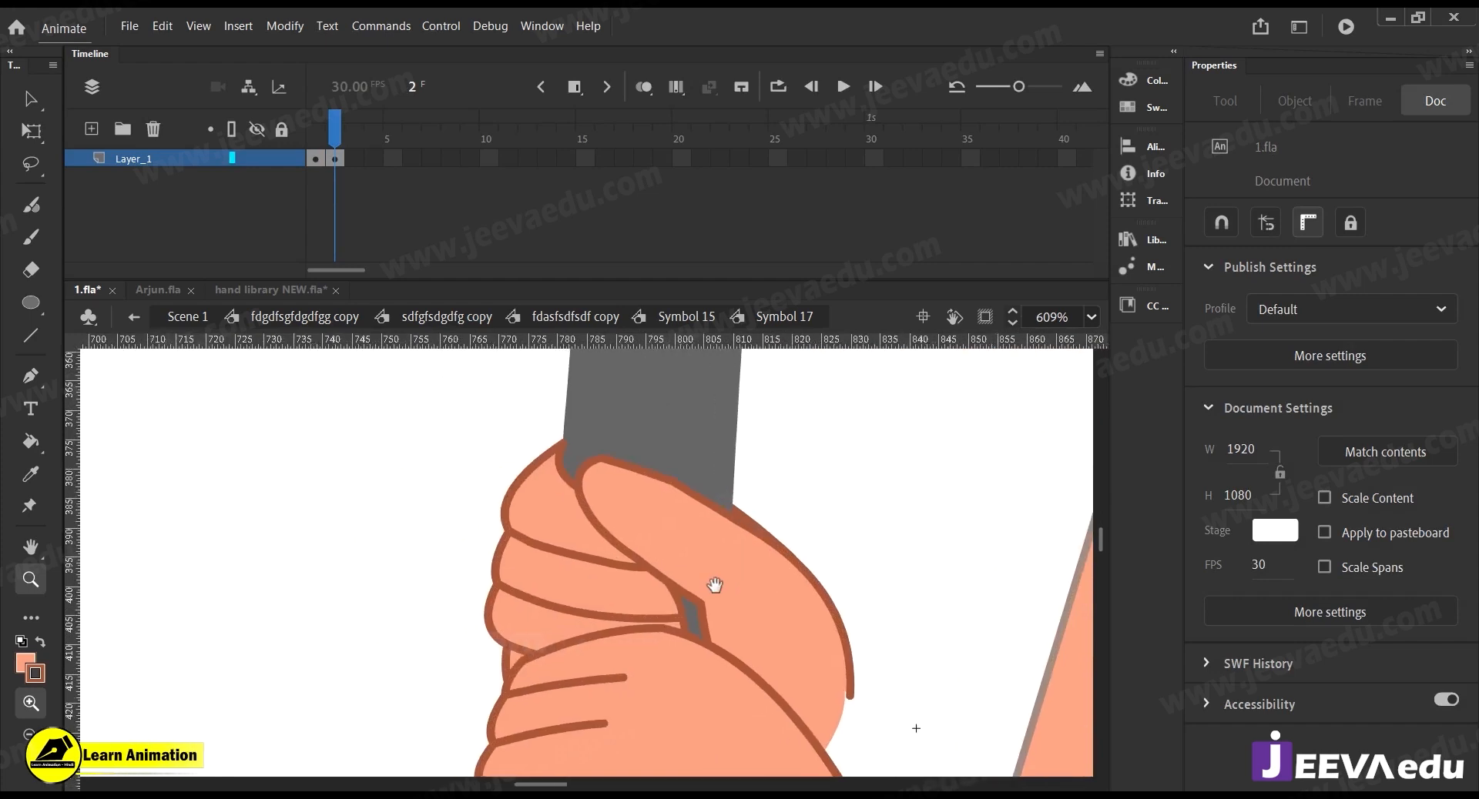
alt+click(588, 658)
alt+click(554, 655)
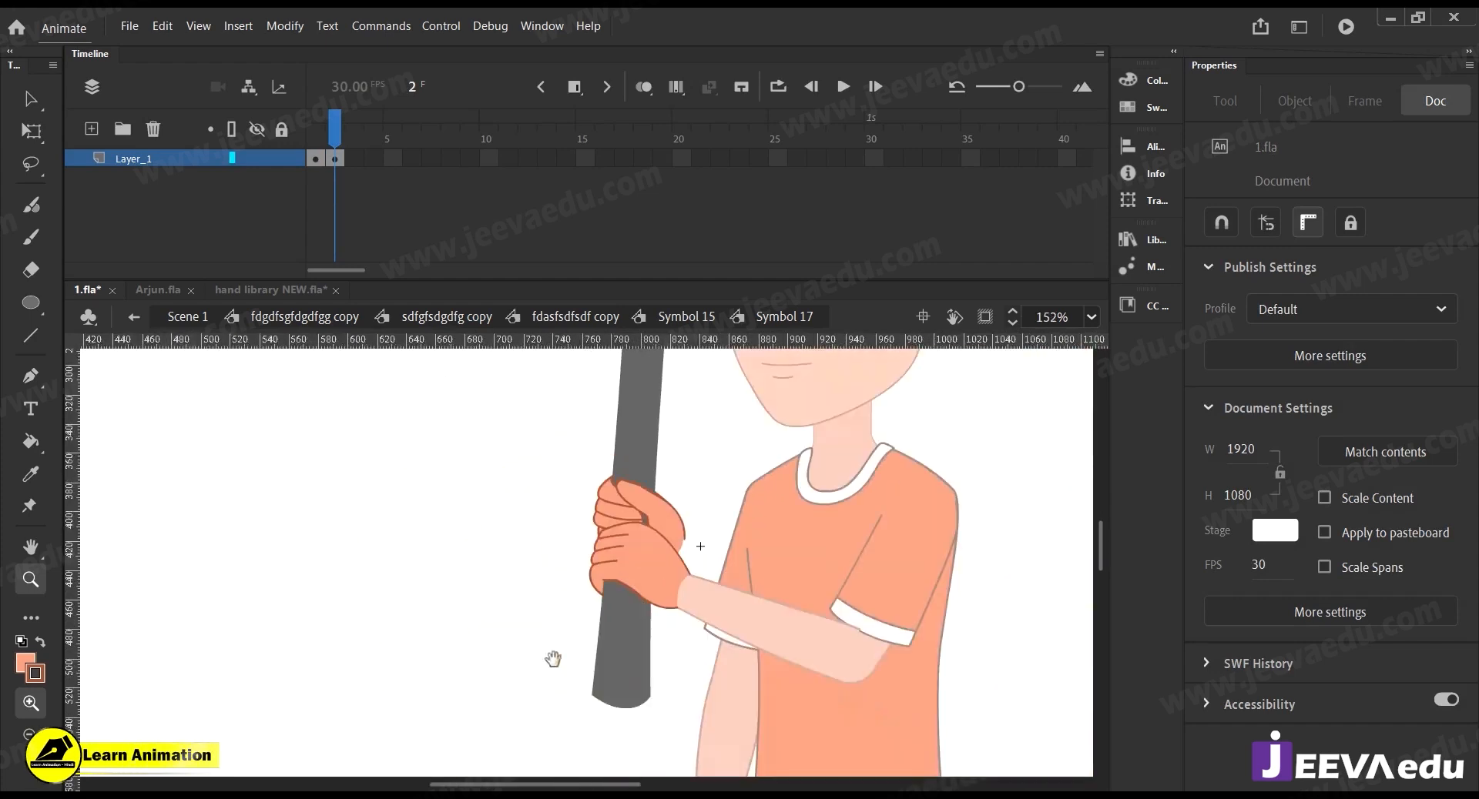
drag(631, 622, 695, 678)
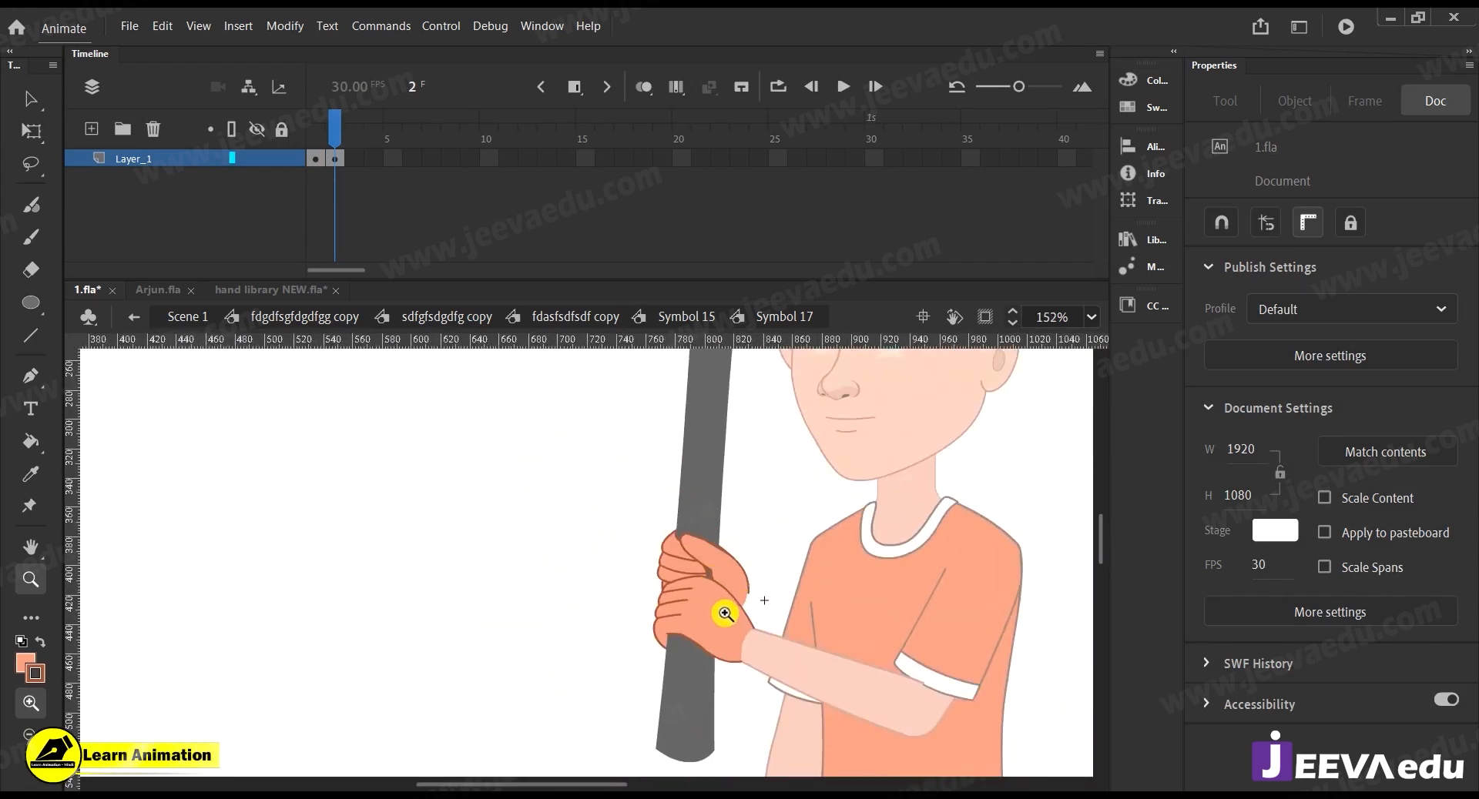
alt+click(651, 616)
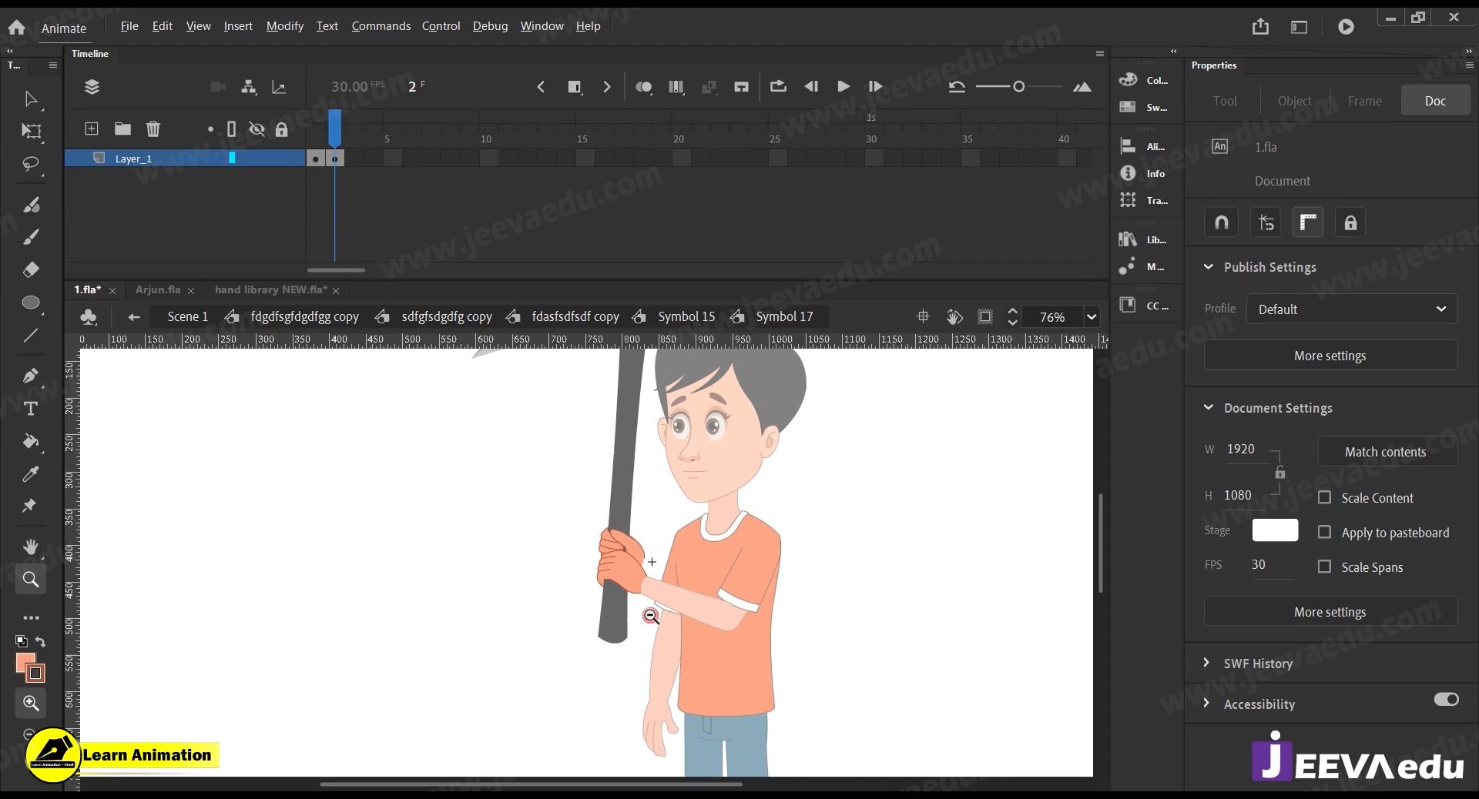
alt+click(616, 585)
Return to Symbol 15 and set the hand instance's first looping frame to 2
key(v)
double_click(548, 557)
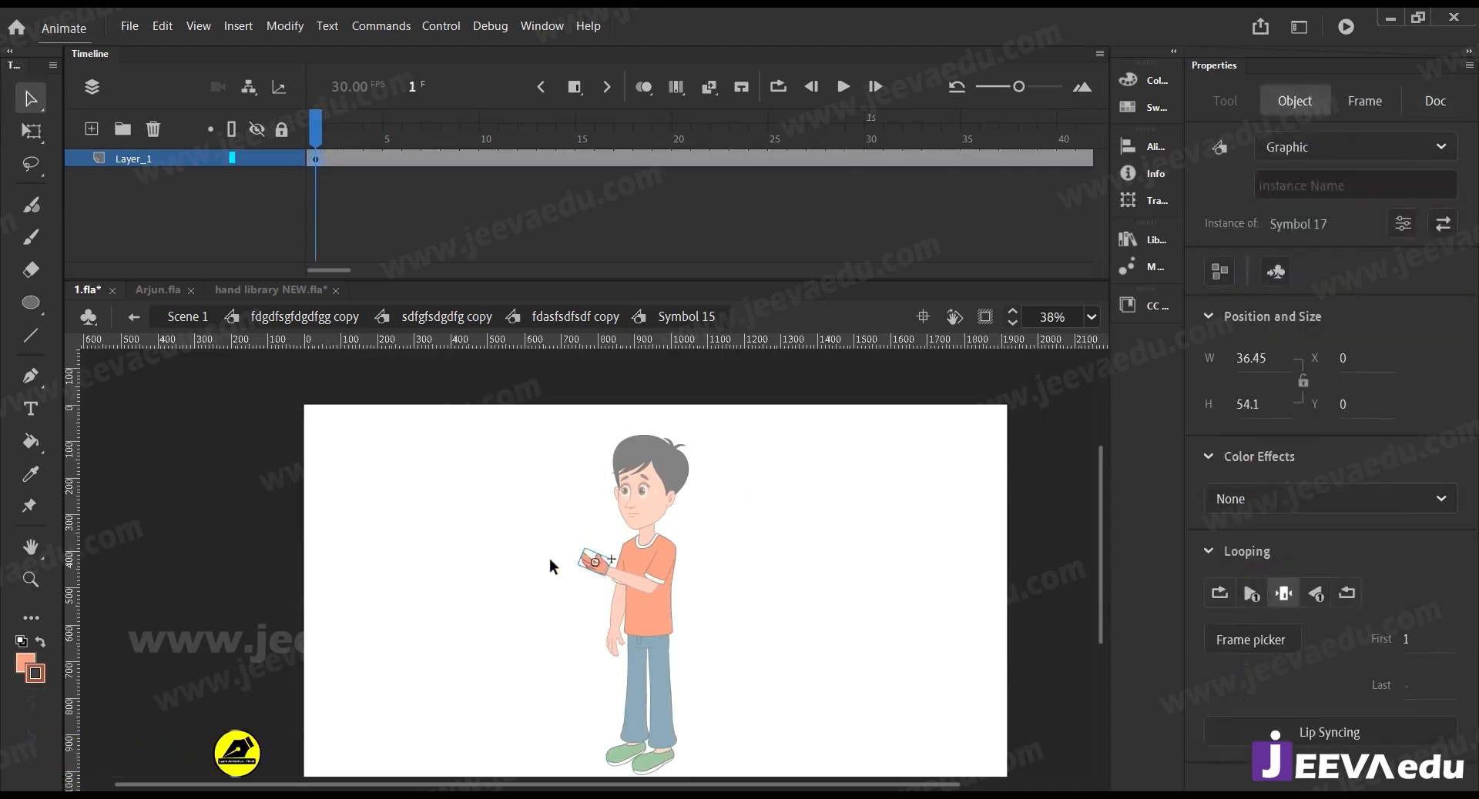
key(z)
click(636, 656)
drag(556, 518, 687, 674)
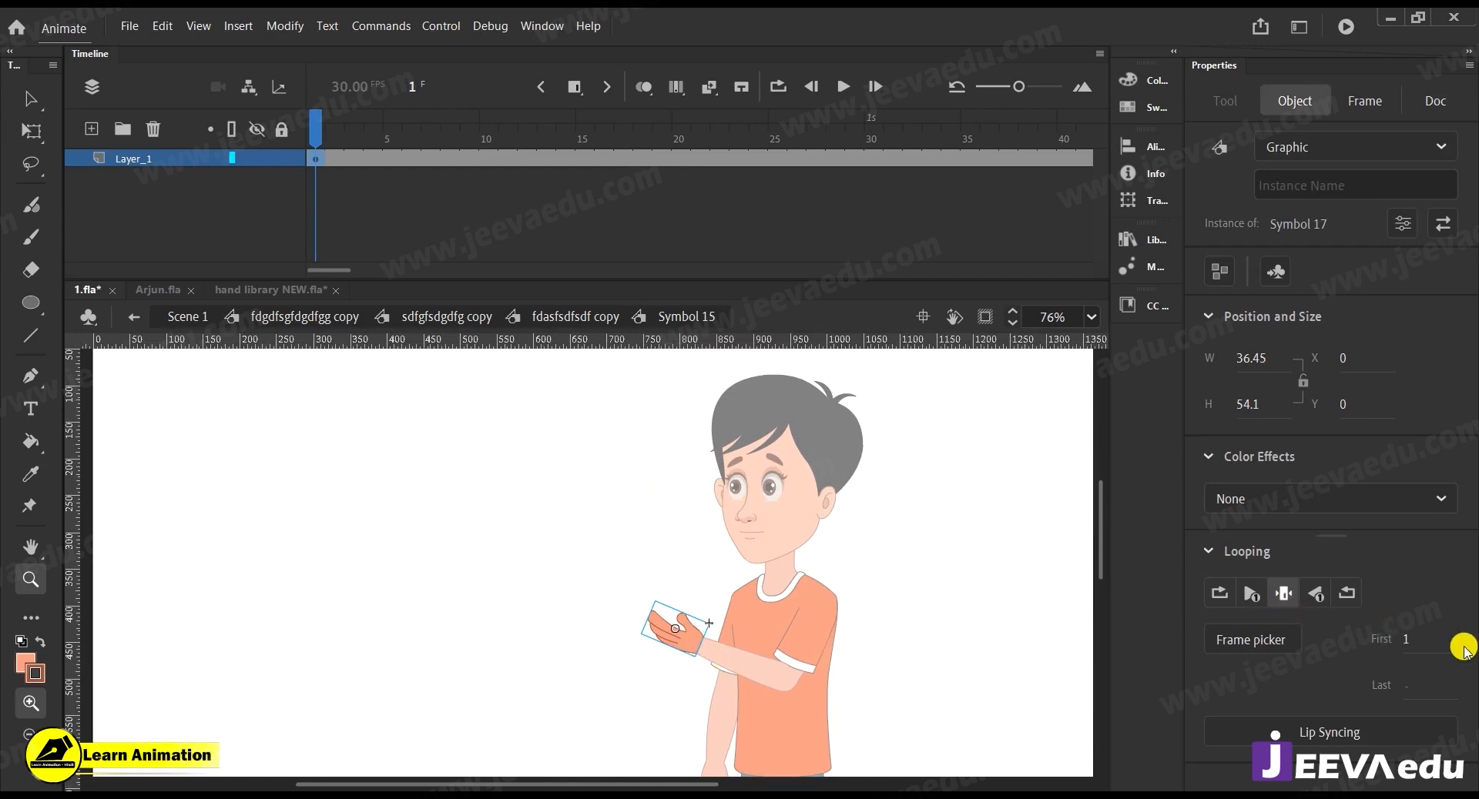
click(1409, 642)
text(2V)
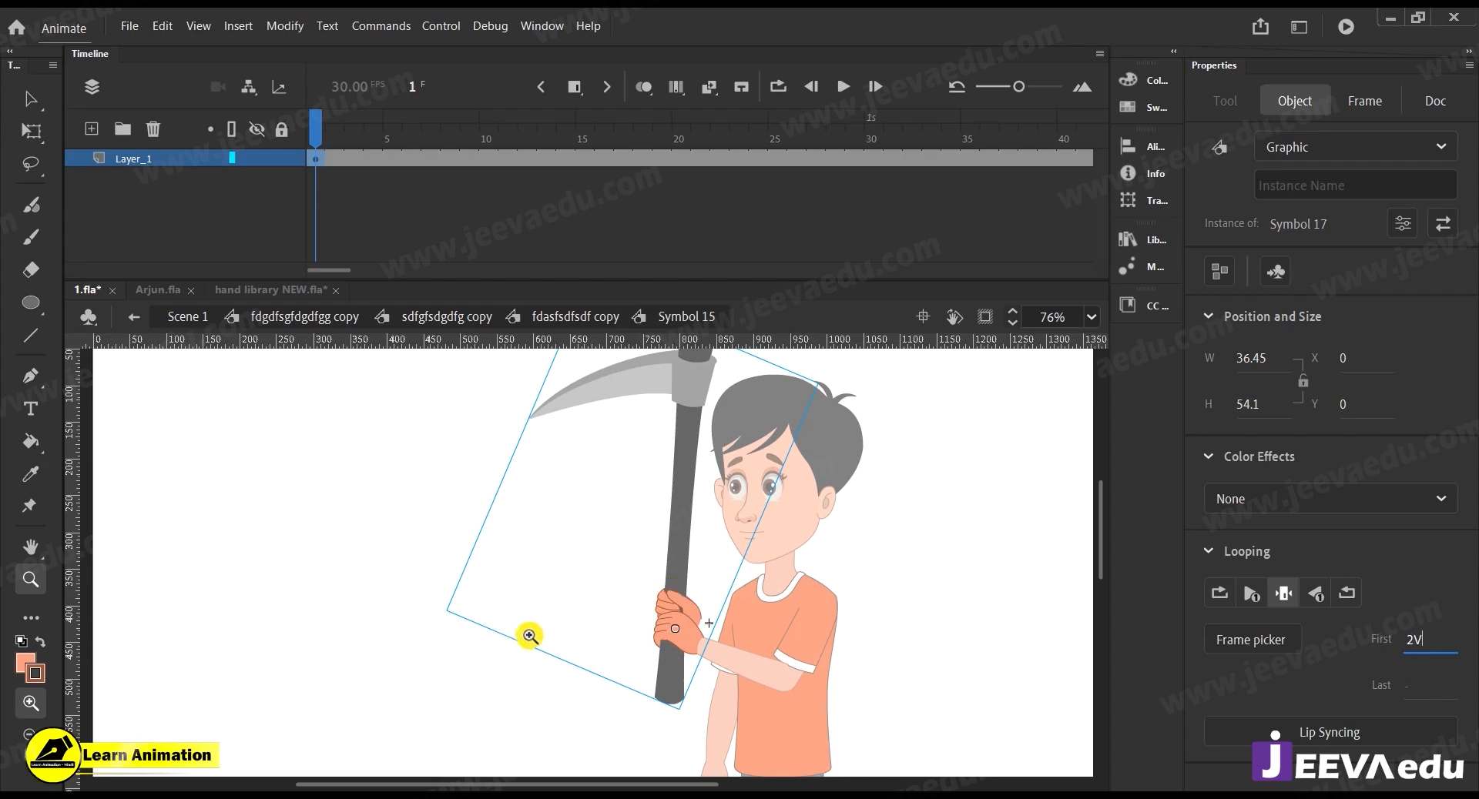
click(527, 630)
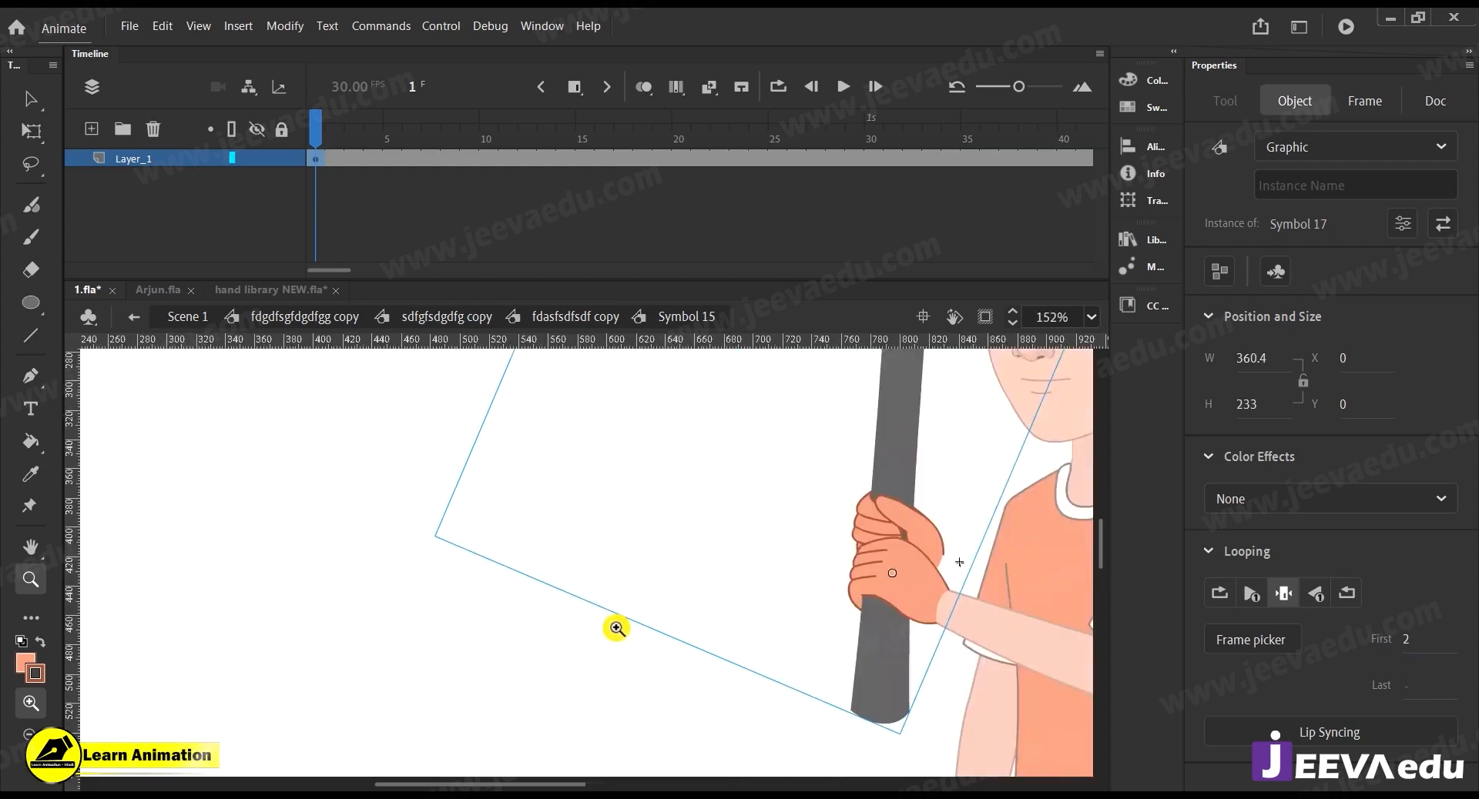
alt+click(683, 557)
alt+click(682, 557)
Go up to the fdasfsdfsdf copy symbol and rotate the hands with the pickaxe counterclockwise about the wrist, away from the boy's head
key(v)
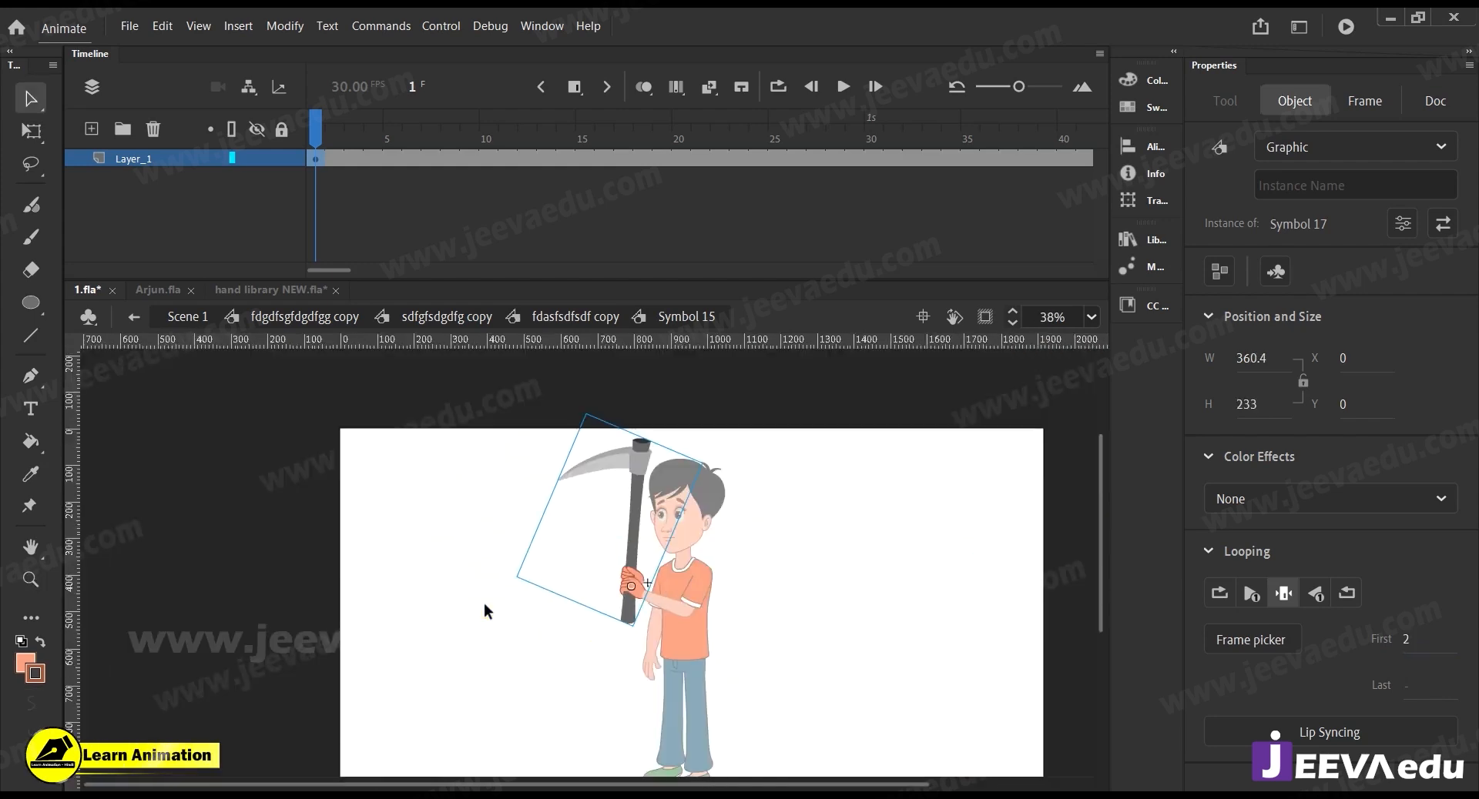
double_click(483, 600)
key(q)
drag(635, 435, 561, 428)
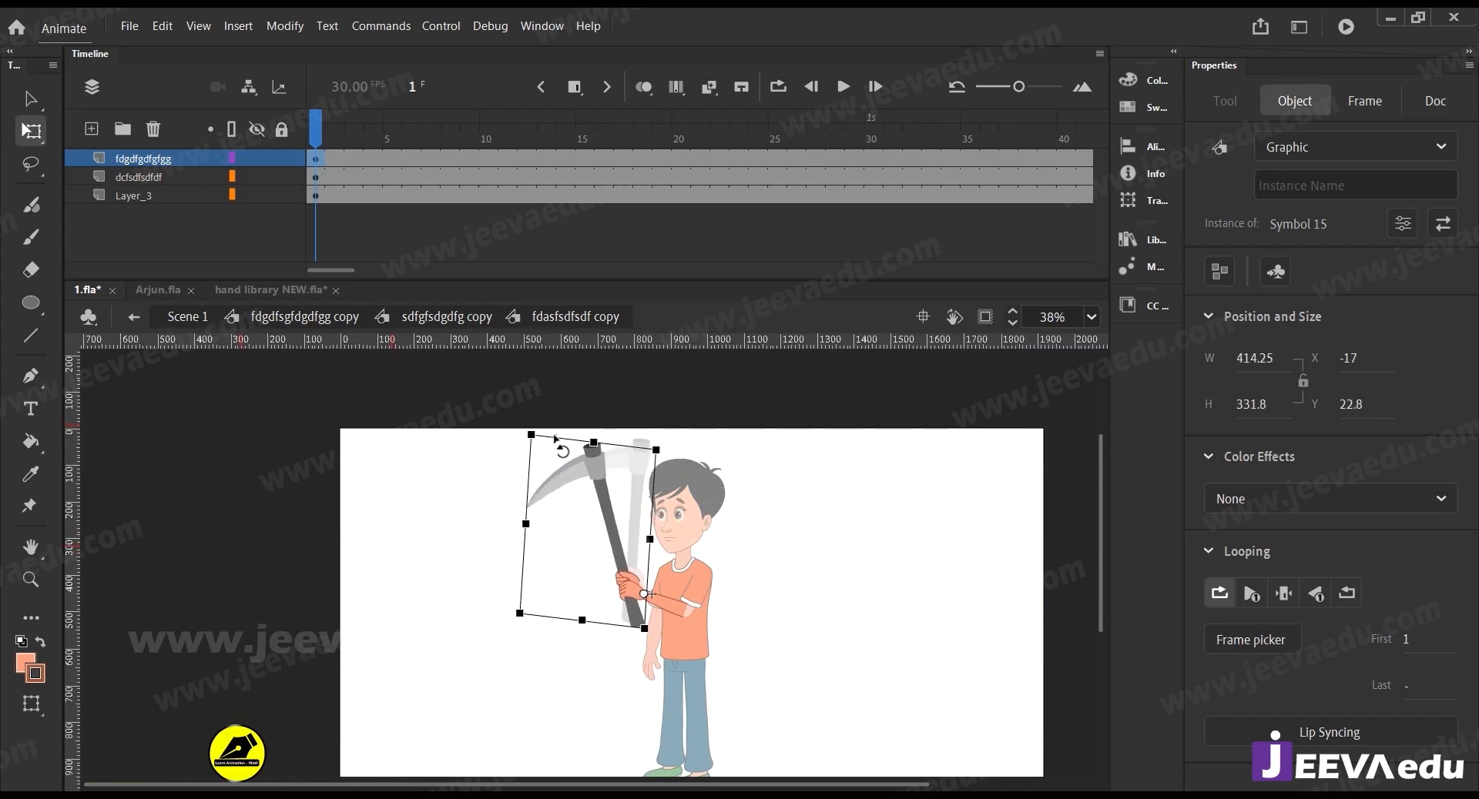
click(487, 515)
Open the front hand's group, extend its upper wrist outline onto the forearm's top edge, and pull the wrist boundary toward the forearm
key(z)
click(642, 584)
double_click(593, 581)
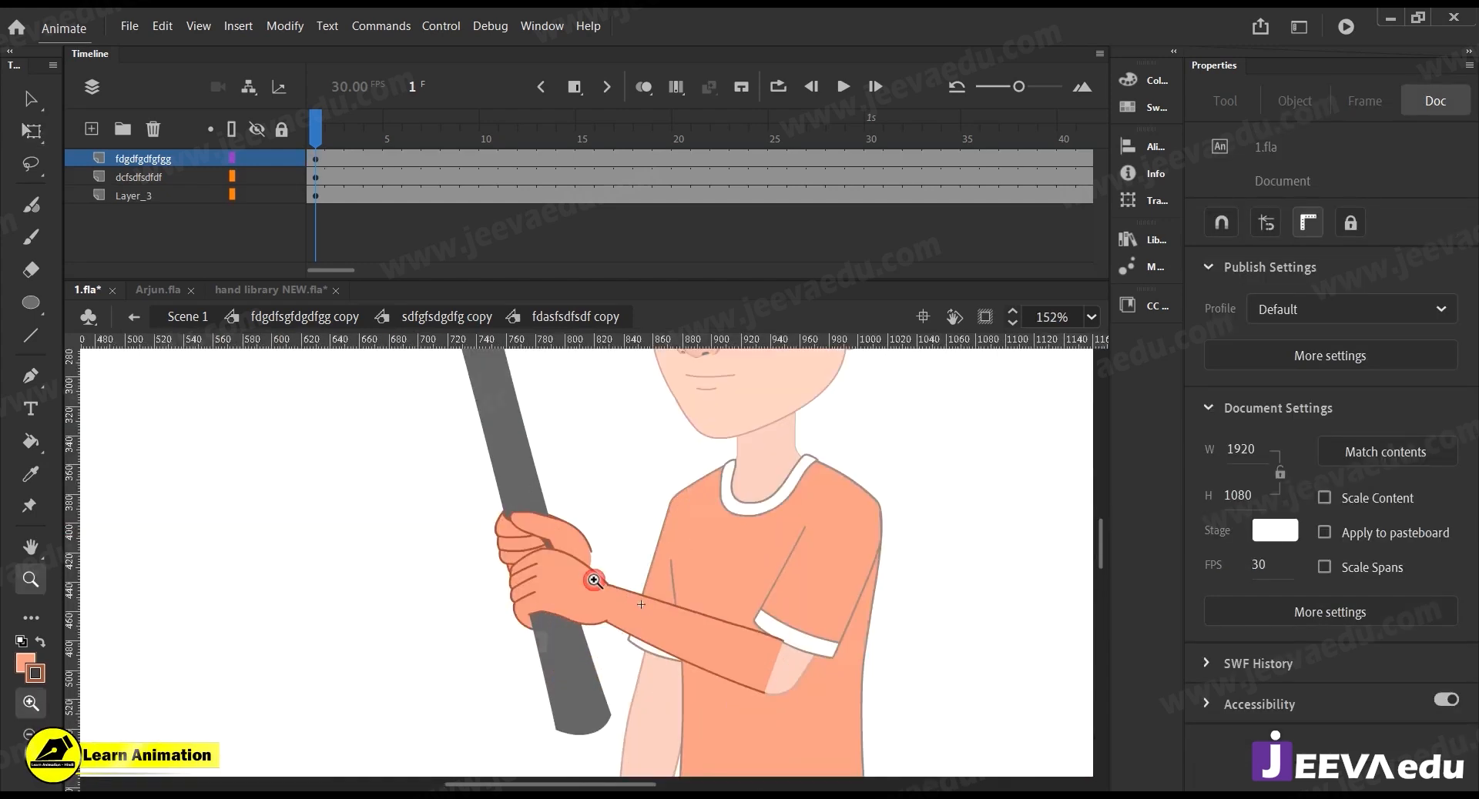
key(v)
click(576, 610)
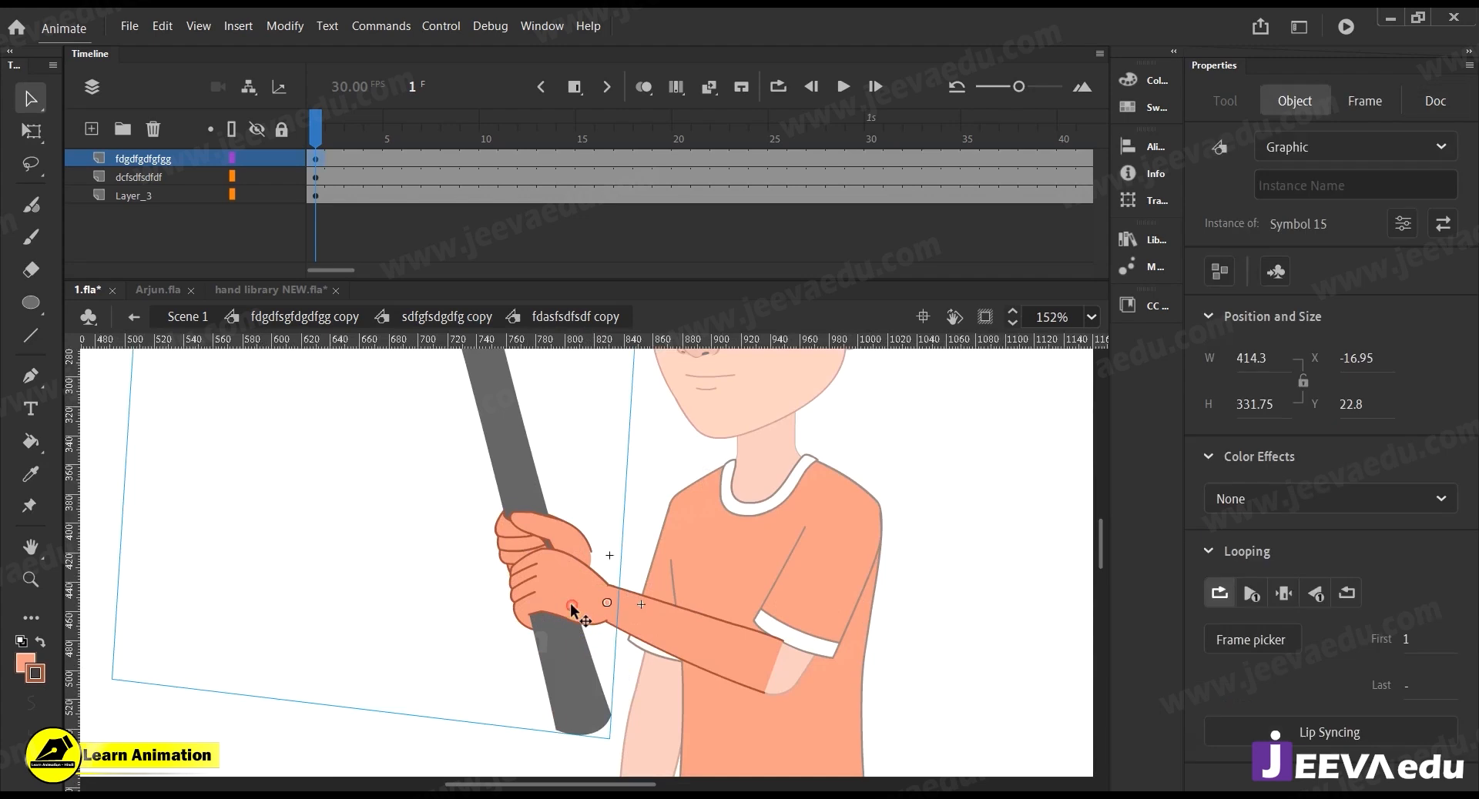
key(z)
click(579, 601)
click(583, 589)
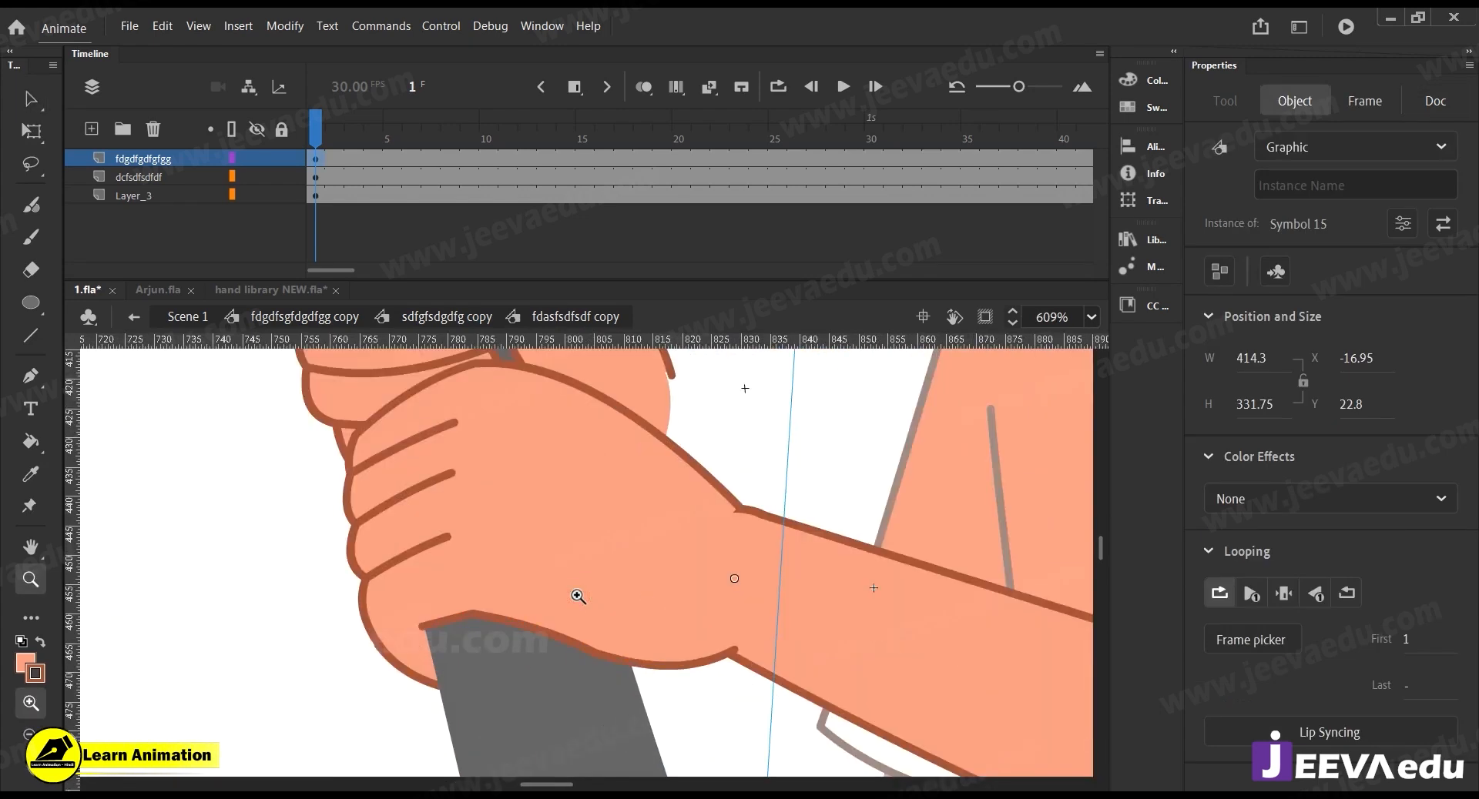
click(675, 577)
key(v)
click(715, 502)
double_click(695, 484)
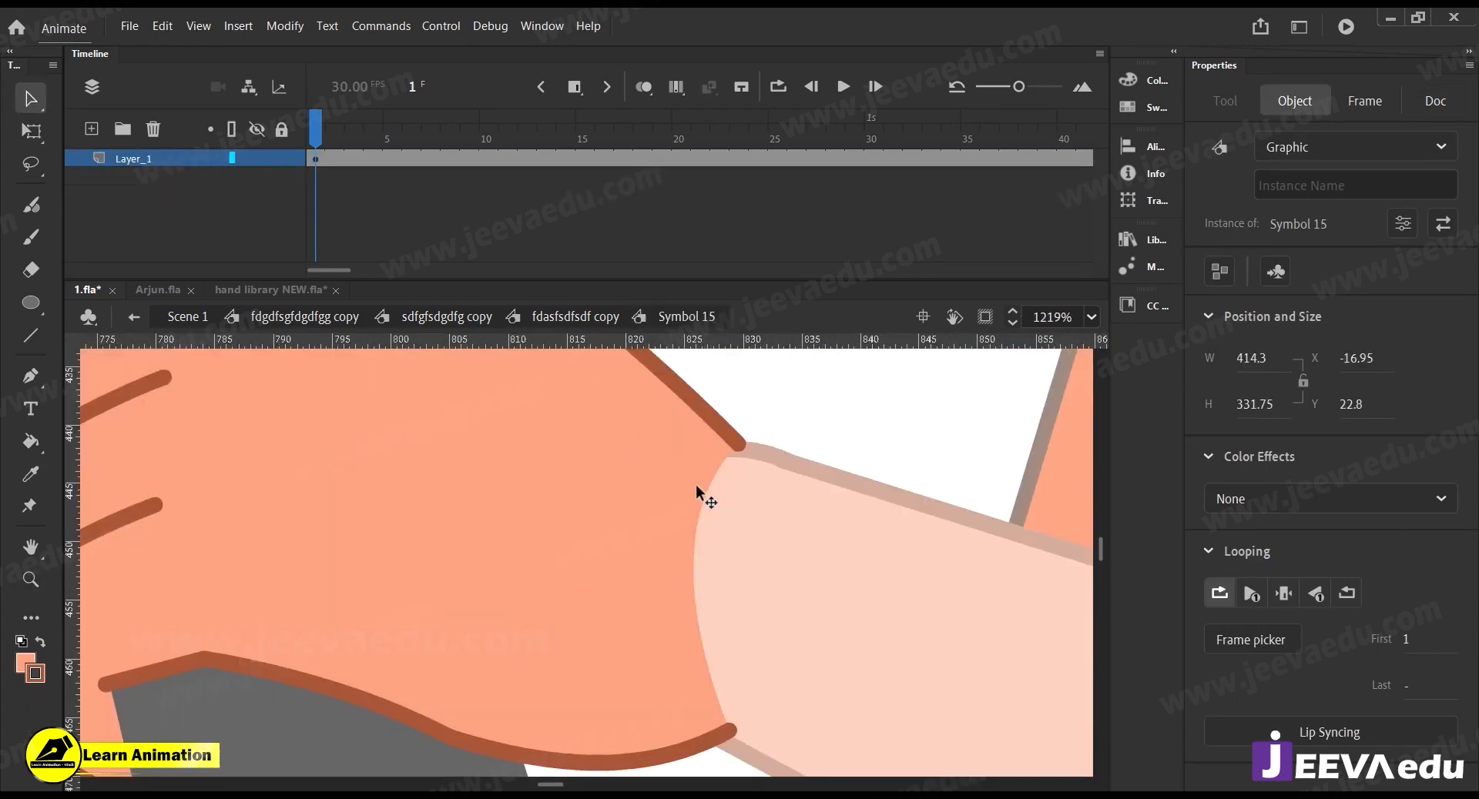
double_click(696, 483)
double_click(695, 484)
click(764, 450)
drag(743, 445, 790, 464)
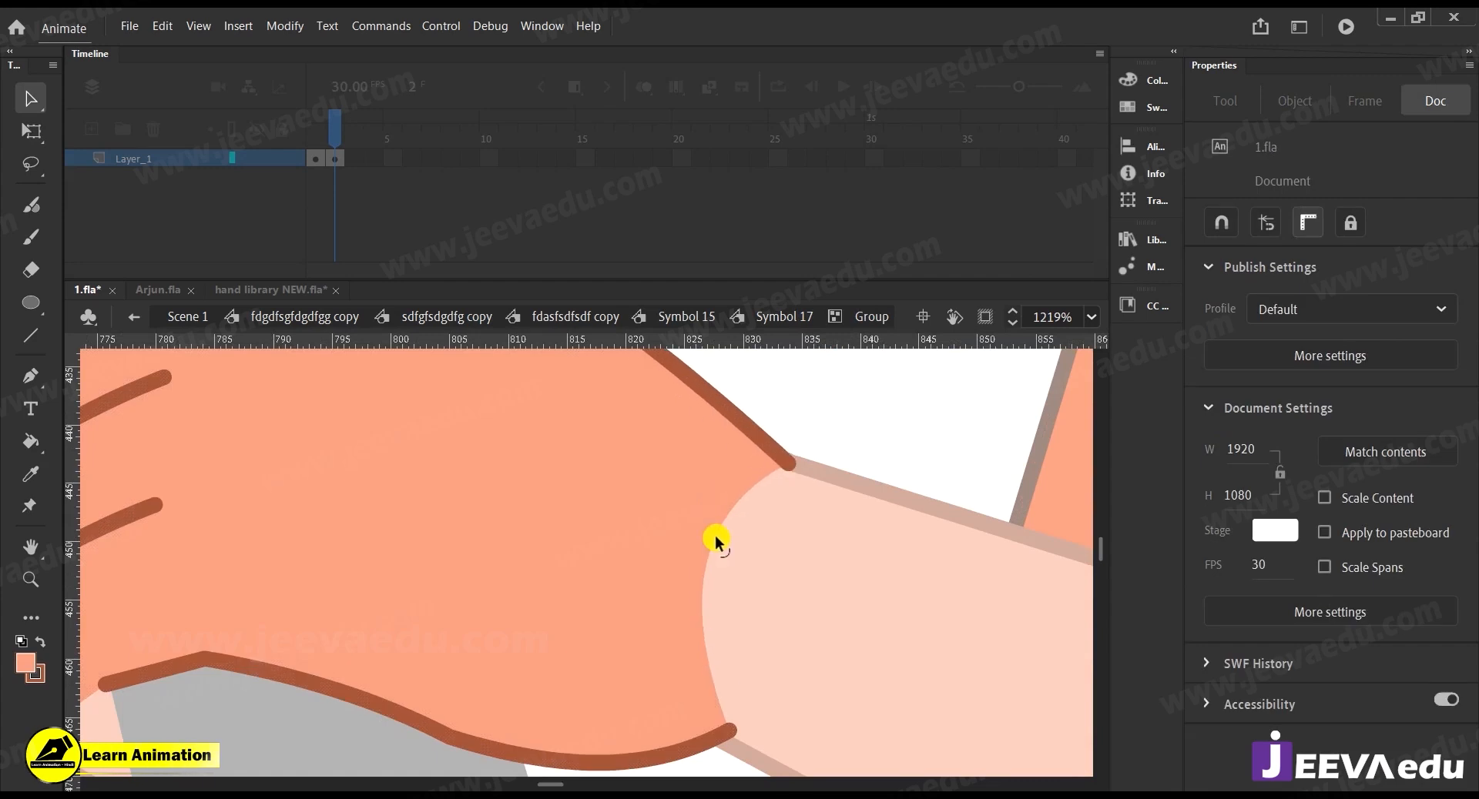
drag(715, 535, 766, 562)
Return to the fdasfsdfsdf copy symbol and examine the wrist join and grip up close and against the whole figure
key(z)
alt+click(636, 553)
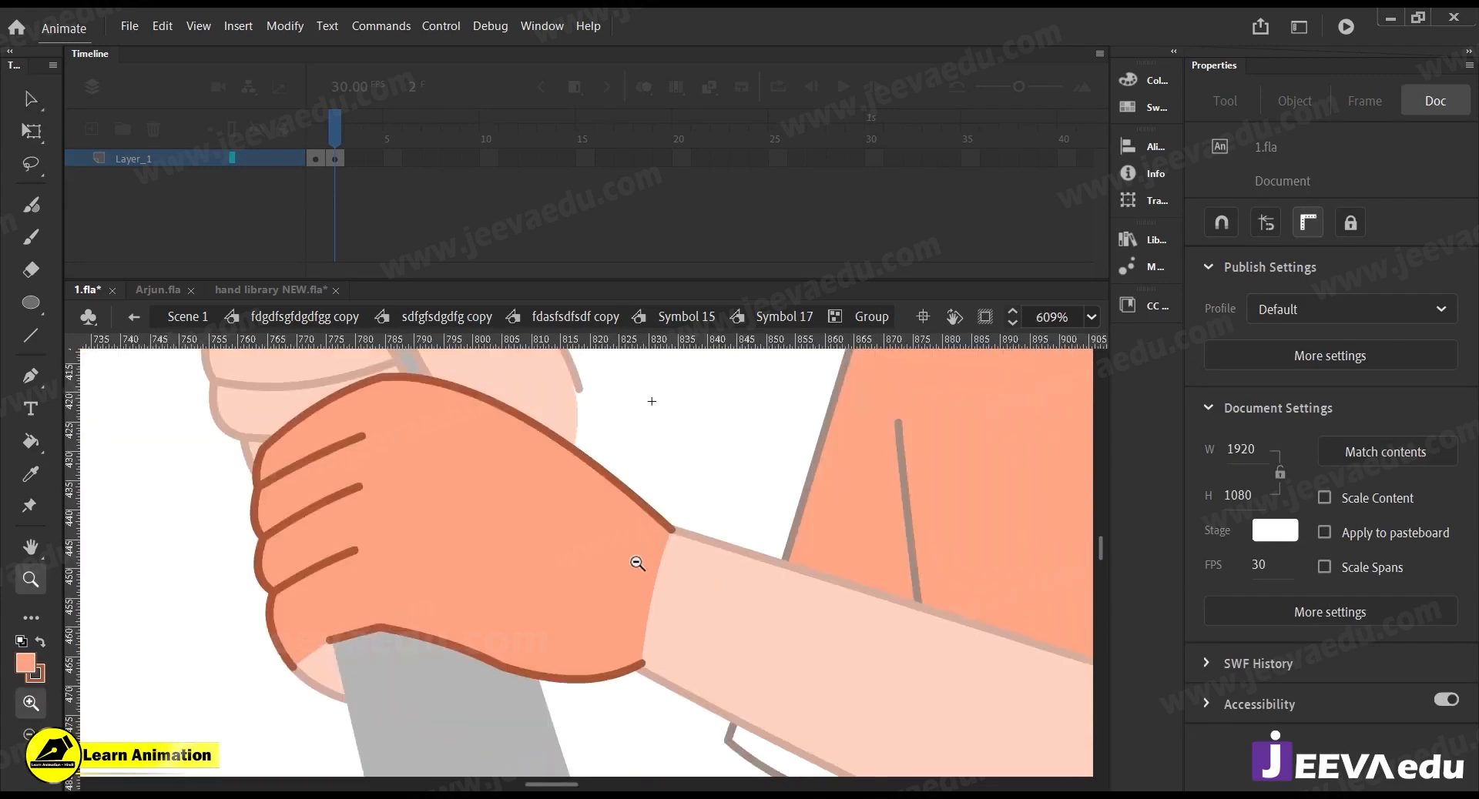
alt+click(635, 563)
alt+click(630, 572)
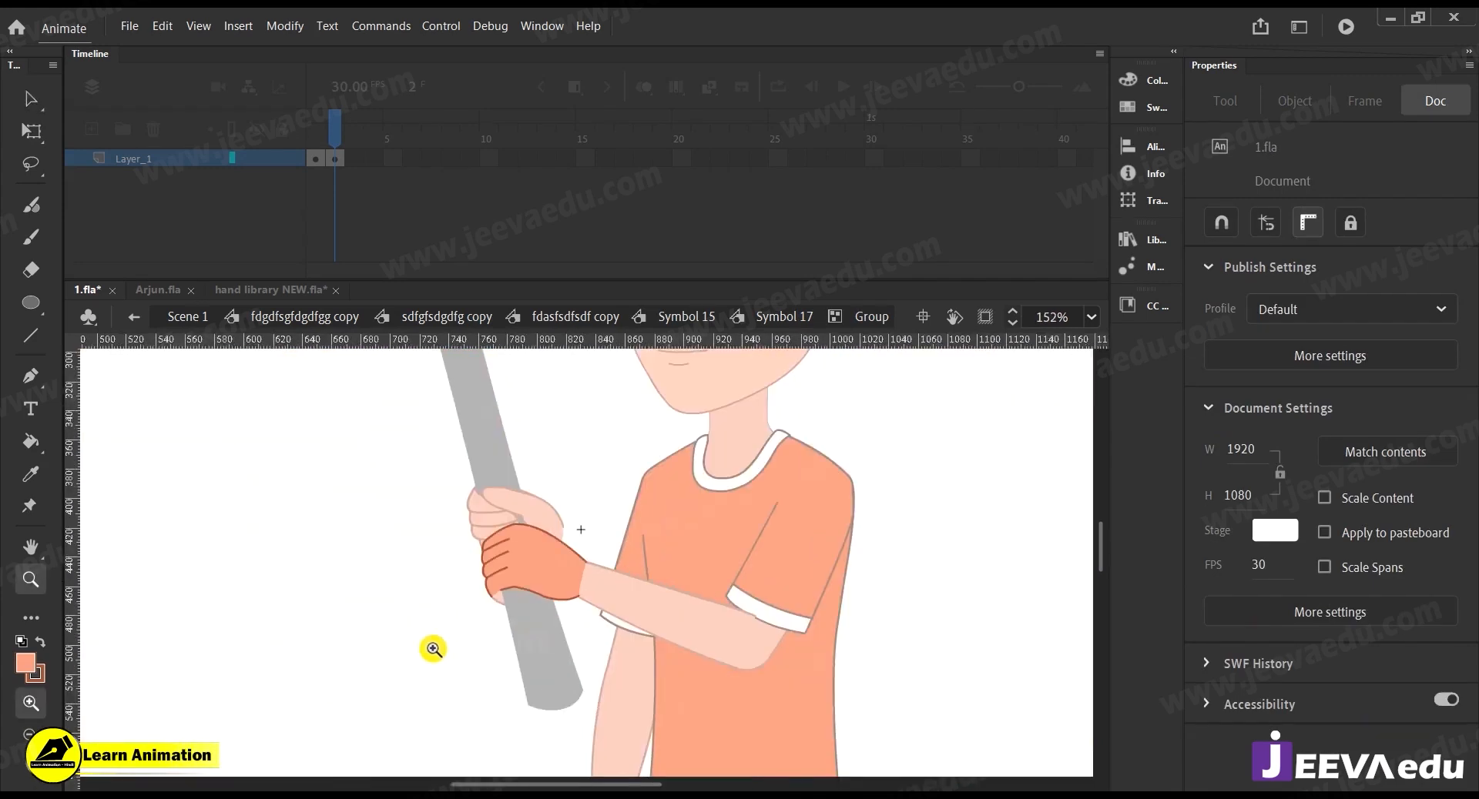
click(547, 317)
alt+click(543, 583)
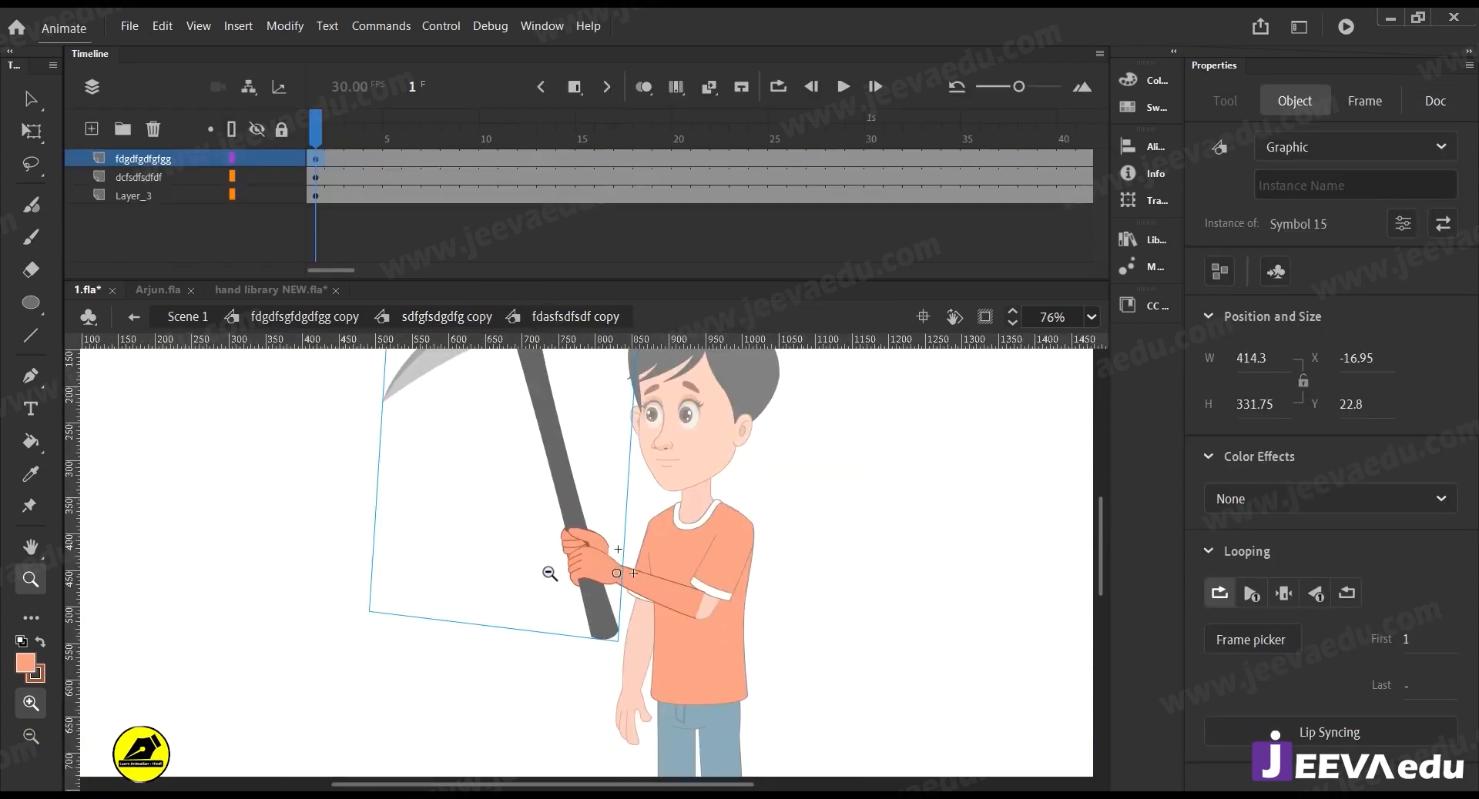
alt+click(547, 576)
click(591, 568)
alt+click(619, 569)
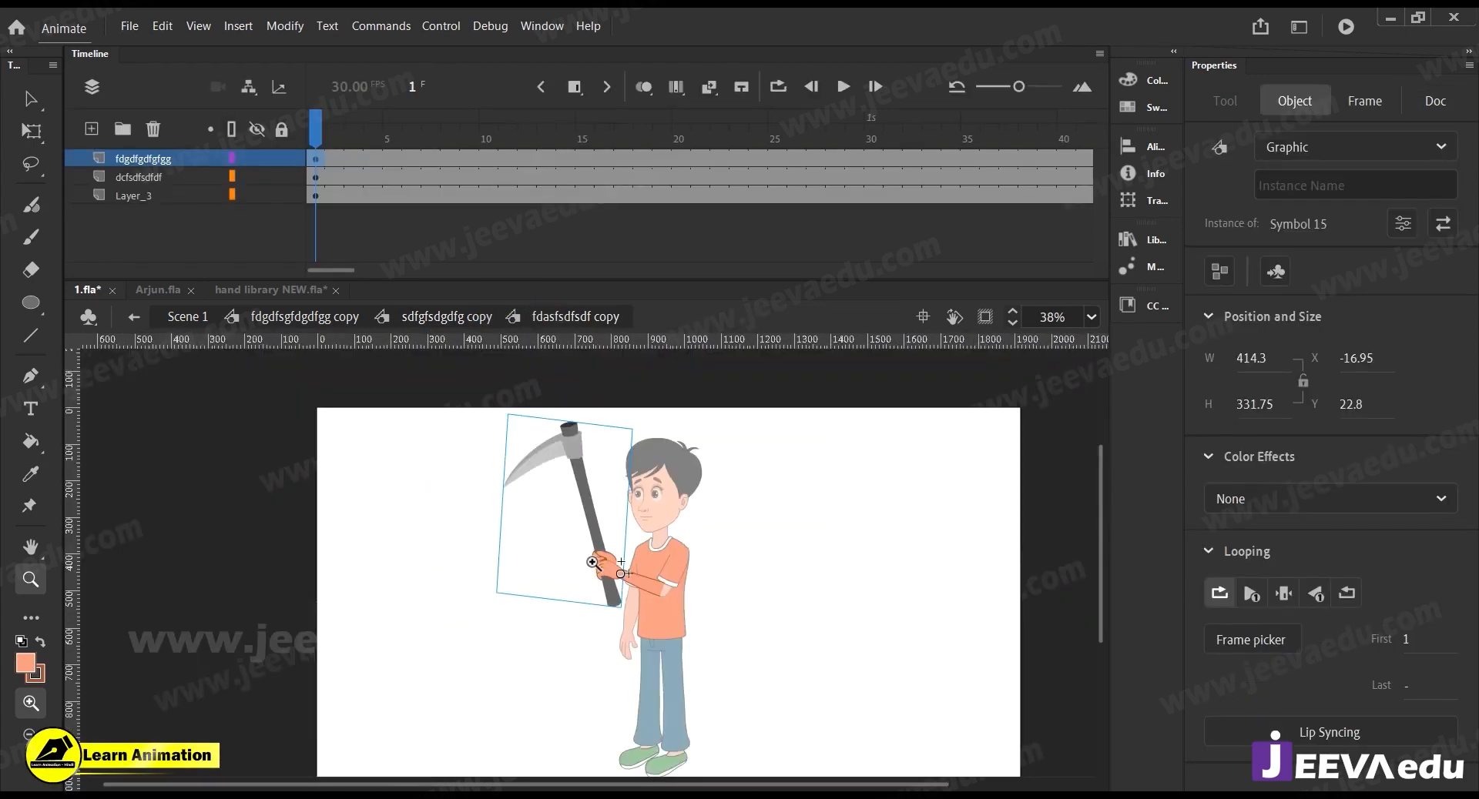
click(606, 562)
click(623, 567)
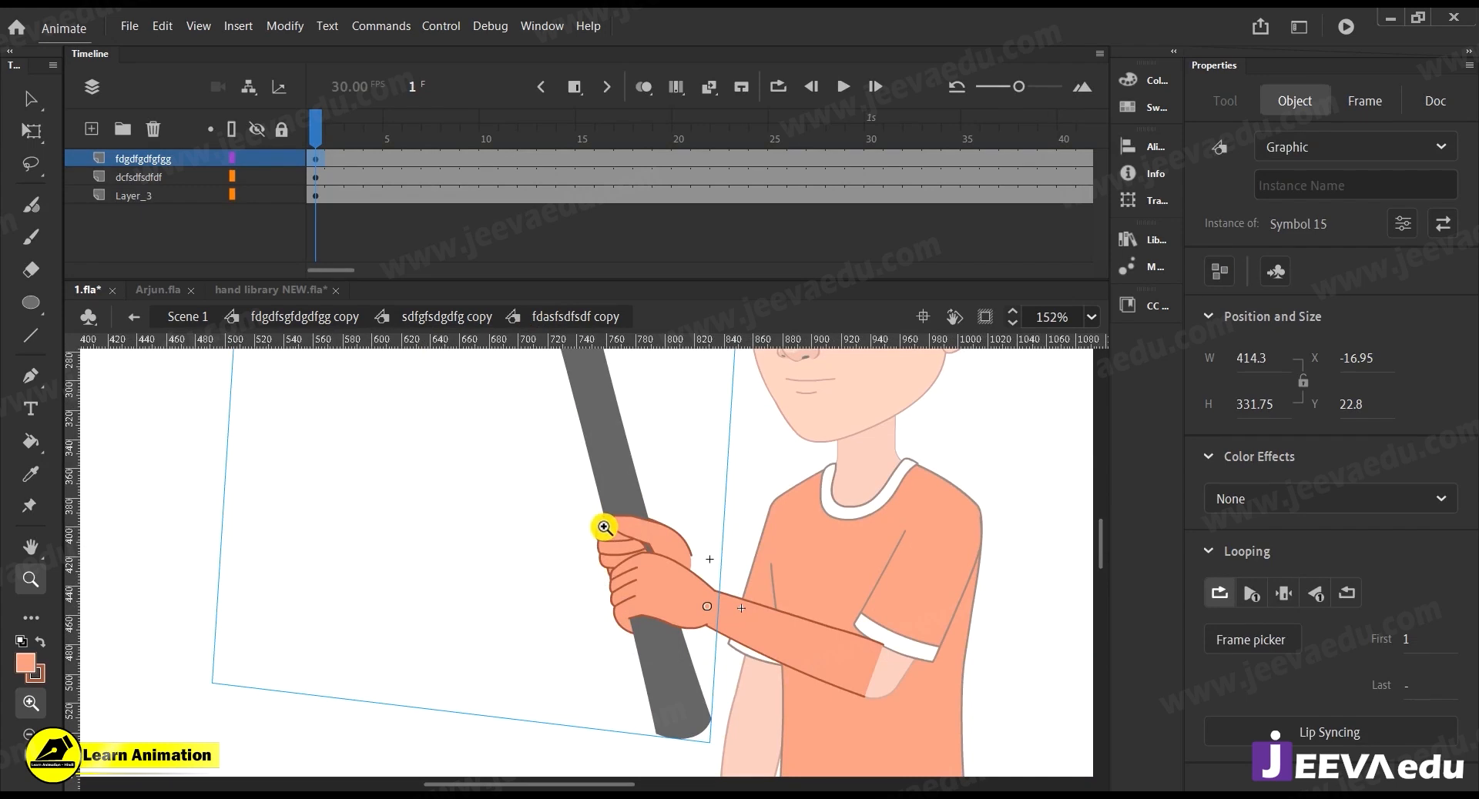
click(614, 598)
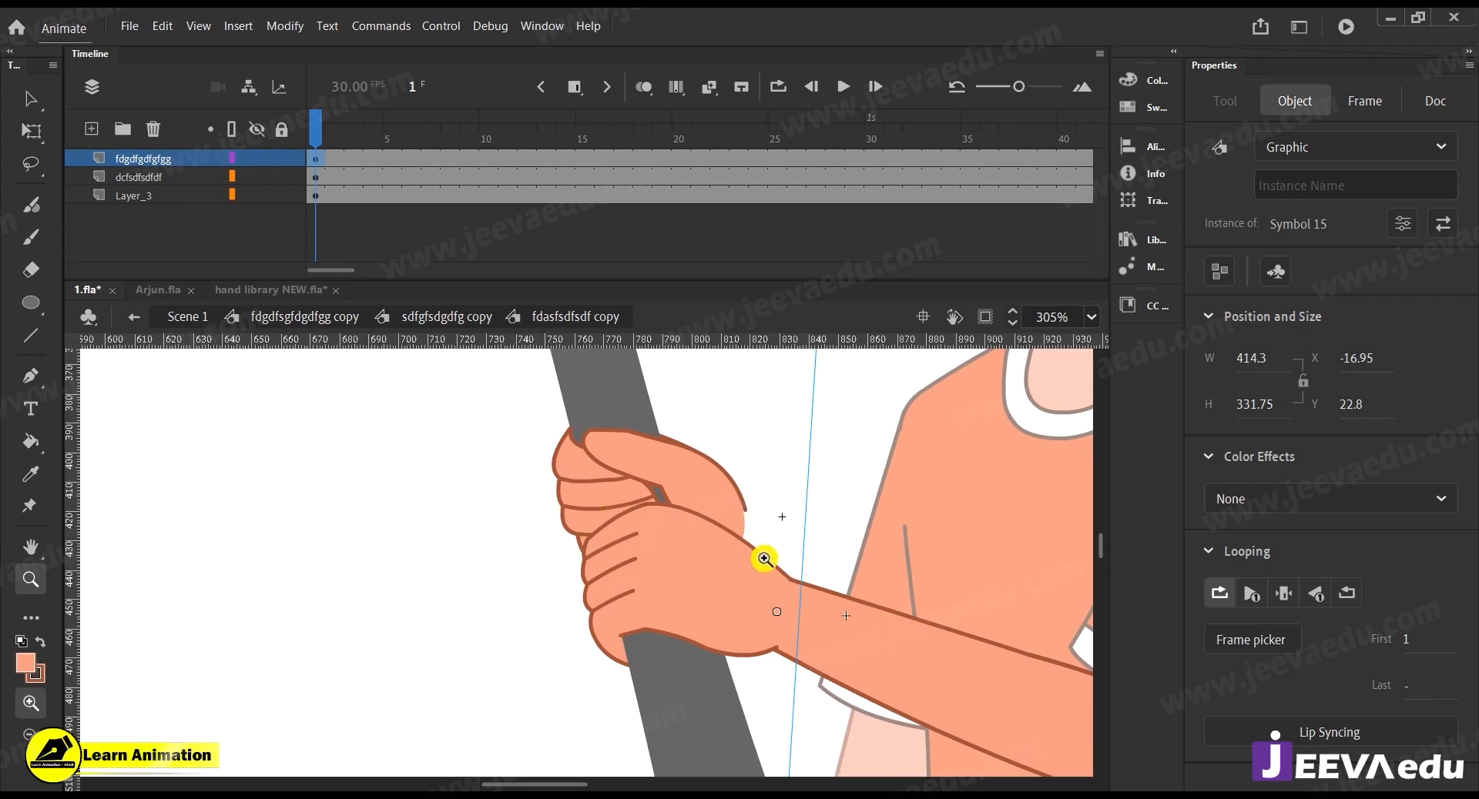
alt+click(598, 582)
alt+click(597, 582)
alt+click(603, 611)
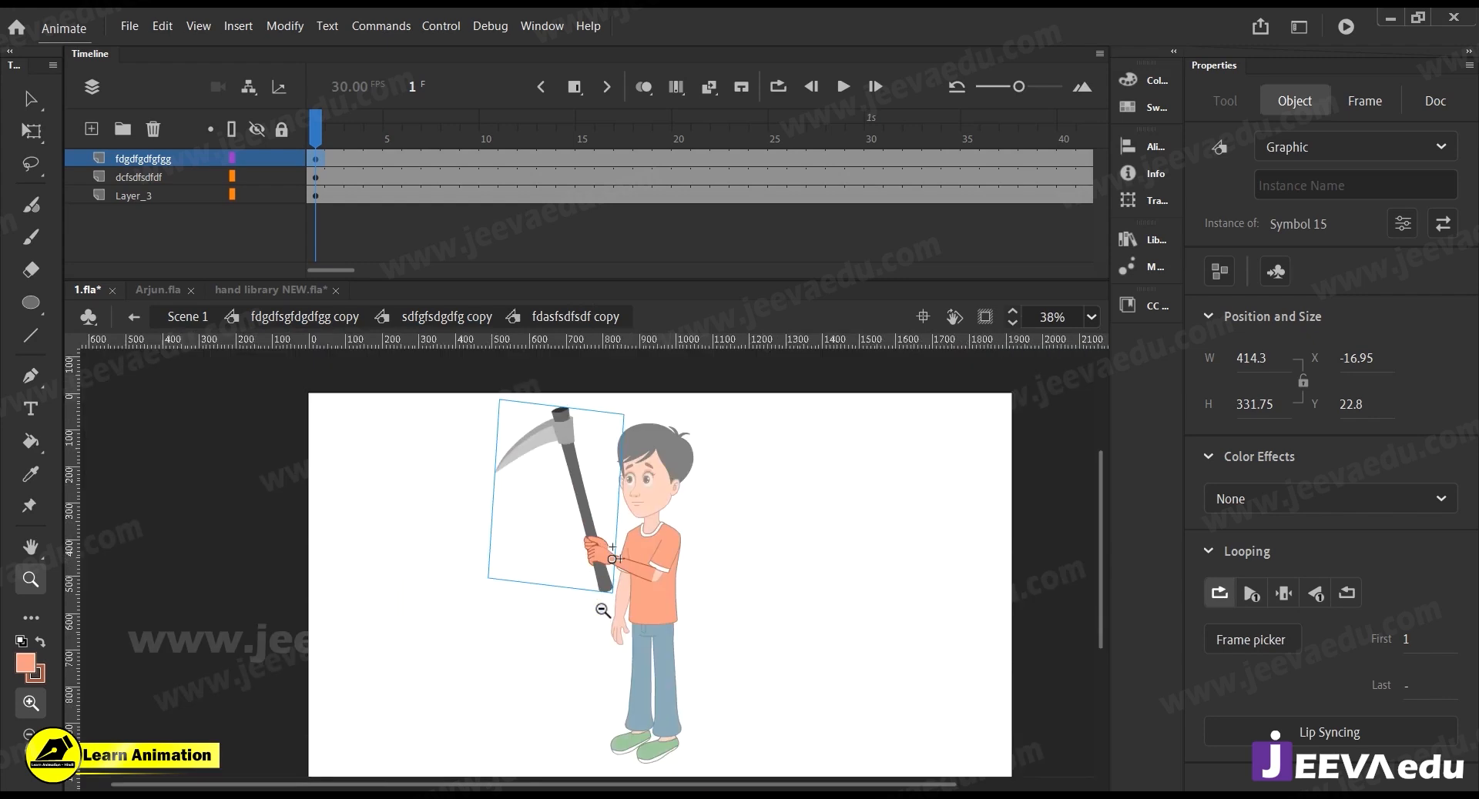
Go up to the sdfgfsdgdfg copy symbol and rotate the forearm with the pickaxe slightly counterclockwise about the elbow
key(q)
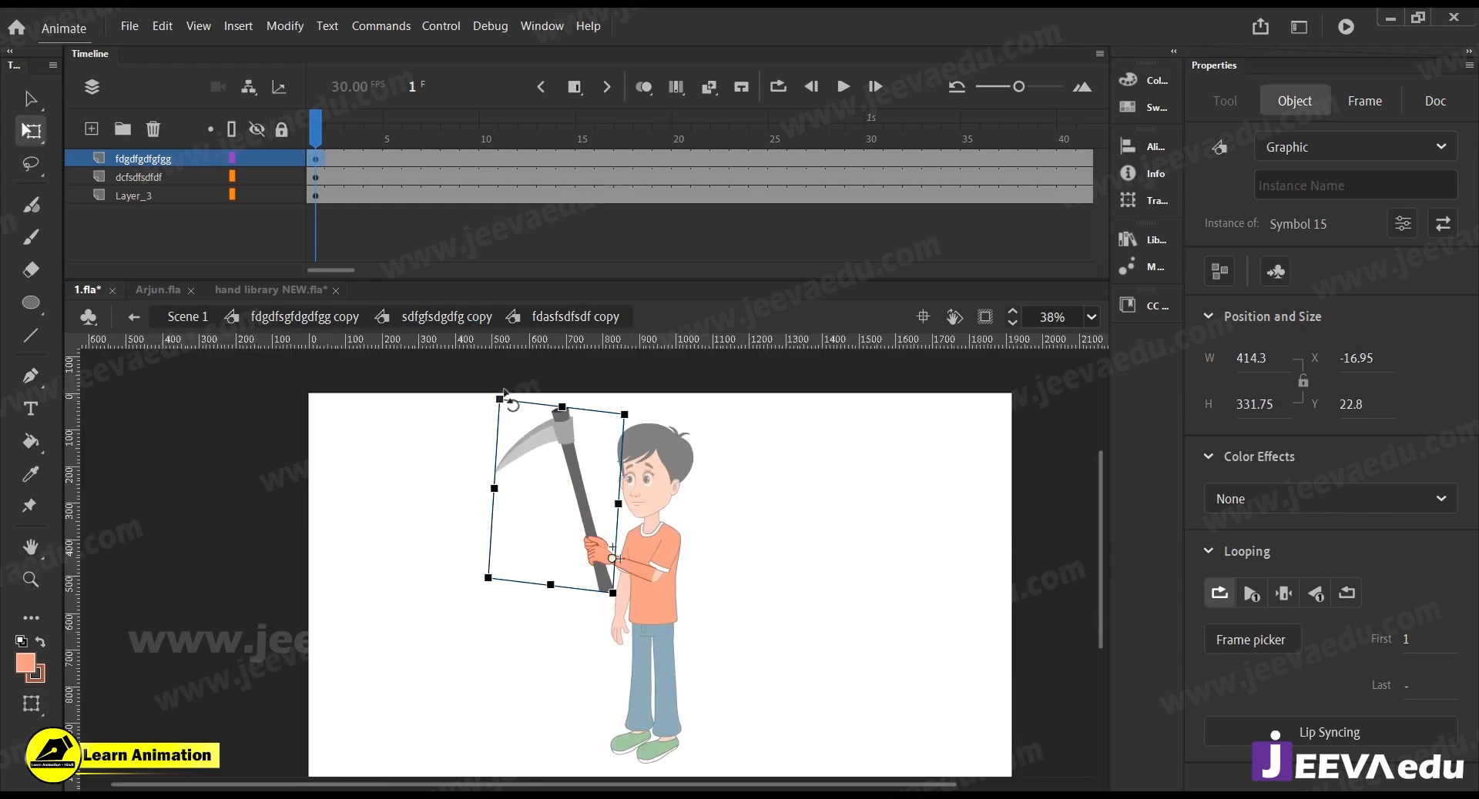
double_click(497, 398)
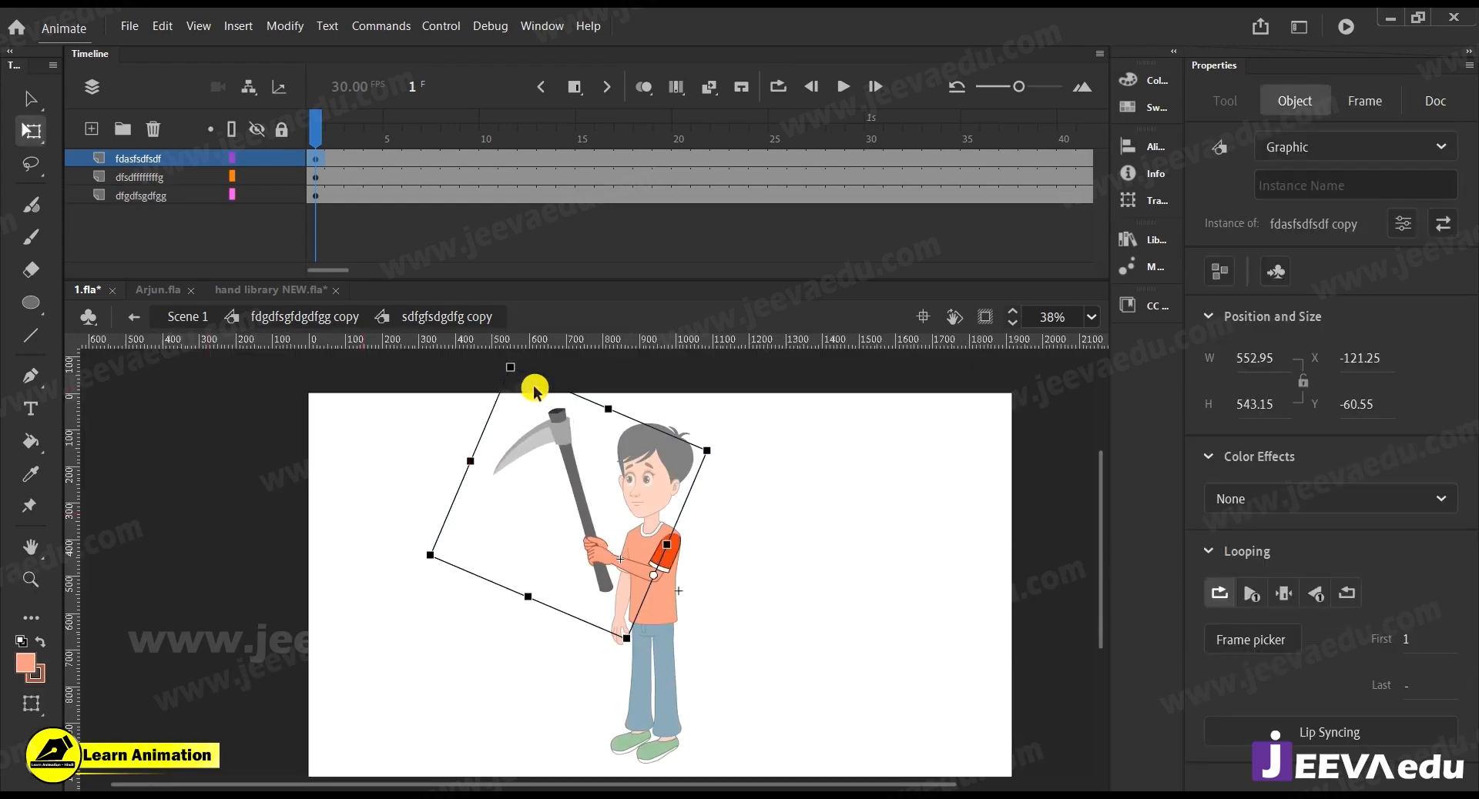
drag(510, 368, 507, 377)
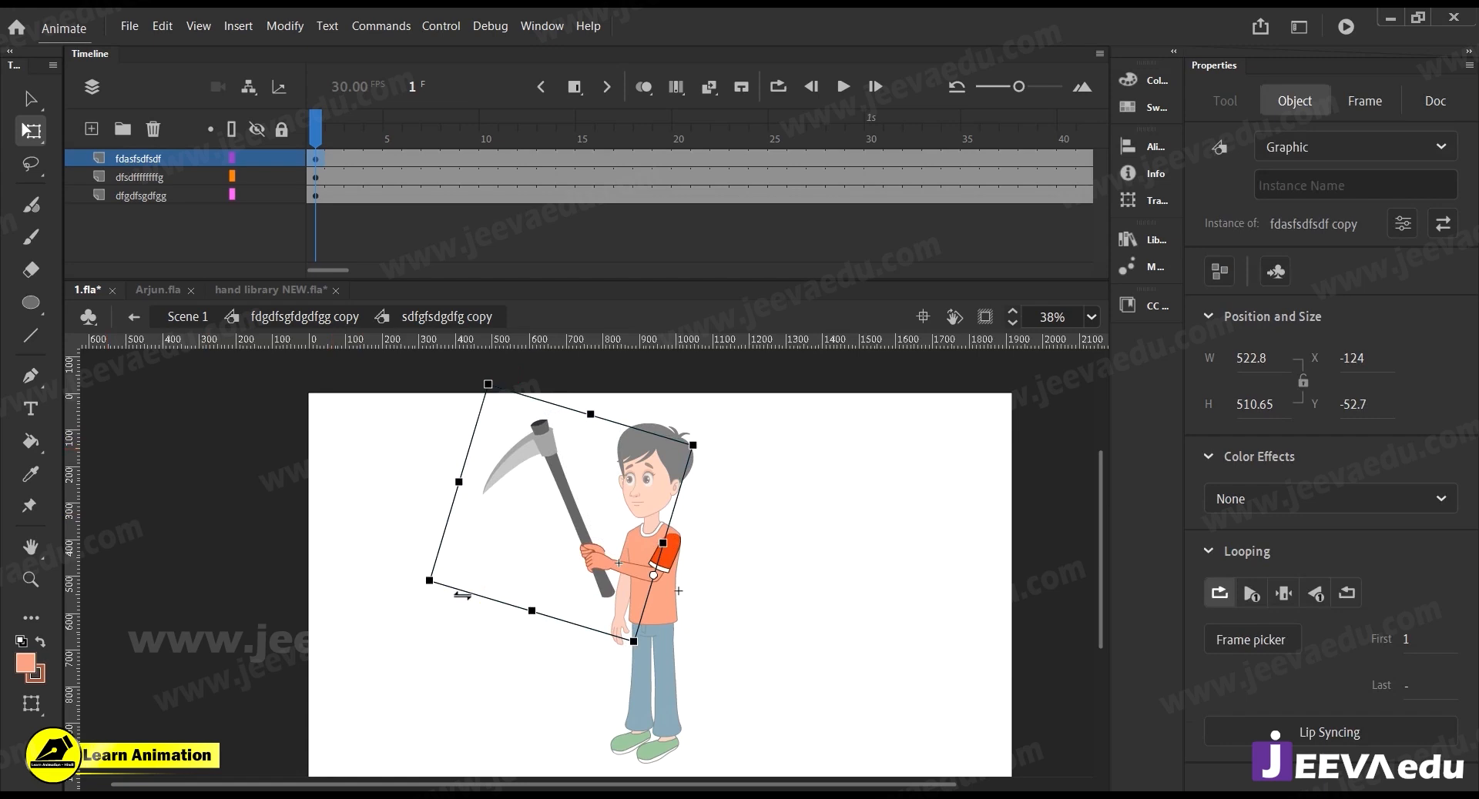
click(572, 625)
Open Symbol 17 through its nested symbols and move the rear hand's finger and thumb pieces slightly up along the handle
key(z)
click(568, 597)
drag(679, 622, 684, 648)
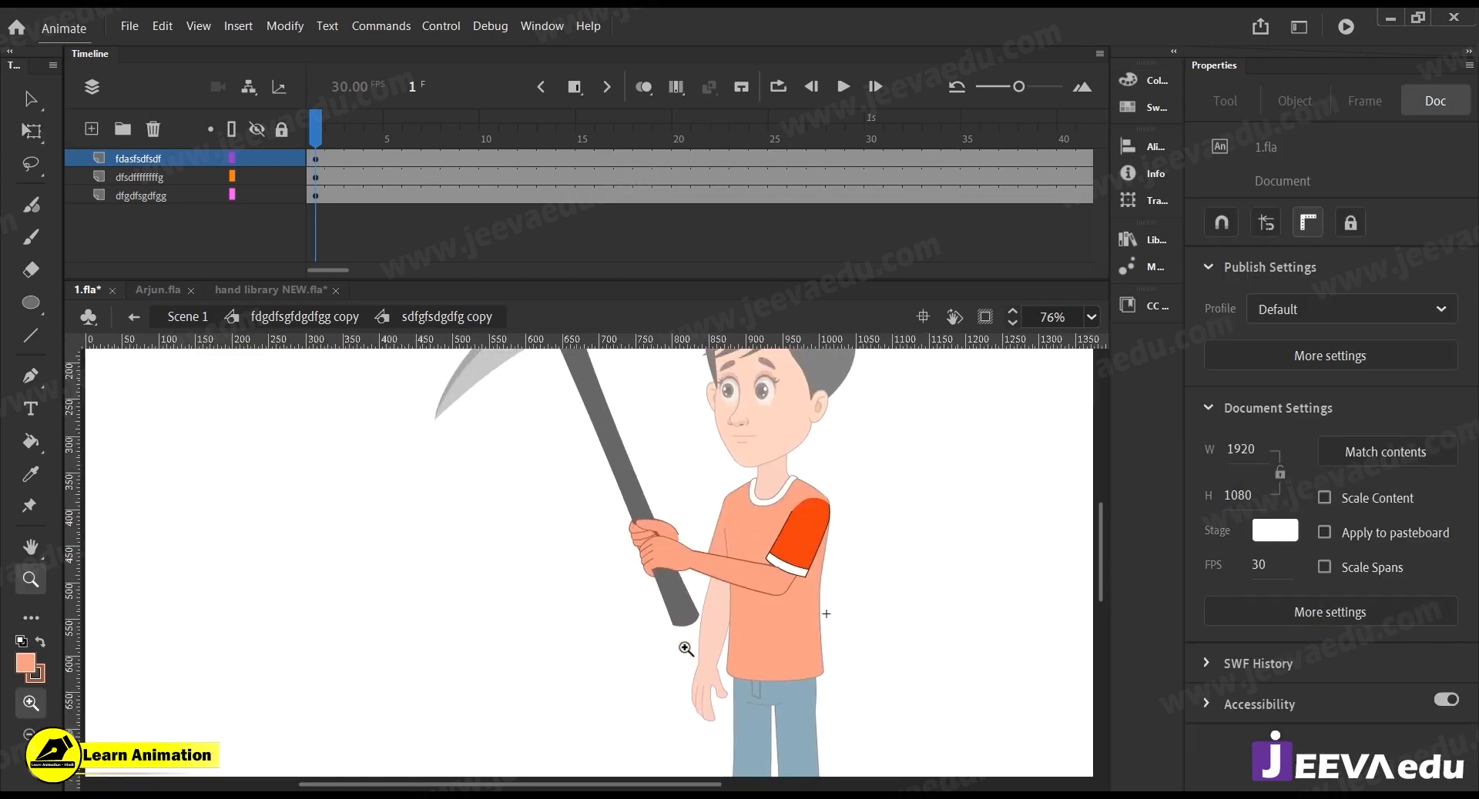
click(640, 550)
click(615, 572)
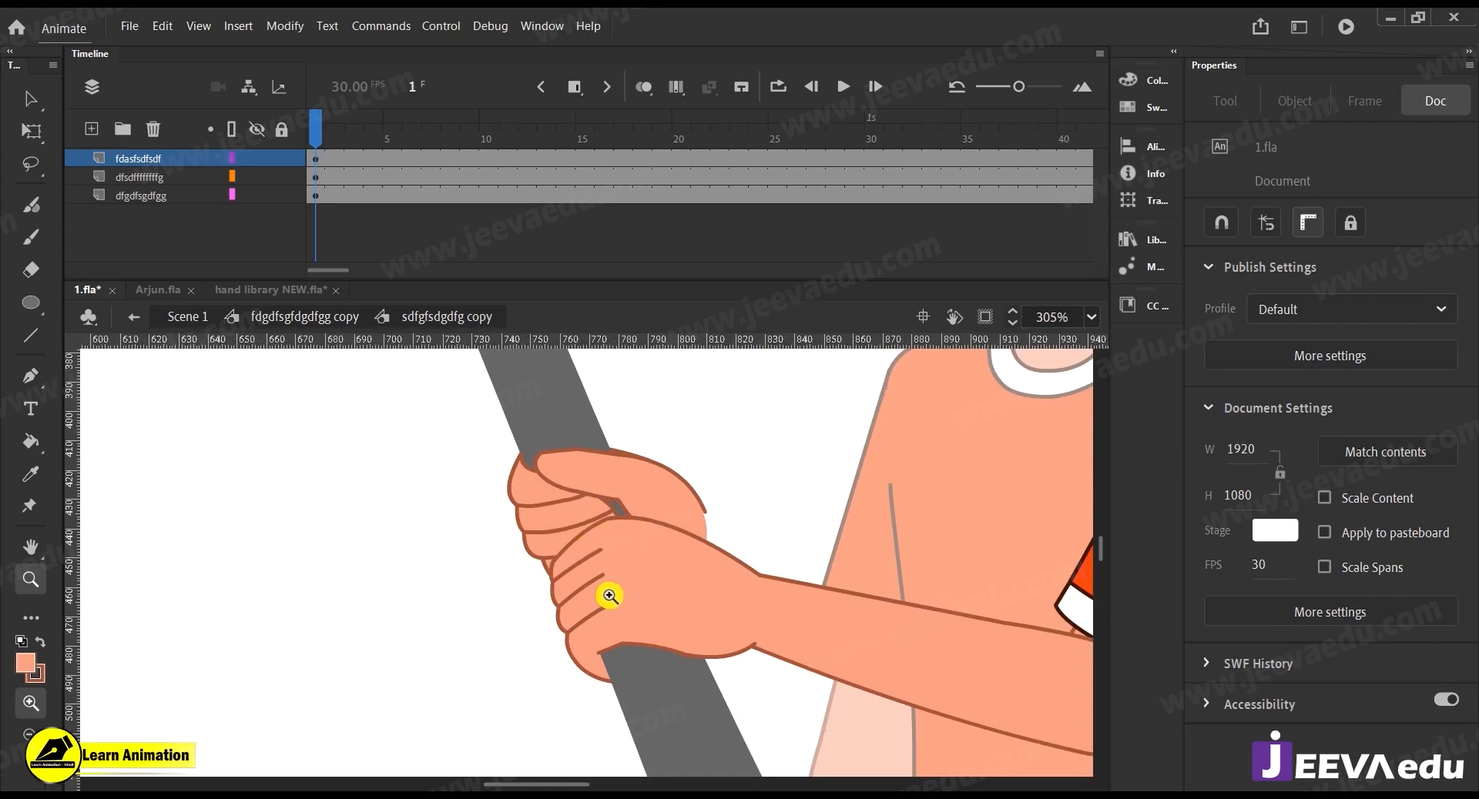
key(v)
double_click(554, 514)
double_click(553, 518)
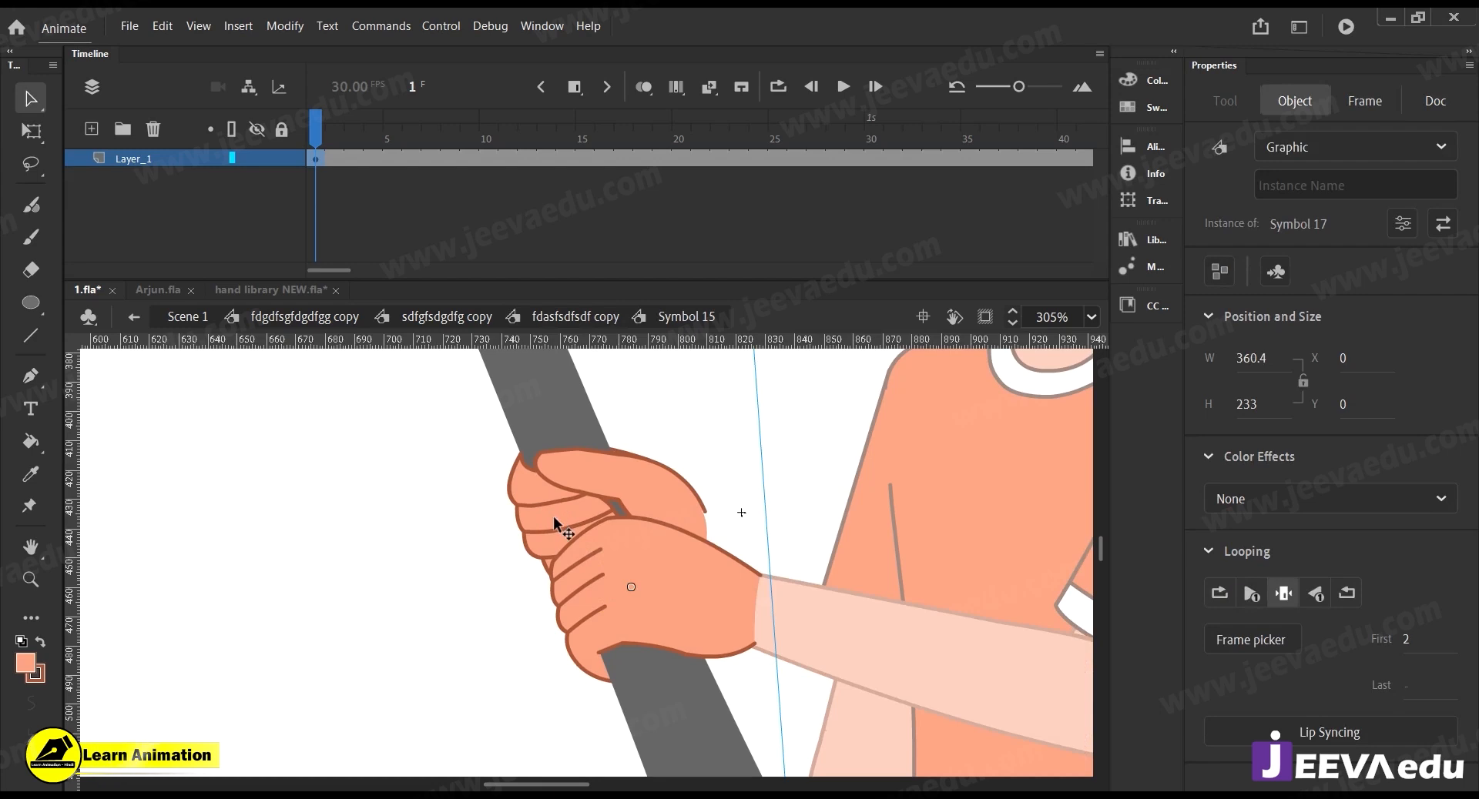
double_click(555, 520)
click(626, 491)
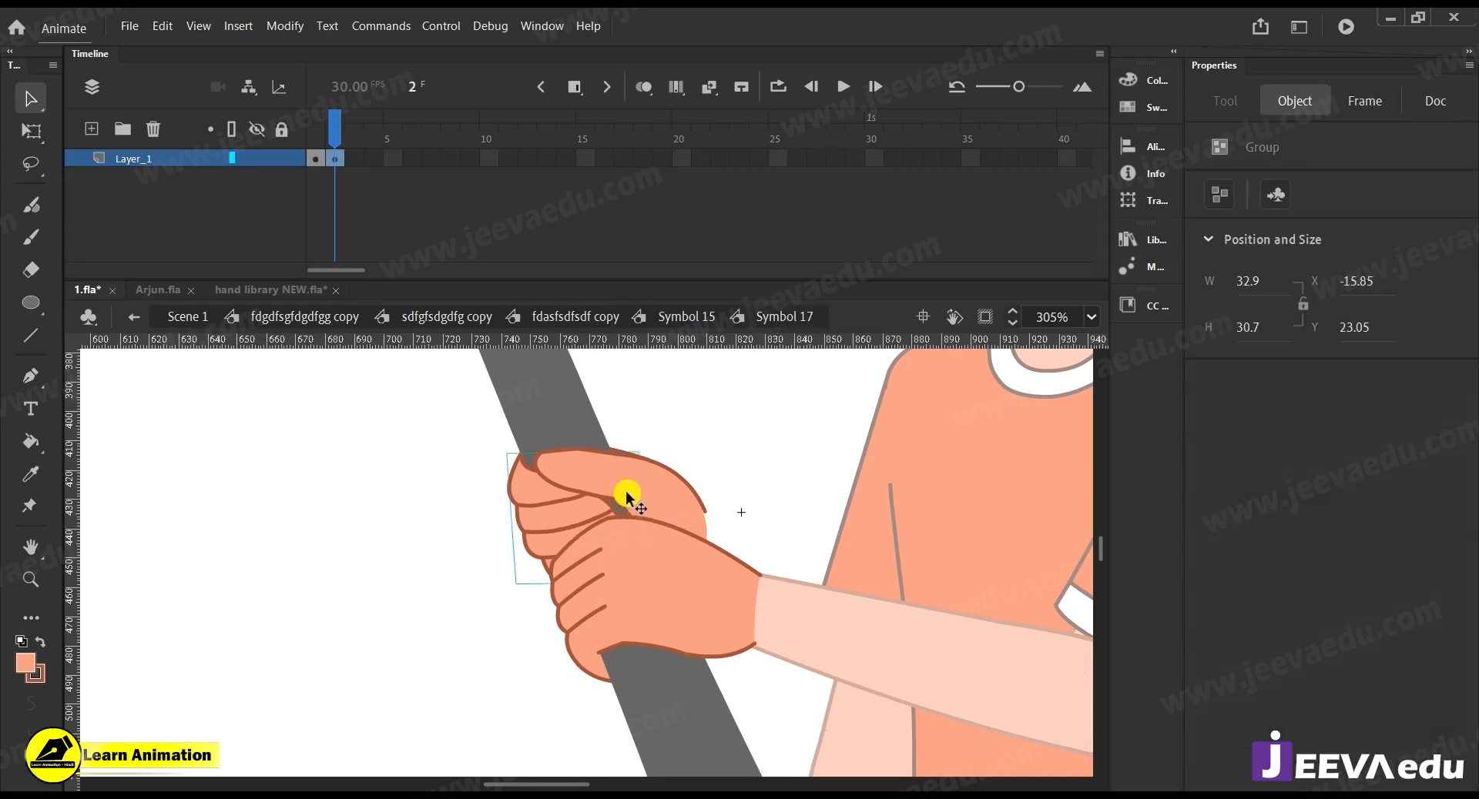
drag(699, 522, 684, 498)
click(455, 538)
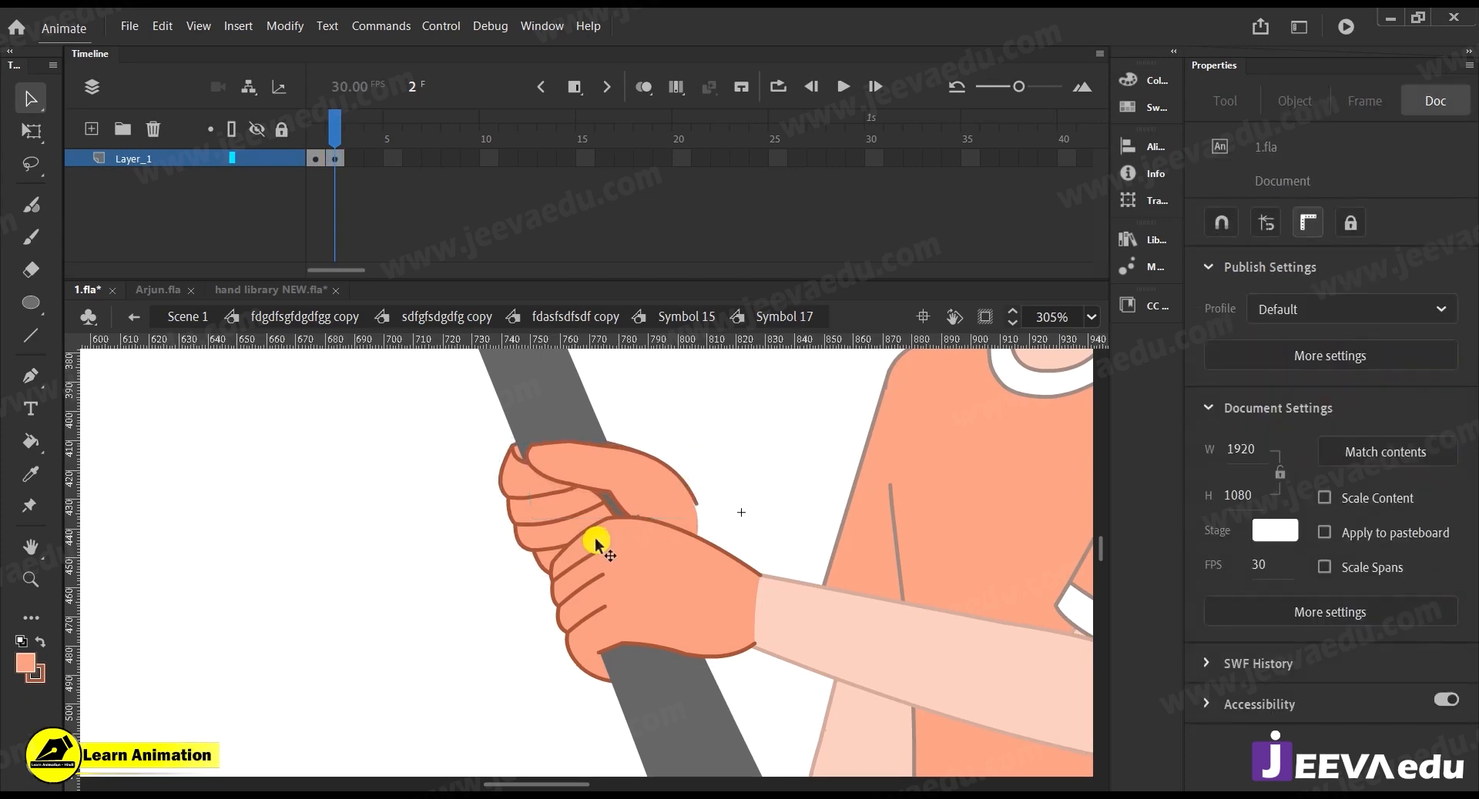
Open the front hand's group, lower its upper outline slightly below the rear thumb, and close the group
double_click(596, 543)
click(594, 538)
click(496, 521)
drag(609, 519, 673, 531)
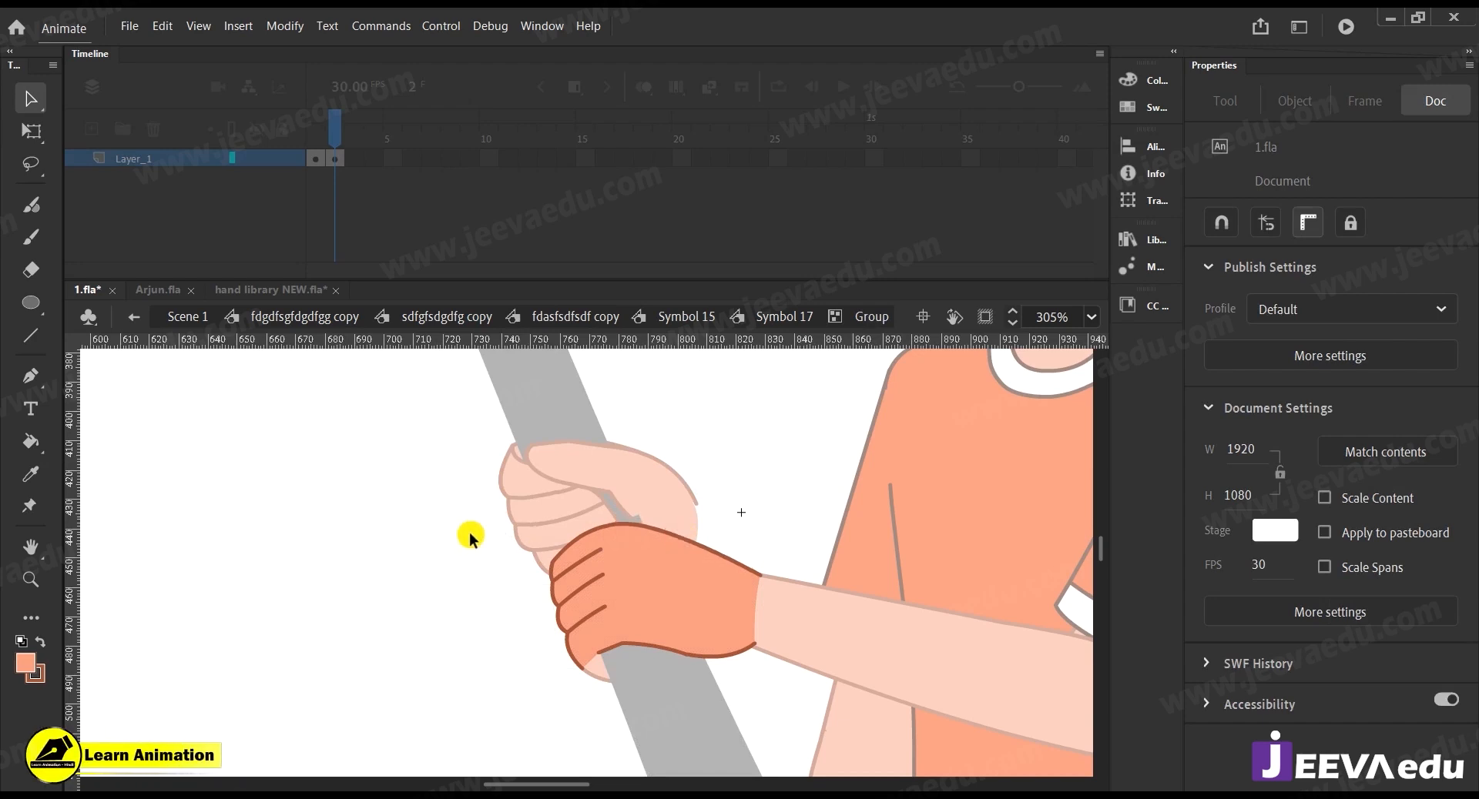
double_click(468, 532)
double_click(628, 502)
click(653, 521)
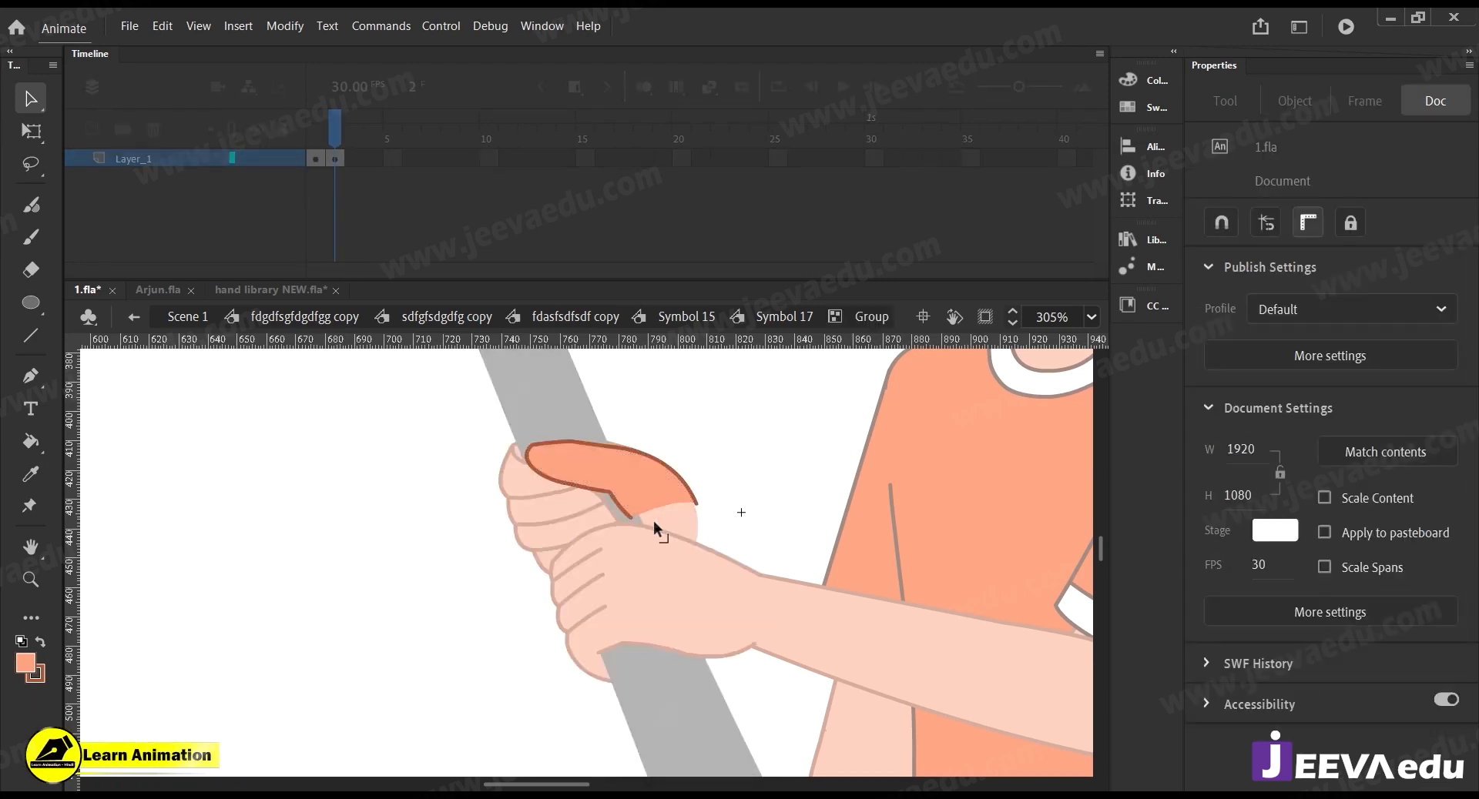
double_click(434, 548)
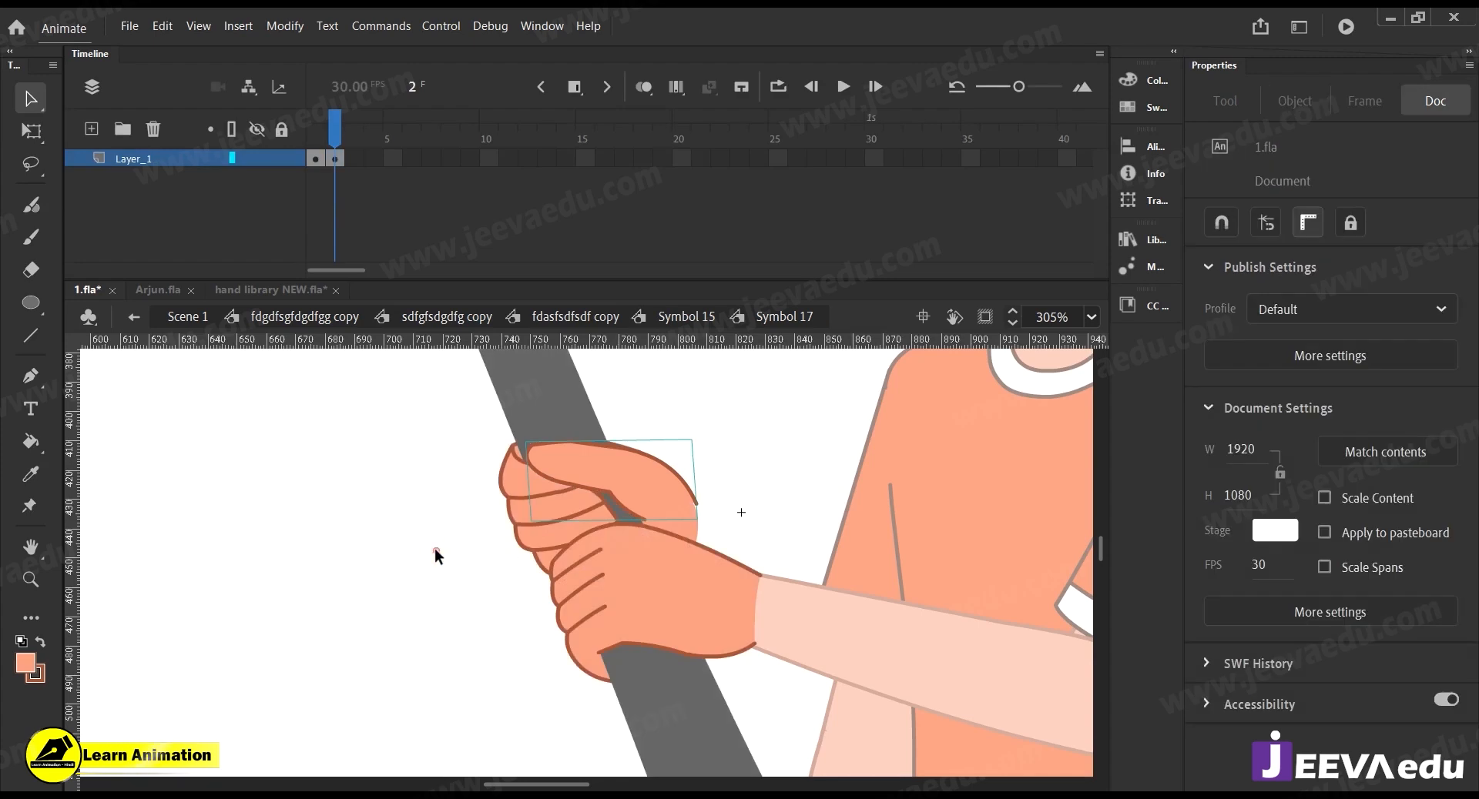
Open the rear hand's upper finger group, remove the short outline segment beside the handle, and close the group
key(z)
alt+click(595, 603)
alt+click(603, 540)
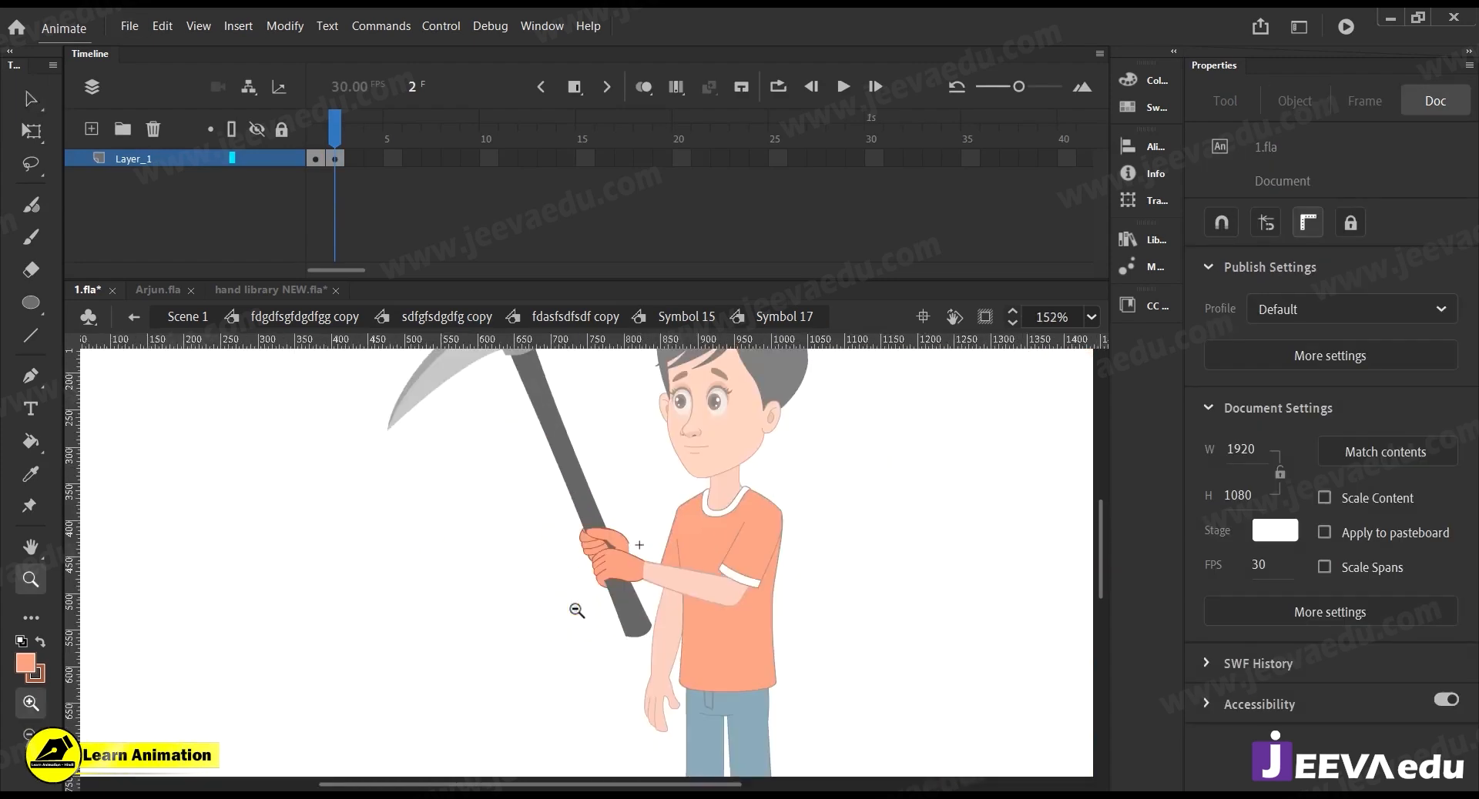
click(598, 566)
click(568, 521)
click(568, 520)
click(568, 521)
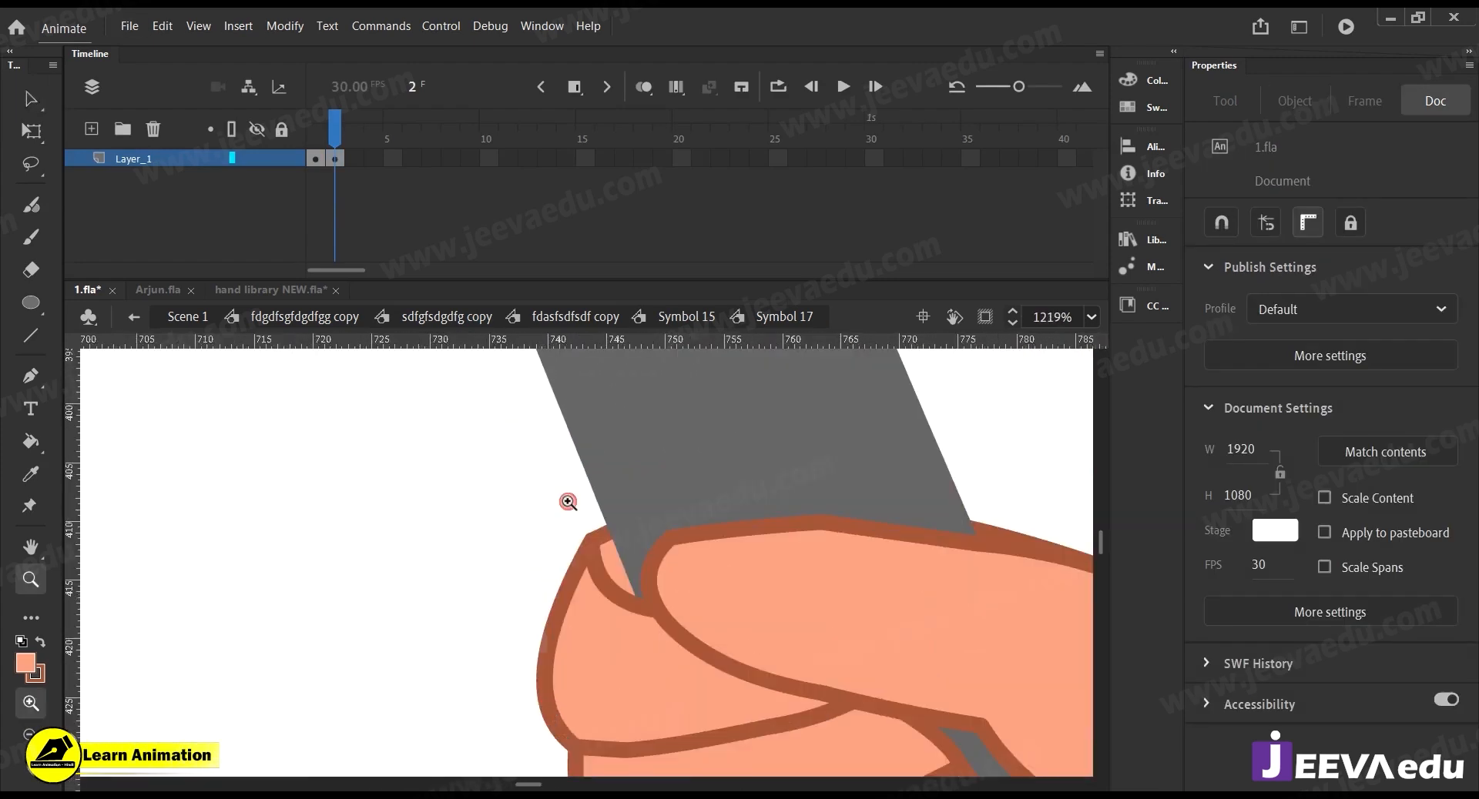
key(v)
click(614, 603)
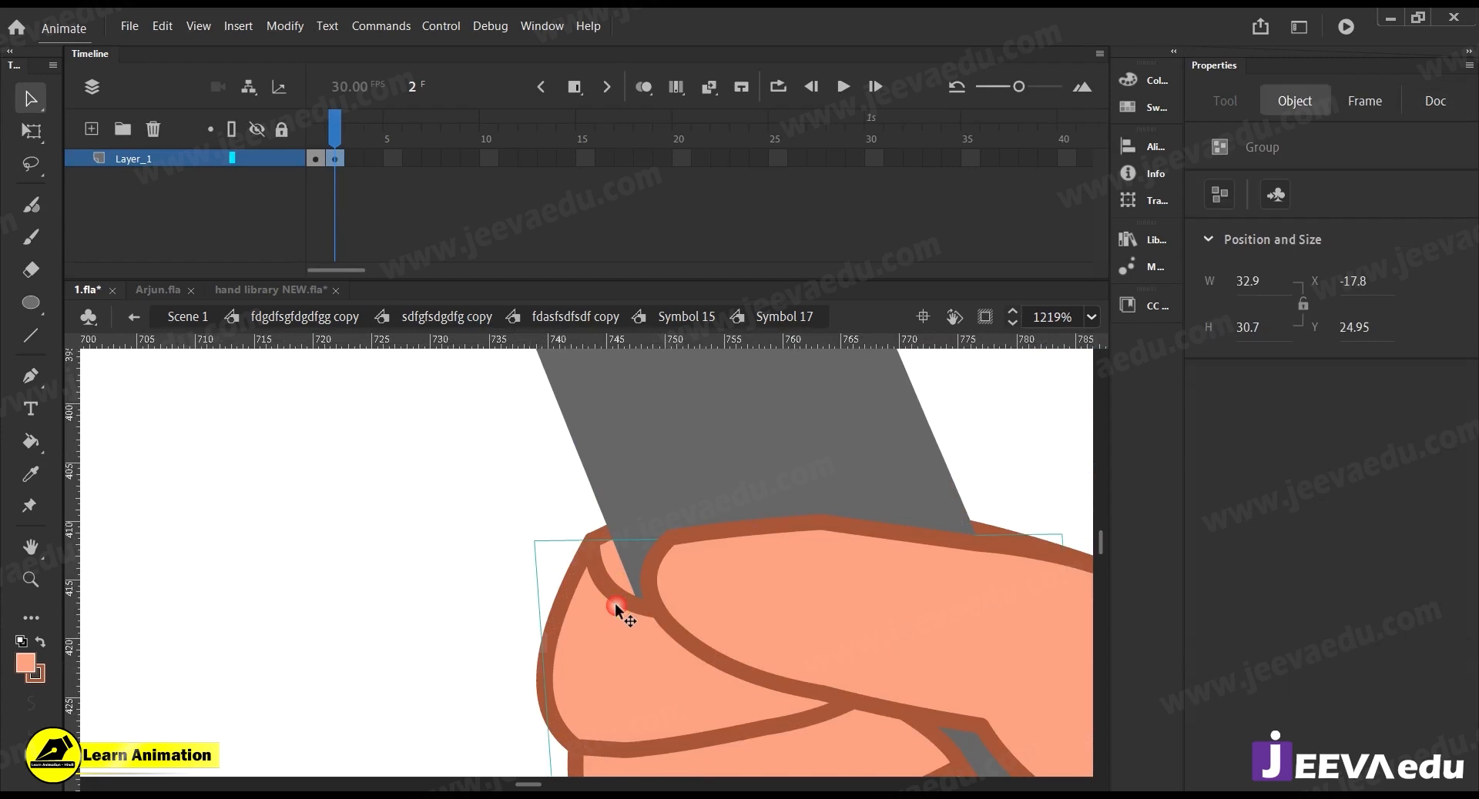
double_click(617, 601)
click(628, 591)
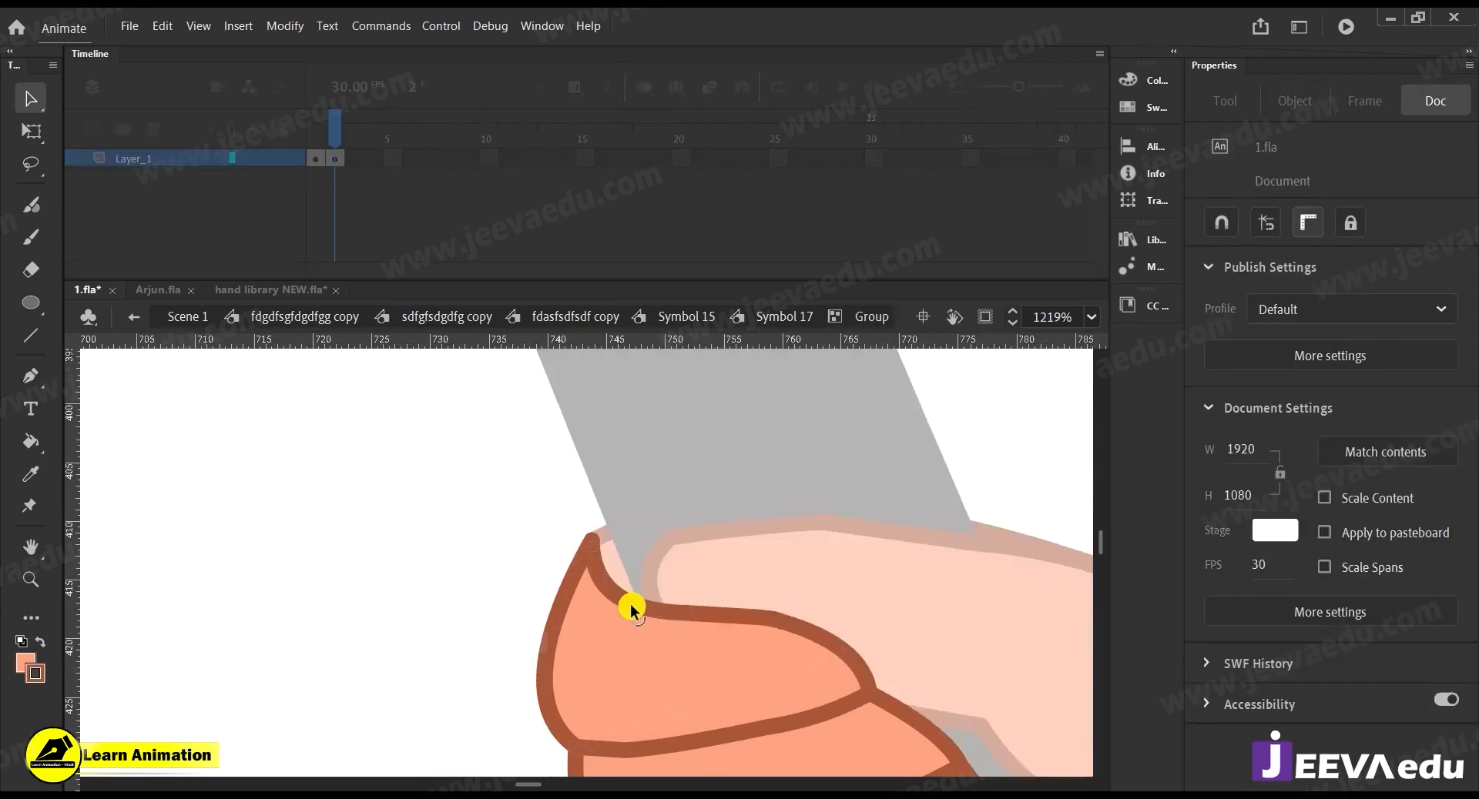
drag(635, 603, 618, 594)
double_click(477, 555)
click(478, 554)
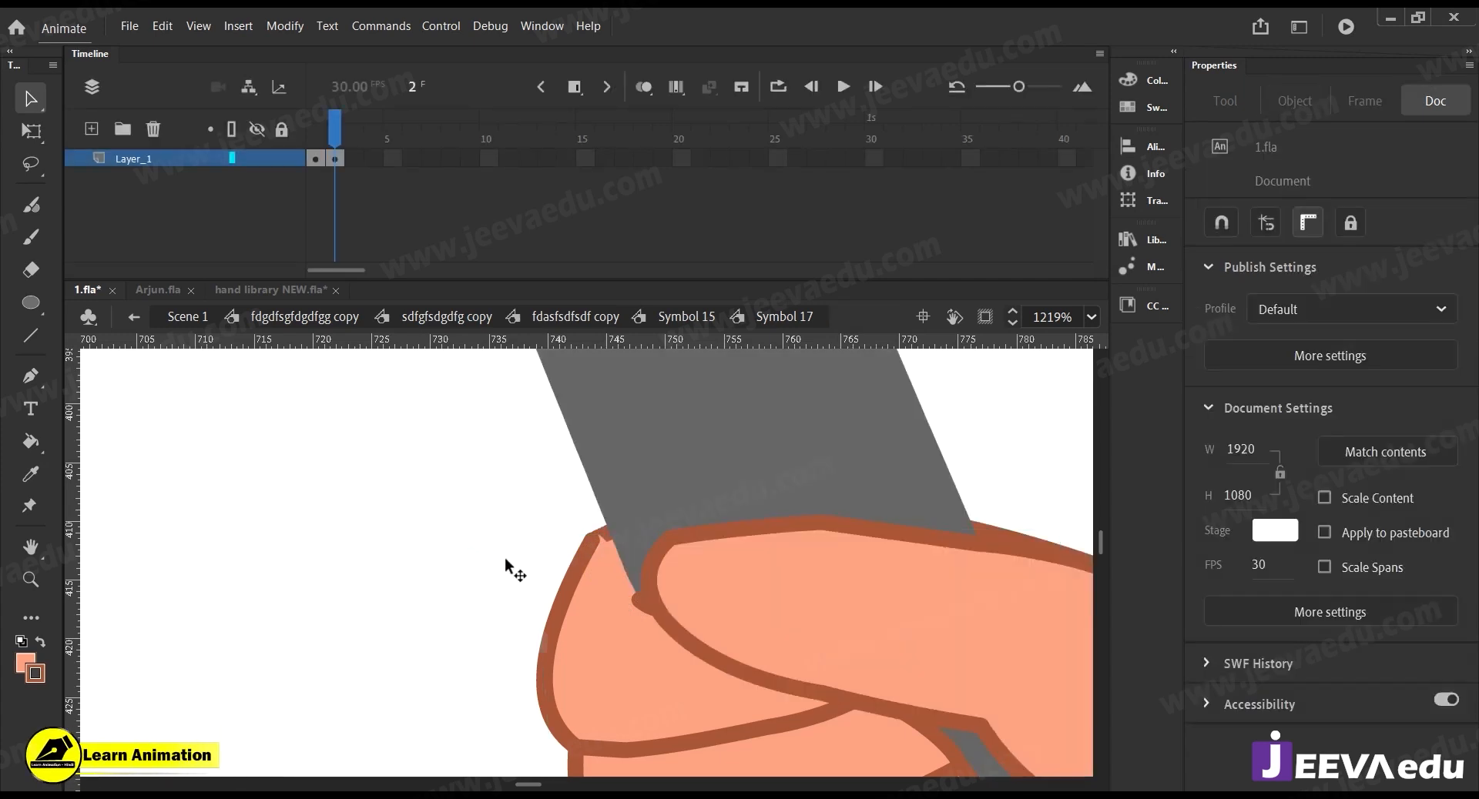
Reopen the upper finger group, bend its outer outline slightly outward, adjust the fill edge beside the handle, and close the group
key(z)
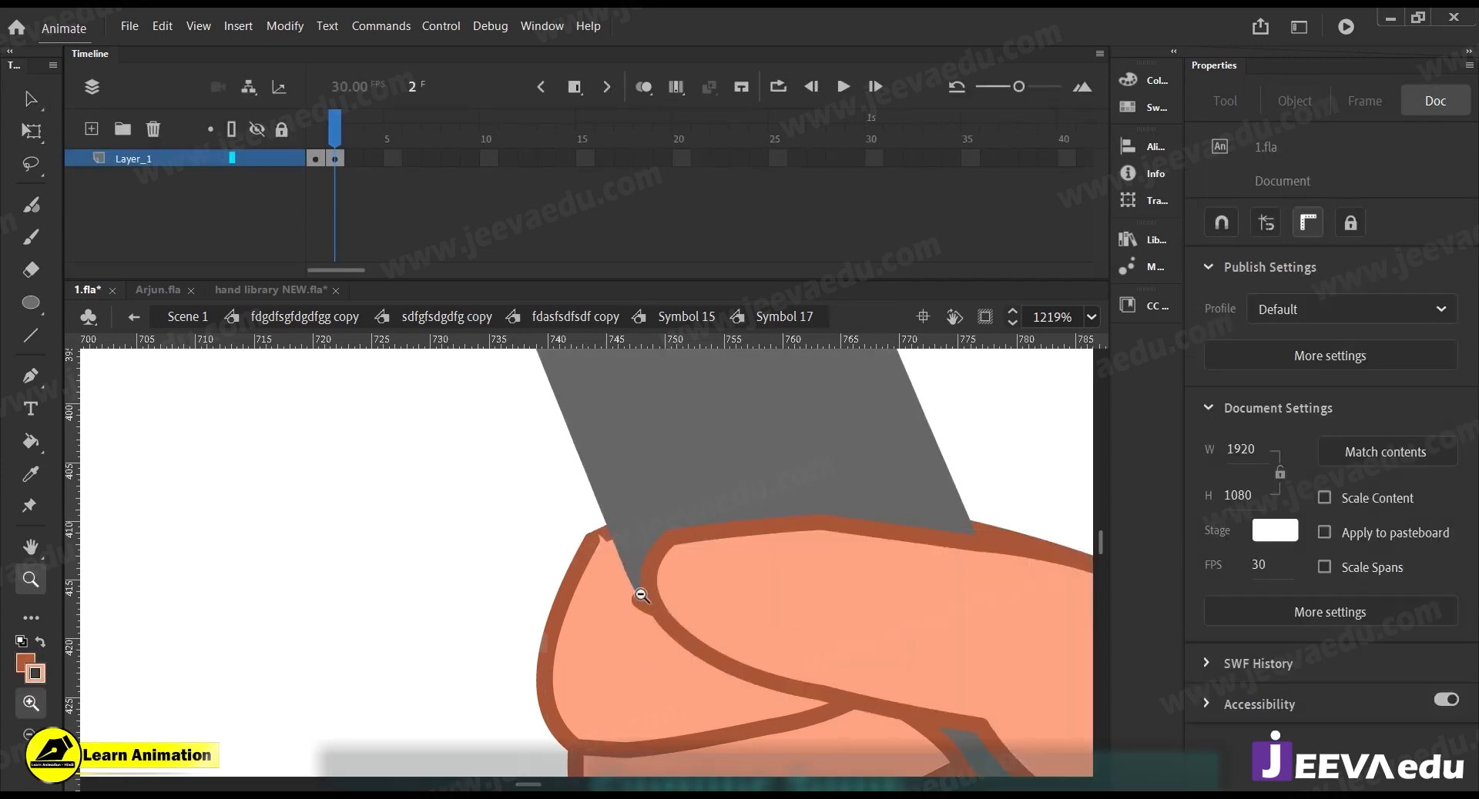
alt+click(640, 597)
alt+click(602, 586)
click(568, 555)
click(568, 555)
click(616, 548)
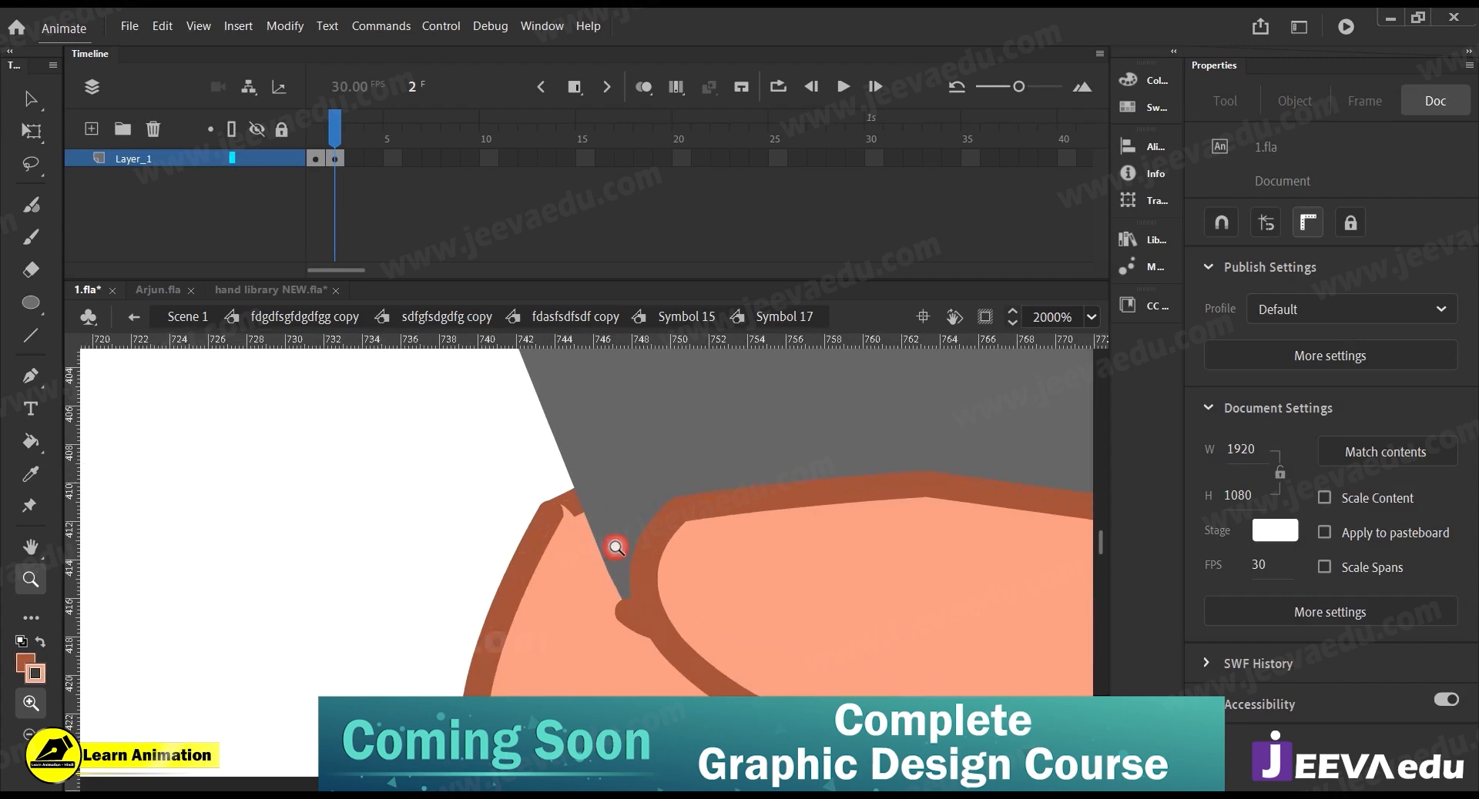
key(v)
double_click(584, 581)
click(579, 510)
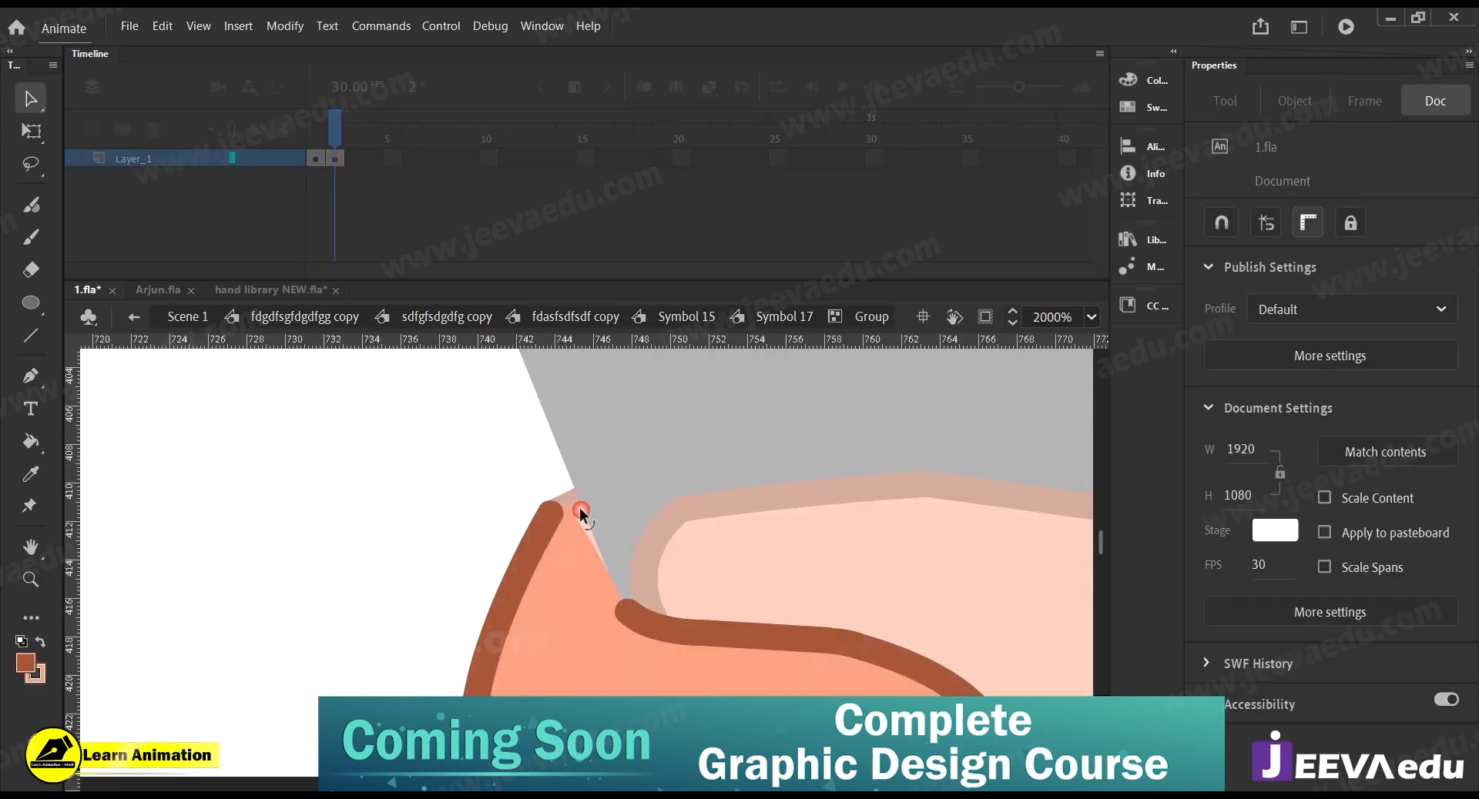
drag(578, 539, 543, 525)
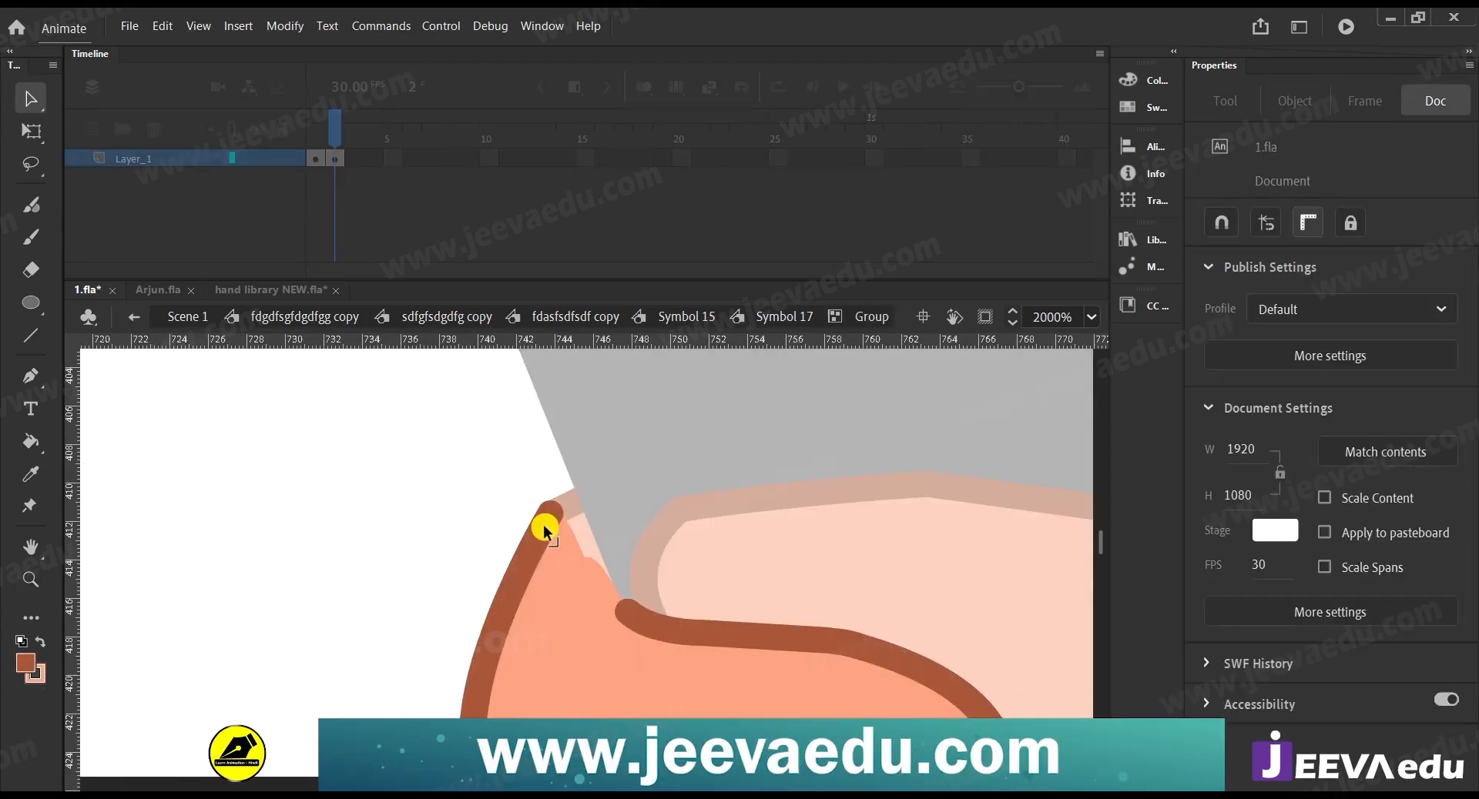
drag(511, 584, 498, 574)
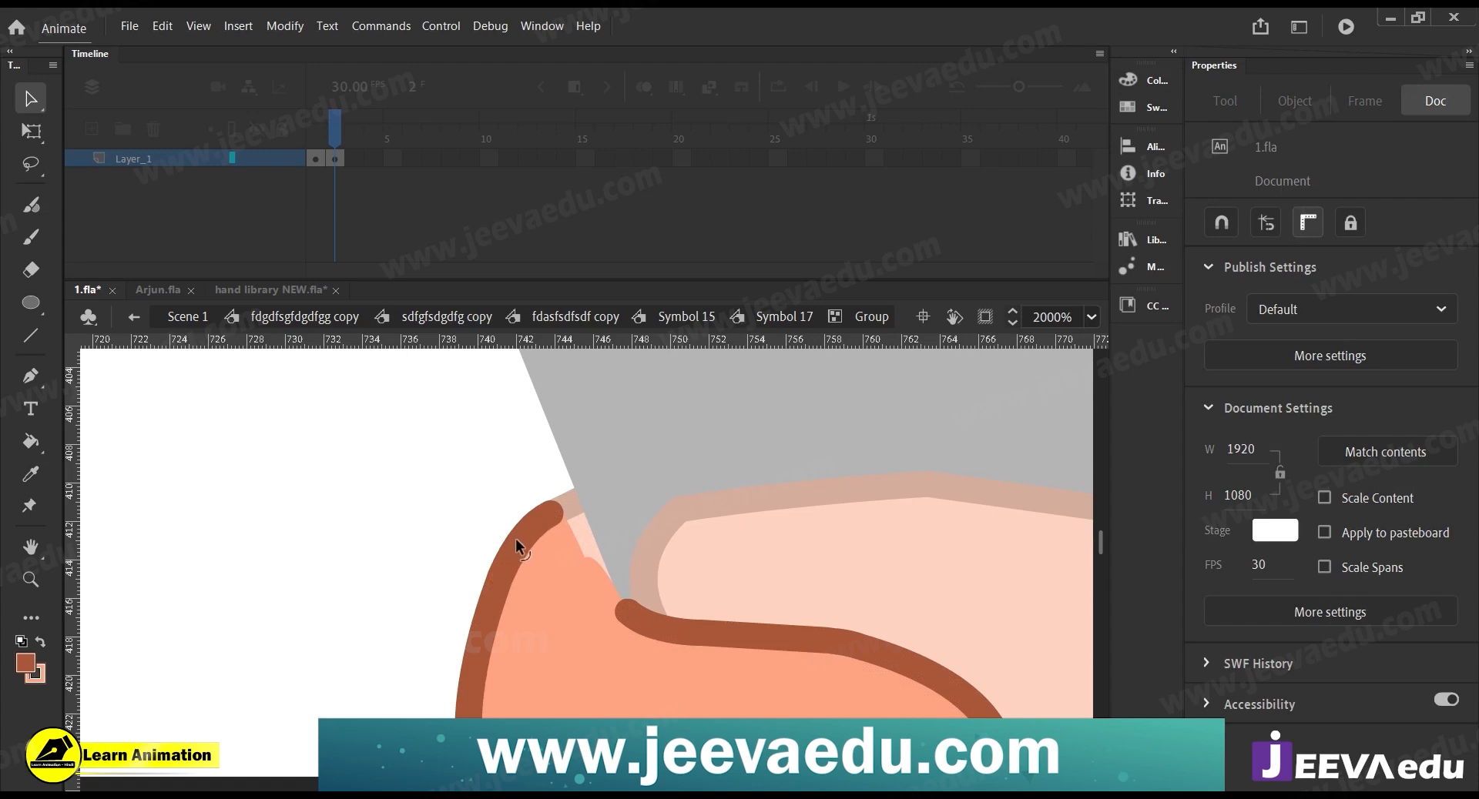
drag(592, 548, 580, 545)
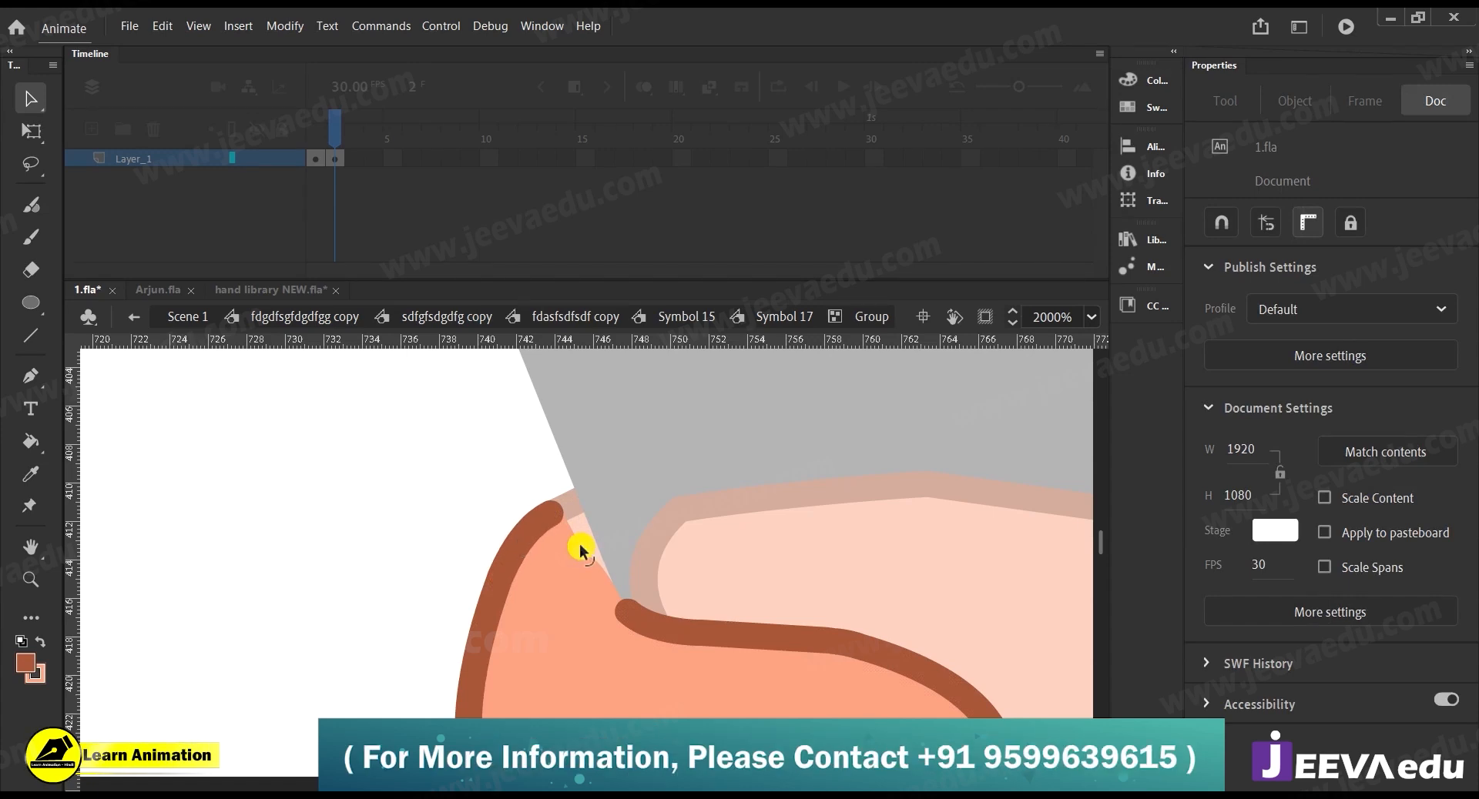
double_click(564, 539)
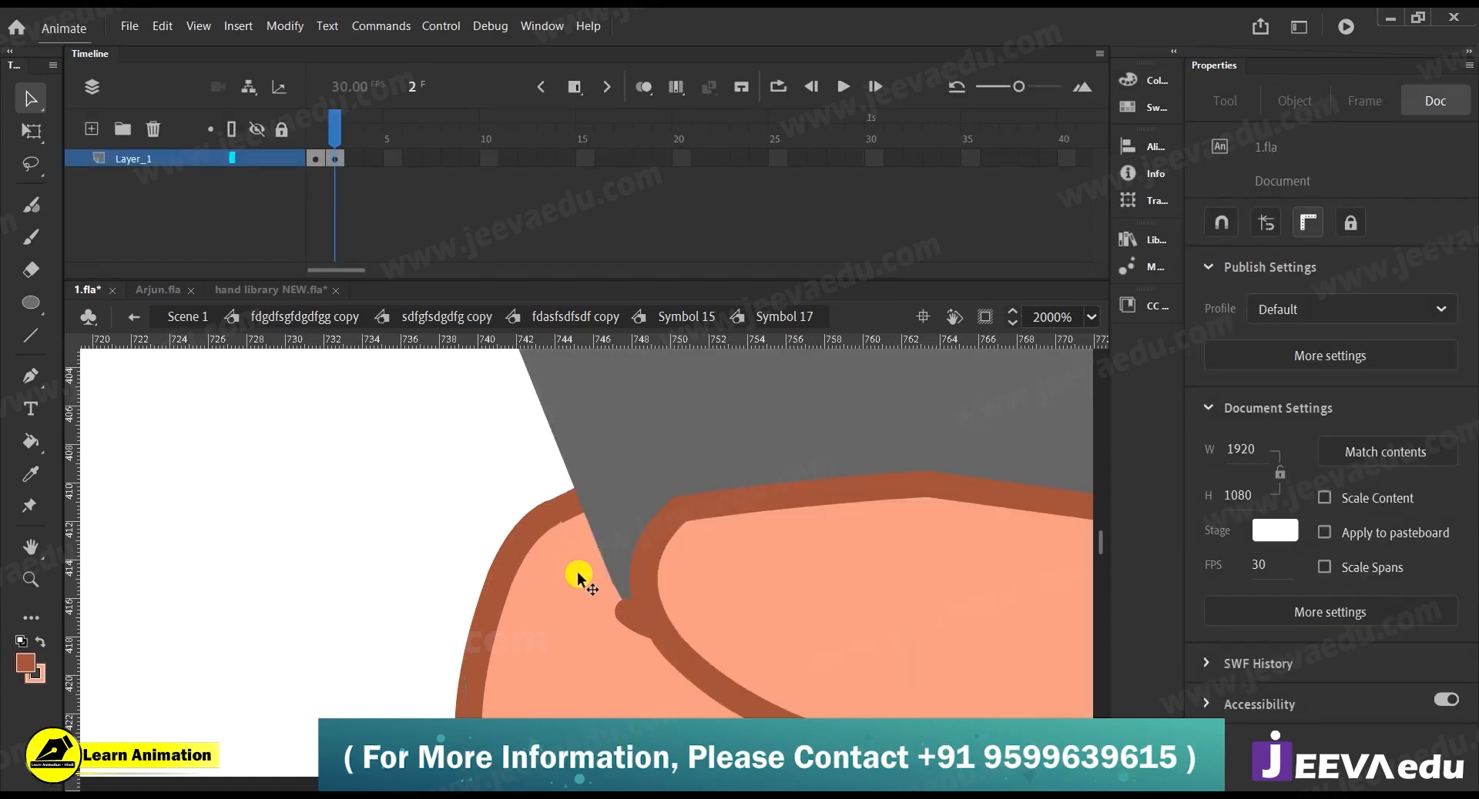
Return to the fdasfsdfsdf copy symbol and examine the grip on the handle against the whole figure
key(z)
alt+click(631, 617)
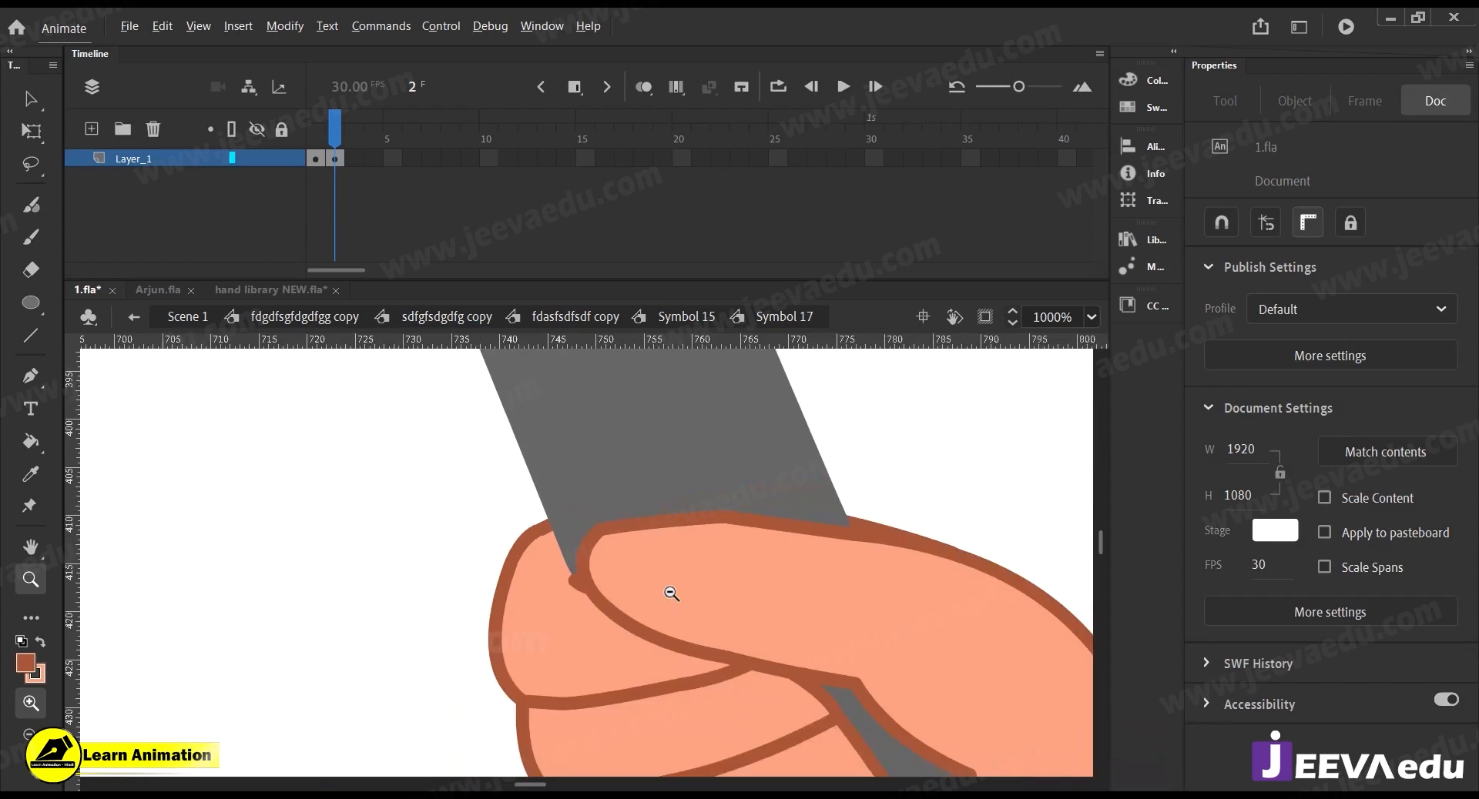
alt+click(628, 604)
alt+click(628, 605)
alt+click(628, 605)
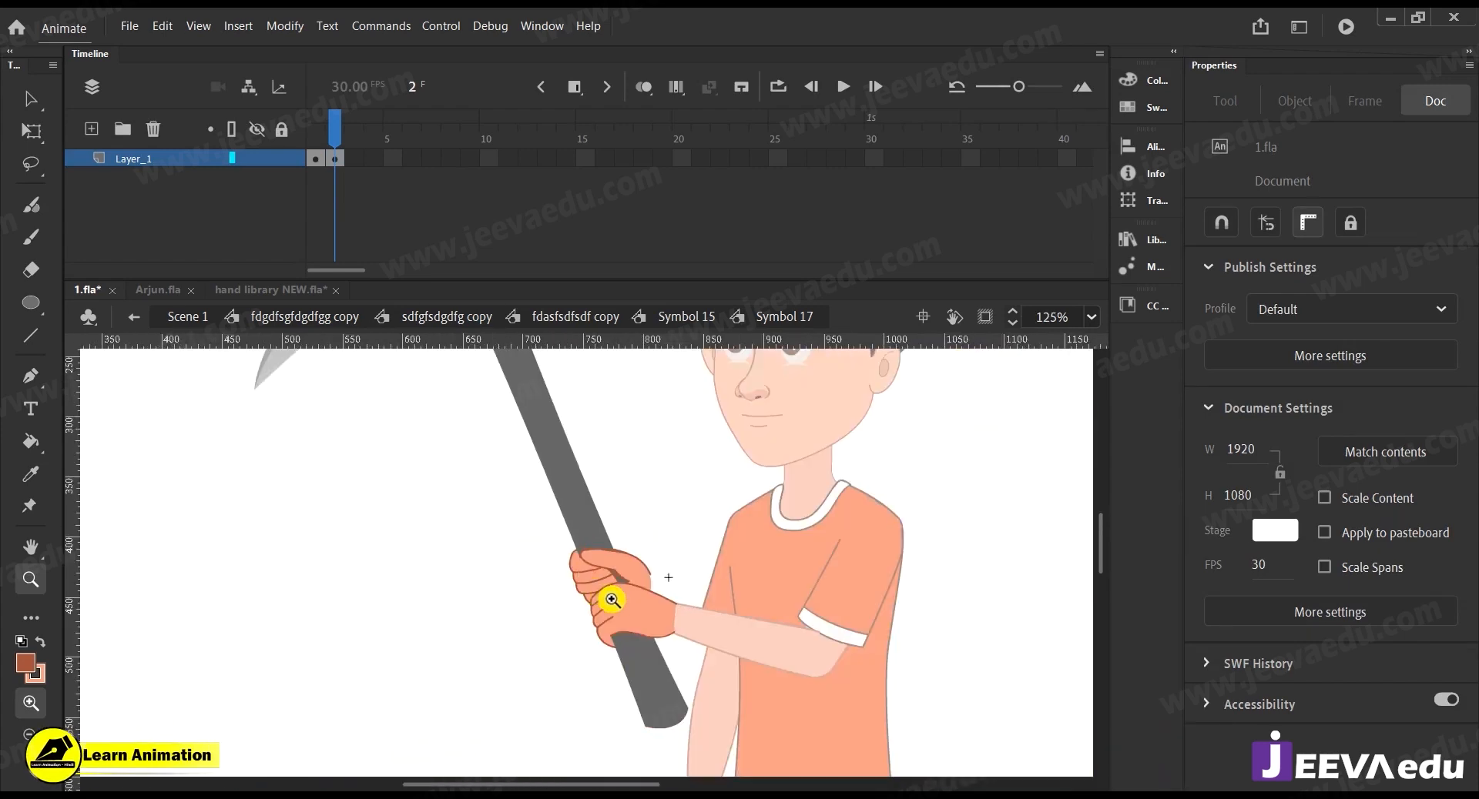
key(v)
double_click(498, 626)
double_click(501, 625)
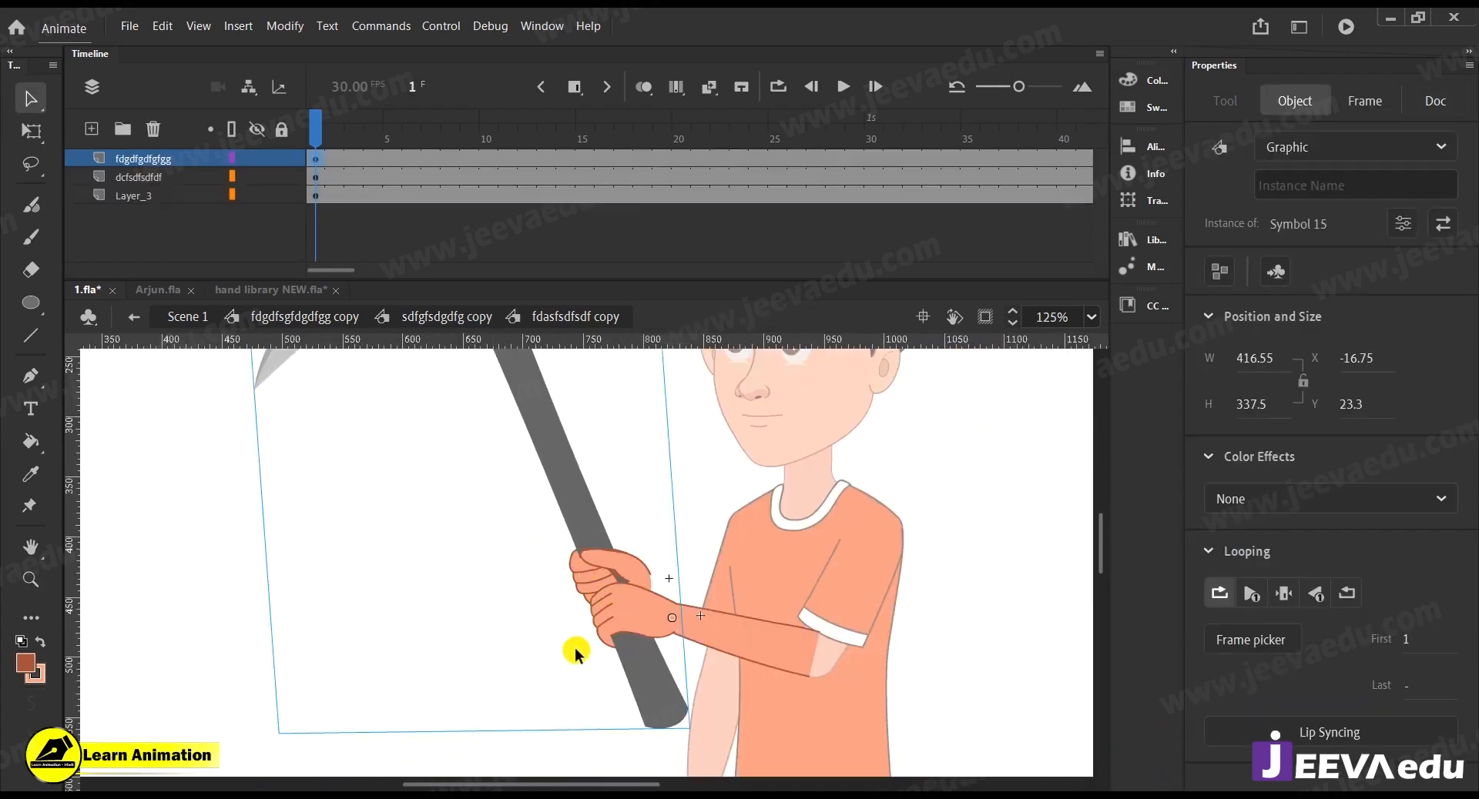
key(z)
alt+click(576, 653)
alt+click(624, 626)
click(555, 539)
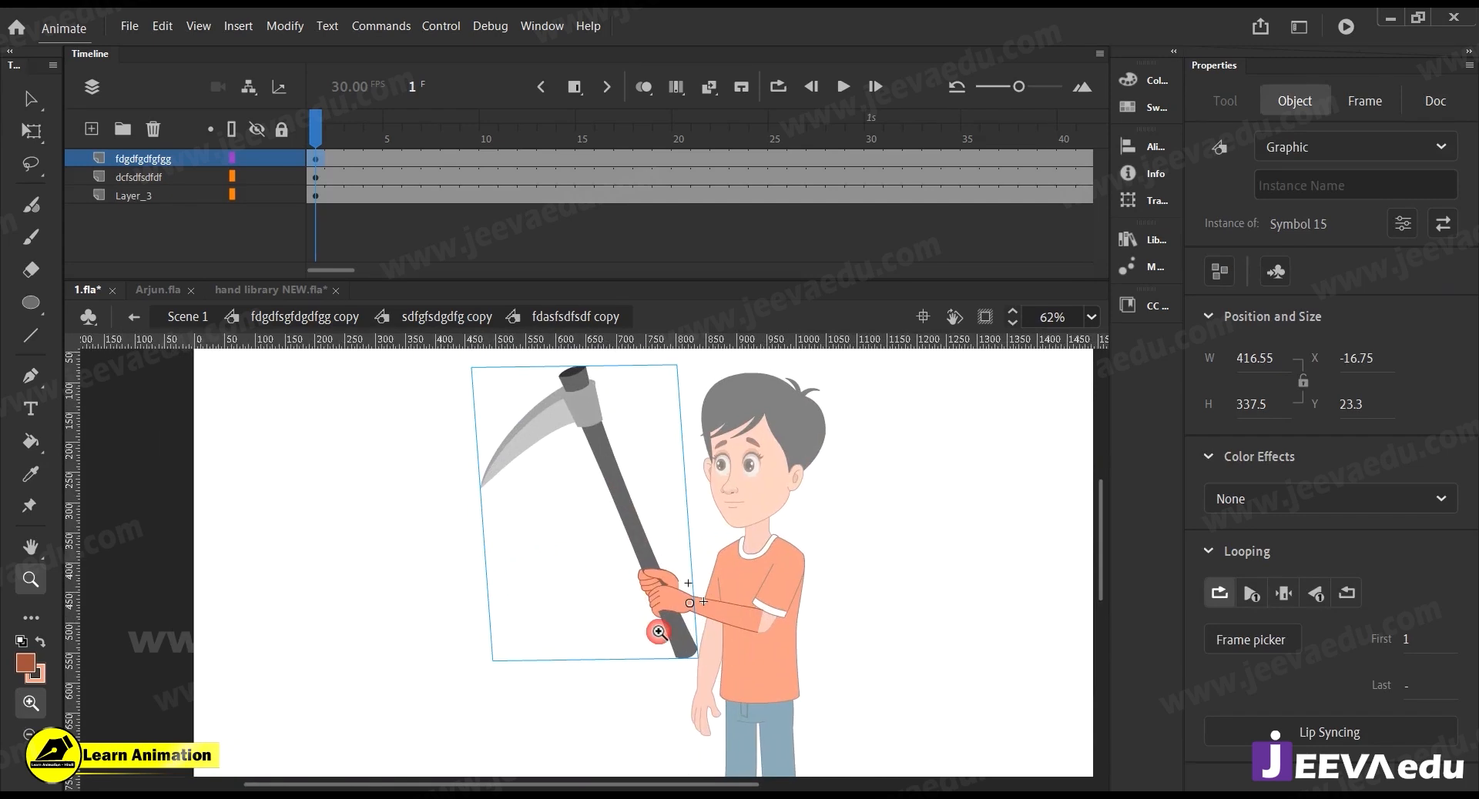
Go up to the fdgdfsgfdgdfgg copy symbol, open the rear arm, and rotate its forearm and hand up to the pickaxe grip
key(v)
double_click(697, 706)
double_click(698, 706)
click(700, 707)
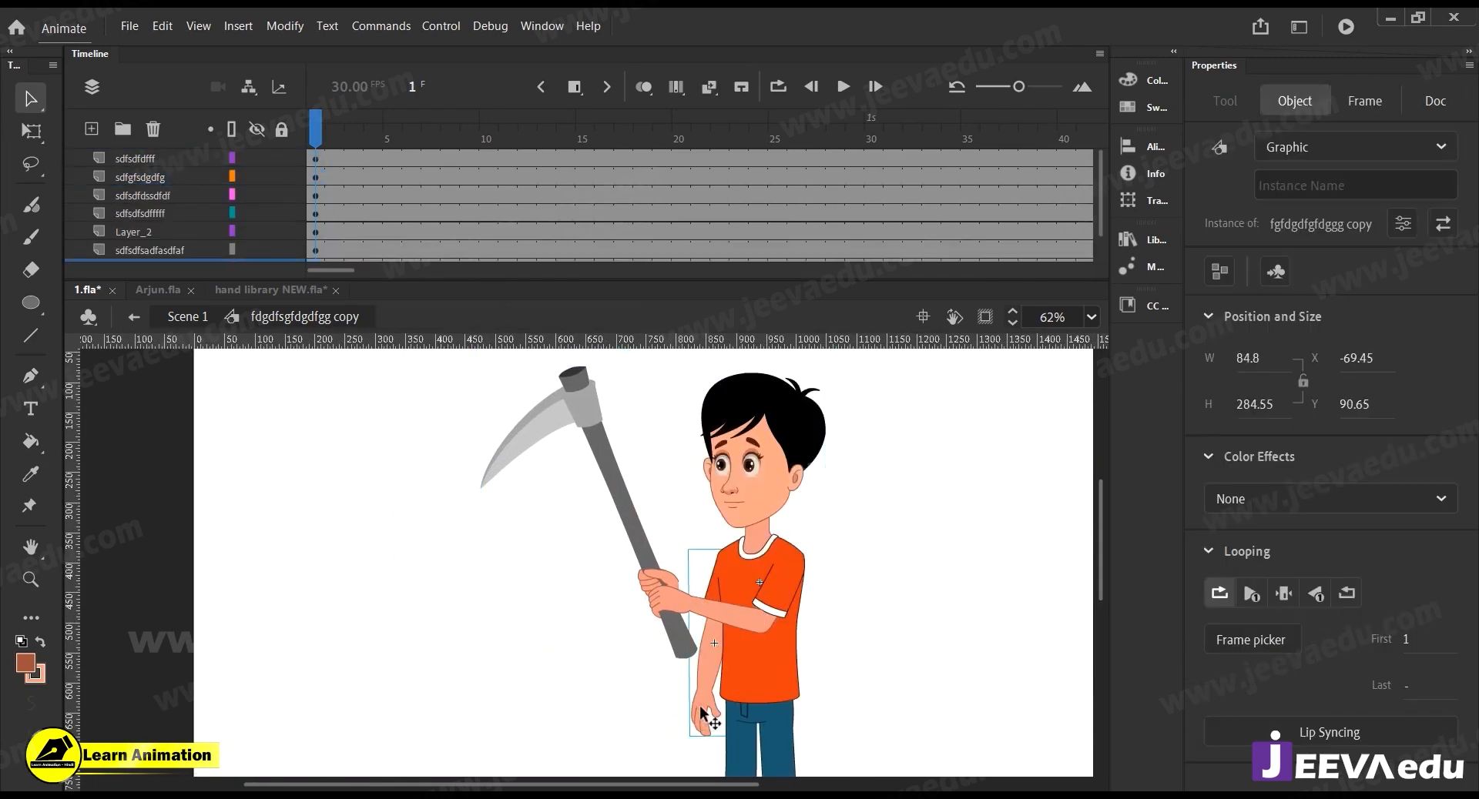
double_click(702, 711)
click(704, 728)
key(q)
drag(737, 756, 591, 594)
Open the rear forearm symbol, set its hand layer Layer_2 as a guide layer, and go back to the arm symbol
key(z)
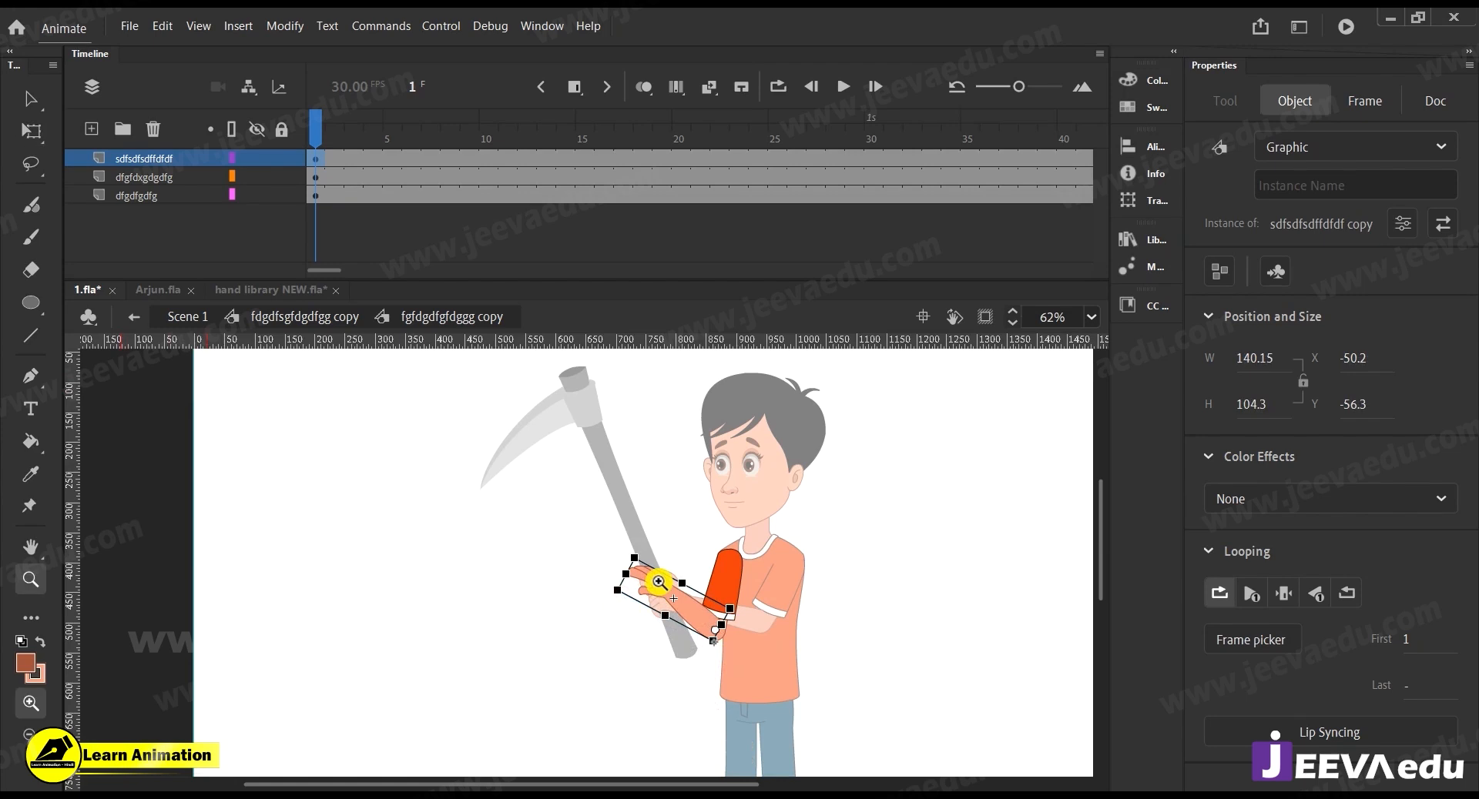
click(658, 582)
click(658, 582)
key(v)
double_click(472, 538)
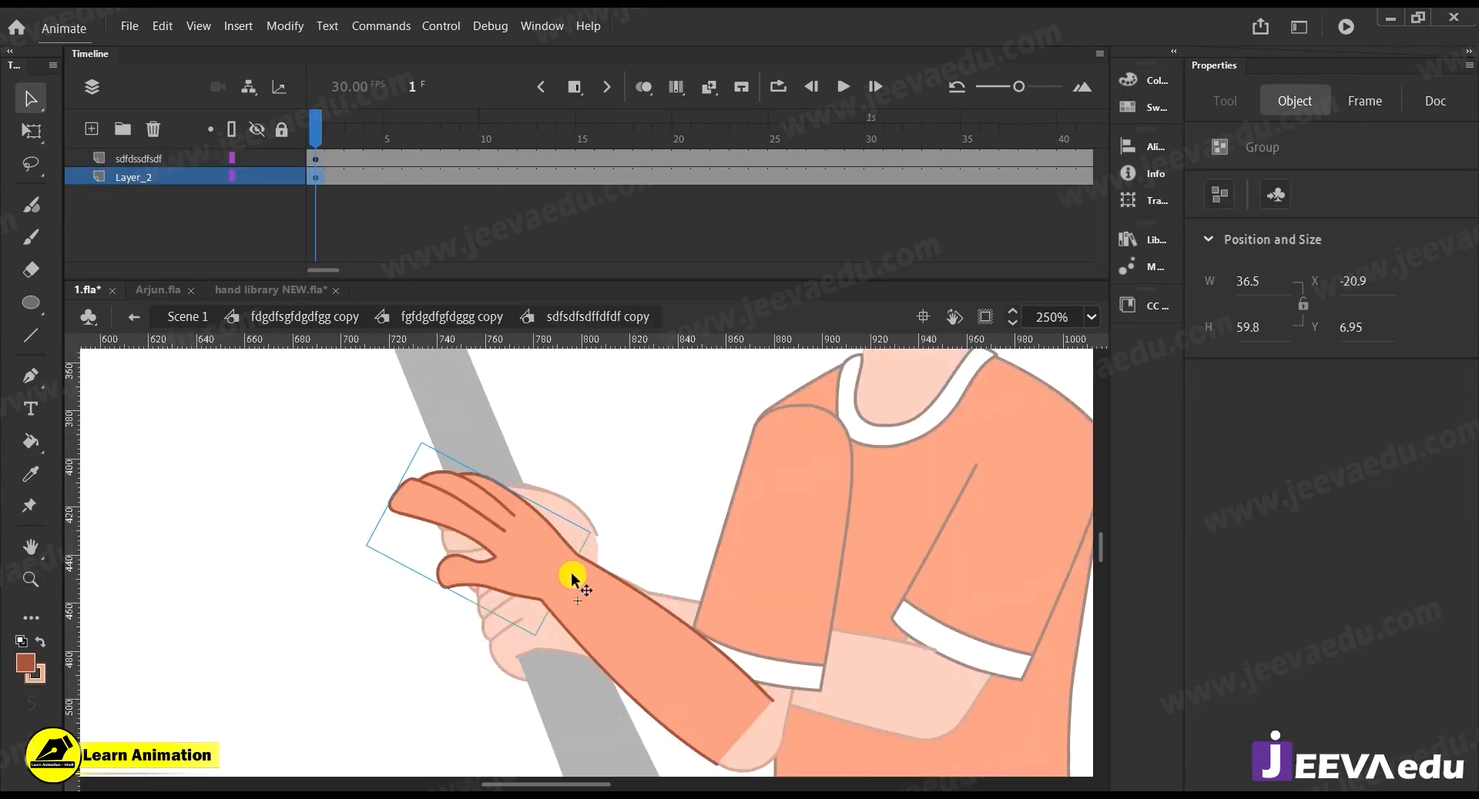
right_click(155, 178)
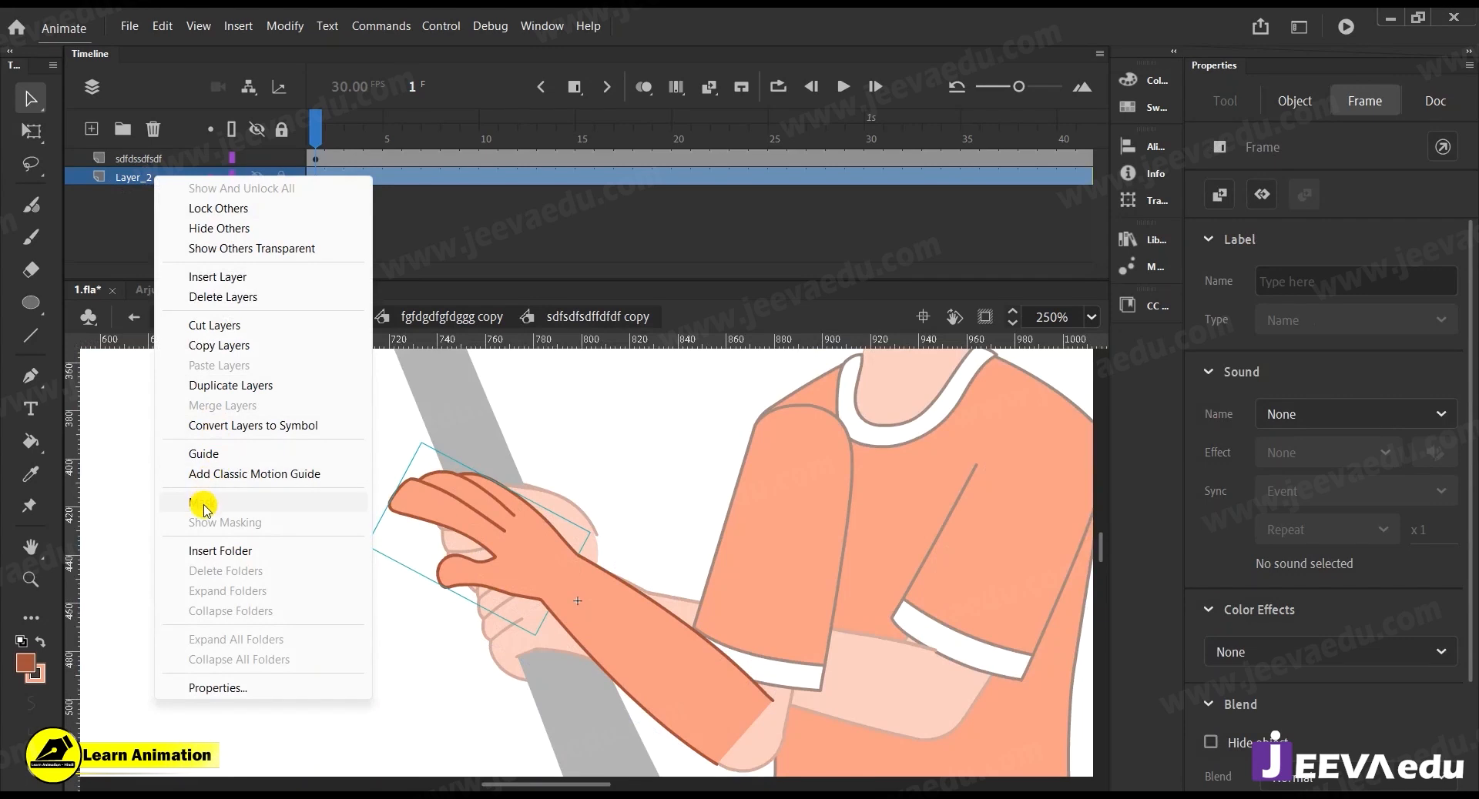
click(205, 457)
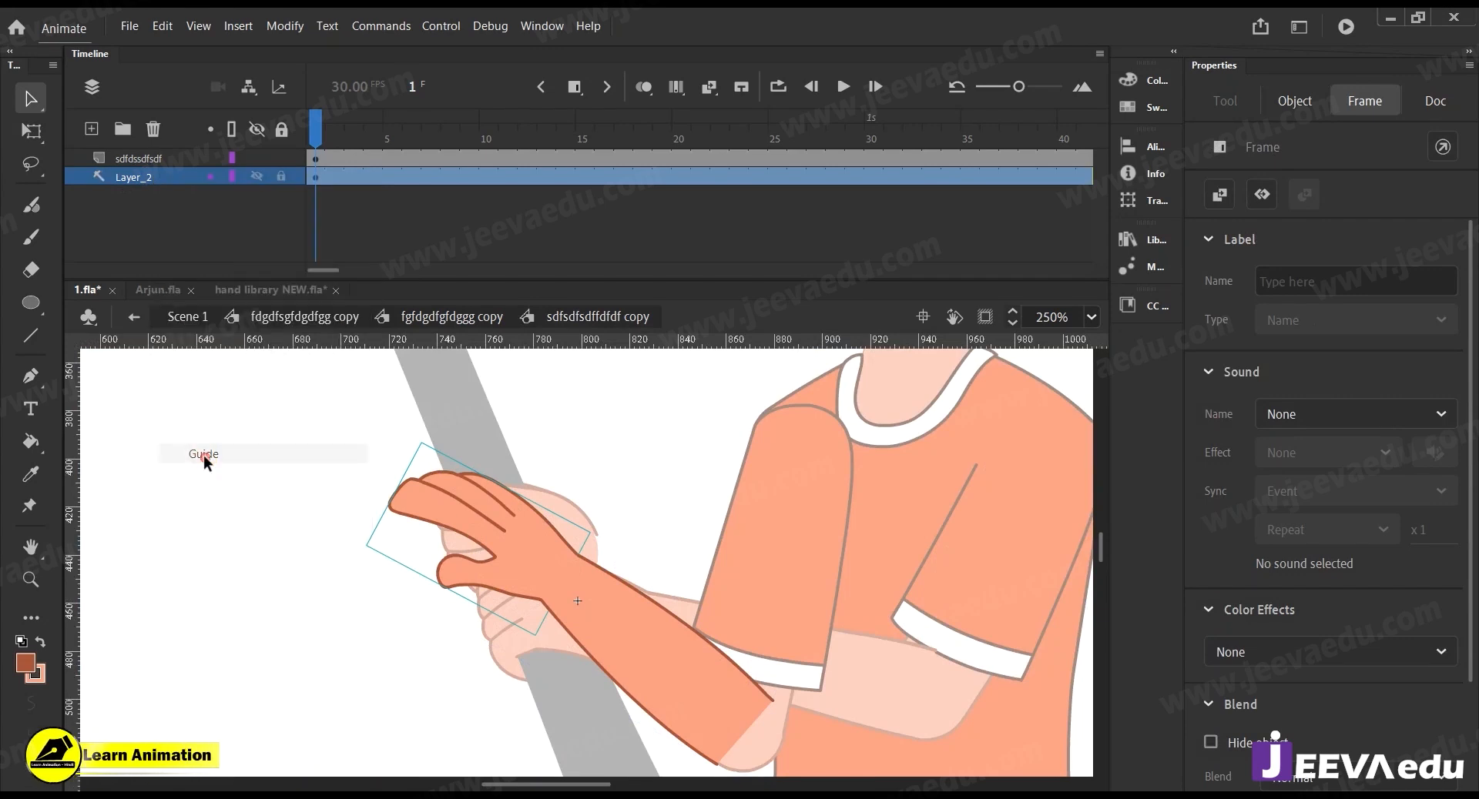
double_click(487, 570)
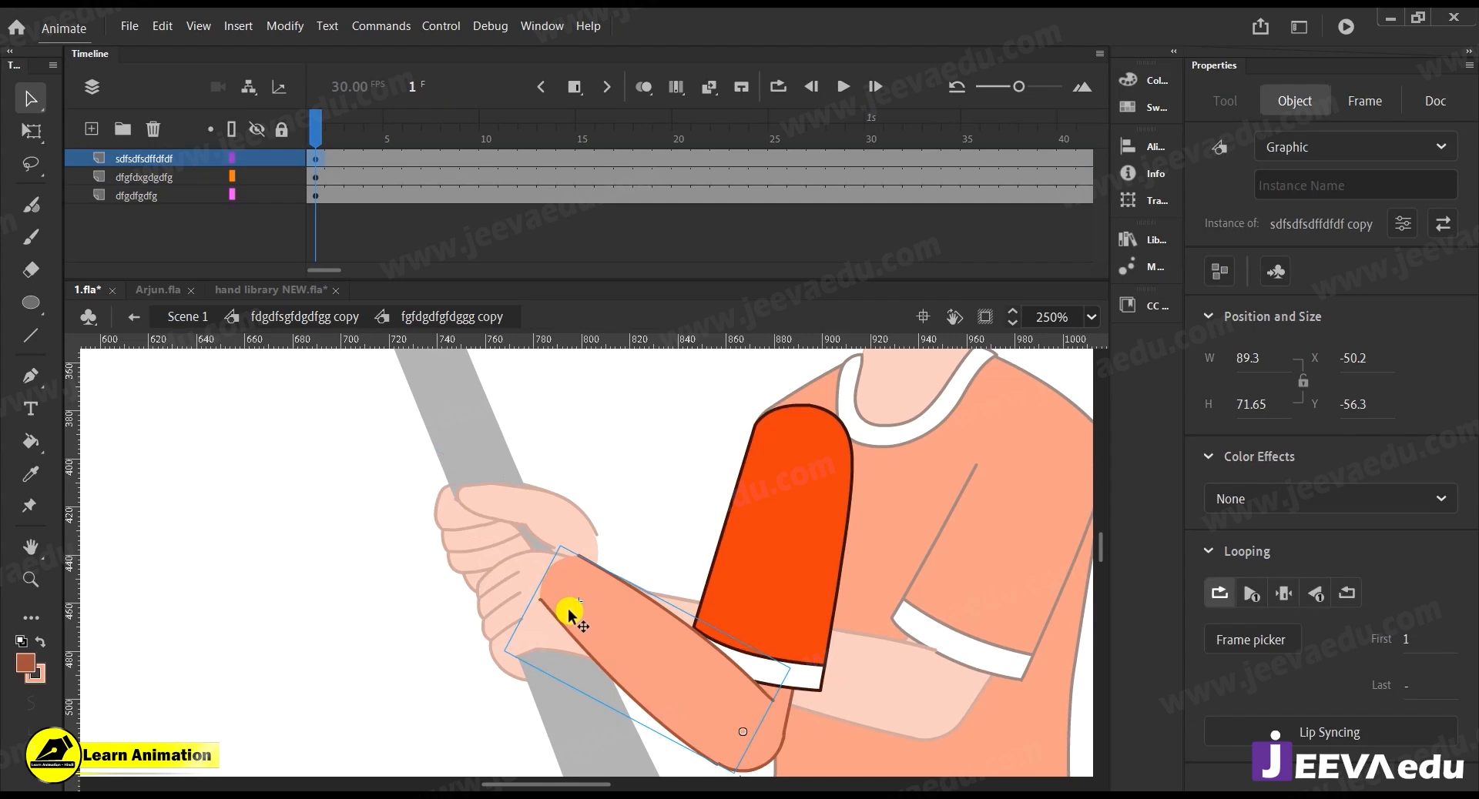
Delete the hand layer Layer_2 from the rear forearm symbol and return to the arm symbol
click(176, 179)
click(153, 128)
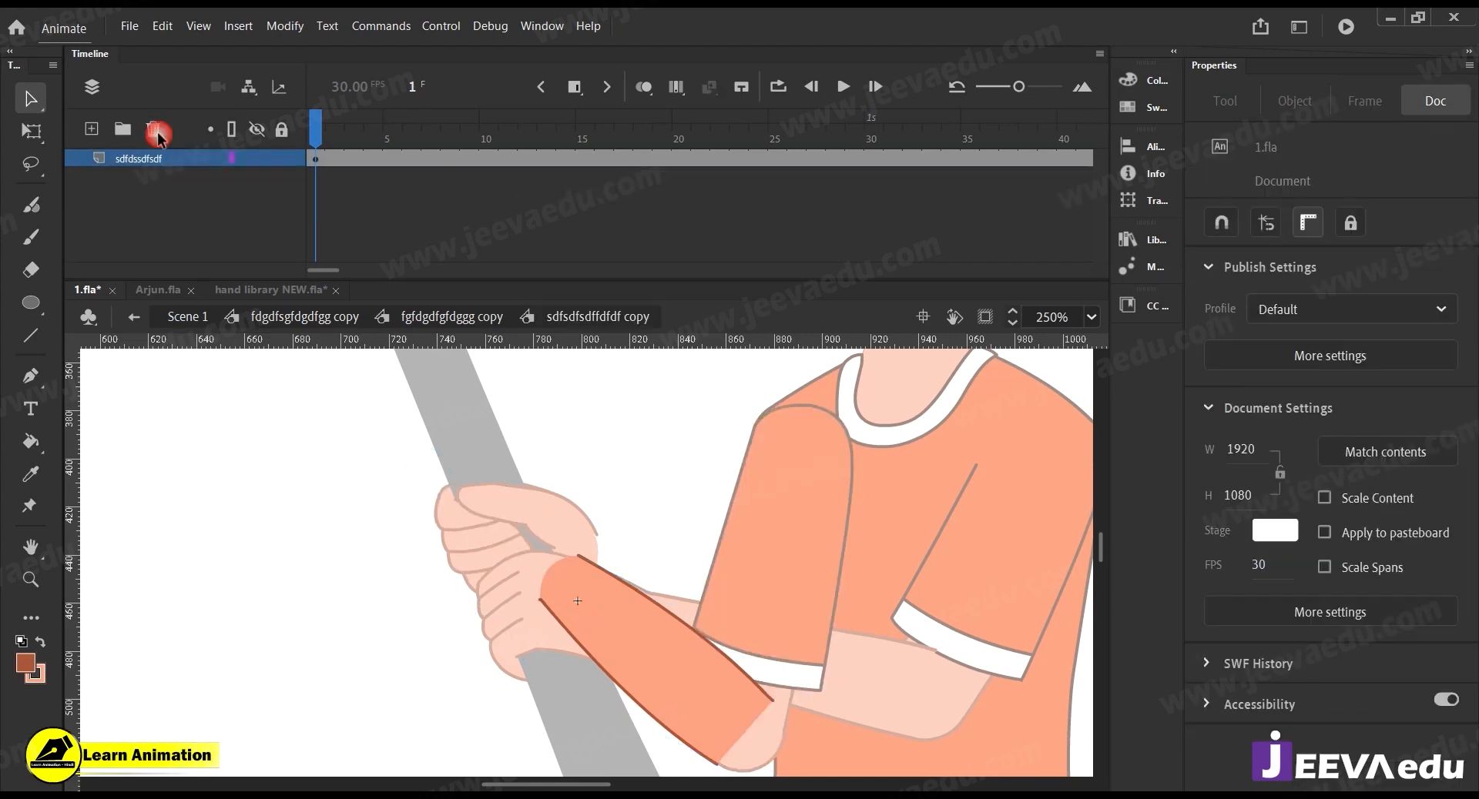
double_click(354, 582)
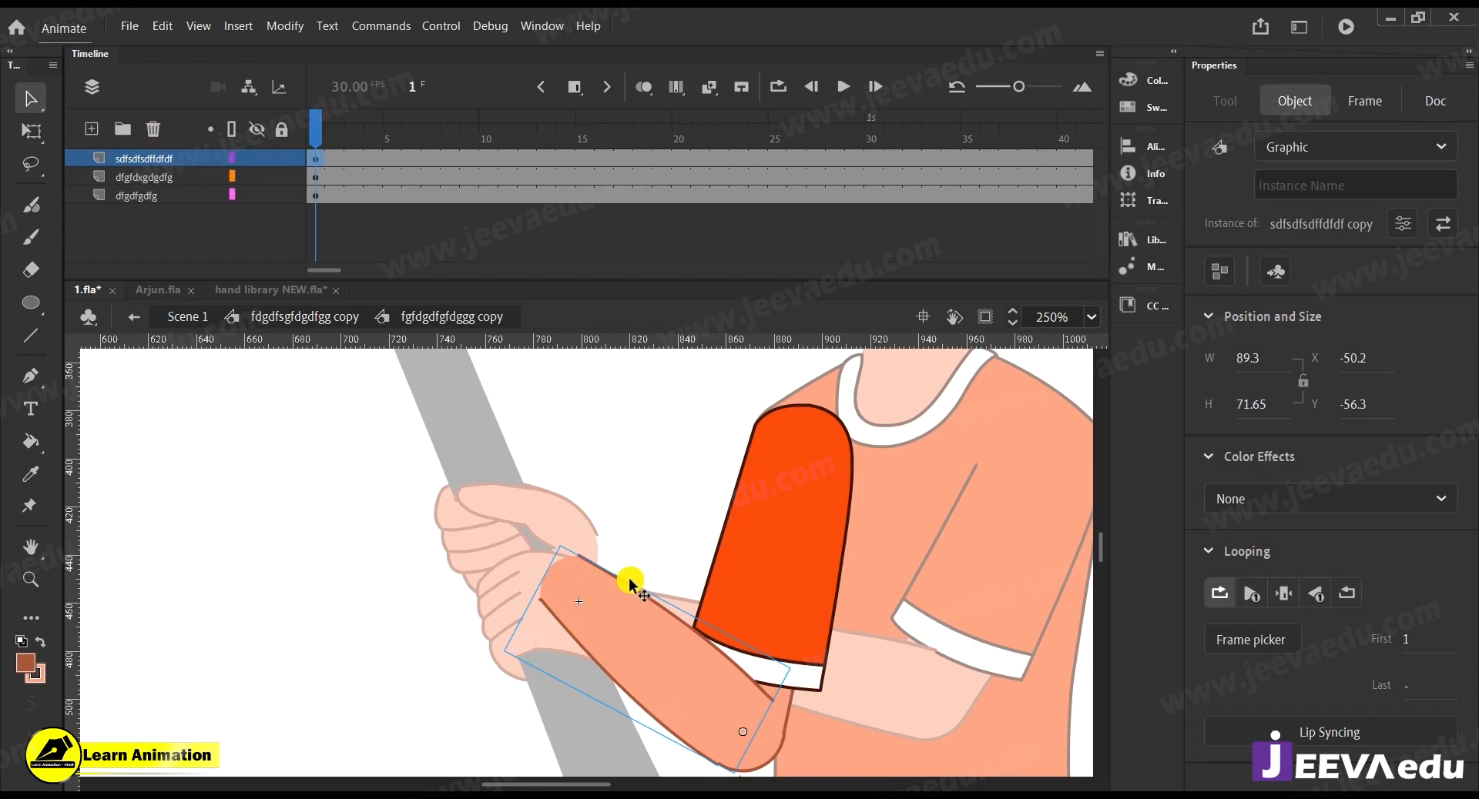
Rotate the rear forearm slightly clockwise about the elbow and exit to the fdgdfsgfdgdfgg copy symbol
key(q)
drag(570, 539, 597, 532)
key(z)
alt+click(558, 589)
key(v)
double_click(473, 585)
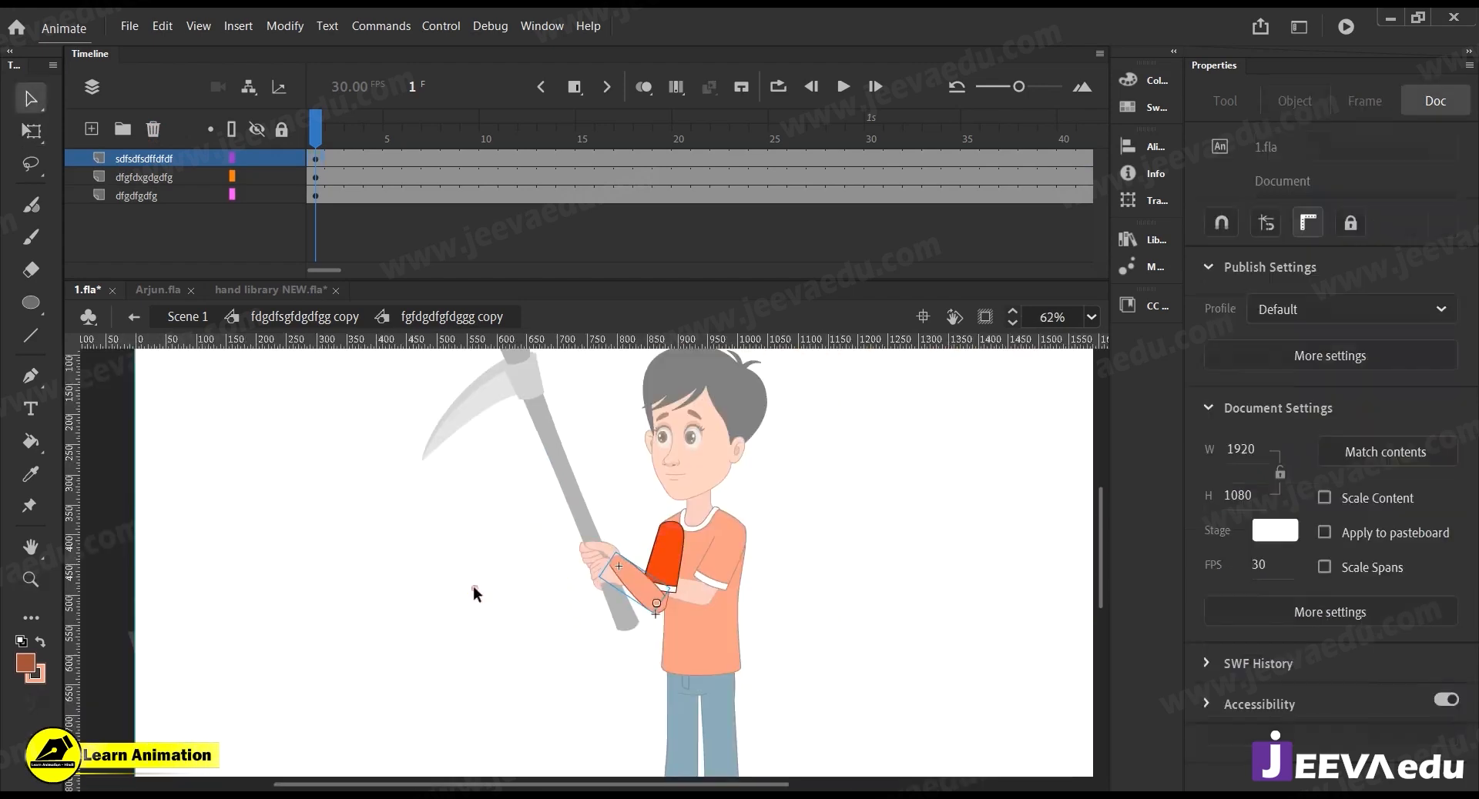
Rotate the whole rear arm clockwise about the shoulder toward the handle and open it to select the forearm
key(z)
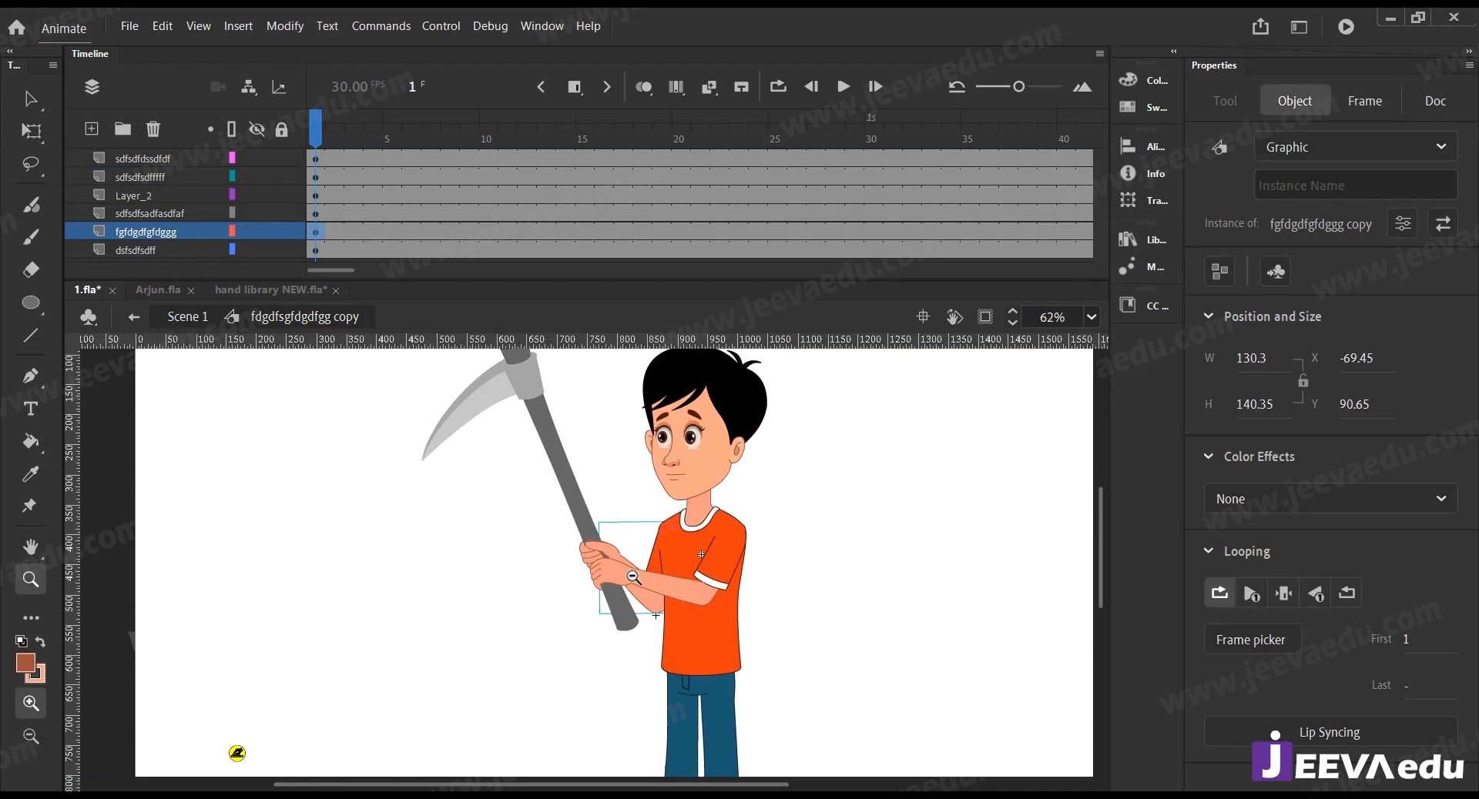
alt+click(239, 754)
click(579, 576)
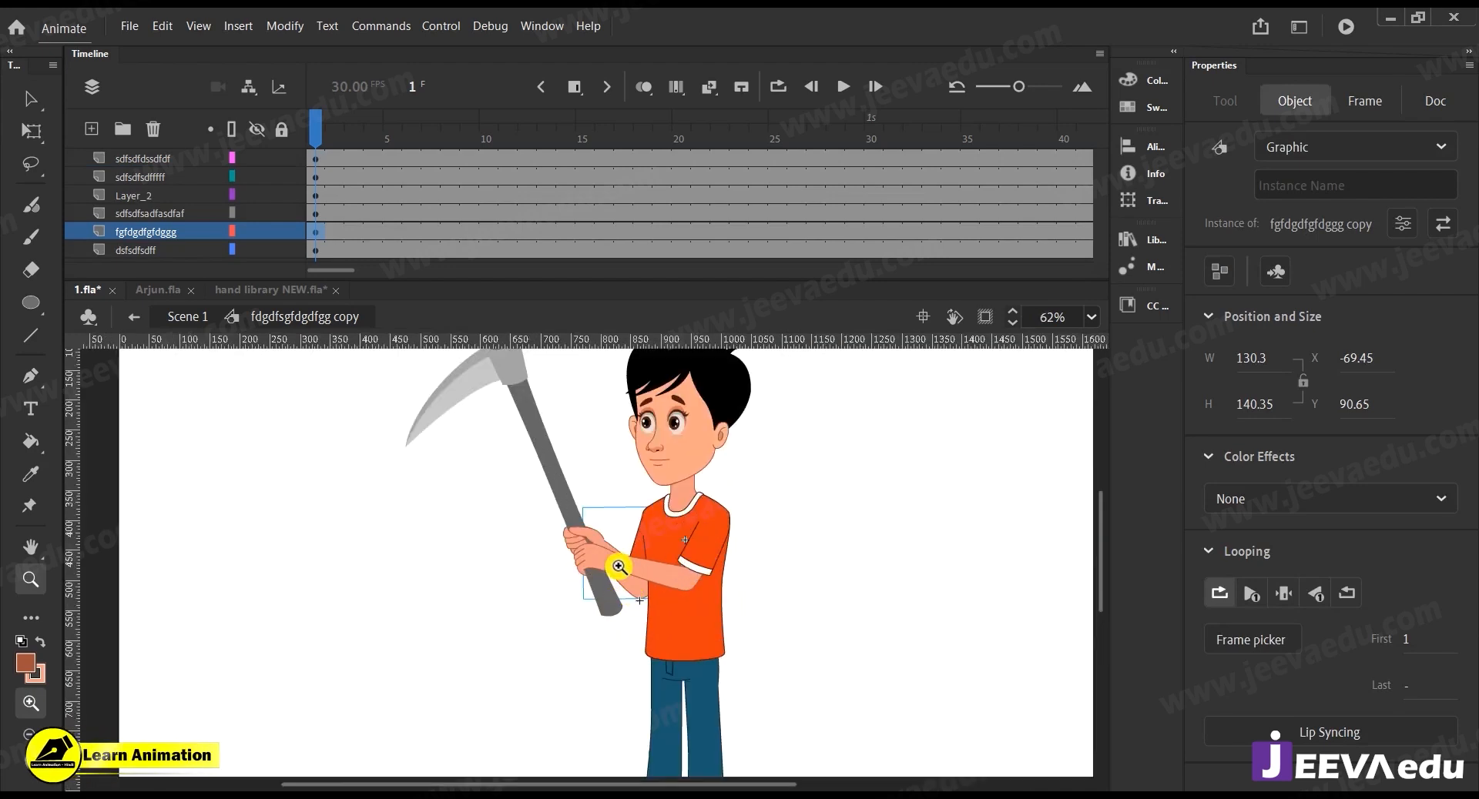
key(q)
drag(592, 609, 570, 600)
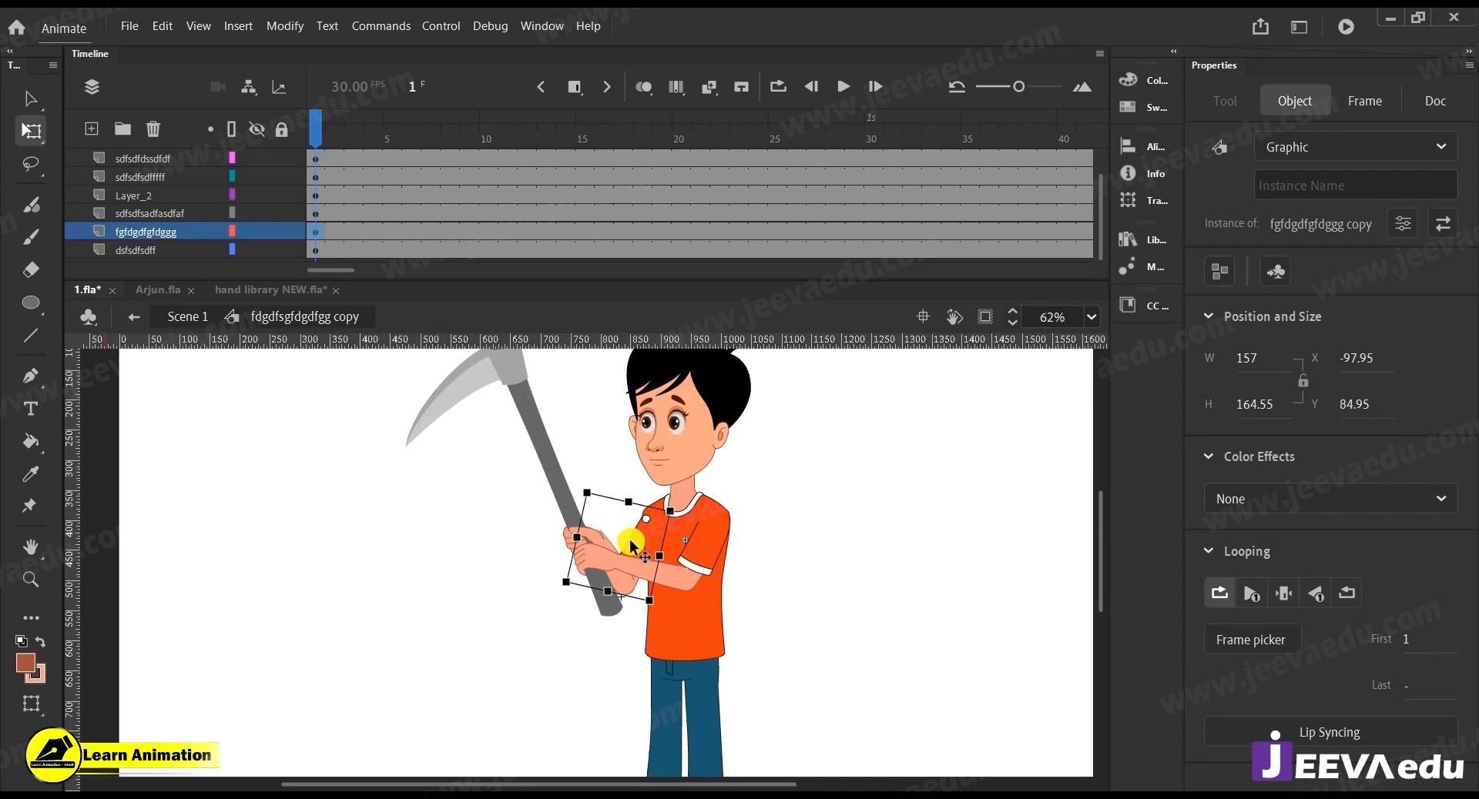
double_click(630, 542)
click(610, 549)
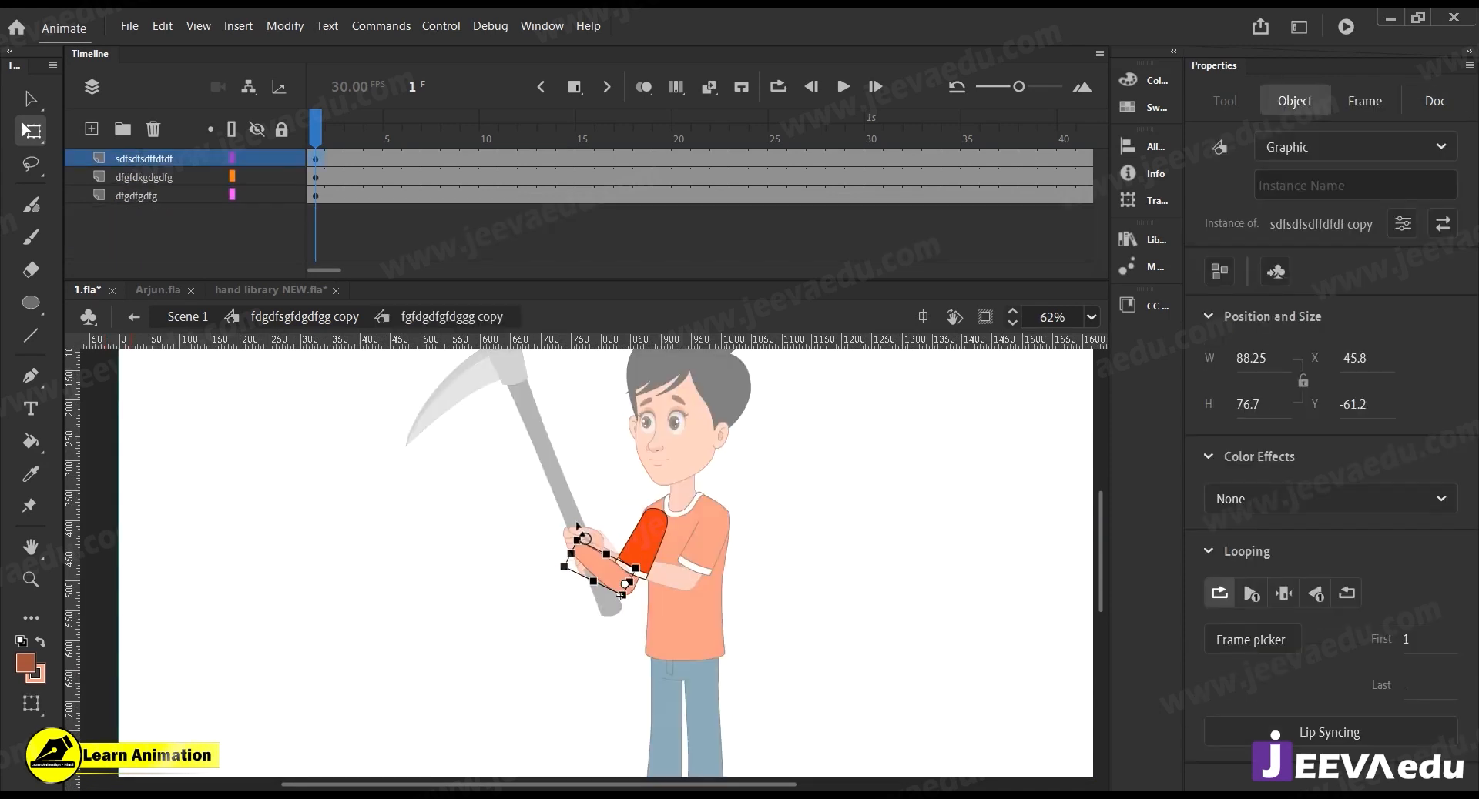
Return to the fdgdfsgfdgdfgg copy symbol and rotate the front arm with the pickaxe clockwise about the shoulder
double_click(603, 489)
click(638, 571)
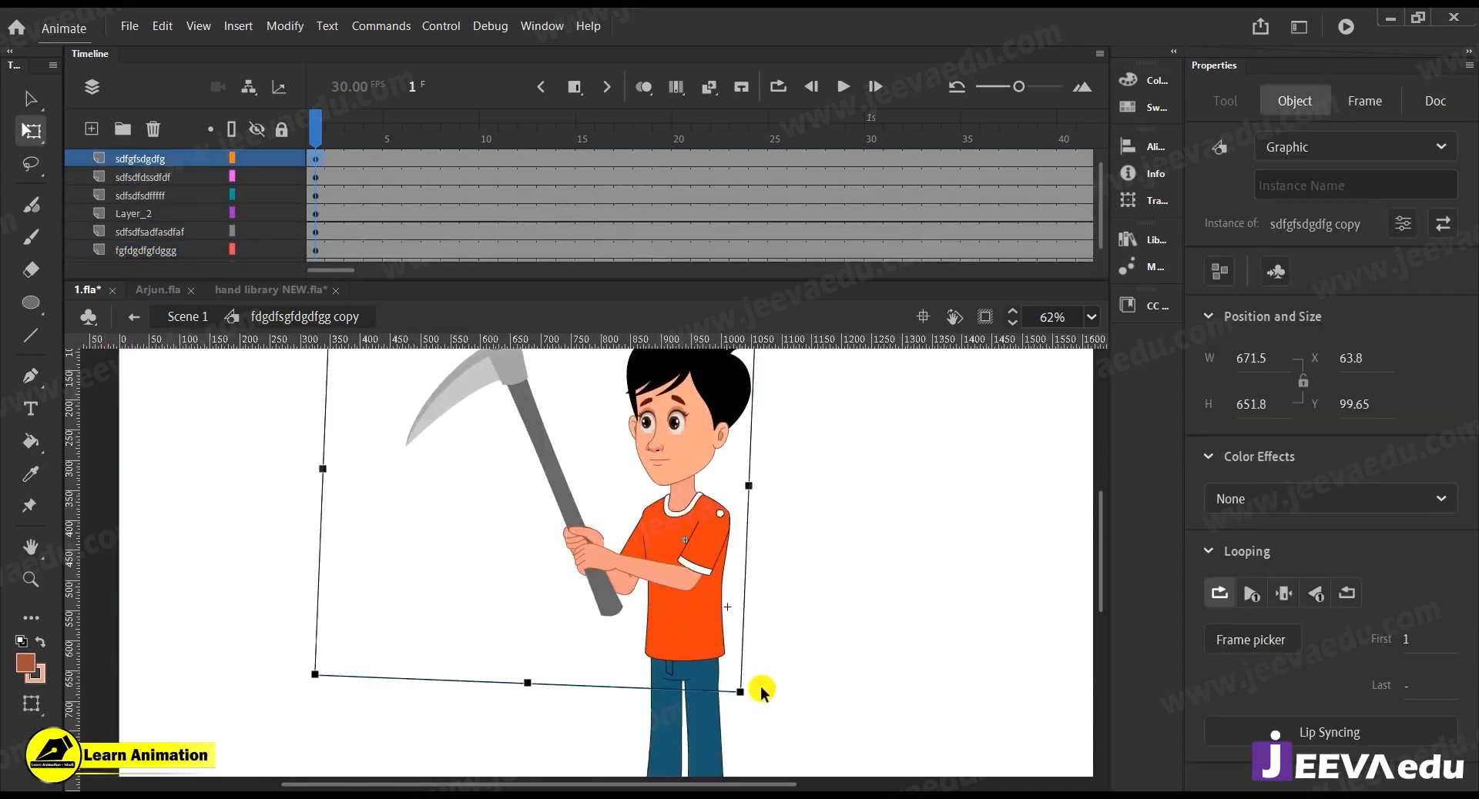
mouse_move(753, 696)
mouse_down()
mouse_move(780, 705)
mouse_move(732, 700)
mouse_up()
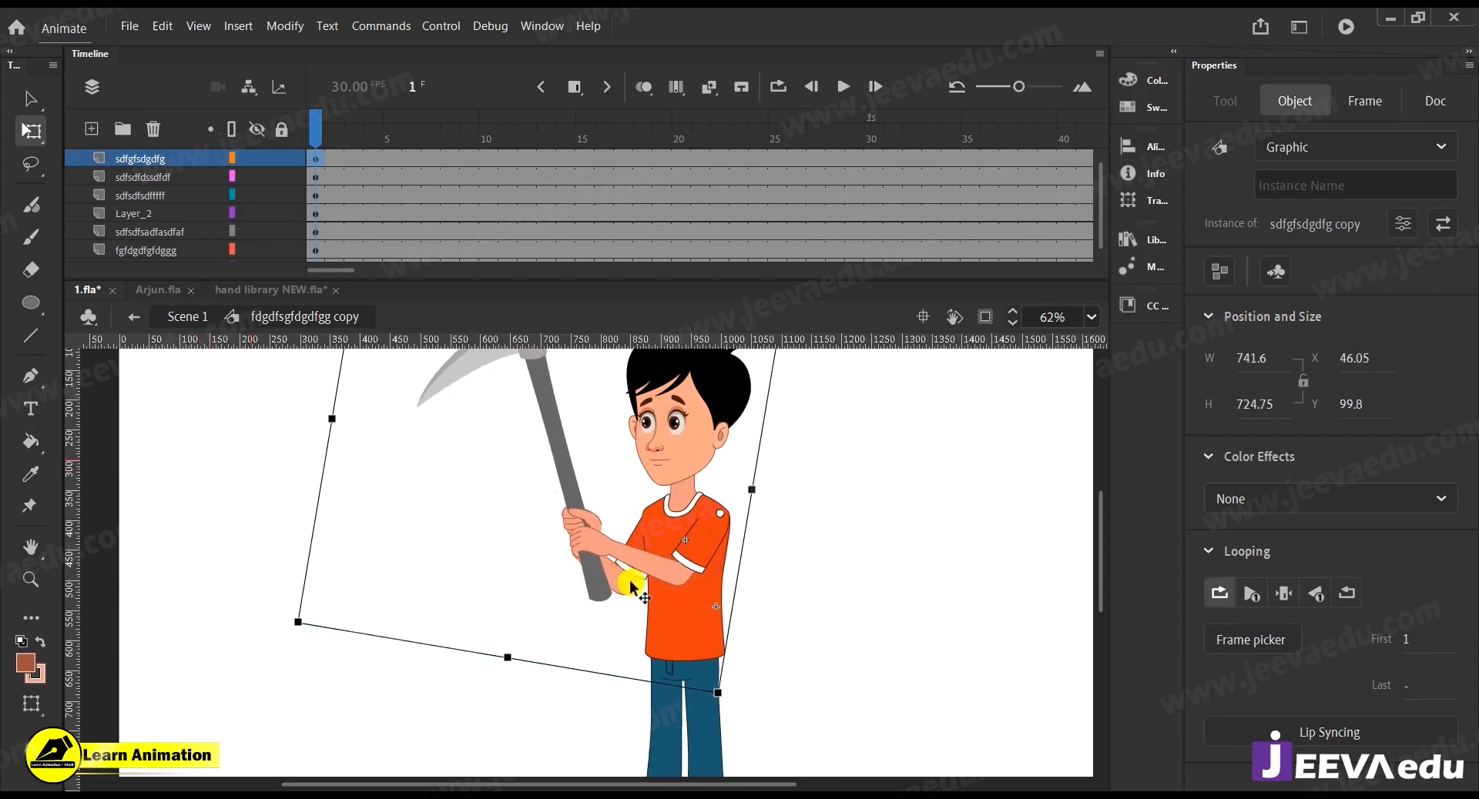
Open the rear arm symbol and rotate its forearm clockwise about the elbow so its wrist end points to the upper hand
click(625, 581)
double_click(602, 566)
click(595, 564)
key(z)
click(581, 538)
click(580, 539)
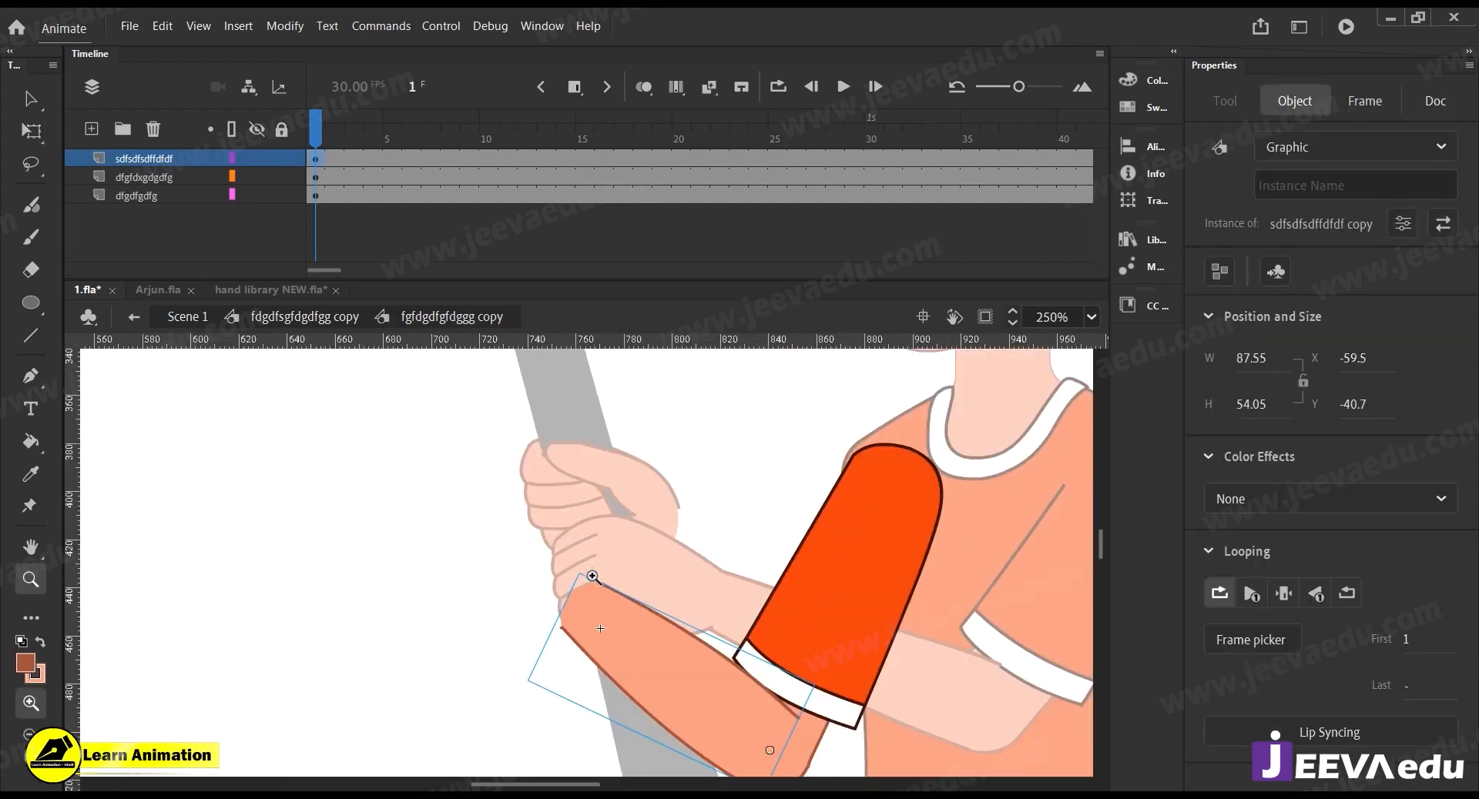
key(q)
drag(581, 561, 677, 498)
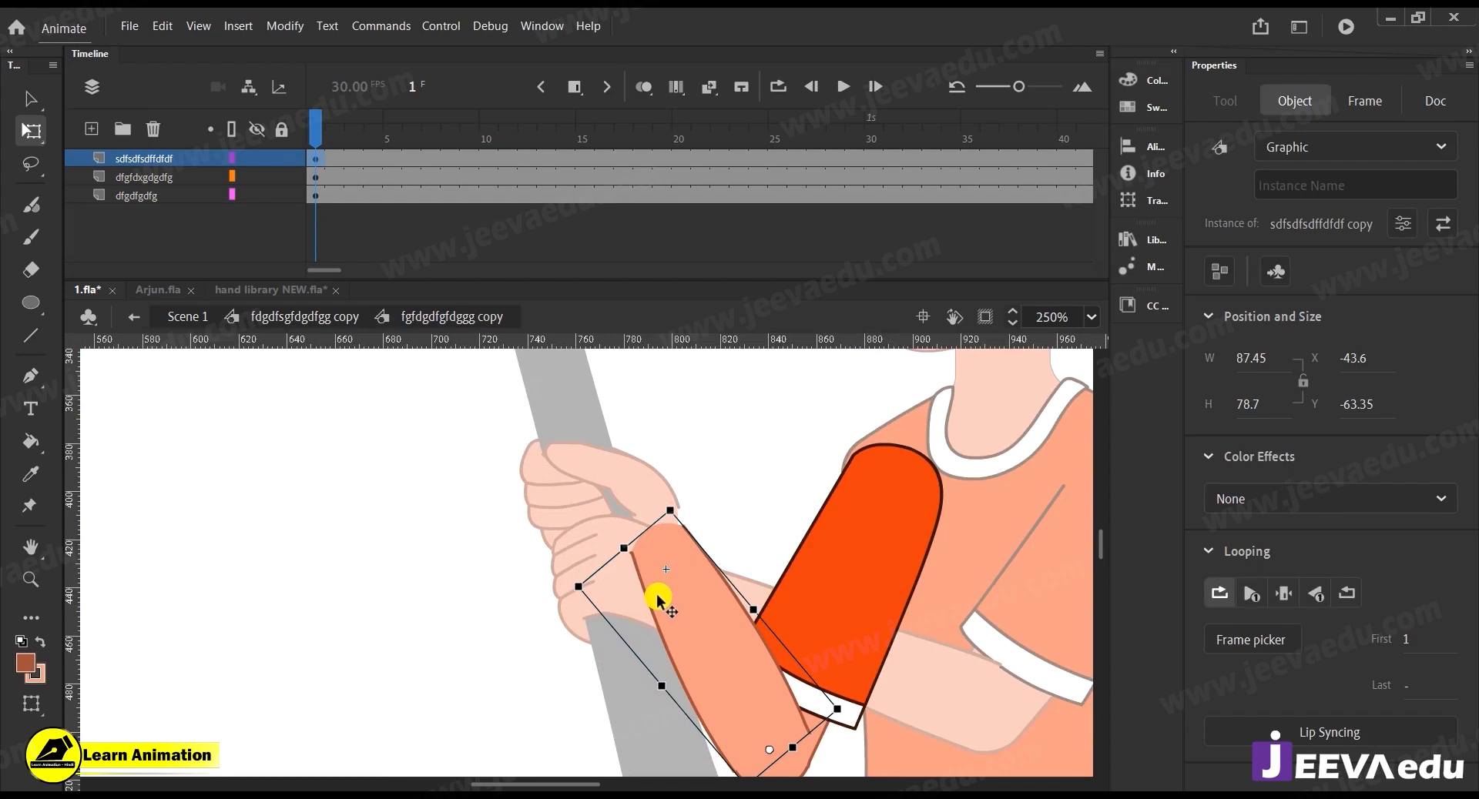
Return to the fdgdfsgfdgdfgg copy symbol, deselect the rear arm, and examine both arms and the grip against the whole figure
key(z)
alt+click(644, 560)
alt+click(636, 568)
key(v)
double_click(446, 613)
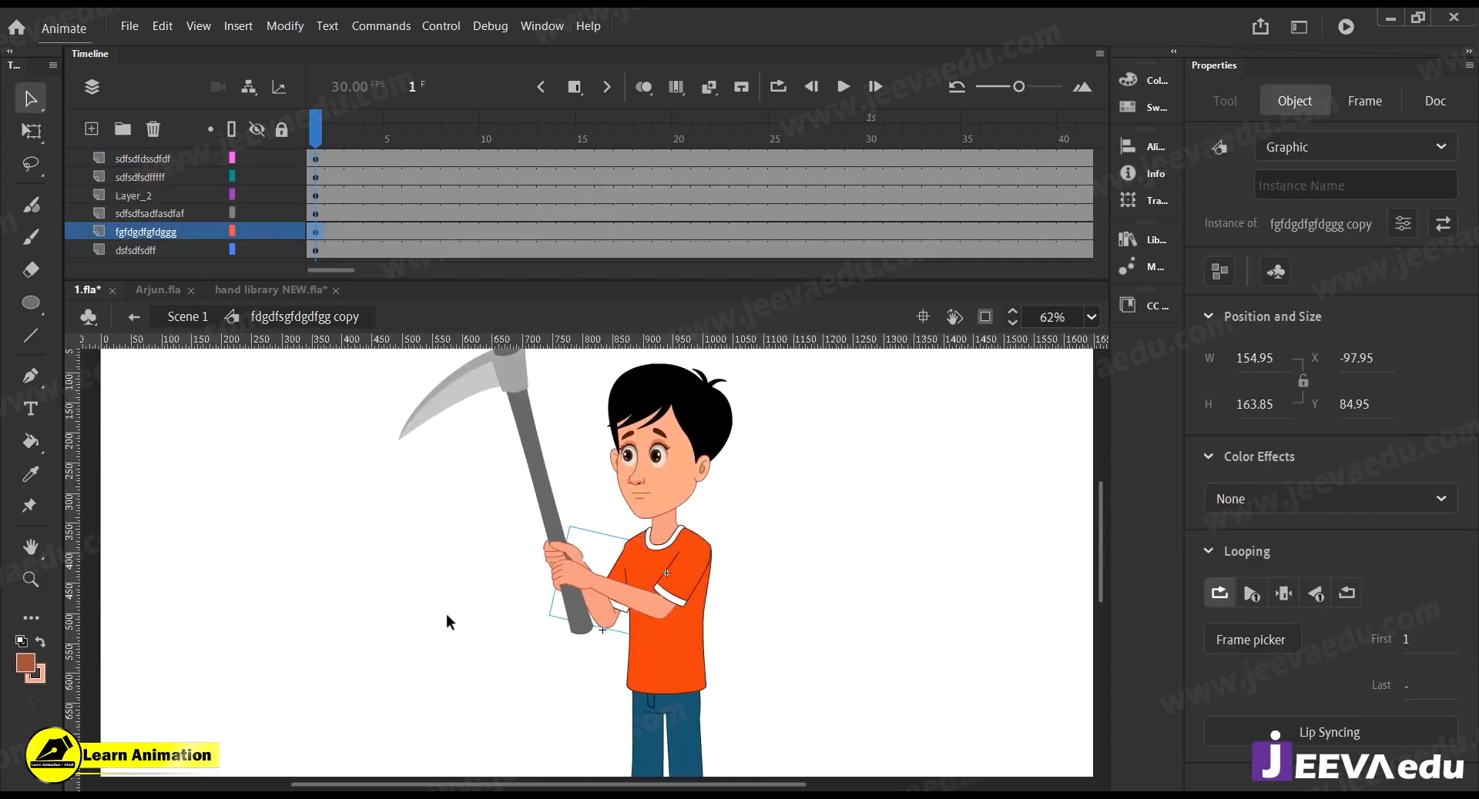
click(517, 622)
key(z)
alt+click(578, 591)
click(577, 592)
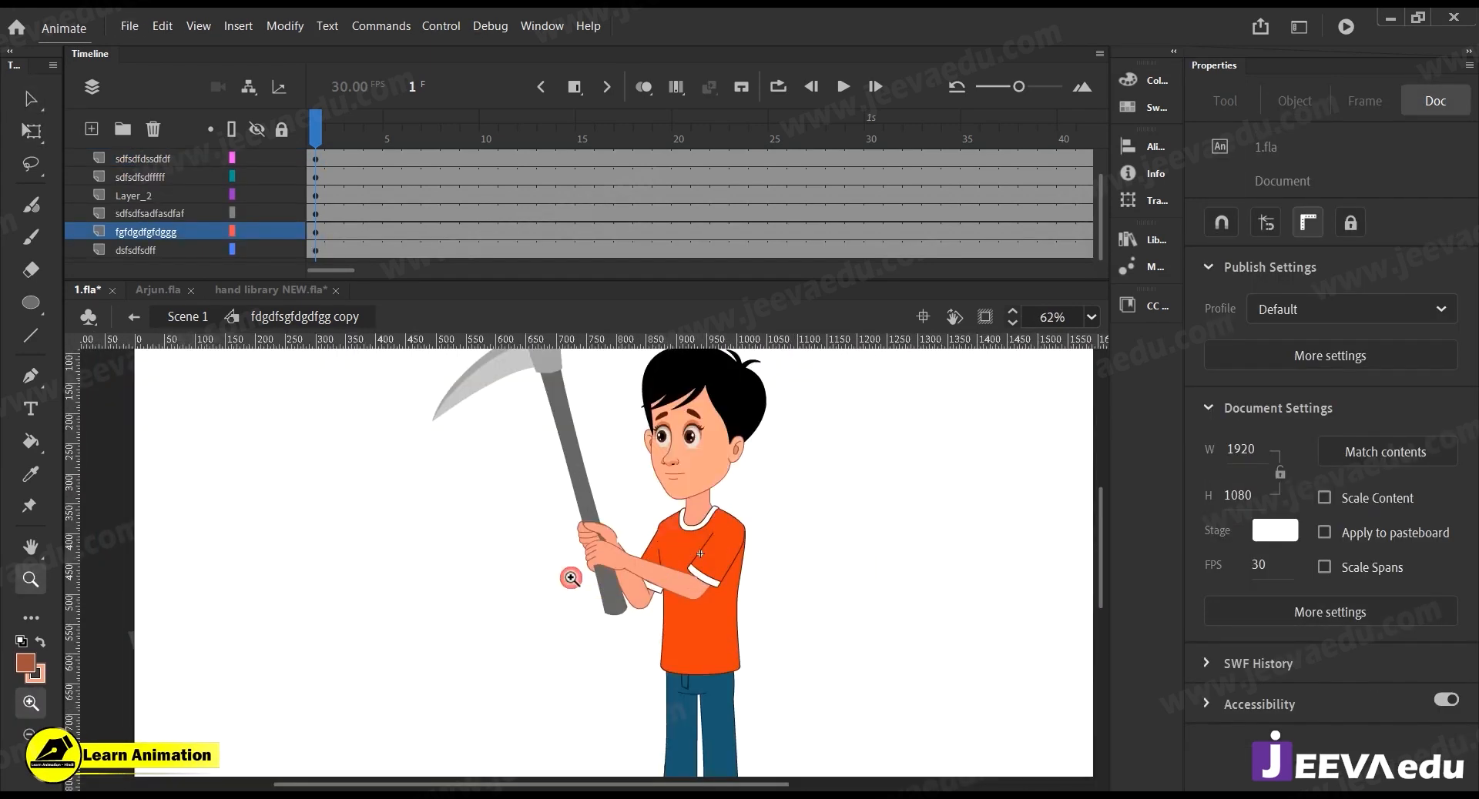
Examine the gap behind the upper hand's wrist close up and the grip against the whole figure
click(583, 551)
click(622, 552)
click(672, 583)
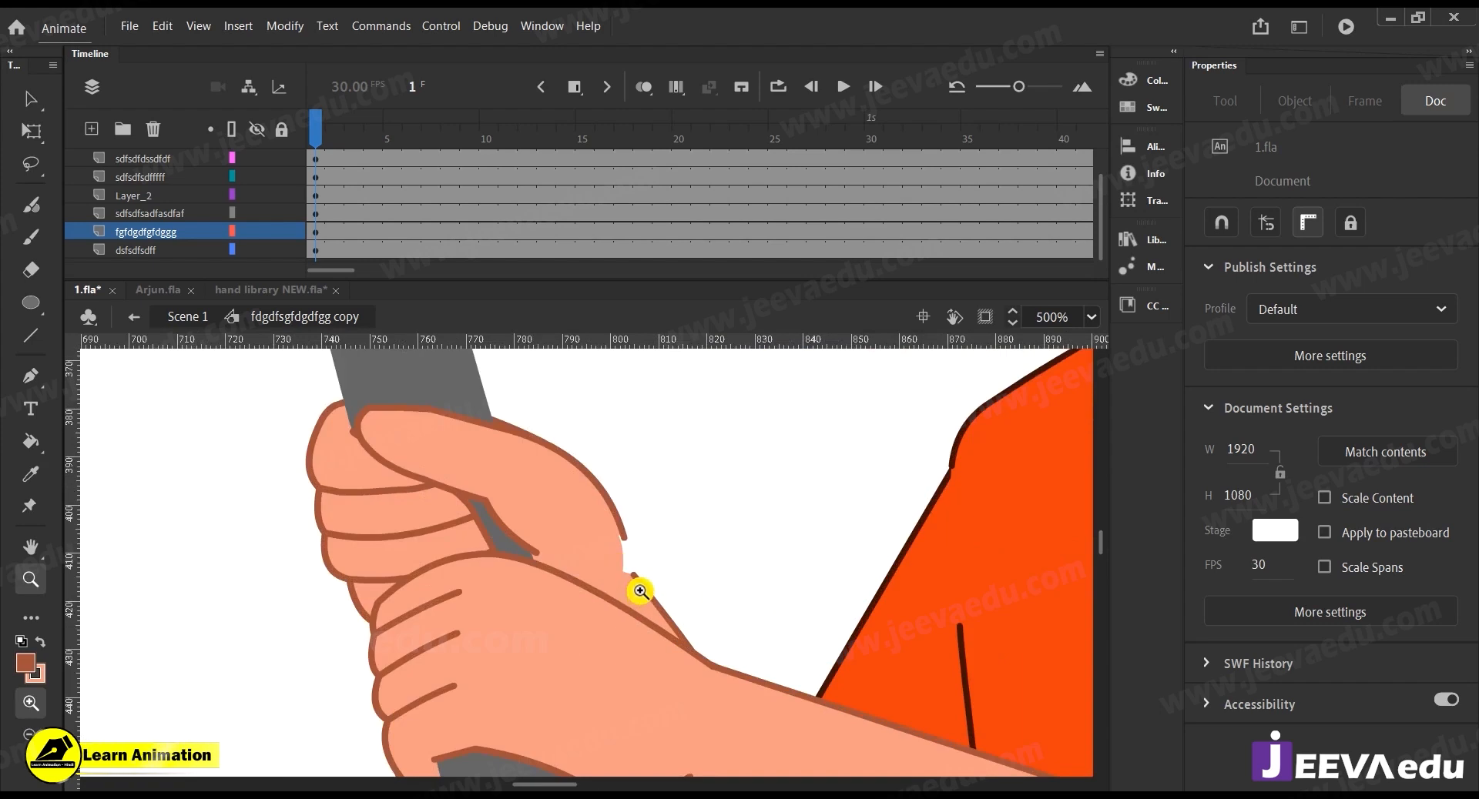
alt+click(565, 583)
alt+click(511, 554)
alt+click(568, 576)
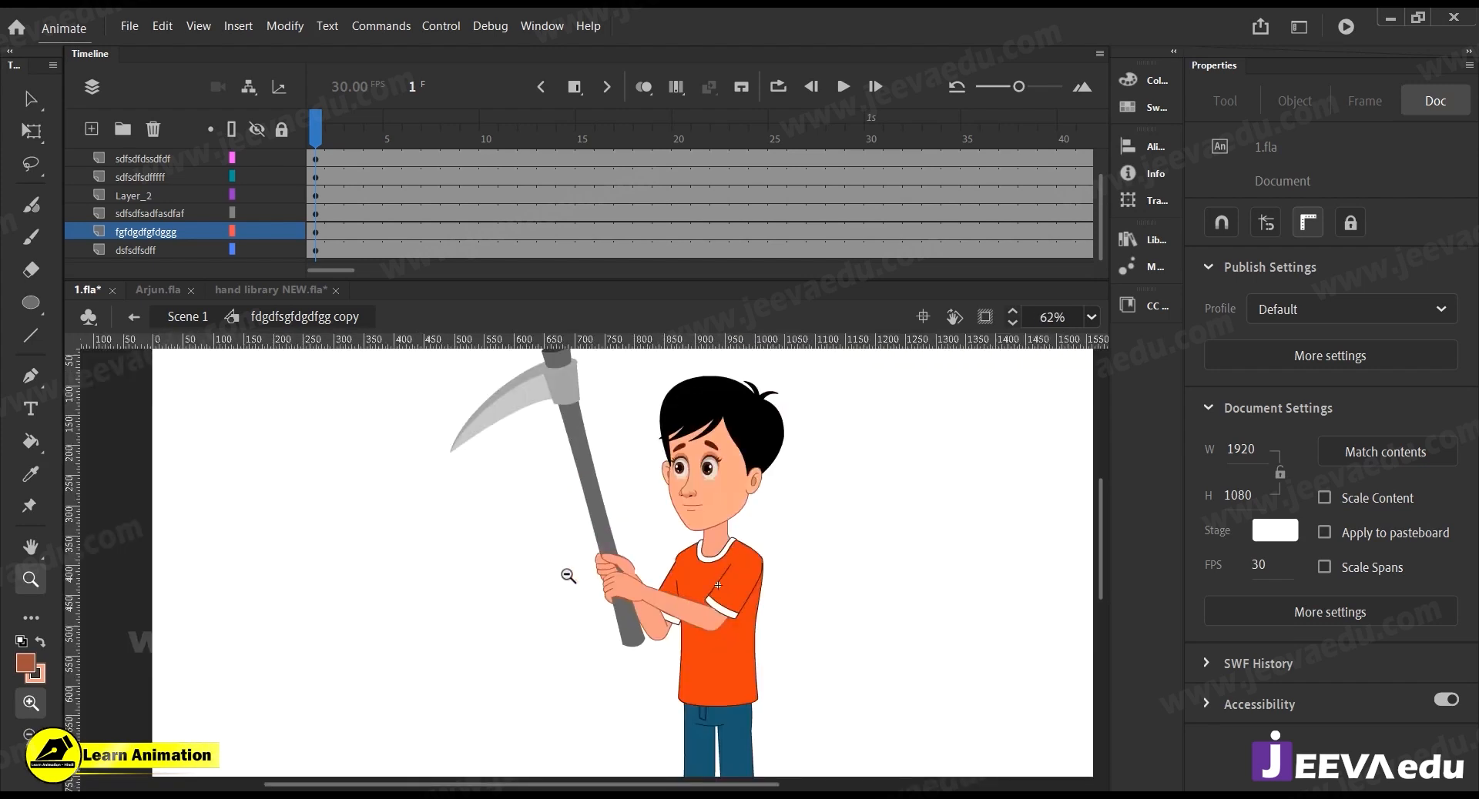
alt+click(627, 604)
click(568, 567)
alt+click(566, 567)
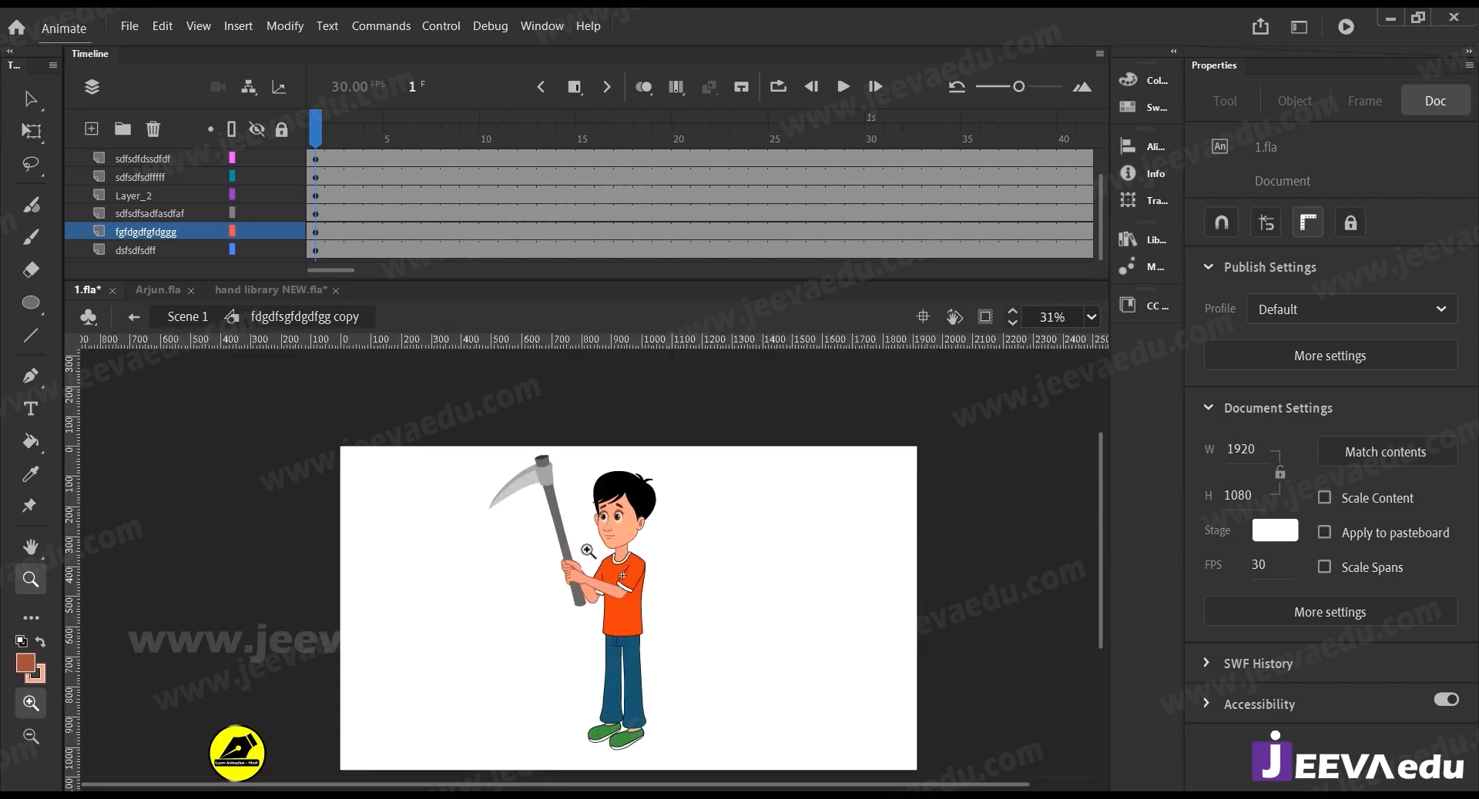
click(555, 528)
Open the front arm down to the hand holding the pickaxe and rotate the hand clockwise about the wrist
key(v)
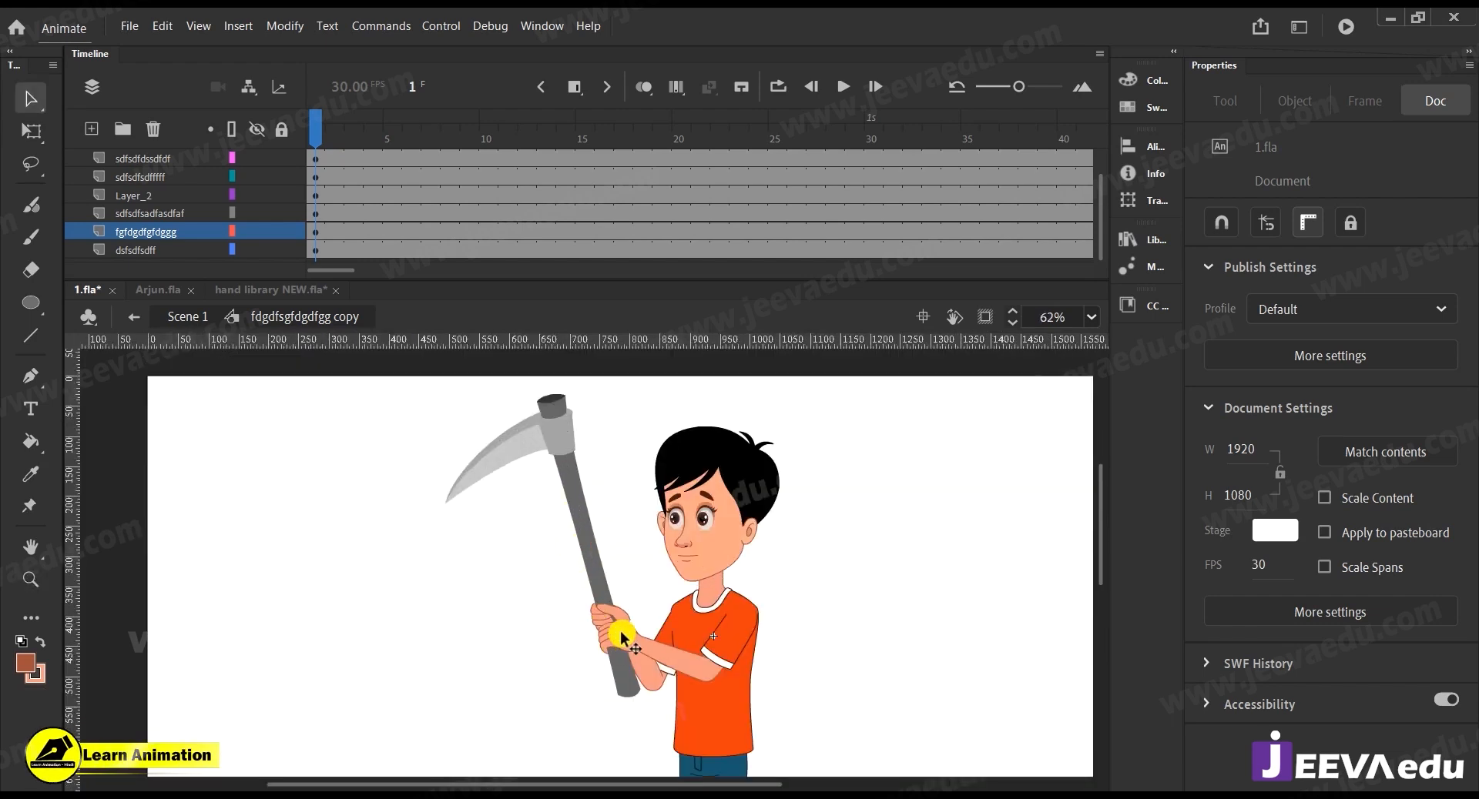
double_click(614, 620)
double_click(613, 621)
click(614, 624)
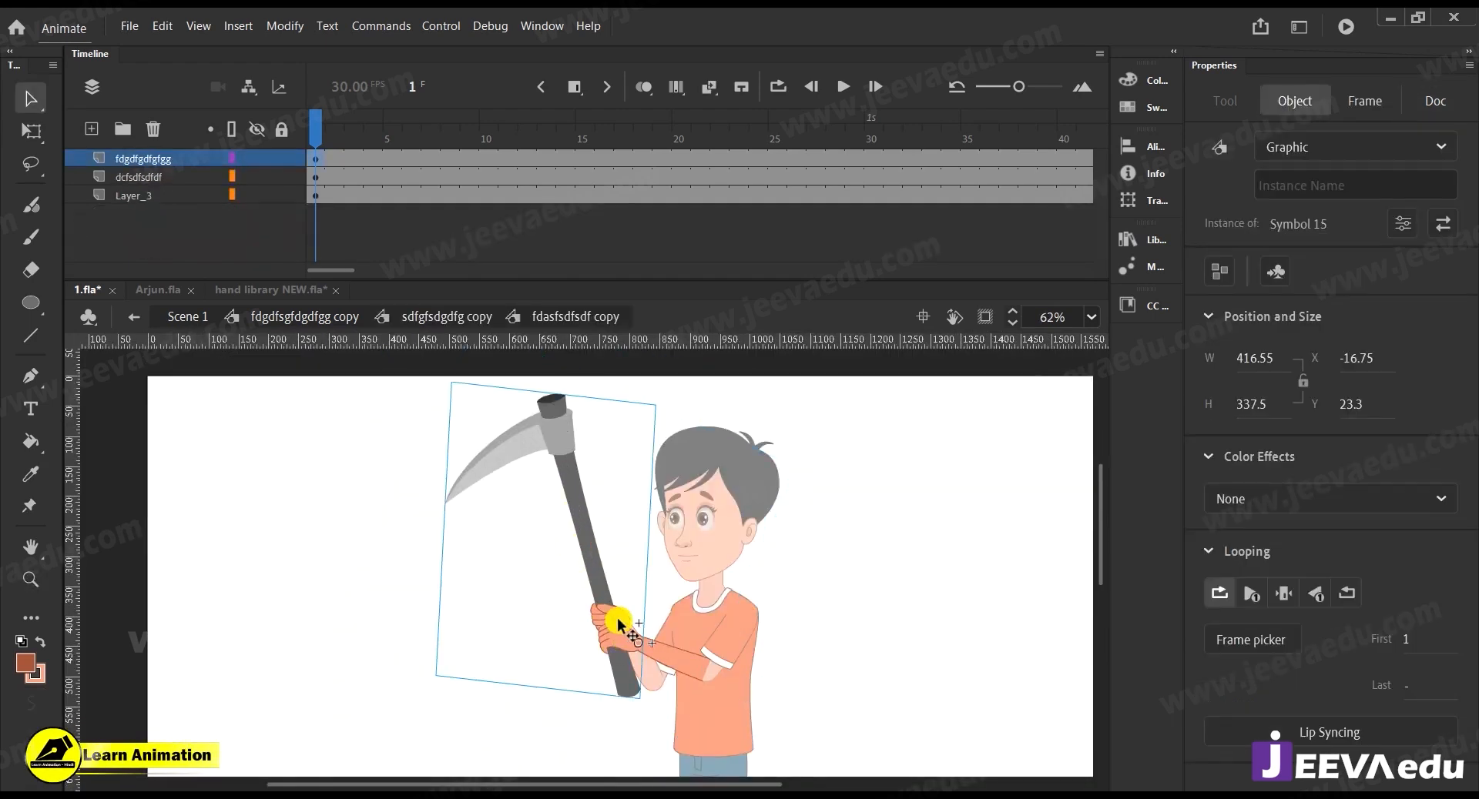
key(q)
drag(455, 372, 494, 368)
Open the upper hand's thumb group inside Symbol 17, extend its outer outline down toward the wrist, and smooth the curve
key(z)
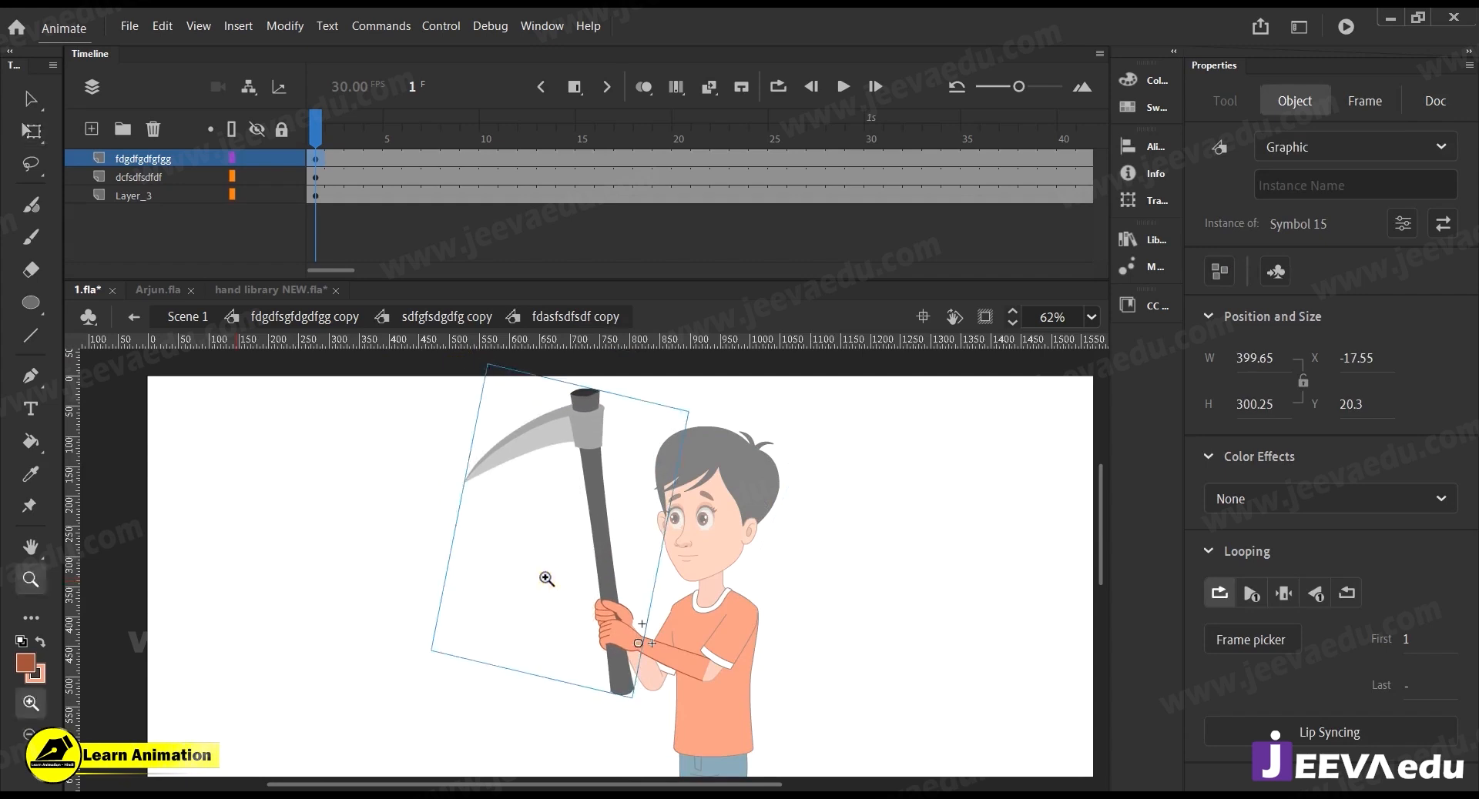
click(544, 578)
click(740, 629)
click(629, 641)
key(v)
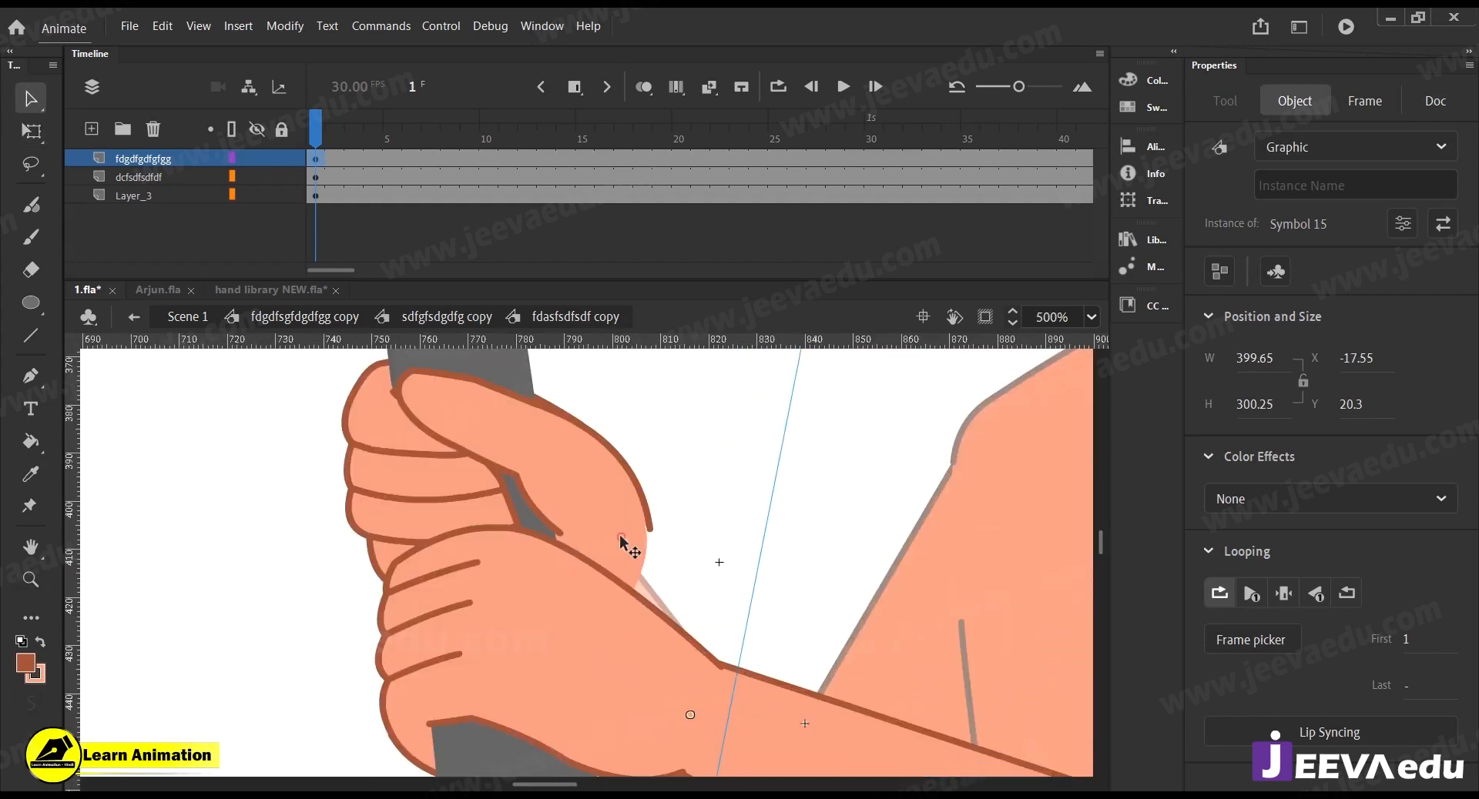
double_click(619, 534)
double_click(619, 534)
double_click(619, 534)
click(620, 534)
double_click(667, 529)
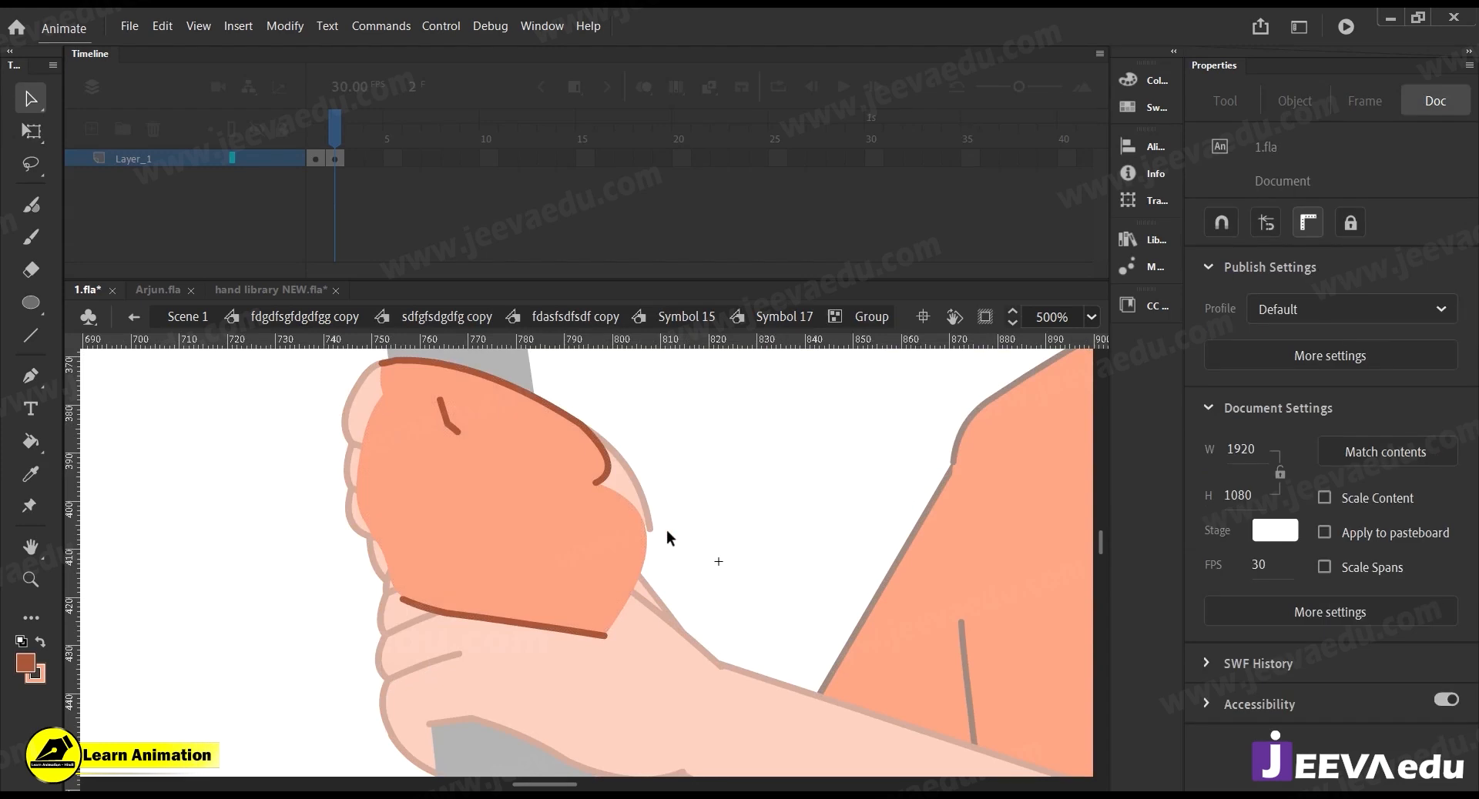
double_click(630, 494)
click(630, 495)
click(673, 537)
drag(650, 529, 644, 579)
drag(617, 478, 619, 483)
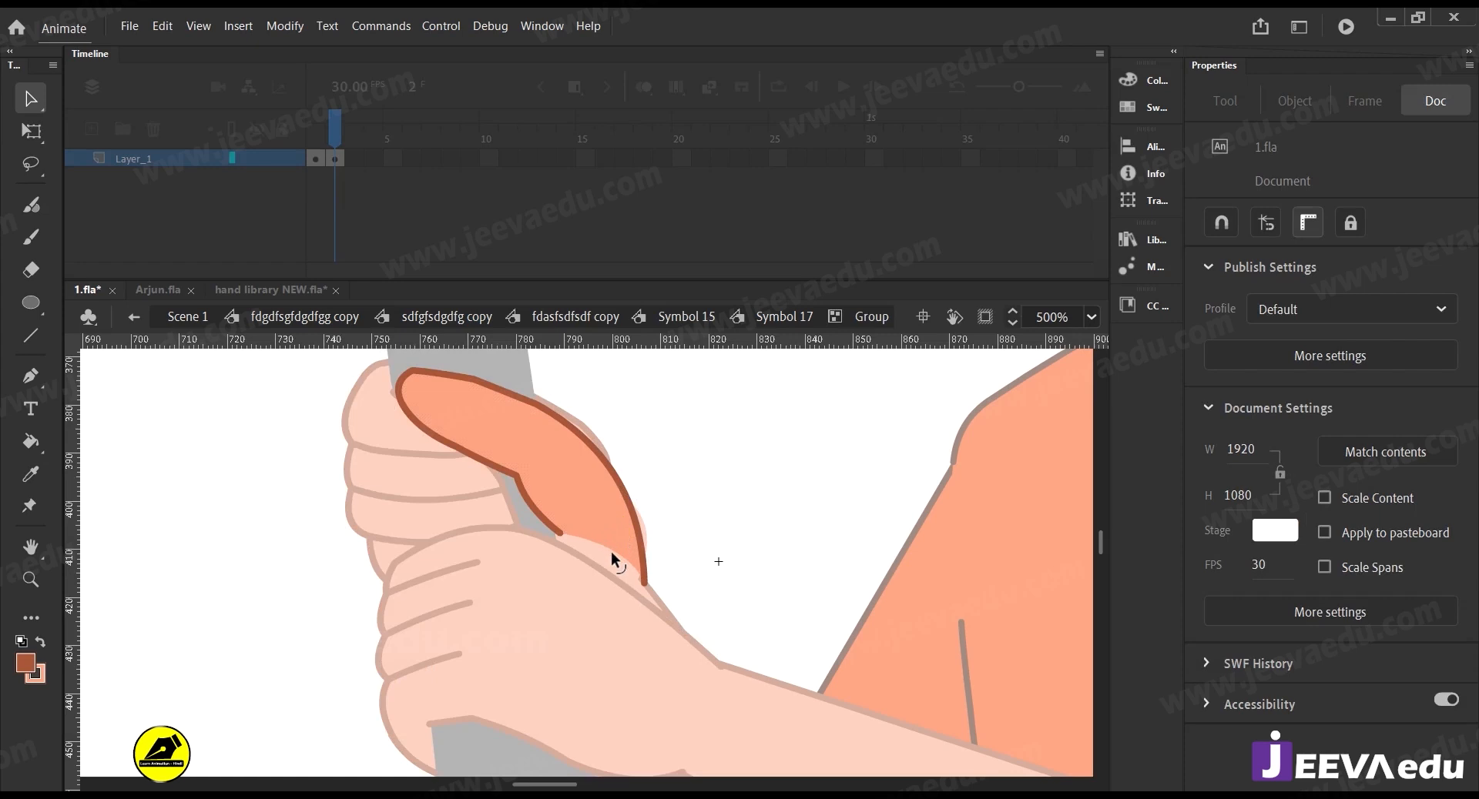
Open the upper hand's palm group, delete its protruding corner, and reshape the remaining outline and fill edge to stay behind the thumb
double_click(673, 505)
double_click(600, 443)
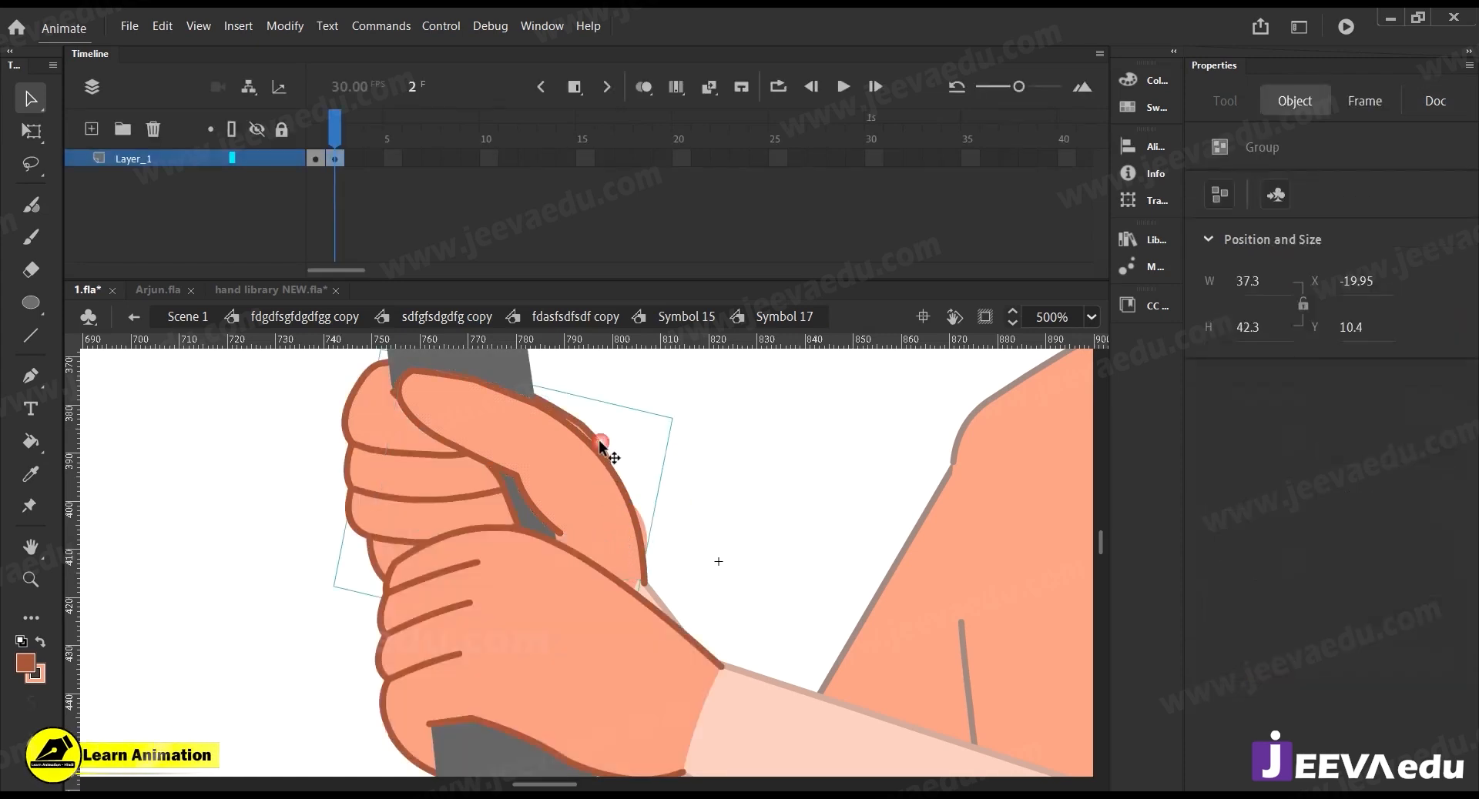
click(634, 477)
drag(652, 376, 565, 501)
key(Delete)
drag(565, 416, 575, 462)
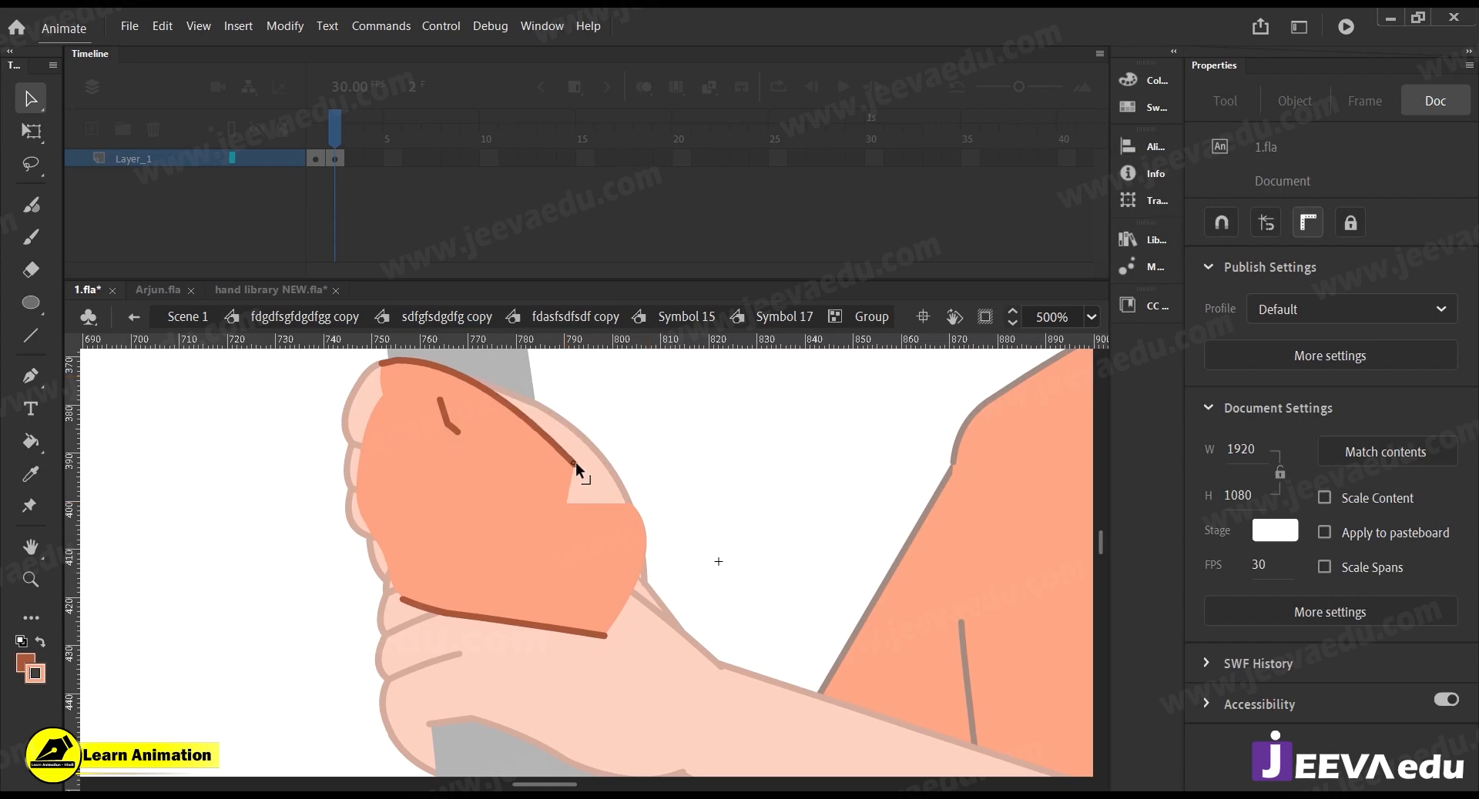
mouse_move(626, 504)
mouse_down()
mouse_move(624, 595)
mouse_move(644, 549)
mouse_up()
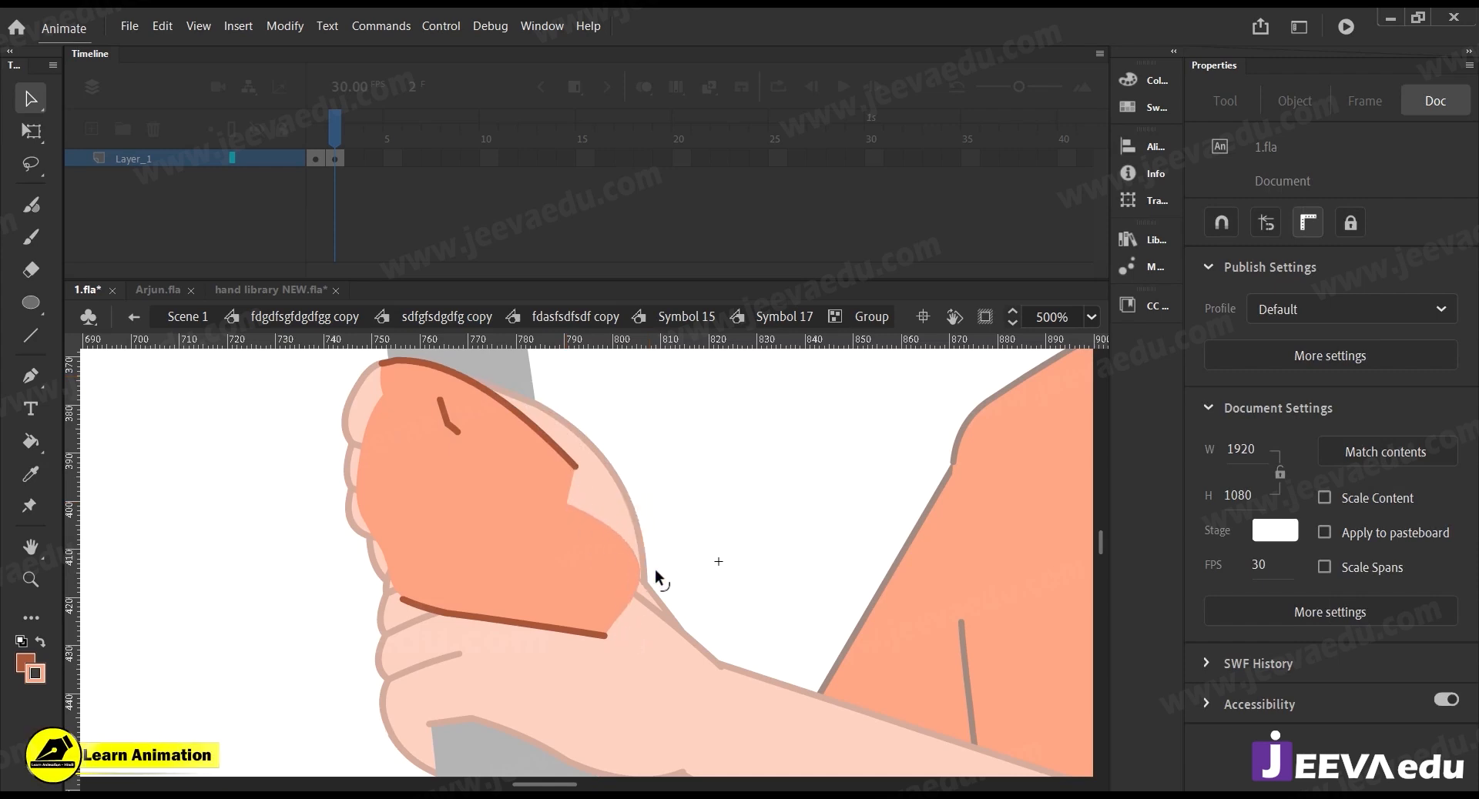
Return to the fdgdfsgfdgdfgg copy symbol and select the front arm
double_click(691, 555)
double_click(270, 575)
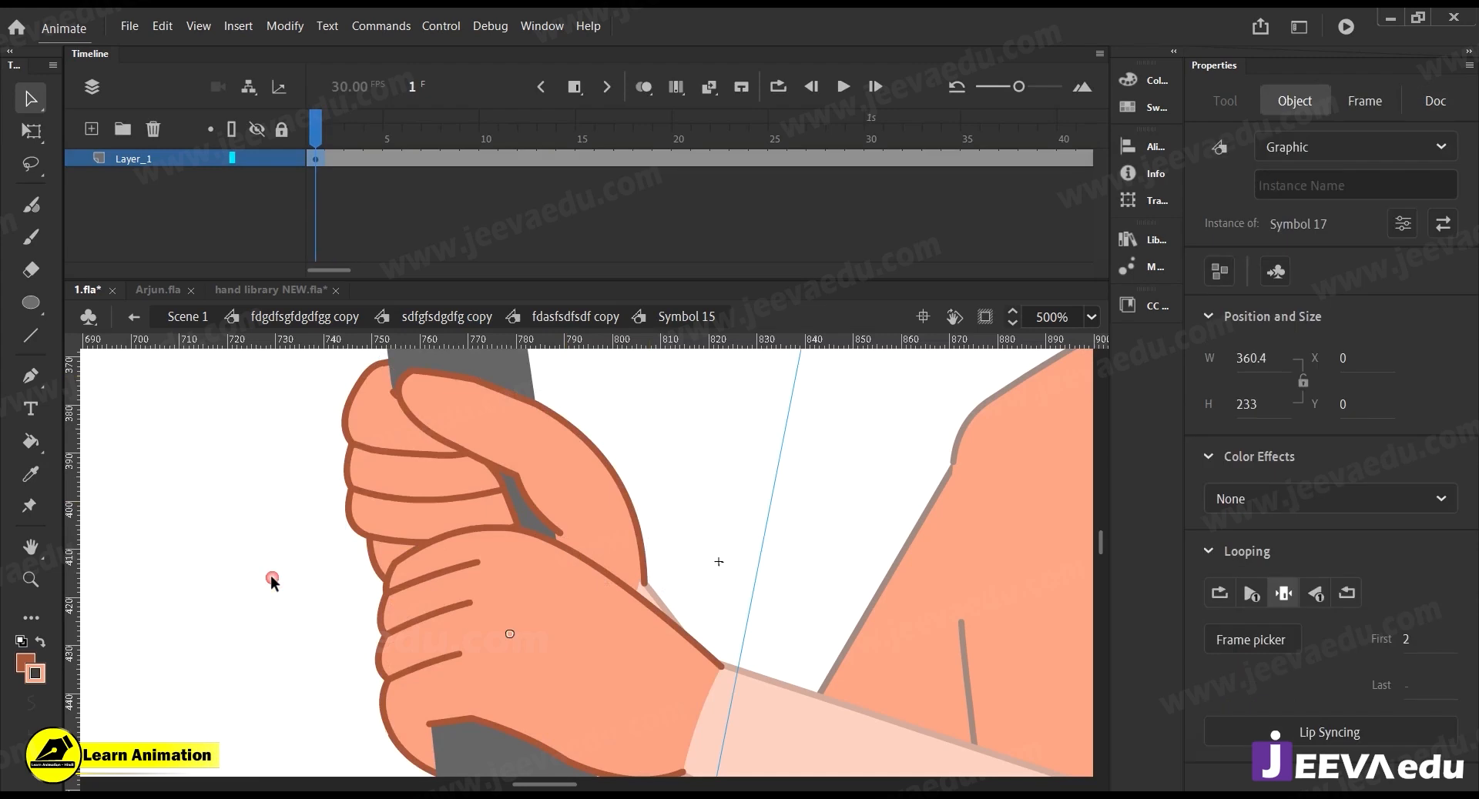
double_click(270, 576)
double_click(270, 575)
double_click(275, 575)
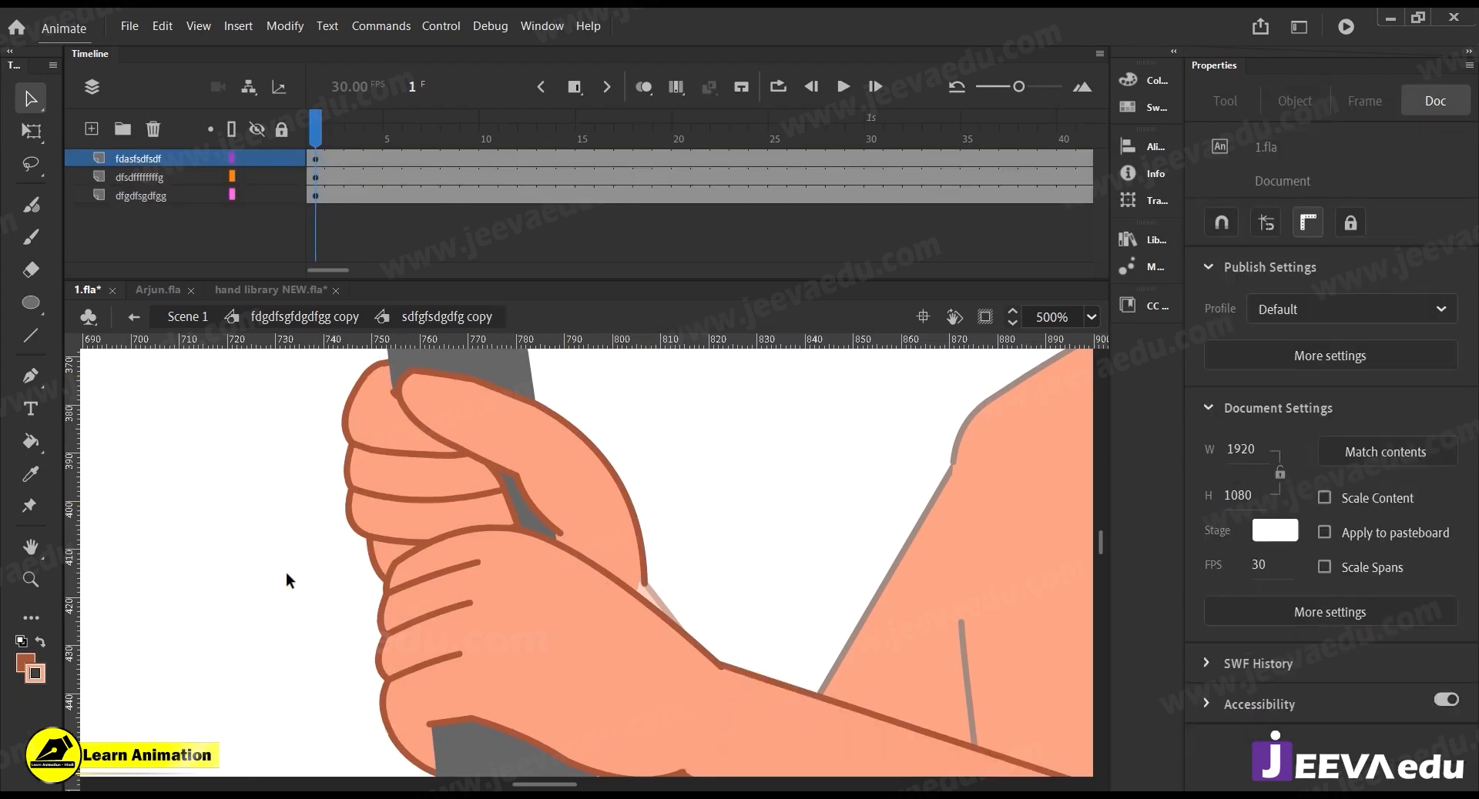
click(644, 576)
Examine the cleaned-up grip and the rear arm's alignment against the figure
key(z)
alt+click(600, 562)
alt+click(548, 578)
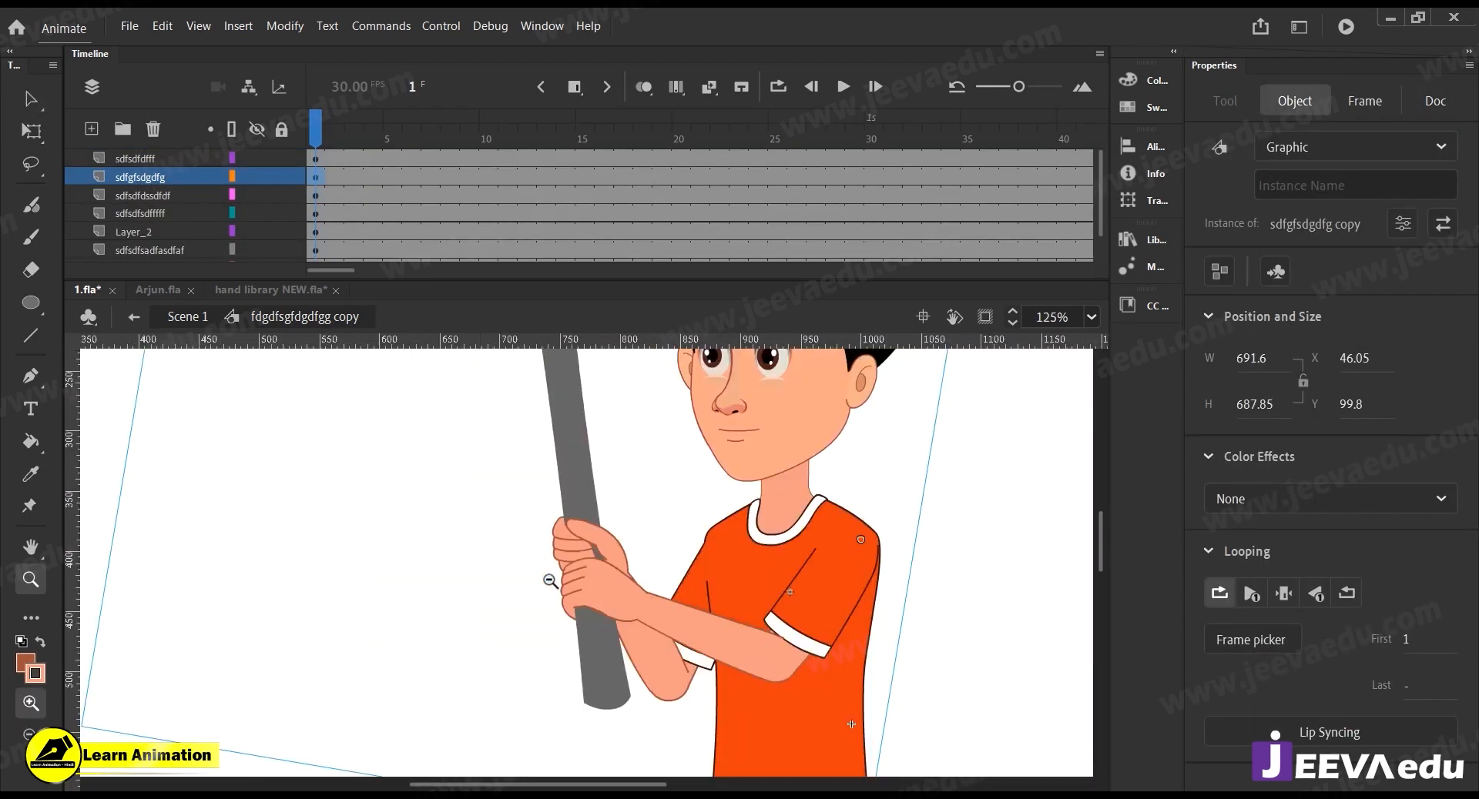
alt+click(577, 581)
alt+click(629, 576)
click(596, 577)
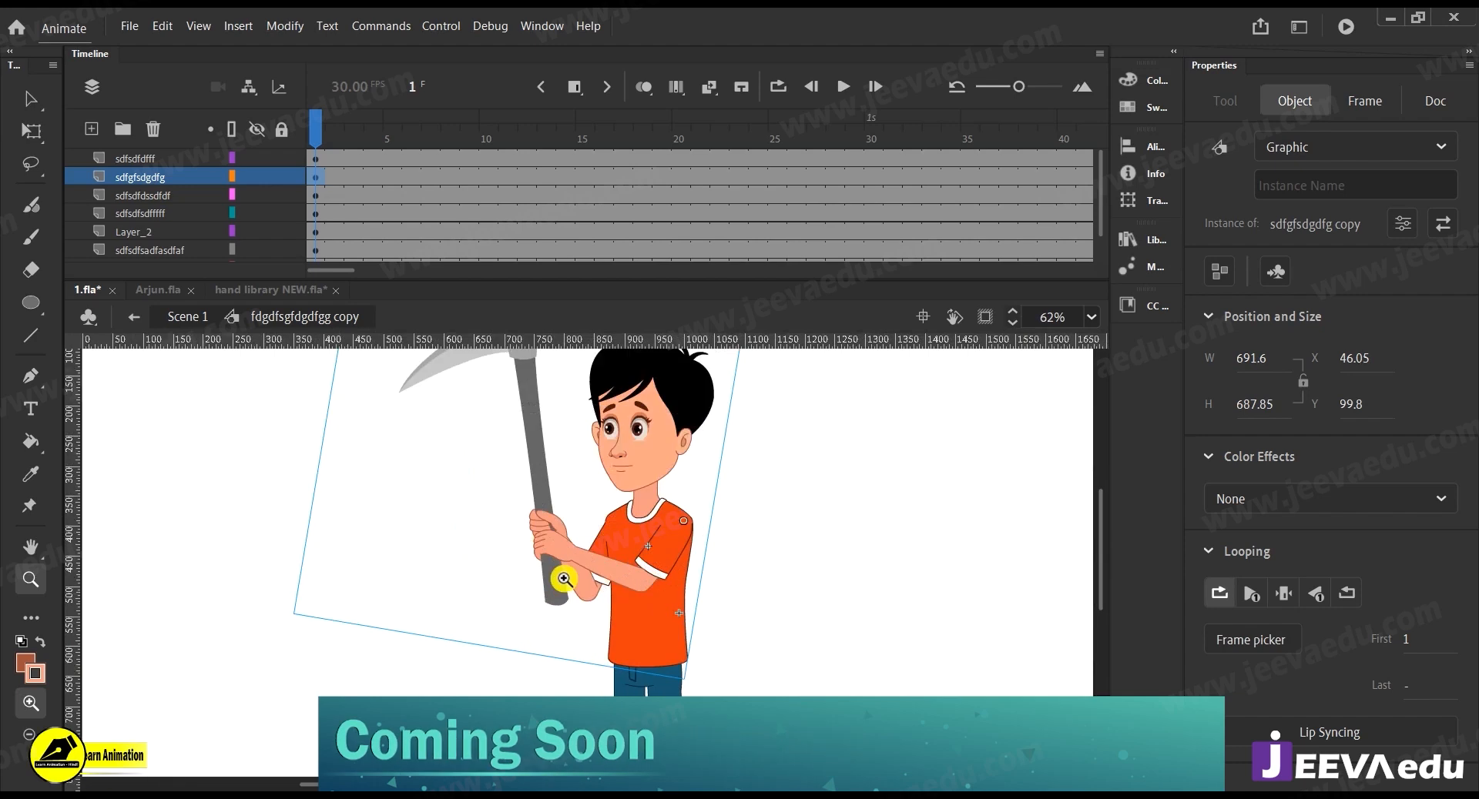
alt+click(564, 579)
click(583, 556)
Rotate the whole rear arm counterclockwise about the shoulder
key(v)
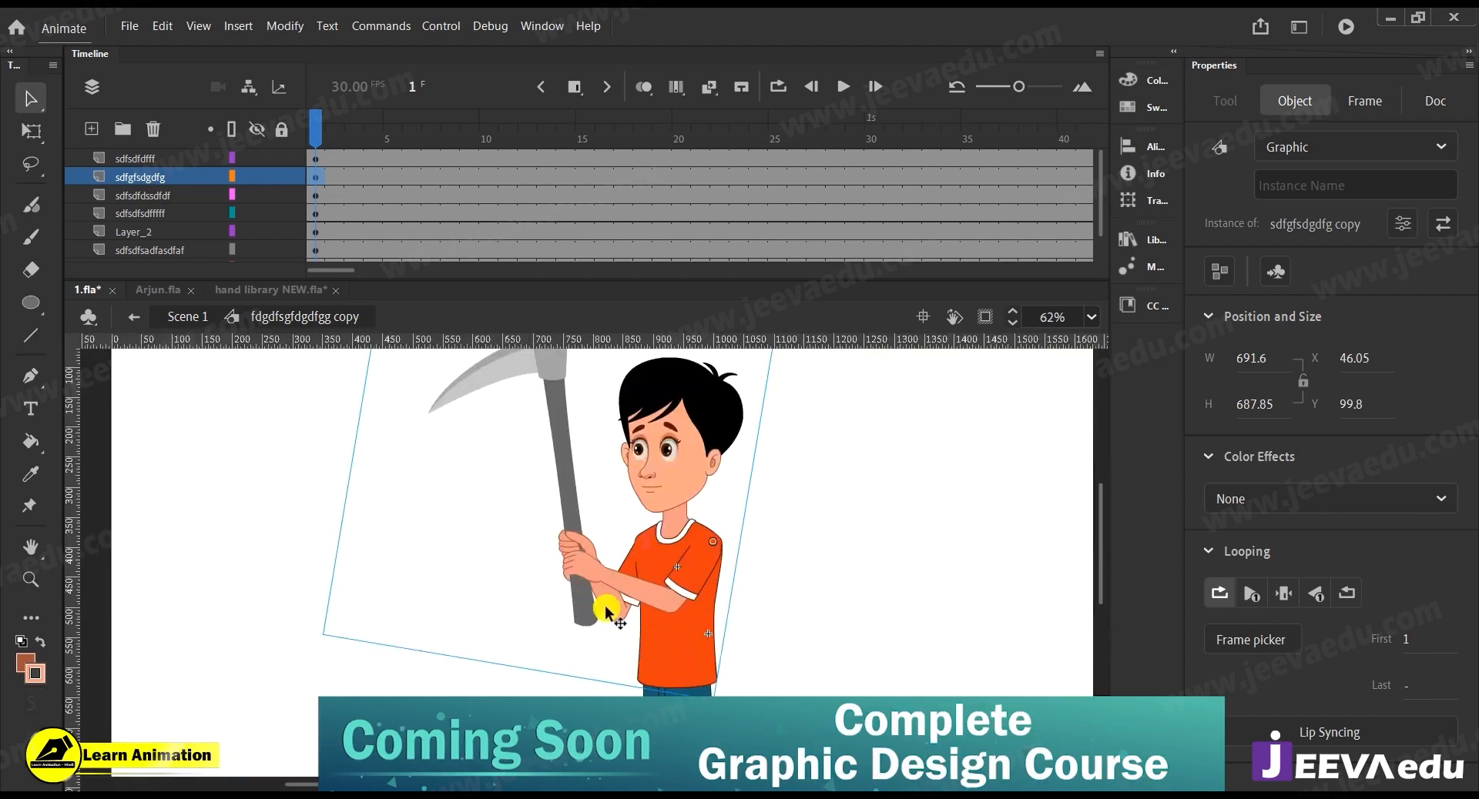
click(609, 616)
key(q)
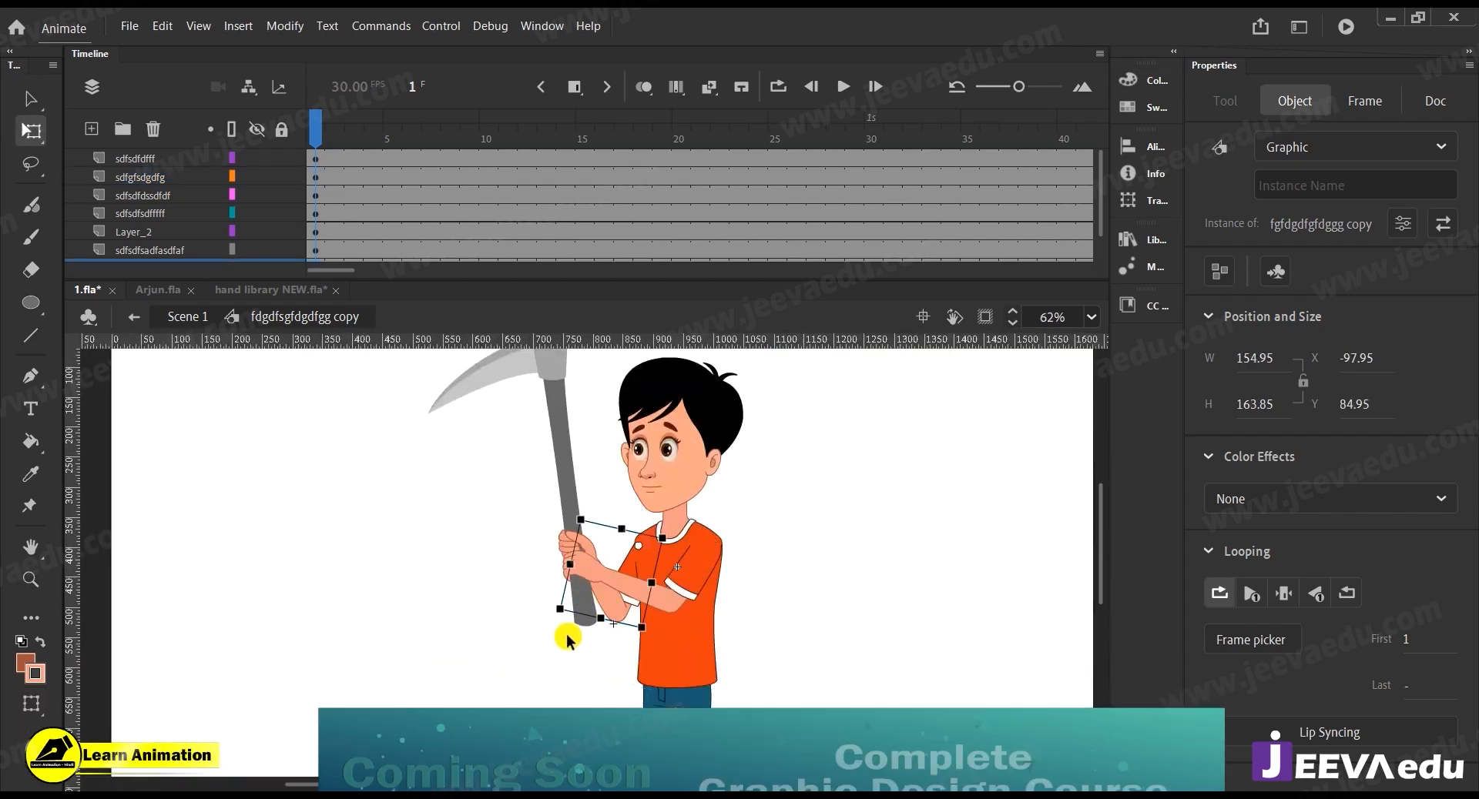
Open the rear arm symbol and rotate its forearm slightly clockwise about the elbow toward the upper hand
key(z)
click(612, 605)
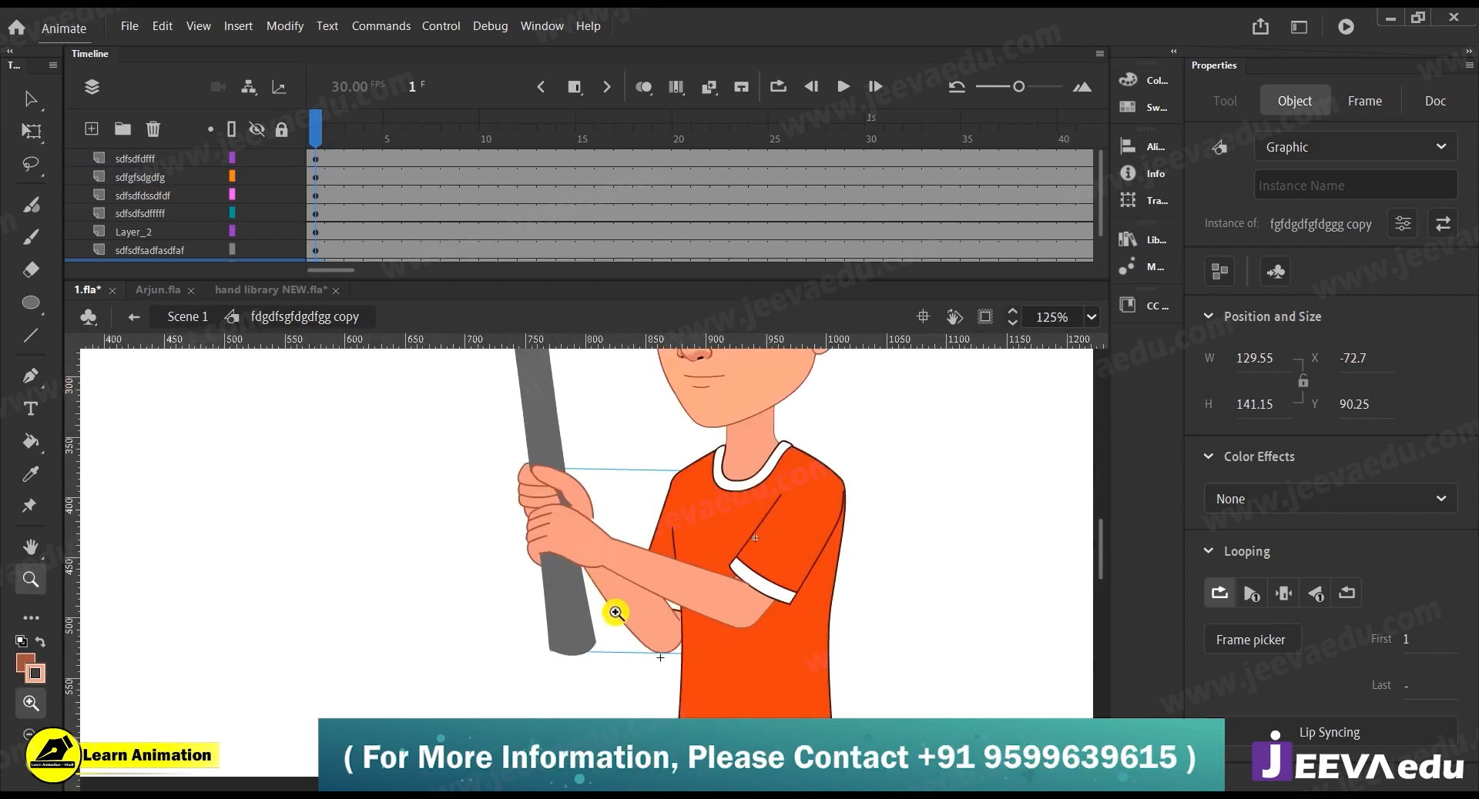
key(v)
double_click(638, 616)
click(611, 576)
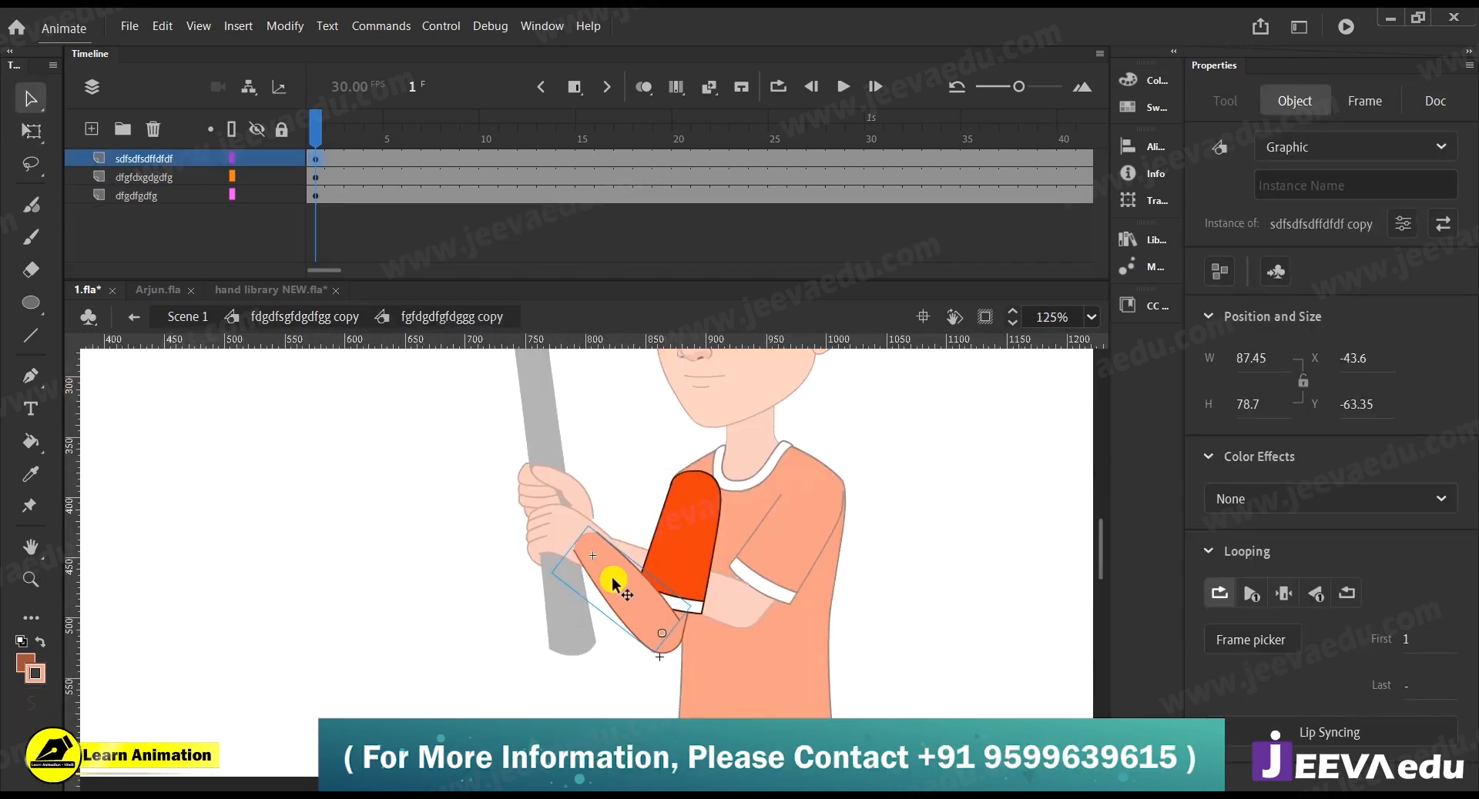
key(q)
drag(589, 514, 597, 520)
Stretch the rear forearm lengthwise so its wrist end reaches toward the upper hand
key(z)
click(593, 523)
click(594, 525)
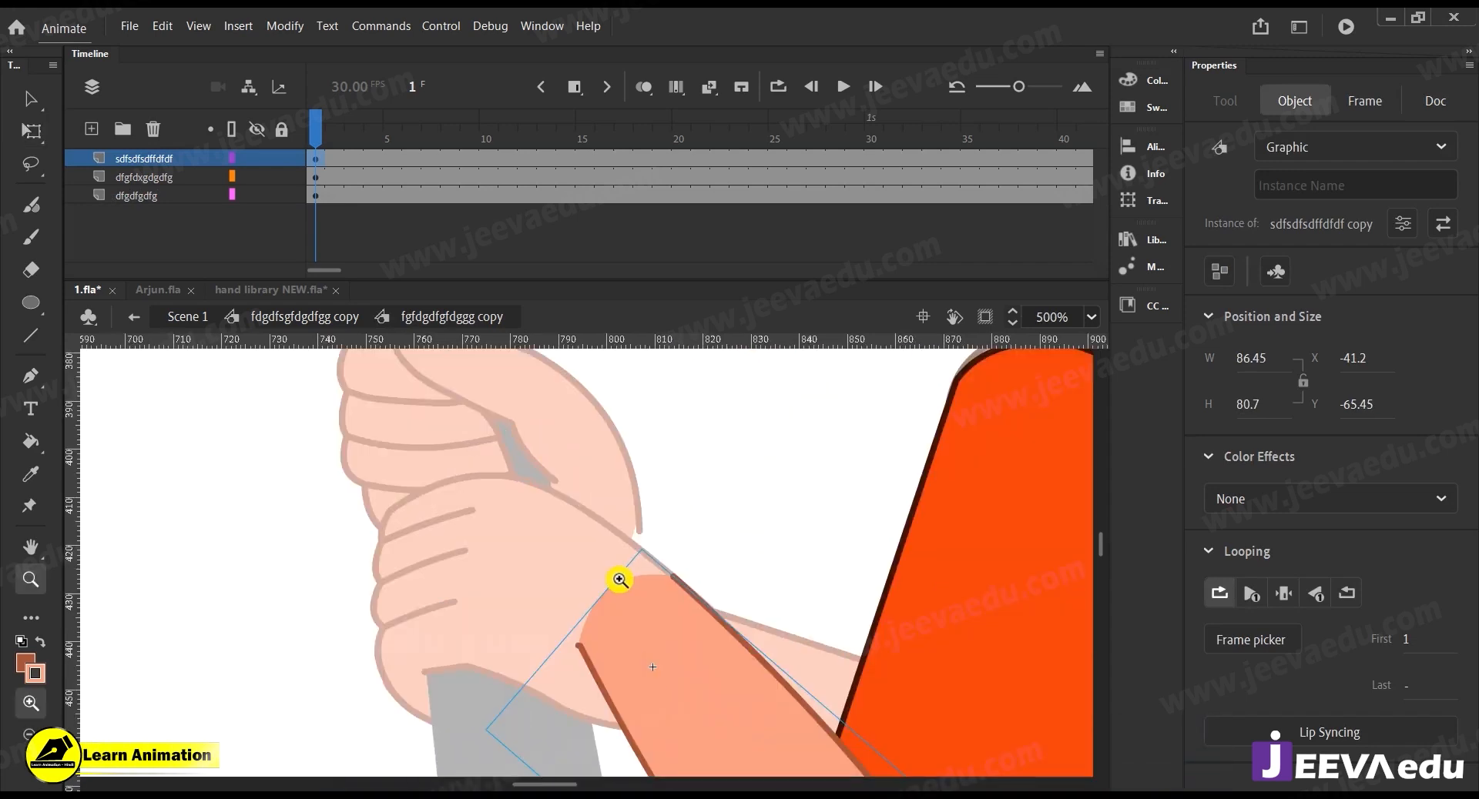
key(q)
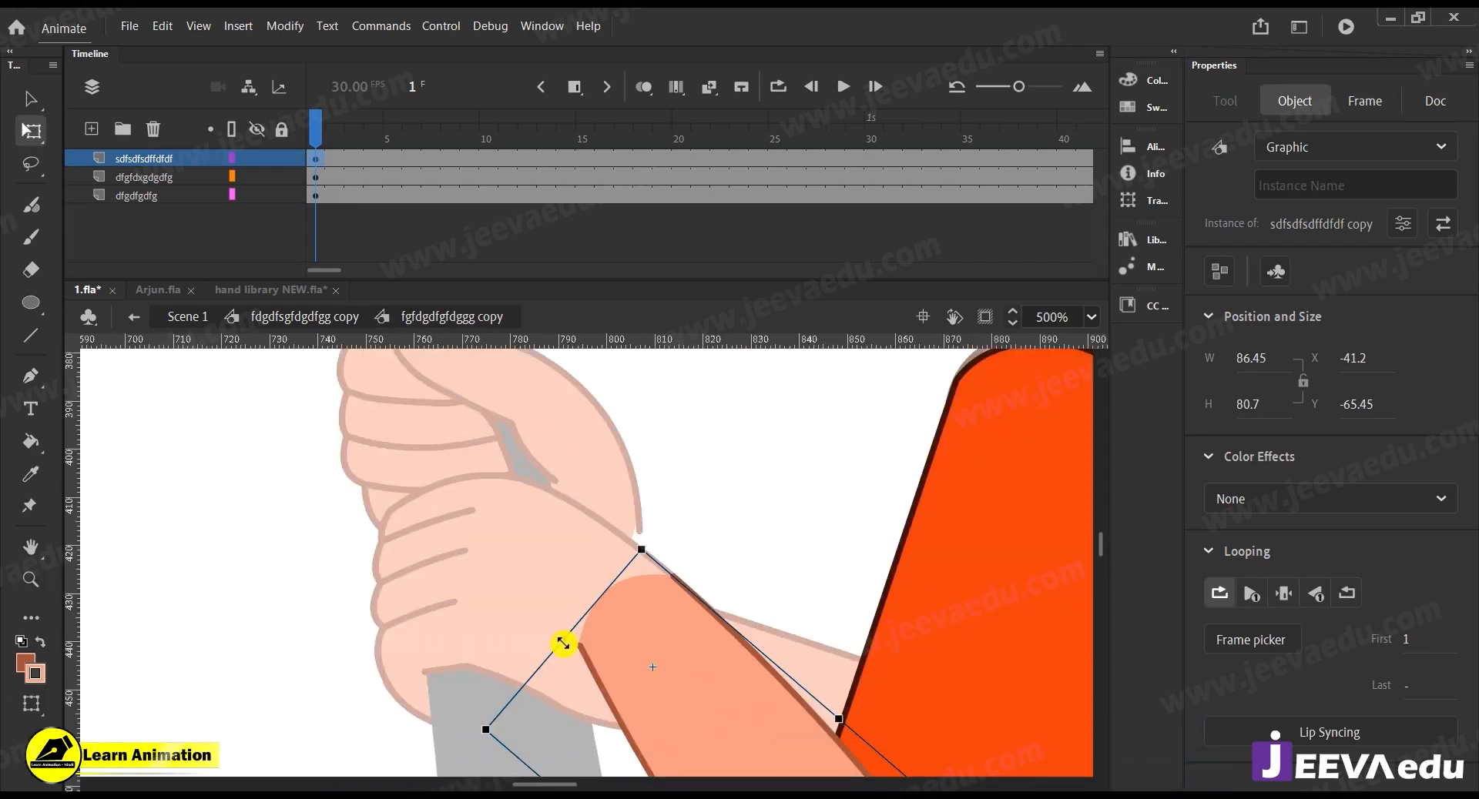
drag(563, 646, 548, 564)
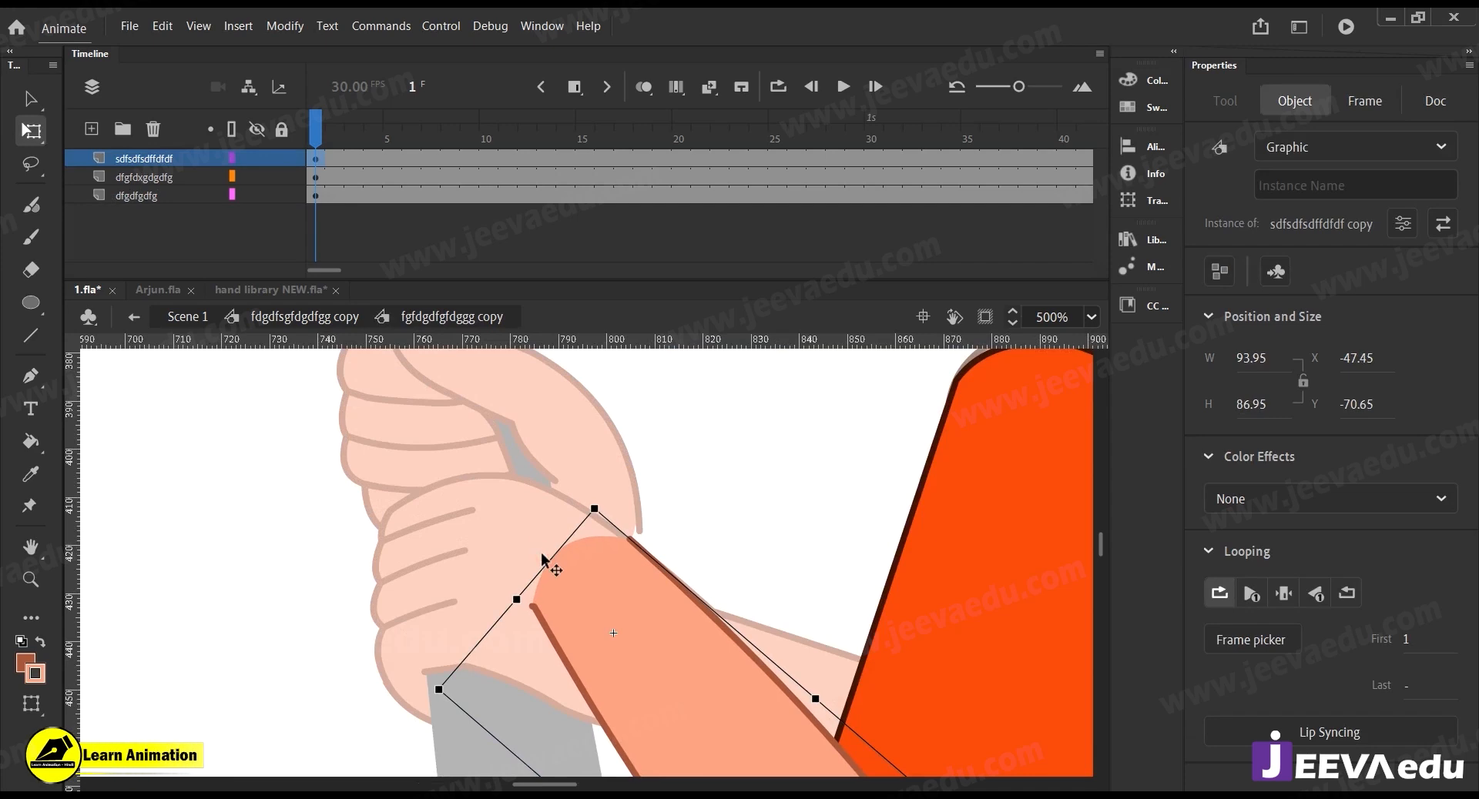
Fine-tune the rear forearm's clockwise rotation and length to meet the upper wrist, and return to the fdgdfsgfdgdfgg copy symbol
key(z)
alt+click(606, 533)
alt+click(605, 533)
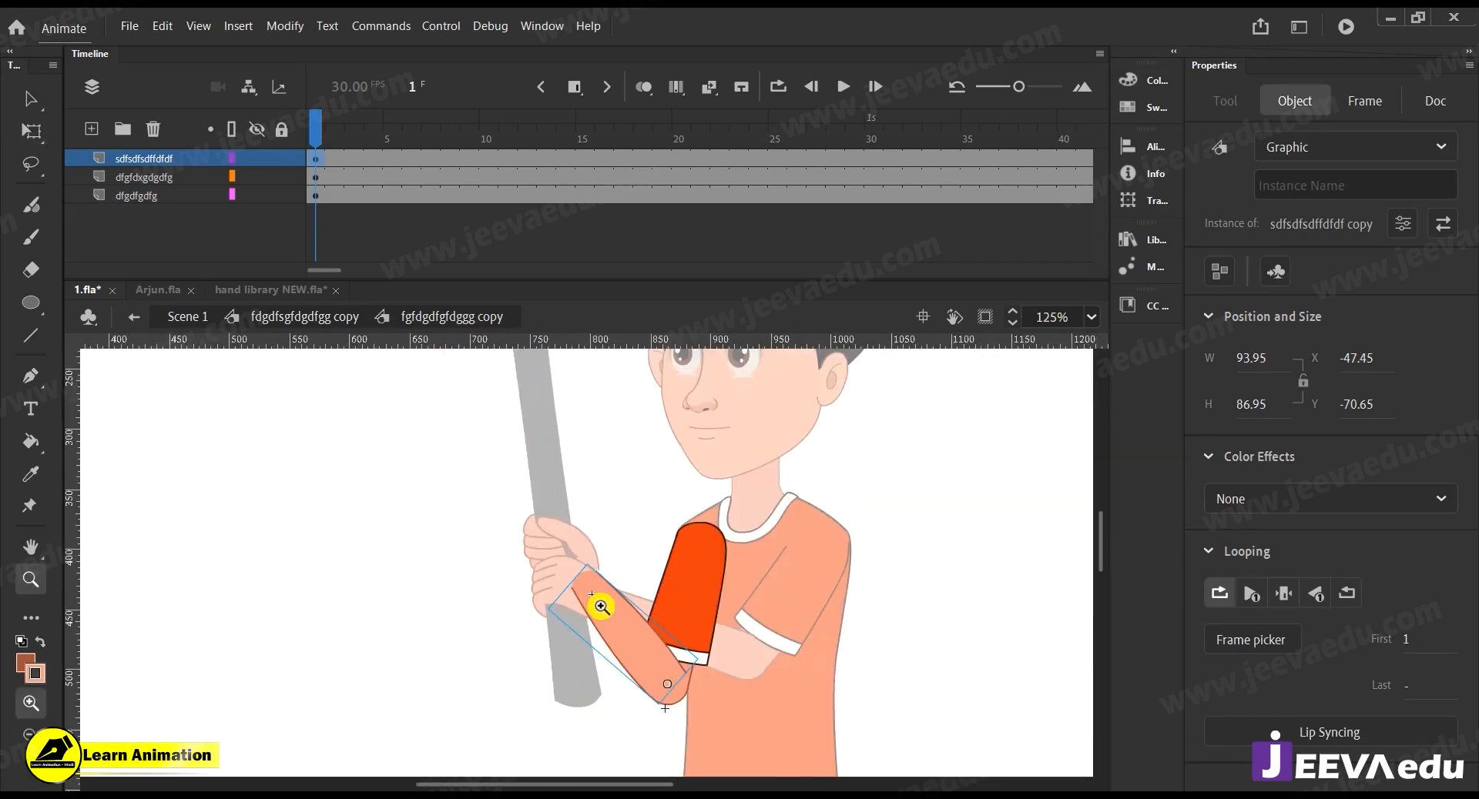
key(q)
drag(591, 556, 597, 556)
key(z)
click(585, 597)
click(589, 545)
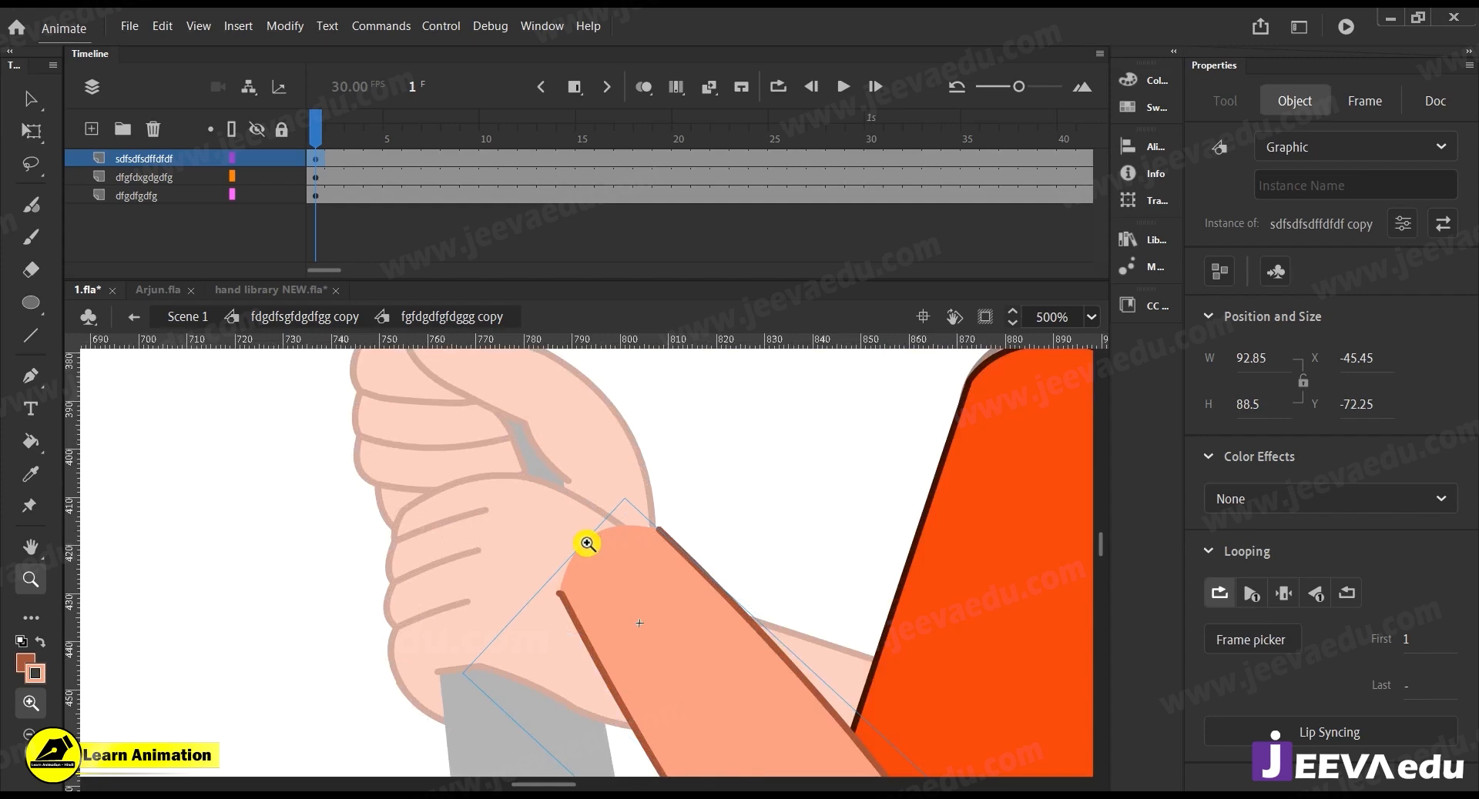
key(q)
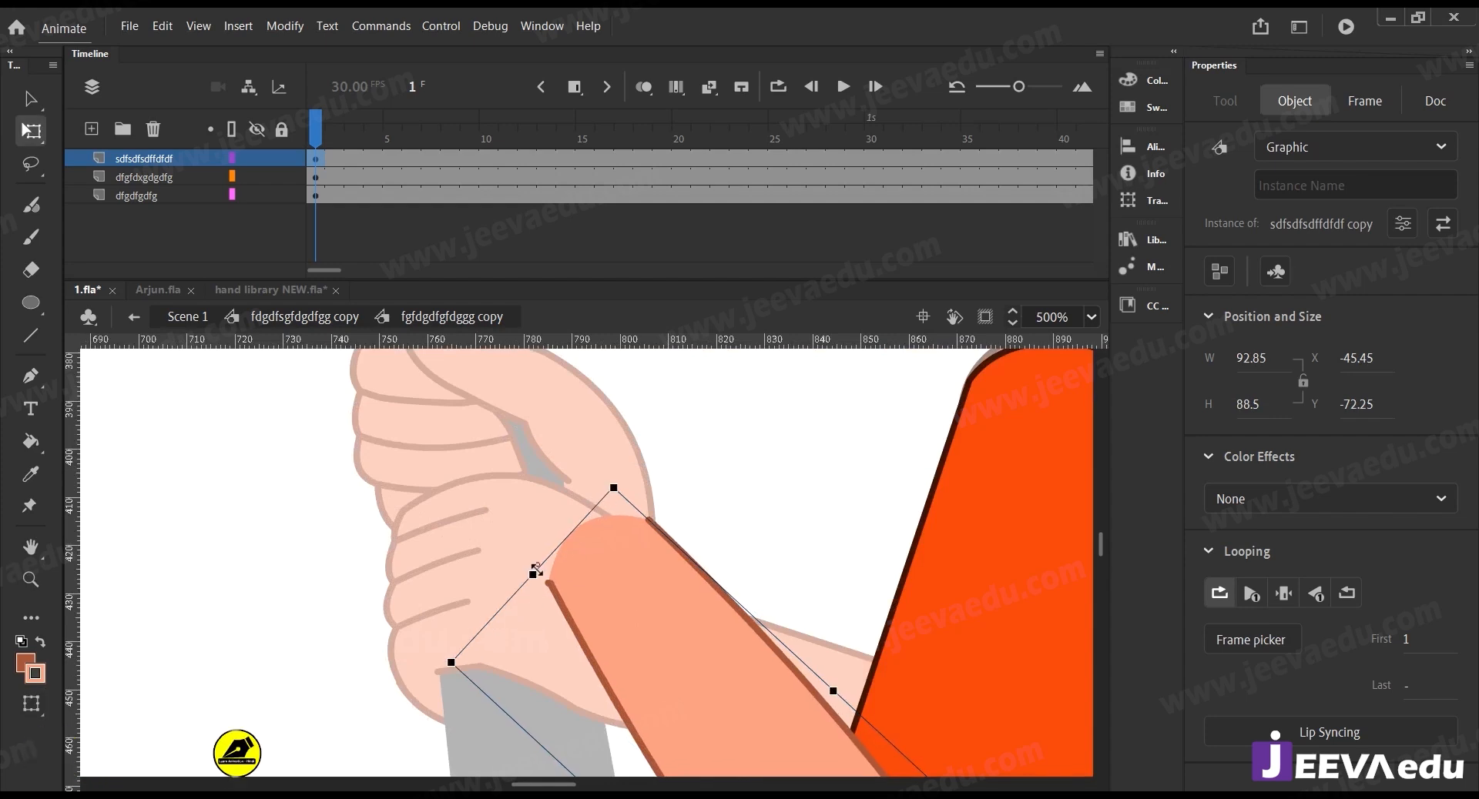
double_click(528, 566)
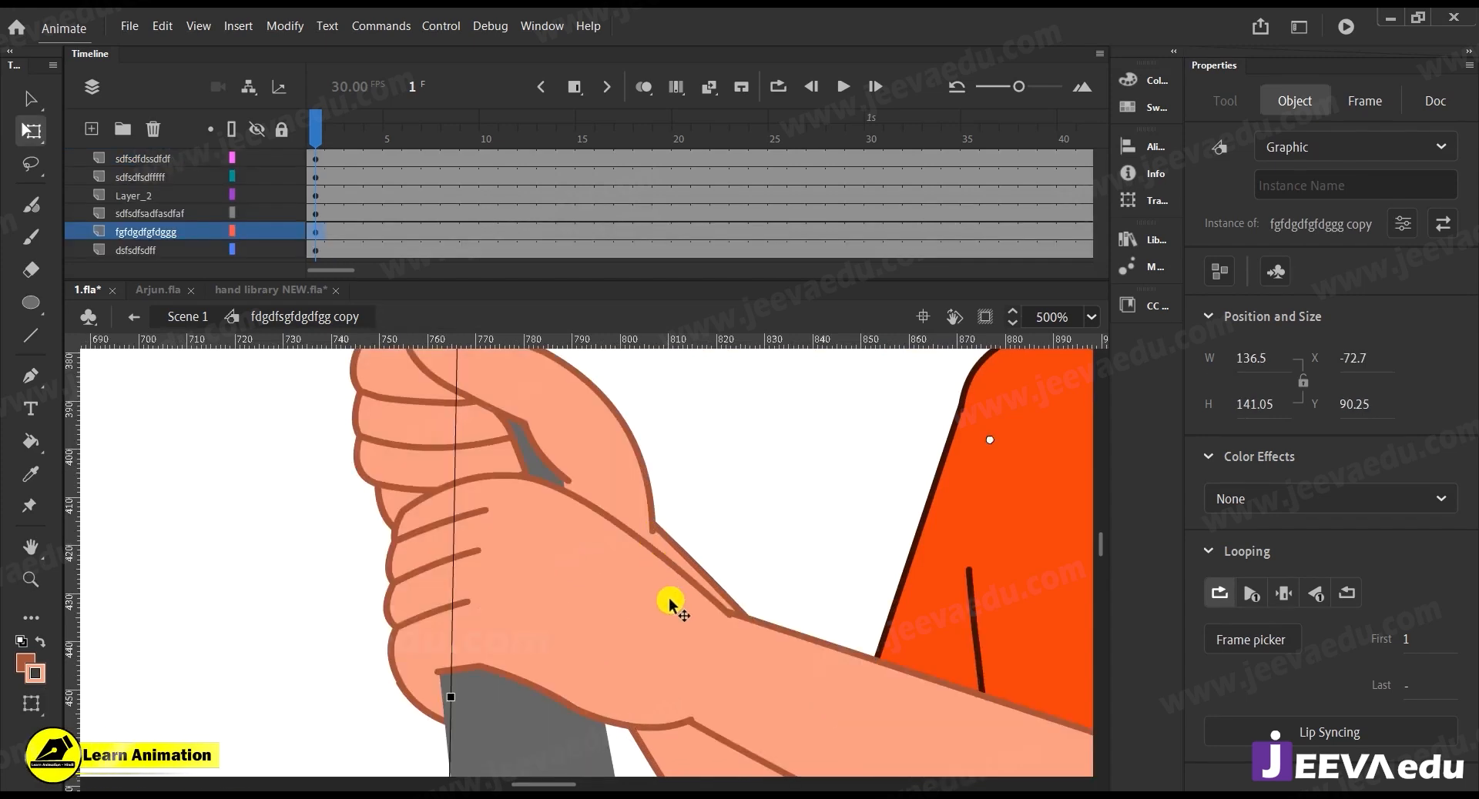
Deselect the rear arm and examine the wrist joint, the whole pose, and the lower end of the pickaxe handle
key(z)
click(678, 569)
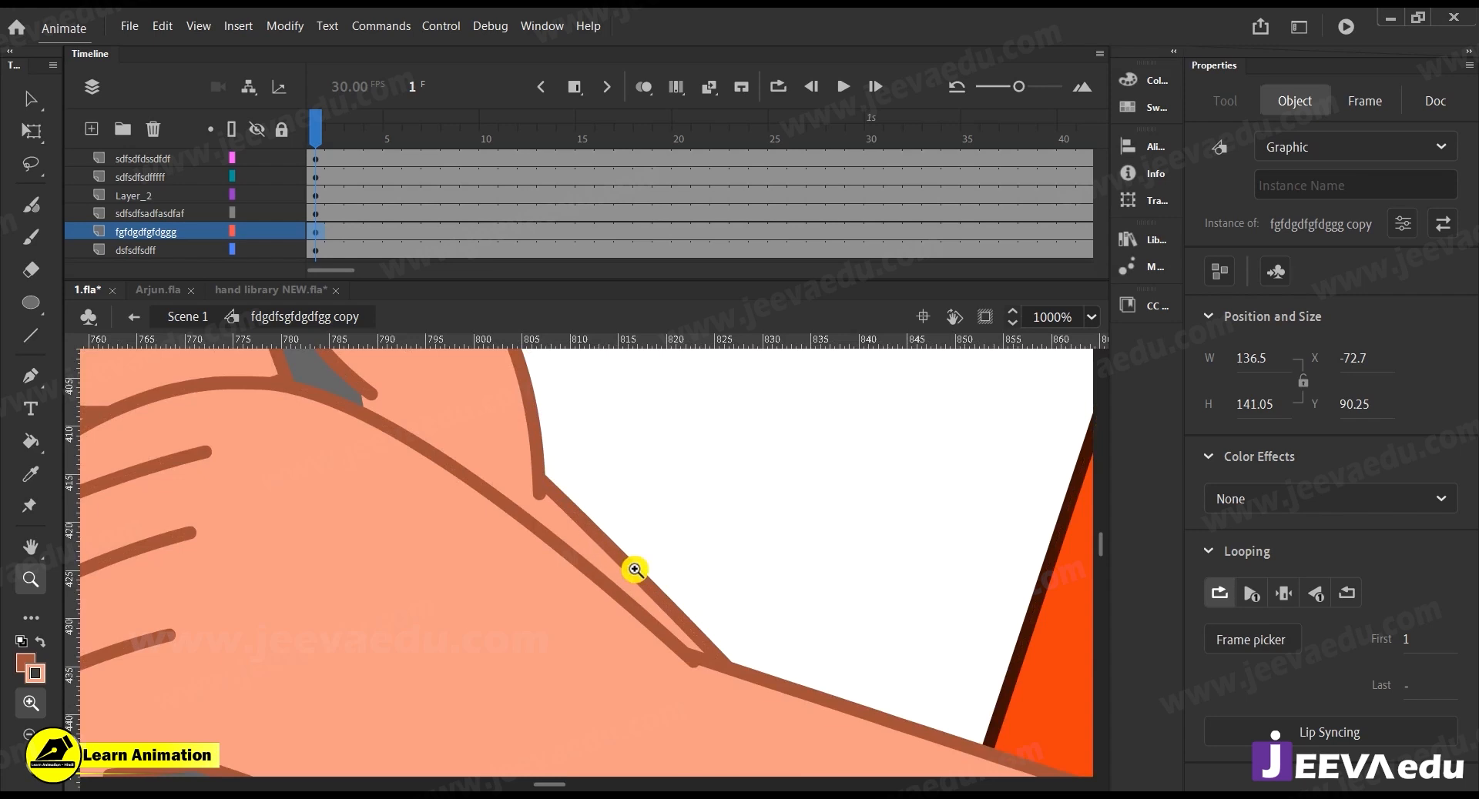
alt+click(664, 599)
alt+click(658, 601)
alt+click(628, 606)
alt+click(574, 598)
alt+click(605, 589)
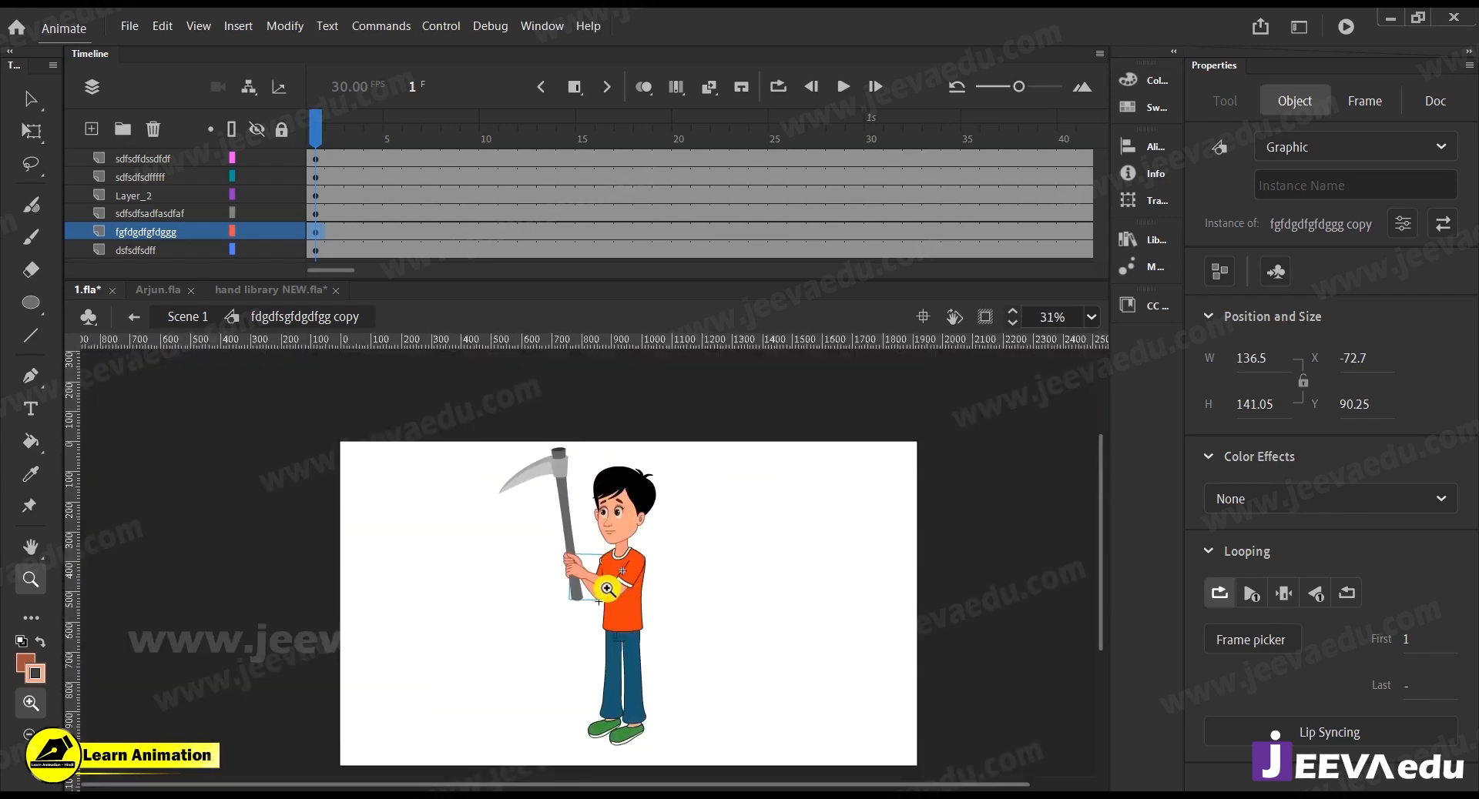
ctrl+click(703, 627)
click(574, 579)
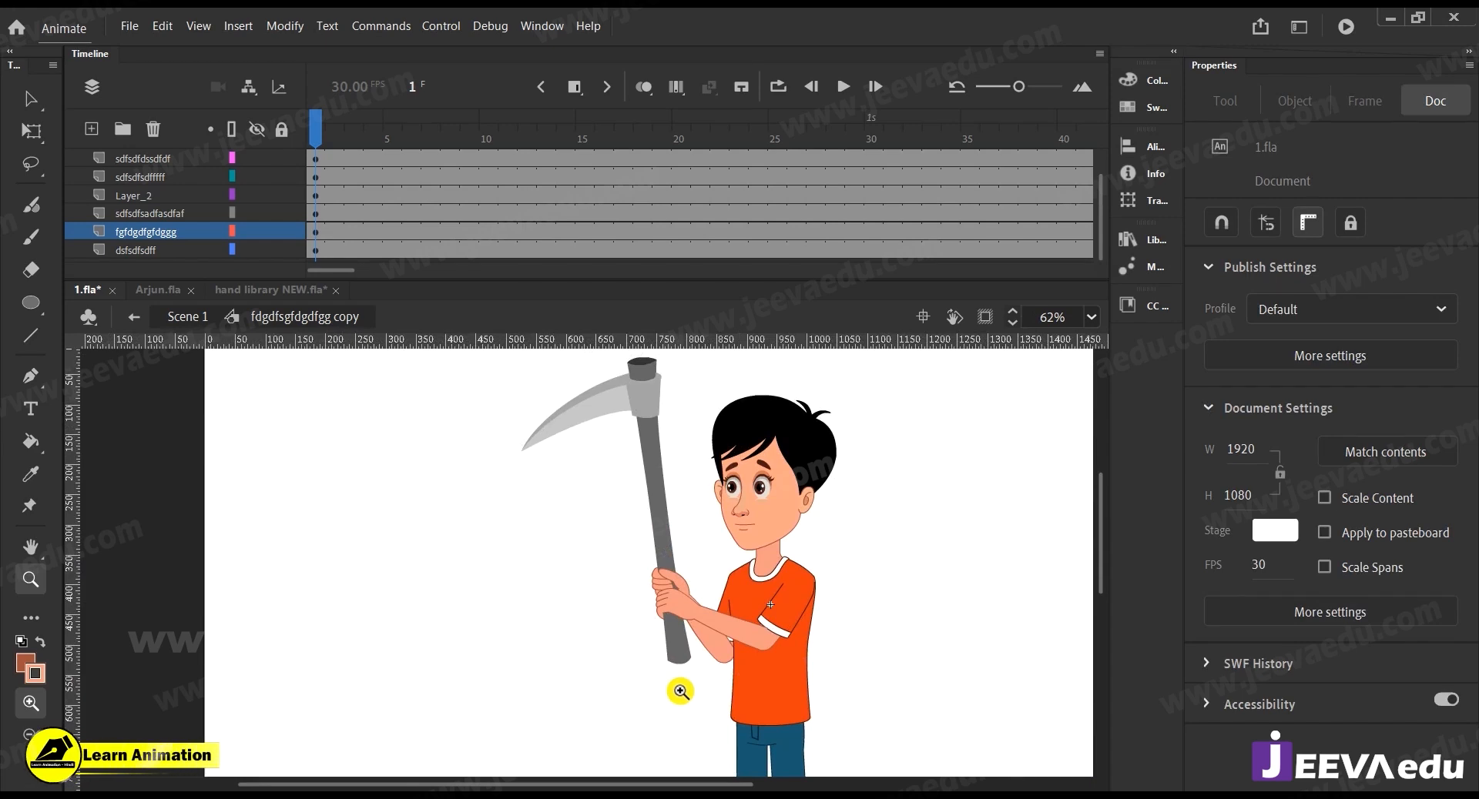
click(655, 621)
click(656, 599)
drag(601, 645, 713, 668)
alt+click(377, 584)
alt+click(427, 566)
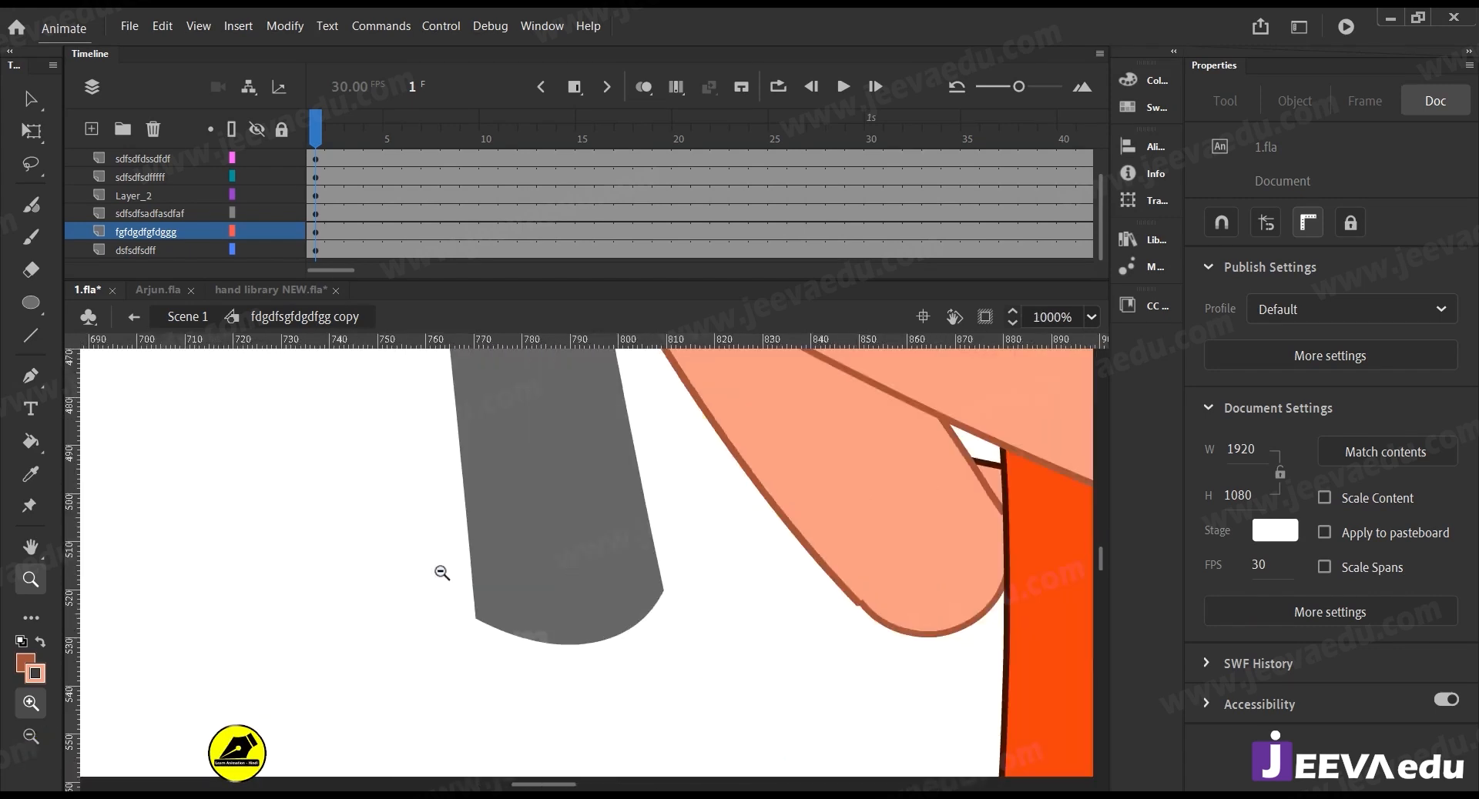
alt+click(462, 566)
alt+click(533, 554)
click(608, 521)
Open the pickaxe handle's group inside Symbol 17, narrow its lower end, adjust its side and bottom edges, and leave the group
key(v)
double_click(627, 655)
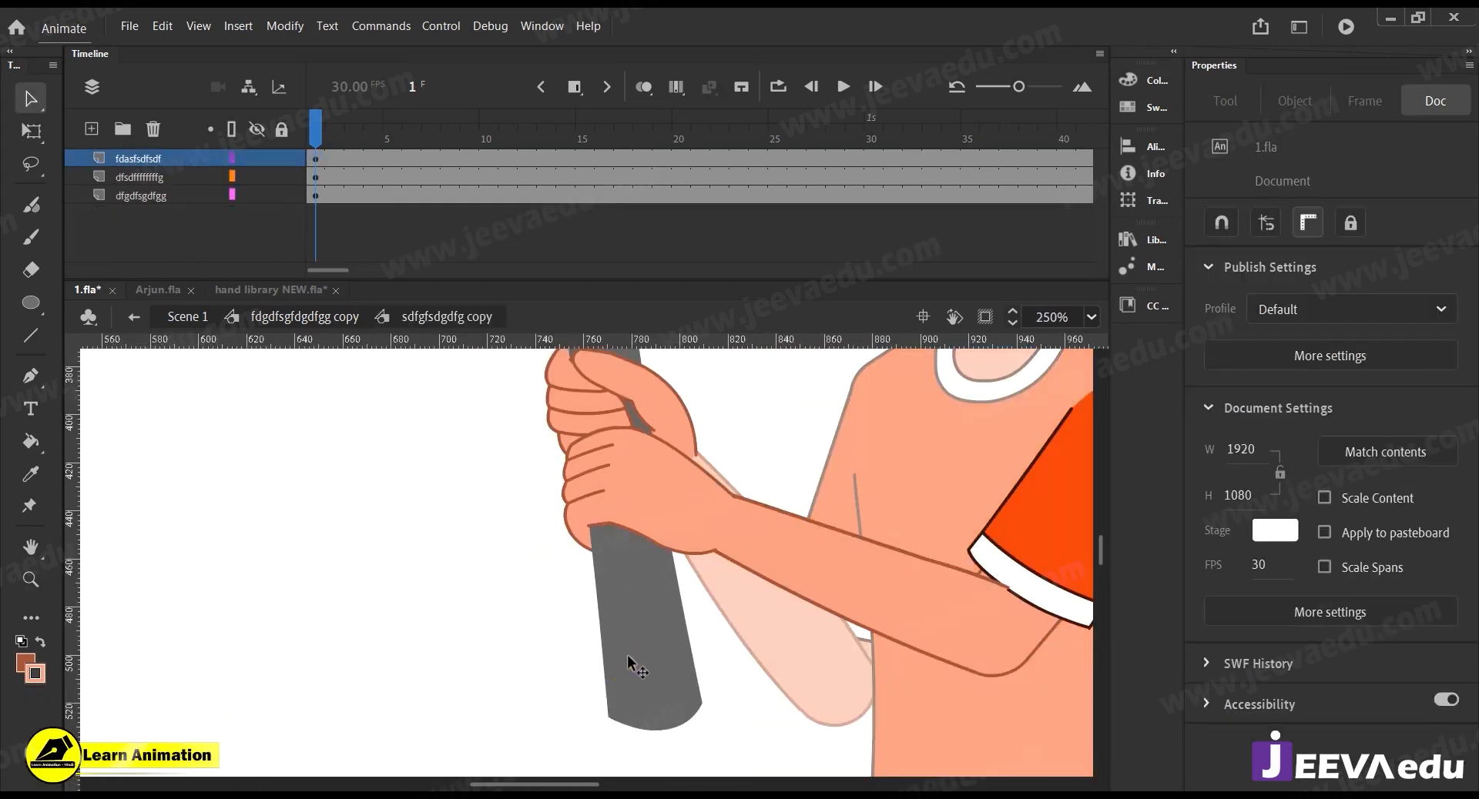
double_click(627, 655)
double_click(627, 653)
double_click(626, 654)
double_click(629, 655)
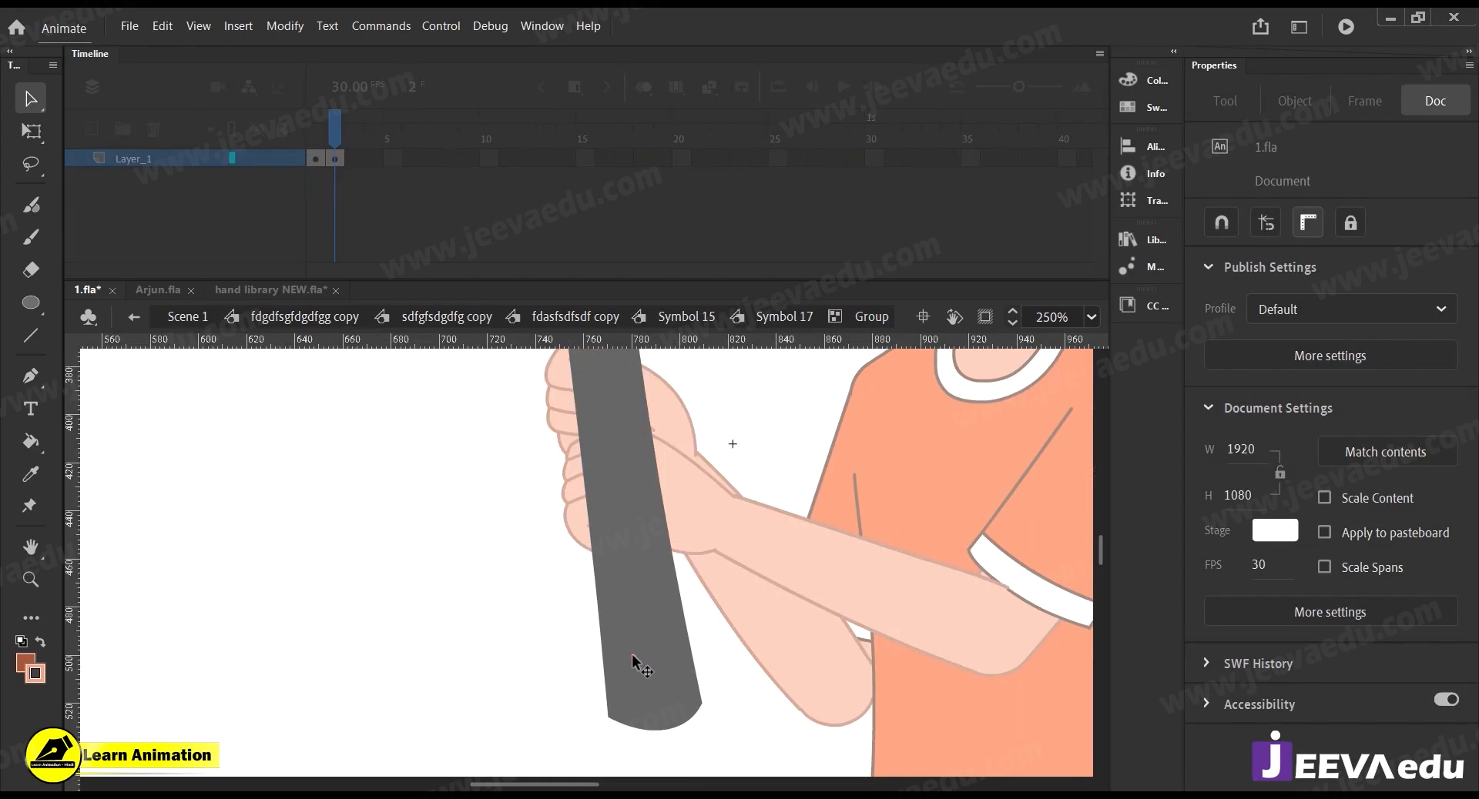
click(632, 654)
click(716, 710)
drag(701, 701, 690, 702)
drag(676, 627, 679, 632)
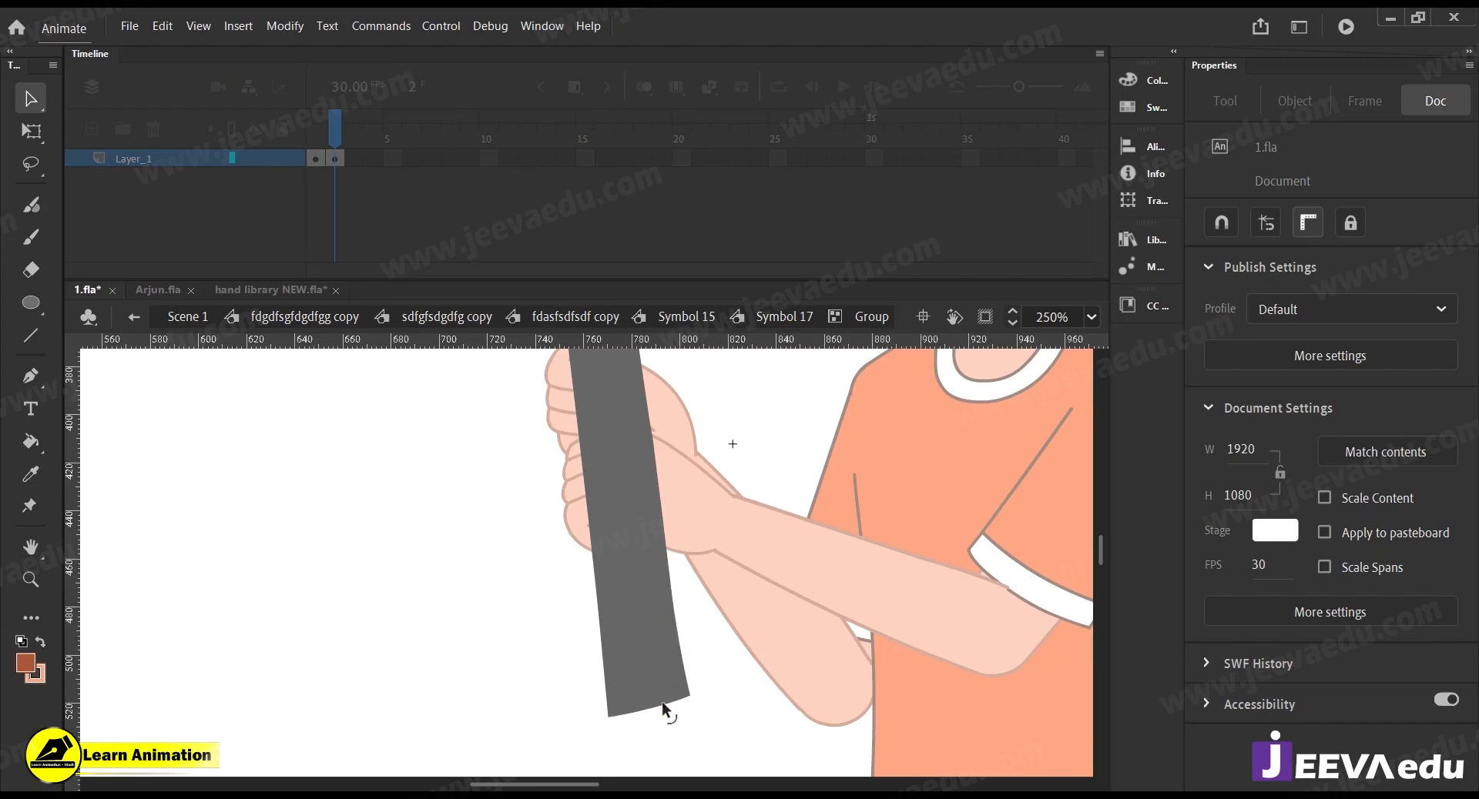
drag(611, 717, 608, 709)
double_click(522, 696)
double_click(522, 696)
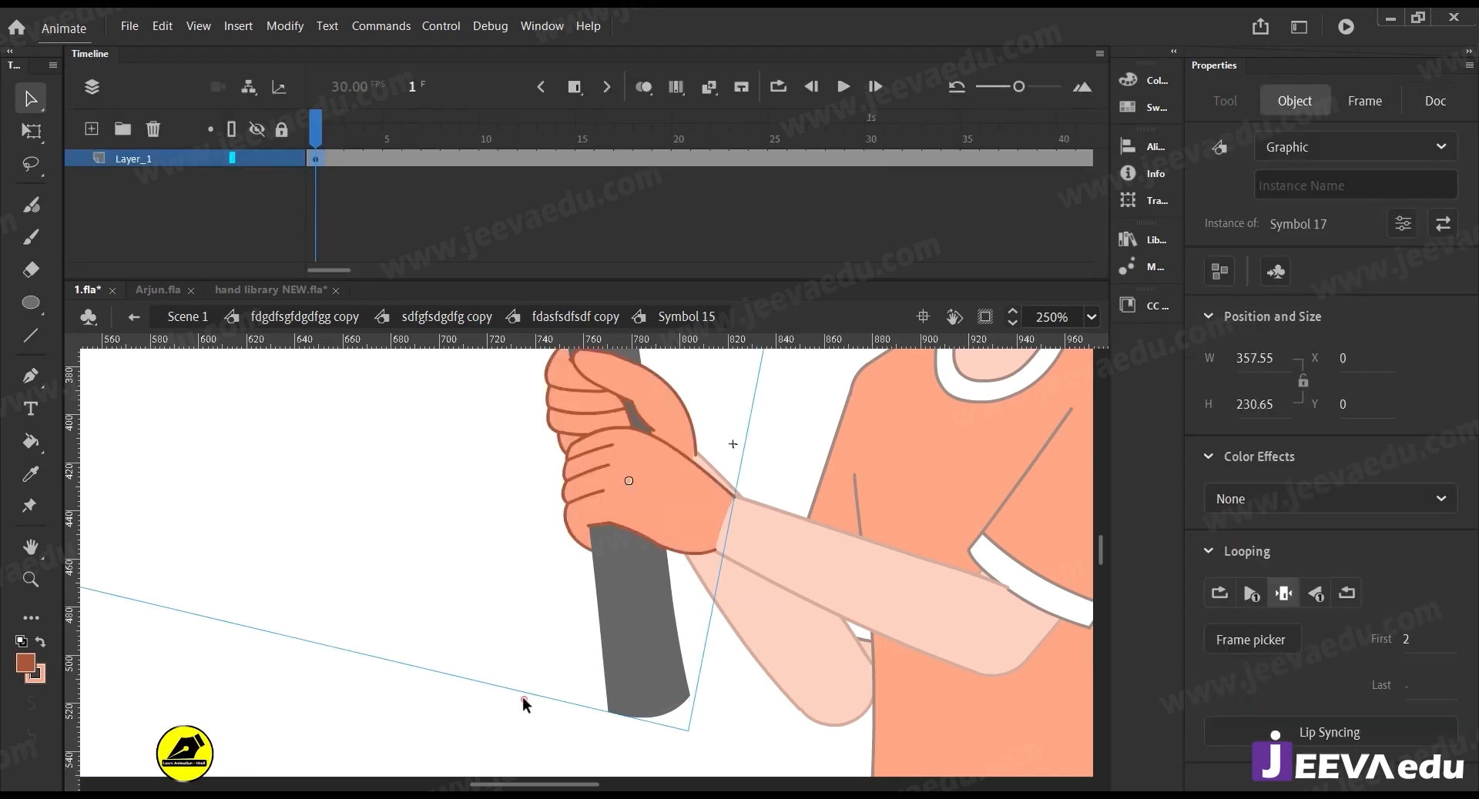
Leave the nested arm symbols, Symbol 15 included, and return to the fdgdfsgfdgdfgg copy symbol
key(z)
alt+click(610, 614)
alt+click(591, 587)
alt+click(584, 579)
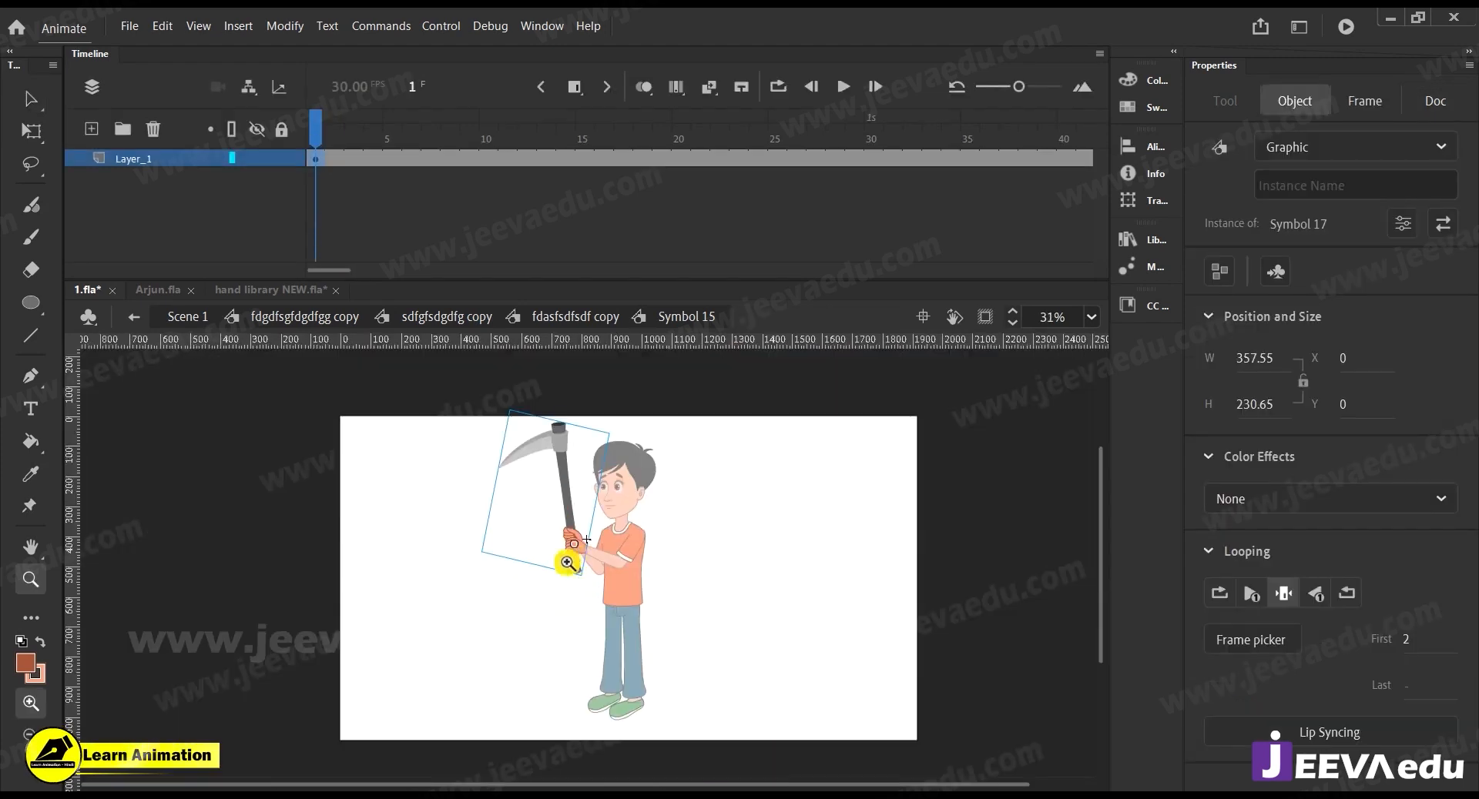
click(568, 563)
alt+click(575, 548)
key(v)
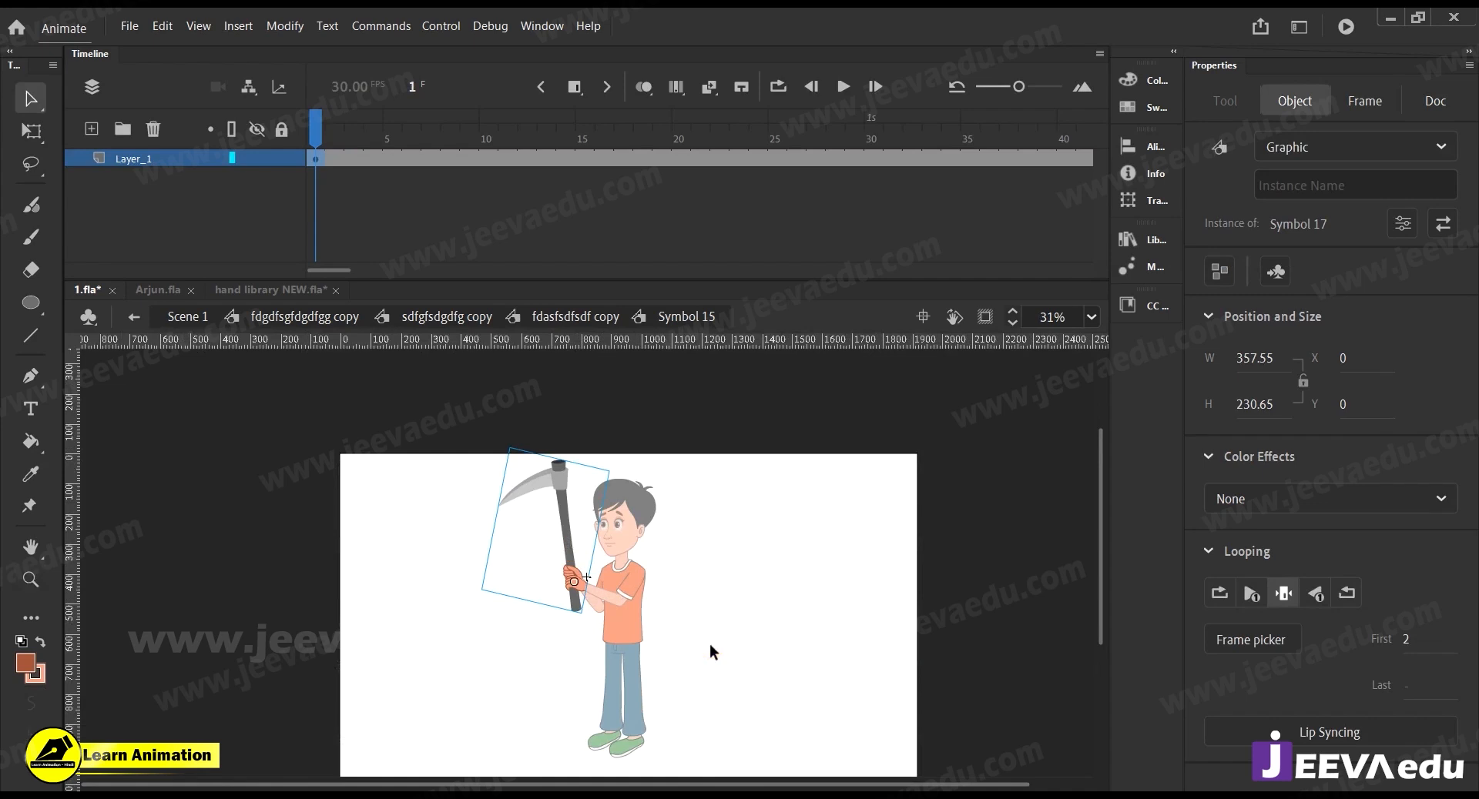
double_click(709, 643)
double_click(692, 631)
double_click(692, 630)
Select the front arm holding the pickaxe and move its sdfgfsdgdfg layer above all other layers
click(574, 594)
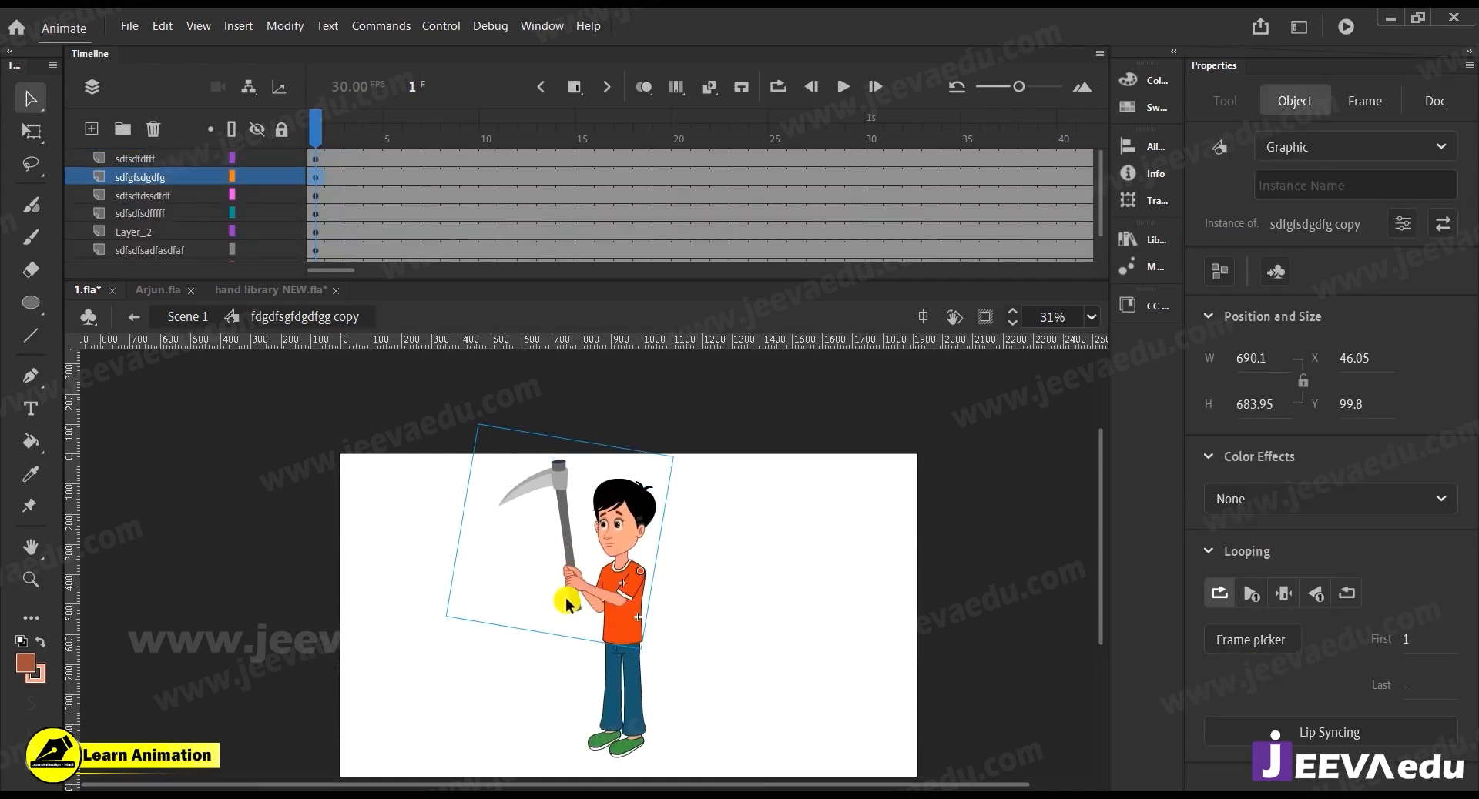
key(q)
drag(439, 616, 615, 408)
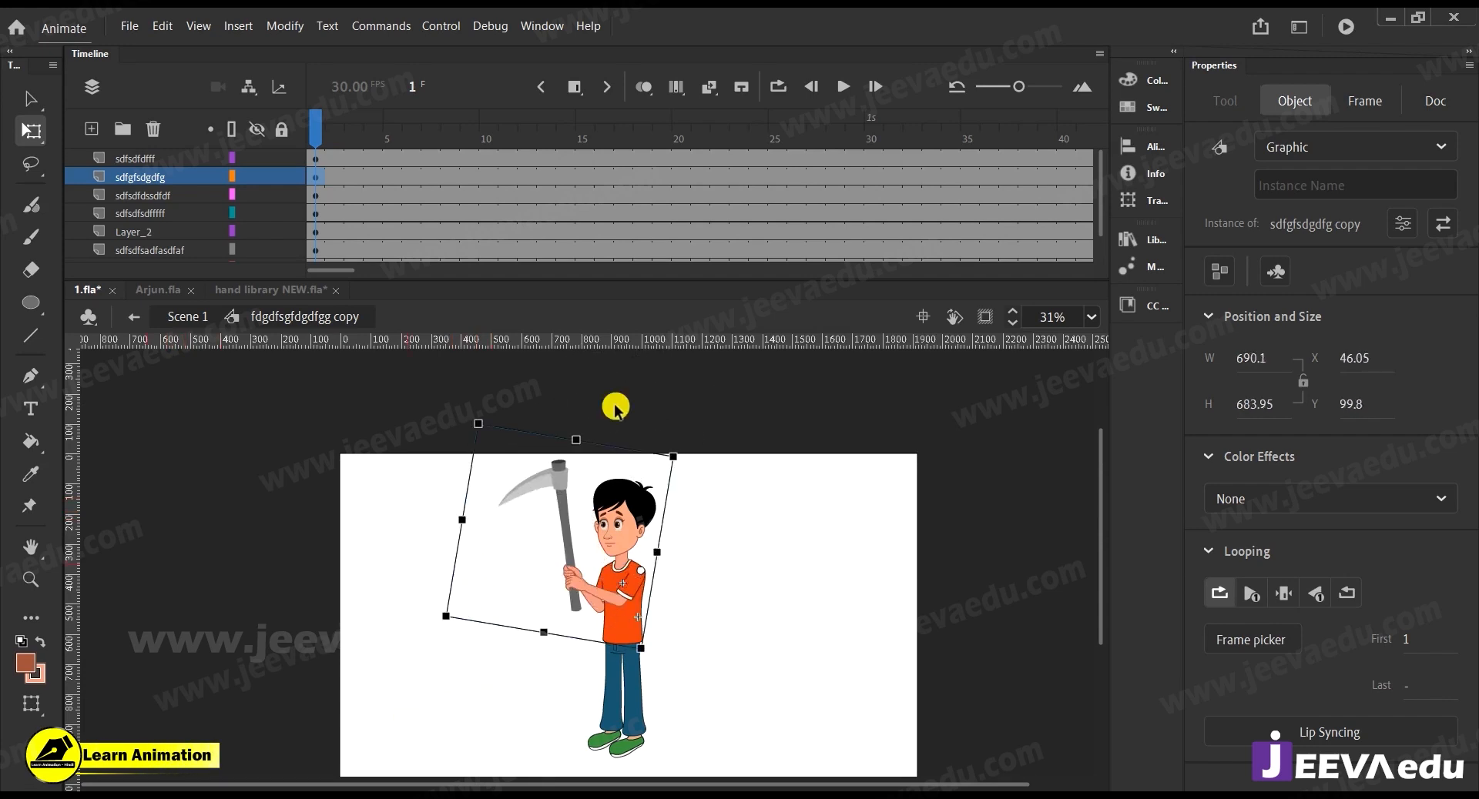
drag(139, 177, 144, 154)
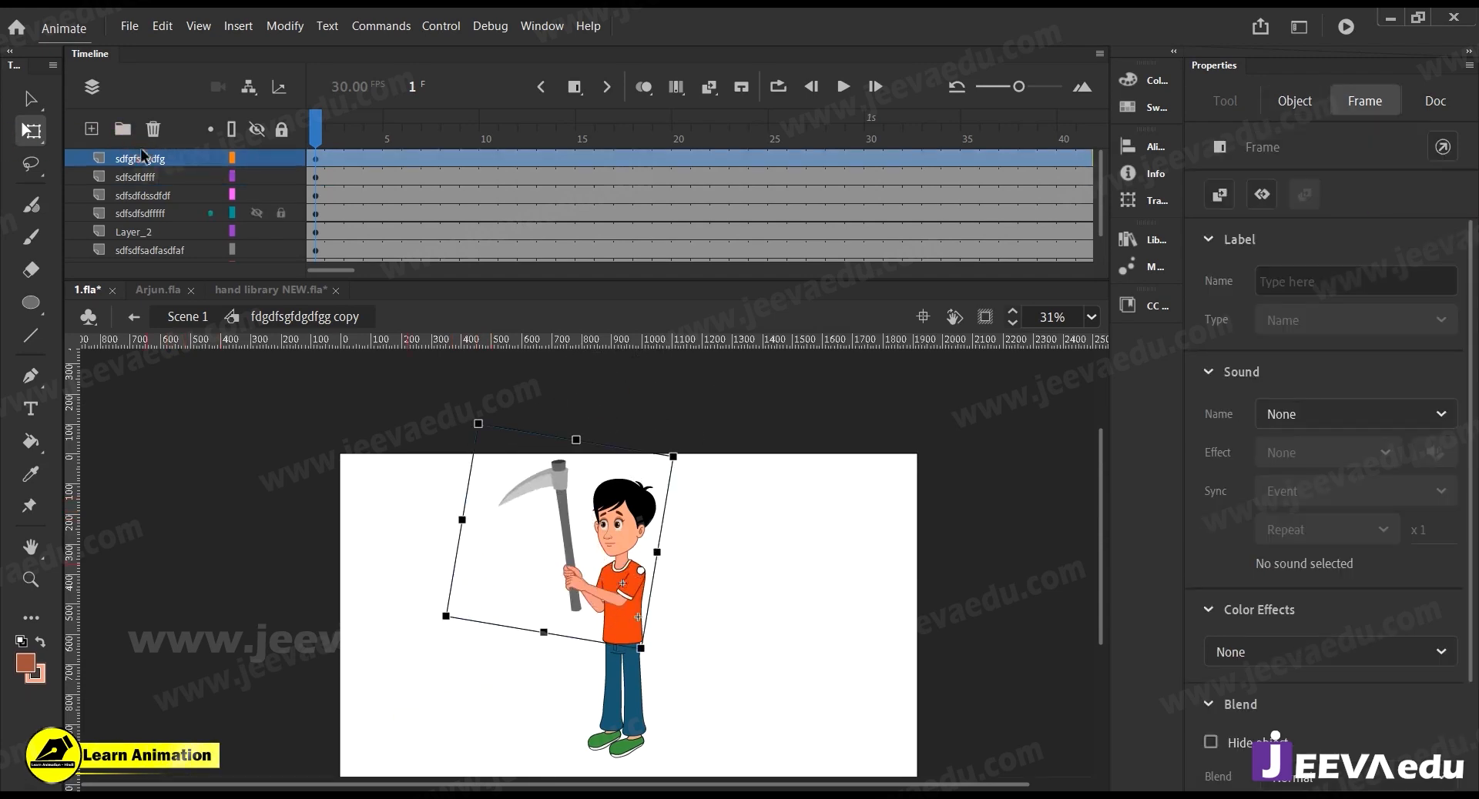
Examine the boy's complete pickaxe pose, checking how the arms, torso and other body parts are divided into separate symbols
key(z)
alt+click(608, 654)
click(572, 509)
drag(651, 639, 670, 559)
key(v)
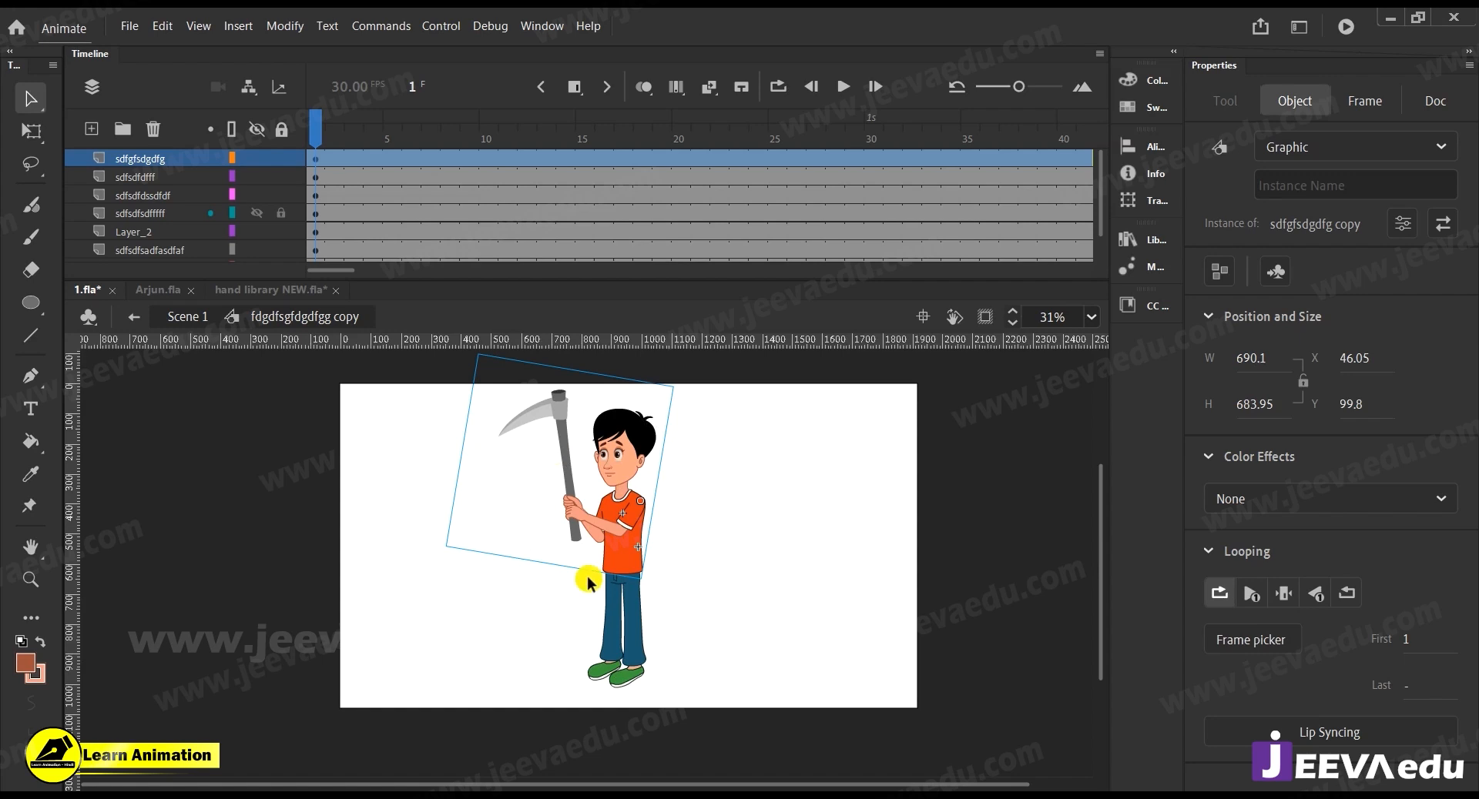
drag(429, 394, 773, 628)
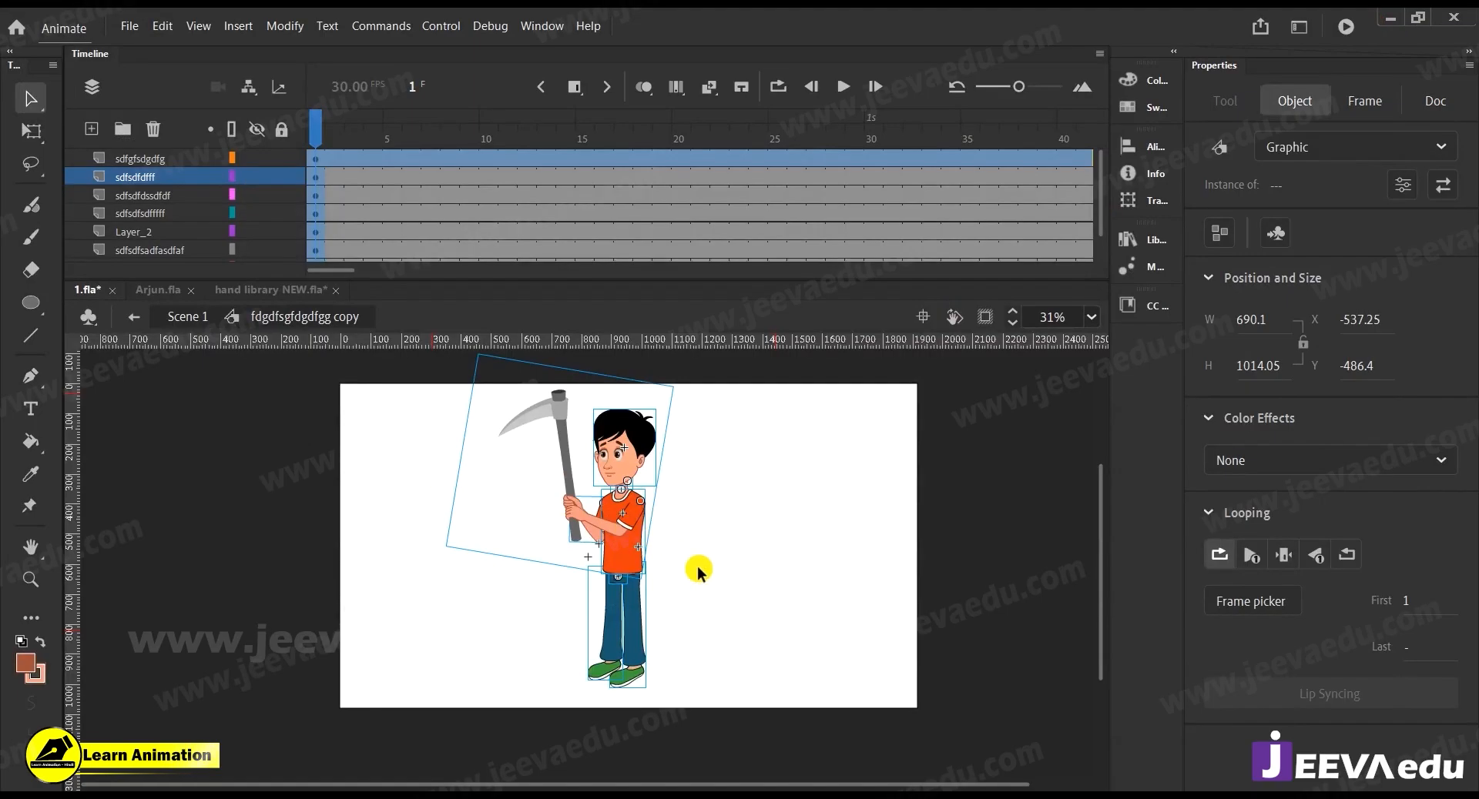
click(715, 605)
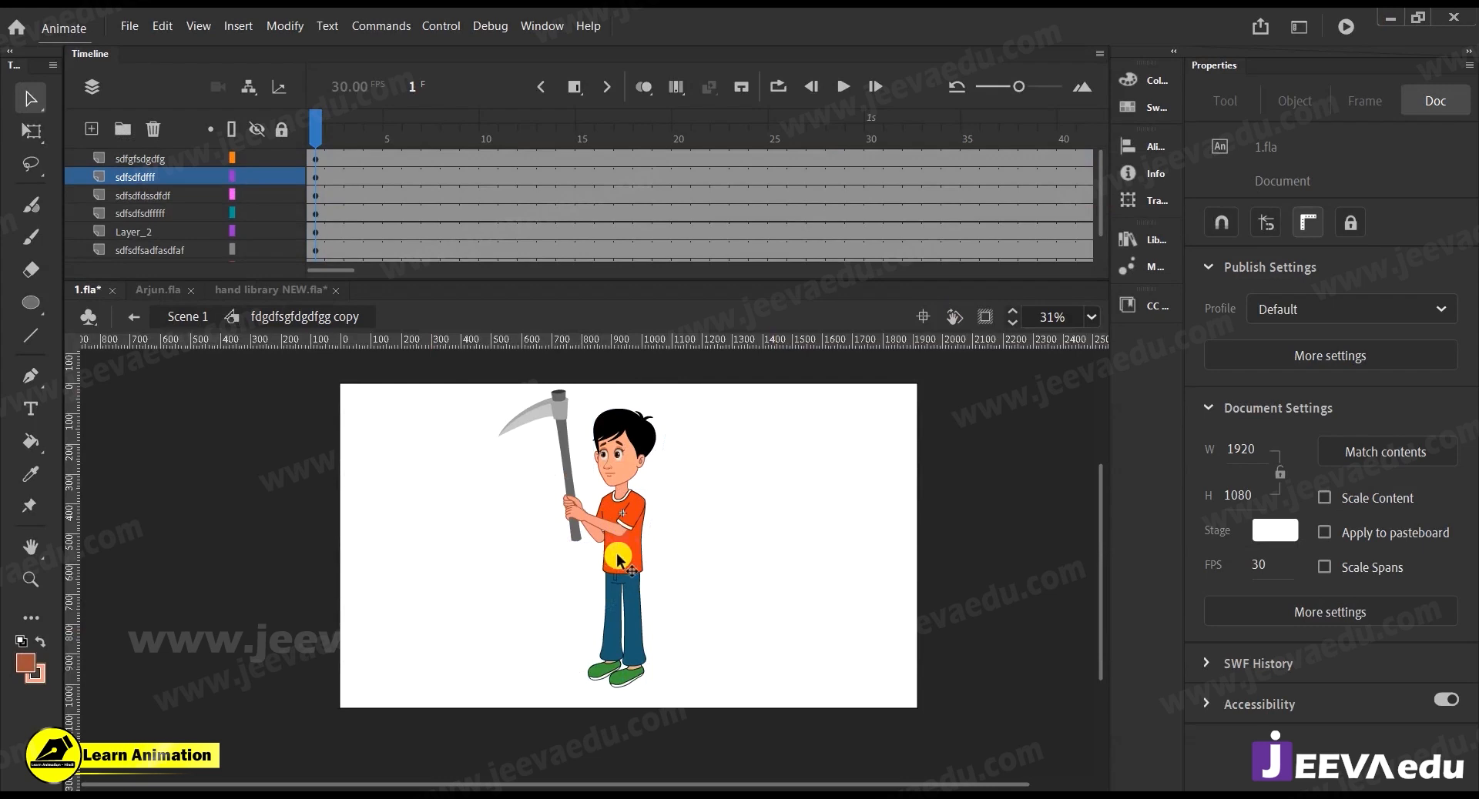
key(z)
click(584, 510)
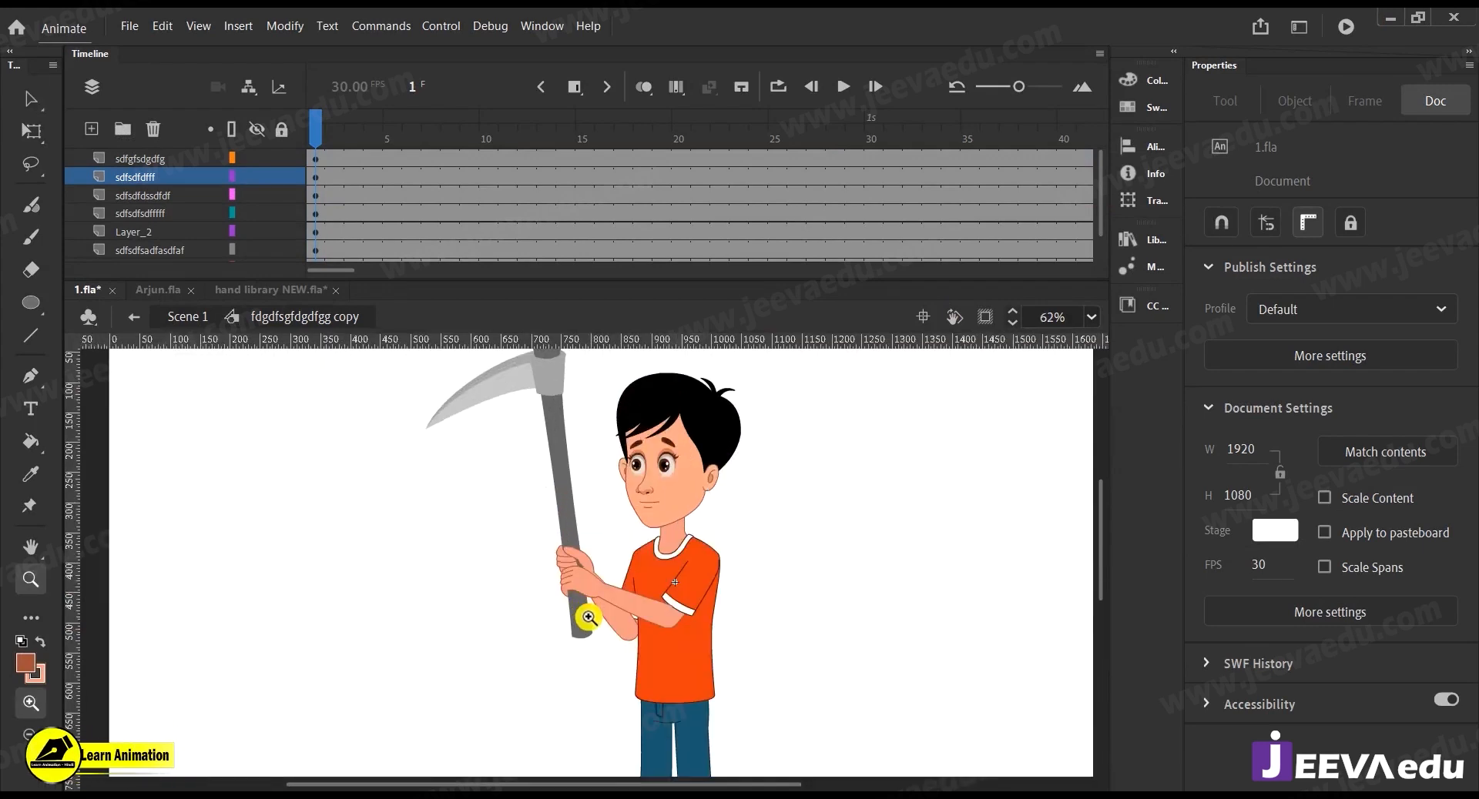
alt+click(583, 575)
drag(485, 442, 671, 691)
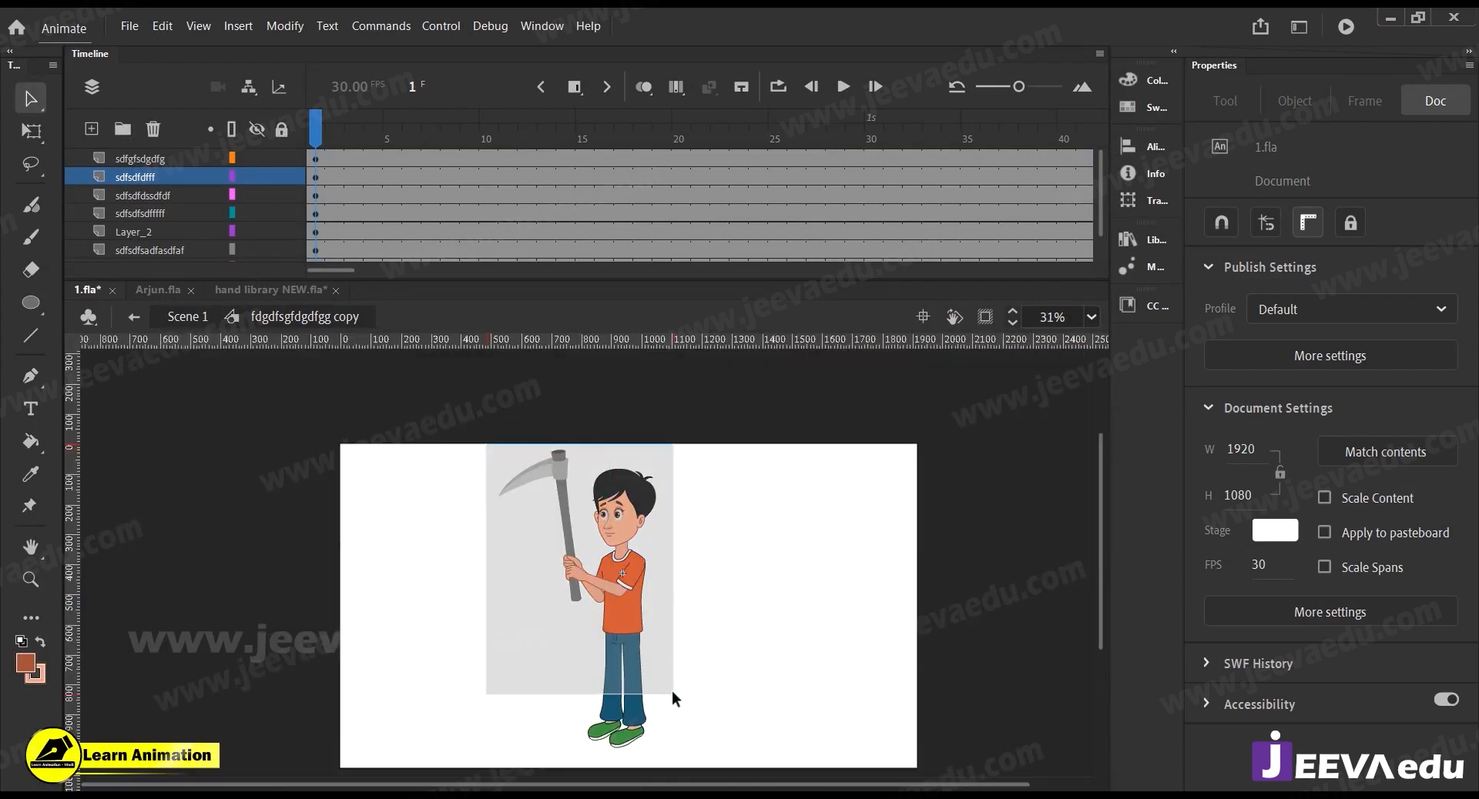
click(577, 583)
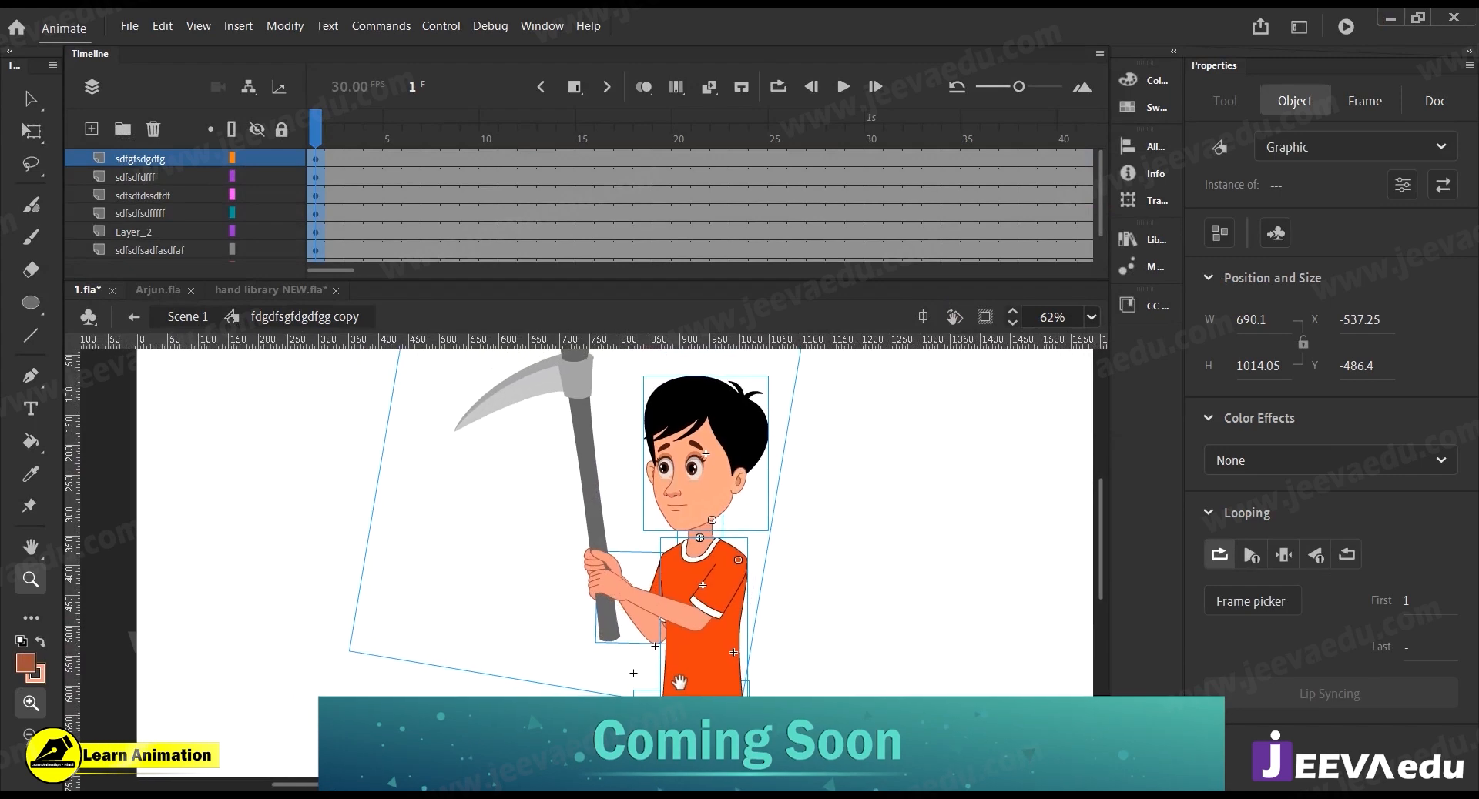
drag(668, 693, 638, 687)
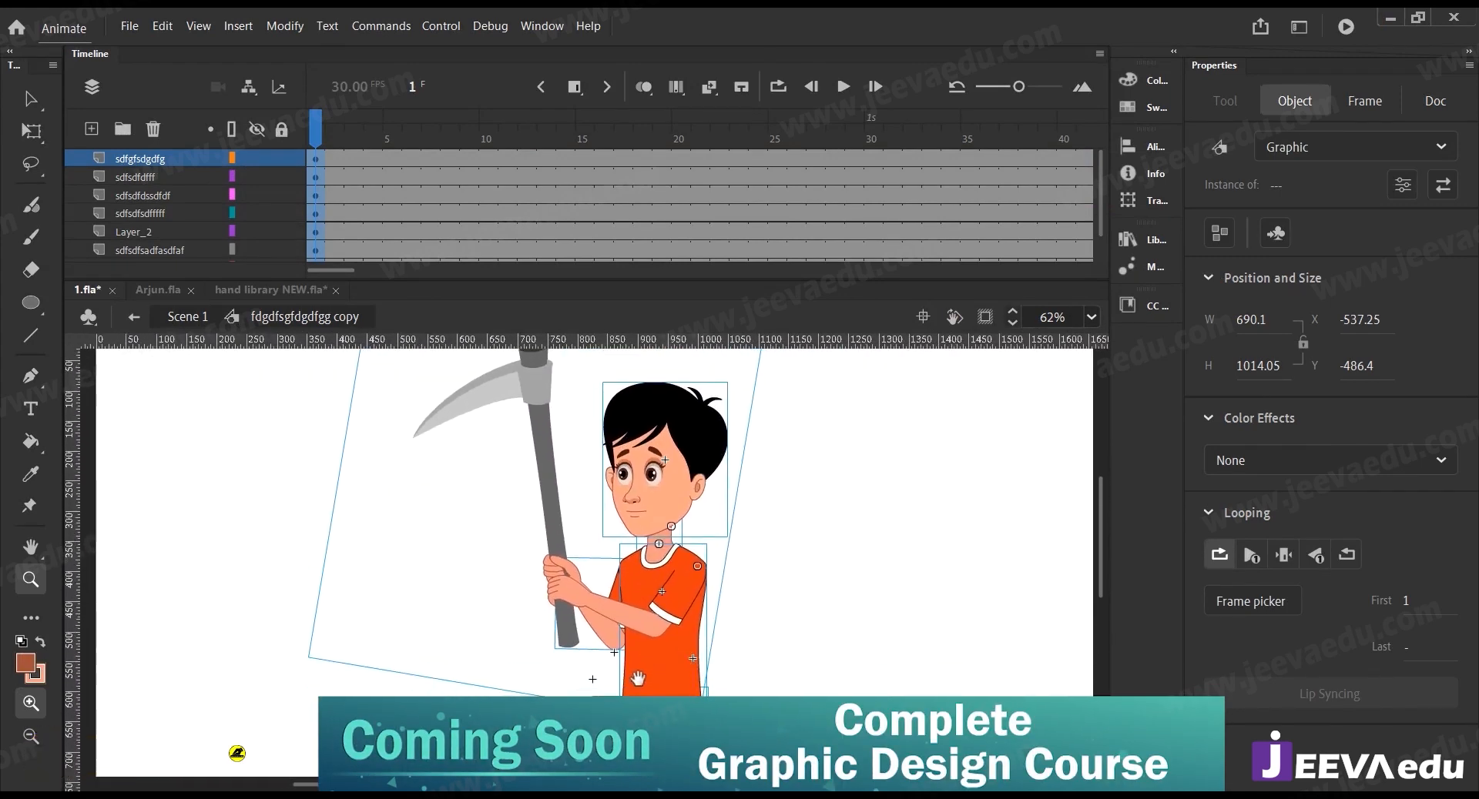
key(v)
click(811, 673)
Select the shirt body and neck together and convert them into one graphic symbol
click(664, 674)
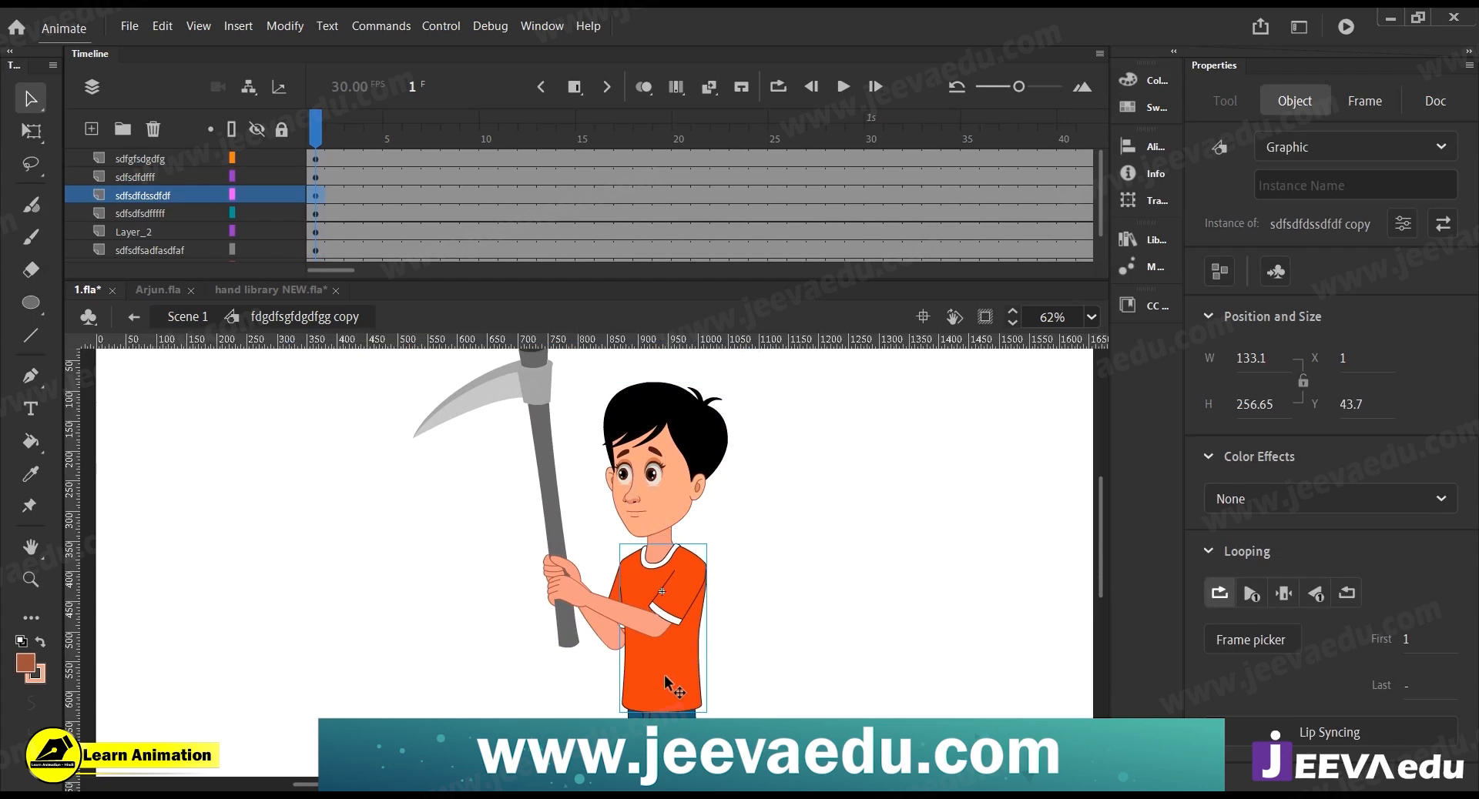
shift+click(659, 542)
drag(657, 557, 866, 547)
key(ctrl+z)
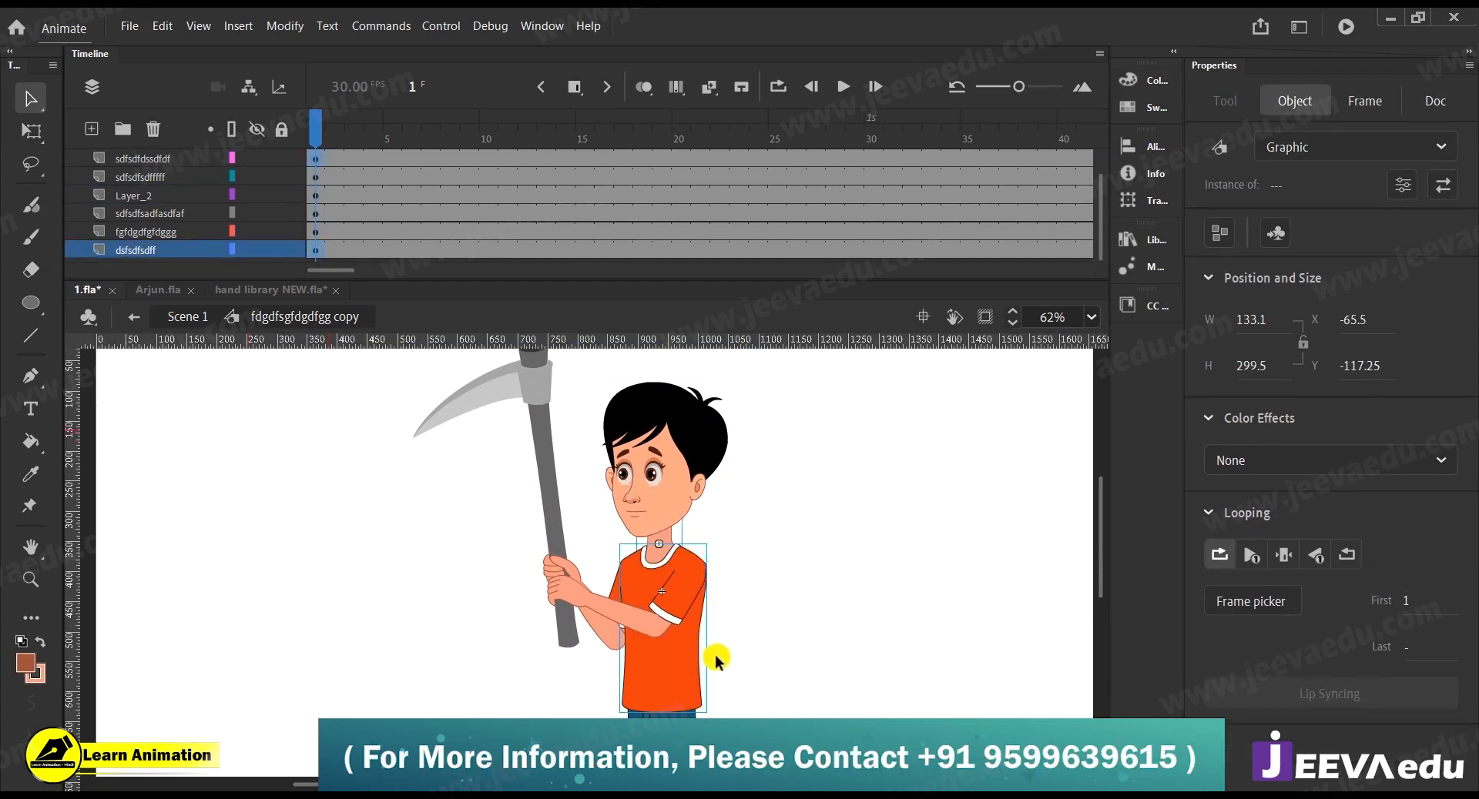
key(F8)
click(829, 212)
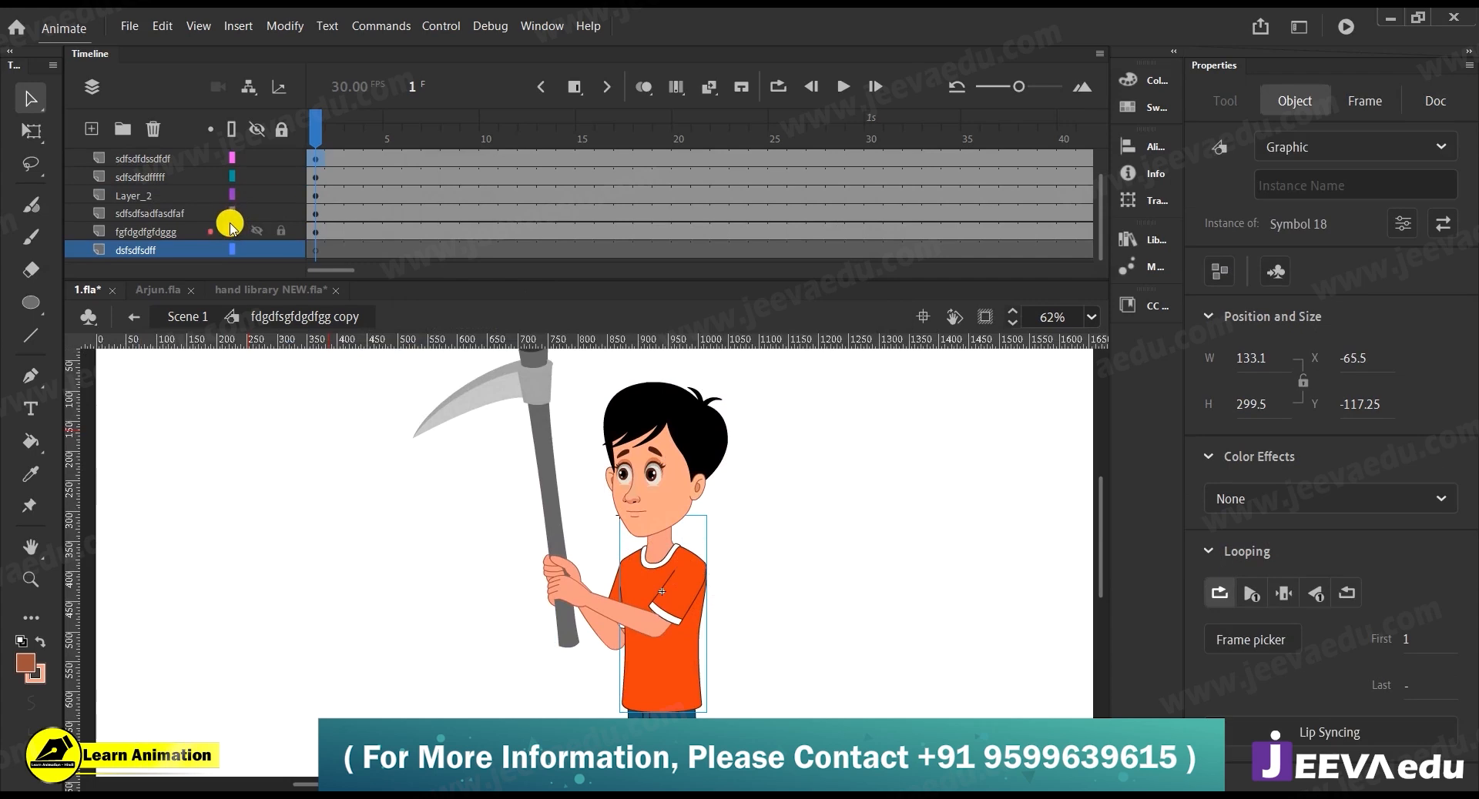
Delete the emptied dsfsdfsdff layer and keep the combined torso symbol in place
click(159, 251)
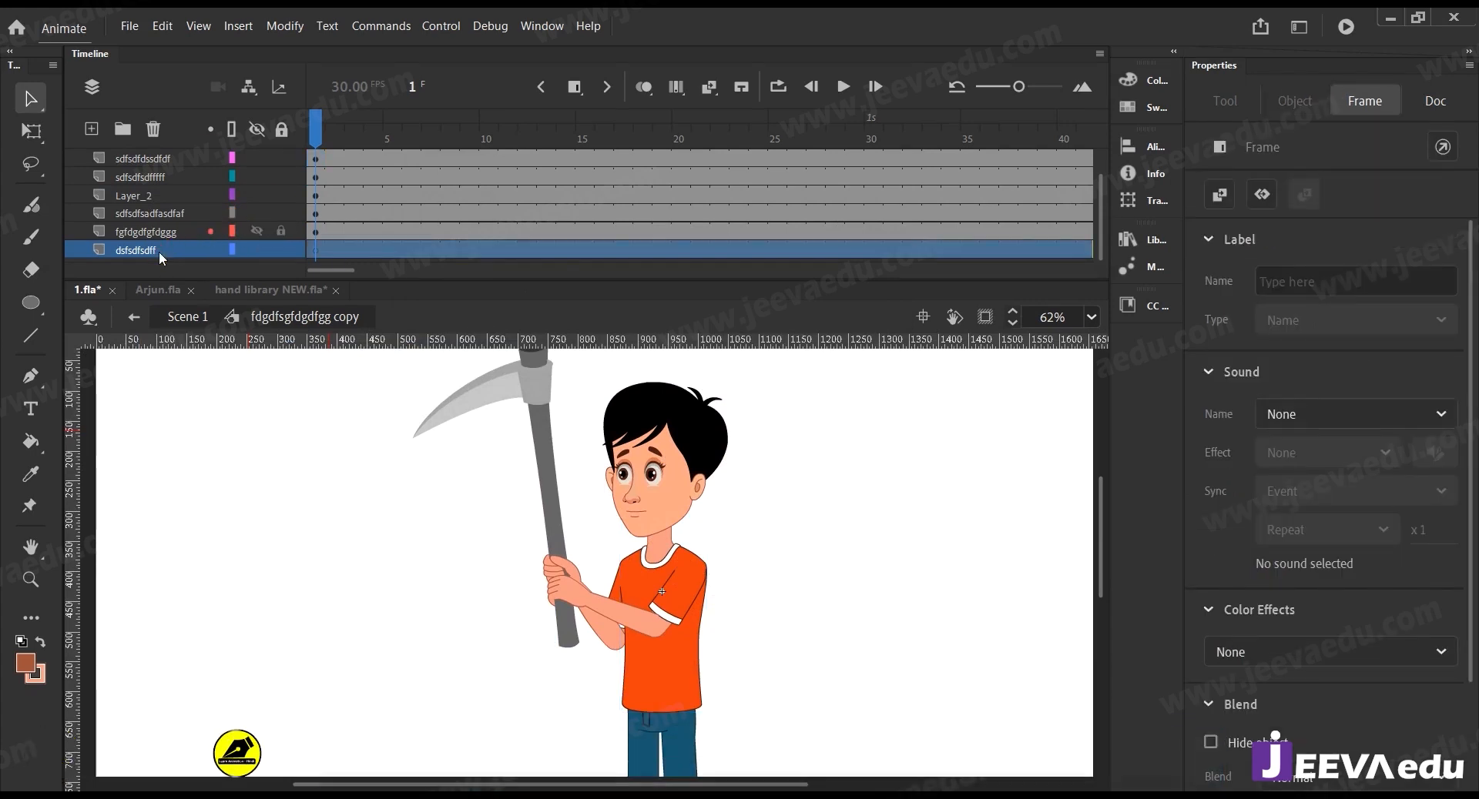
click(152, 129)
drag(649, 568, 570, 591)
key(ctrl+z)
Open the torso symbol and move the shirt group onto a new layer at the same position
key(z)
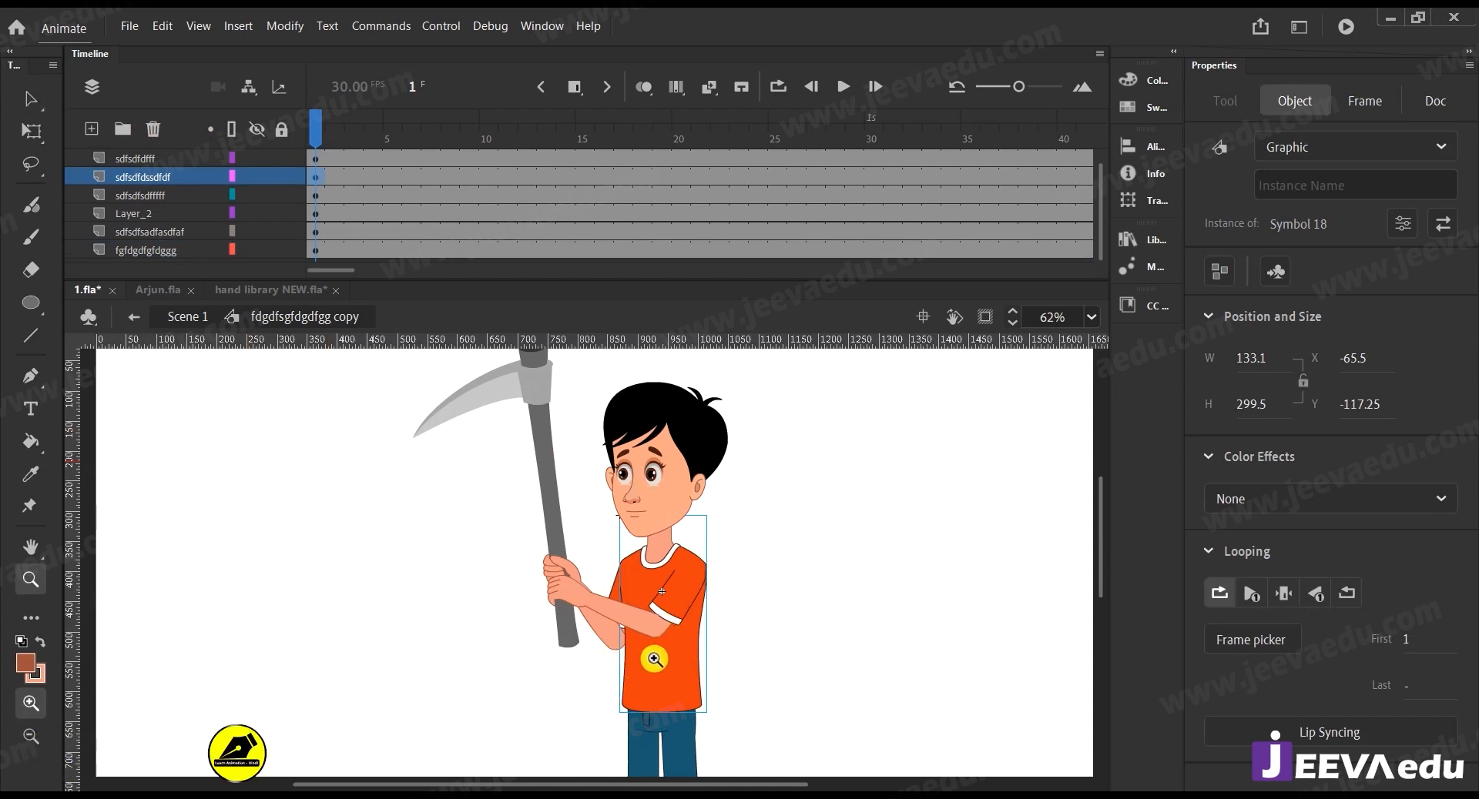
key(v)
double_click(643, 651)
click(686, 667)
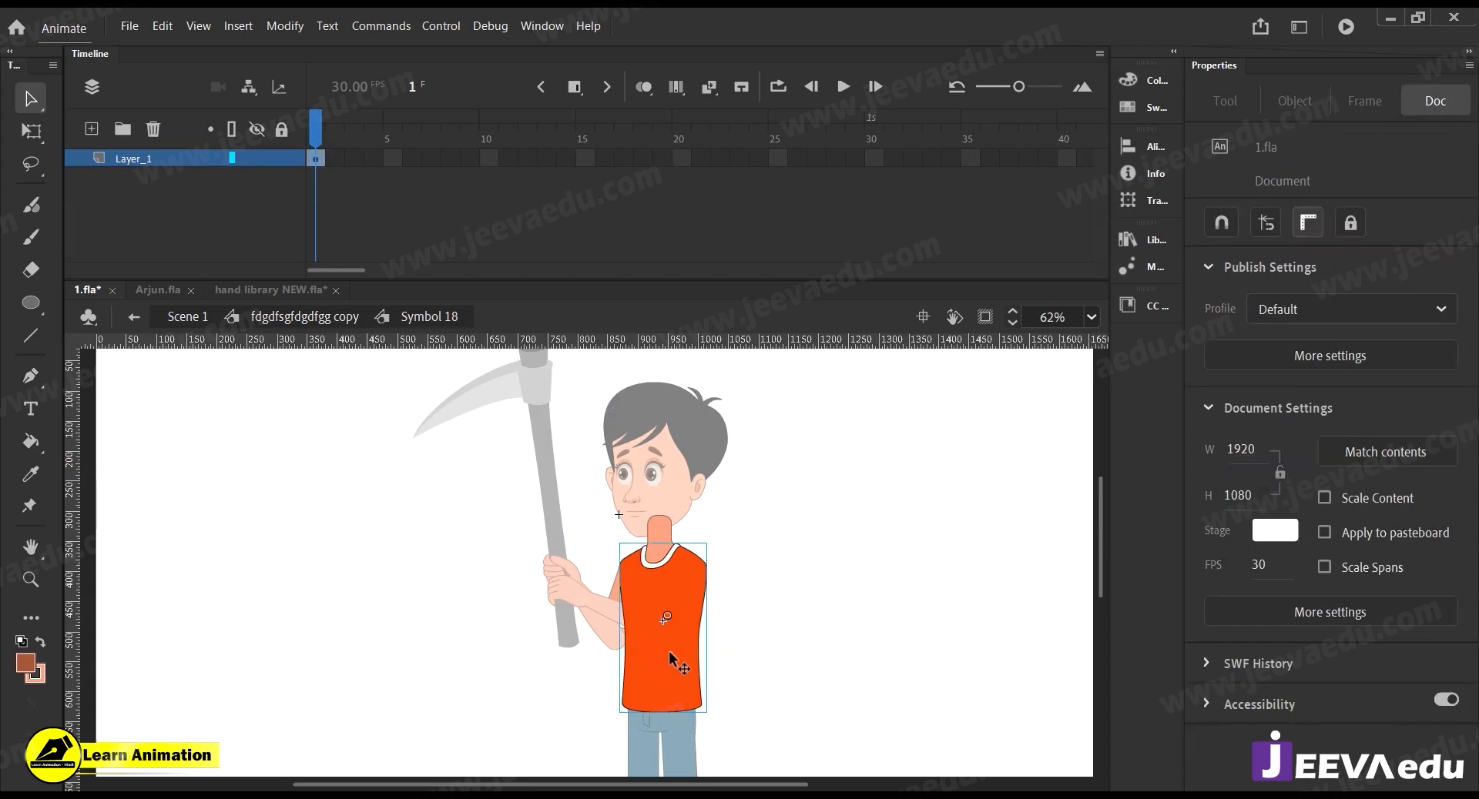
click(675, 684)
key(ctrl+x)
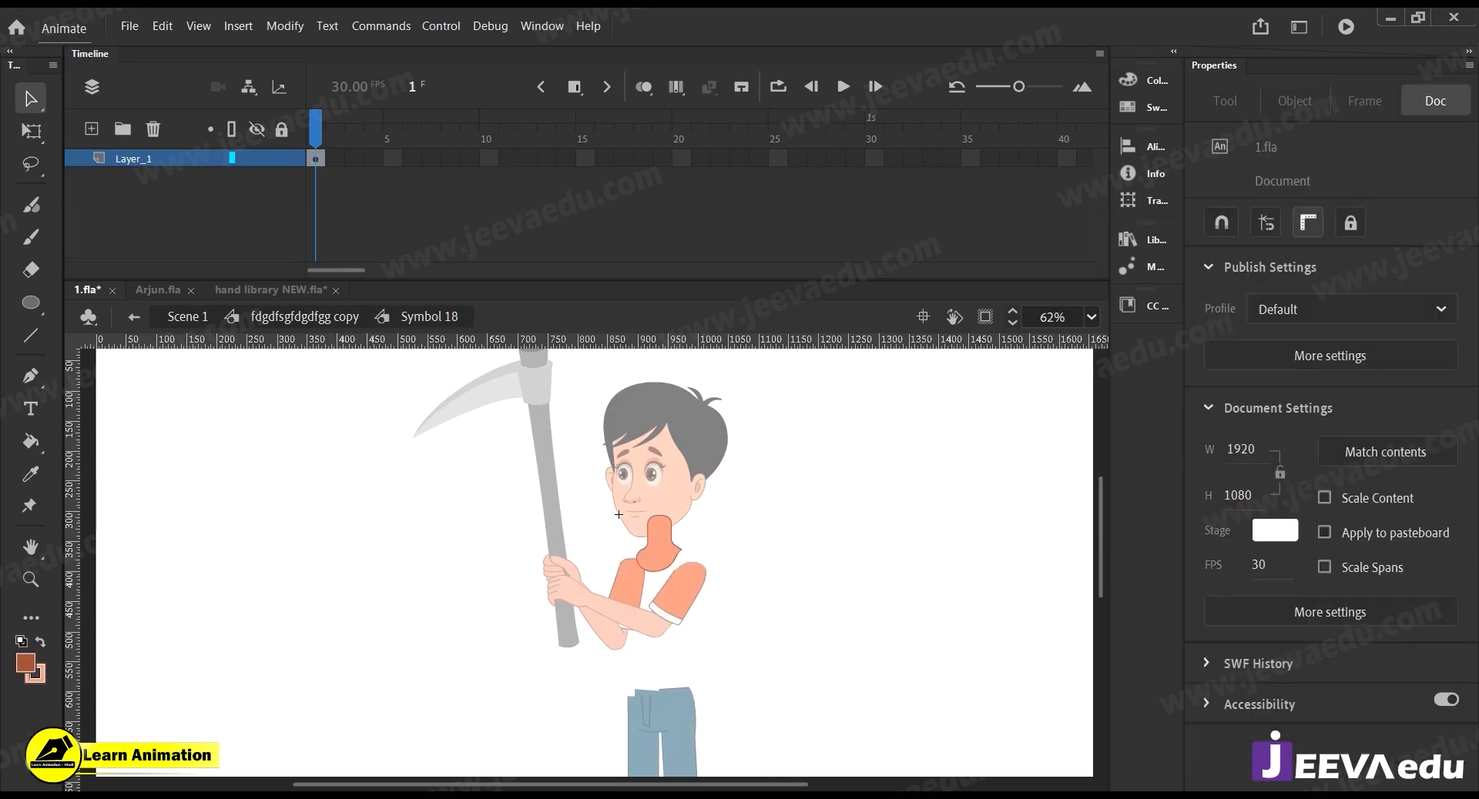
click(91, 129)
right_click(312, 556)
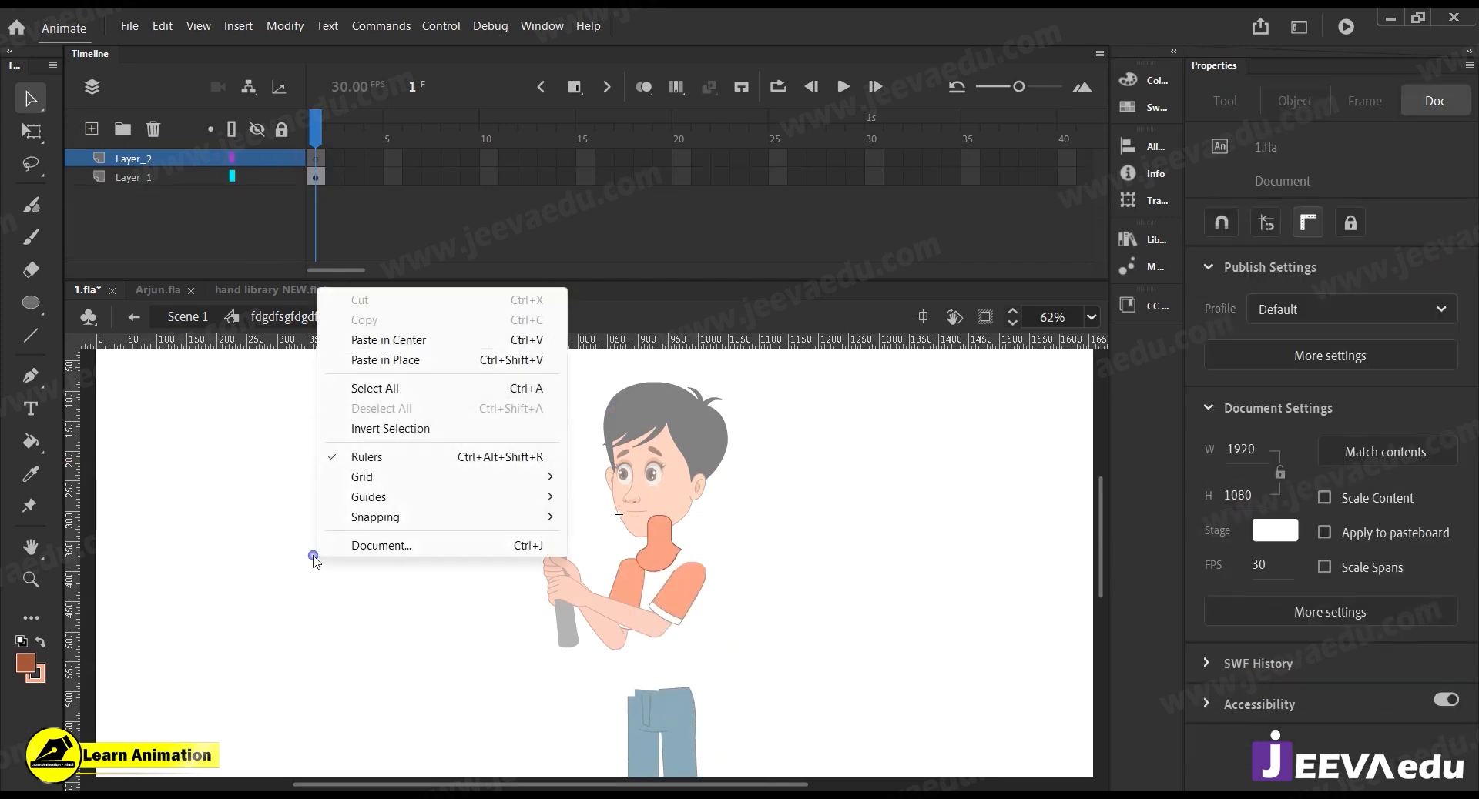
click(412, 360)
Break the shirt group apart into editable shapes and hide the neck's Layer_1
key(ctrl+b)
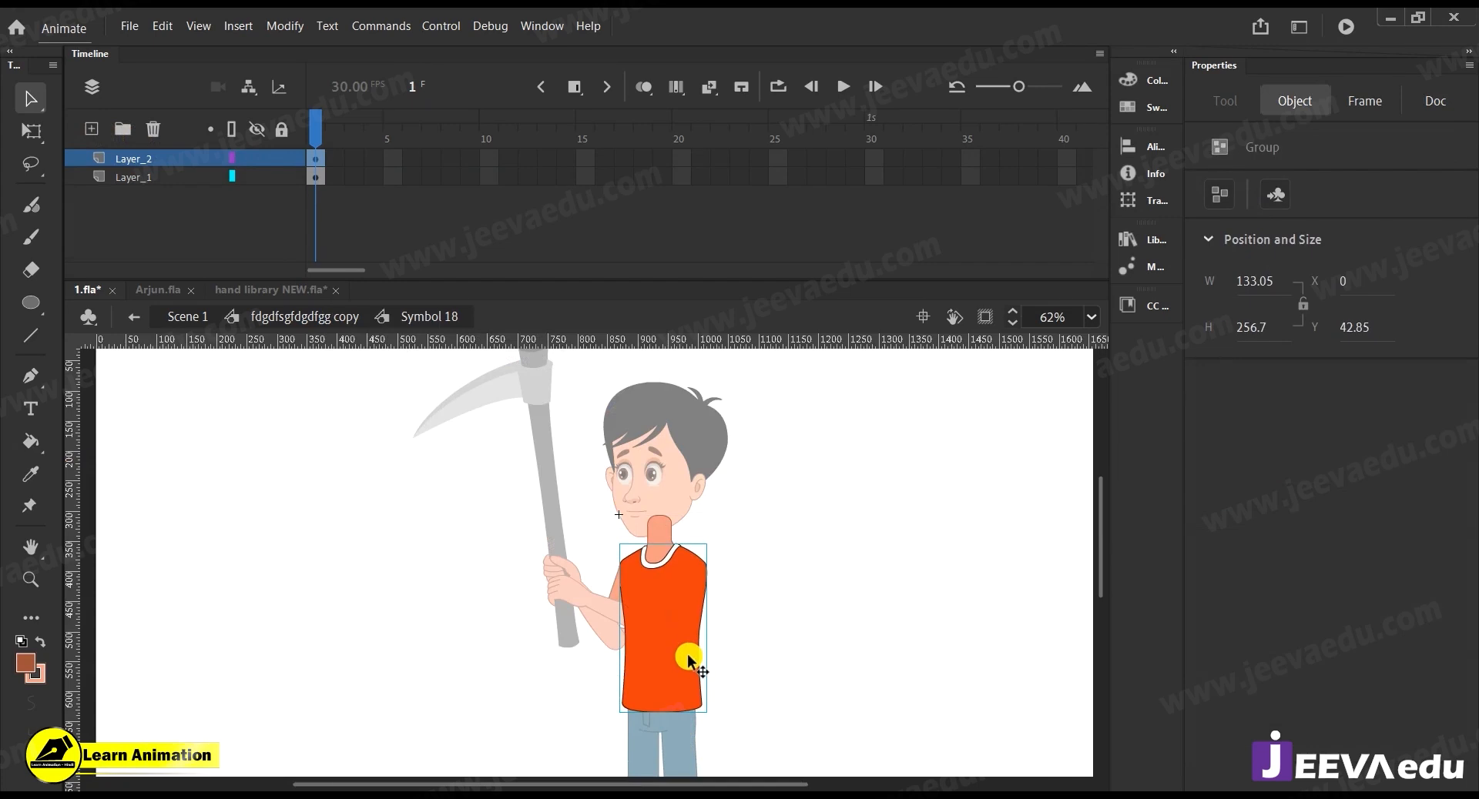
click(256, 176)
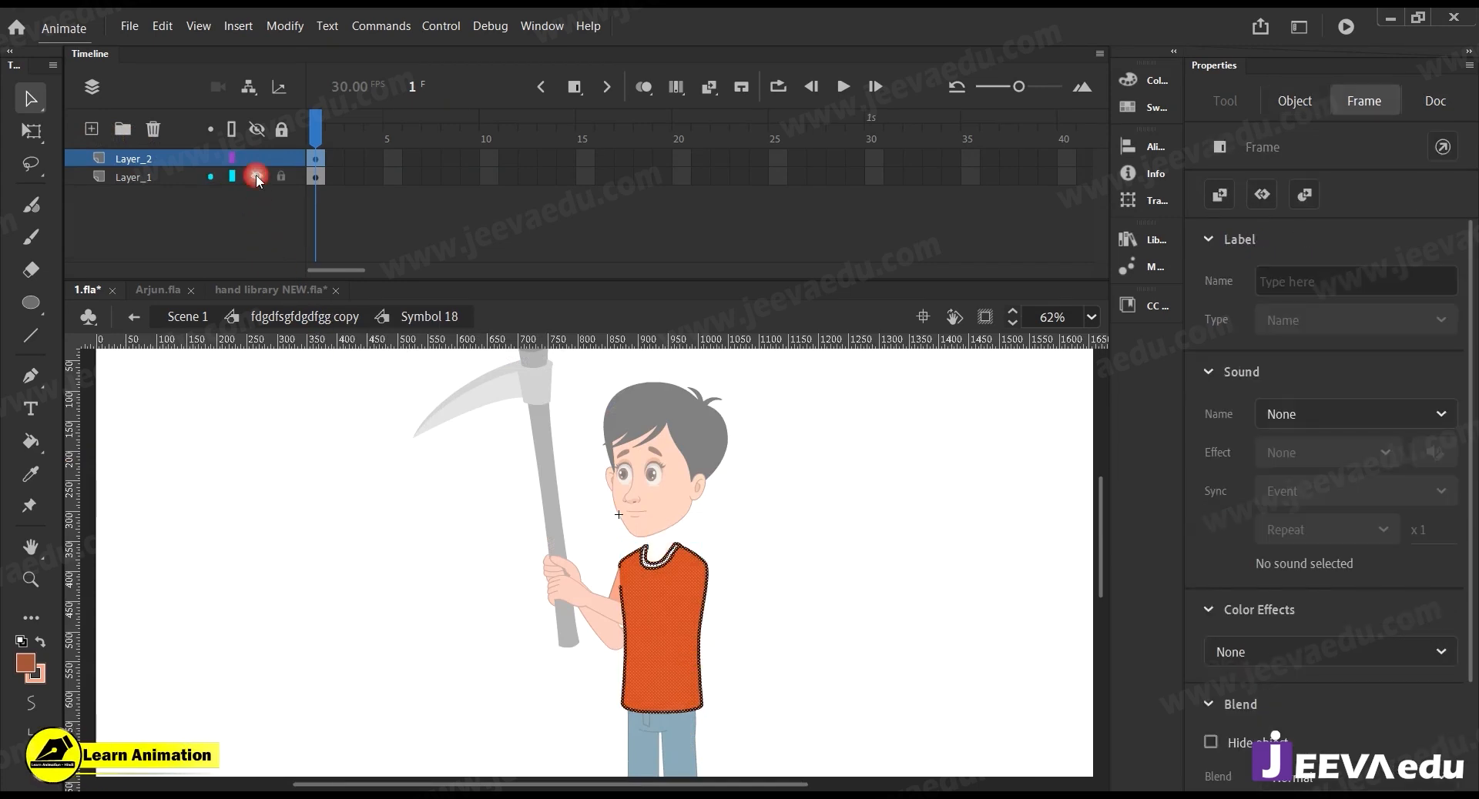
key(z)
click(576, 597)
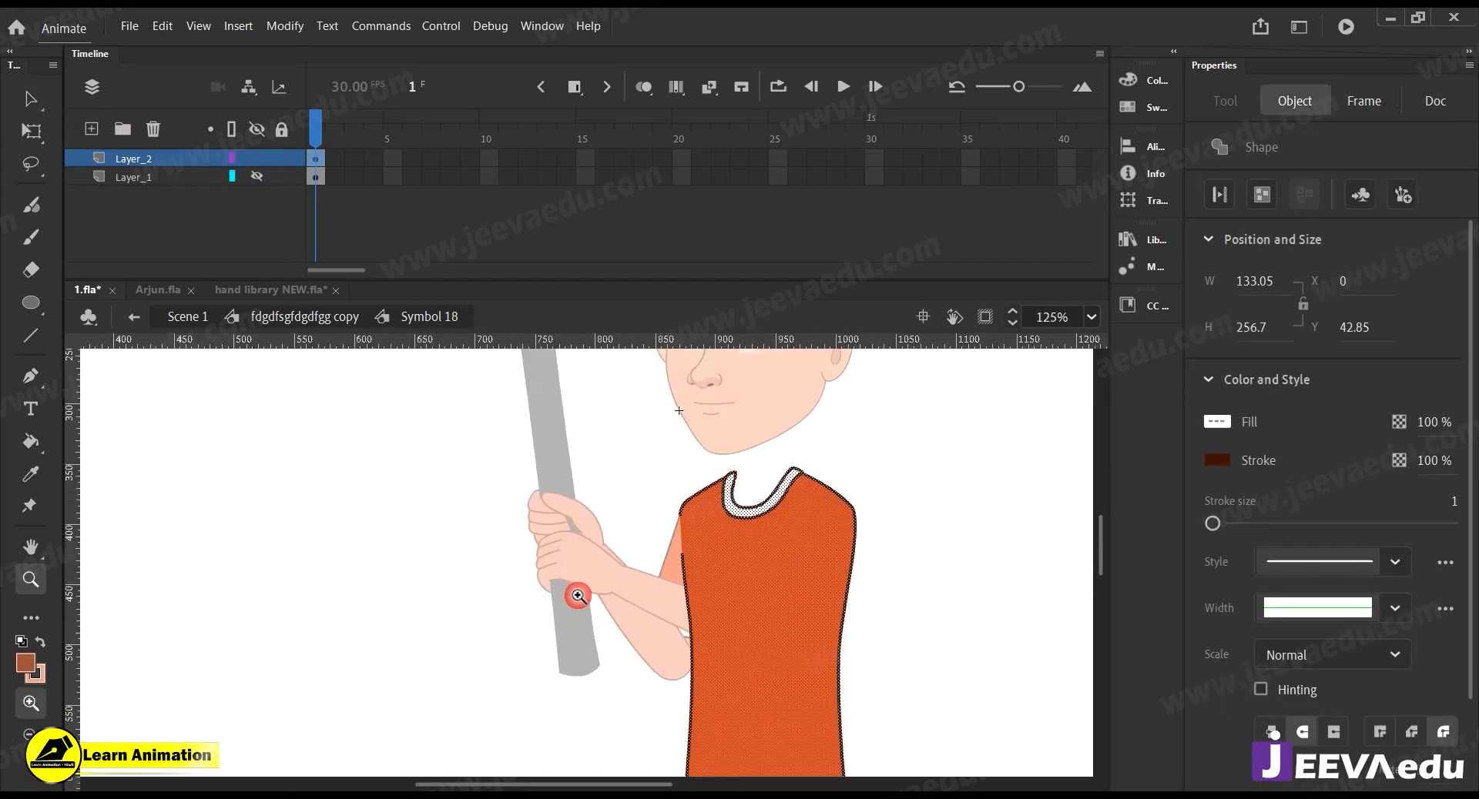
key(v)
click(539, 682)
double_click(664, 684)
click(784, 641)
drag(757, 630, 815, 649)
key(ctrl+z)
drag(759, 571, 793, 589)
drag(618, 629, 654, 627)
key(ctrl+z)
key(ctrl+z)
double_click(707, 650)
click(871, 598)
double_click(721, 636)
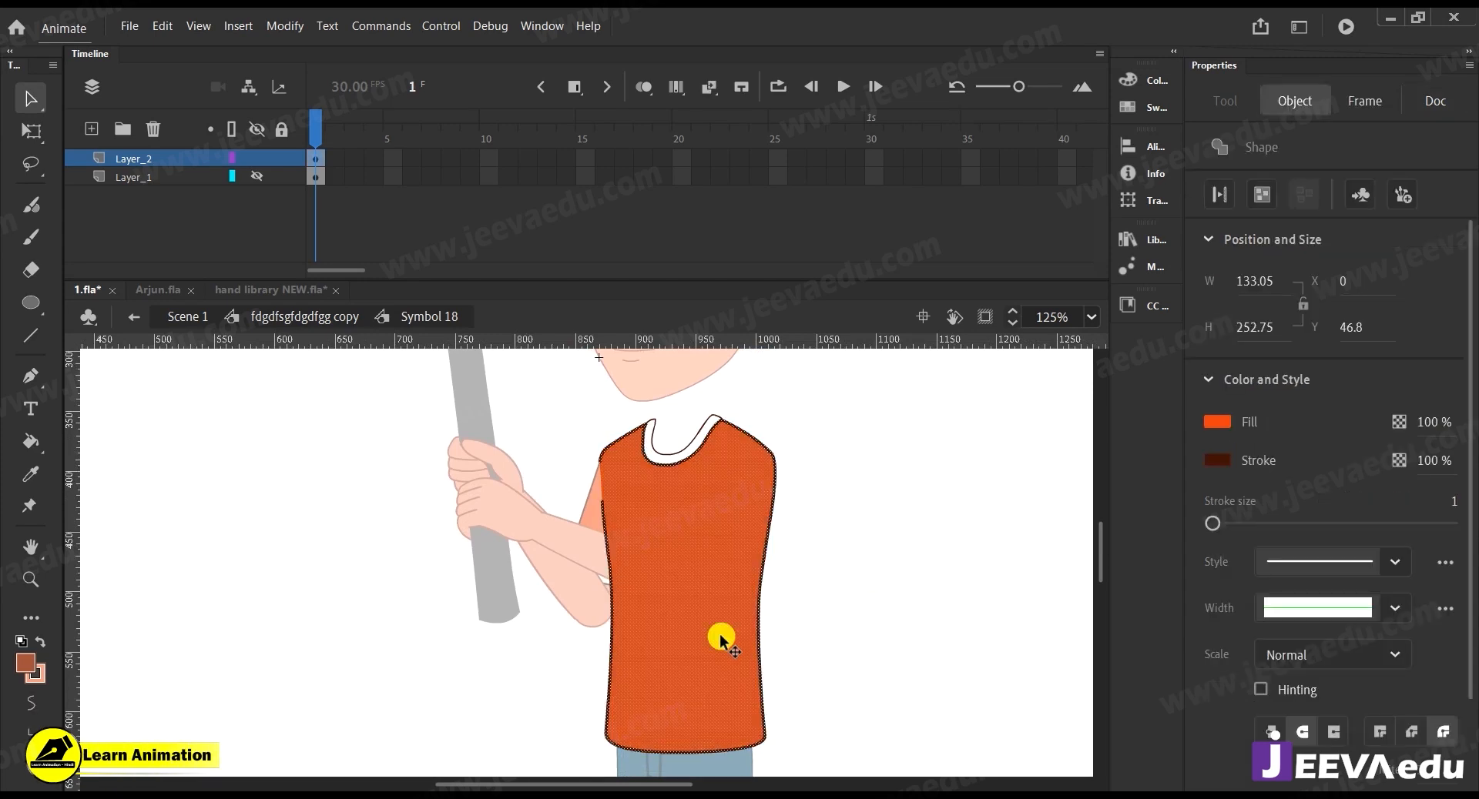
key(Delete)
key(ctrl+z)
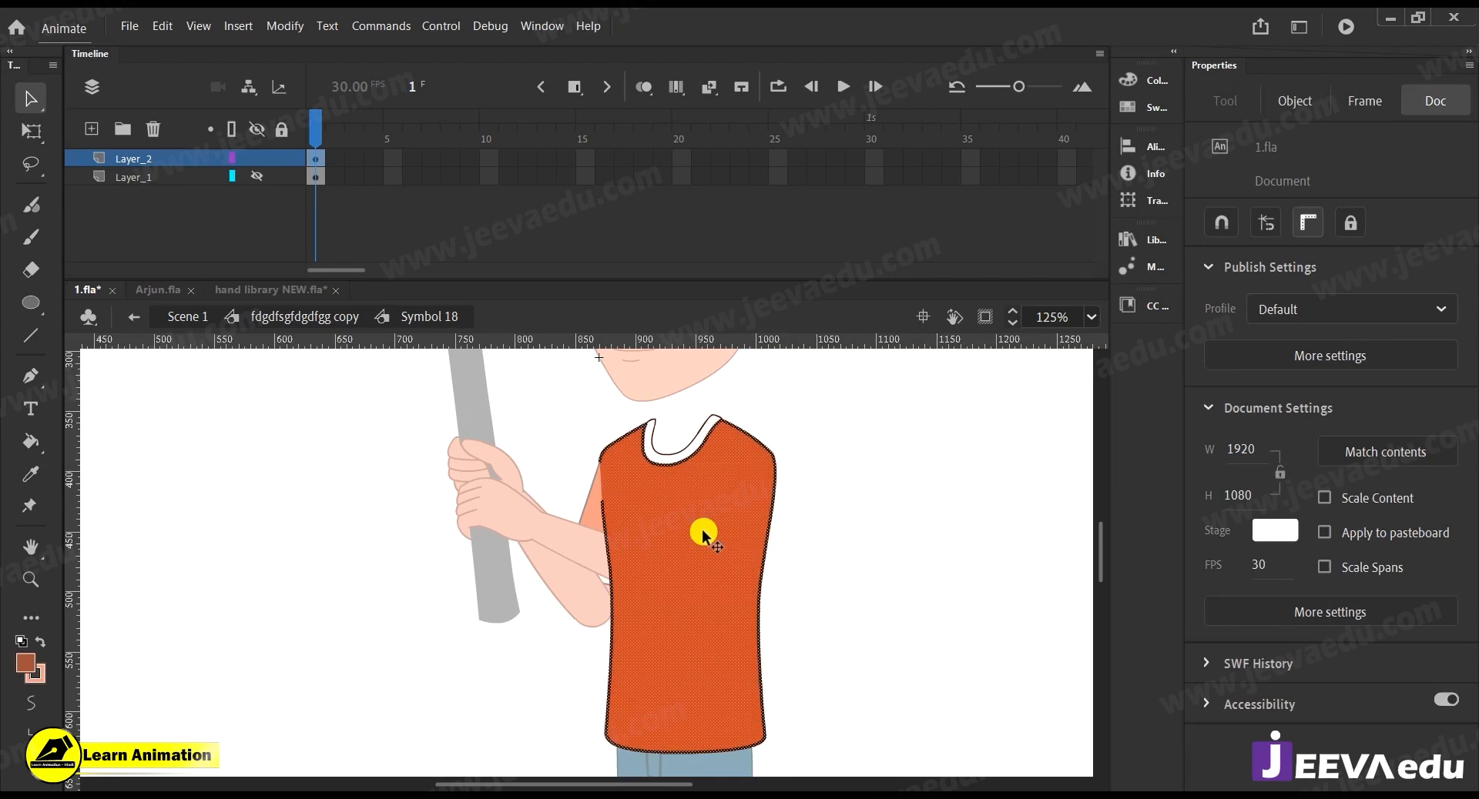
Cut the white collar with its outline and paste it in place on a new layer above the shirt
click(818, 602)
key(z)
click(675, 496)
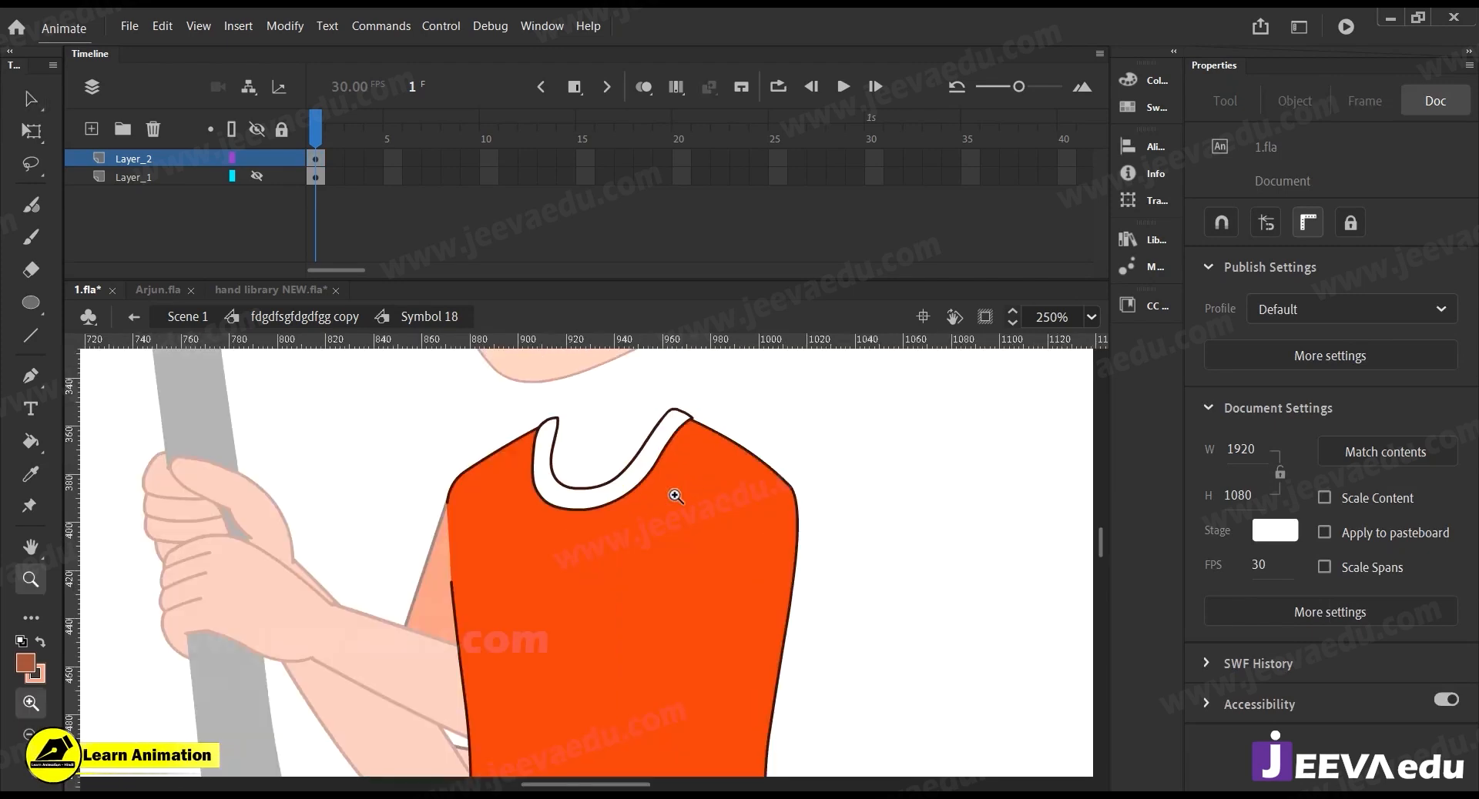
key(v)
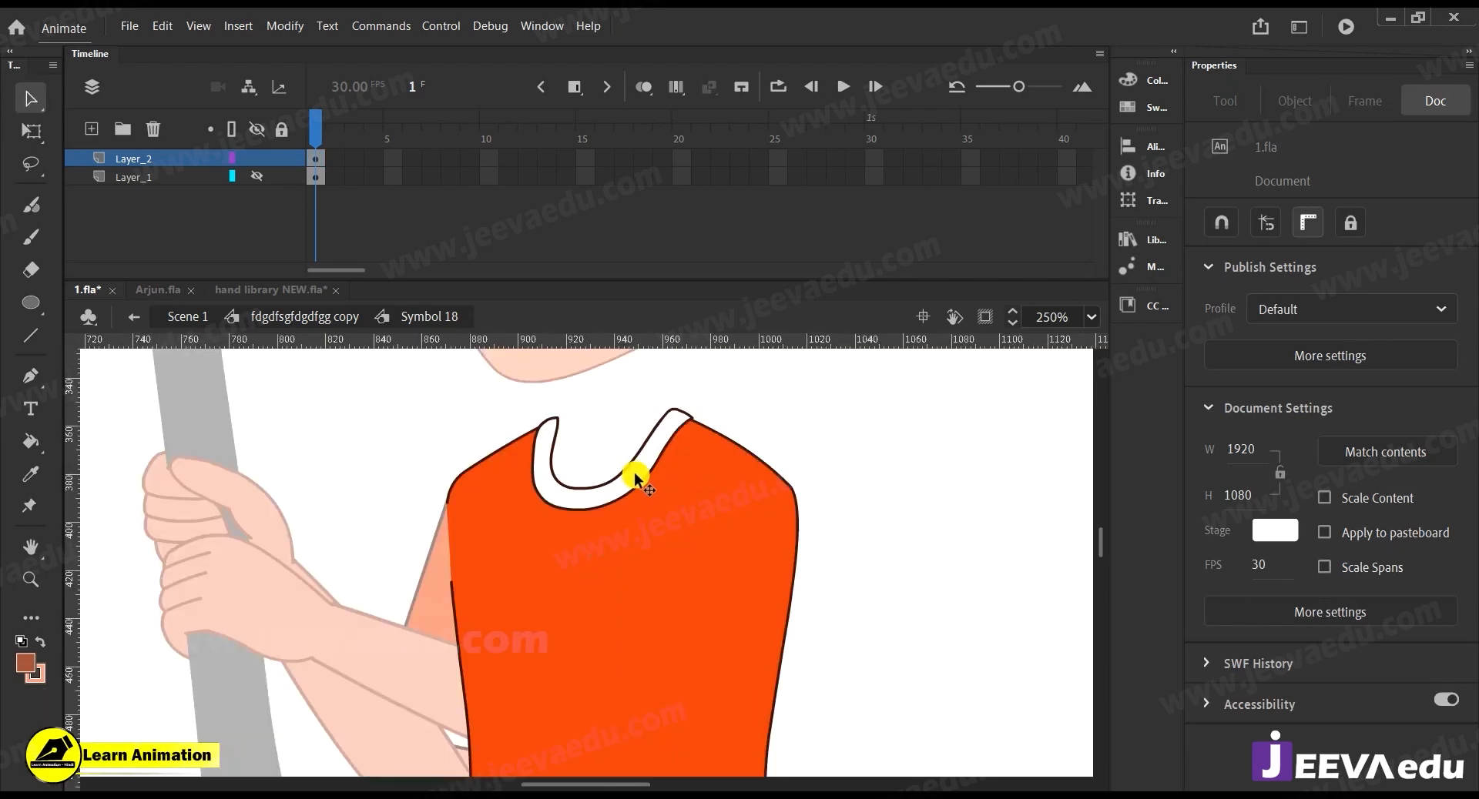
click(636, 479)
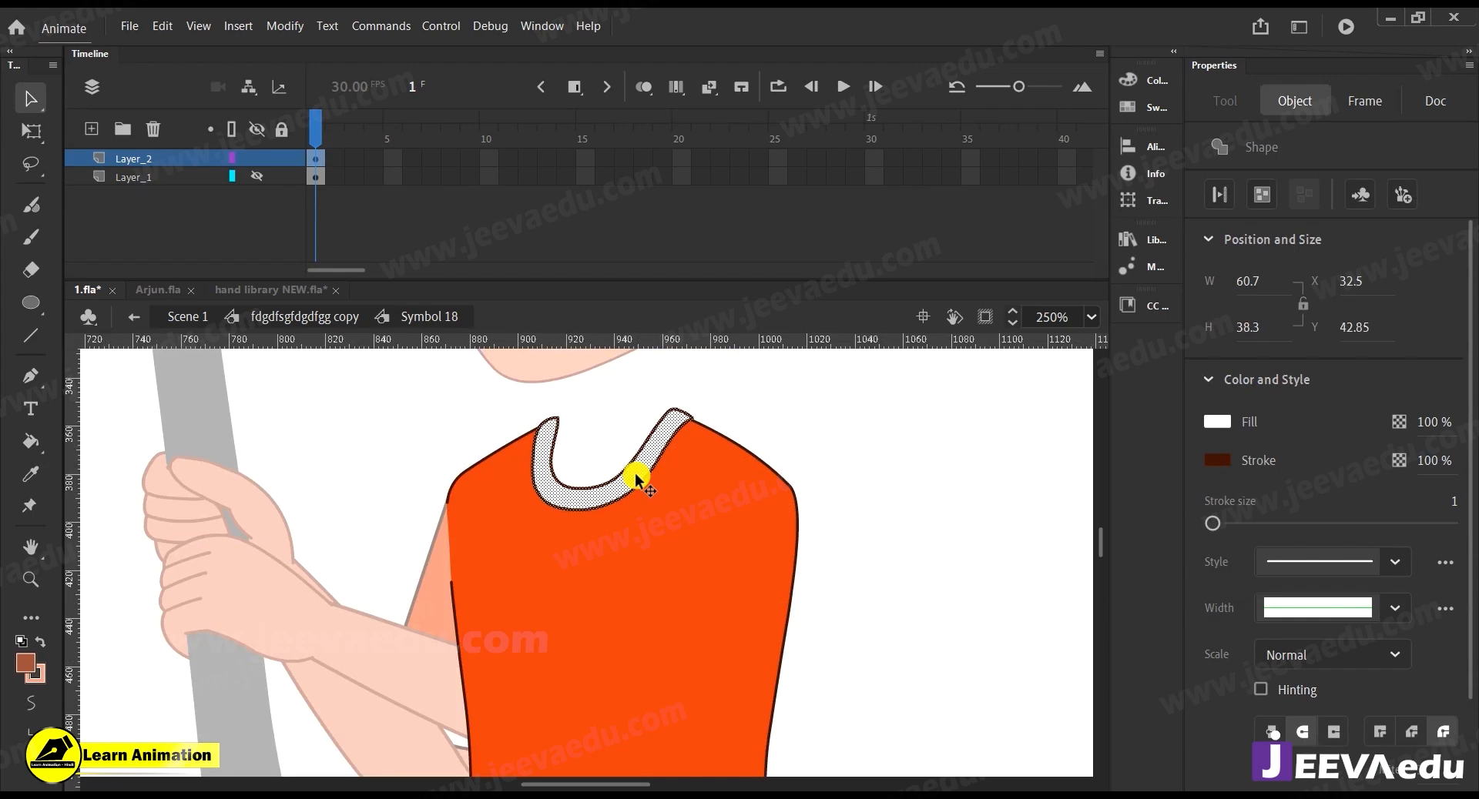
key(ctrl+x)
click(91, 128)
right_click(233, 514)
click(354, 586)
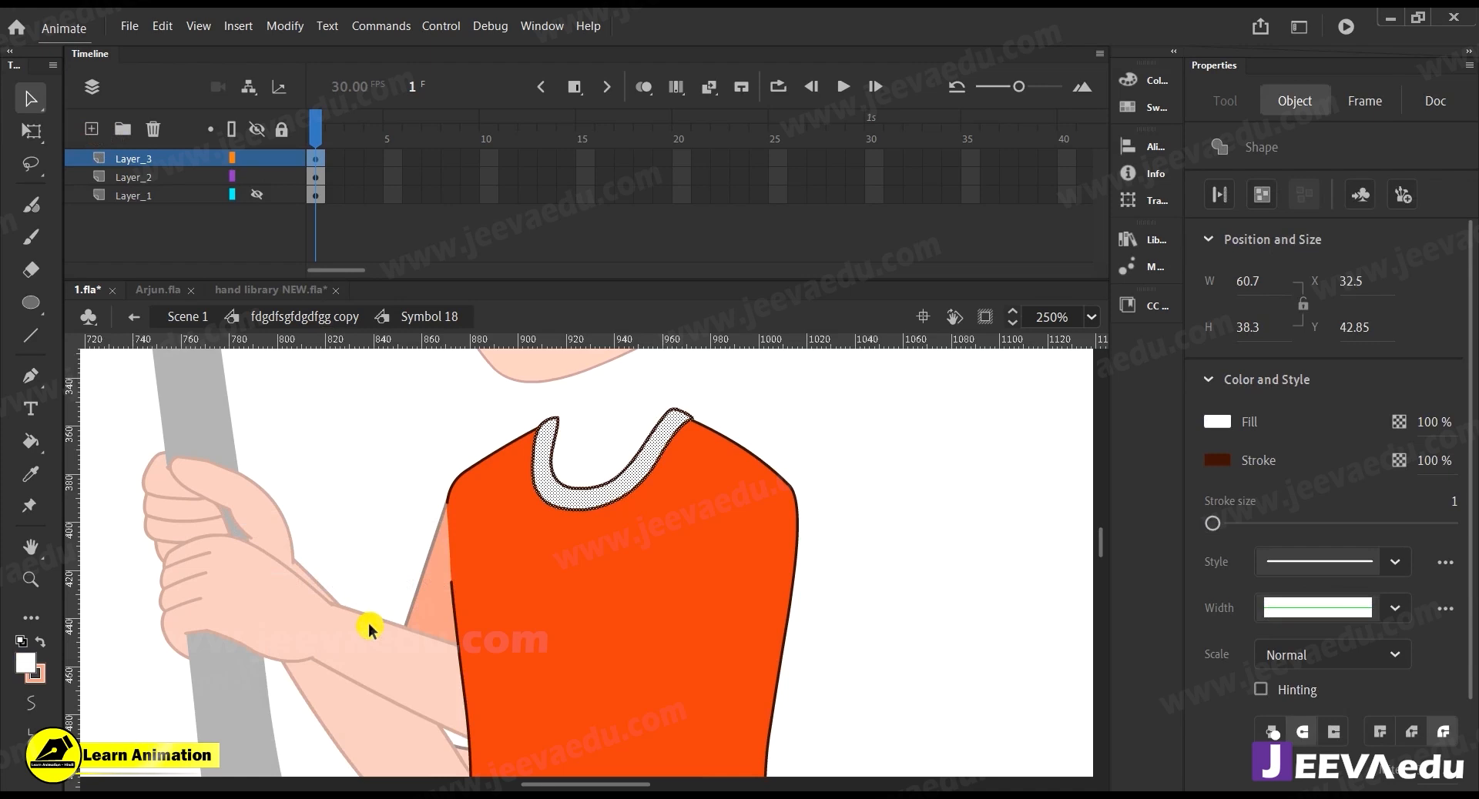
Convert the collar into a graphic symbol, extend the frames of all three torso layers, and return to frame 1
key(F8)
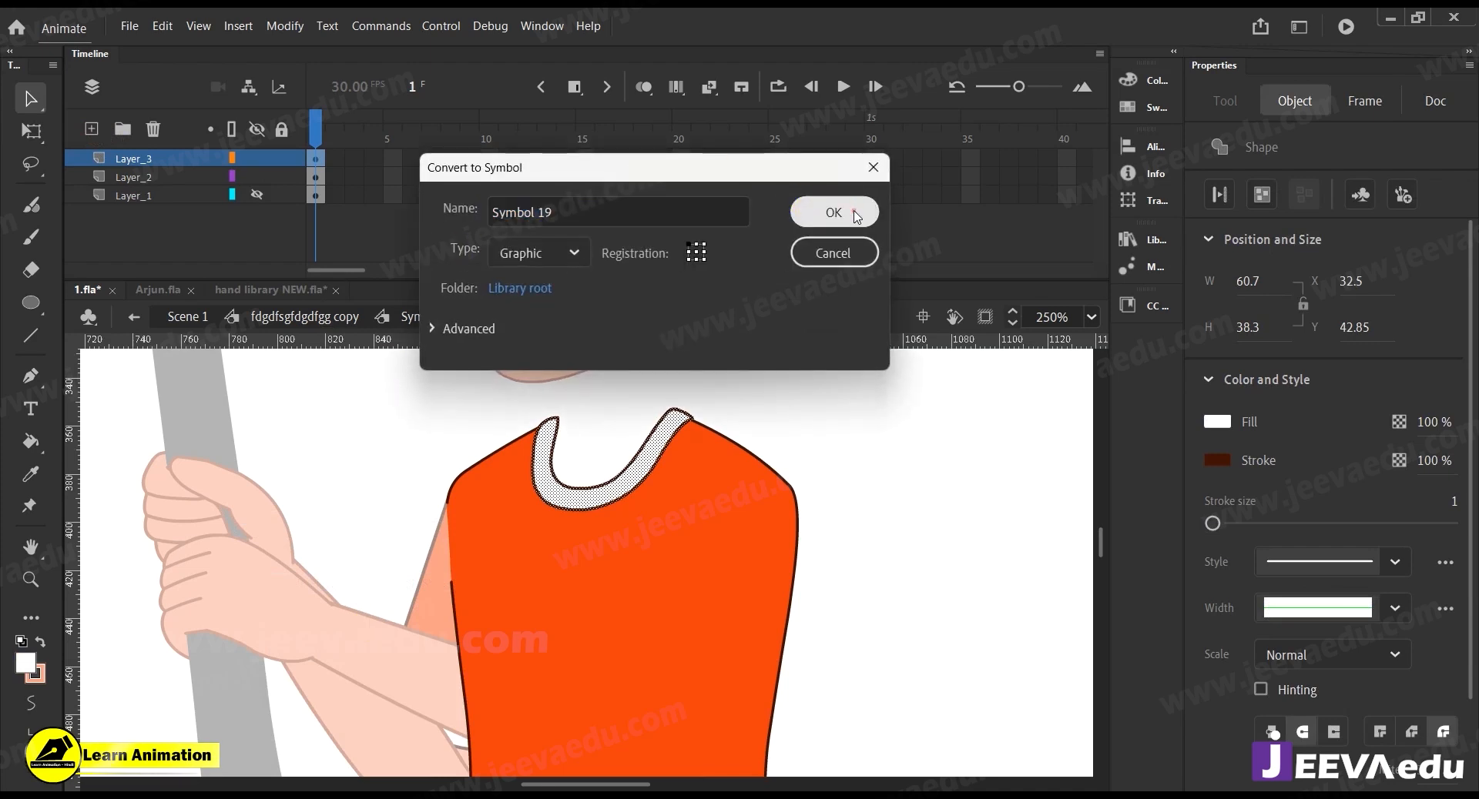
click(835, 209)
drag(578, 162, 764, 228)
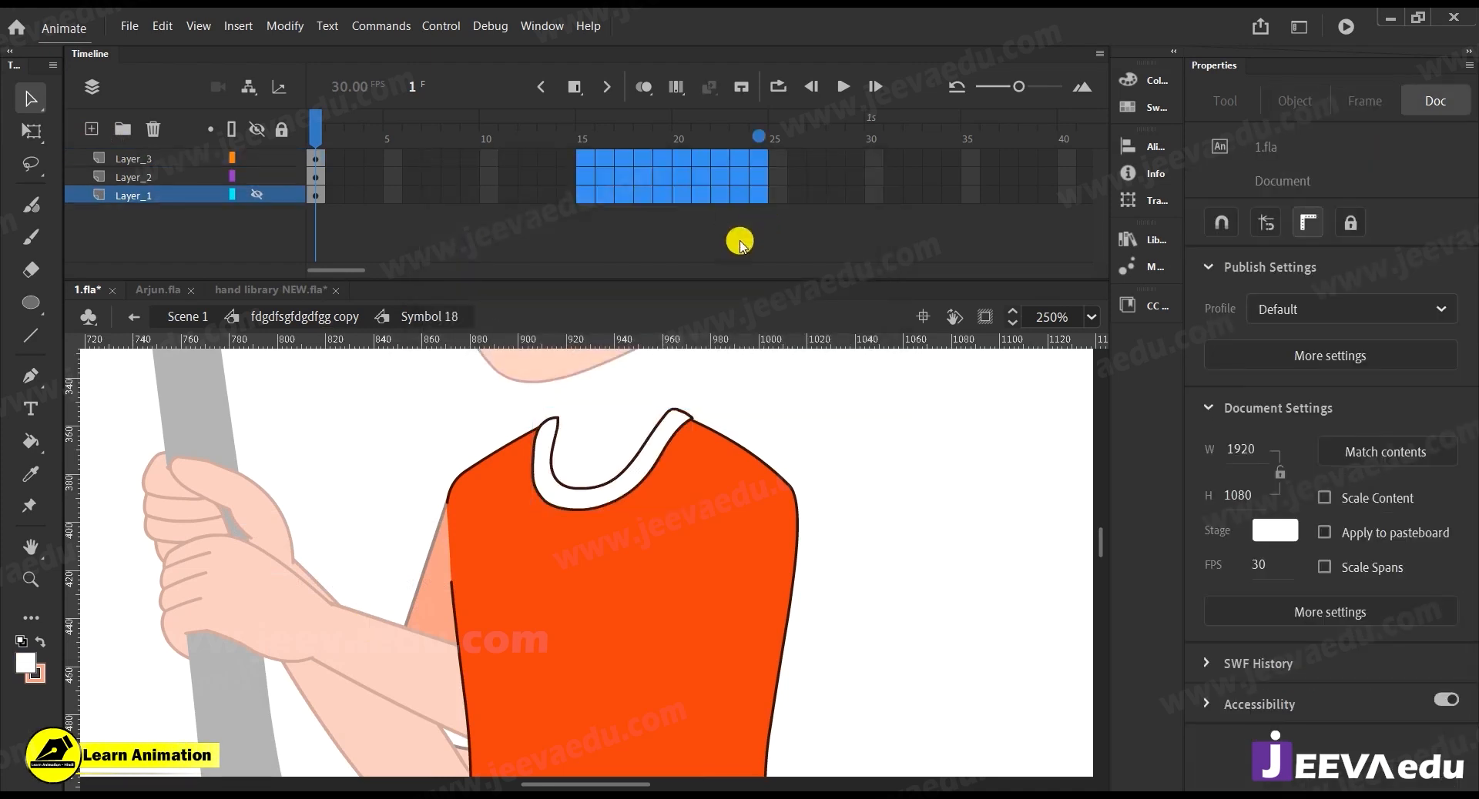
key(F5)
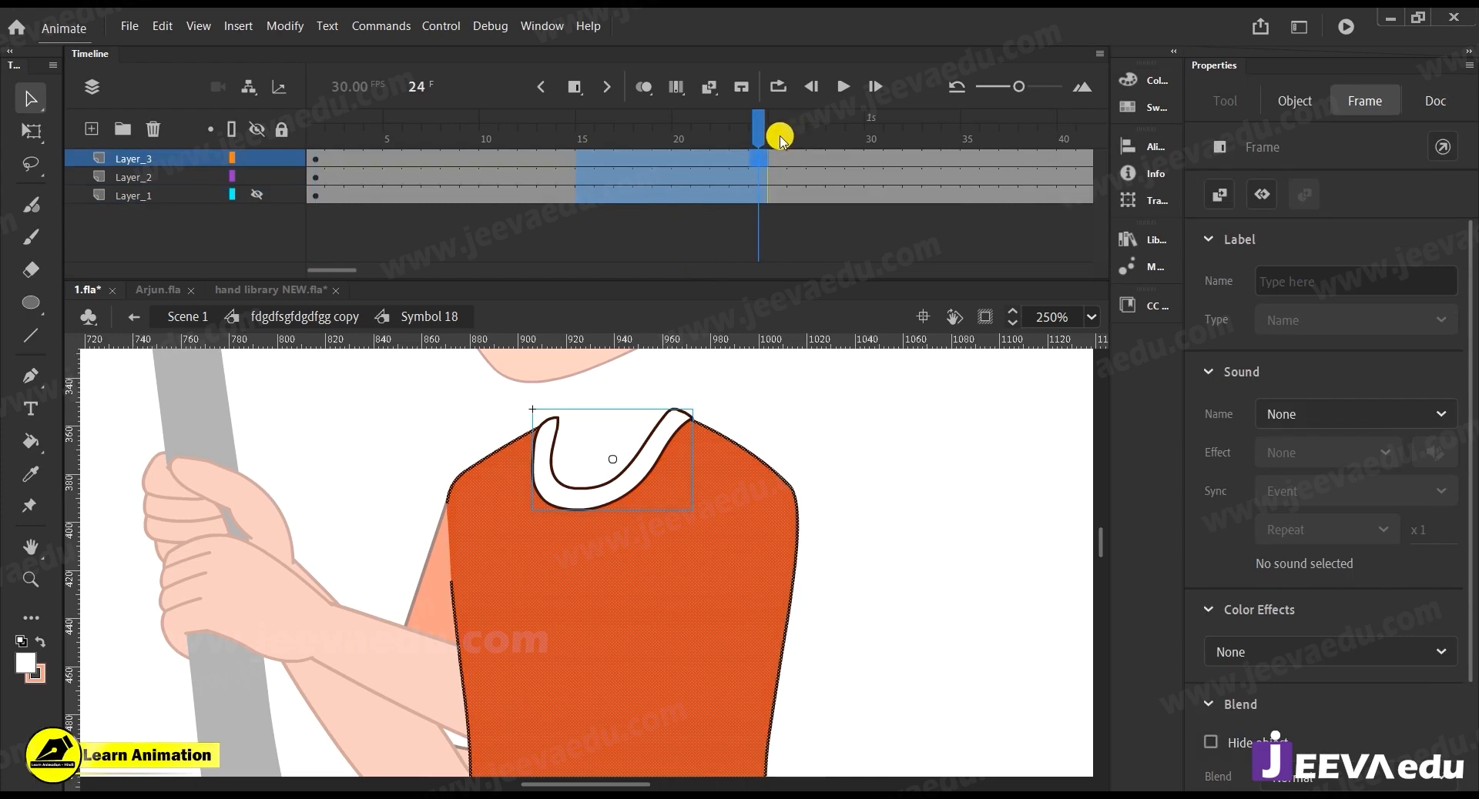
drag(761, 136, 192, 250)
Hide the collar's Layer_3 and outline the shirt's neckline on Layer_2 with a dark brown stroke of size 1 using the Ink Bottle
click(587, 502)
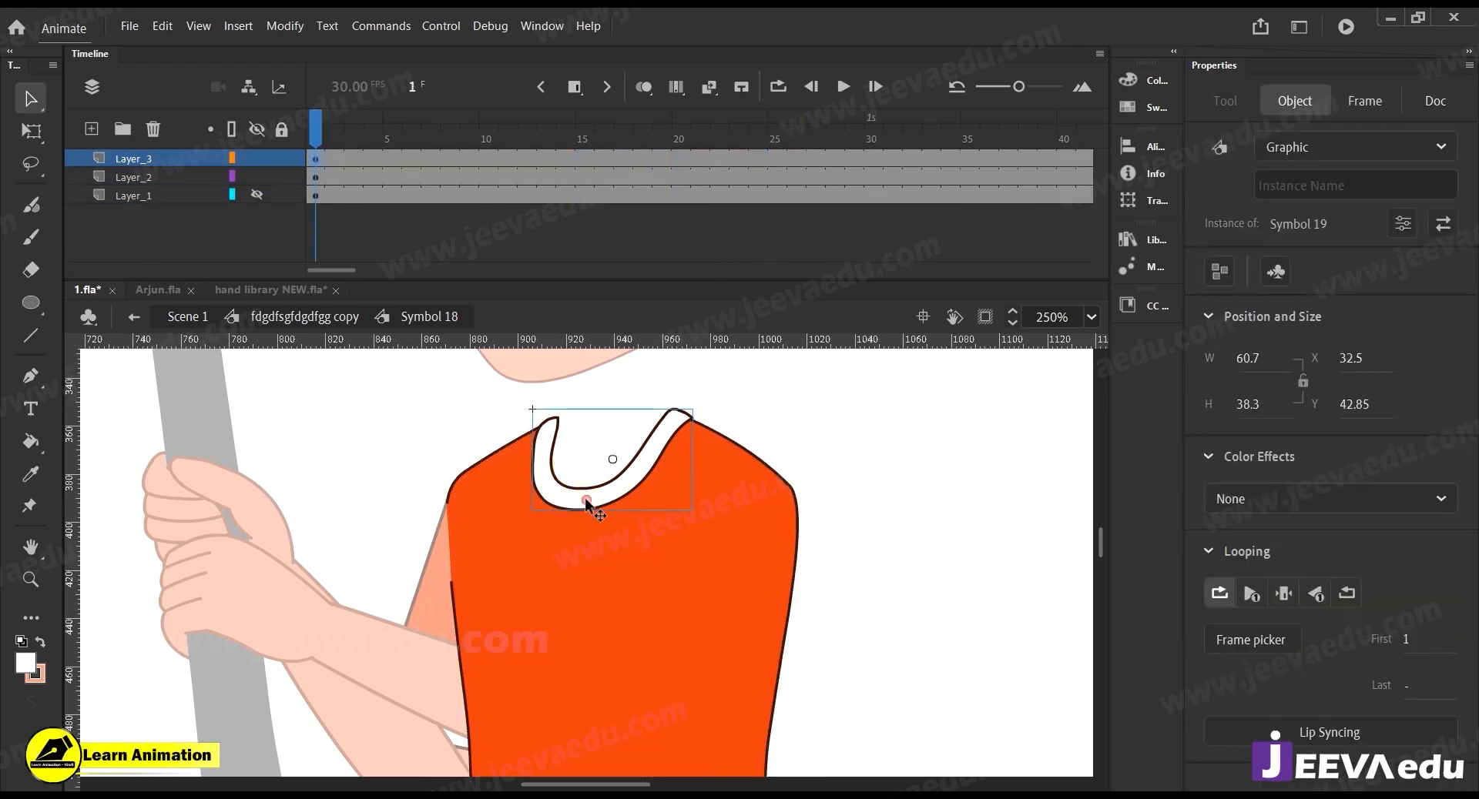
click(258, 157)
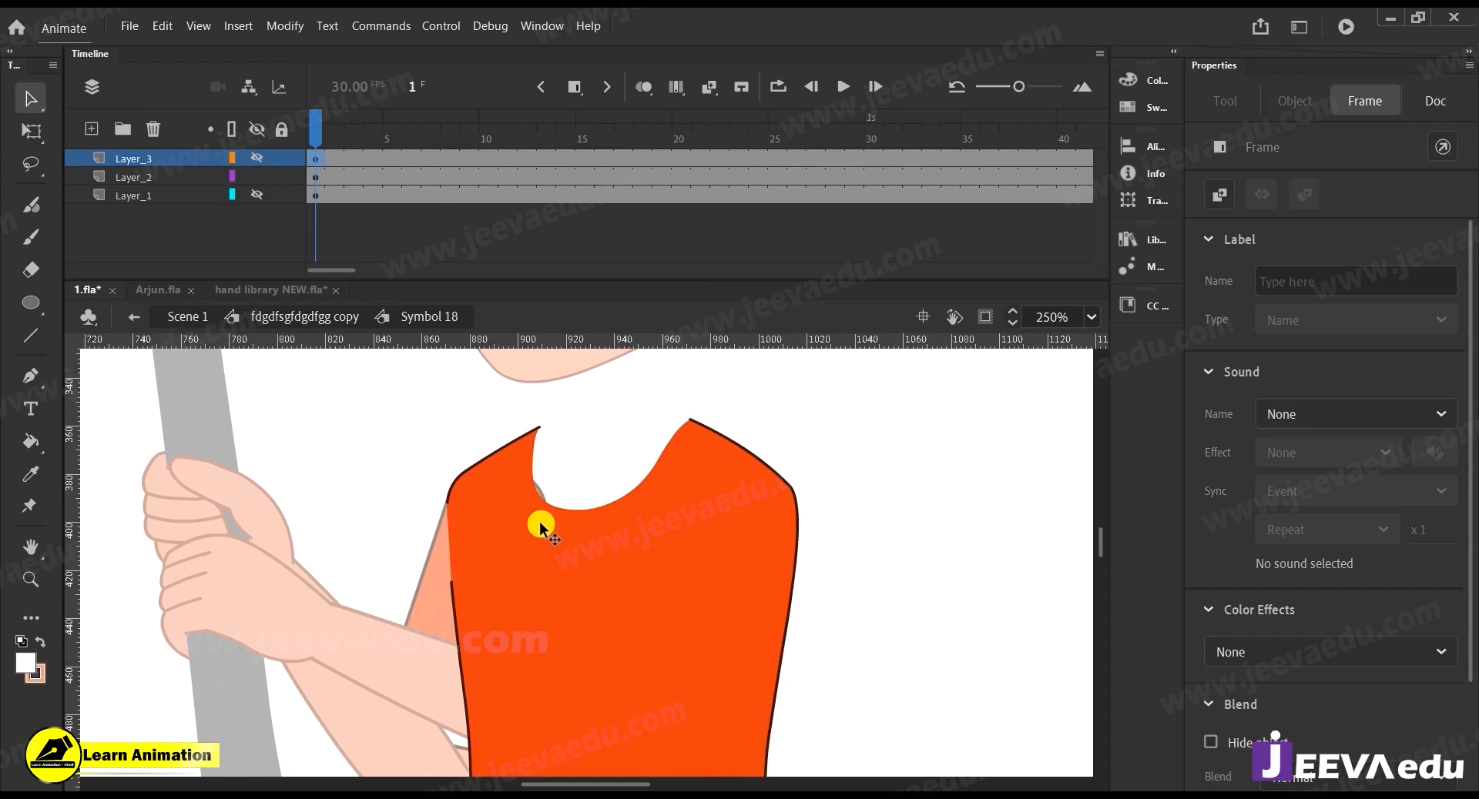
key(z)
click(549, 497)
click(570, 516)
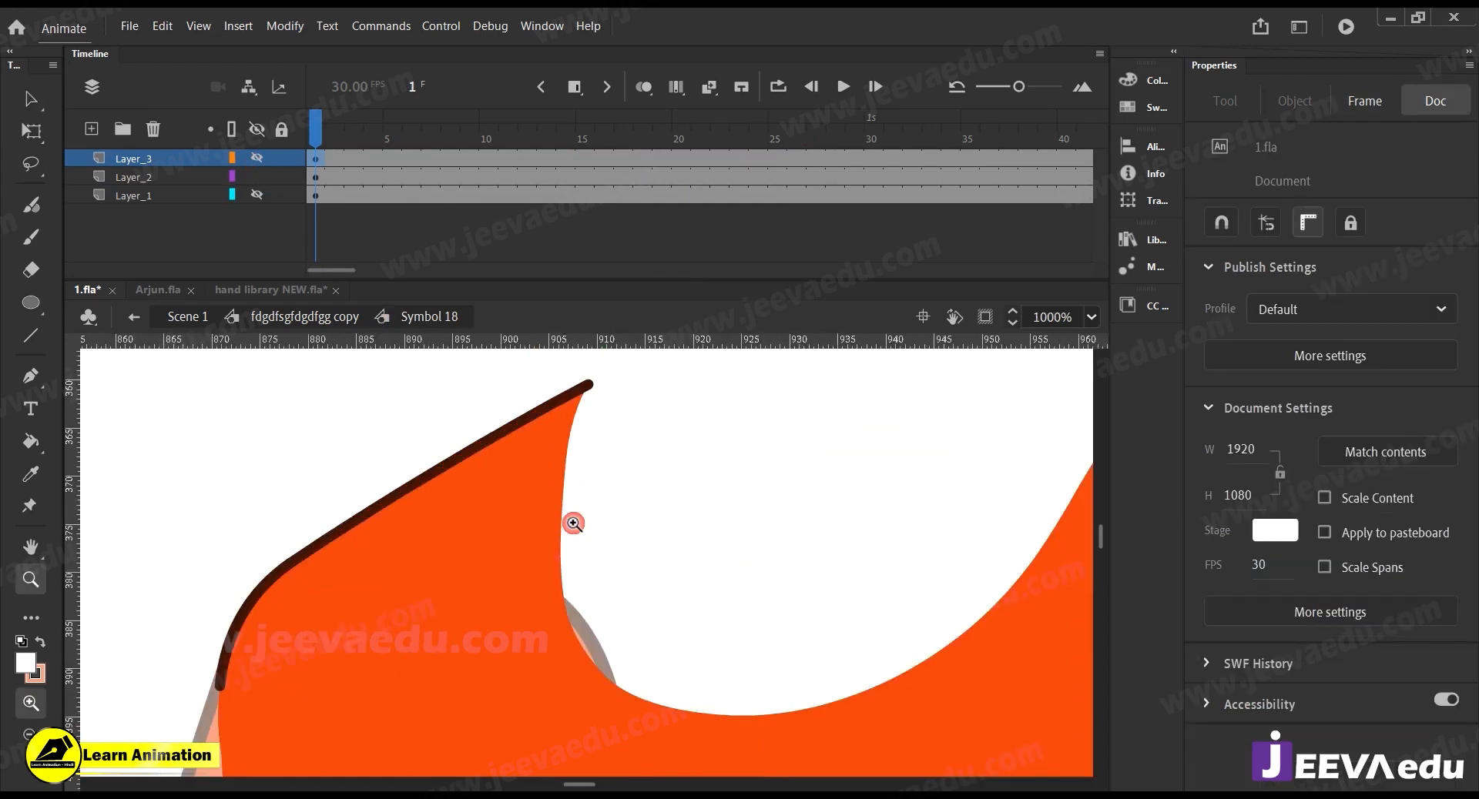
click(35, 674)
click(442, 467)
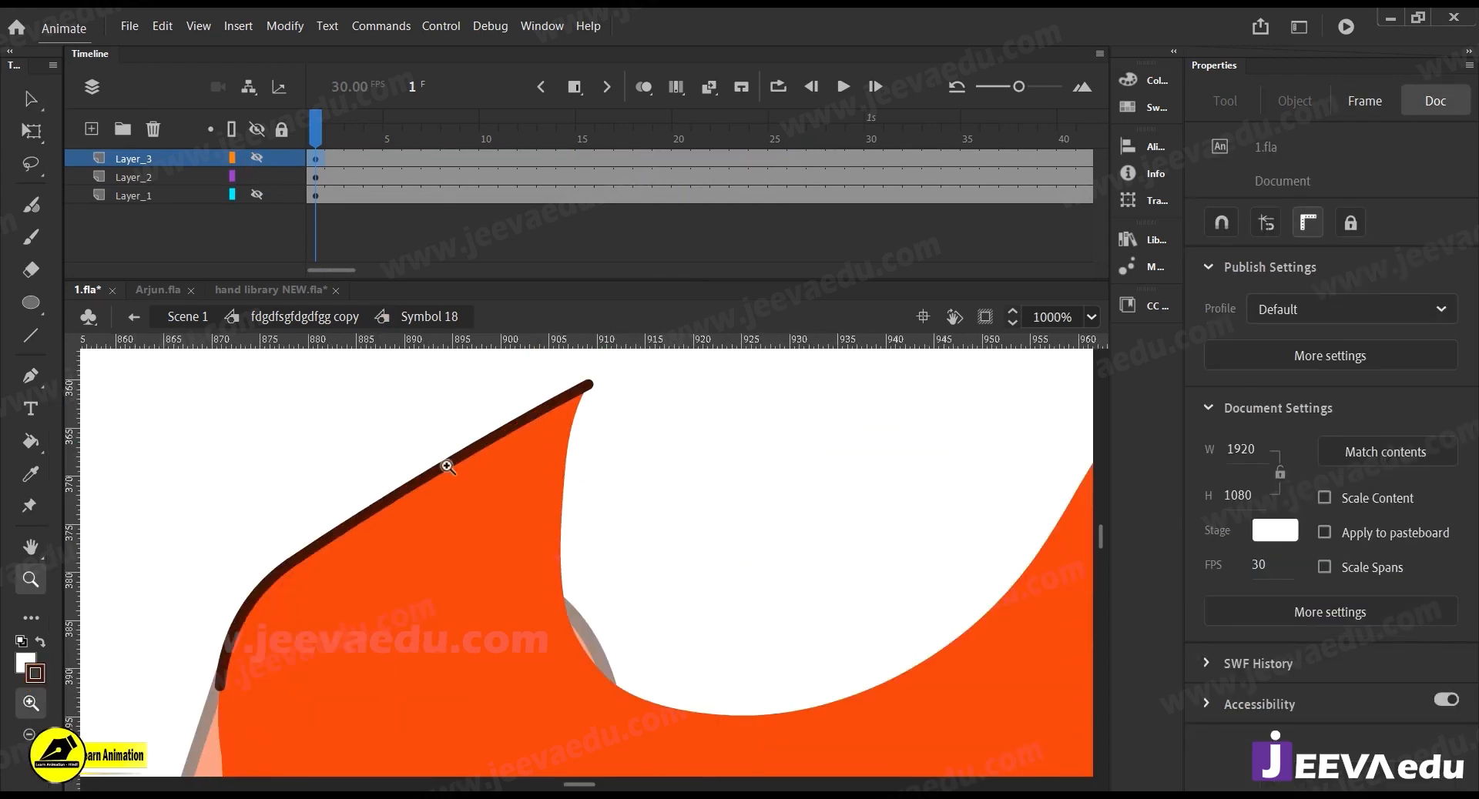
key(s)
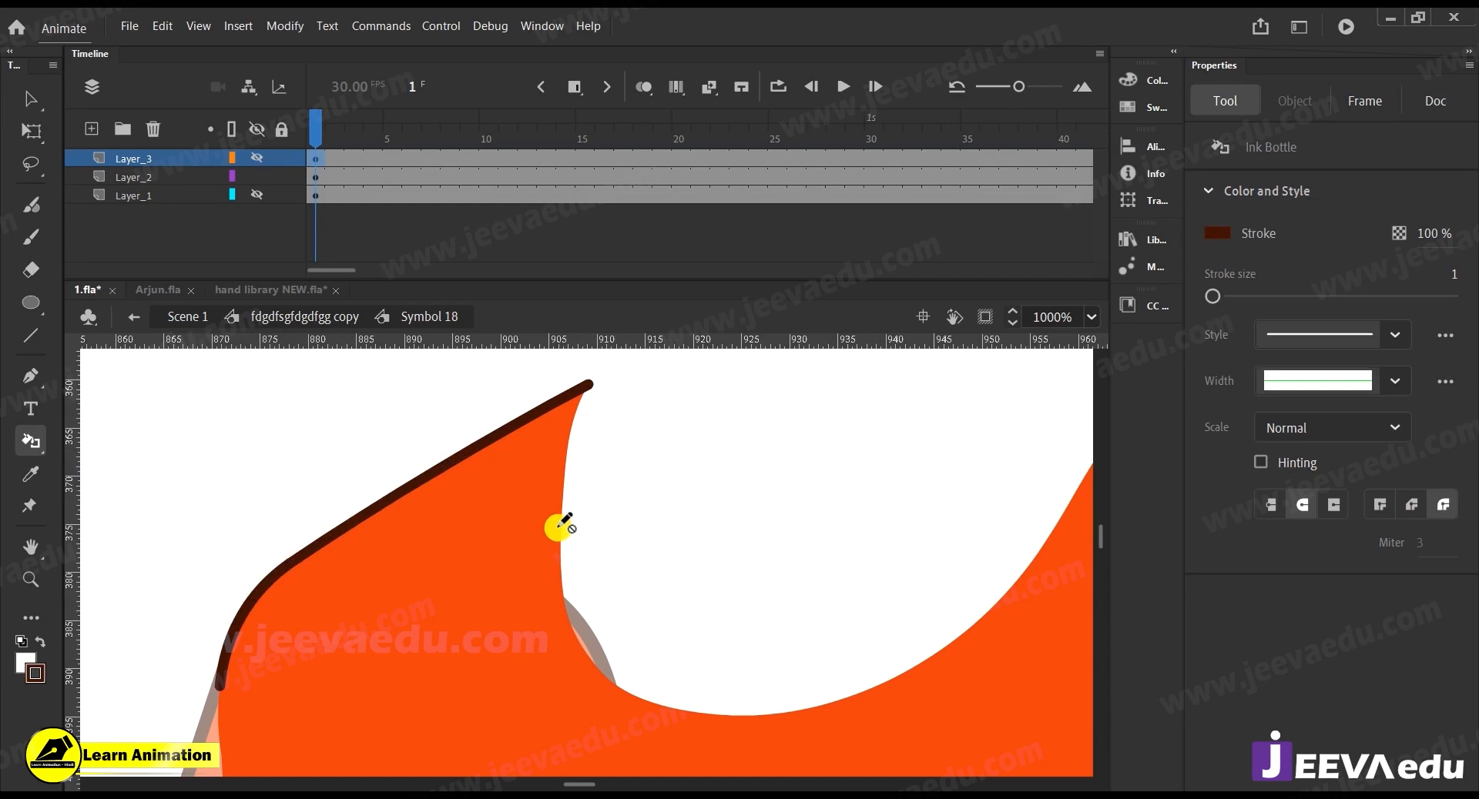
click(155, 177)
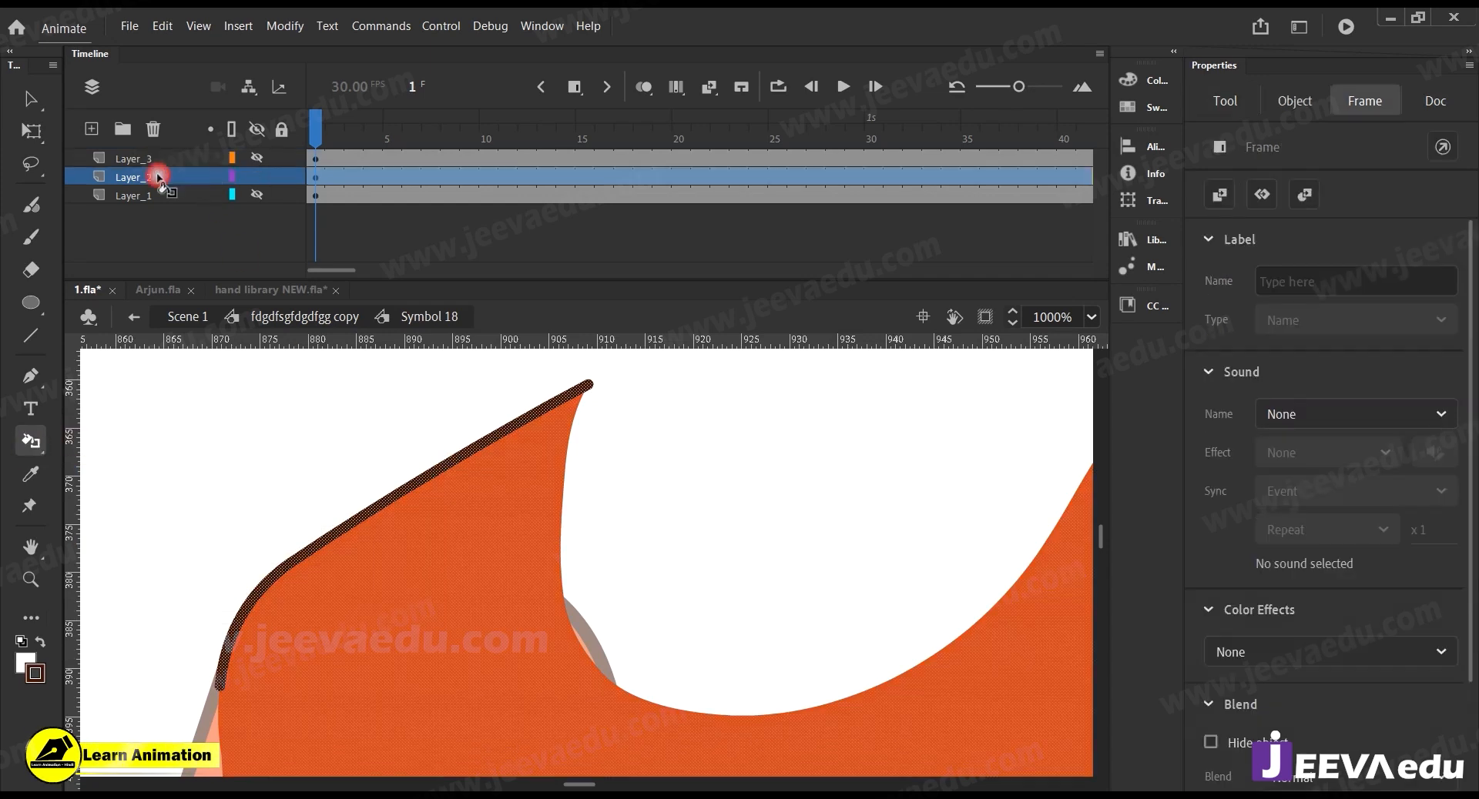
click(560, 483)
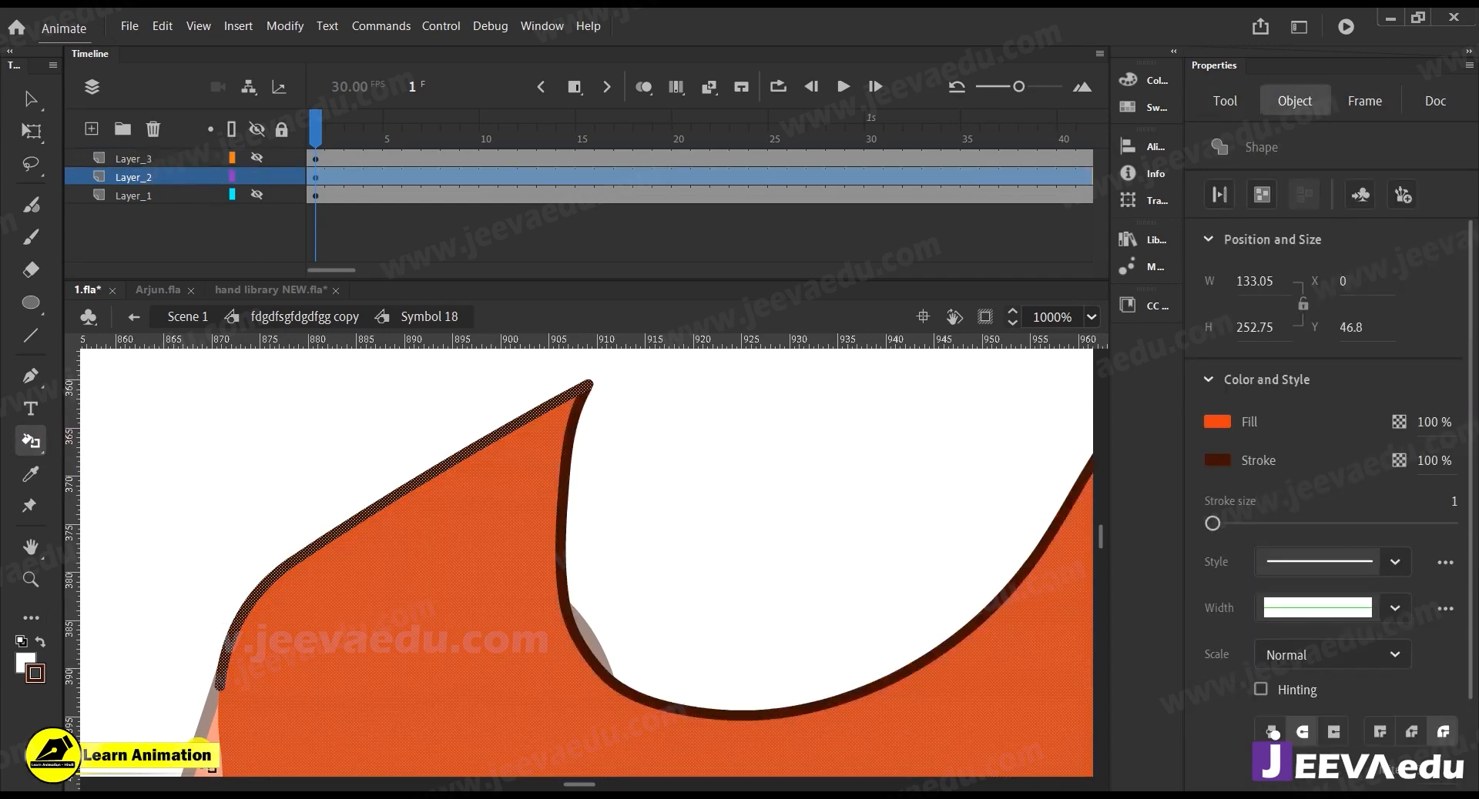
Deselect the shirt and add a new layer directly above its Layer_2
key(z)
alt+click(488, 684)
alt+click(519, 636)
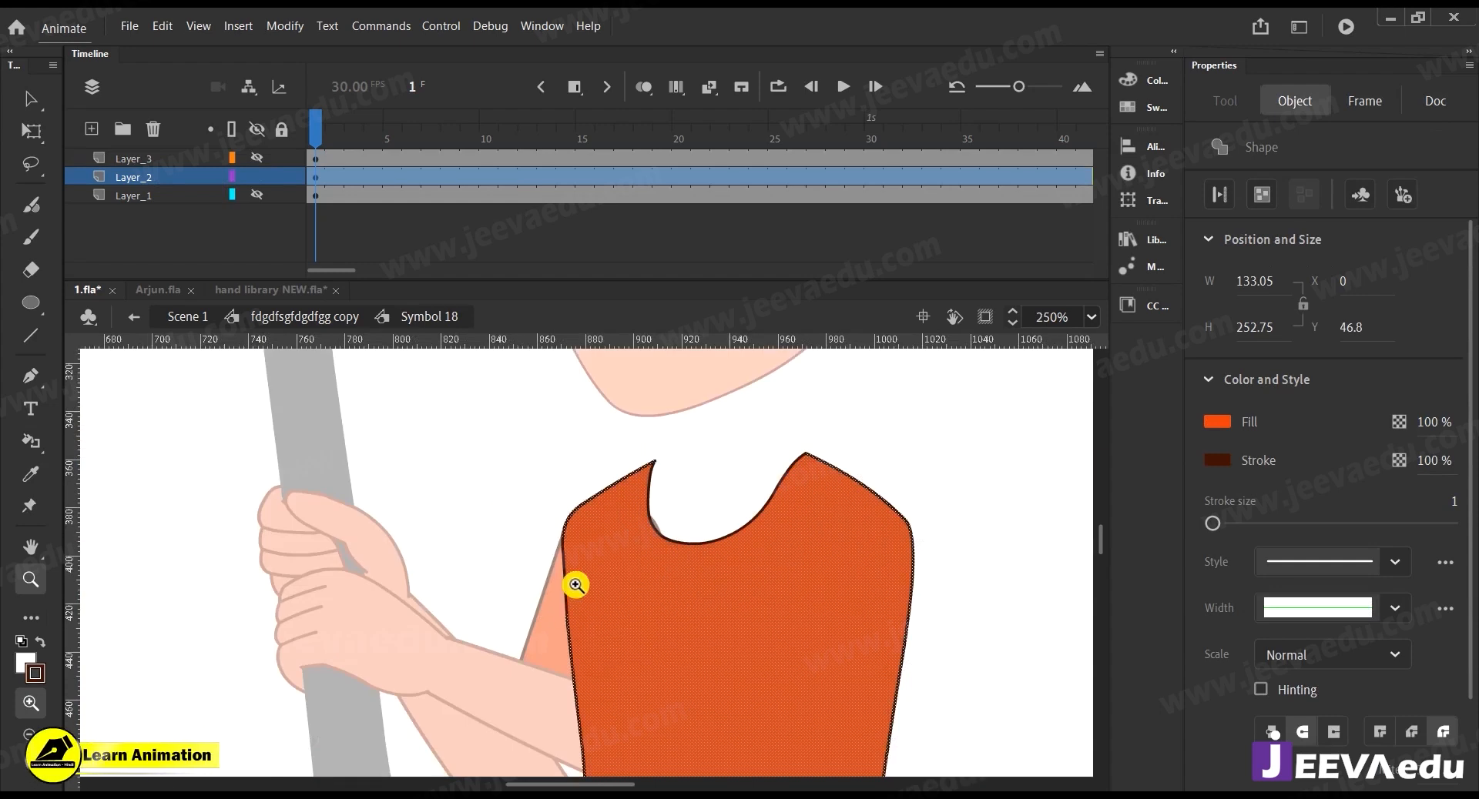
drag(859, 641, 776, 590)
alt+click(597, 612)
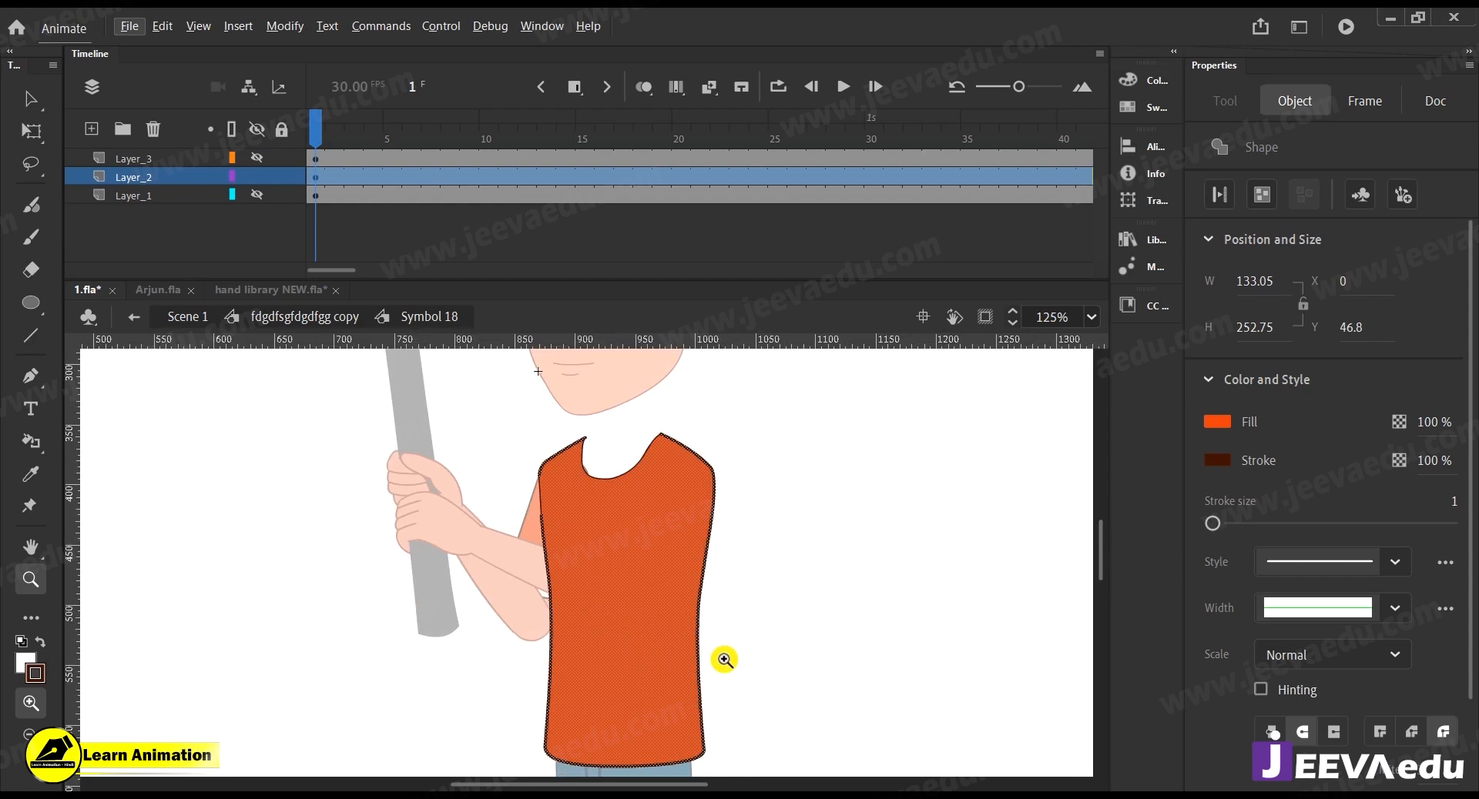
key(v)
click(769, 617)
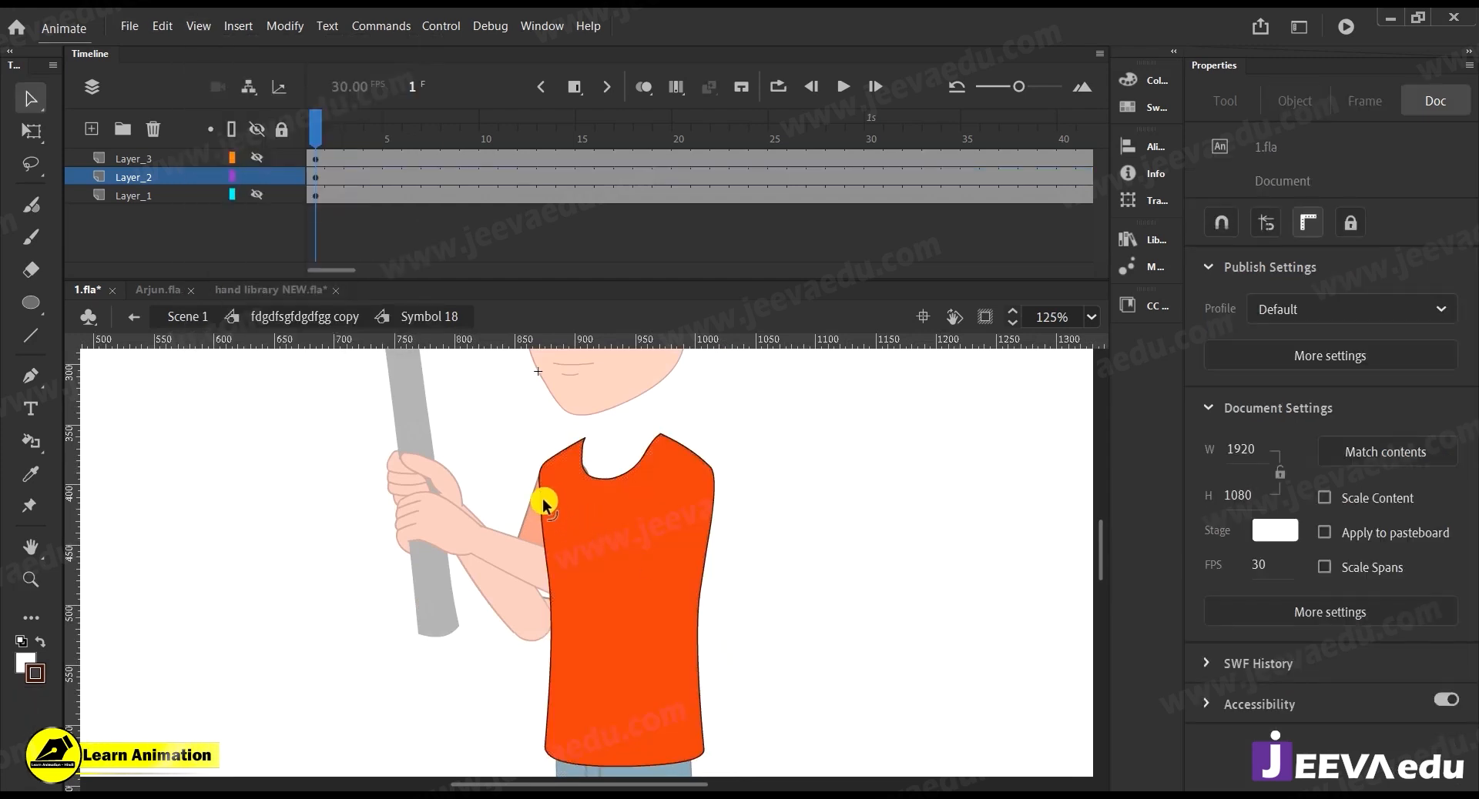
key(z)
click(523, 498)
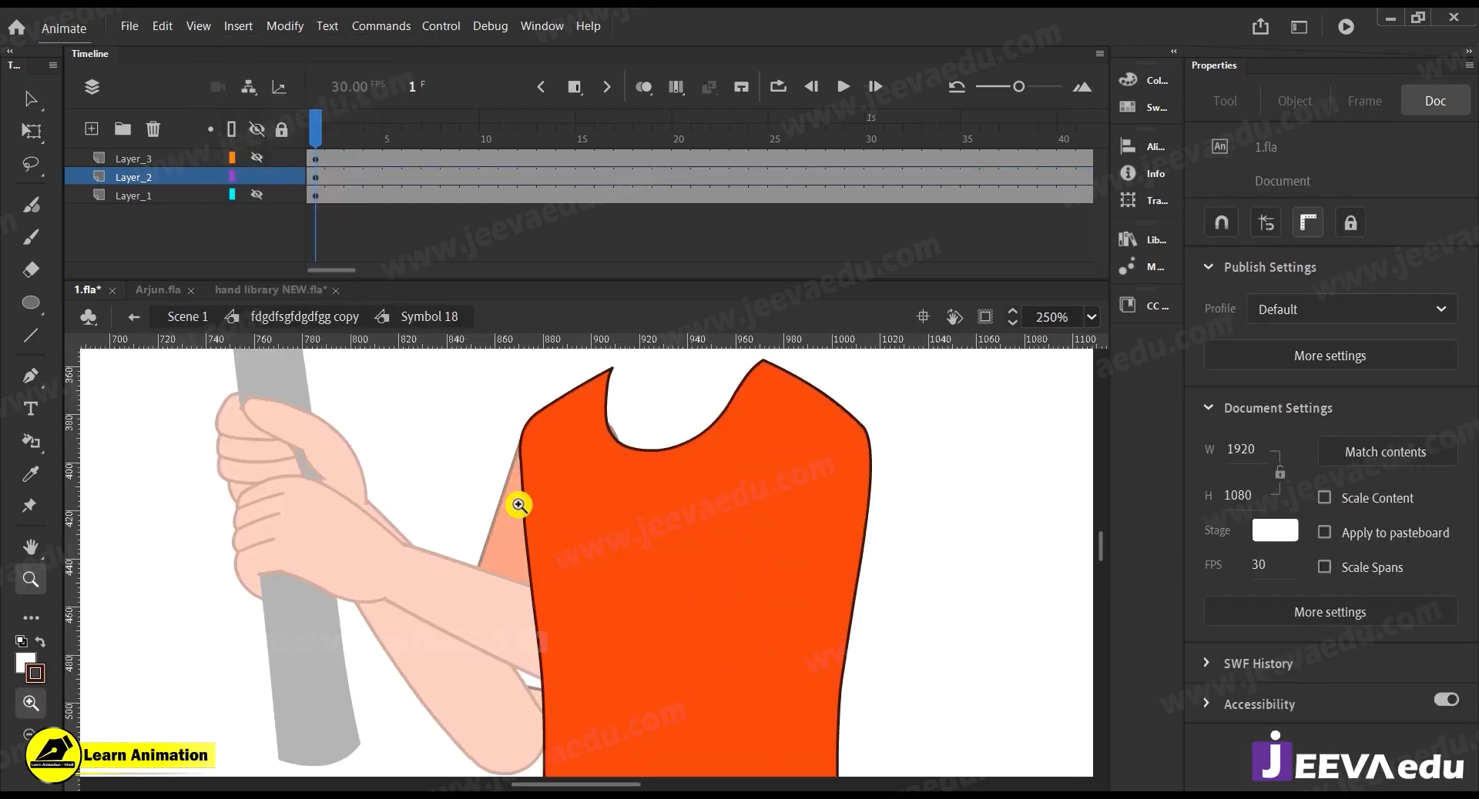
click(526, 496)
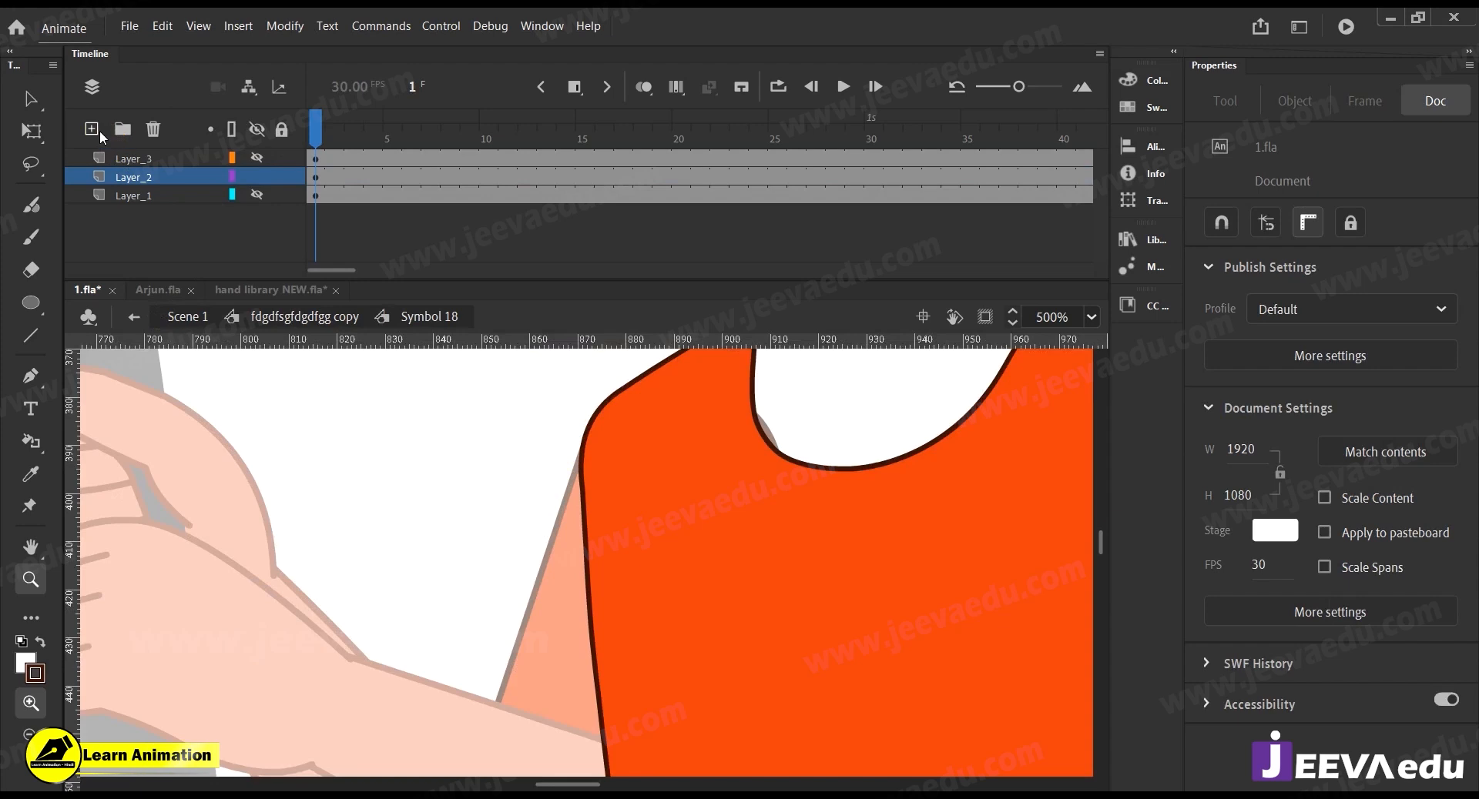
click(92, 130)
Draw an orange rectangle about 26 by 19 px, delete its outline, and place the fill over the shirt's edge at the pickaxe-side sleeve
key(k)
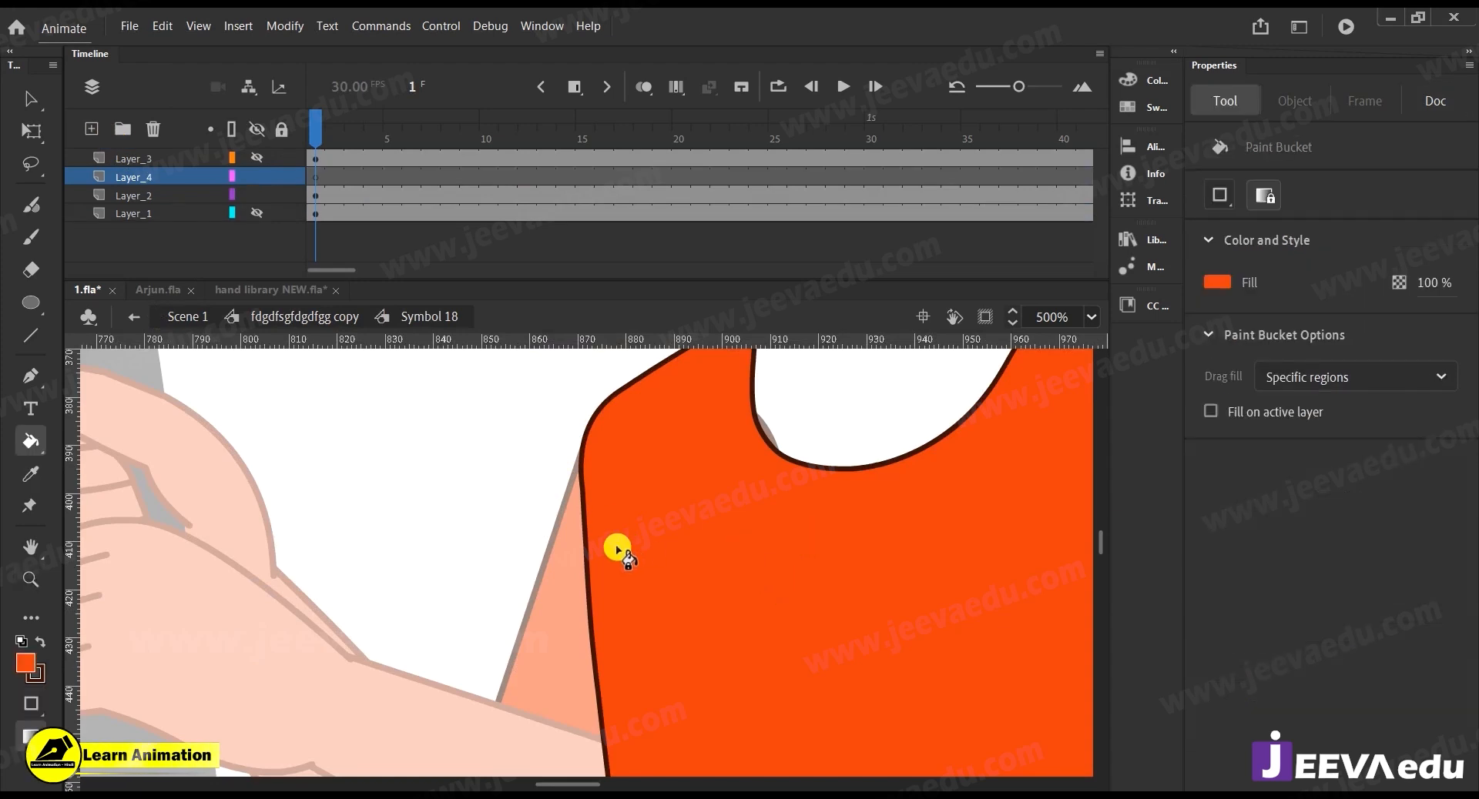
key(r)
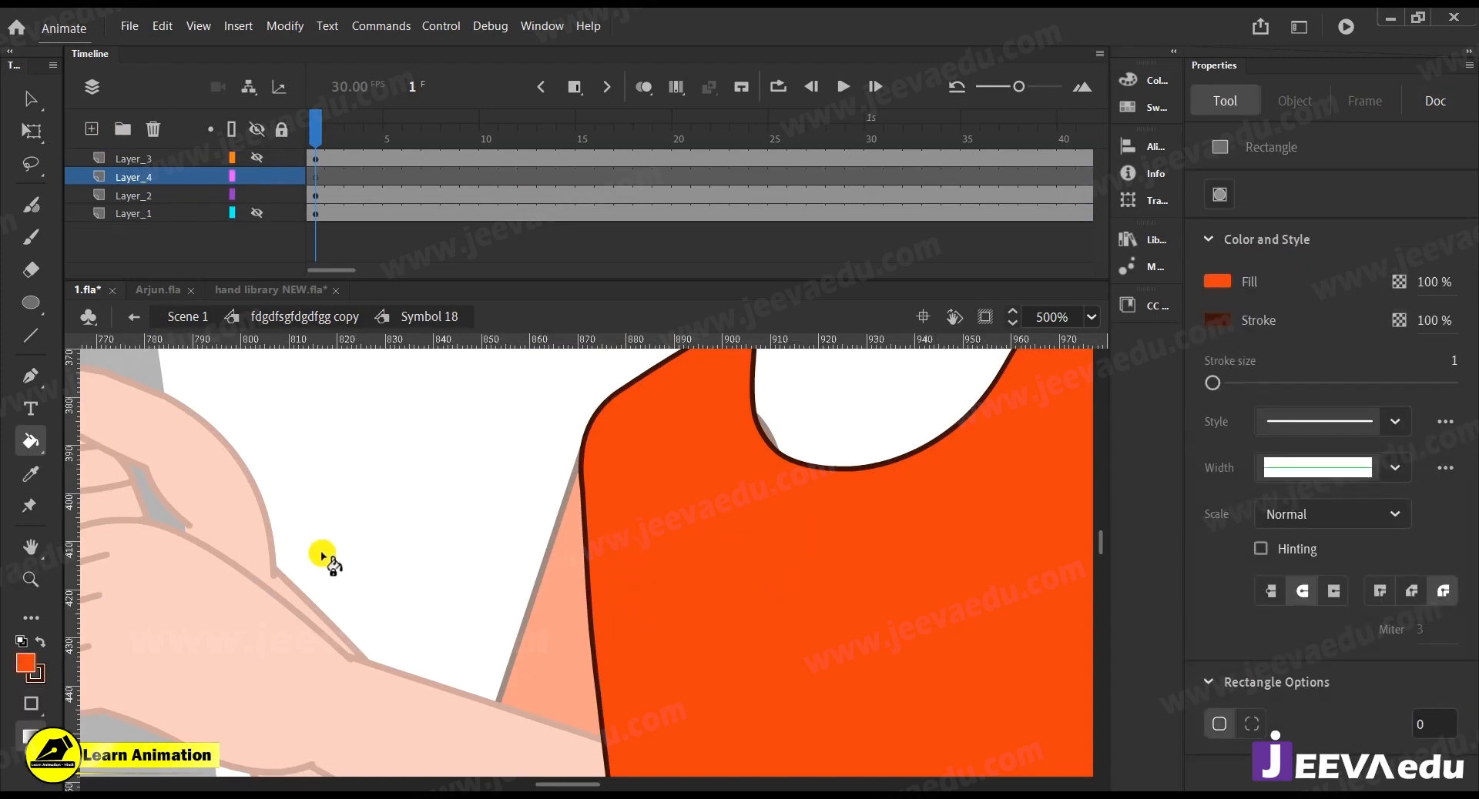
drag(335, 502, 472, 599)
key(v)
click(452, 601)
key(Delete)
click(416, 580)
drag(416, 580, 625, 553)
Reshape the orange patch's upper outer corner so it tapers into the shirt's dark outline below the shoulder
key(z)
click(588, 514)
click(553, 507)
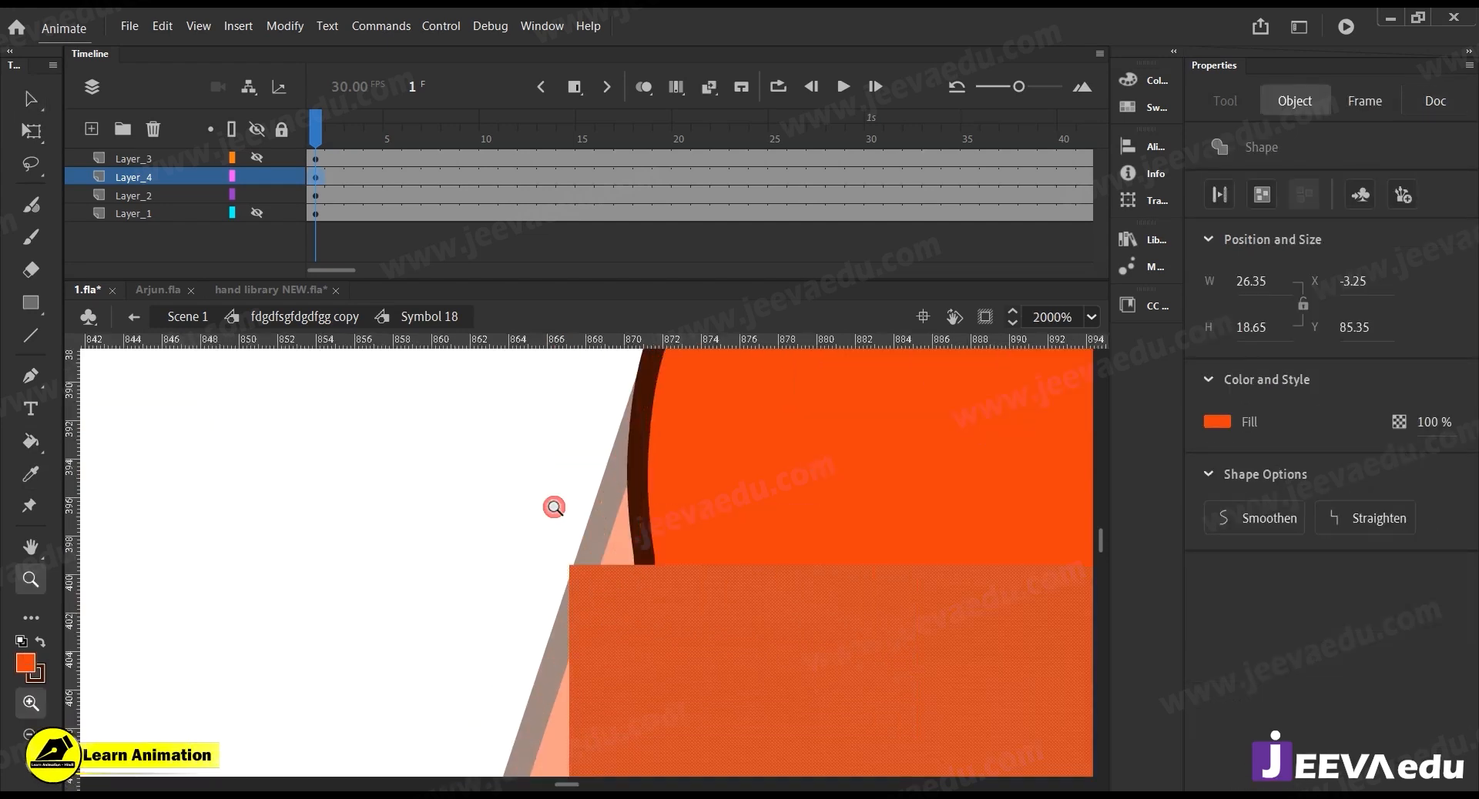
key(v)
click(504, 521)
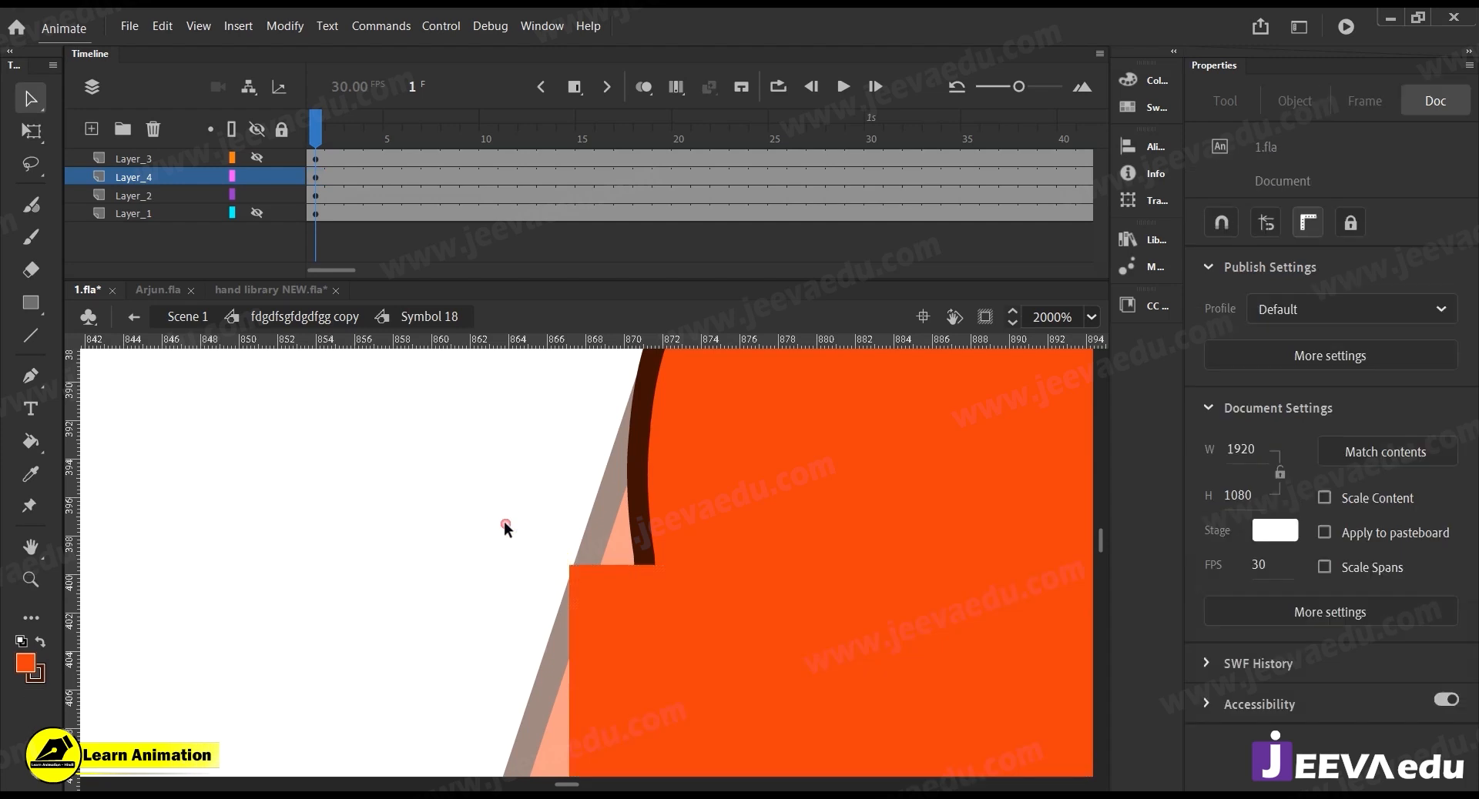
mouse_move(570, 567)
mouse_down()
mouse_move(616, 584)
mouse_move(682, 453)
mouse_up()
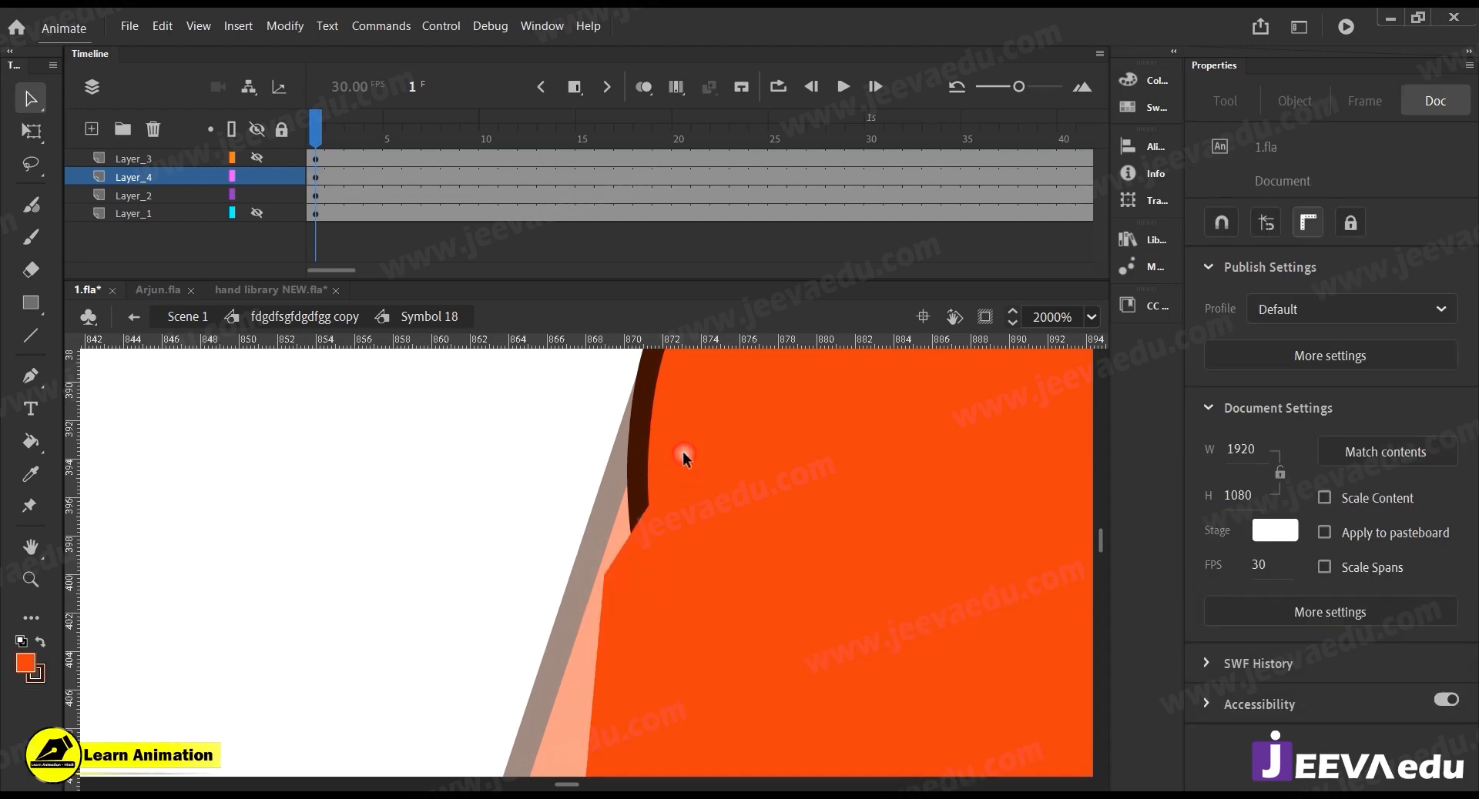
drag(605, 575, 614, 542)
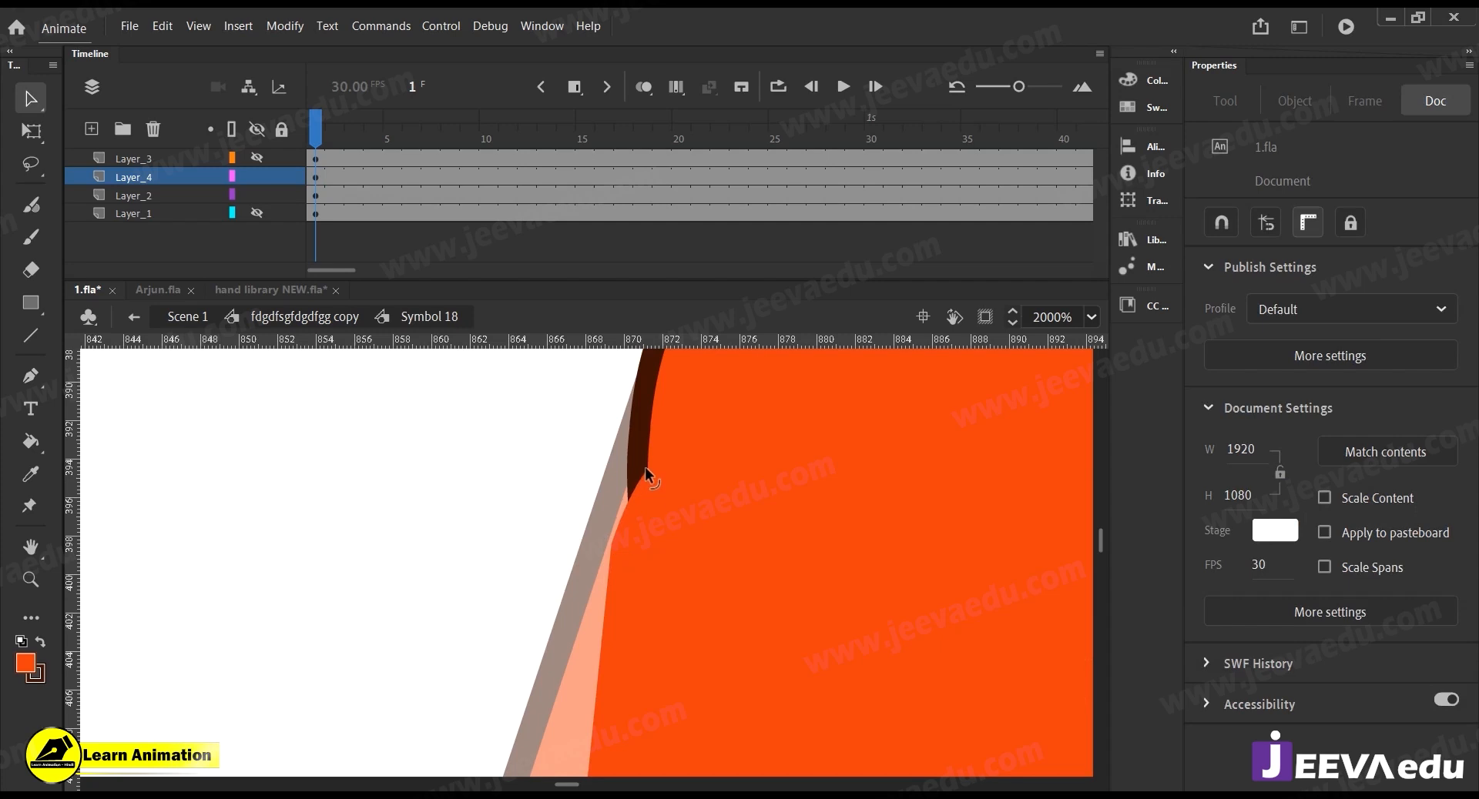
Extend the orange patch's lower outer corner downward to cover more of the shirt's side outline
scroll(647, 600, down, 3)
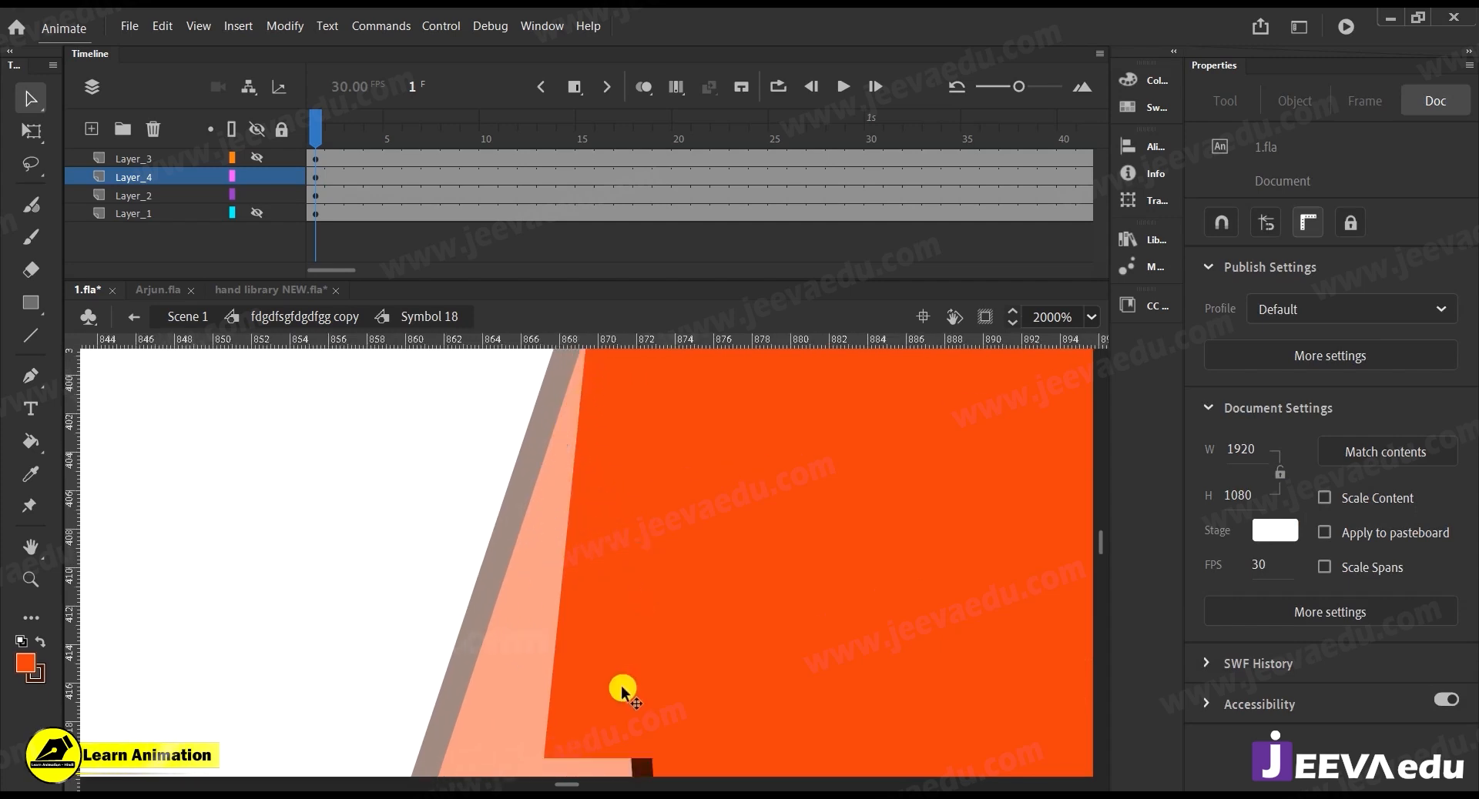
key(z)
alt+click(589, 645)
alt+click(590, 645)
key(v)
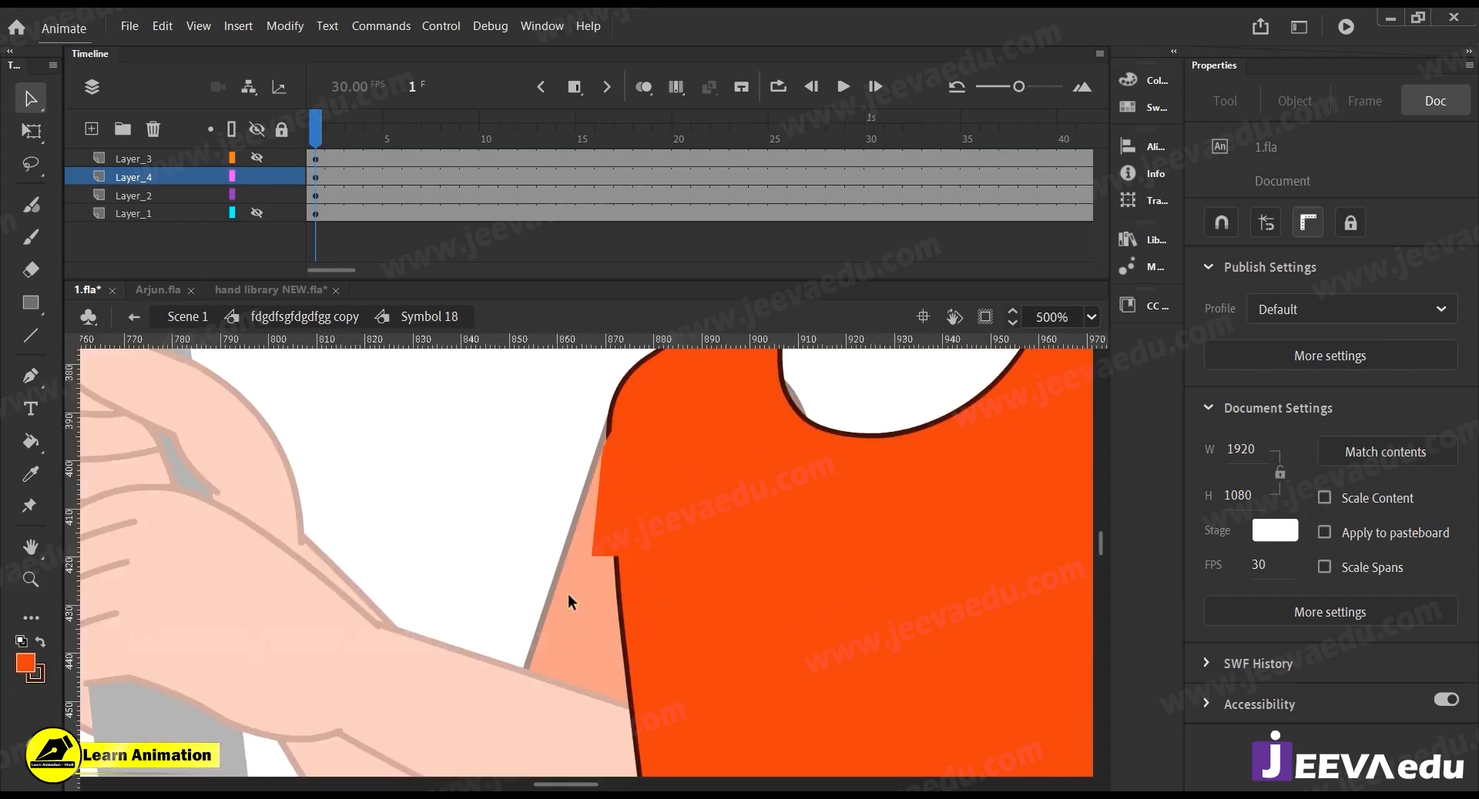
drag(589, 553, 594, 602)
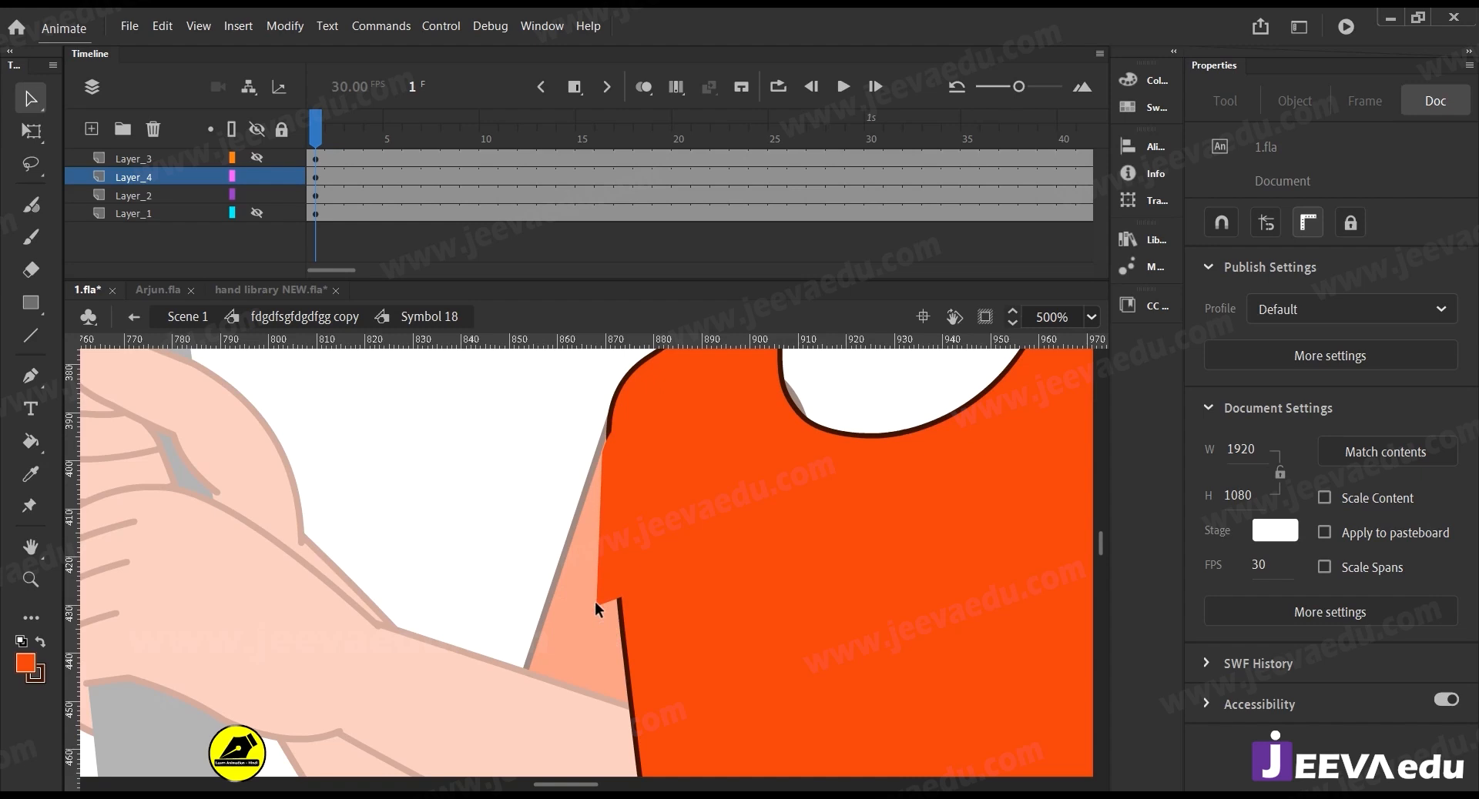
Leave the torso symbol and examine how the shirt and sleeve join on the whole character
double_click(478, 513)
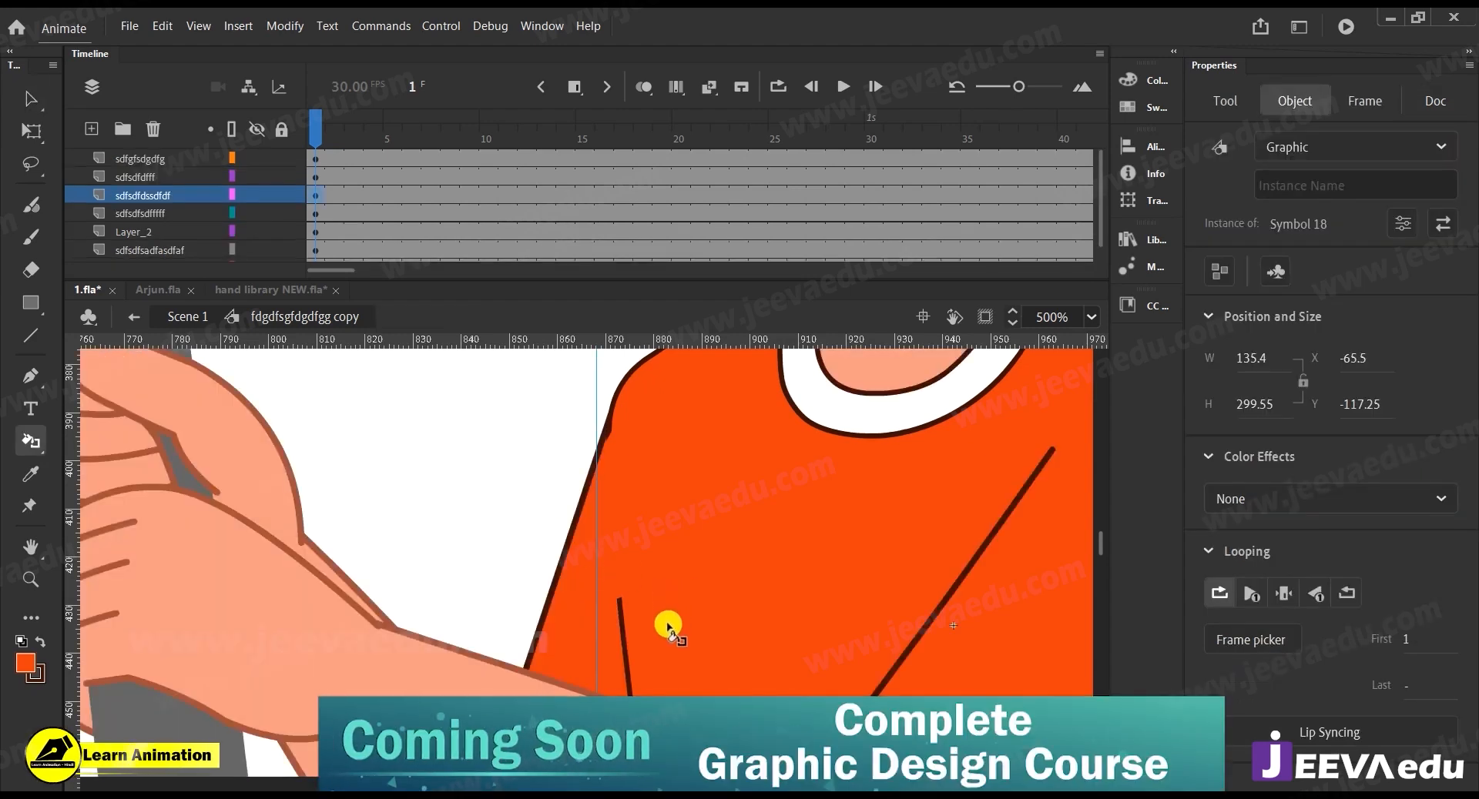
key(z)
alt+click(655, 609)
alt+click(657, 599)
key(v)
click(502, 510)
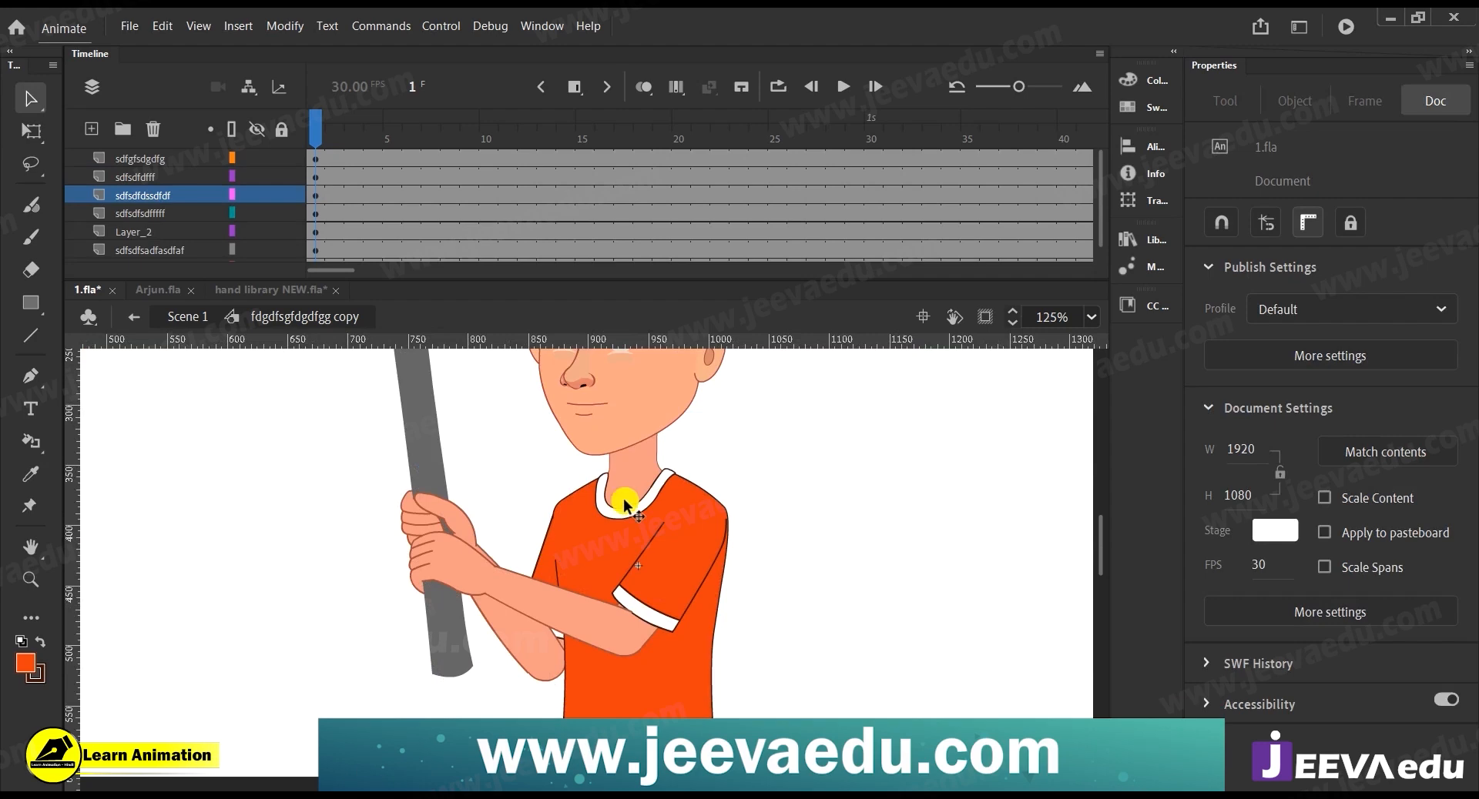
key(ctrl+minus)
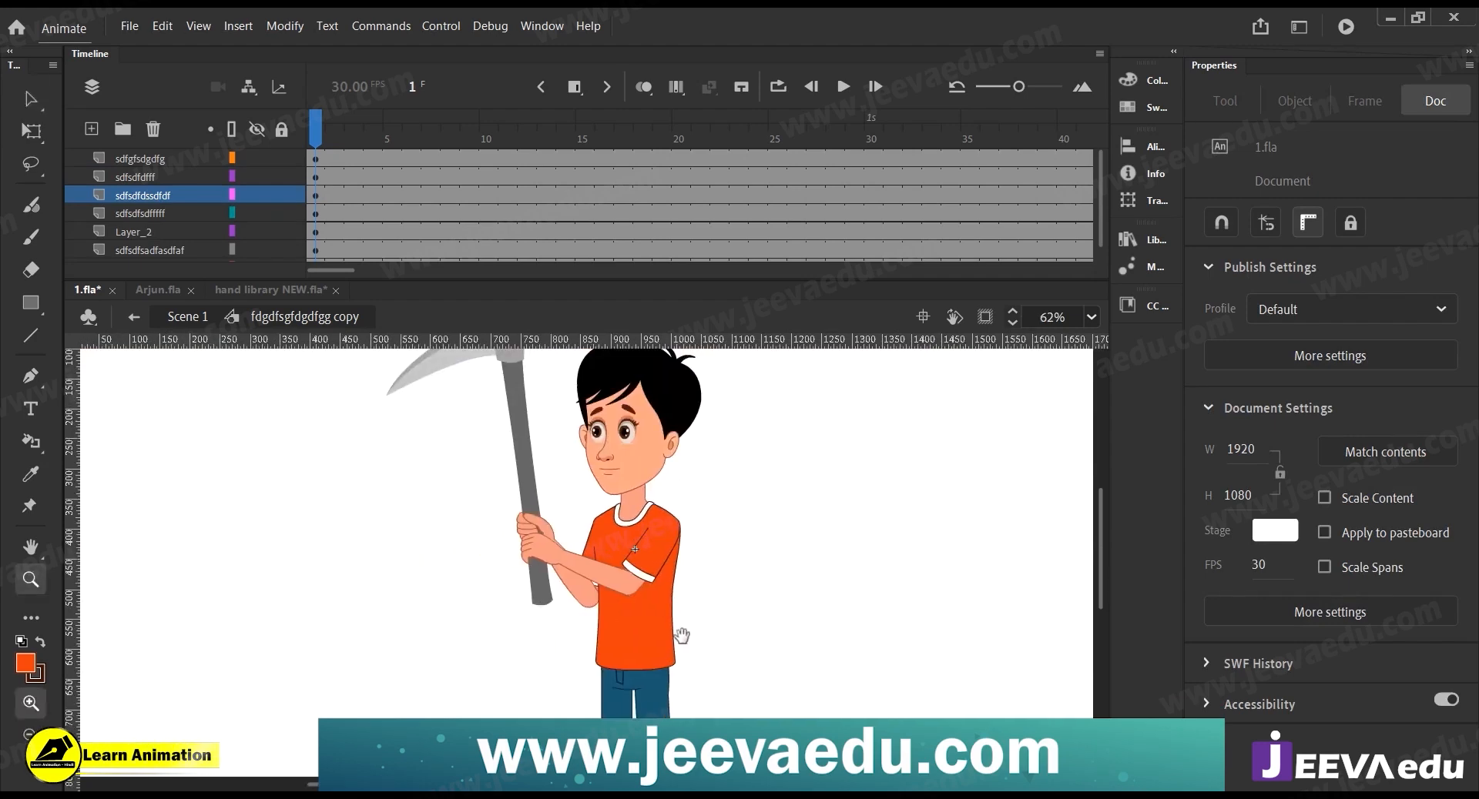
drag(651, 637, 656, 662)
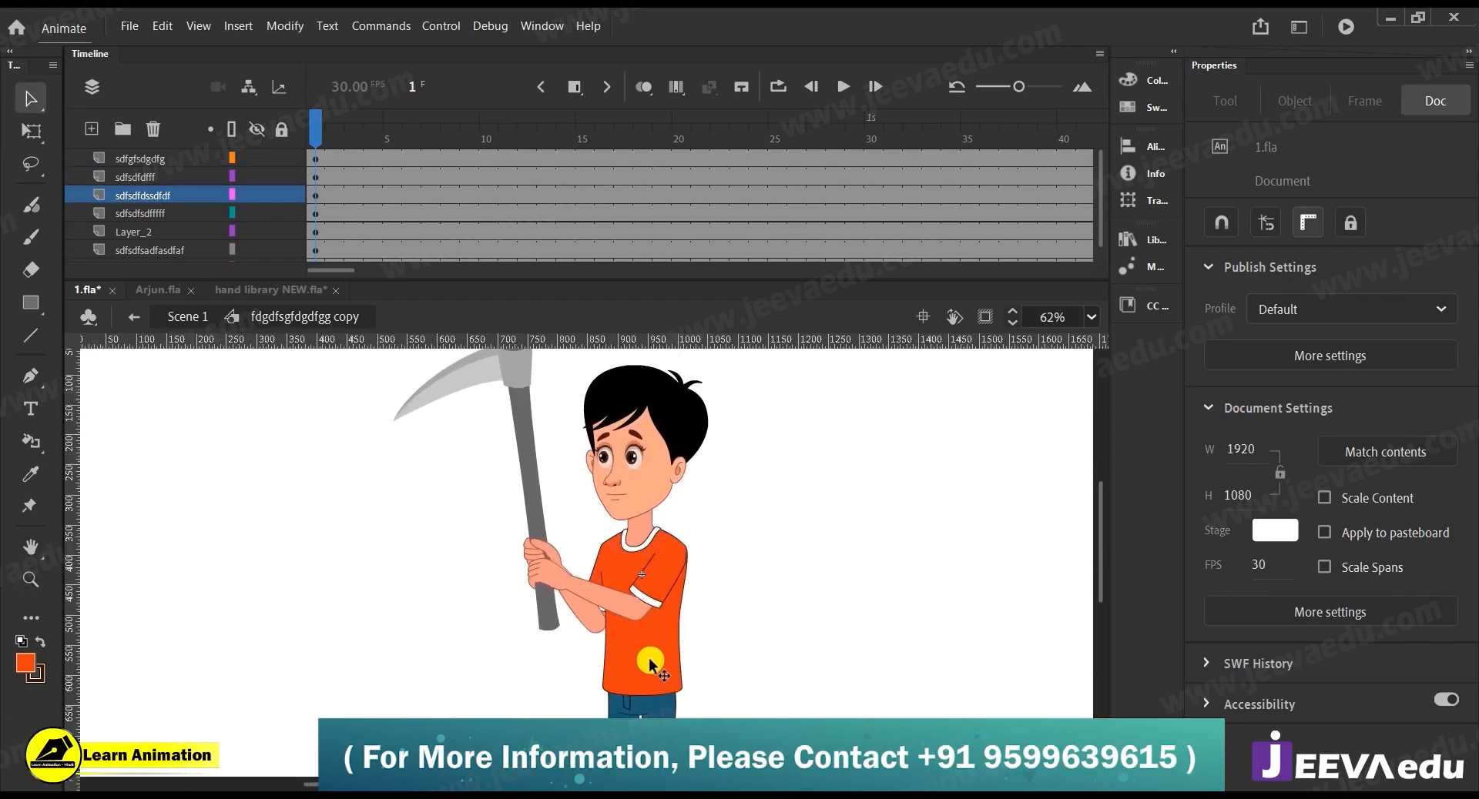
Reopen the torso symbol, try moving the orange patch away from the shirt, and undo that move
double_click(647, 655)
click(645, 662)
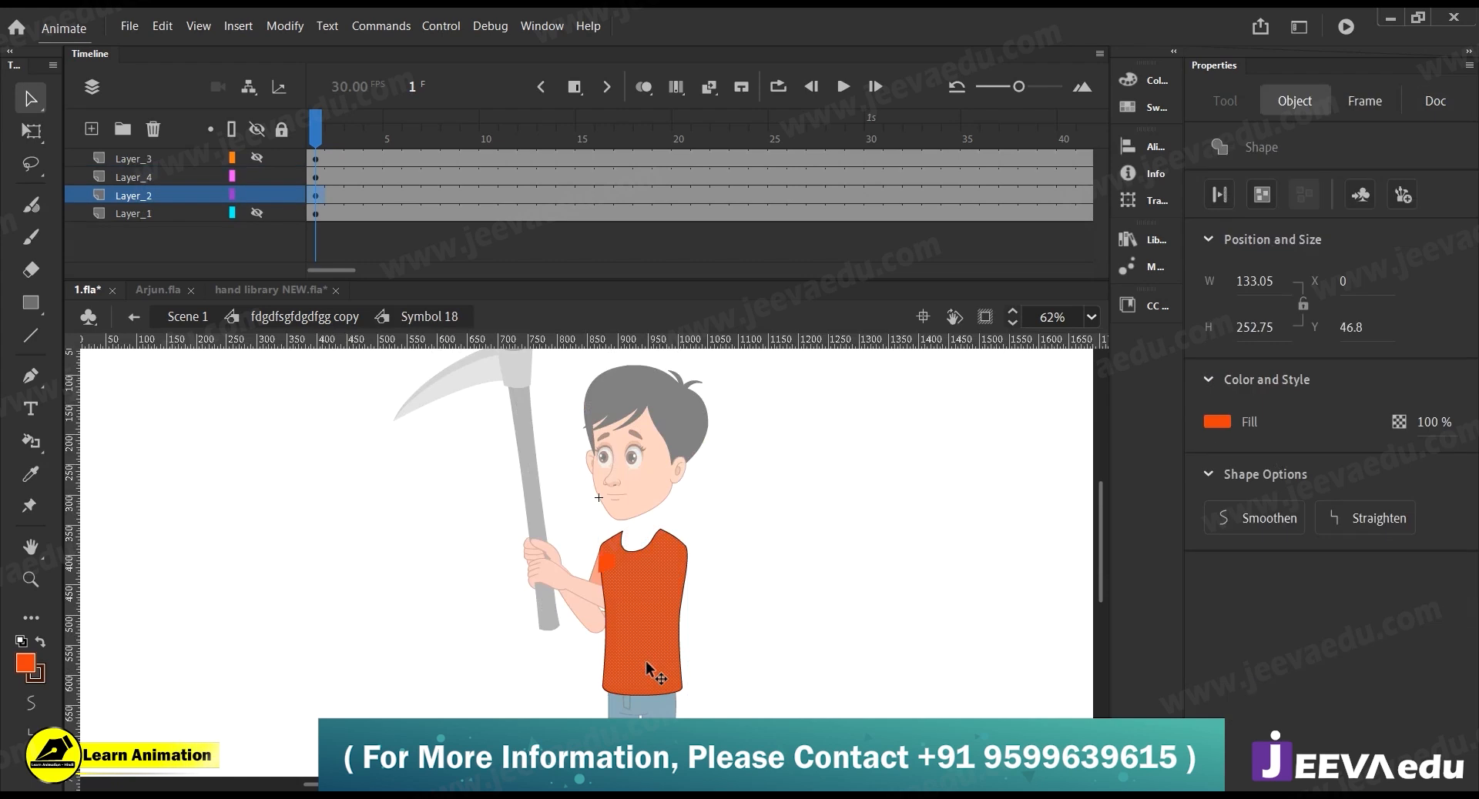
click(608, 565)
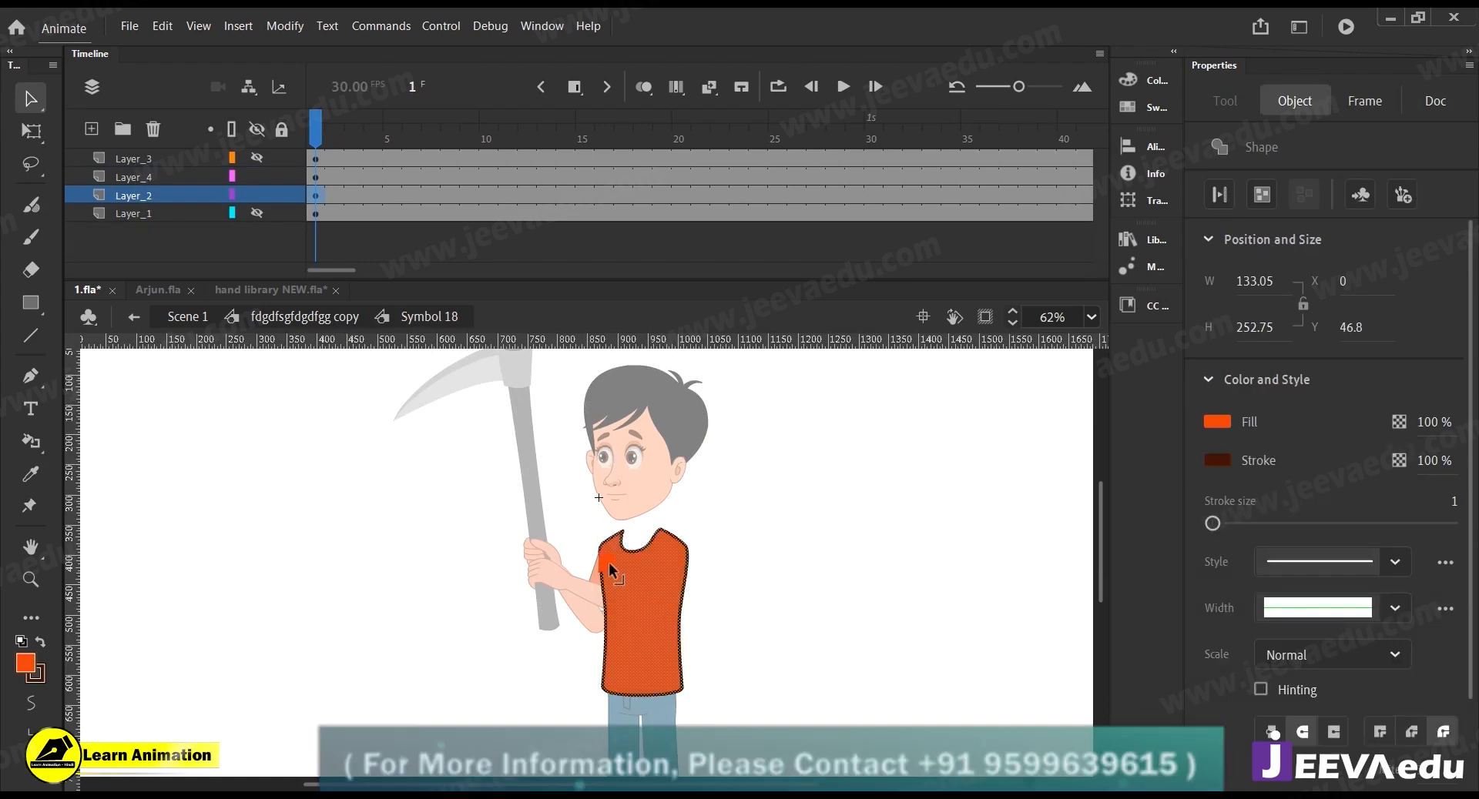
key(z)
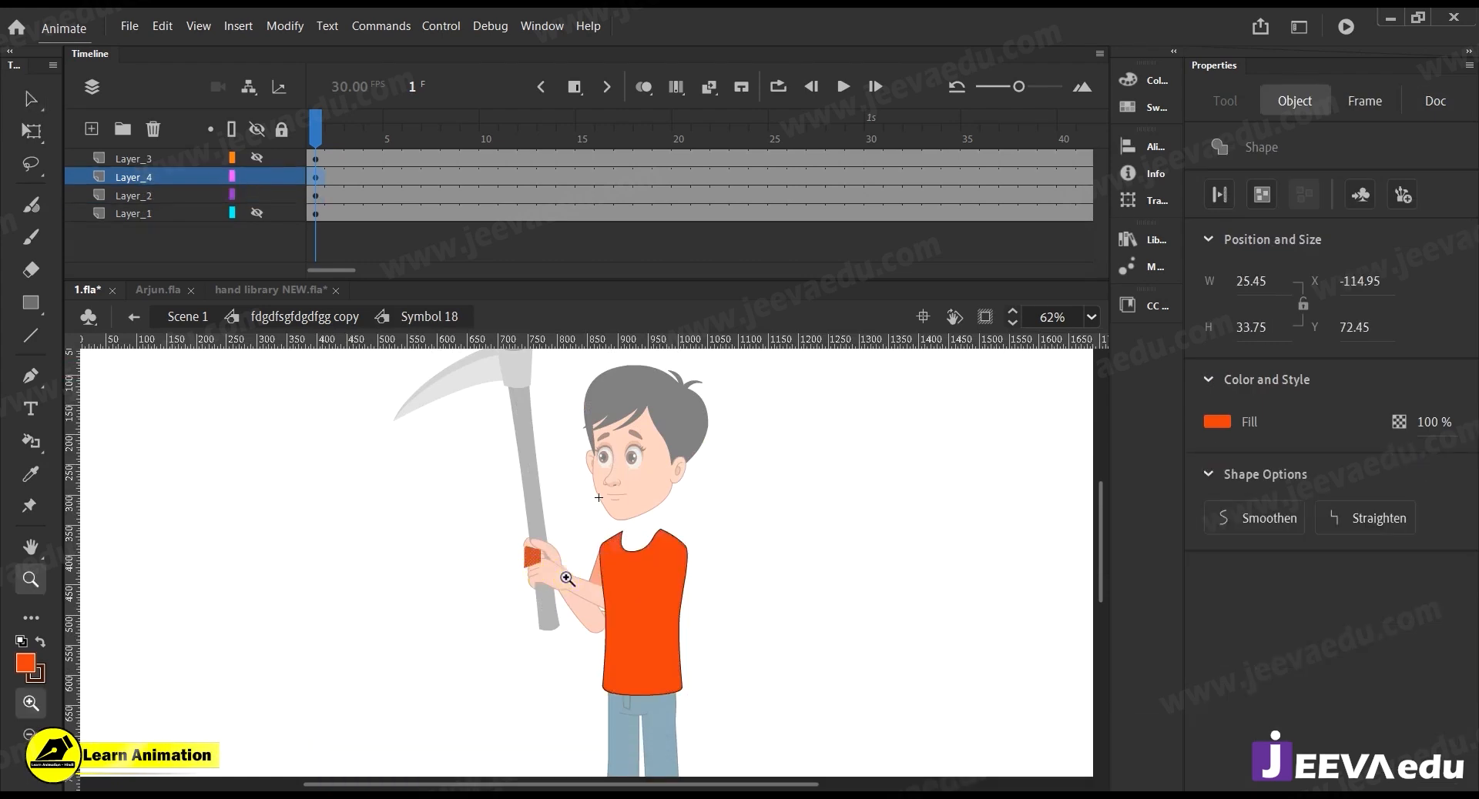
click(537, 571)
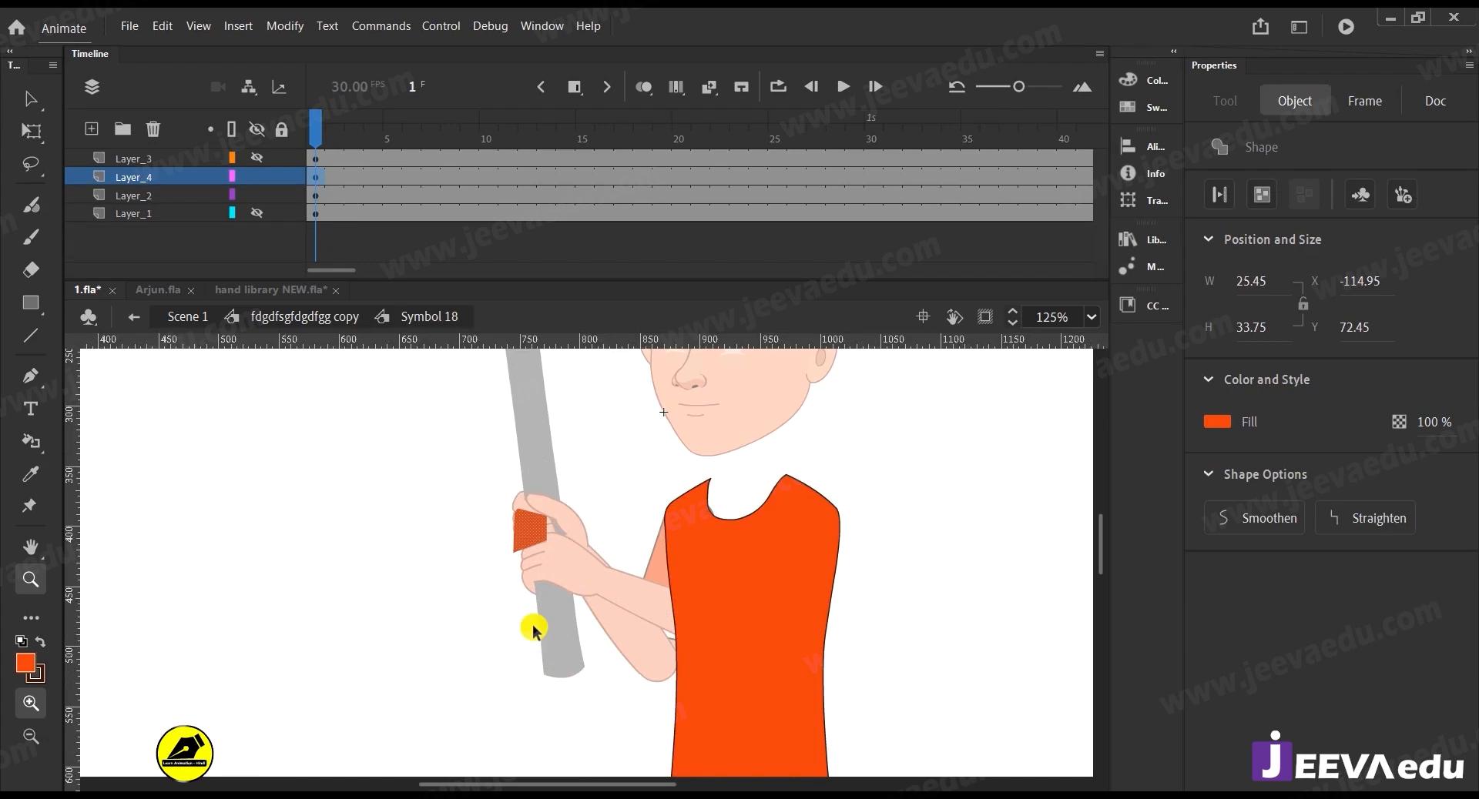
key(ctrl+z)
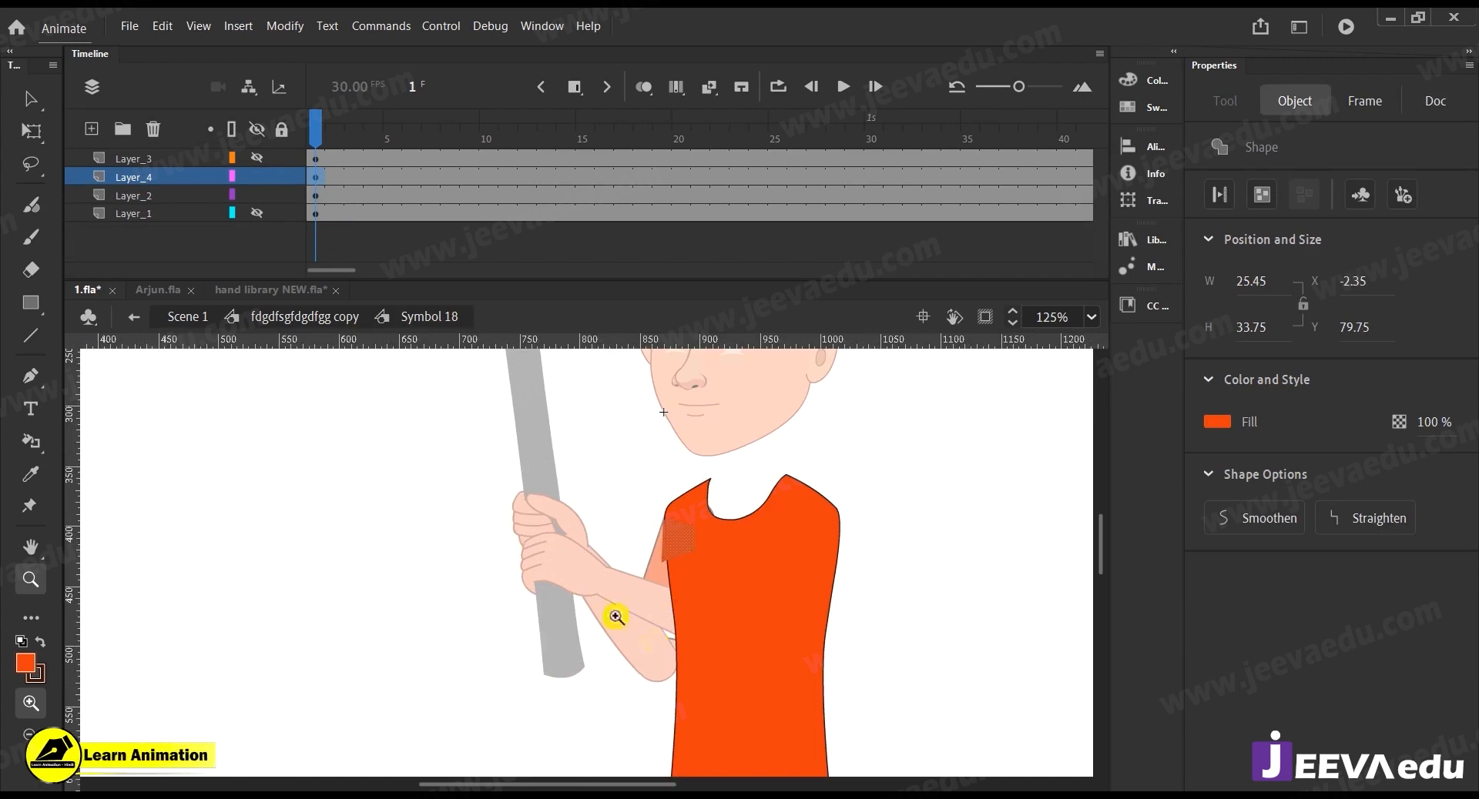
Make all the torso layers visible, including the collar and neck
click(260, 178)
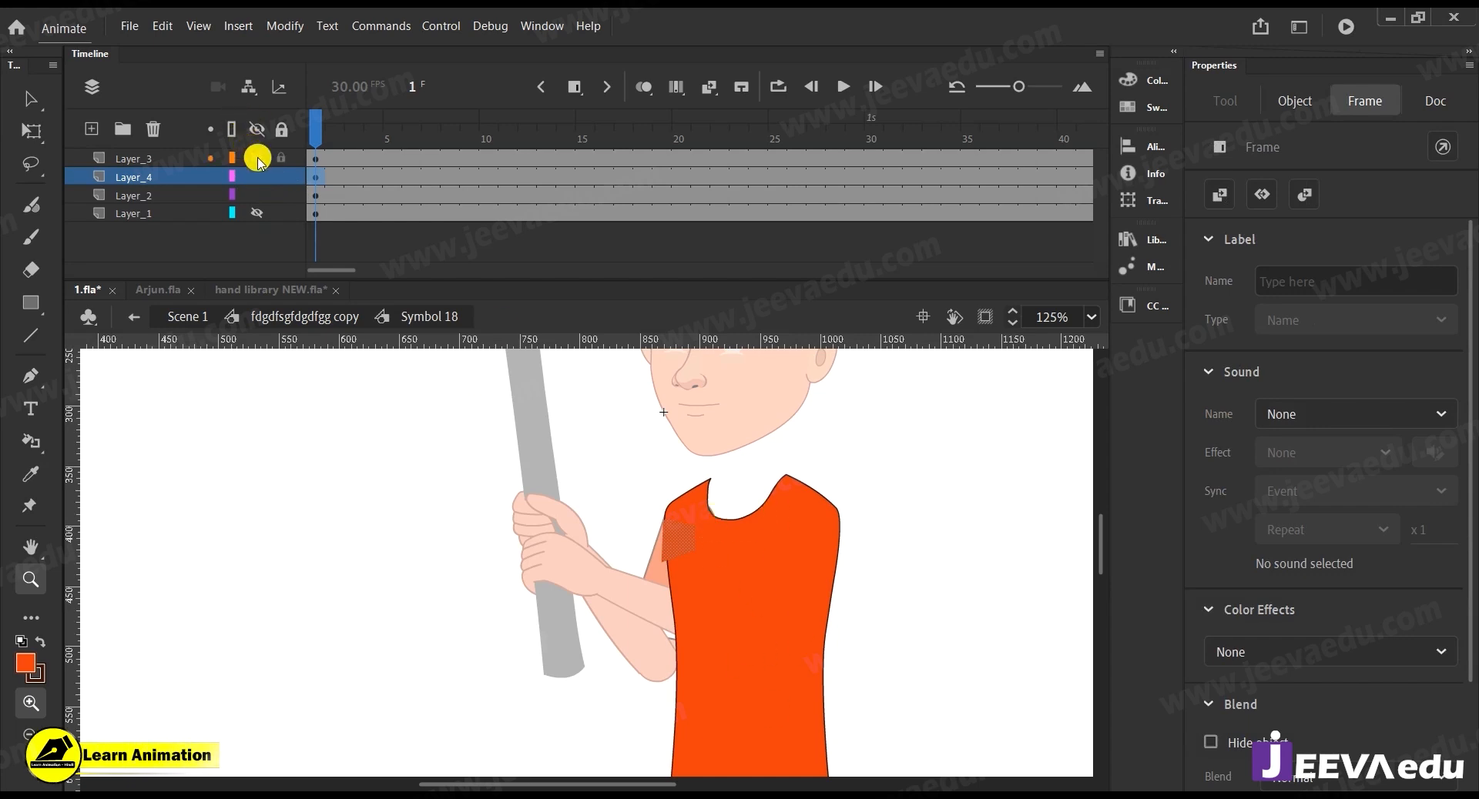
click(258, 158)
alt+click(258, 159)
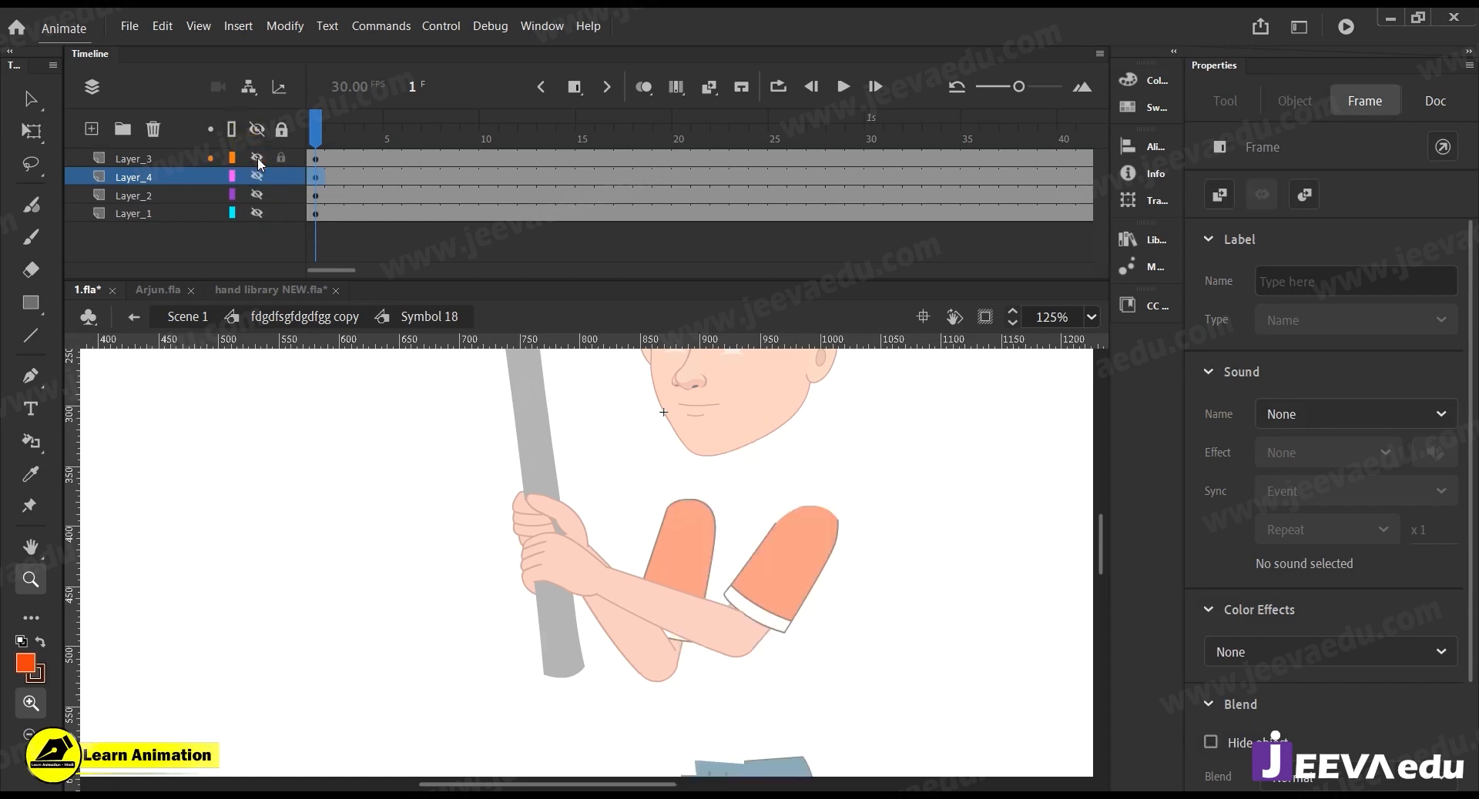
alt+click(261, 173)
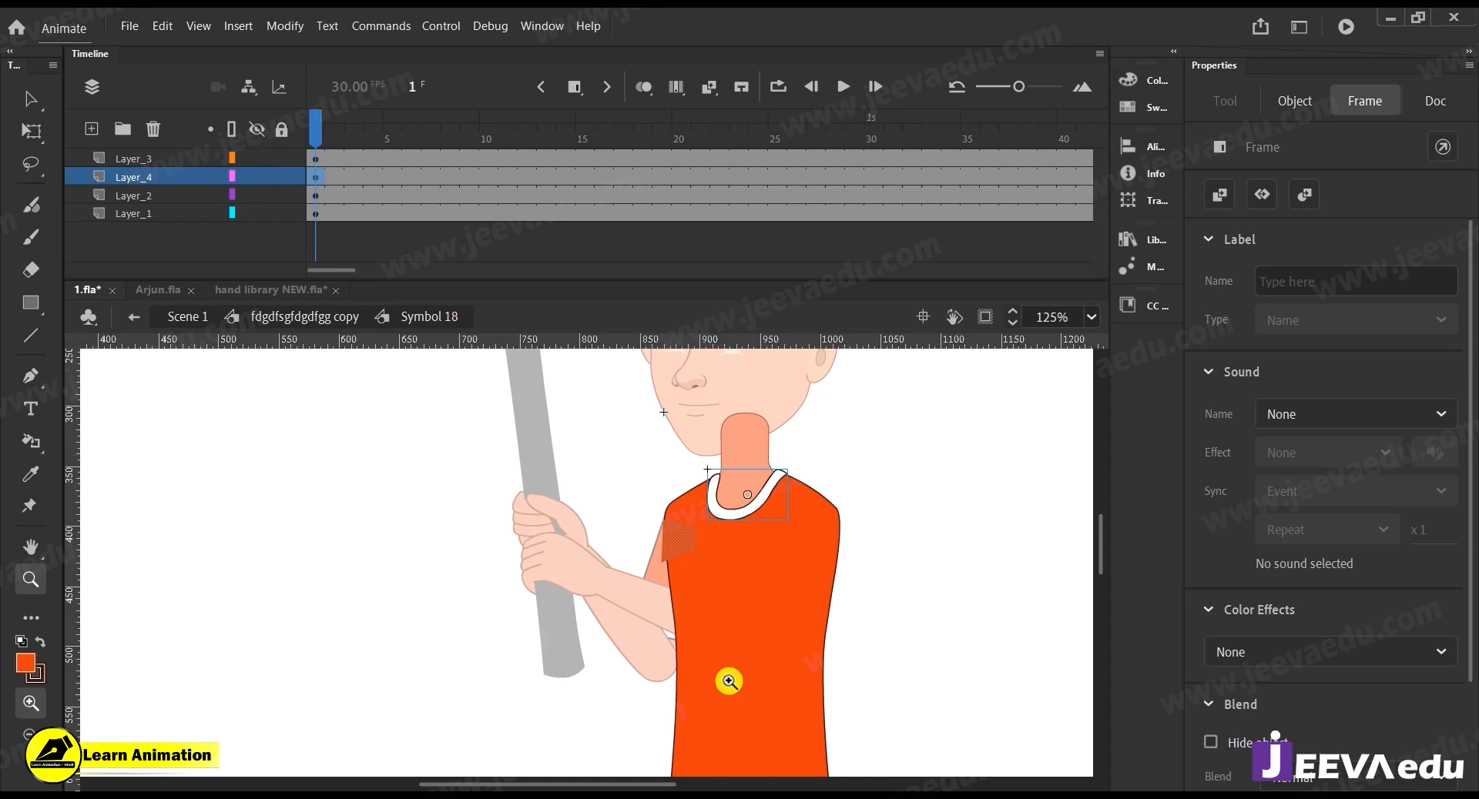
Select the neck, shirt, patch and collar artwork across all torso layers
alt+click(756, 633)
drag(737, 665, 782, 687)
key(v)
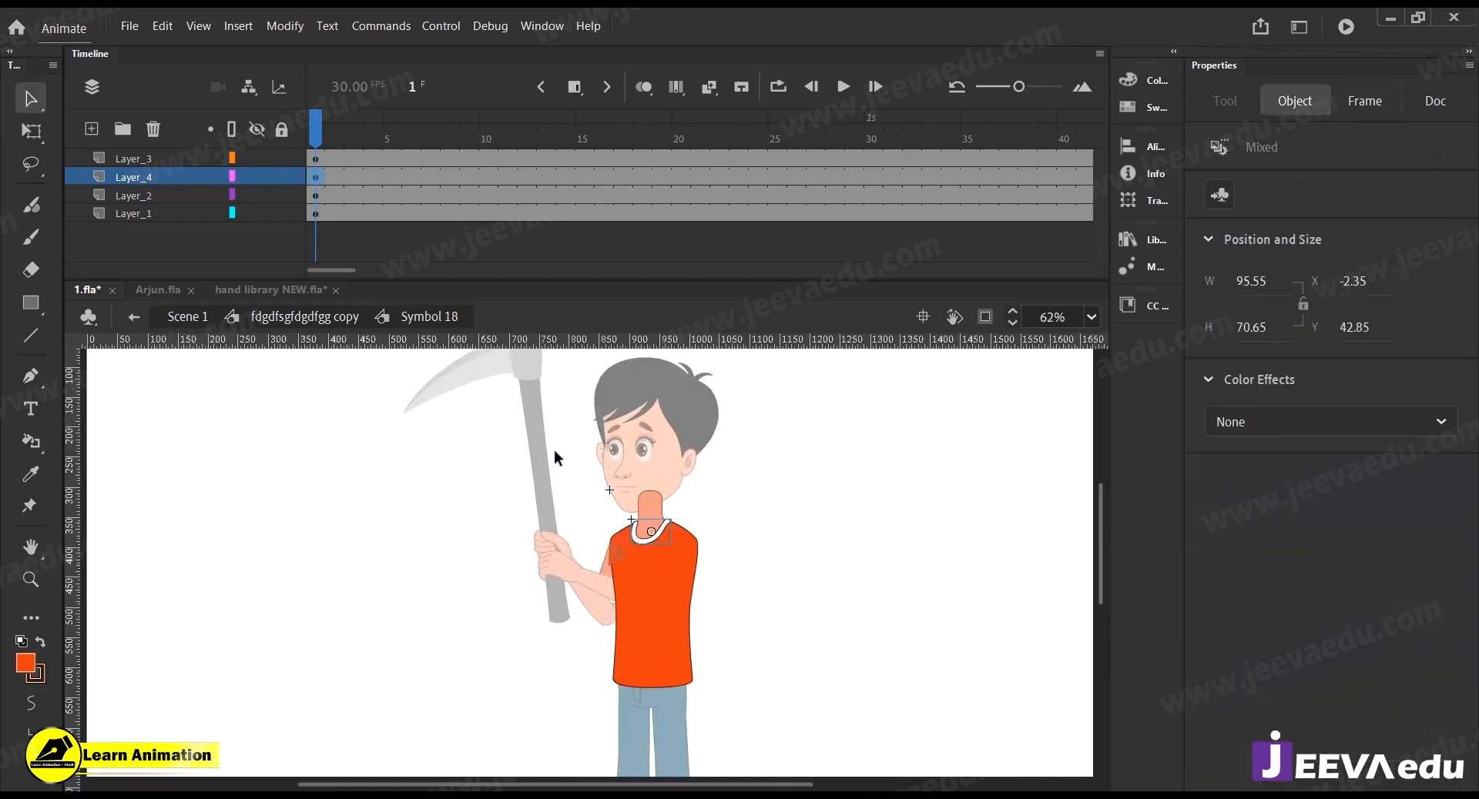
drag(547, 443, 793, 763)
key(z)
click(637, 589)
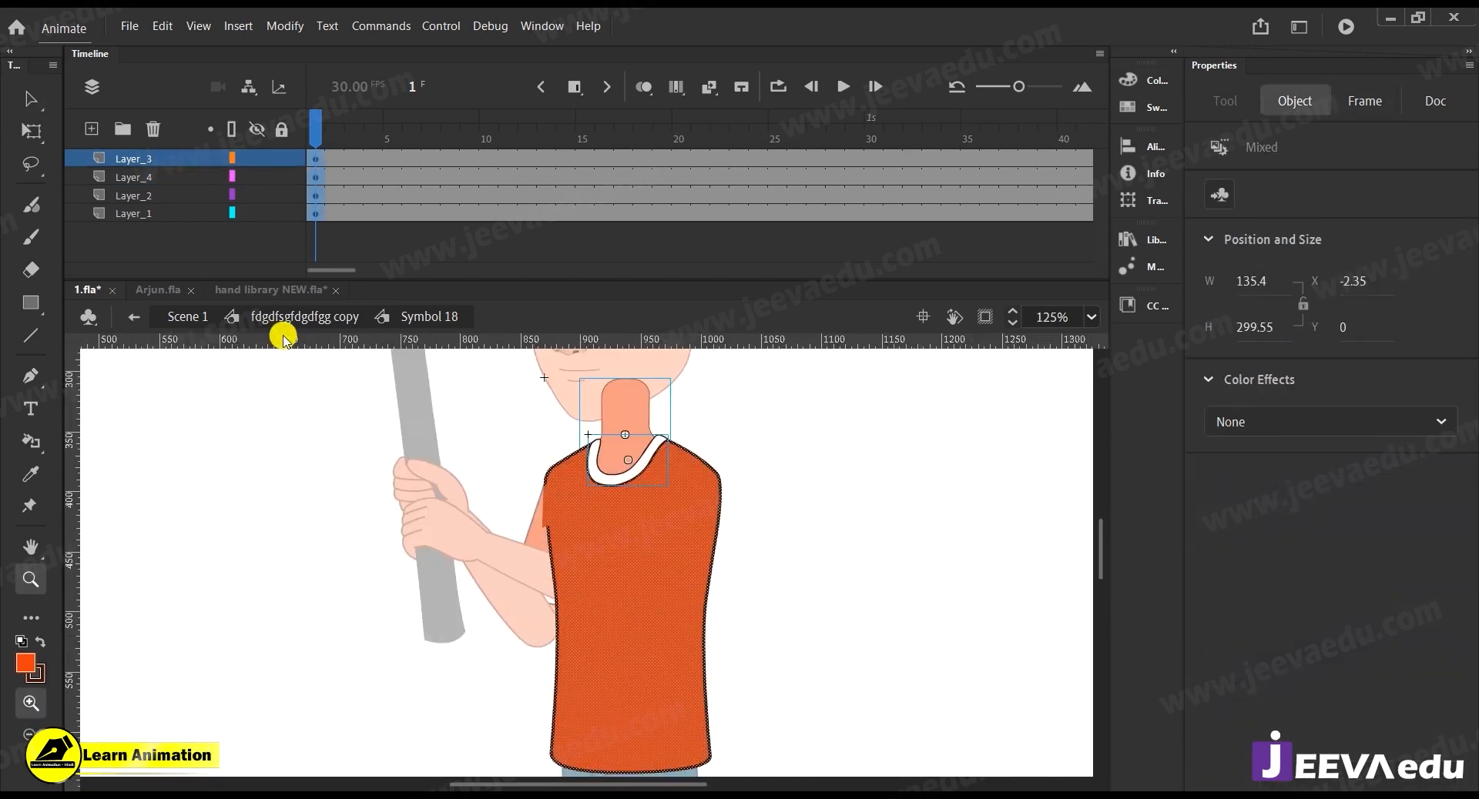
Leave the torso symbol and look over the boy with the pickaxe in the character symbol
click(283, 317)
alt+click(596, 668)
alt+click(591, 616)
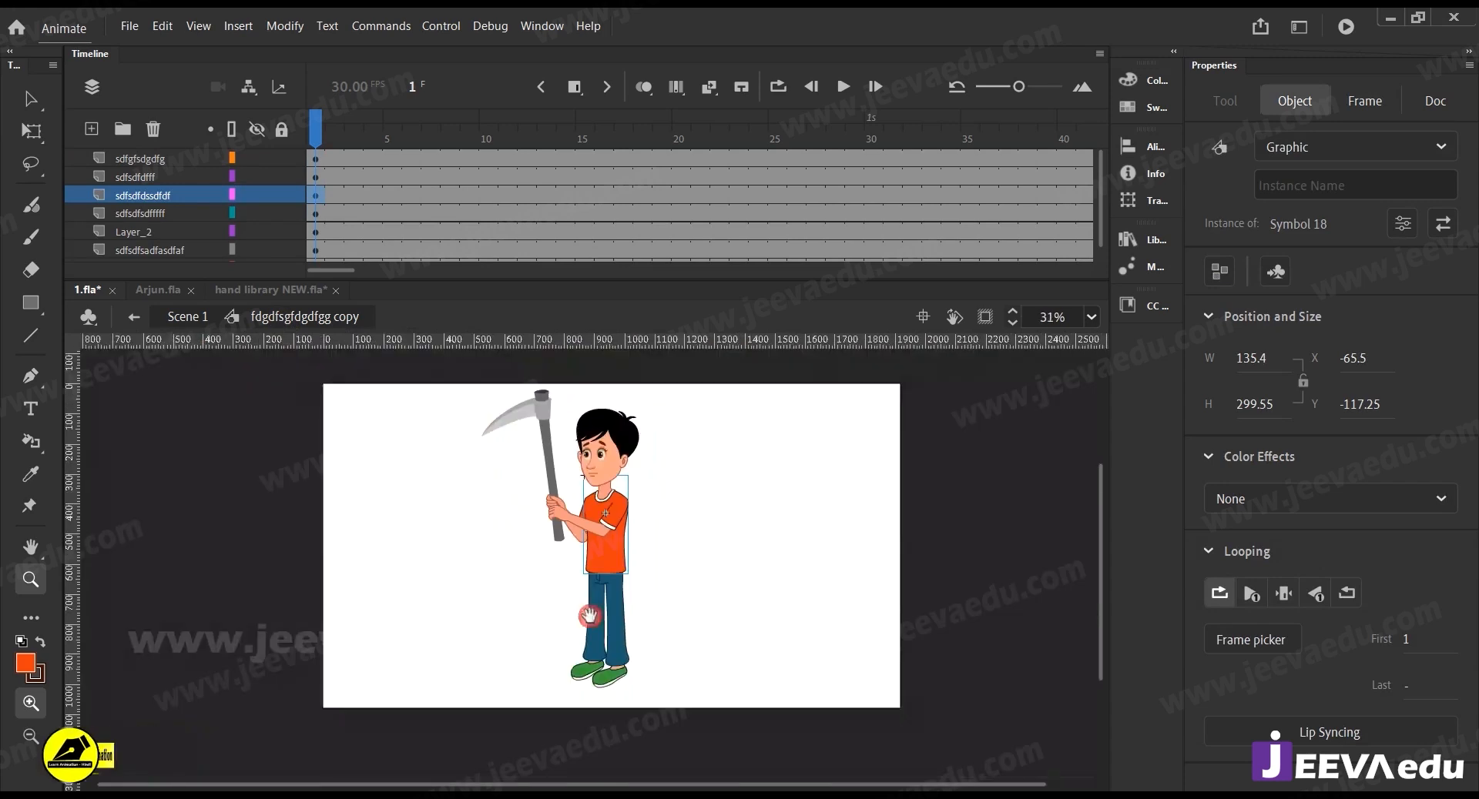
click(605, 550)
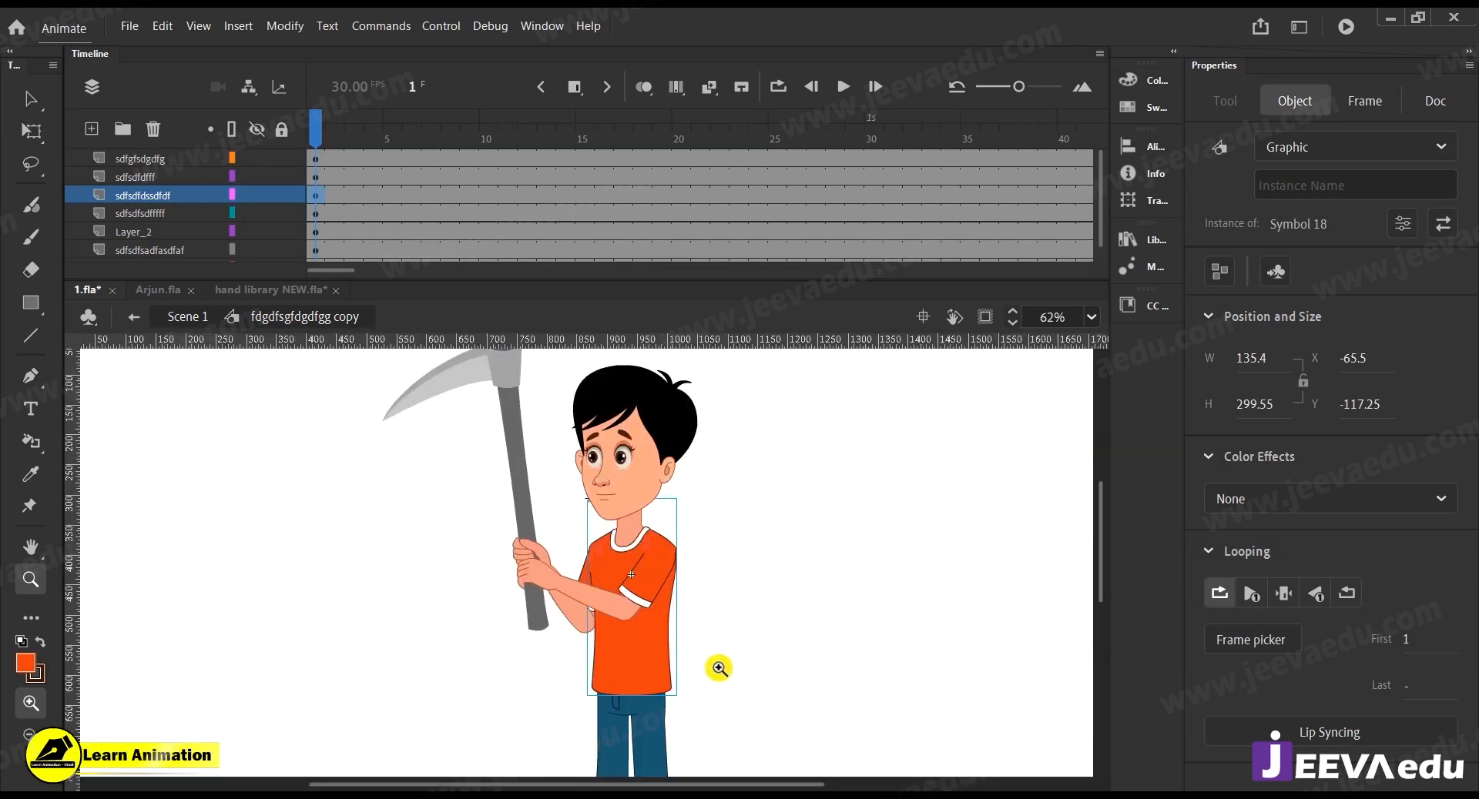
Try brushing a few thin curved strokes beside the boy's torso and undo them
key(b)
drag(809, 621, 790, 634)
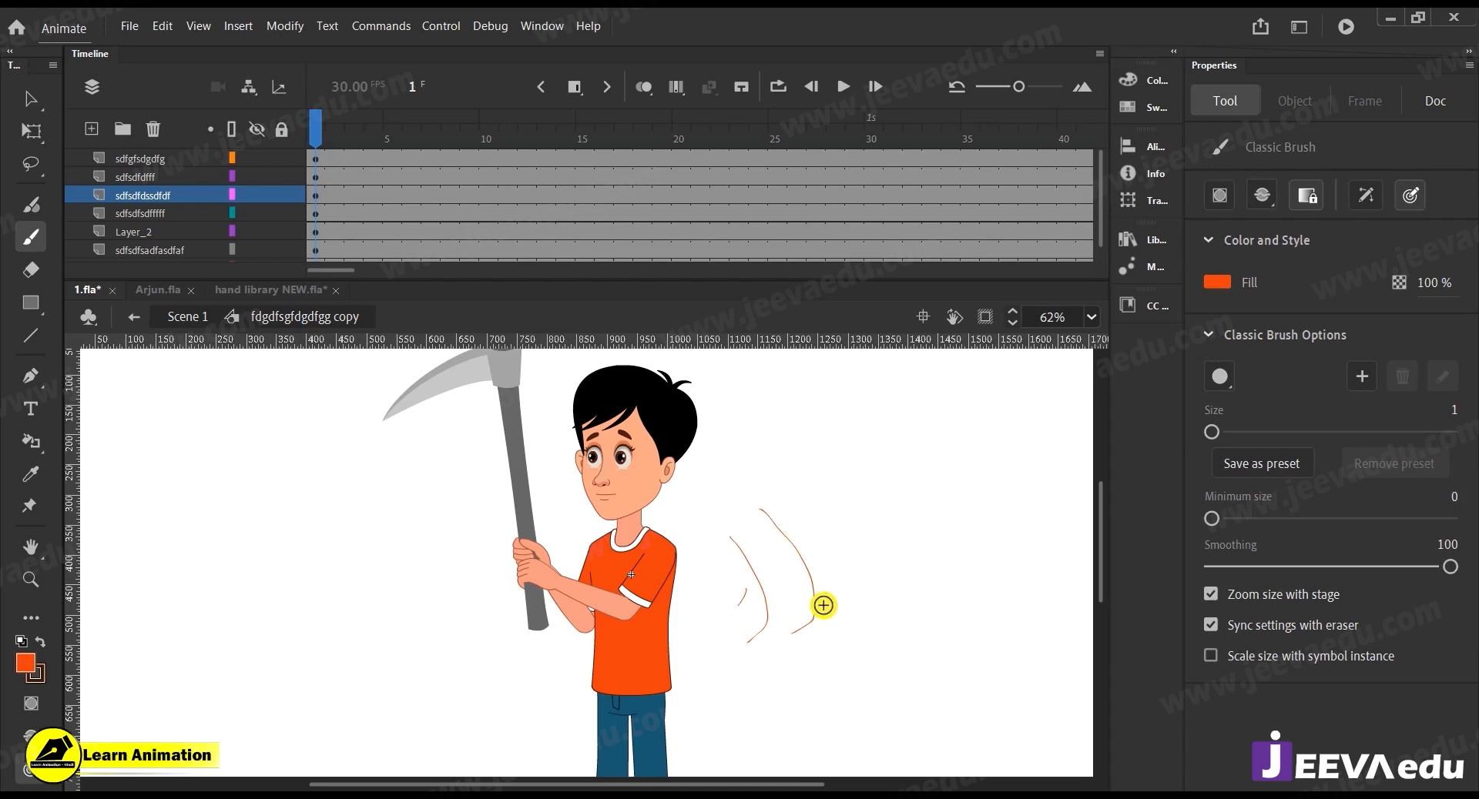
key(ctrl+z)
key(ctrl+z)
key(ctrl+z)
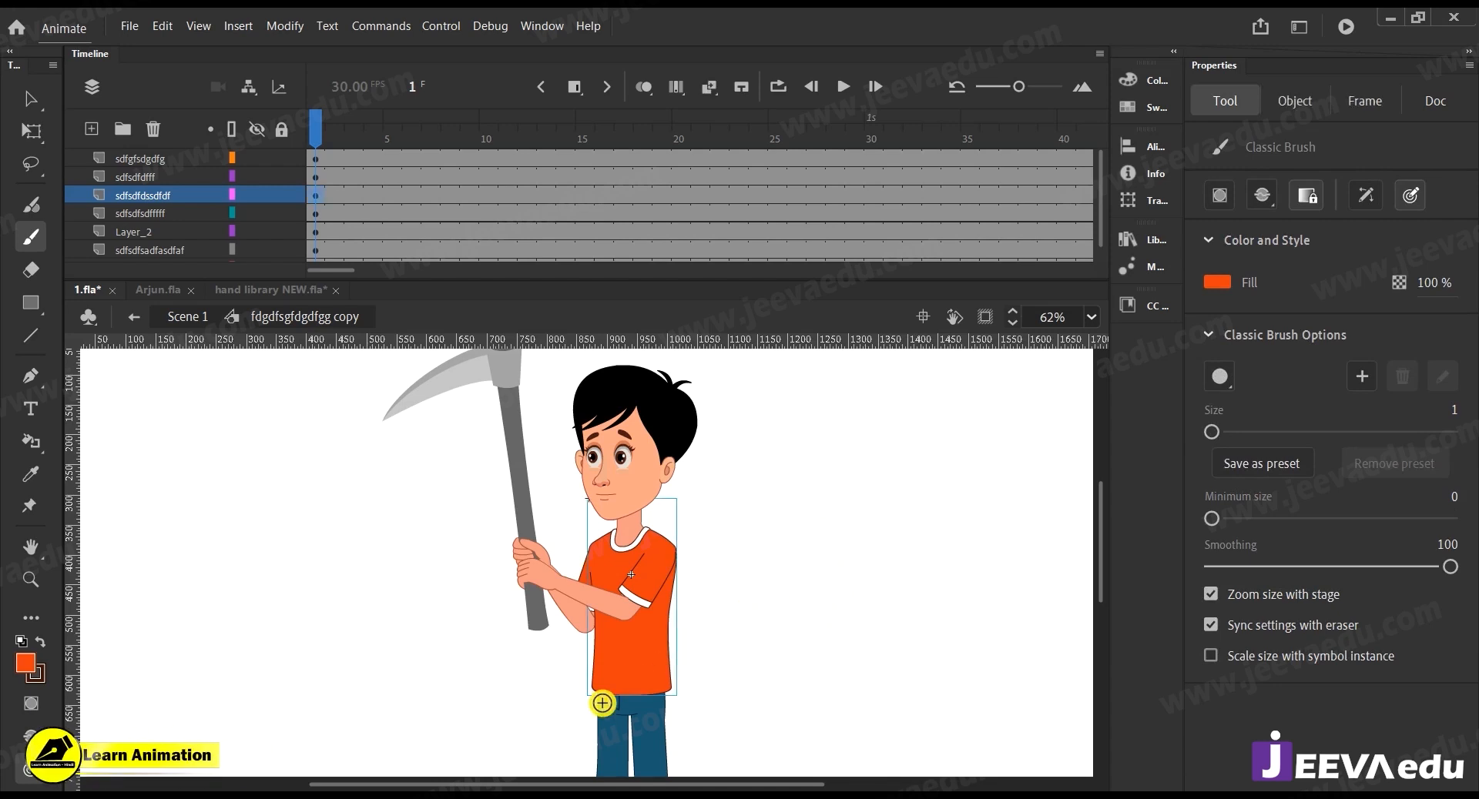
Select all of the character's parts together to examine their bounds, and check the head symbol by itself
key(ctrl+minus)
key(v)
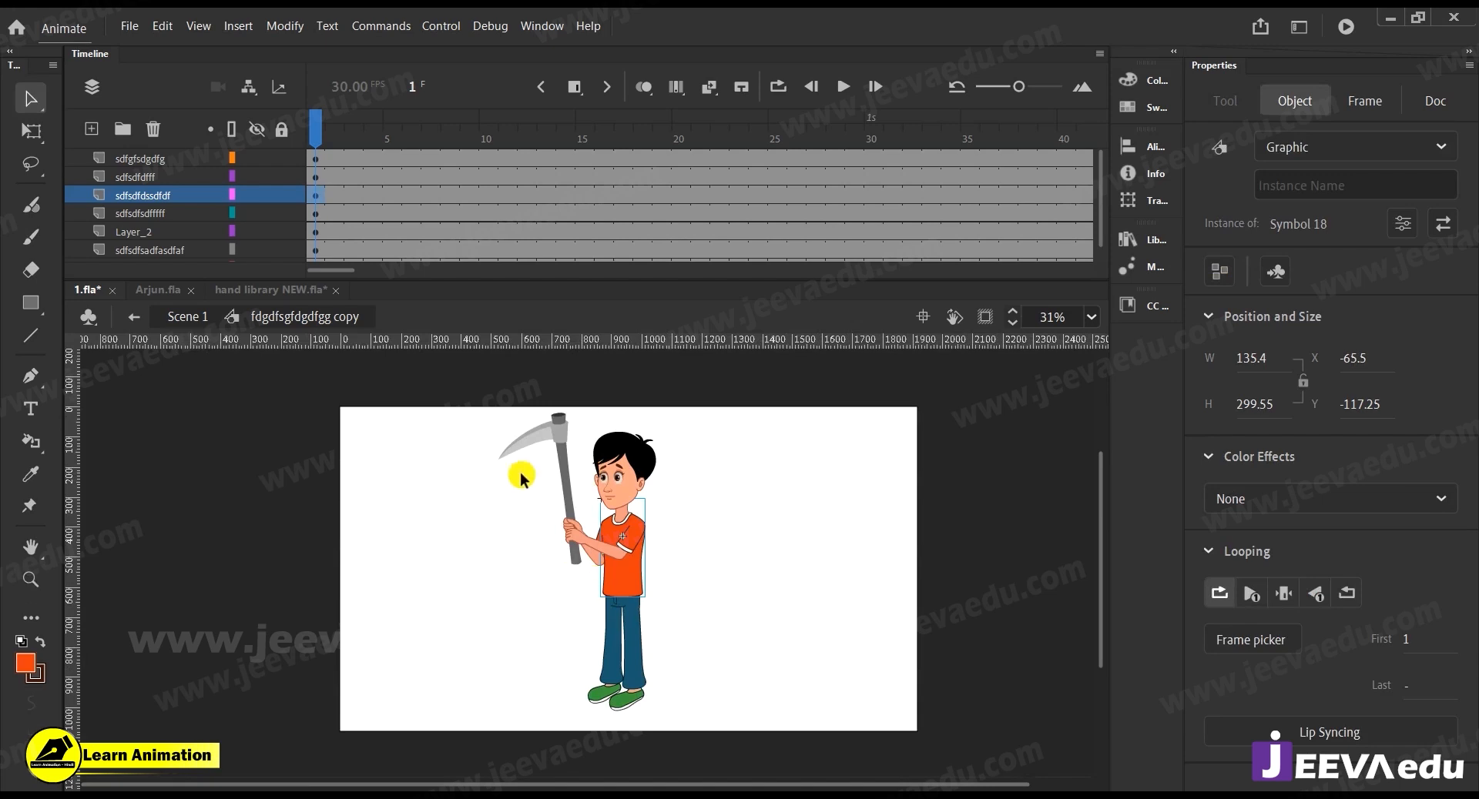
drag(485, 398, 721, 707)
key(z)
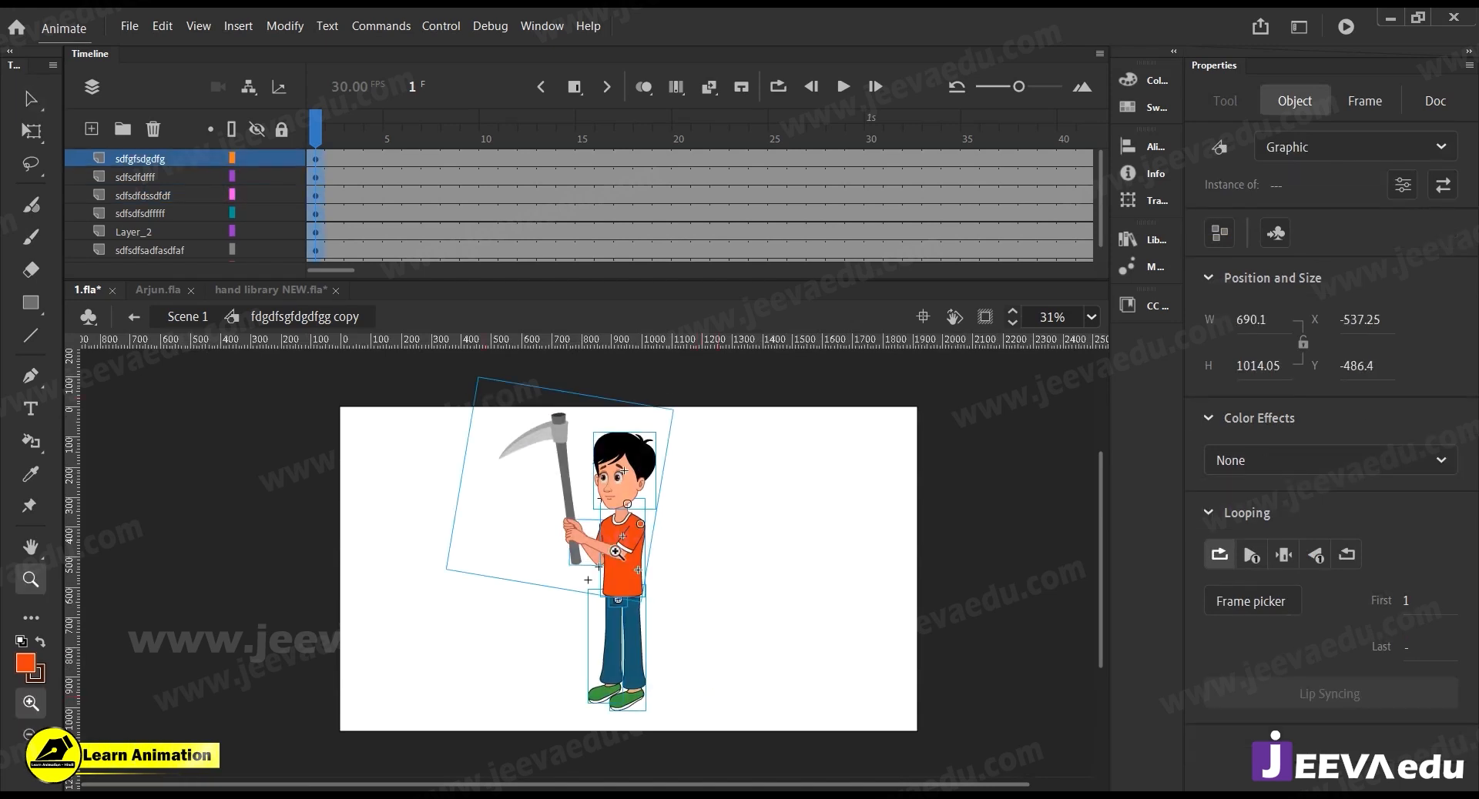
click(616, 552)
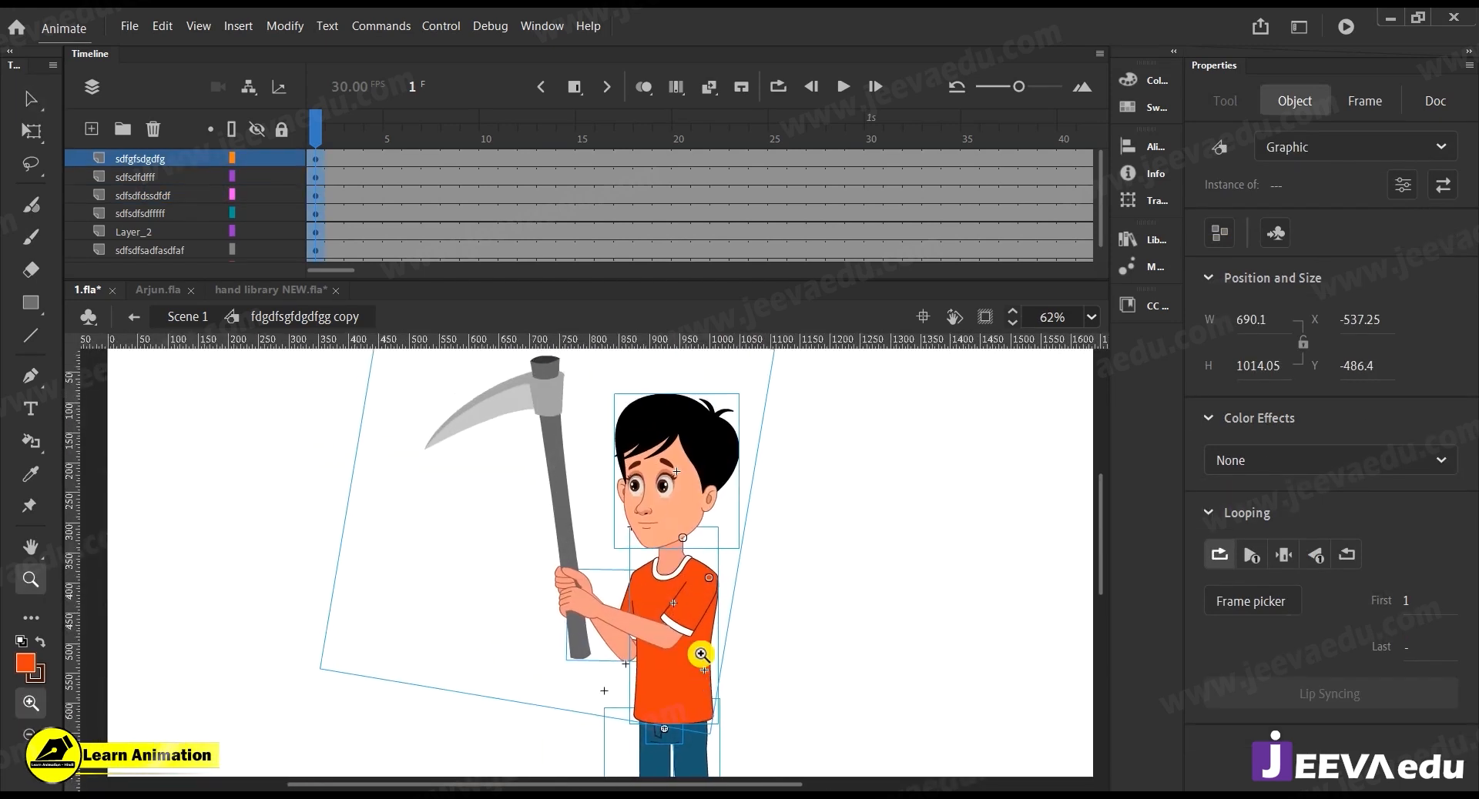
key(v)
click(789, 609)
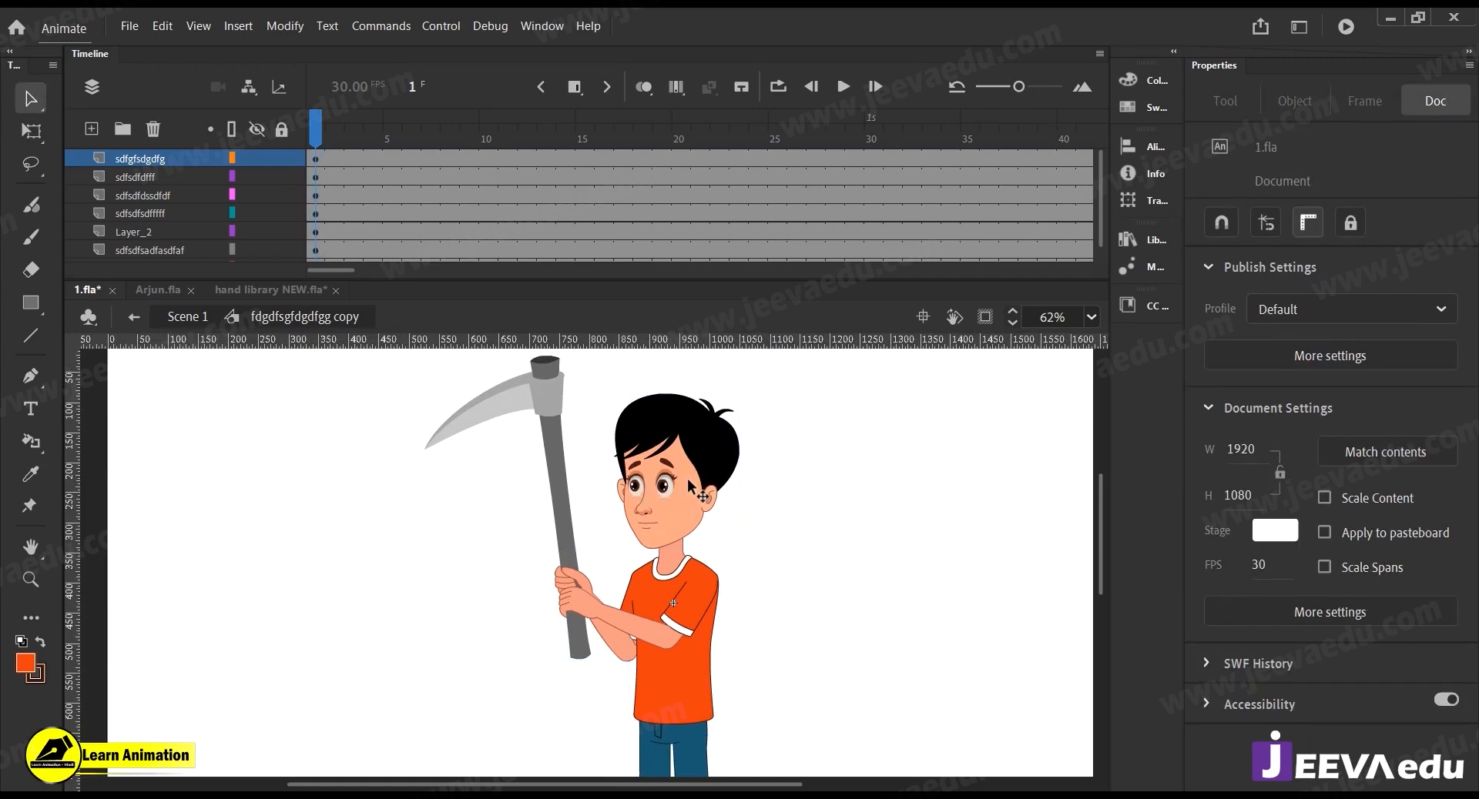
click(687, 479)
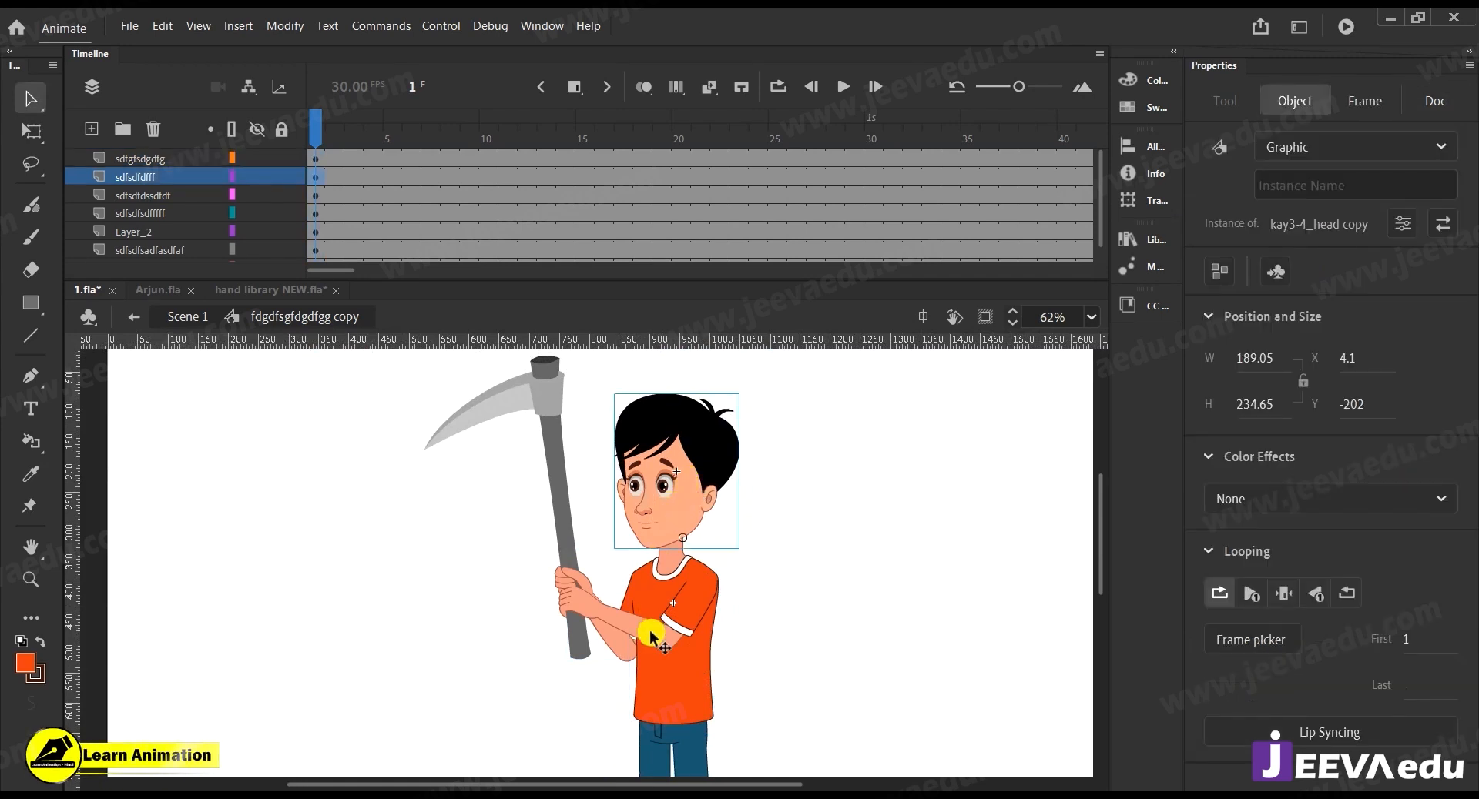
Select the complete character again, clear the selection, and examine the trousers and shoes up close
key(z)
alt+click(603, 602)
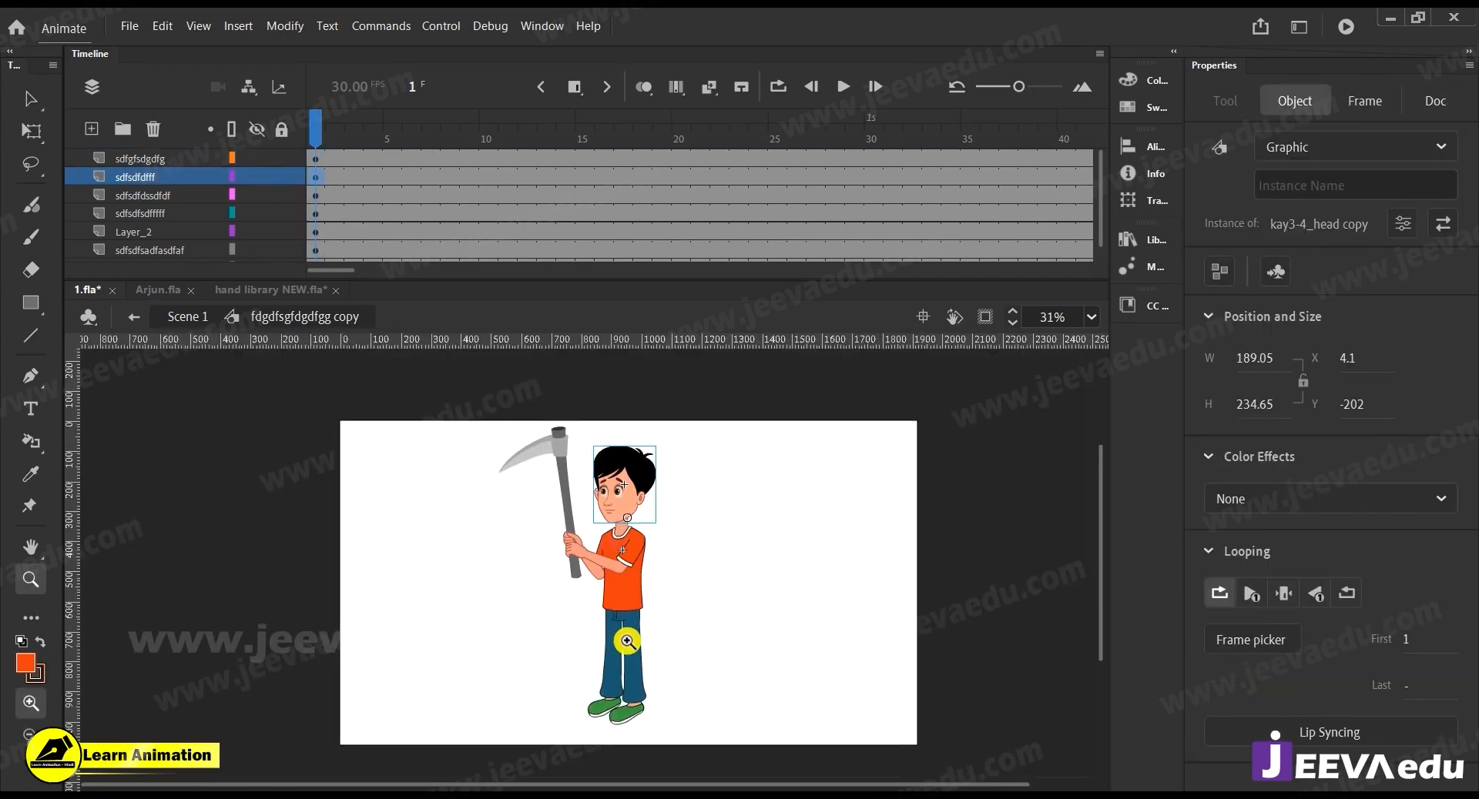
key(v)
drag(487, 425, 710, 733)
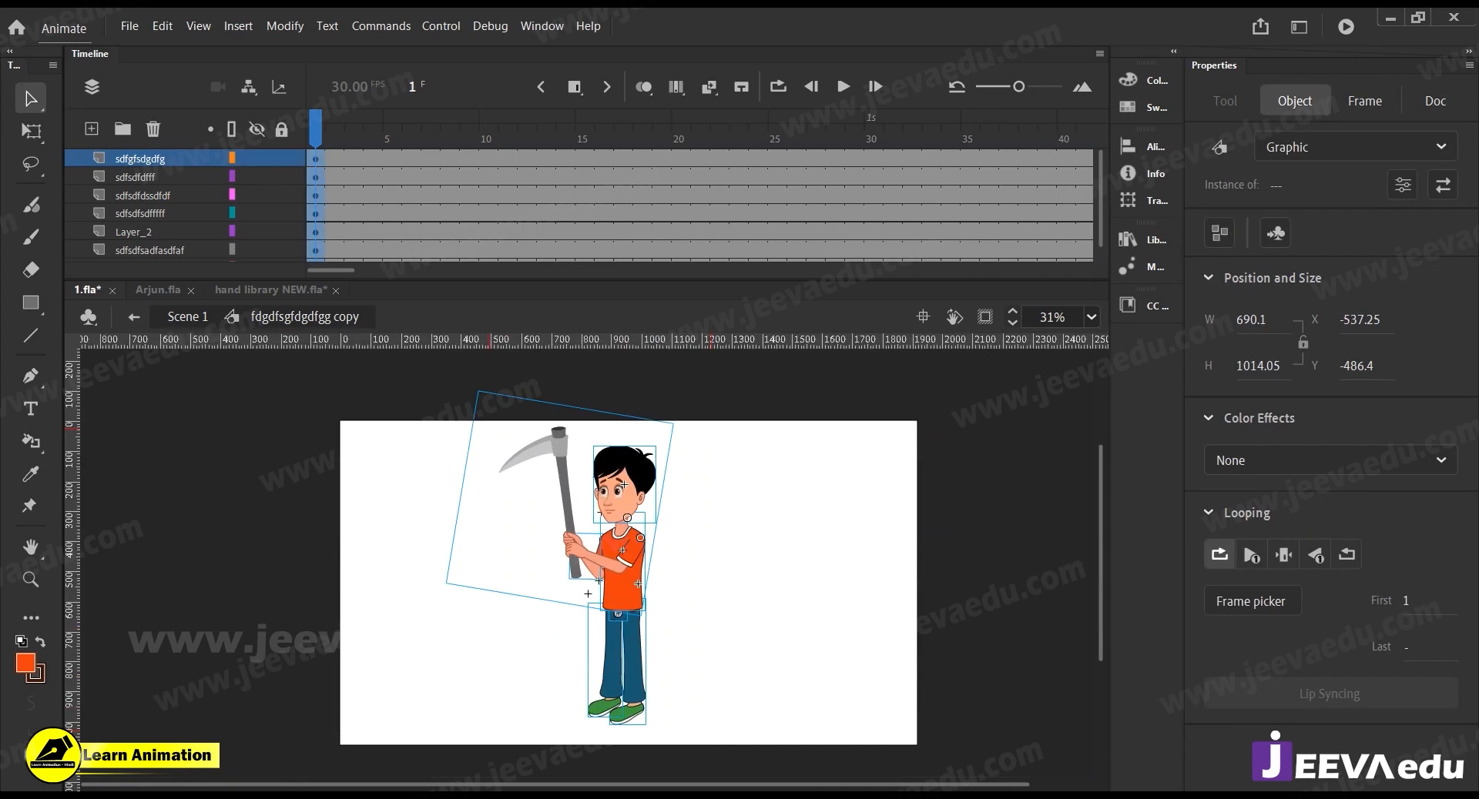
click(328, 140)
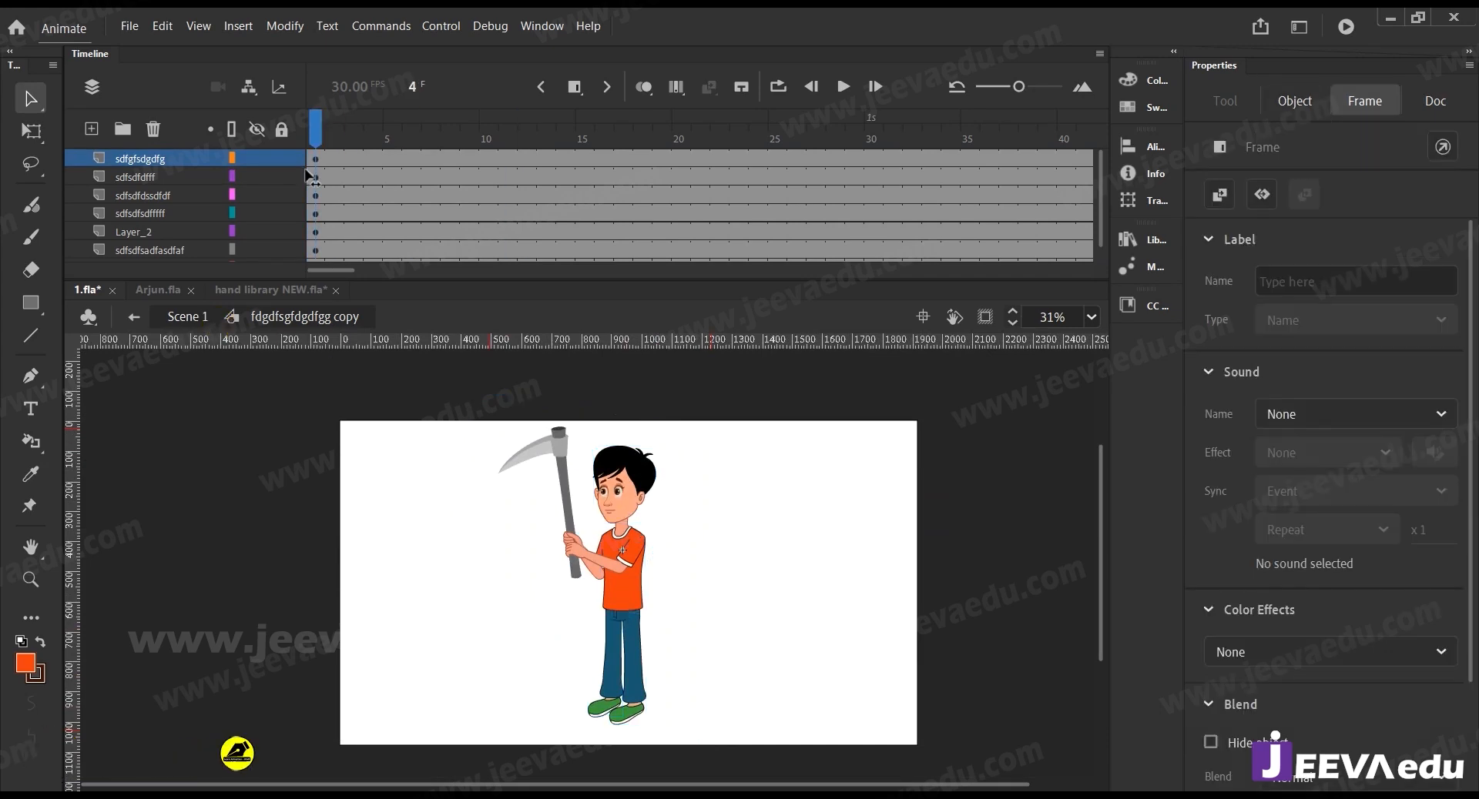
click(239, 753)
key(z)
click(629, 635)
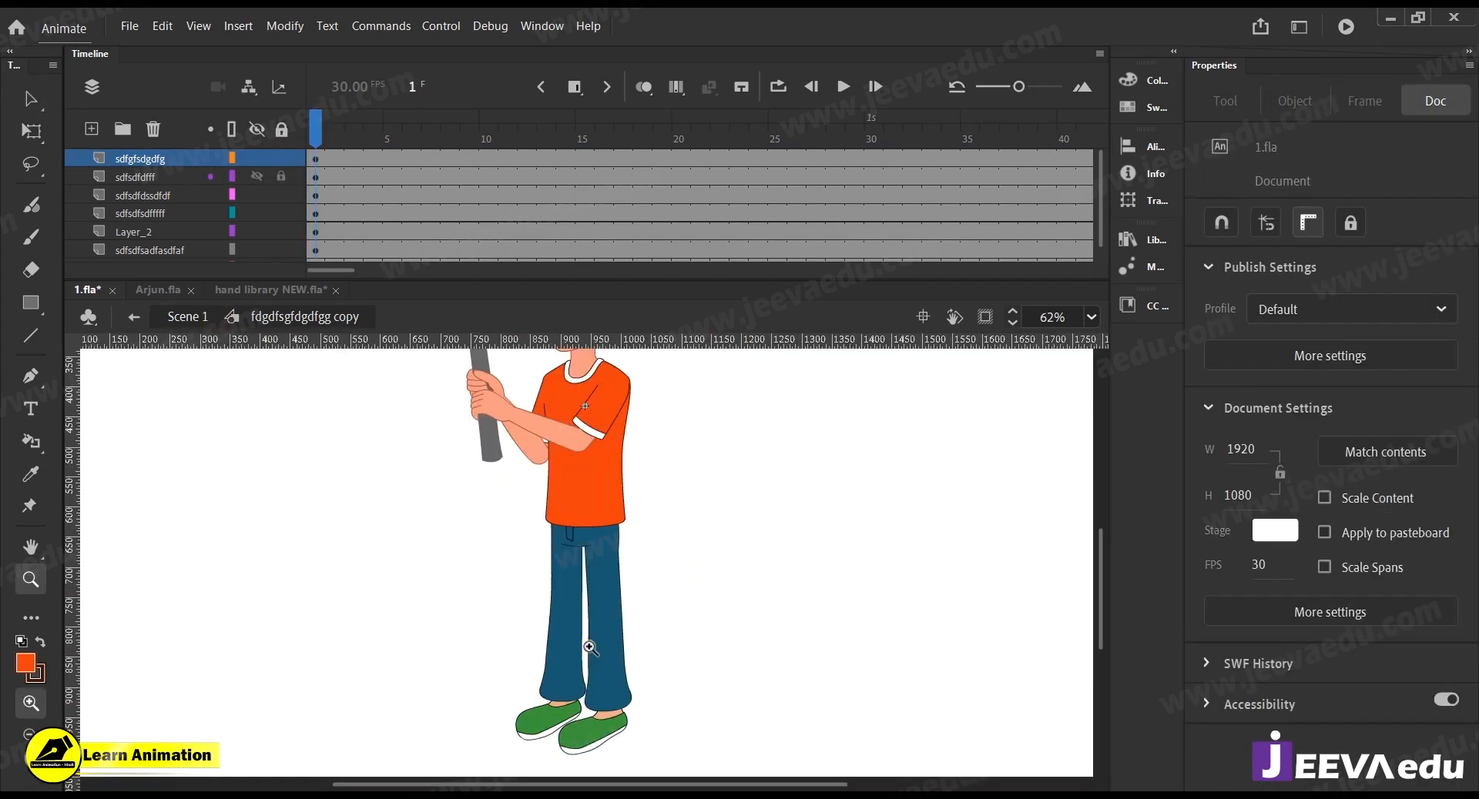
click(592, 650)
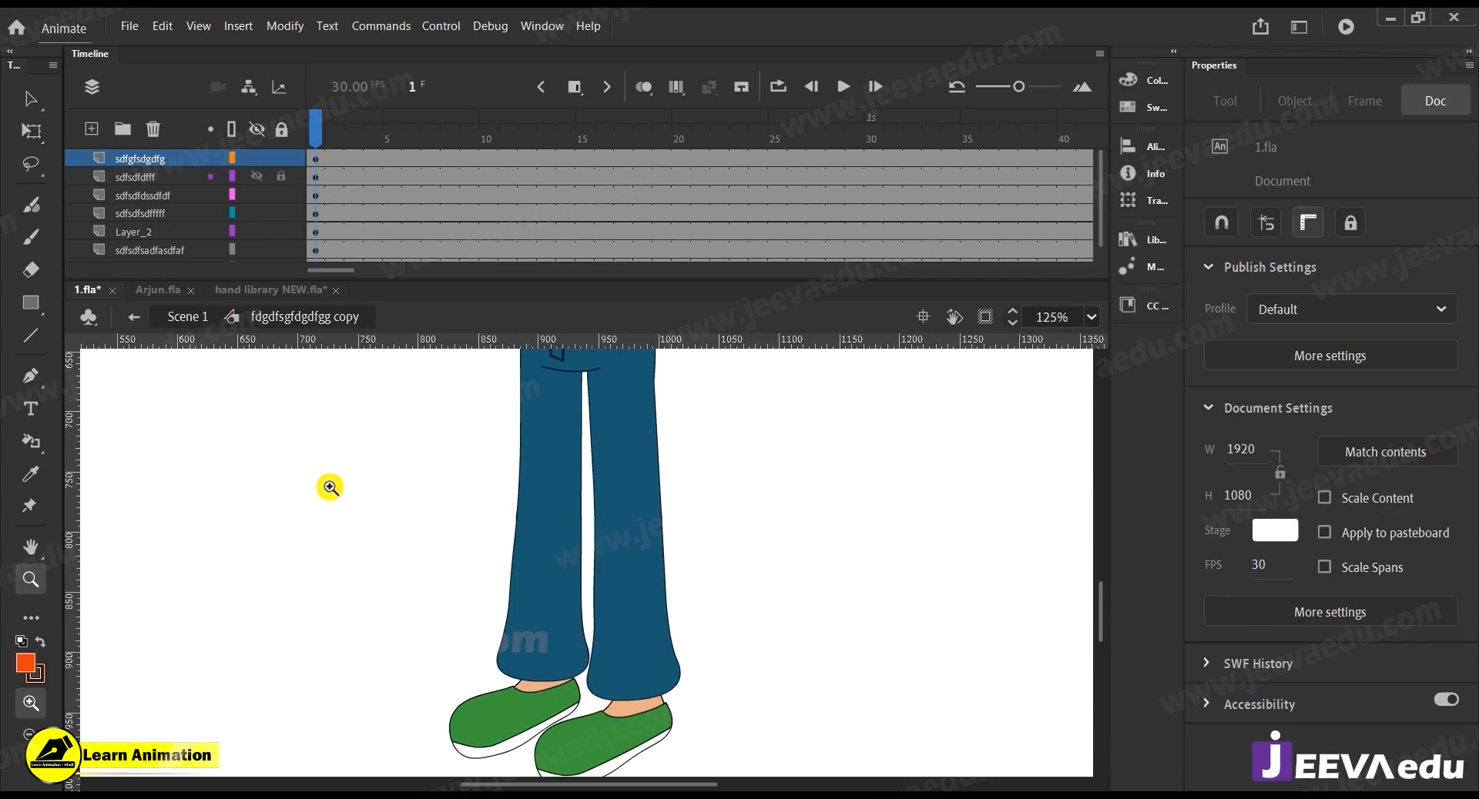
Select the boy's head, torso, arms and pickaxe without the legs, and clear the selection
alt+click(541, 508)
alt+click(541, 509)
drag(606, 574, 607, 632)
key(v)
drag(470, 405, 726, 570)
click(613, 509)
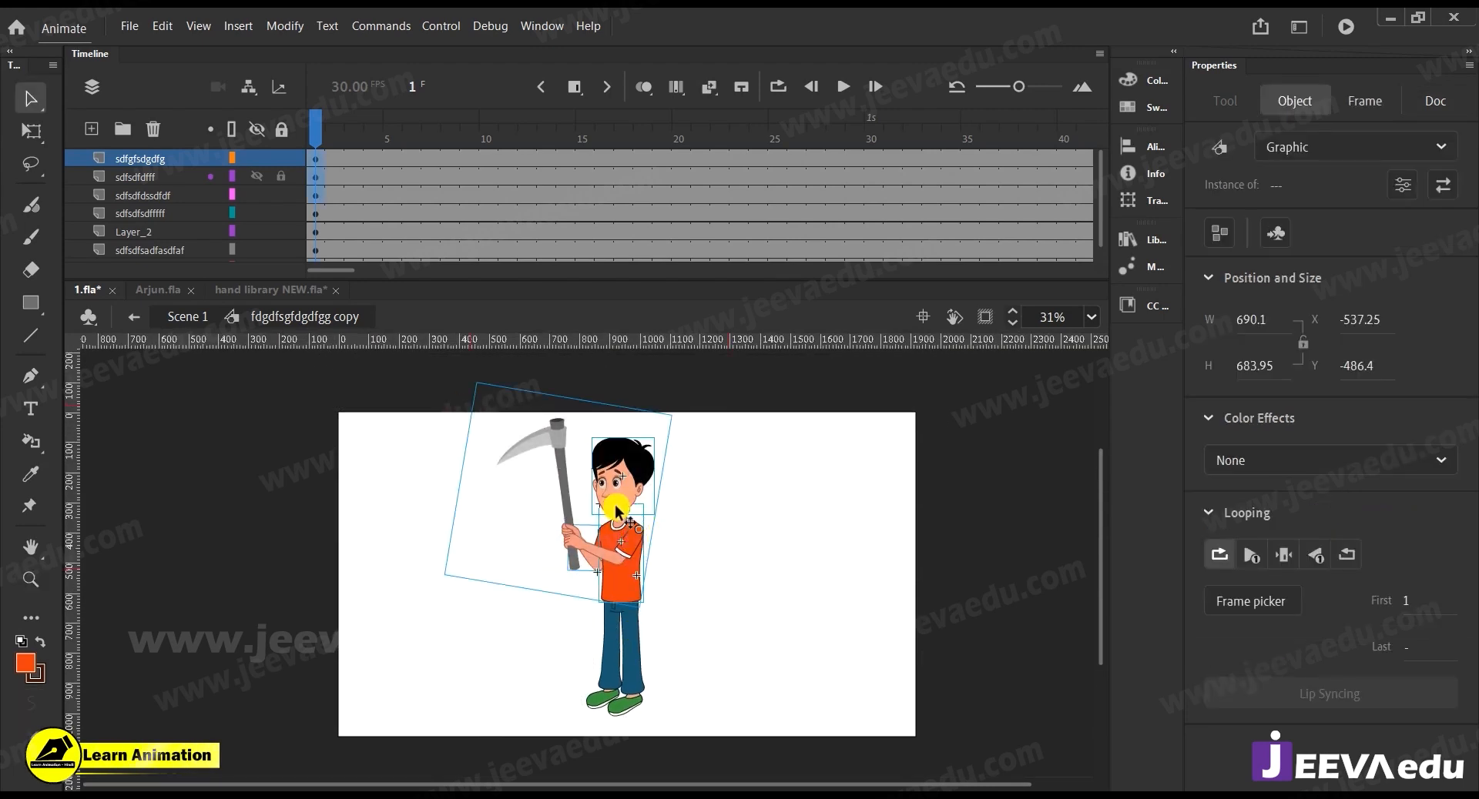
click(535, 575)
Examine how the gripping hands look and how the white sleeve cuff meets the forearm outline
key(z)
click(584, 552)
click(586, 551)
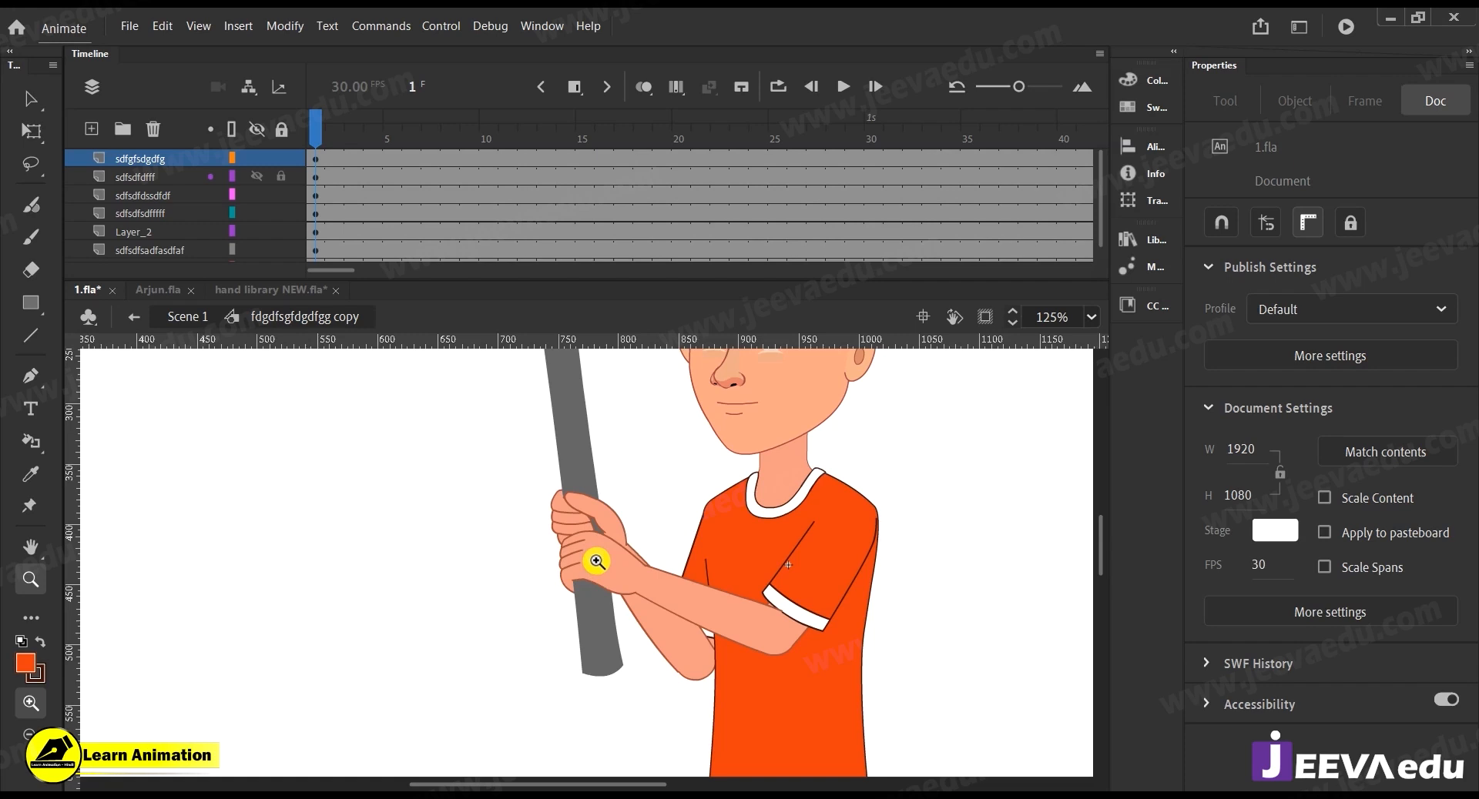
click(766, 618)
click(661, 589)
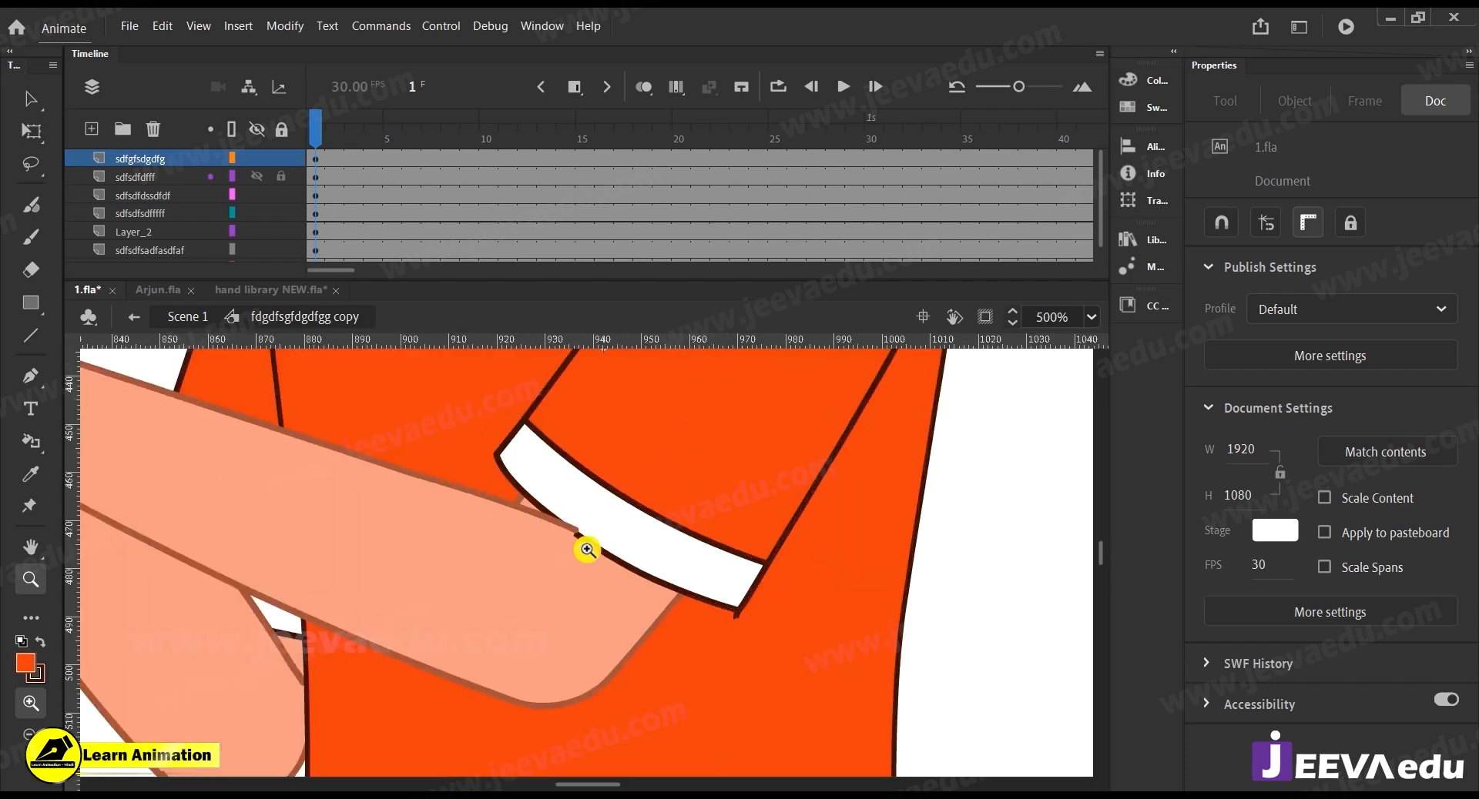
click(577, 532)
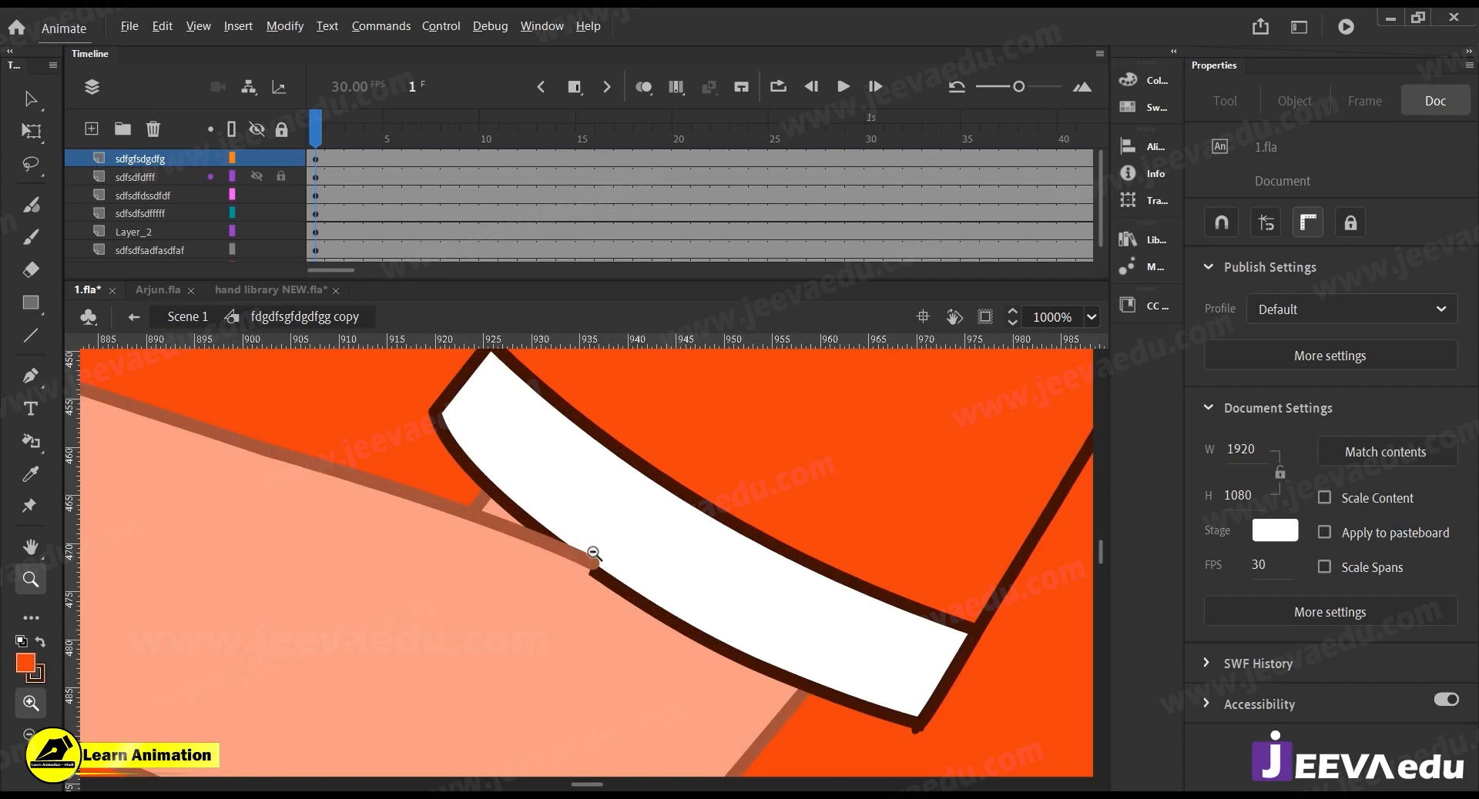
alt+click(593, 553)
alt+click(593, 553)
alt+click(593, 555)
Open the front arm symbol that contains the sleeve, forearm and pickaxe
drag(593, 555, 676, 616)
key(v)
double_click(676, 575)
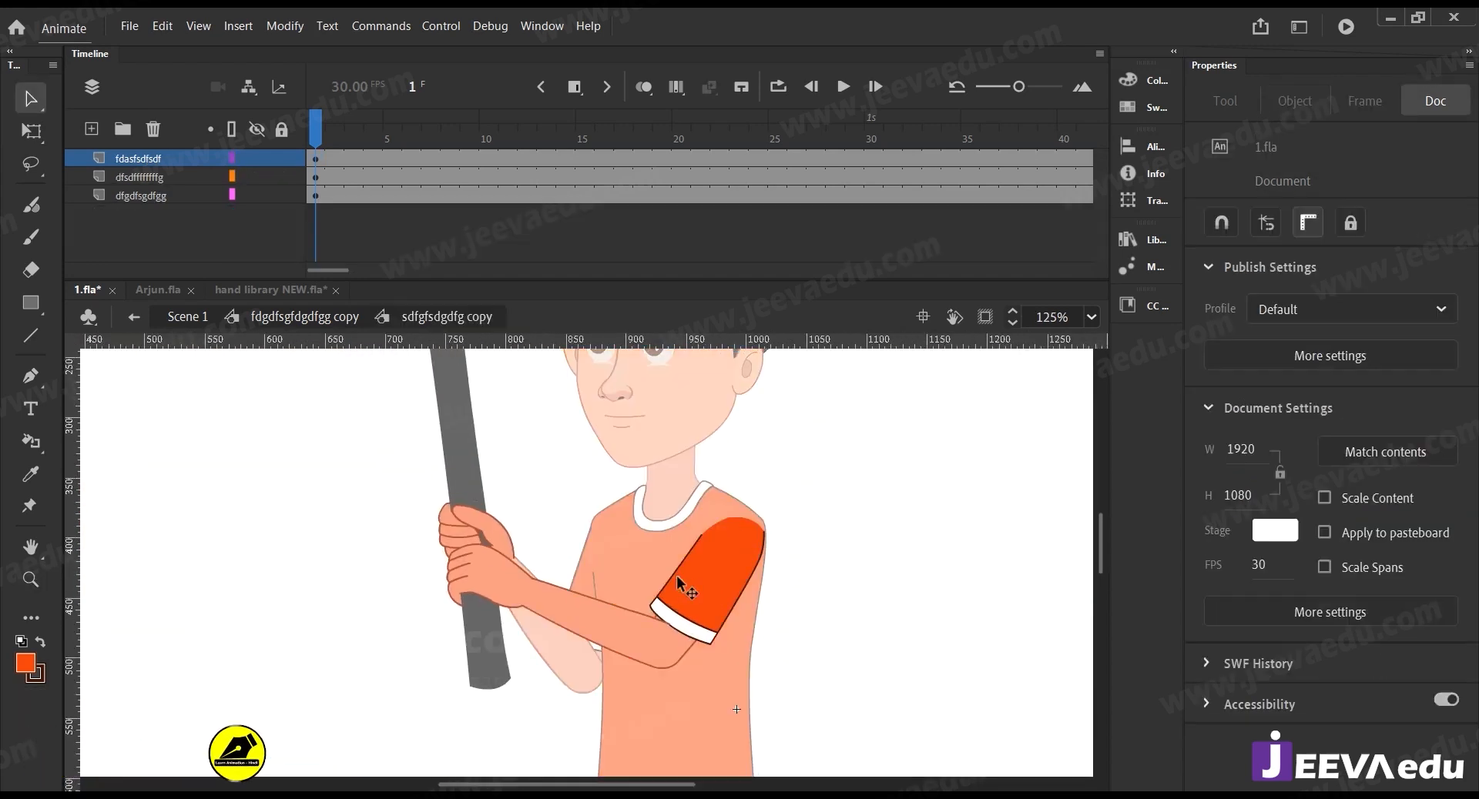
Try moving the sleeve group inside the upper-arm symbol and undo the move
double_click(686, 594)
double_click(692, 606)
double_click(628, 576)
drag(710, 604, 743, 526)
key(ctrl+z)
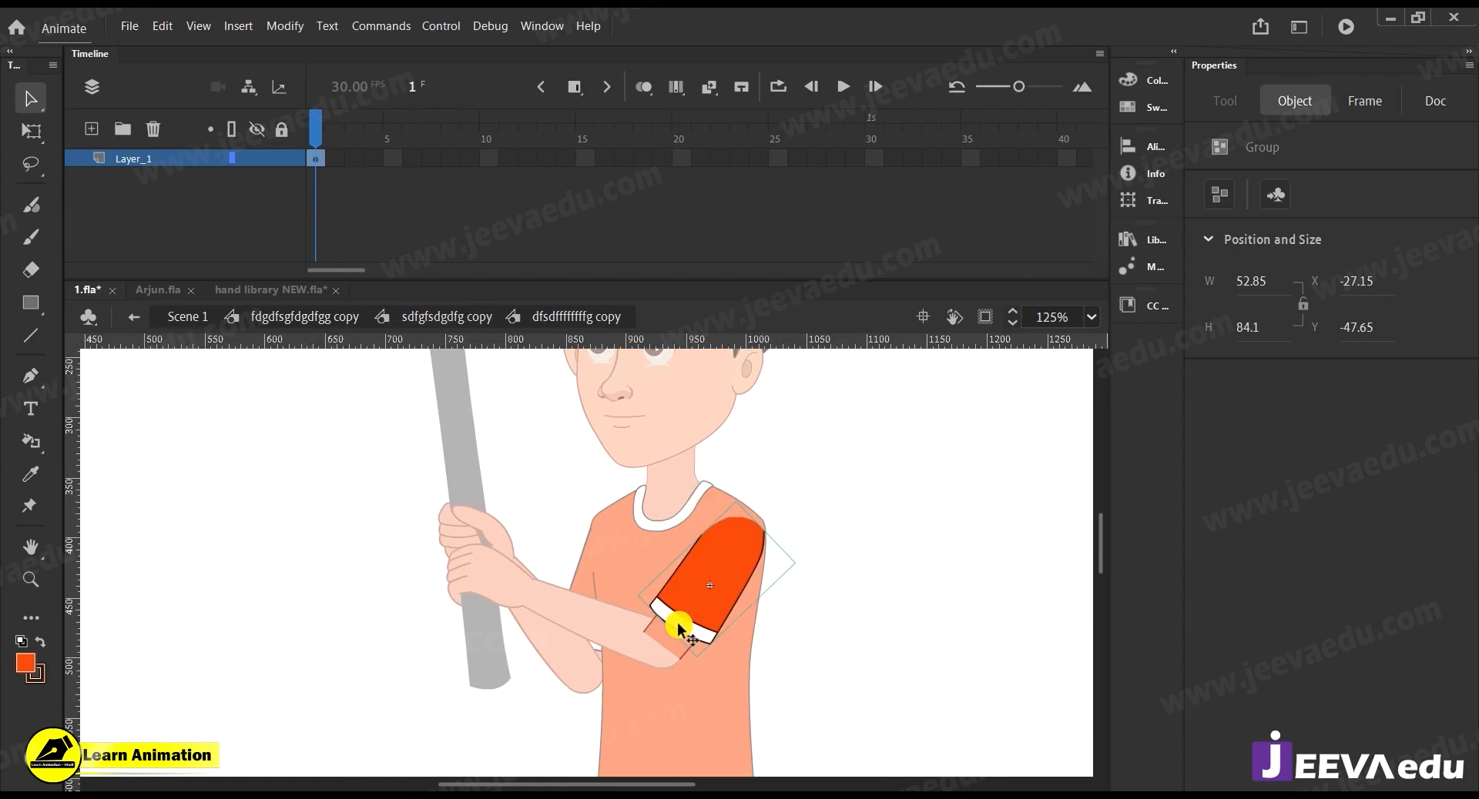
Leave the upper-arm symbol and break its instance apart inside the arm symbol
double_click(650, 561)
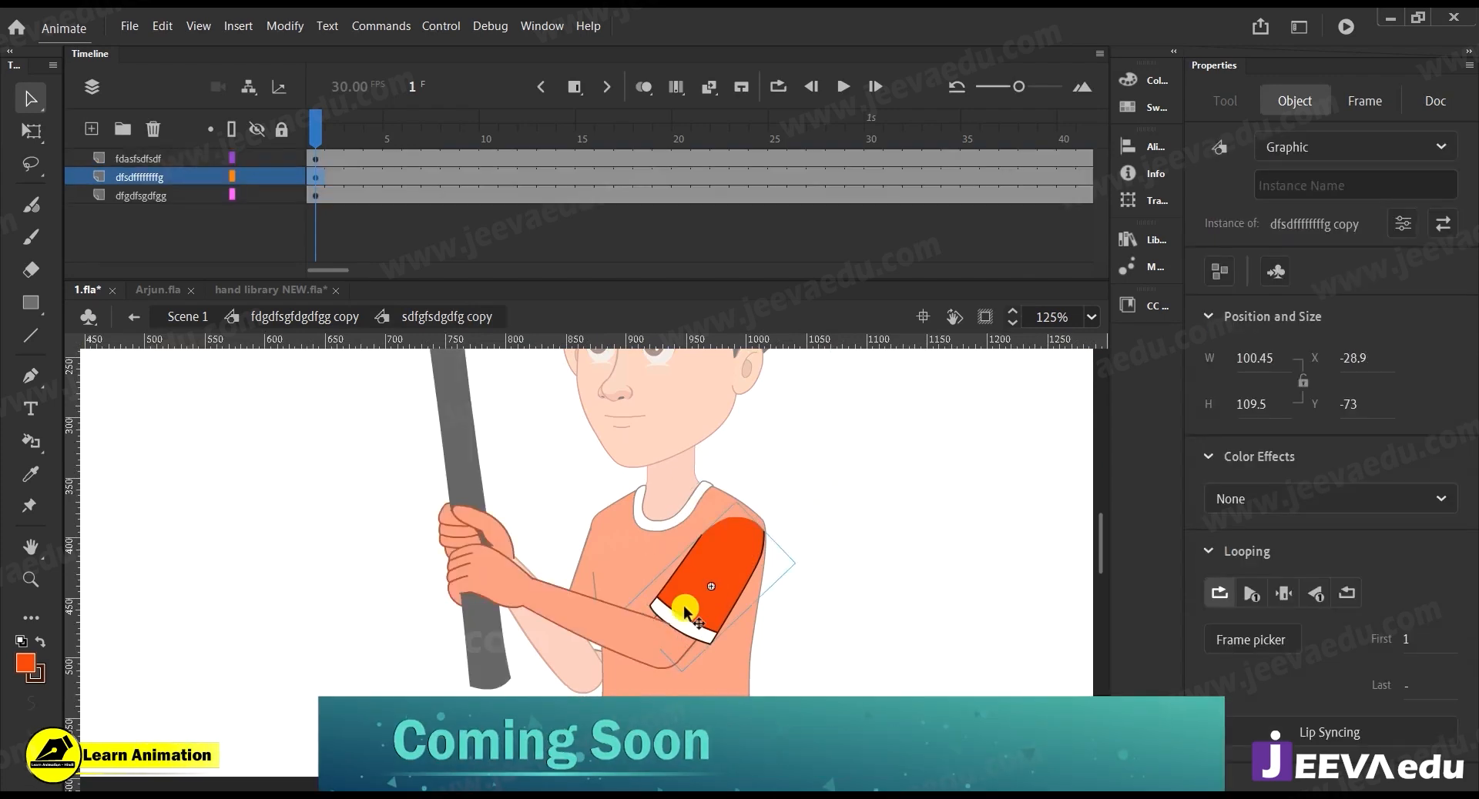
key(ctrl+b)
click(650, 561)
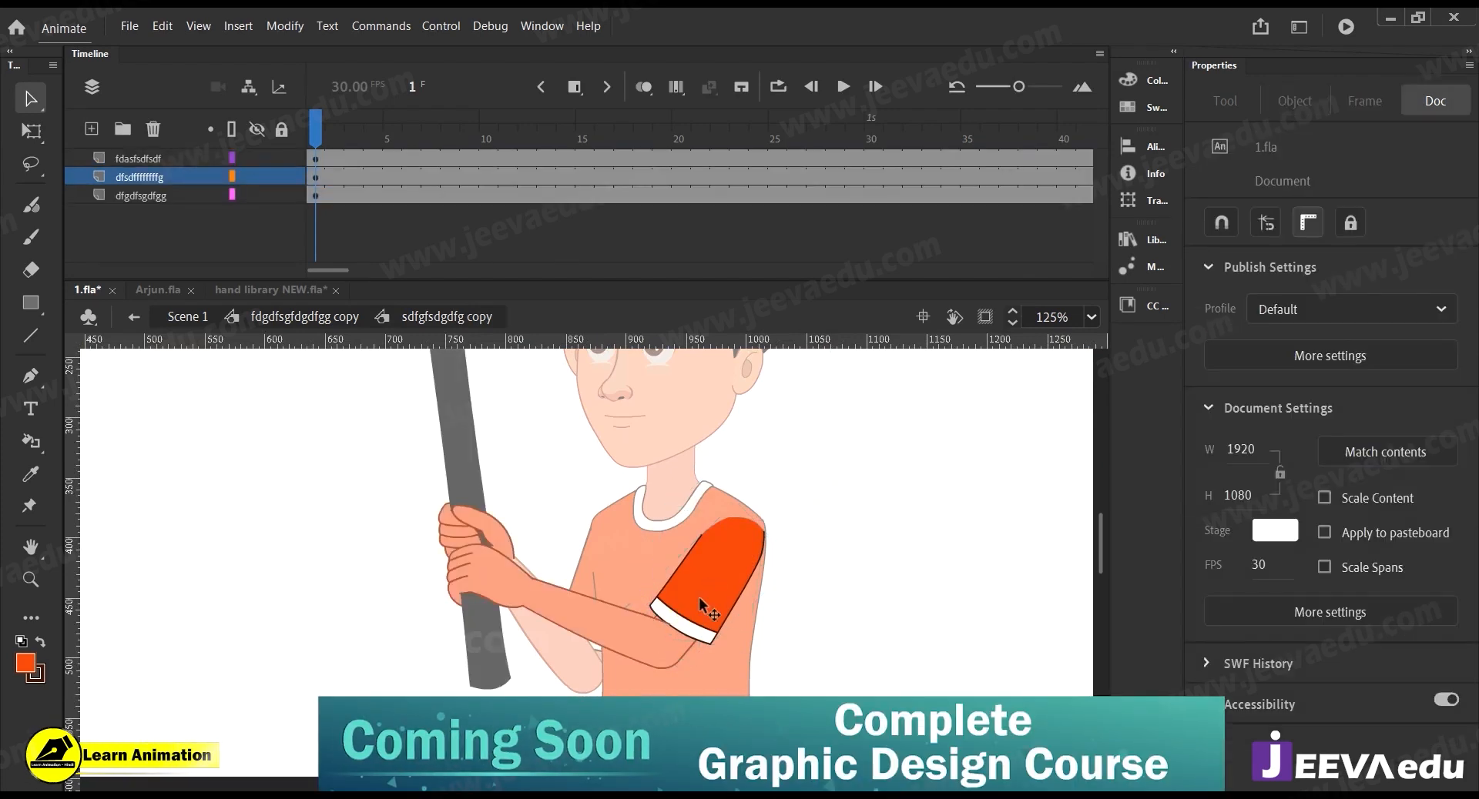
Cut the orange sleeve group and paste it in place on a new layer
click(699, 604)
key(Delete)
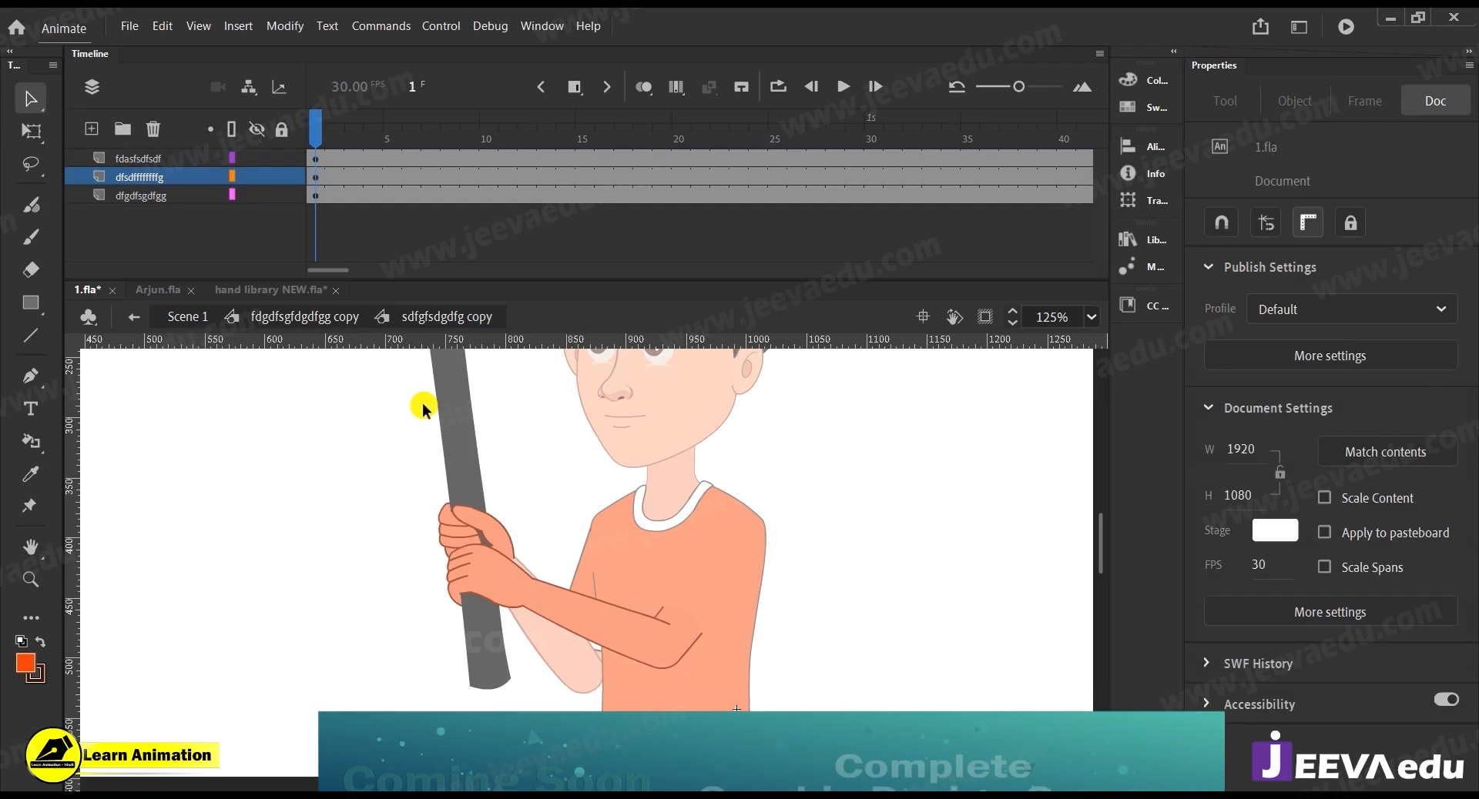
click(90, 131)
right_click(206, 456)
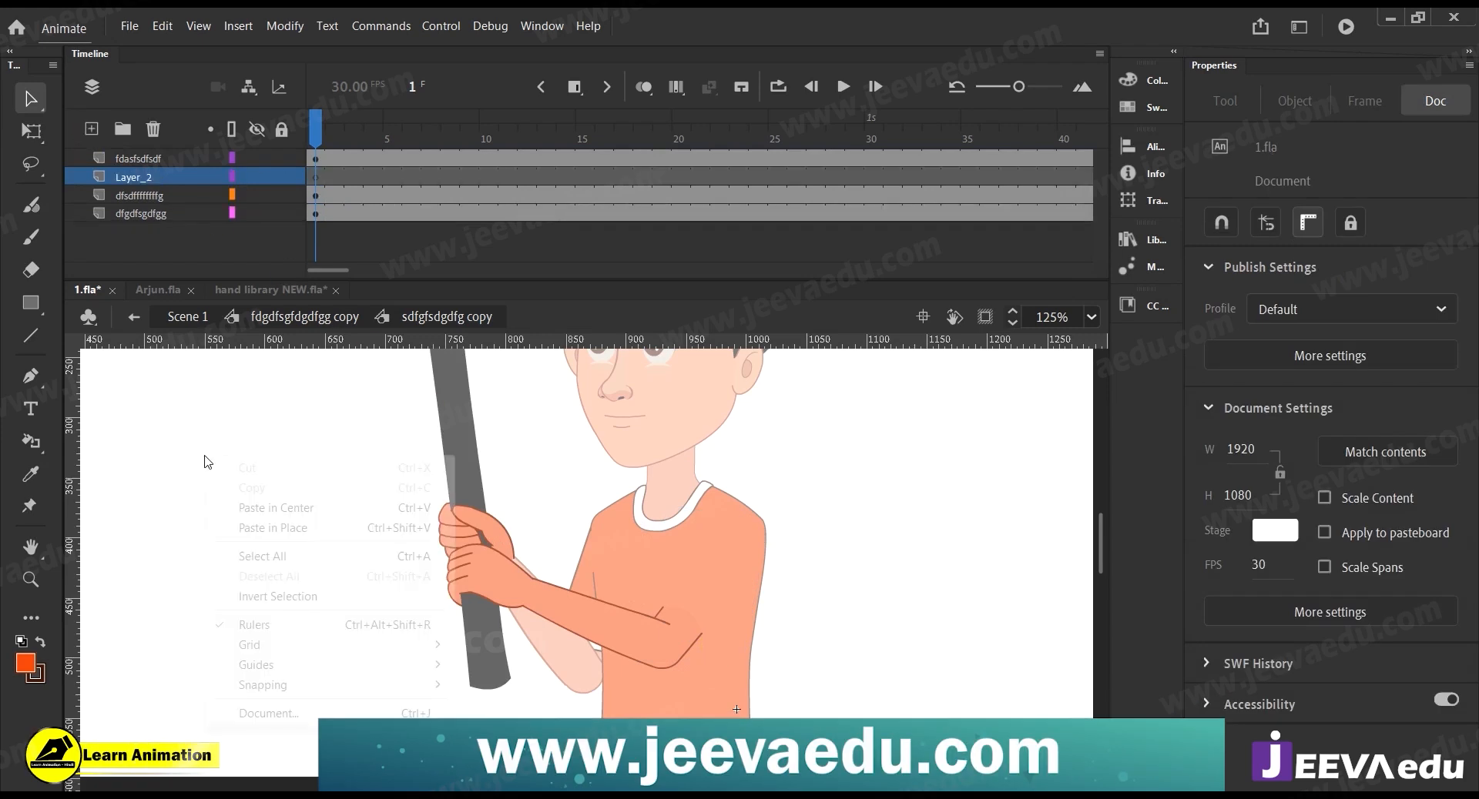
click(299, 529)
Move the sleeve's layer, Layer_2, above the forearm layer so the cuff covers the forearm outline
key(z)
click(657, 634)
click(610, 574)
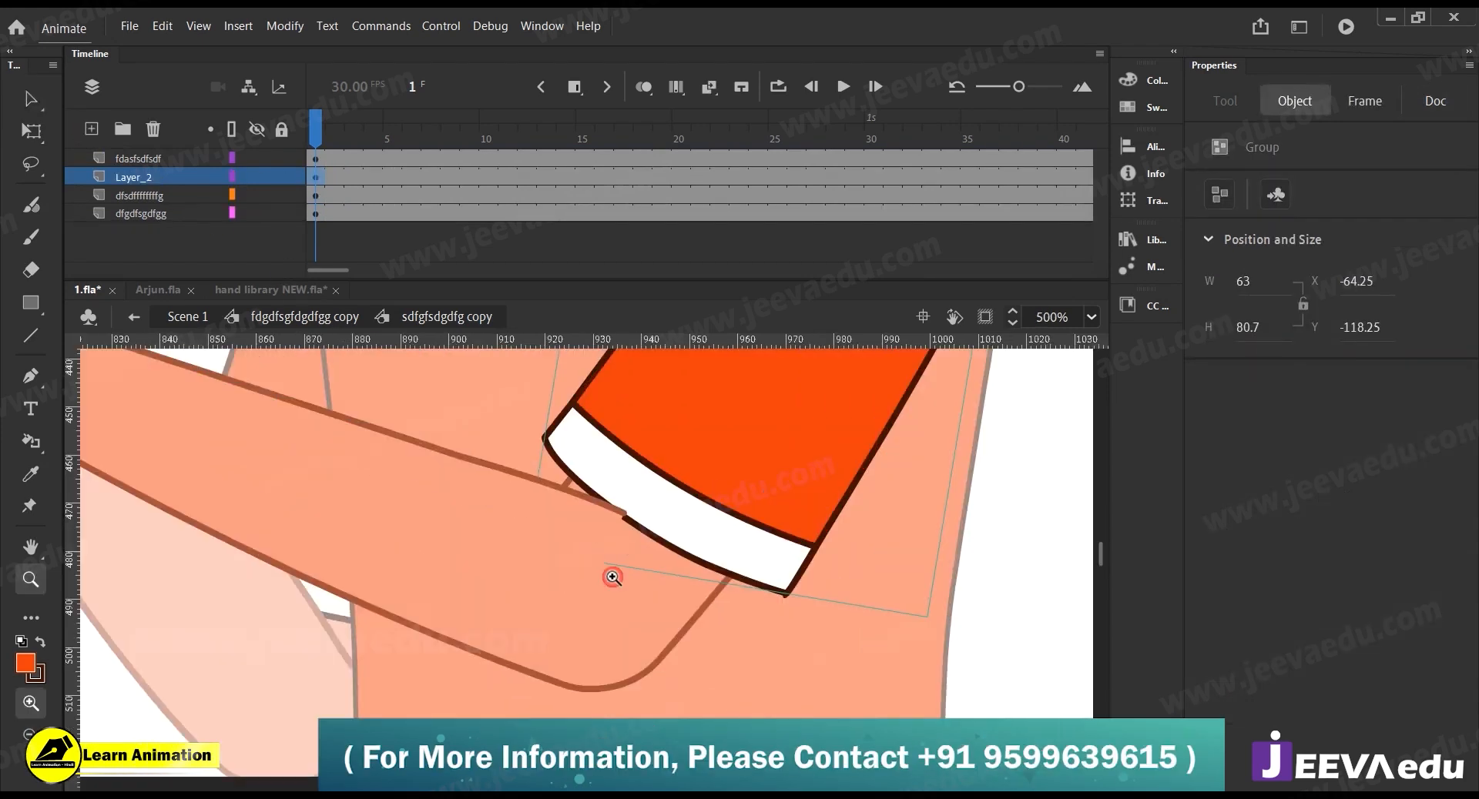
drag(154, 176, 163, 153)
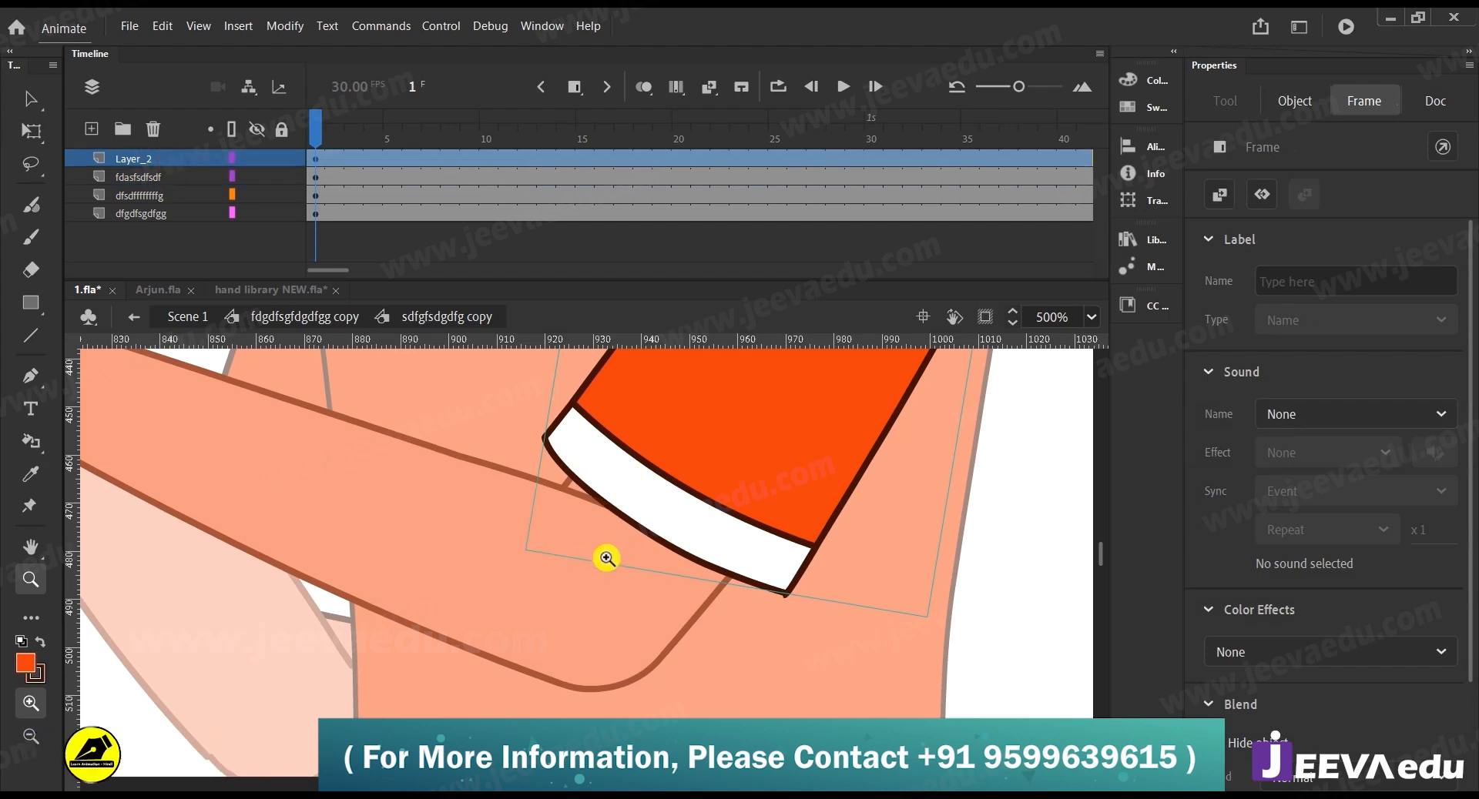
Convert the bare upper-arm group to a graphic symbol while the sleeve and forearm layers are temporarily hidden
click(257, 158)
click(257, 177)
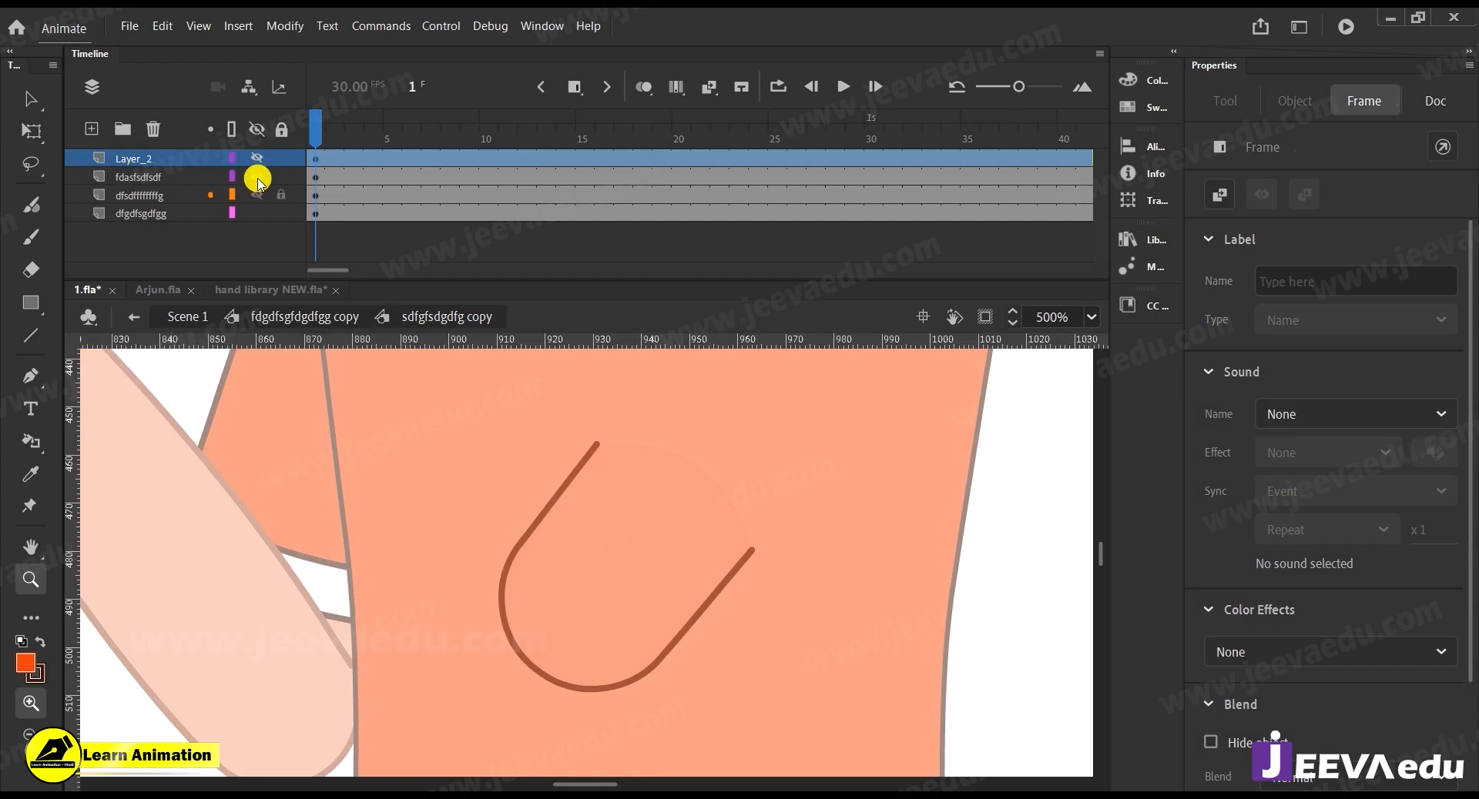
key(v)
click(687, 563)
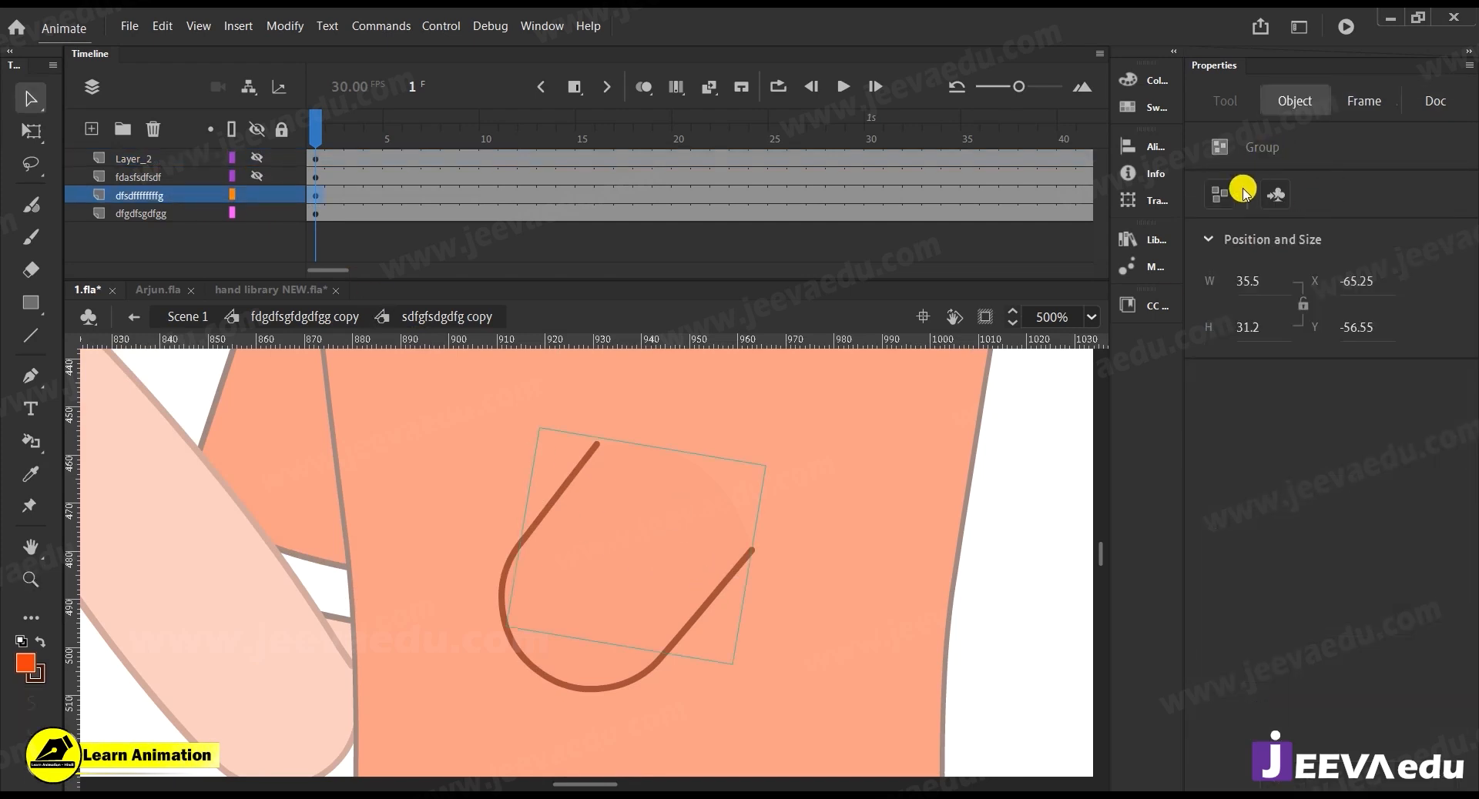
key(F8)
click(832, 210)
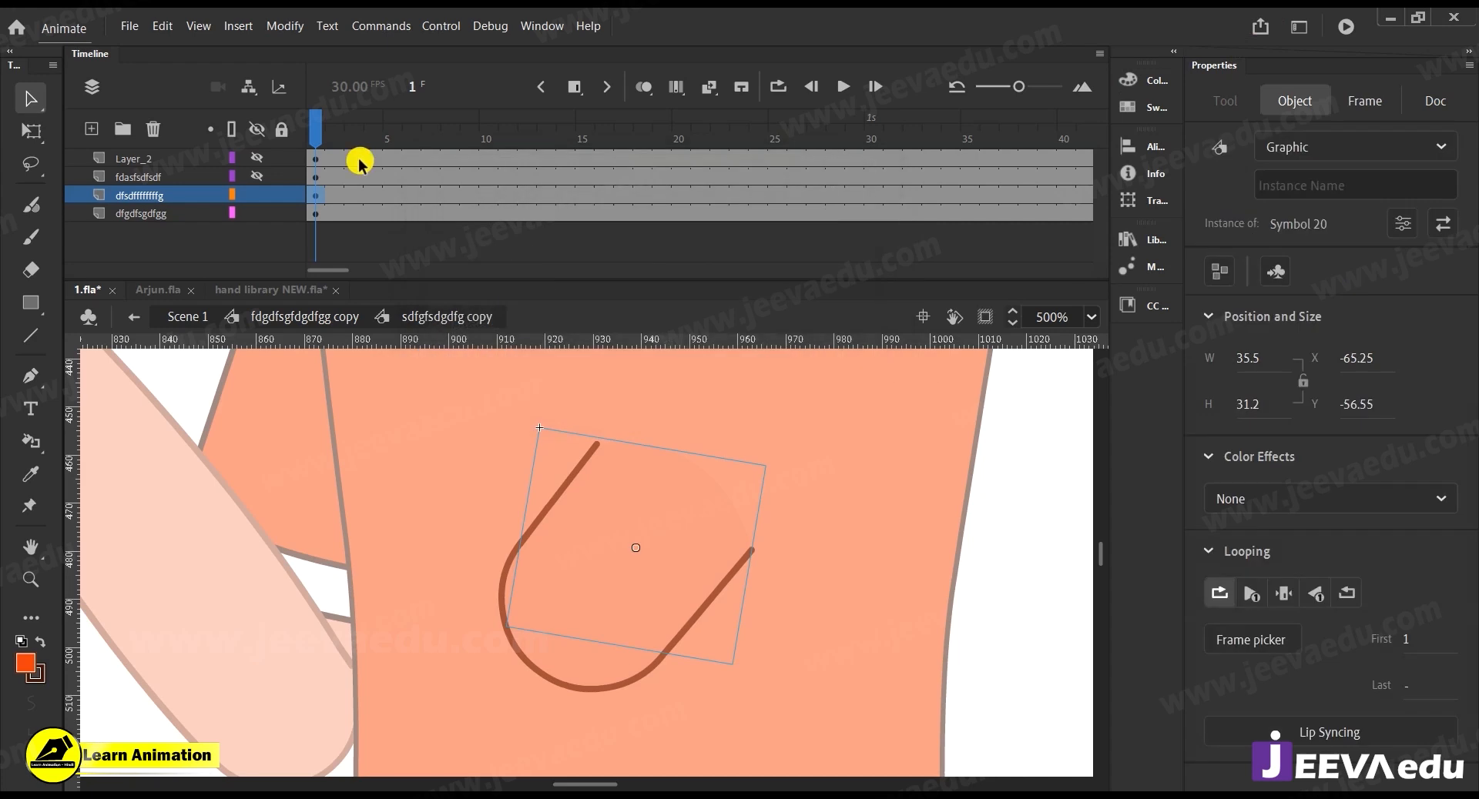
click(259, 130)
click(259, 129)
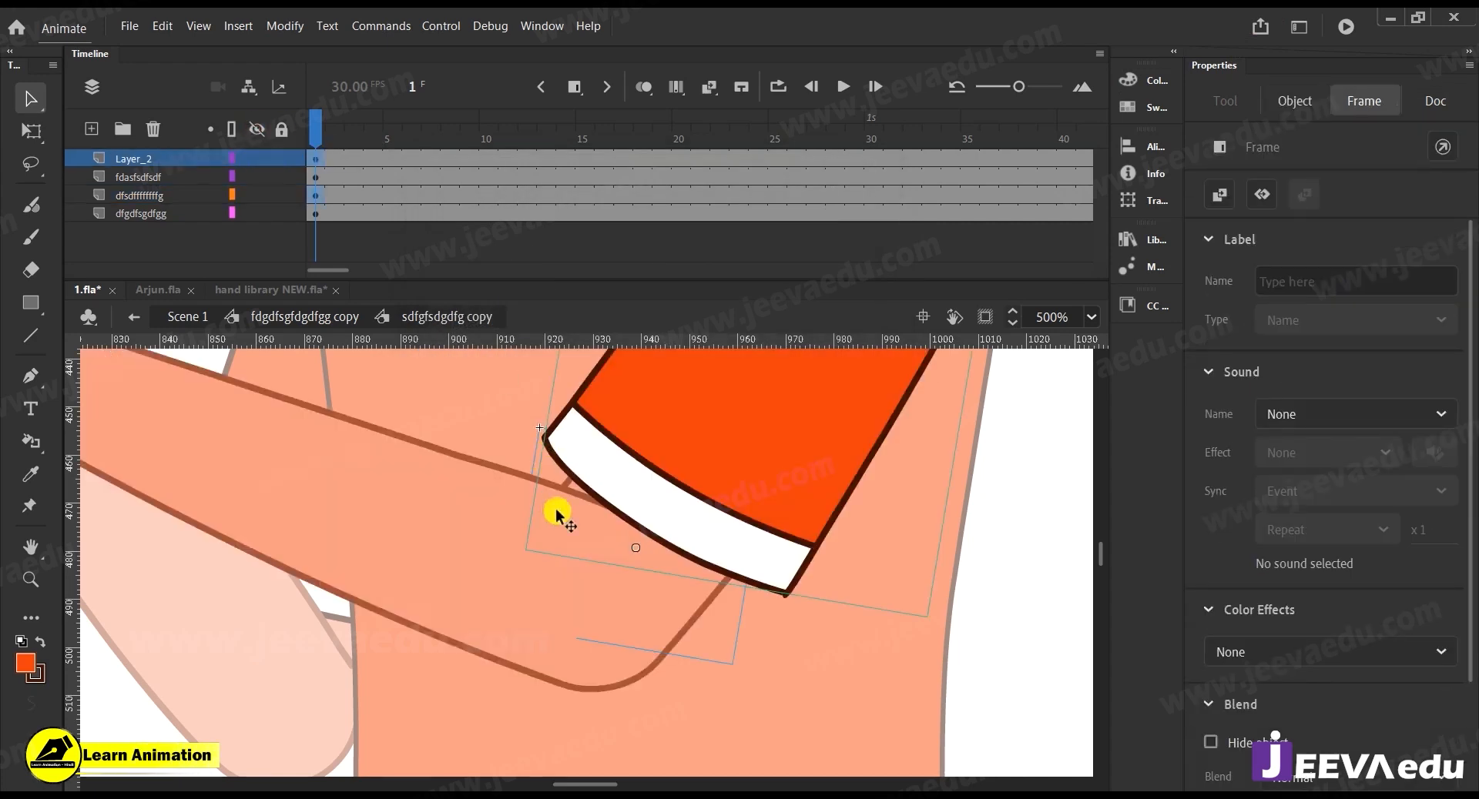
Try moving the sleeve away from the arm to check the layering, and undo the moves
click(631, 506)
key(Escape)
drag(762, 552, 997, 596)
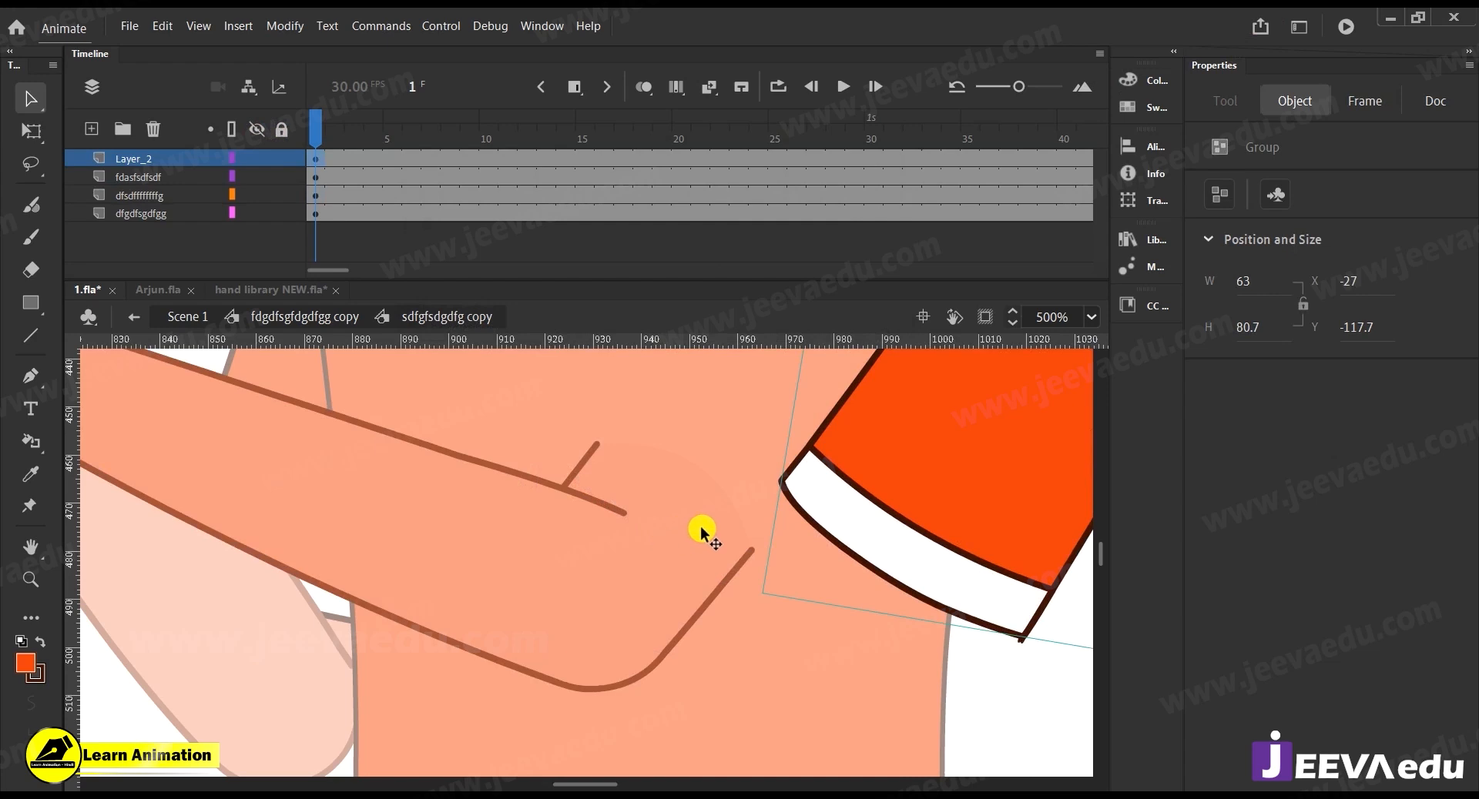
key(ctrl+z)
drag(656, 490, 620, 558)
key(ctrl+z)
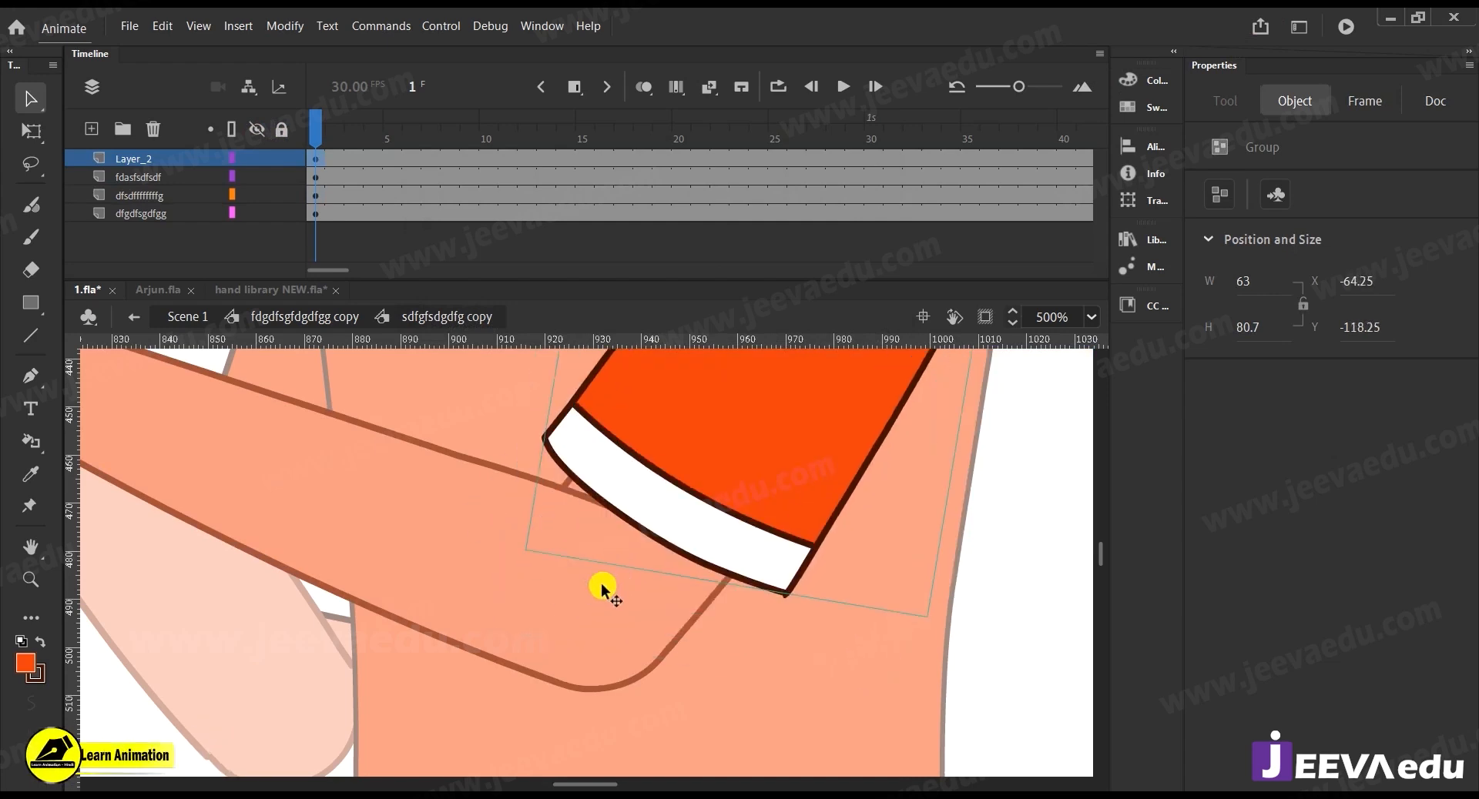
Leave the arm and character symbols and return to Scene 1
key(z)
alt+click(519, 574)
alt+click(519, 577)
alt+click(517, 582)
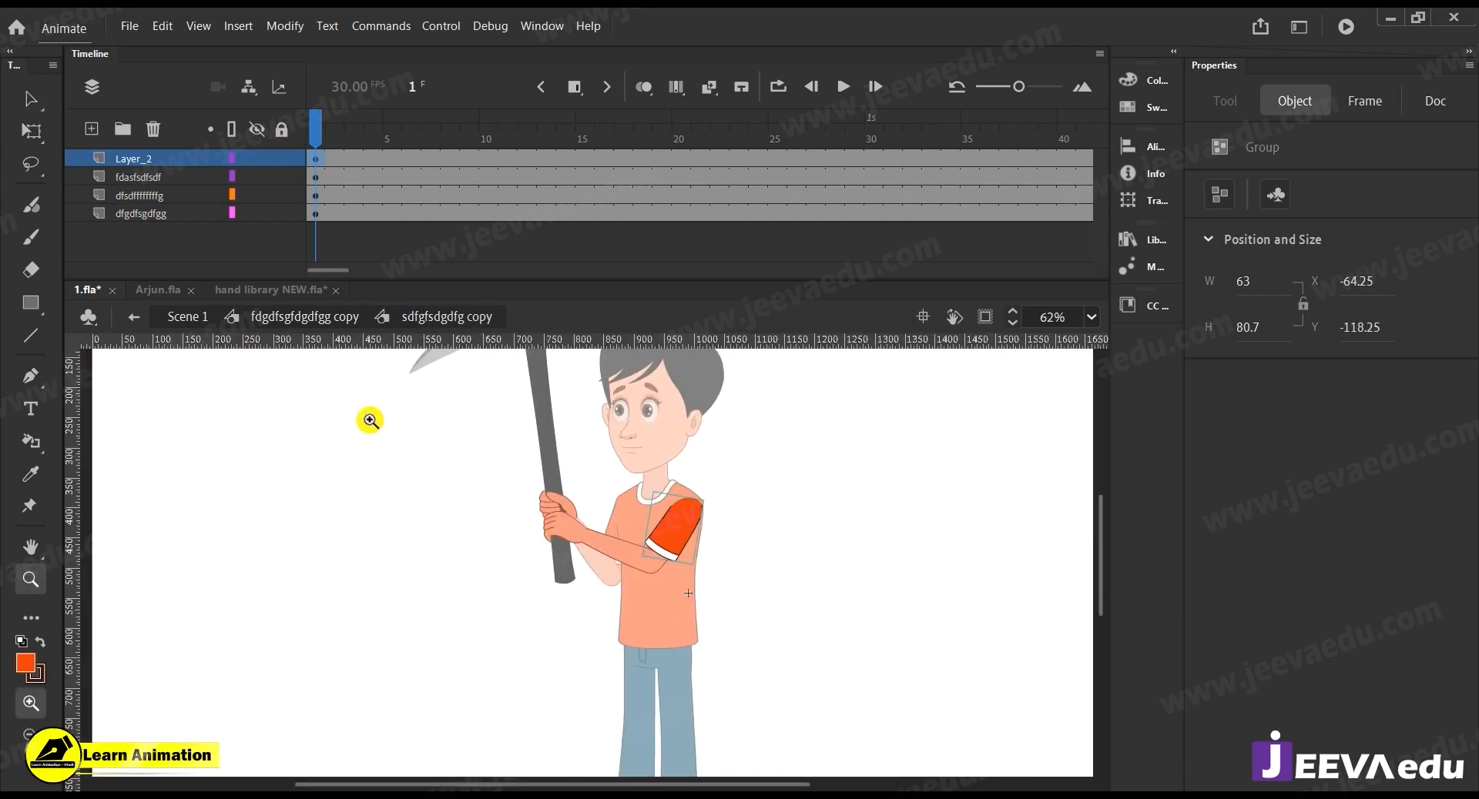
click(269, 326)
click(177, 316)
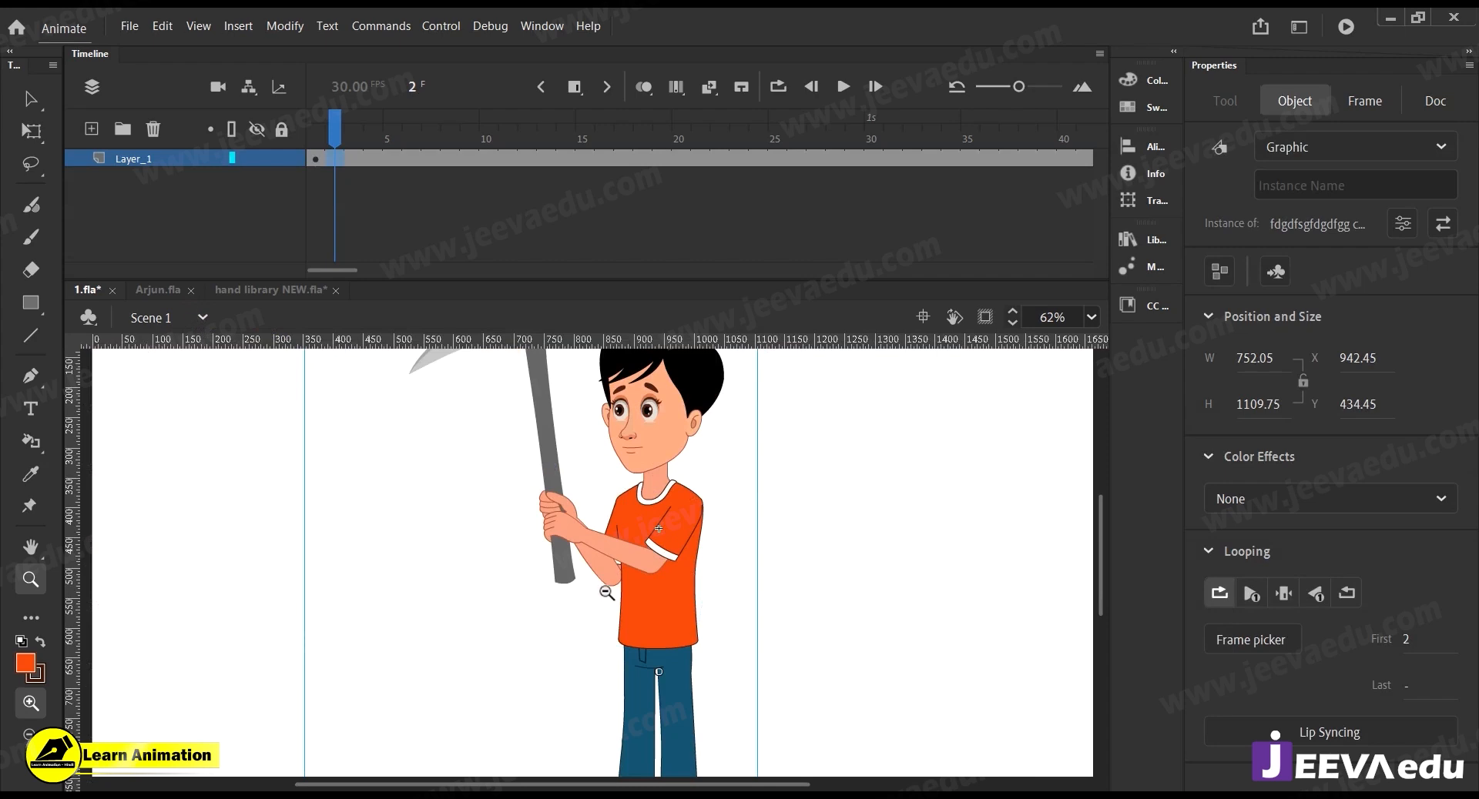
Move the boy slightly right and down on the stage, to X 980.85 and Y 466.45
alt+click(607, 592)
drag(611, 660, 622, 670)
click(594, 551)
click(593, 538)
Examine the boy on the main stage from the shirt and arms down to the shoes
drag(621, 542, 651, 512)
scroll(655, 531, down, 10)
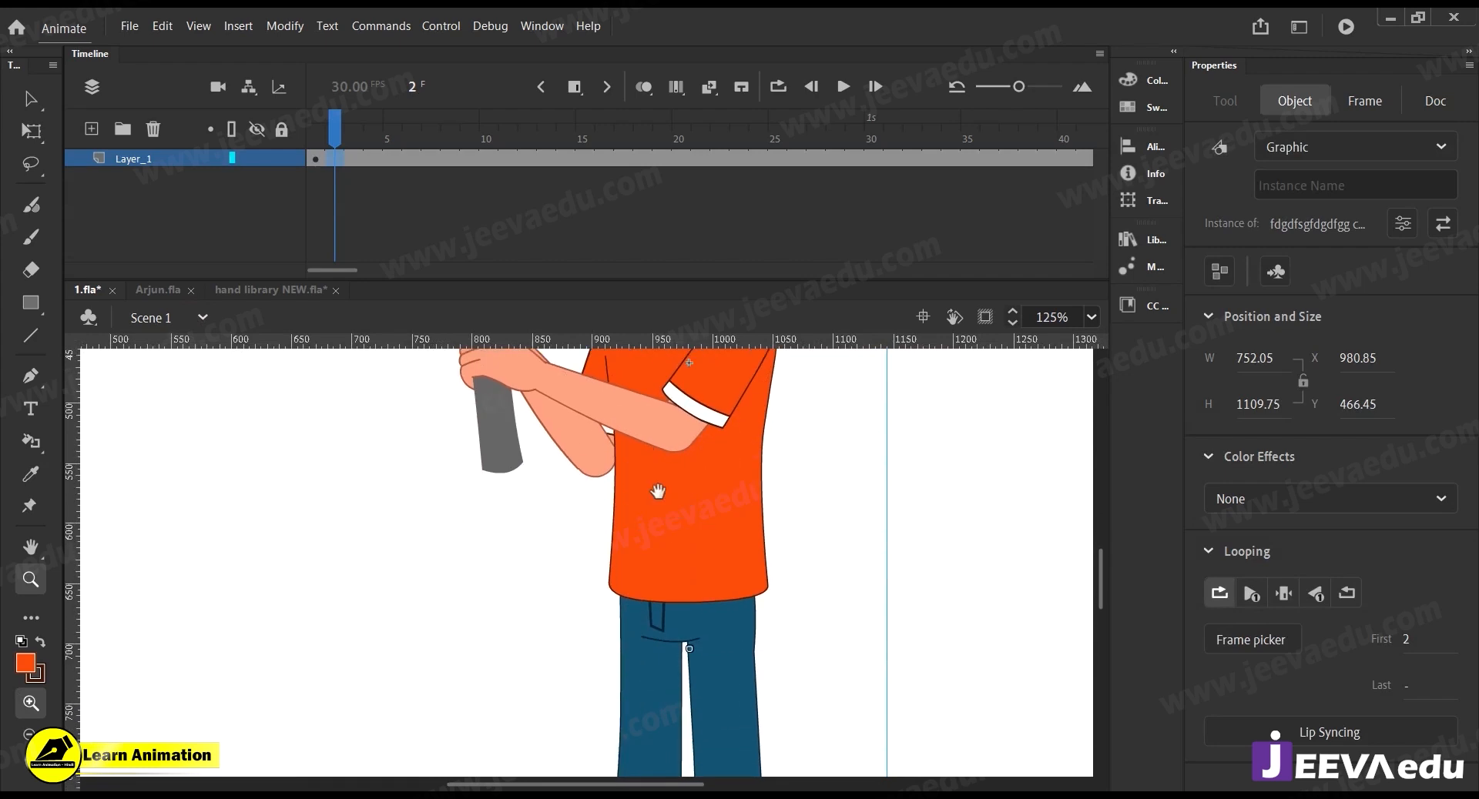
alt+click(615, 521)
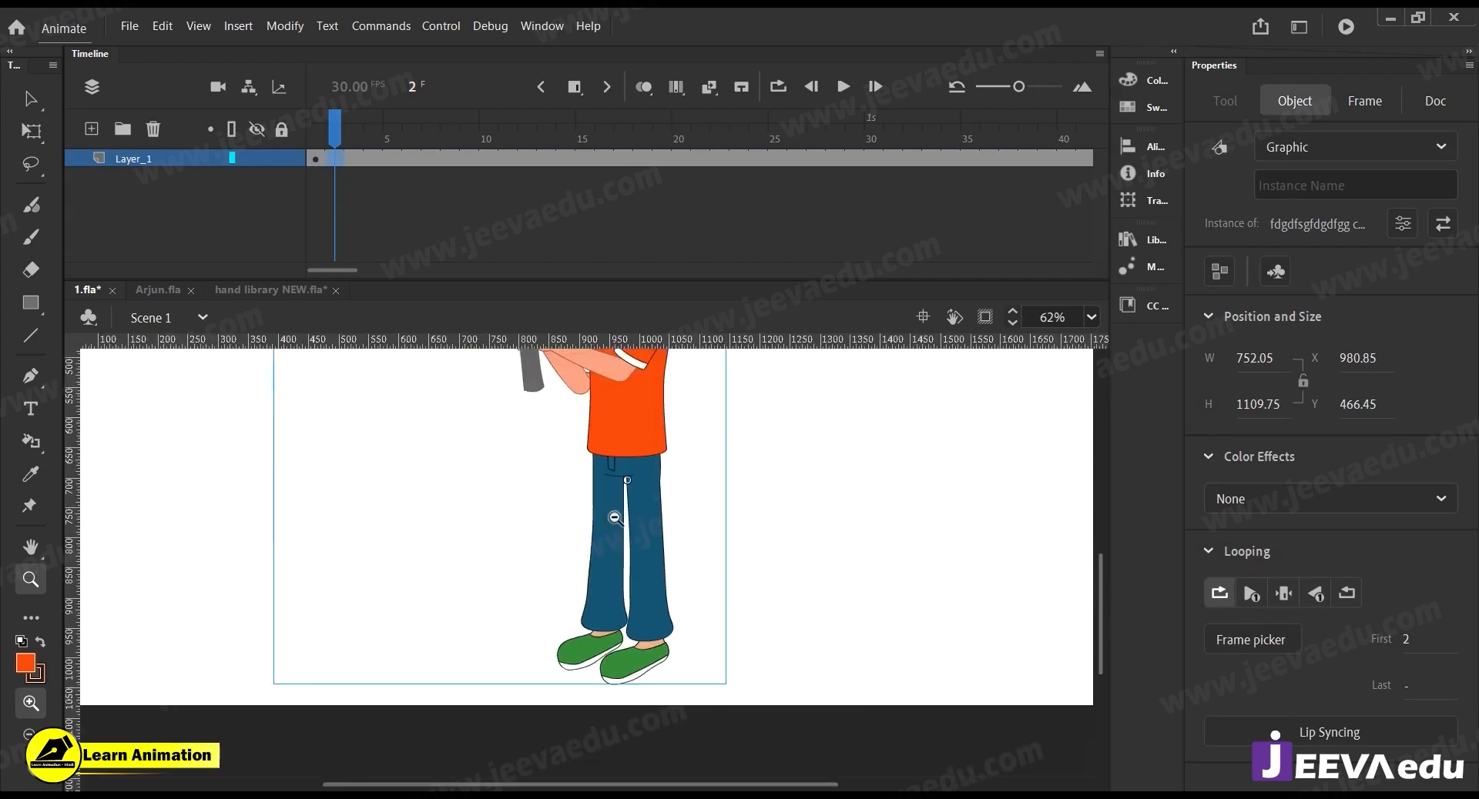
alt+click(556, 512)
drag(630, 549, 633, 593)
drag(461, 412, 716, 683)
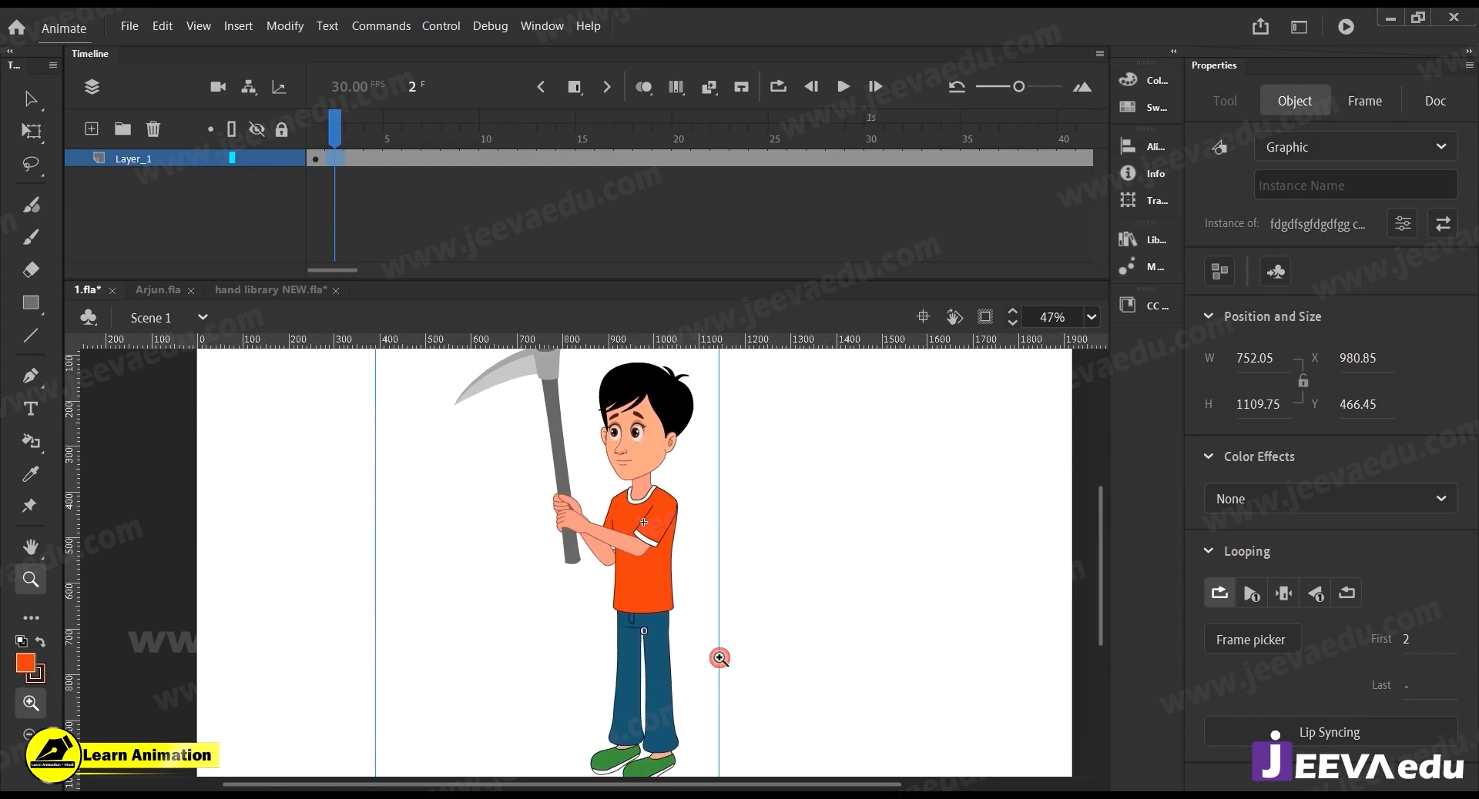